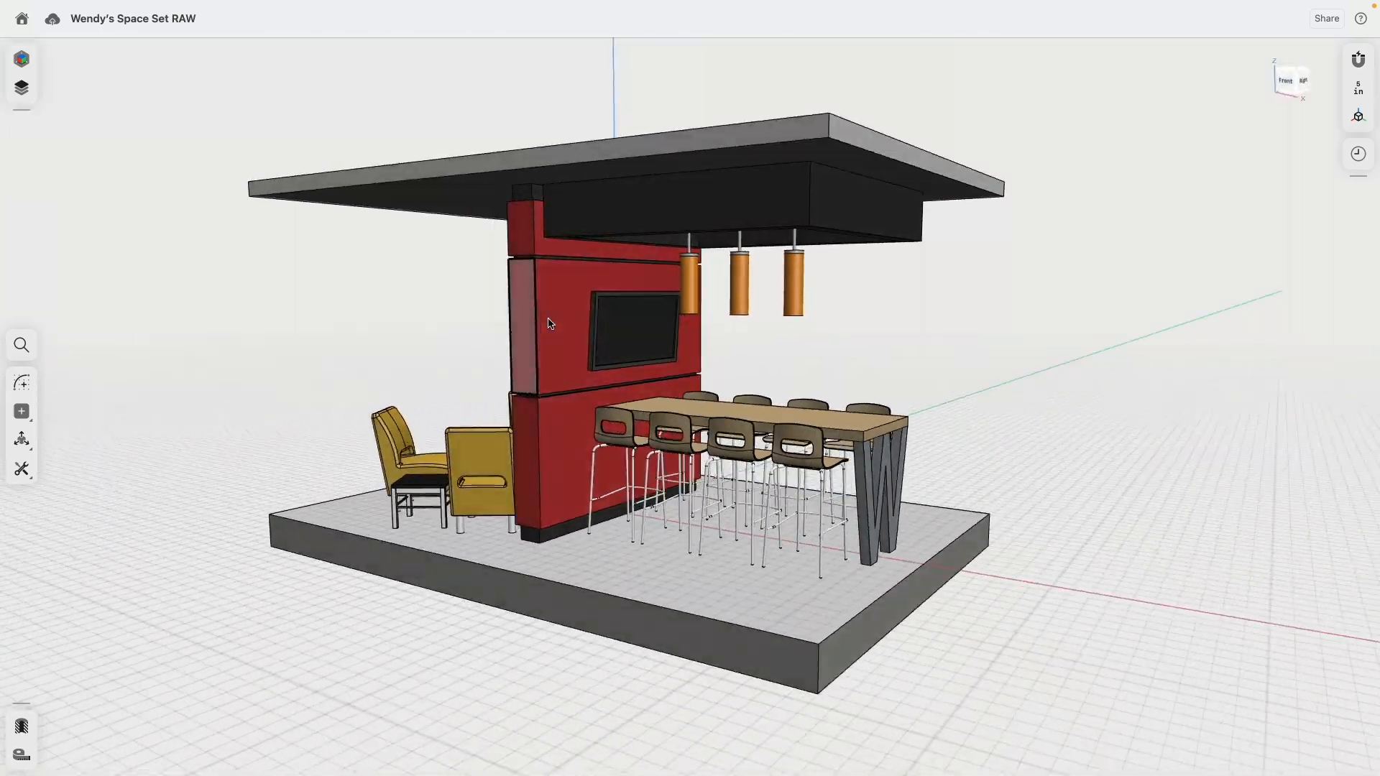
Step: Open the items list, hide the Furniture folder and show the Views and Scan folders
click(21, 88)
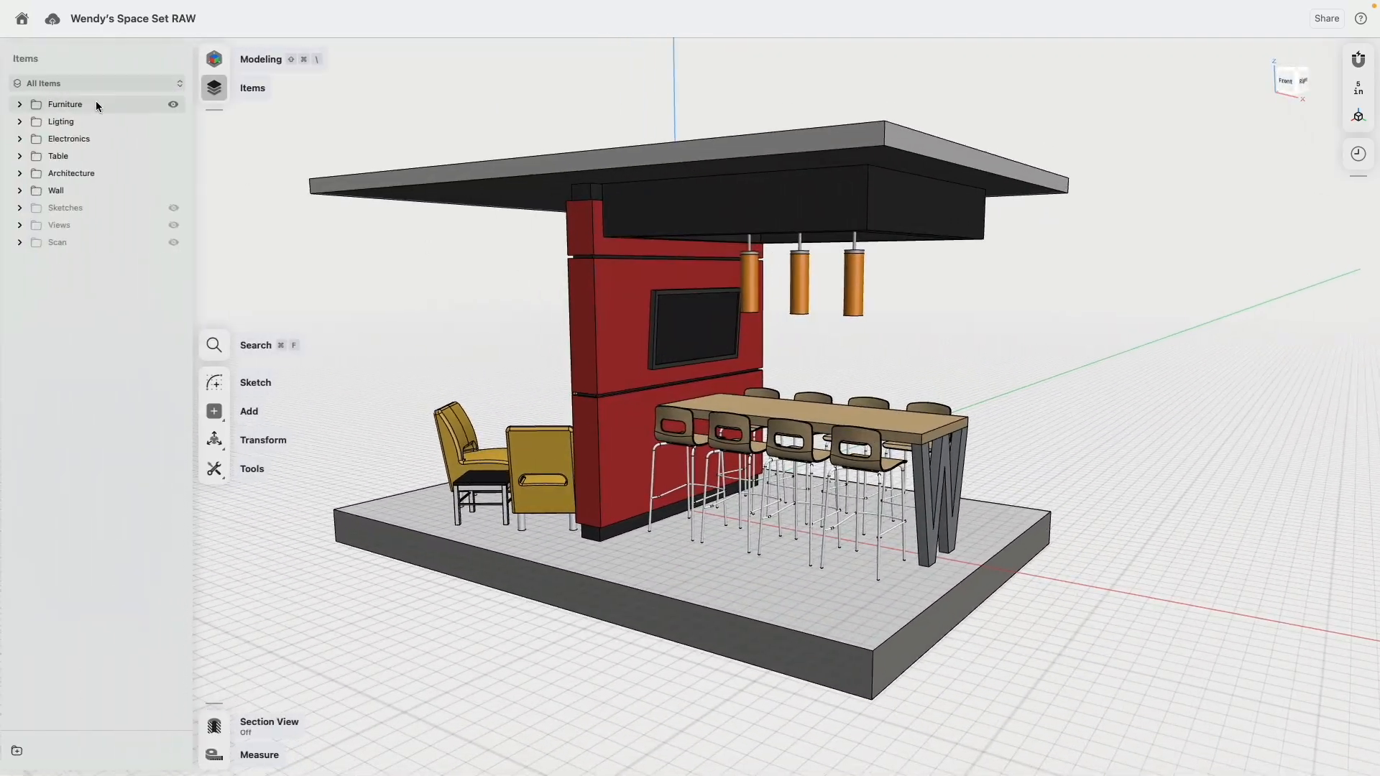
click(177, 104)
click(178, 242)
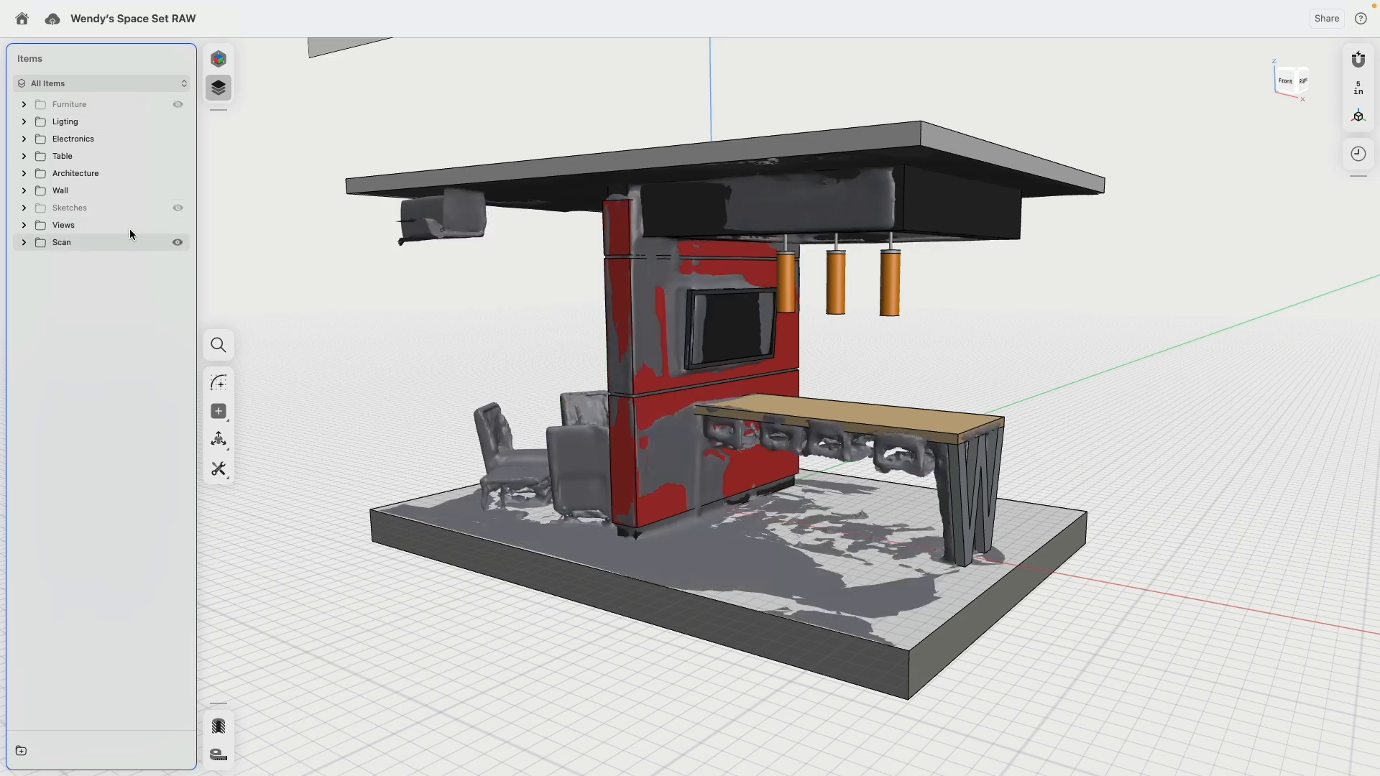
Step: Isolate the Views and Scan folders and examine the scan mesh together with the reference views
click(101, 226)
shift+click(101, 242)
click(221, 697)
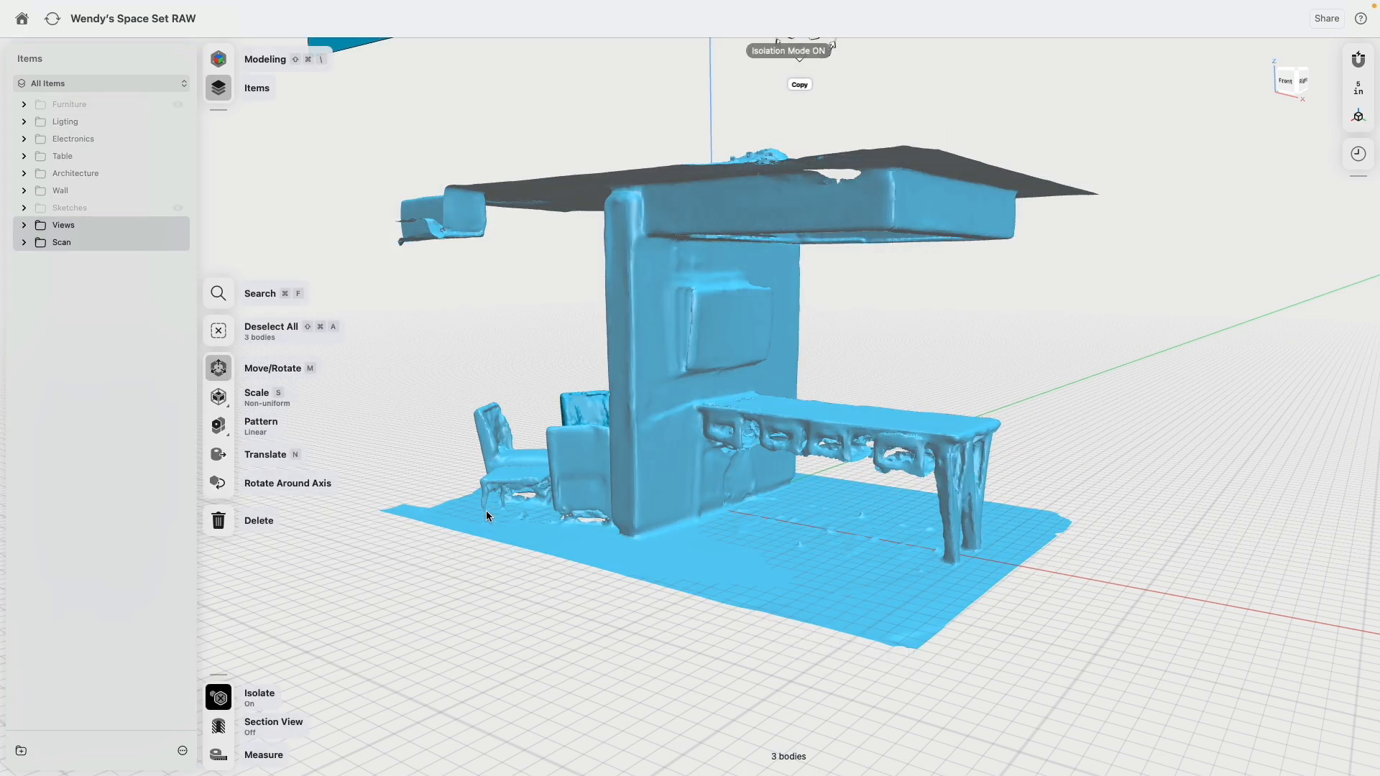
click(441, 438)
right_drag(511, 349, 510, 420)
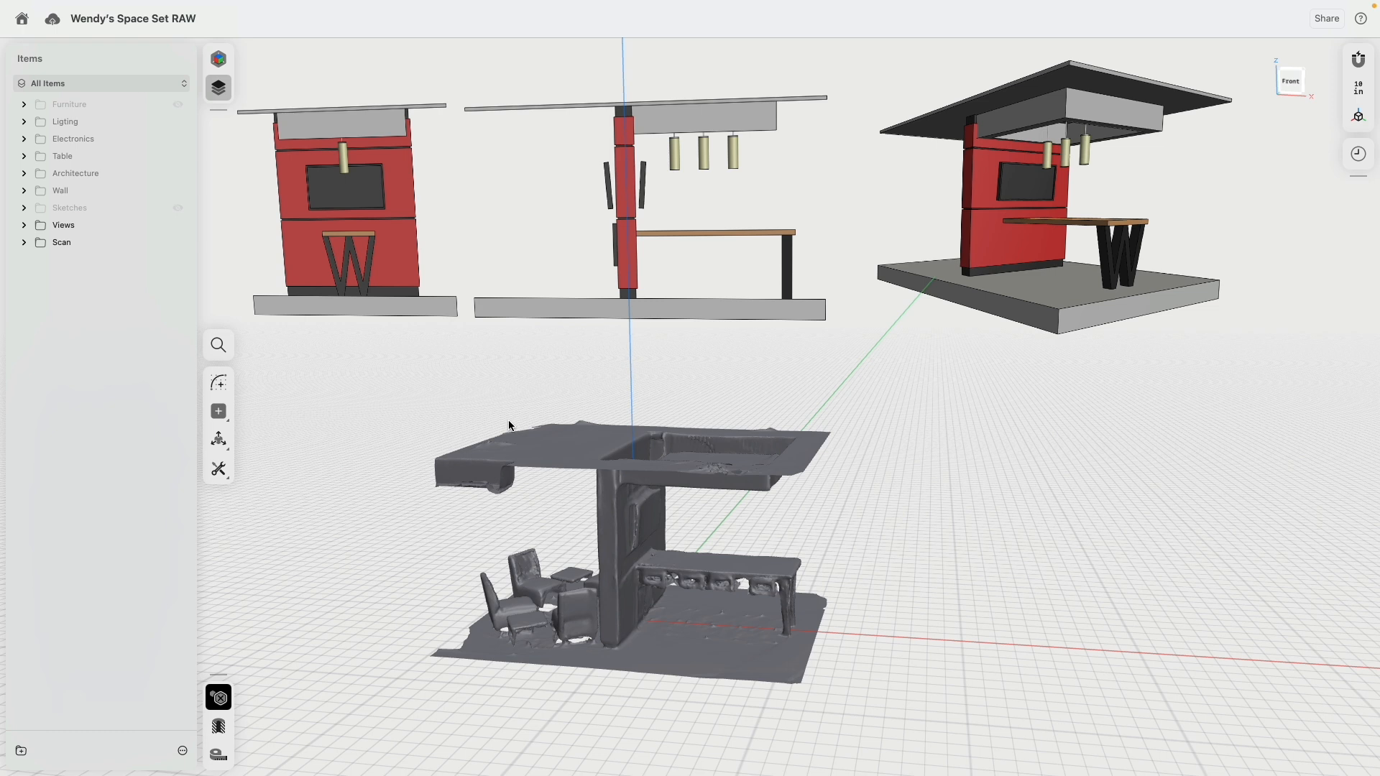
Step: Turn off isolation, hide the Views and Scan folders and show the Furniture folder again
click(218, 697)
click(177, 225)
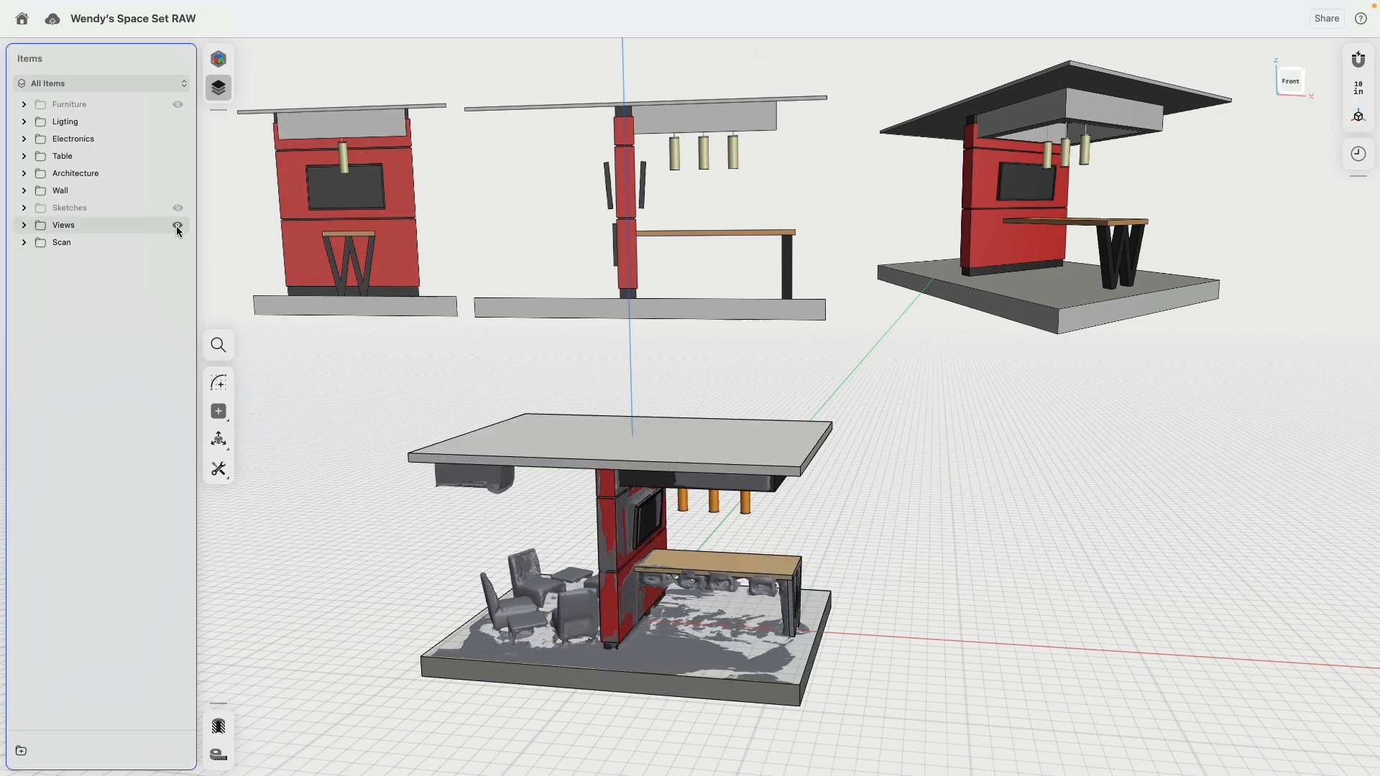
click(178, 242)
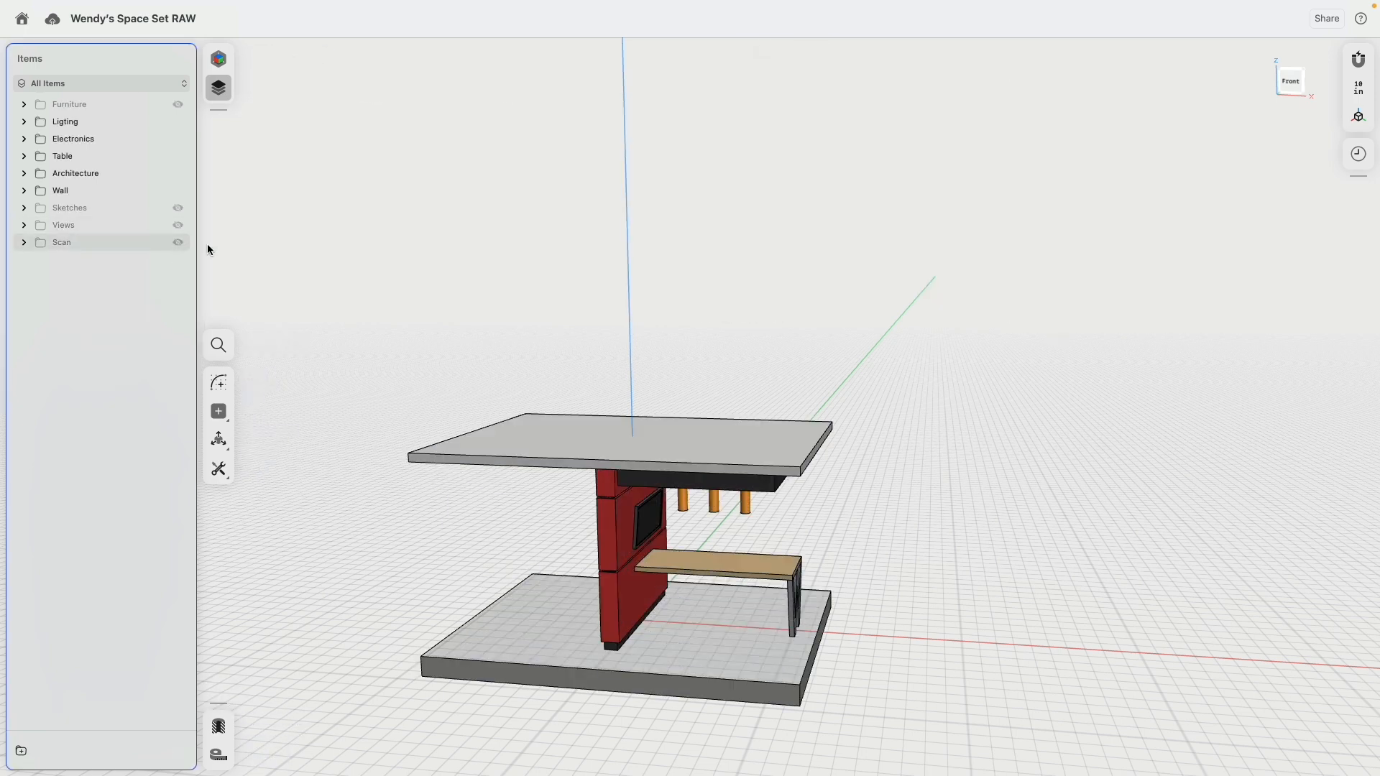
click(177, 104)
right_drag(519, 304, 487, 223)
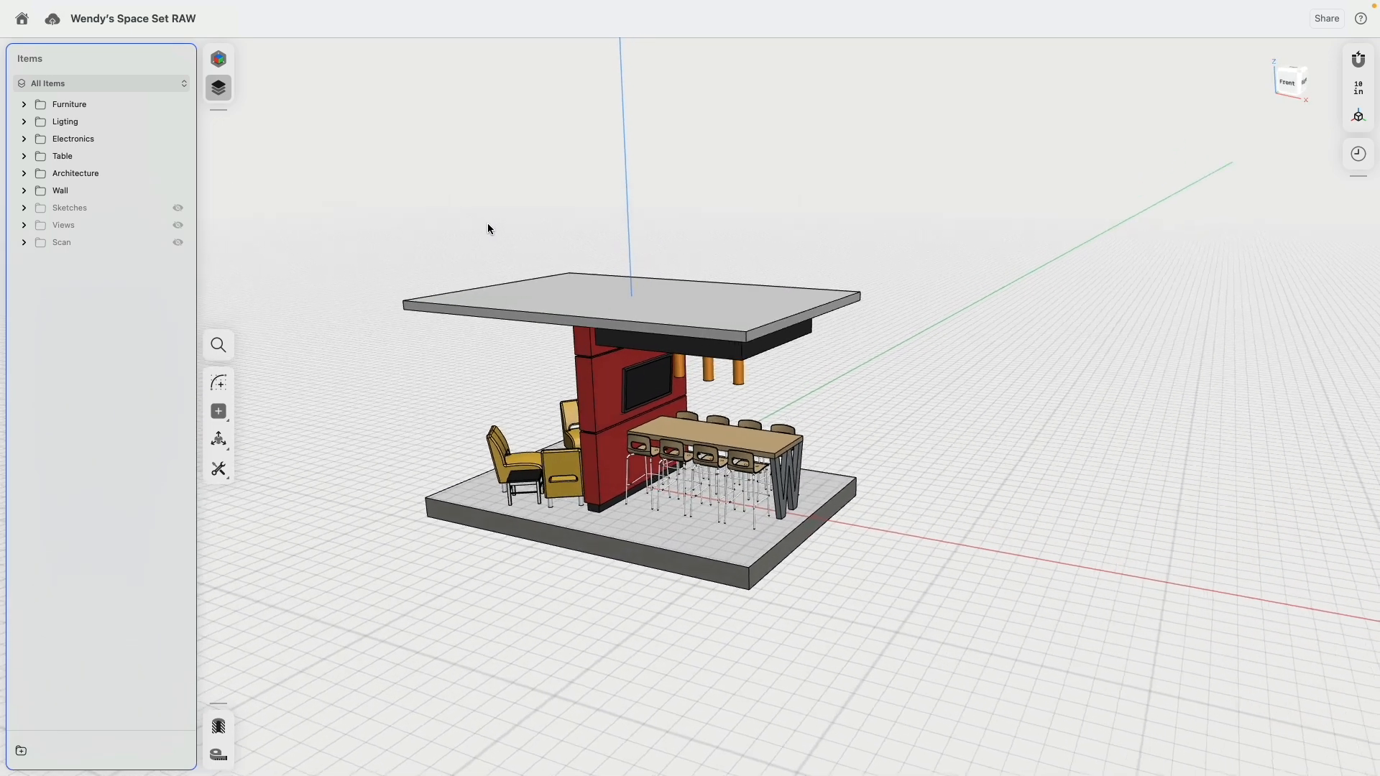
scroll(929, 440, up, 5)
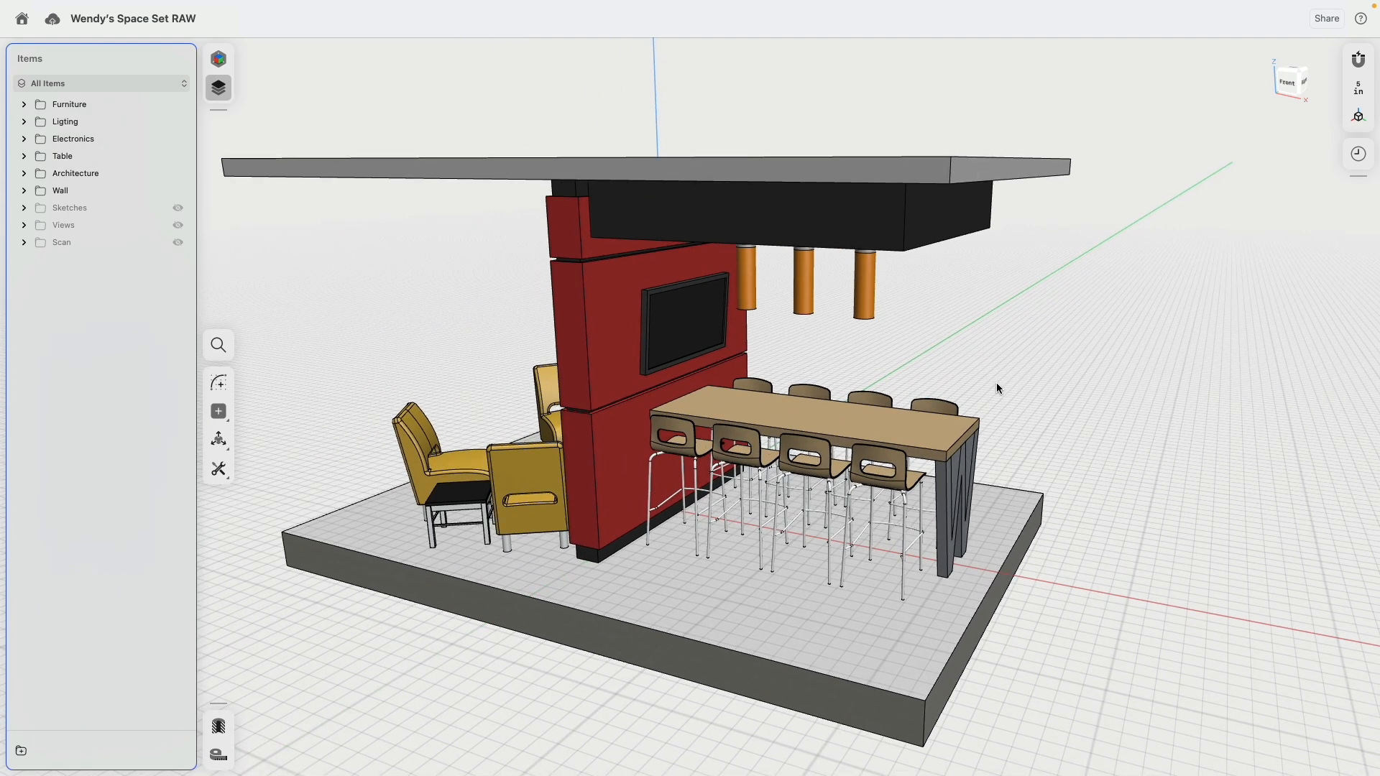
click(819, 424)
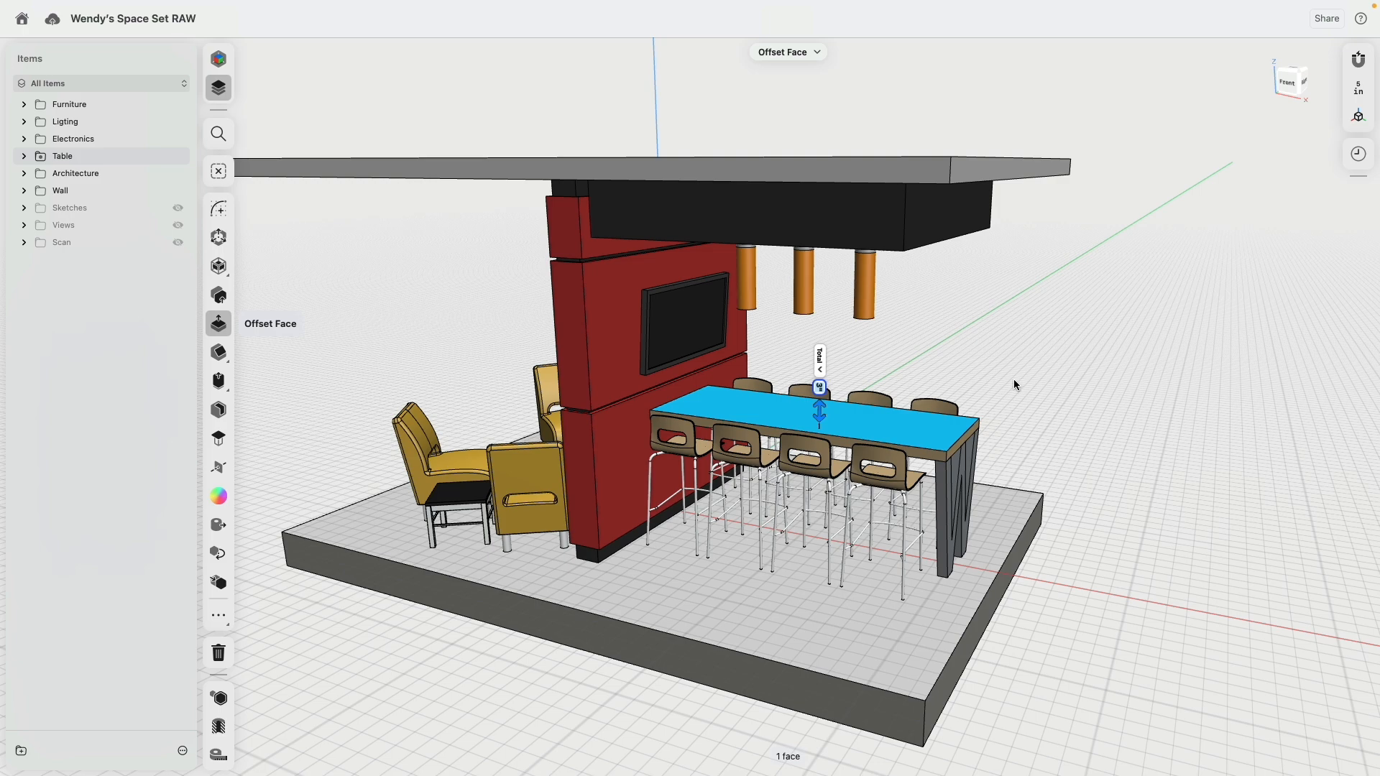
mouse_move(969, 340)
right_down()
mouse_move(1028, 340)
mouse_move(989, 346)
right_up()
click(986, 344)
middle_drag(982, 343, 1017, 319)
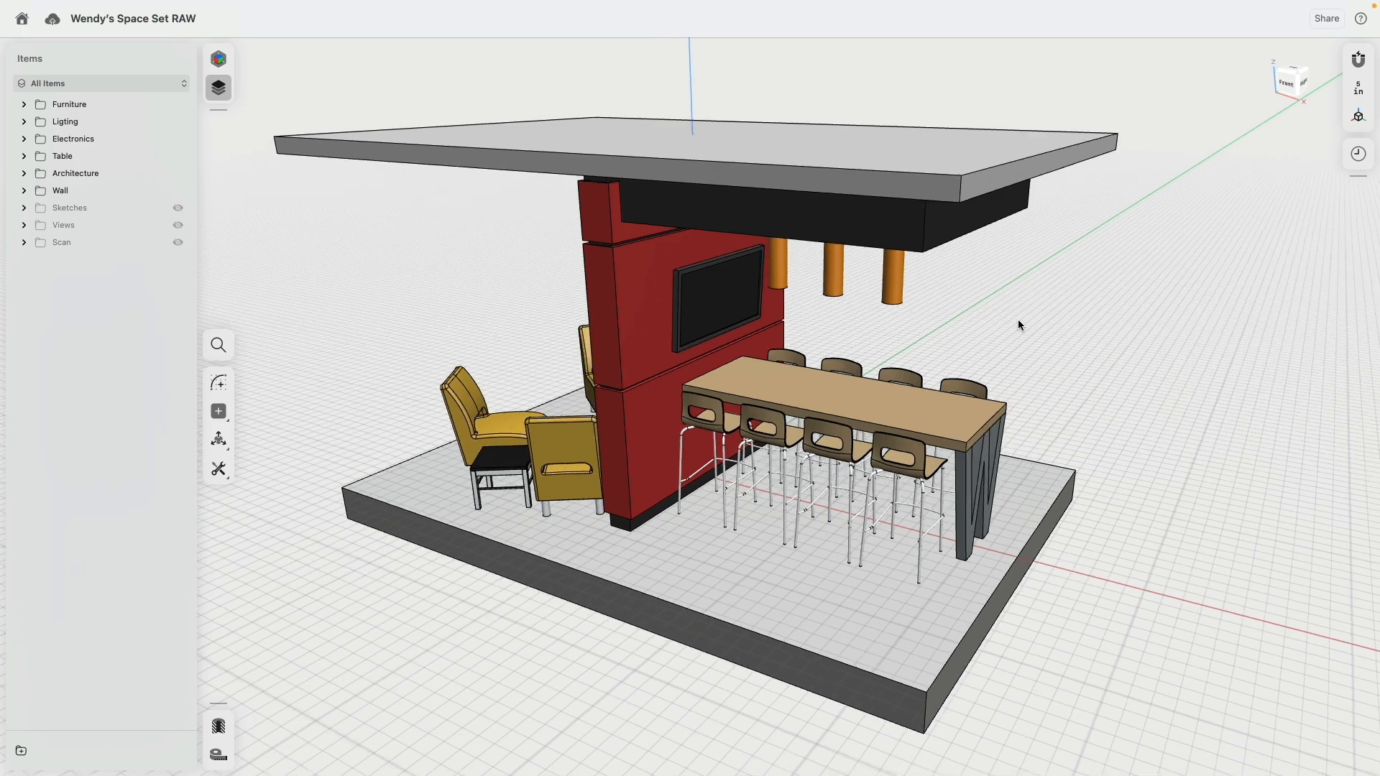
Step: Switch to the Visualization workspace and examine the rendered set with its materials and lighting
click(219, 58)
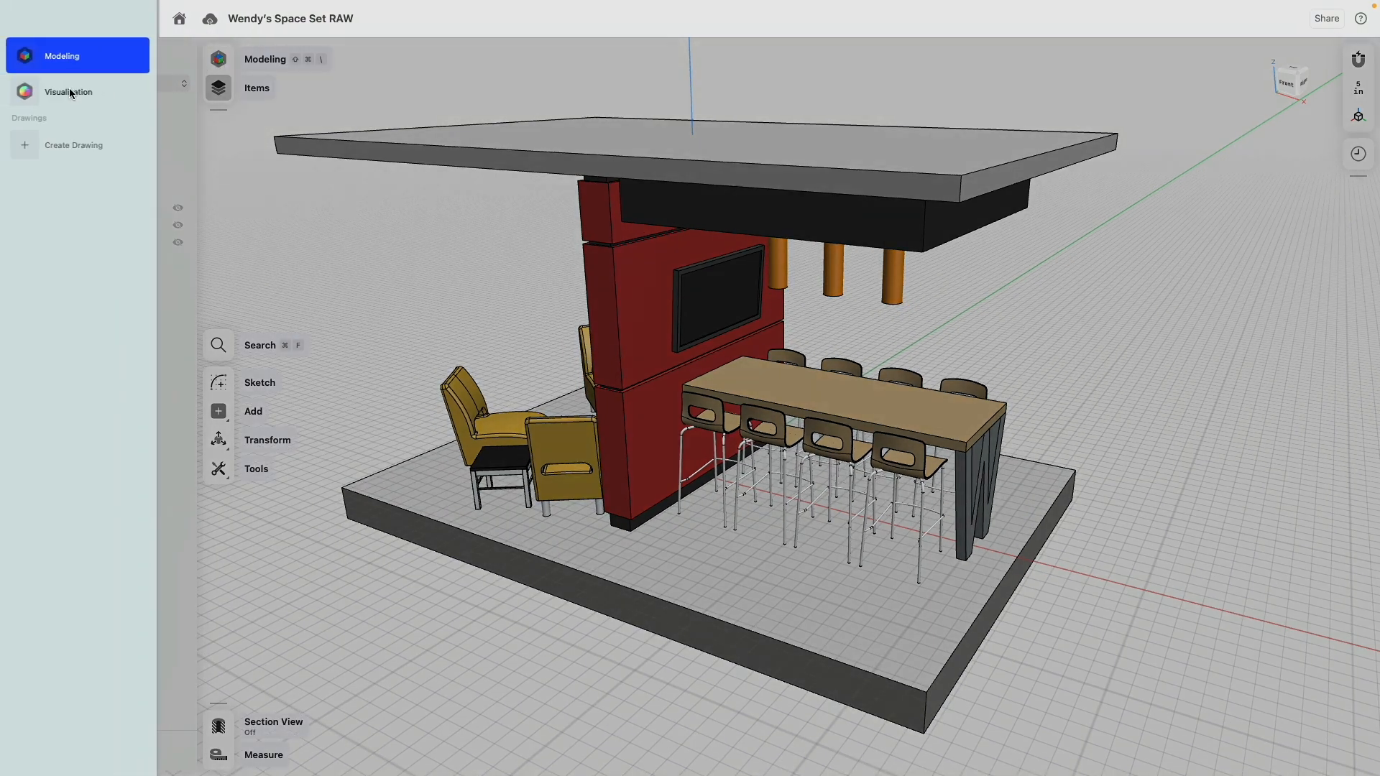
click(59, 92)
right_drag(402, 381, 395, 354)
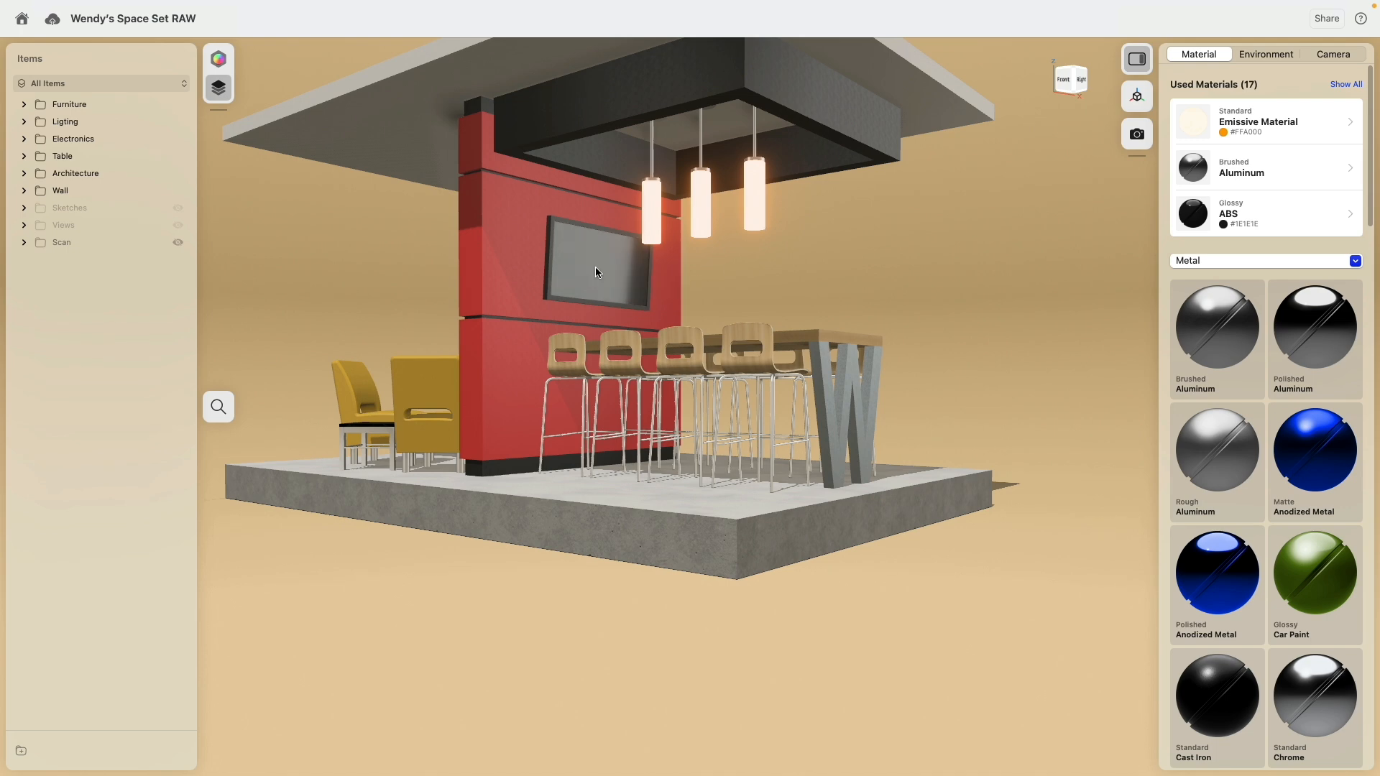
right_drag(766, 296, 767, 309)
scroll(766, 309, down, 3)
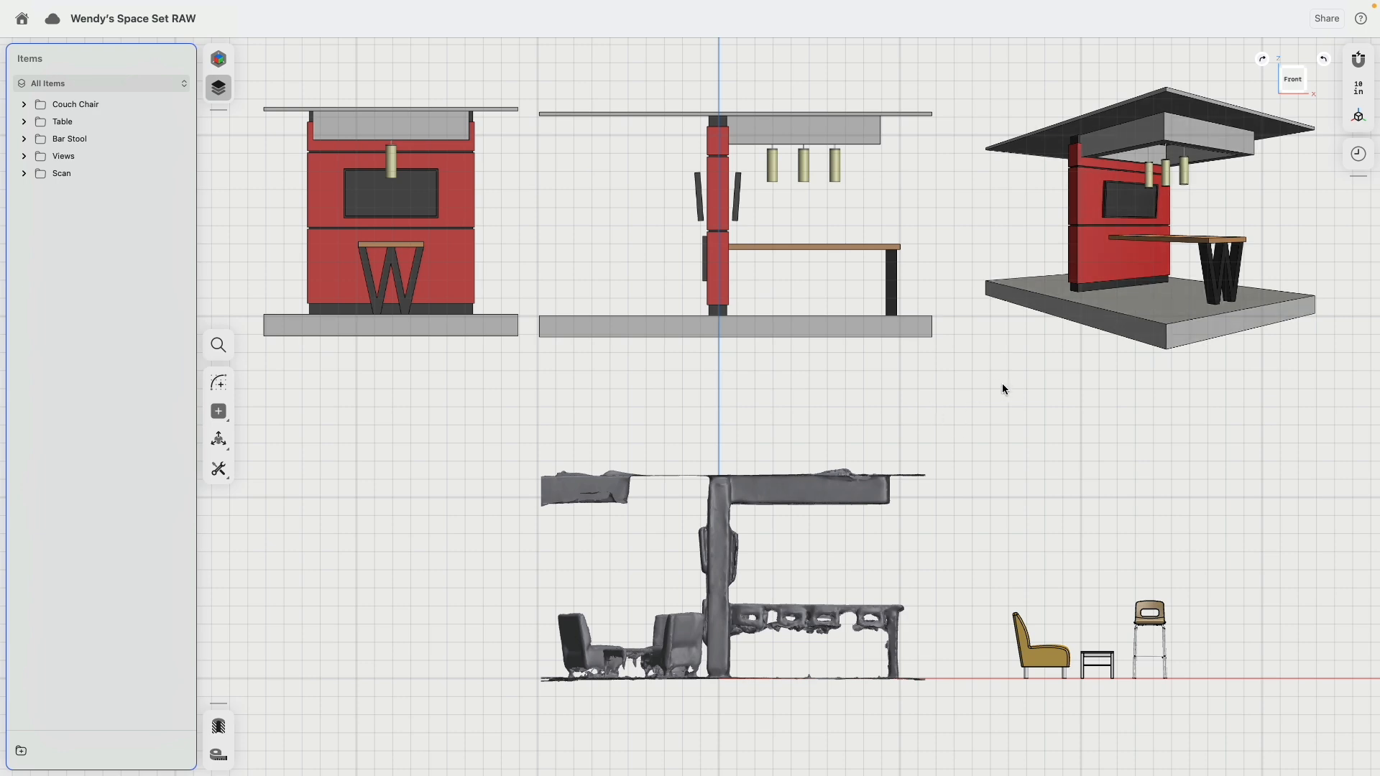
Step: Examine the scan mesh, the couch chair, side table and bar stool, and the reference views in perspective
middle_drag(1012, 372, 972, 269)
right_drag(868, 372, 1109, 549)
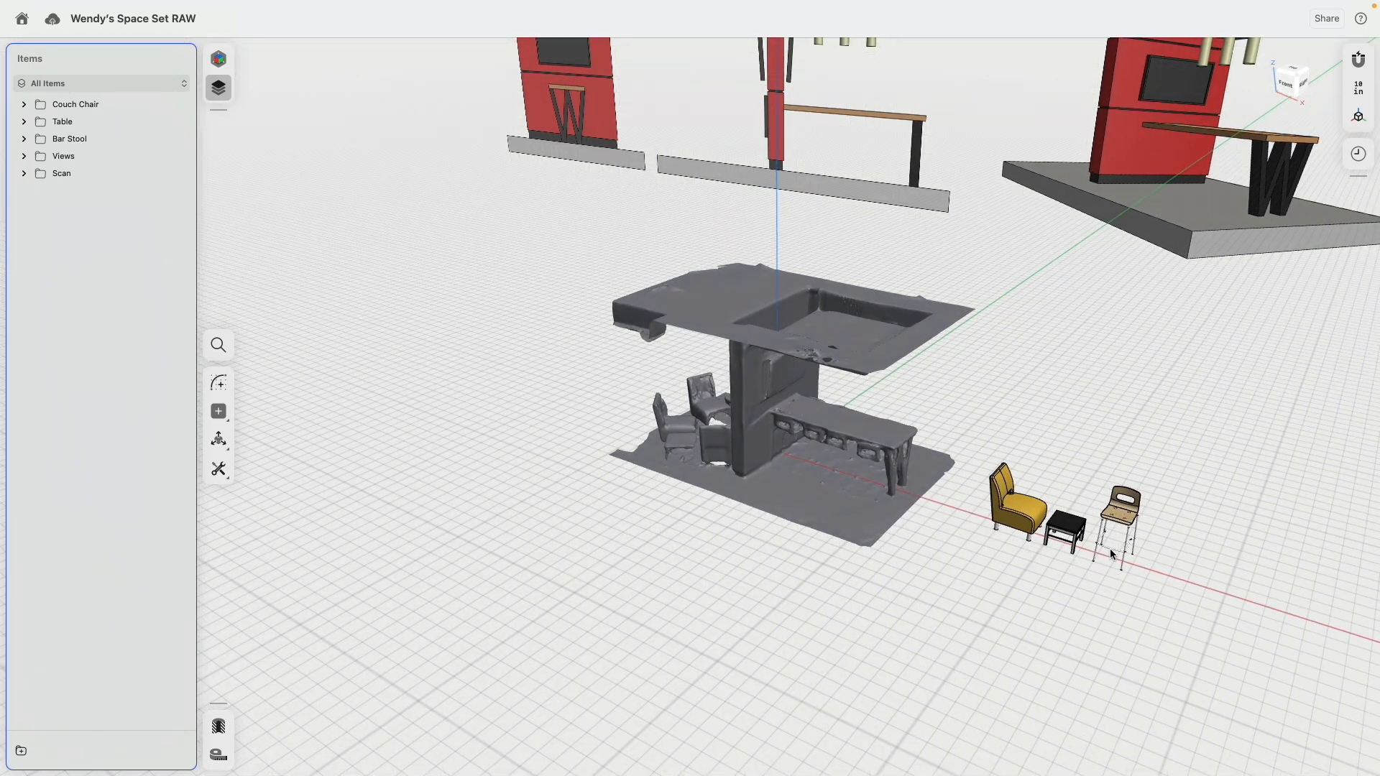
scroll(1111, 609, up, 5)
scroll(1112, 608, down, 5)
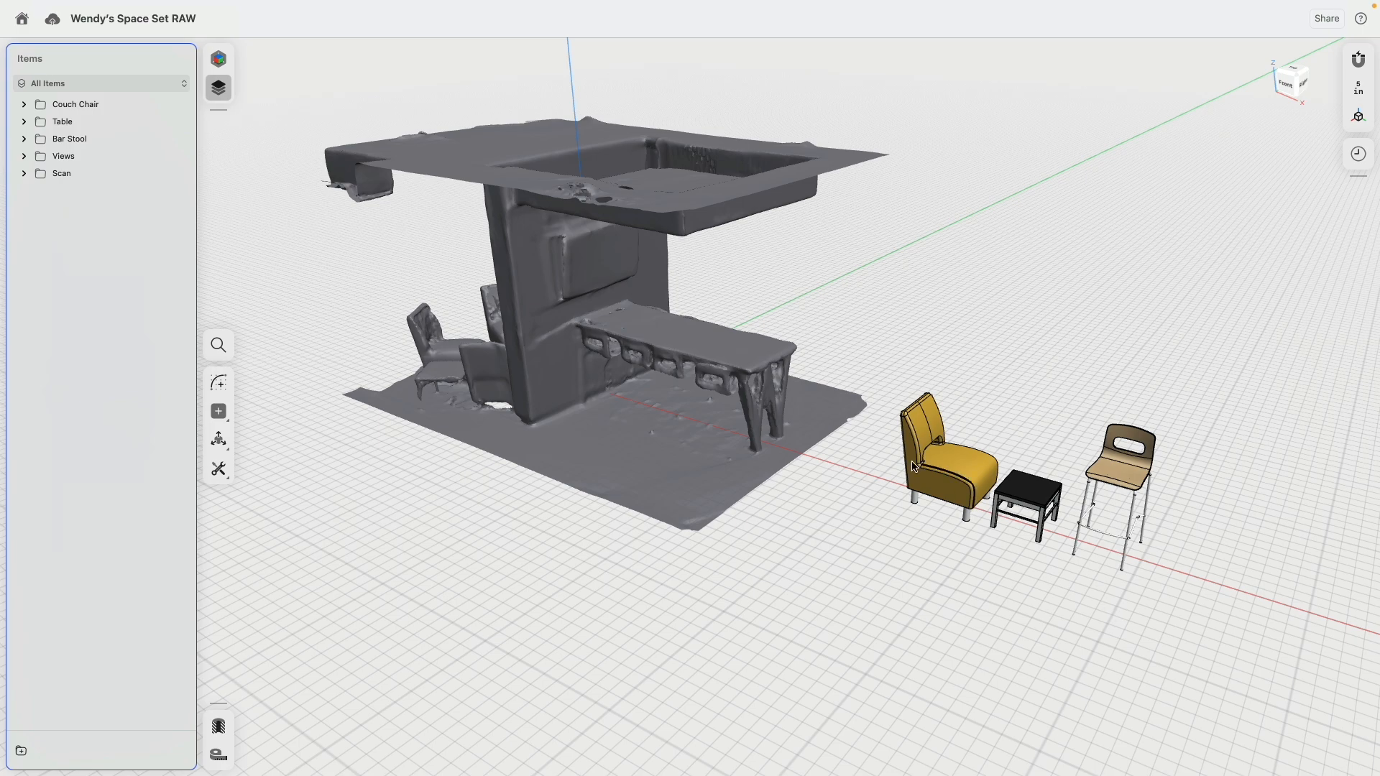
middle_drag(891, 447, 907, 549)
scroll(868, 479, down, 3)
scroll(874, 394, down, 3)
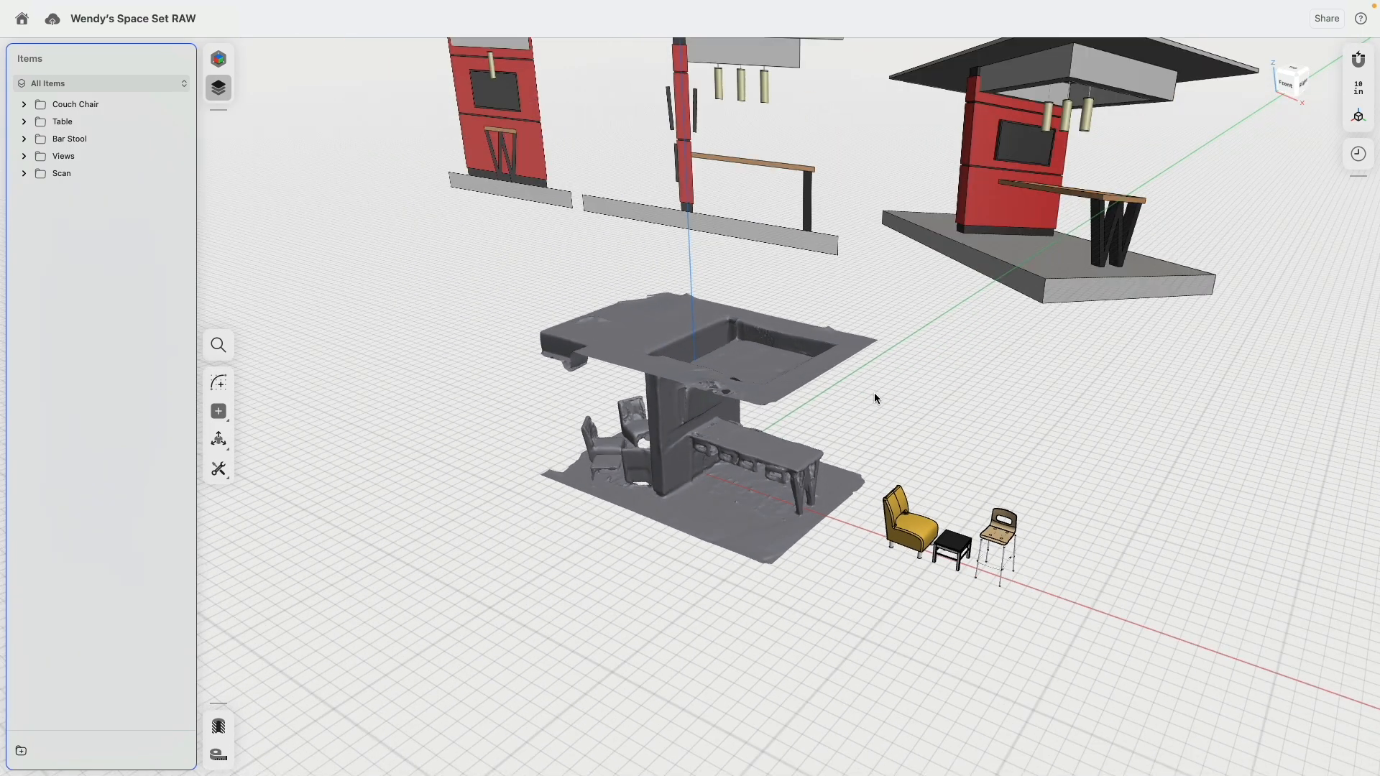
Step: Return to the front view and examine the reference elevations and the scan's profile
click(1286, 89)
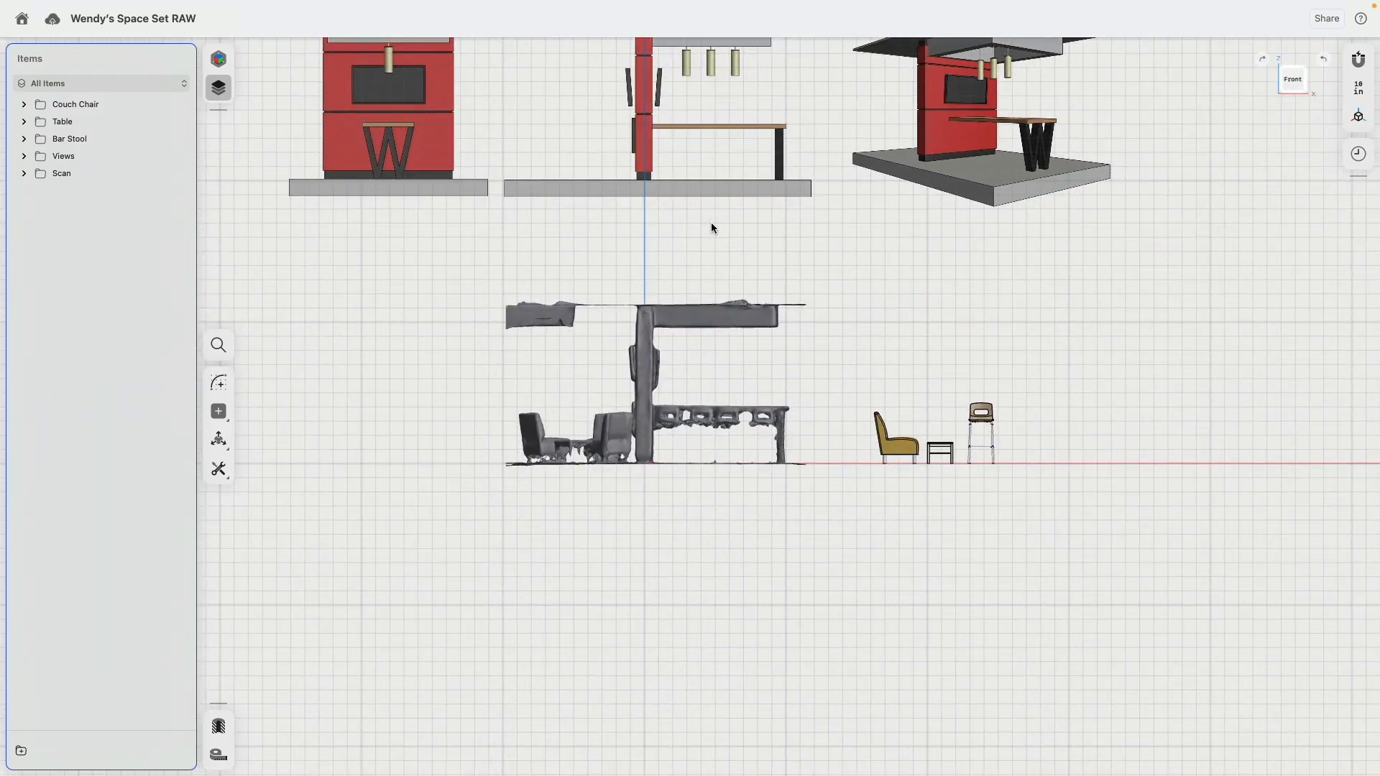
scroll(857, 464, up, 4)
middle_drag(725, 483, 991, 530)
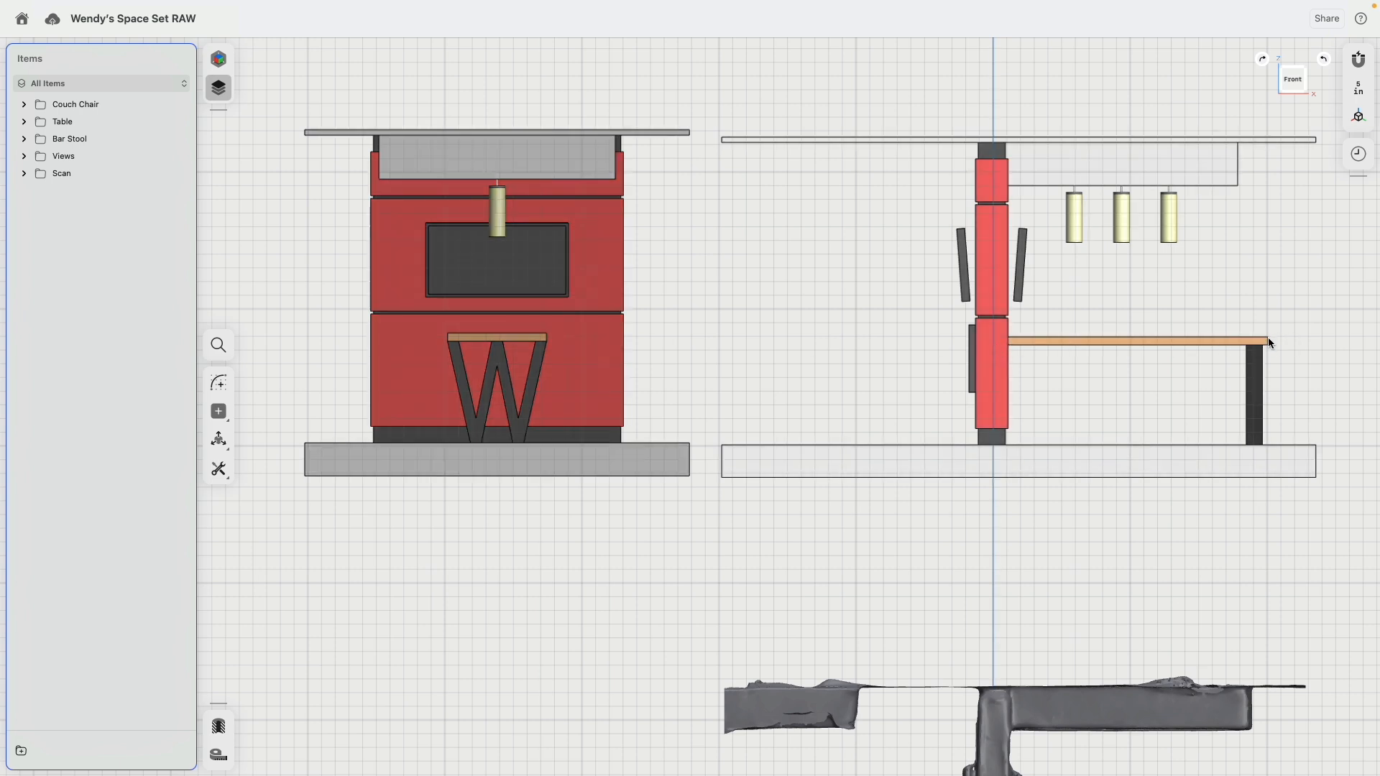
scroll(1063, 430, down, 5)
middle_drag(1062, 430, 839, 143)
scroll(917, 398, up, 4)
scroll(984, 386, up, 2)
middle_drag(925, 326, 915, 408)
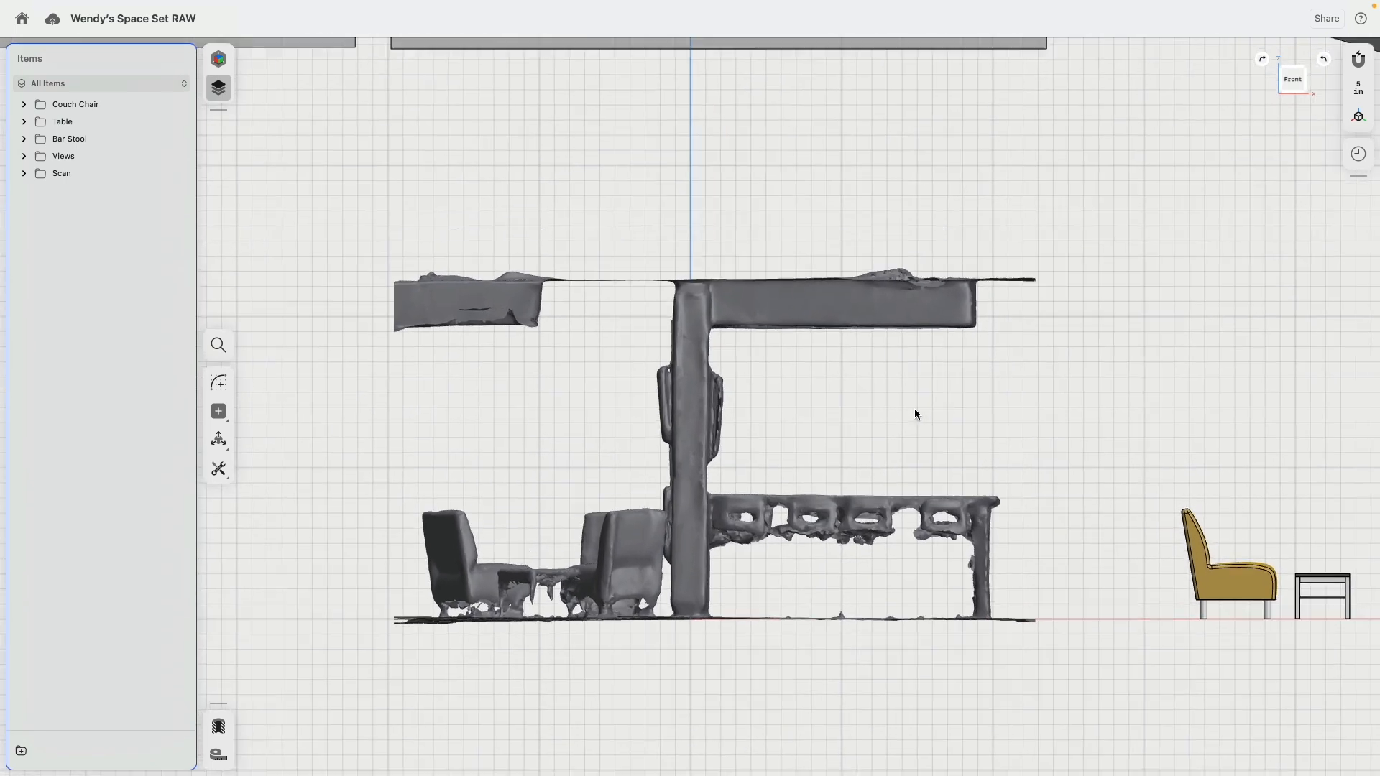
Step: Sketch a closed rectangular floor outline below the scan through the origin, 225 in wide and 15 in high, extending 100 in left and 125 in right
click(220, 384)
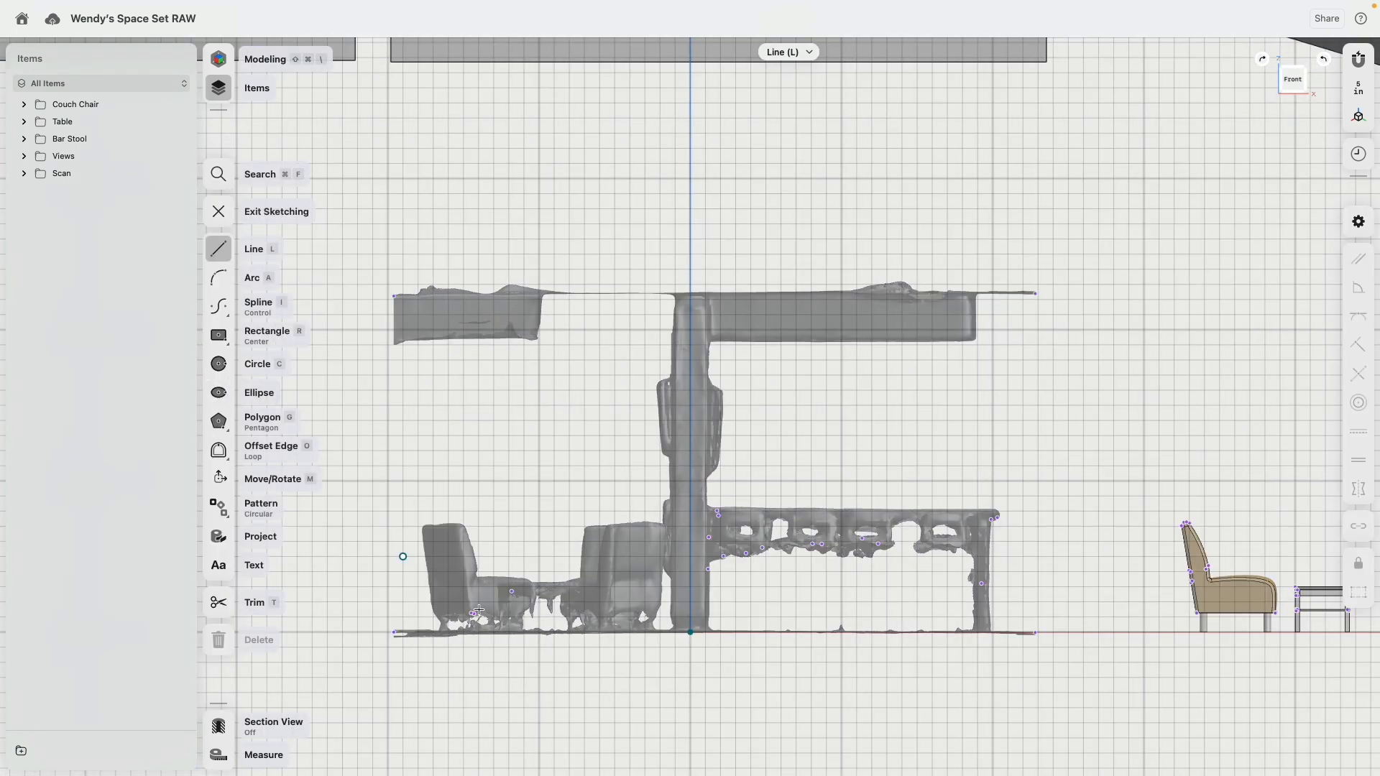
click(689, 634)
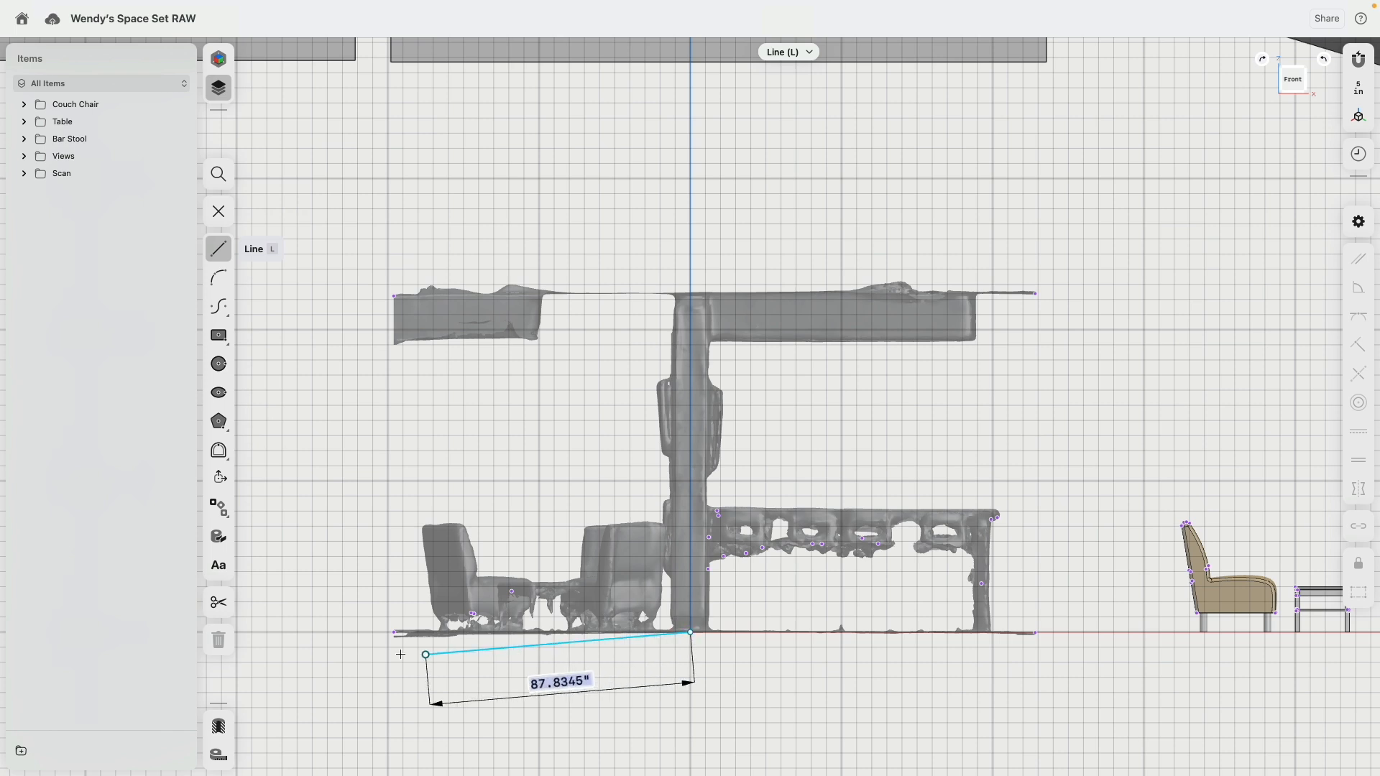
click(388, 632)
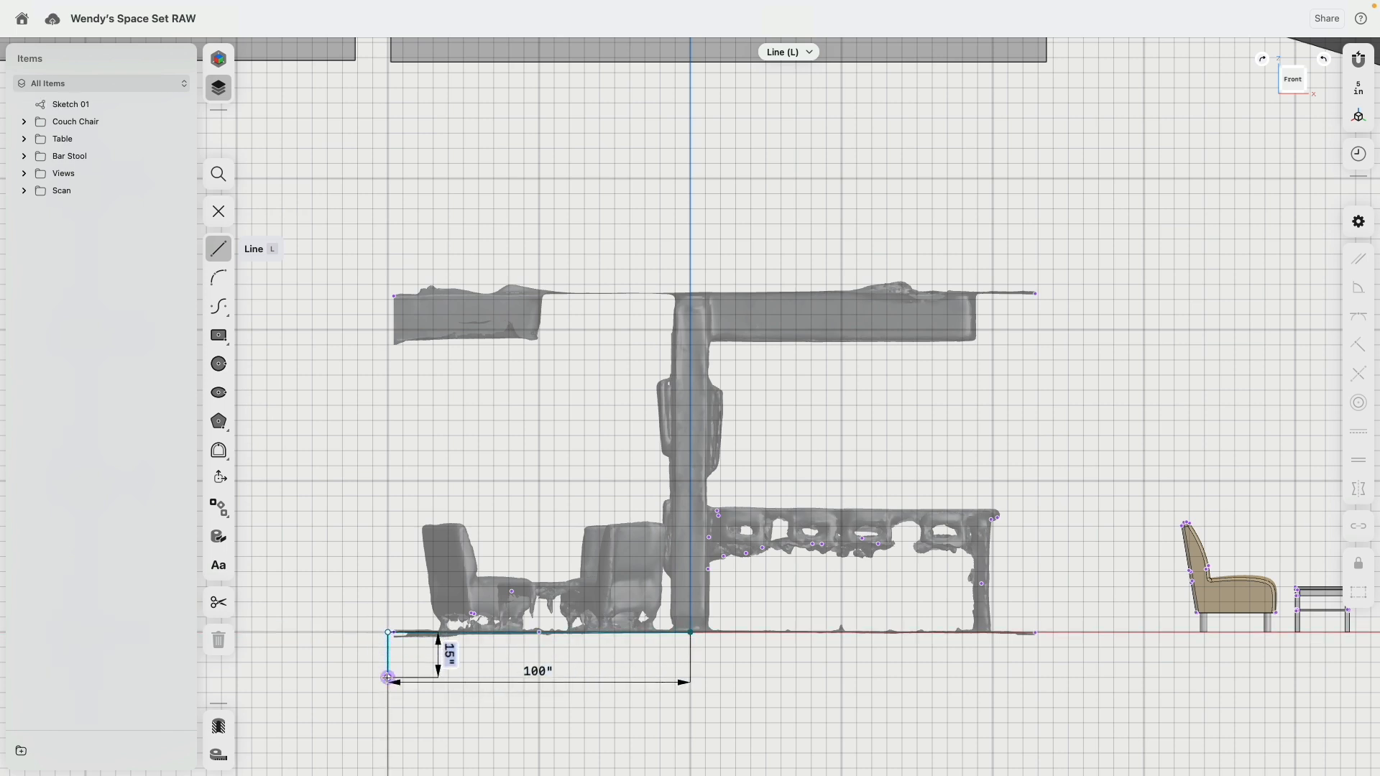
click(388, 677)
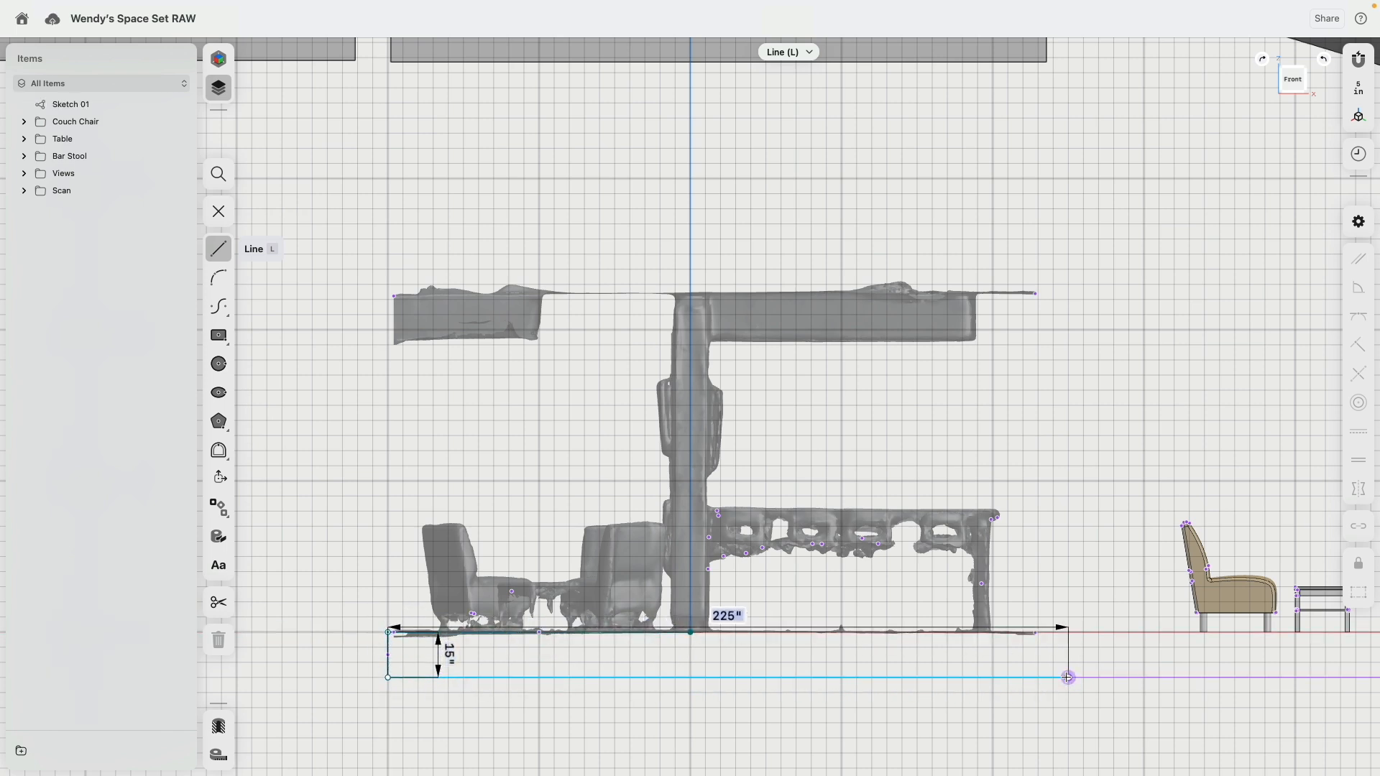
click(1069, 677)
click(1068, 632)
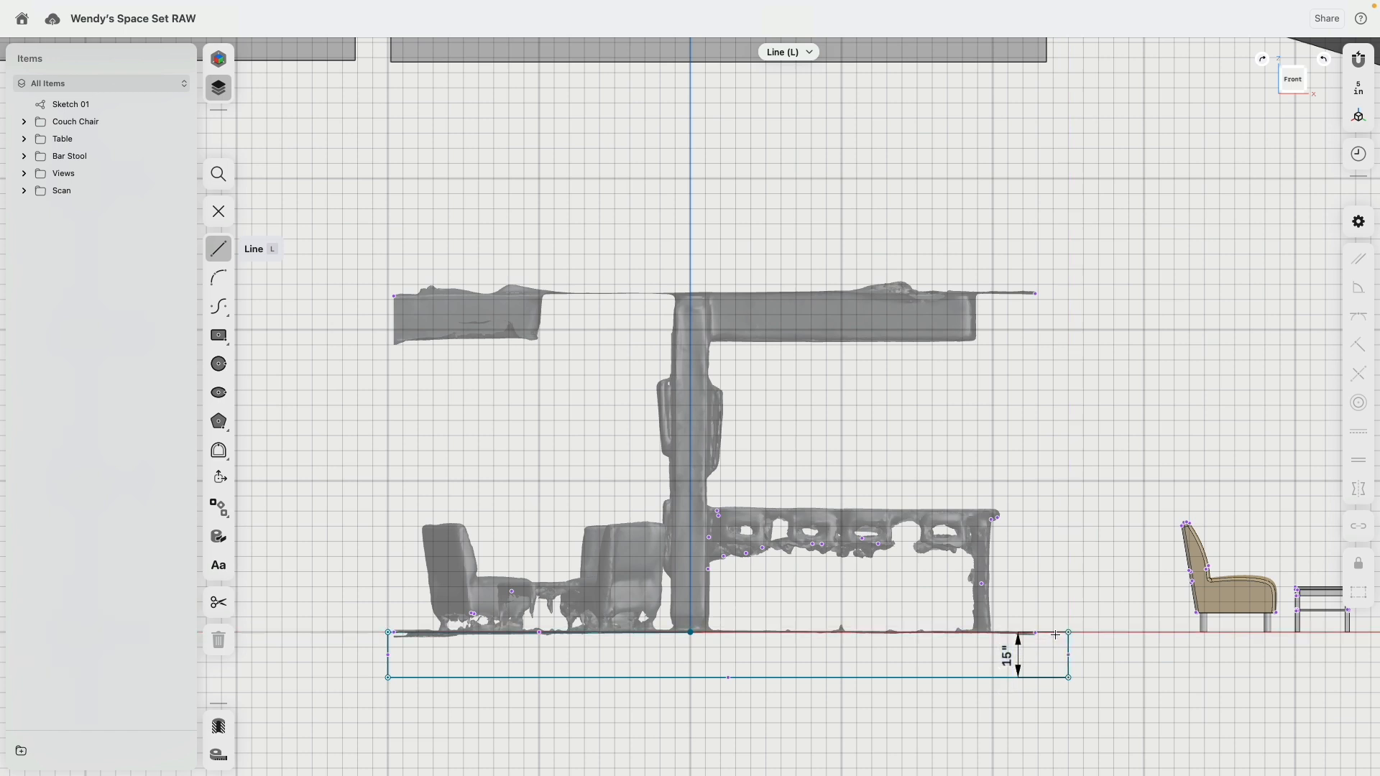
click(691, 633)
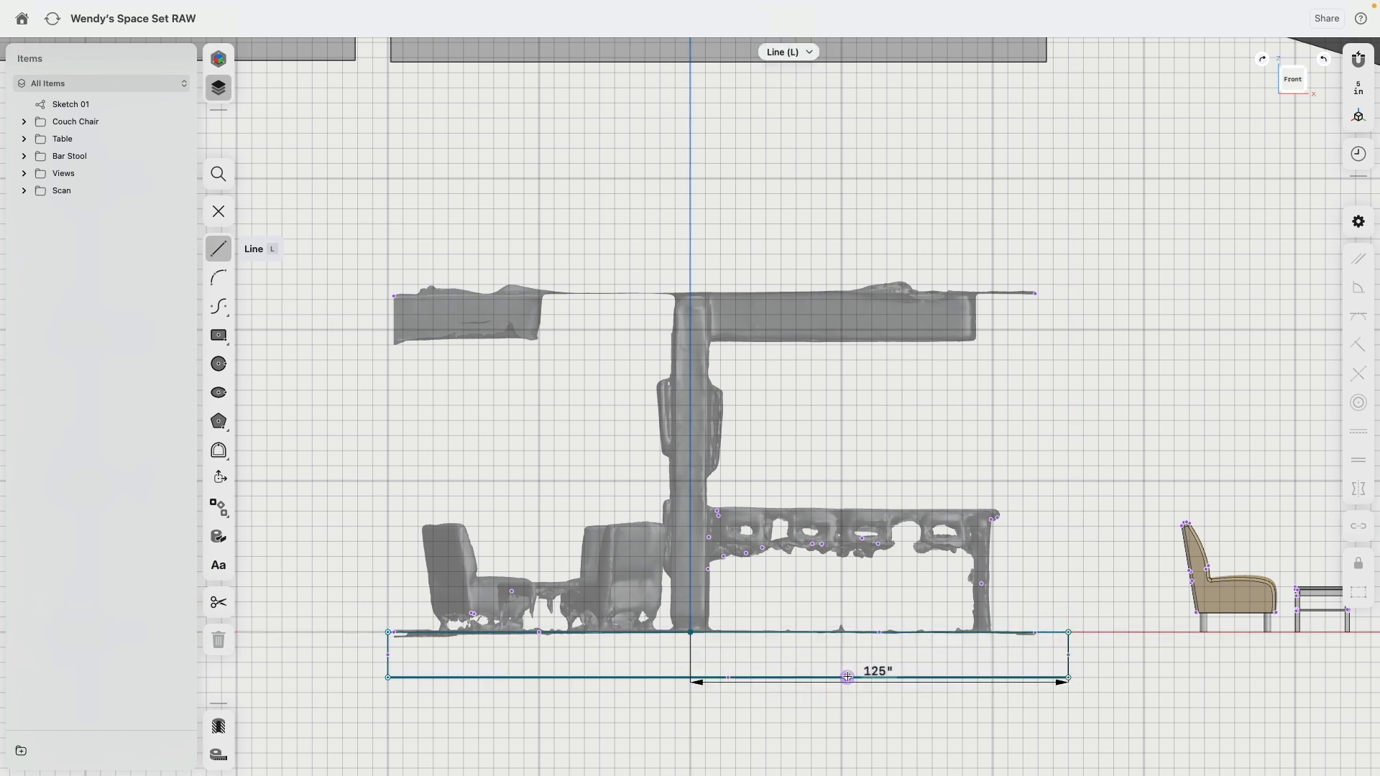
key(Escape)
Step: Set the height of the floor outline to 12 in
double_click(1069, 653)
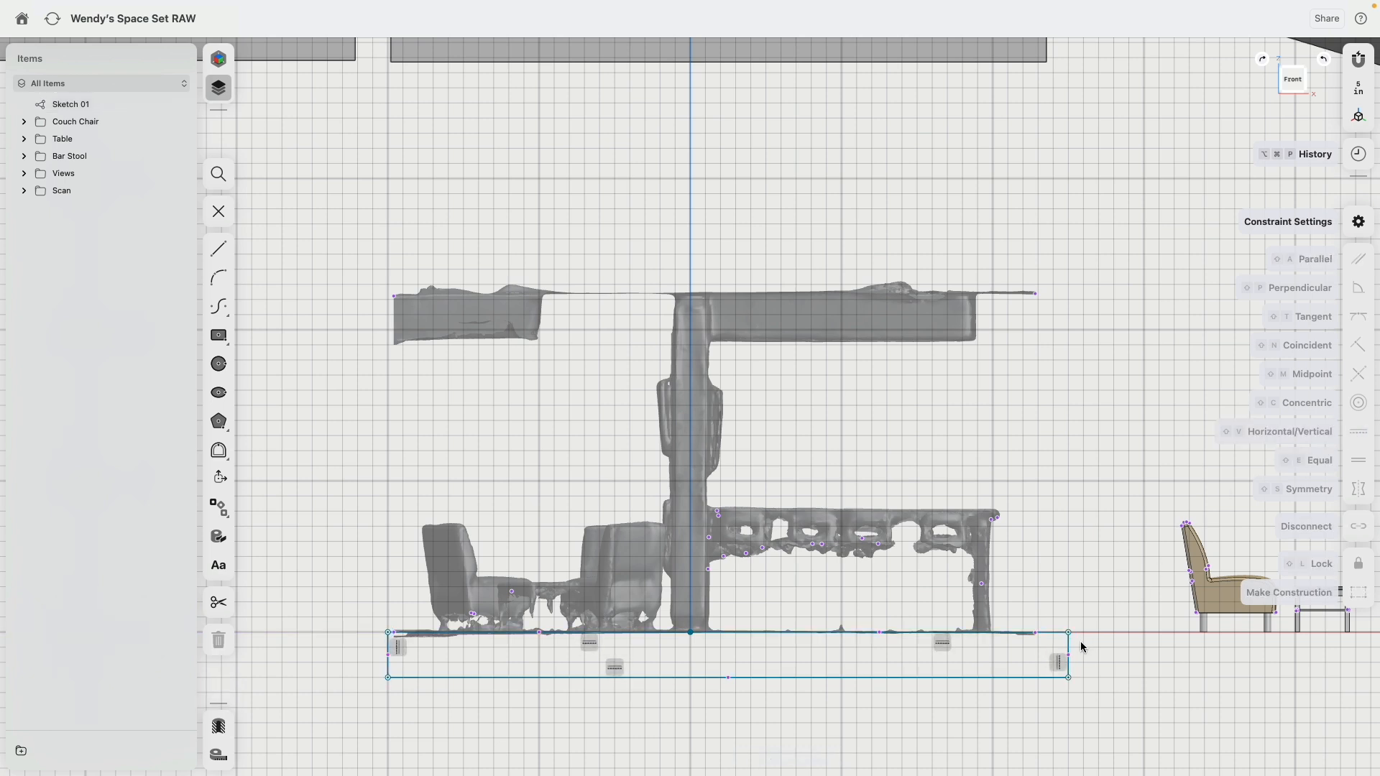
click(1068, 655)
click(1007, 666)
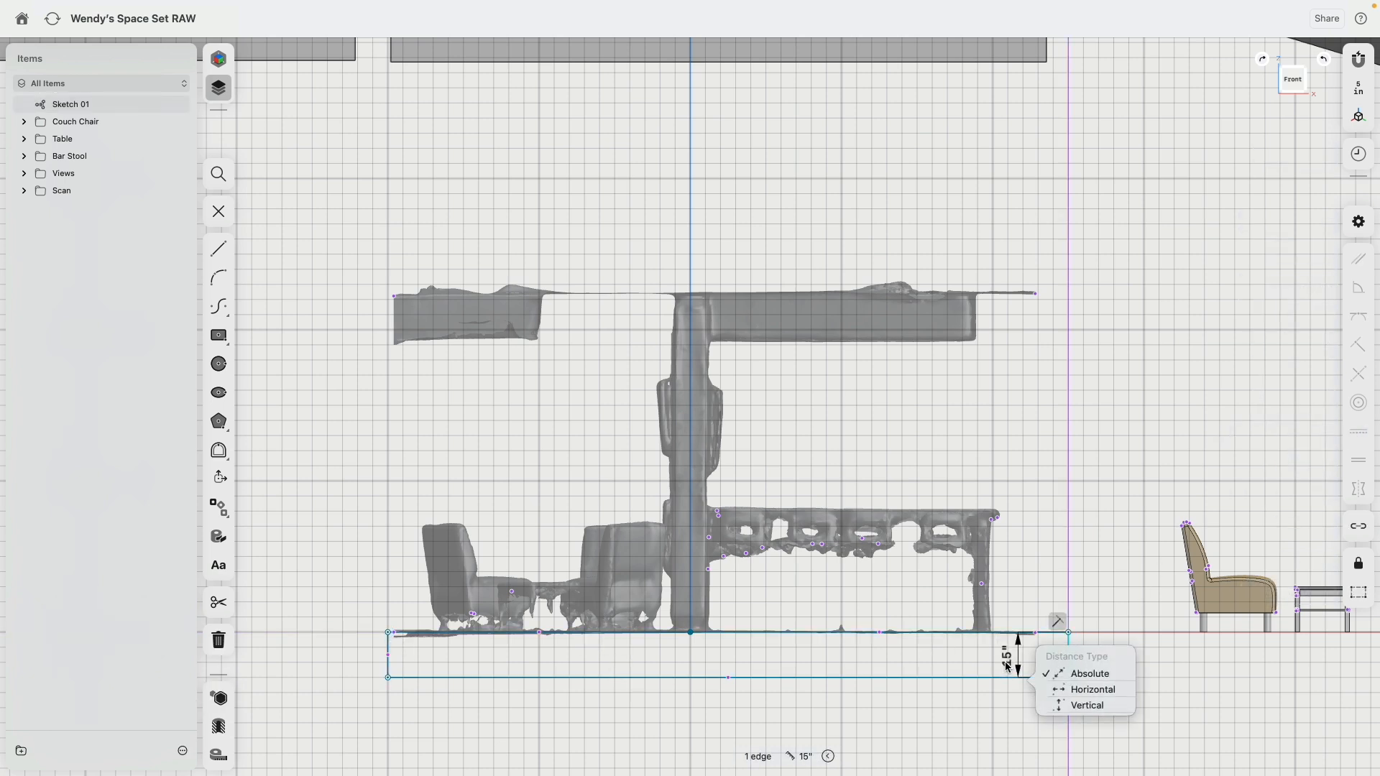
click(976, 672)
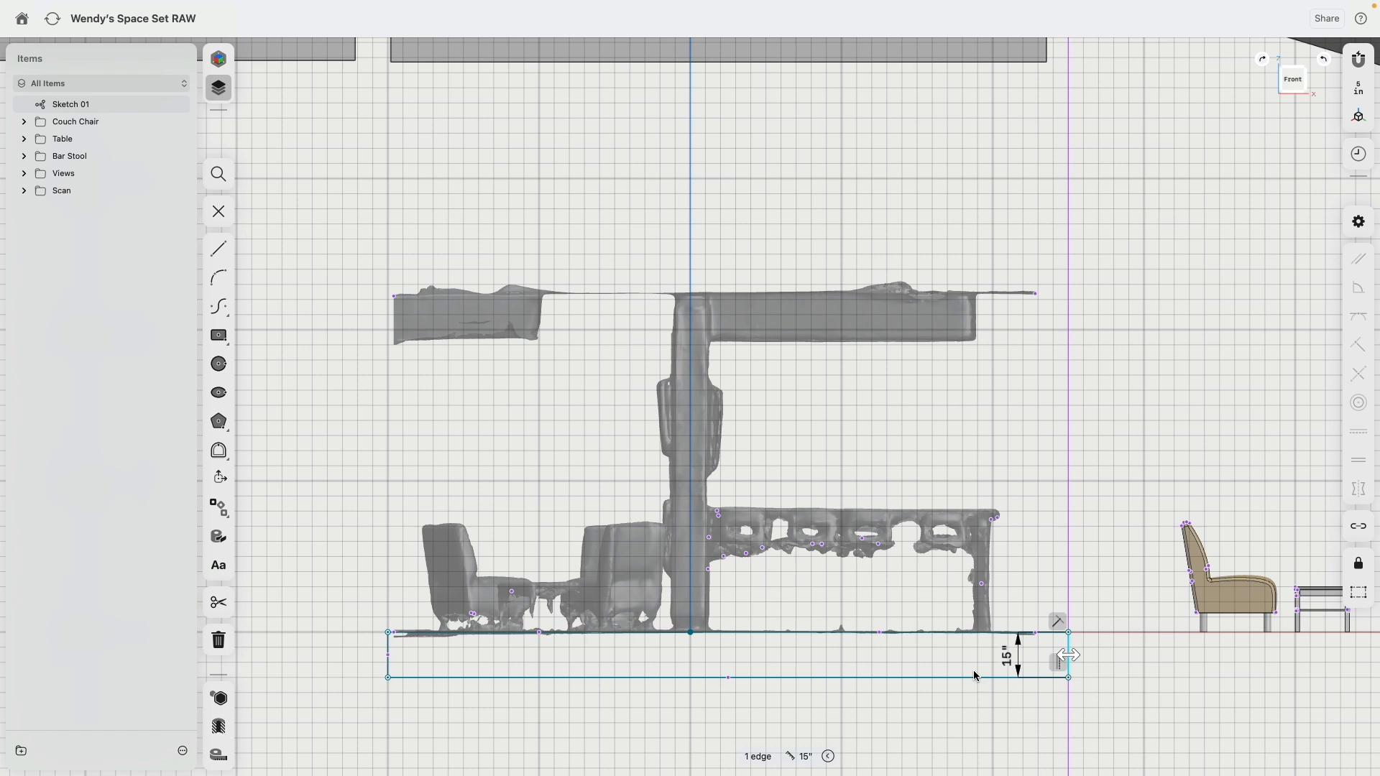
click(1010, 660)
text(12)
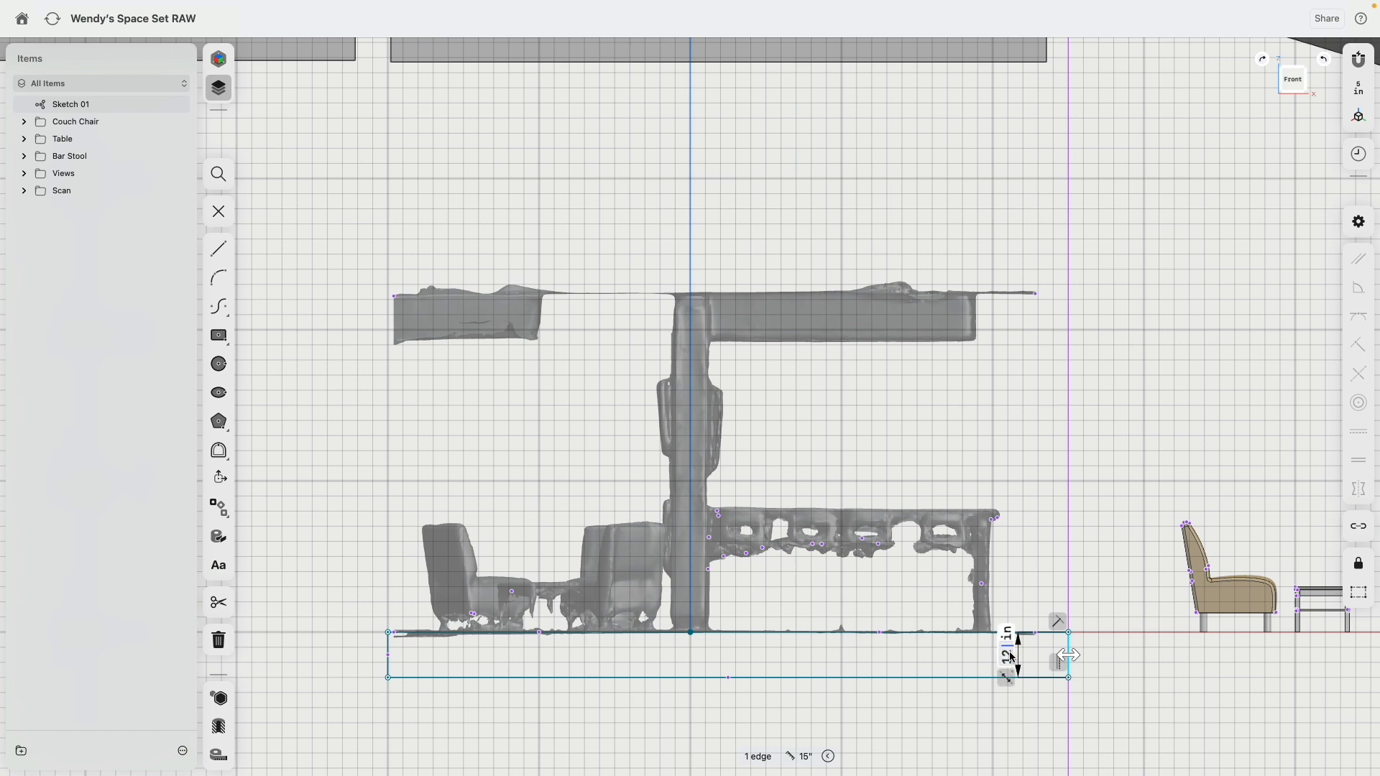
key(Return)
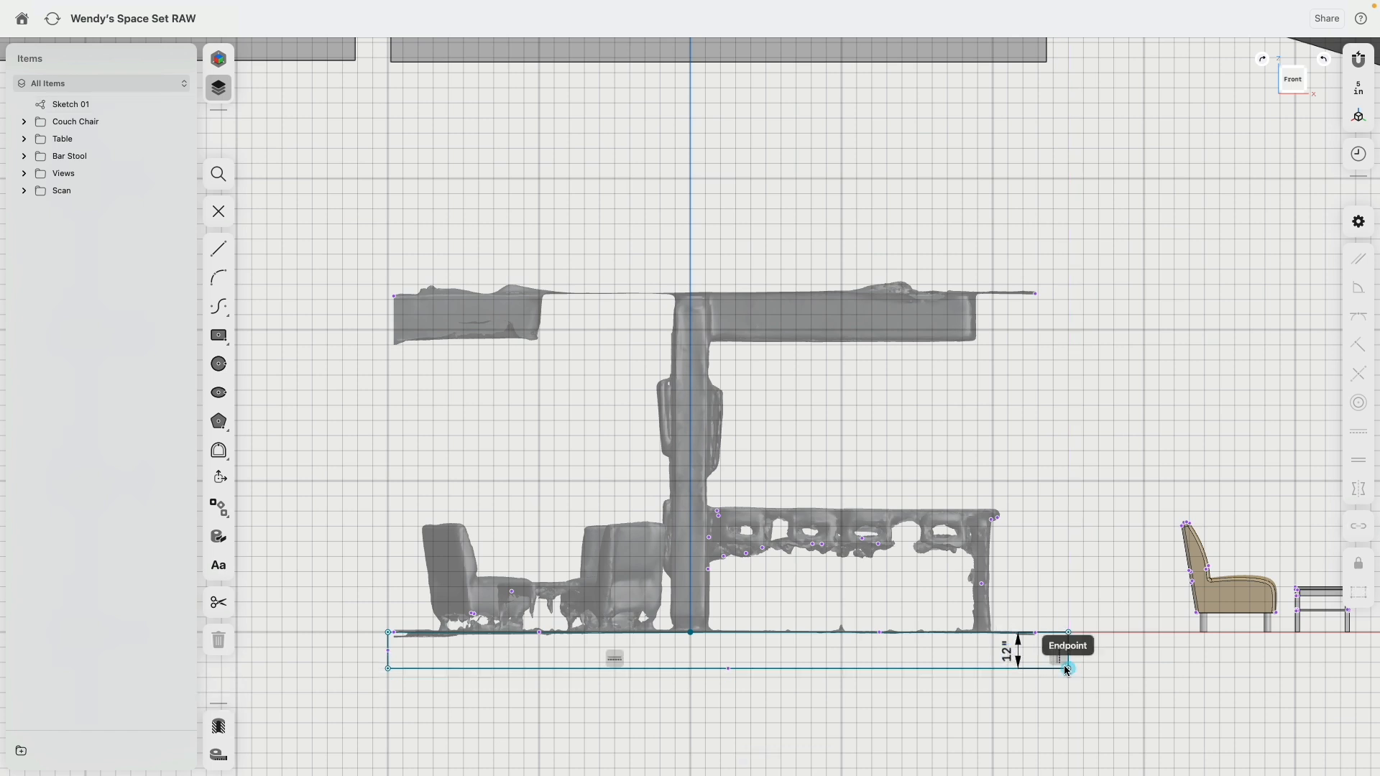
Step: Move the floor outline's right edge inward to the end of the scan, making the outline 215 in wide
drag(1066, 669, 1030, 634)
scroll(1047, 633, up, 5)
scroll(1026, 657, down, 6)
middle_drag(568, 623, 835, 519)
scroll(671, 563, up, 5)
scroll(672, 563, down, 7)
click(812, 659)
middle_drag(846, 590, 510, 602)
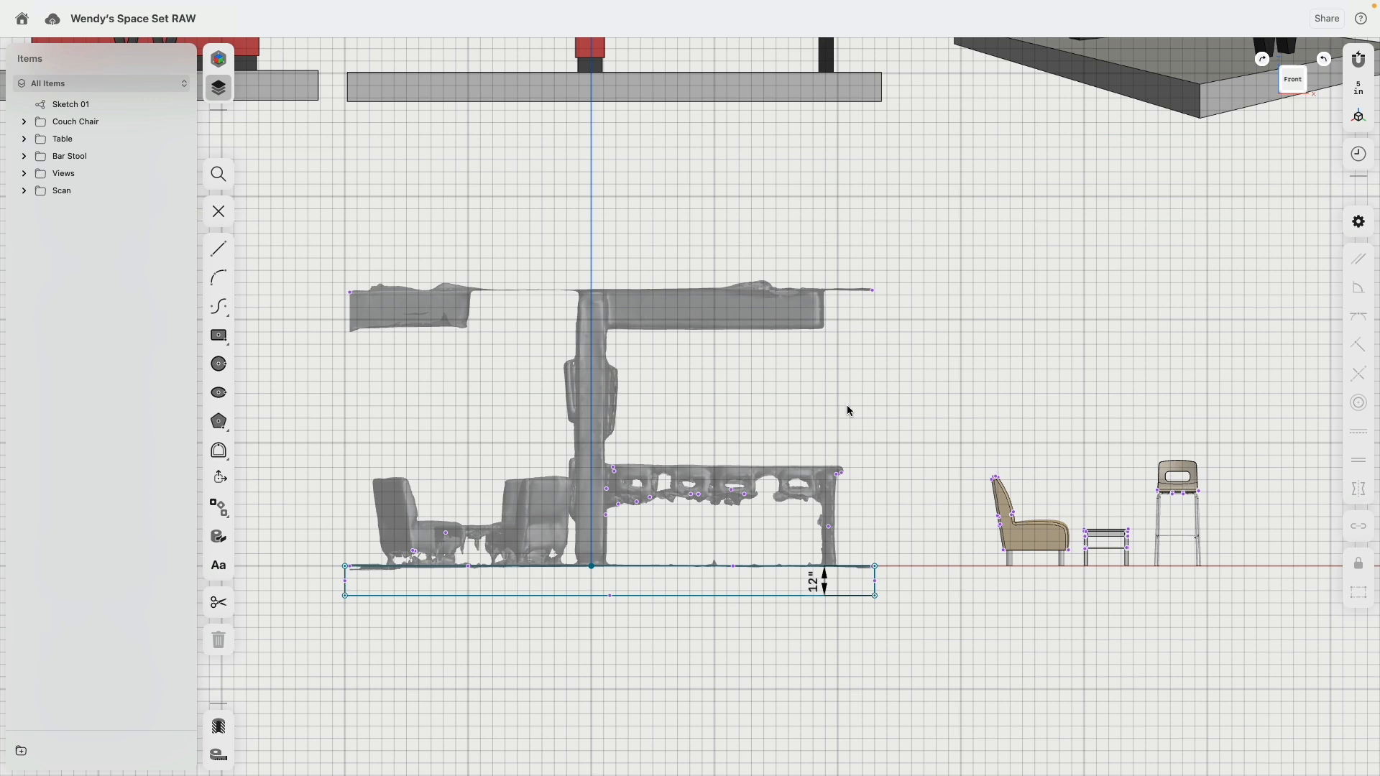
Step: Sketch a closed four-line roof outline just above the scan, with a 215 in bottom edge and a 10 in right edge
click(218, 248)
click(345, 270)
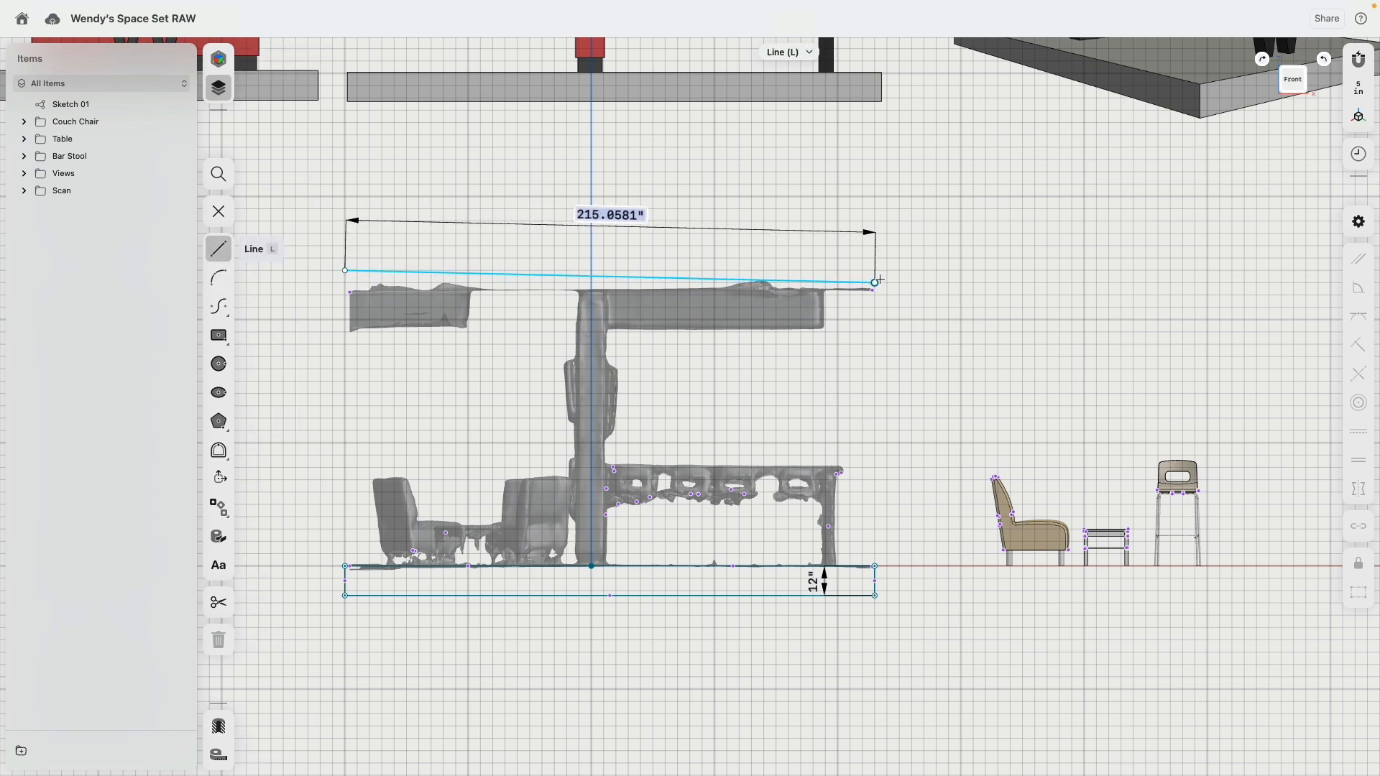
click(875, 271)
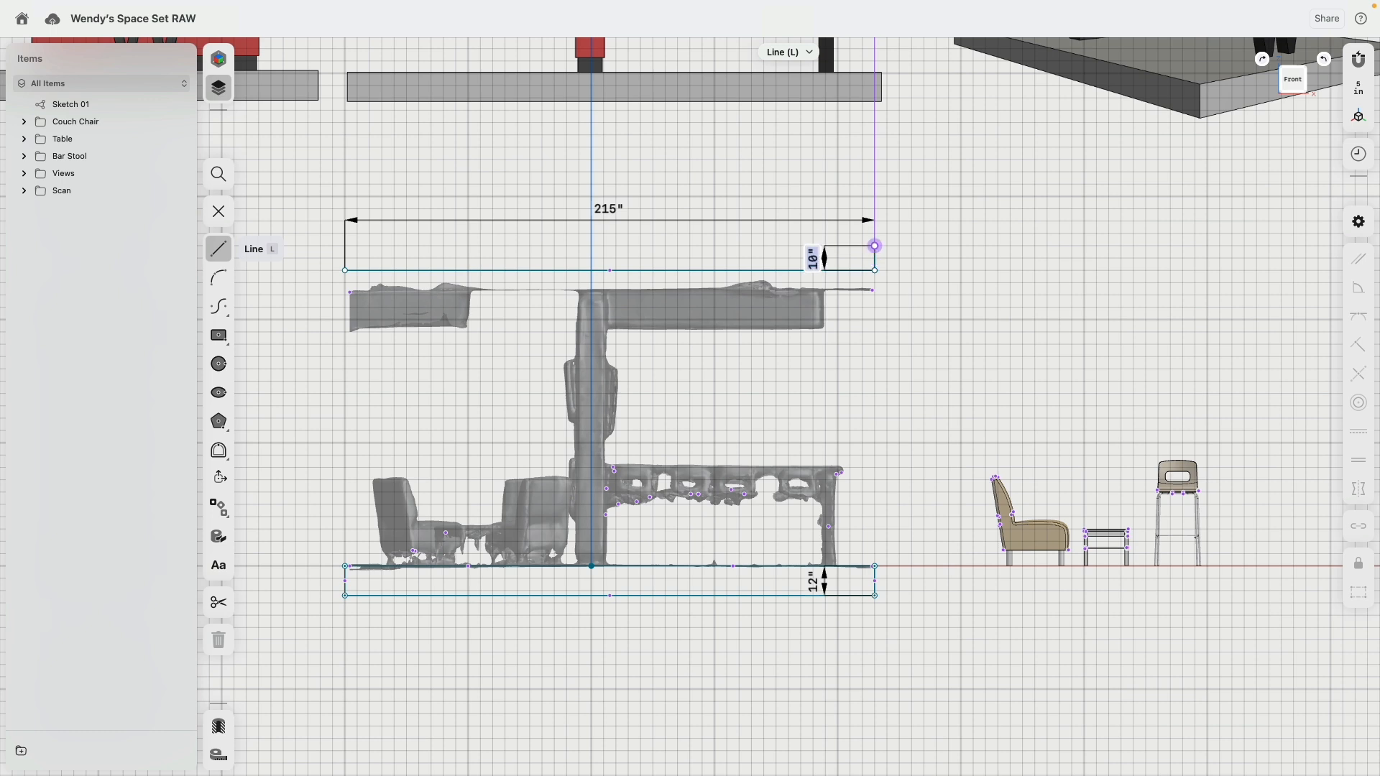
click(875, 246)
click(339, 246)
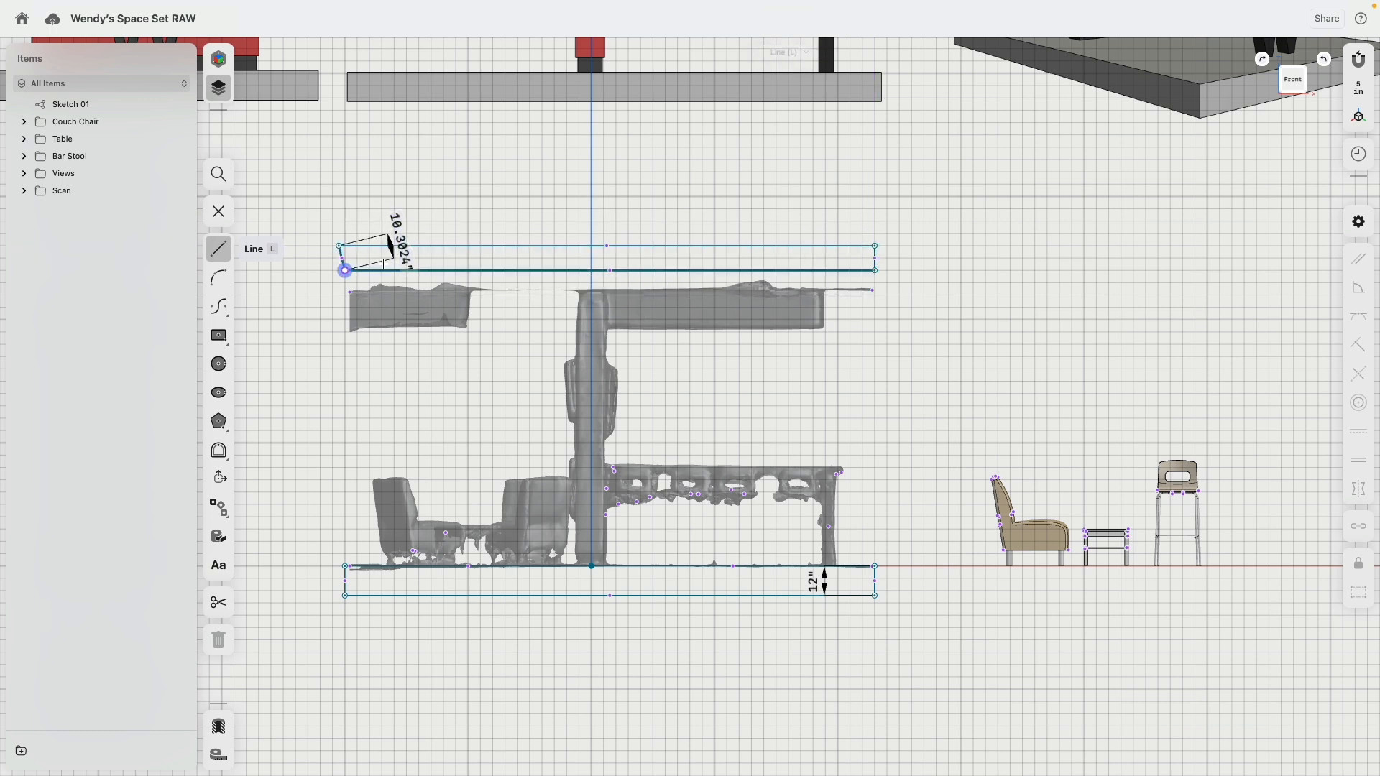
key(Escape)
Step: Constrain the roof outline's edges horizontal and vertical, and set its thickness to 5 in
double_click(812, 246)
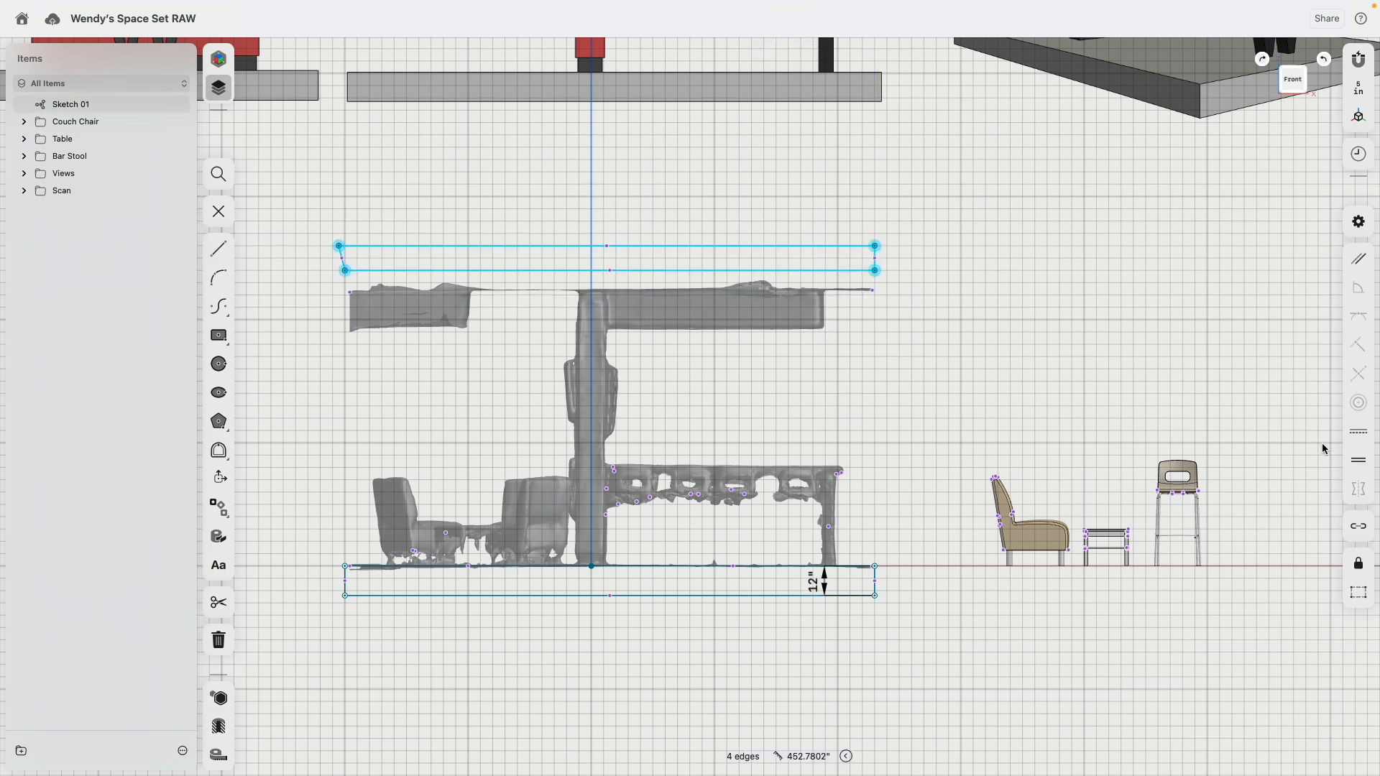
click(1358, 432)
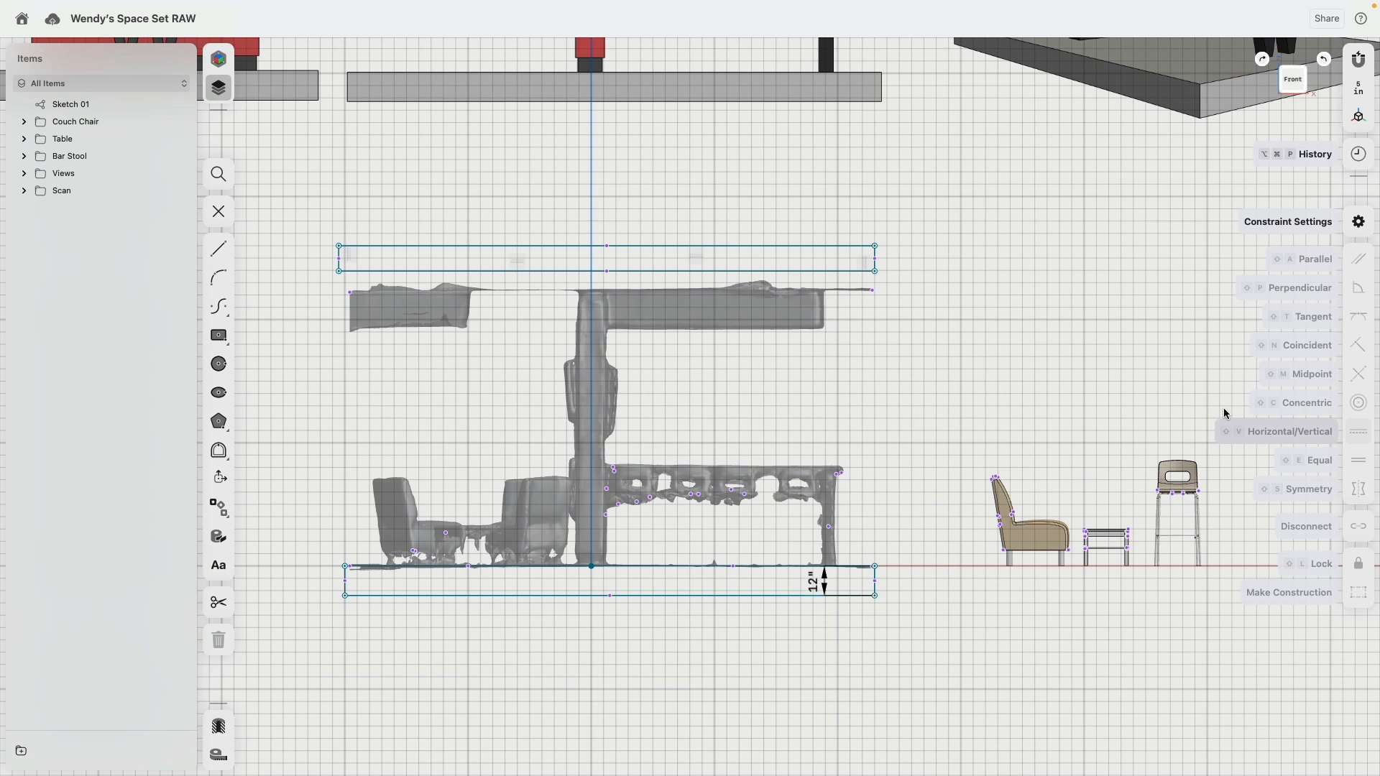
click(877, 260)
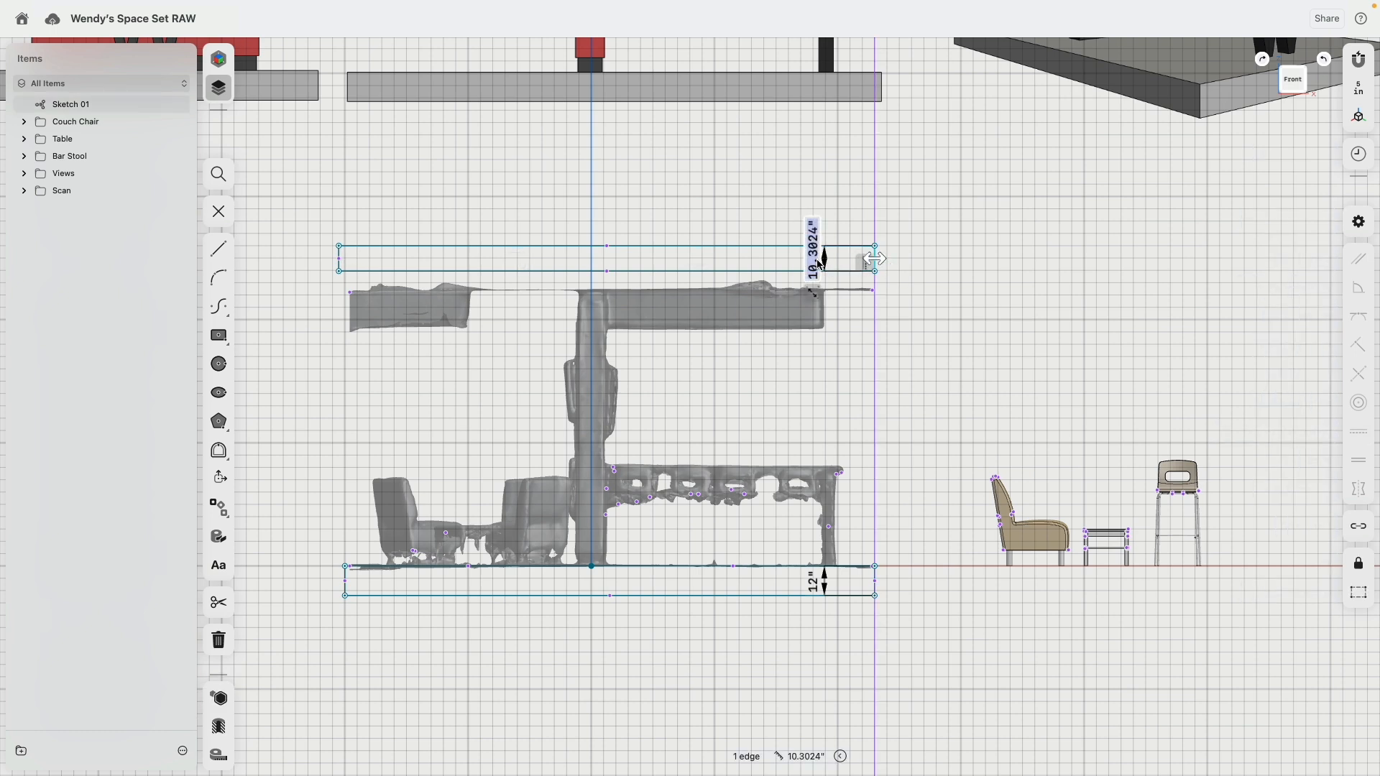
text(5)
key(Return)
Step: Set the vertical distance between the roof outline's lower edge and the floor outline's upper edge to 112.5 in
click(876, 258)
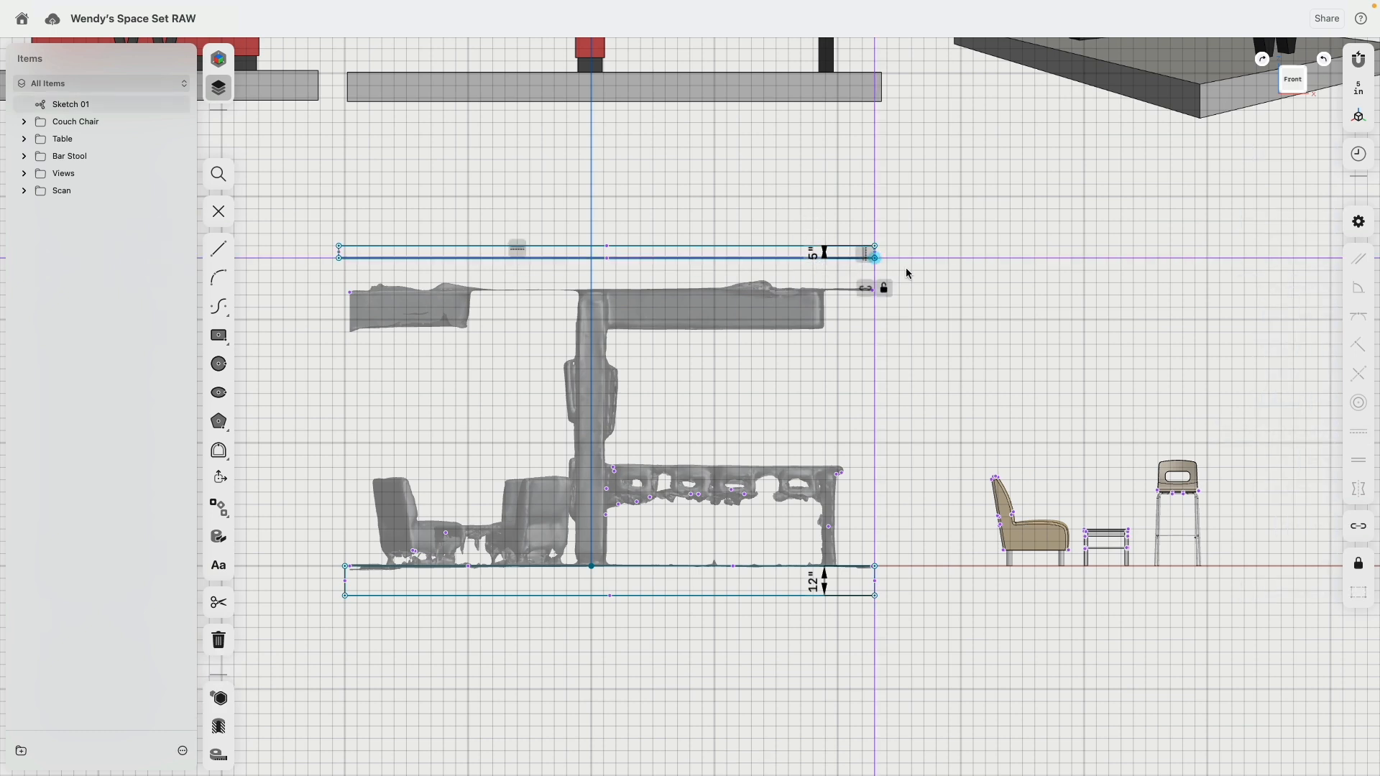
click(876, 567)
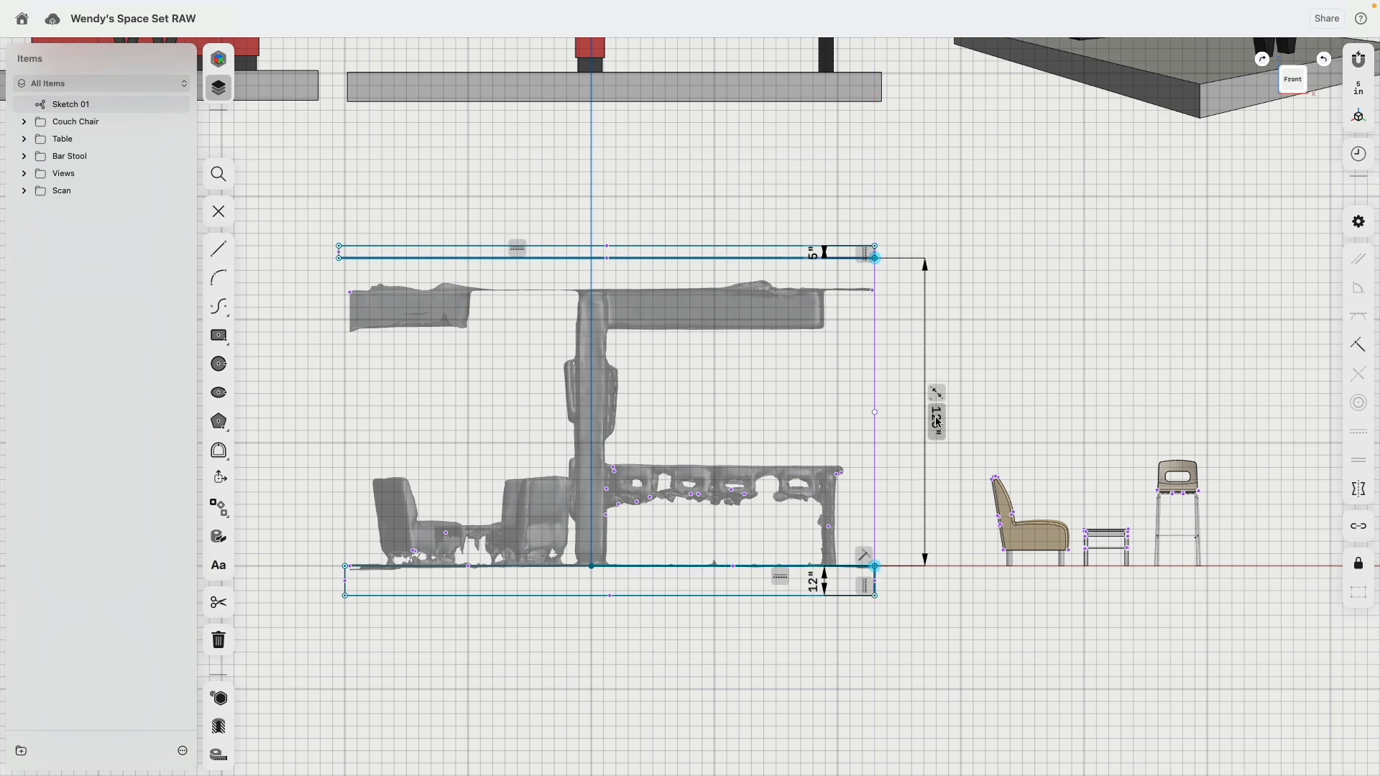
text(112.)
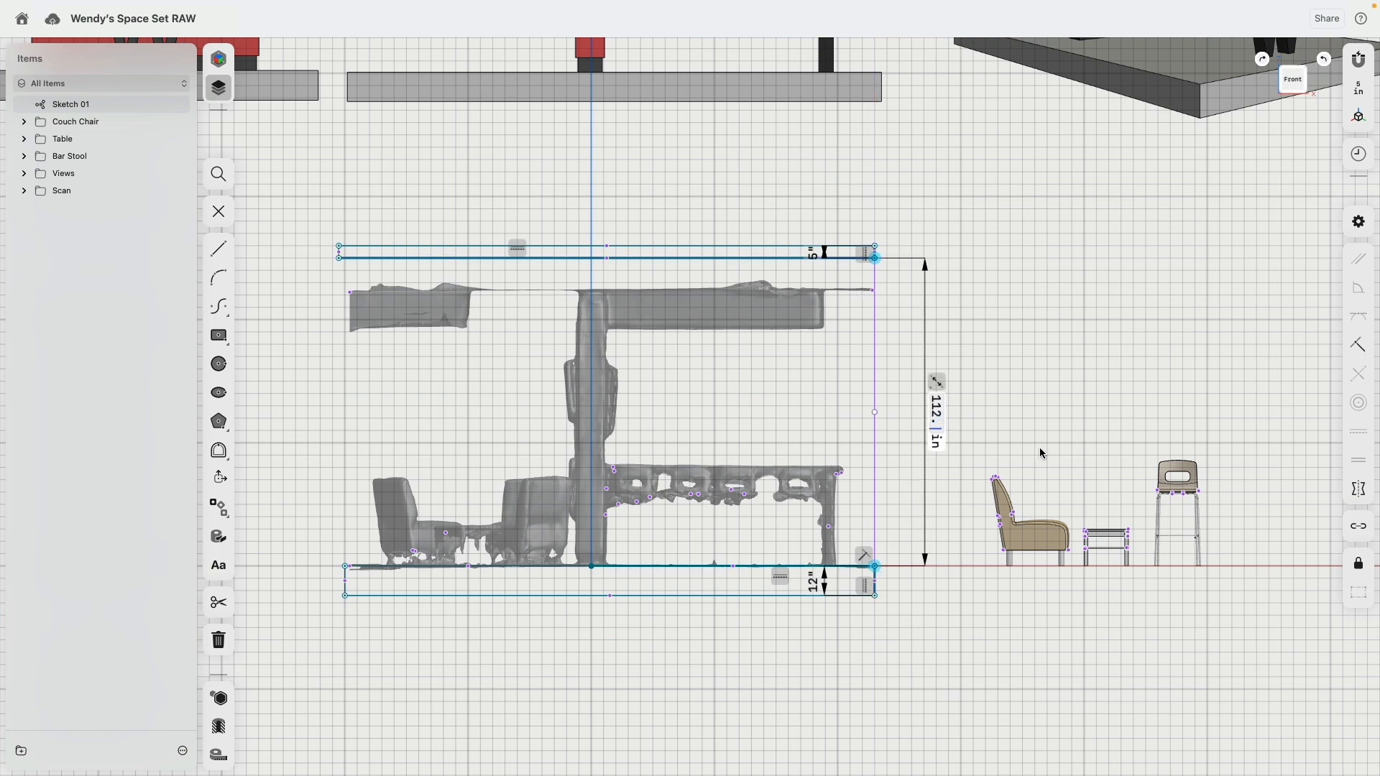
text(5)
key(Return)
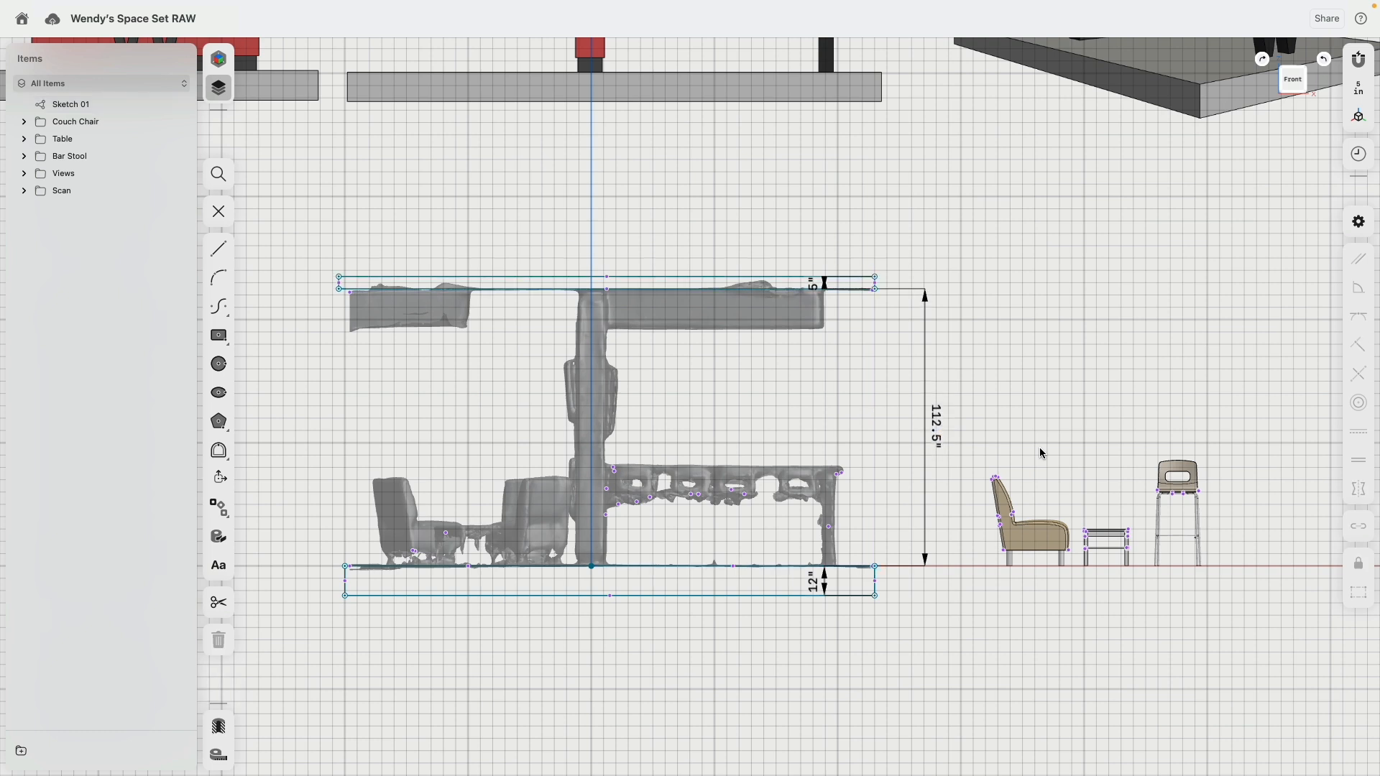
Step: Align the right edges of the roof and floor outlines with a Tangent constraint
scroll(903, 384, up, 5)
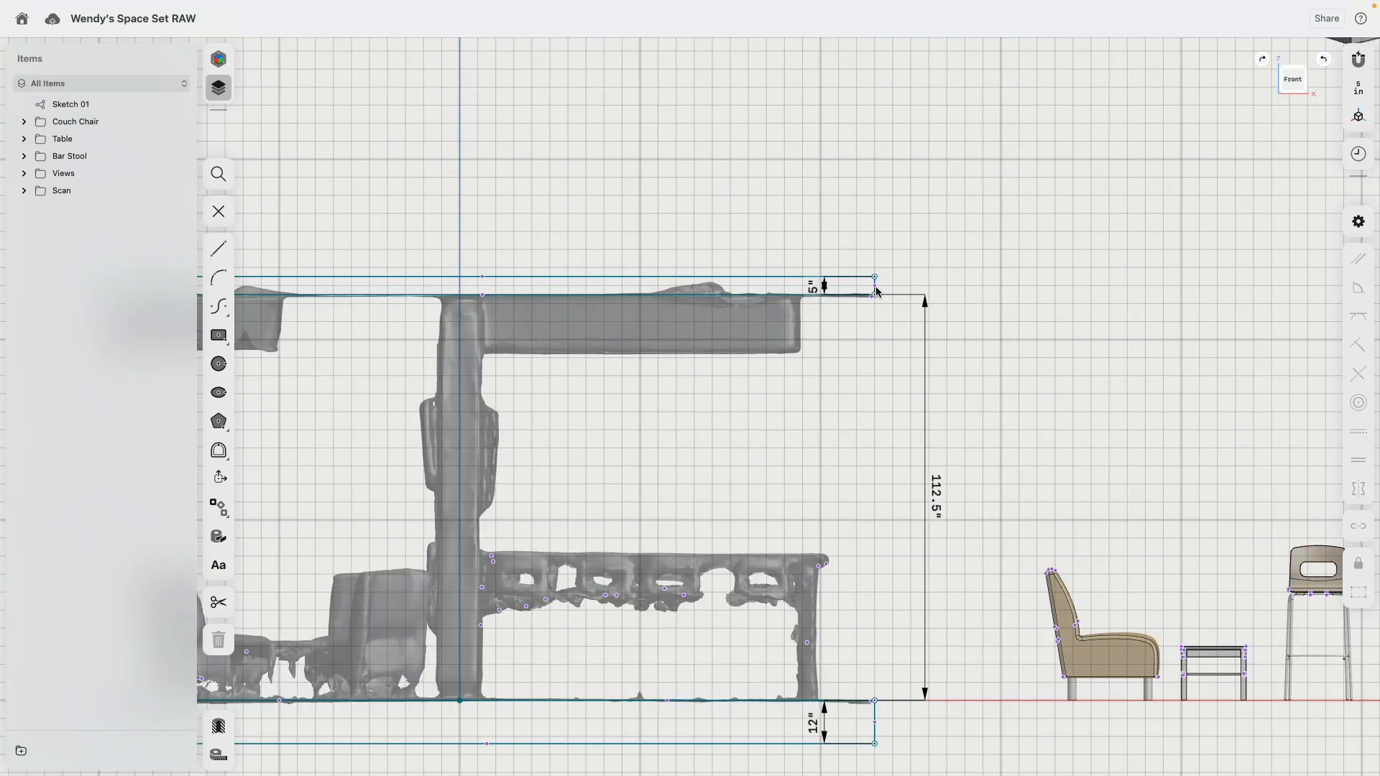
click(877, 715)
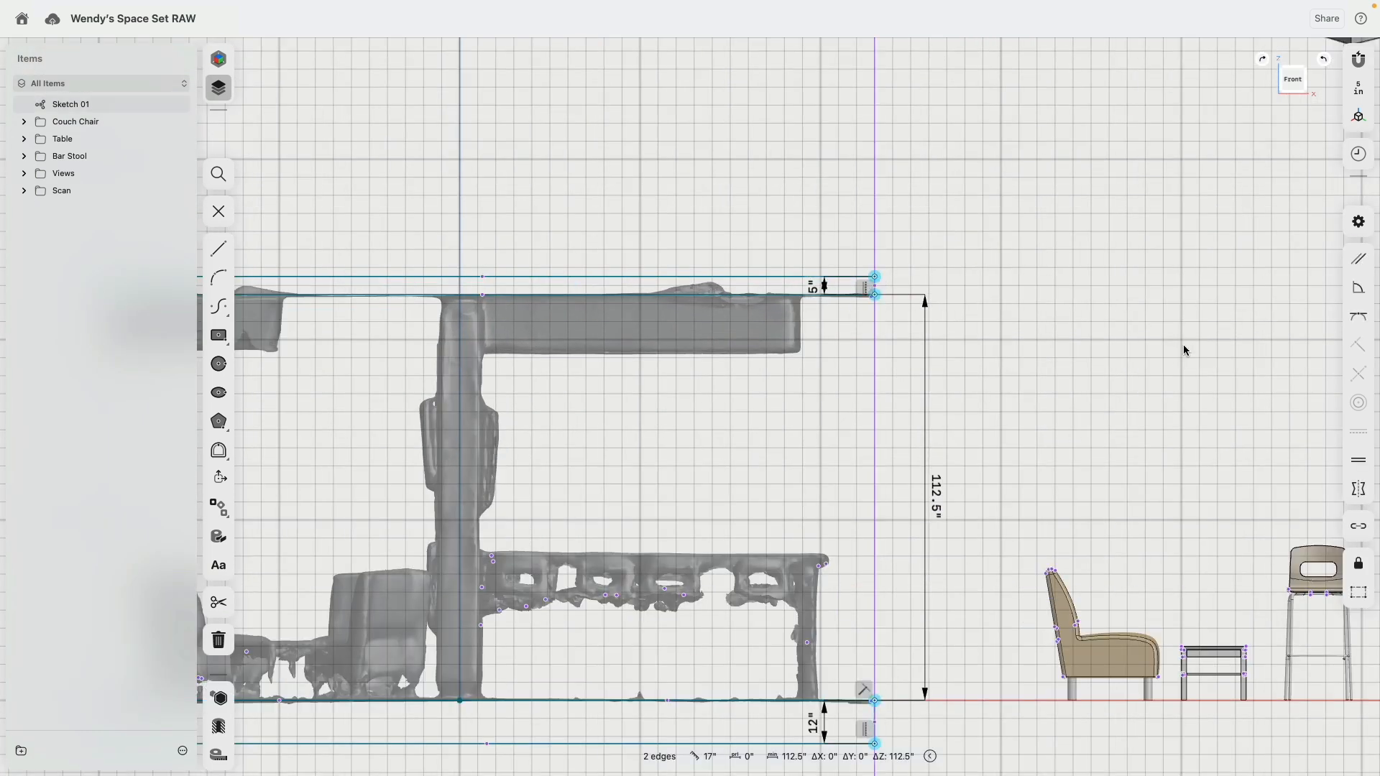
click(1358, 320)
scroll(801, 349, down, 3)
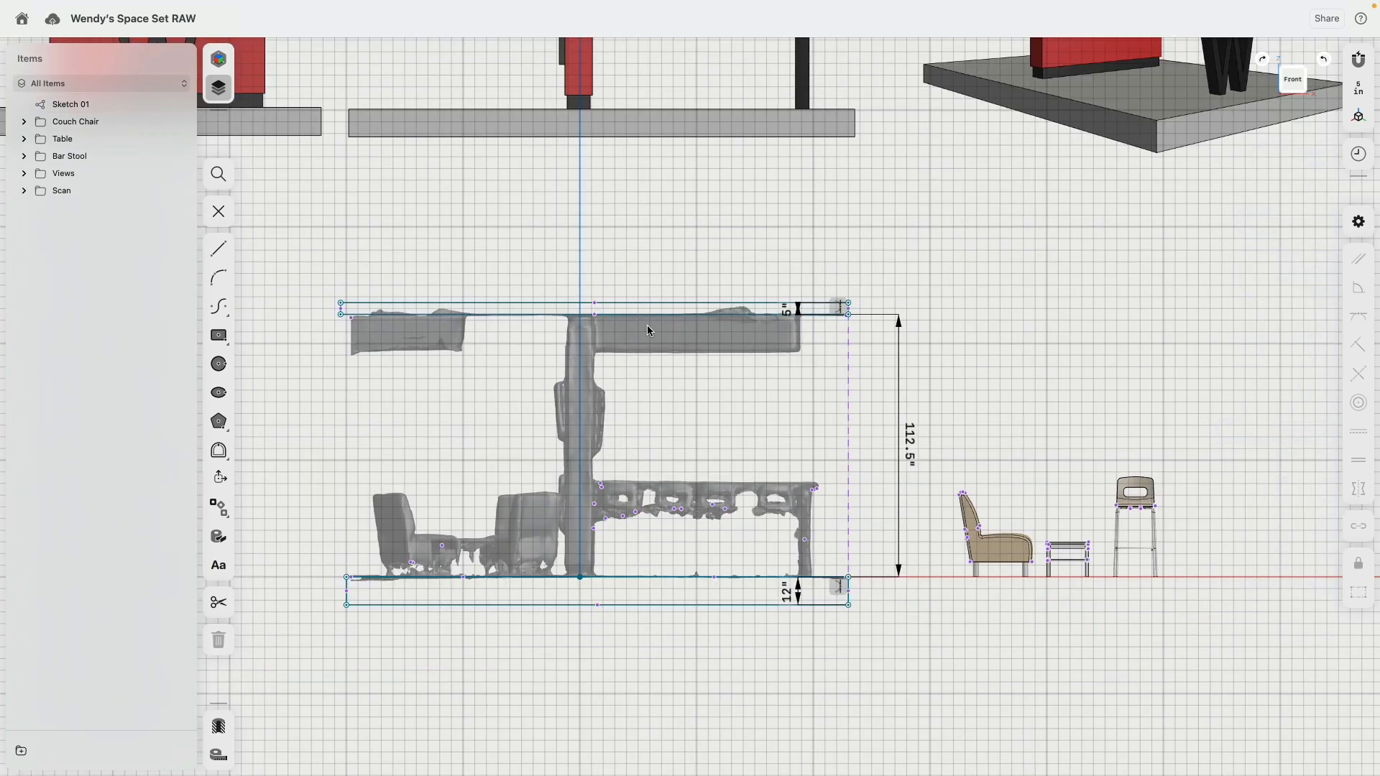
Step: Align the left edges of the roof and floor outlines with a Tangent constraint
middle_drag(341, 338, 647, 249)
scroll(647, 237, up, 3)
click(645, 208)
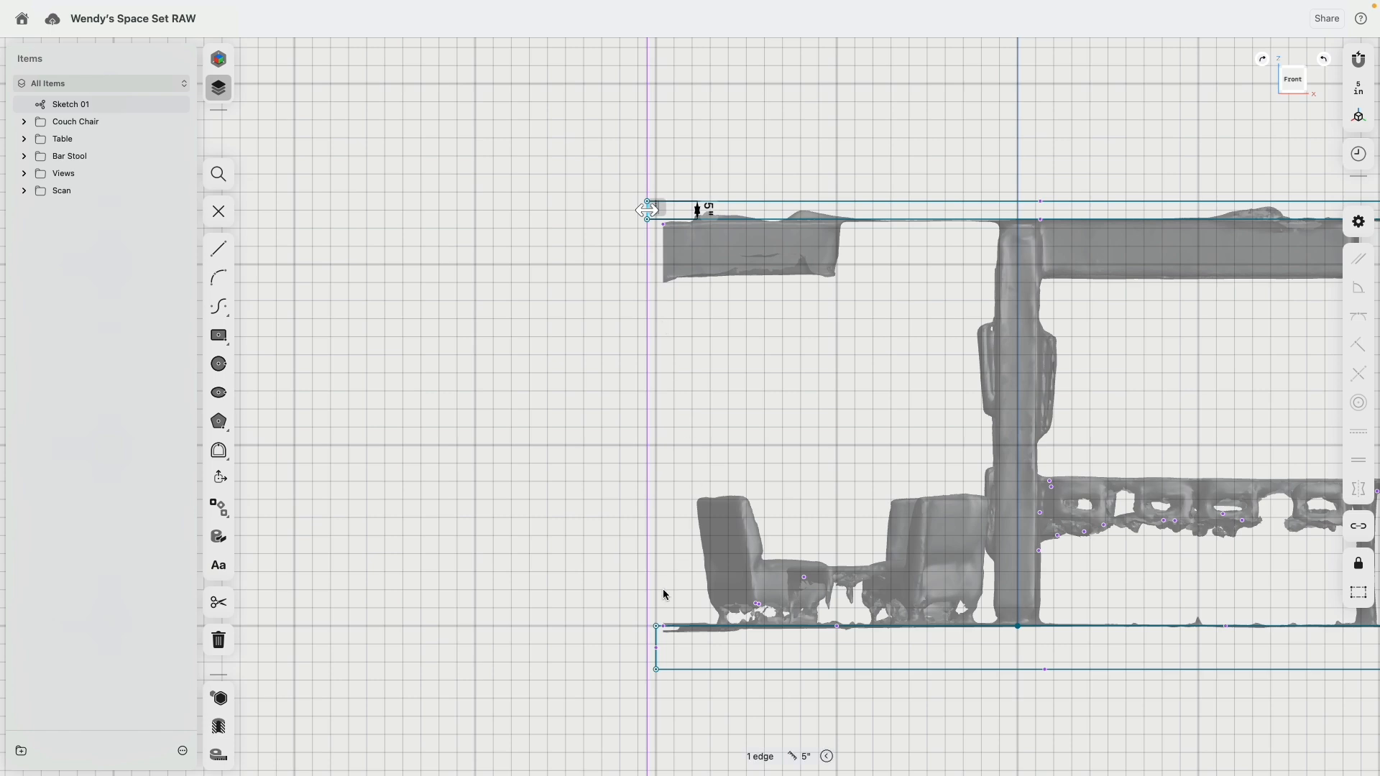
click(656, 643)
click(1345, 318)
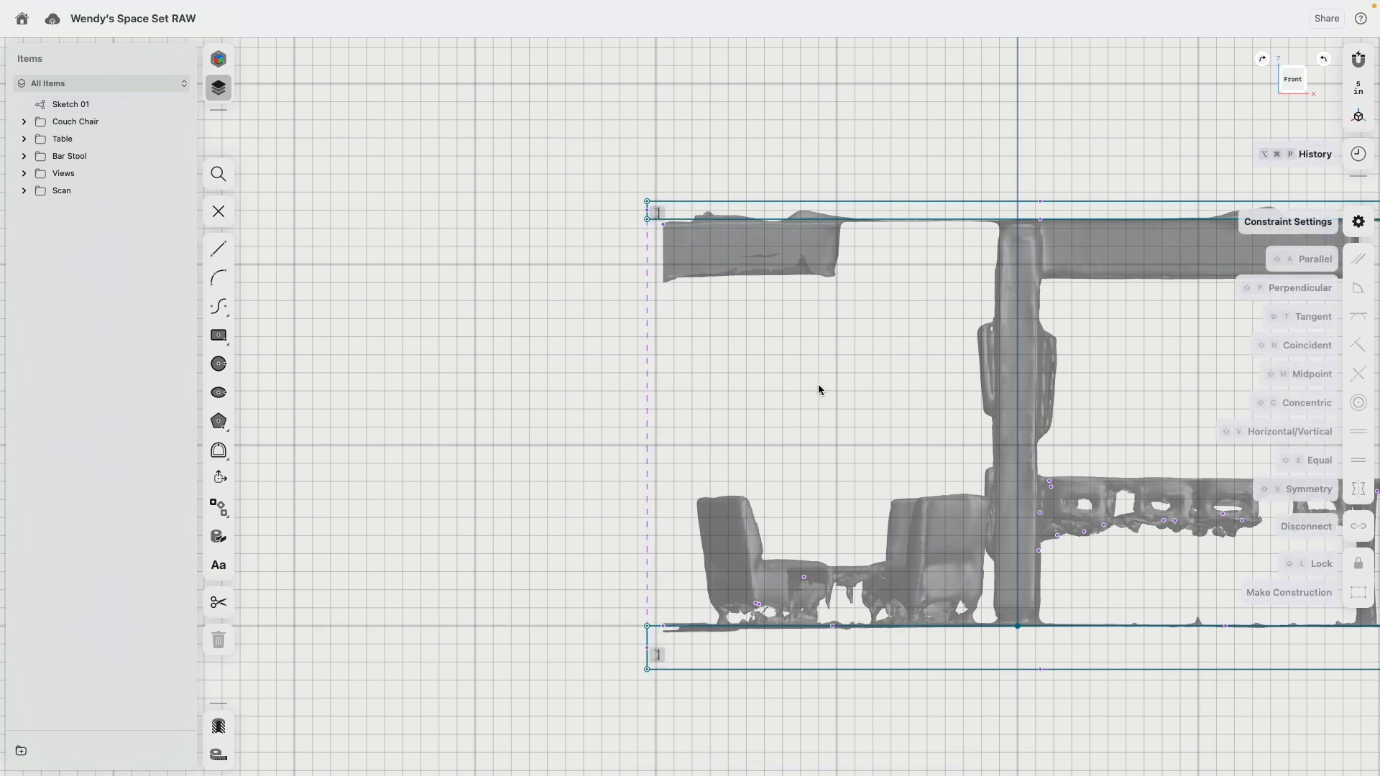
Step: Extrude the floor and roof profiles together symmetrically to cover the depth of the scan
scroll(818, 384, down, 3)
middle_drag(740, 358, 509, 363)
mouse_move(775, 349)
right_down()
mouse_move(748, 369)
mouse_move(896, 532)
right_up()
click(893, 513)
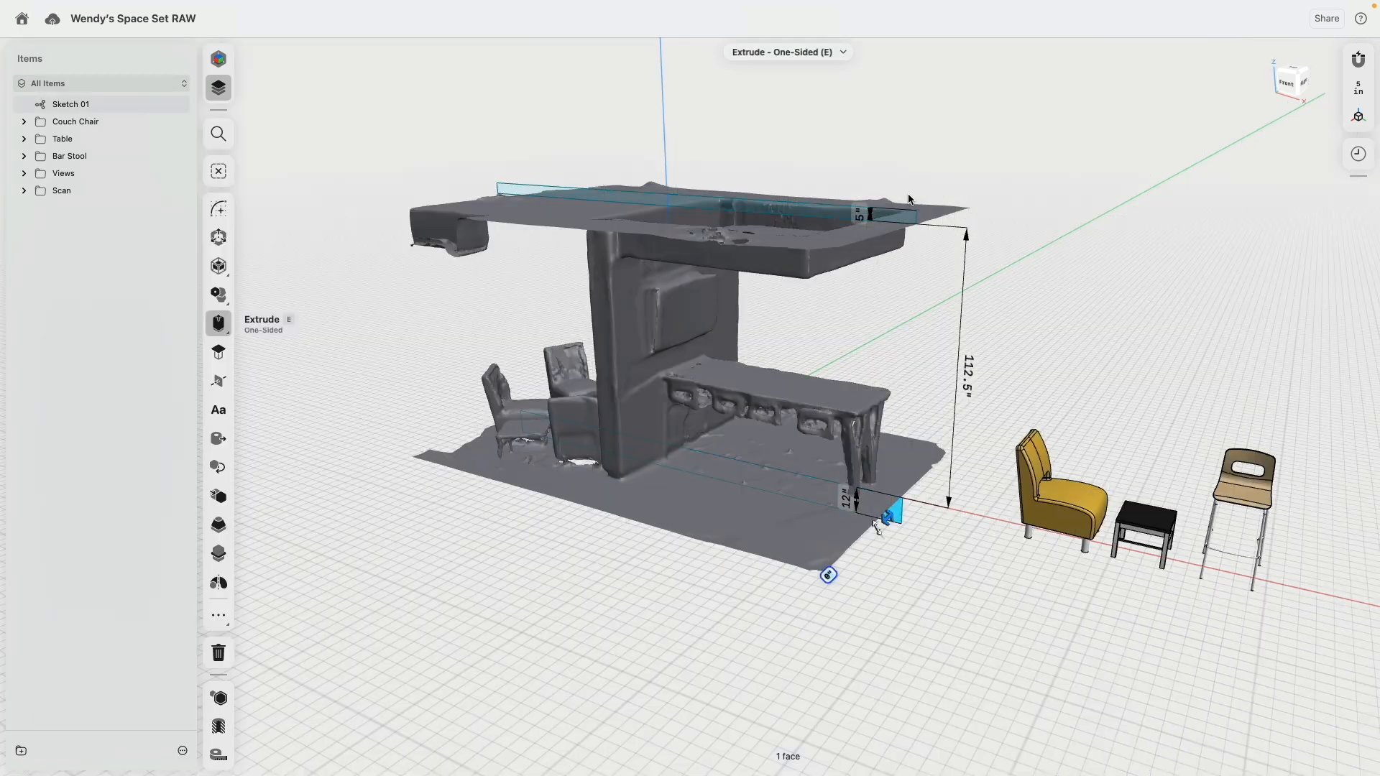
scroll(909, 202, up, 3)
click(901, 220)
scroll(799, 263, down, 4)
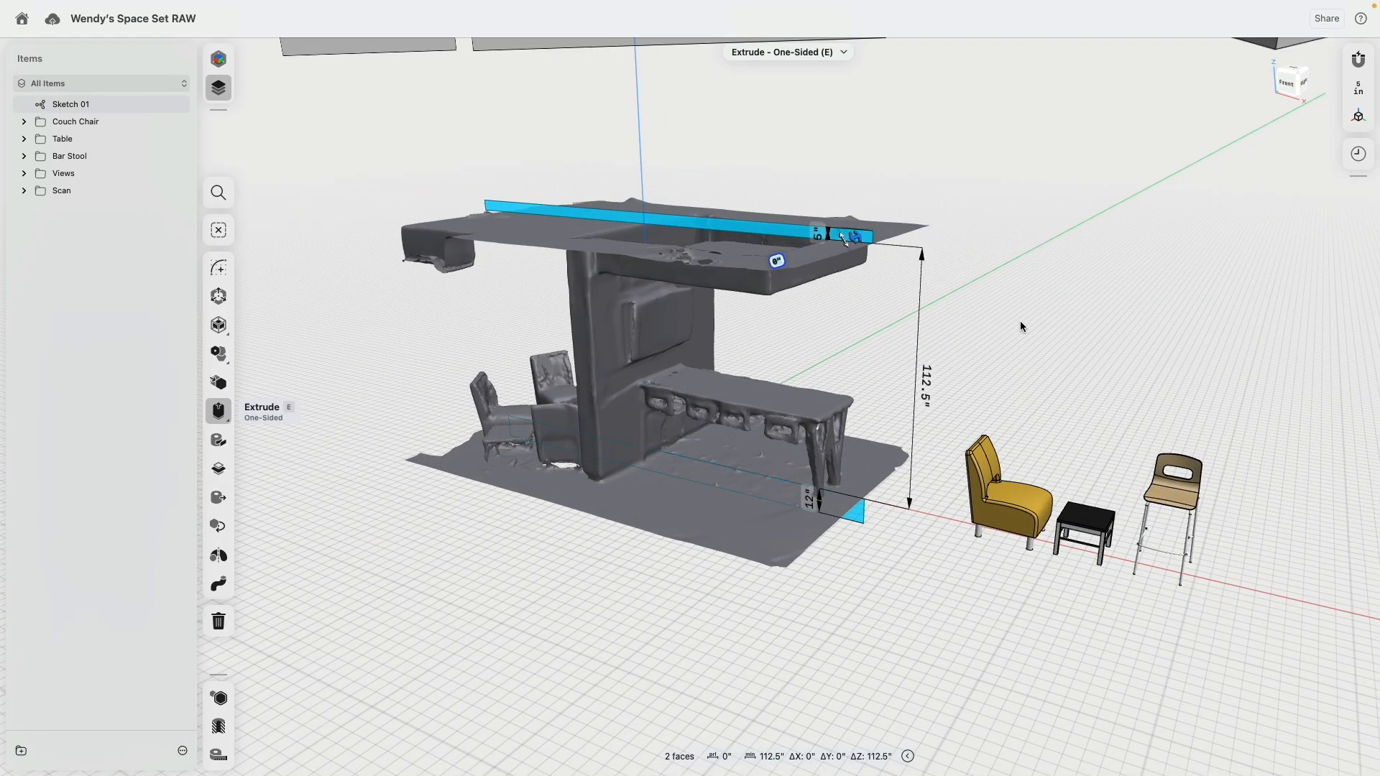
click(218, 412)
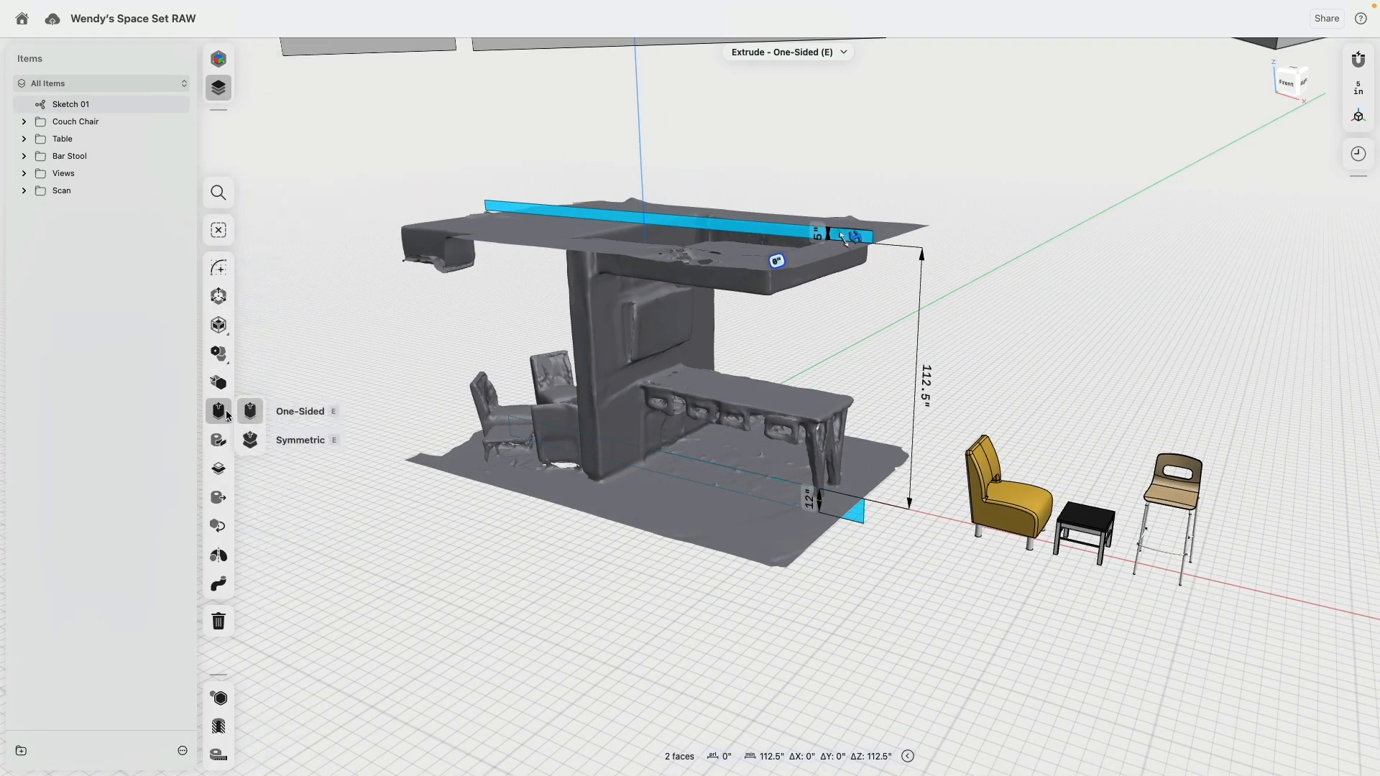
click(246, 442)
right_drag(812, 323, 733, 342)
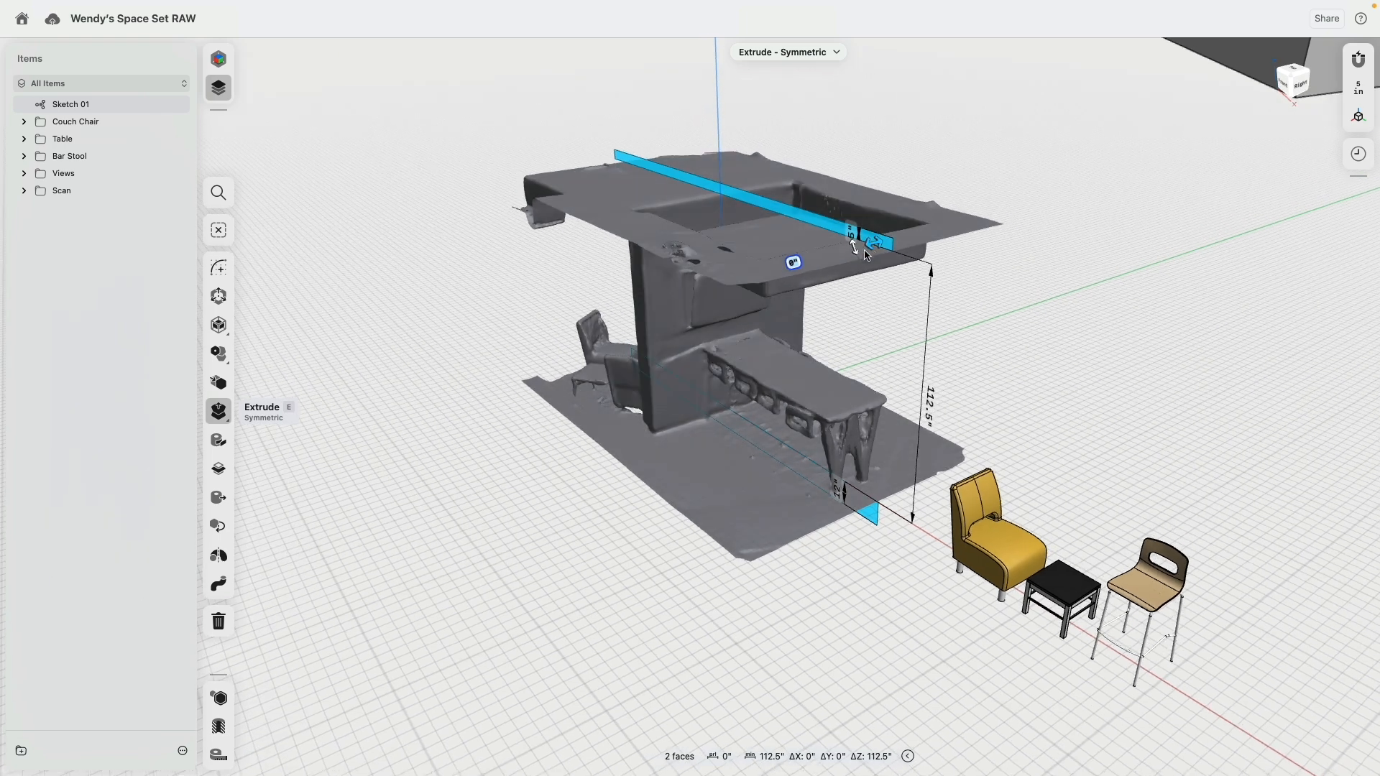
mouse_move(867, 247)
mouse_down()
mouse_move(758, 307)
mouse_move(728, 279)
mouse_up()
click(473, 568)
right_drag(472, 567, 545, 541)
middle_drag(922, 259, 922, 262)
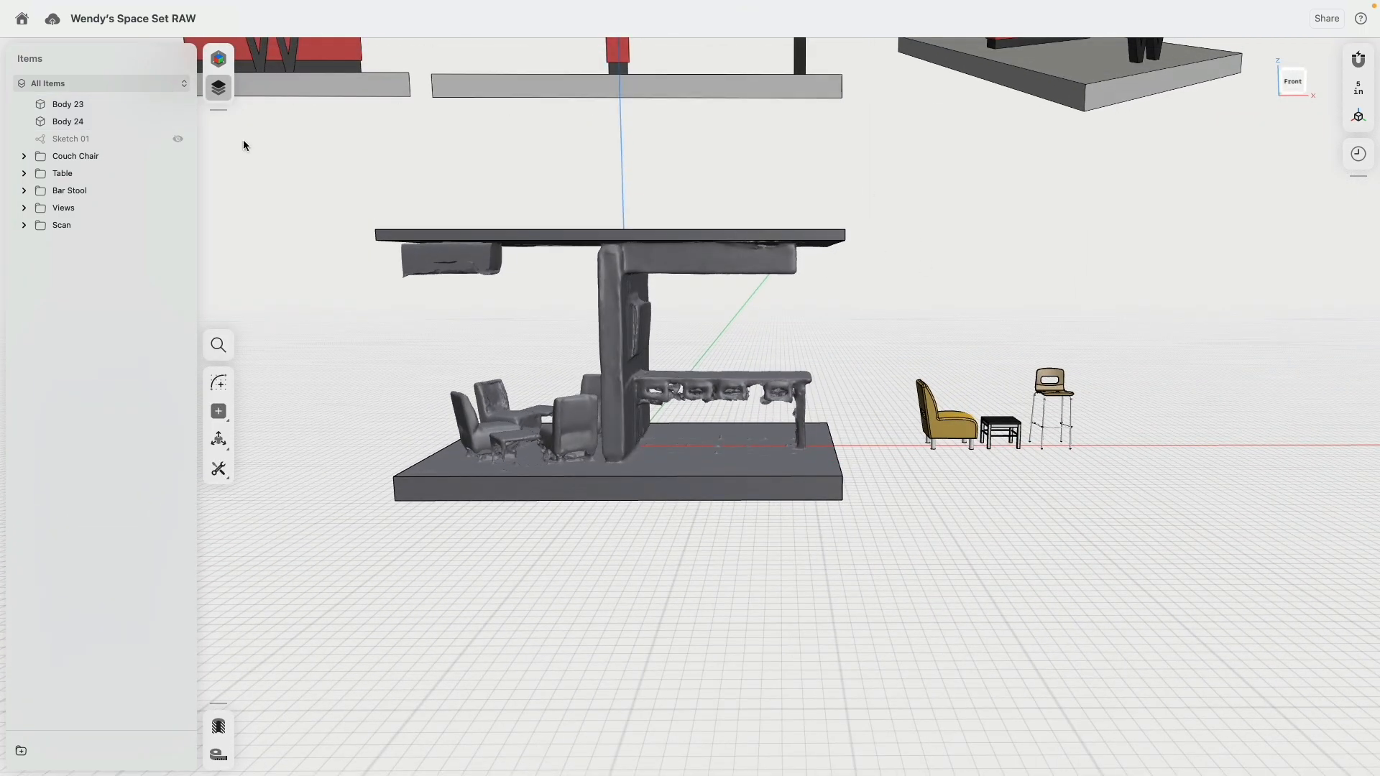
Step: Hide the Couch Chair, Table and Bar Stool folders
click(177, 156)
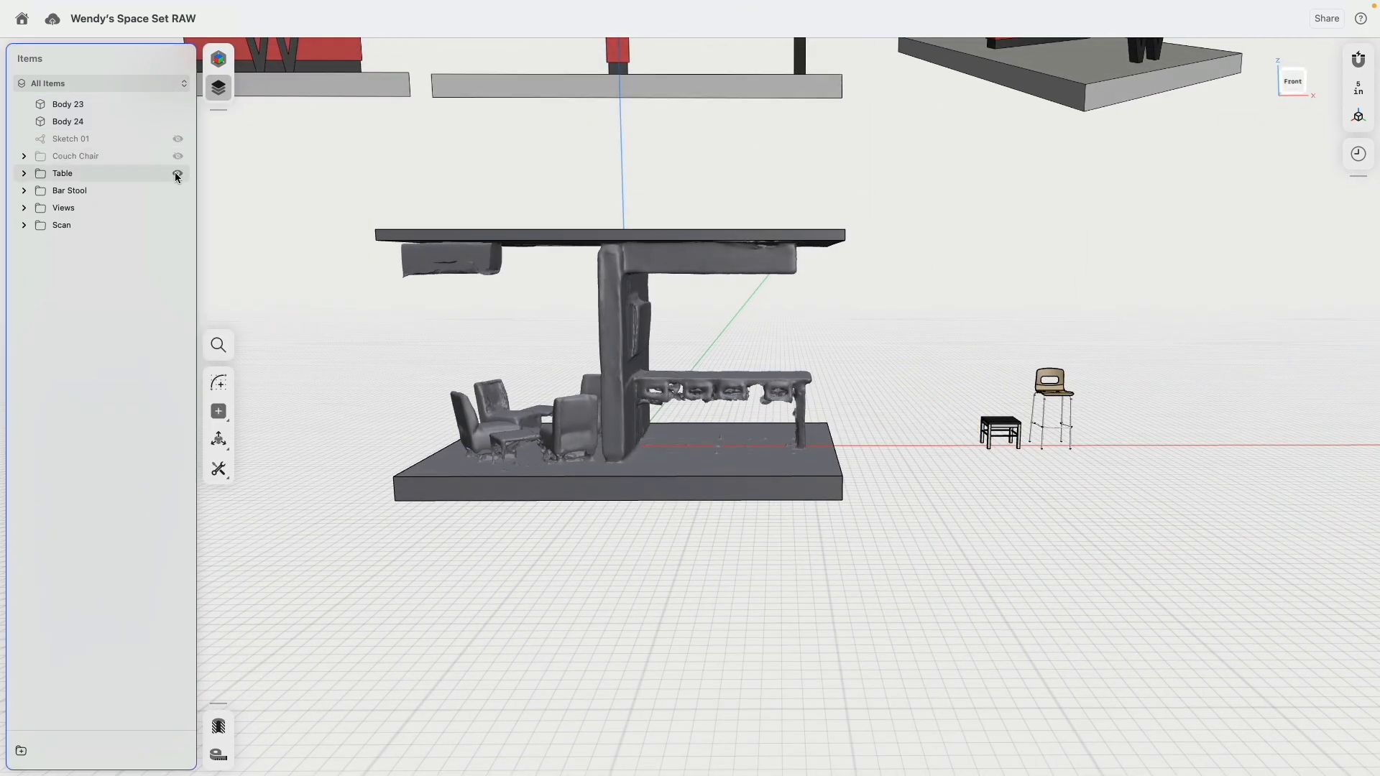
click(177, 173)
click(178, 191)
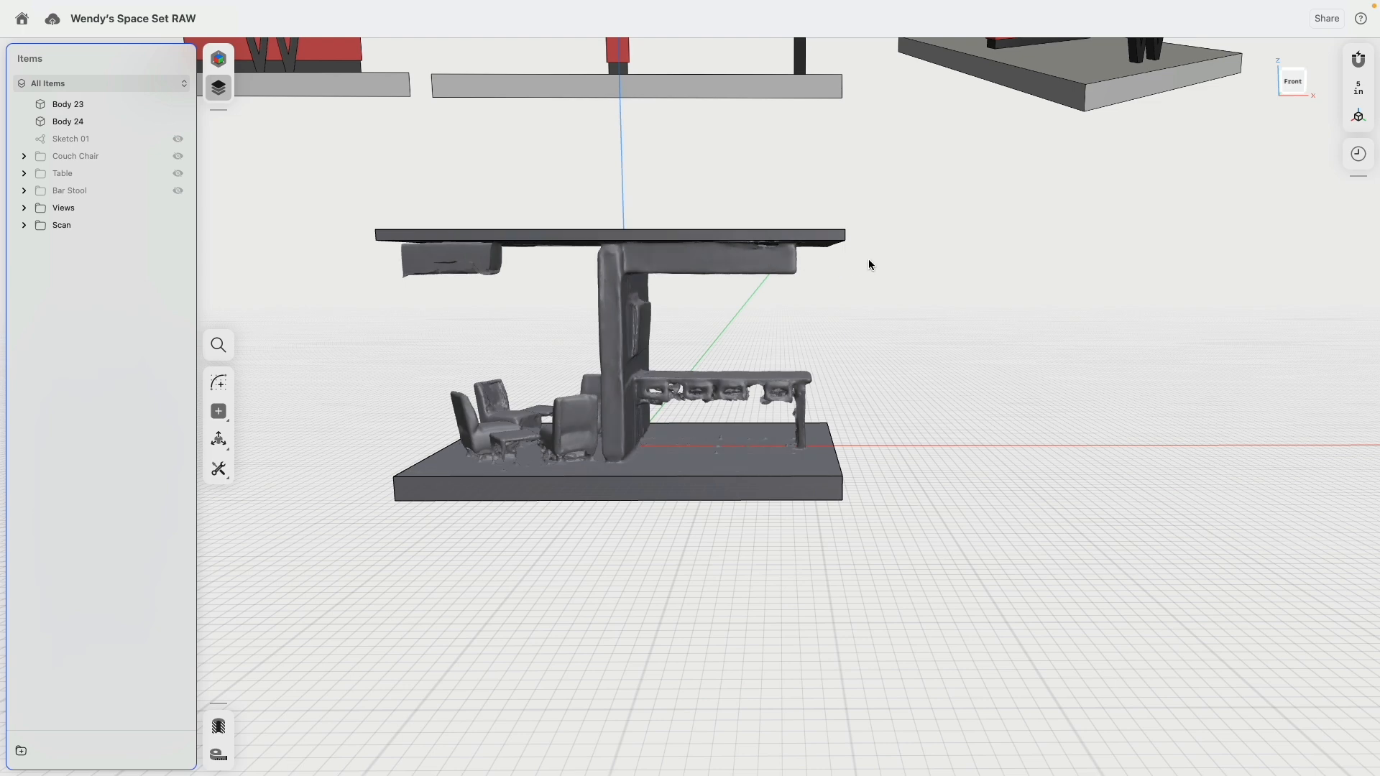
Step: Examine the column, table and hanging lights in the pavilion's front reference view above the scan
middle_drag(868, 260, 1027, 320)
click(1290, 92)
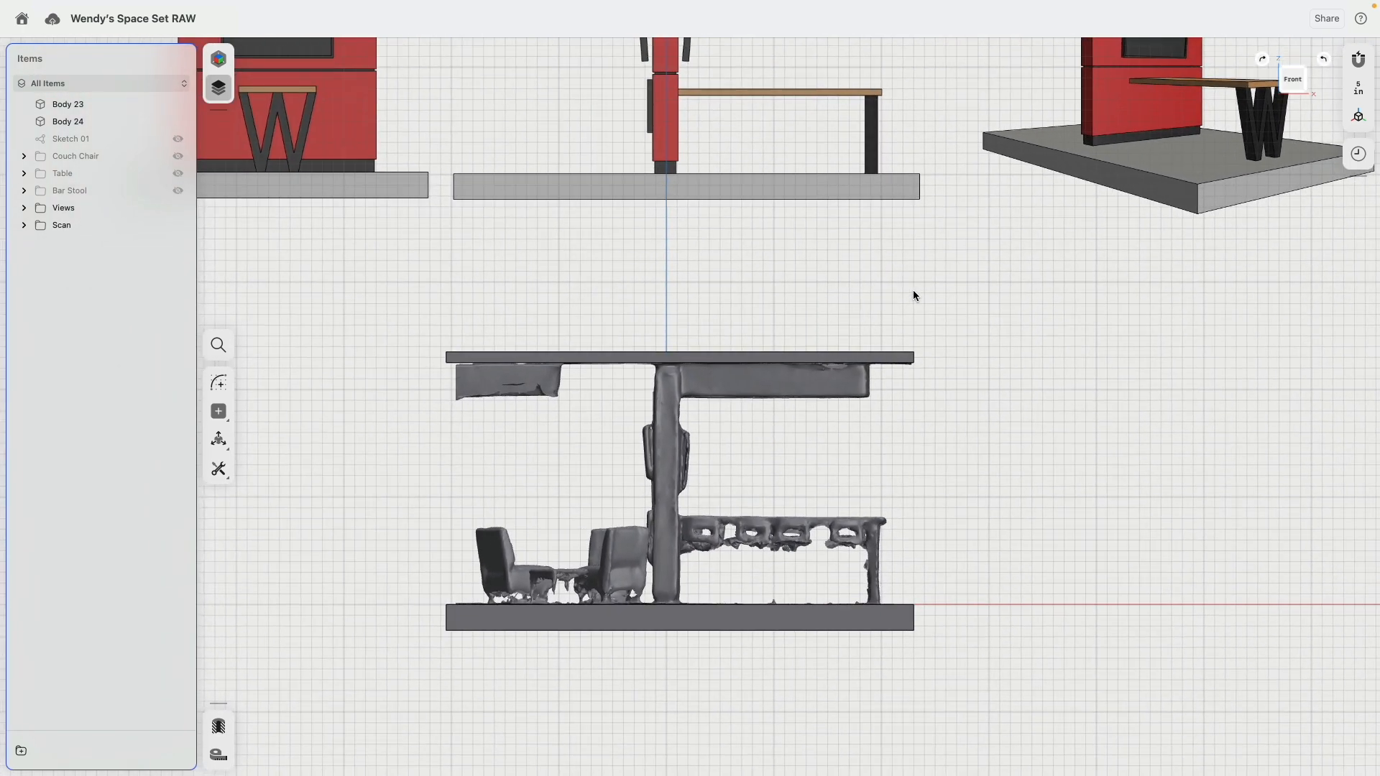
middle_drag(913, 291, 933, 465)
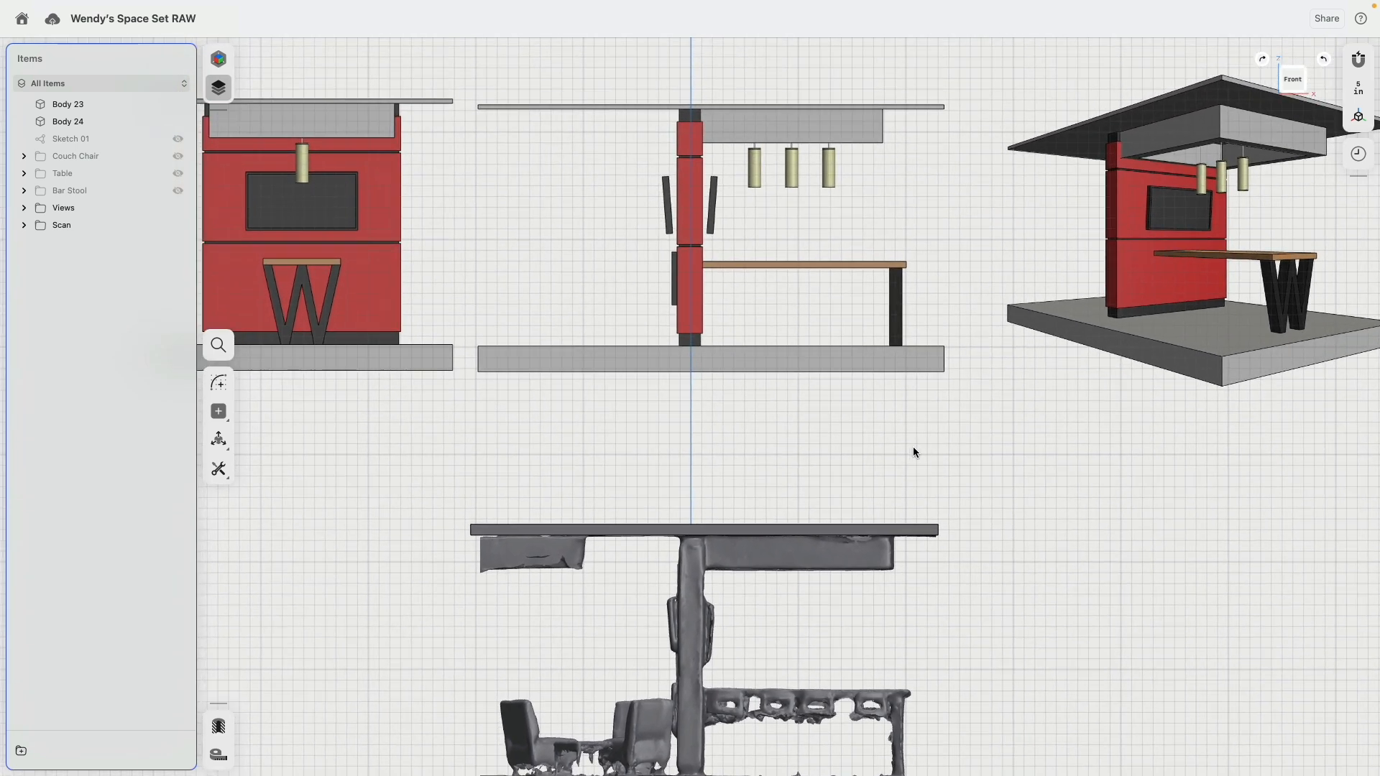
scroll(779, 278, up, 5)
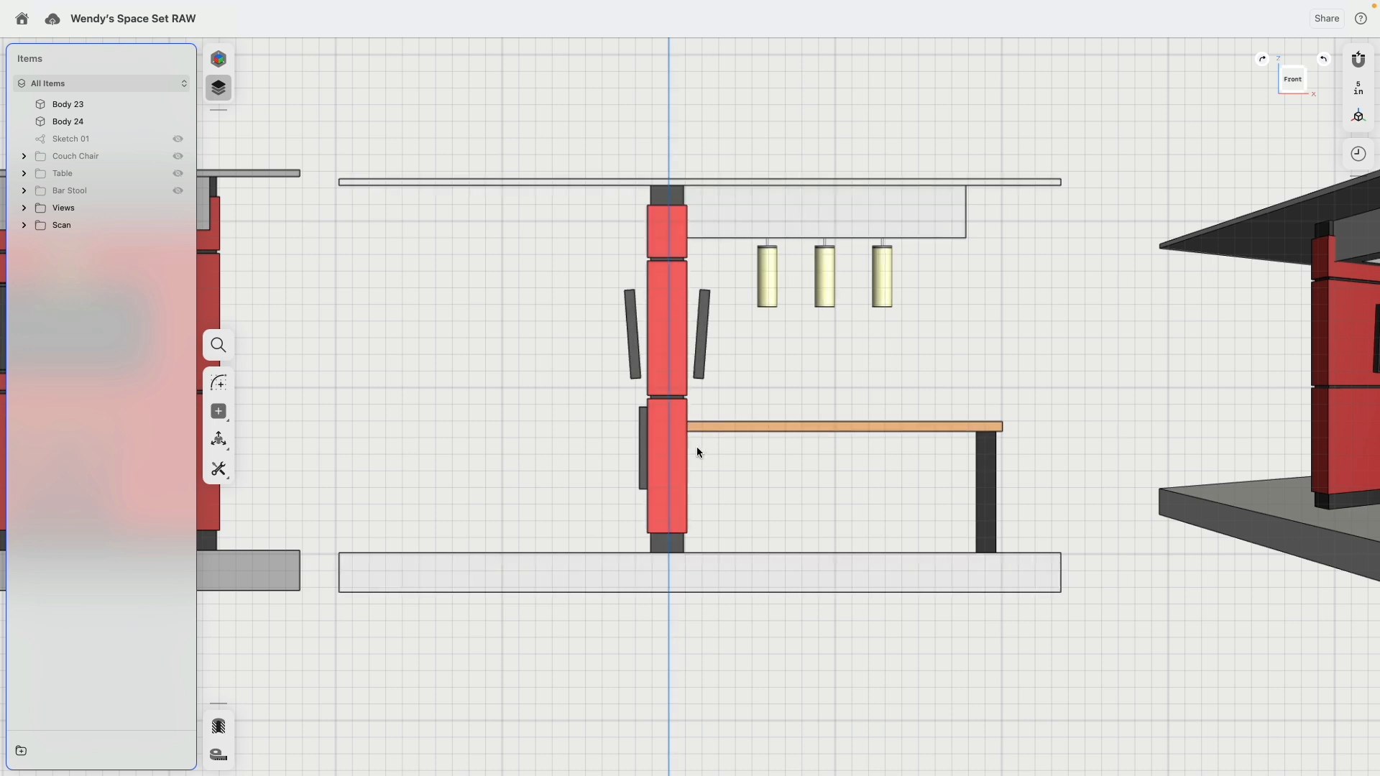
scroll(752, 473, down, 2)
middle_drag(765, 585, 797, 179)
middle_drag(756, 286, 734, 237)
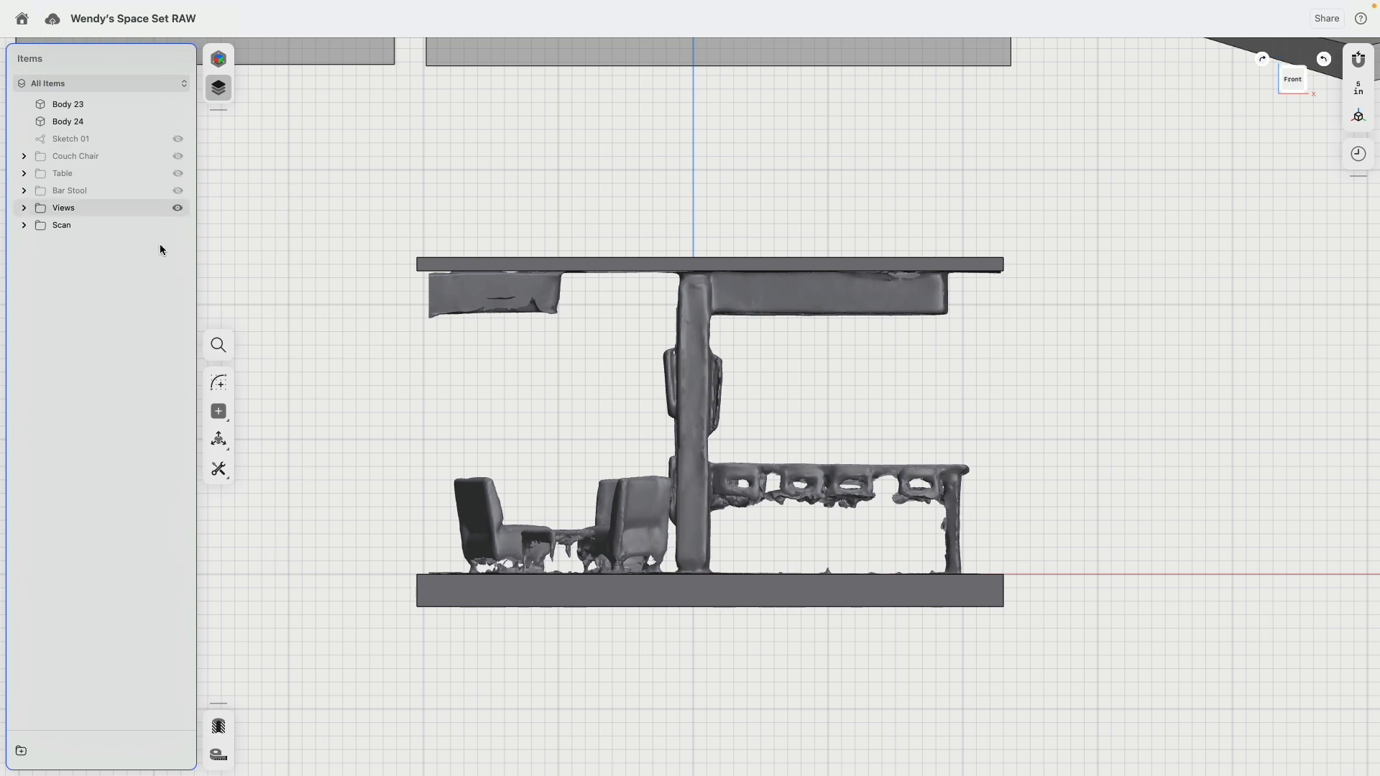
Step: Hide the scan and both extruded bodies, show Sketch 01 and open it for editing
click(177, 225)
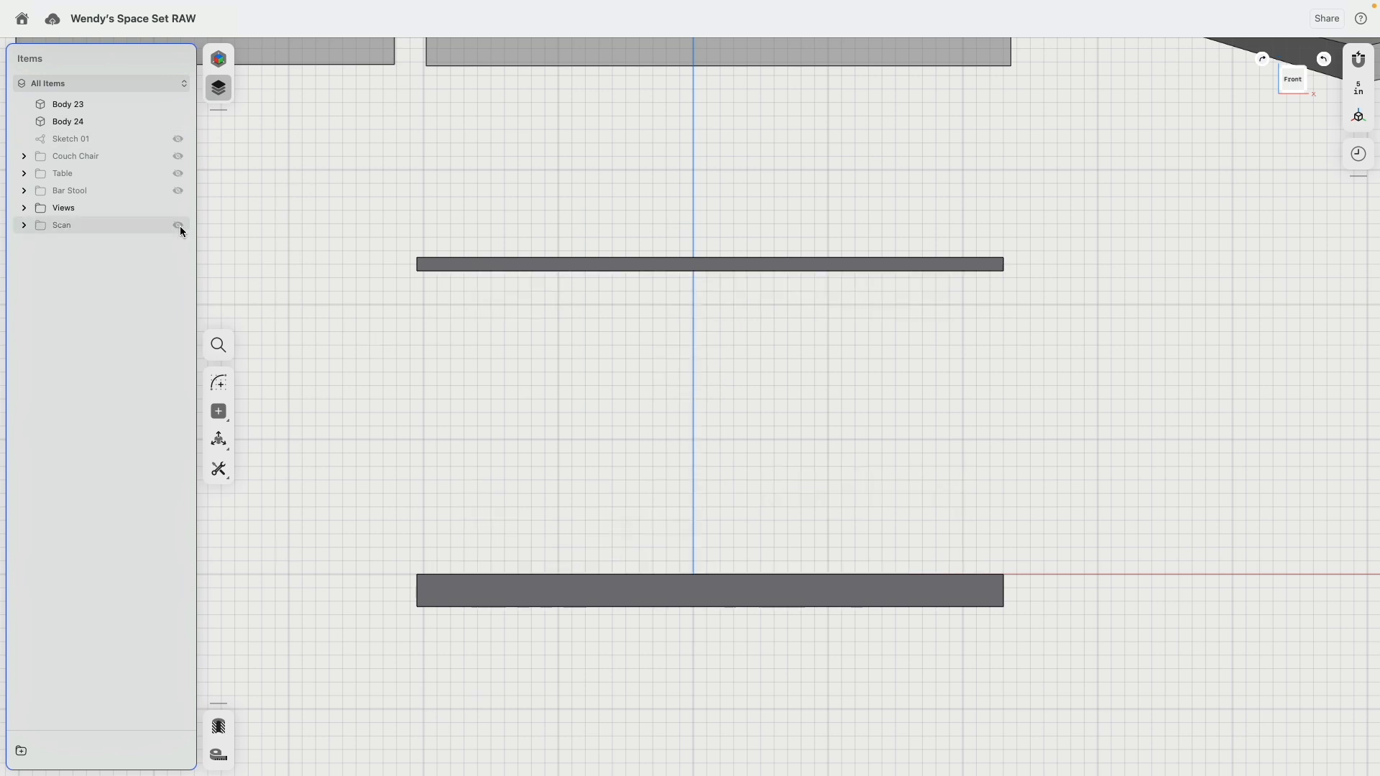
click(178, 121)
click(178, 104)
click(178, 139)
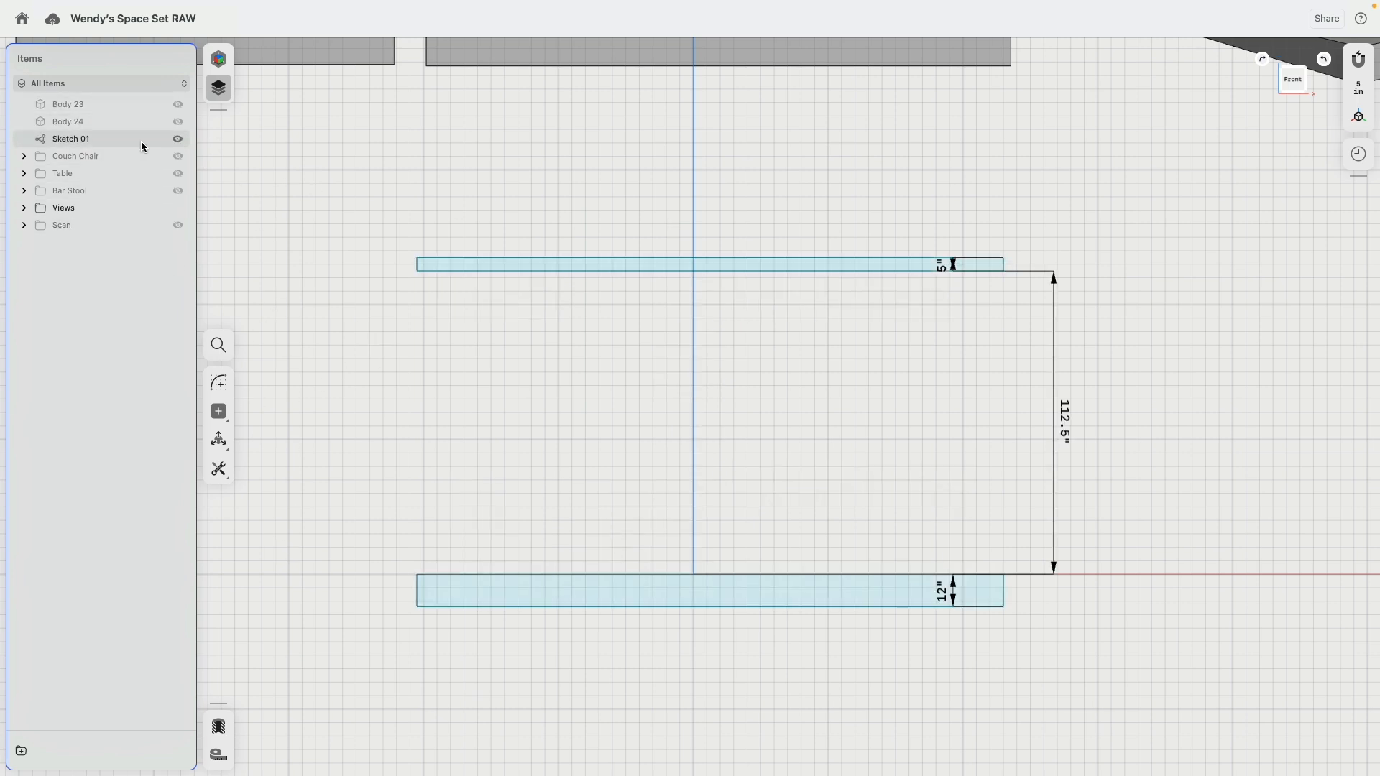
double_click(127, 136)
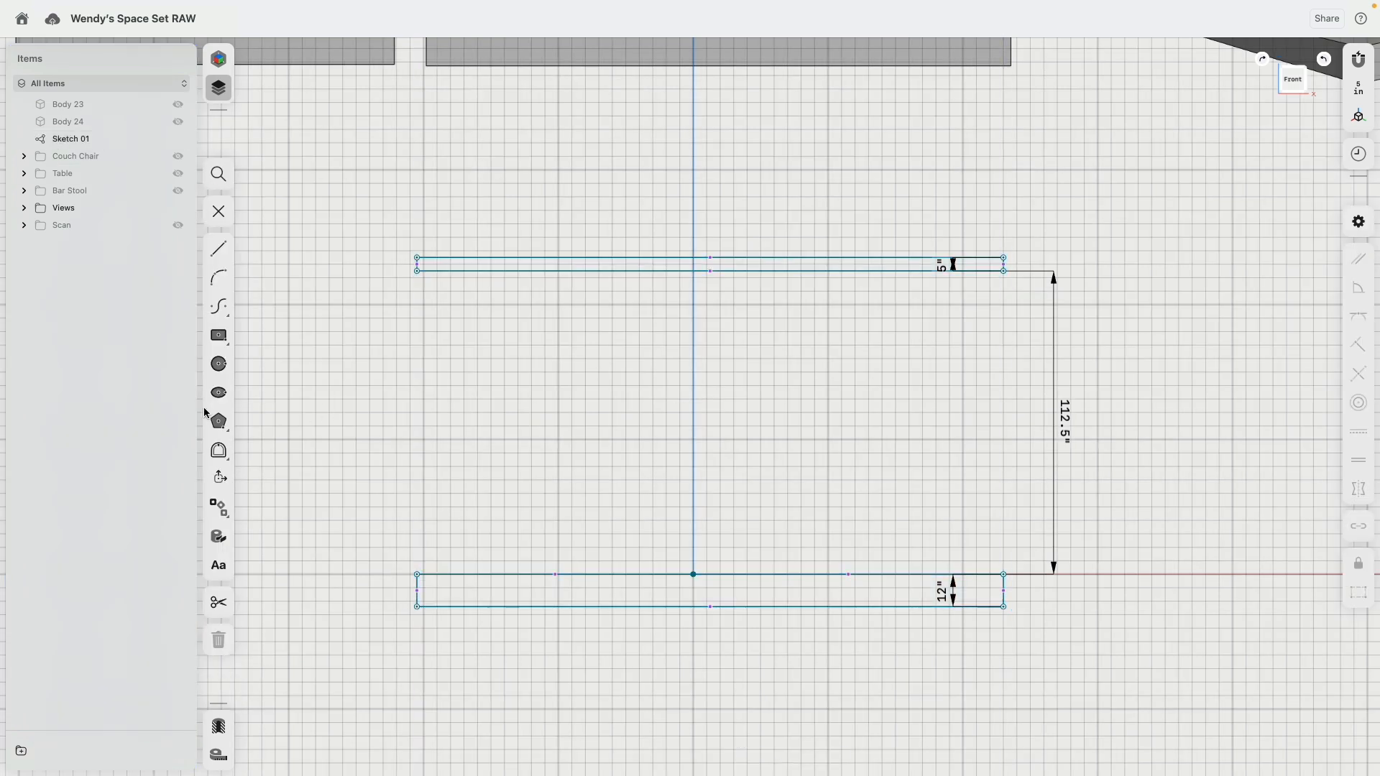
Step: Sketch three 10 in wide center rectangles stacked on the vertical axis between roof and floor, 20, 10 and 26 in high from the top
click(223, 336)
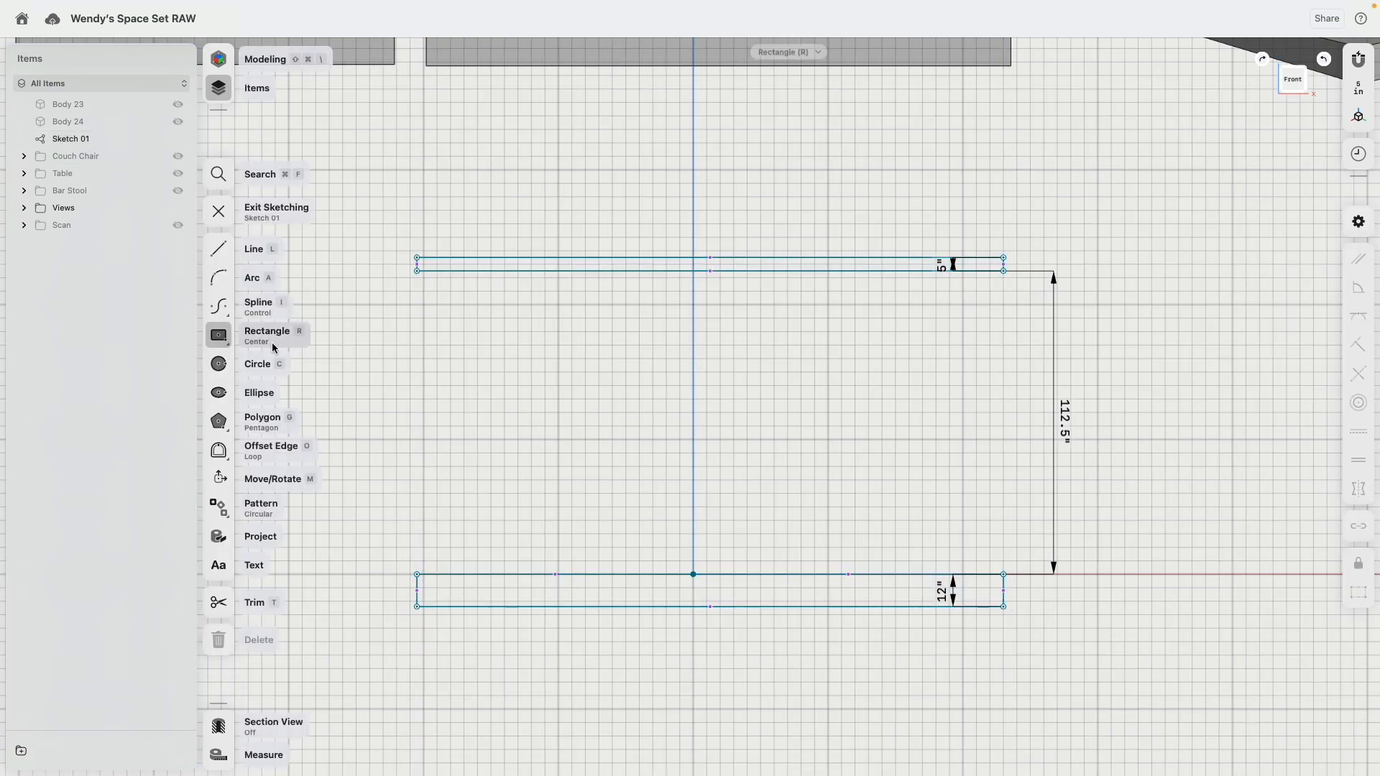
click(693, 345)
click(707, 372)
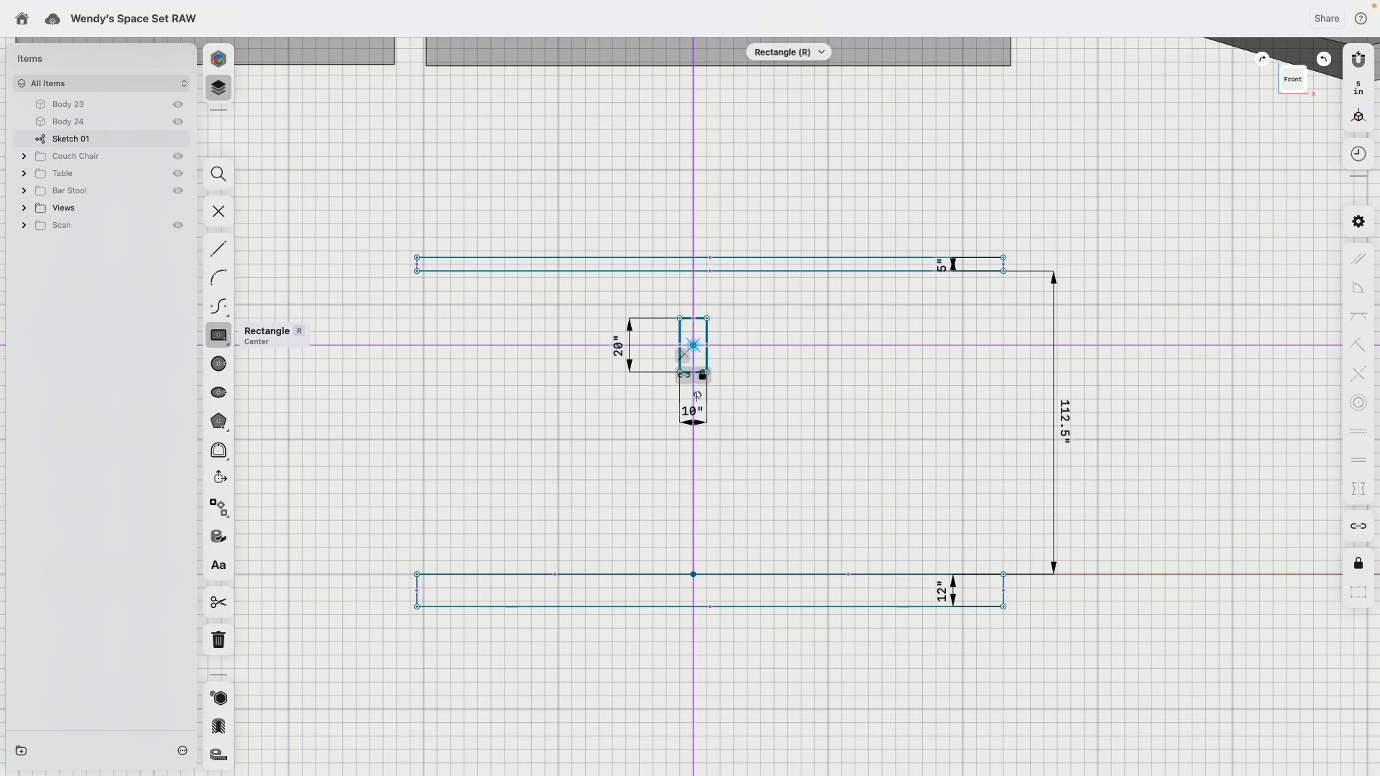
click(694, 399)
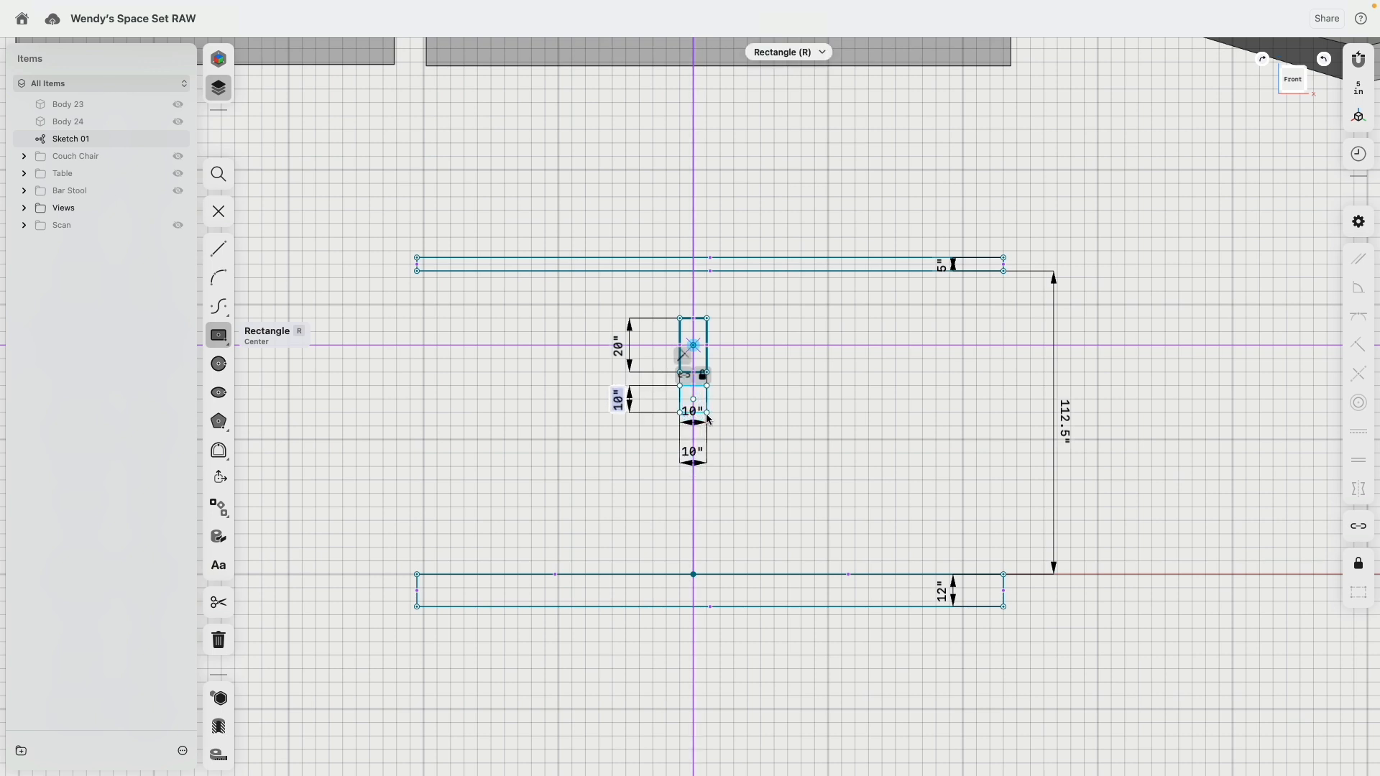
click(707, 414)
click(694, 480)
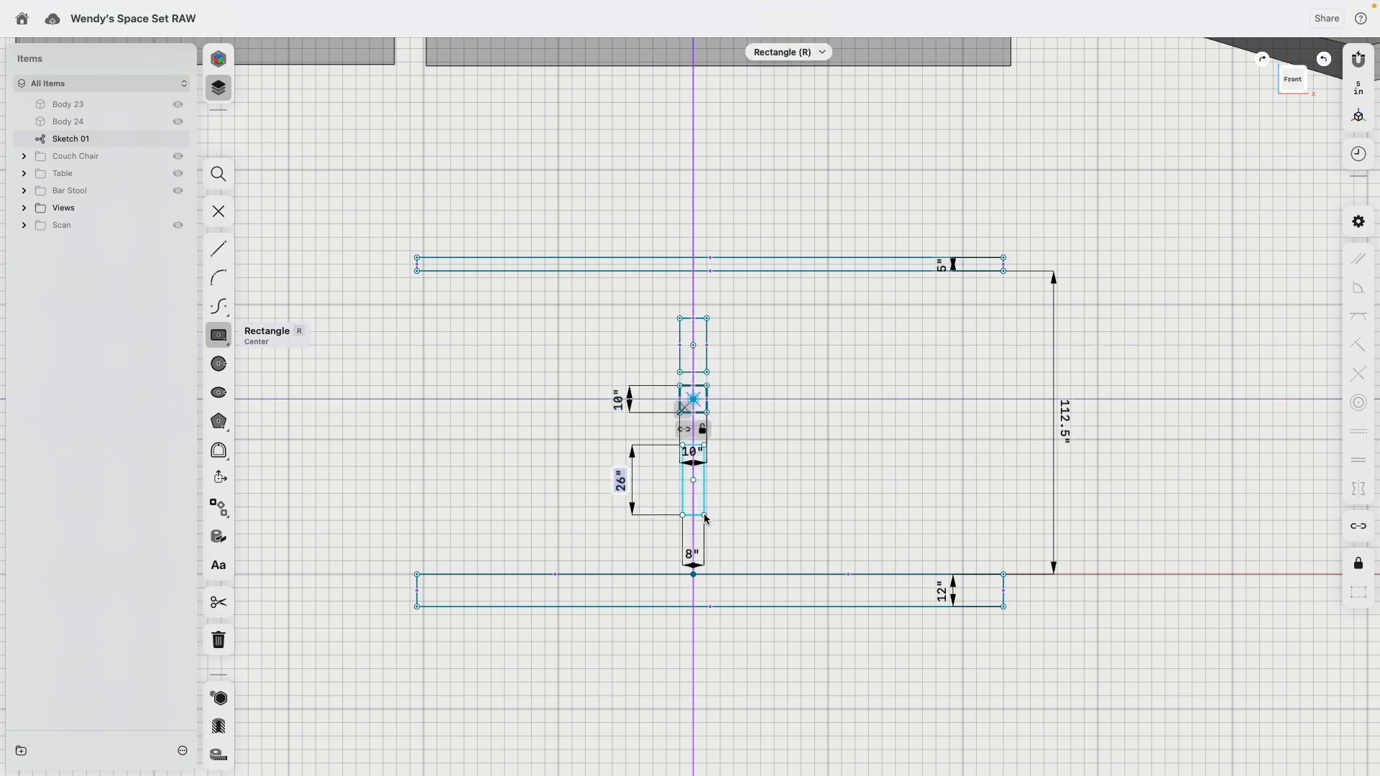
click(707, 515)
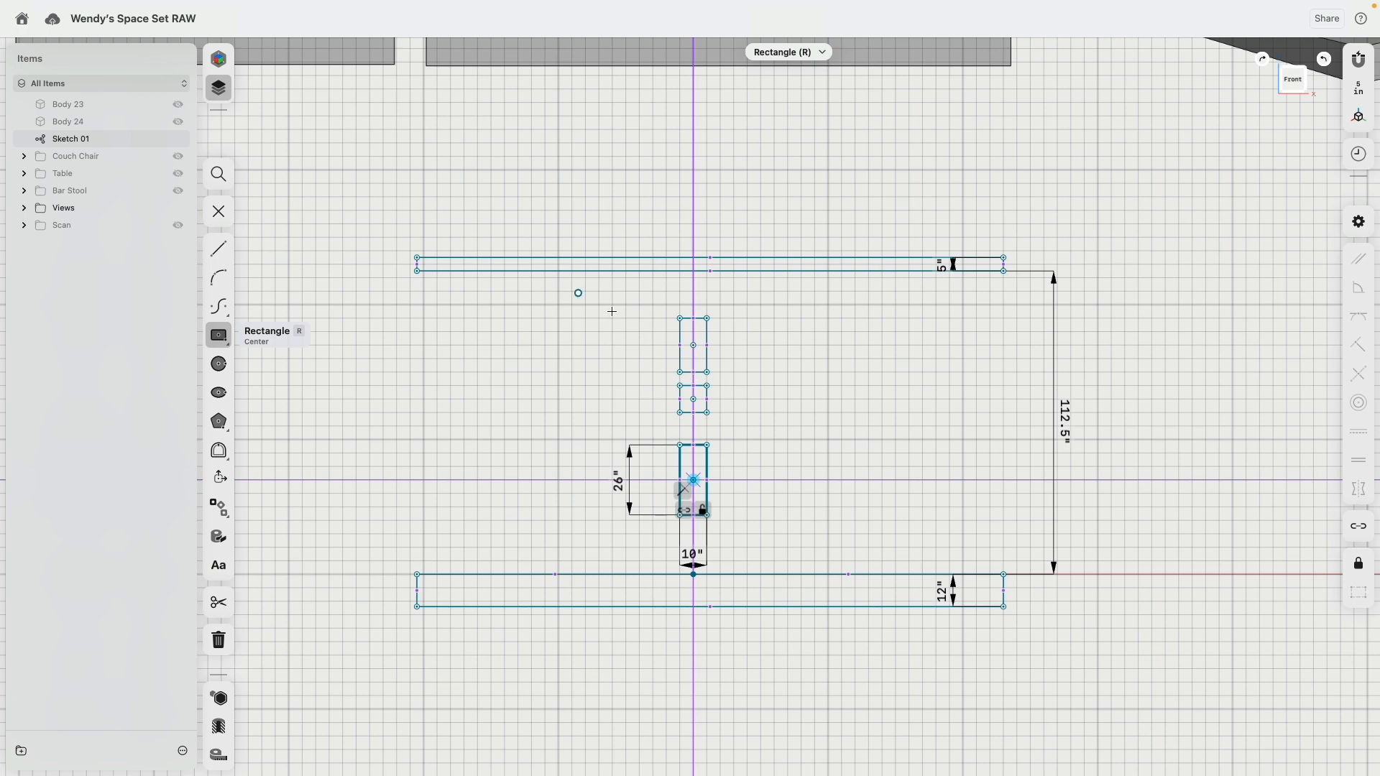
Step: Sketch a vertical line from the roof's underside down to the floor's top edge, just left of the column's axis
scroll(708, 309, up, 5)
key(l)
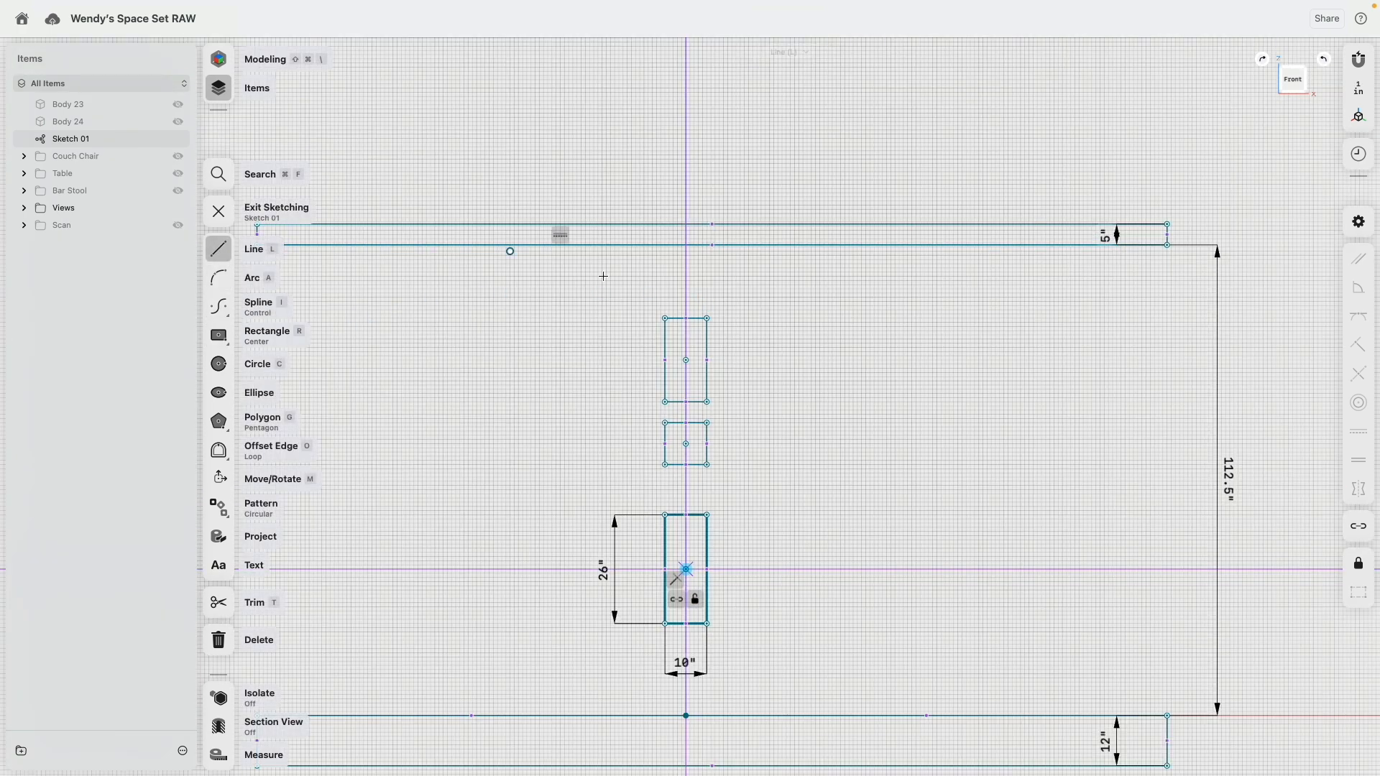
scroll(604, 276, down, 5)
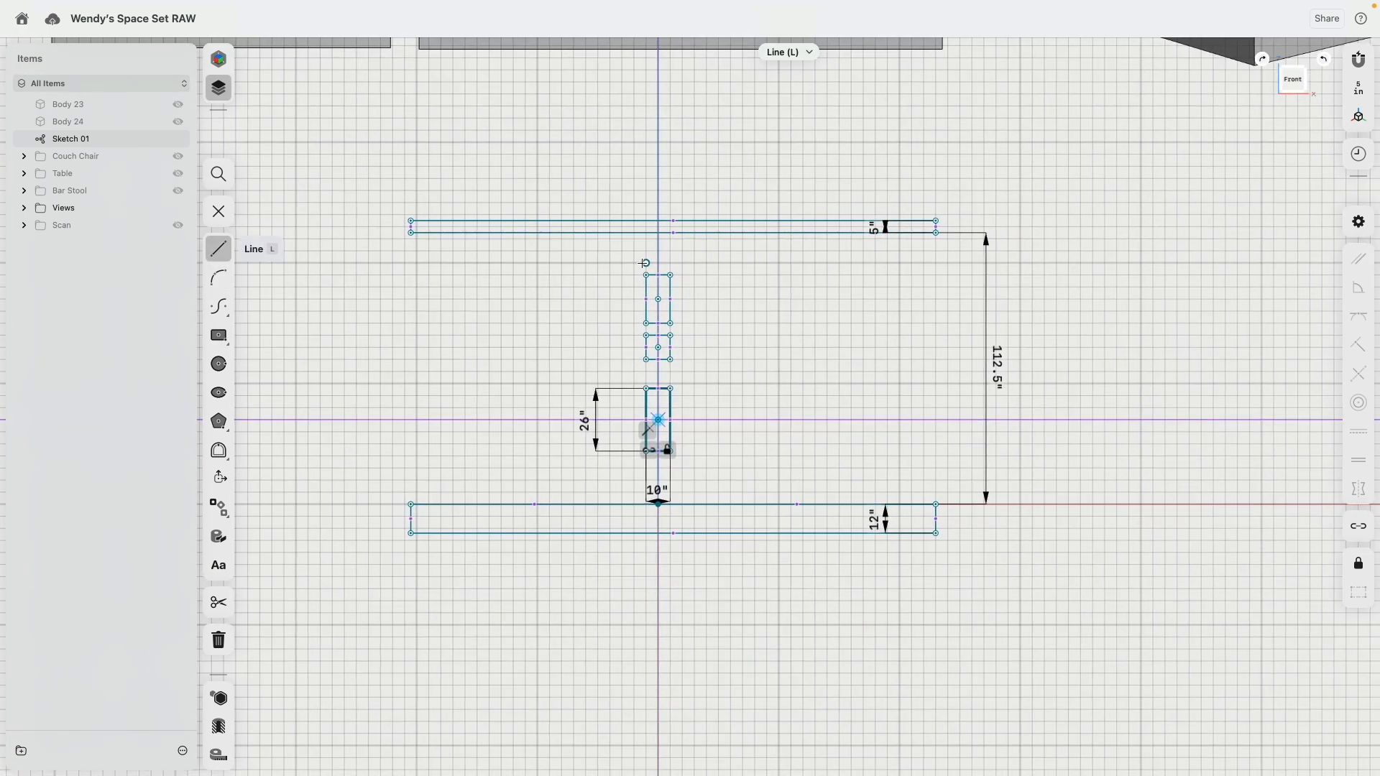
scroll(644, 263, up, 10)
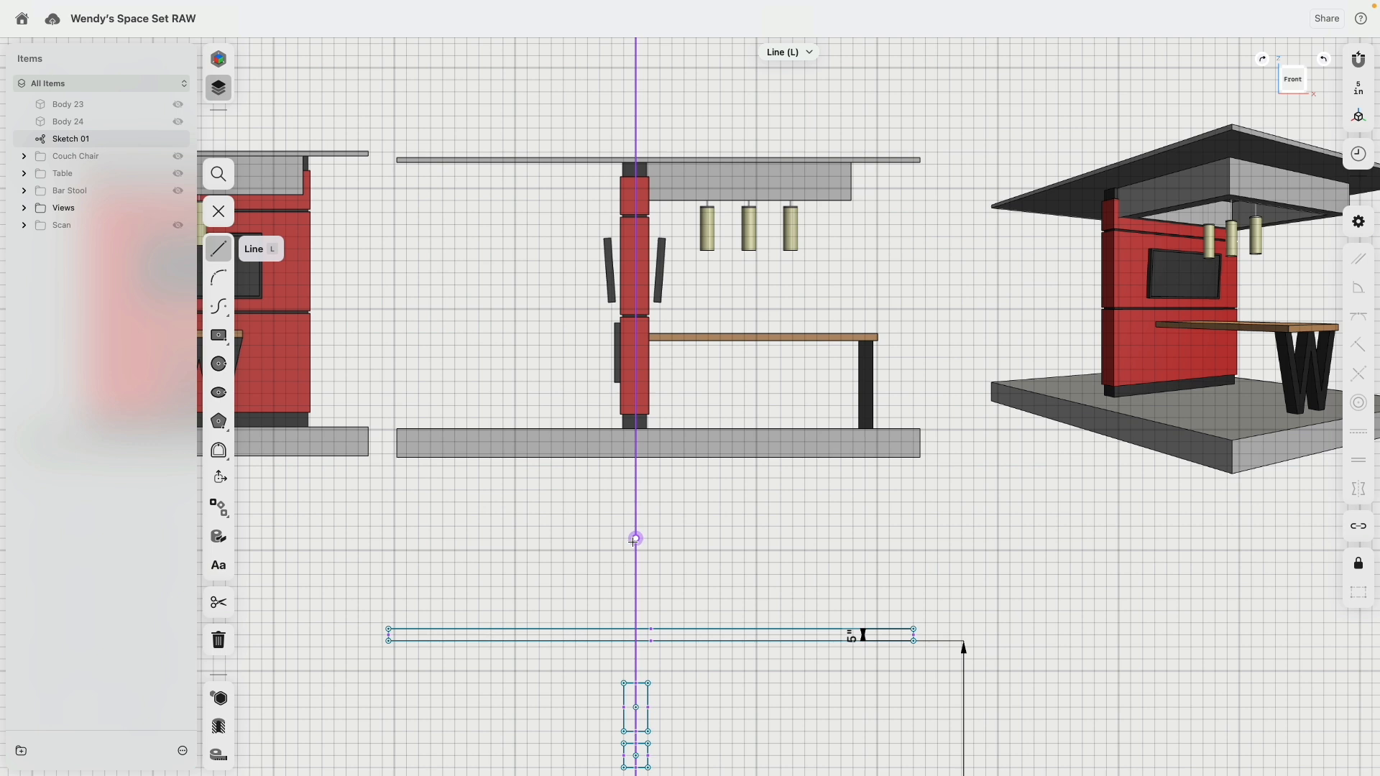
scroll(633, 541, down, 10)
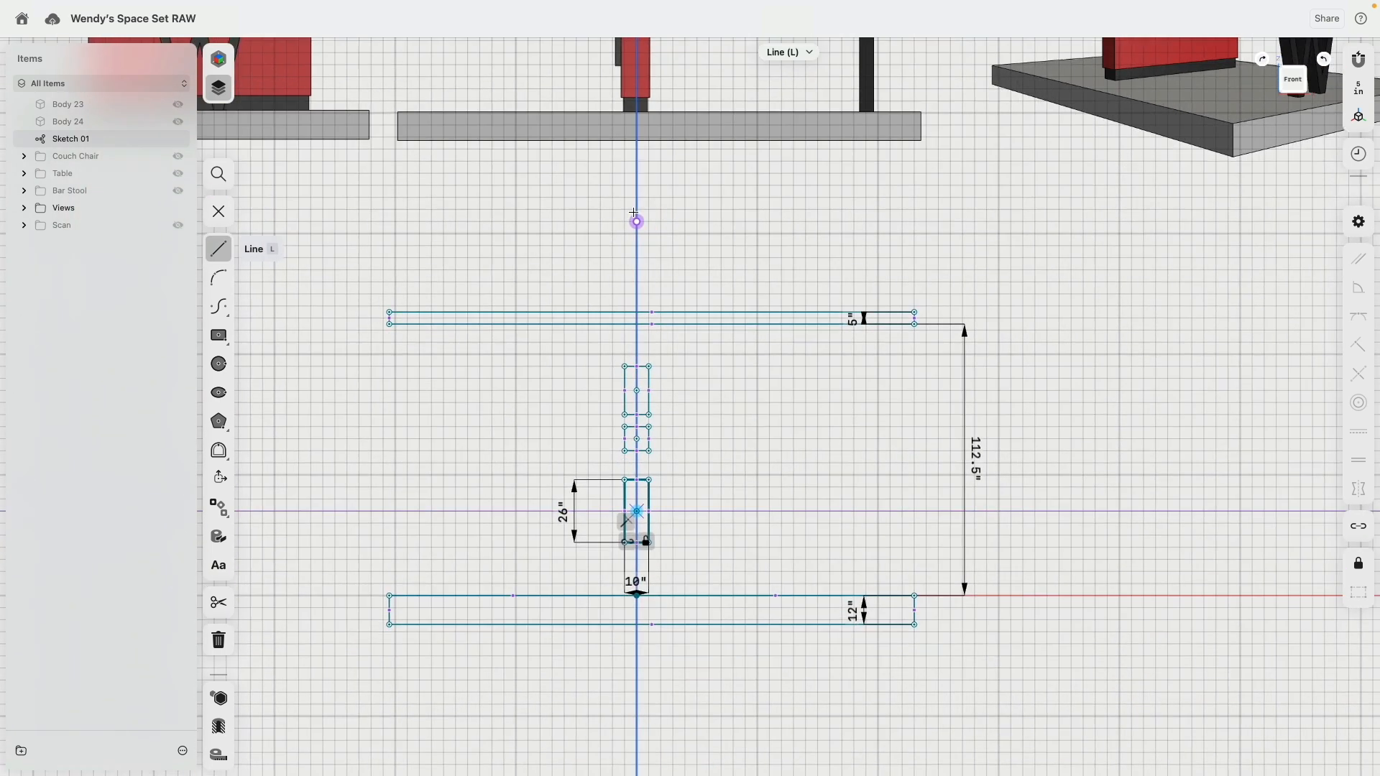
scroll(658, 290, up, 5)
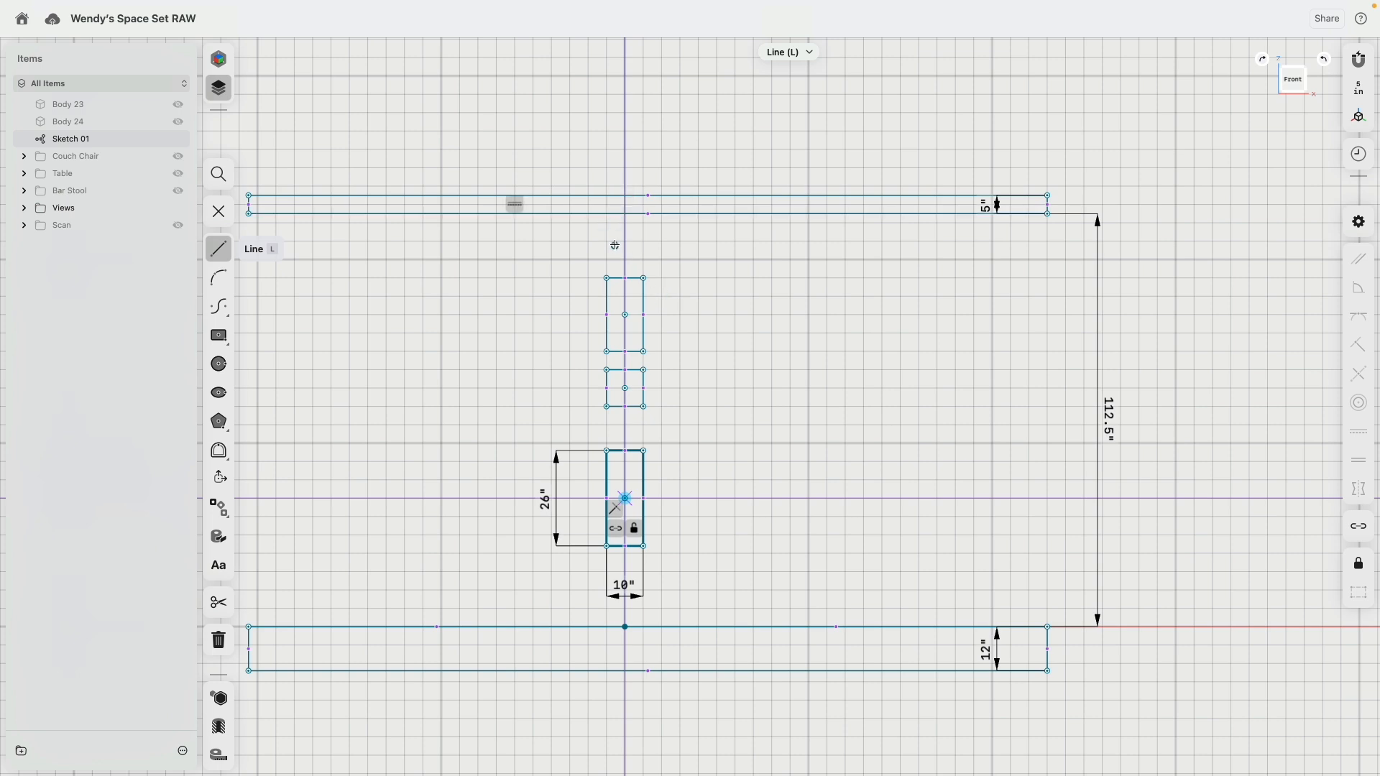
scroll(616, 214, up, 5)
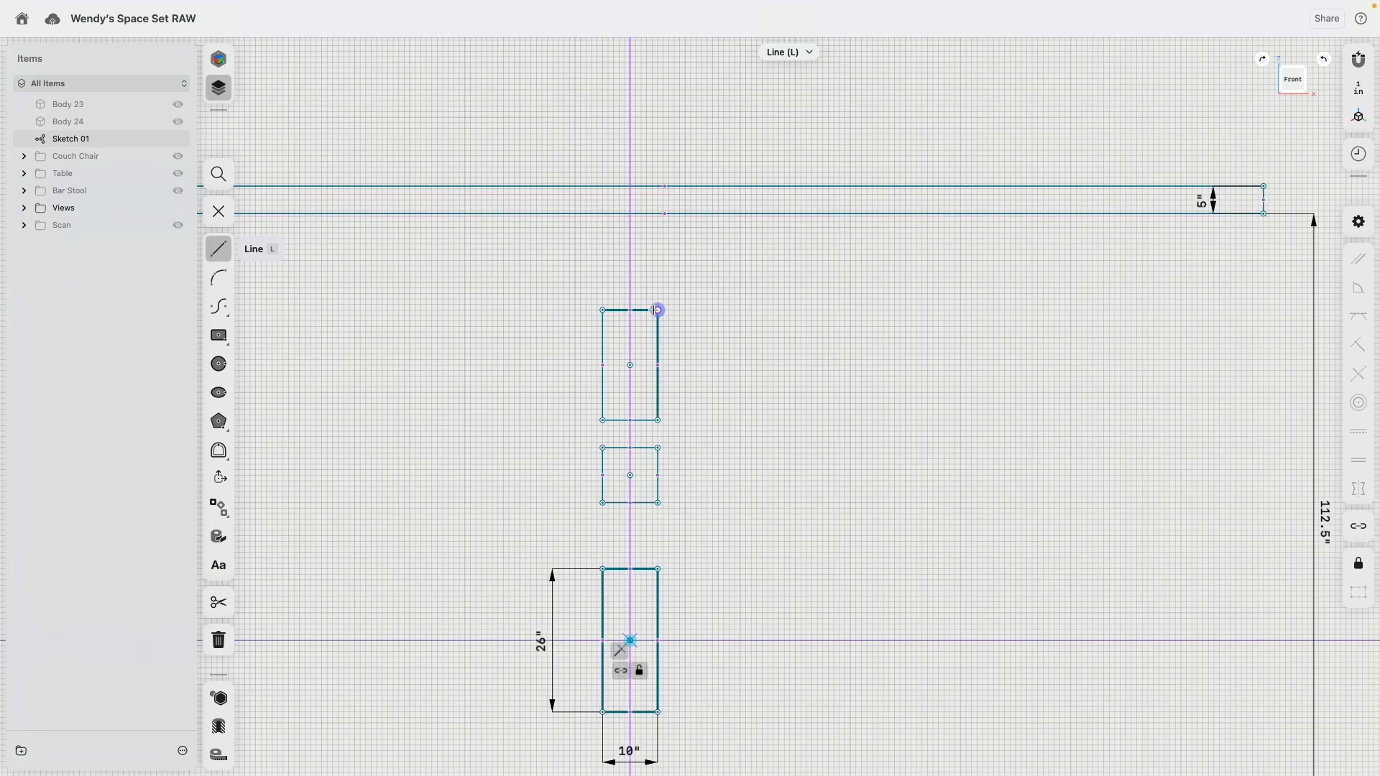
click(610, 213)
scroll(718, 358, down, 4)
scroll(717, 358, down, 6)
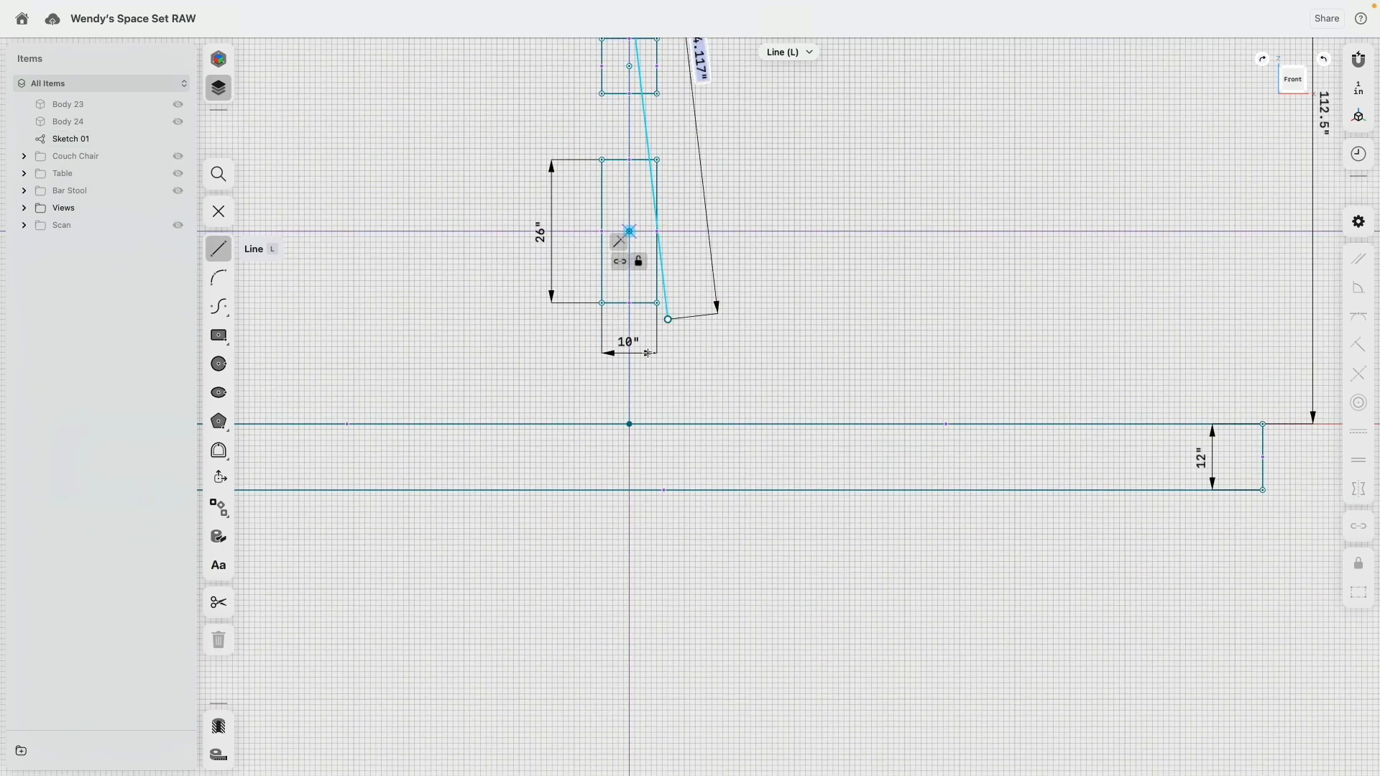
click(609, 424)
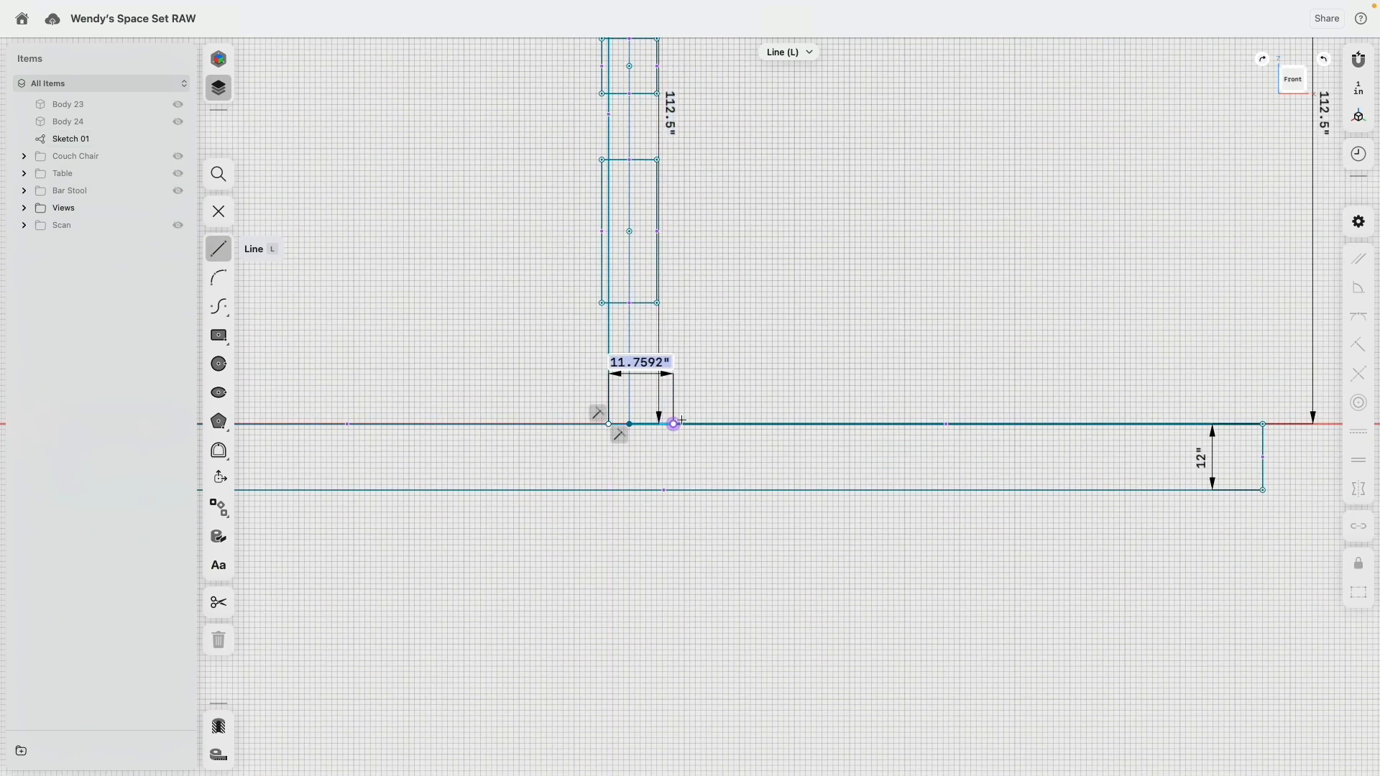
Step: Continue the line about 7.8 in along the floor across the axis and back up to the roof's underside, then finish it
click(652, 424)
scroll(659, 205, up, 1)
scroll(658, 205, up, 10)
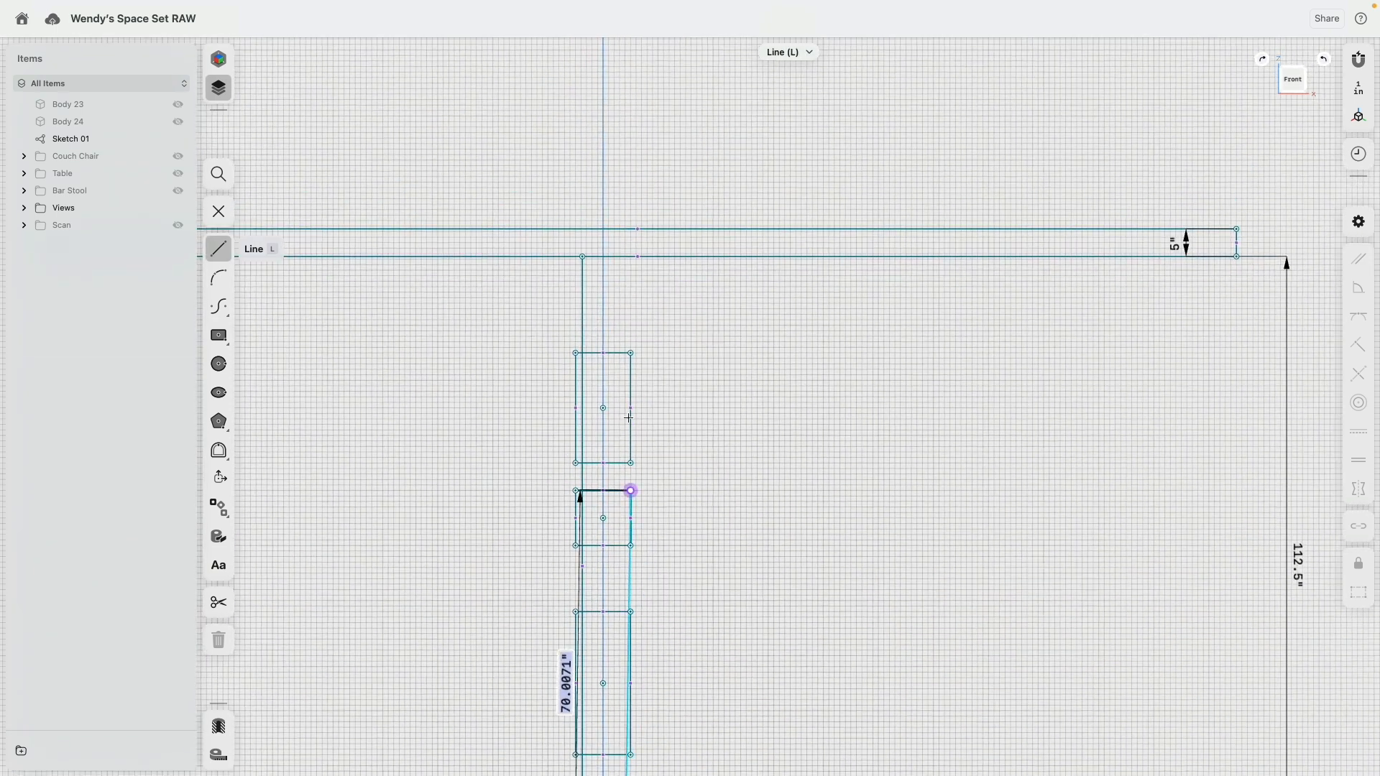
click(626, 256)
key(Escape)
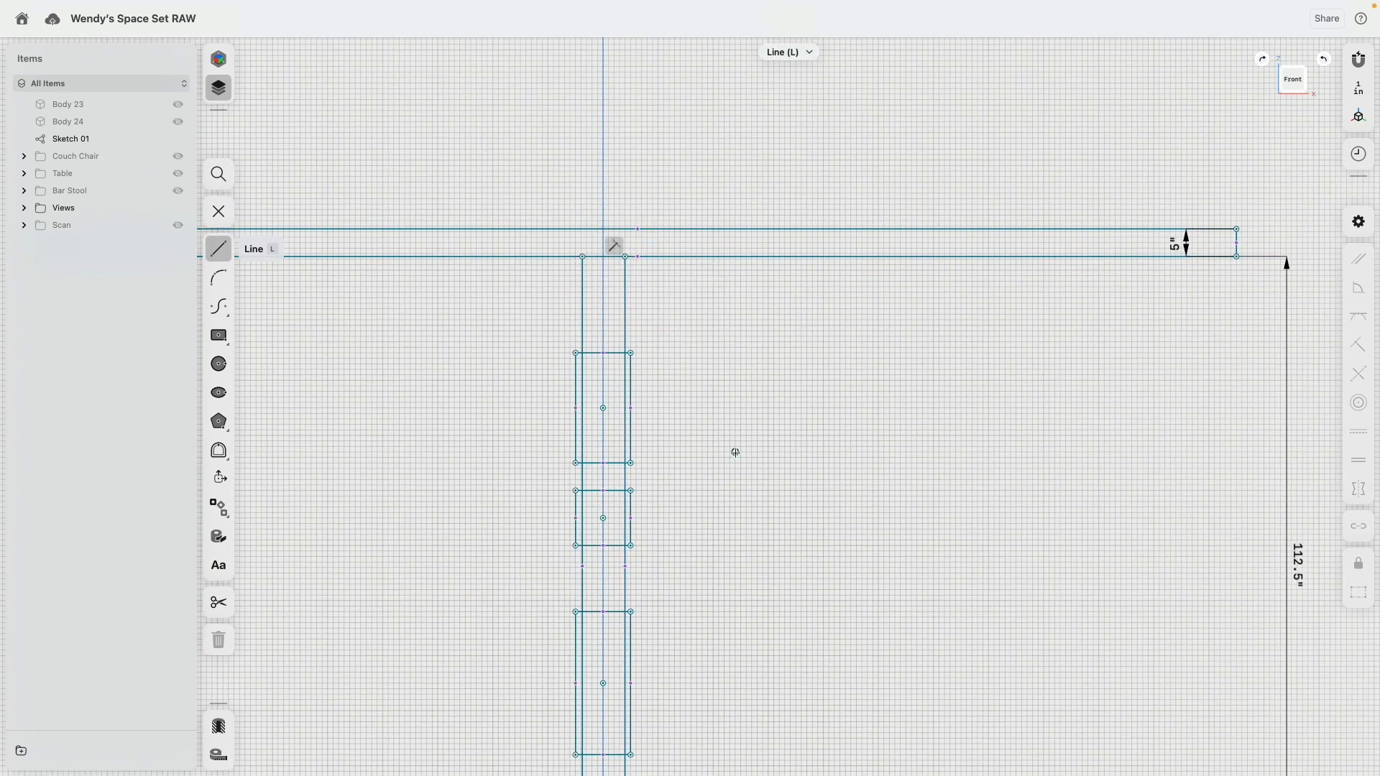
scroll(733, 453, down, 5)
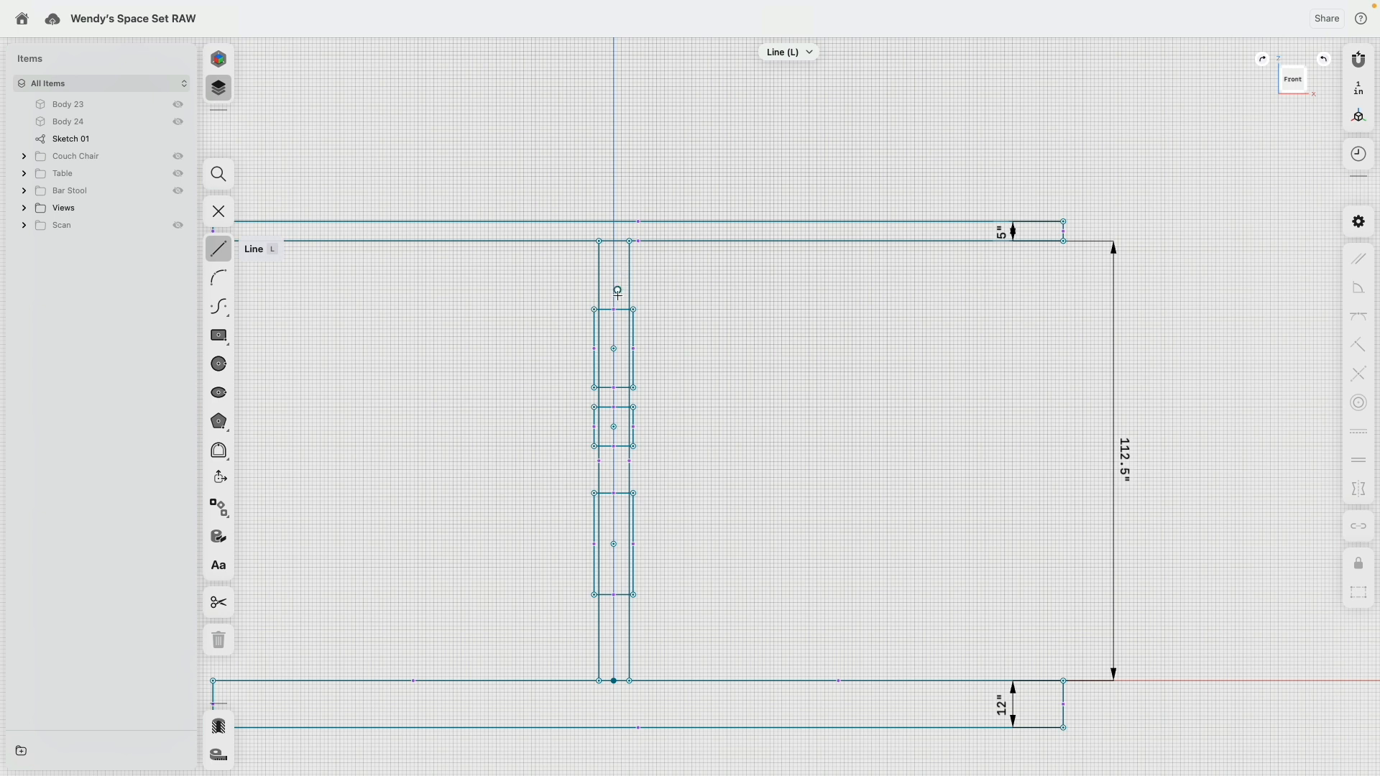
scroll(620, 289, up, 3)
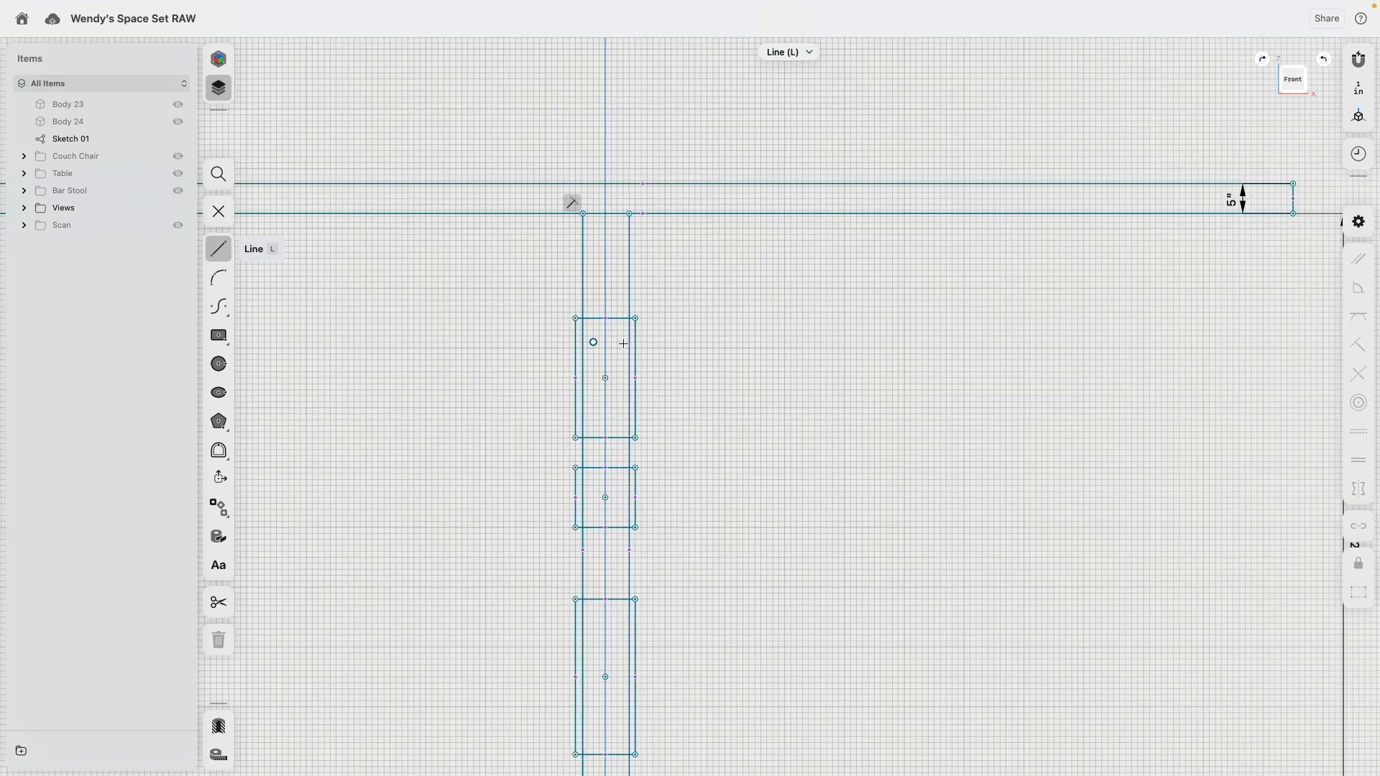
key(Escape)
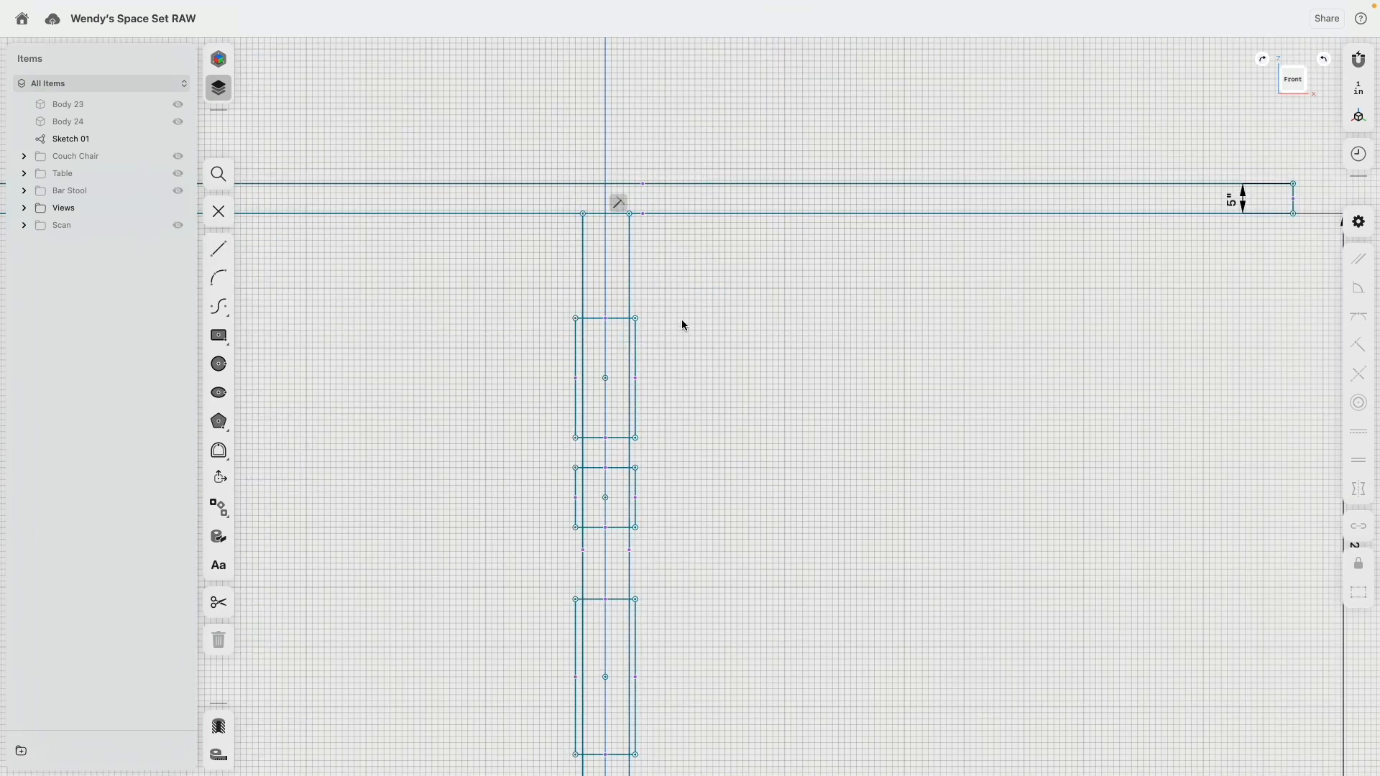
scroll(678, 322, down, 3)
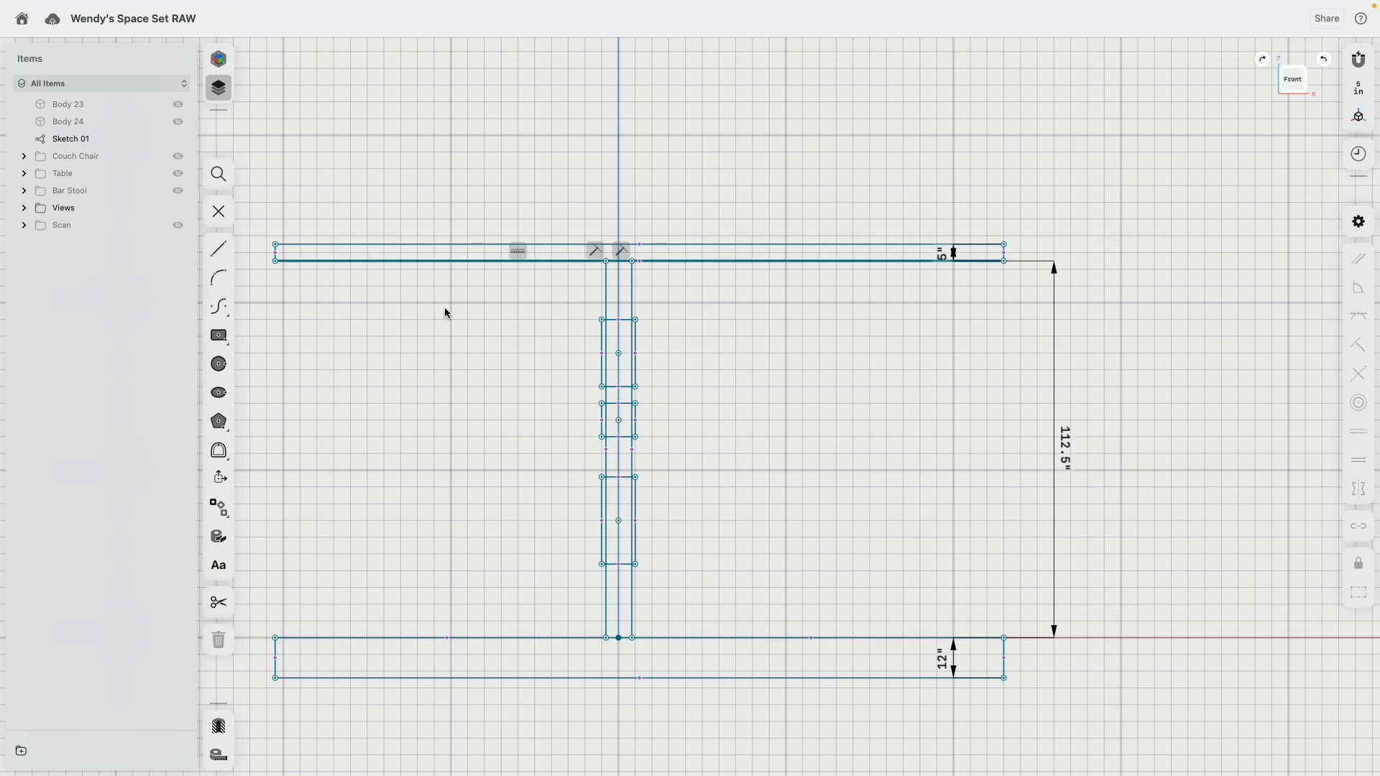
Step: Show the scan and set the distance between the two vertical lines' top endpoints to 8 in
click(178, 226)
scroll(637, 318, up, 3)
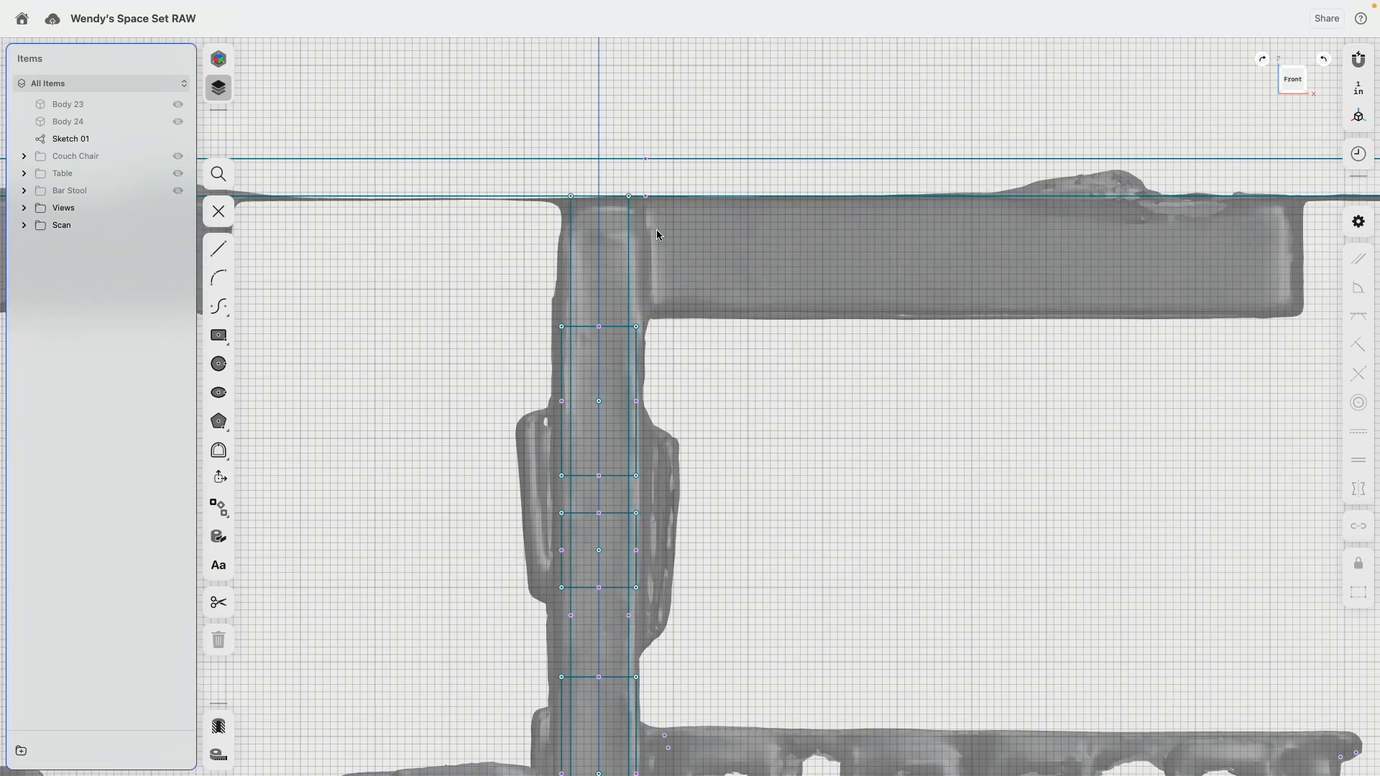
drag(571, 195, 570, 198)
click(629, 197)
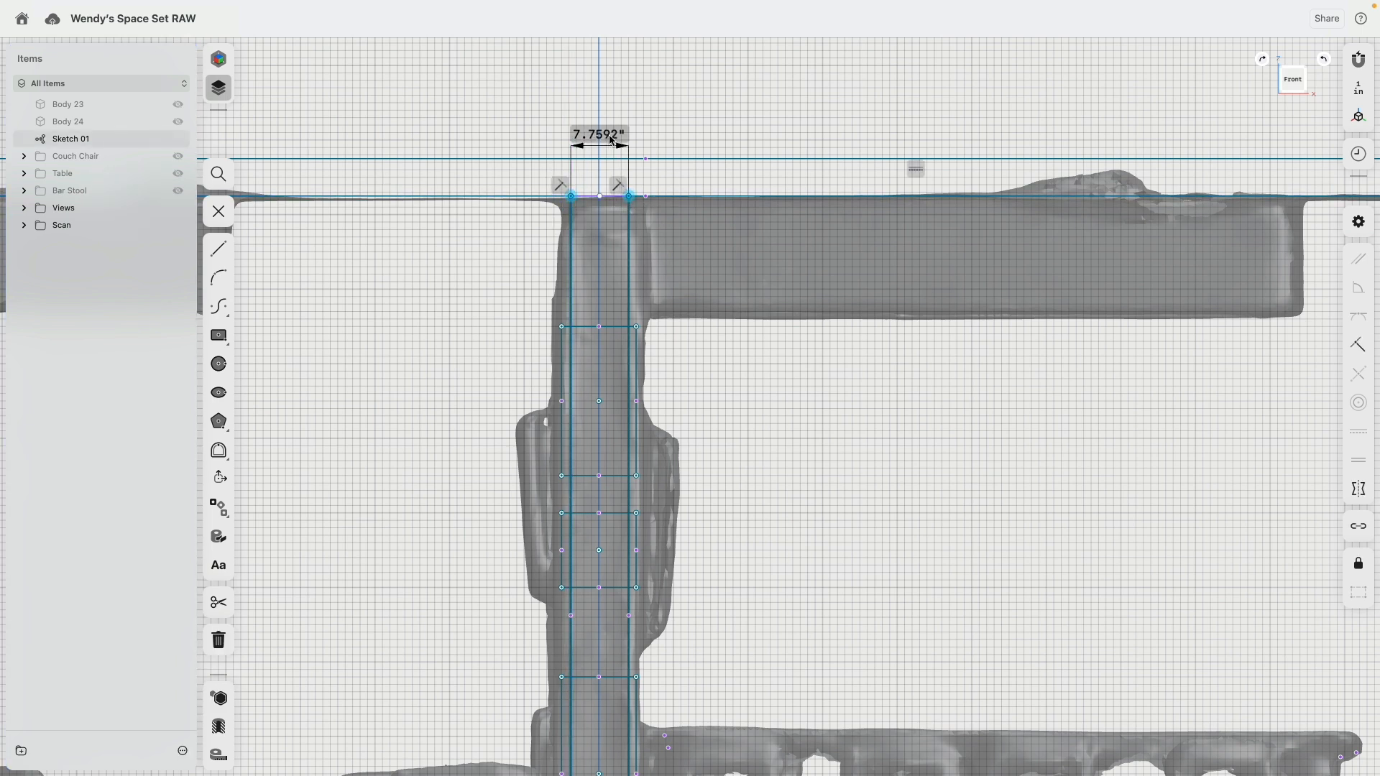
click(612, 140)
text(8)
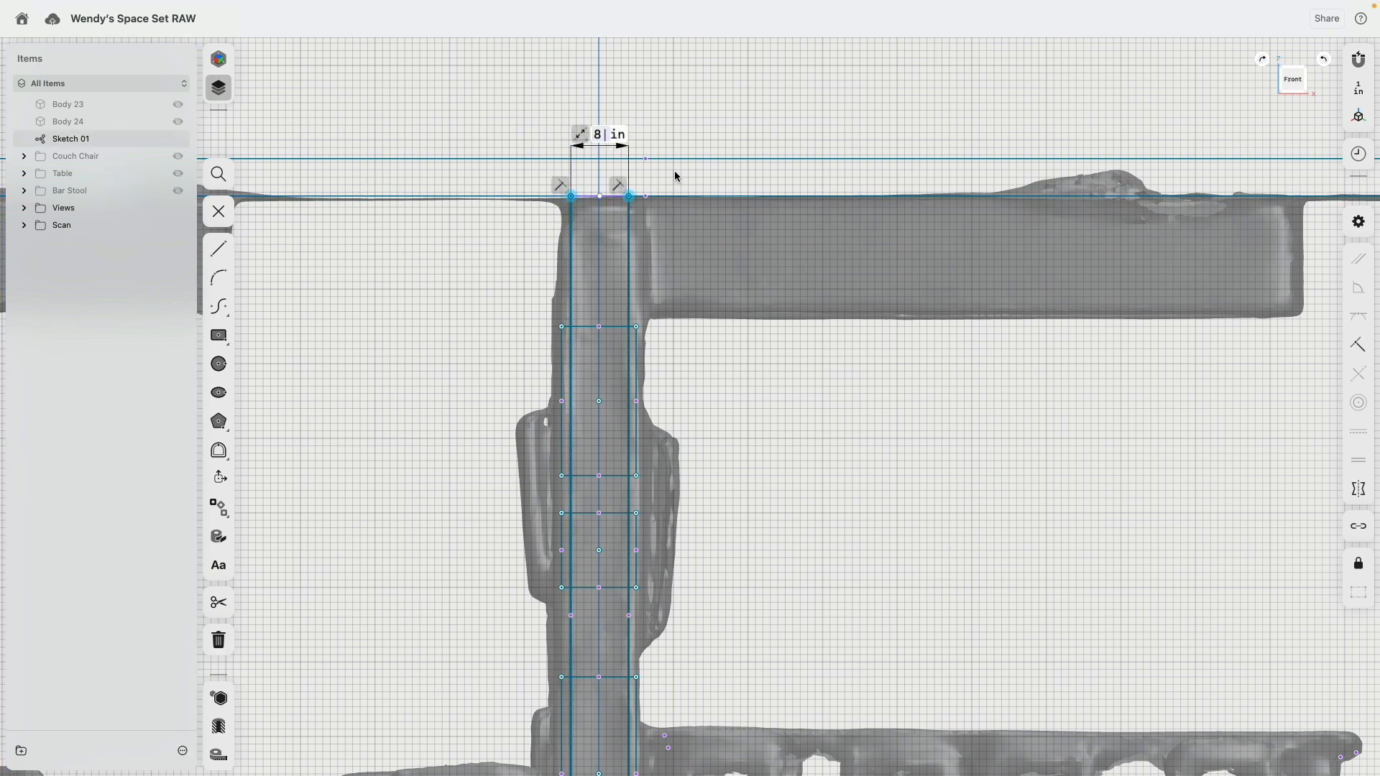
key(Return)
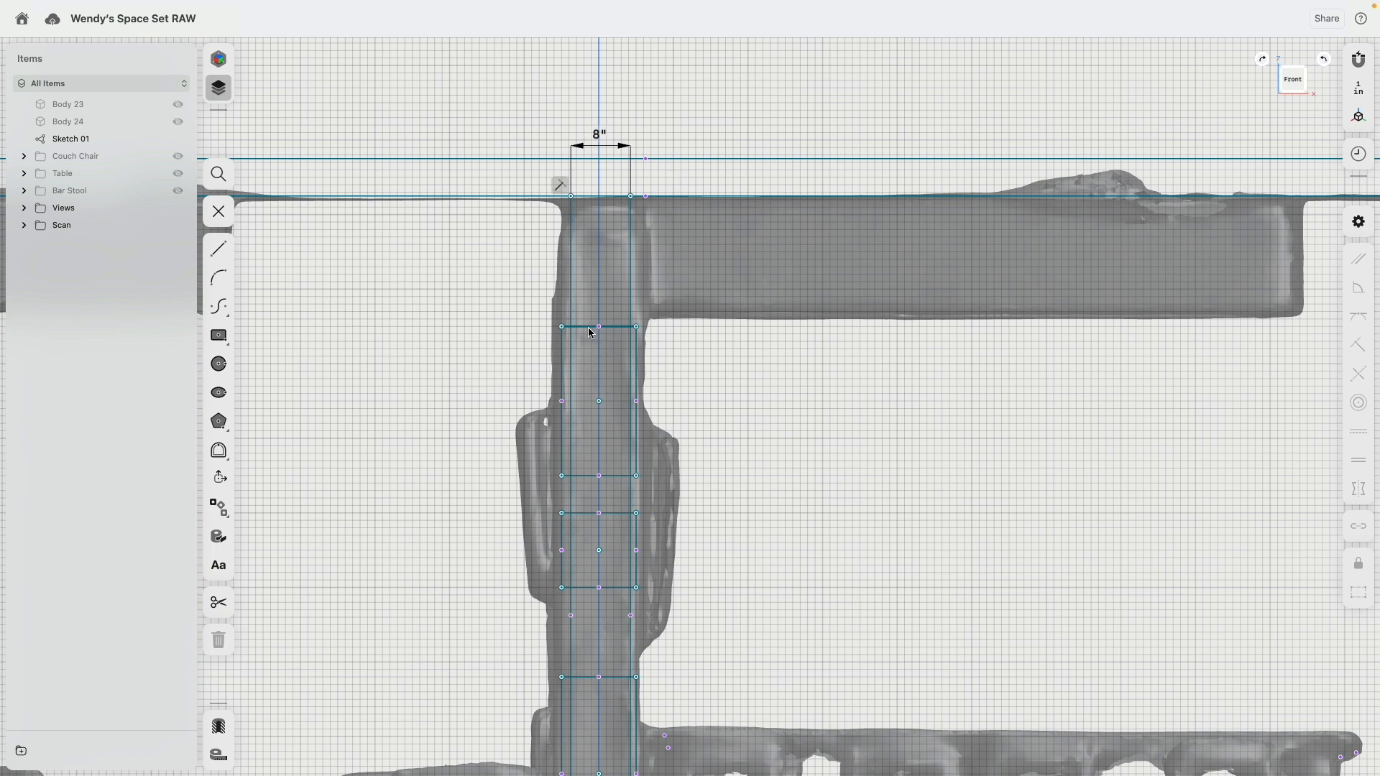
Step: Compare the column rectangles and vertical lines with the scanned column, and hide the scan again
click(590, 328)
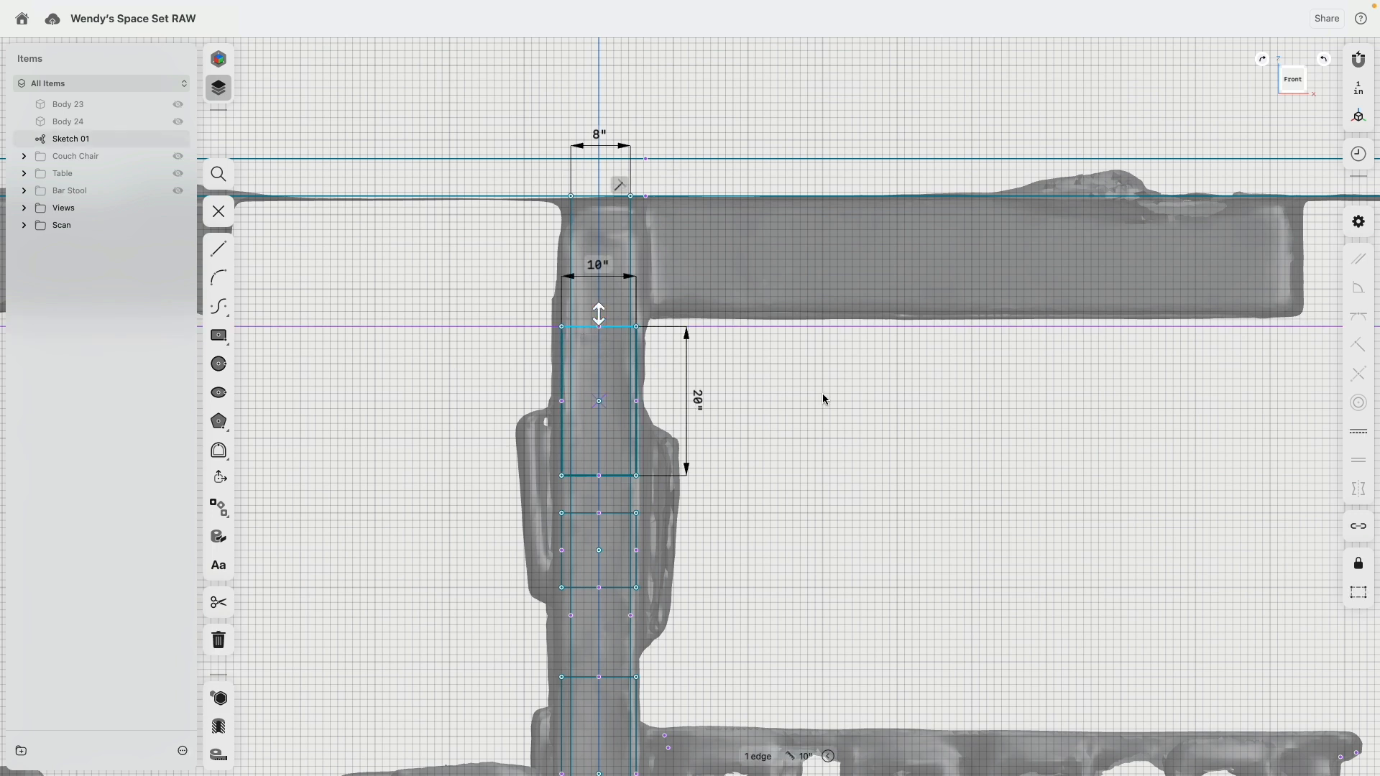
click(794, 378)
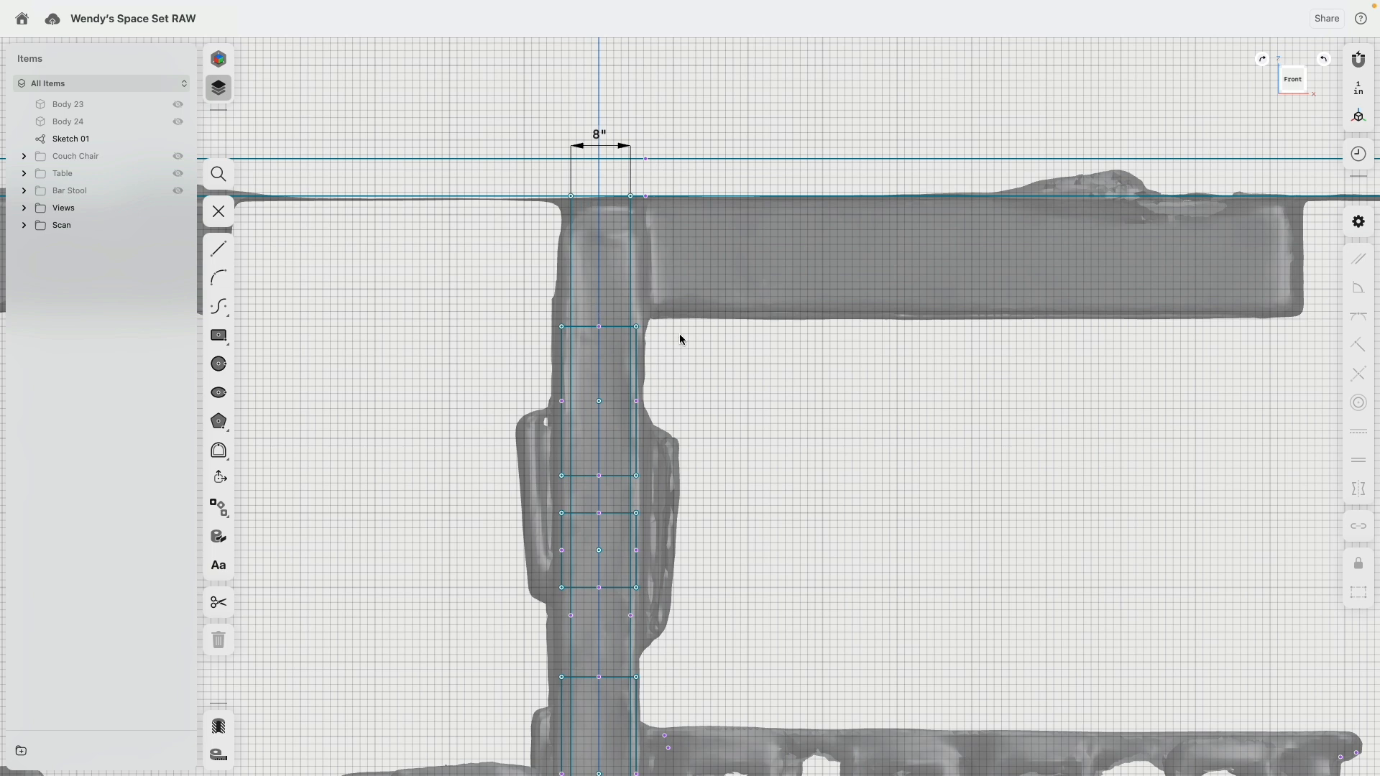
scroll(681, 339, down, 10)
scroll(714, 370, up, 6)
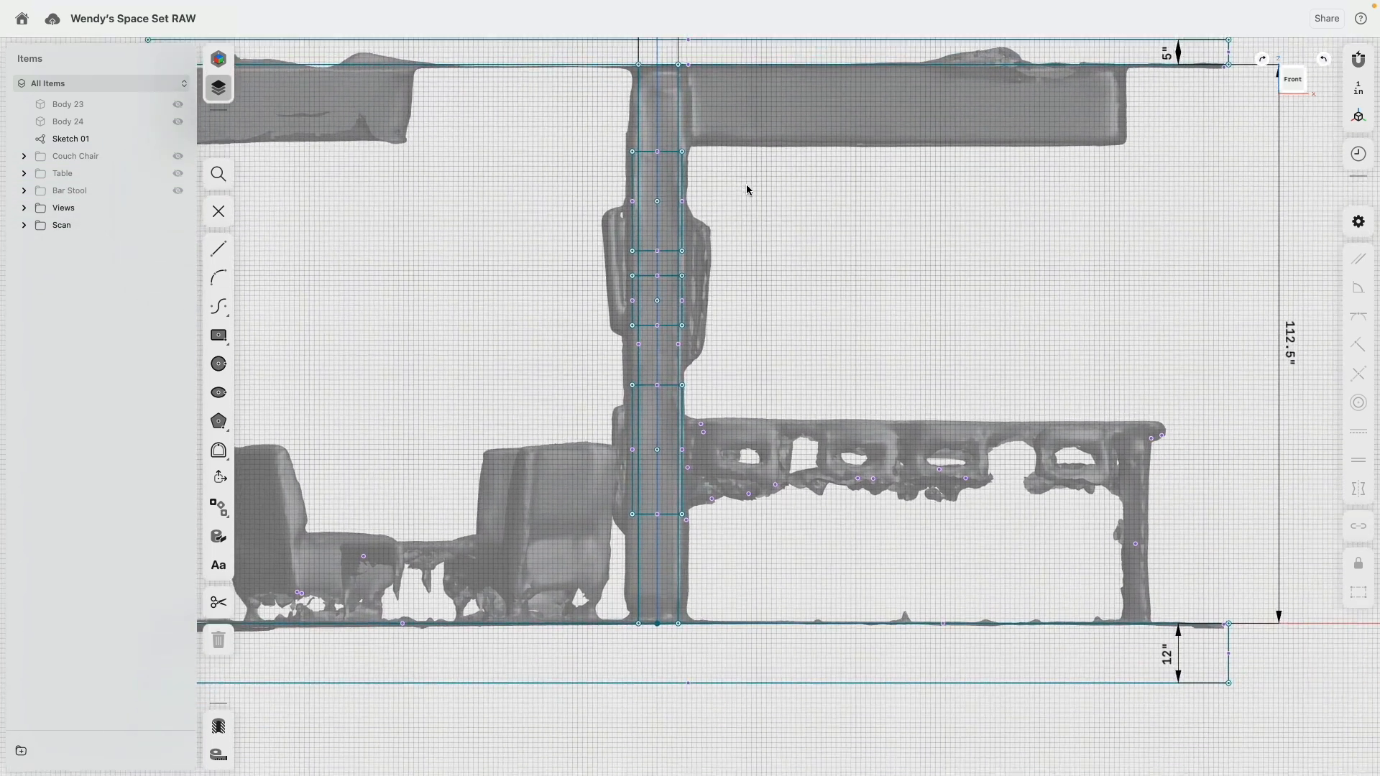
mouse_move(746, 185)
middle_down()
mouse_move(748, 155)
mouse_move(771, 291)
middle_up()
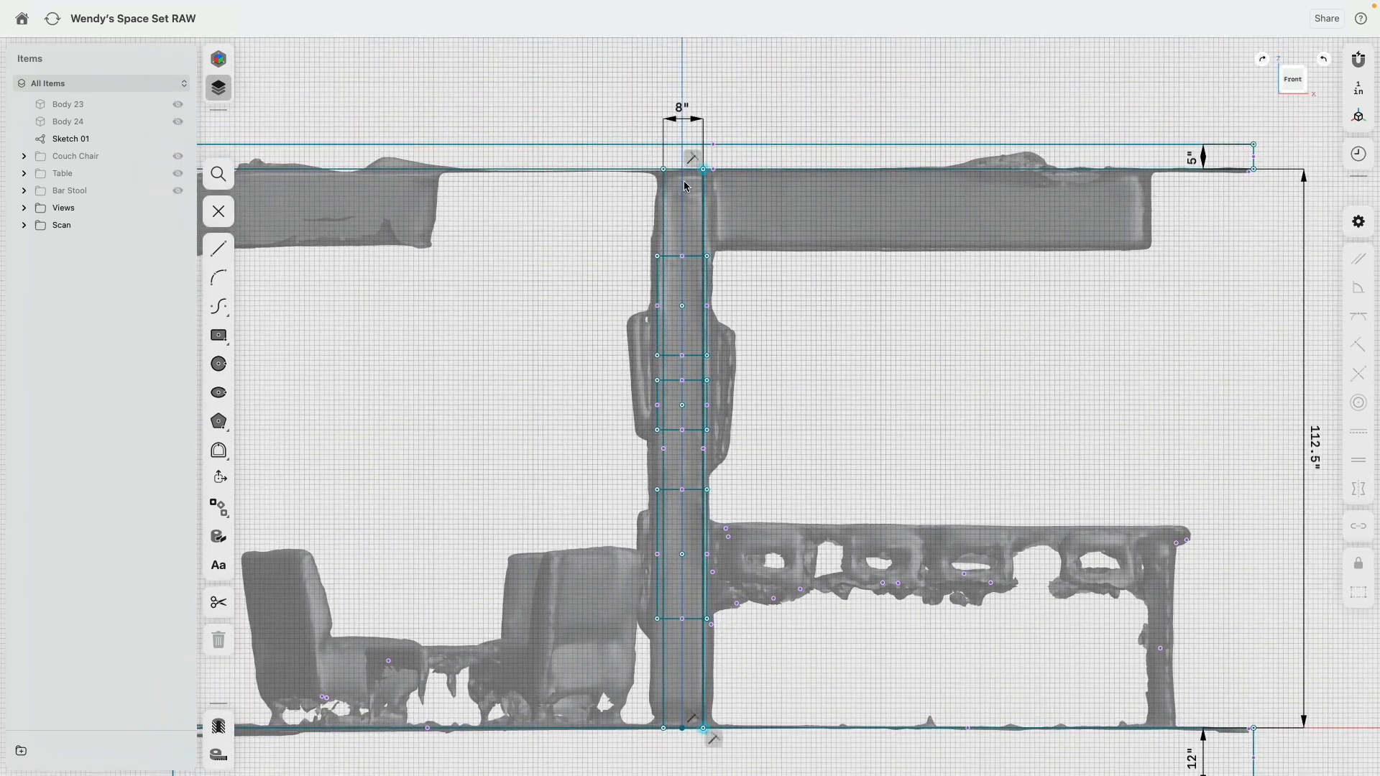
scroll(684, 181, up, 4)
scroll(646, 300, down, 4)
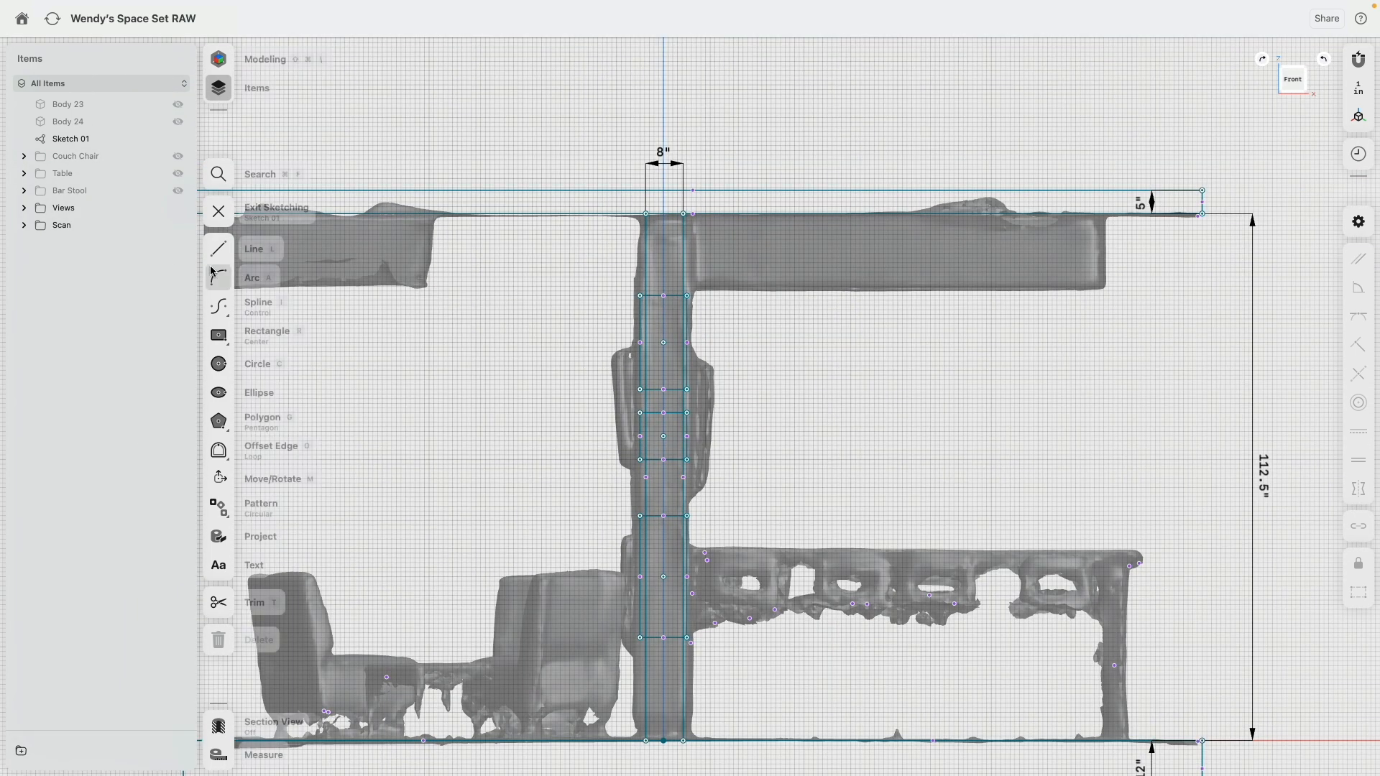
click(178, 226)
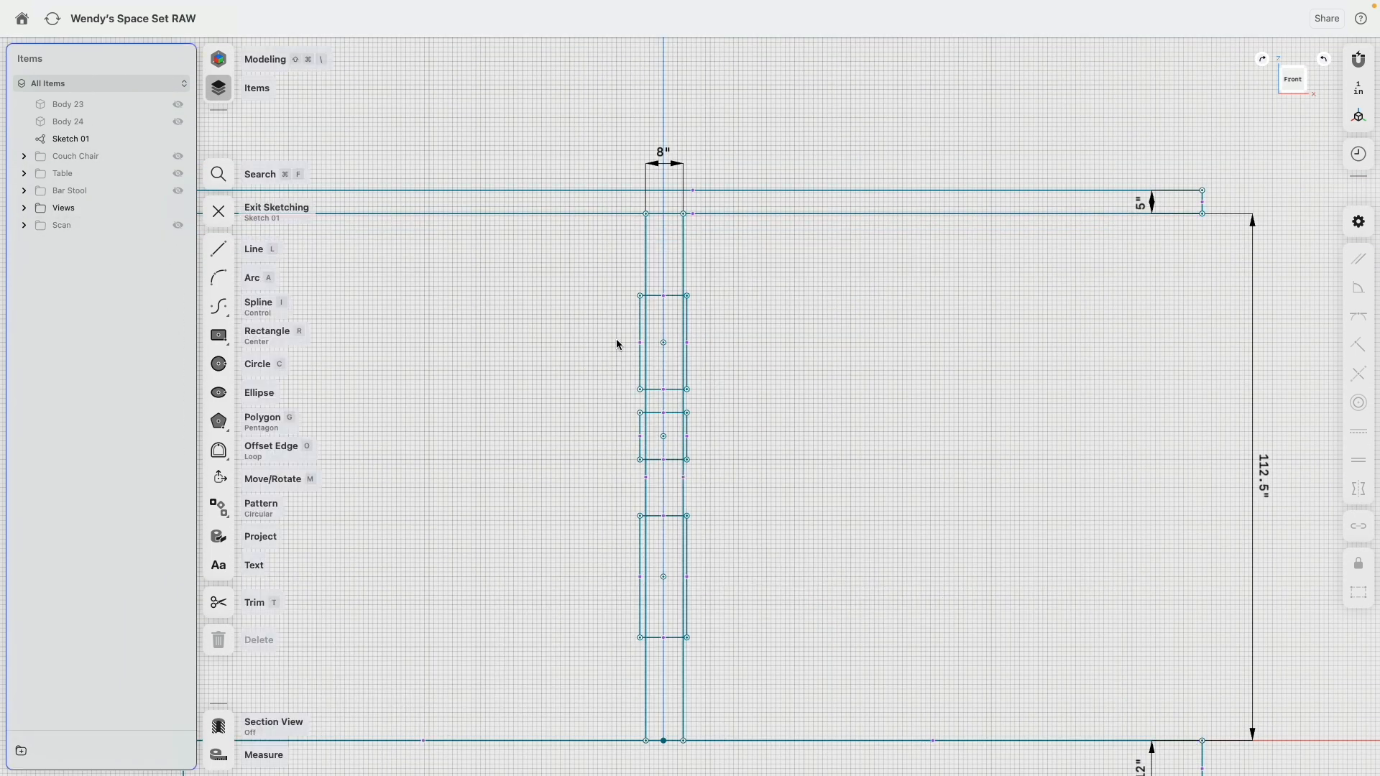
Step: Shift the top endpoints of the two vertical lines so they sit evenly about the column's vertical axis
click(661, 348)
scroll(665, 352, up, 5)
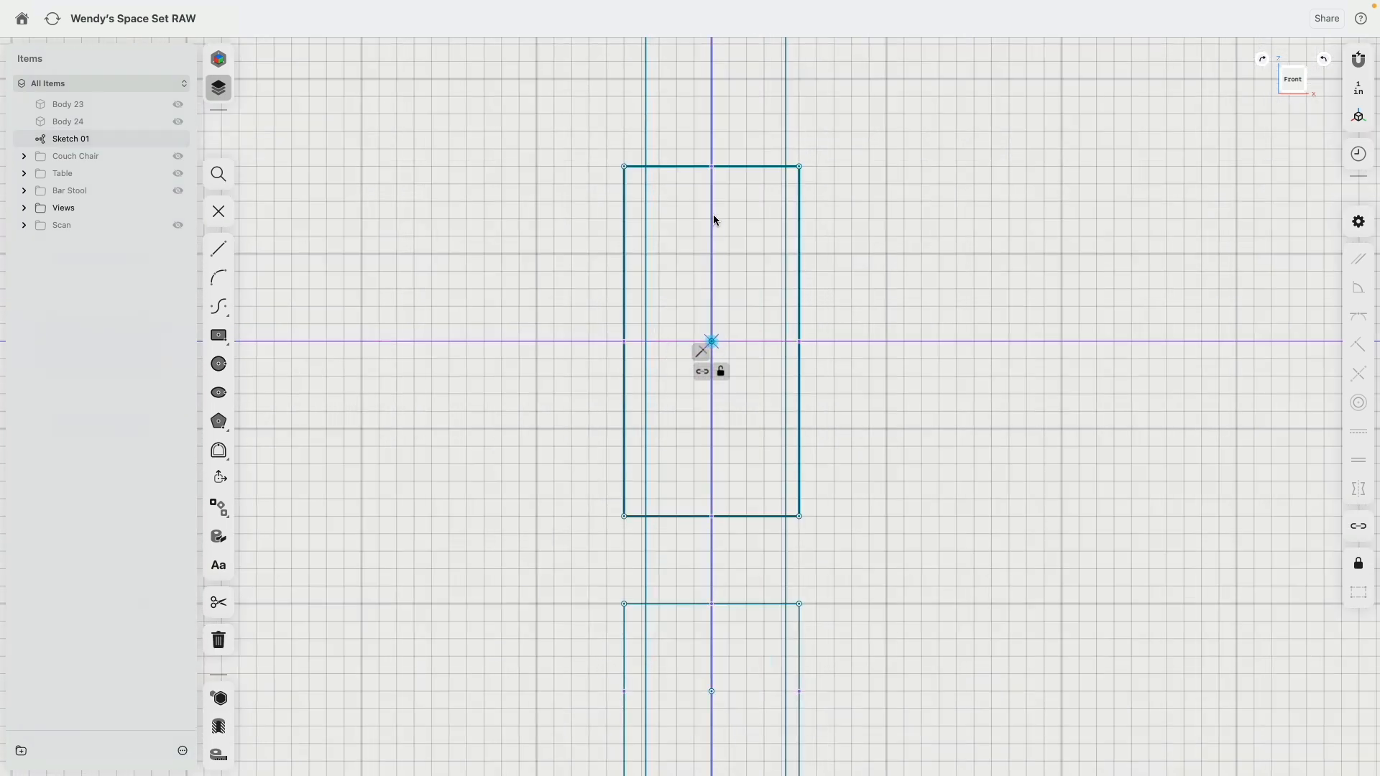
scroll(888, 404, down, 3)
middle_drag(868, 217, 890, 466)
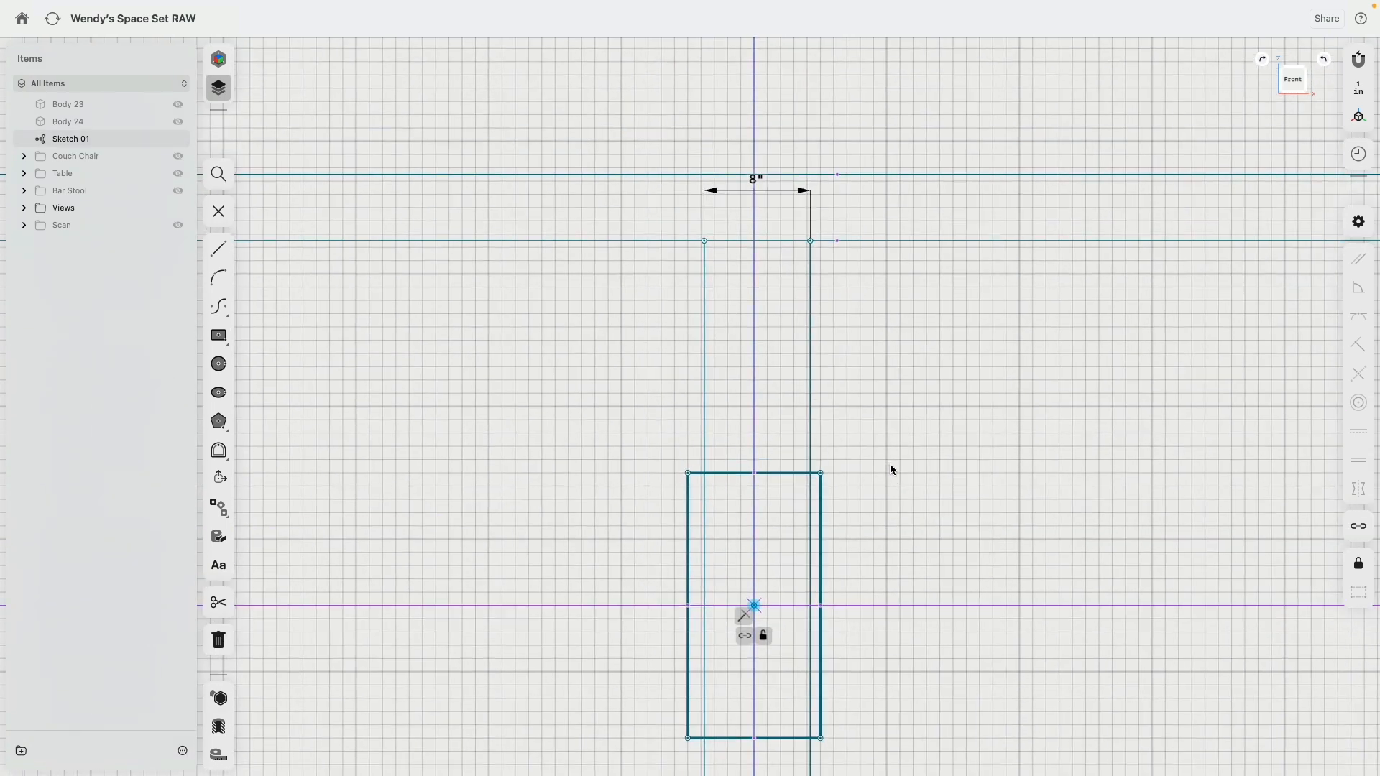
scroll(817, 244, up, 3)
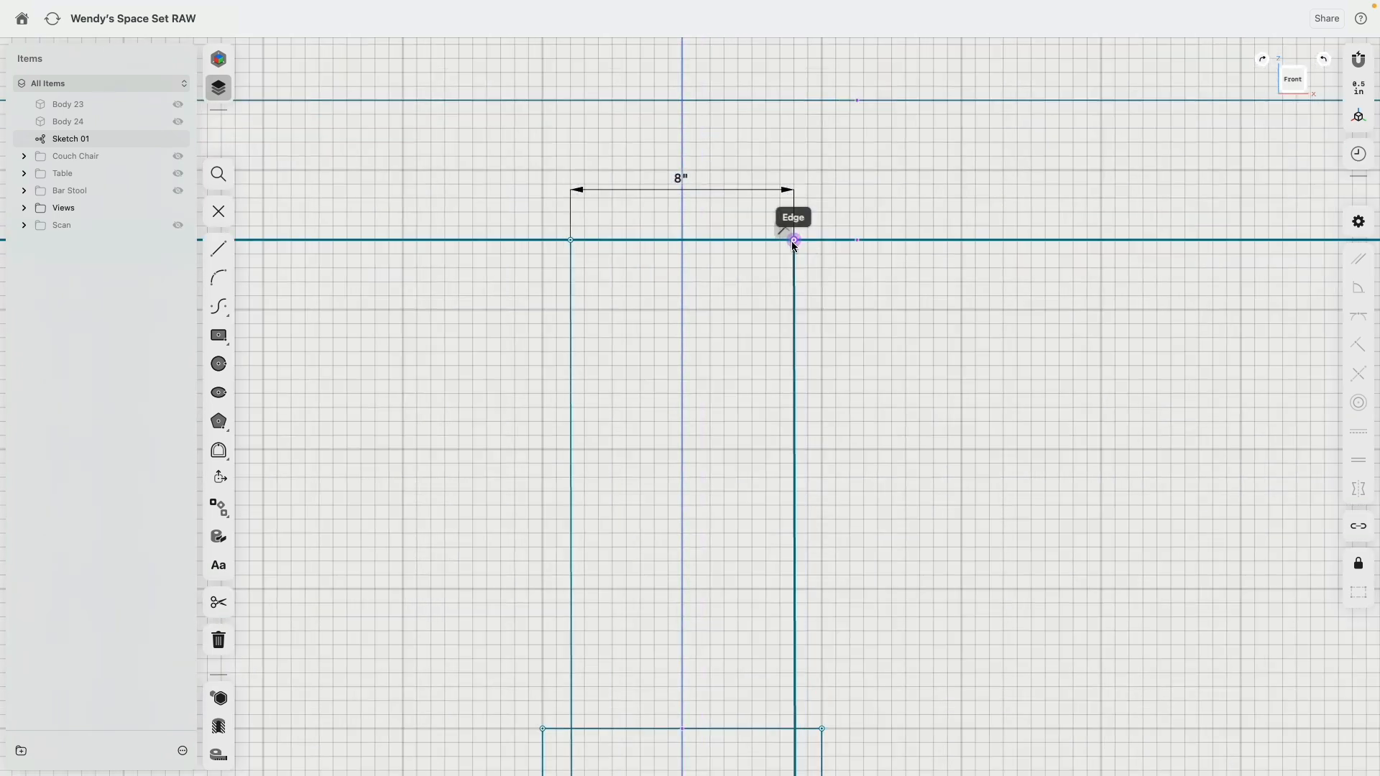
click(800, 240)
scroll(828, 350, down, 2)
scroll(828, 347, down, 2)
mouse_move(879, 427)
middle_down()
mouse_move(882, 181)
mouse_move(925, 208)
mouse_move(915, 281)
middle_up()
click(949, 442)
scroll(948, 176, down, 2)
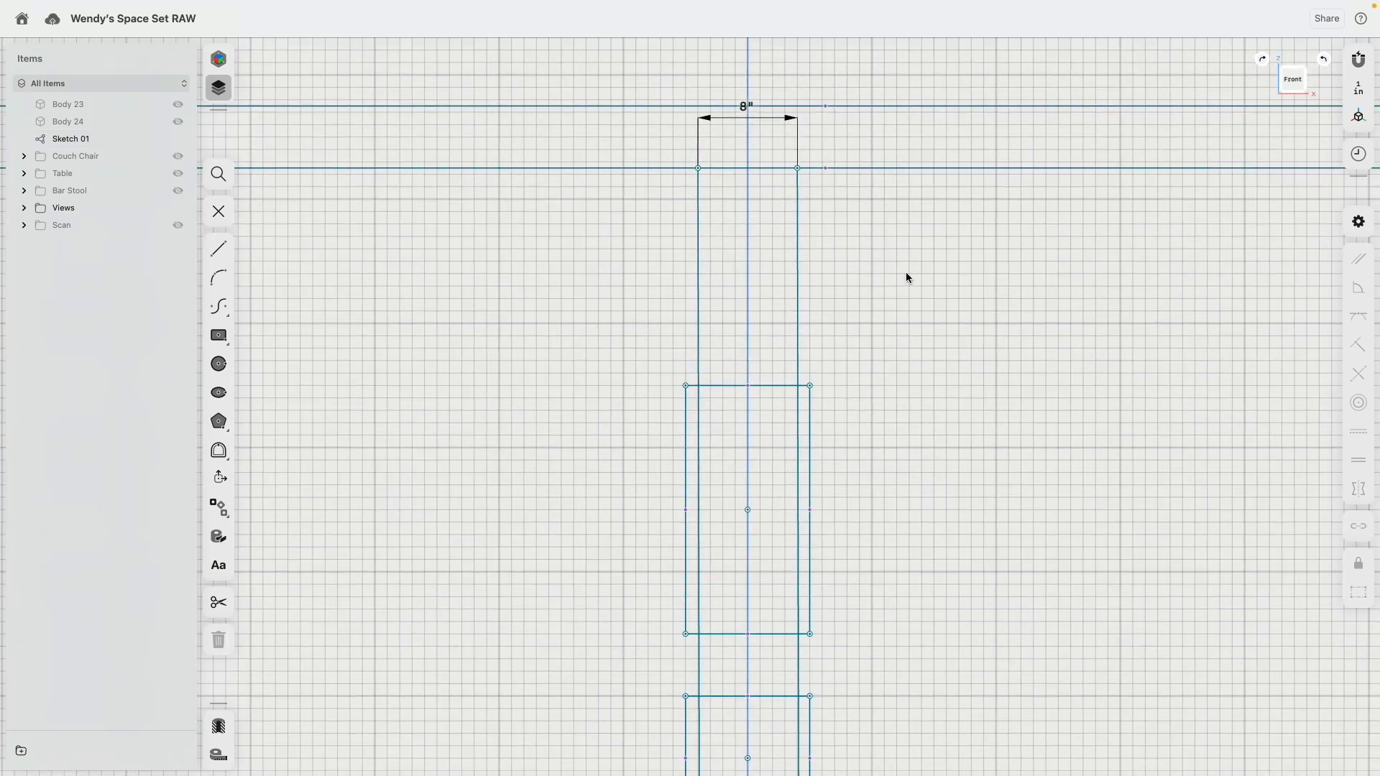
Step: Apply a Symmetry constraint to the two long vertical lines about the column's vertical axis
click(699, 223)
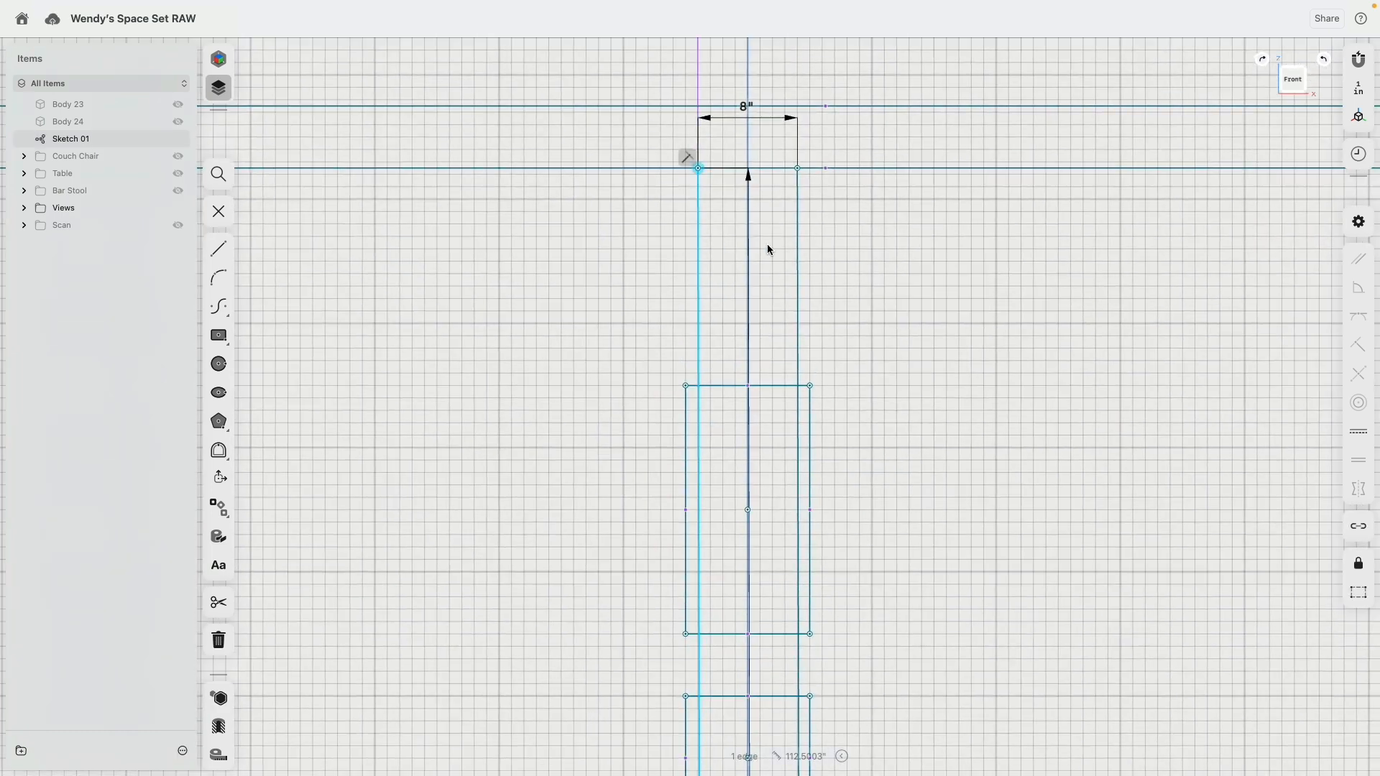
click(797, 238)
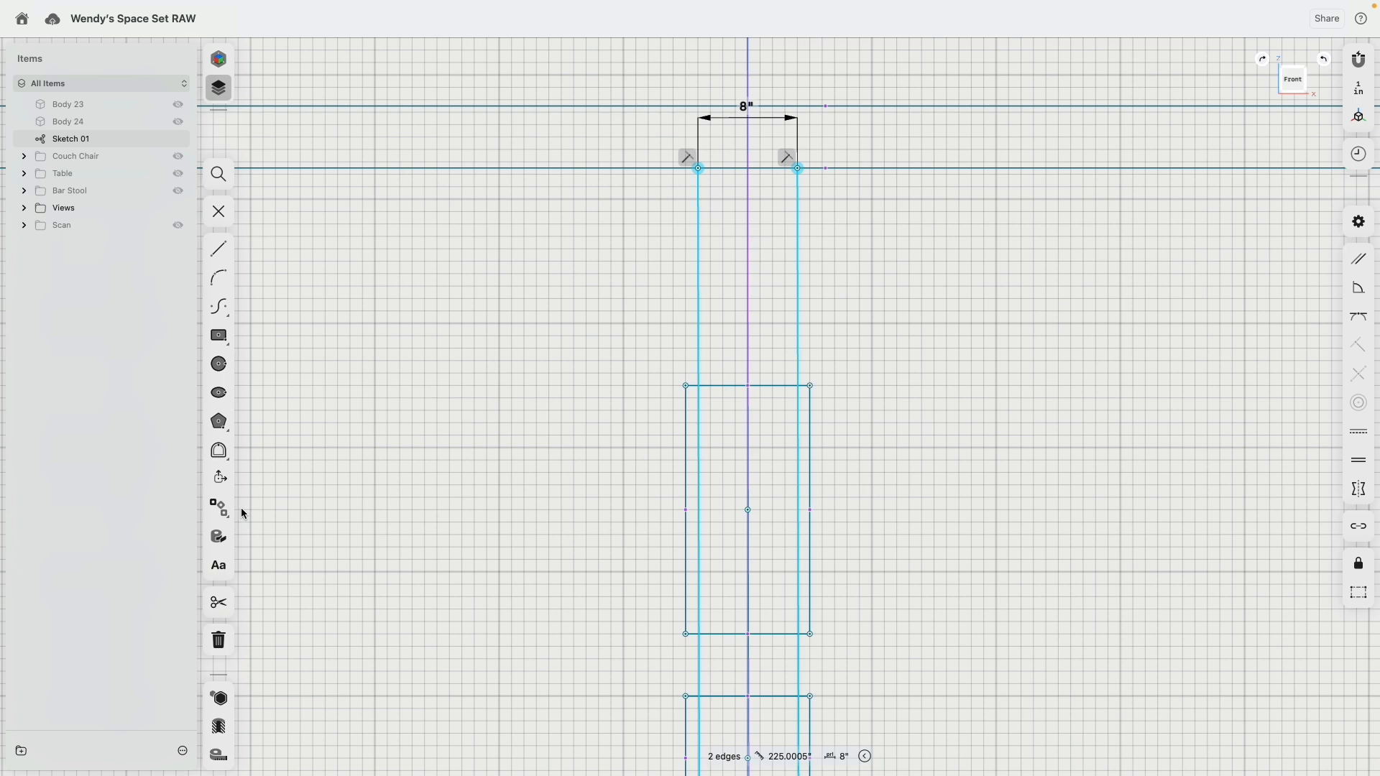
click(1329, 486)
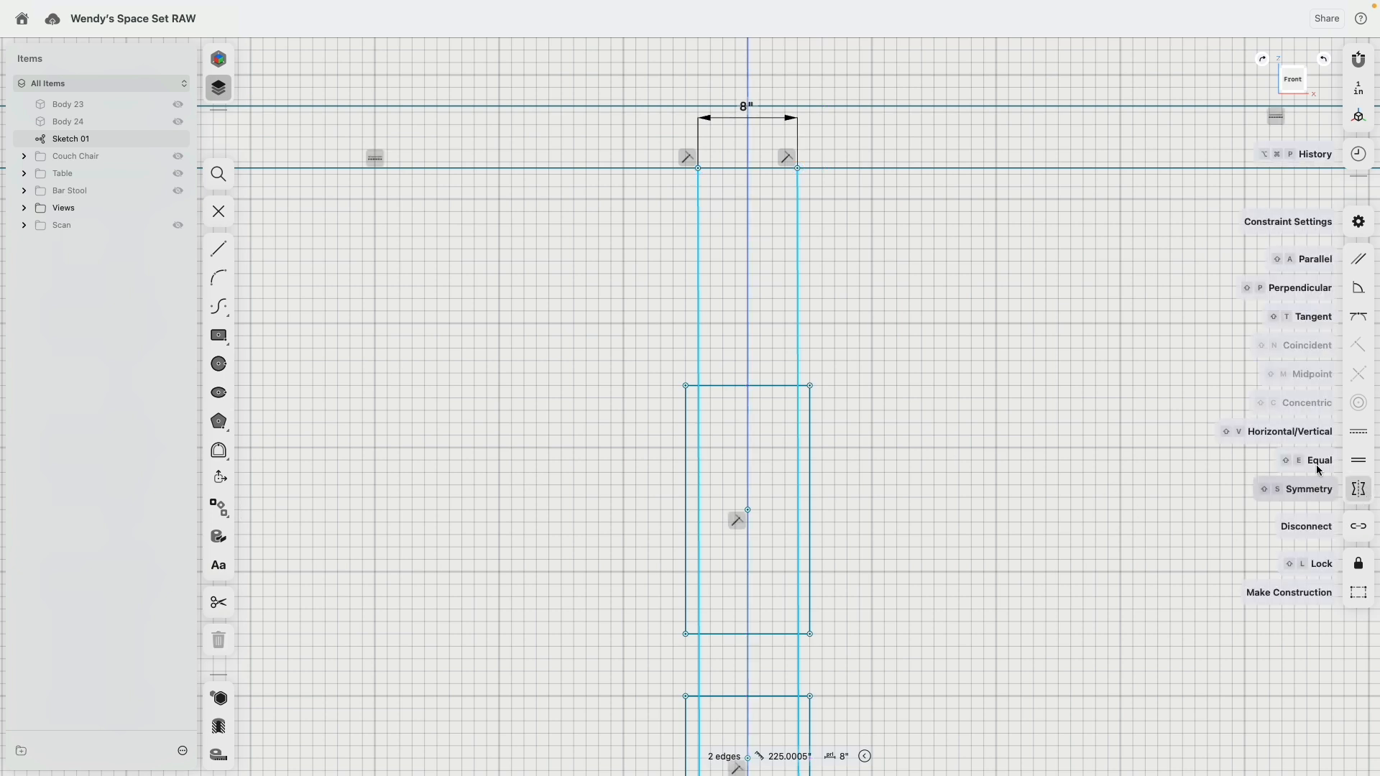
click(748, 288)
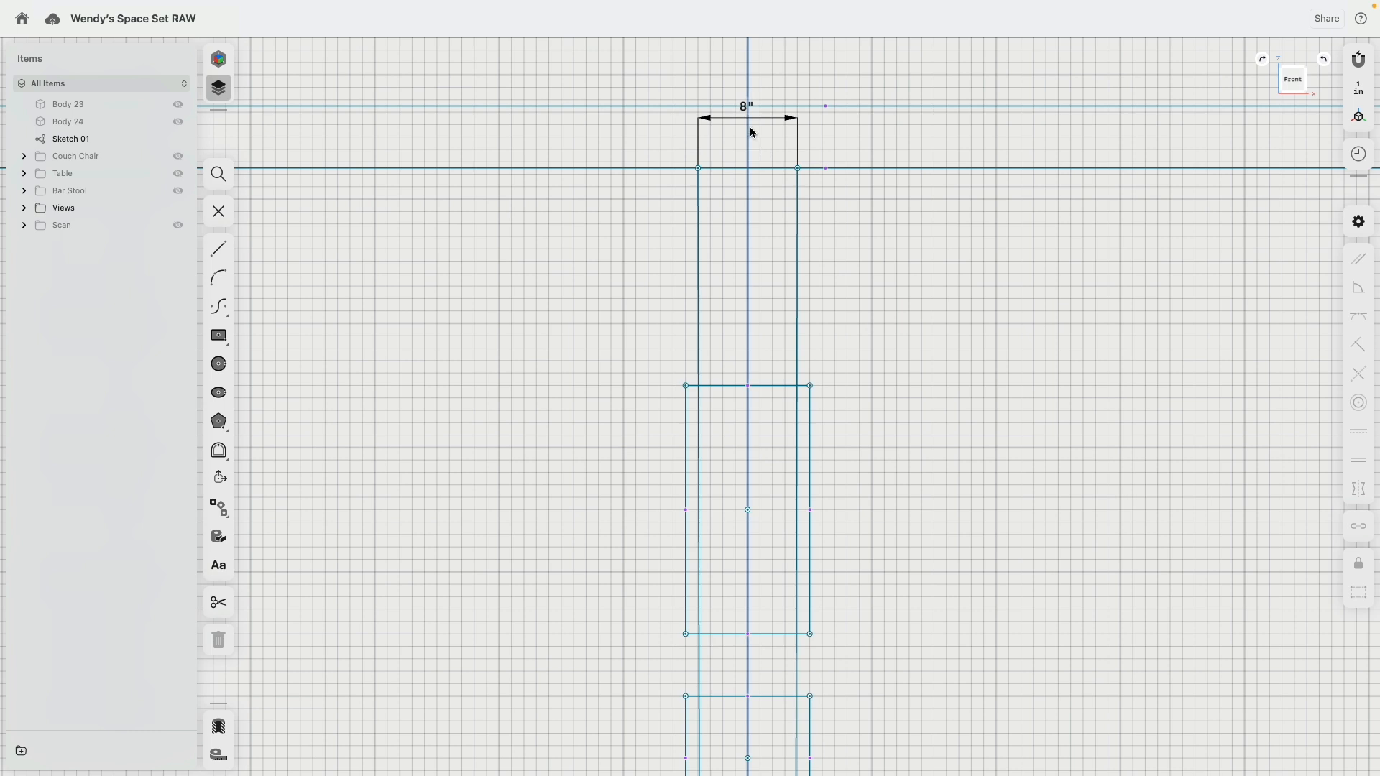
Step: Dimension the distance between the top endpoints of the two long vertical lines at 8 in
click(771, 107)
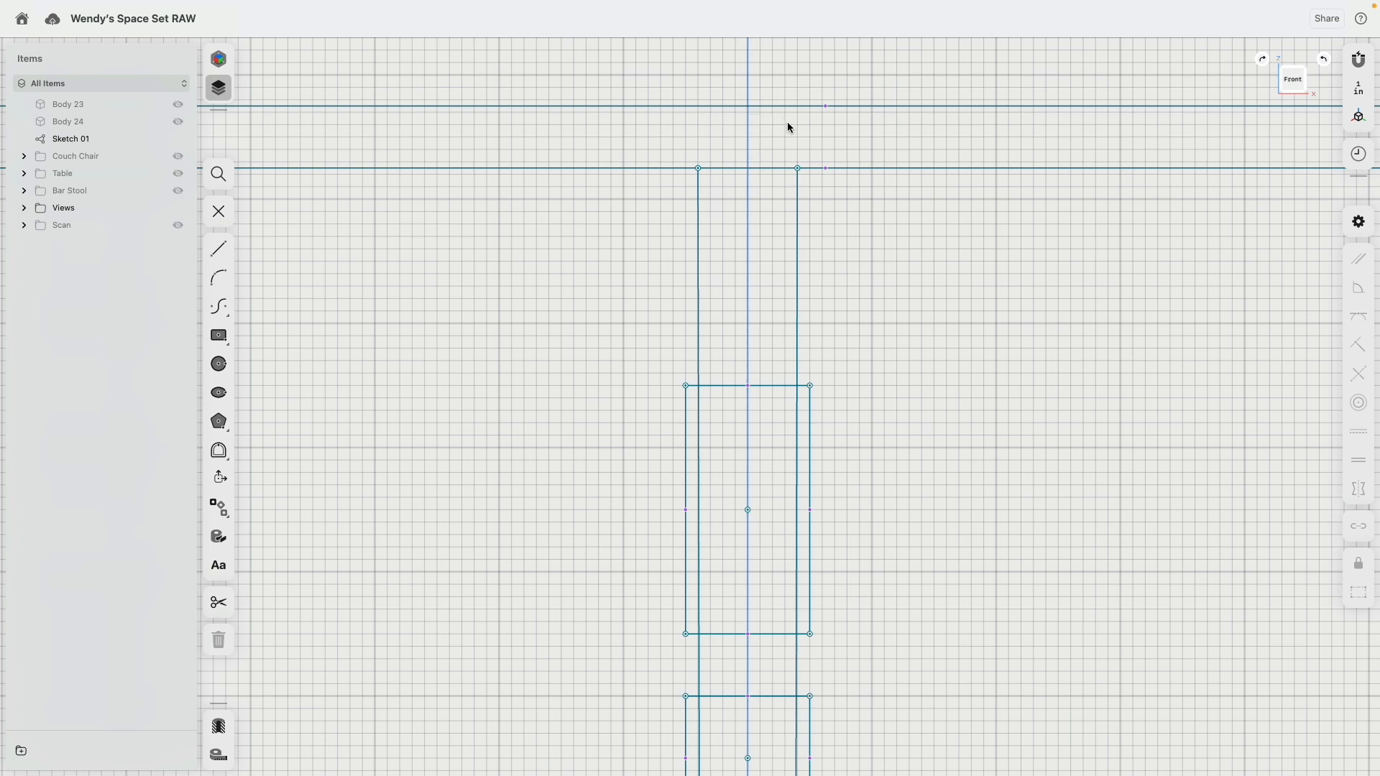
click(799, 169)
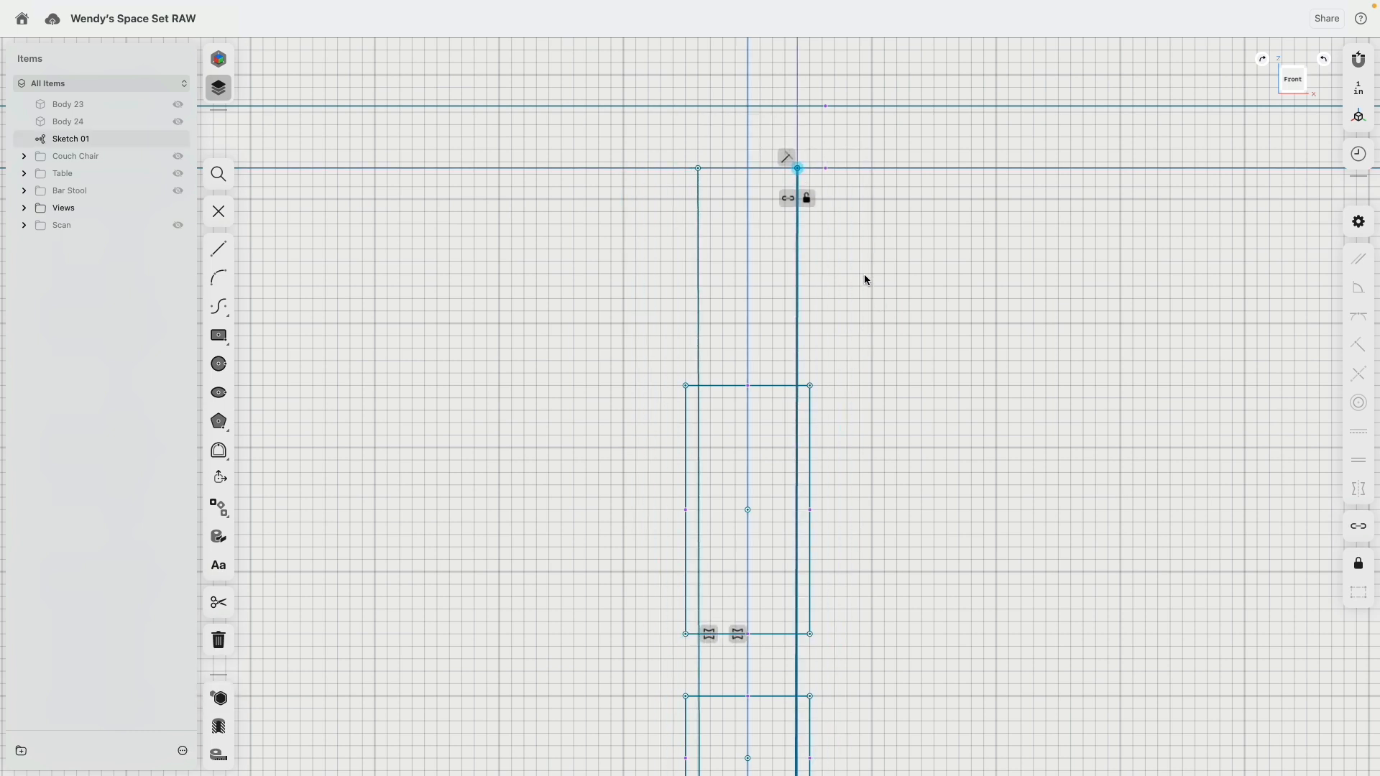
click(698, 169)
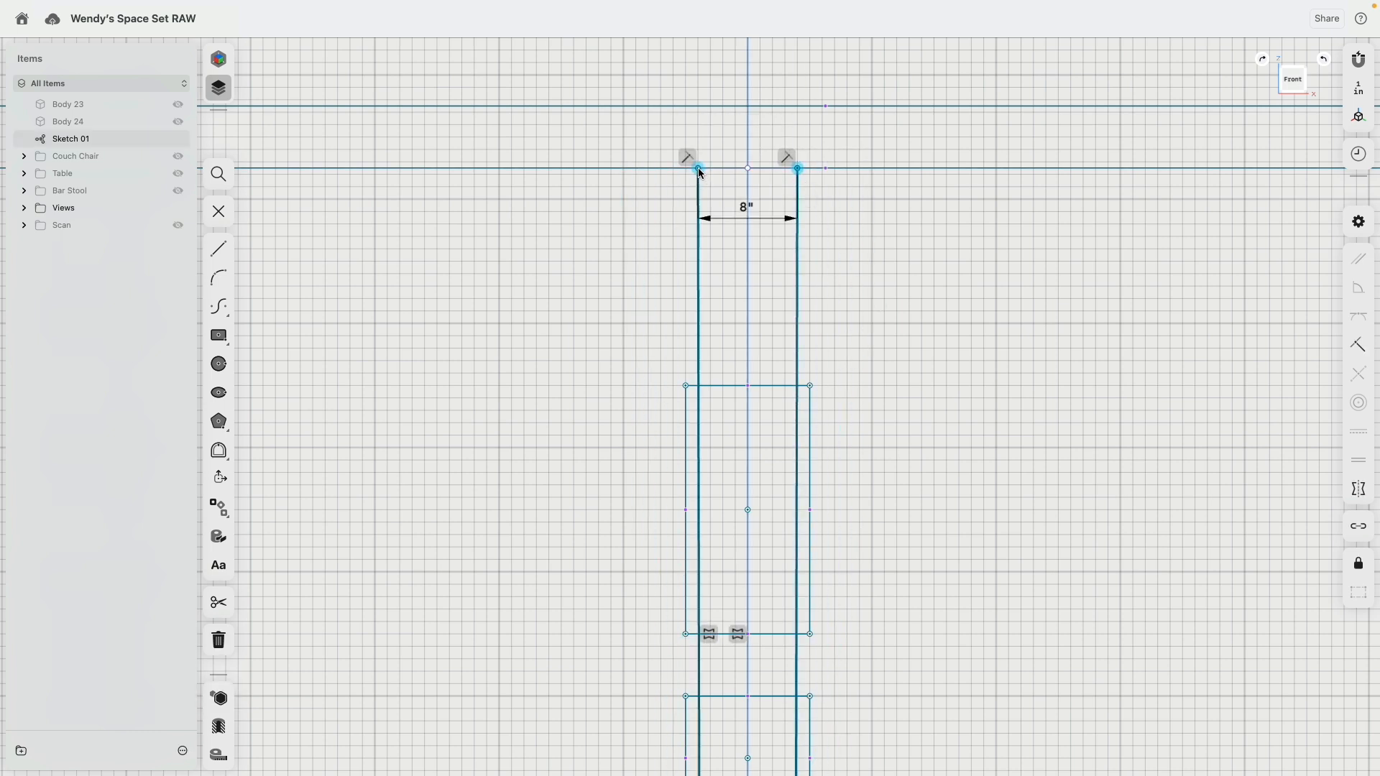
click(790, 249)
Step: Apply a Horizontal/Vertical constraint to the two long lines of the column's inner core
click(796, 257)
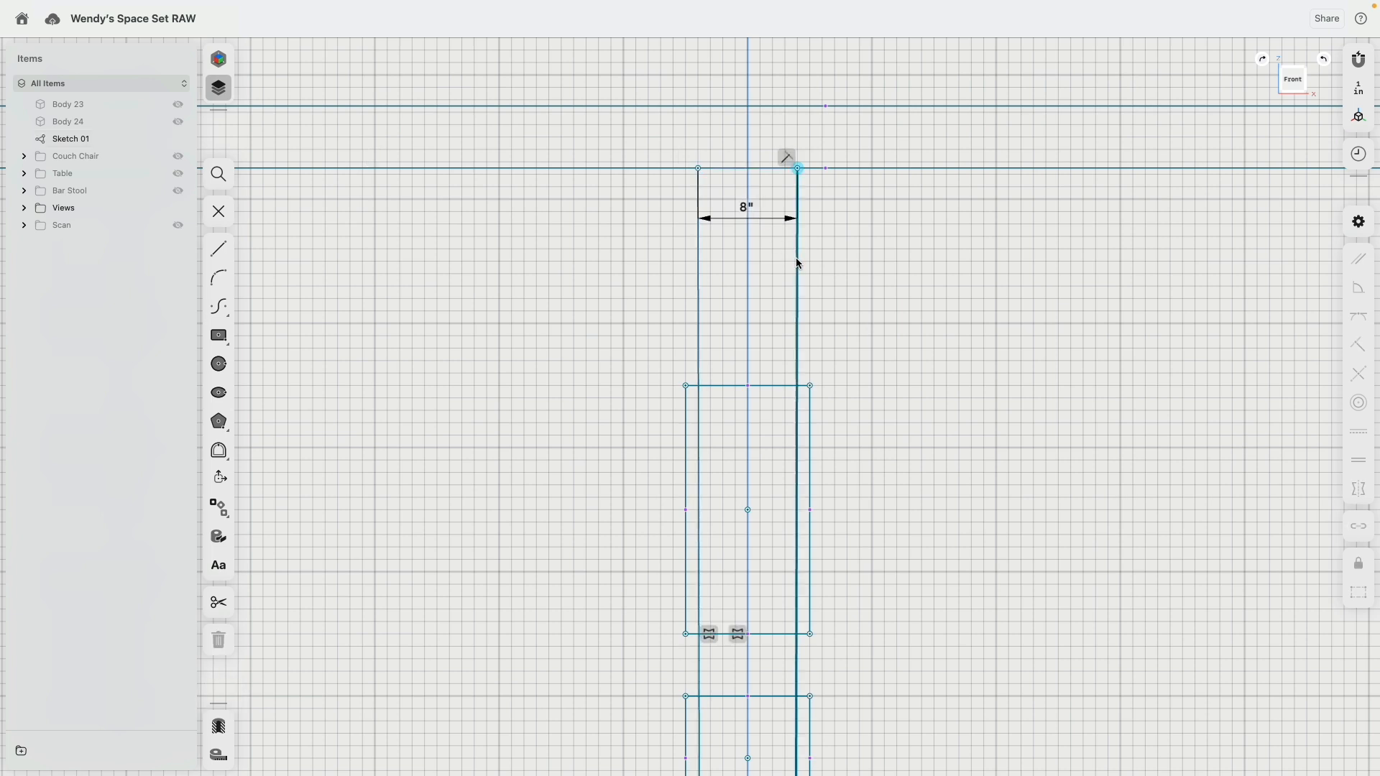
click(696, 285)
click(1356, 432)
Step: Apply a Horizontal/Vertical constraint to the upper and middle rectangles' bottom edges and the lowest rectangle's top edge
middle_drag(944, 529, 924, 179)
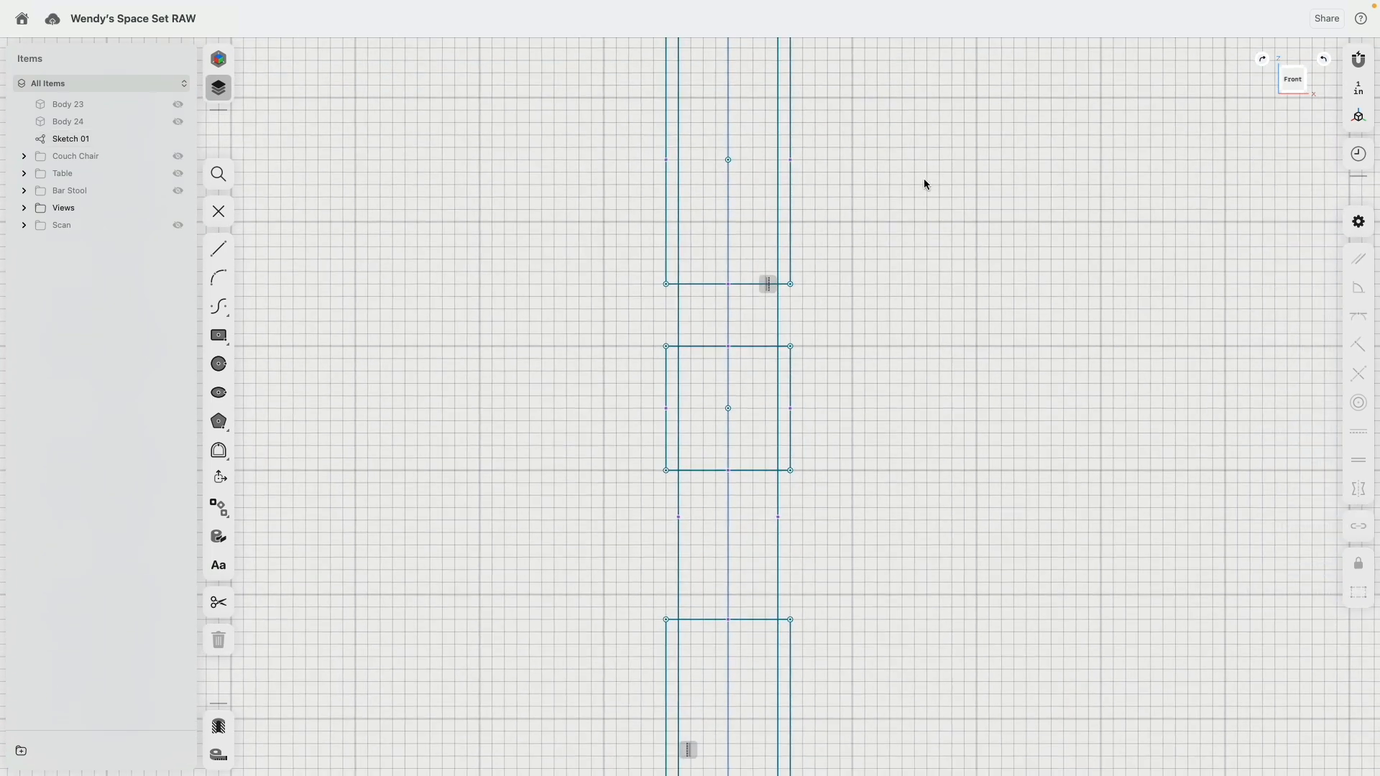
click(748, 283)
click(755, 471)
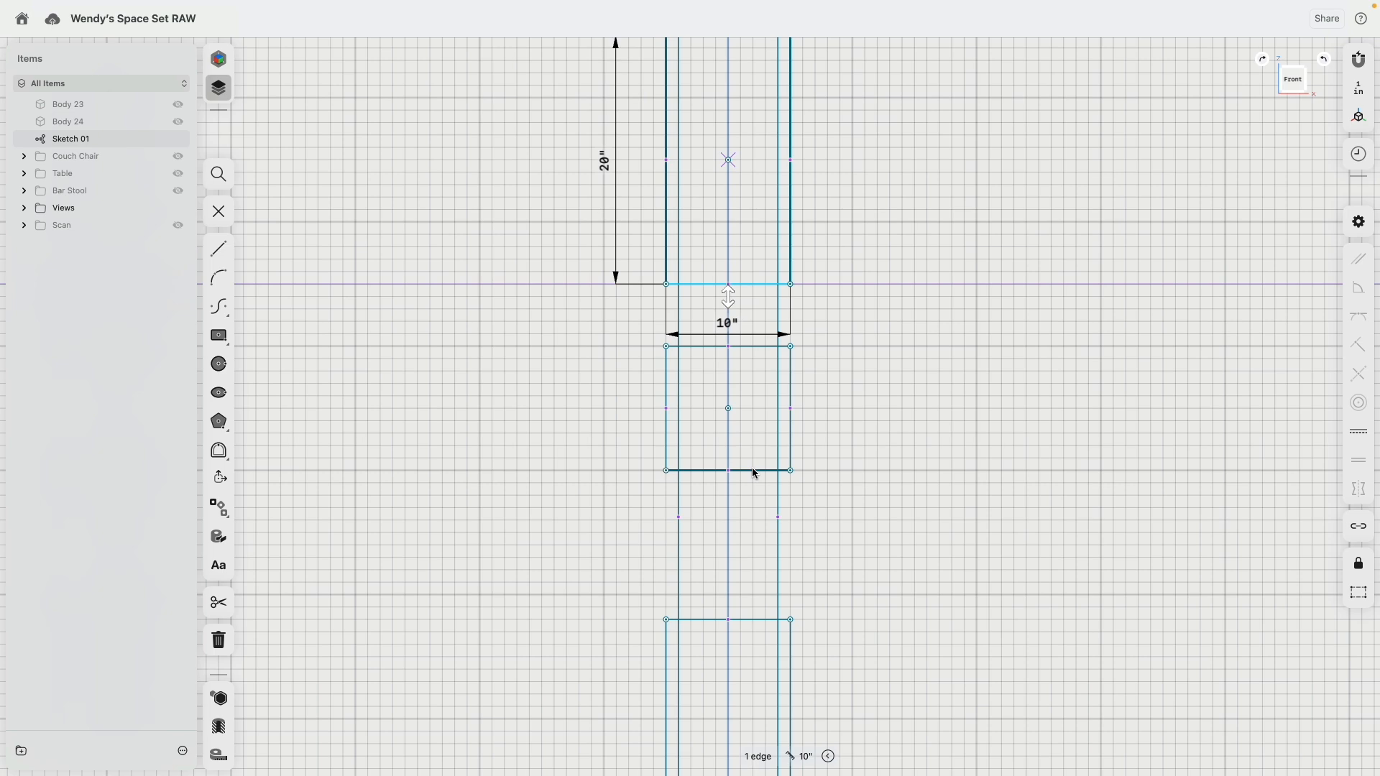
click(769, 618)
click(1366, 432)
scroll(933, 361, down, 5)
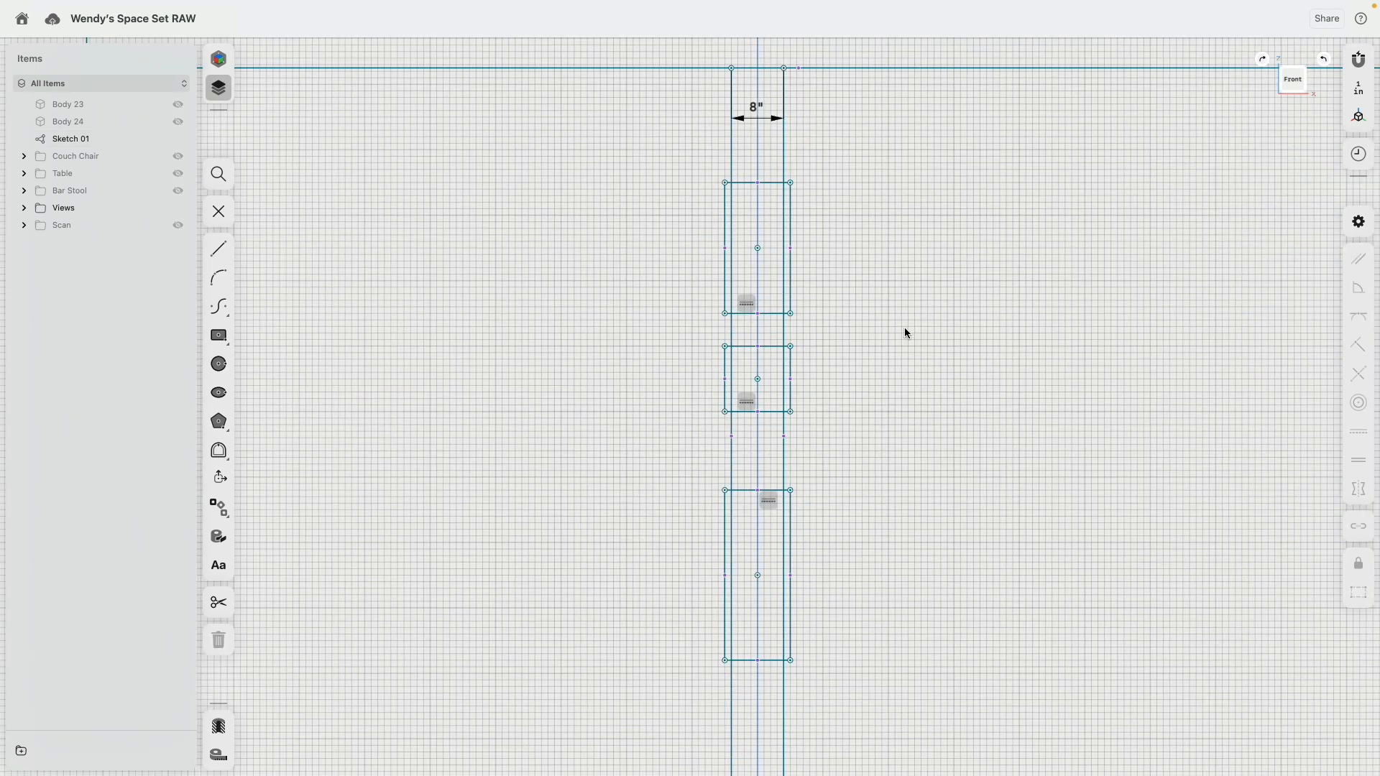
Step: Move the 8 in dimension above the roof outline and show the Scan folder
scroll(904, 326, down, 5)
scroll(862, 386, up, 5)
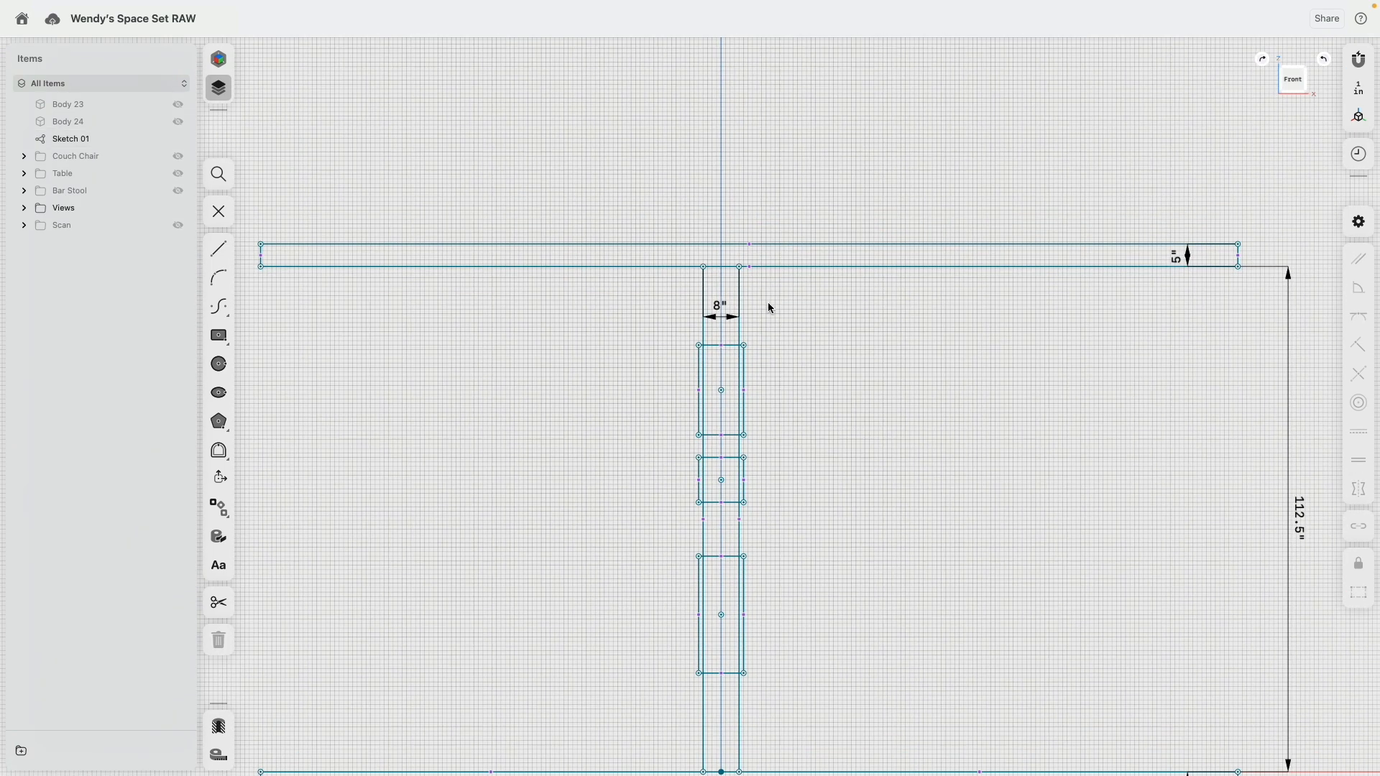
drag(721, 305, 723, 178)
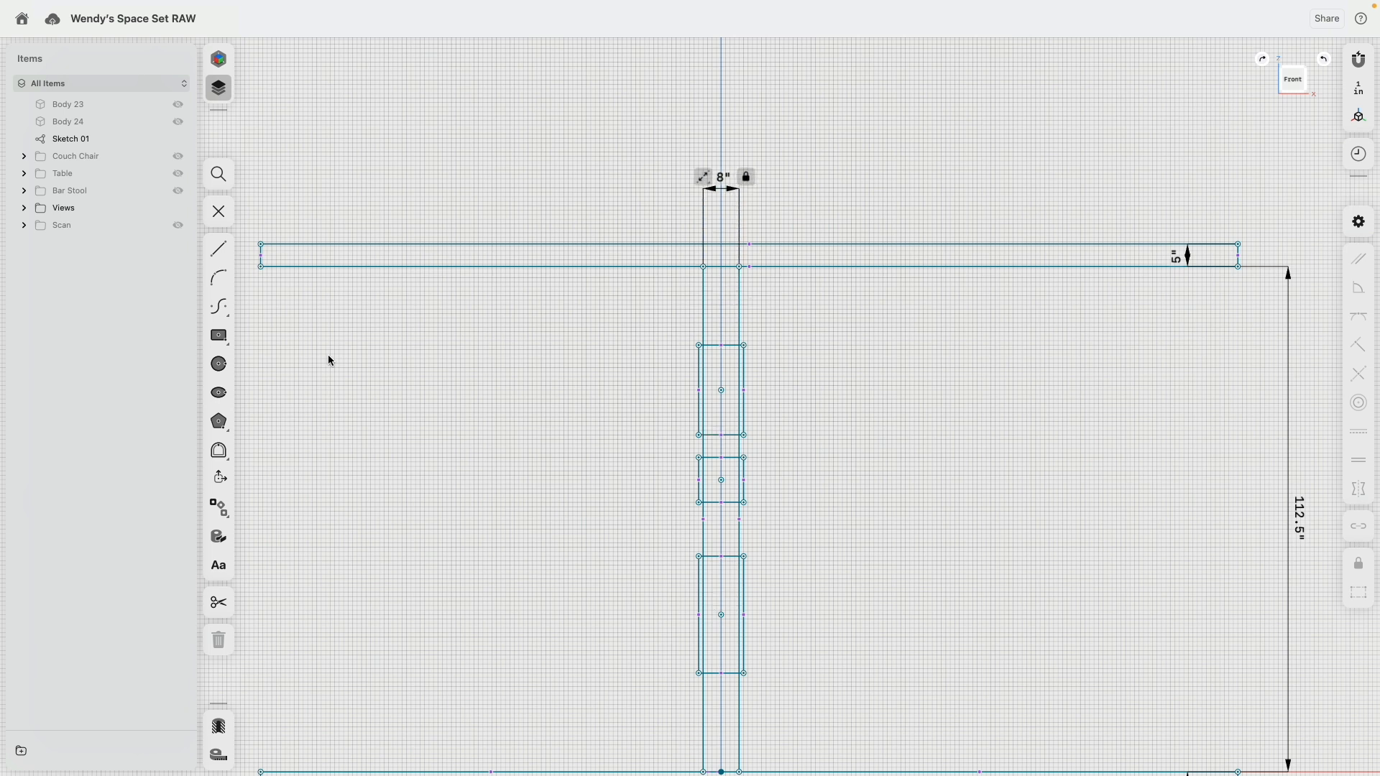
click(177, 225)
Step: Stretch the upper column rectangle toward the roof and set its top edge 5 in below the roof's underside
scroll(704, 295, up, 5)
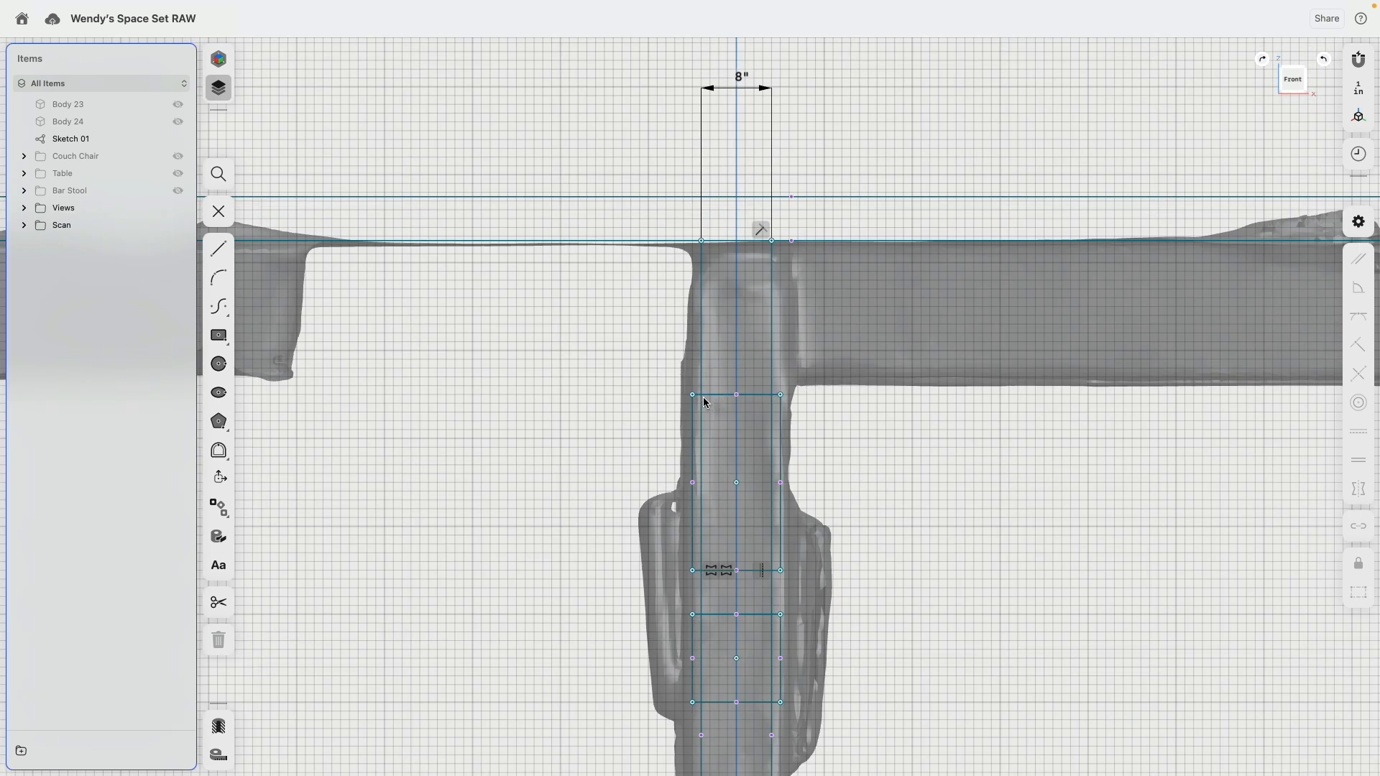
drag(693, 394, 694, 281)
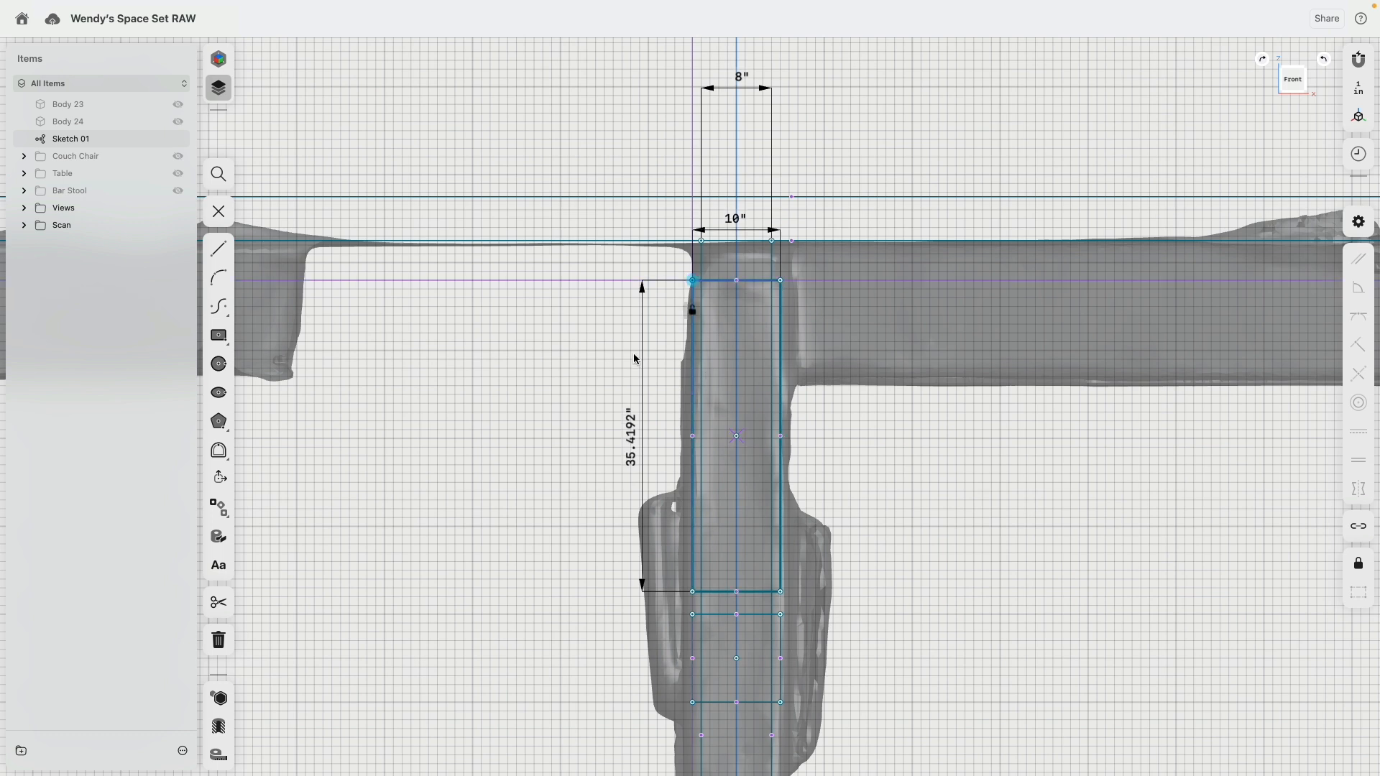
click(693, 281)
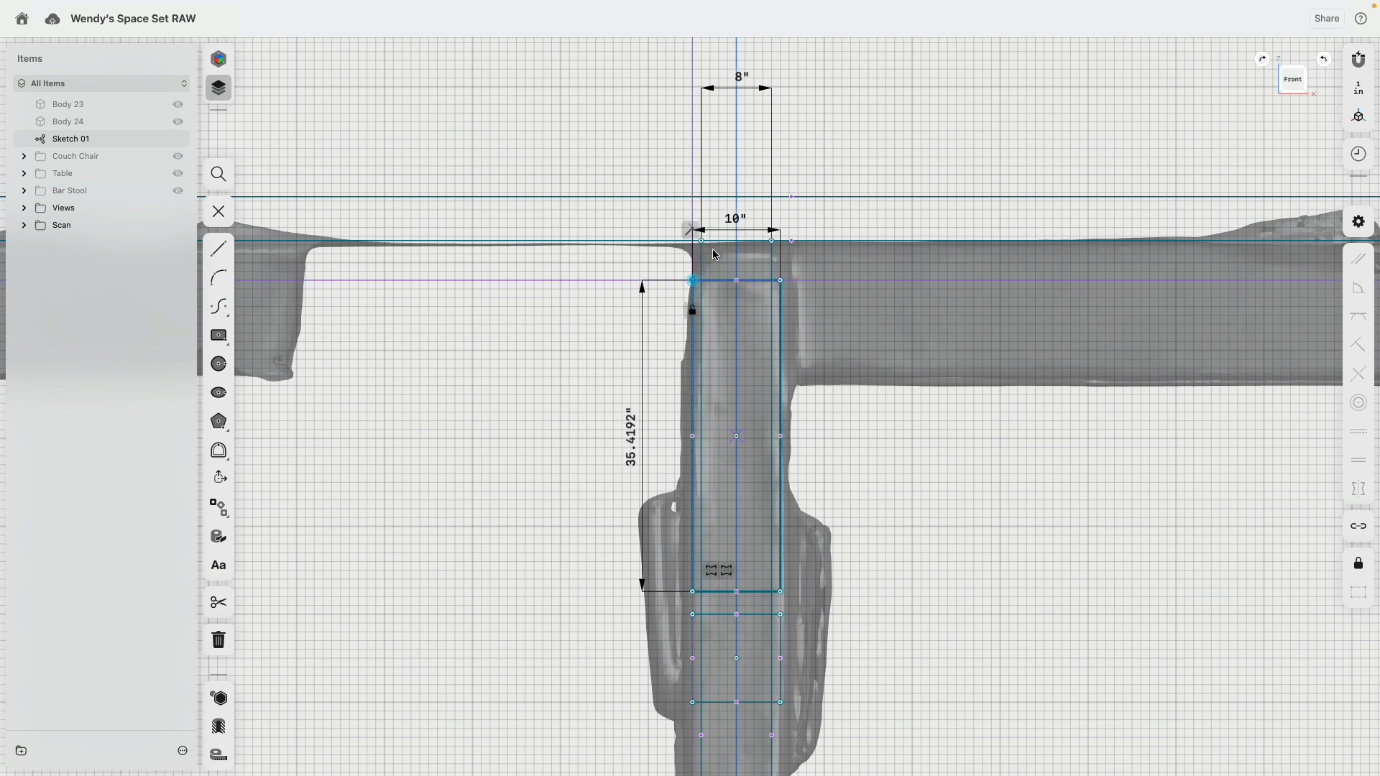
click(674, 243)
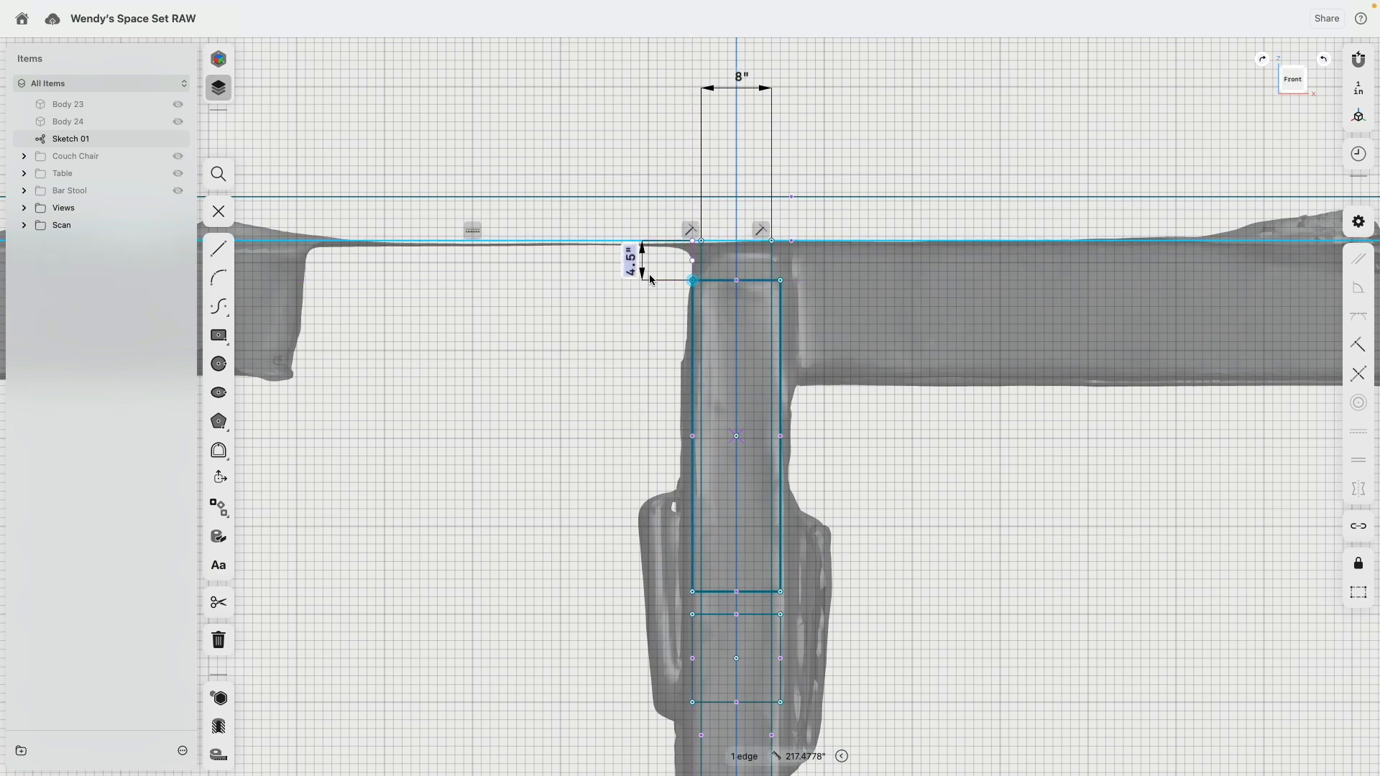
text(5)
key(Return)
Step: Set the lowest column rectangle's bottom edge 5 in above the floor line, with the dimension placed beside the column
scroll(789, 402, down, 5)
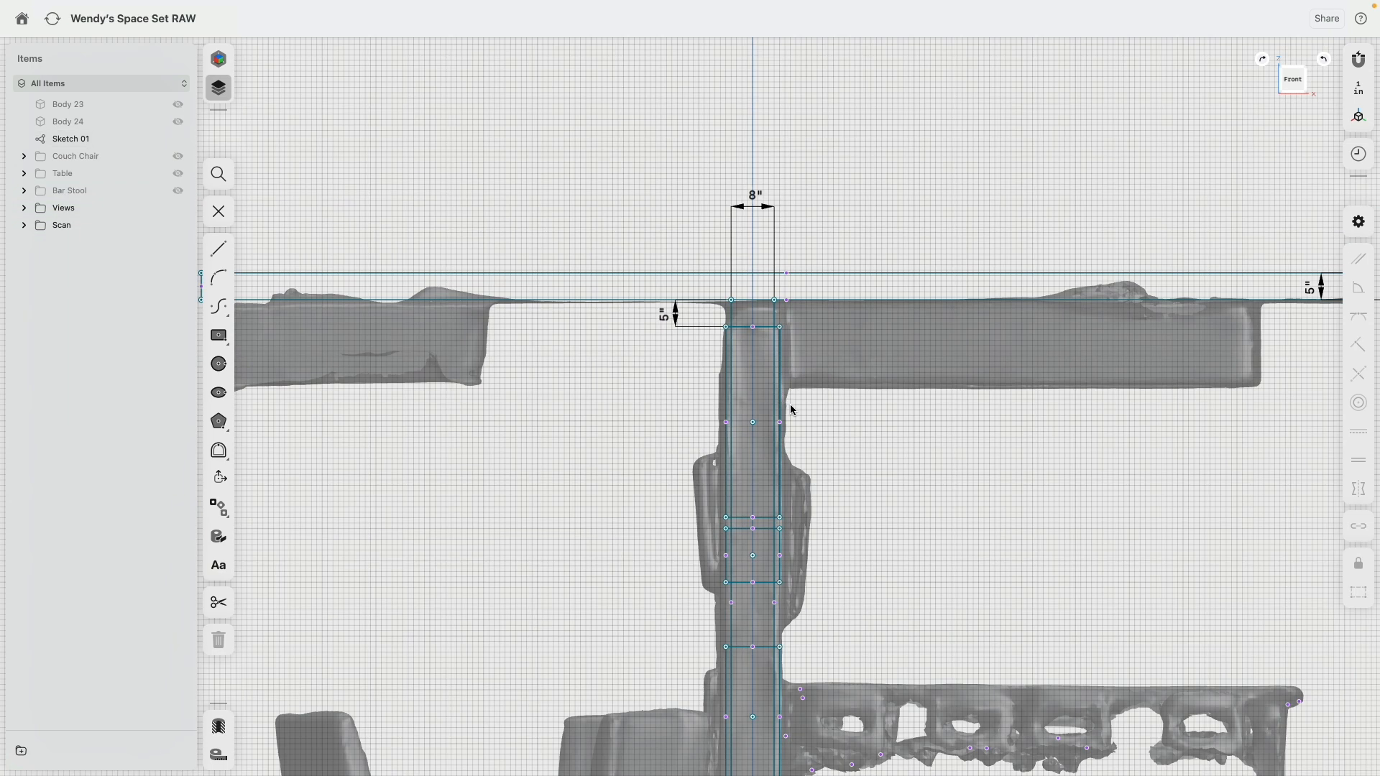
middle_drag(851, 698, 846, 251)
scroll(818, 302, up, 4)
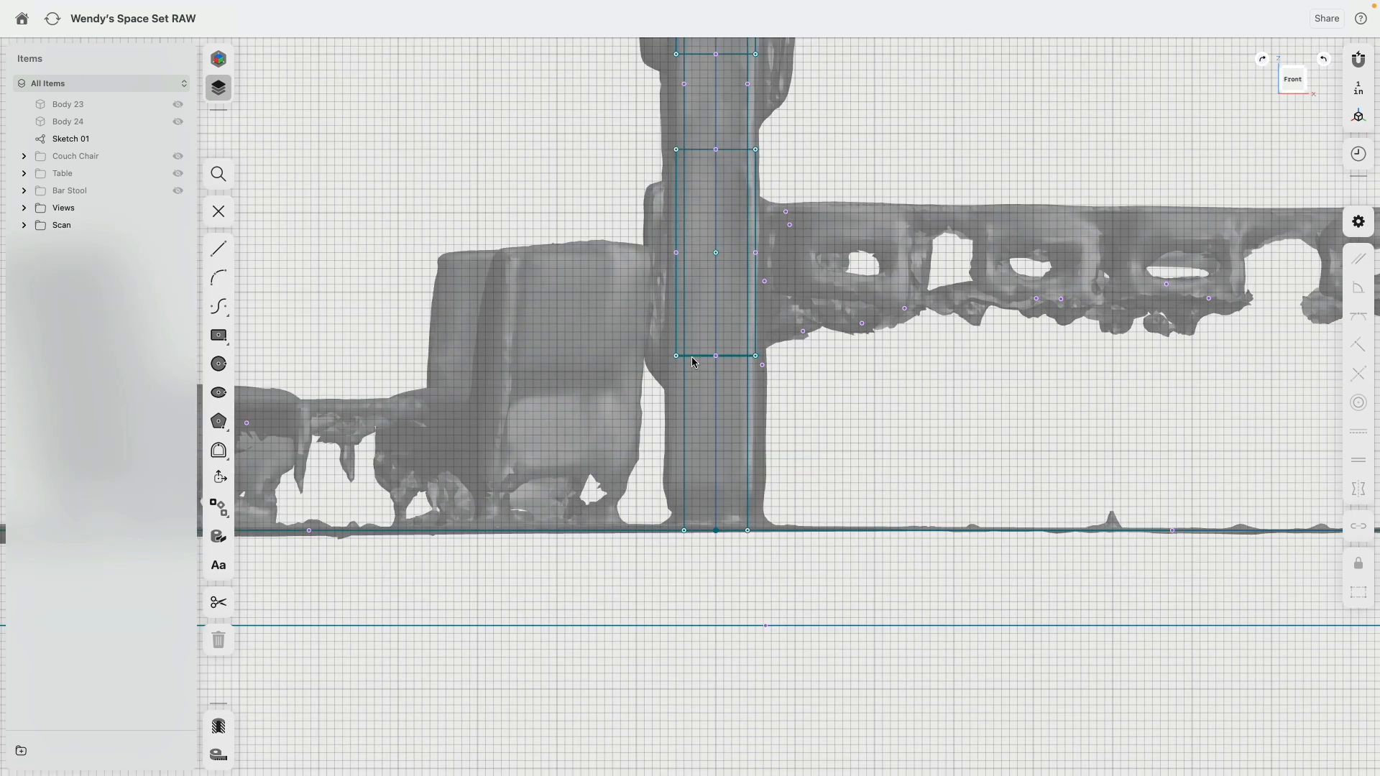
click(694, 356)
click(669, 531)
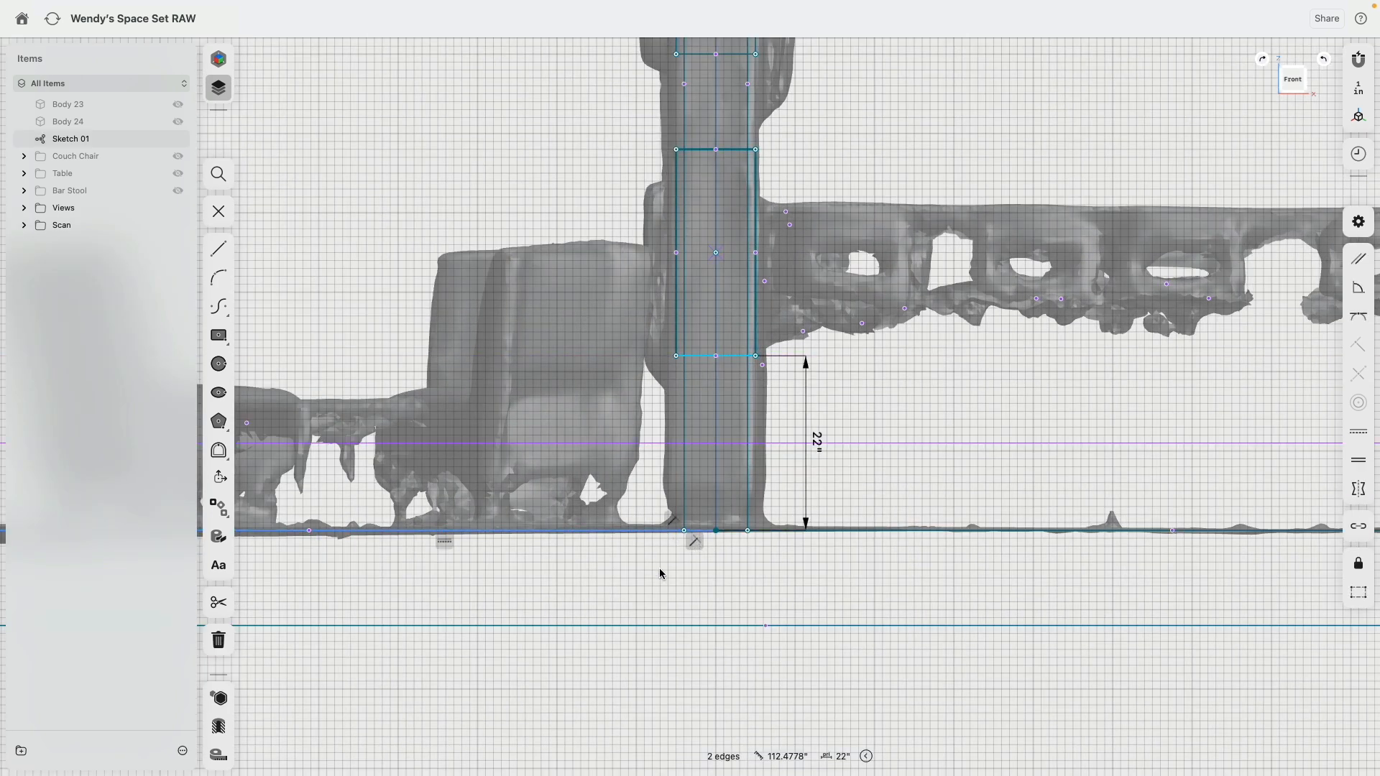
drag(813, 436, 651, 442)
click(653, 444)
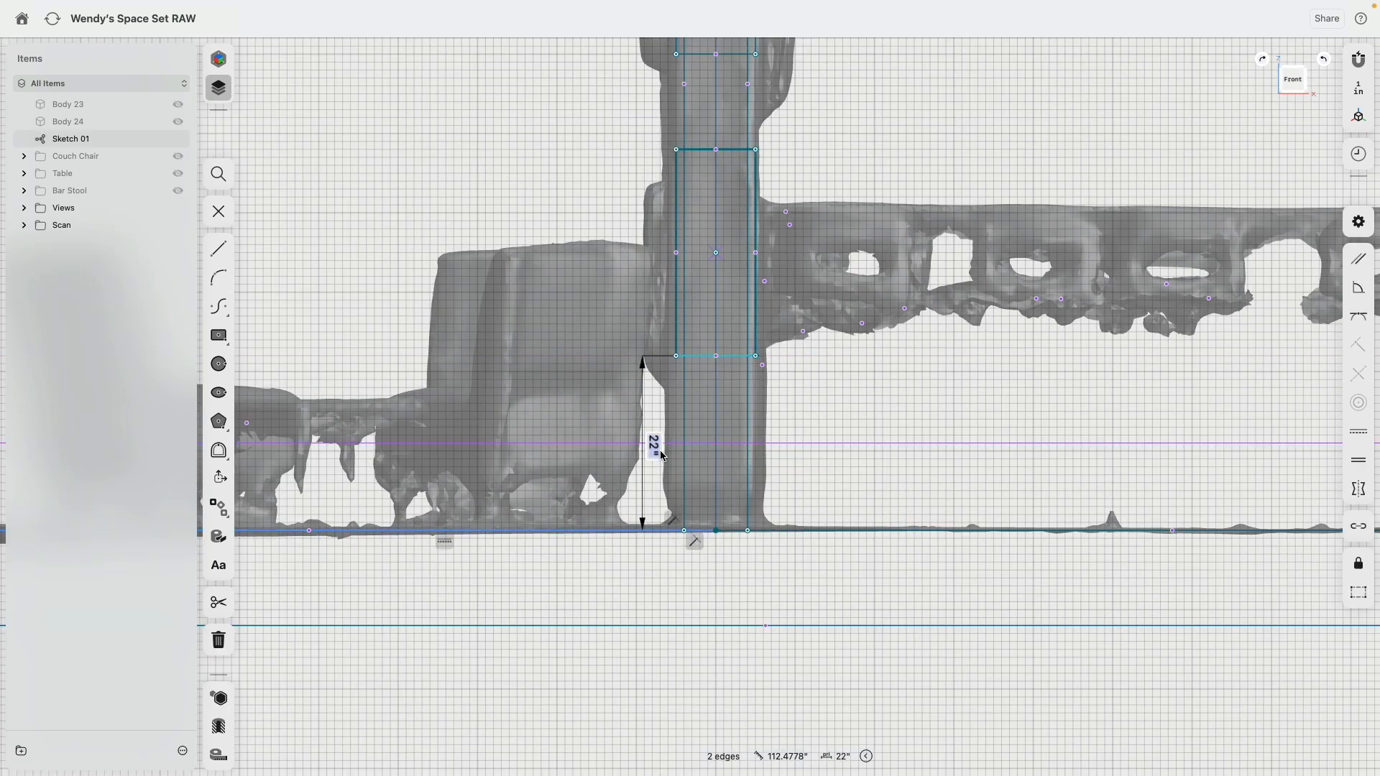
text(5)
key(Return)
Step: Move the middle column rectangle clear of the upper one and set the gap between them to 2 in
scroll(656, 394, down, 4)
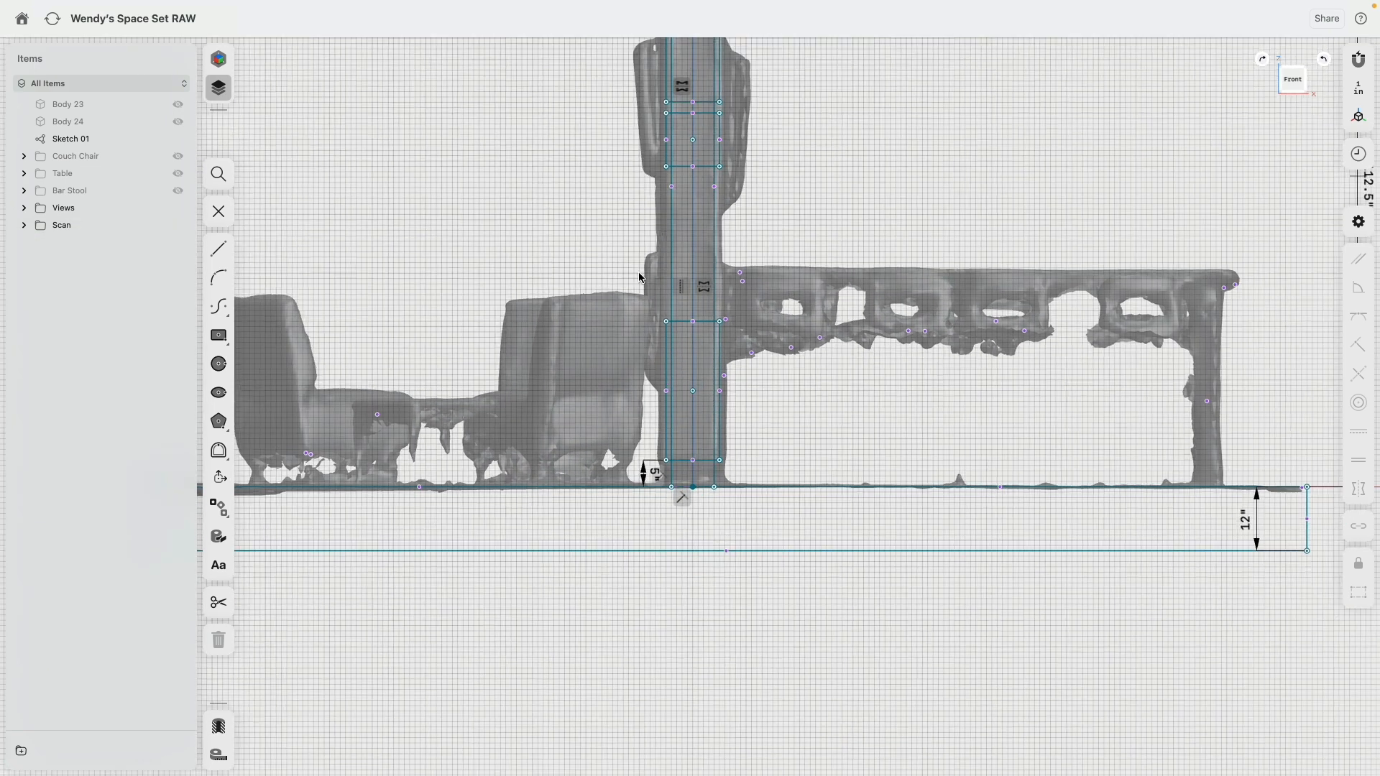
middle_drag(721, 164, 723, 345)
drag(696, 321, 696, 369)
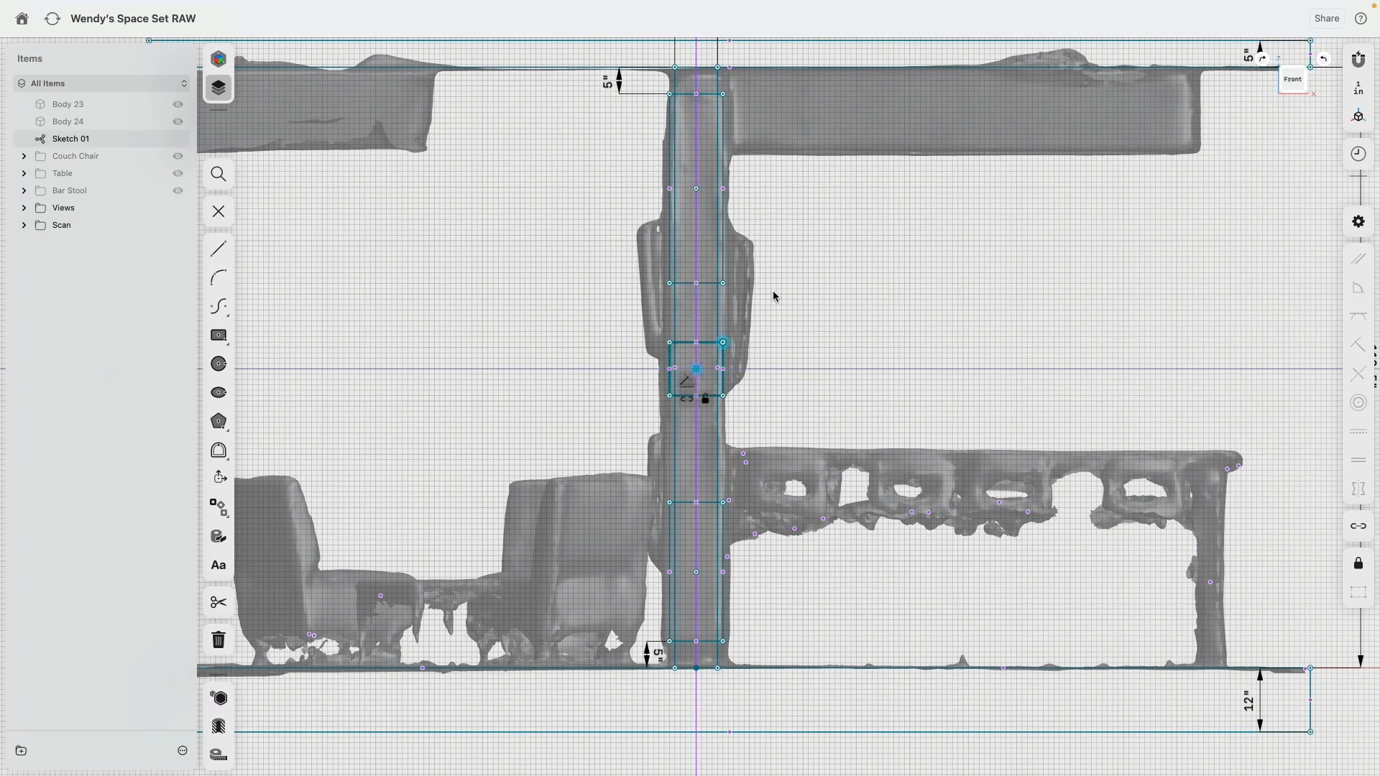
middle_drag(797, 260, 800, 282)
click(716, 306)
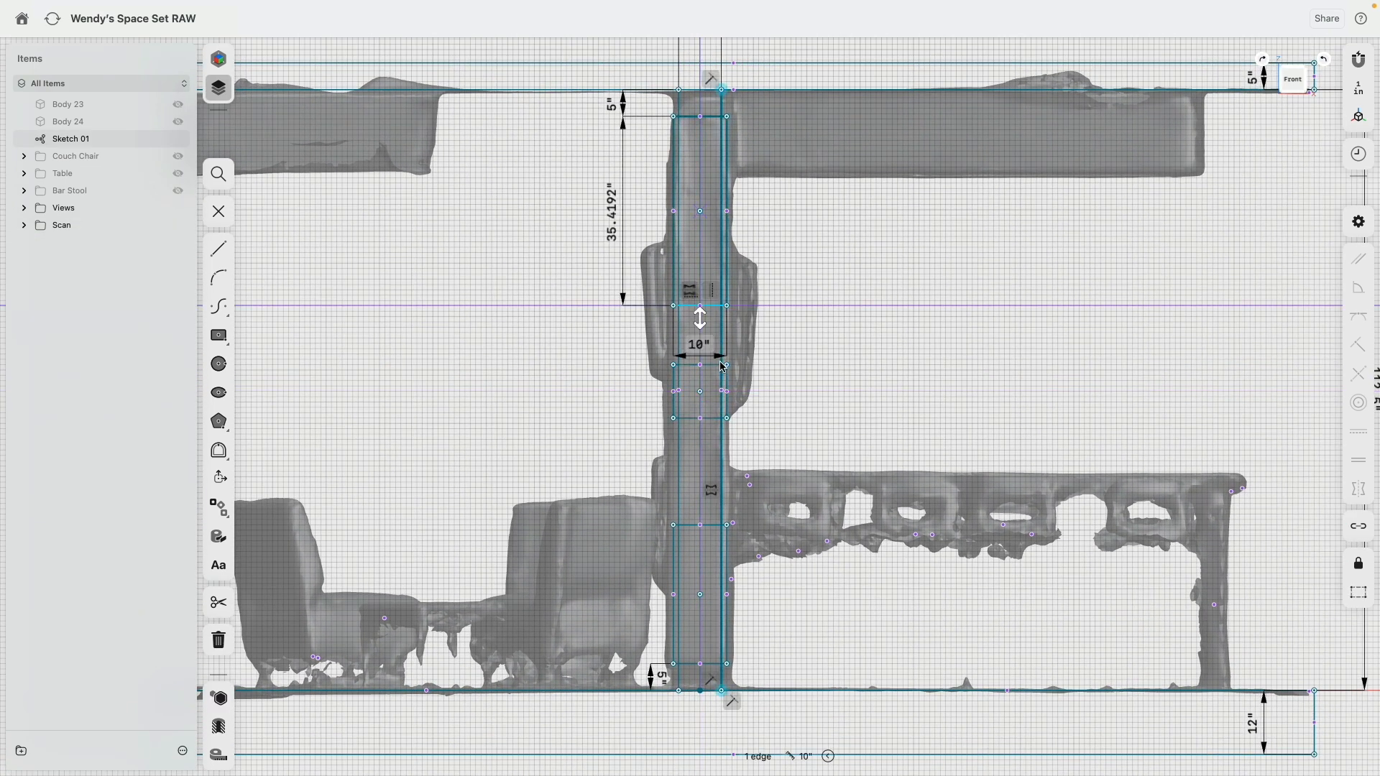
click(707, 365)
click(616, 345)
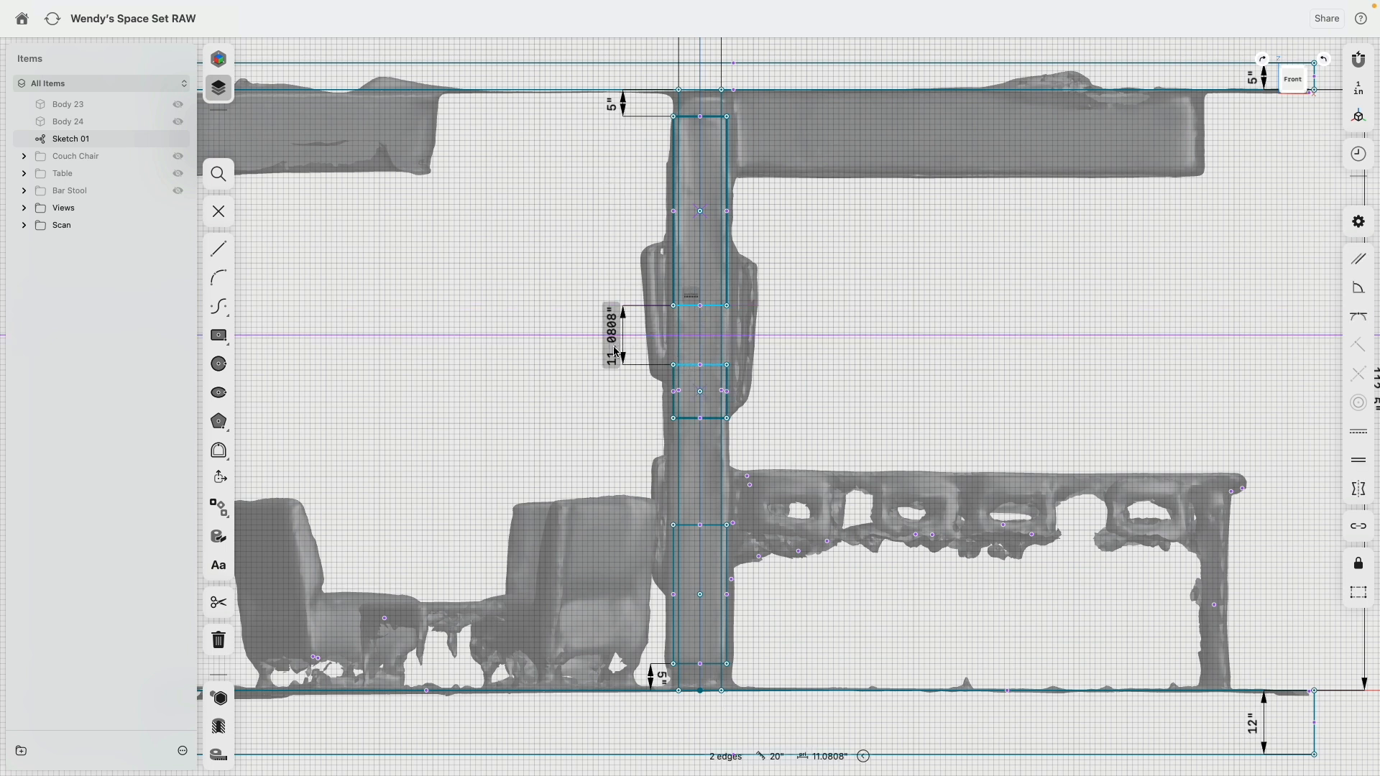
text(2)
key(Return)
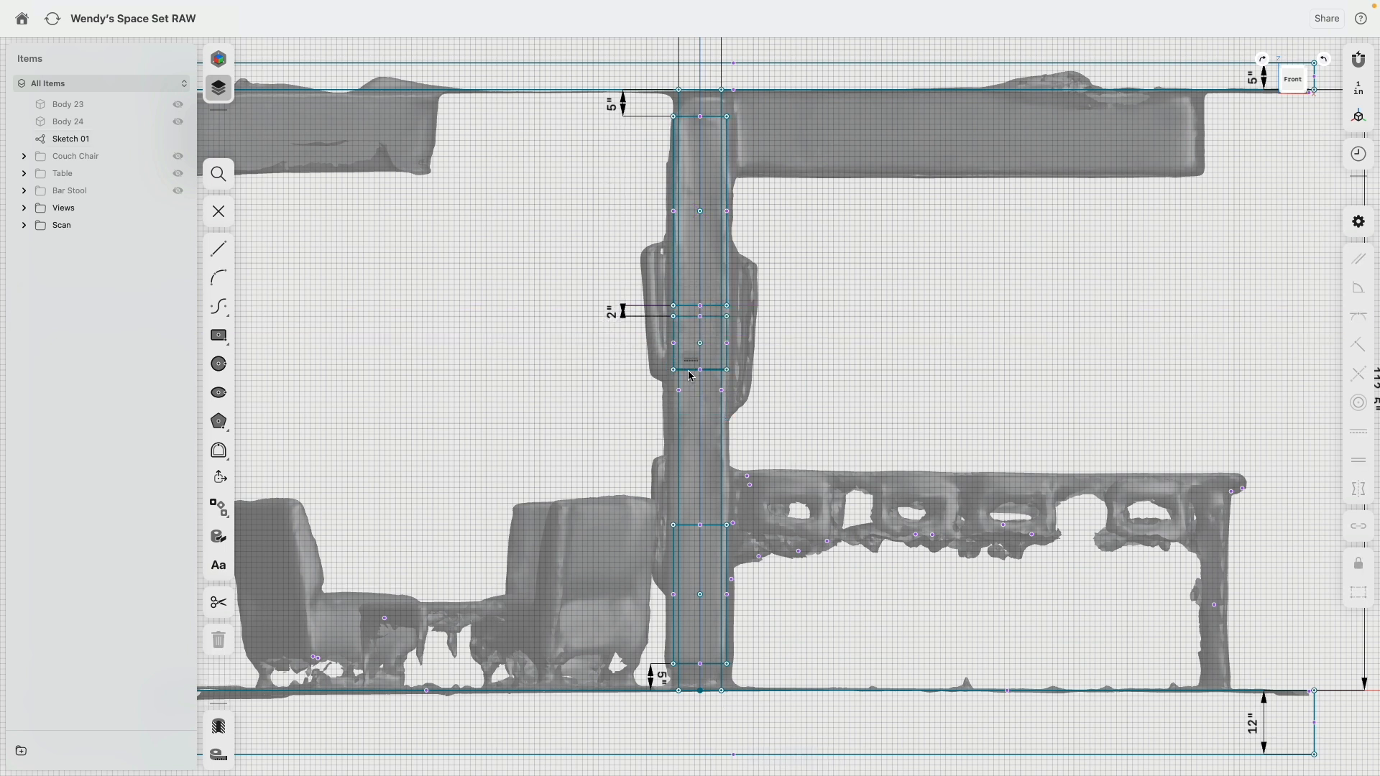
Step: Set the gap between the middle and lowest column rectangles to 2 in and hide the scan
click(692, 370)
click(692, 530)
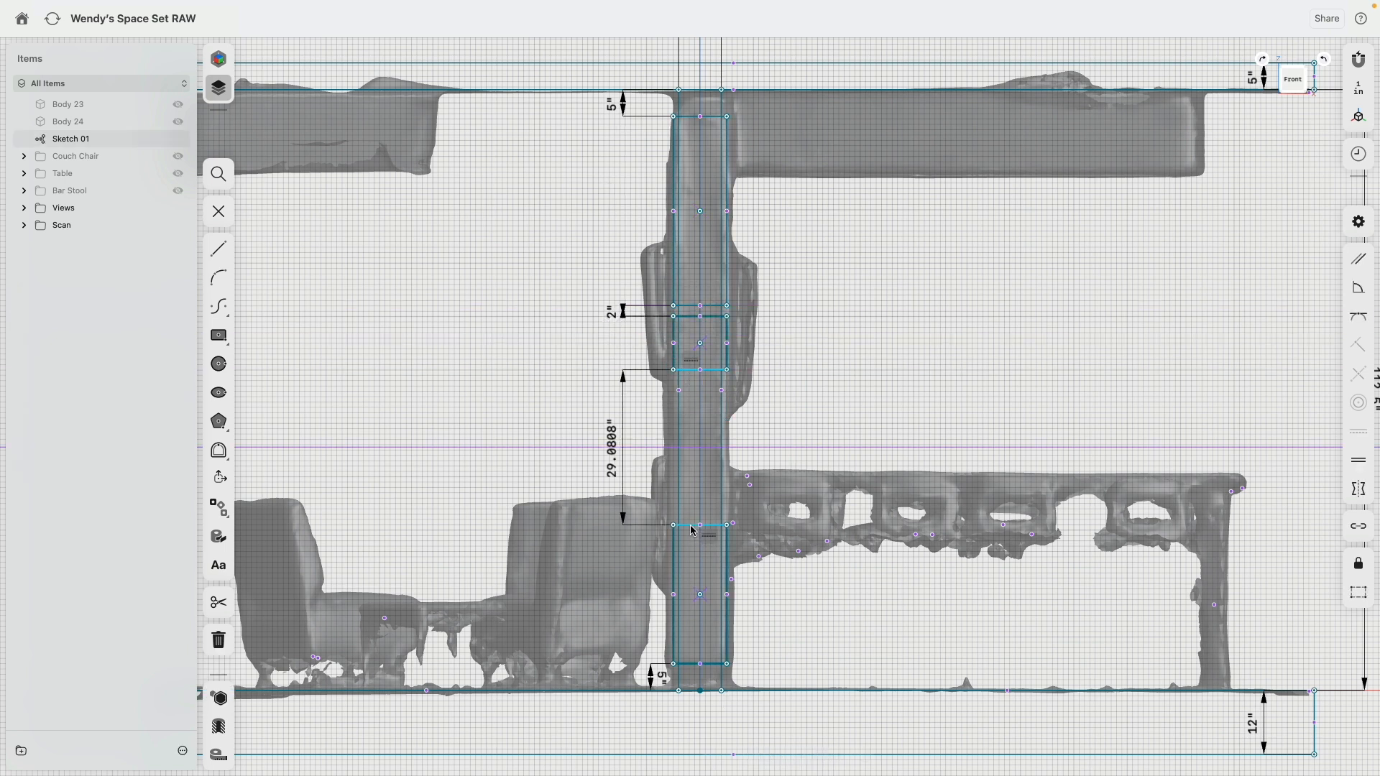
text(2)
key(Return)
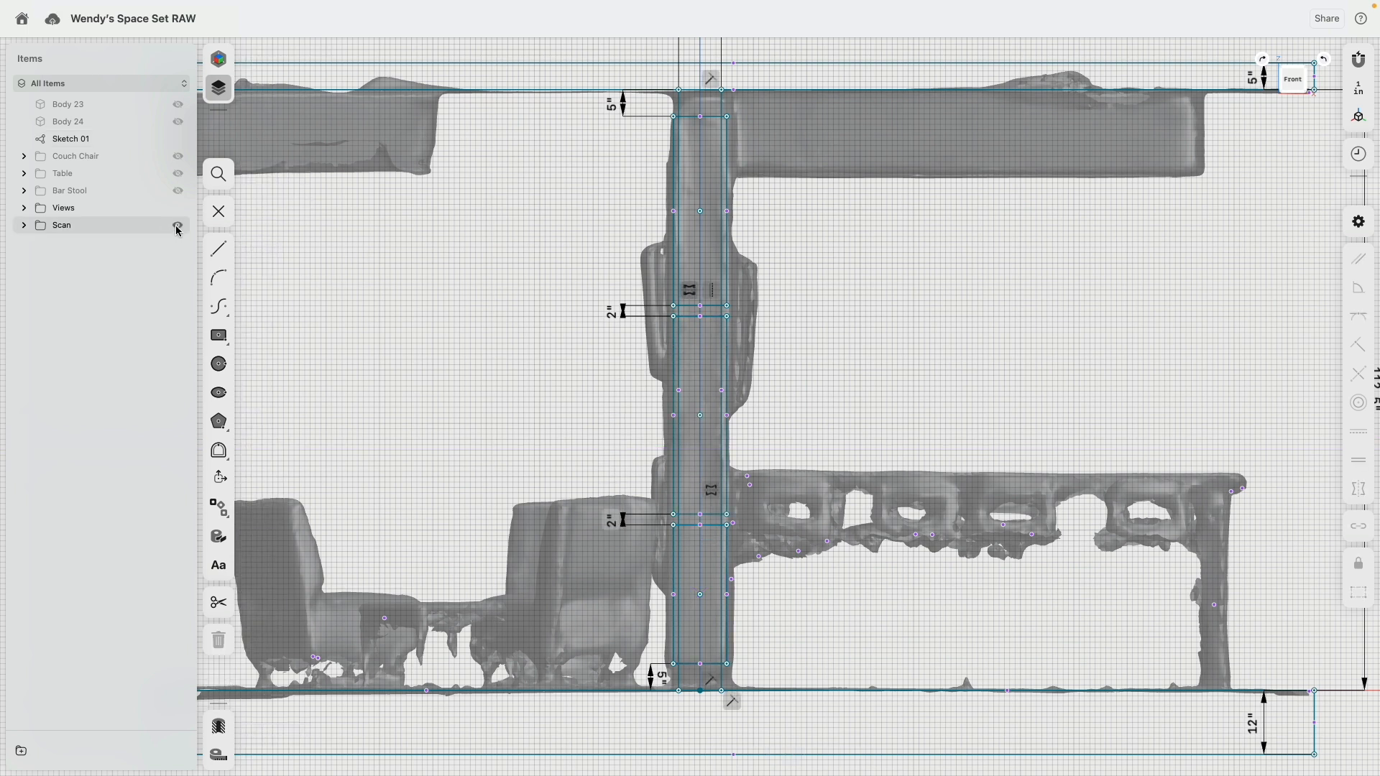
click(178, 226)
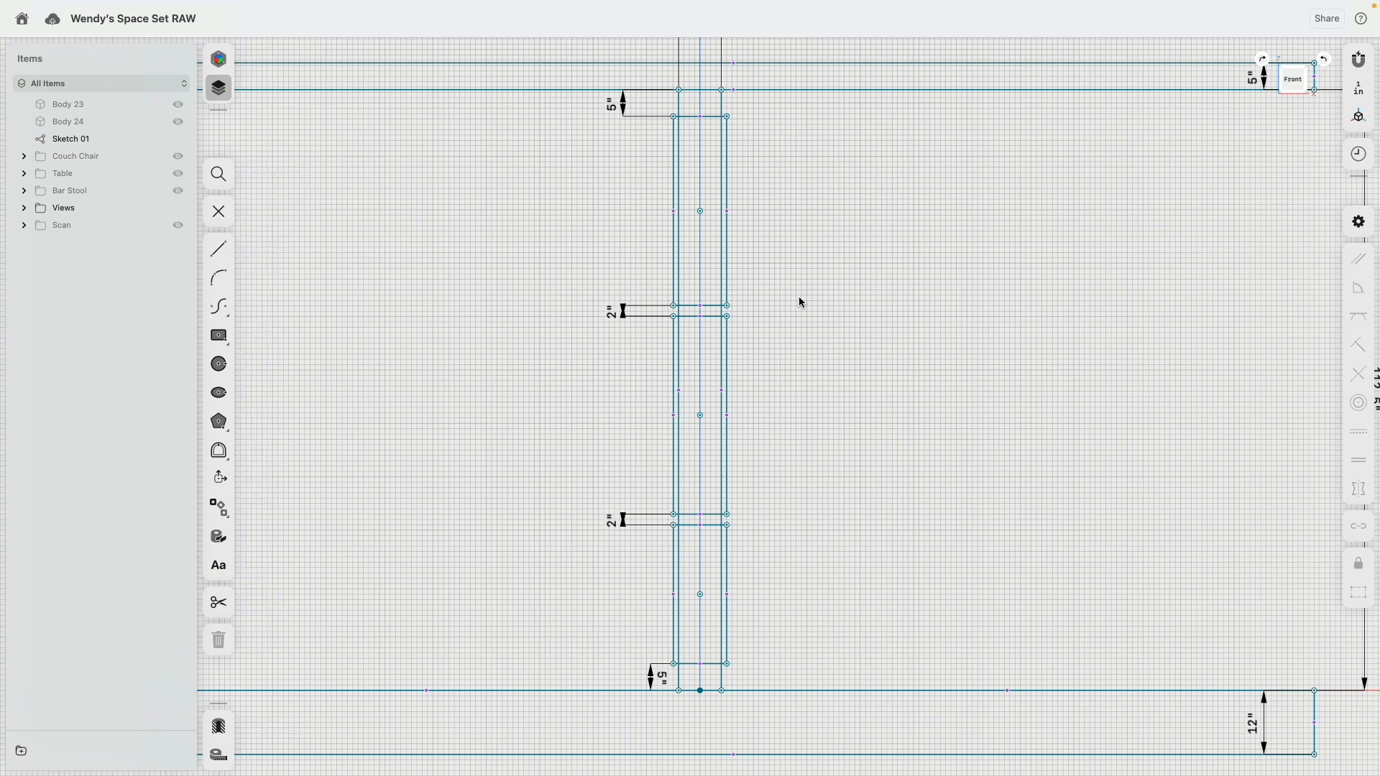
Step: Shorten the upper column rectangle to about 31.5 in tall and set its width to 12 in
mouse_move(727, 306)
mouse_down()
mouse_move(730, 271)
mouse_move(728, 285)
mouse_up()
click(712, 116)
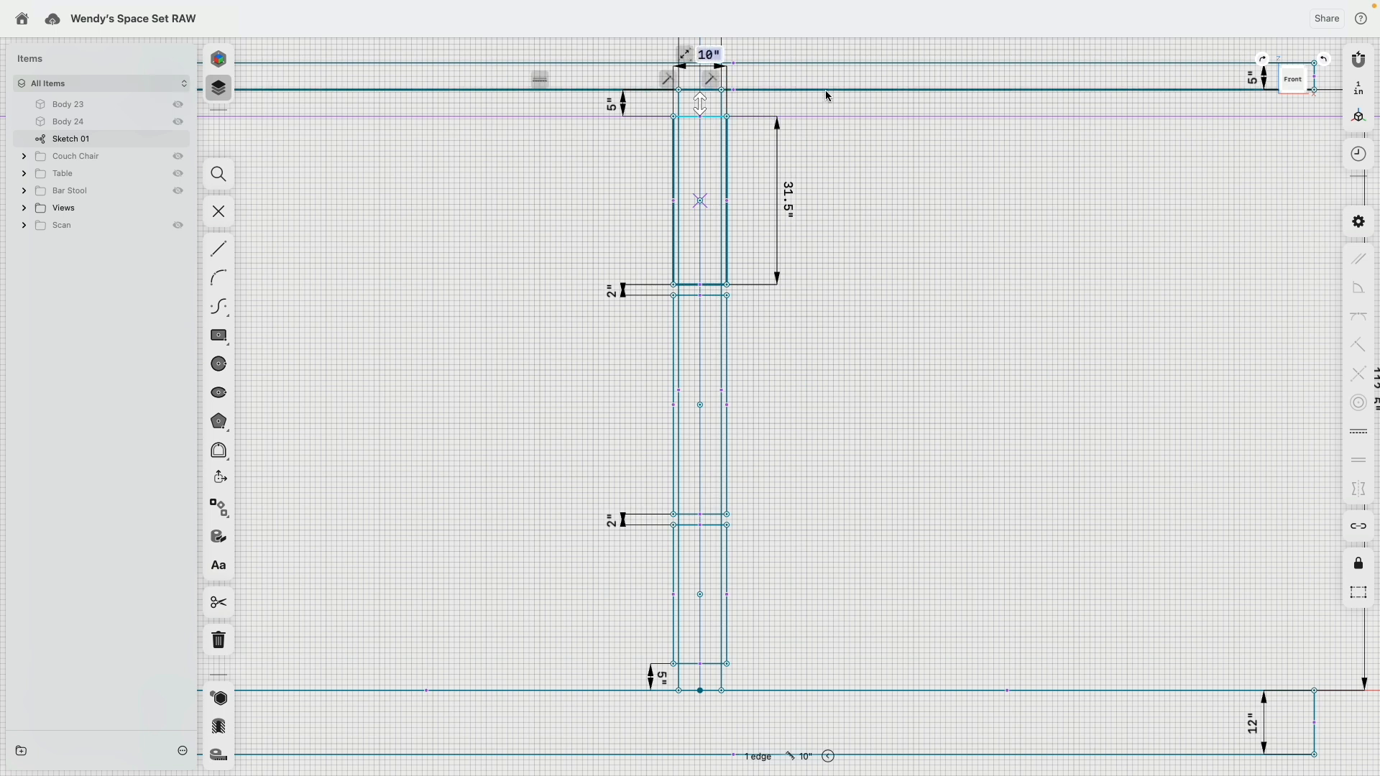
key(Return)
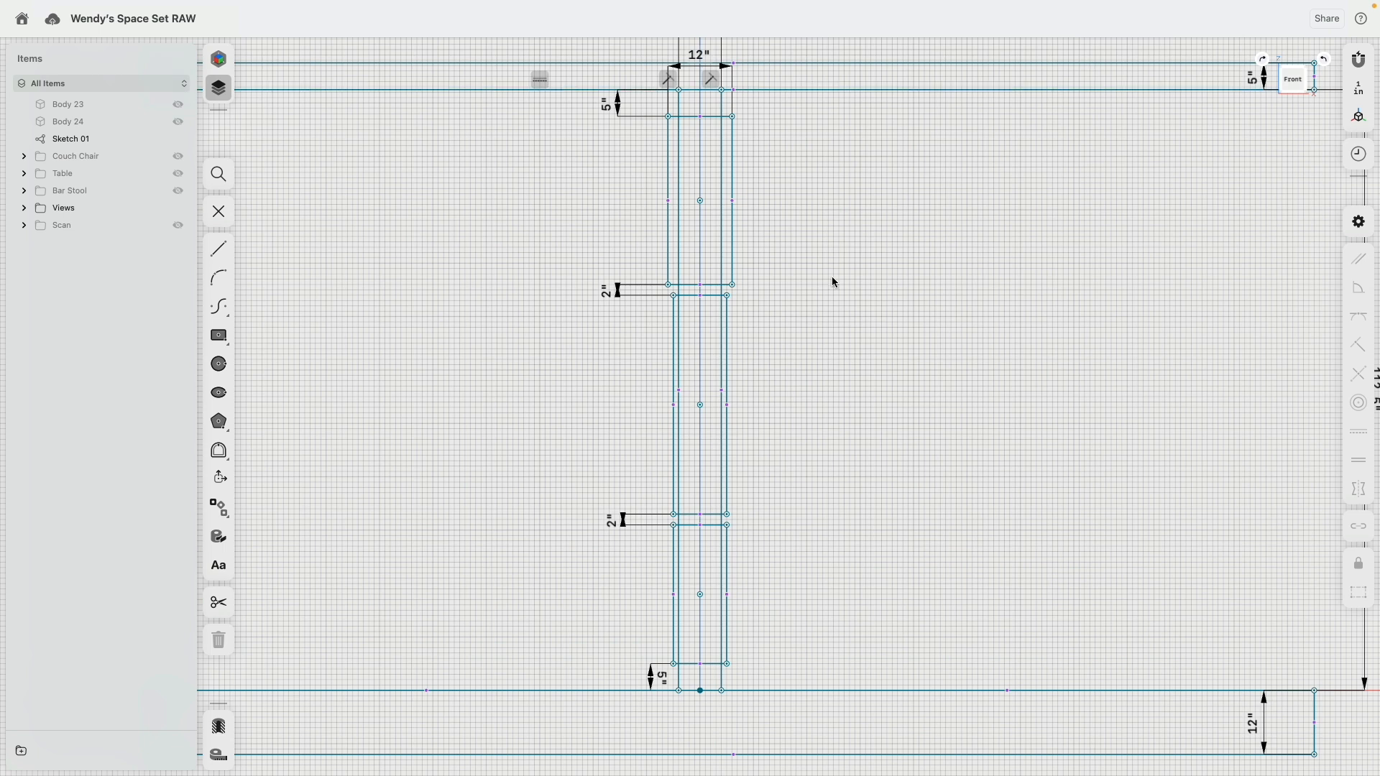
Step: Apply an Equal constraint to the top edges of the upper and middle column rectangles
click(713, 117)
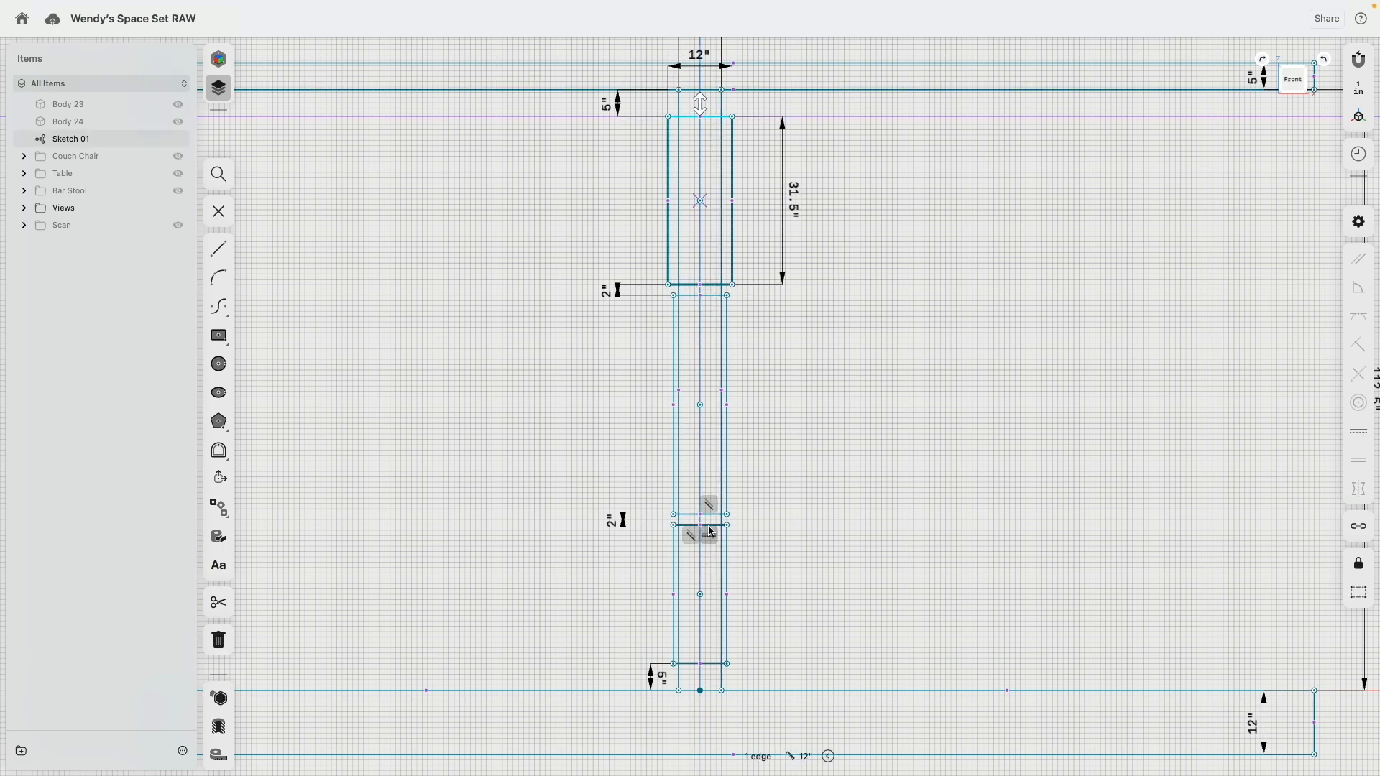
click(709, 534)
scroll(715, 277, up, 5)
click(706, 327)
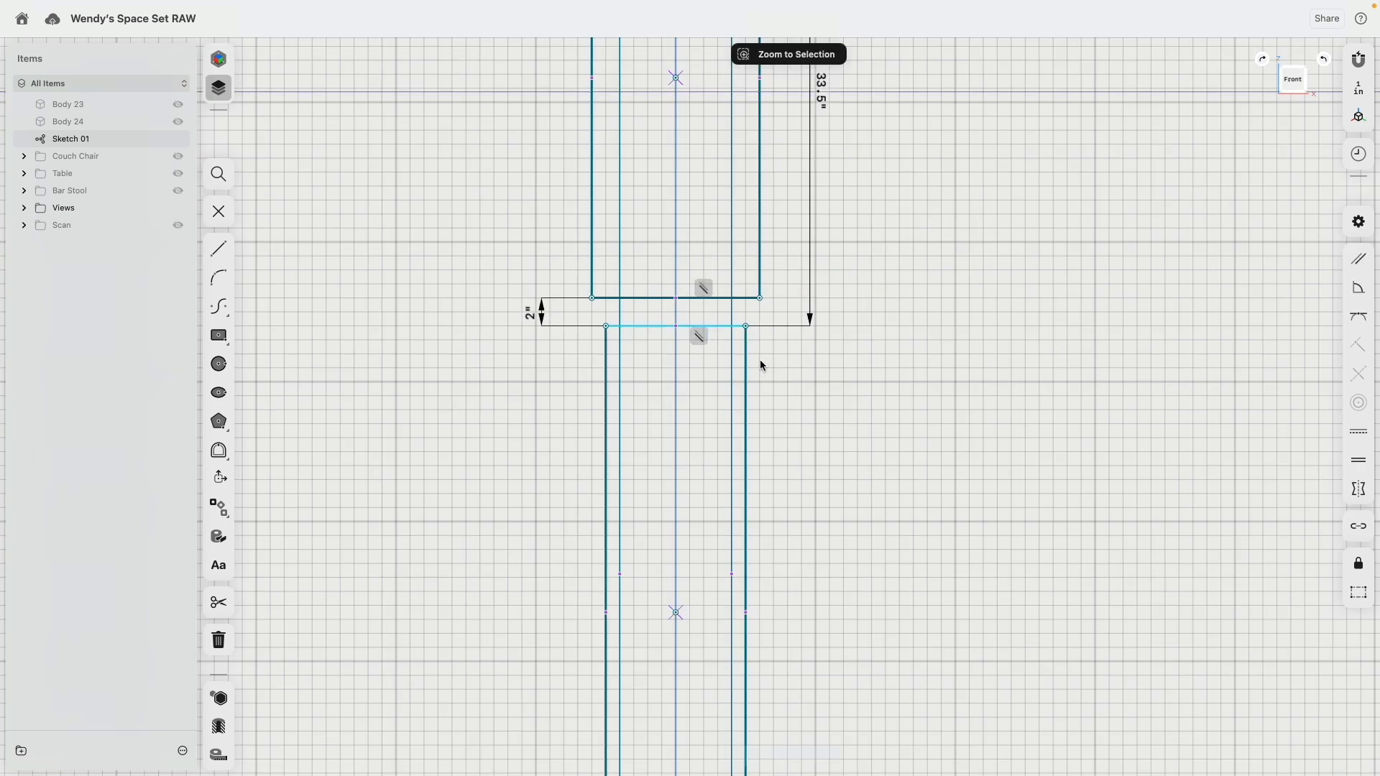
scroll(791, 403, down, 5)
click(1356, 456)
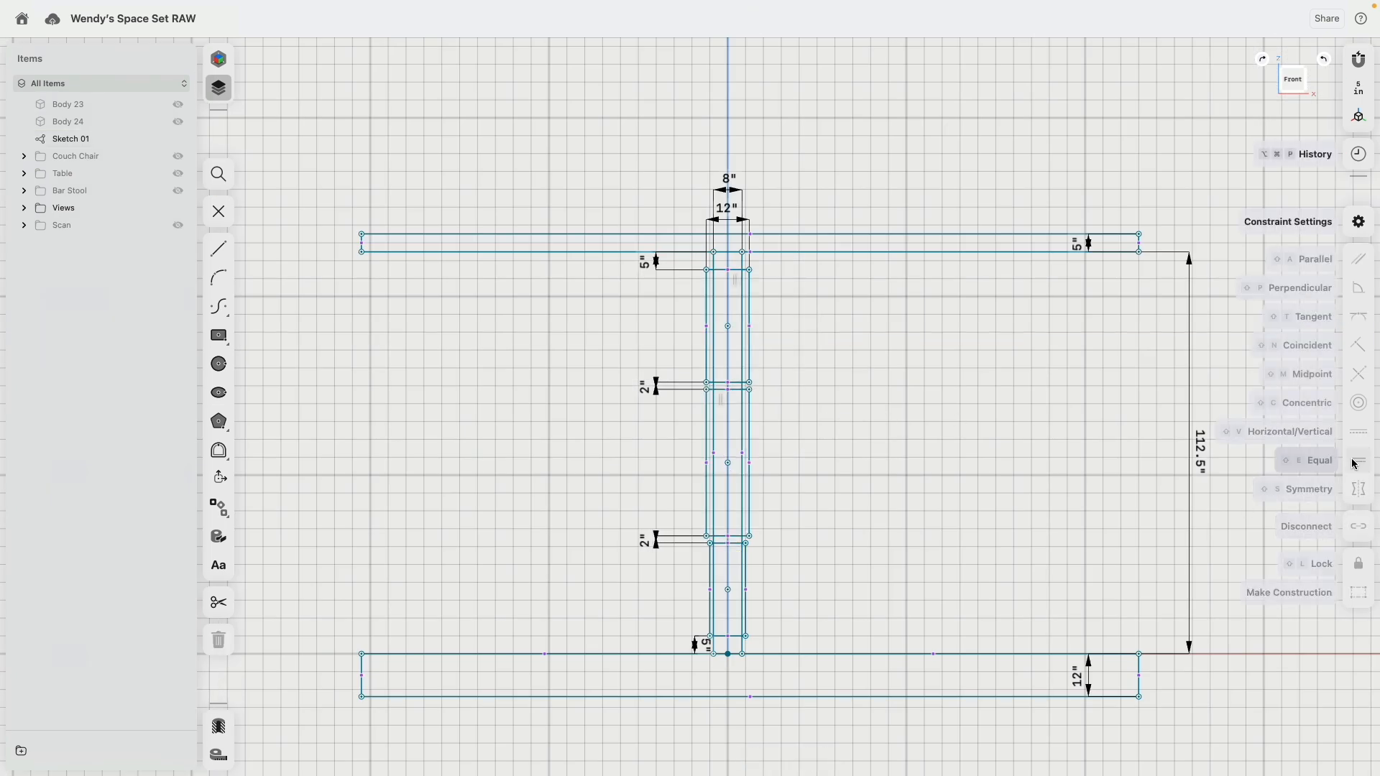
Step: Apply an Equal constraint to the top edges of the lowest and upper column rectangles
scroll(719, 568, up, 3)
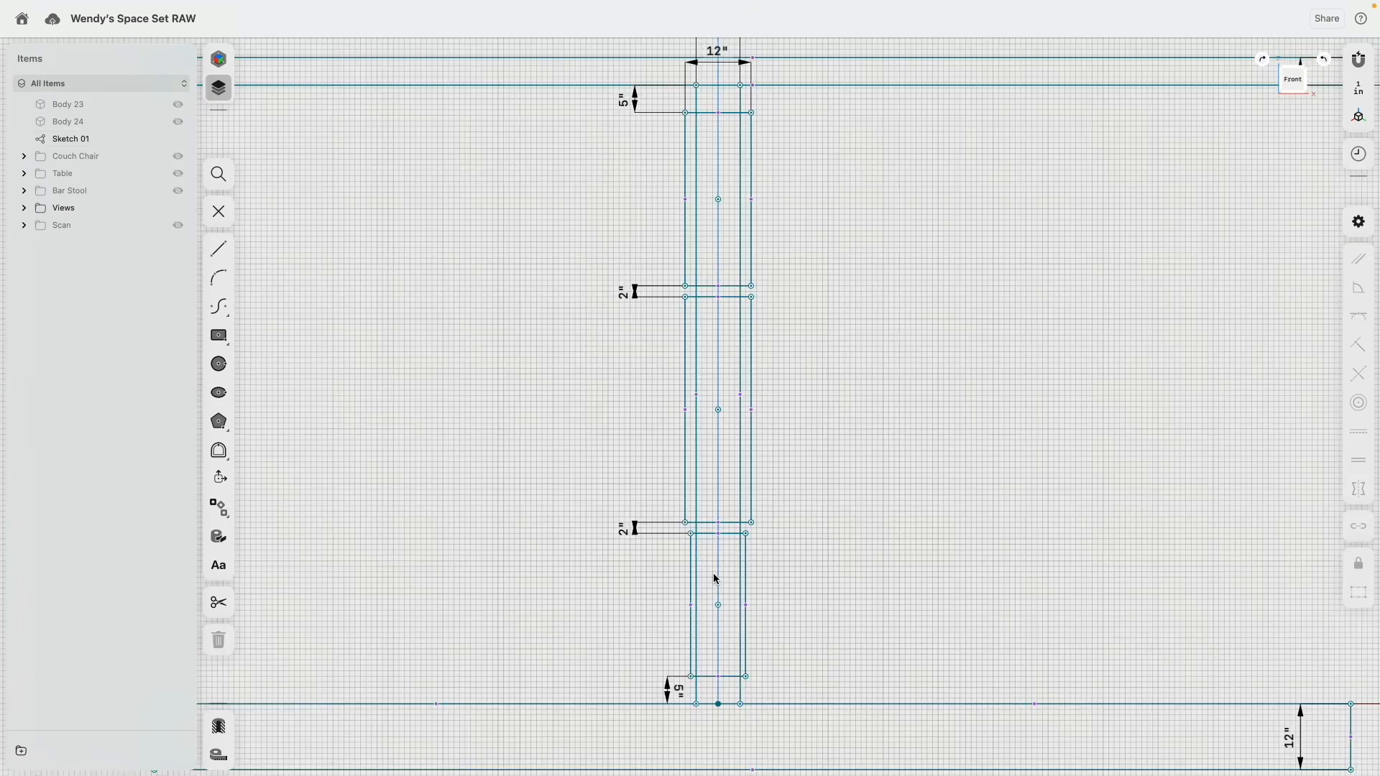
click(733, 535)
middle_drag(818, 398, 822, 651)
click(734, 367)
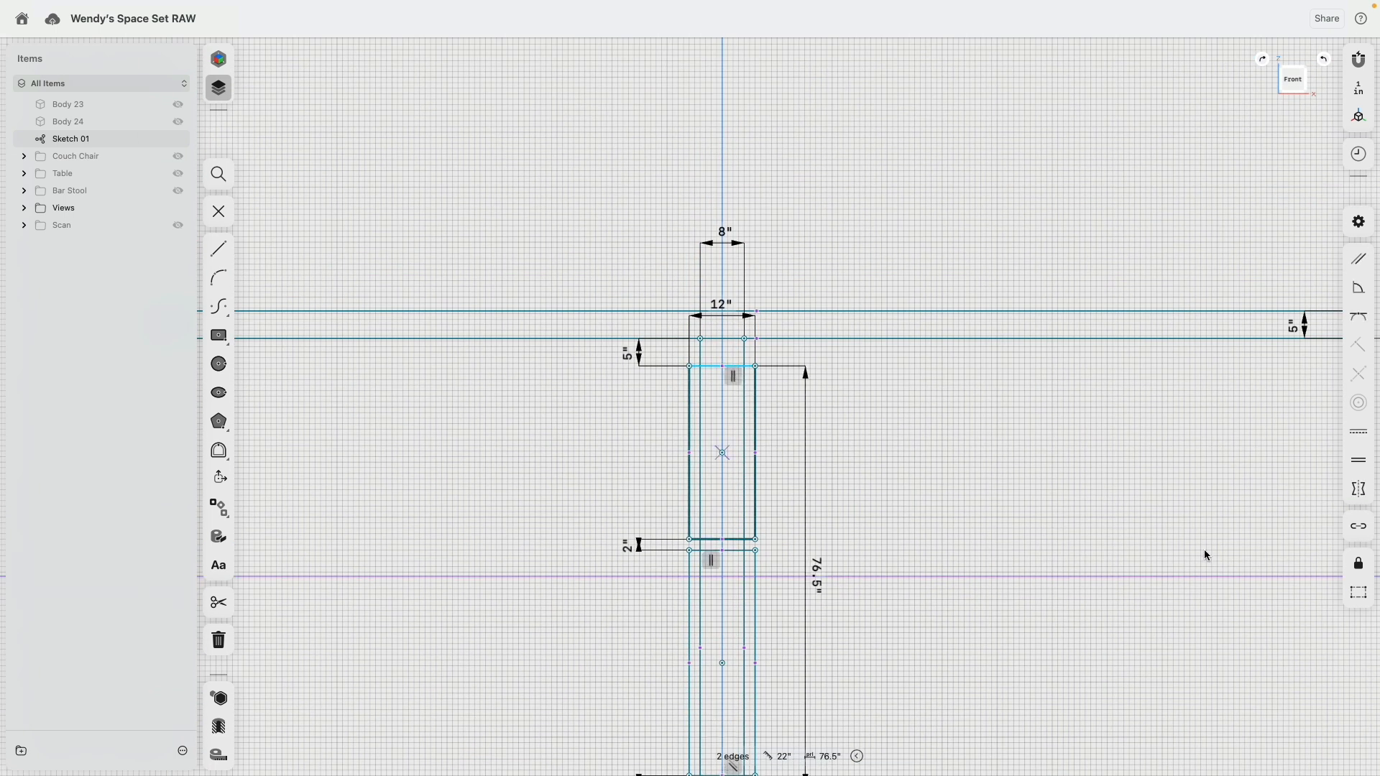
click(1357, 461)
Step: Set the upper column rectangle's width to 11 in
scroll(1015, 494, down, 3)
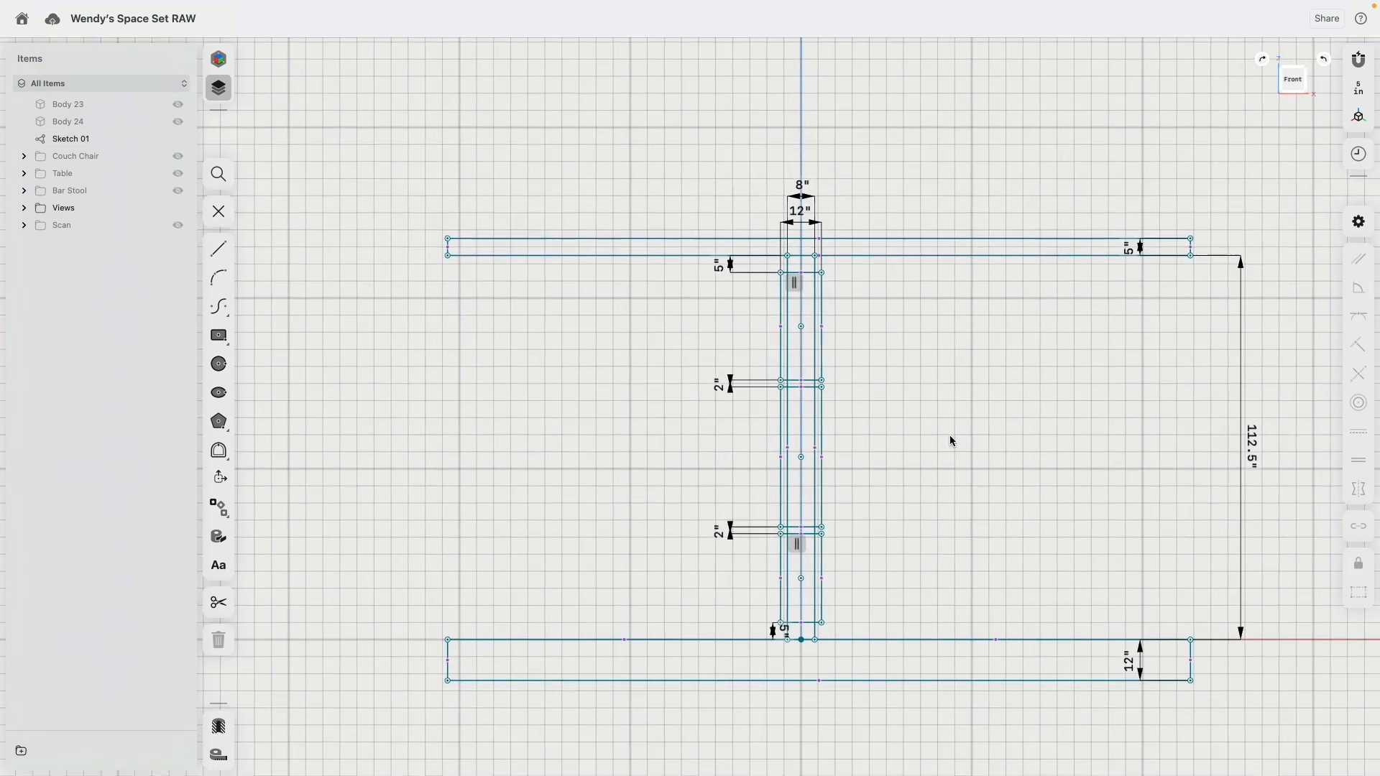
scroll(789, 231, up, 3)
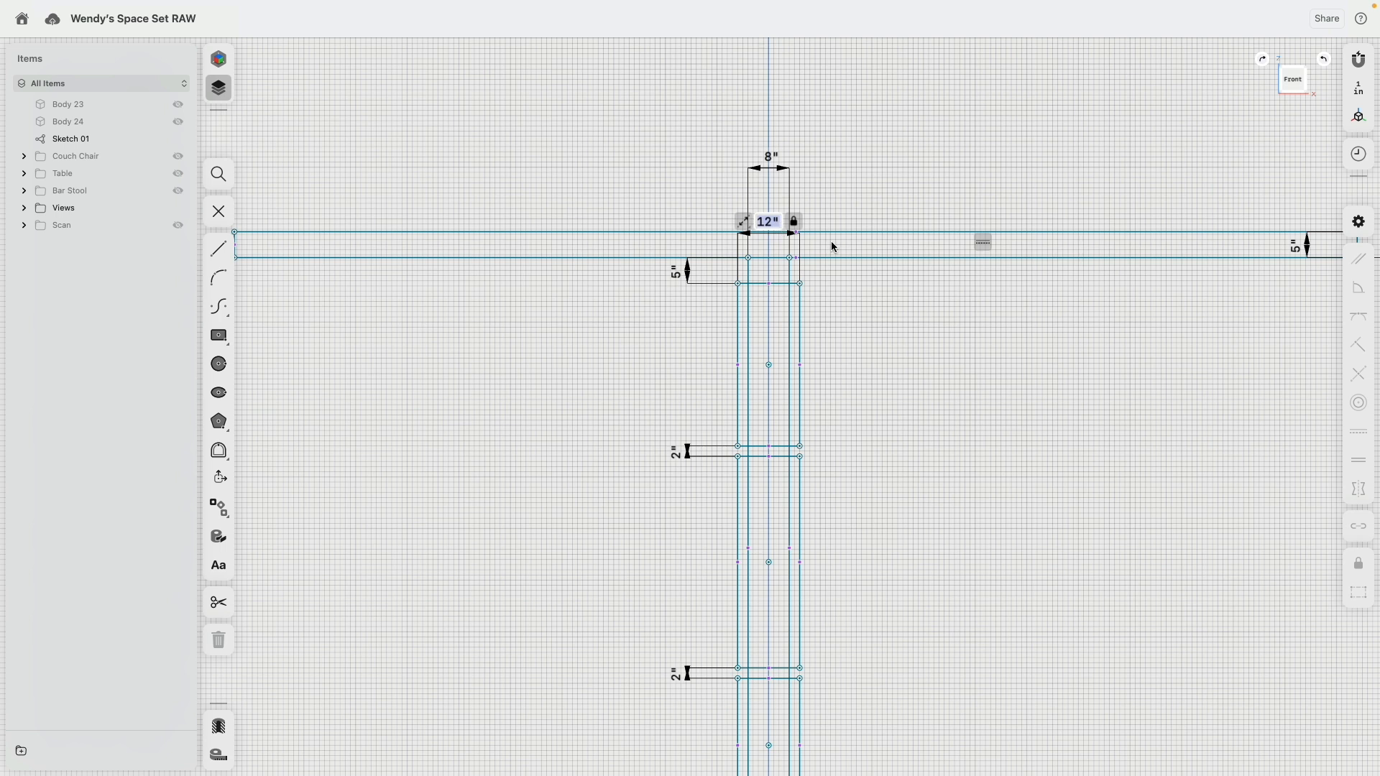
key(Return)
scroll(905, 370, down, 3)
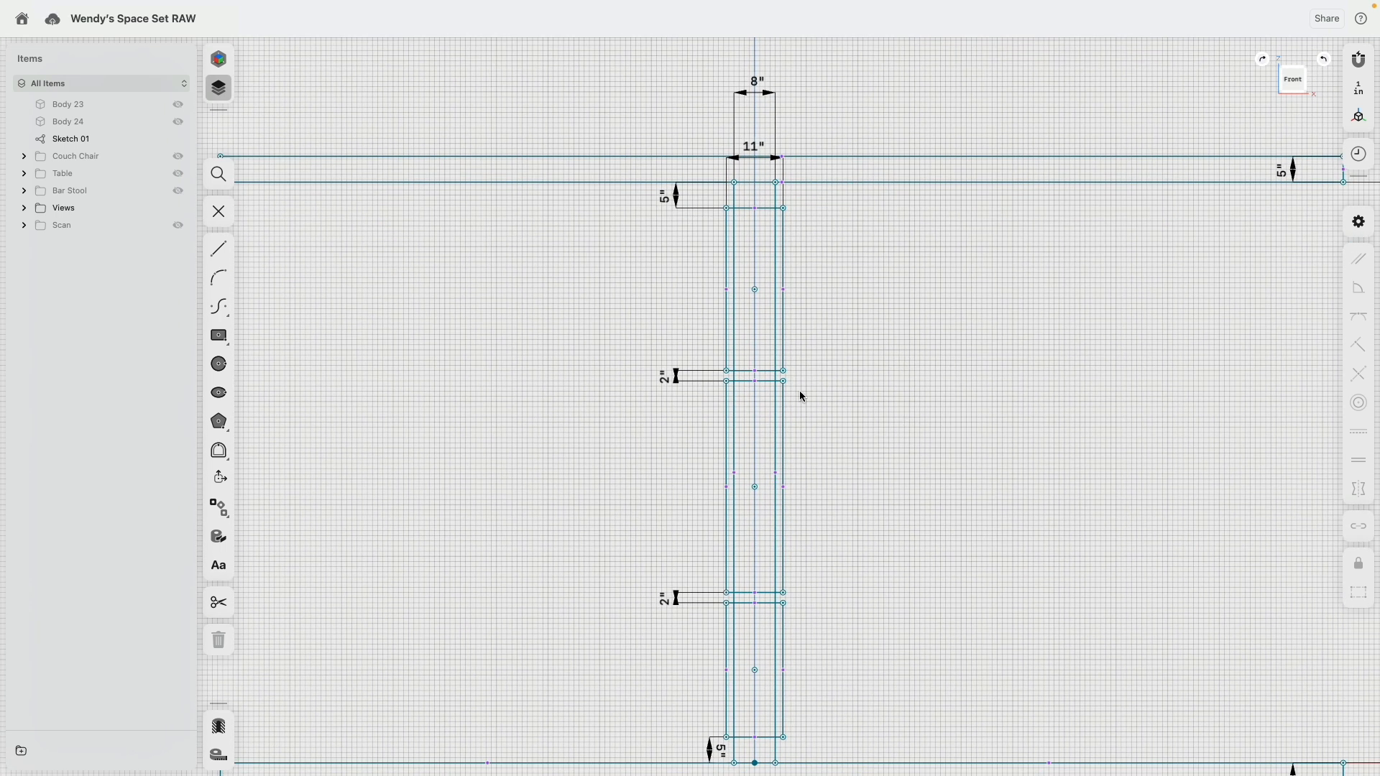
scroll(802, 397, up, 5)
scroll(798, 395, down, 3)
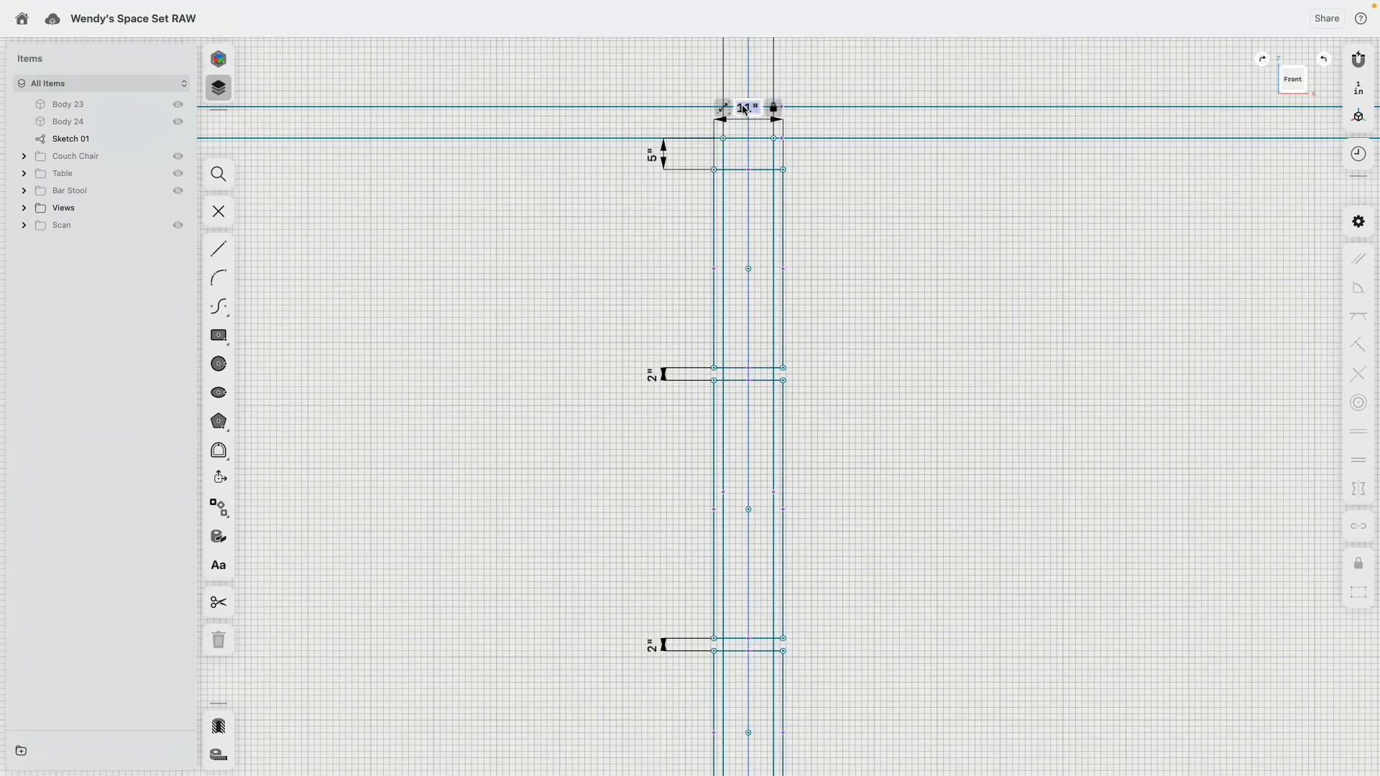
Step: Set the upper column rectangle's width to 12 in
text(12)
key(Return)
scroll(805, 366, up, 6)
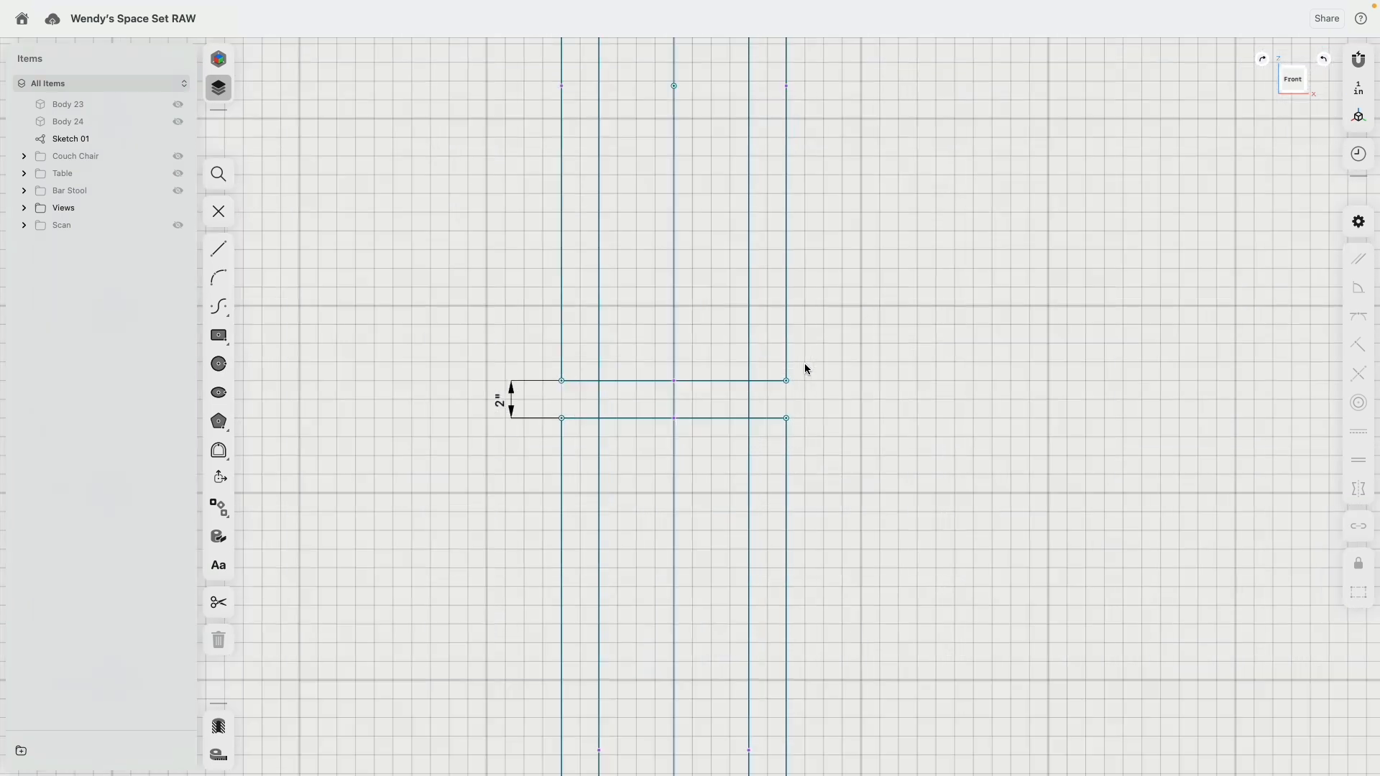
drag(776, 387, 780, 411)
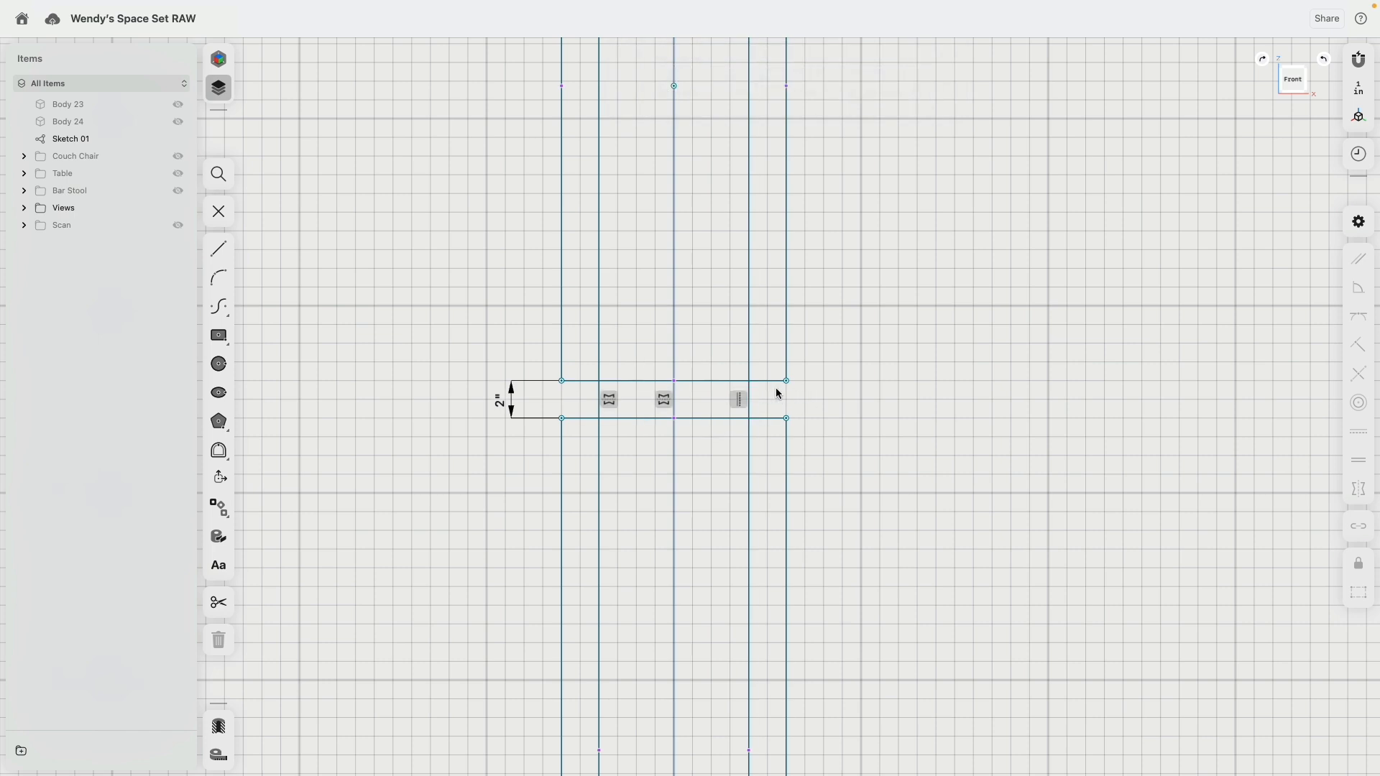
scroll(872, 403, down, 6)
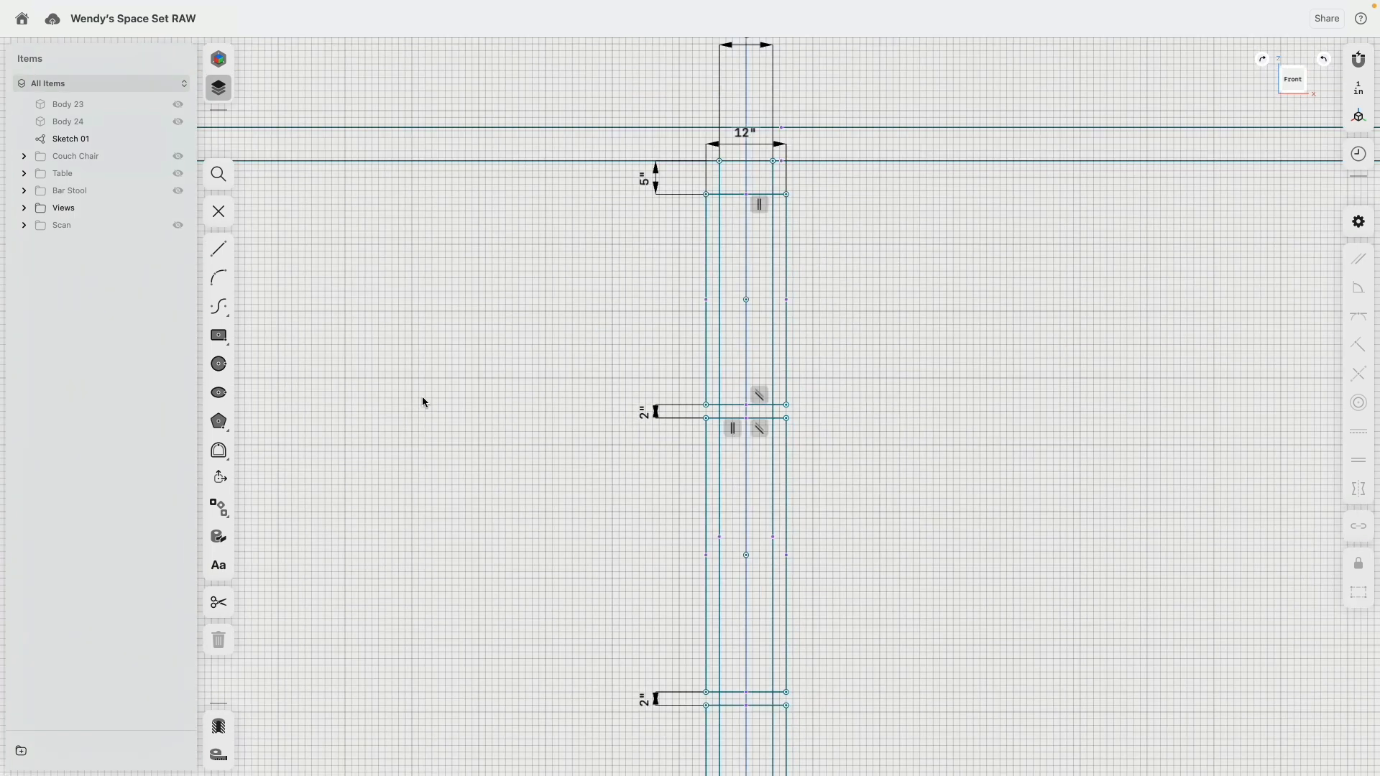
scroll(345, 354, down, 1)
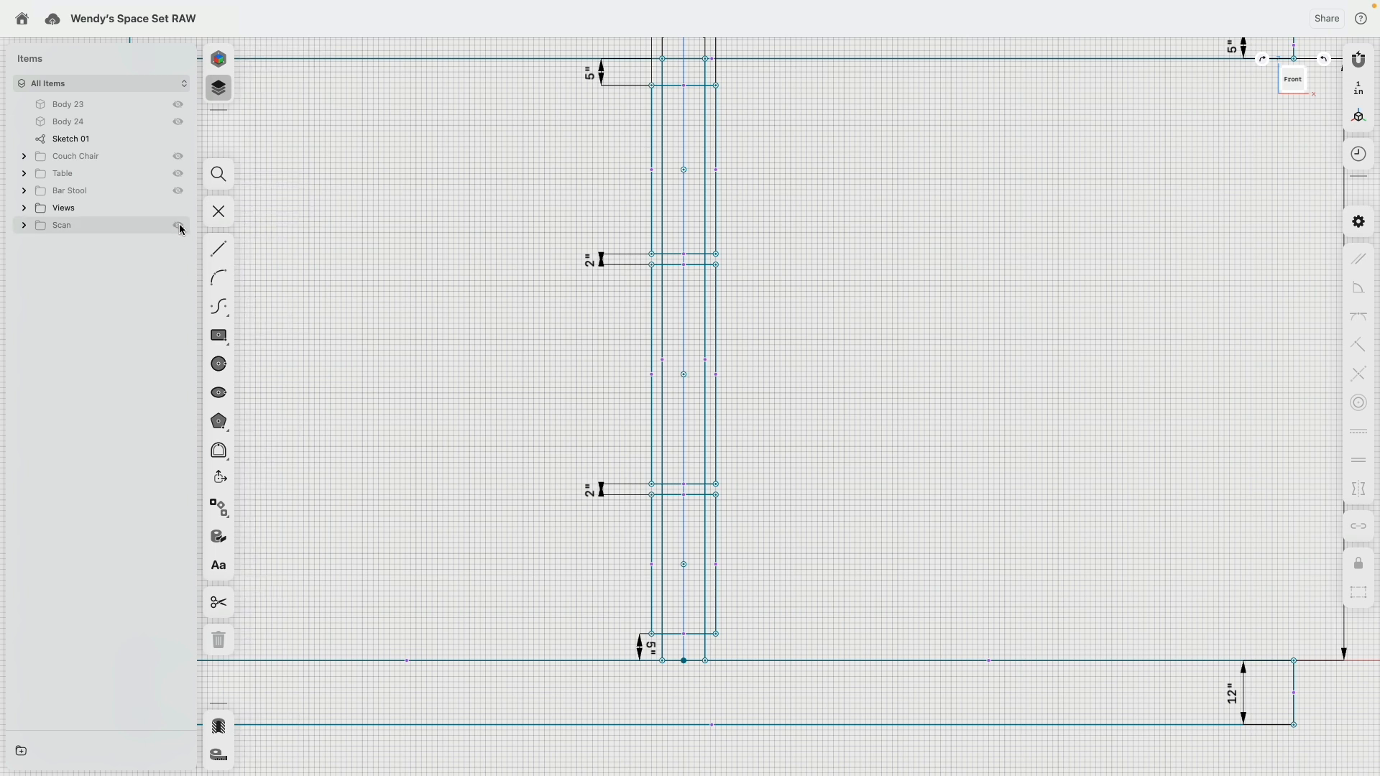
Step: Show the Scan folder and compare the column sketch with the scan
click(178, 225)
mouse_move(814, 354)
middle_down()
mouse_move(717, 266)
mouse_move(716, 618)
middle_up()
mouse_move(708, 285)
middle_down()
mouse_move(731, 509)
mouse_move(724, 679)
middle_up()
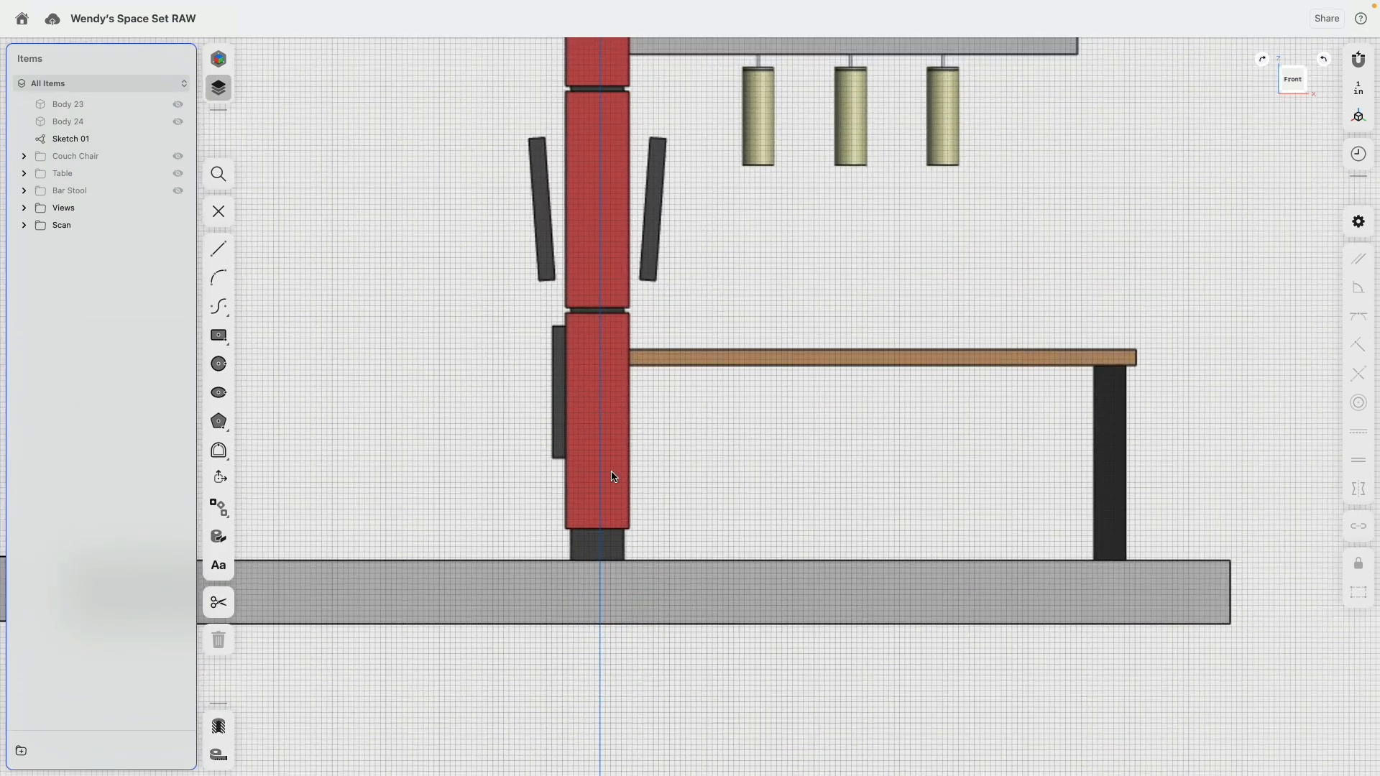
middle_drag(747, 502, 758, 108)
middle_drag(728, 647, 730, 86)
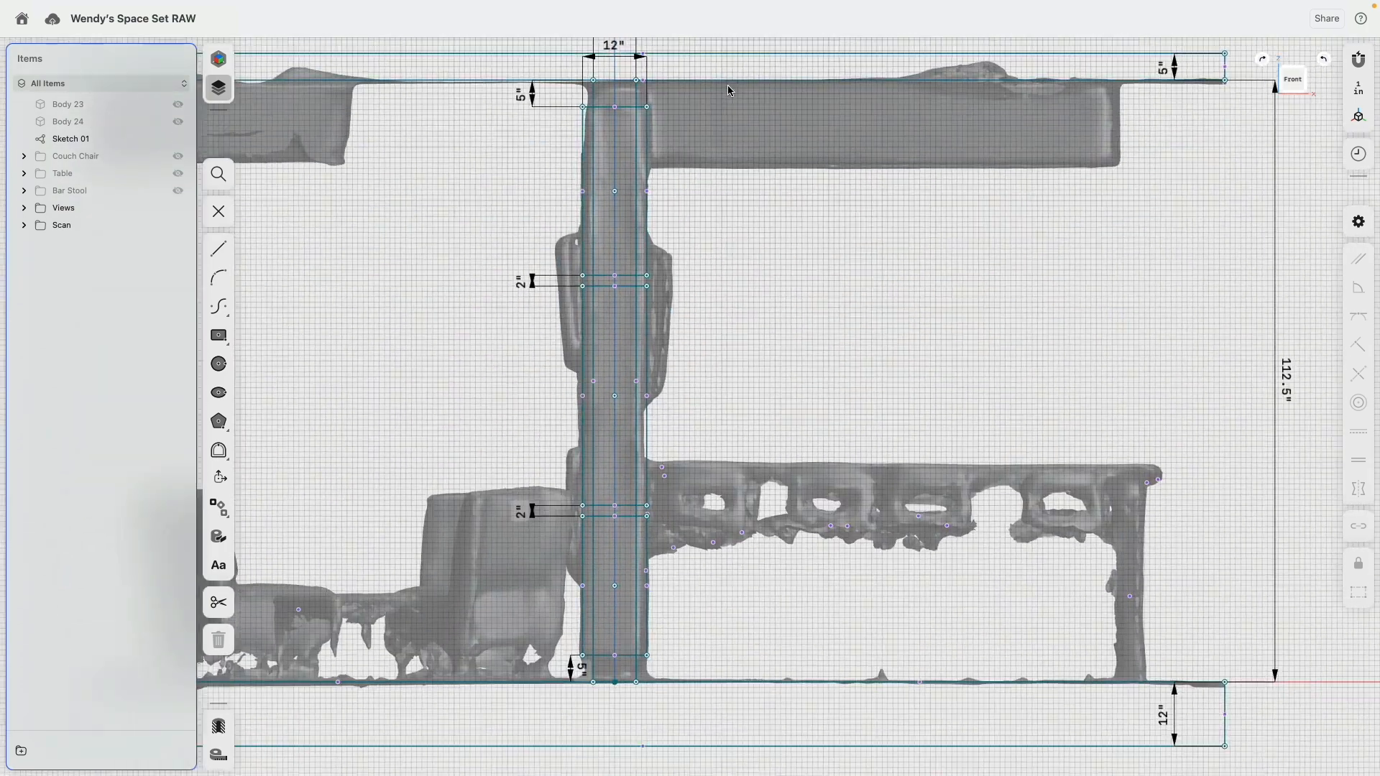
mouse_move(727, 401)
middle_down()
mouse_move(700, 269)
mouse_move(704, 414)
middle_up()
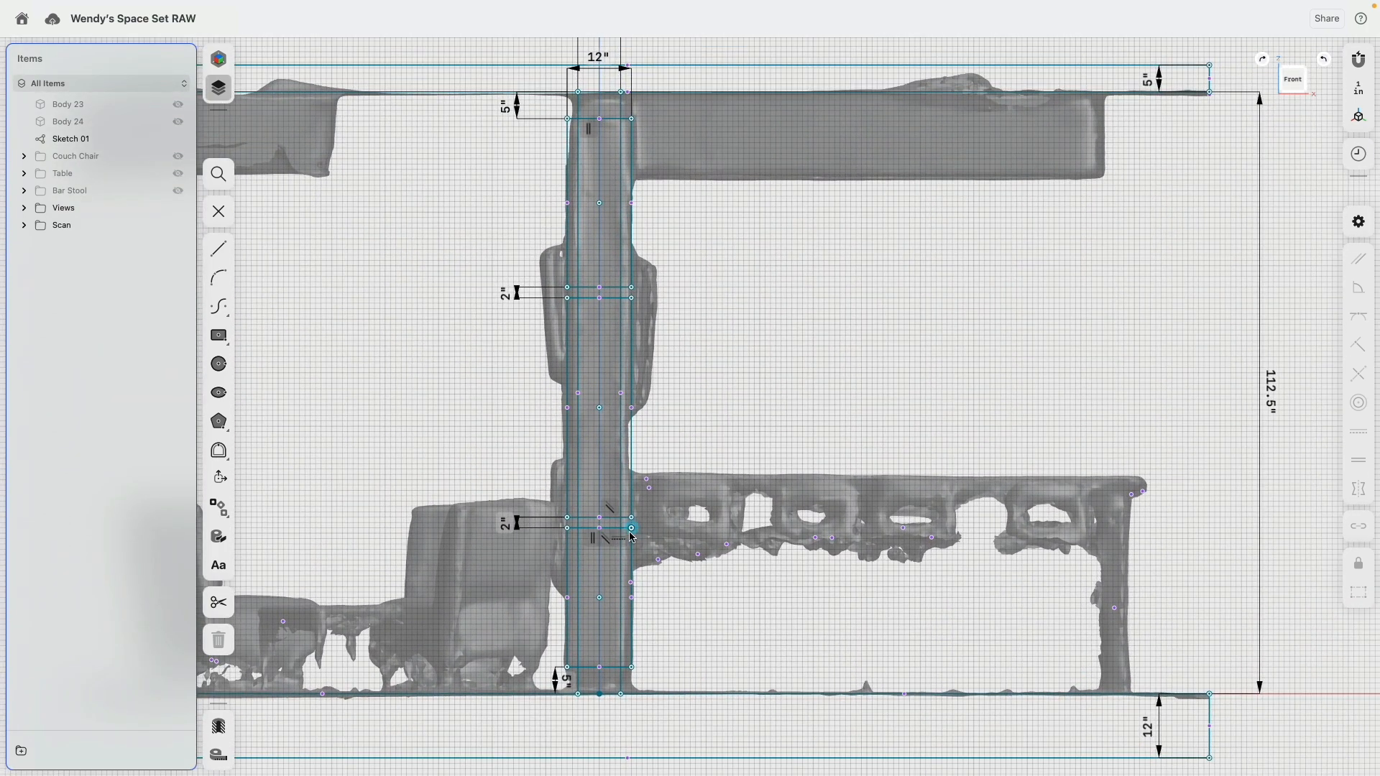
Step: Raise the lower joint of the column and set the lowest column rectangle's height to 42 in
click(633, 537)
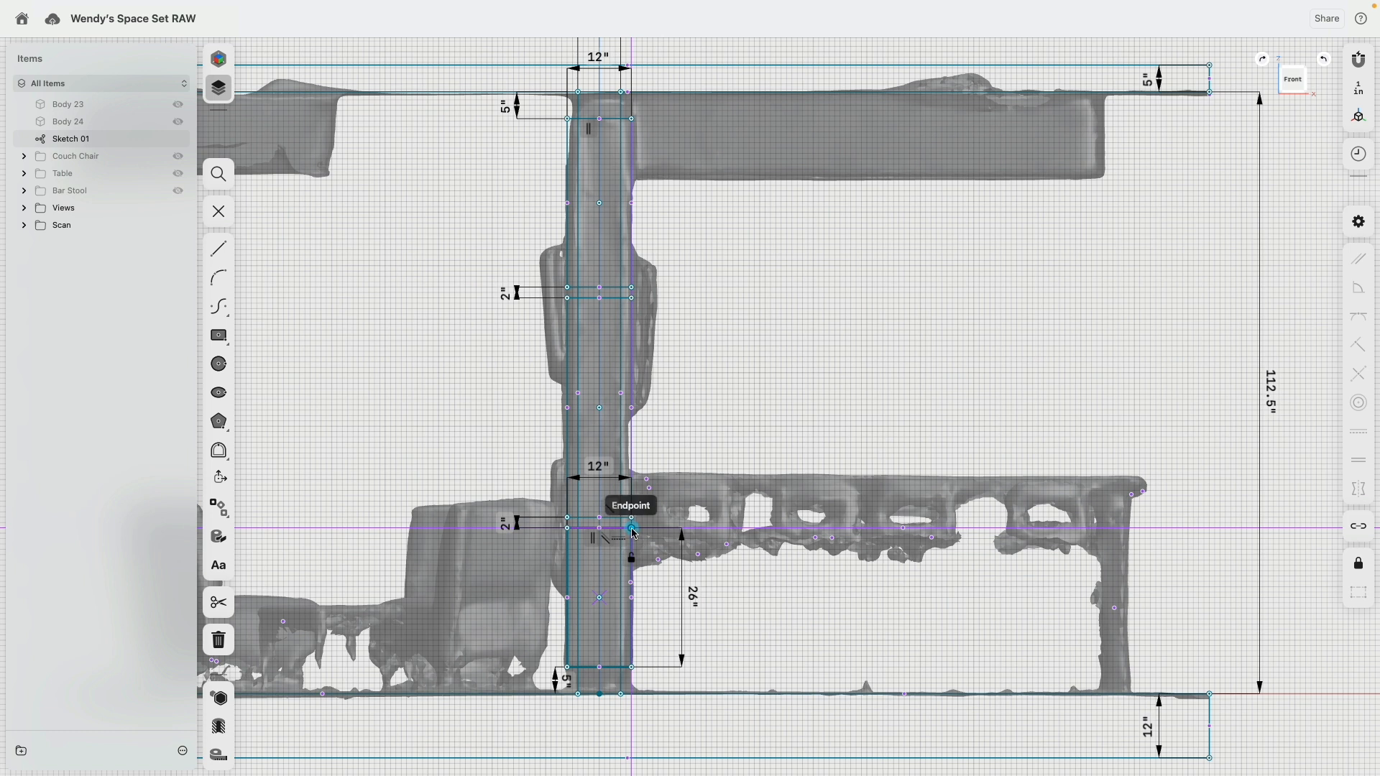
drag(633, 530, 636, 435)
click(569, 518)
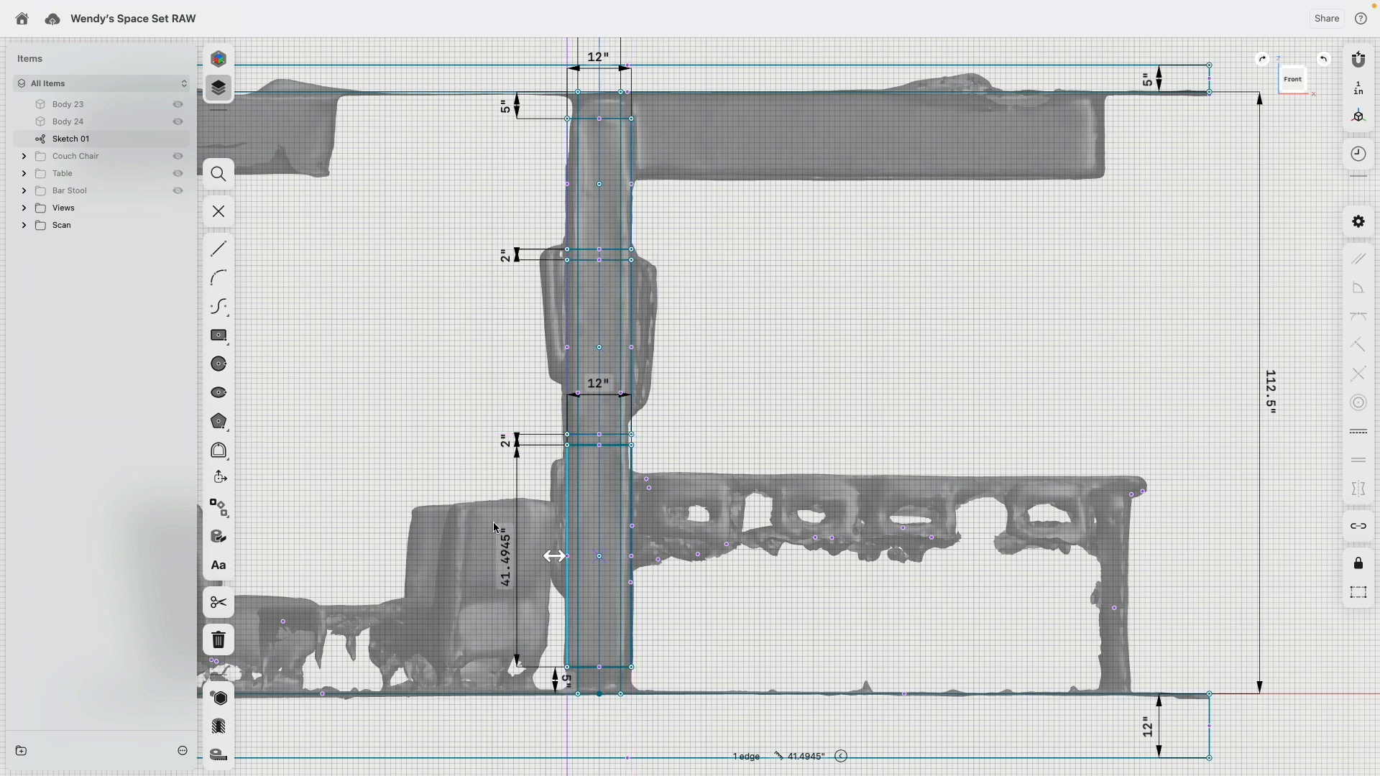
click(501, 584)
text(21)
key(Return)
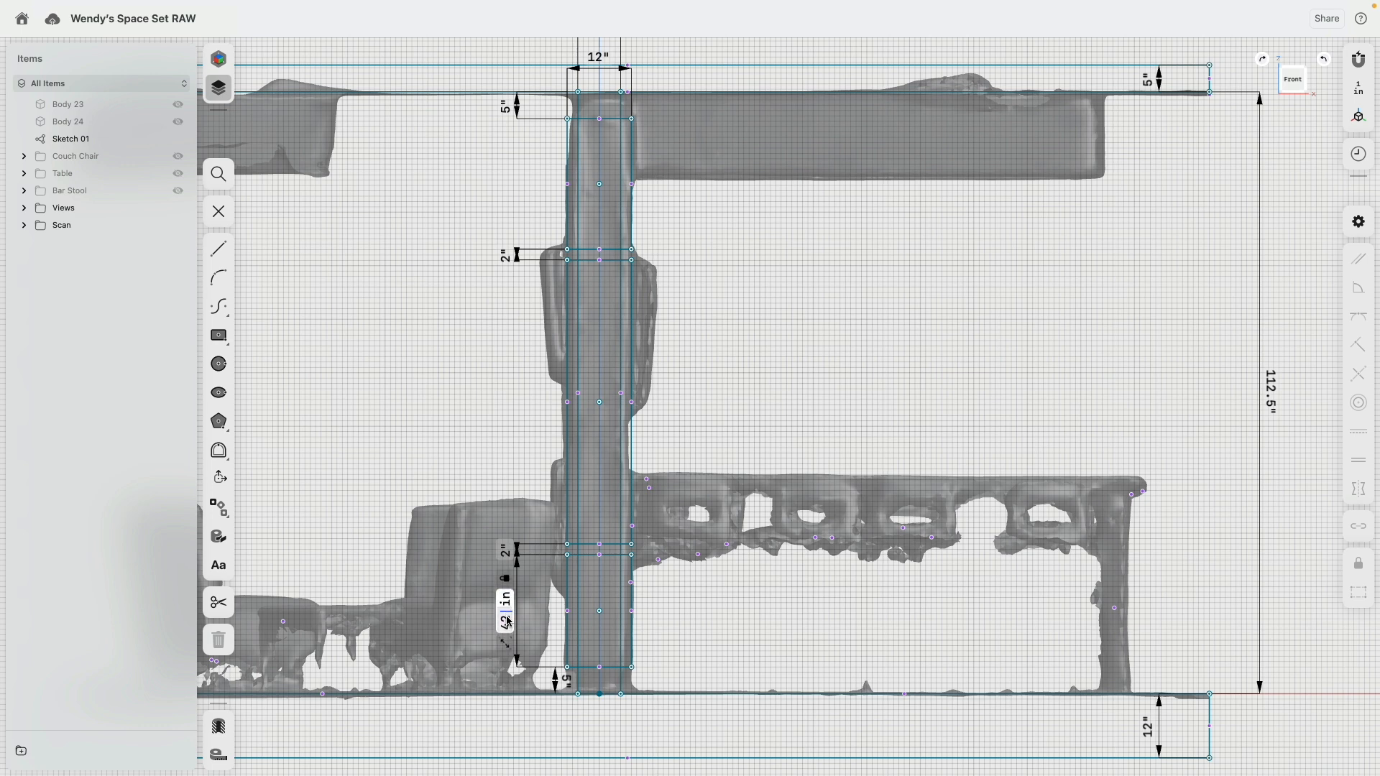
key(Return)
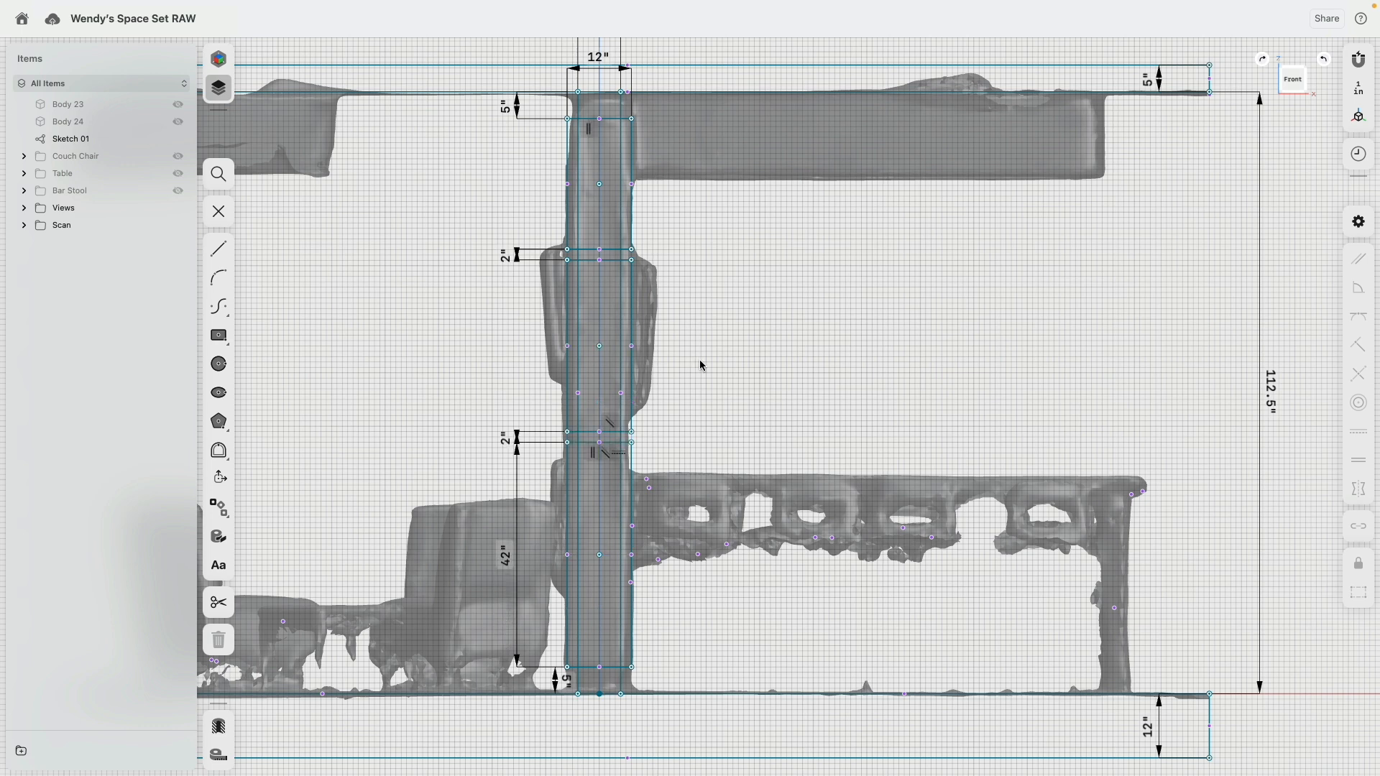
Step: Set the top column rectangle's height to 14 in
scroll(702, 365, up, 3)
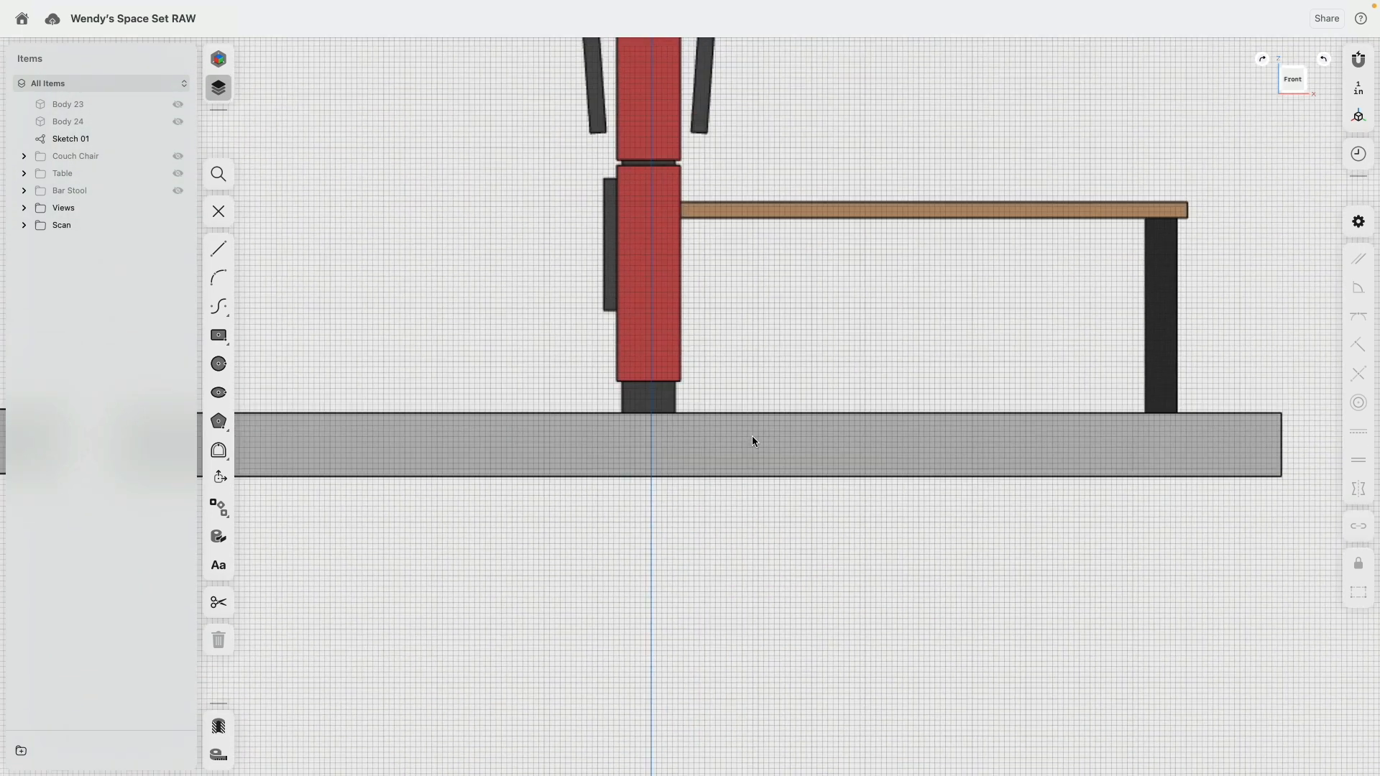
scroll(752, 436, up, 5)
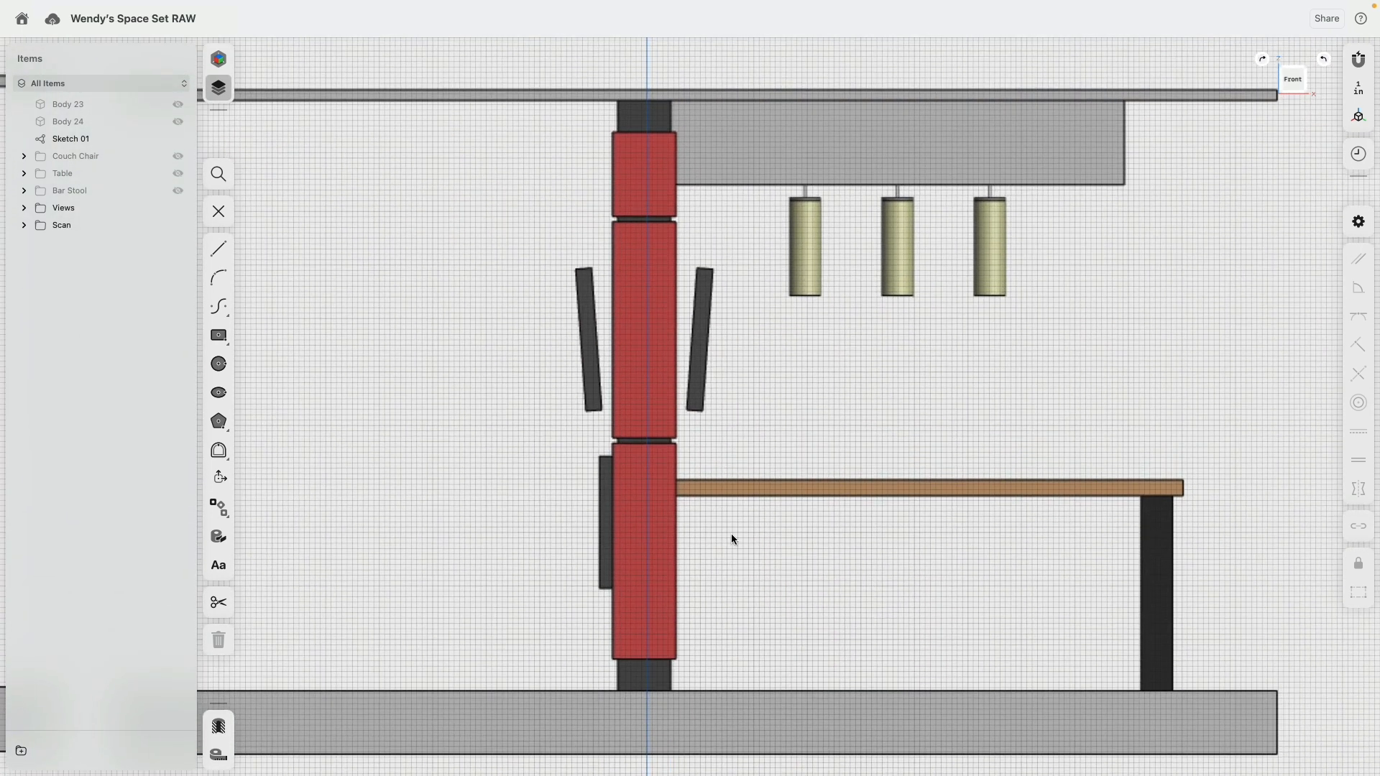
scroll(739, 248, down, 5)
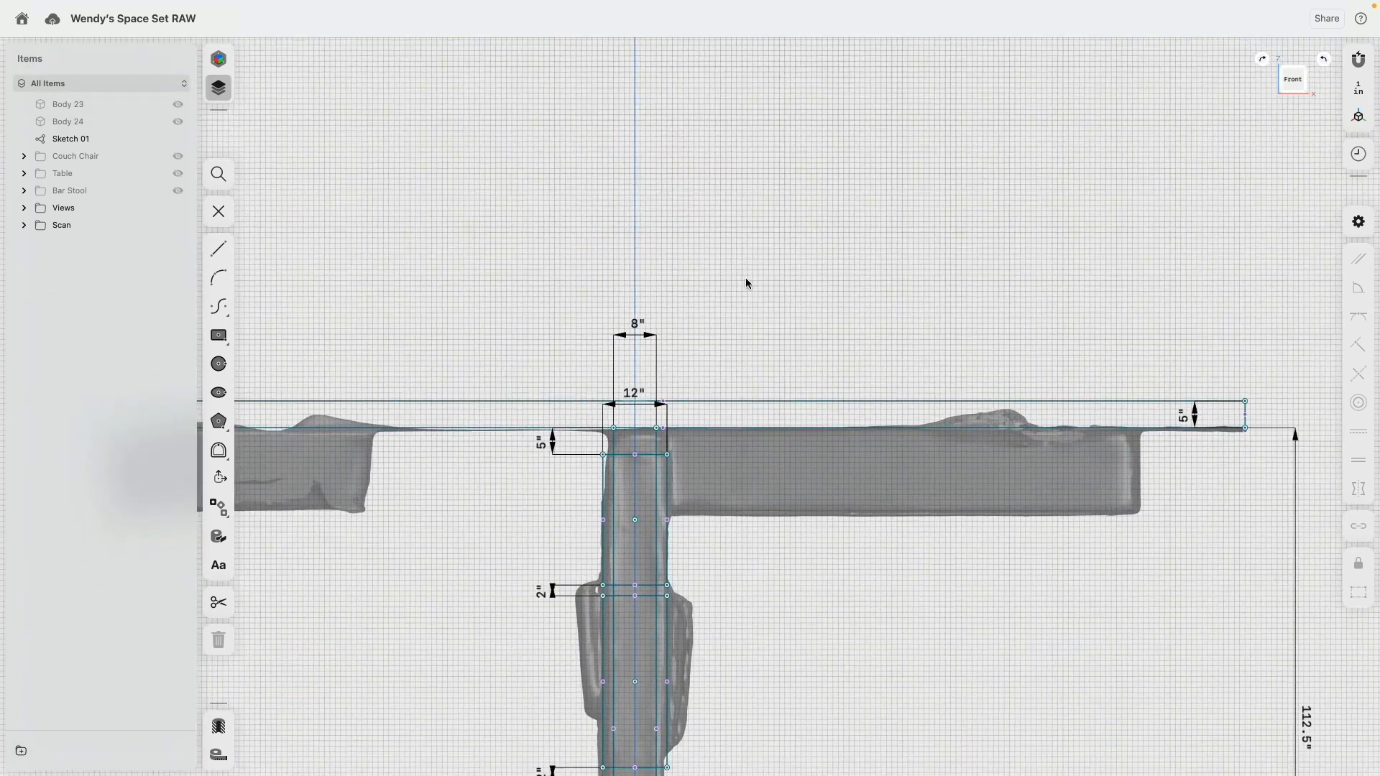
scroll(745, 278, down, 3)
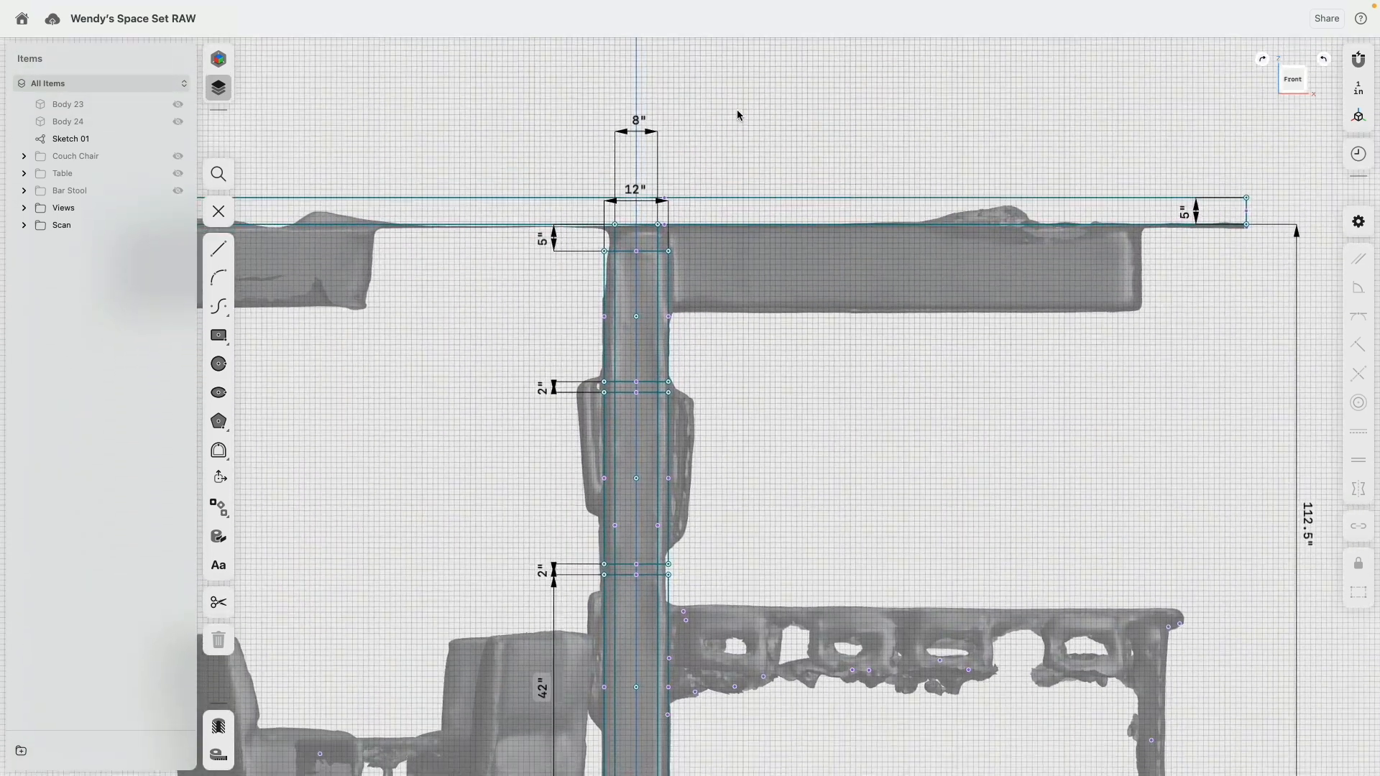
click(604, 337)
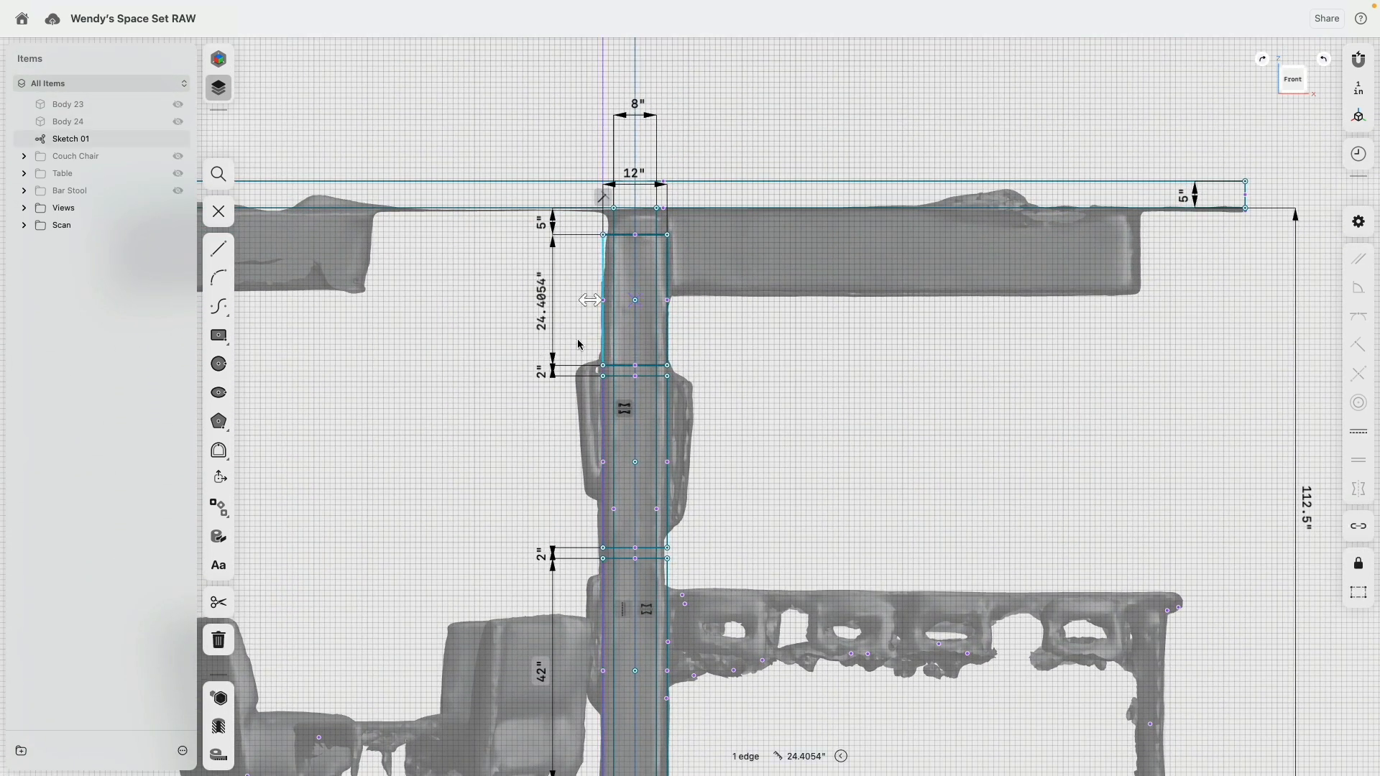
text(14)
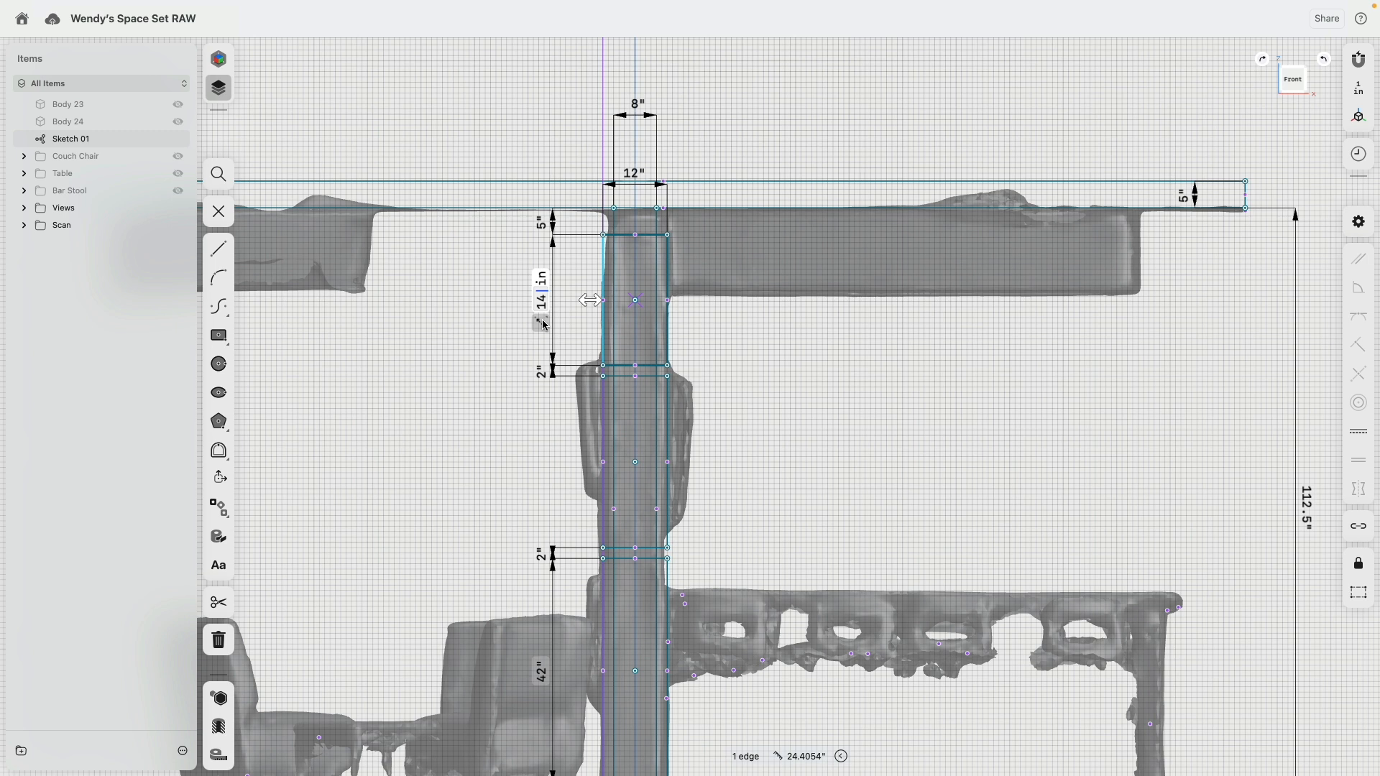
key(Return)
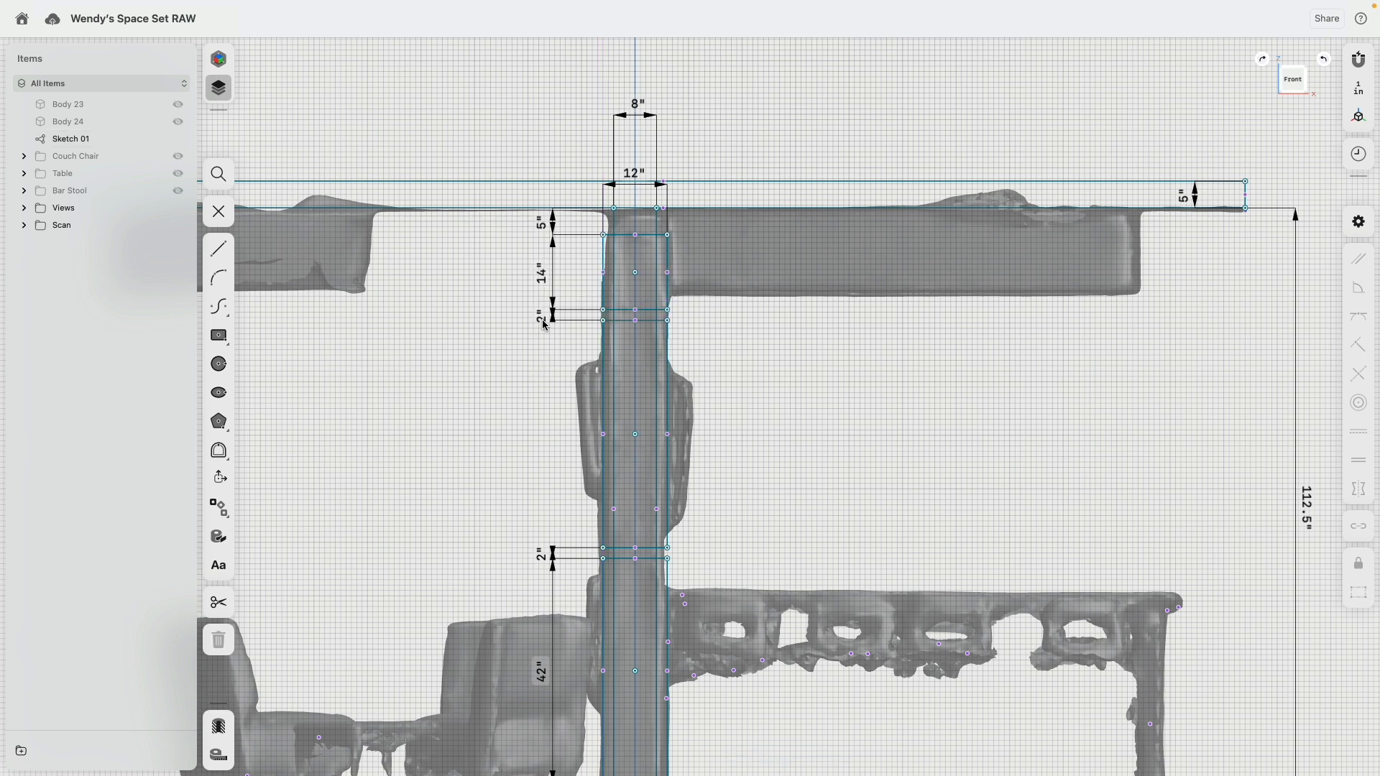
Step: Release the top column rectangle's height dimension and apply an Equal constraint to the side edges of the middle and lowest rectangles
click(604, 371)
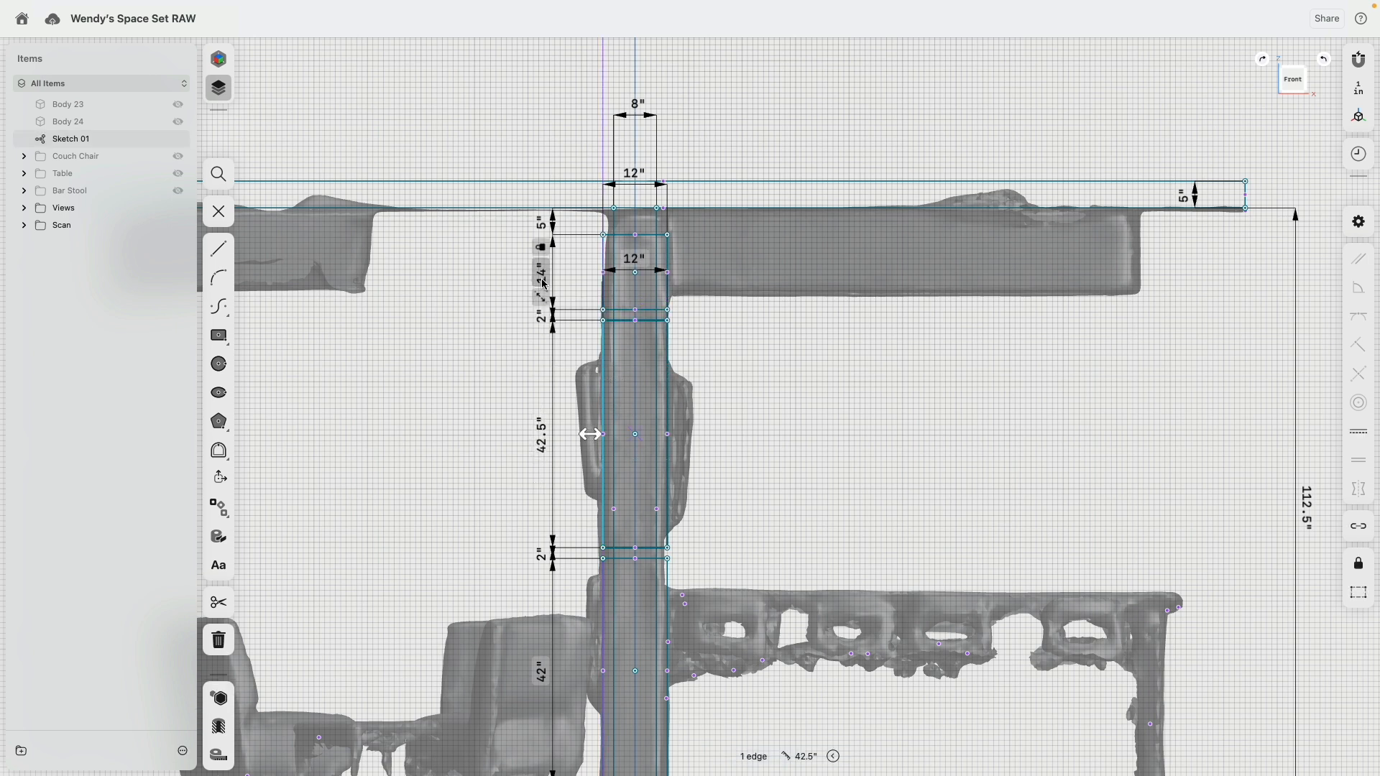
key(Escape)
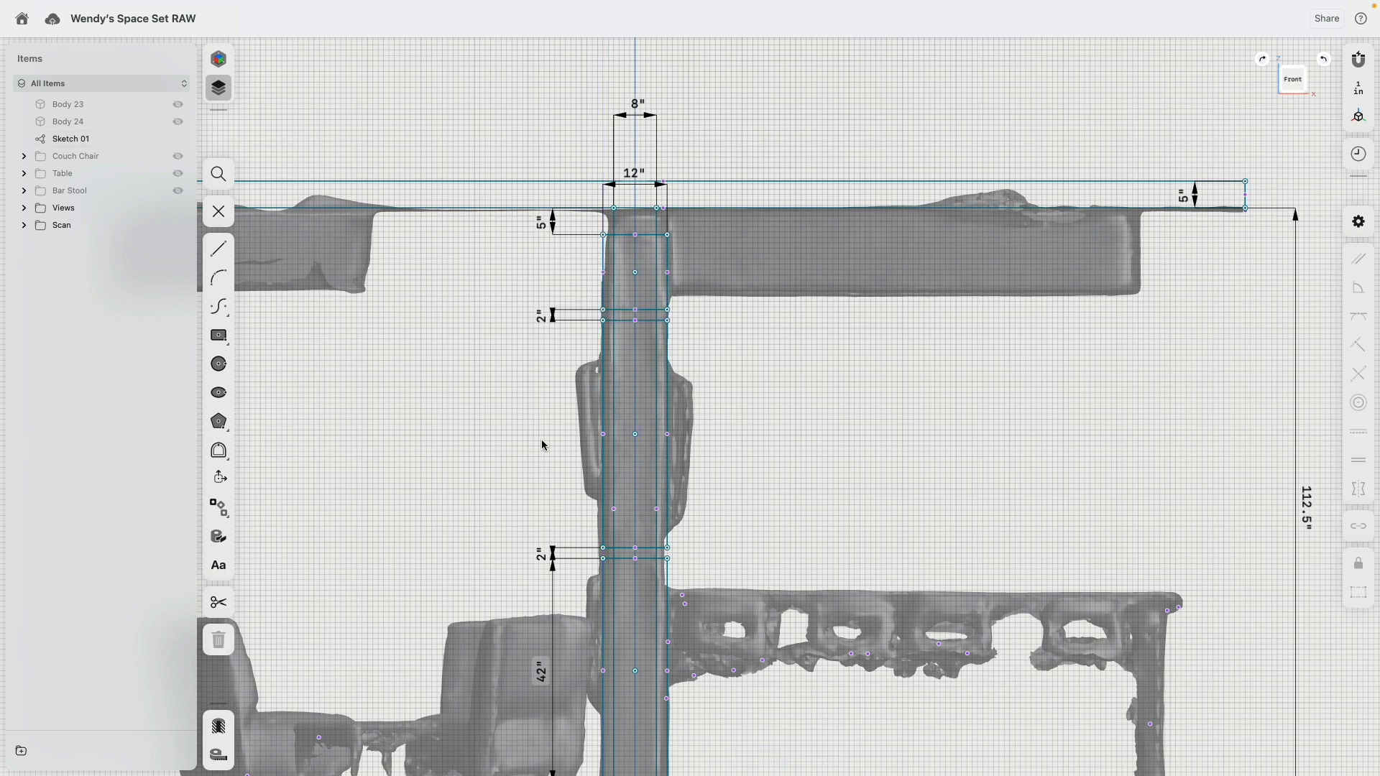
click(604, 406)
click(602, 596)
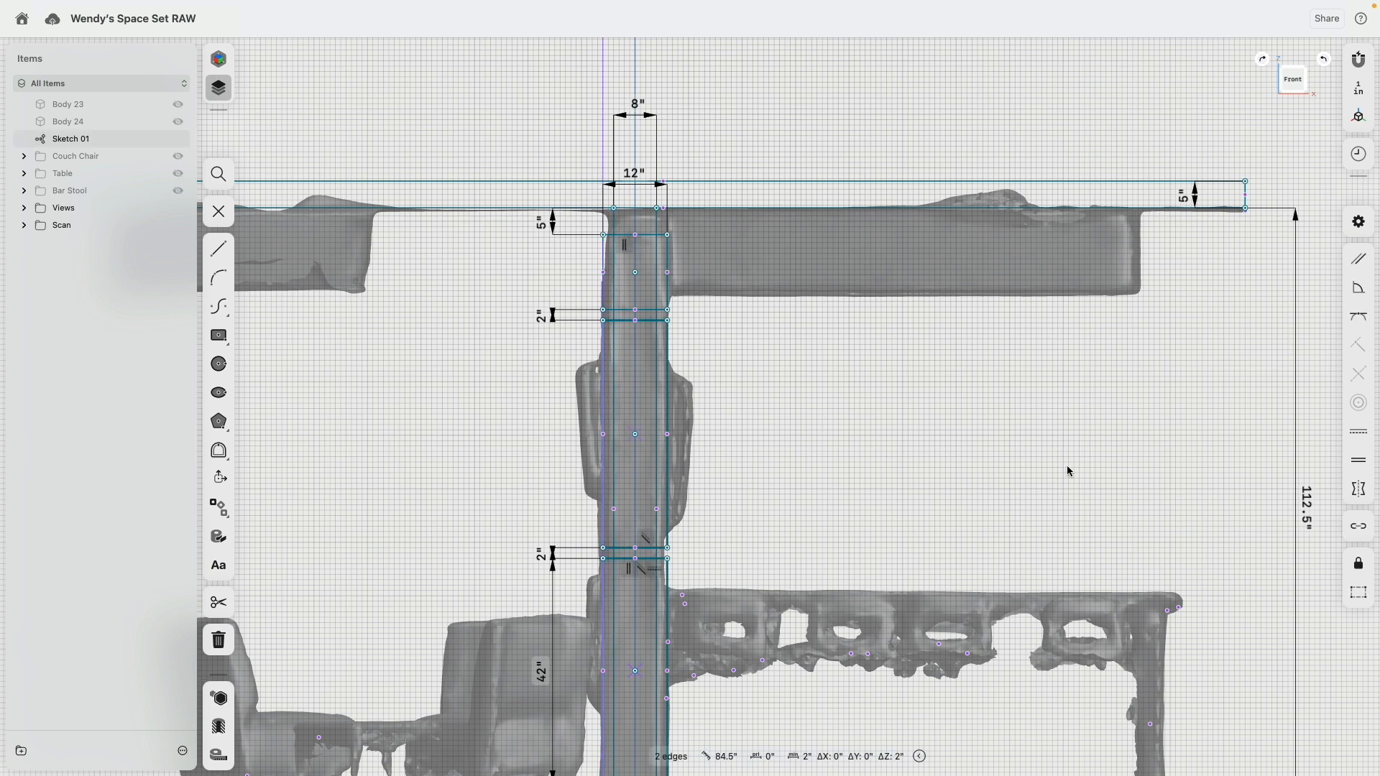
click(1359, 463)
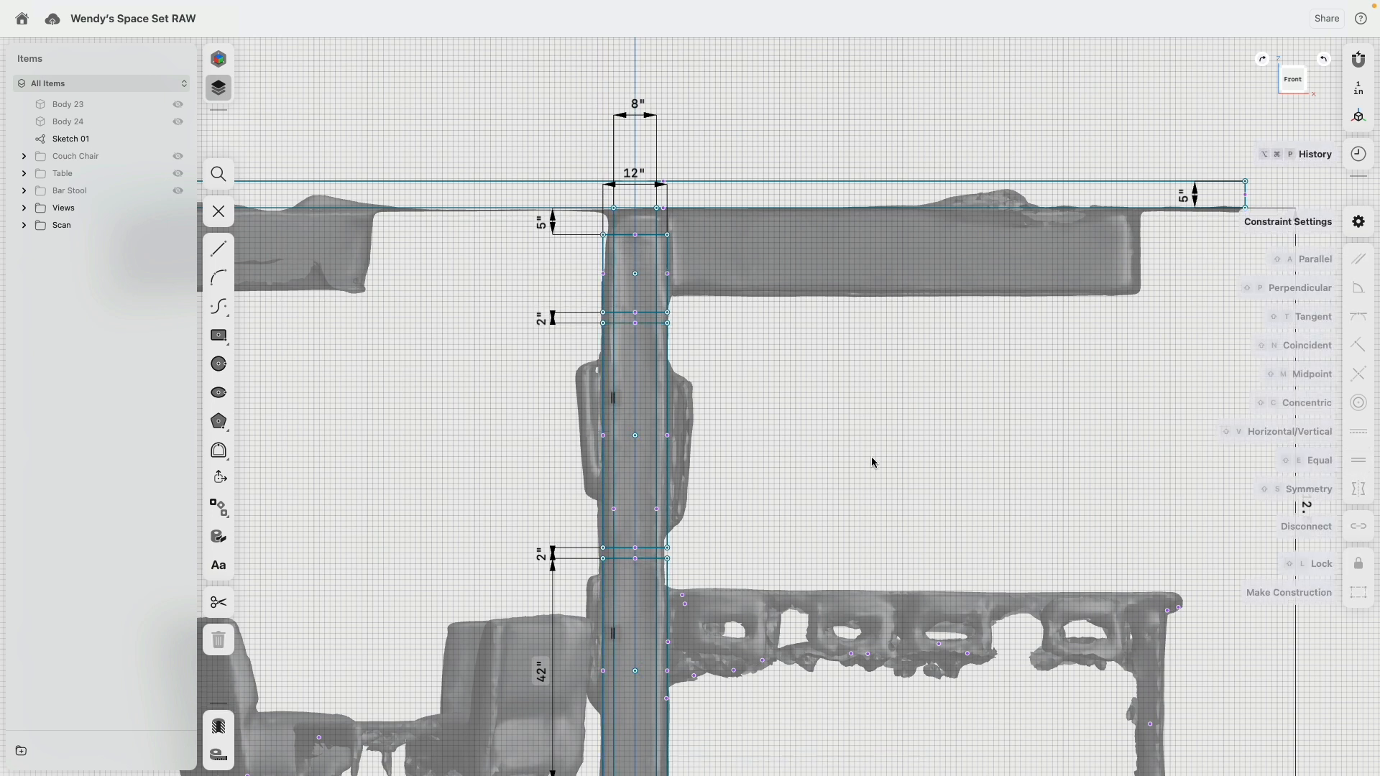
right_click(808, 444)
click(603, 295)
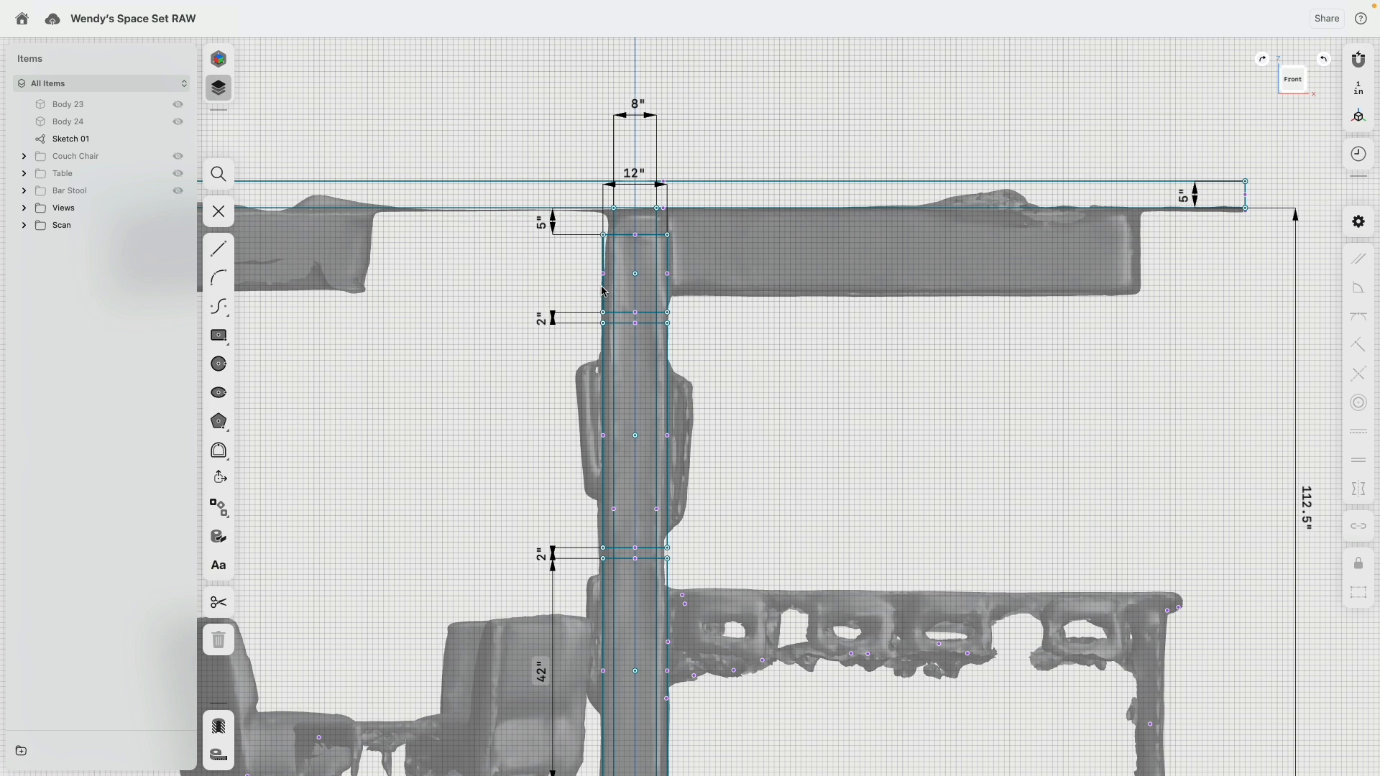
click(603, 292)
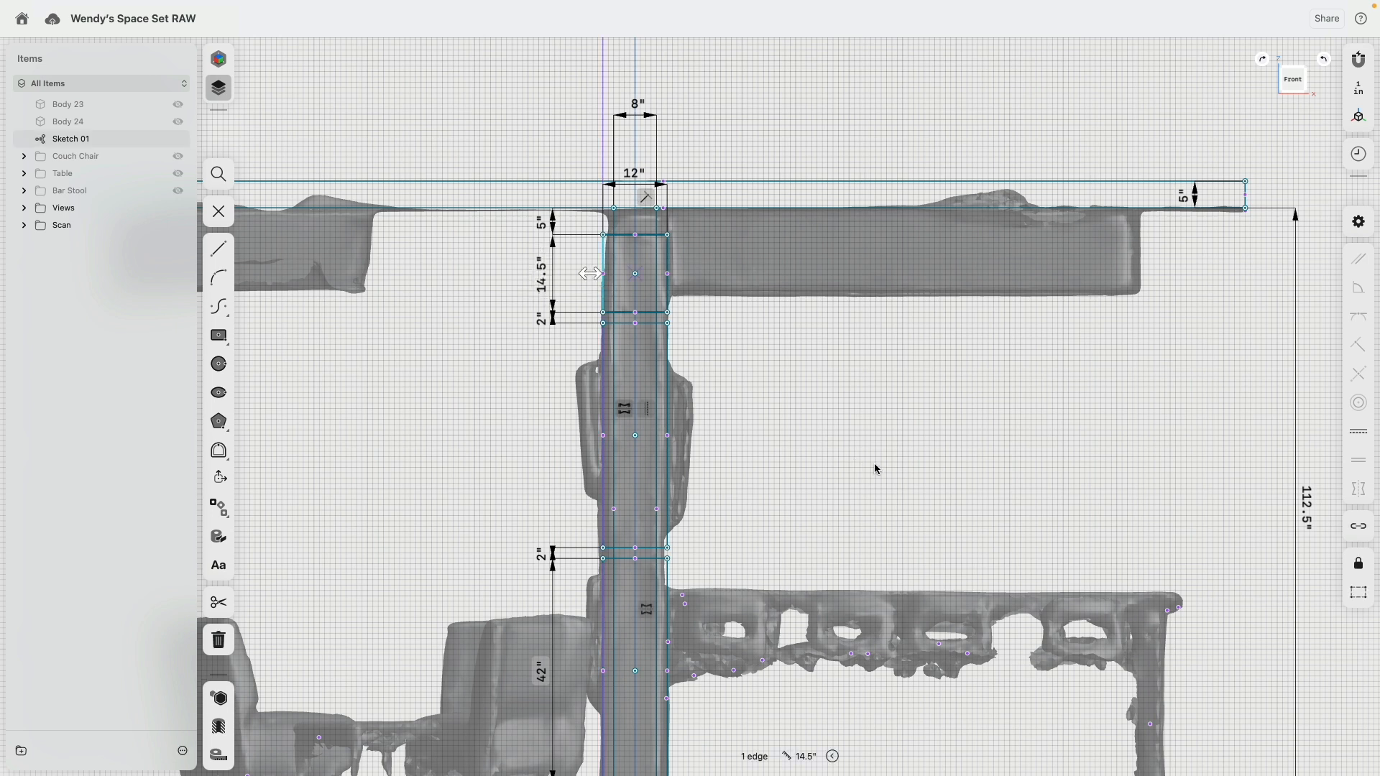
Step: Sketch a three-line bar countertop outline about 98 in long, starting and ending on the column's right edge over the scanned counter
middle_drag(875, 469, 743, 287)
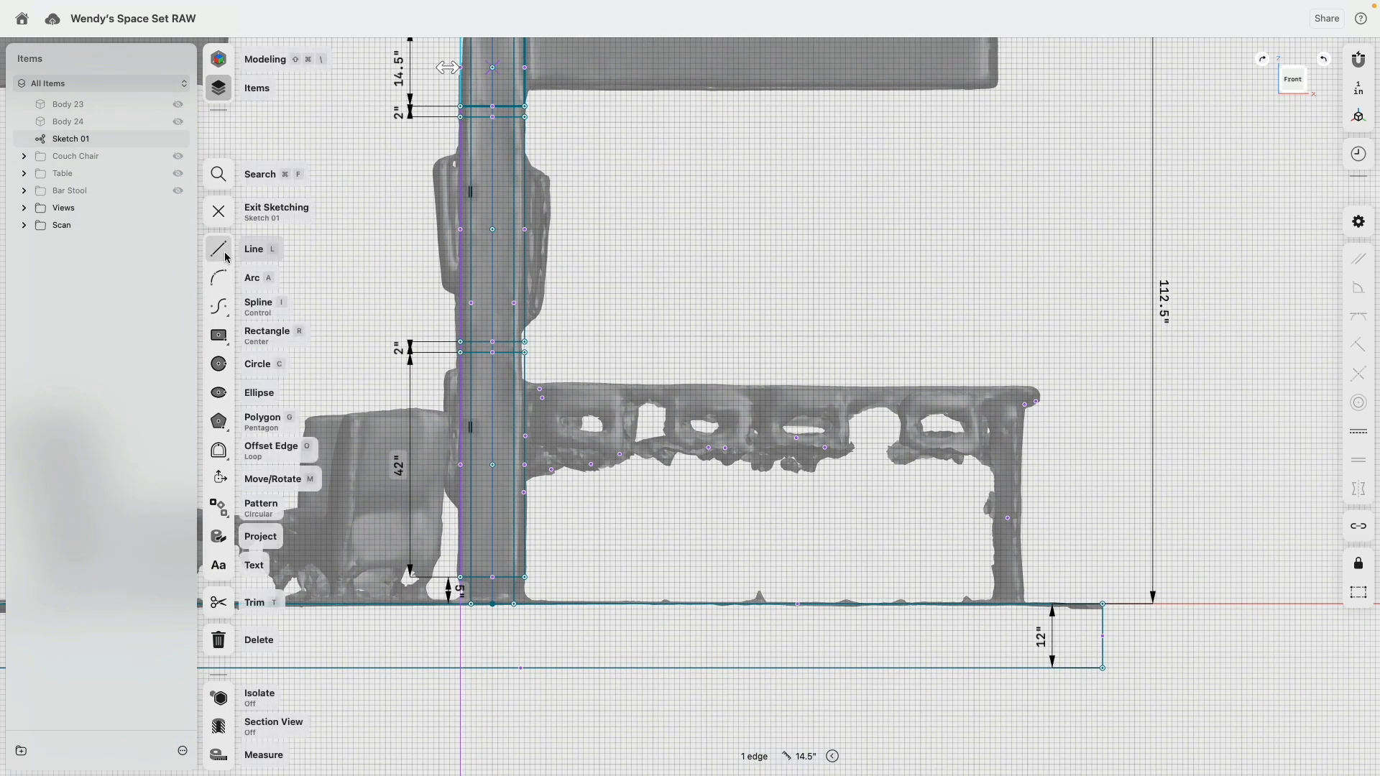
click(223, 253)
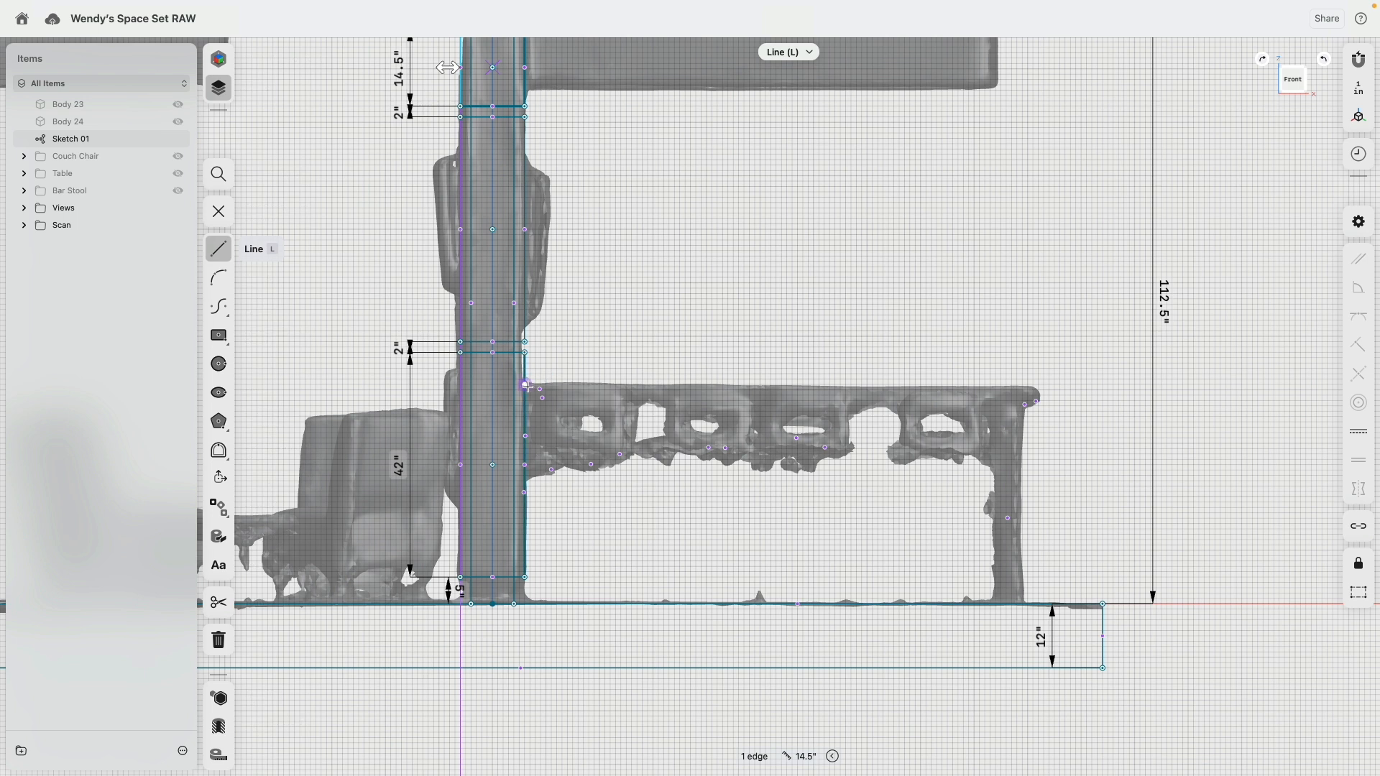
click(525, 380)
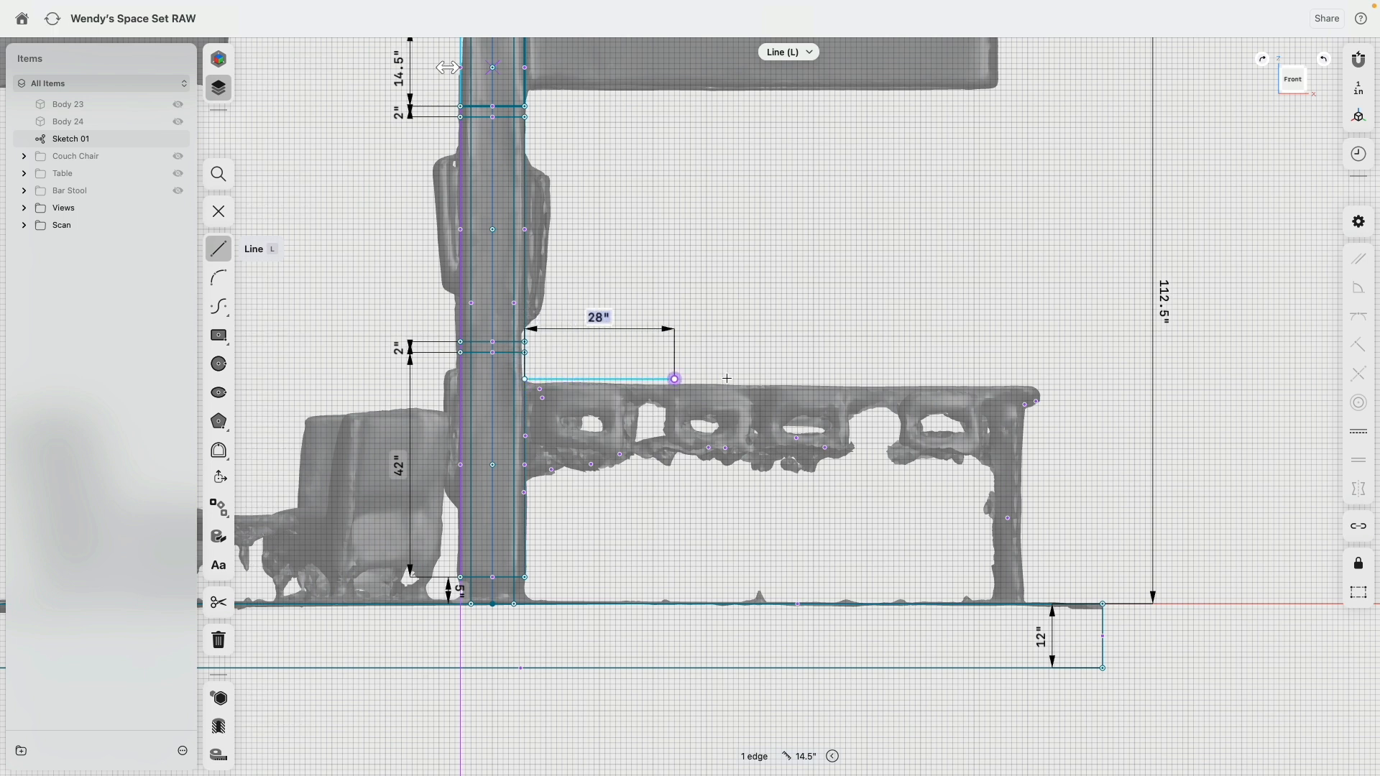
click(1051, 380)
click(1050, 422)
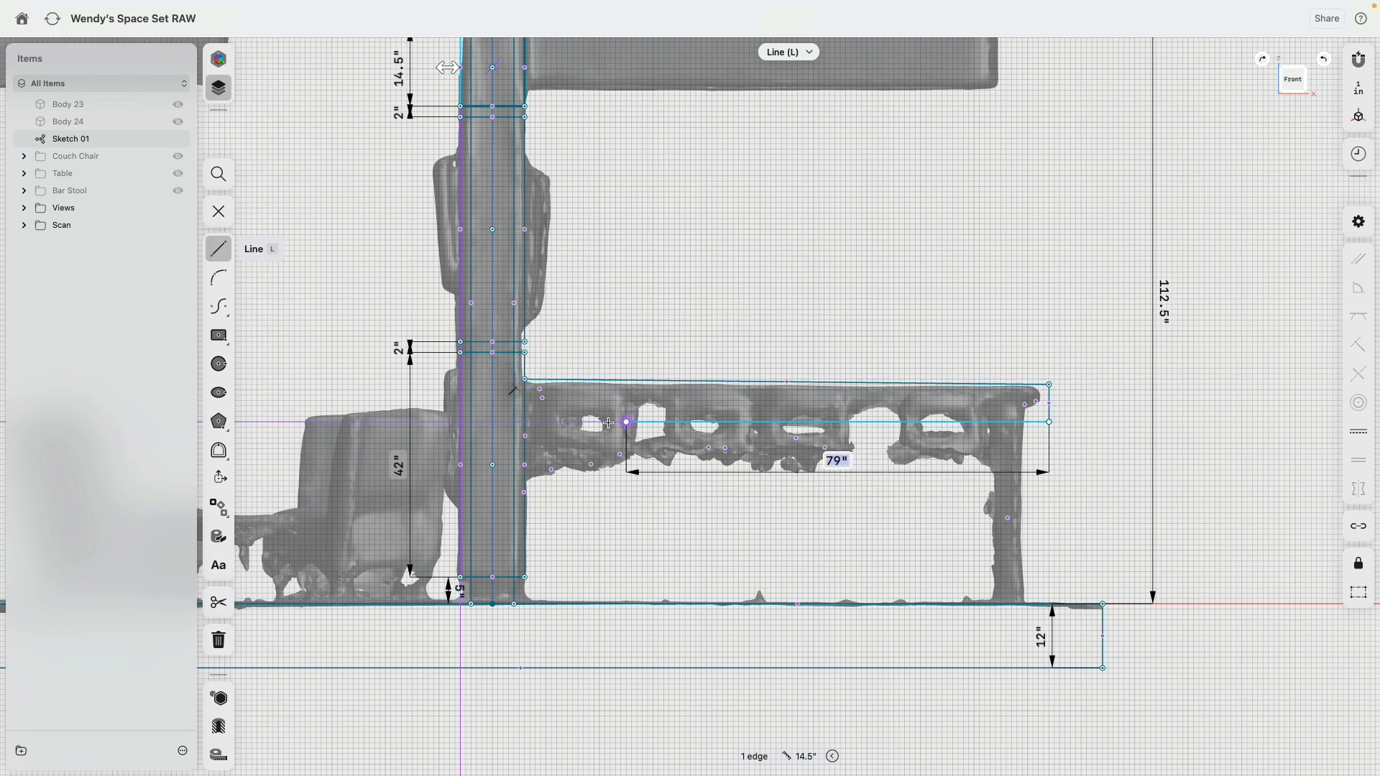
click(526, 411)
key(Escape)
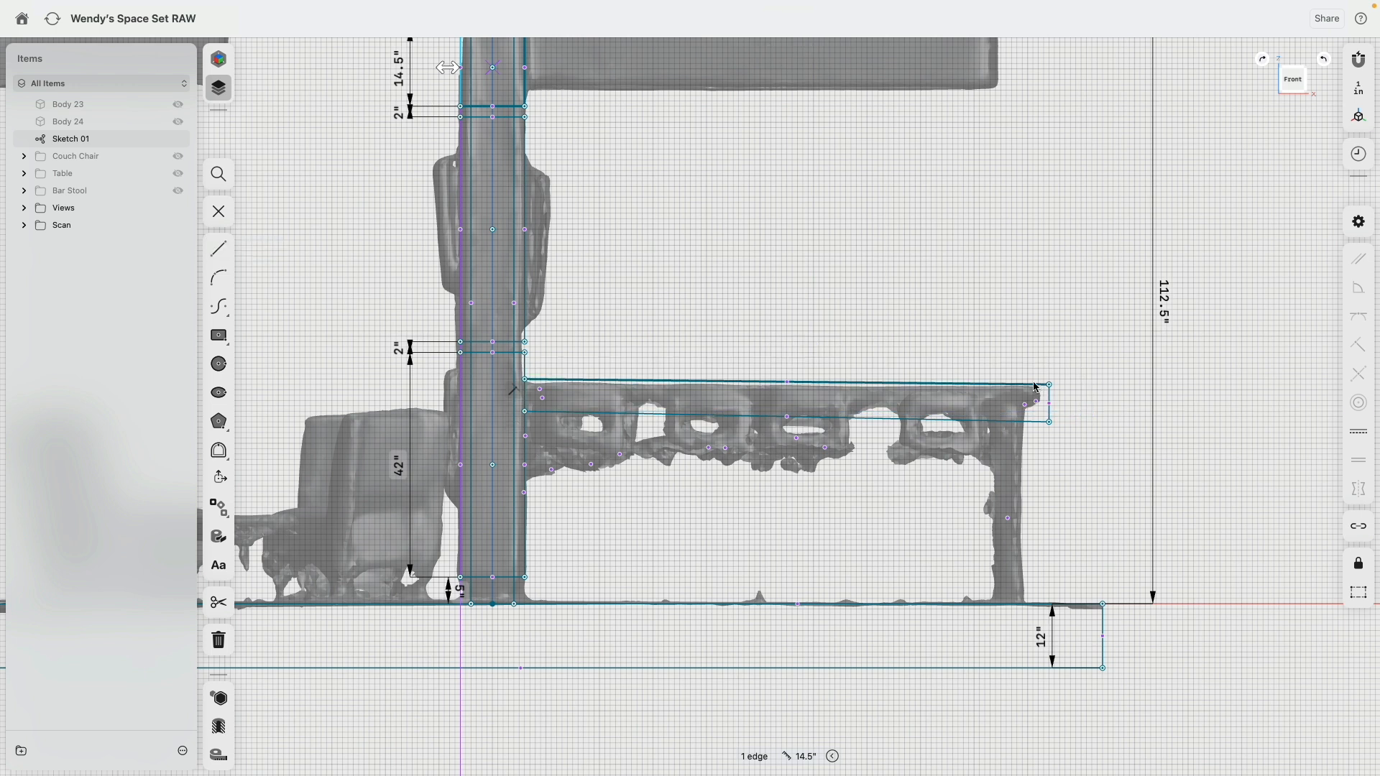
Step: Apply a Horizontal/Vertical constraint to the countertop's top, bottom and end lines, and set its thickness to 4 in
click(1049, 400)
click(1028, 421)
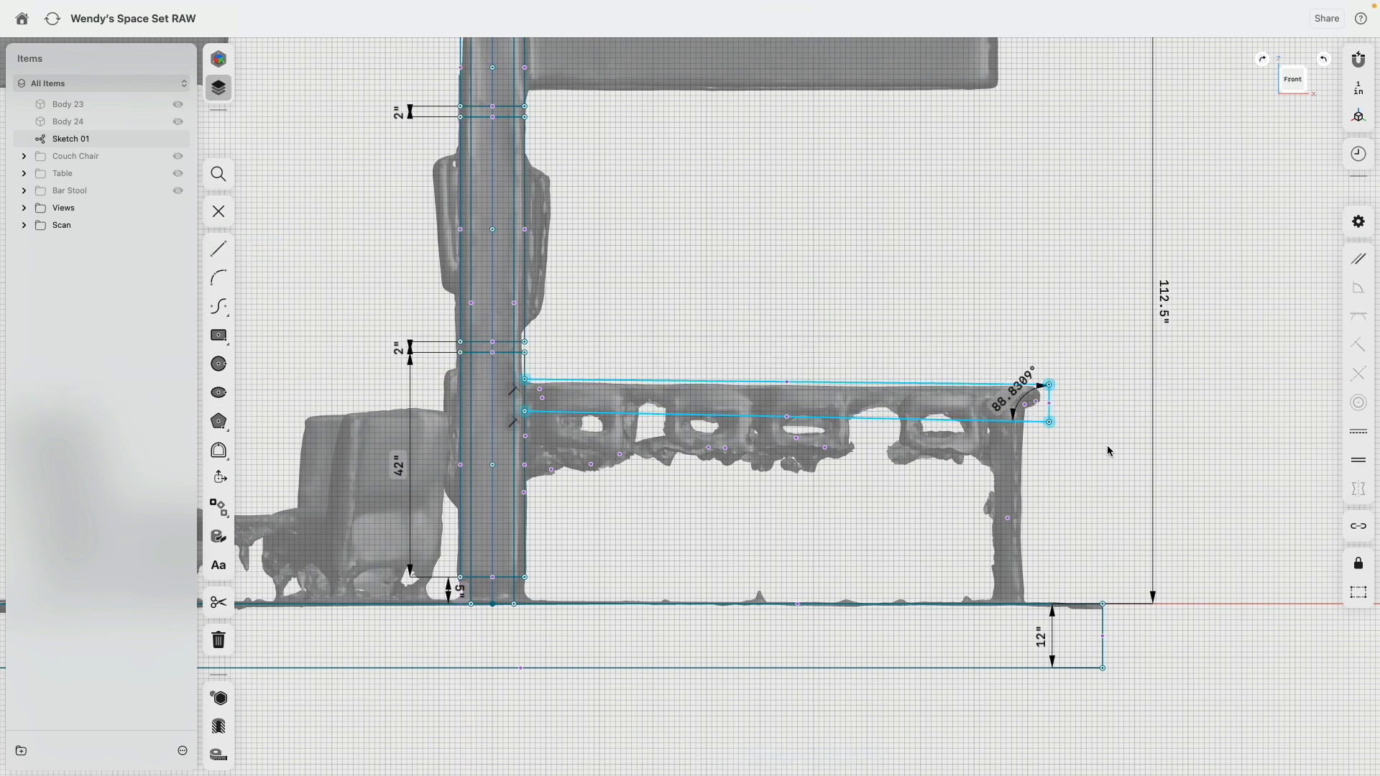
click(1363, 434)
scroll(1051, 391, up, 3)
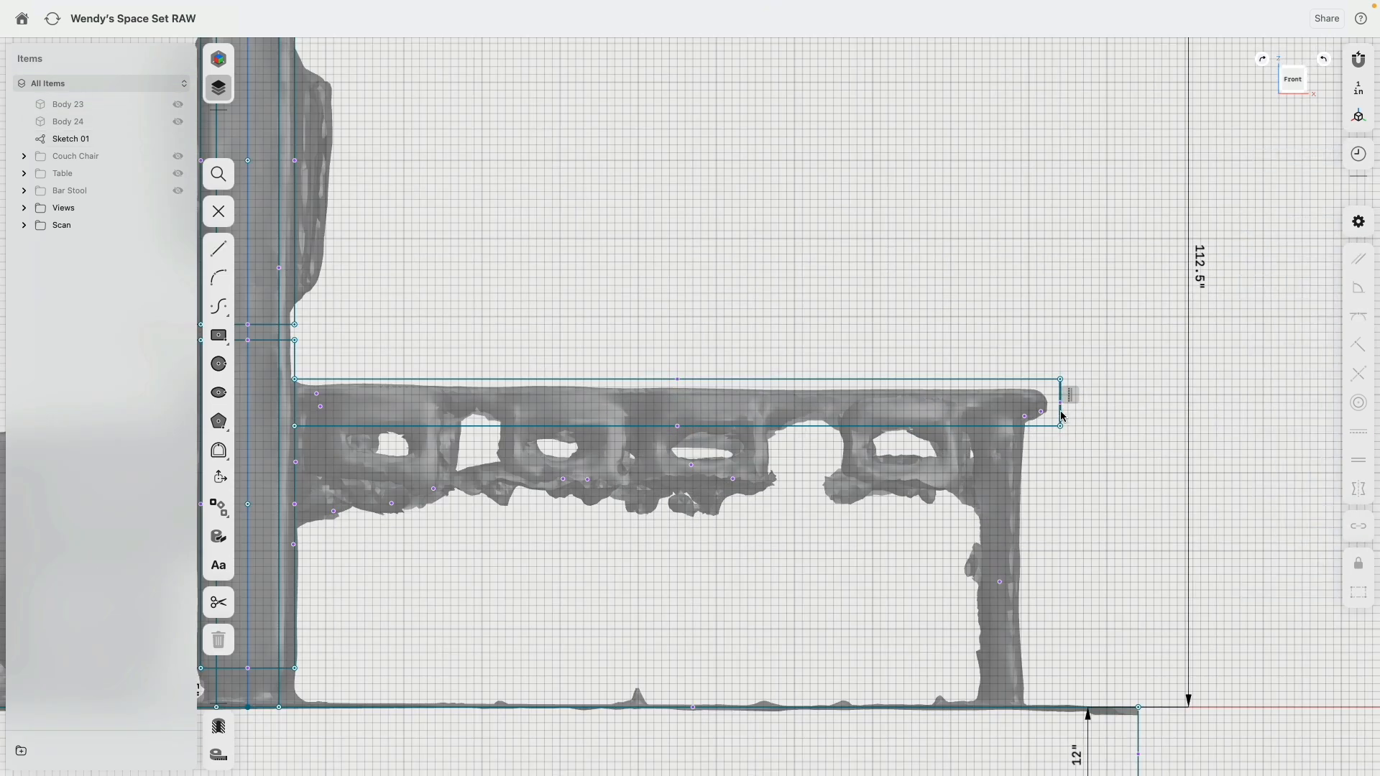
click(1049, 395)
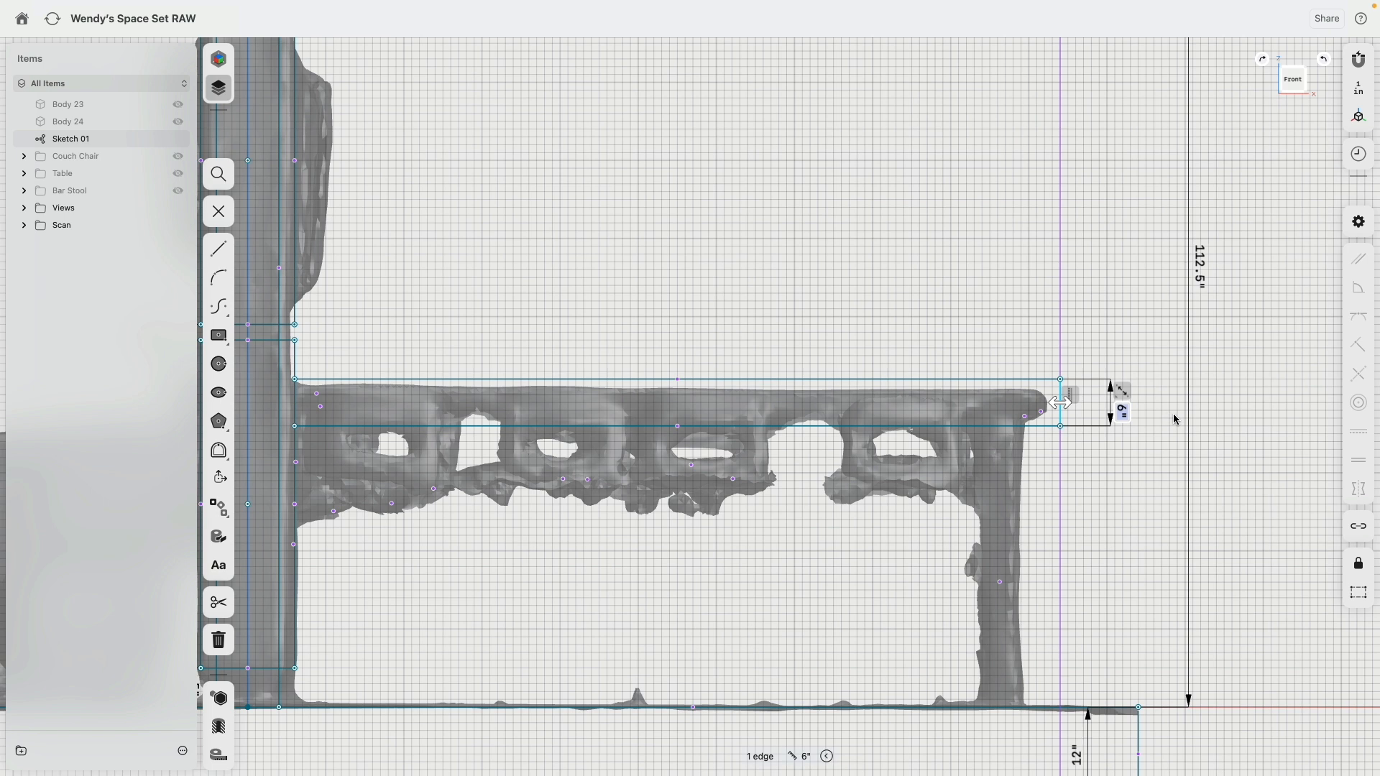
key(Return)
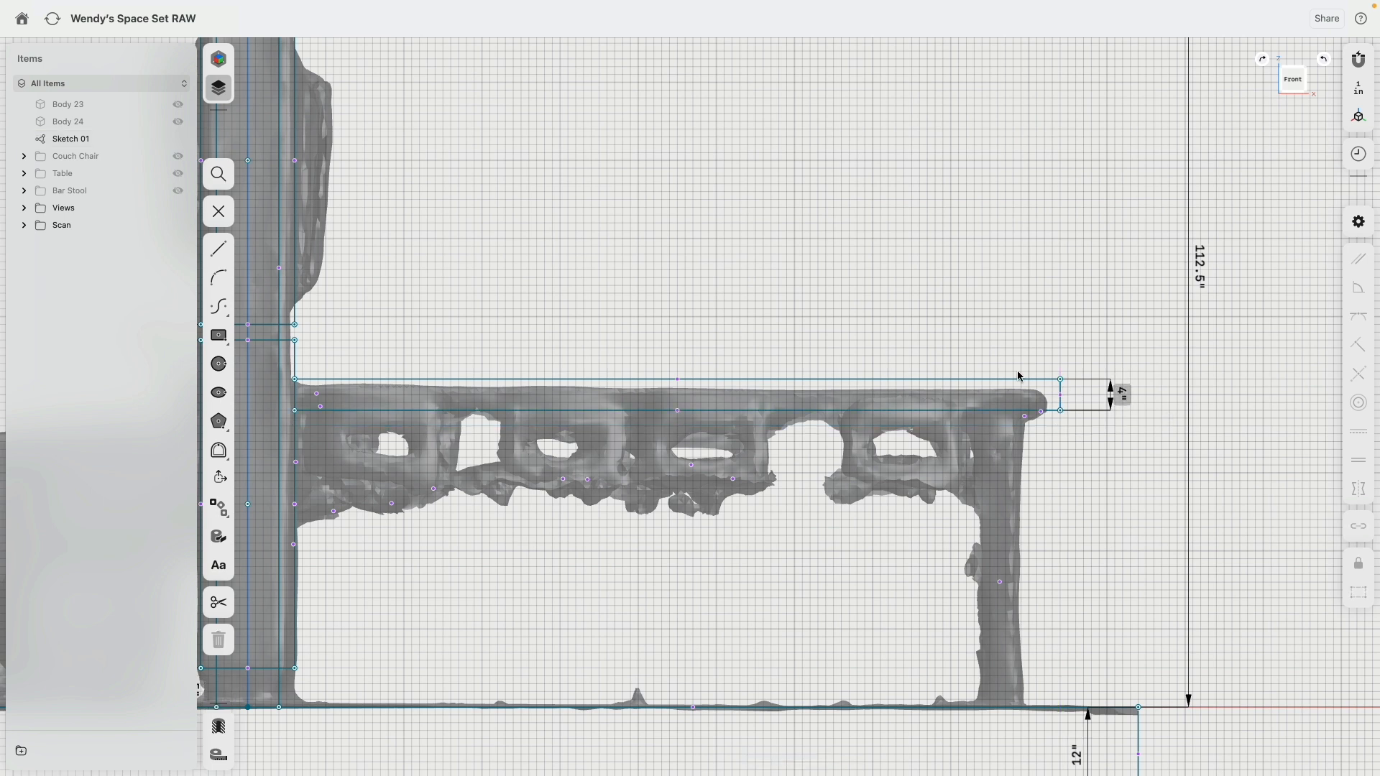
Step: Dimension the height from the floor line to the countertop's top edge and set it to 40 in
click(1059, 381)
scroll(1085, 452, down, 3)
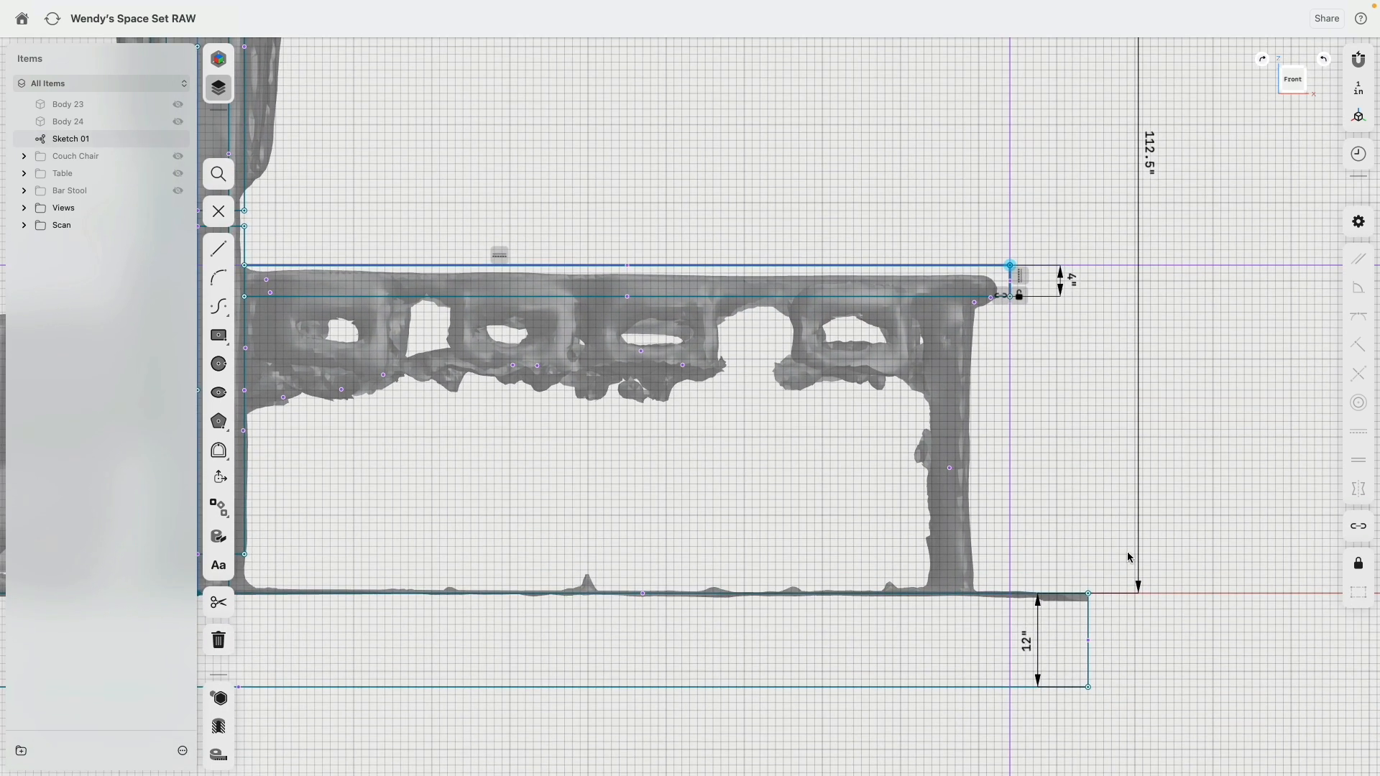
click(1091, 596)
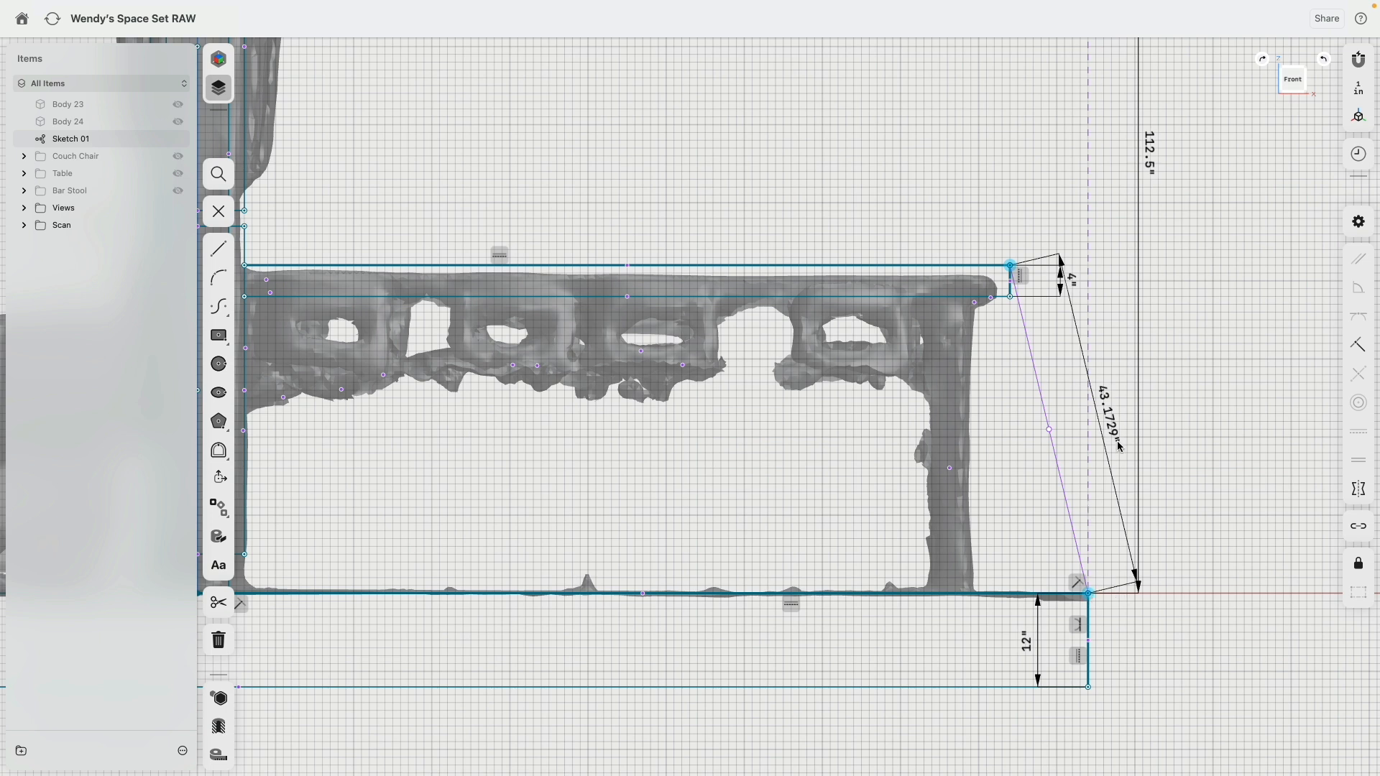
click(979, 265)
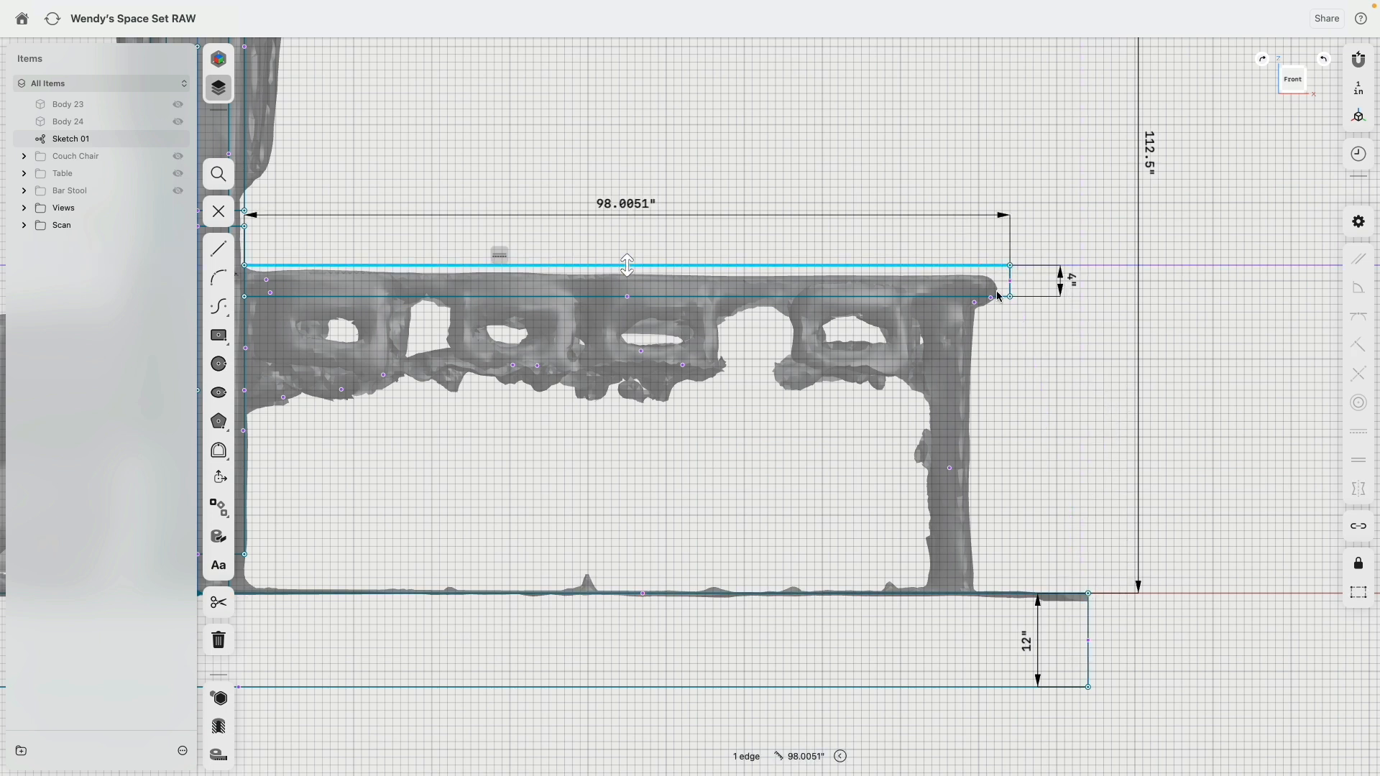
click(1063, 595)
scroll(574, 463, down, 5)
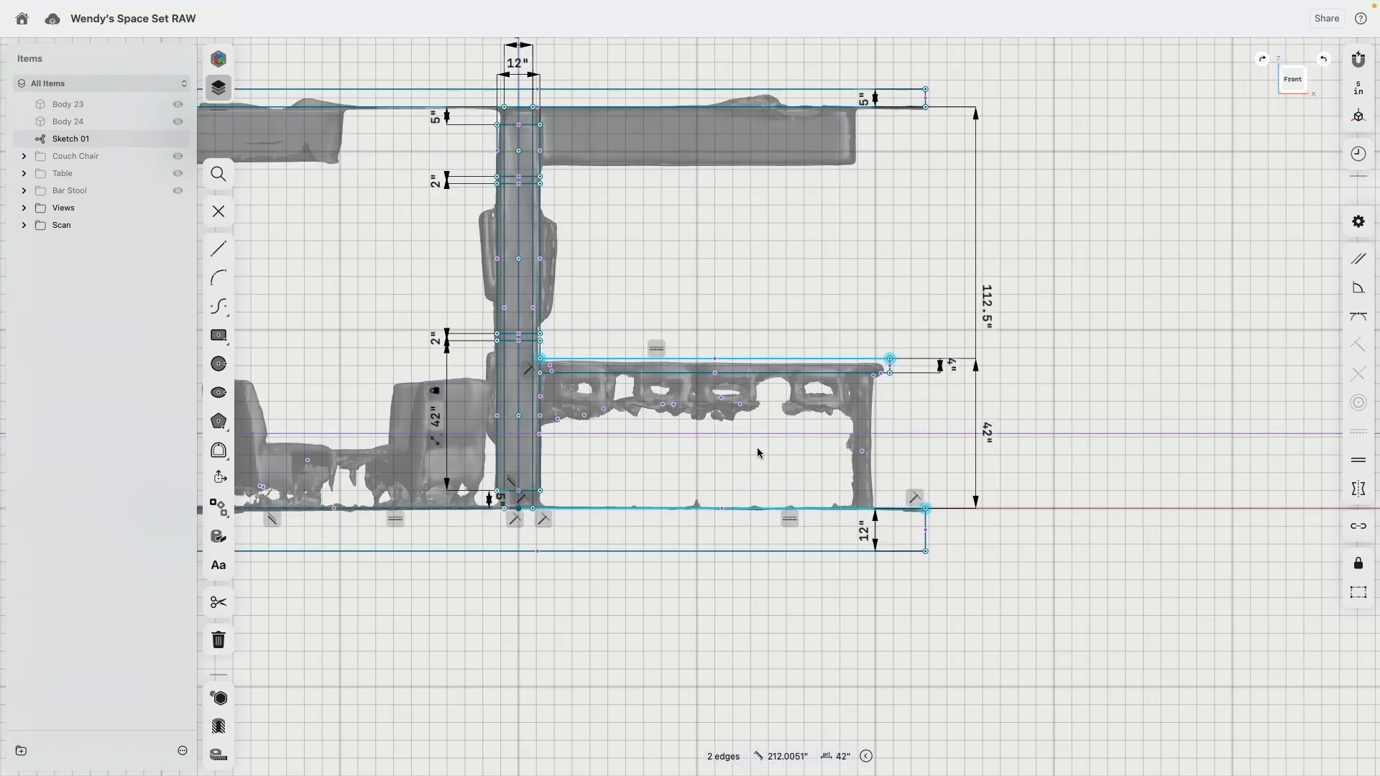
scroll(1044, 424, up, 4)
mouse_move(939, 363)
mouse_down()
mouse_move(914, 361)
mouse_move(963, 353)
mouse_up()
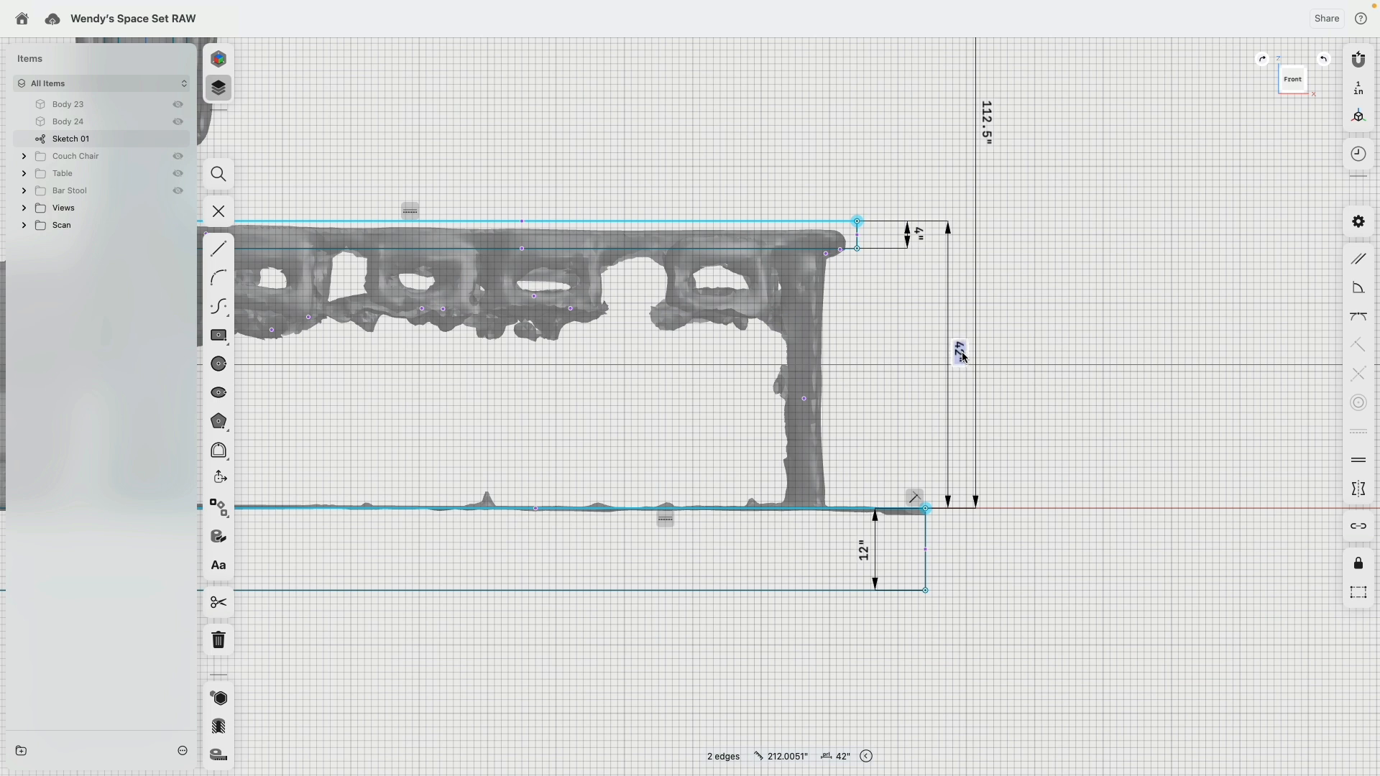
key(Return)
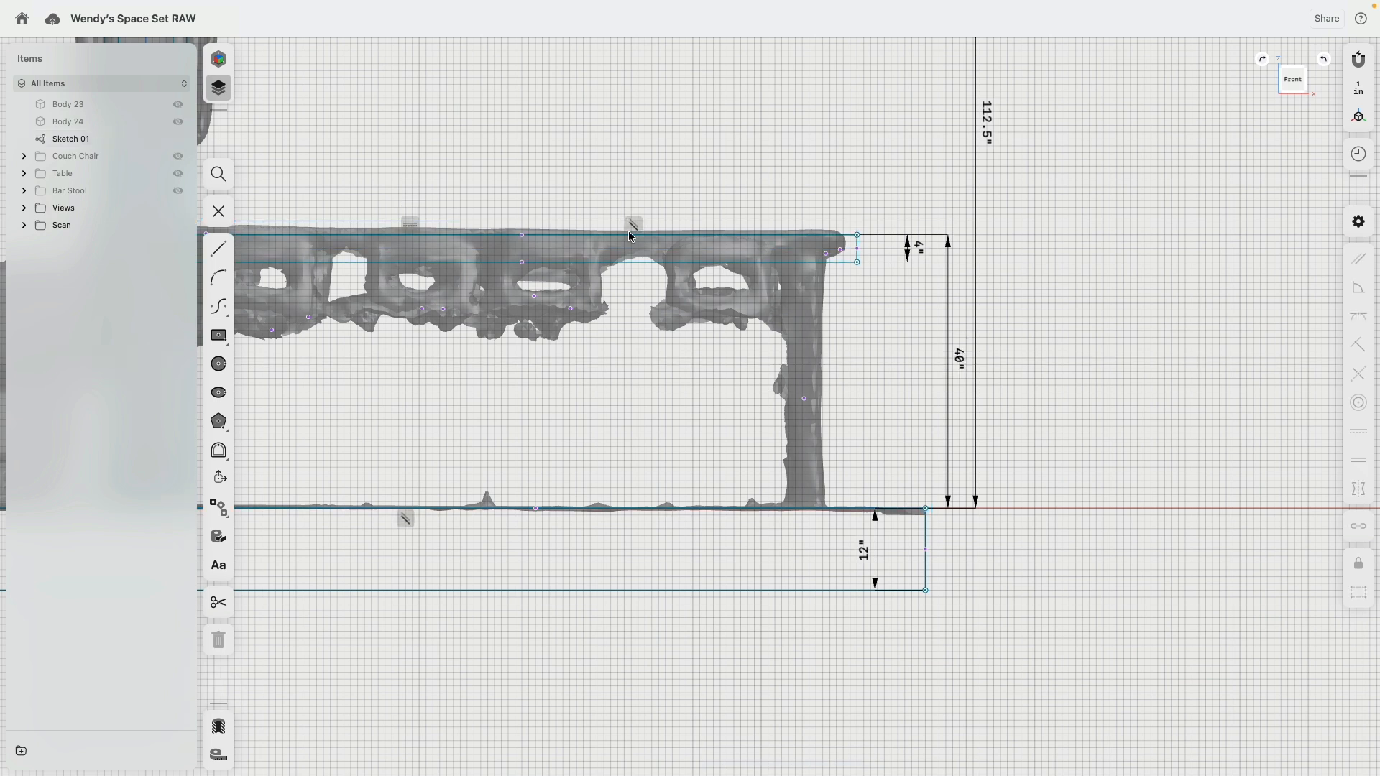
Step: Set the countertop's height above the floor to 41 in and its thickness to 3 in
middle_drag(628, 232, 768, 336)
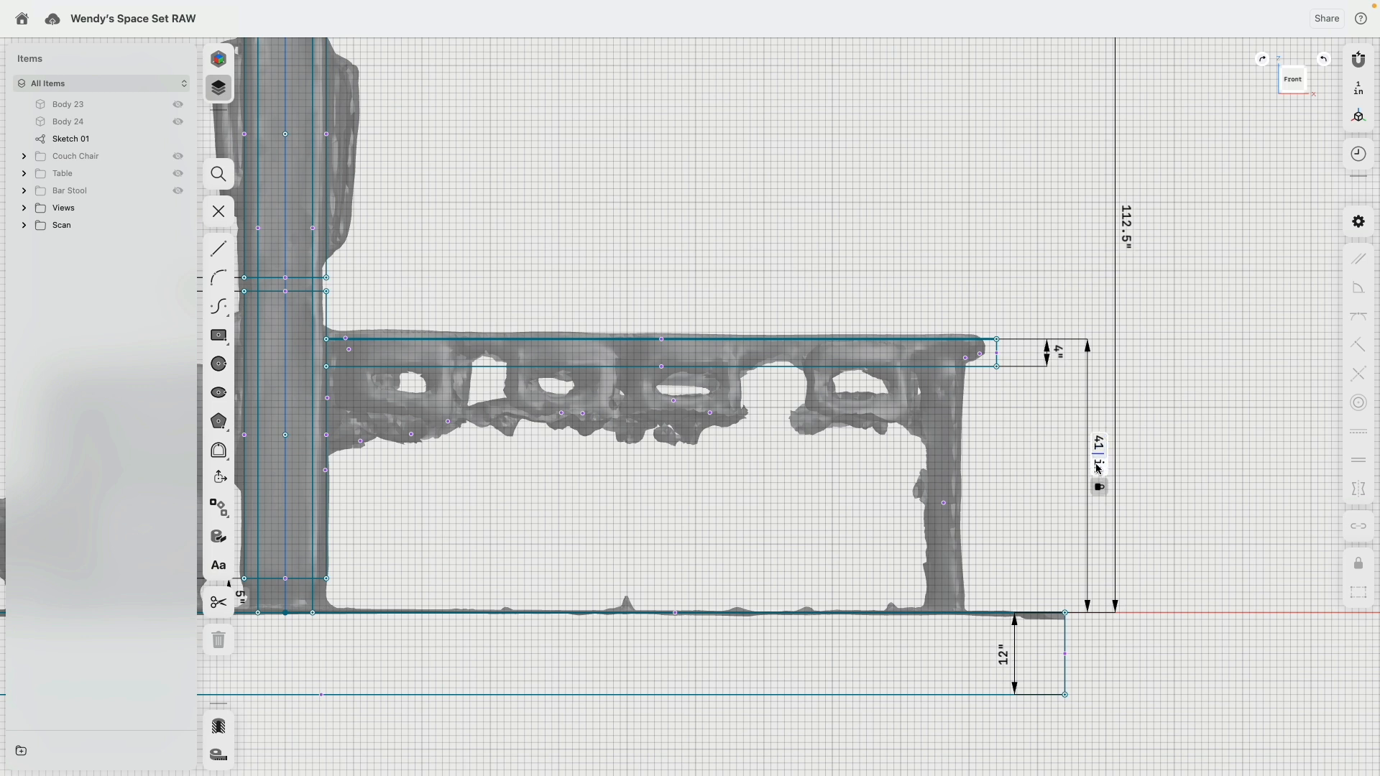
key(Return)
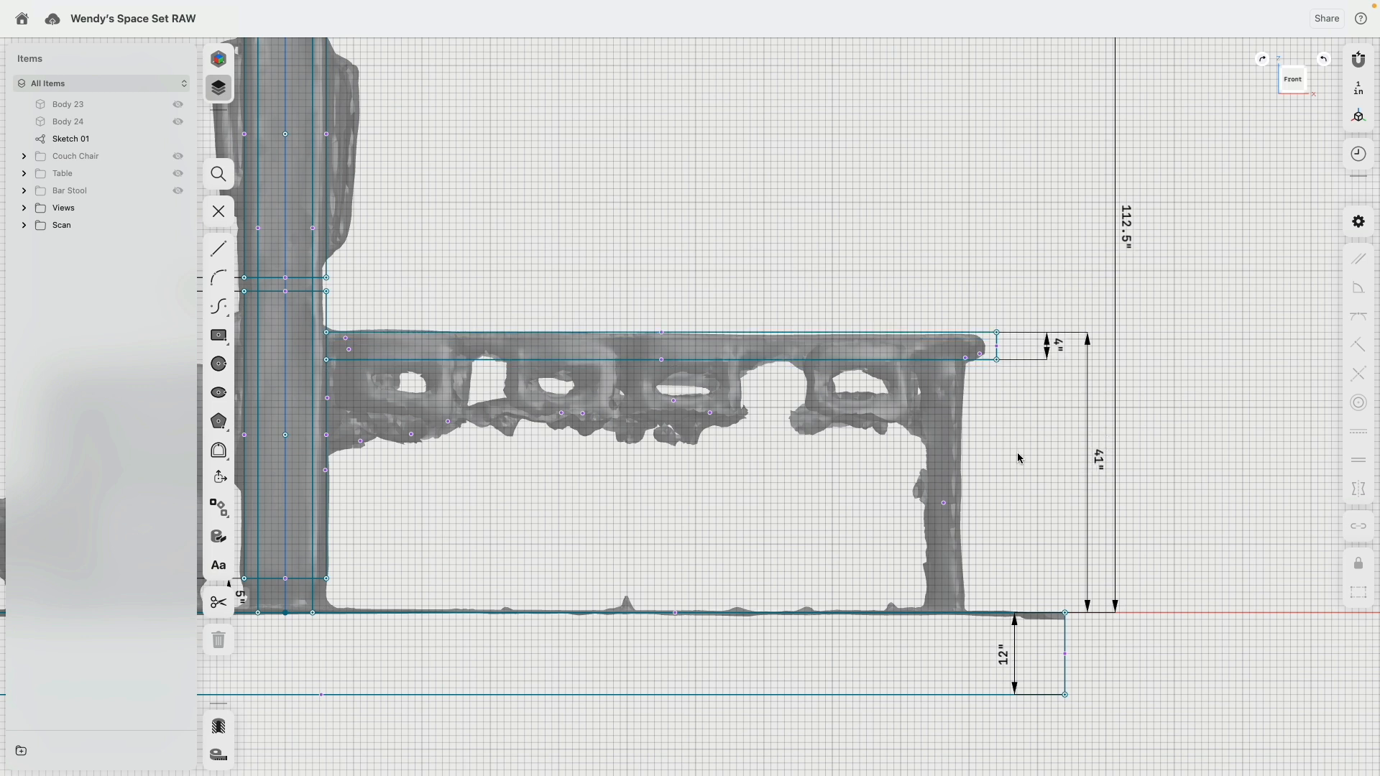
scroll(1049, 351, up, 3)
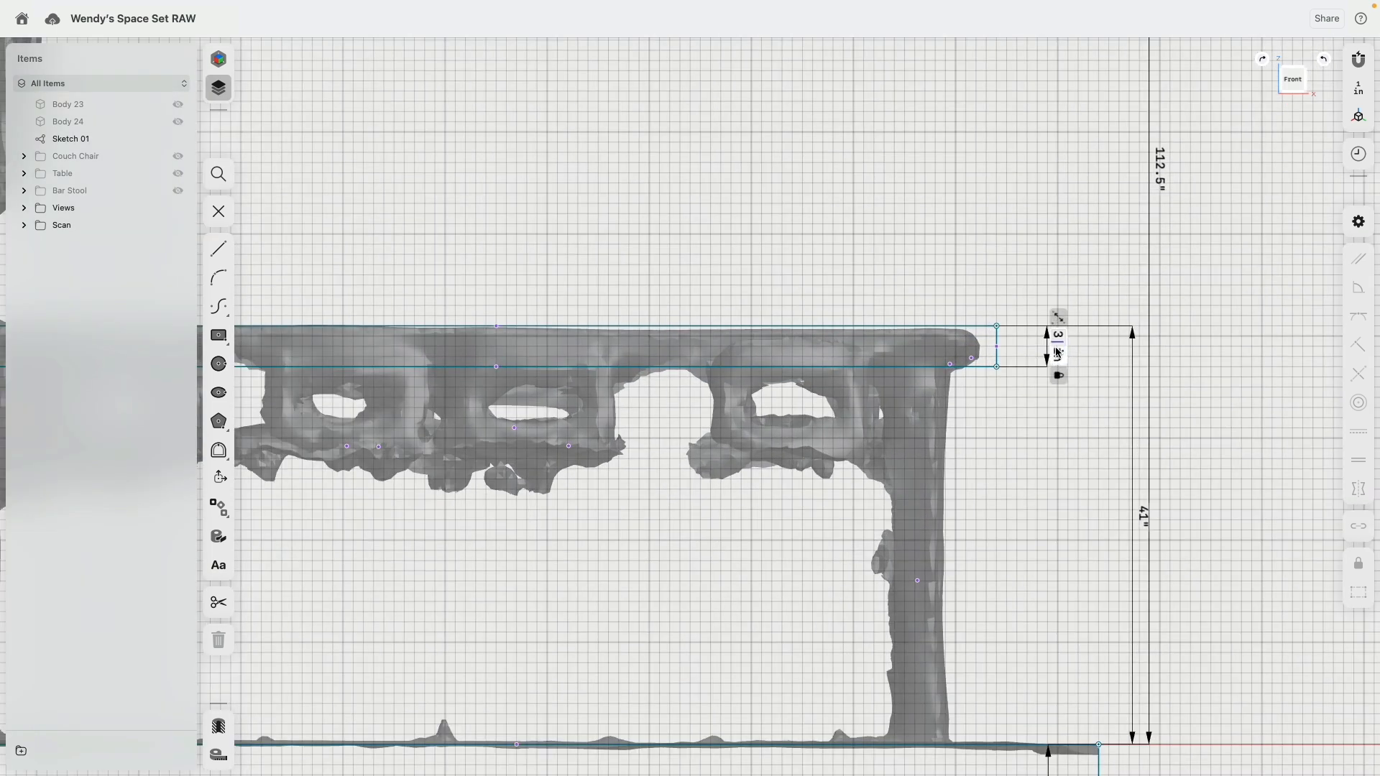
key(Return)
Step: Set the length of the countertop's top edge to 96 in
click(980, 326)
scroll(819, 326, down, 2)
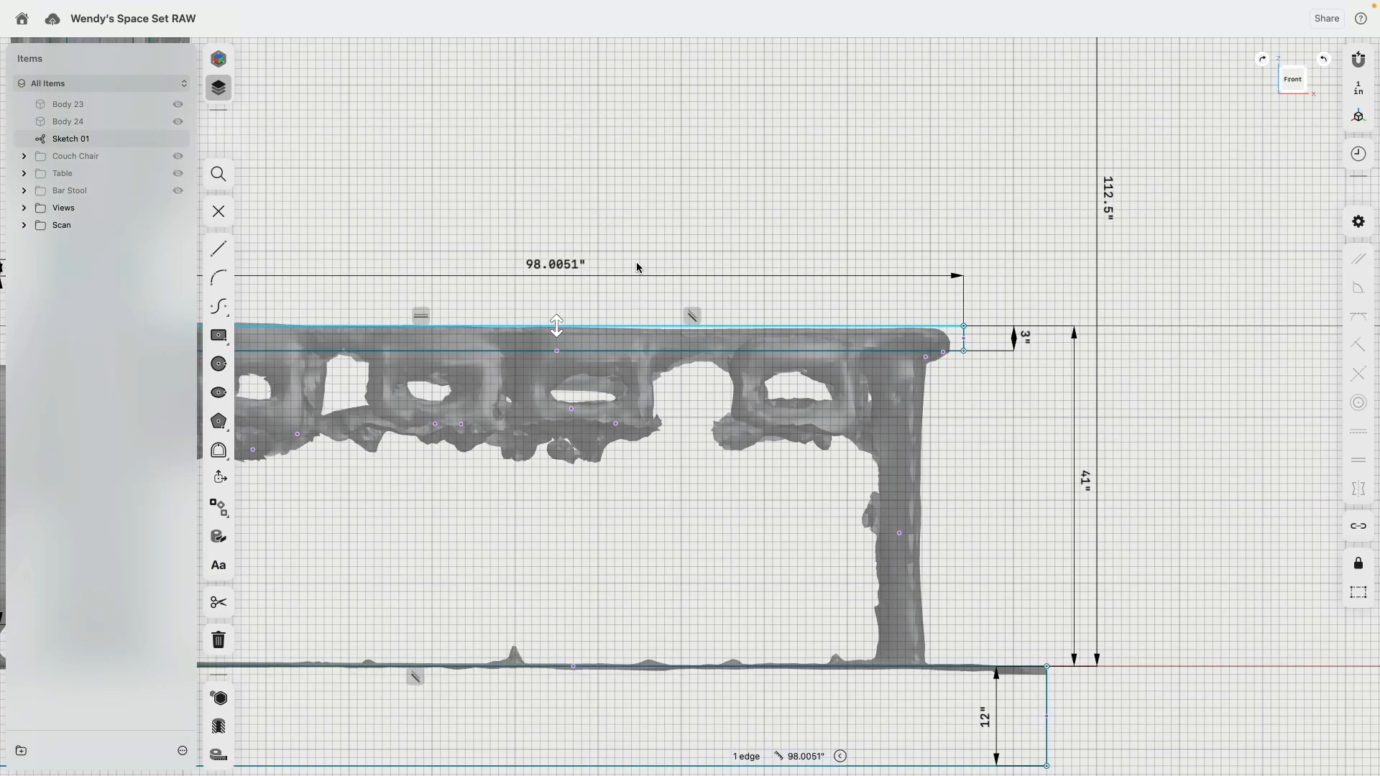
click(560, 266)
text(96)
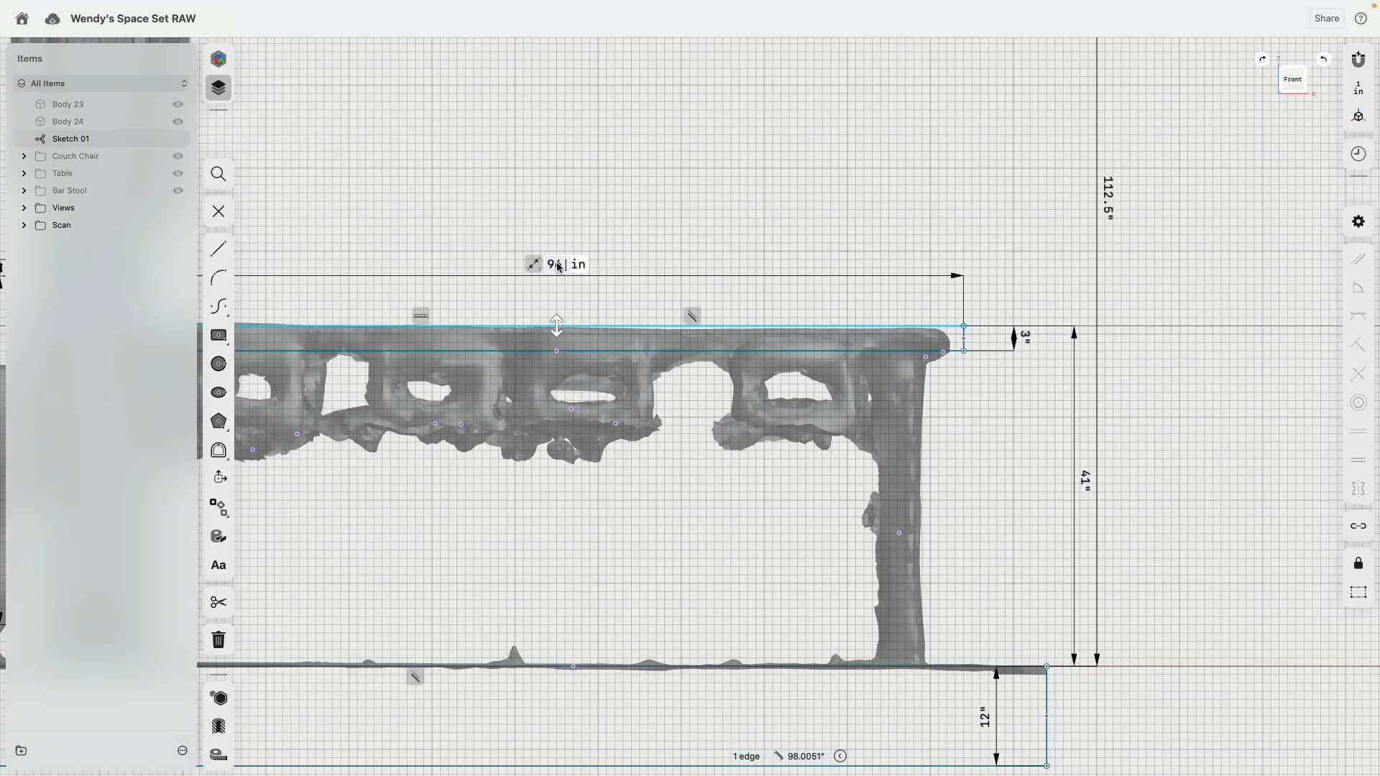
key(Return)
Step: Hide the Scan folder and turn off the display of sketch dimensions in the constraint settings
scroll(564, 232, down, 5)
scroll(527, 188, left, 3)
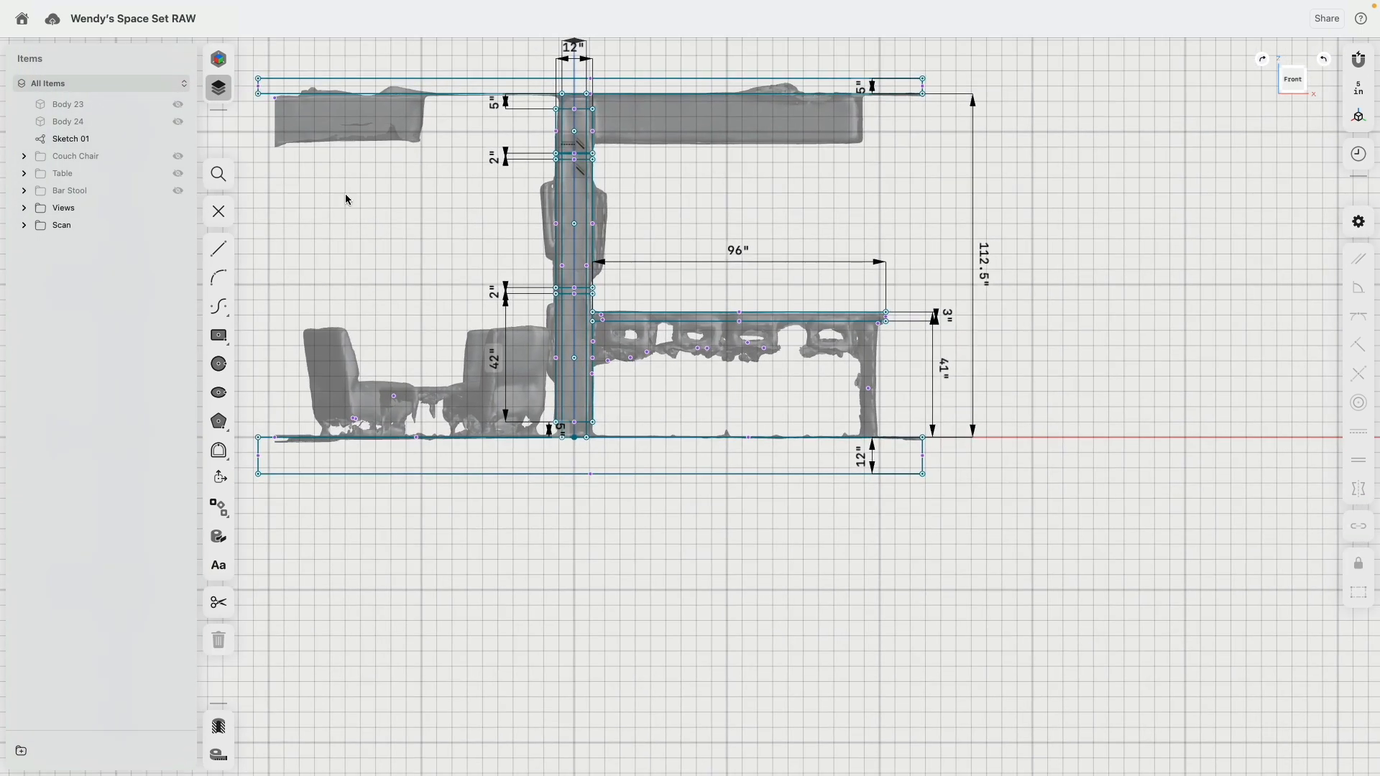
click(179, 227)
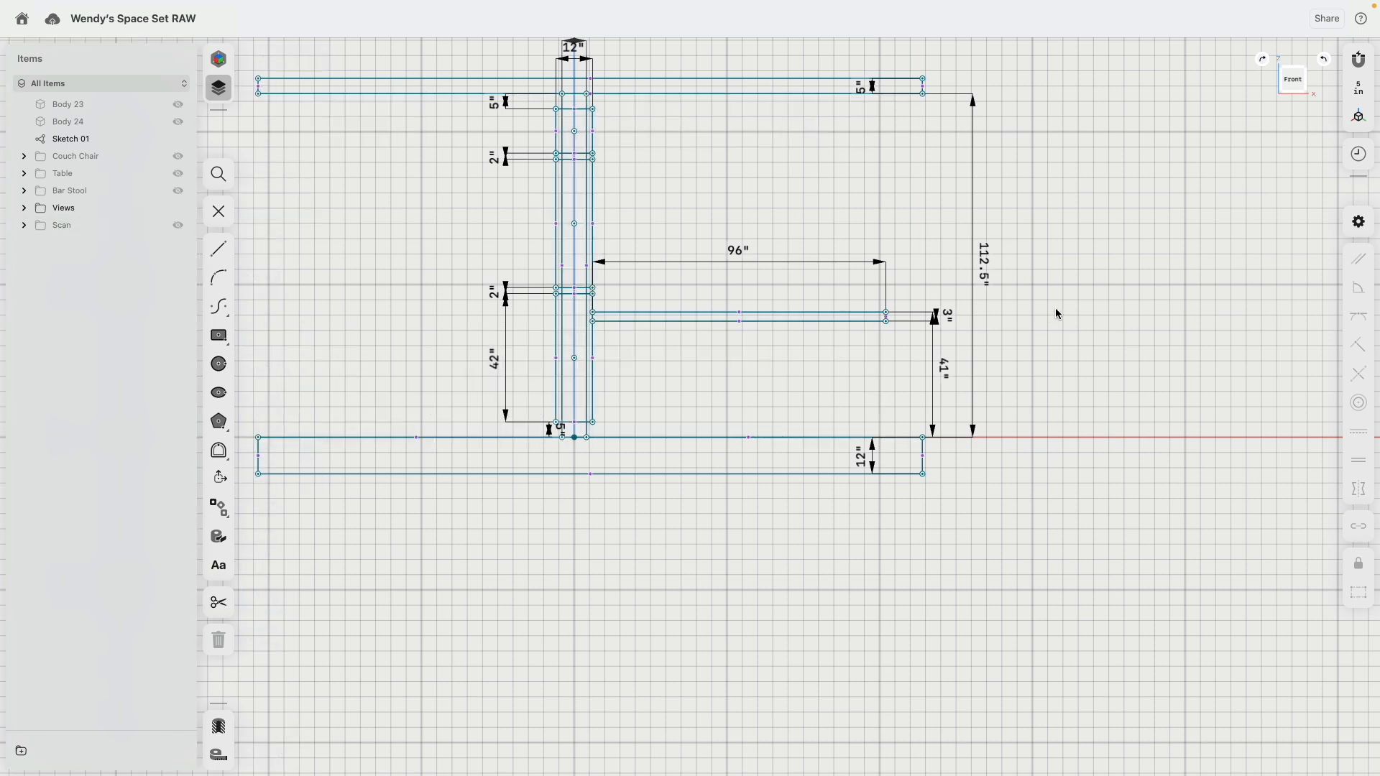
click(1359, 221)
click(1292, 206)
click(1050, 213)
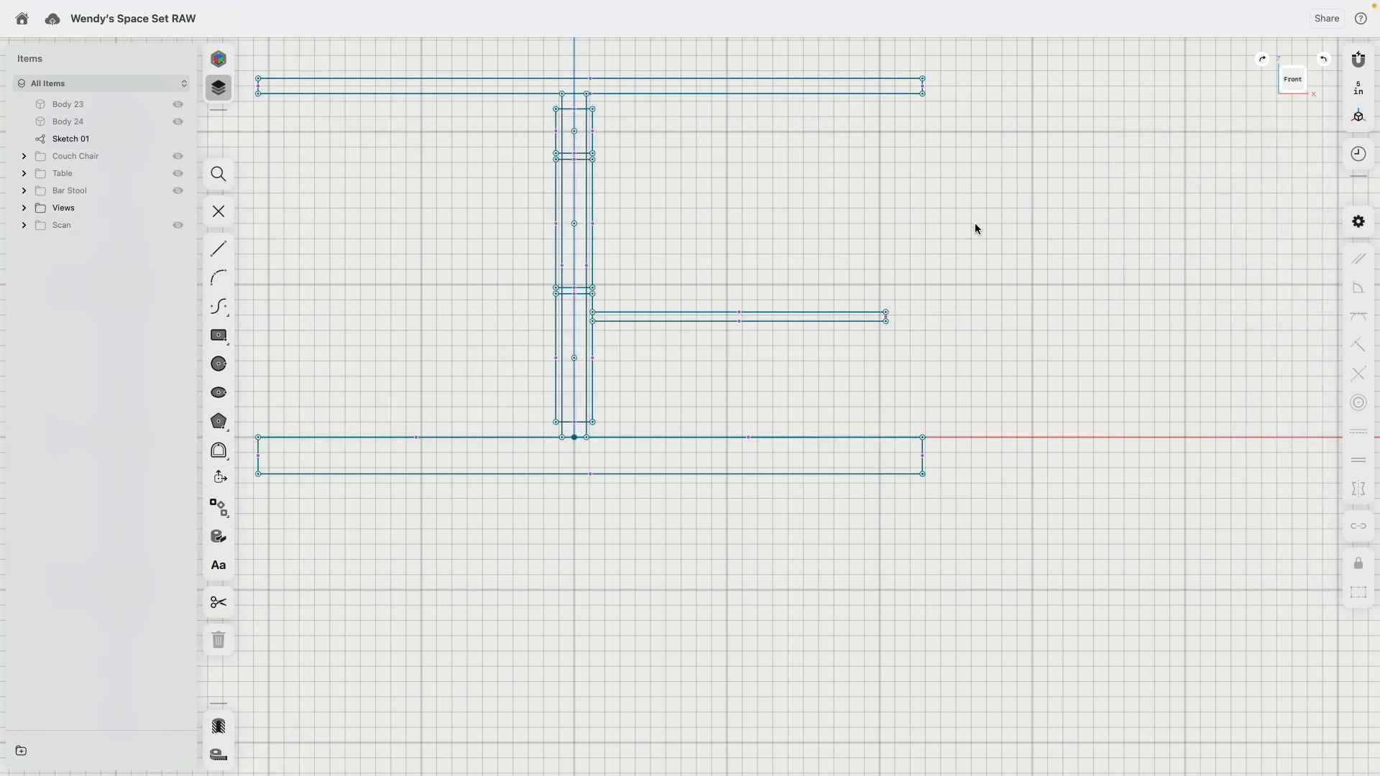
Step: Show the scan to compare it with the sketch in a tilted view, and hide it again
scroll(883, 327, up, 5)
scroll(734, 237, down, 3)
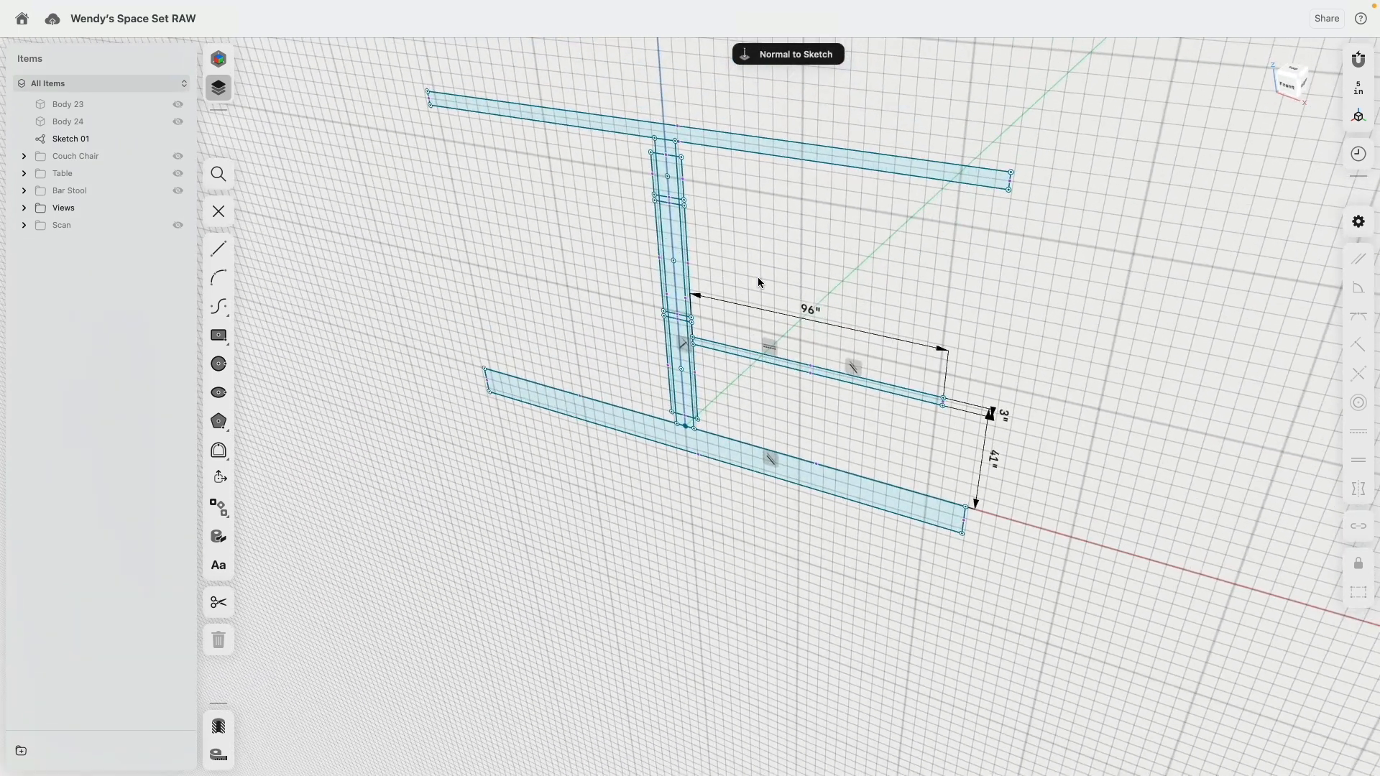
click(179, 226)
scroll(568, 210, up, 1)
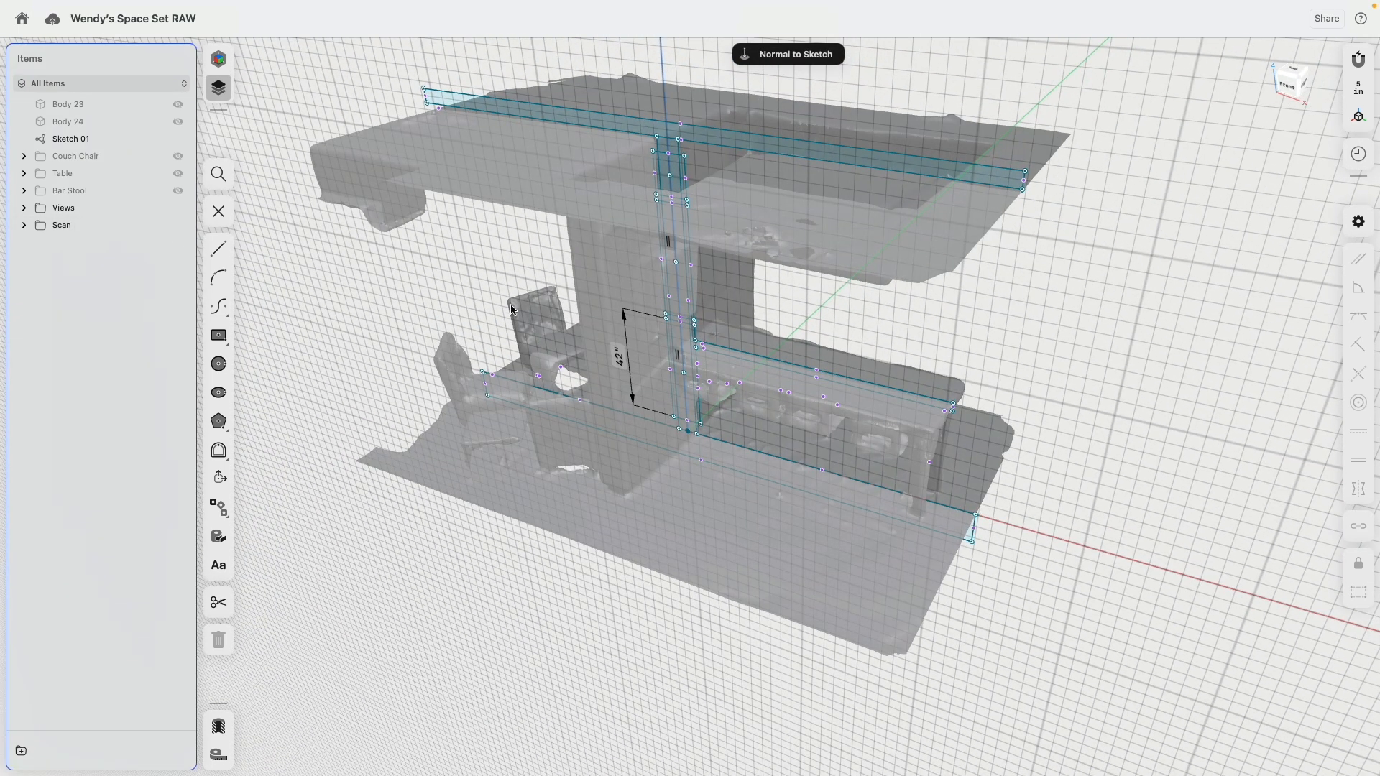
click(177, 225)
Step: Extrude the four narrow column regions at the base, at both gaps and under the roof symmetrically by 28.5 in to each side
scroll(706, 476, up, 10)
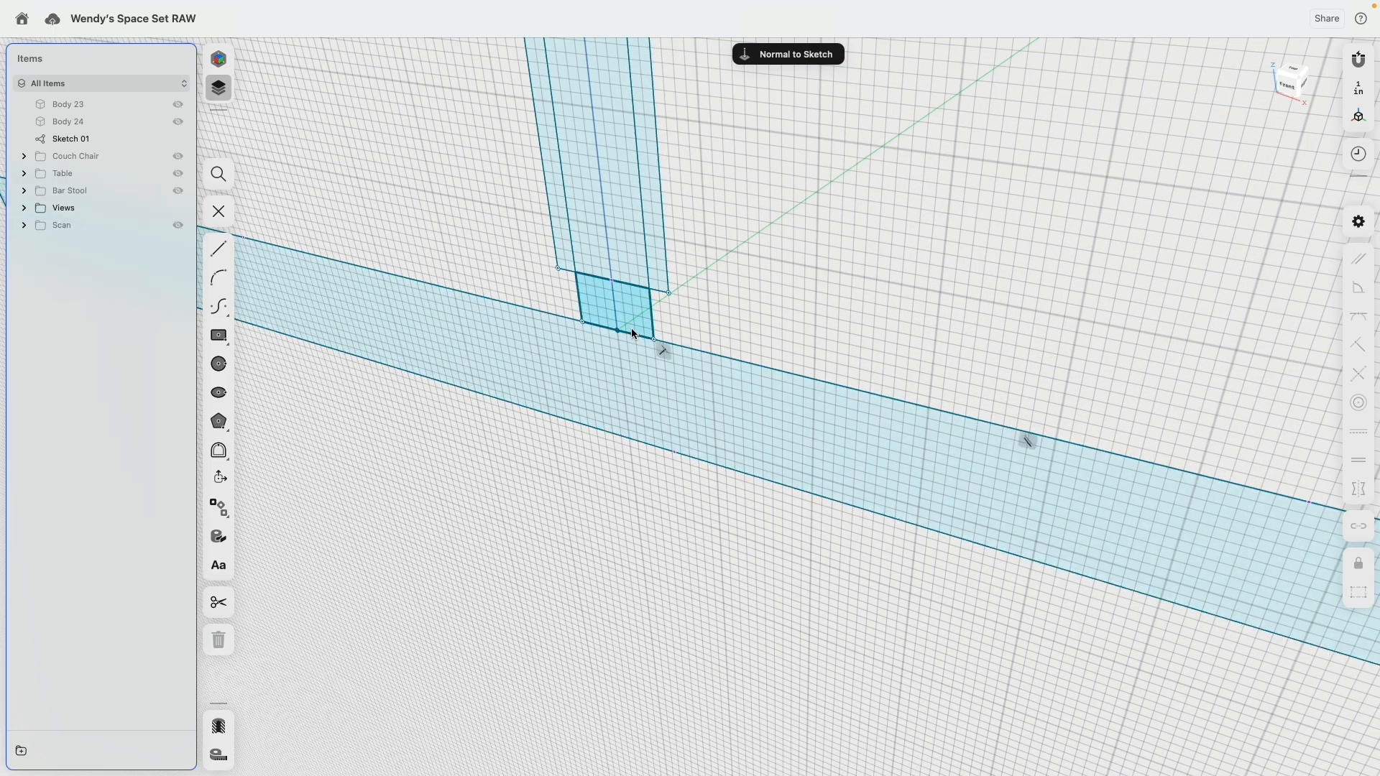
click(630, 327)
key(e)
scroll(878, 584, up, 5)
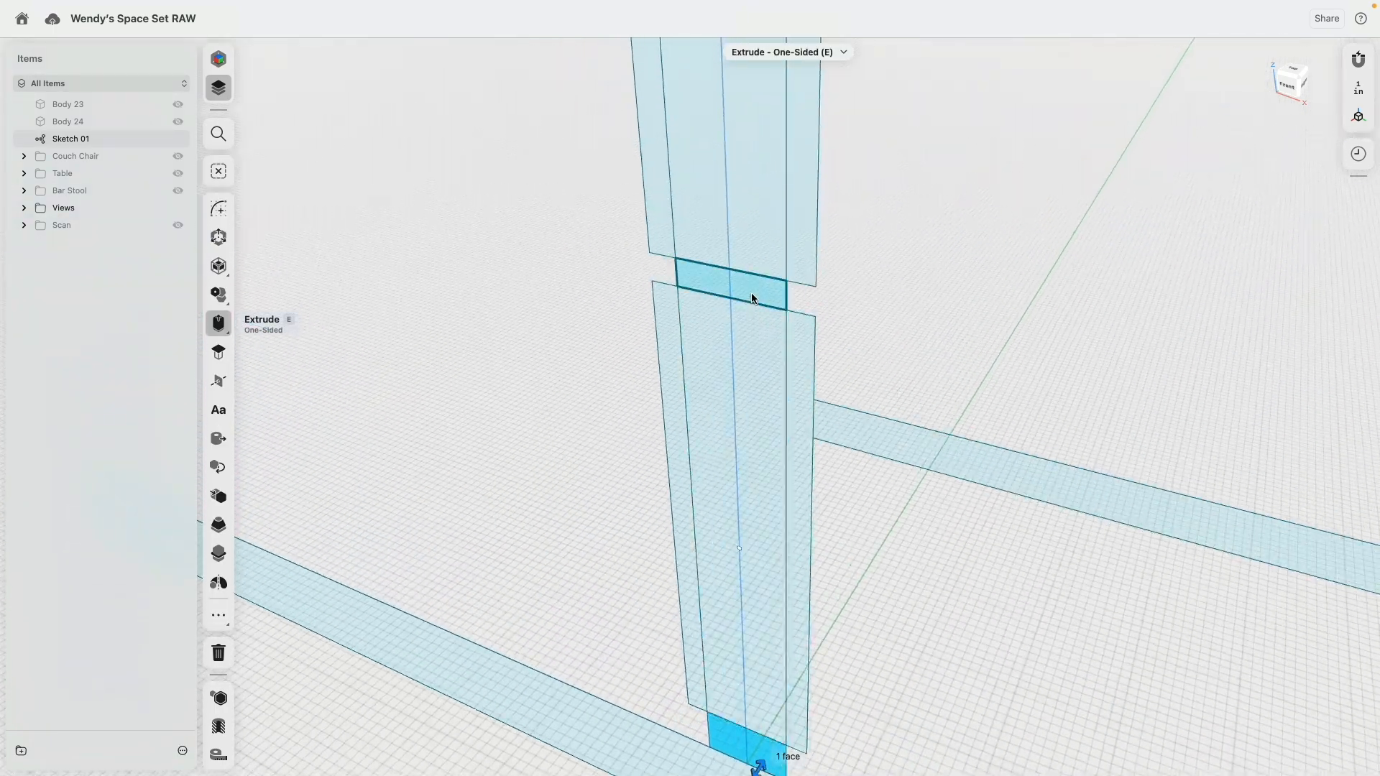
click(752, 292)
middle_drag(884, 259, 897, 575)
scroll(895, 533, down, 6)
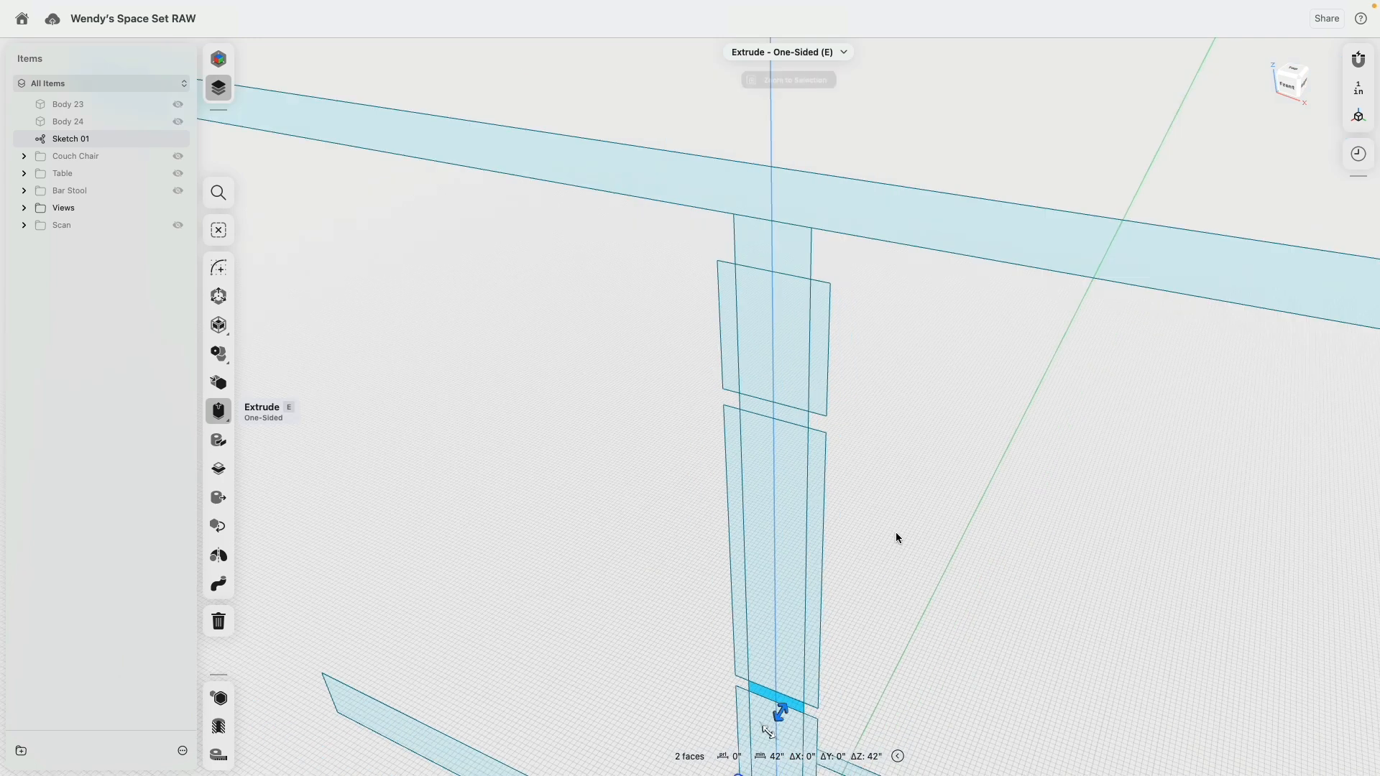
scroll(843, 489, up, 3)
click(787, 363)
click(782, 126)
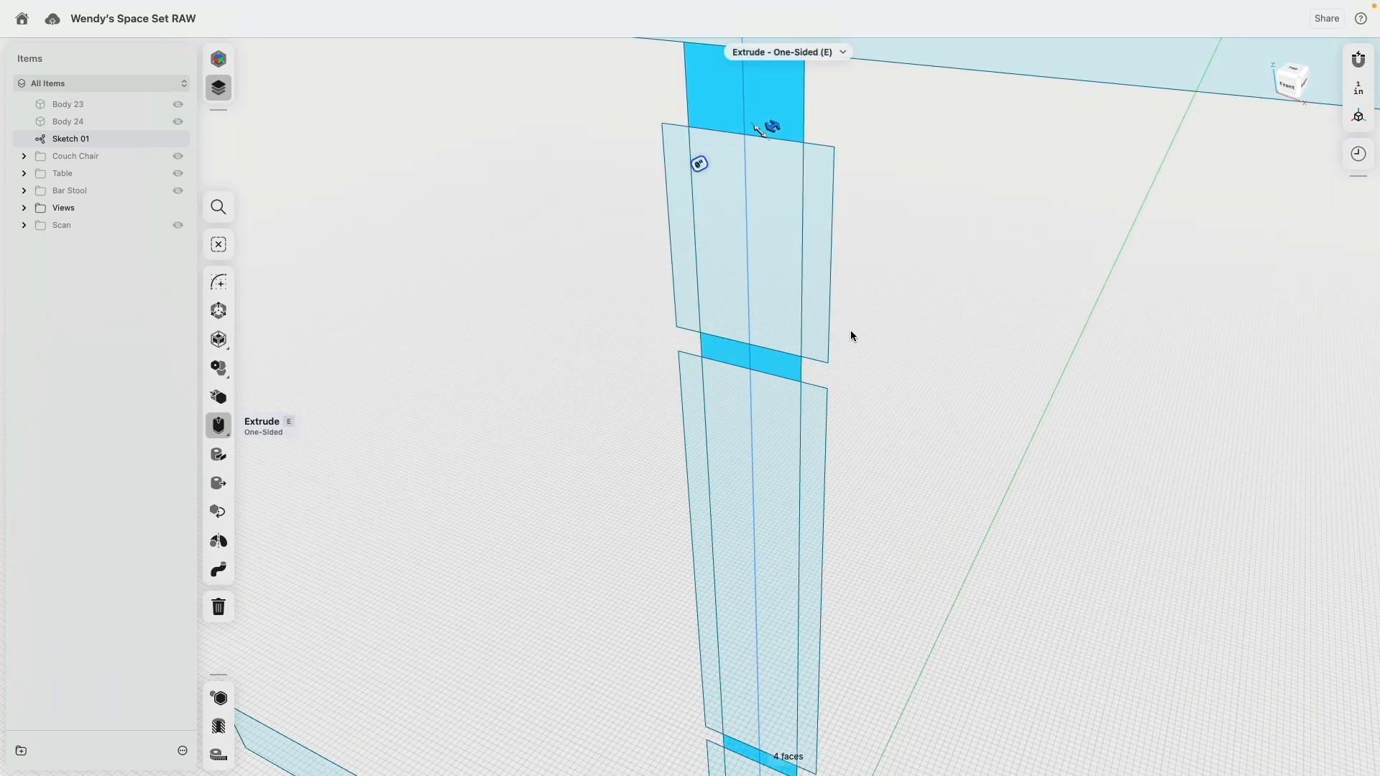
scroll(855, 338, down, 5)
right_drag(862, 352, 812, 353)
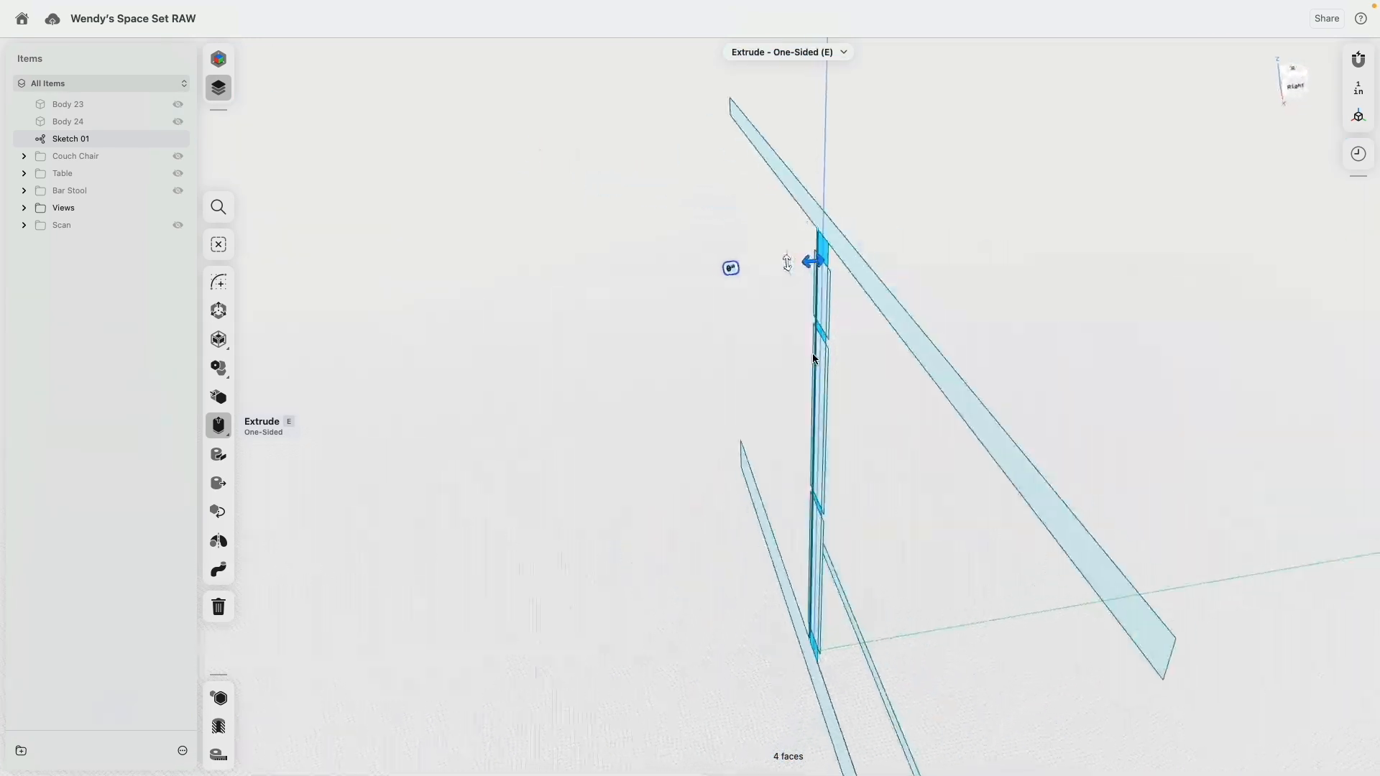
click(216, 427)
click(250, 454)
right_drag(815, 273, 841, 286)
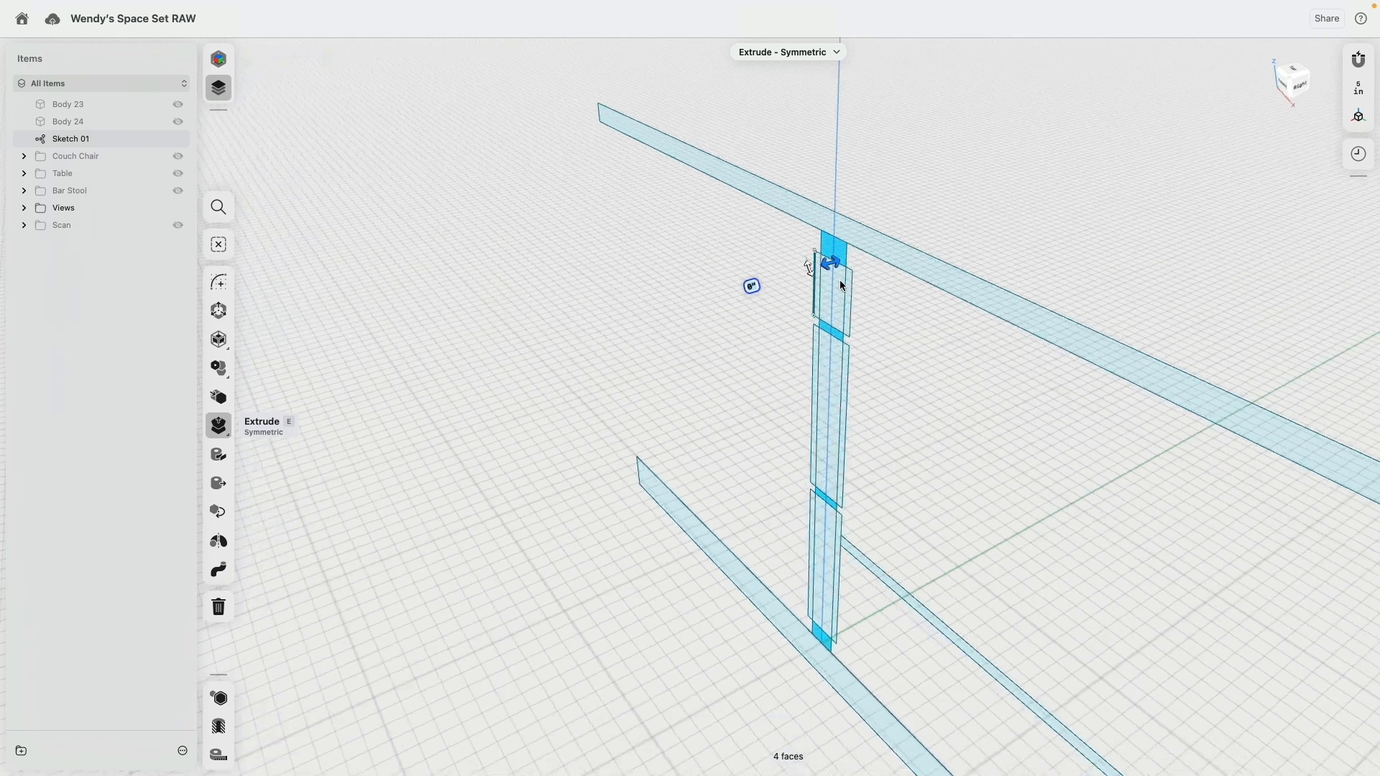
drag(833, 269, 722, 316)
scroll(809, 320, up, 3)
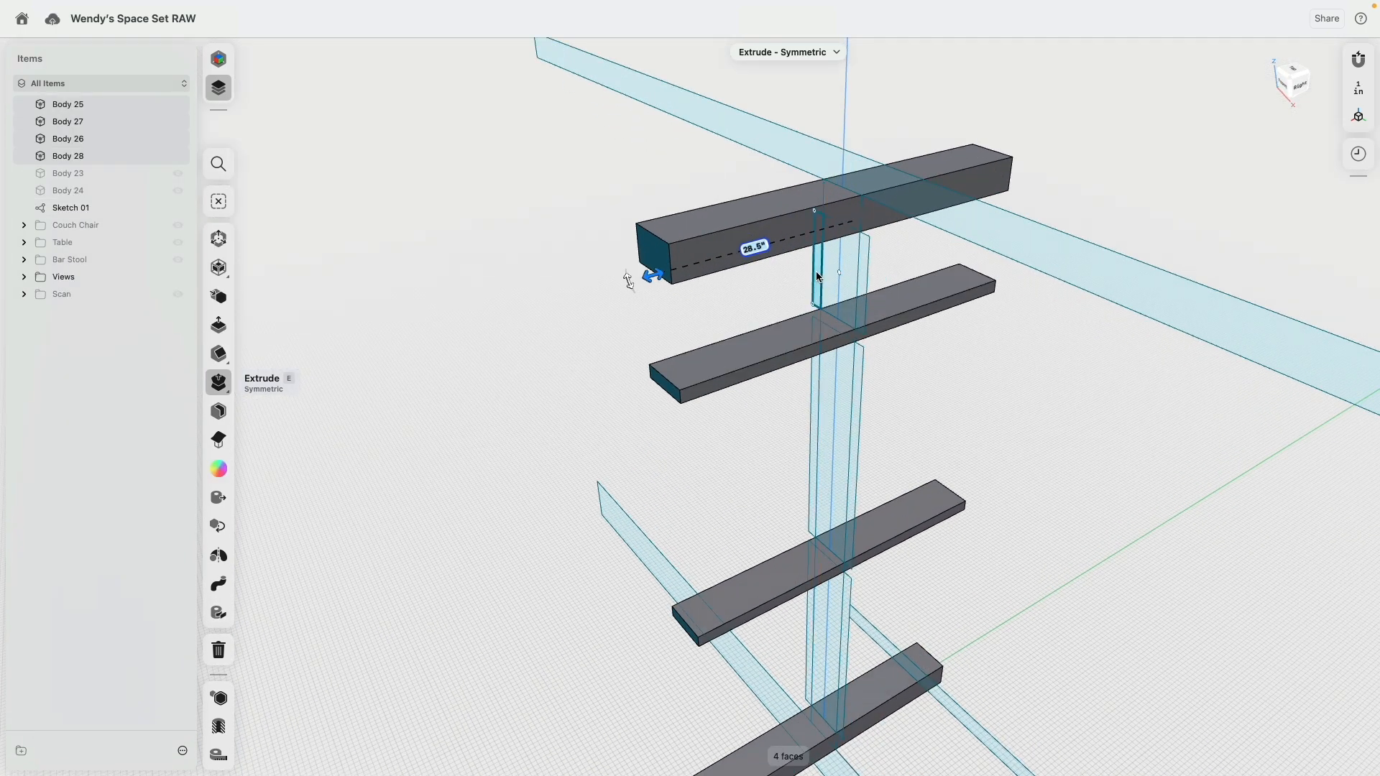
click(513, 318)
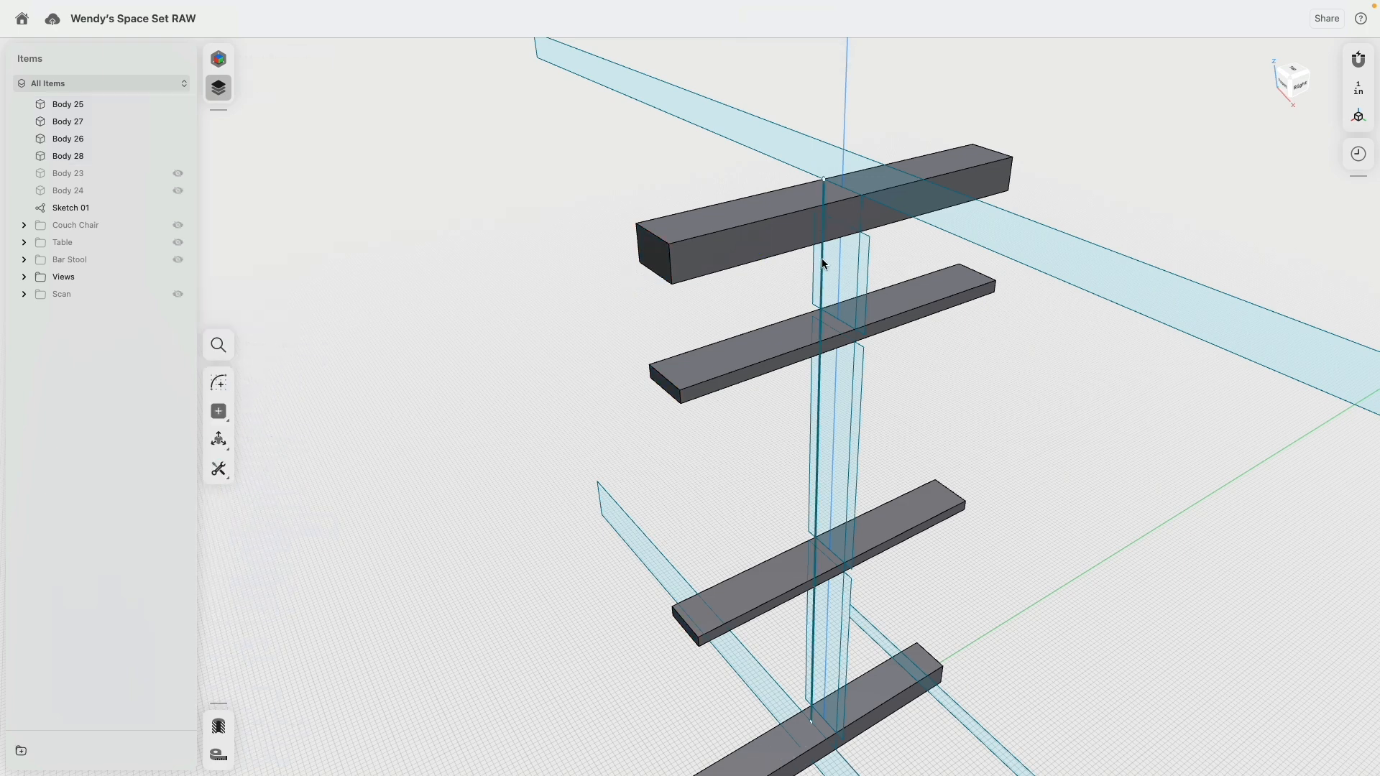
Step: Extrude all nine regions of the three wide column rectangles symmetrically by 31 in to each side as separate bodies
scroll(821, 264, up, 4)
scroll(819, 268, up, 2)
click(820, 268)
click(845, 274)
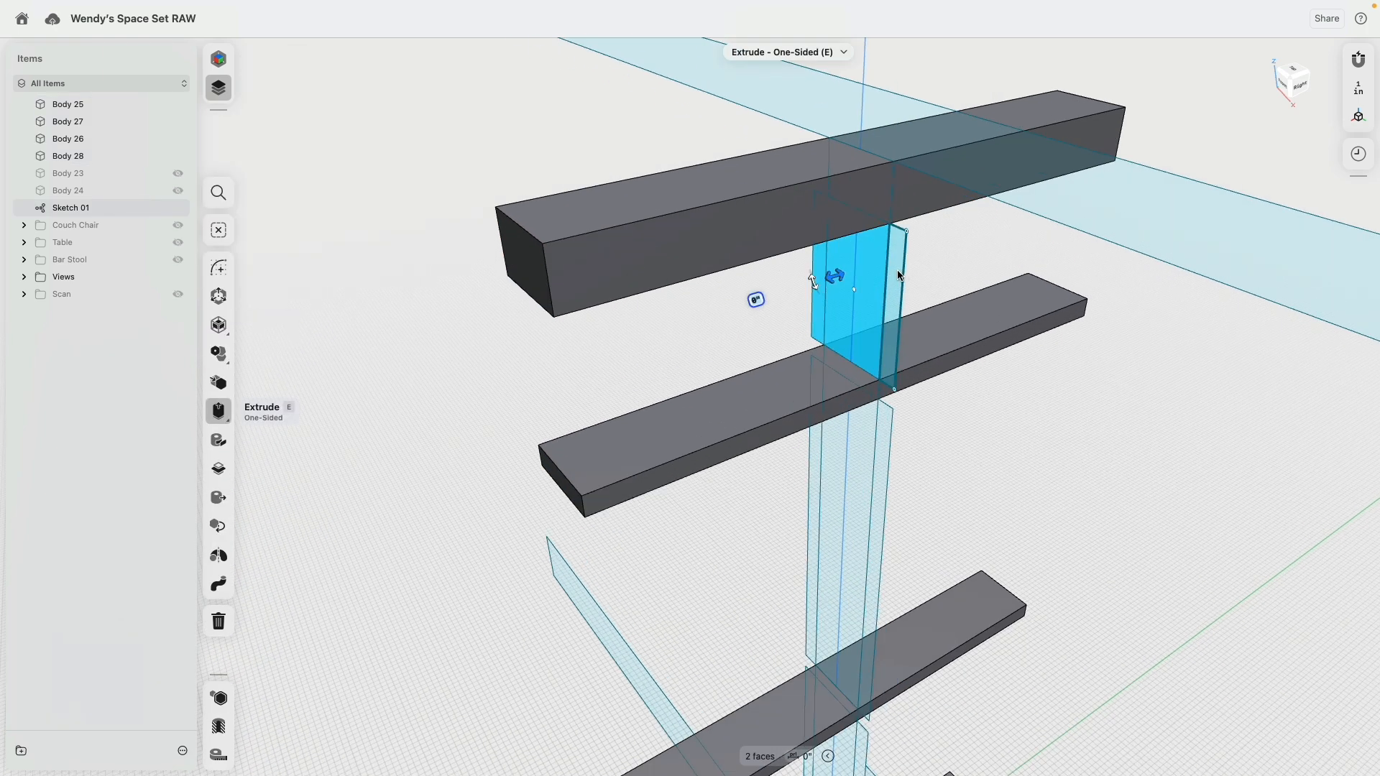
click(896, 275)
click(887, 421)
click(859, 441)
click(811, 494)
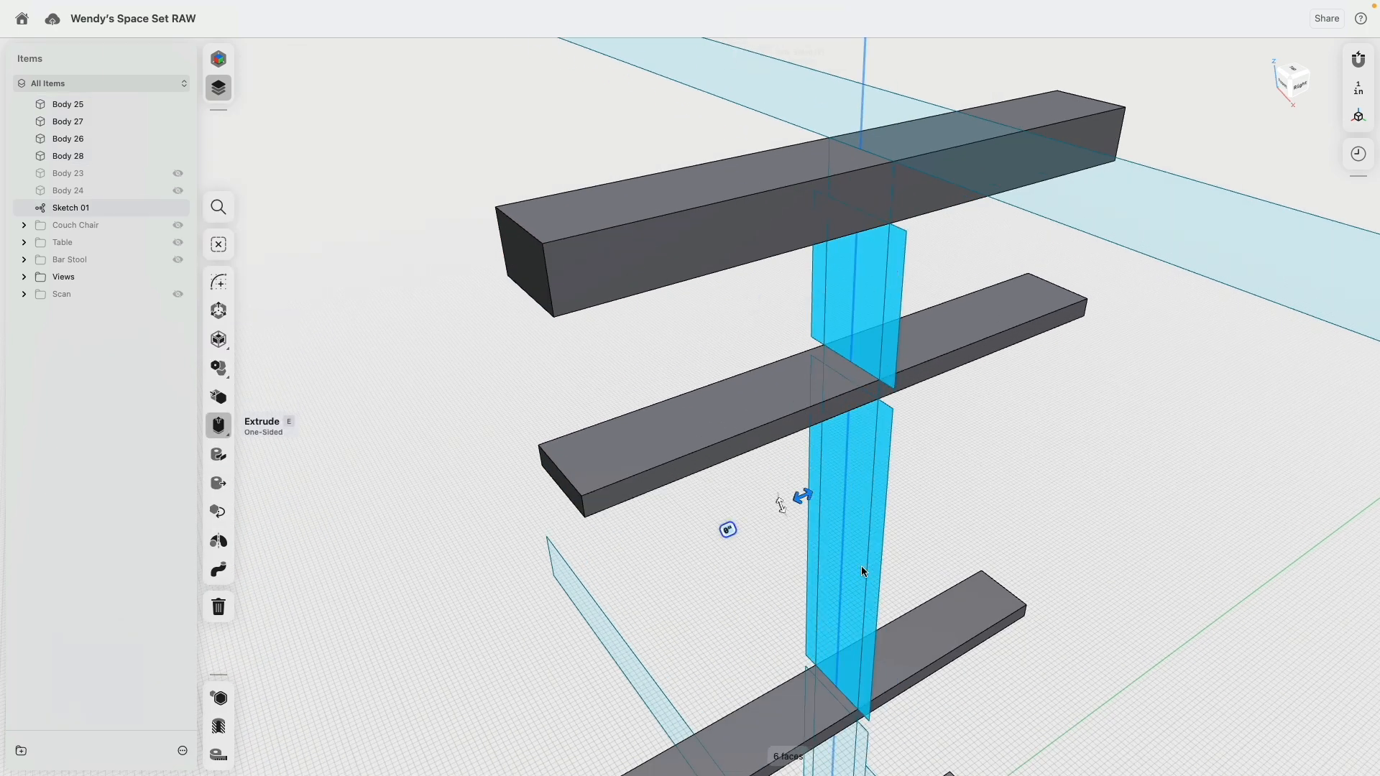
middle_drag(873, 697, 856, 238)
click(776, 287)
click(795, 295)
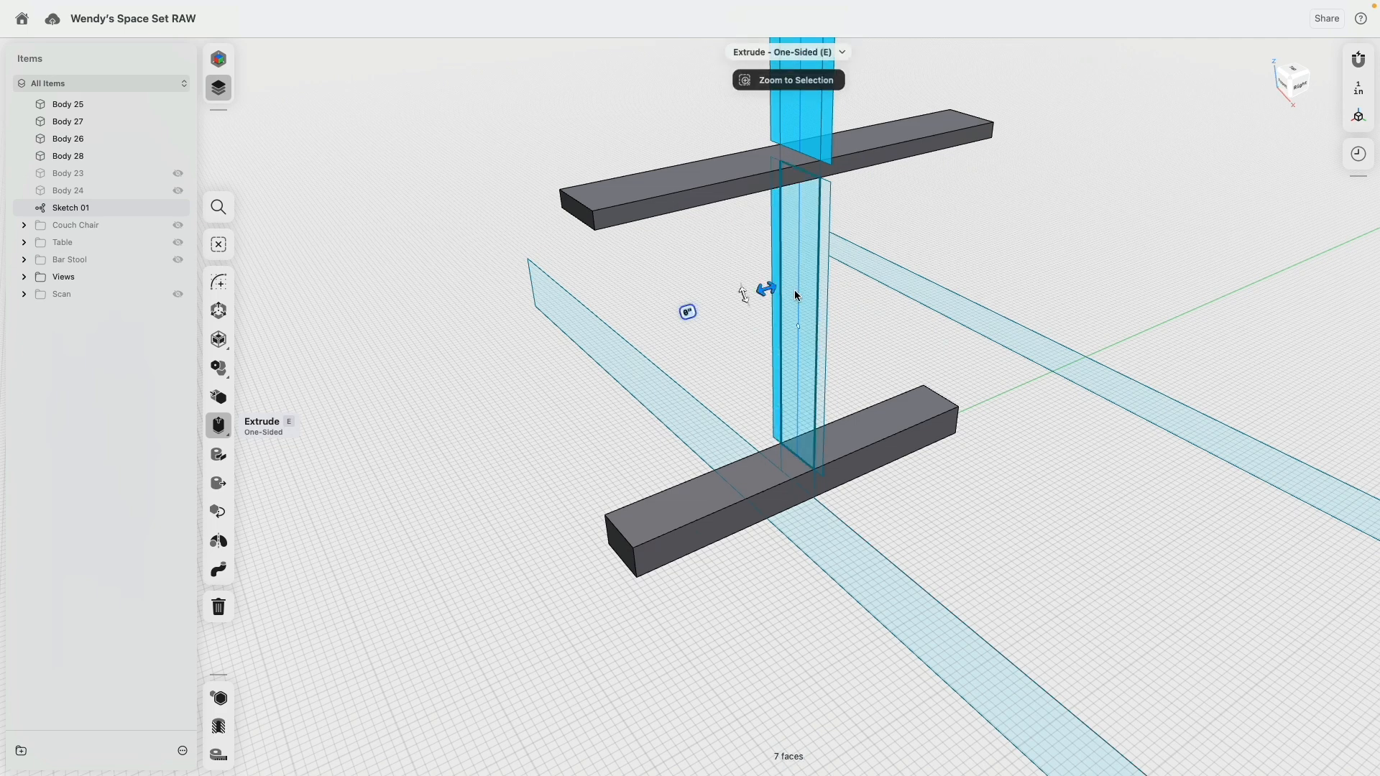
click(823, 299)
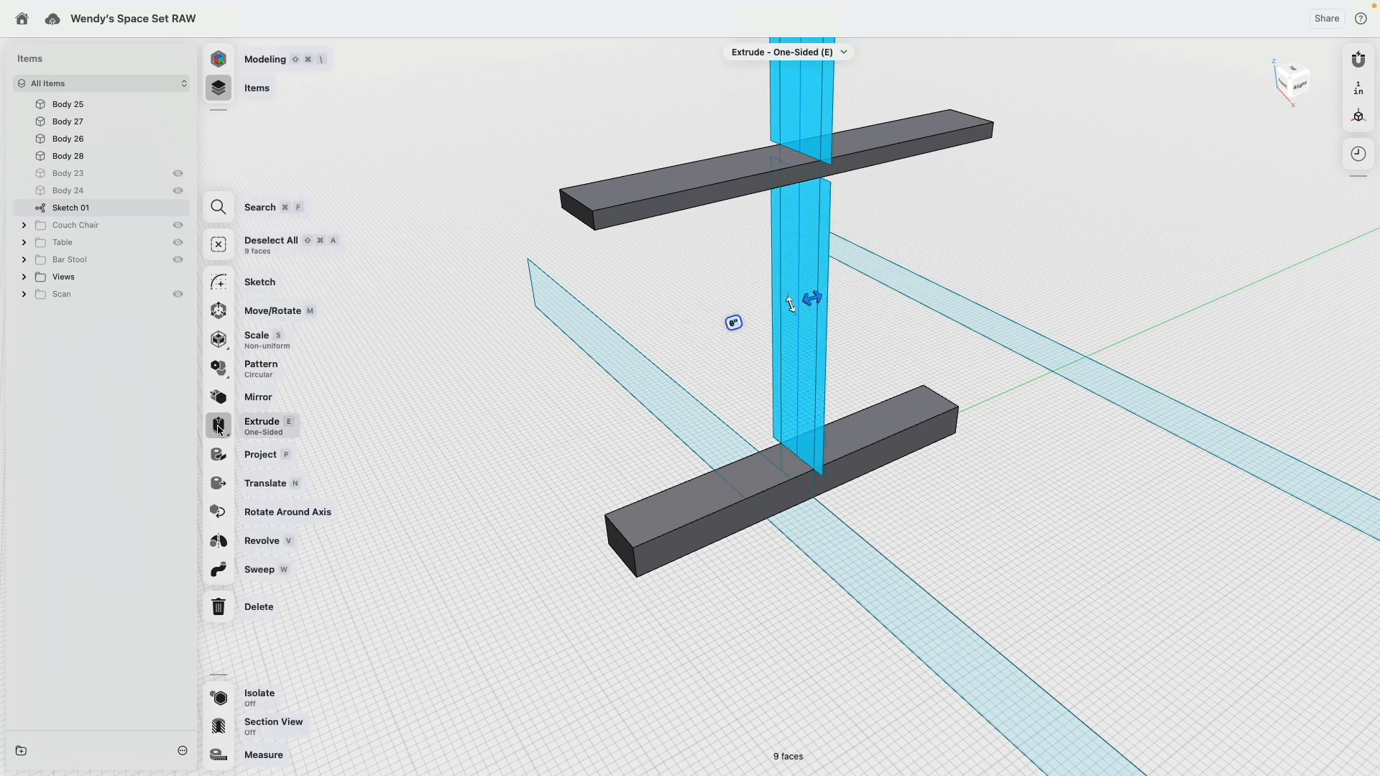
click(227, 434)
click(247, 457)
drag(811, 299, 609, 362)
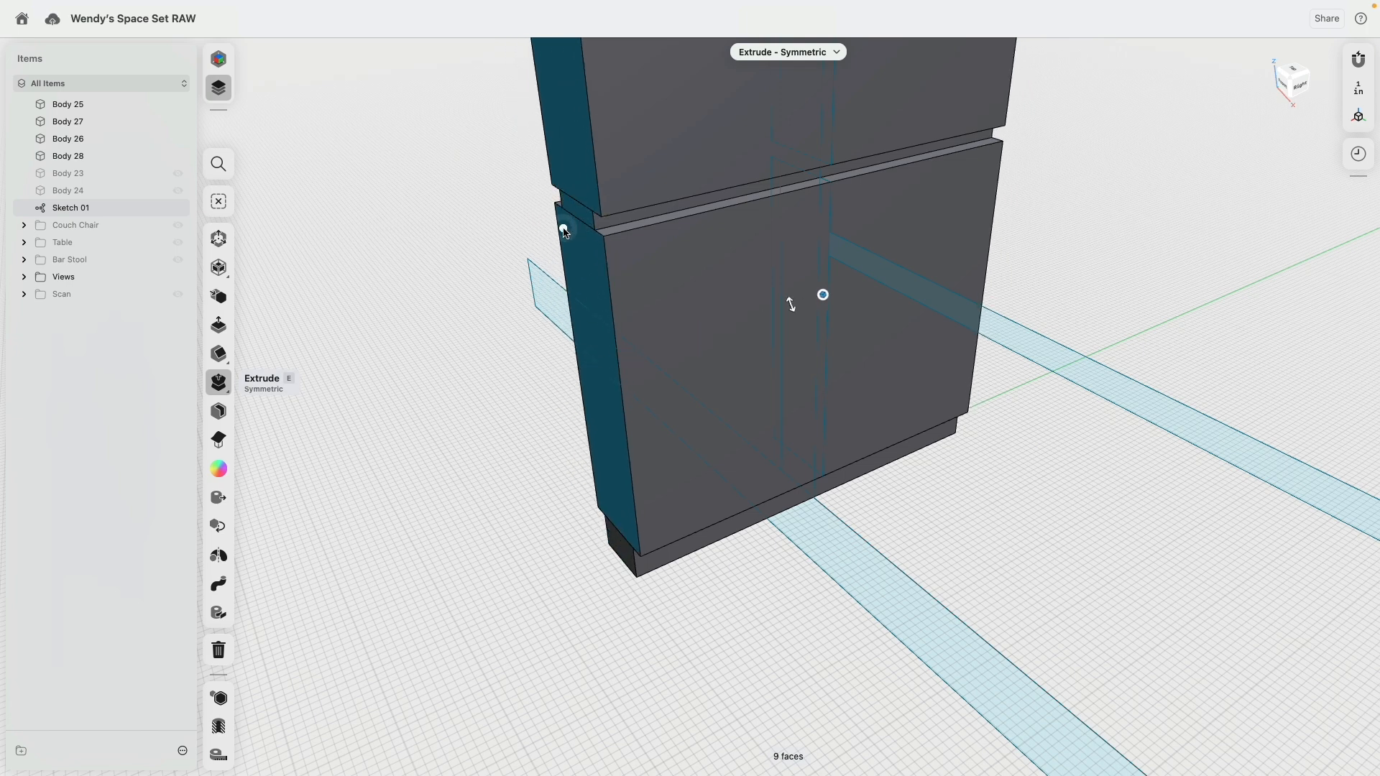
mouse_move(563, 229)
mouse_down()
mouse_move(548, 241)
mouse_move(559, 234)
mouse_up()
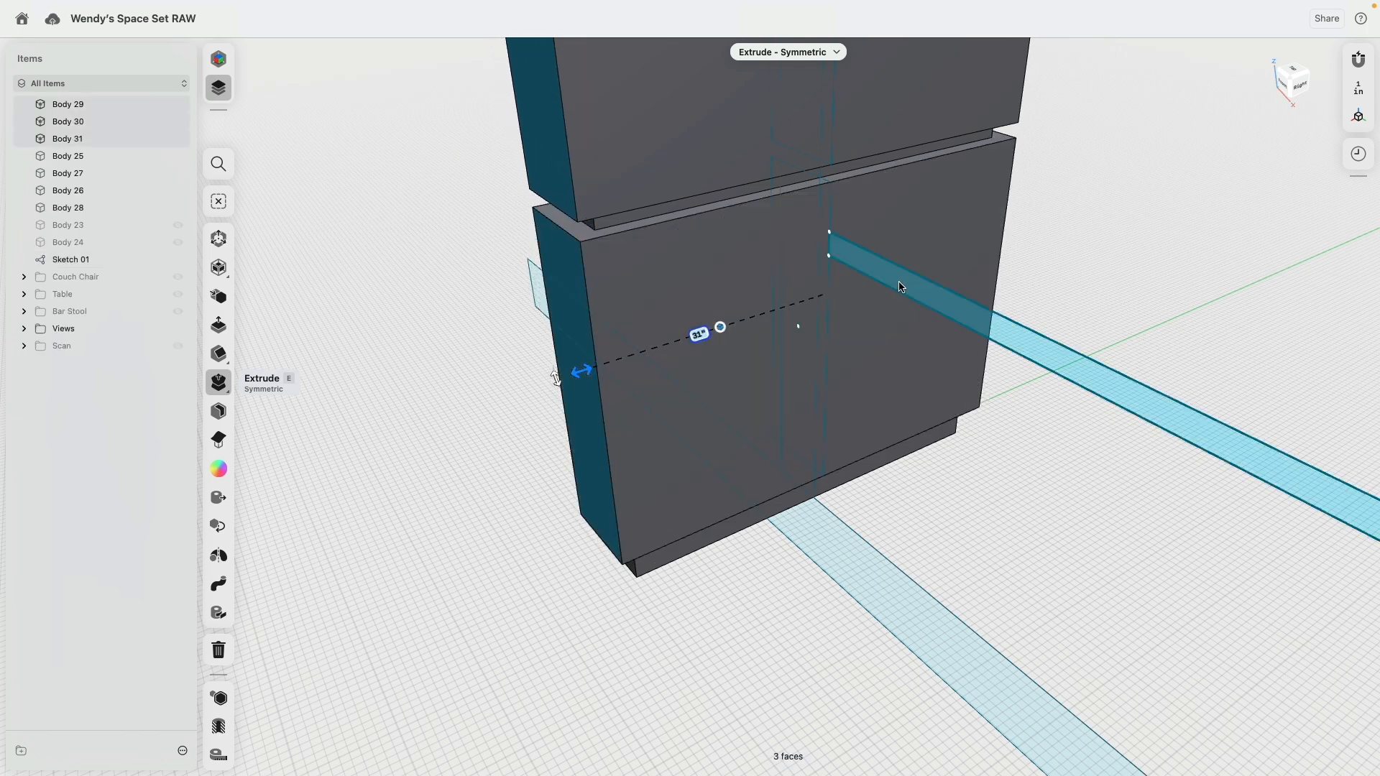
Step: Show the scan and extrude the countertop profile symmetrically to match the scanned counter's width
click(901, 287)
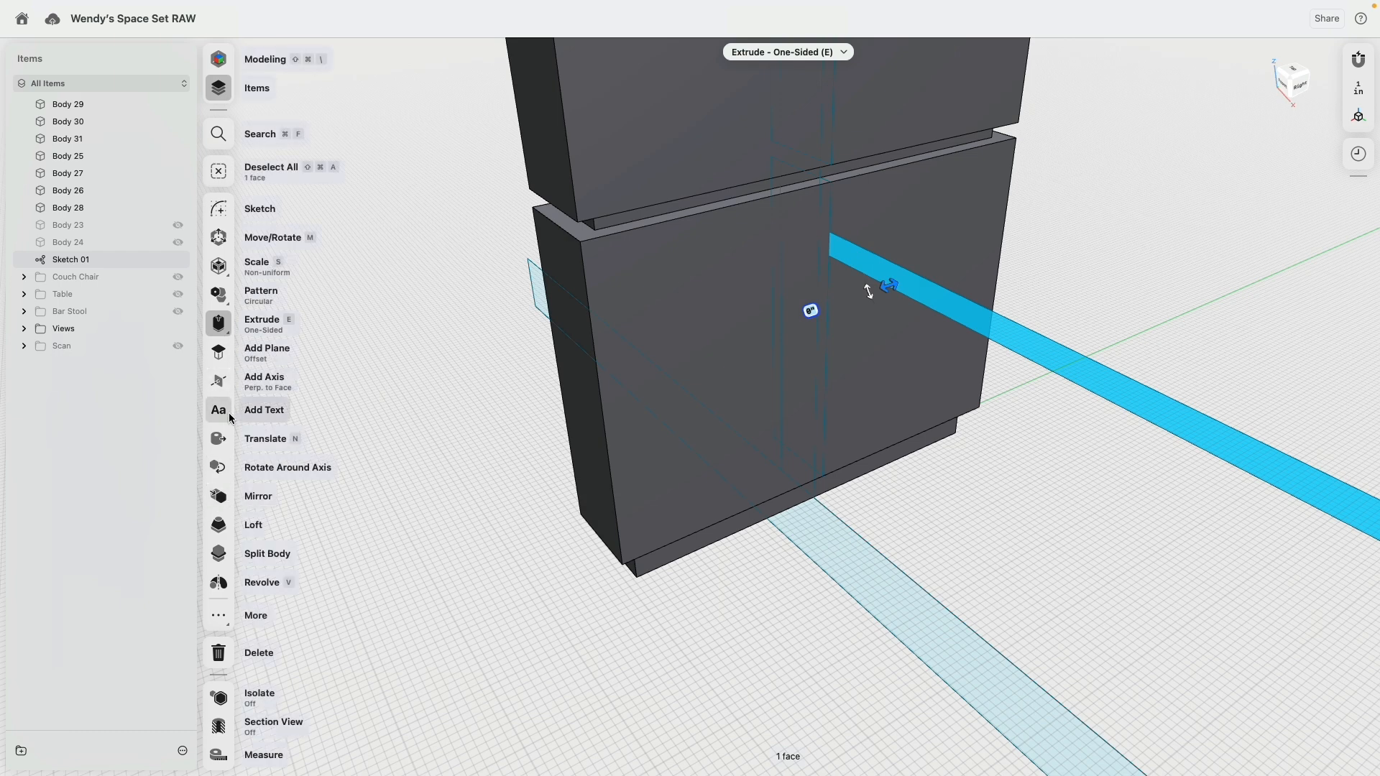
click(178, 348)
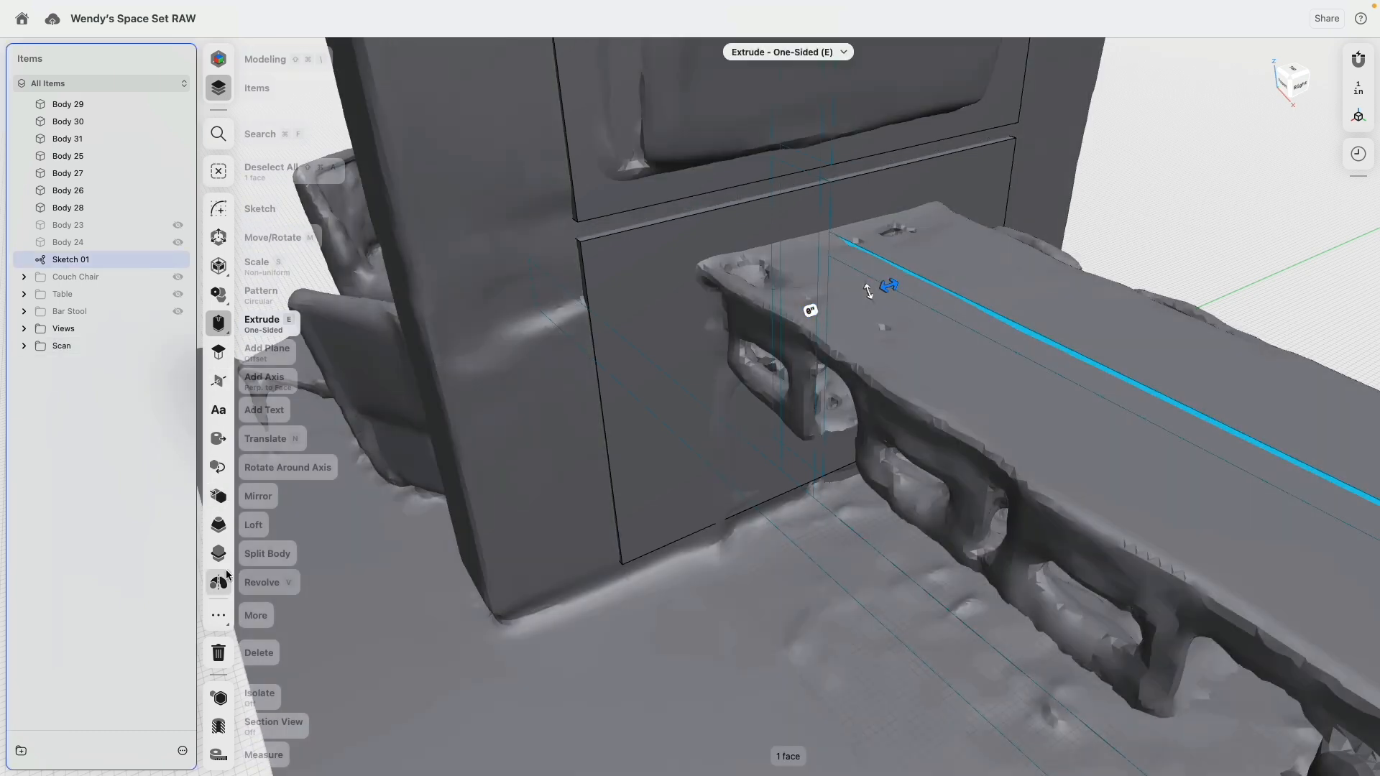
click(218, 323)
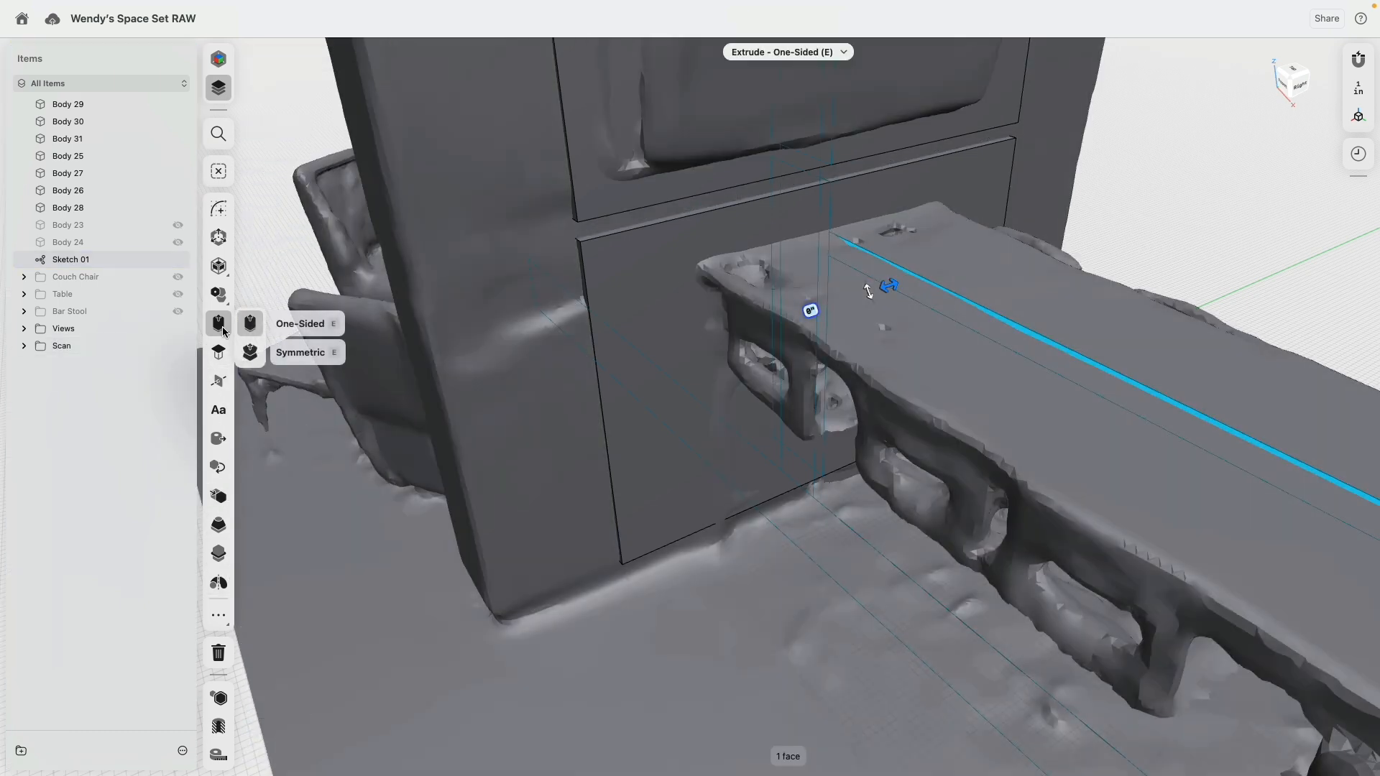
click(283, 353)
drag(891, 287, 770, 341)
scroll(652, 452, down, 6)
click(1034, 376)
right_drag(1034, 375, 906, 273)
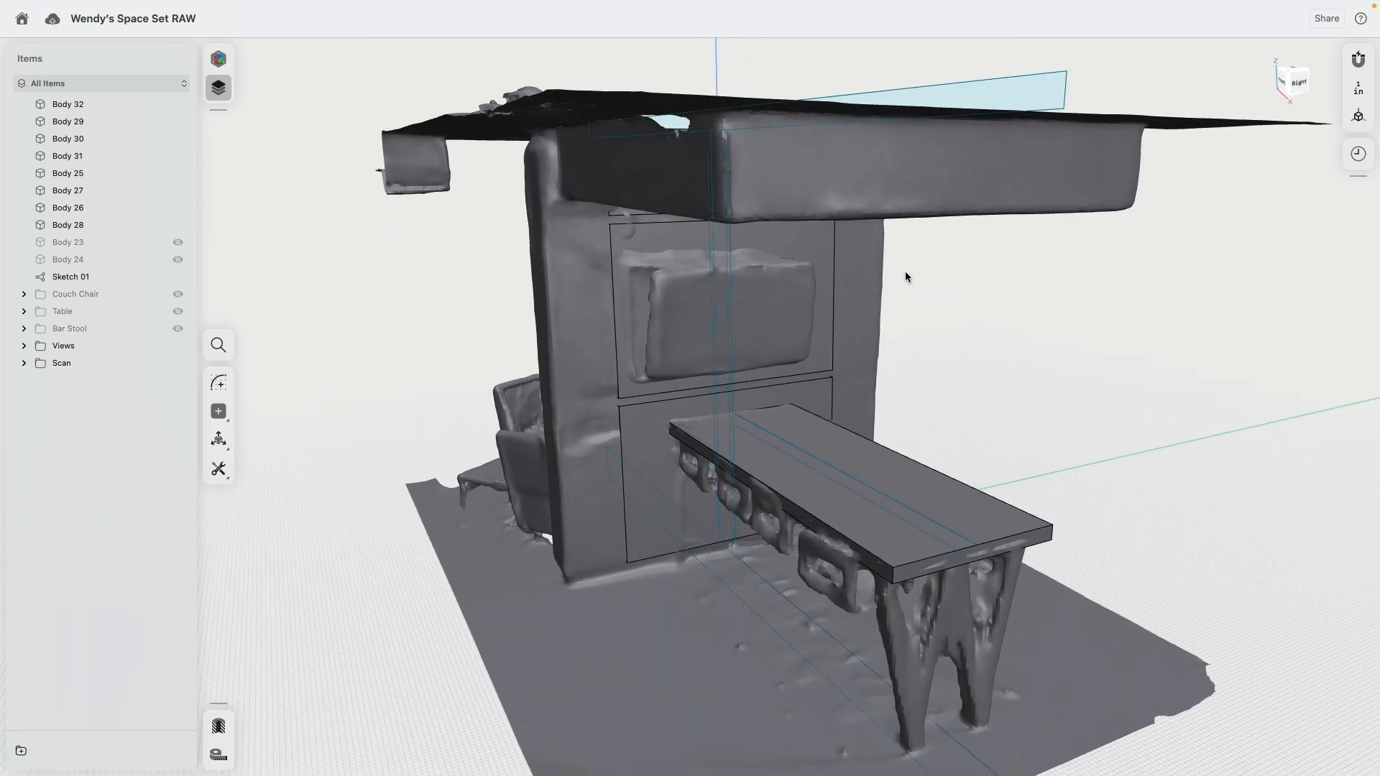
Step: Widen the symmetric extrusion of the three wide column blocks until their sides match the scanned column
click(1355, 151)
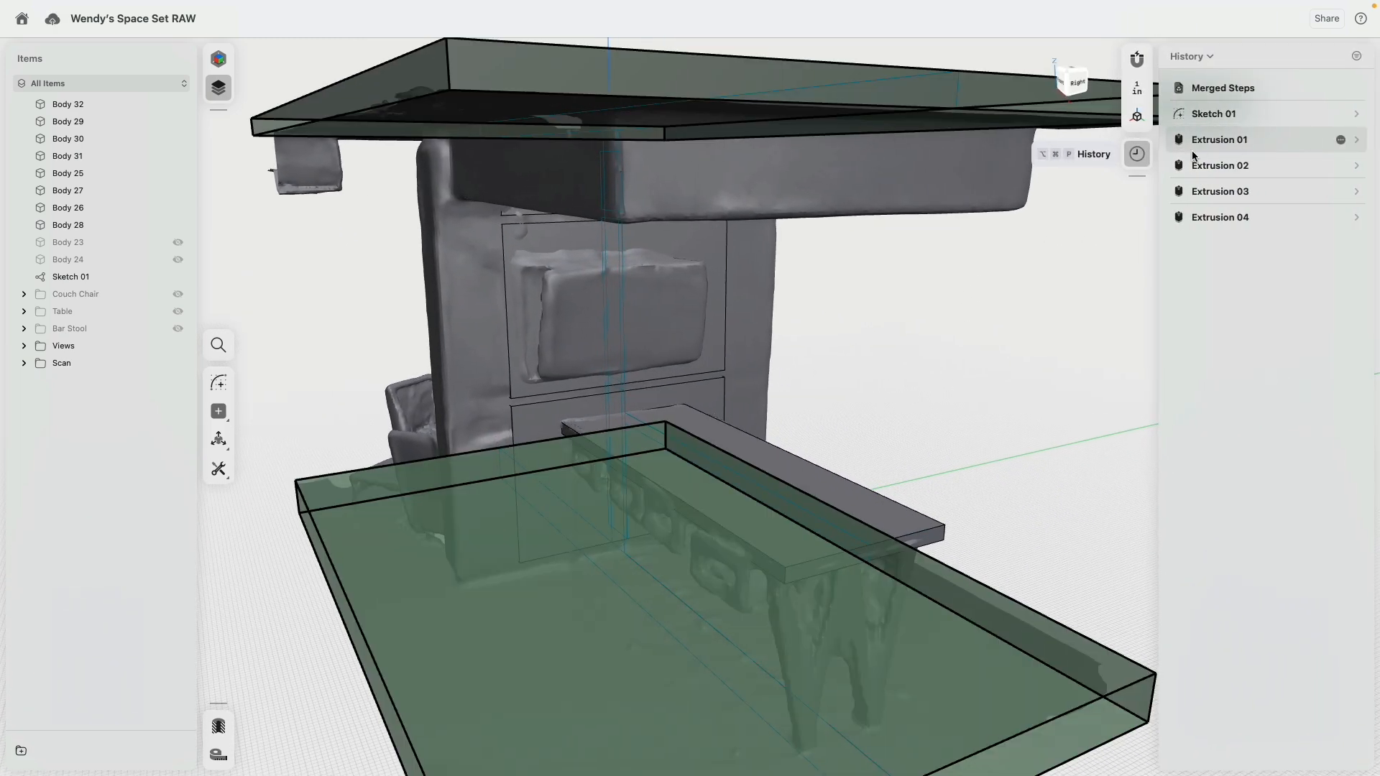
click(1214, 164)
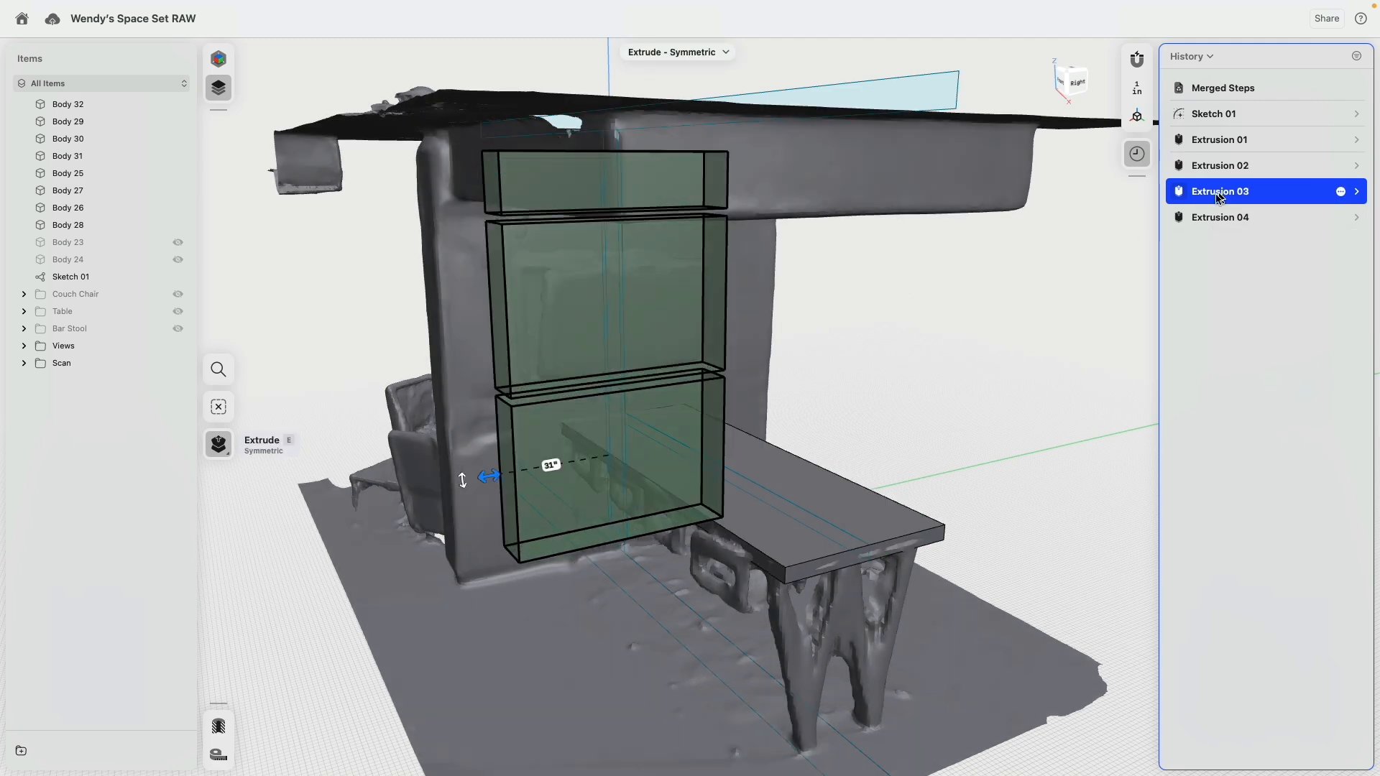
drag(494, 478, 449, 486)
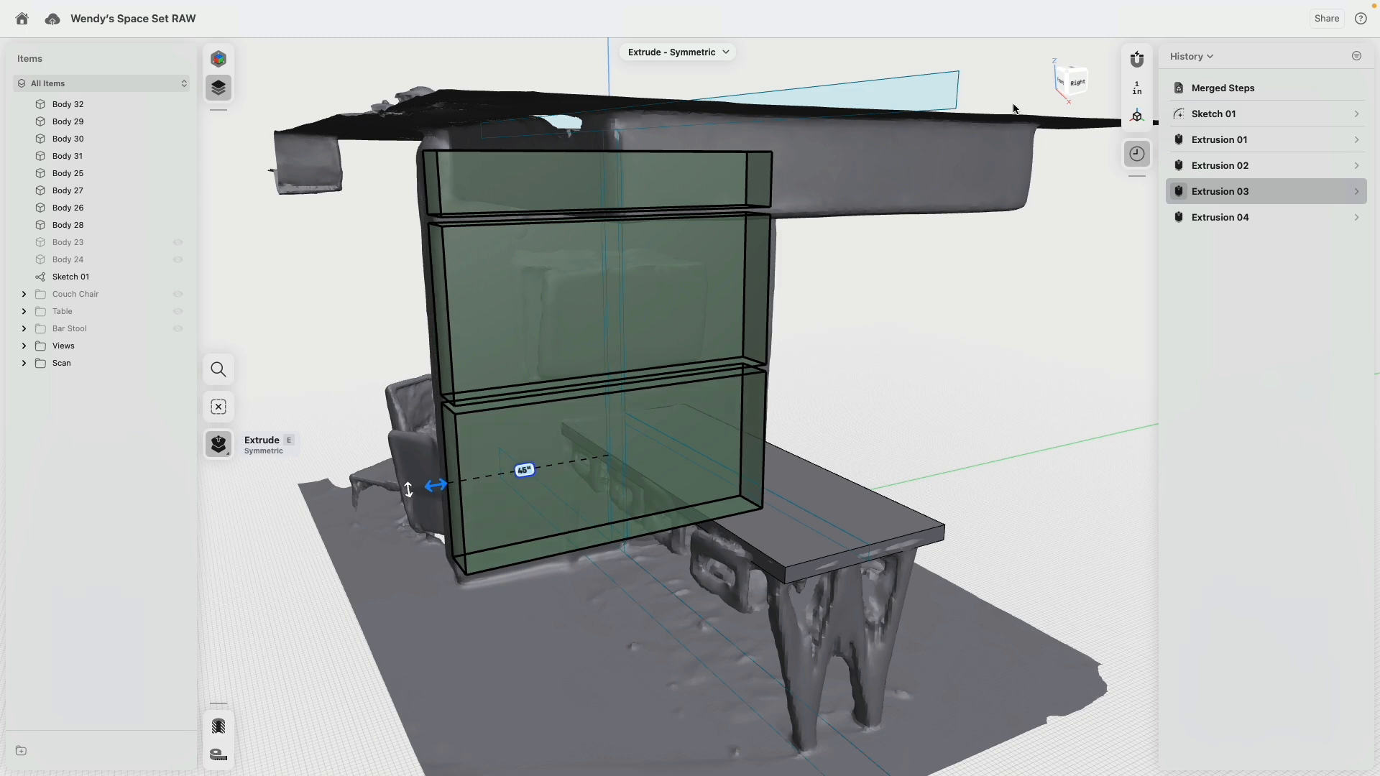
click(1076, 87)
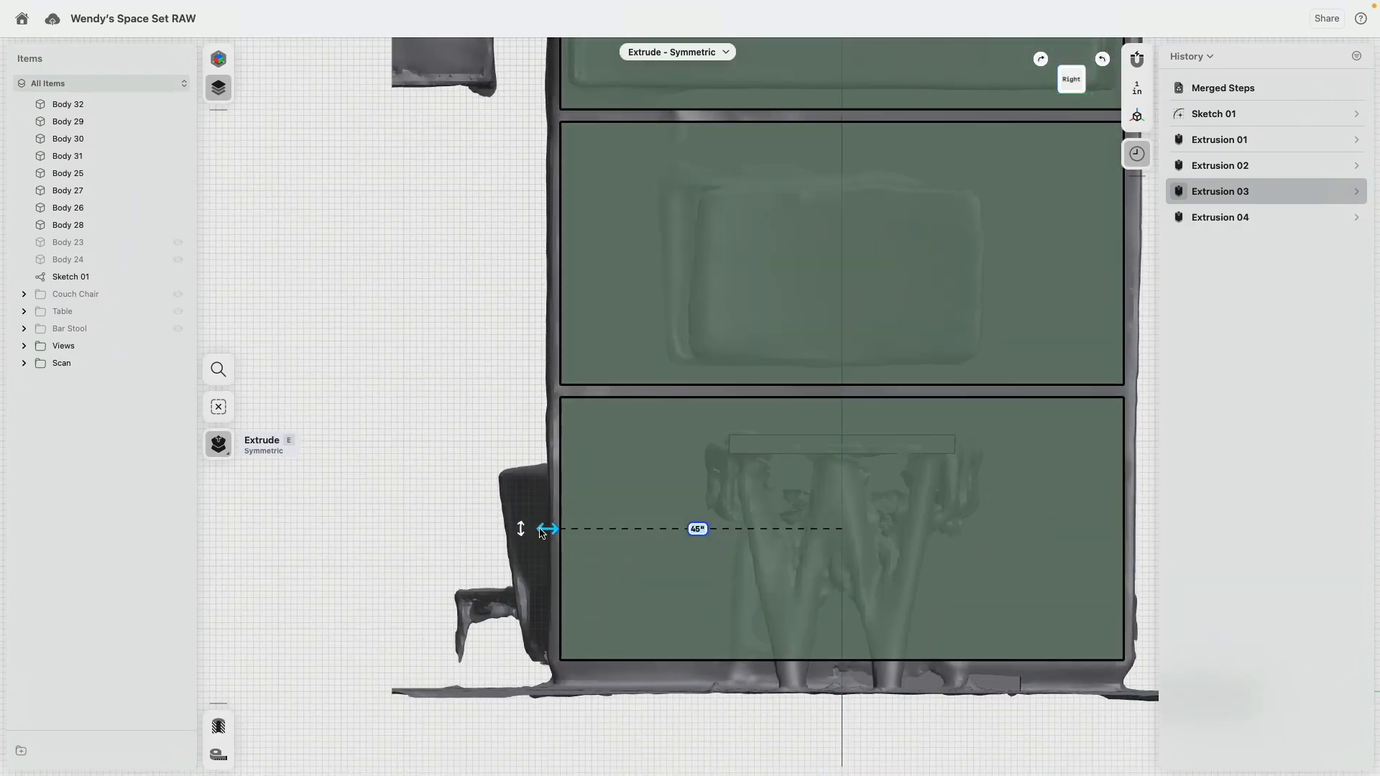
drag(541, 532, 549, 532)
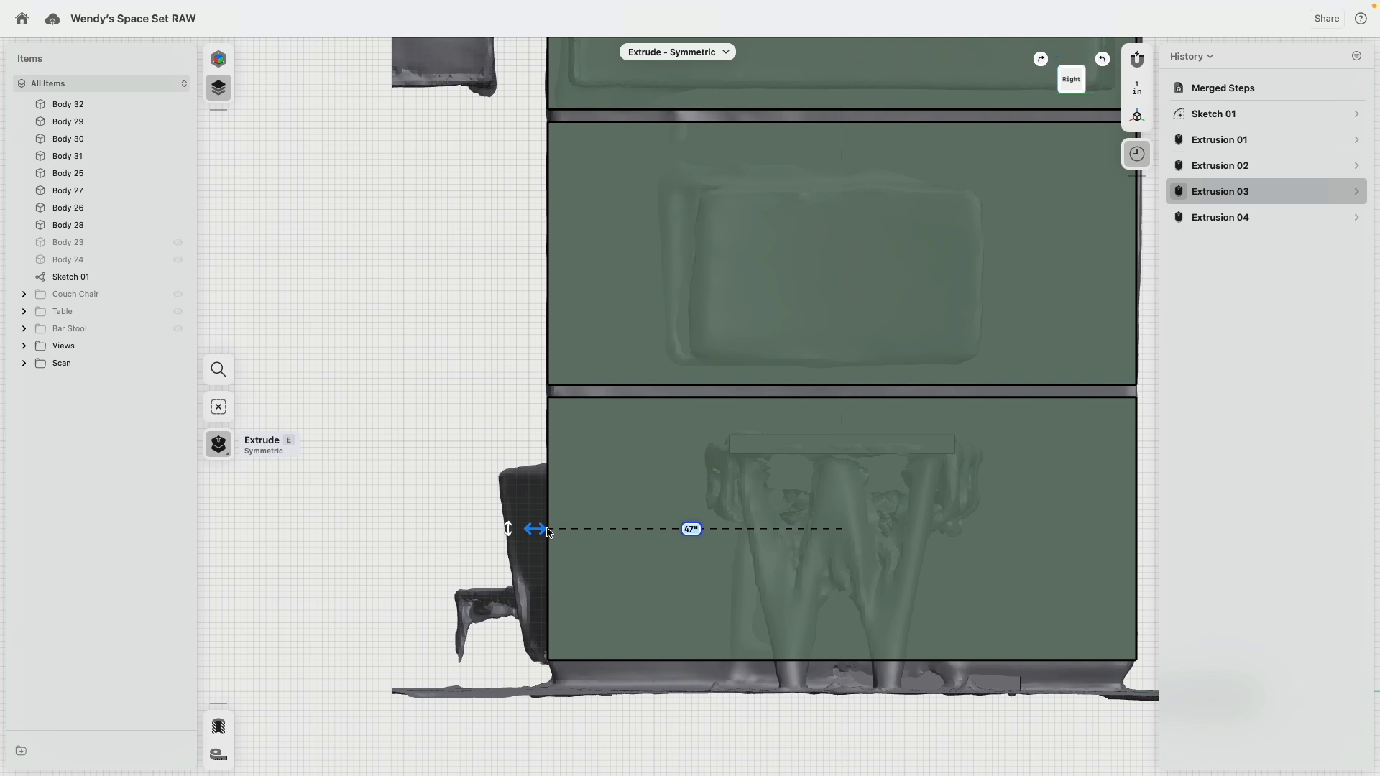
Step: Widen the symmetric extrusion of the four narrow column sections to 45 in
click(1354, 166)
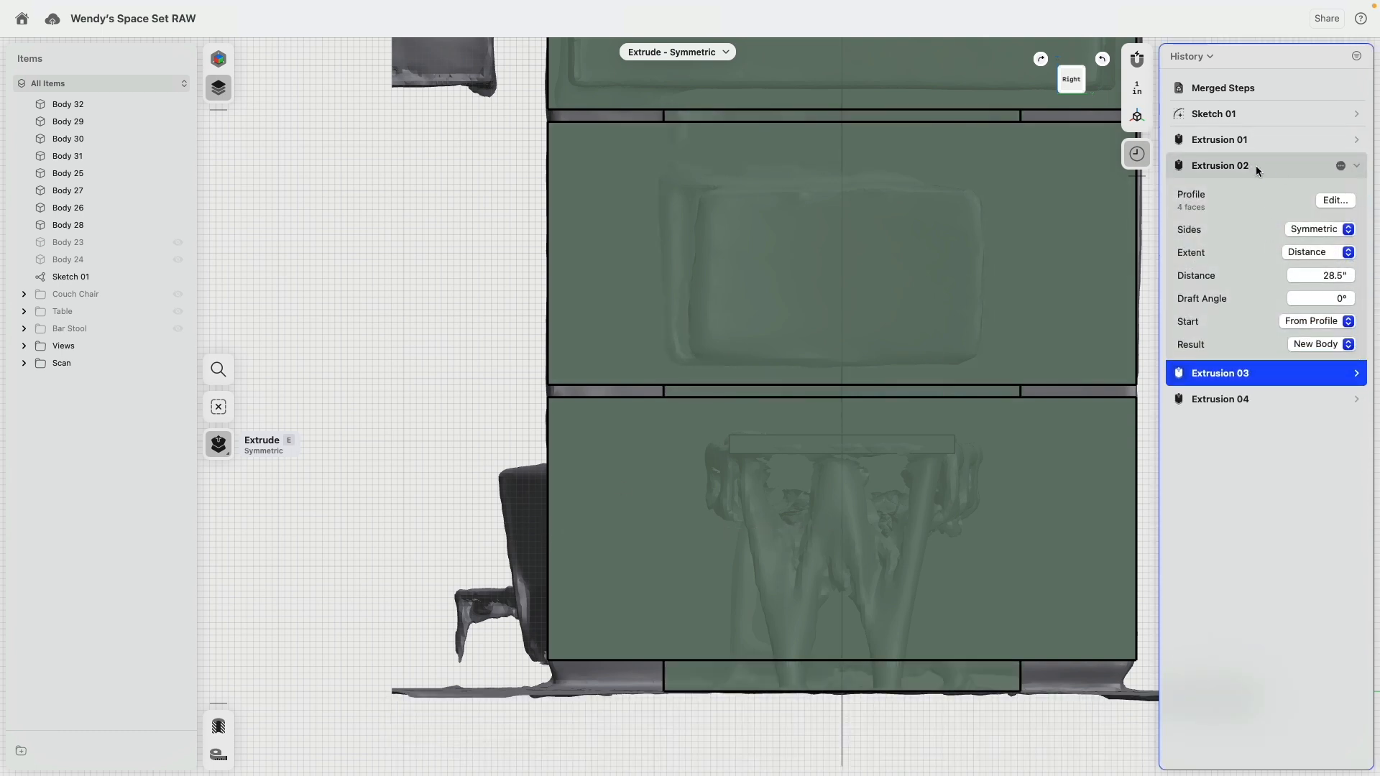
click(1256, 167)
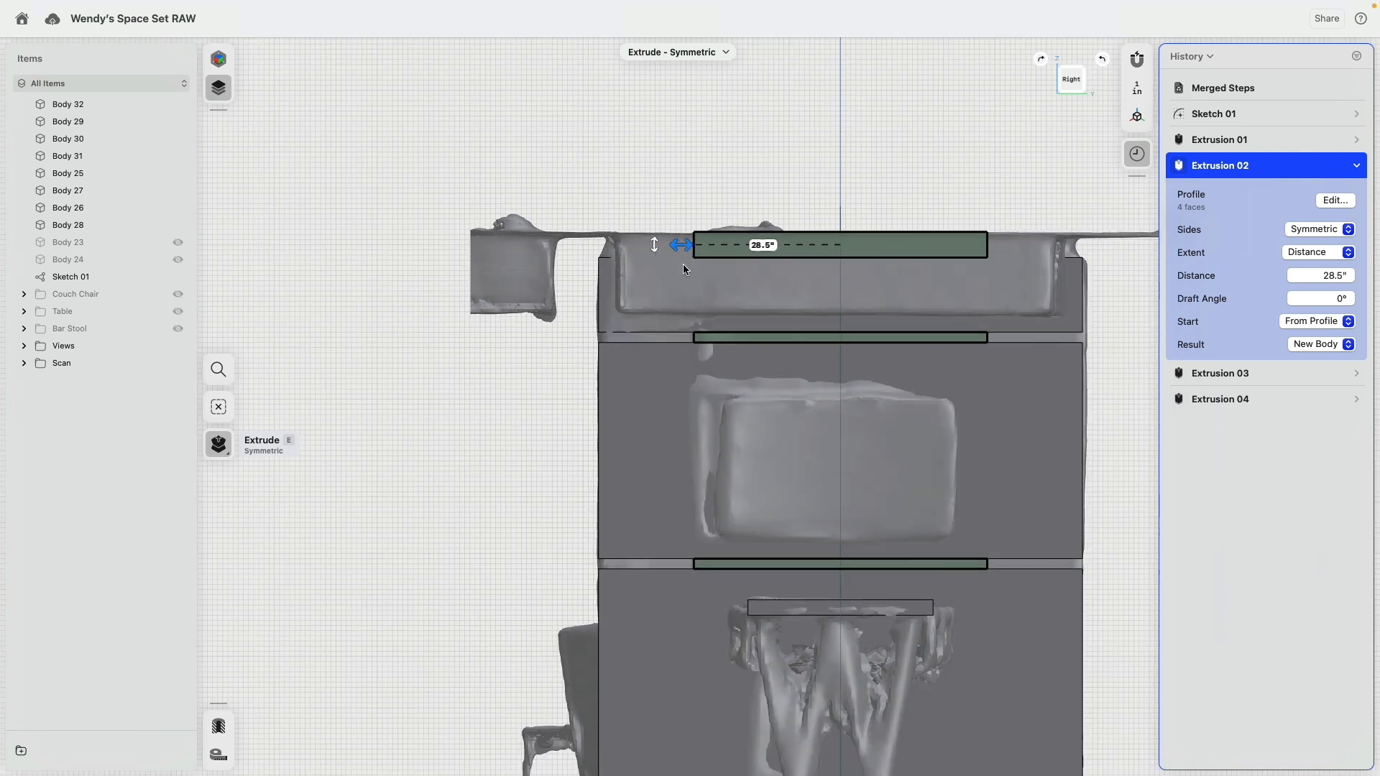
drag(682, 246, 610, 269)
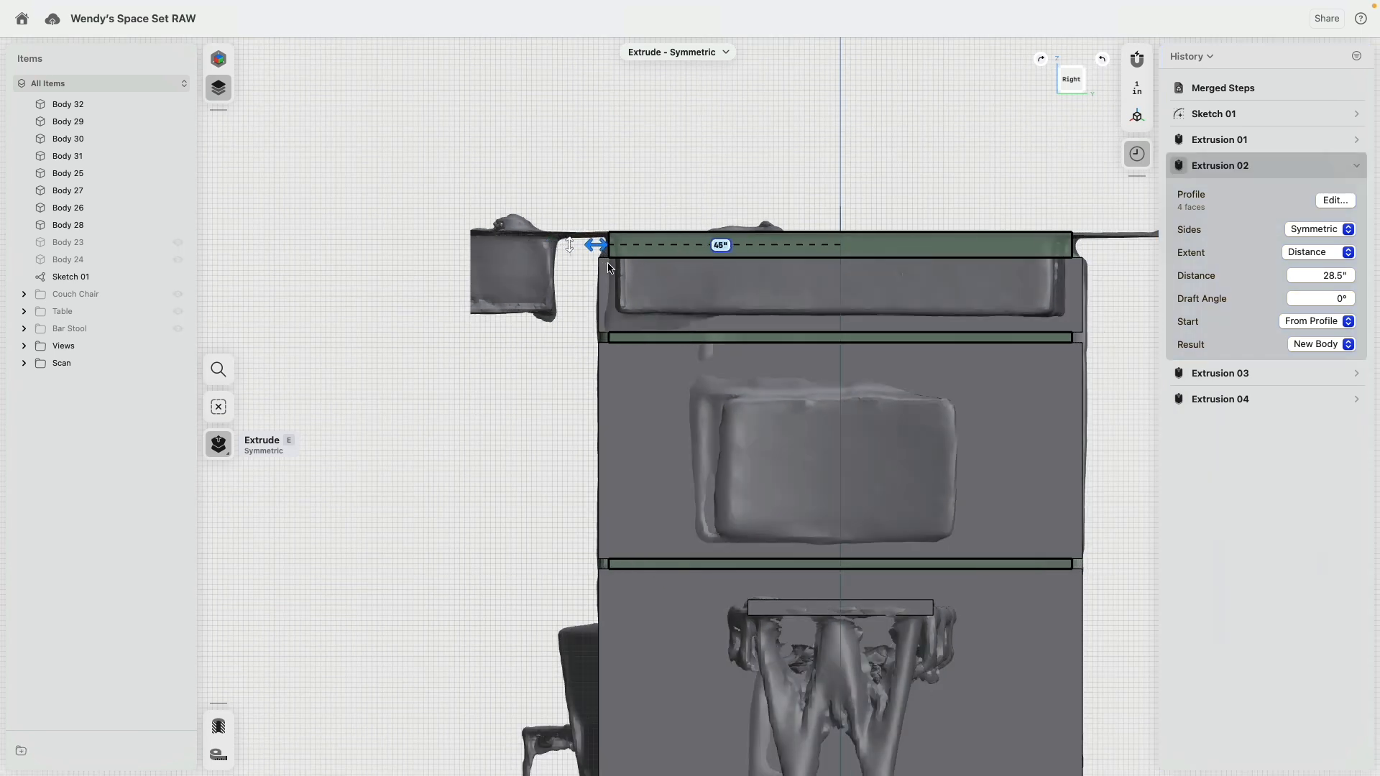
click(538, 449)
middle_drag(529, 435, 502, 266)
right_drag(501, 266, 604, 305)
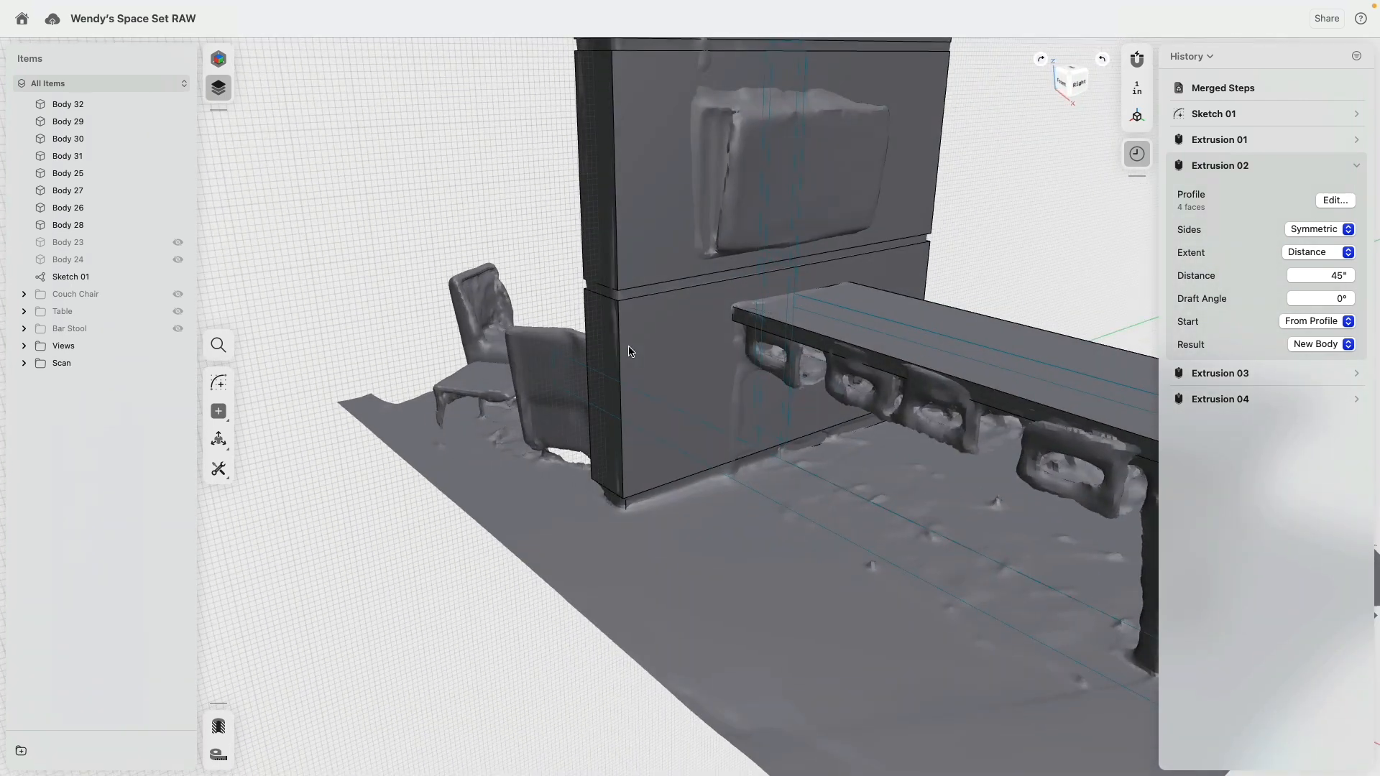
Step: Hide the scan and show the floor and roof bodies again
click(171, 360)
click(477, 205)
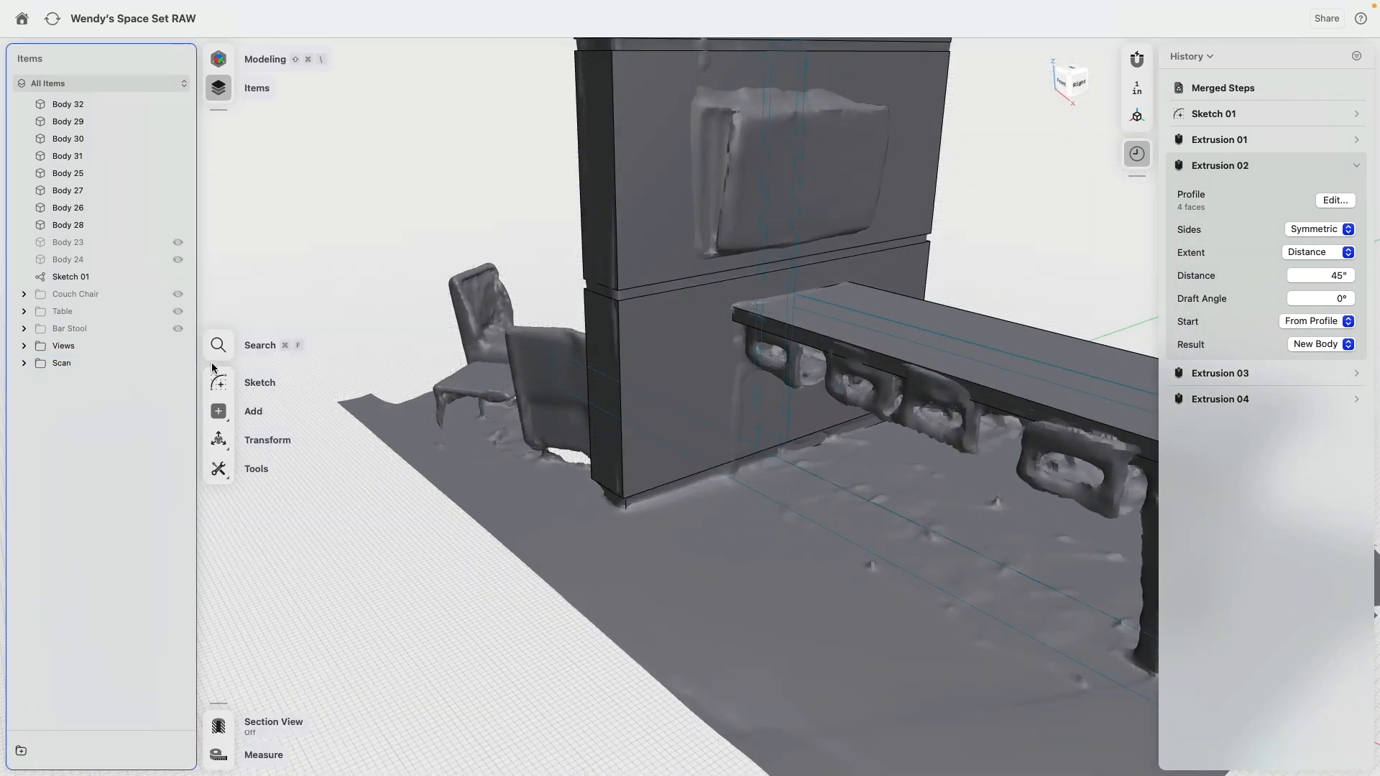
click(178, 363)
scroll(431, 496, down, 5)
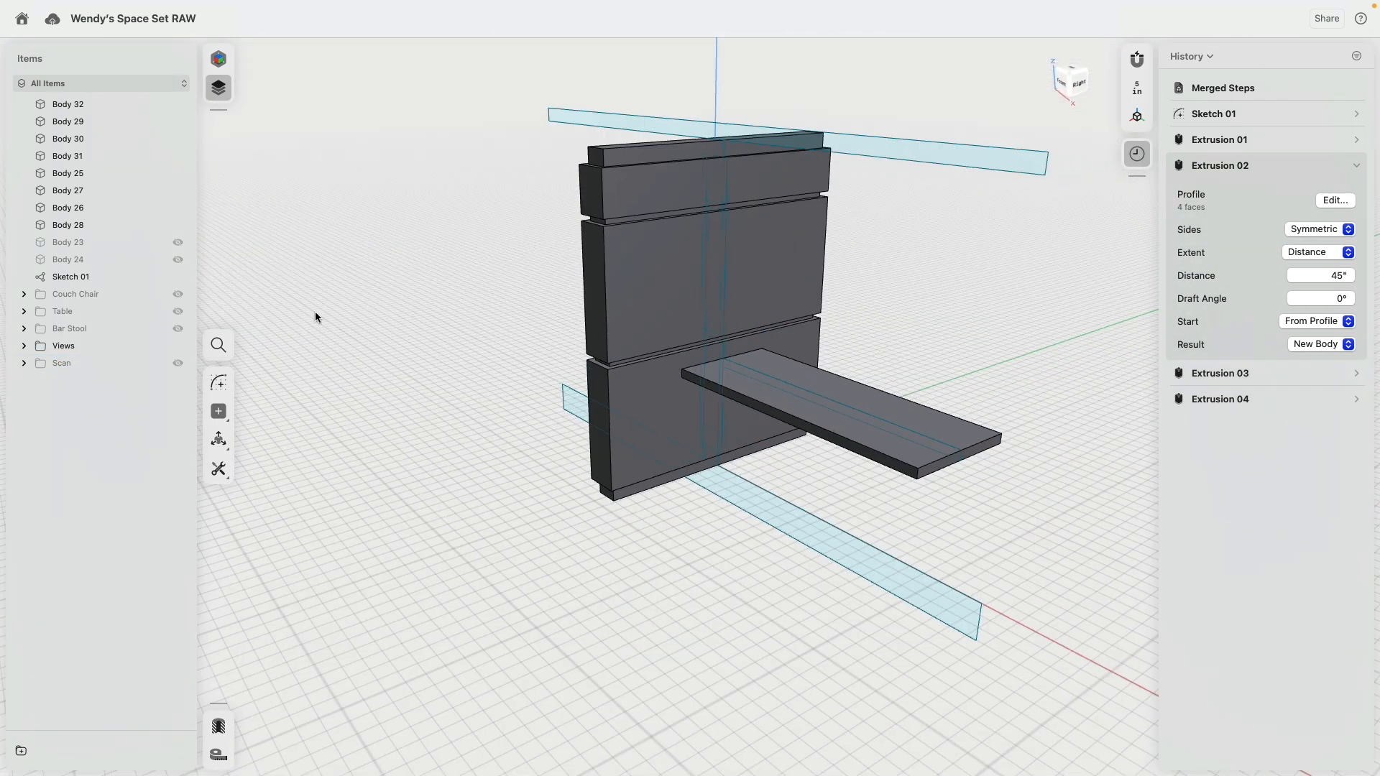
click(178, 242)
click(179, 259)
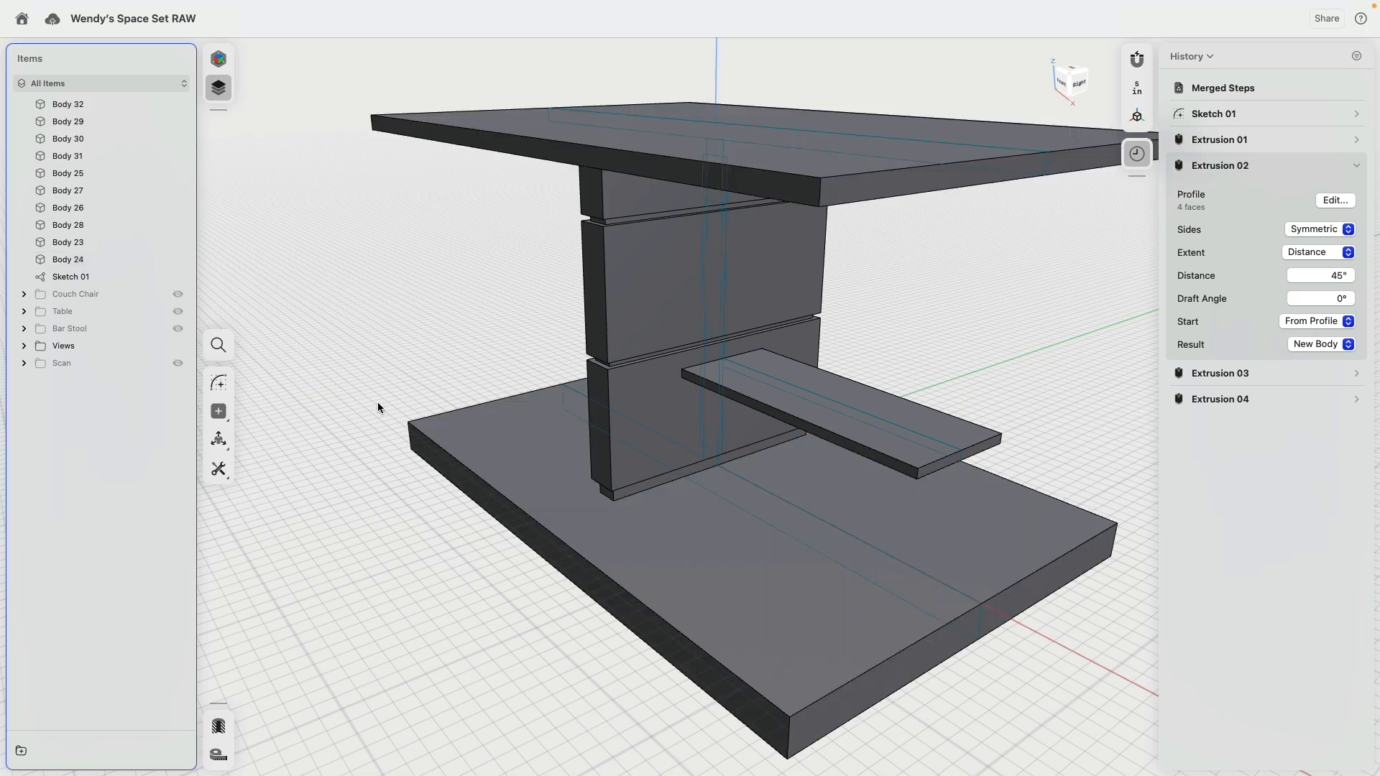
Step: Examine the column's proportions and gaps from the front against the coloured reference model above
right_drag(377, 403, 618, 274)
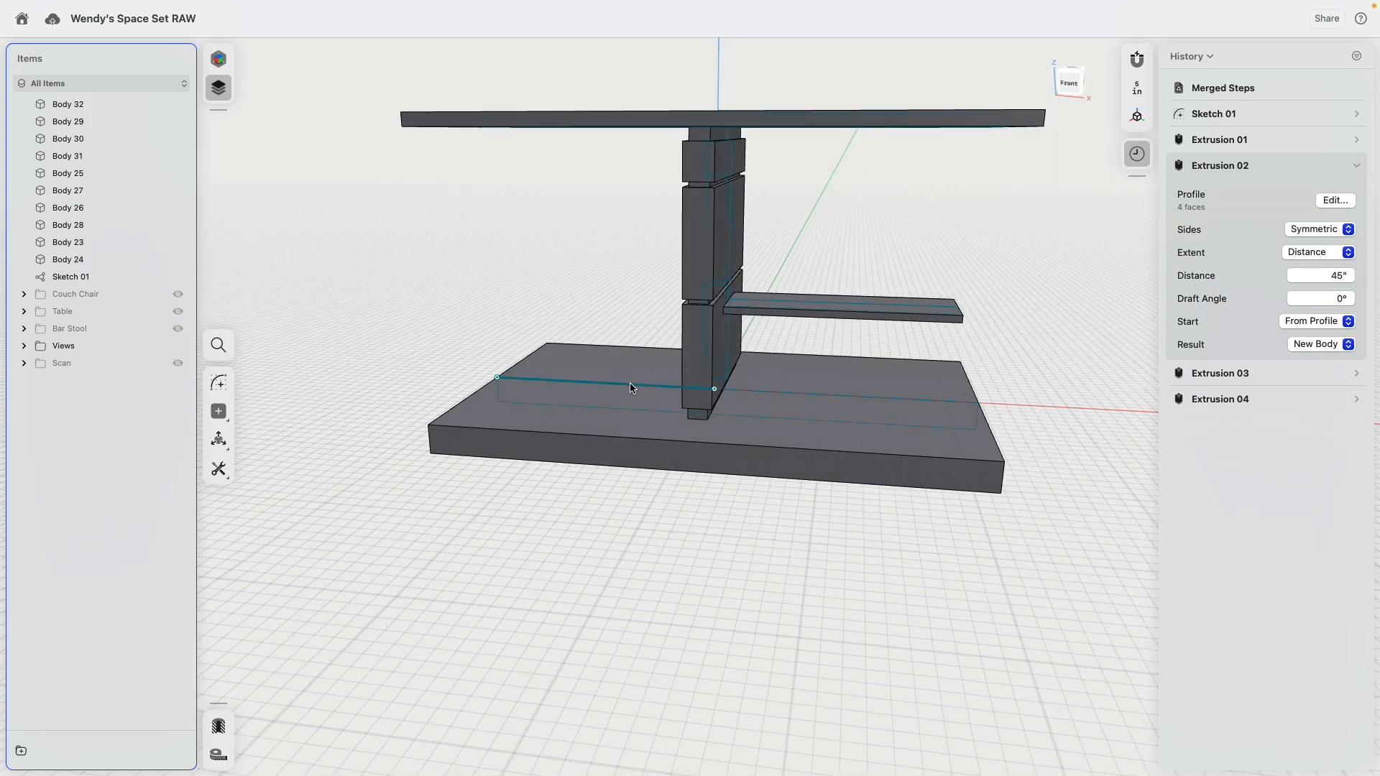
right_drag(631, 388, 638, 352)
click(1072, 87)
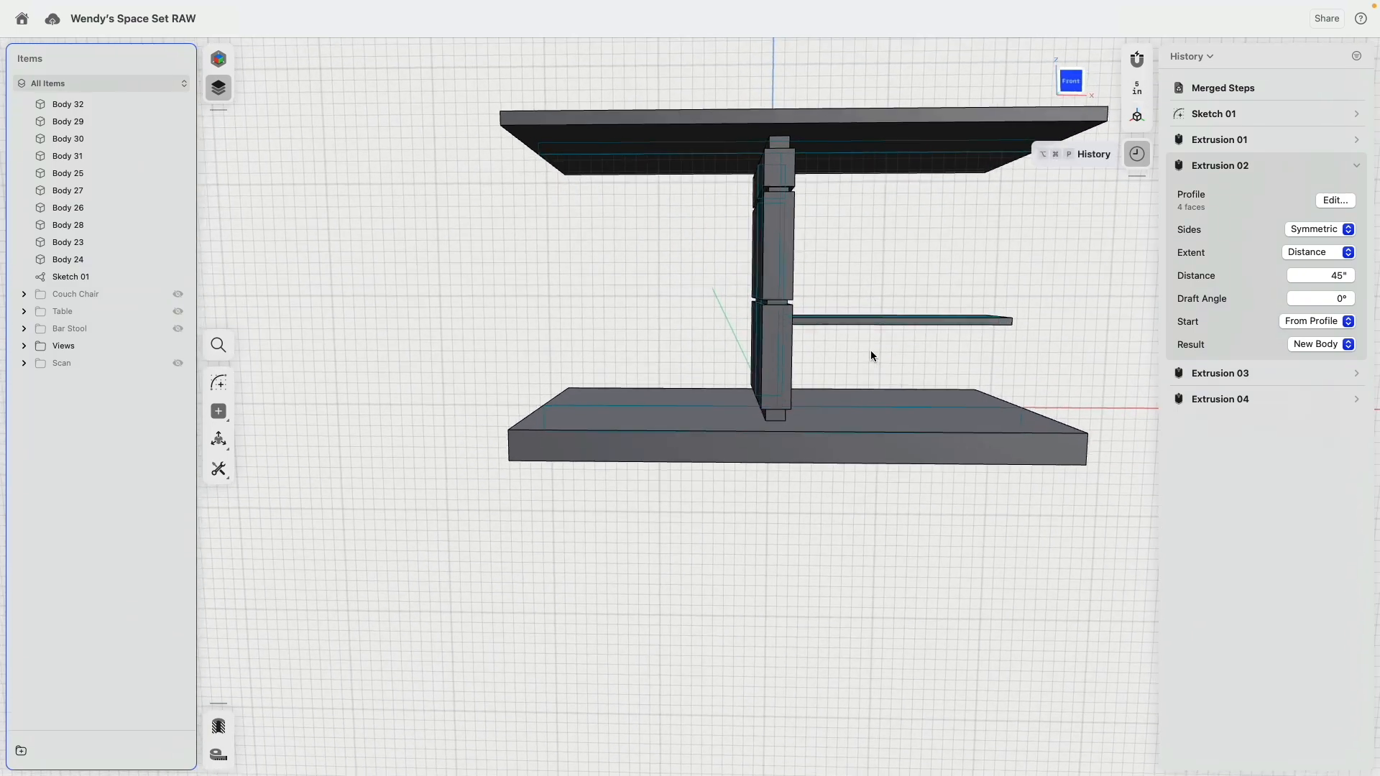
scroll(831, 369, up, 8)
middle_drag(742, 309, 763, 541)
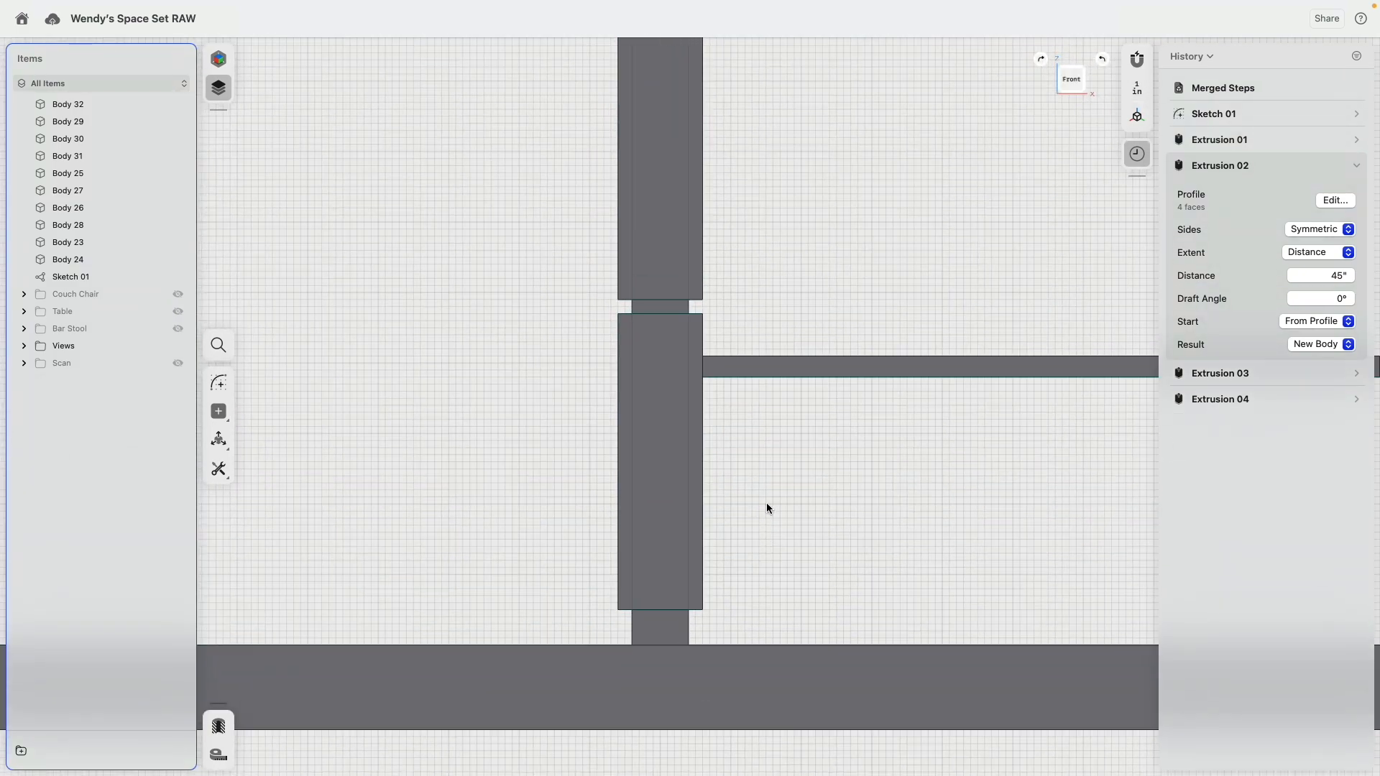
scroll(769, 500, down, 5)
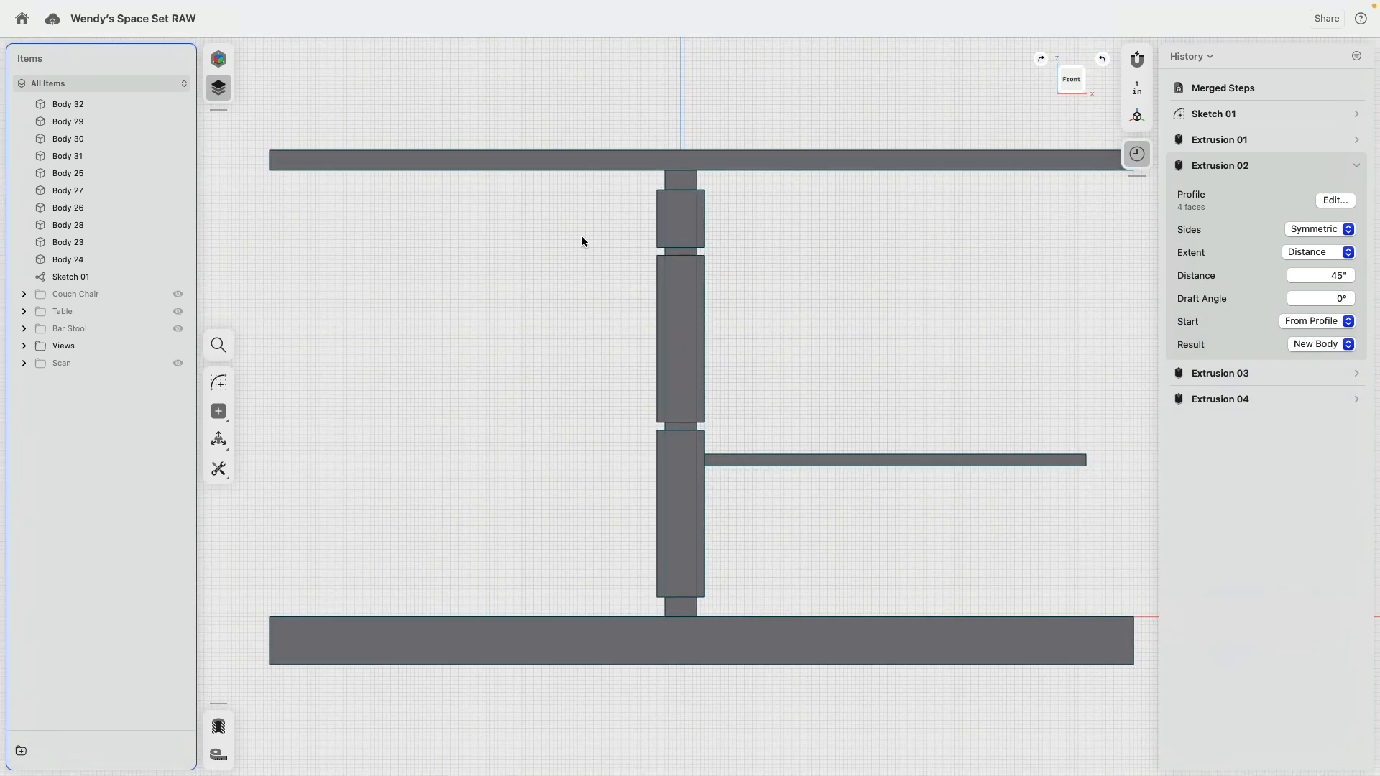
scroll(386, 219, up, 10)
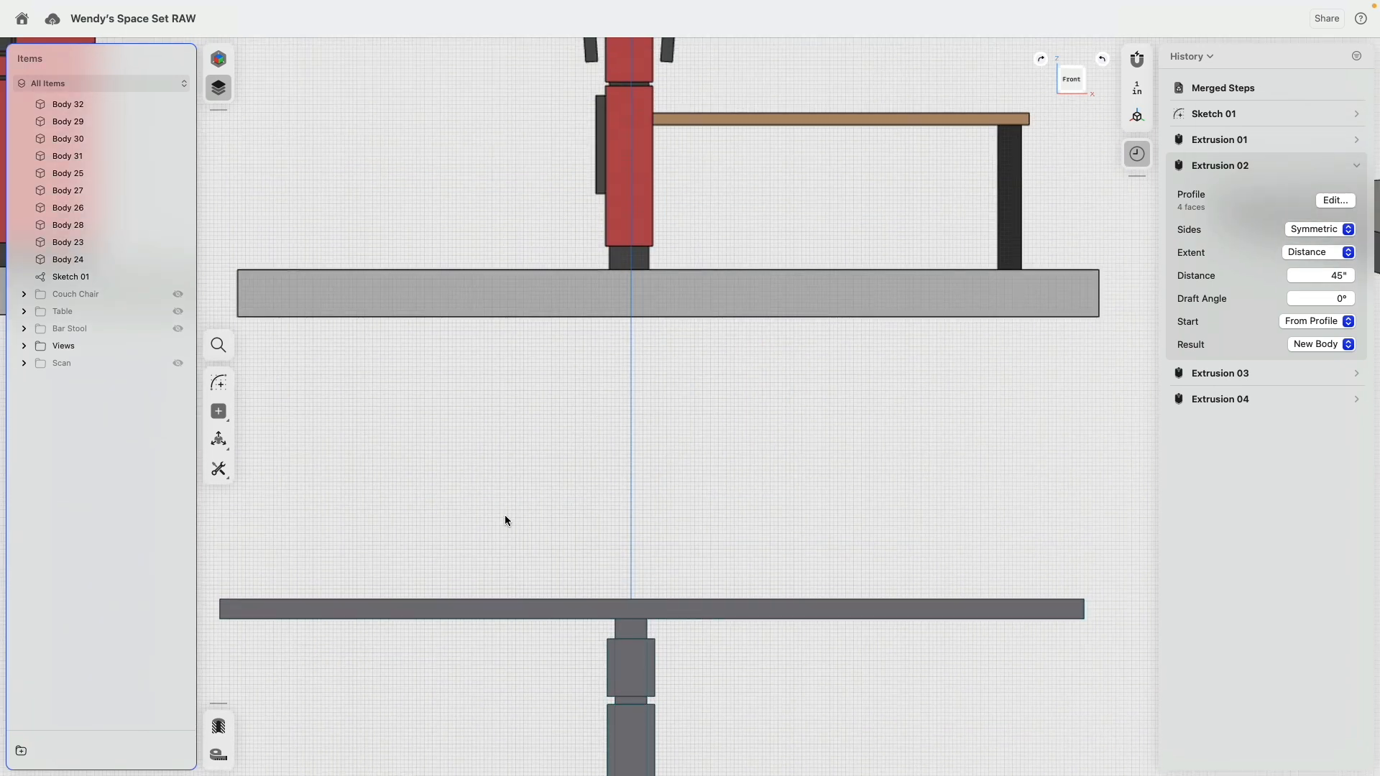
scroll(515, 446, down, 10)
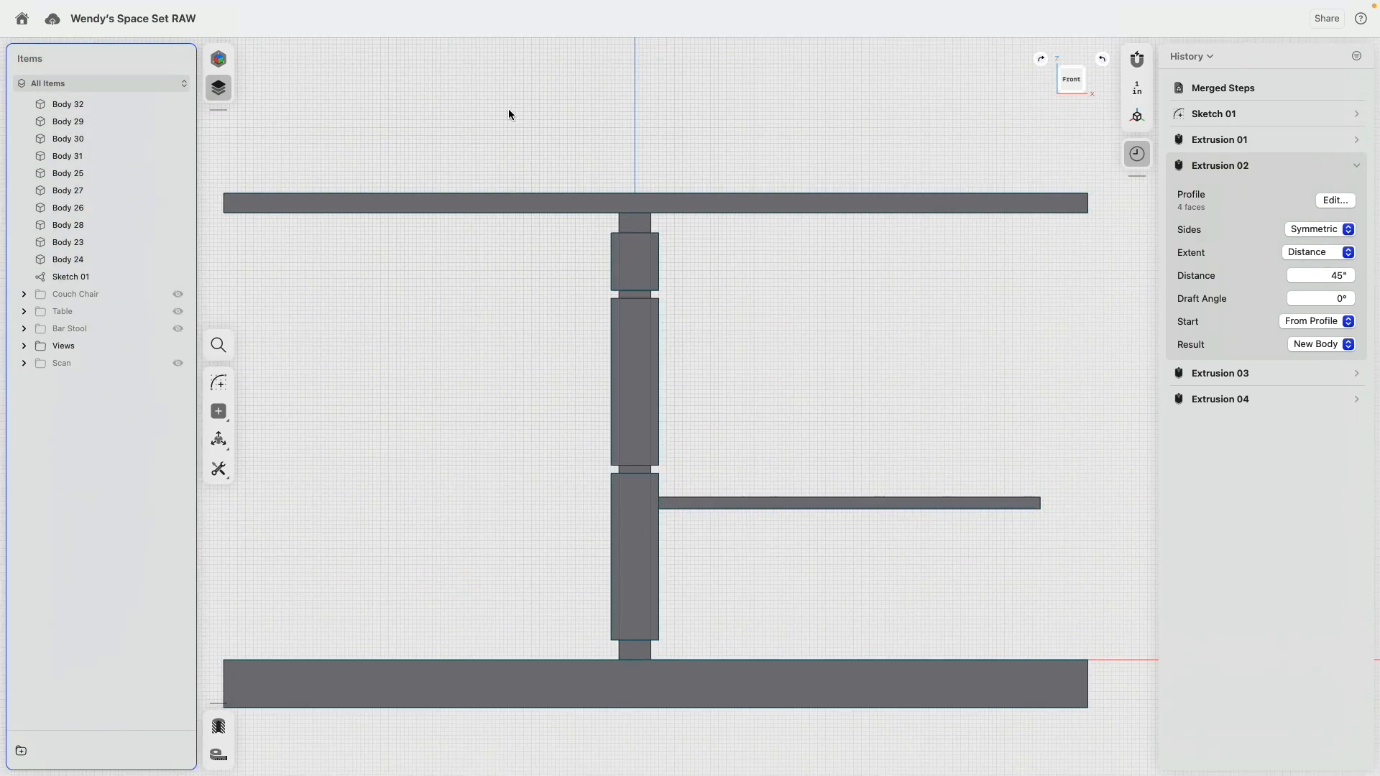
Step: Open Sketch 01 for editing, select the upper column block's top edge and turn on Always Show Dimensions
click(117, 276)
scroll(649, 314, up, 3)
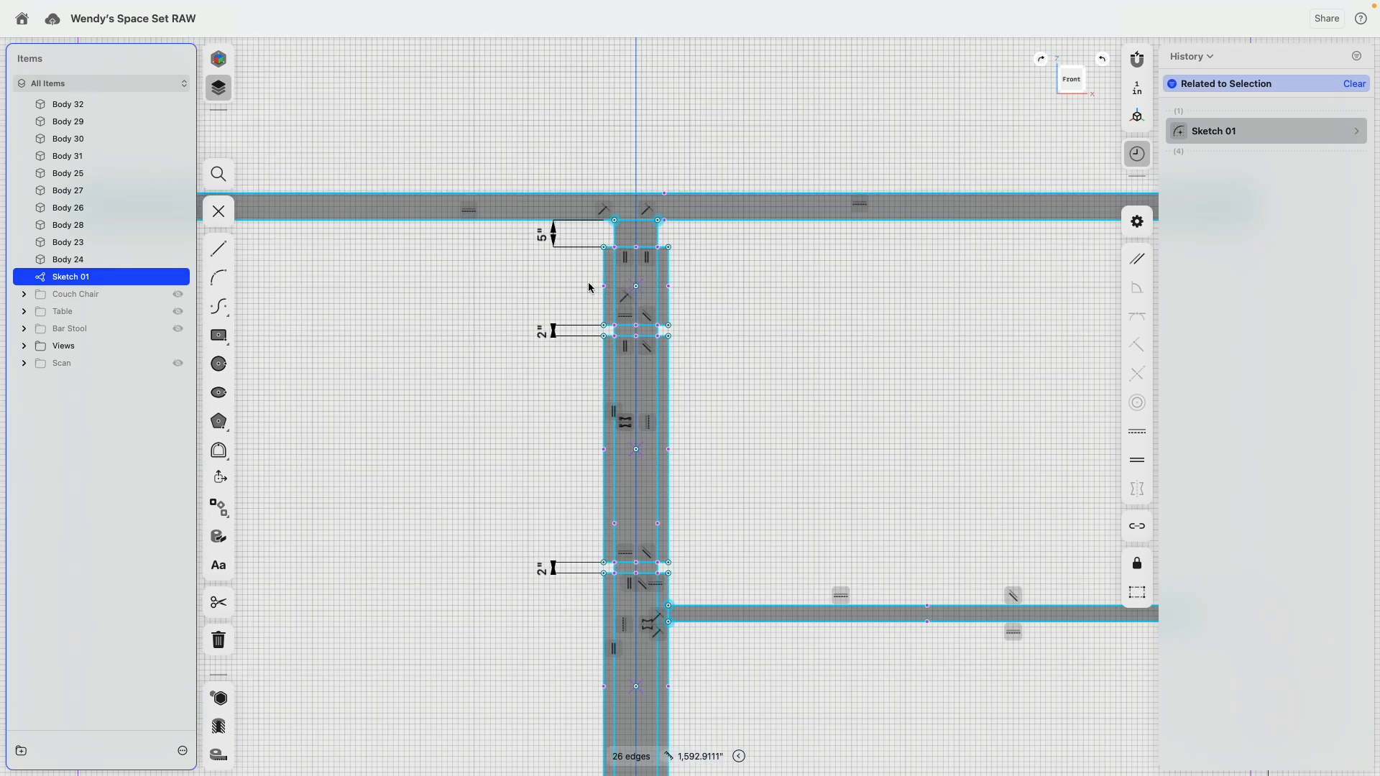
click(623, 251)
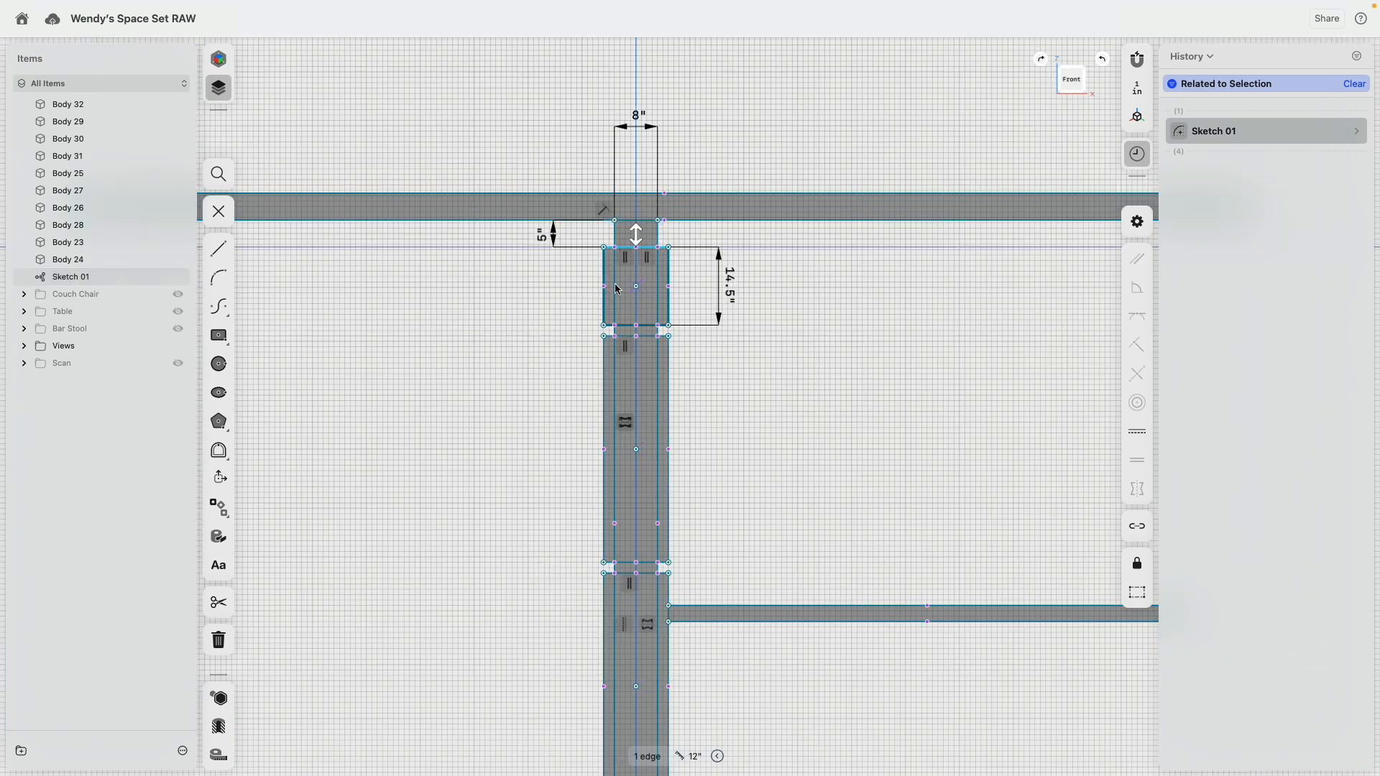
scroll(593, 259, up, 3)
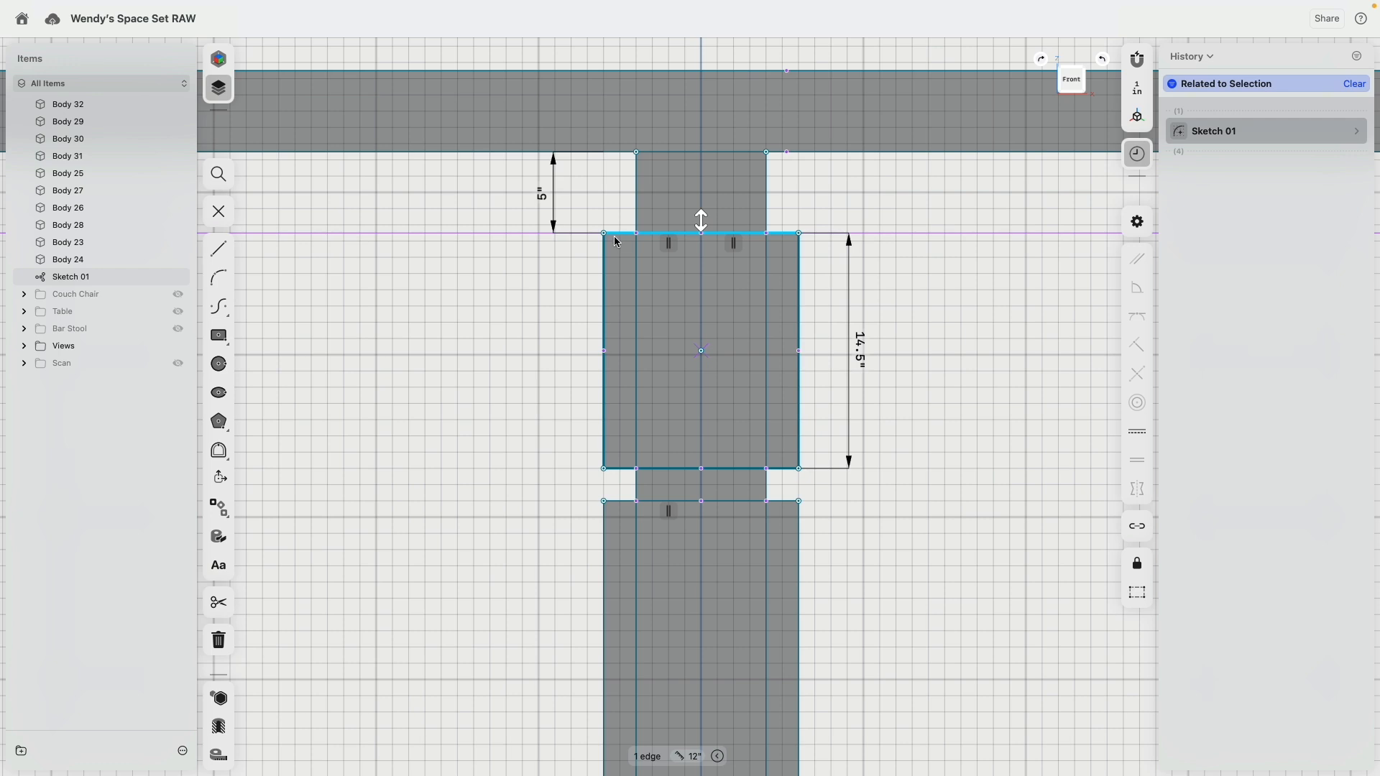
scroll(544, 354, down, 2)
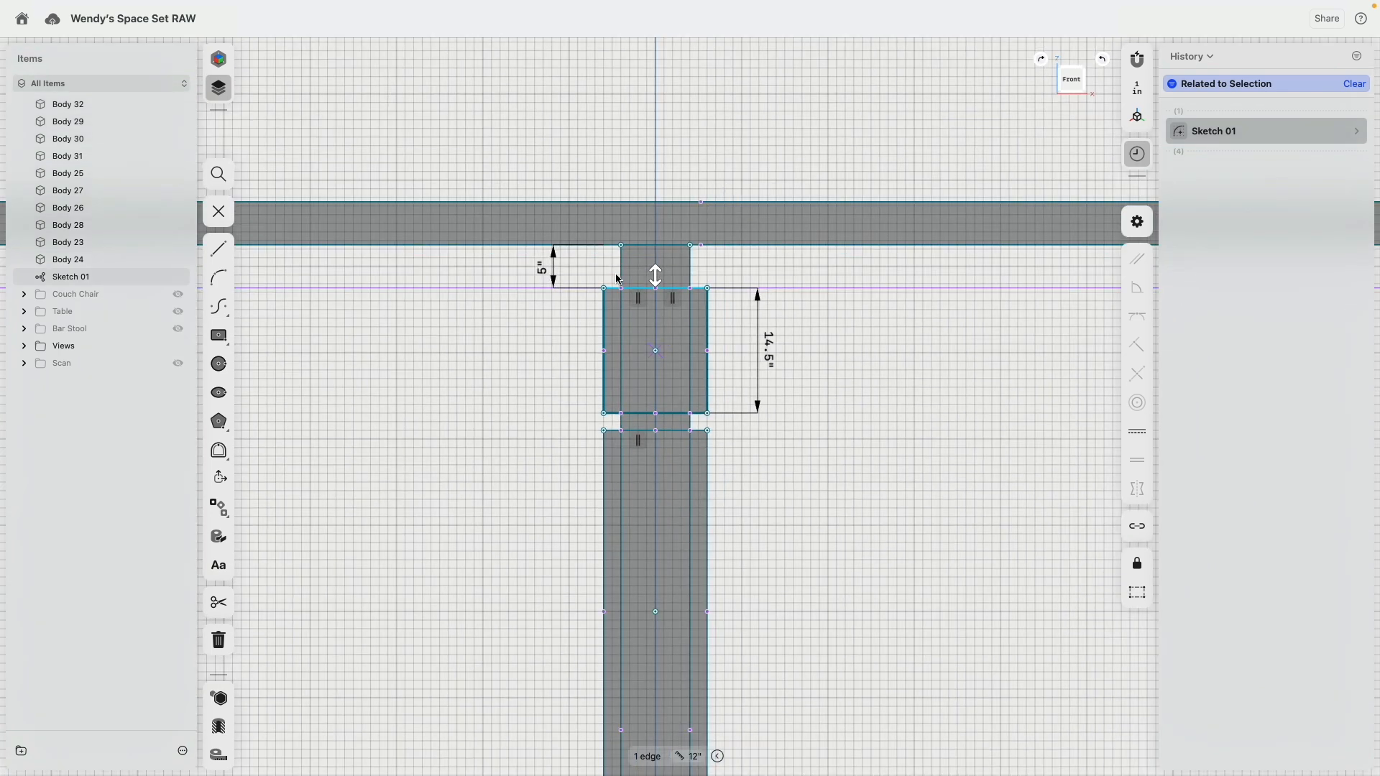
click(1137, 221)
click(1079, 201)
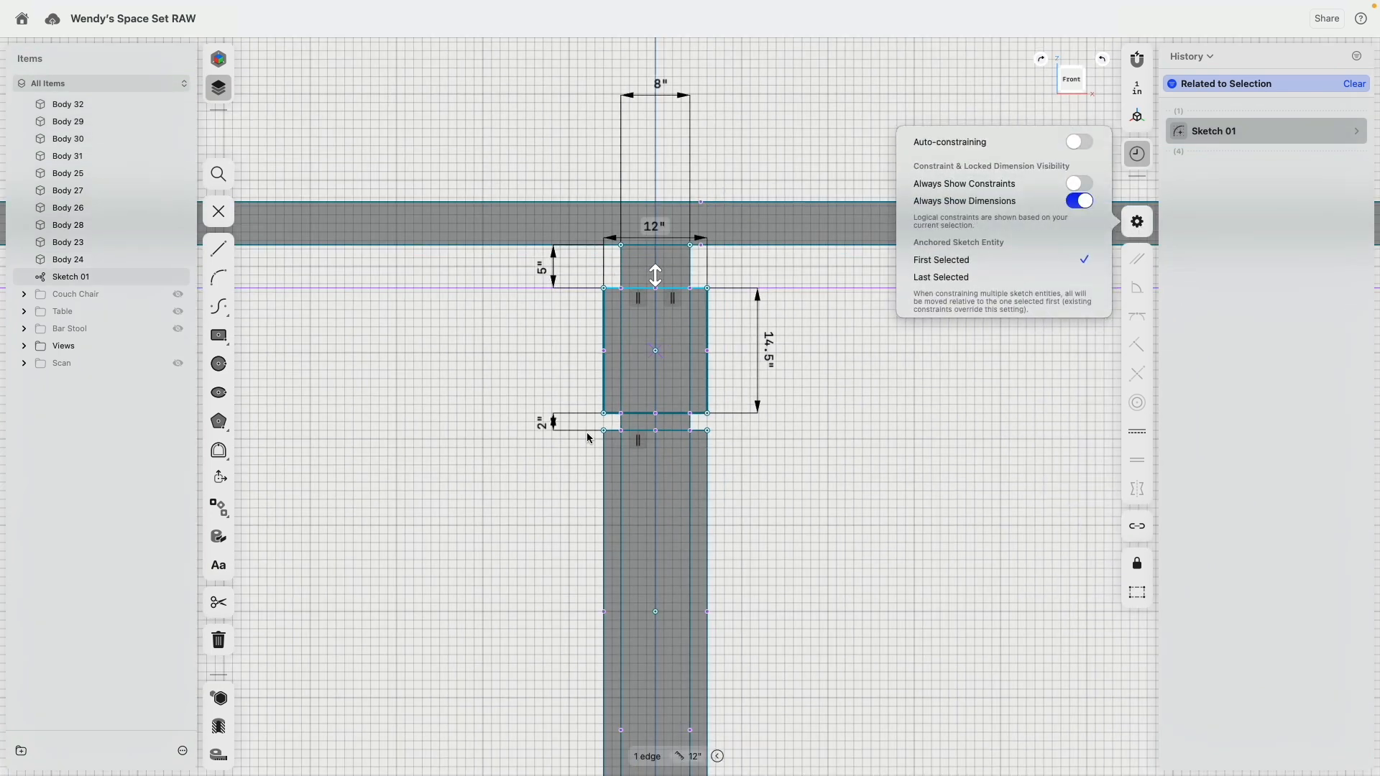
Step: Set the width of the wide column rectangles to 11 in
click(651, 233)
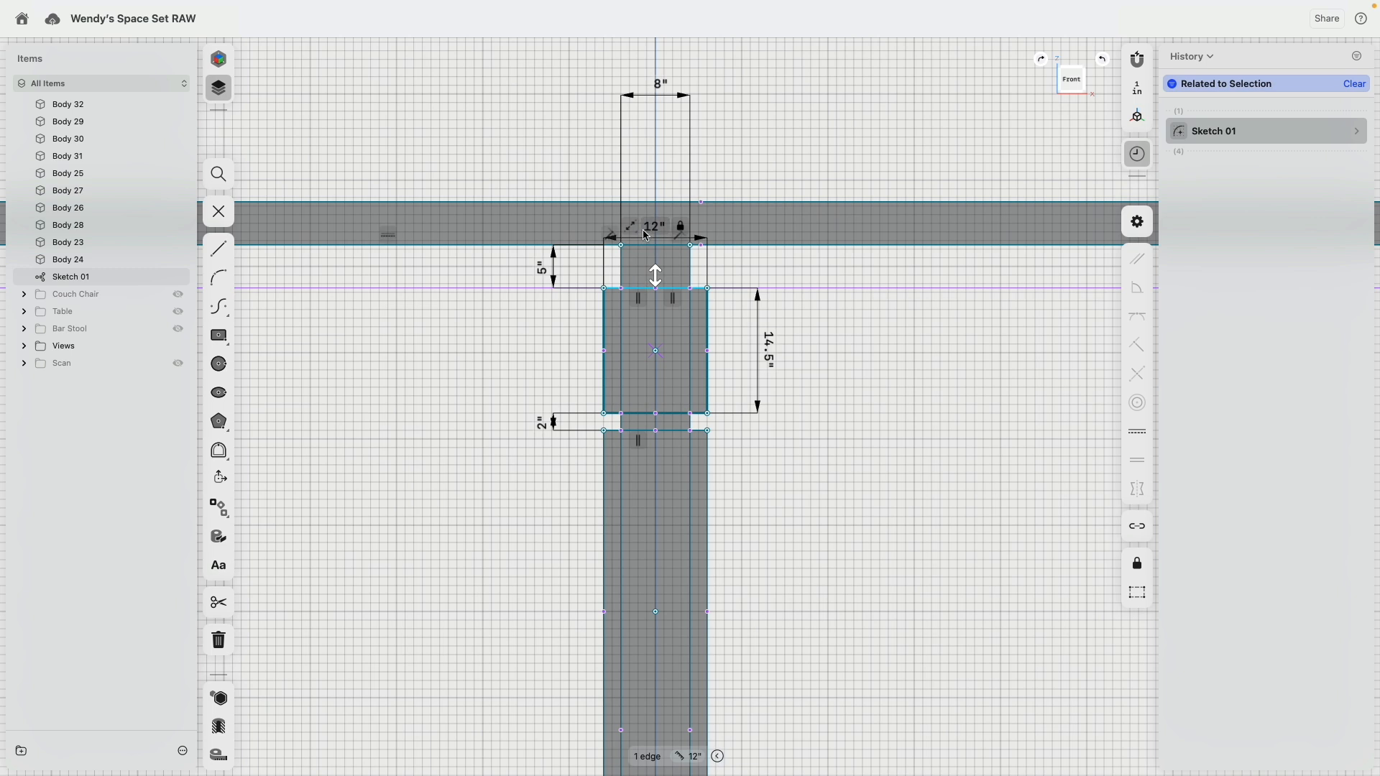
text(11)
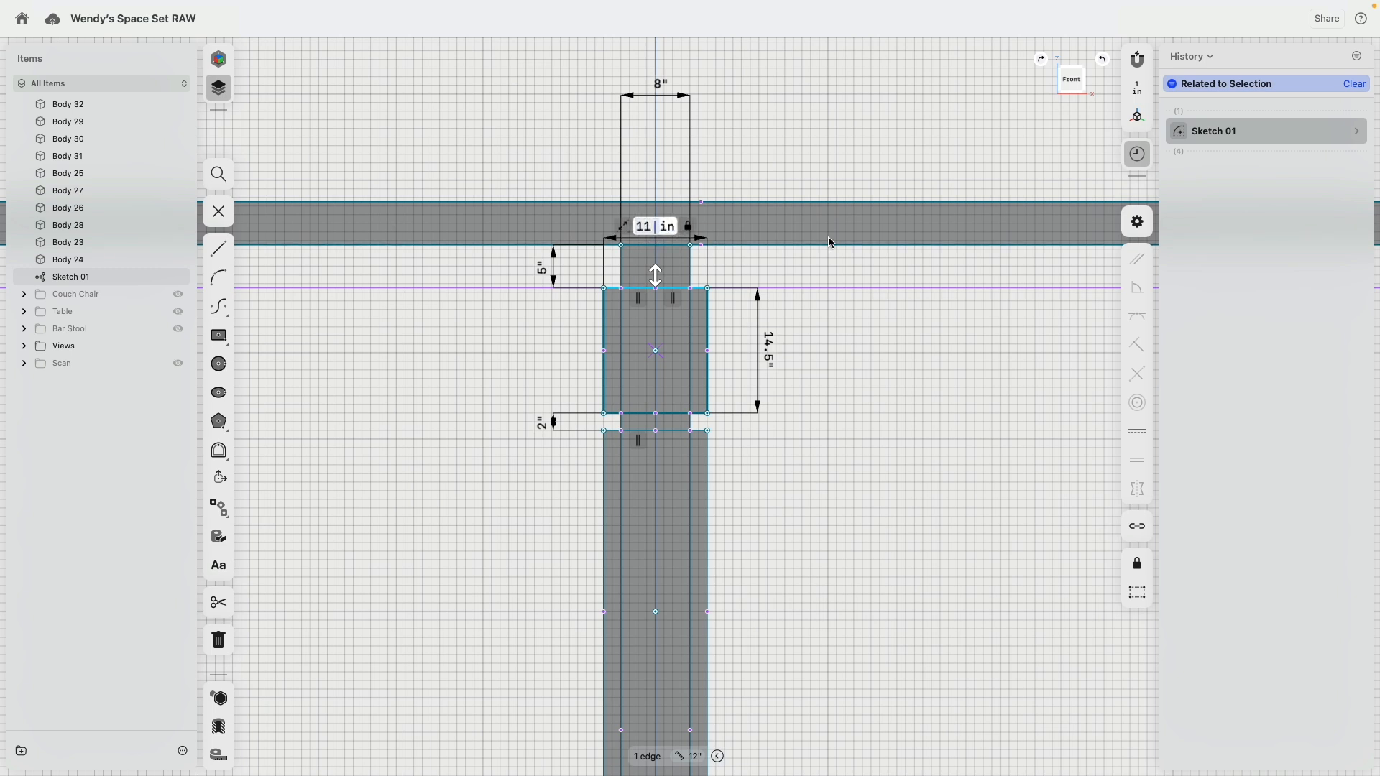
key(Return)
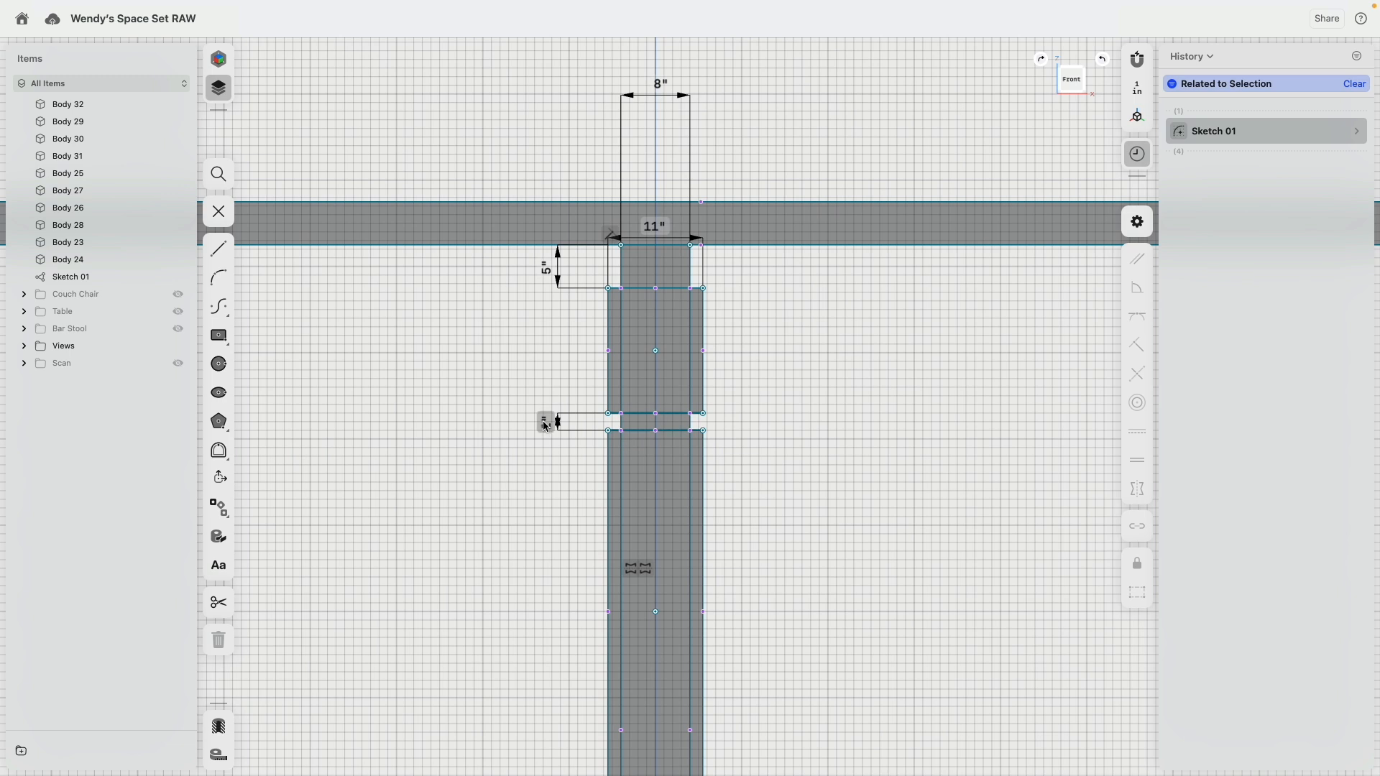
Step: Set the height of both gaps between the wide column rectangles to 1 in
text(1)
key(Return)
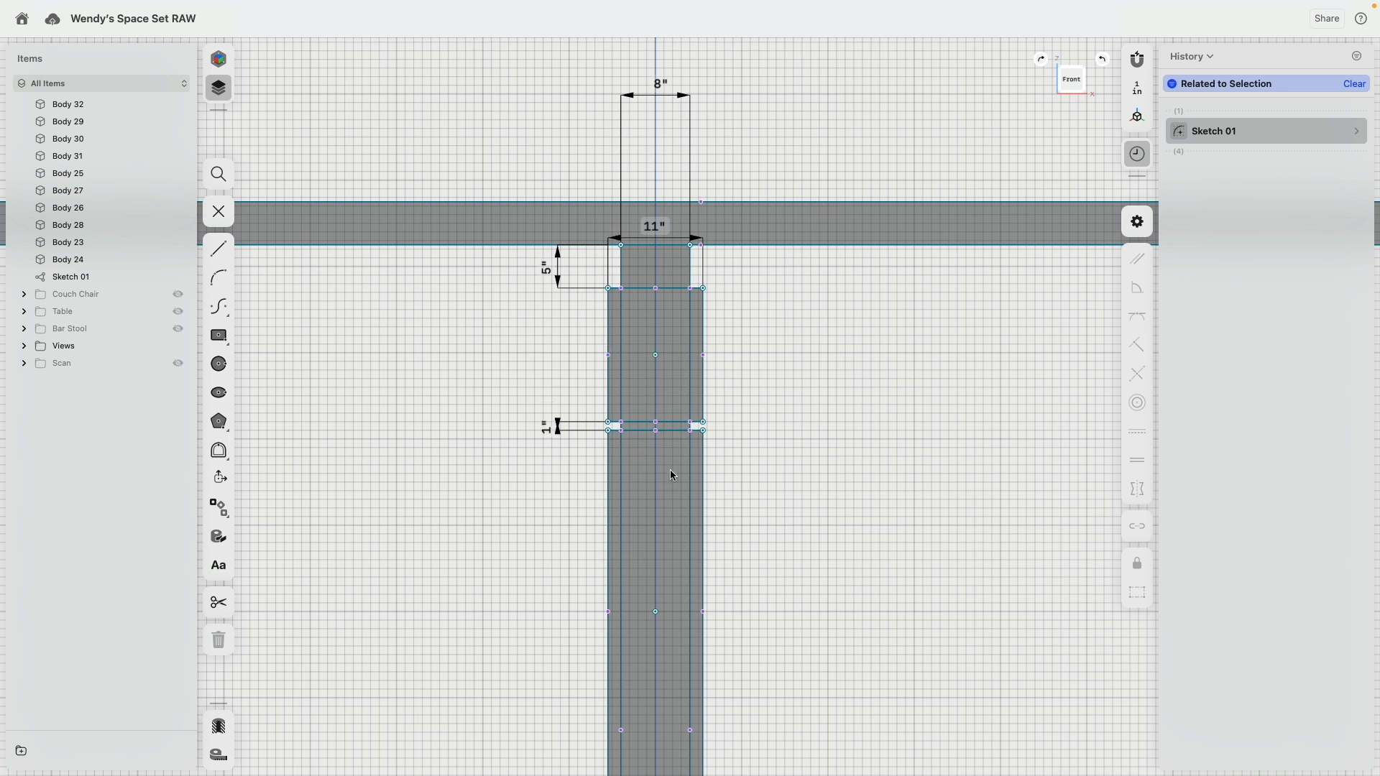
middle_drag(874, 609, 826, 282)
scroll(828, 284, down, 3)
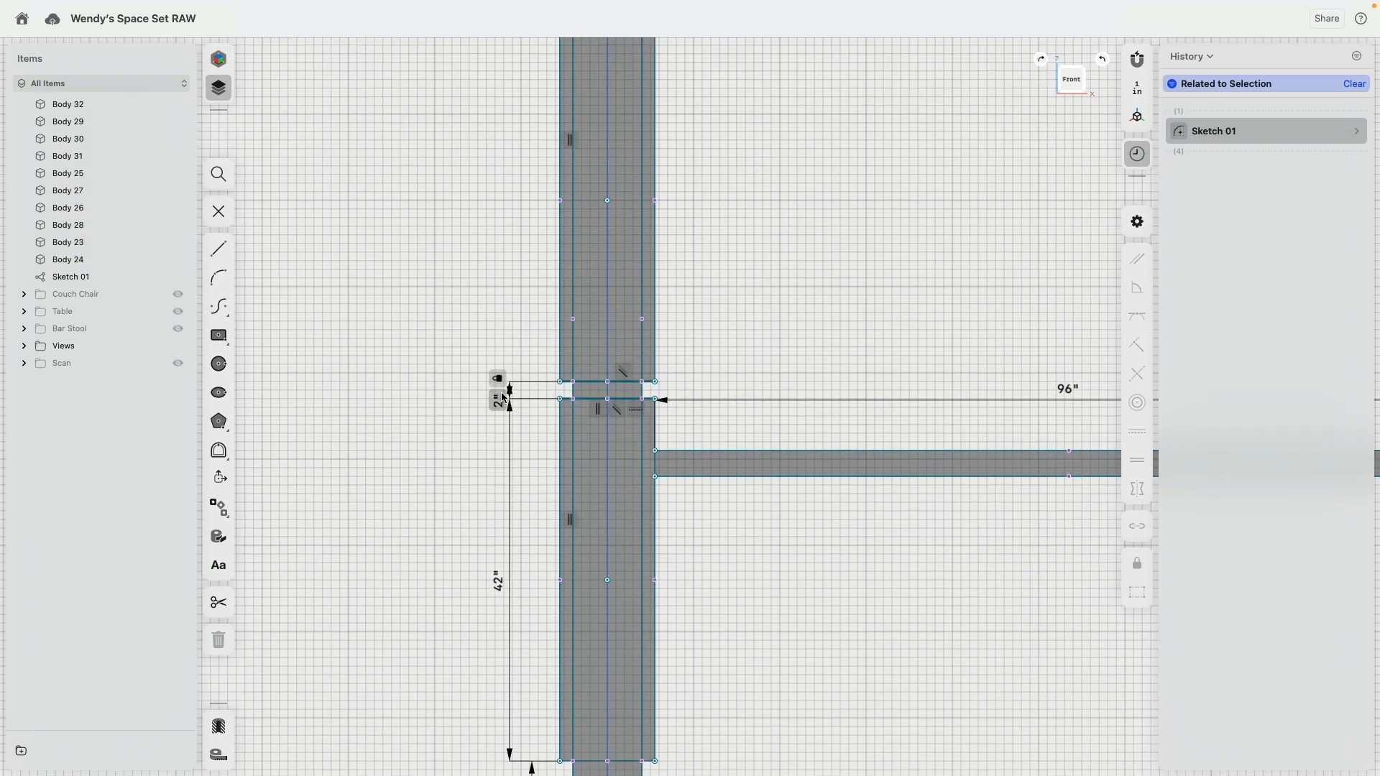
key(Return)
scroll(692, 364, down, 5)
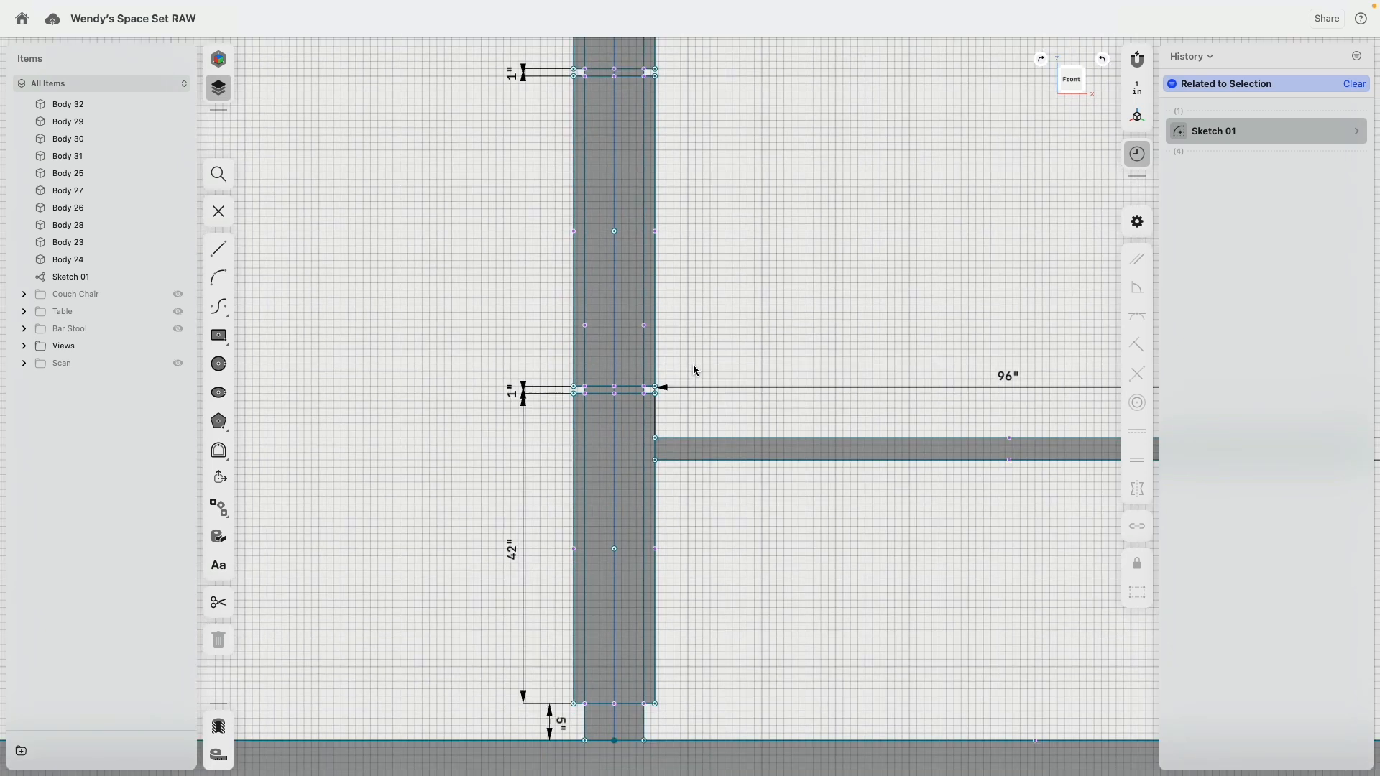
Step: Show the scan to compare it with the revised column profile, and hide it again
scroll(696, 403, up, 5)
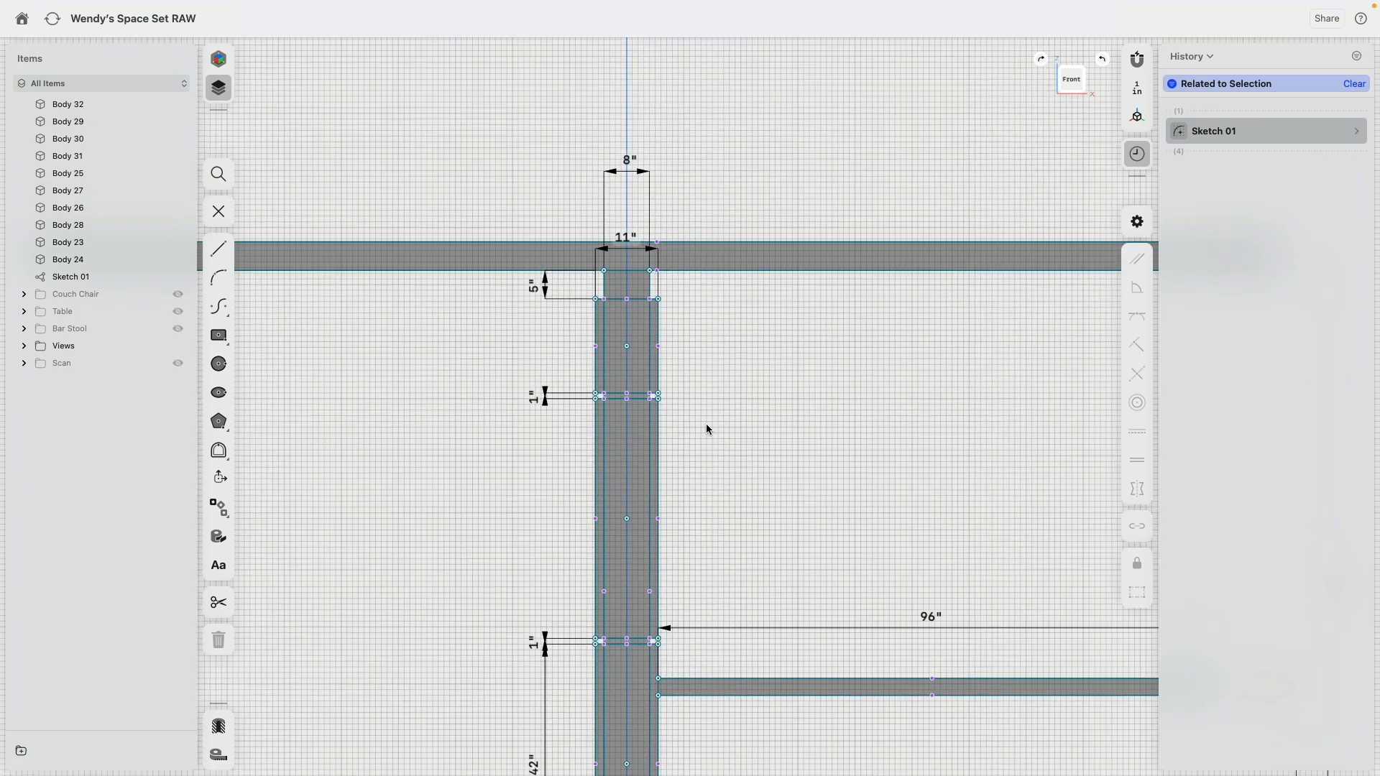
click(706, 424)
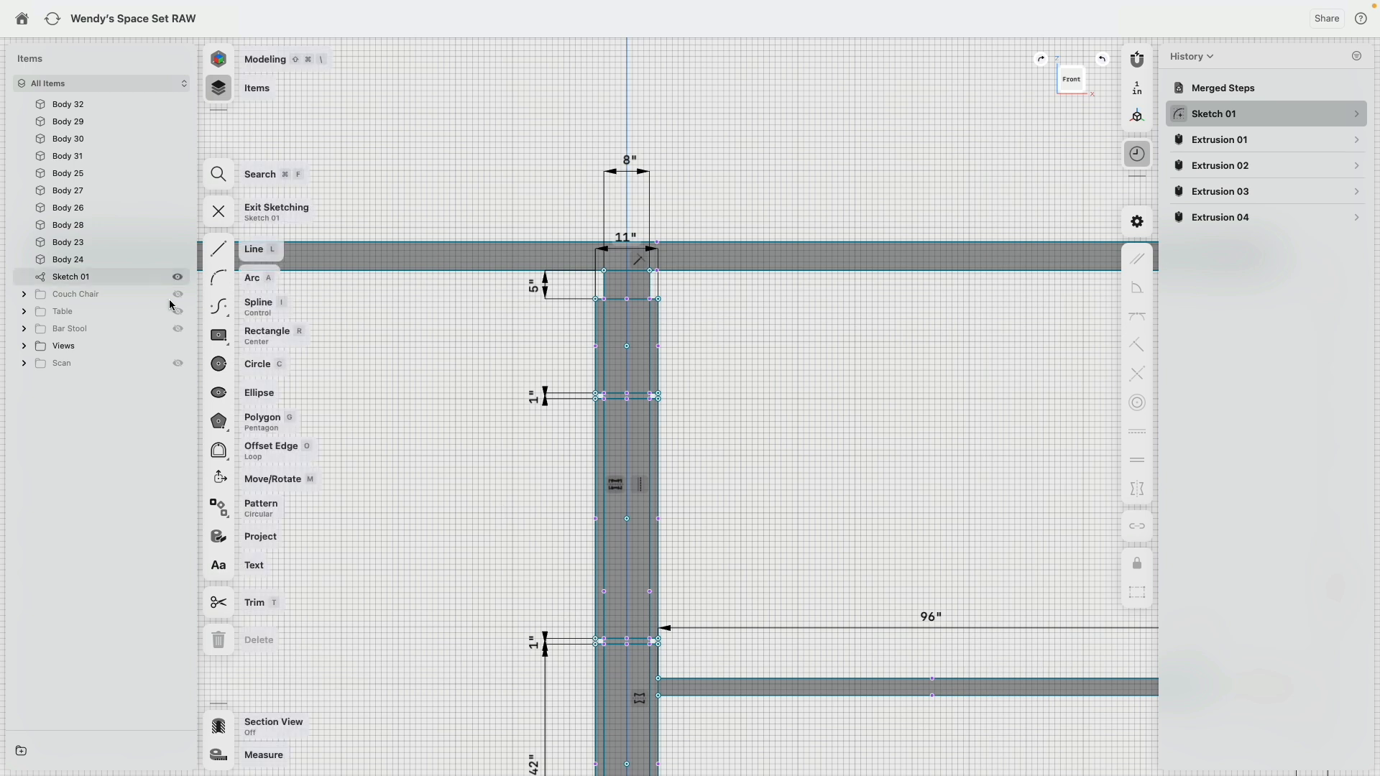
click(179, 365)
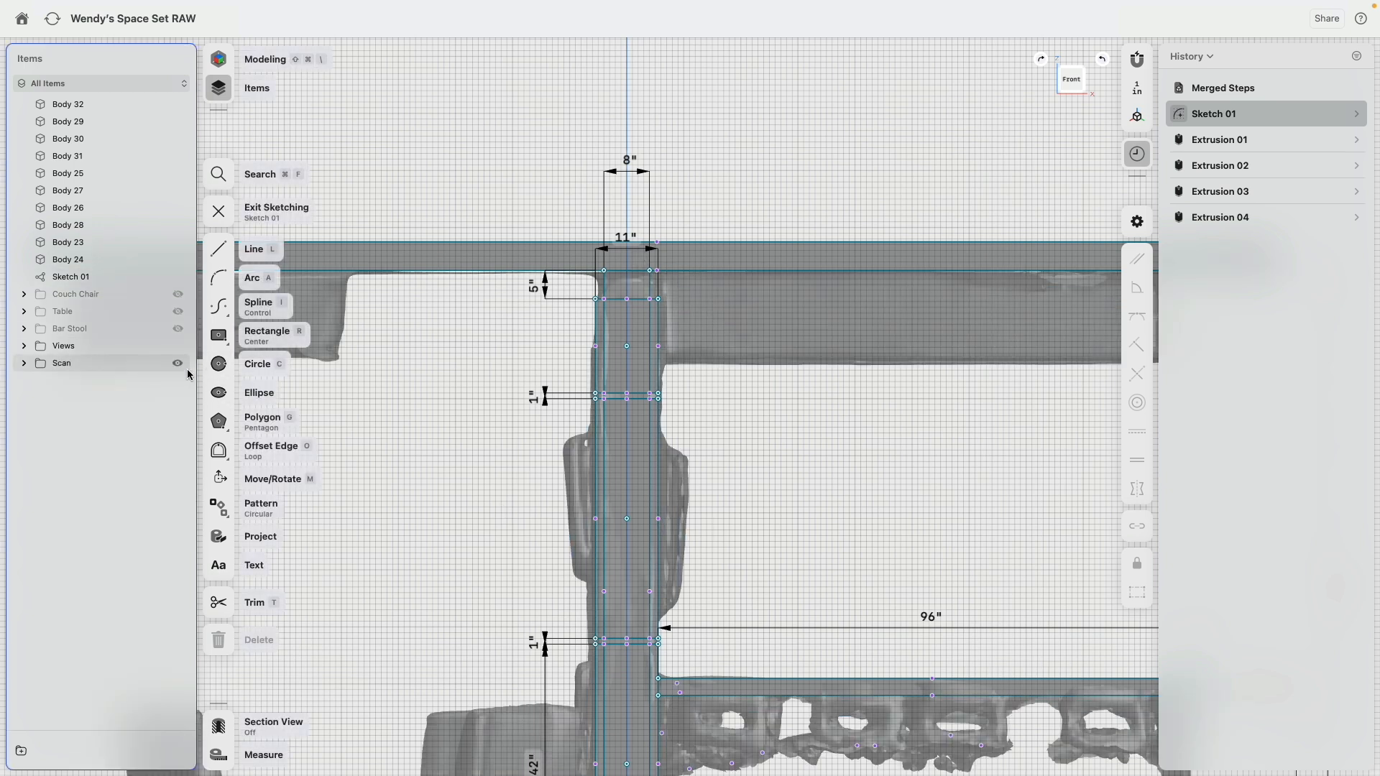
click(178, 362)
scroll(532, 480, down, 4)
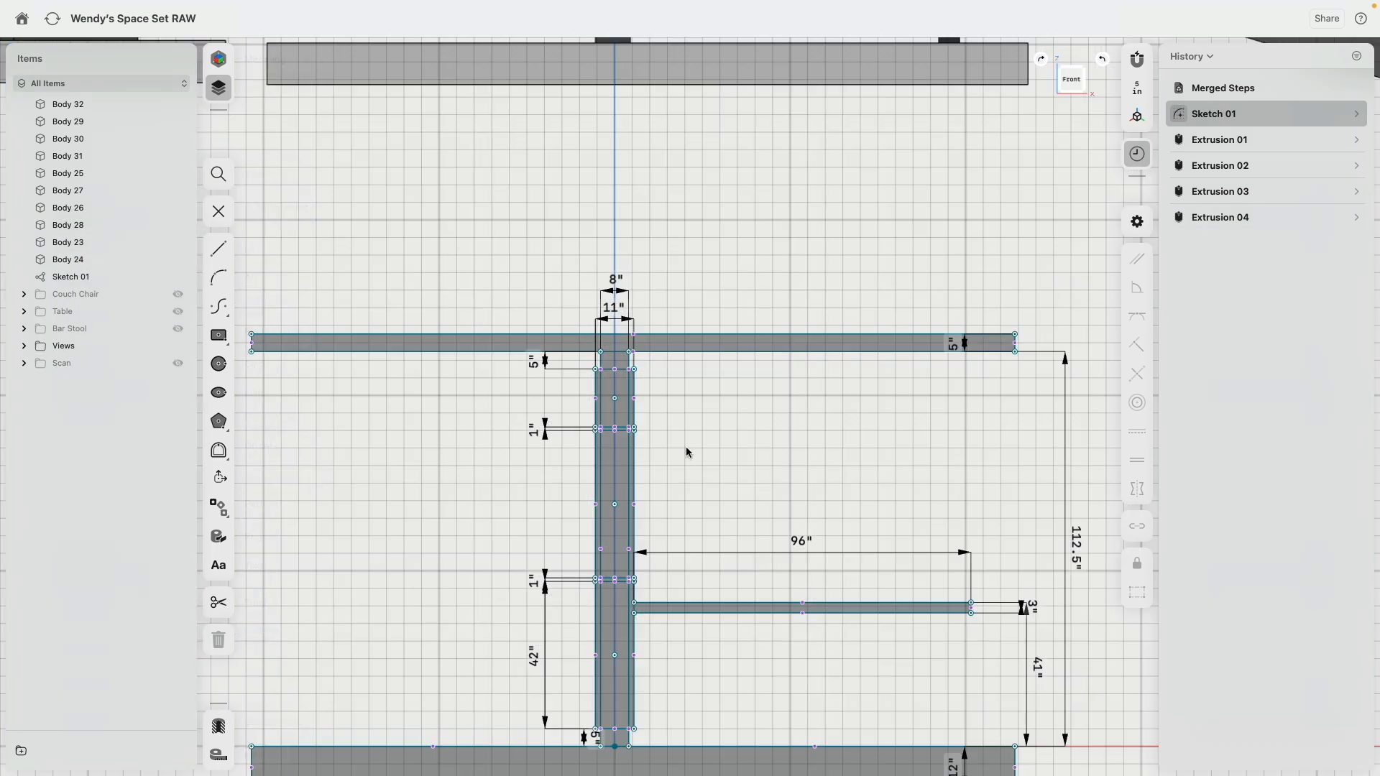
Step: Set the symmetric extrusion distance of the four narrow column sections to 46 in
mouse_move(686, 447)
right_down()
mouse_move(655, 494)
mouse_move(603, 505)
right_up()
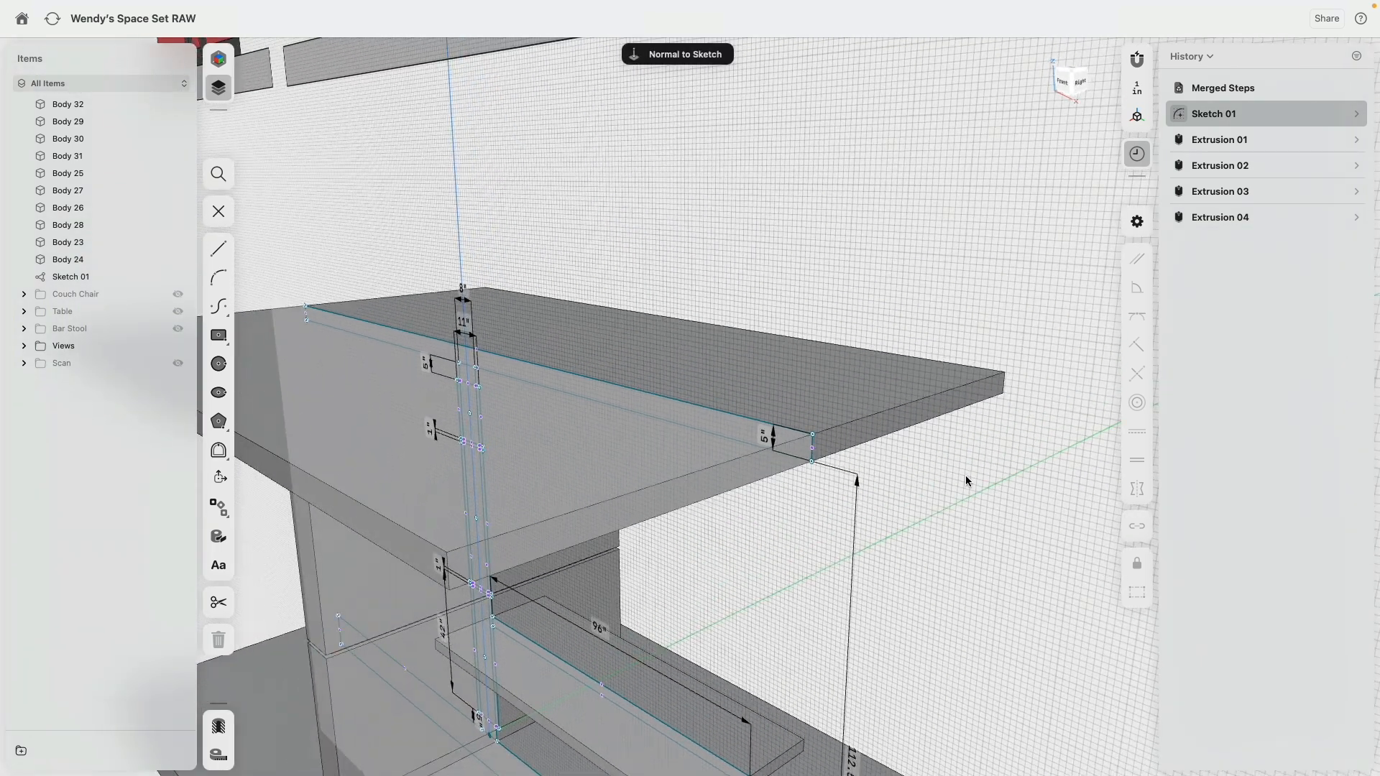
right_drag(967, 481, 969, 372)
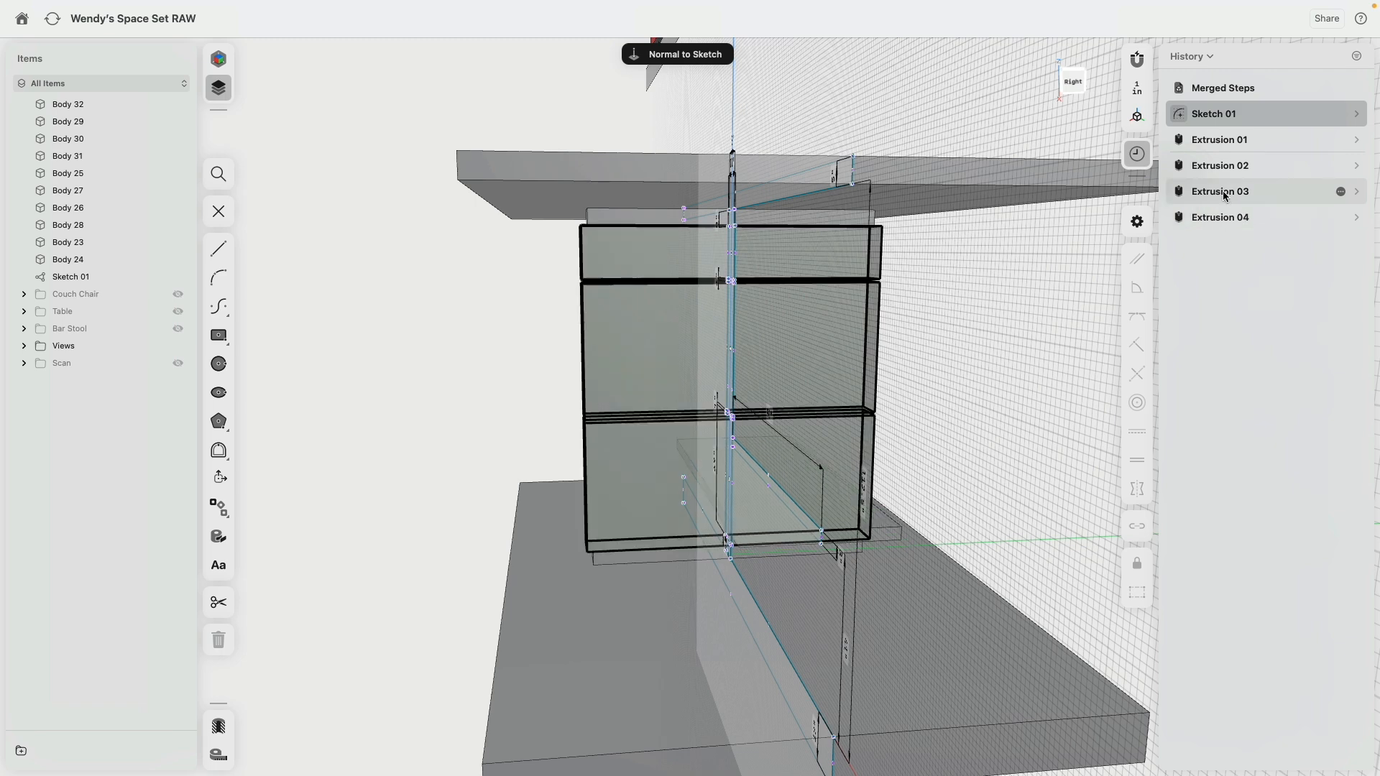
click(1356, 166)
click(1338, 275)
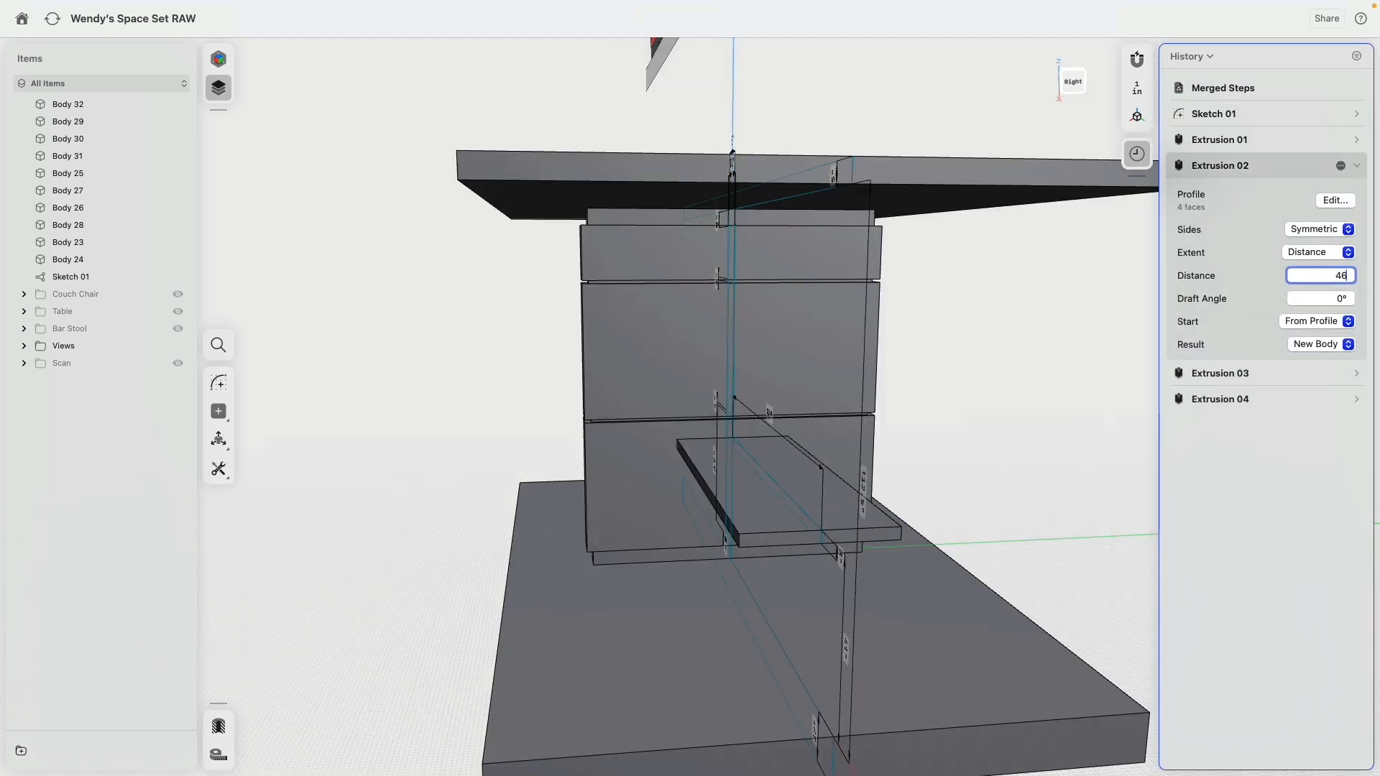
text(46)
key(Return)
click(902, 352)
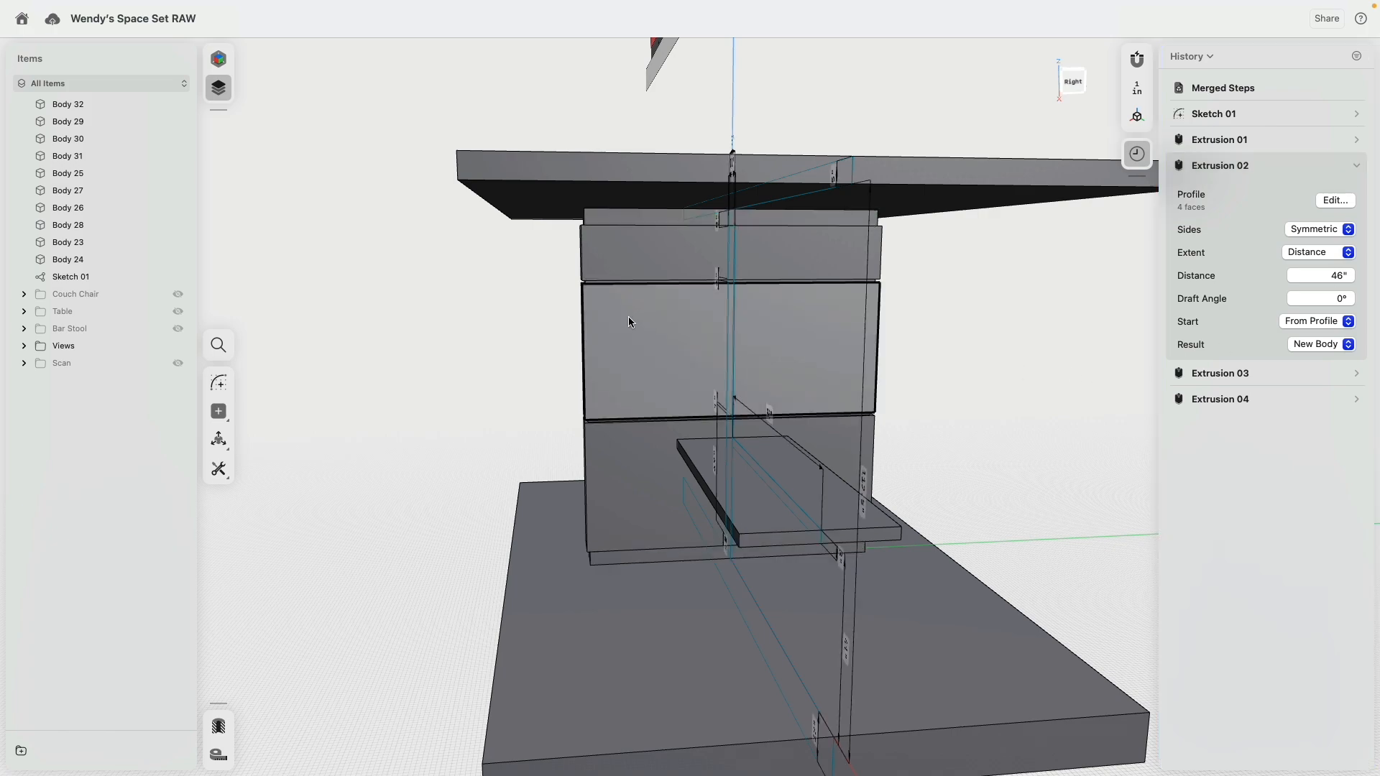
mouse_move(561, 319)
right_down()
mouse_move(501, 327)
mouse_move(643, 338)
mouse_move(610, 295)
mouse_move(755, 257)
right_up()
right_drag(845, 291, 821, 321)
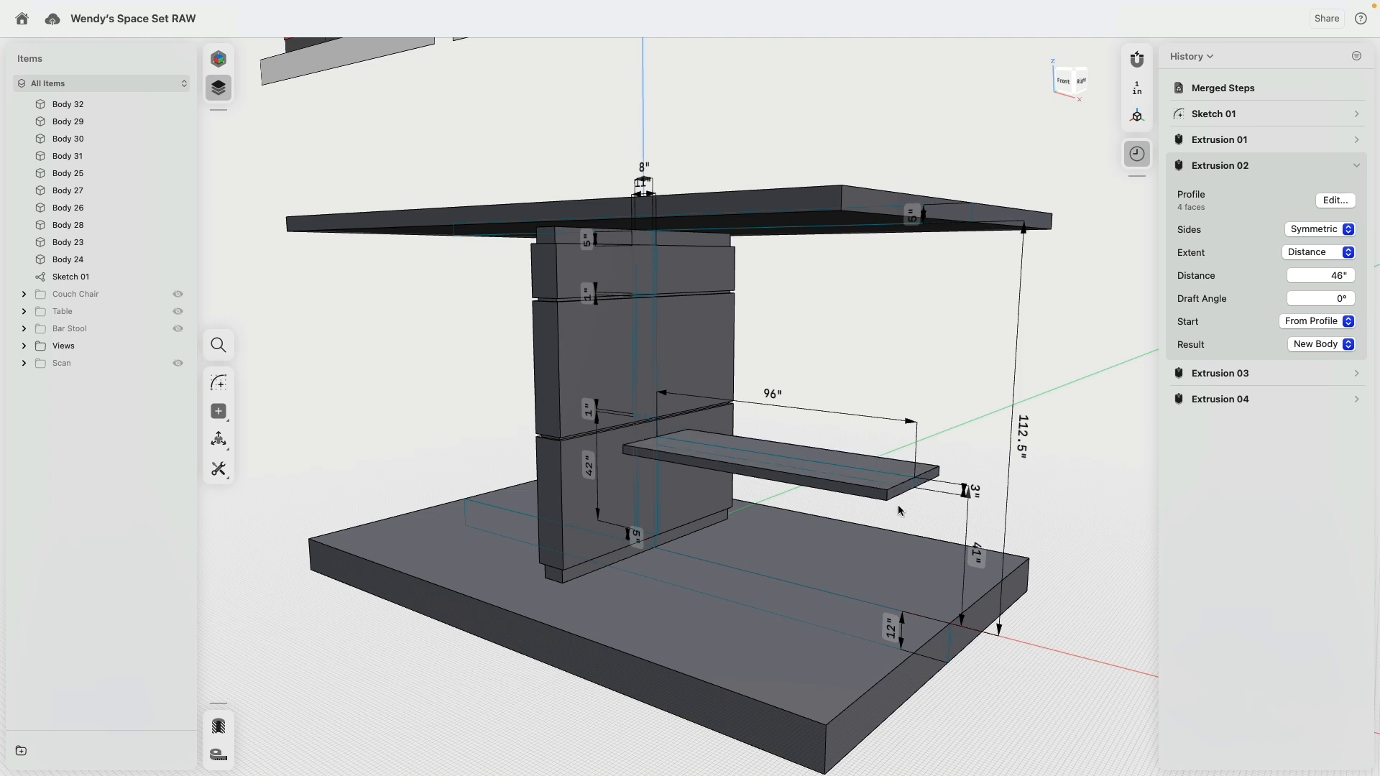
Step: Show the scan and start a new sketch on the outer end face of the bar countertop
click(178, 363)
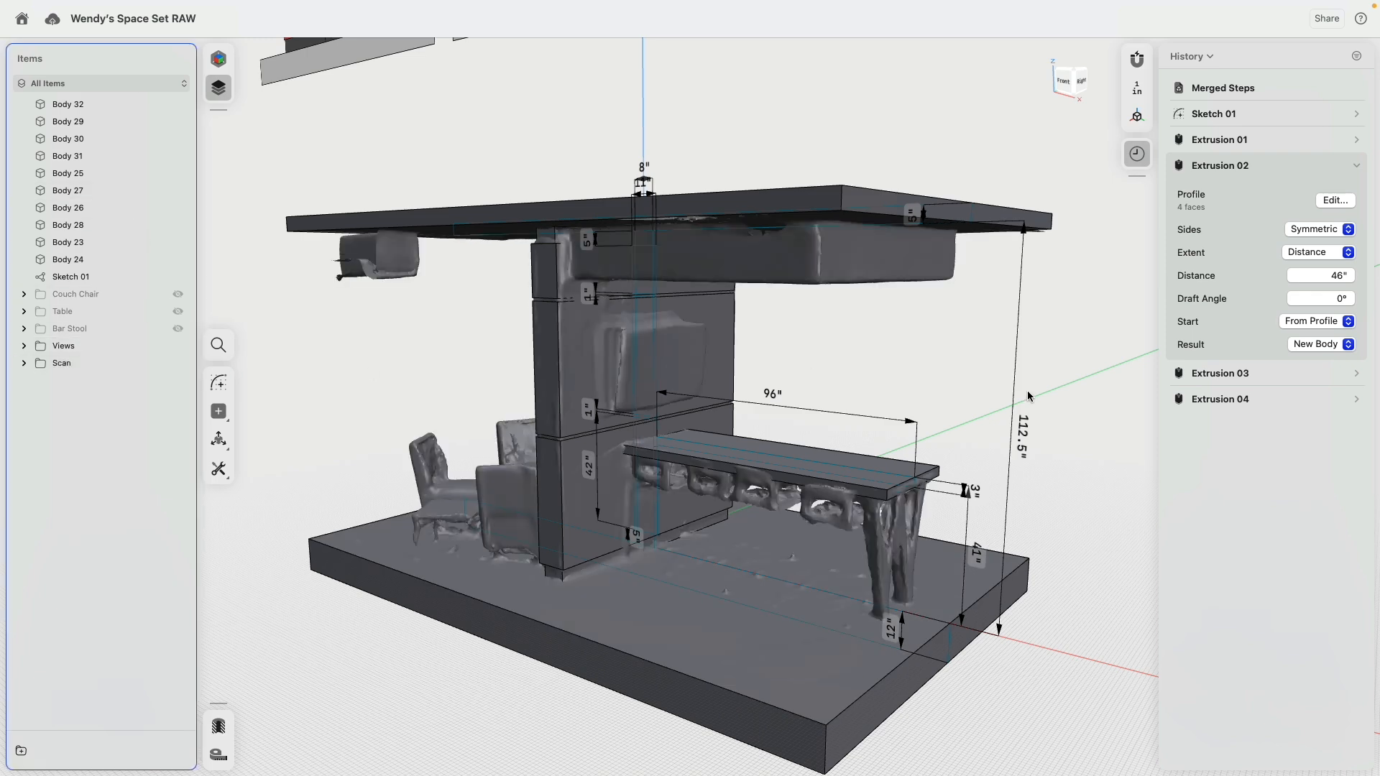
middle_drag(928, 388, 876, 203)
scroll(876, 260, up, 5)
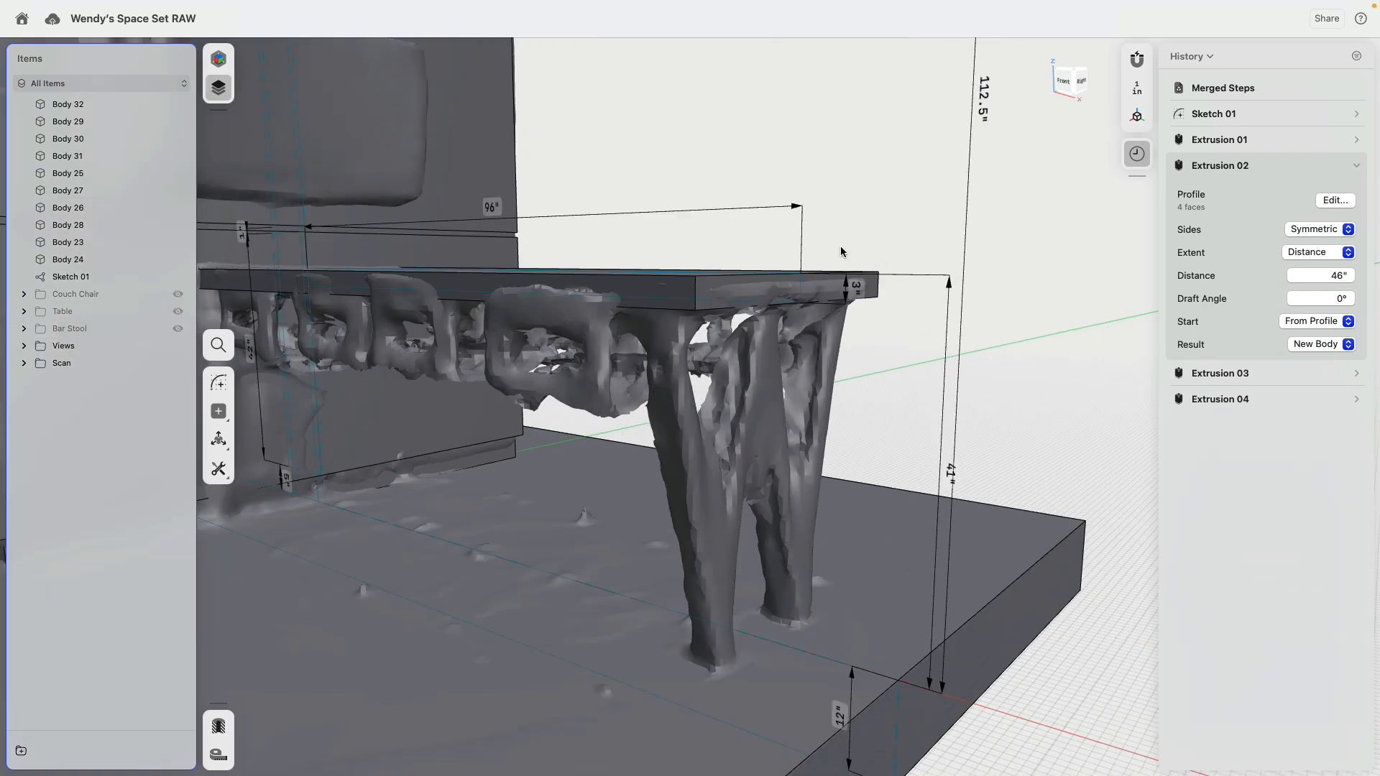
click(707, 287)
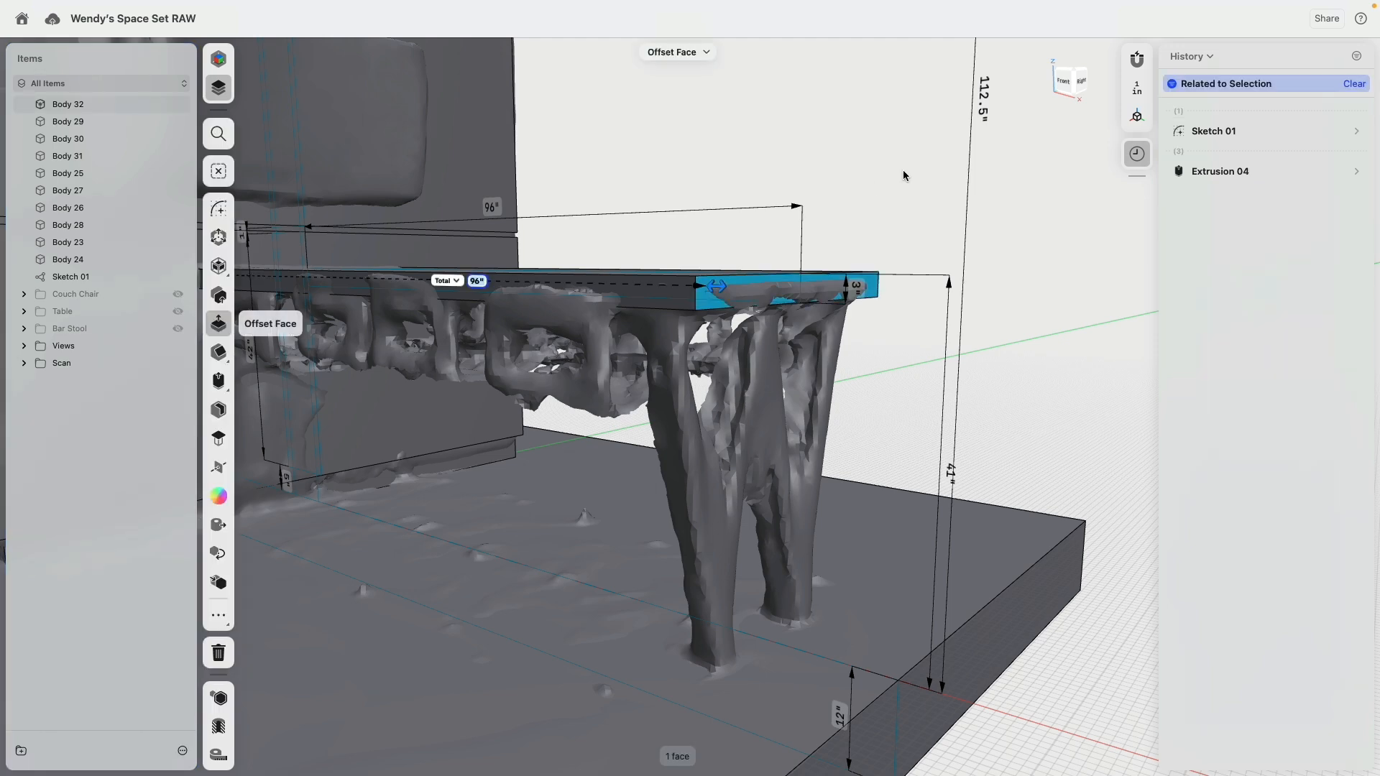
right_drag(902, 170, 874, 153)
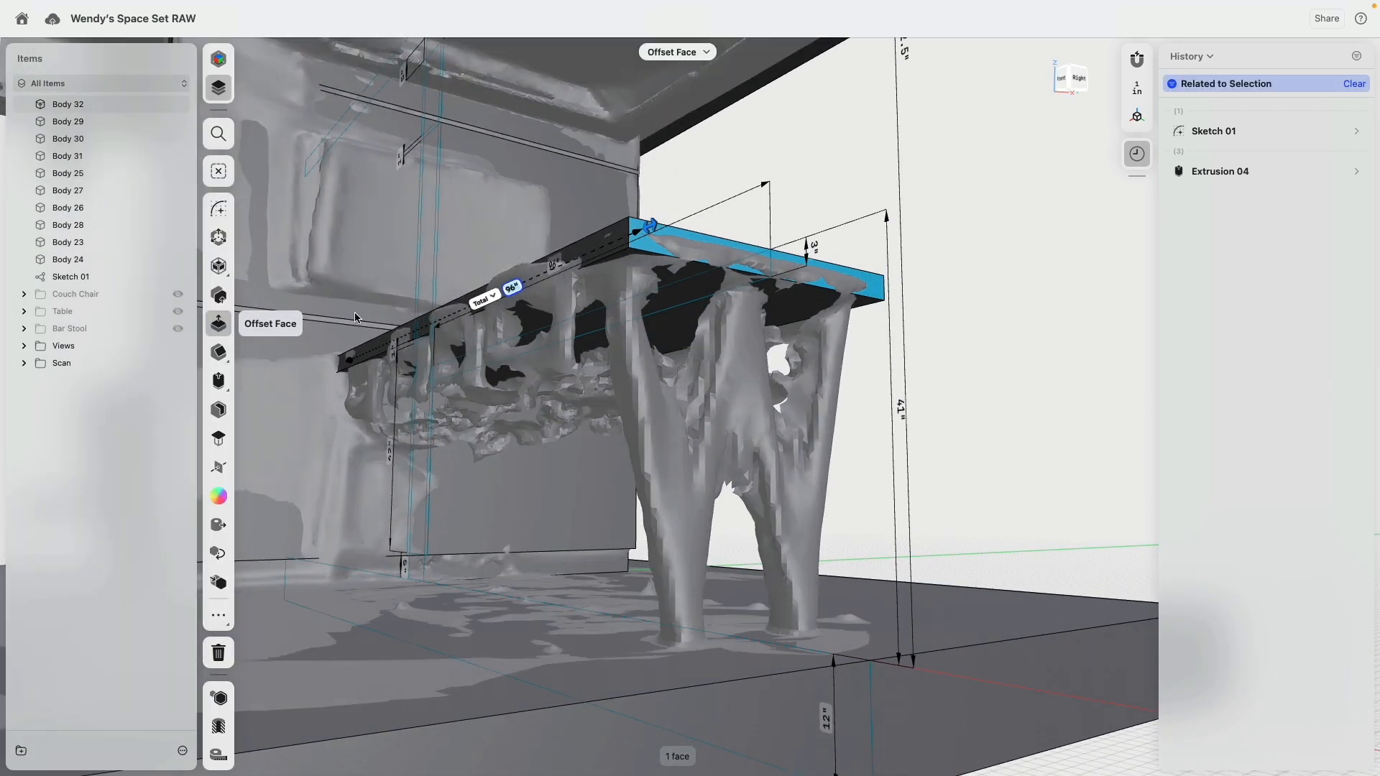
click(223, 209)
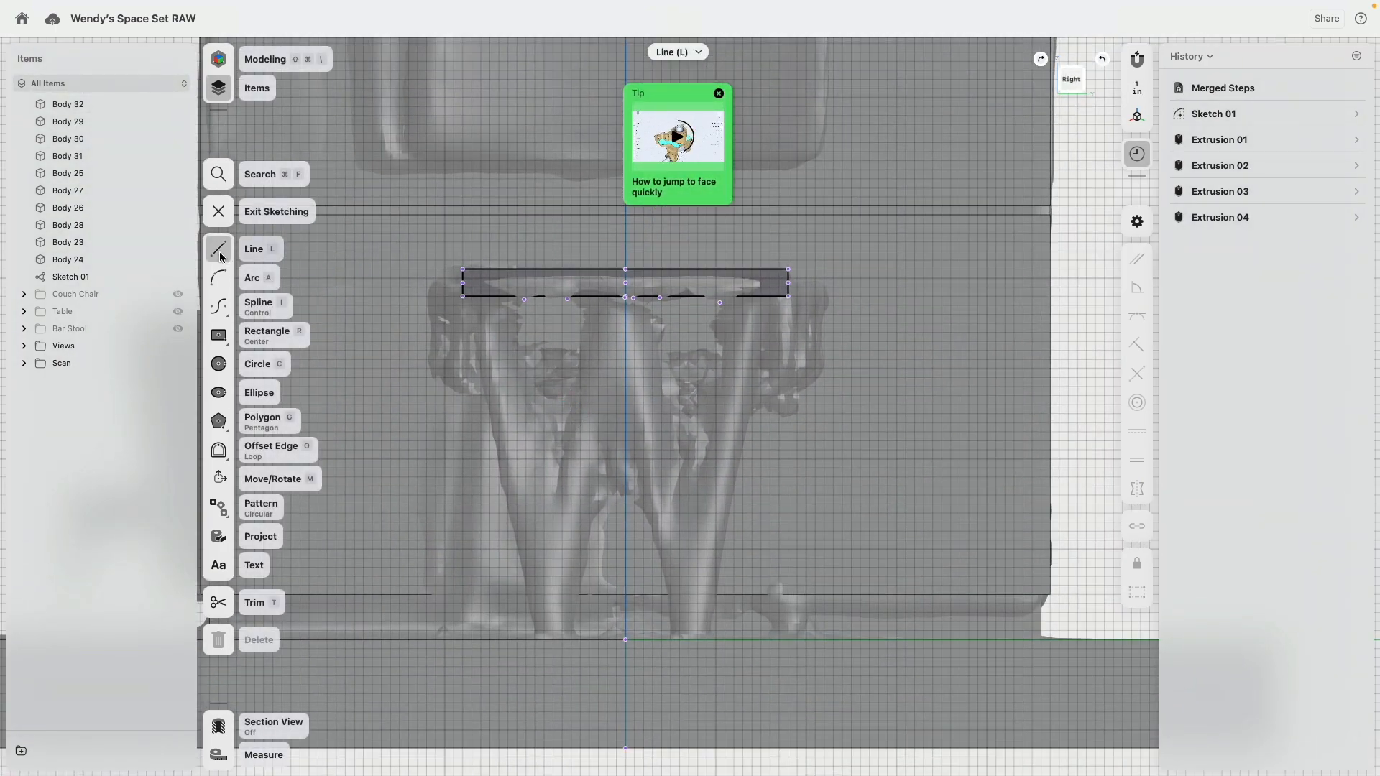
Step: Sketch the two outer slanted edges of a W-shaped leg, each about 39 in long, from the countertop's lower corners to the floor
click(463, 295)
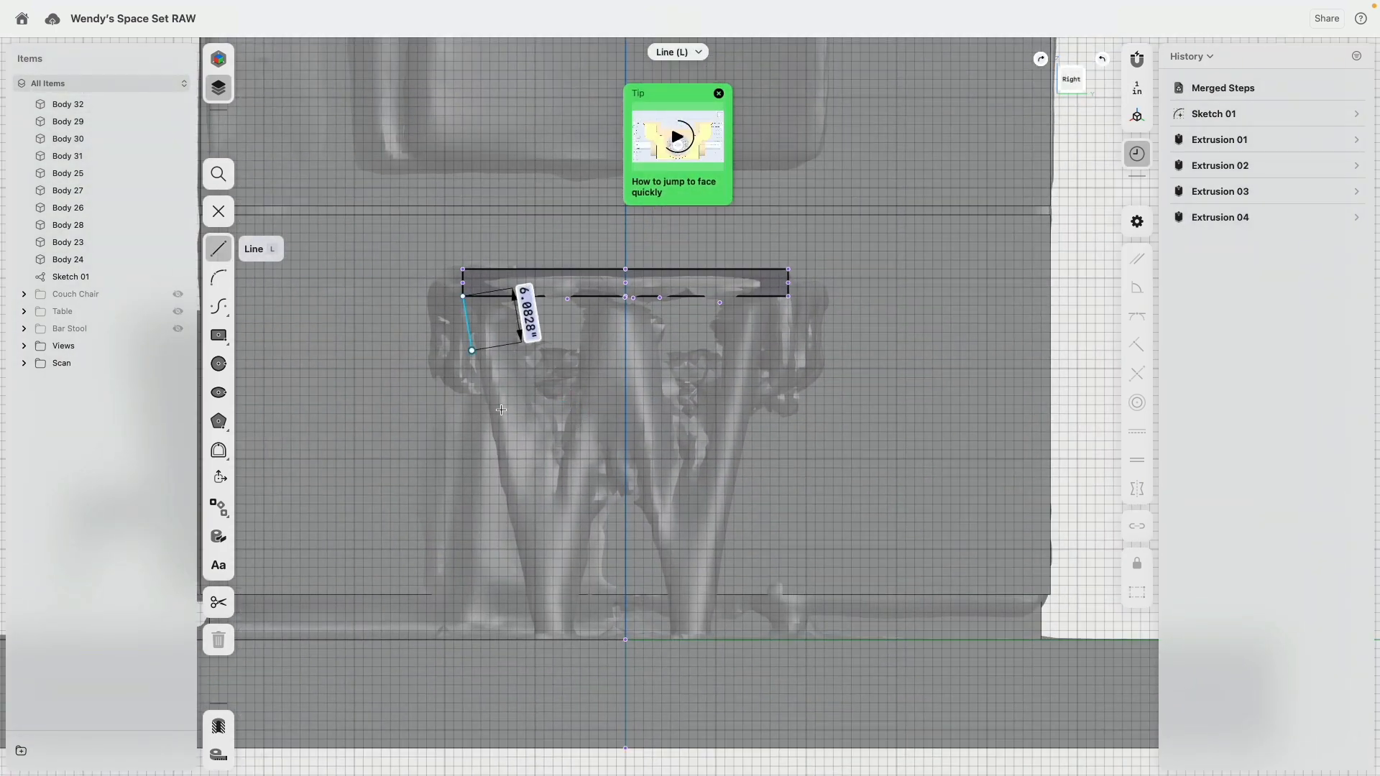
click(536, 639)
click(789, 296)
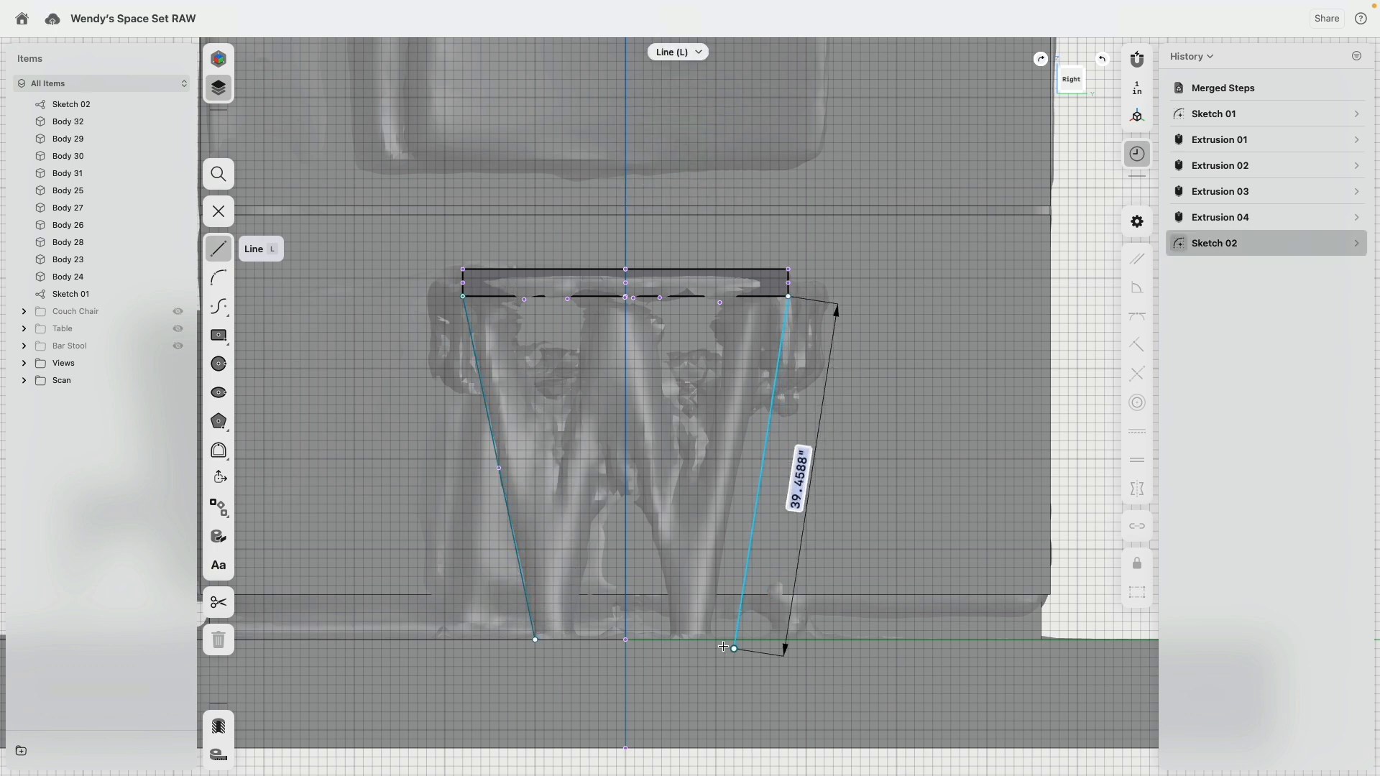
click(708, 640)
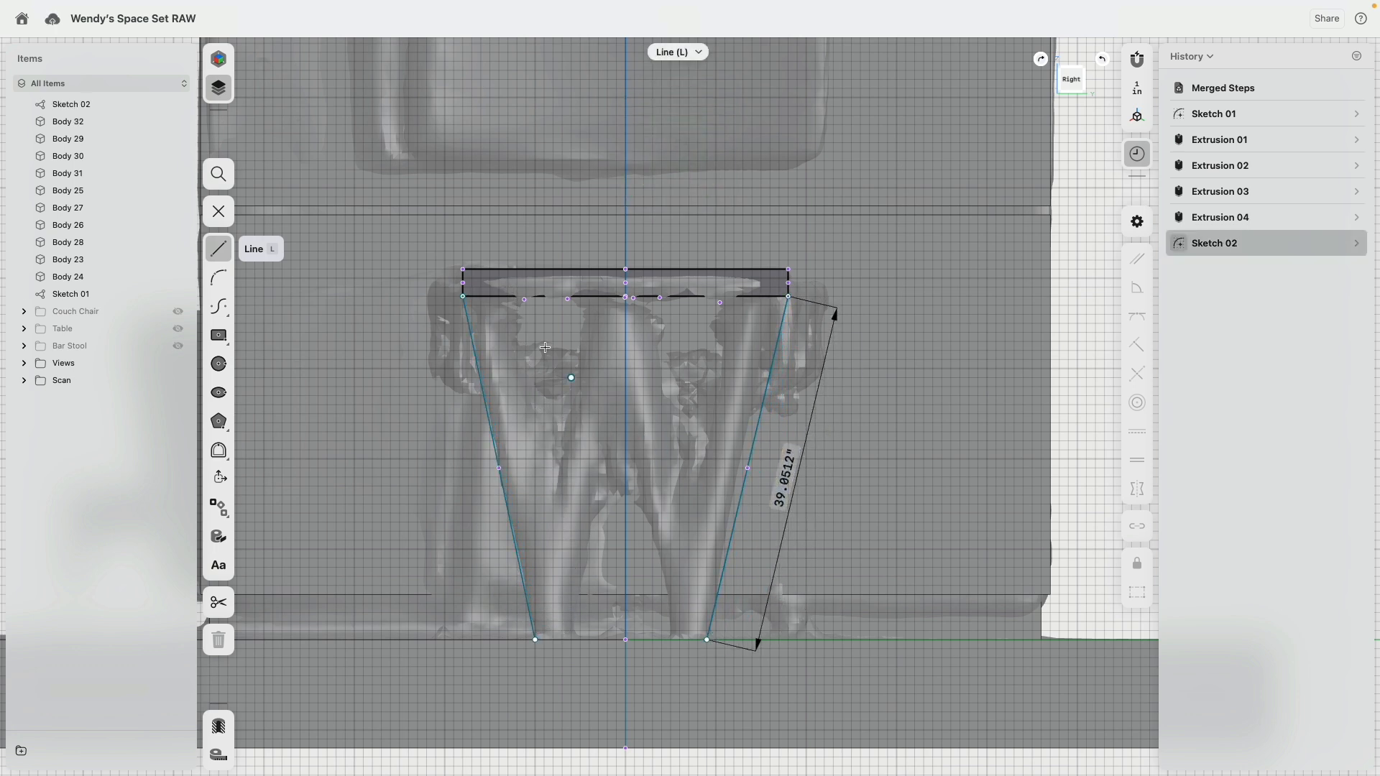
Step: Sketch the two V-shaped notches of the W hanging from the countertop's underside, with slanted sides about 21 in long
click(507, 299)
click(553, 486)
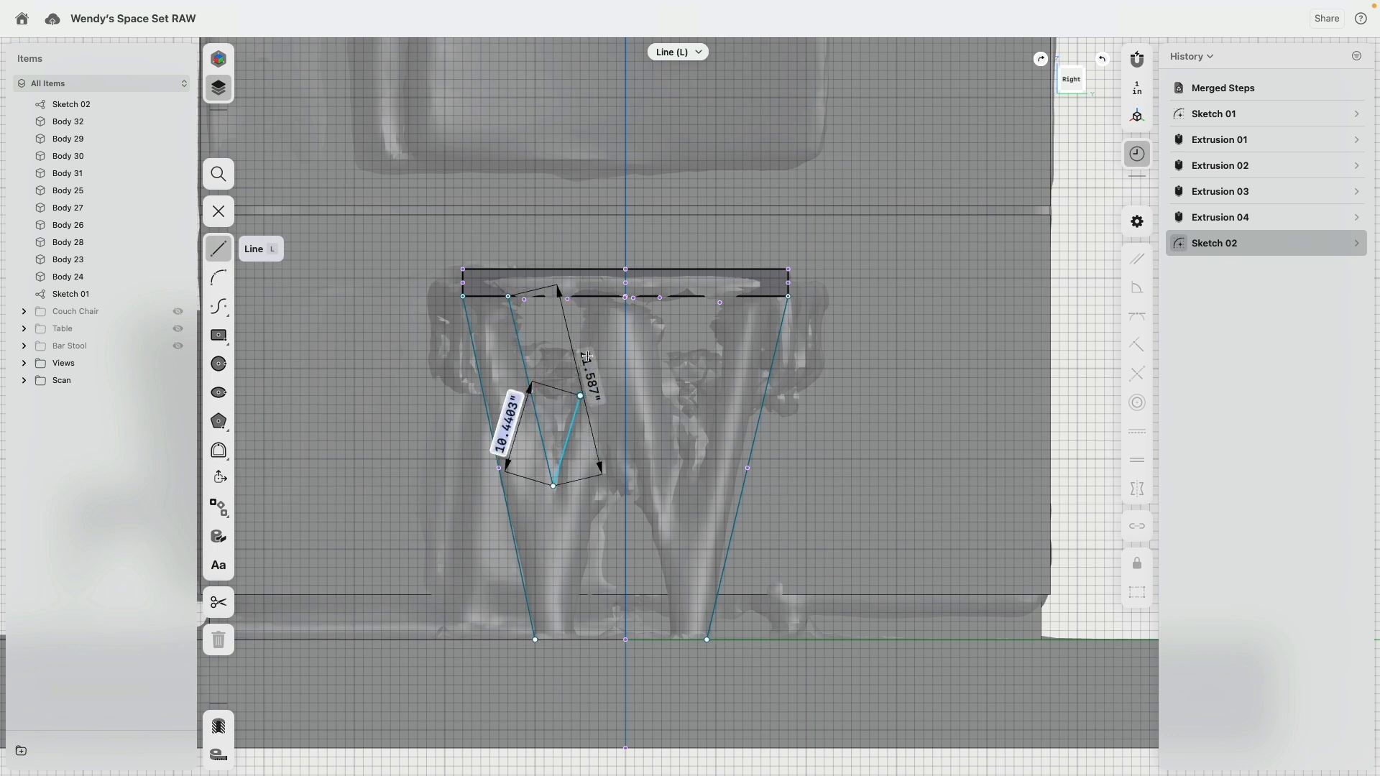
click(589, 296)
click(744, 296)
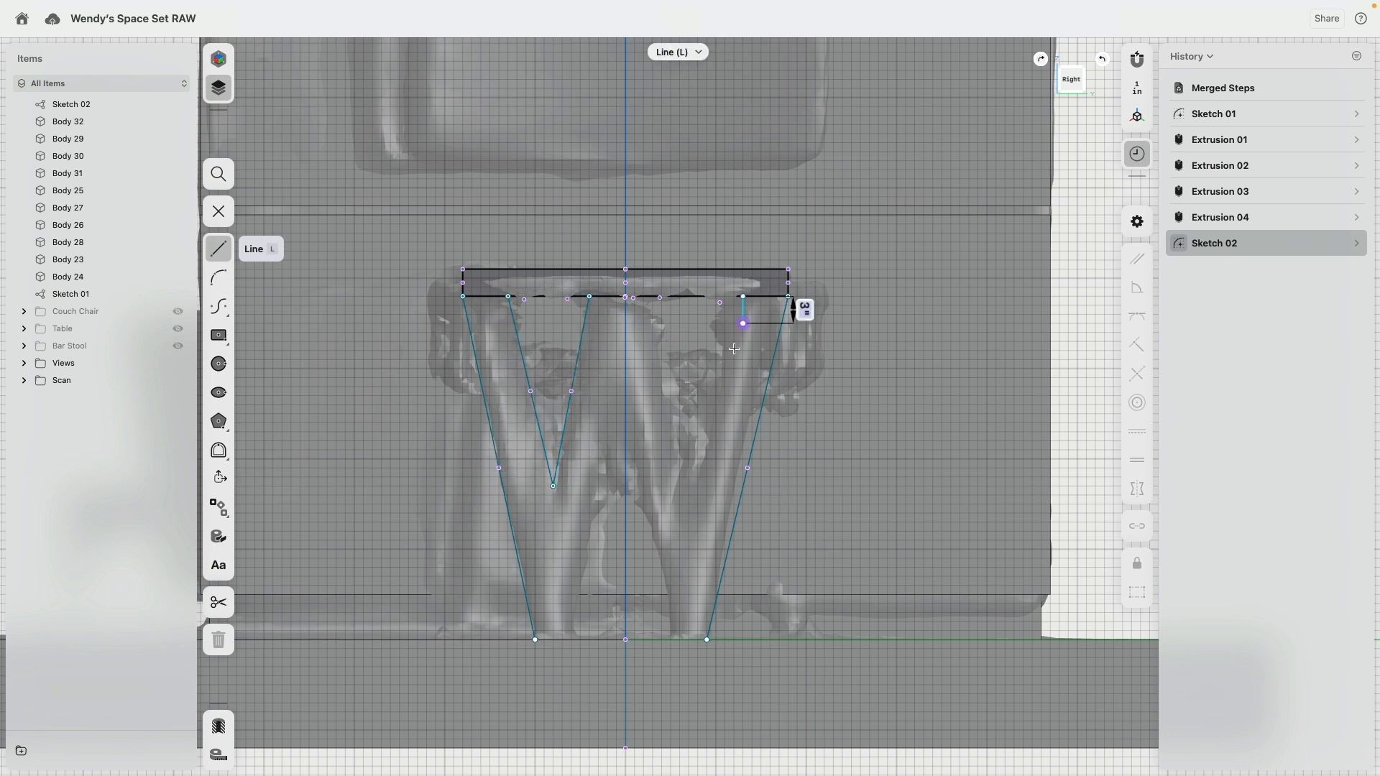
click(697, 468)
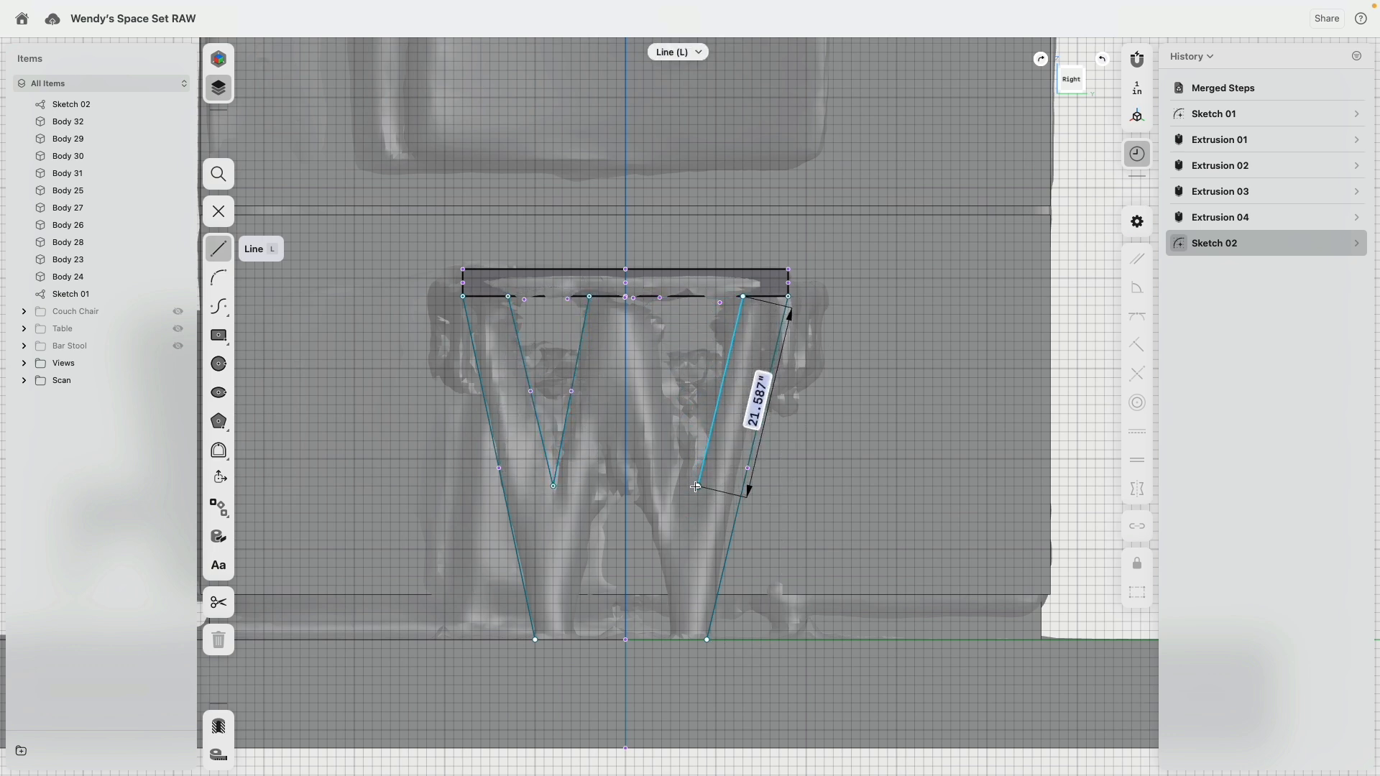
click(698, 478)
click(647, 300)
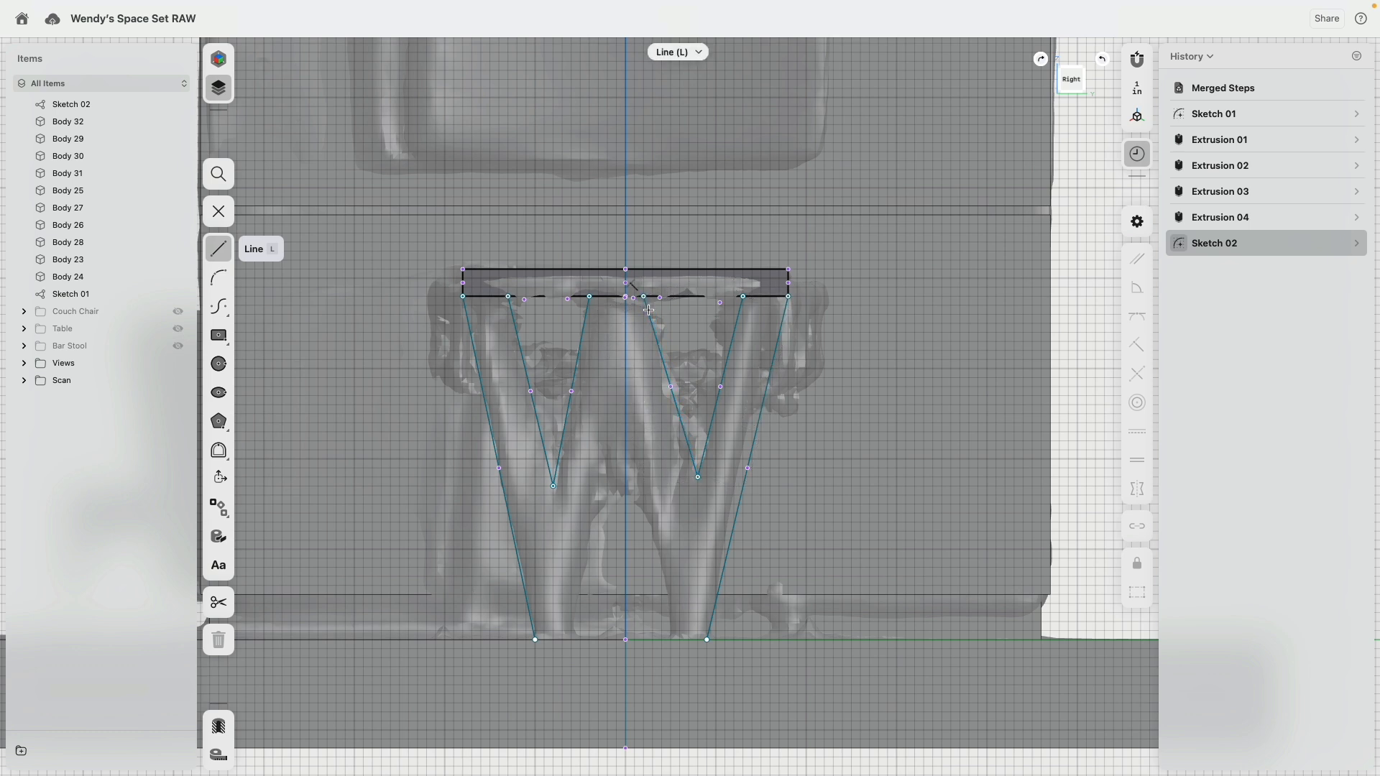
Step: Sketch the central inverted V from the floor to the vertical axis, with sides about 28.5 in long, and hide the scan
click(570, 640)
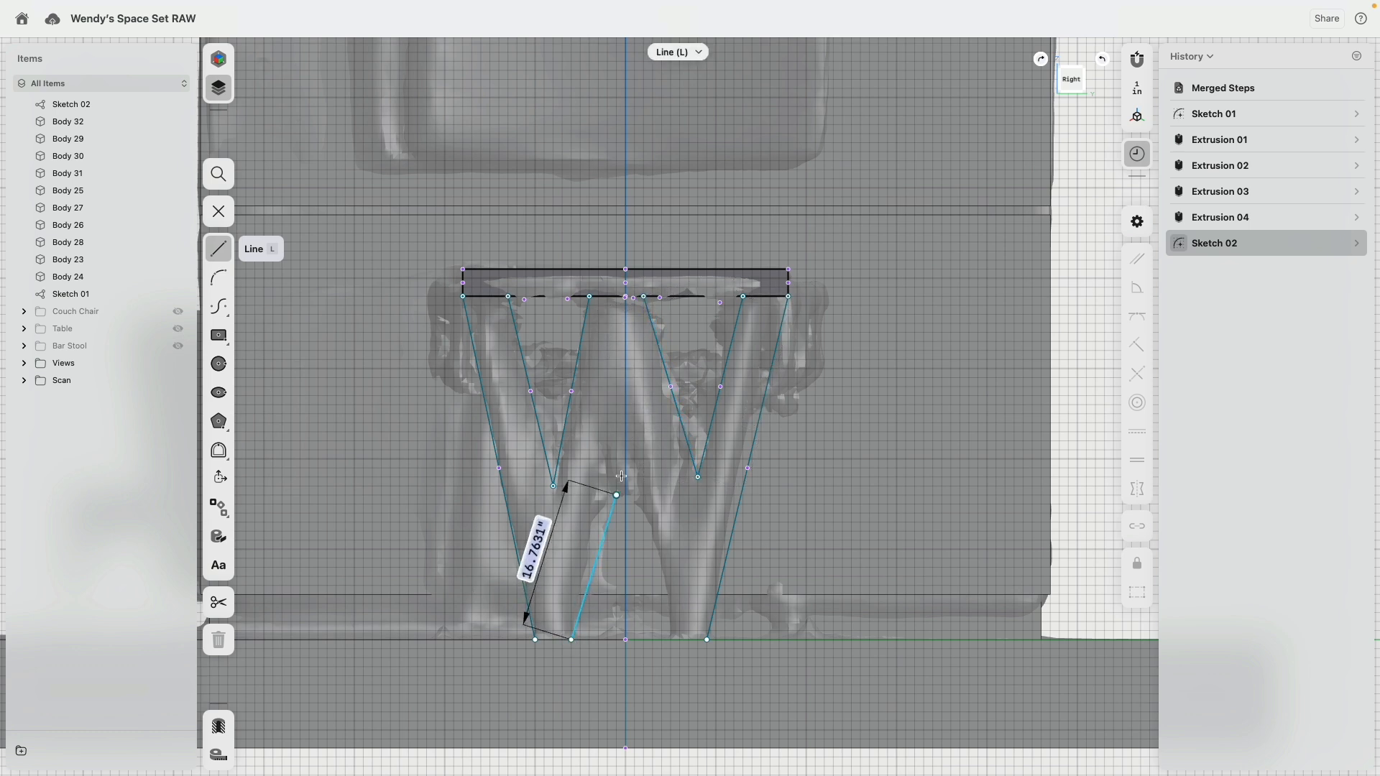
click(626, 386)
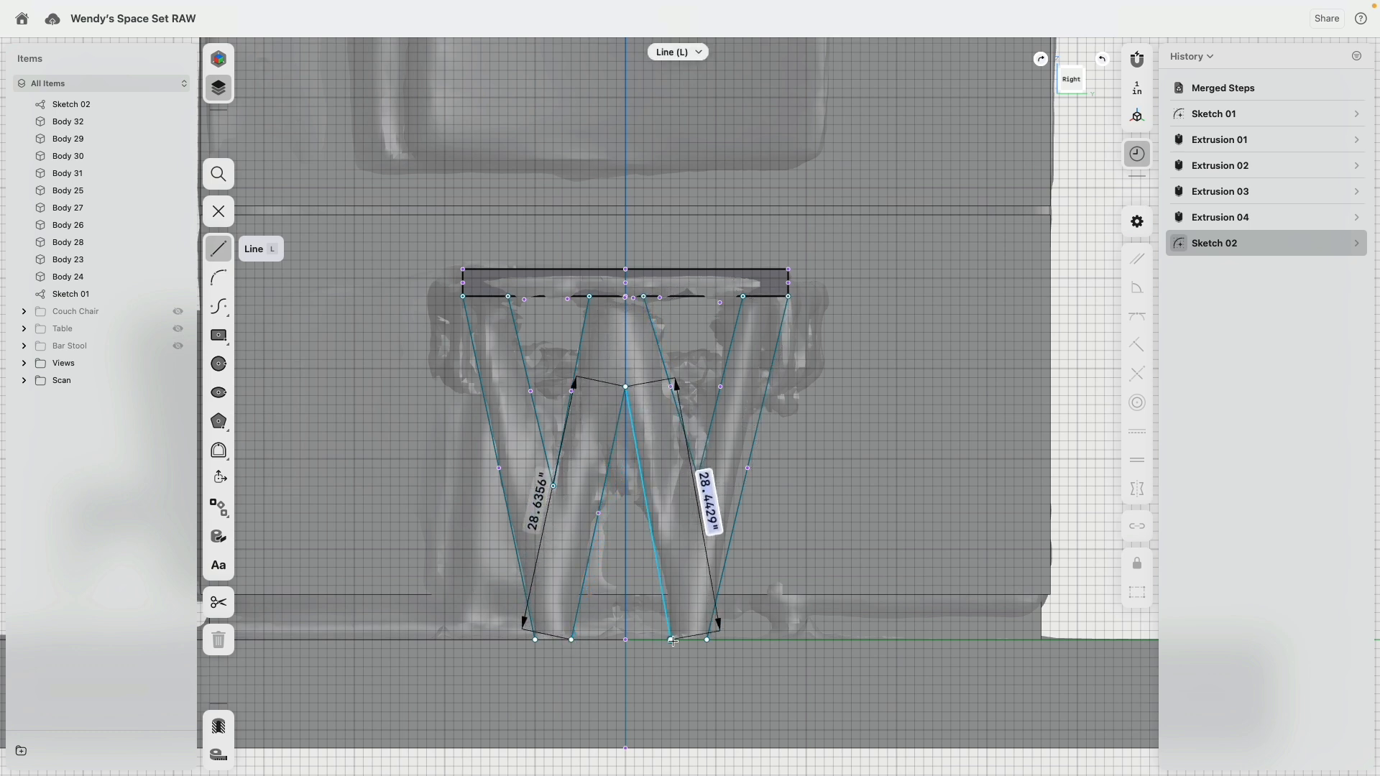
click(673, 640)
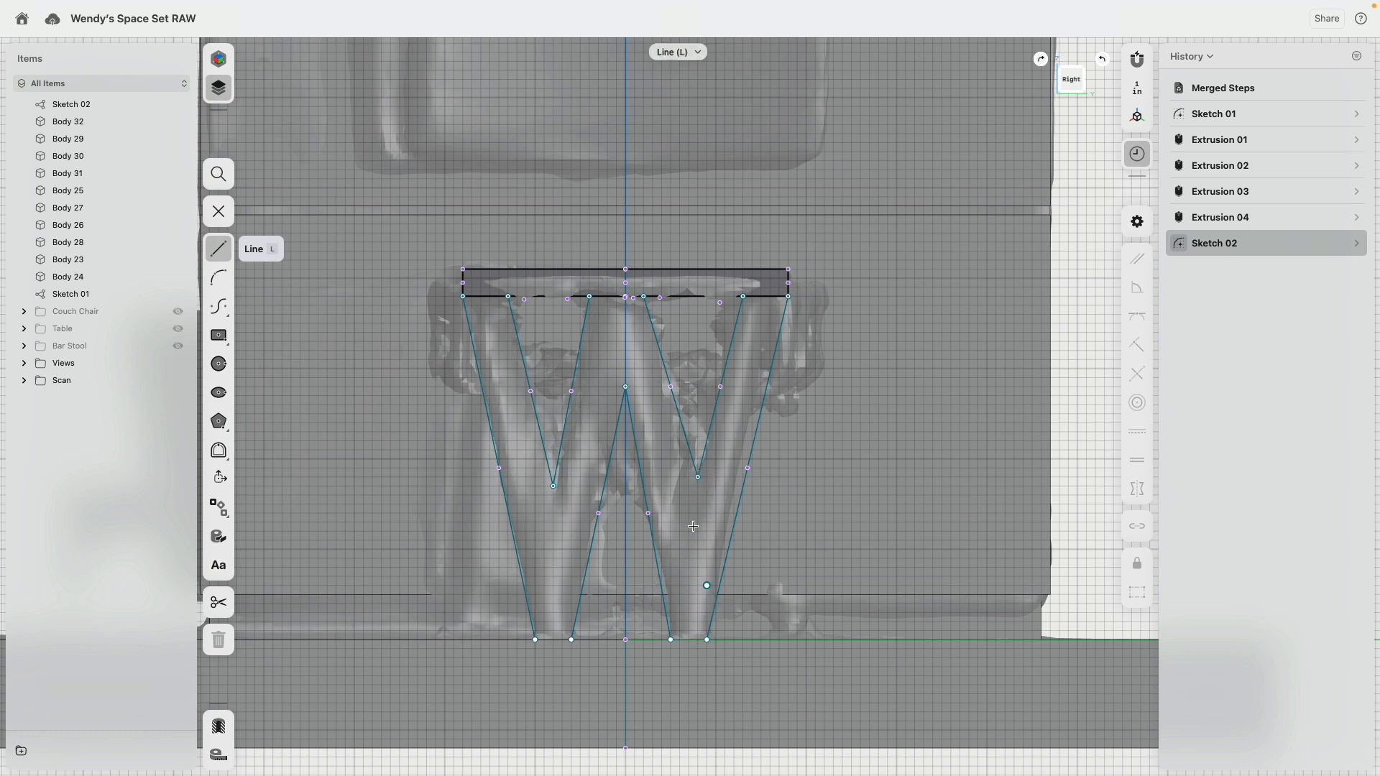
click(177, 380)
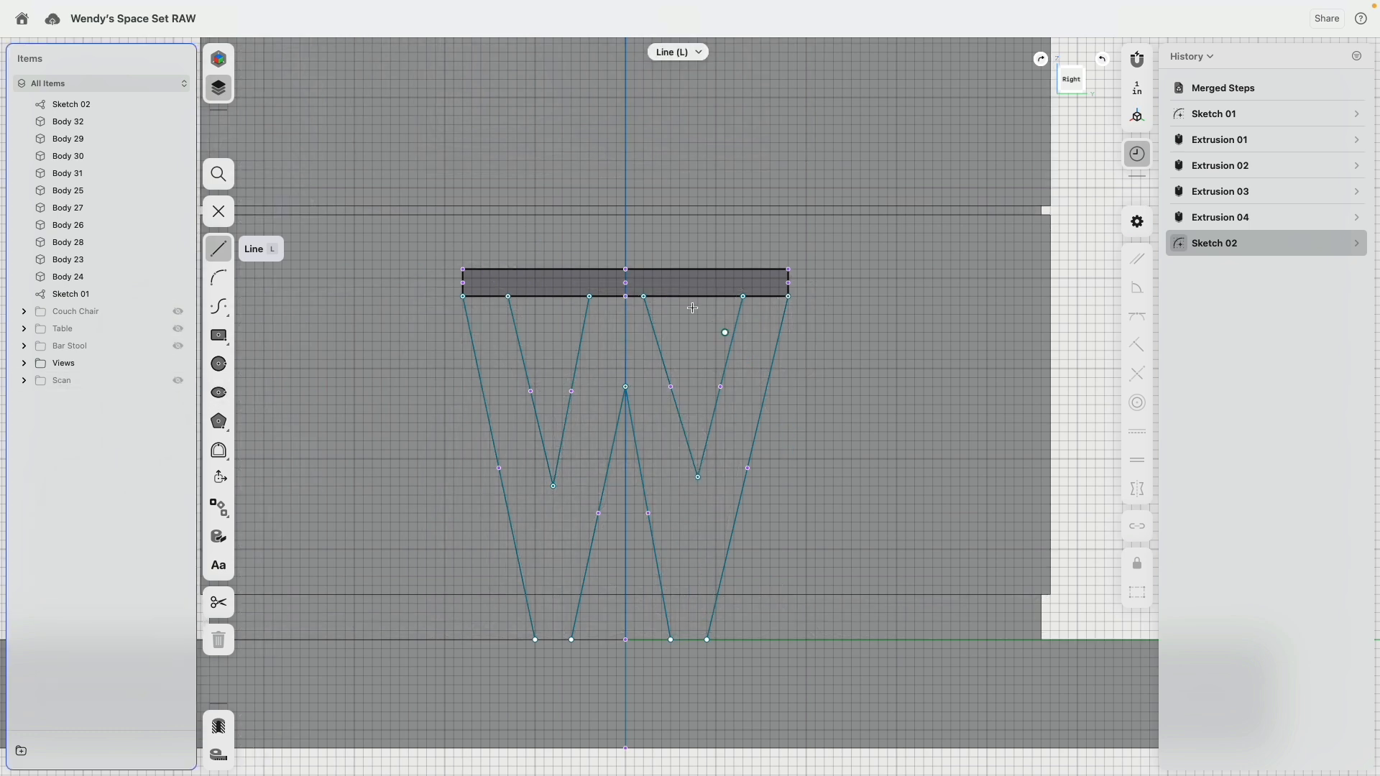
key(Escape)
Step: Make each outer slanted edge of the W parallel to the neighbouring side of its V notch
click(482, 391)
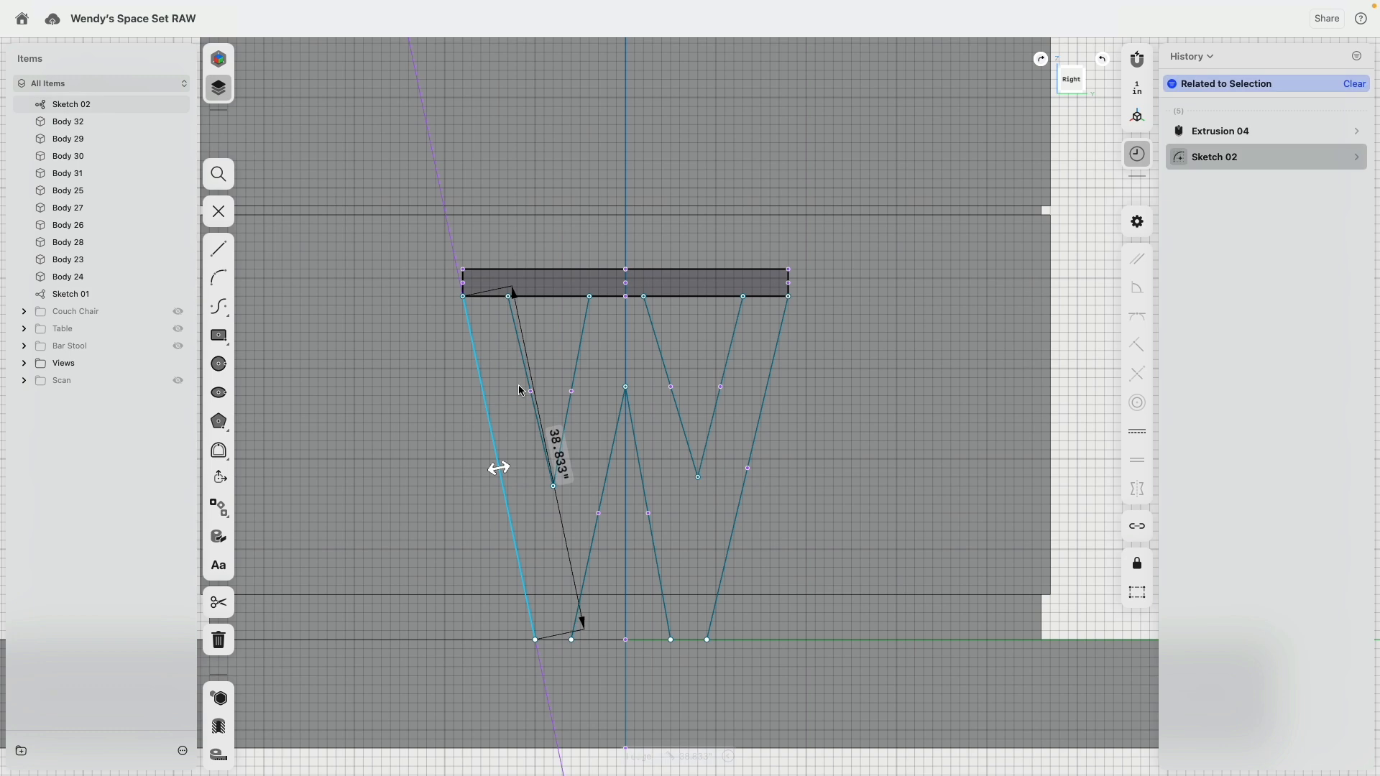
click(527, 375)
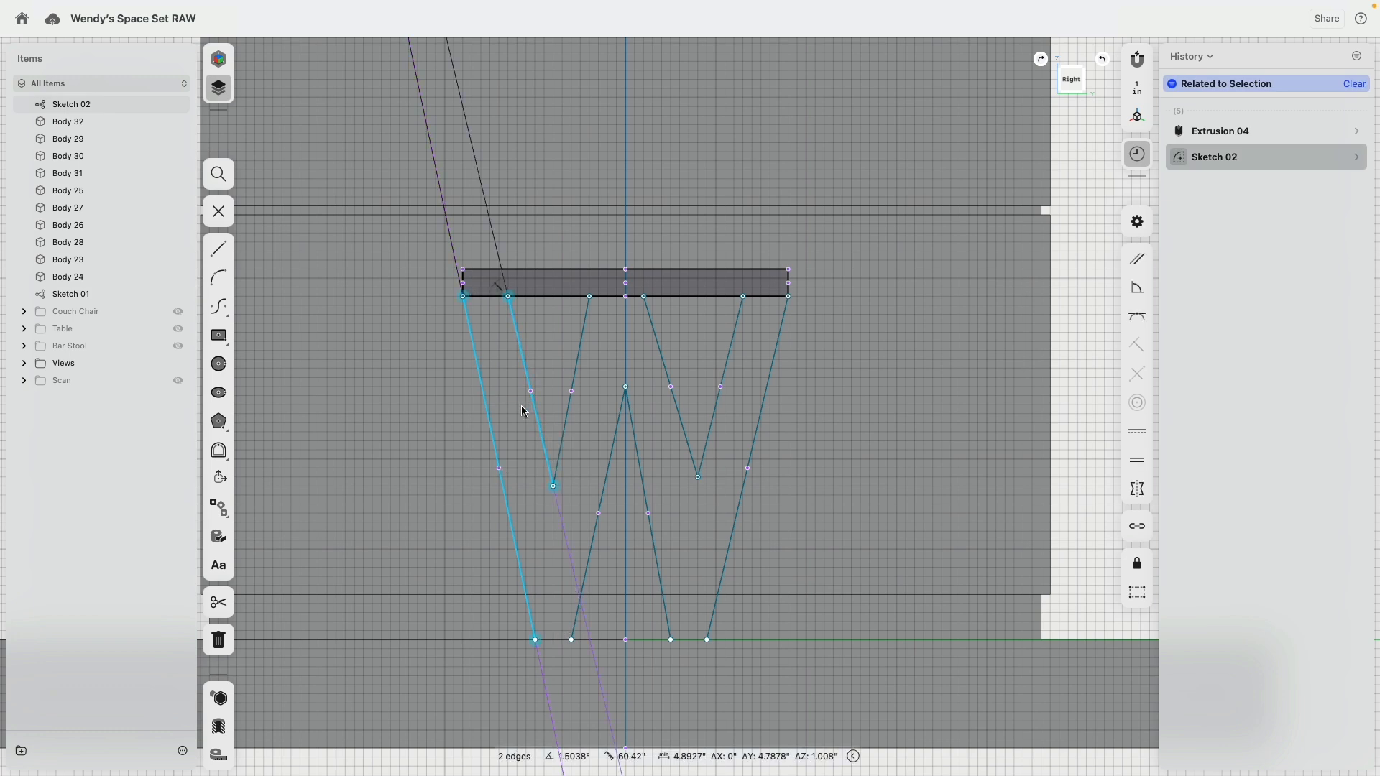
click(1140, 257)
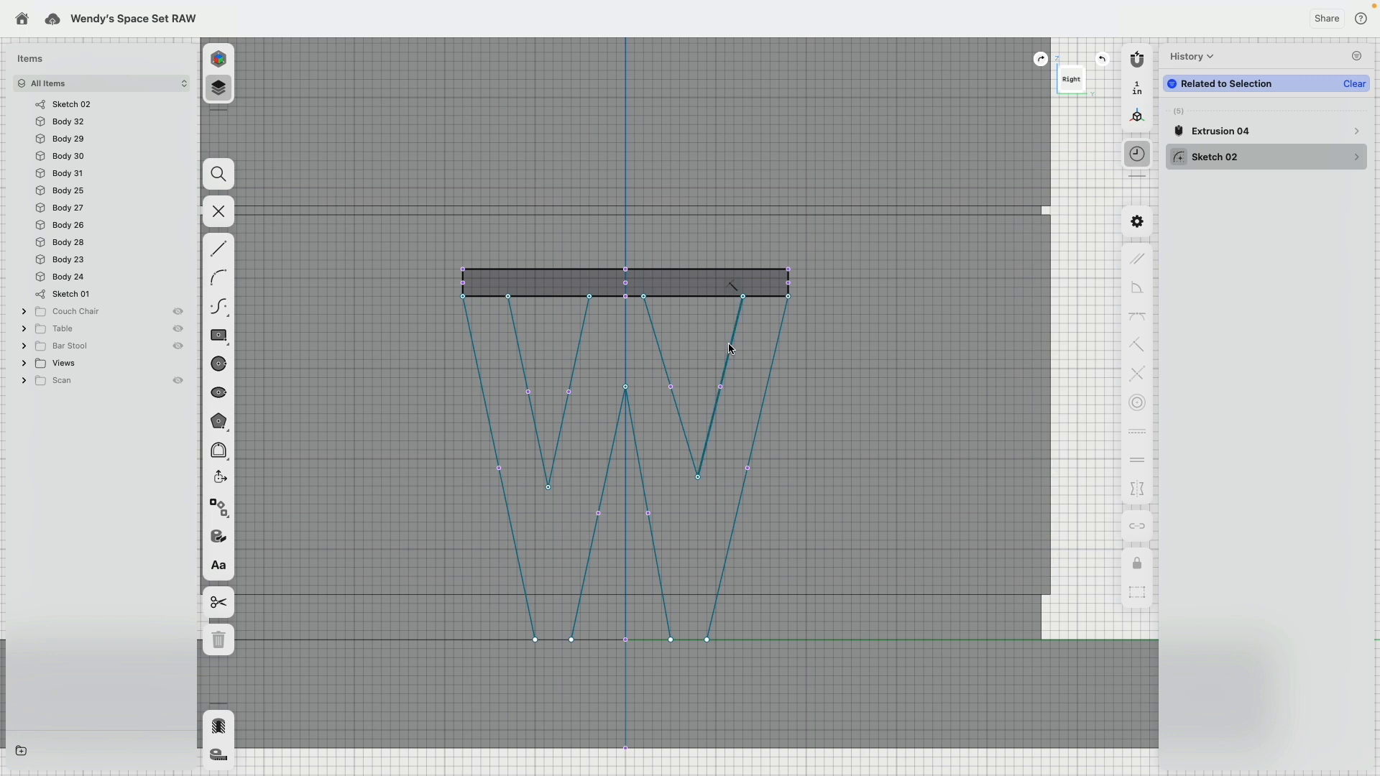
click(730, 343)
click(776, 348)
click(1137, 258)
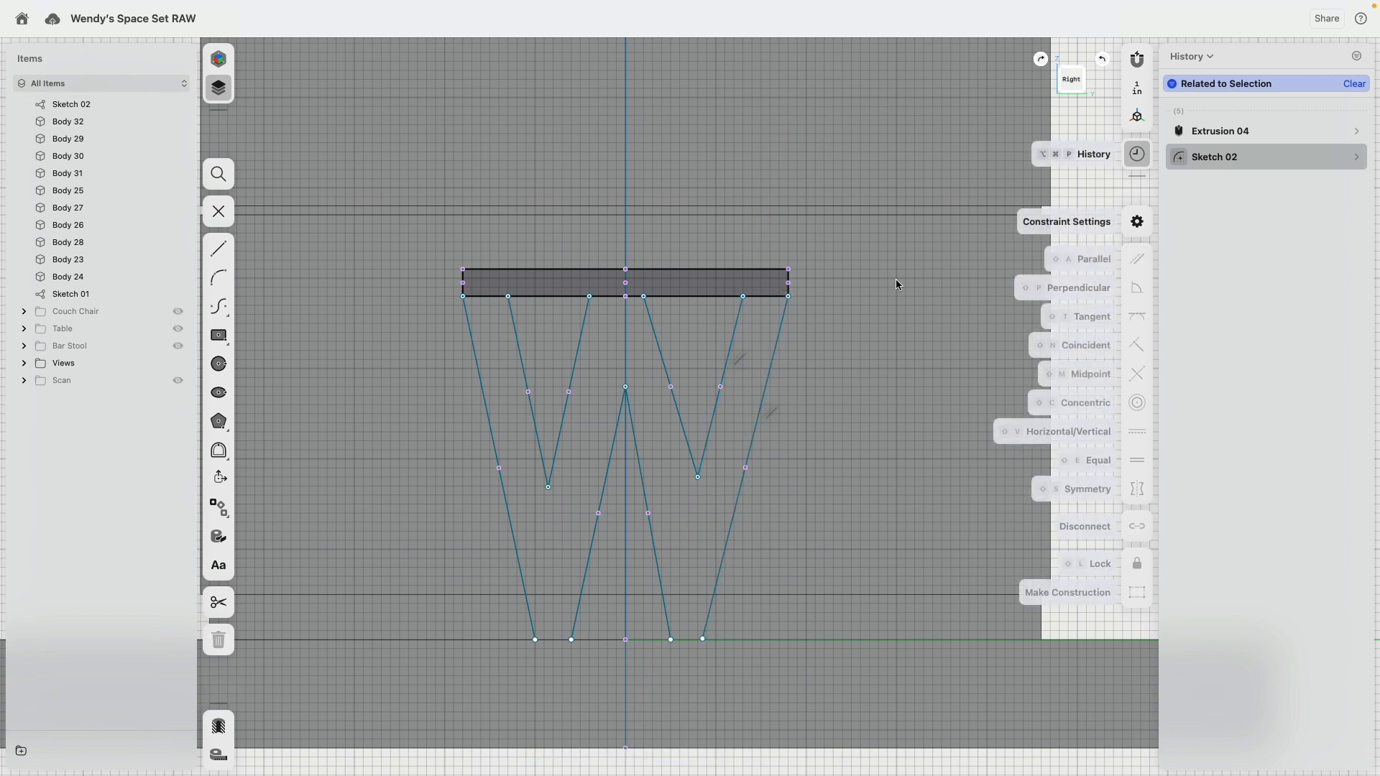
Step: Make the inner notch sides parallel to the central inverted V's sides, and move the right foot's outer corner outward along the floor line
click(612, 464)
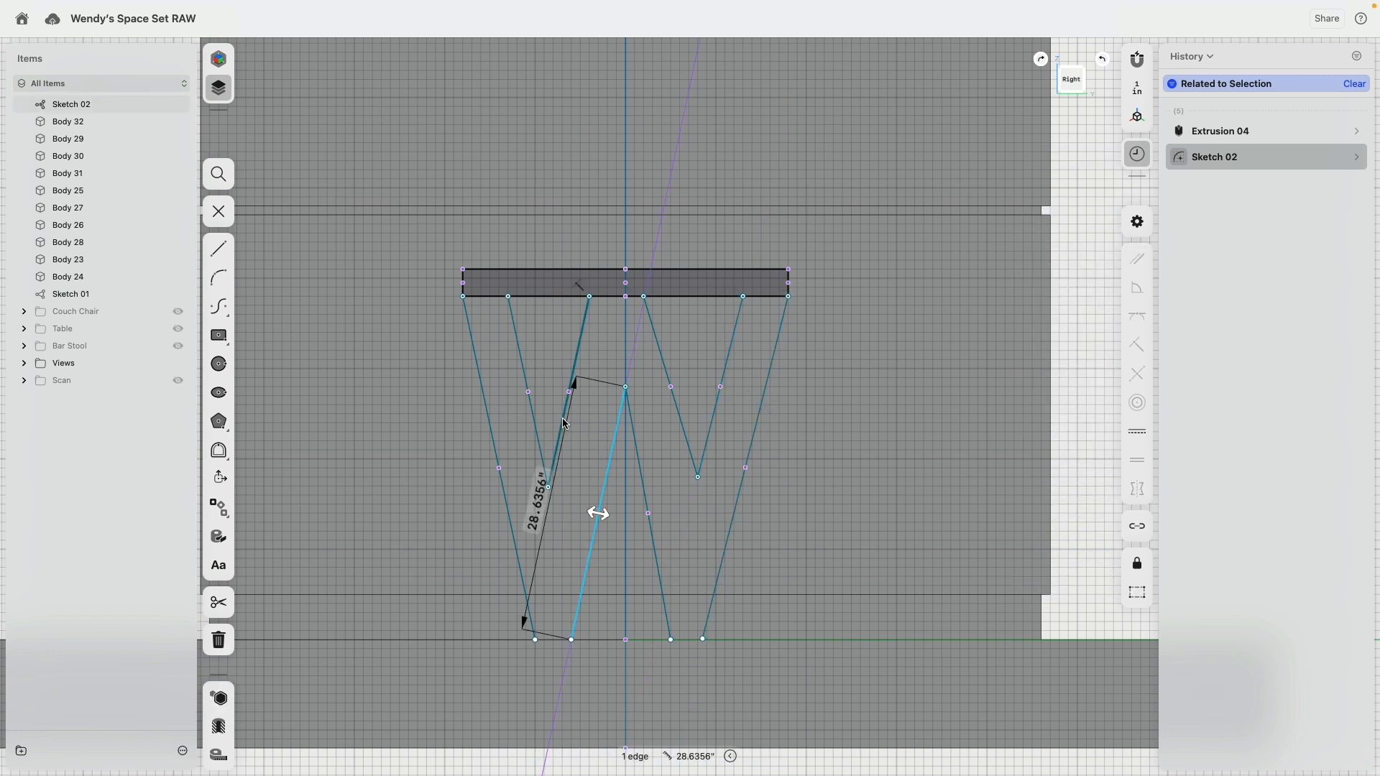
click(680, 423)
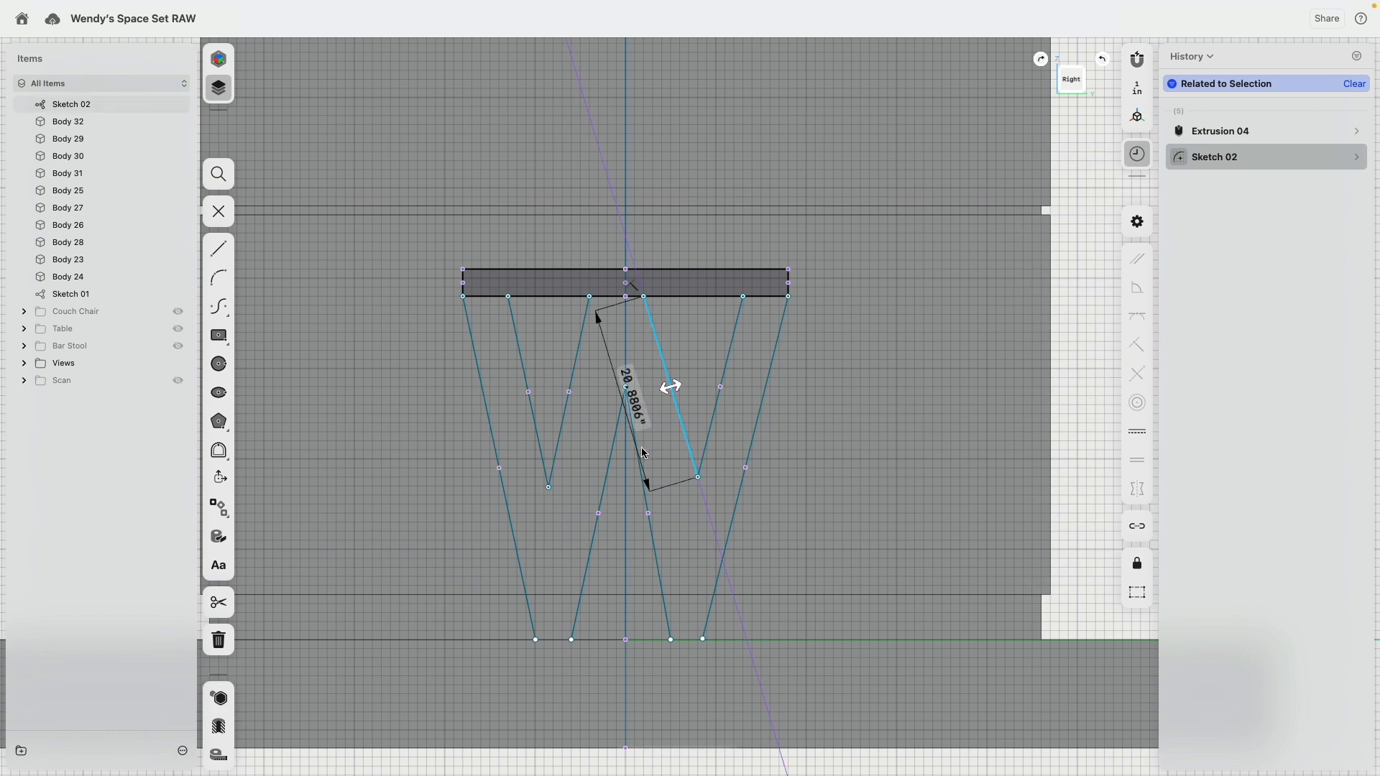
click(642, 463)
click(1131, 266)
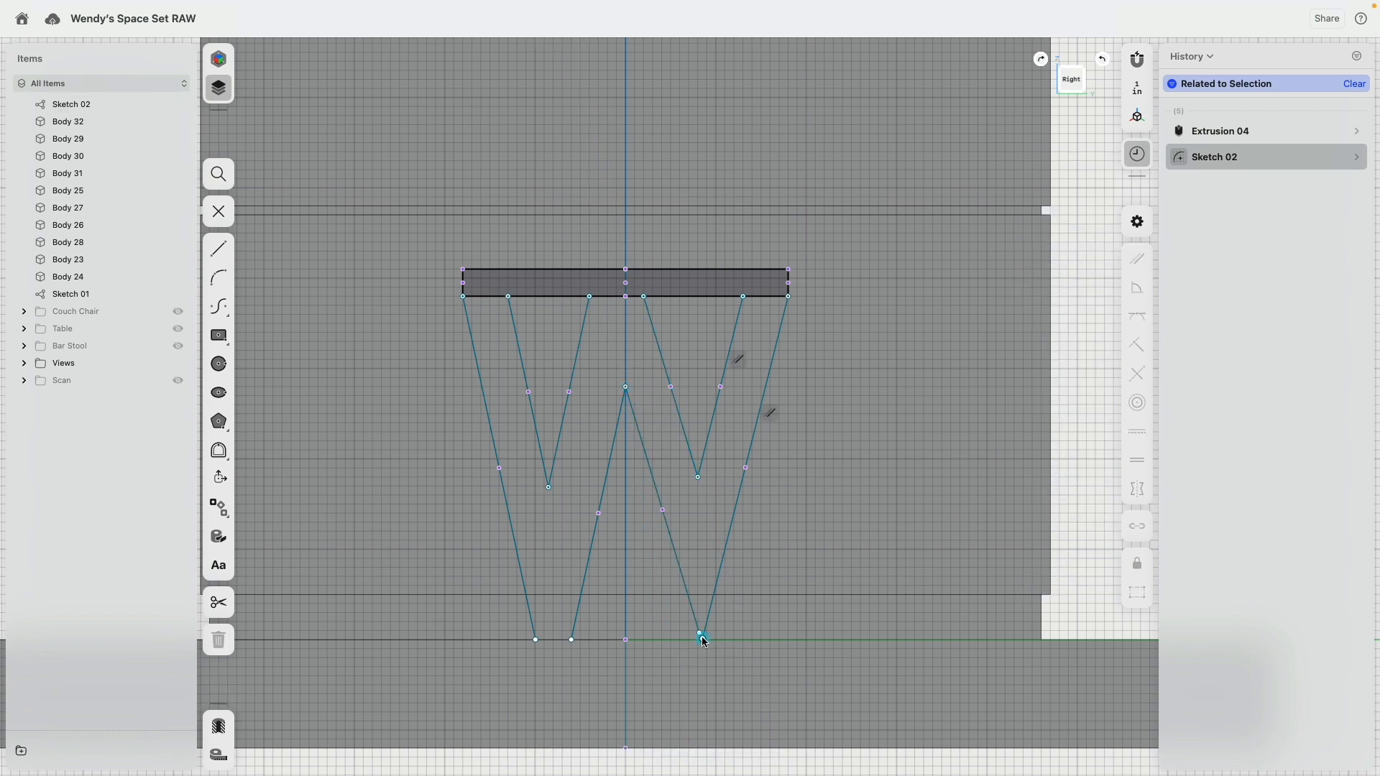
mouse_move(697, 634)
mouse_down()
mouse_move(688, 640)
mouse_move(718, 640)
mouse_up()
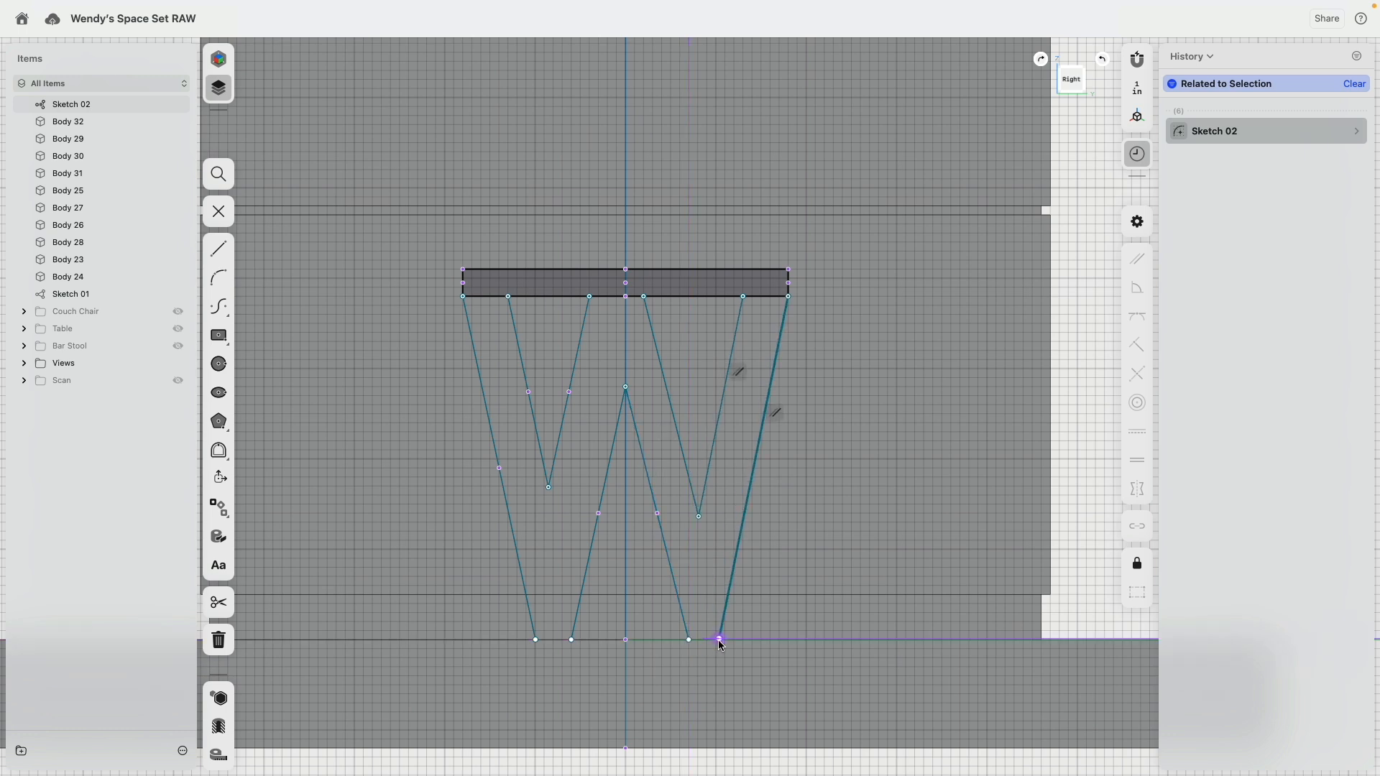
Step: Close the three open tops of the W with lines along the countertop's underside
click(229, 248)
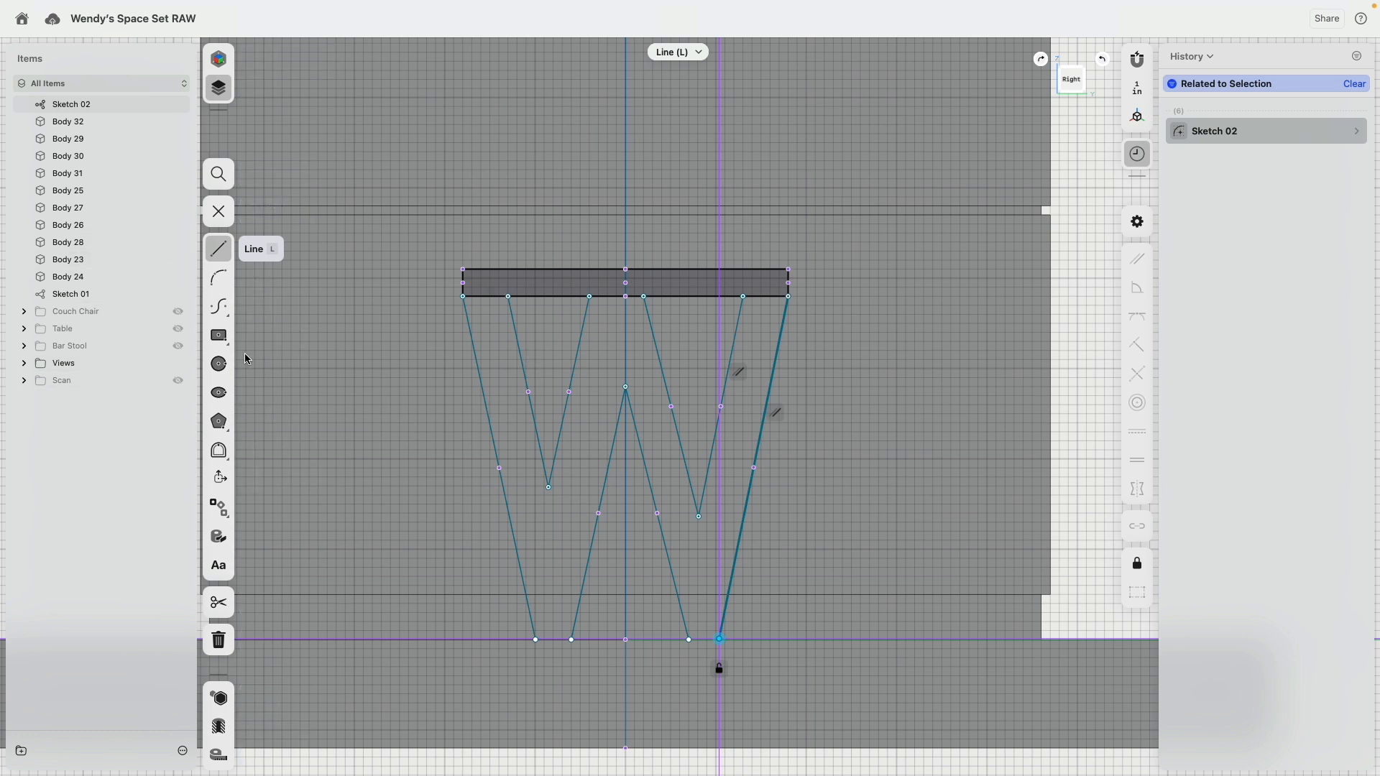
drag(463, 296, 508, 296)
click(591, 296)
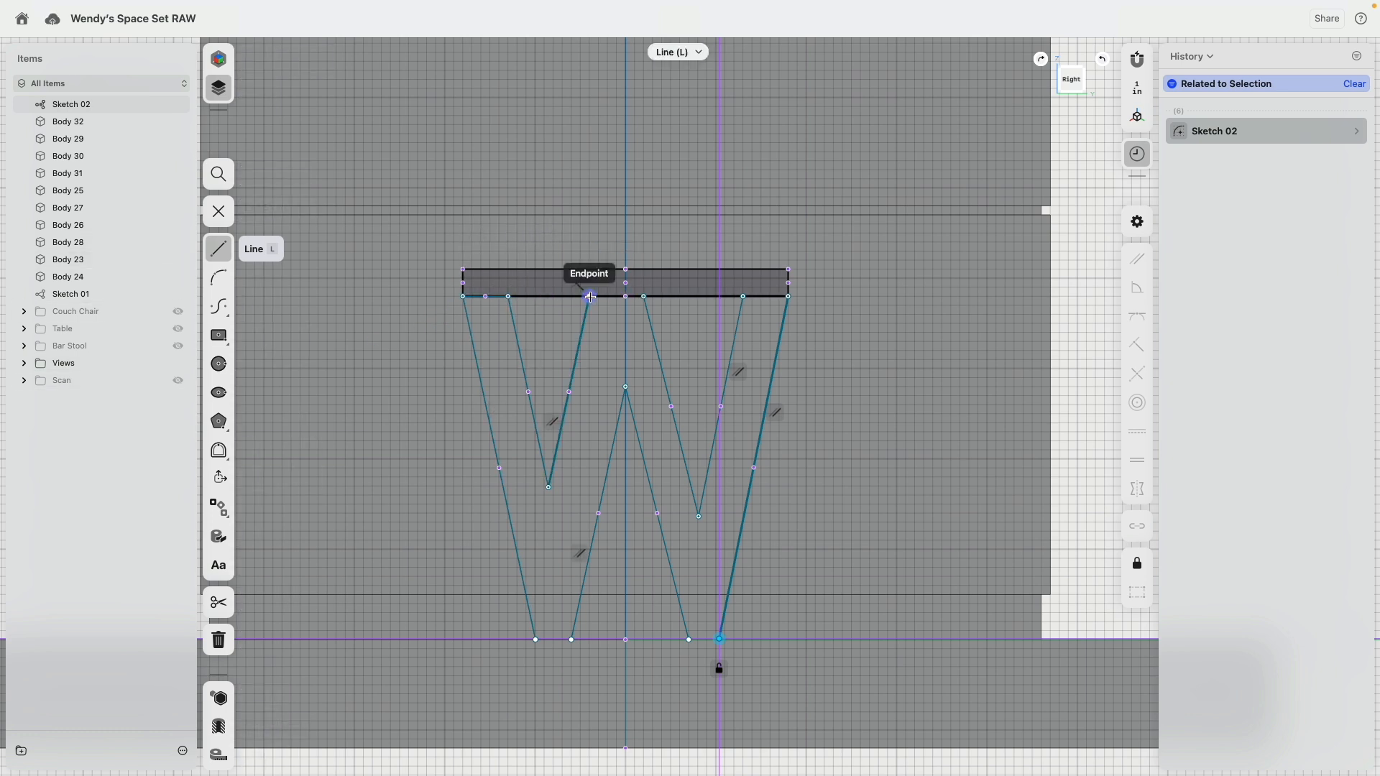
drag(590, 296, 644, 296)
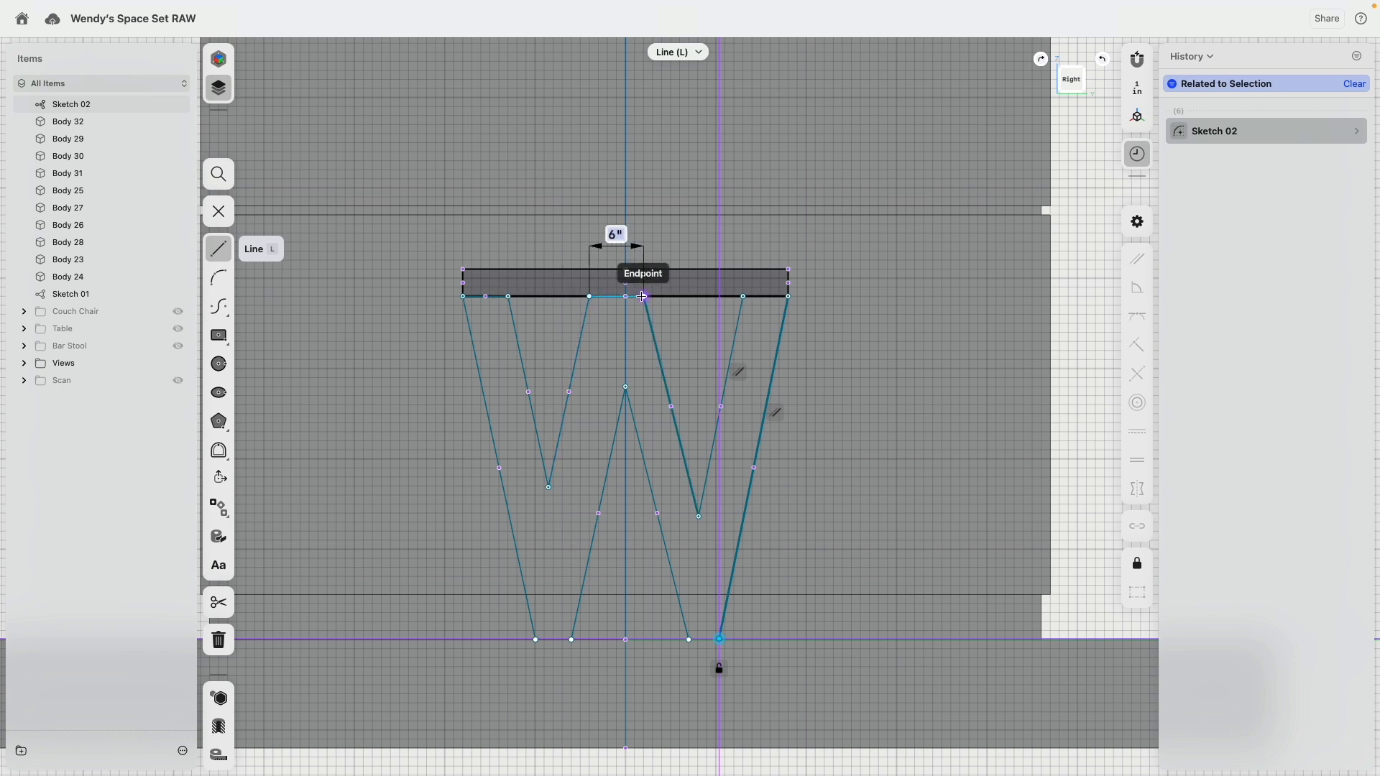
click(642, 296)
key(Escape)
click(743, 297)
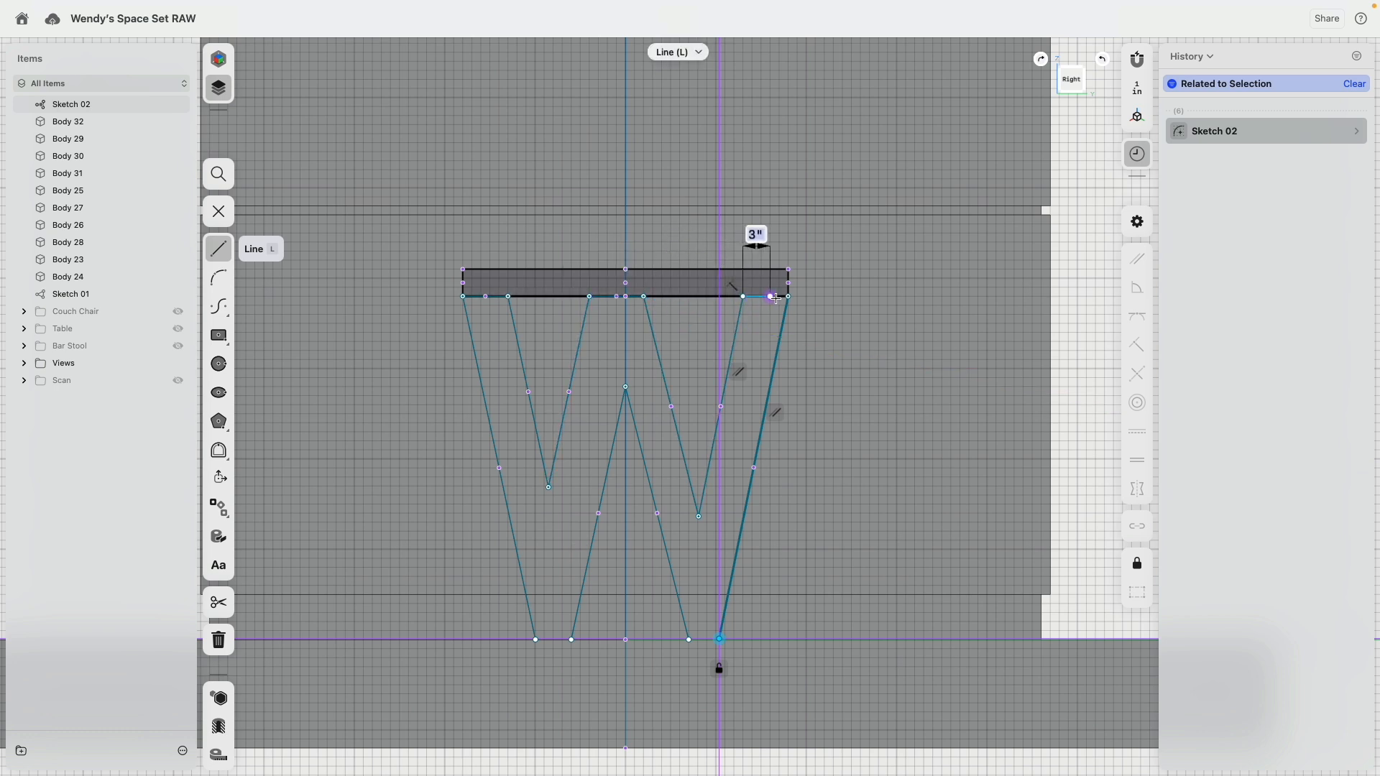
click(771, 296)
key(Escape)
Step: Close both feet of the W with lines along the floor
click(689, 639)
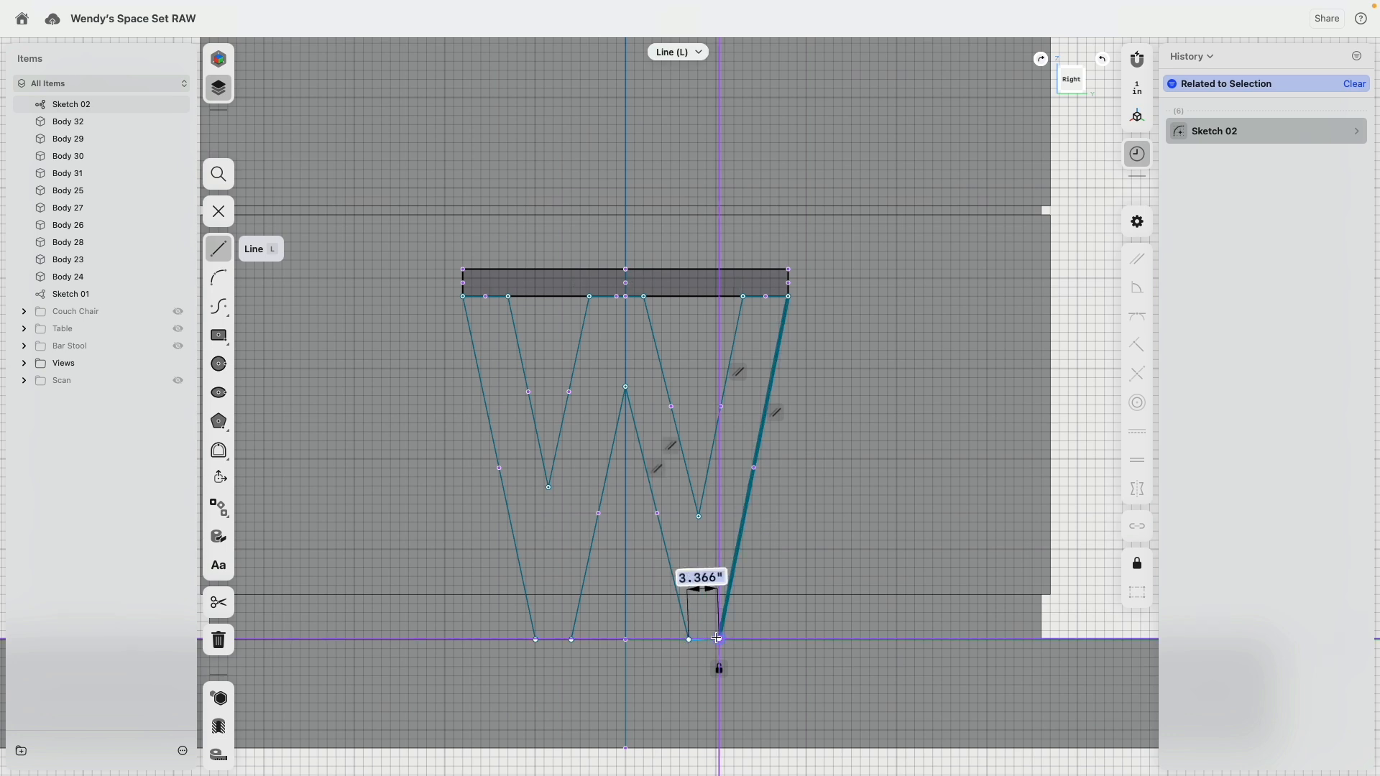
click(718, 639)
key(Escape)
click(572, 640)
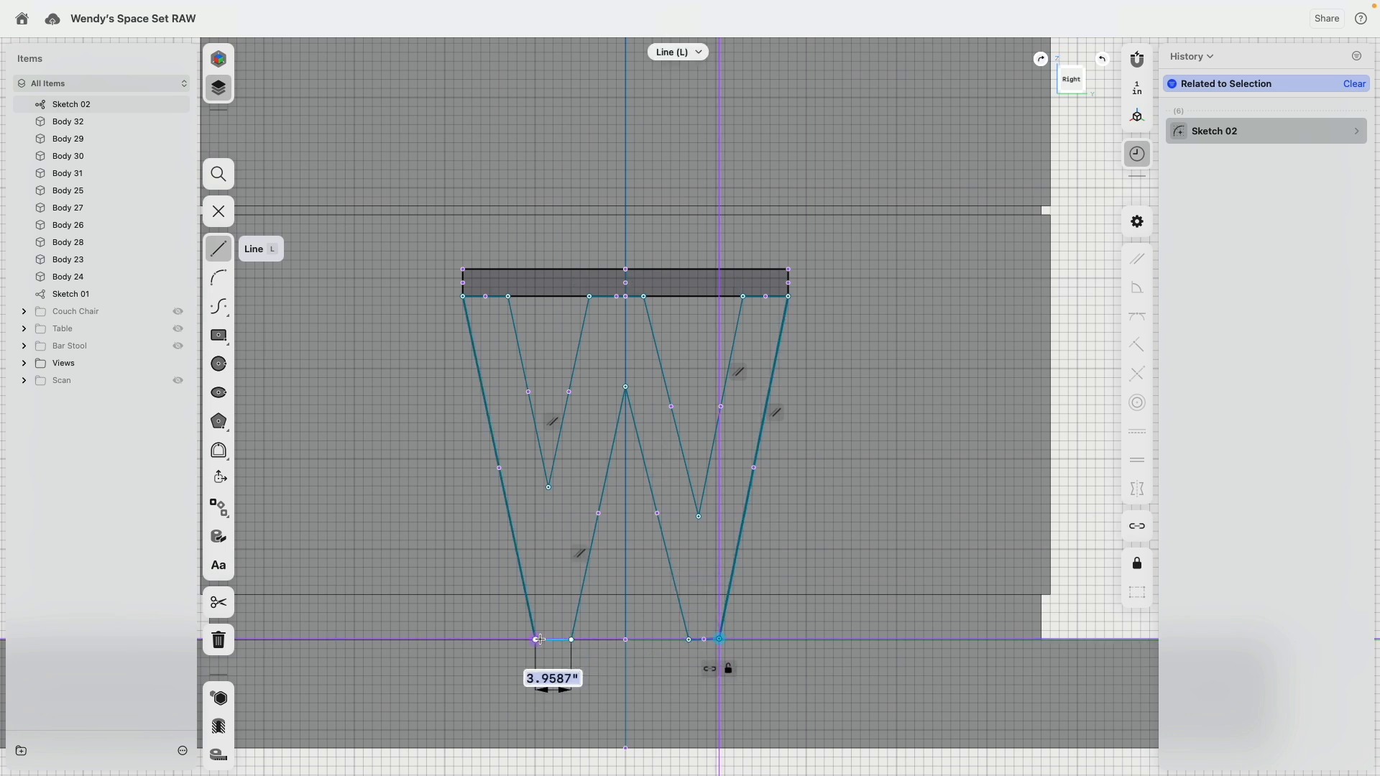
click(537, 639)
key(Escape)
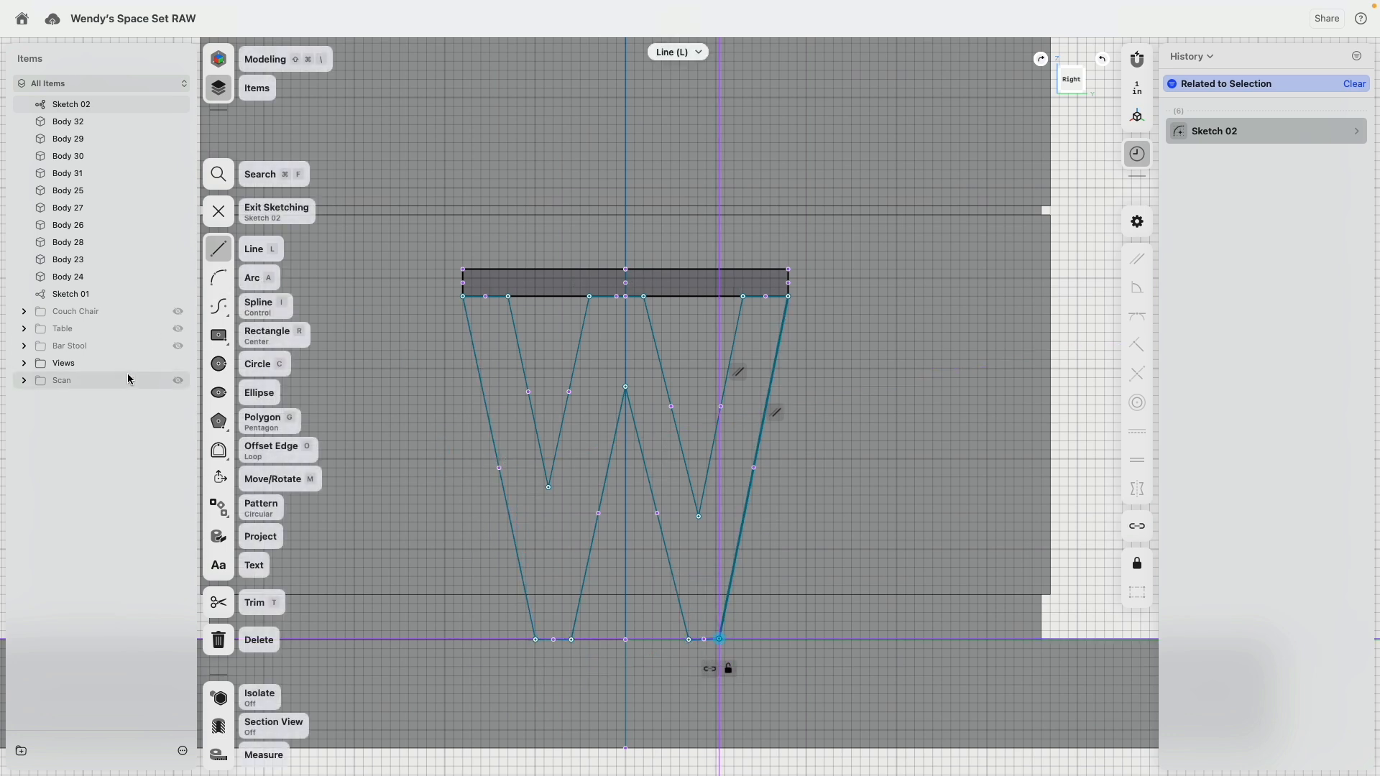
Step: Group all the loose bodies into a new folder and hide that folder
click(69, 277)
shift+click(68, 138)
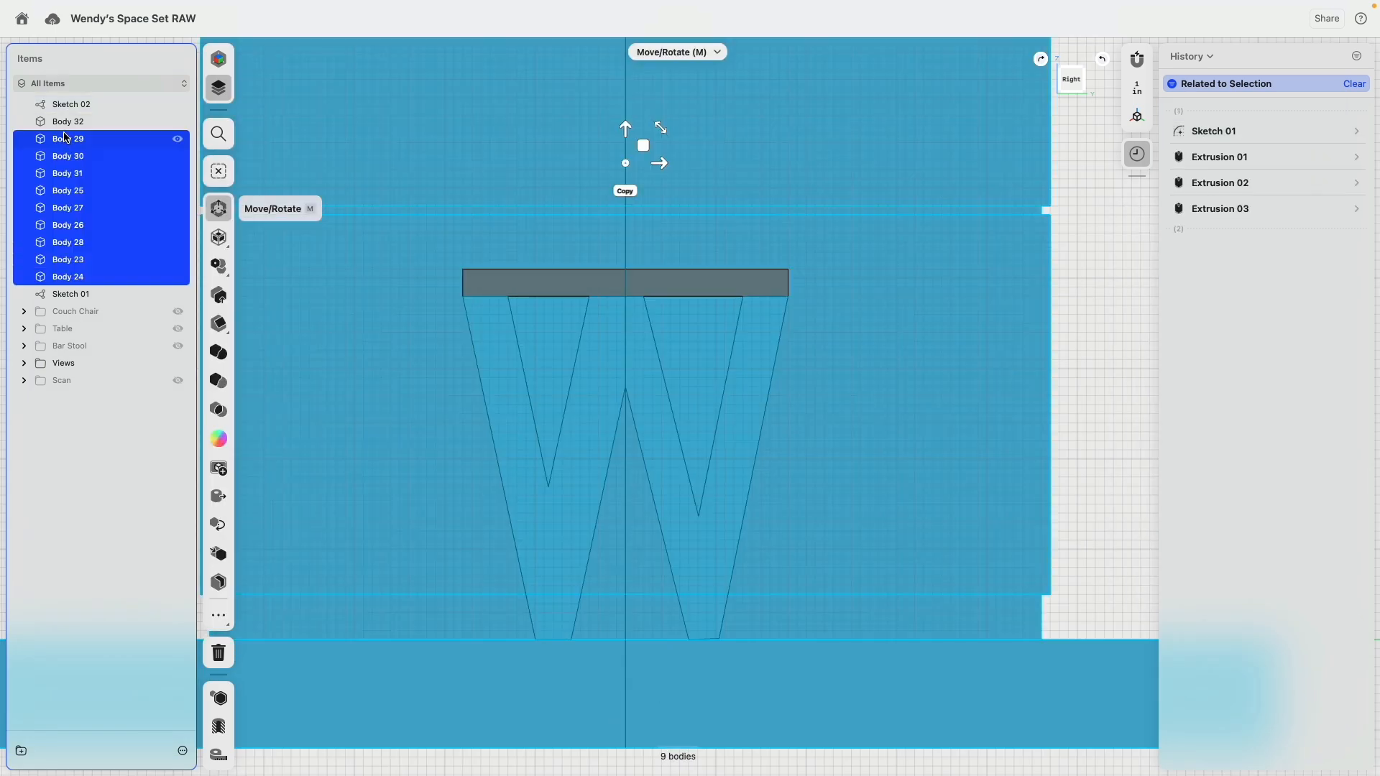
drag(70, 137, 88, 125)
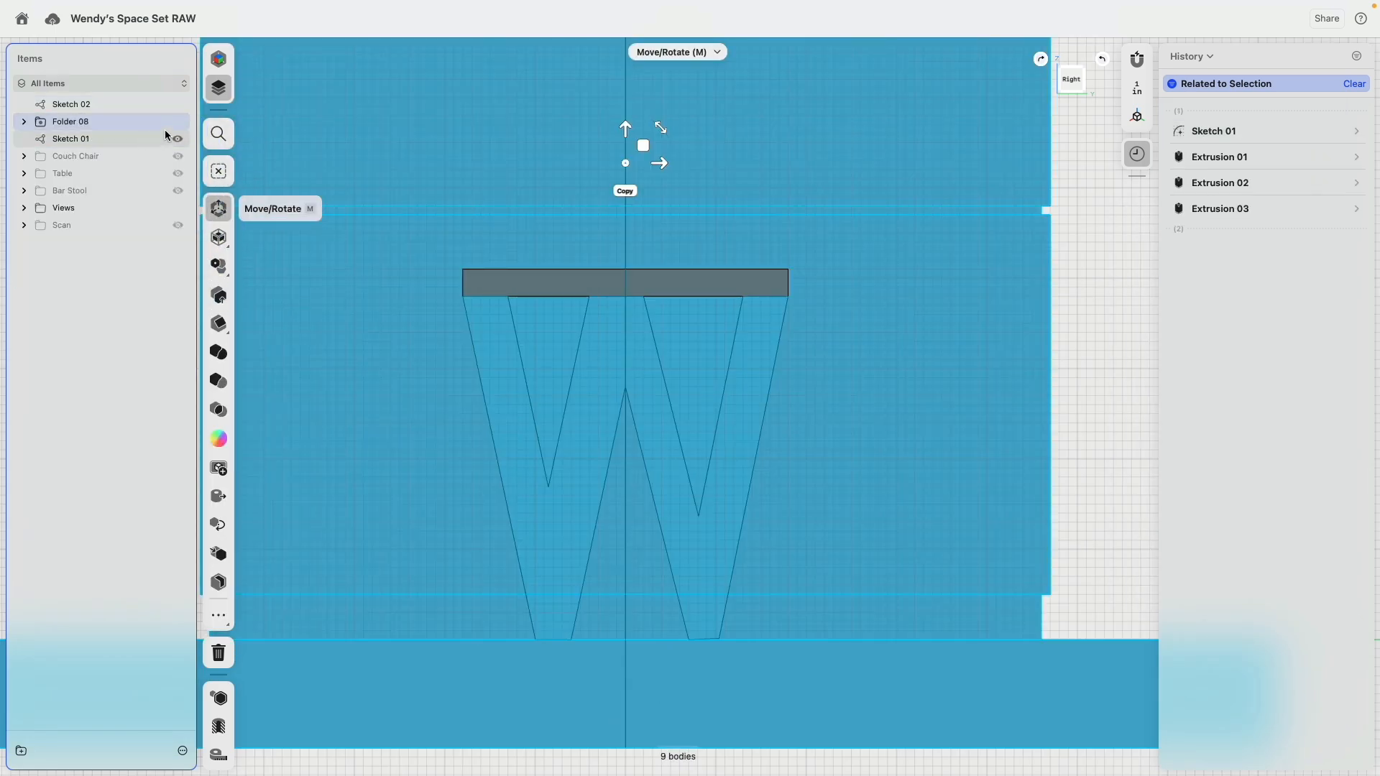
click(178, 122)
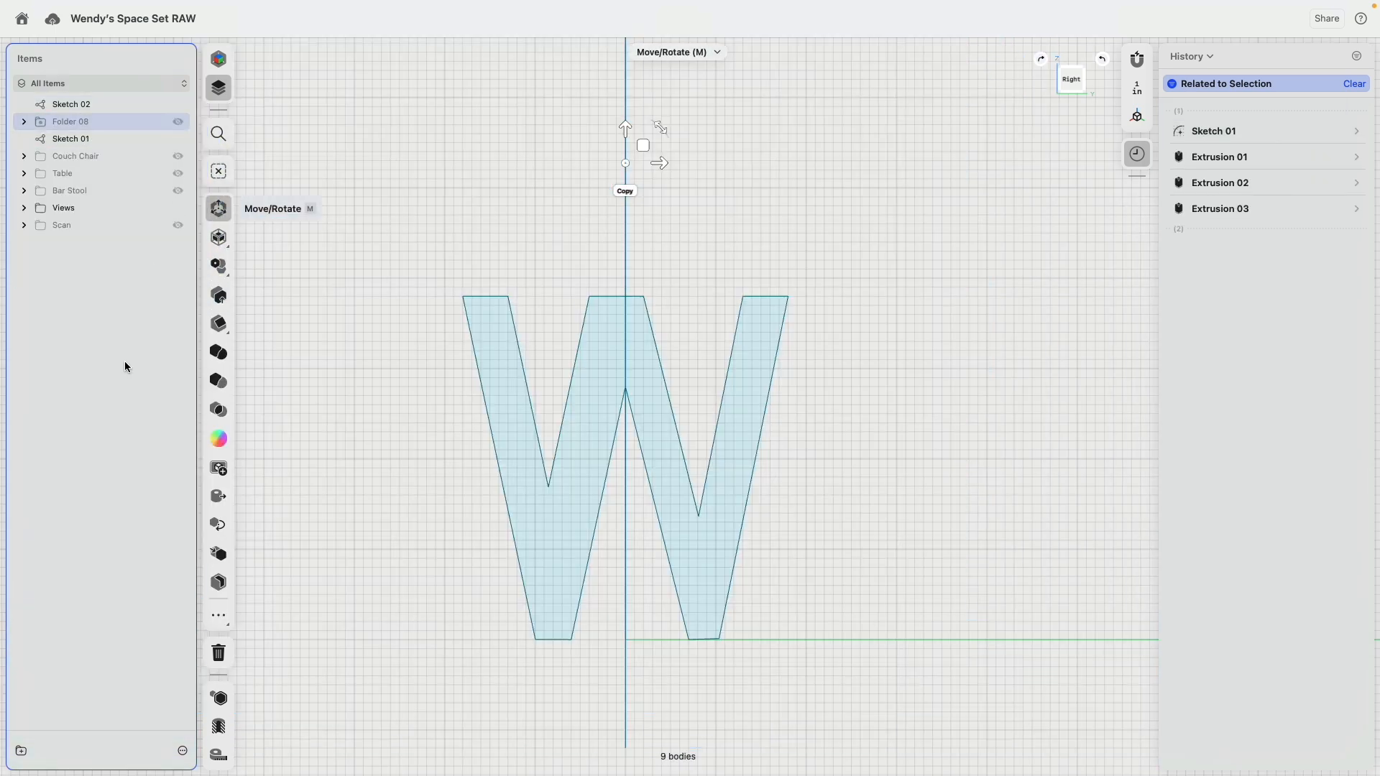
Step: Reopen the W-shaped leg sketch for editing
click(650, 305)
click(635, 297)
double_click(634, 297)
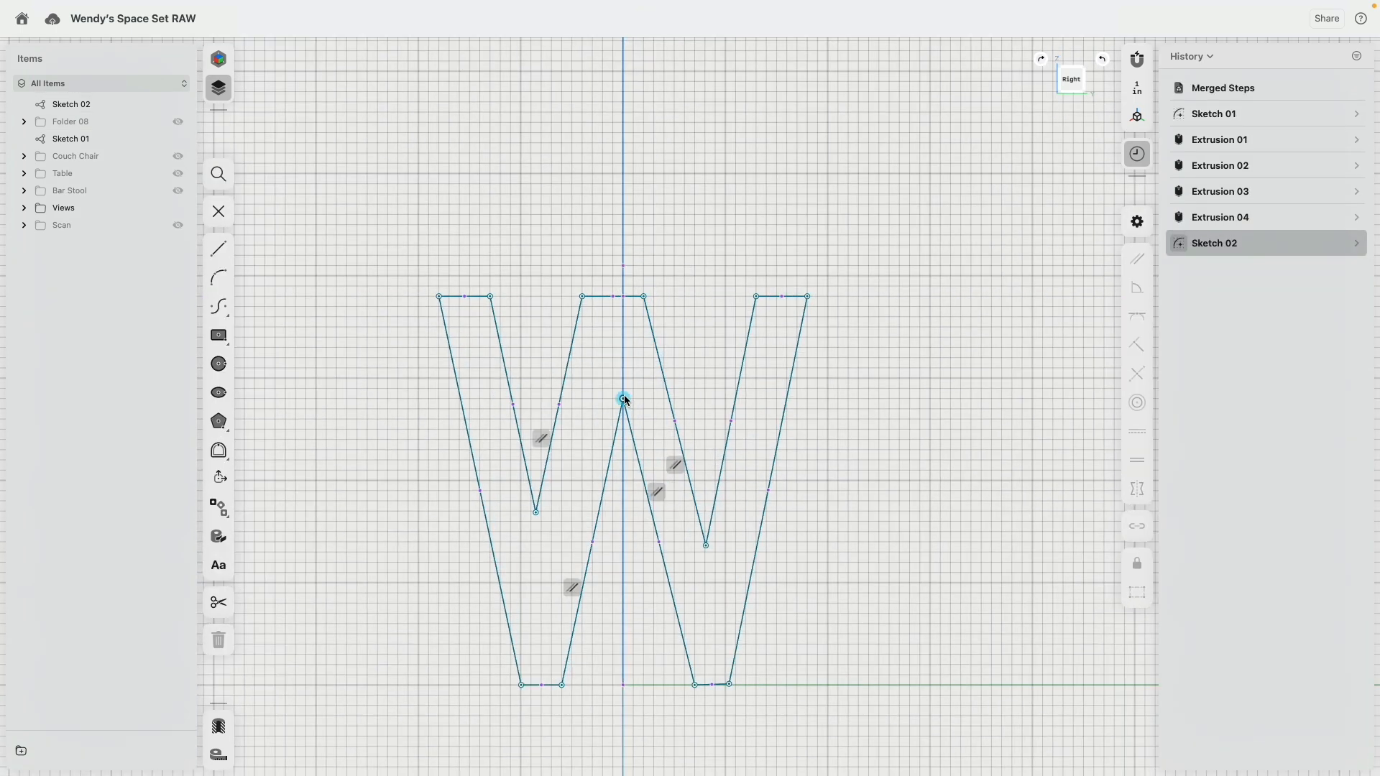
mouse_move(625, 399)
mouse_down()
mouse_move(646, 399)
mouse_move(626, 400)
mouse_up()
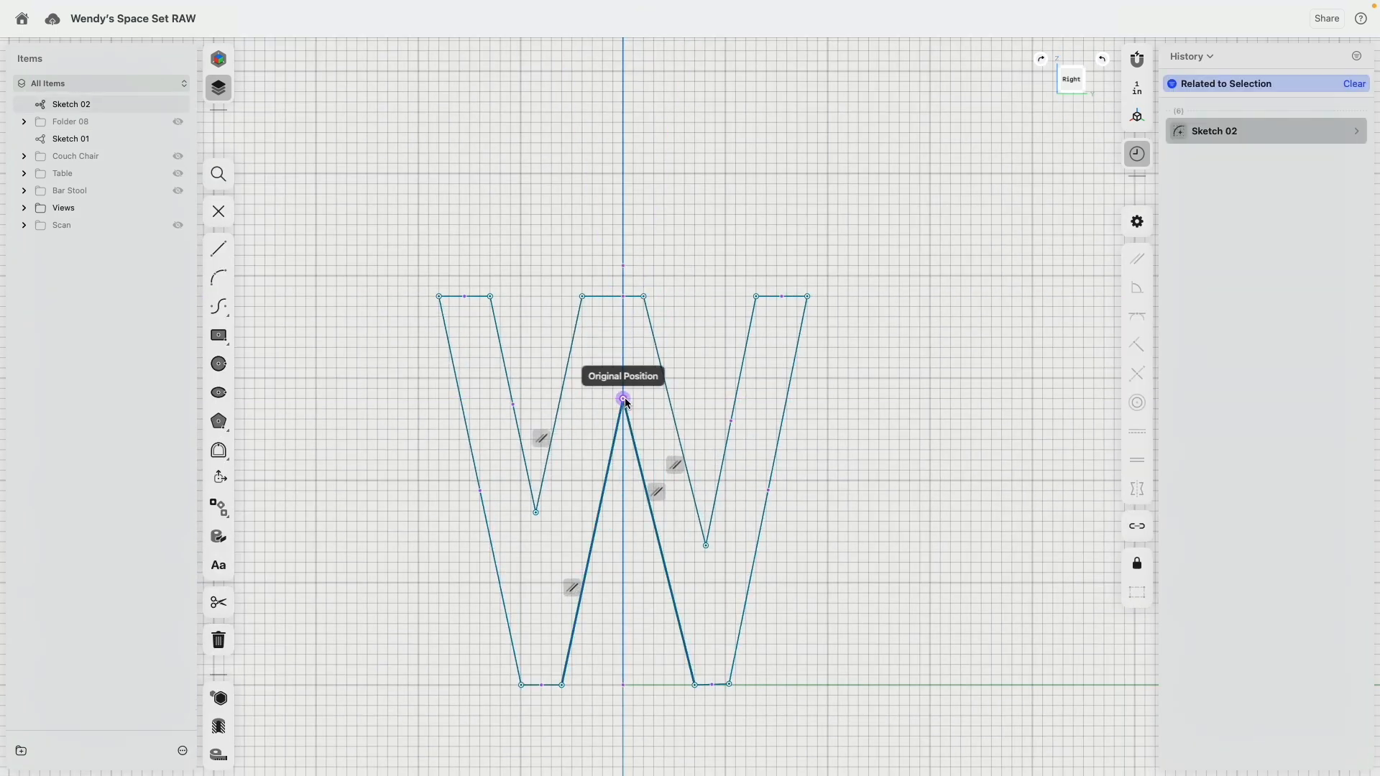
click(731, 199)
scroll(726, 175, down, 2)
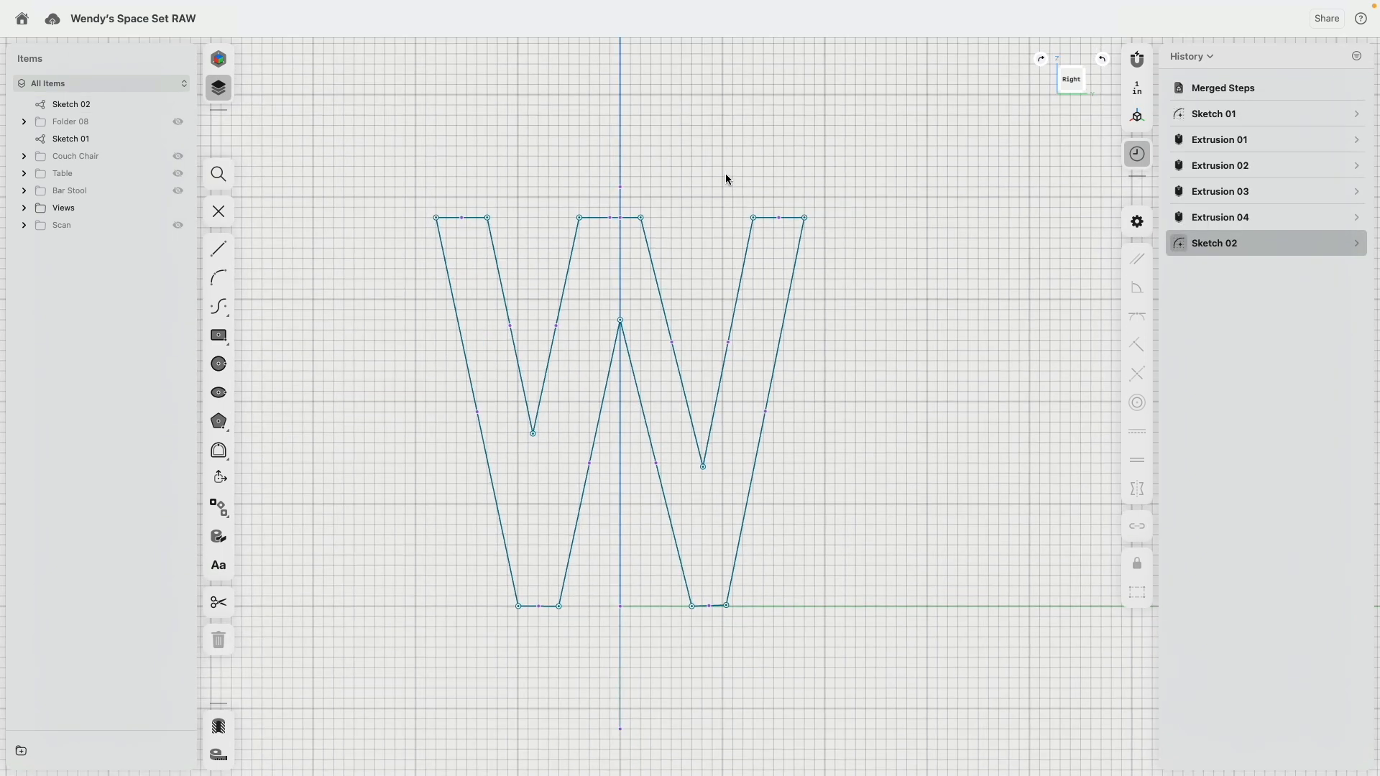
click(178, 226)
click(179, 226)
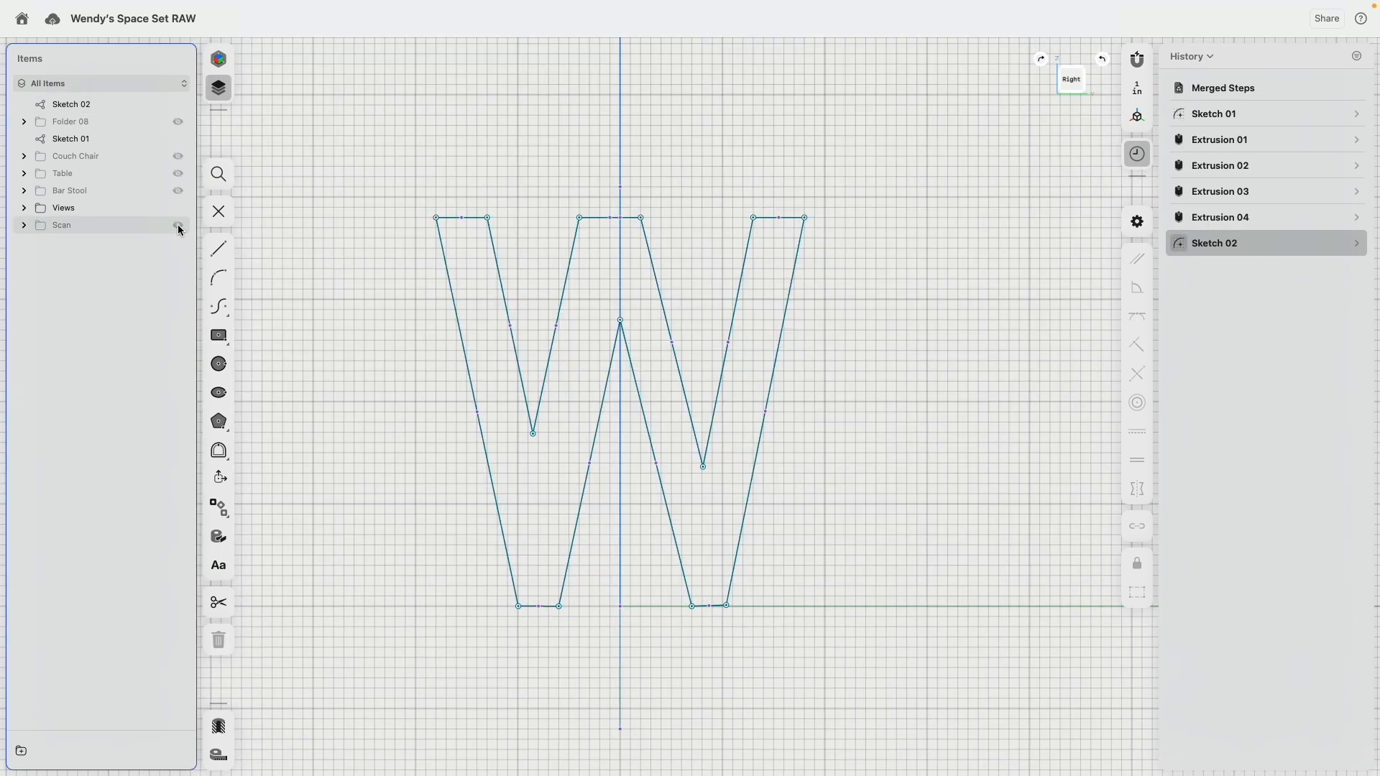
double_click(178, 225)
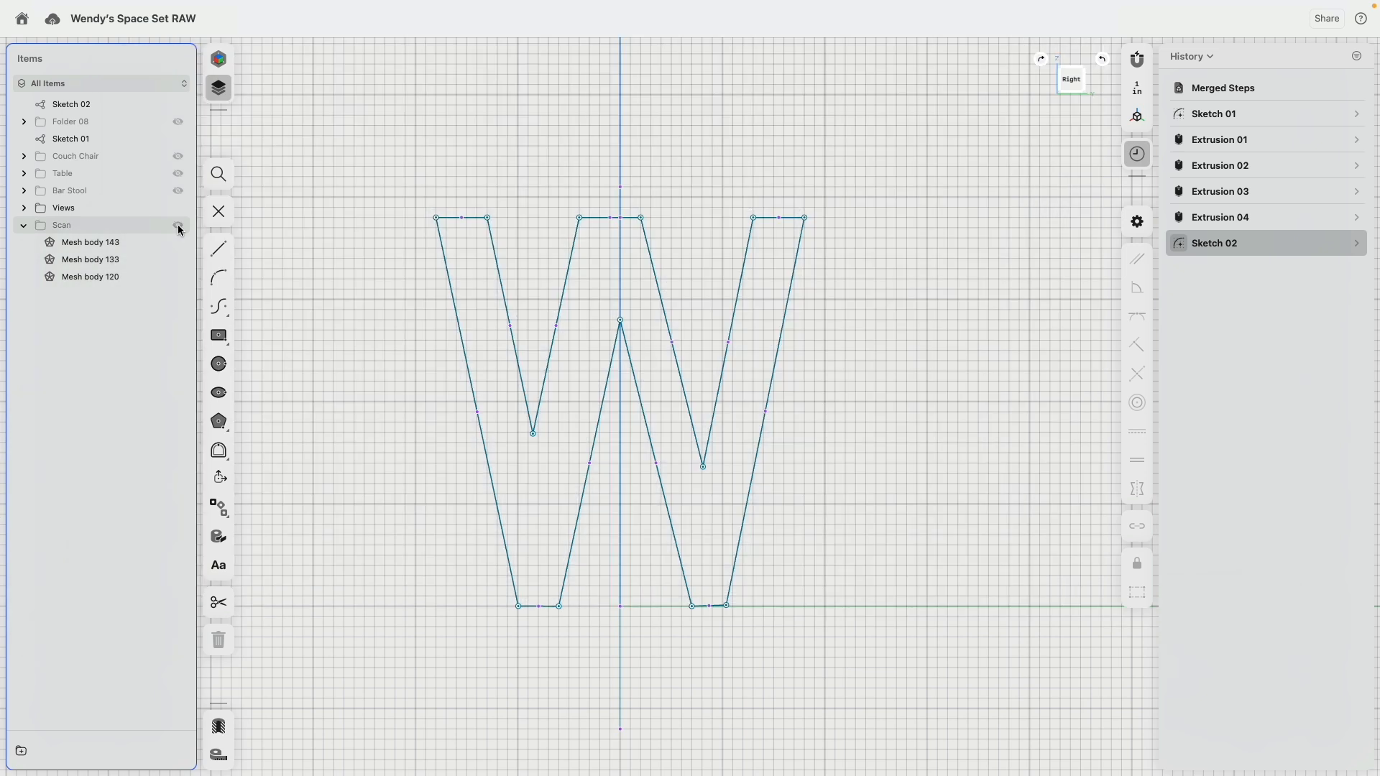
Step: Draw a vertical construction line from the W's central inner peak to the midpoint of its middle top edge
click(621, 322)
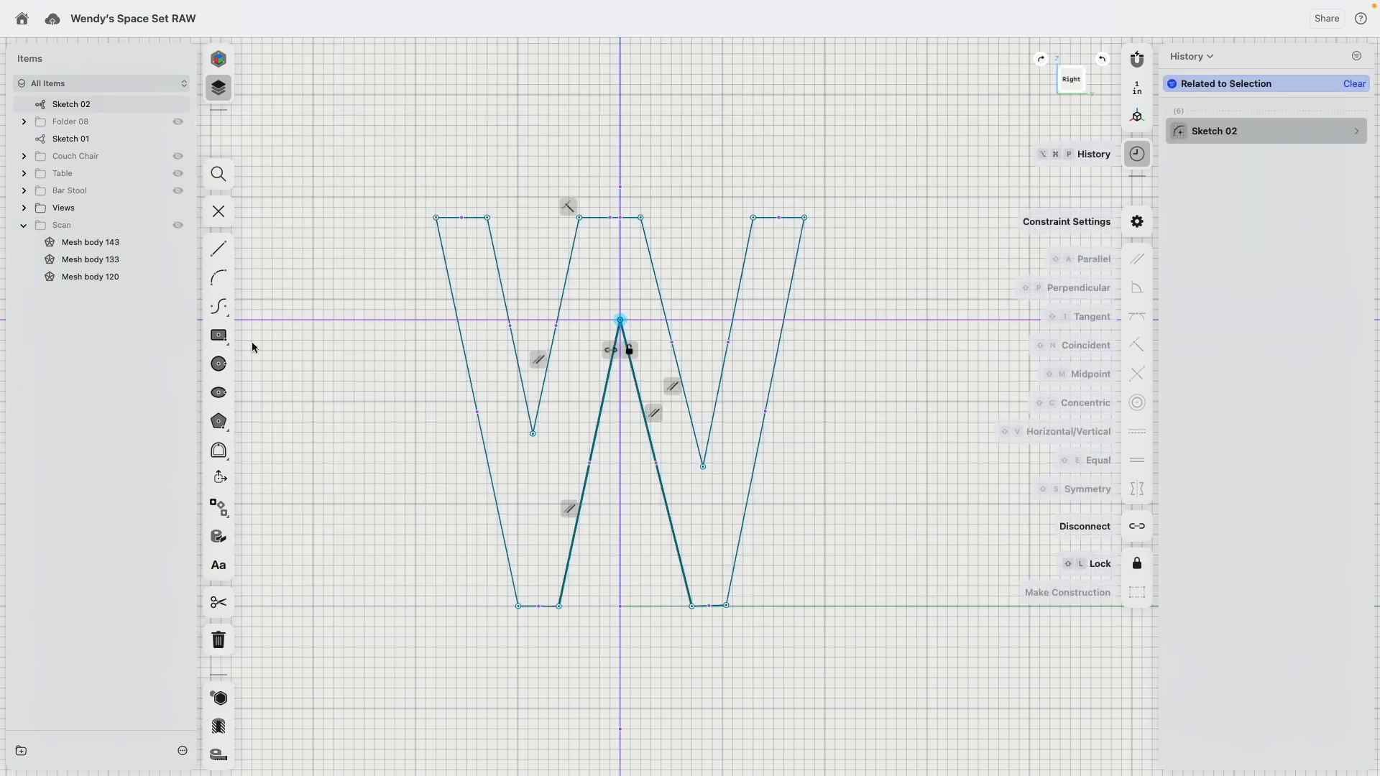
click(219, 249)
click(621, 321)
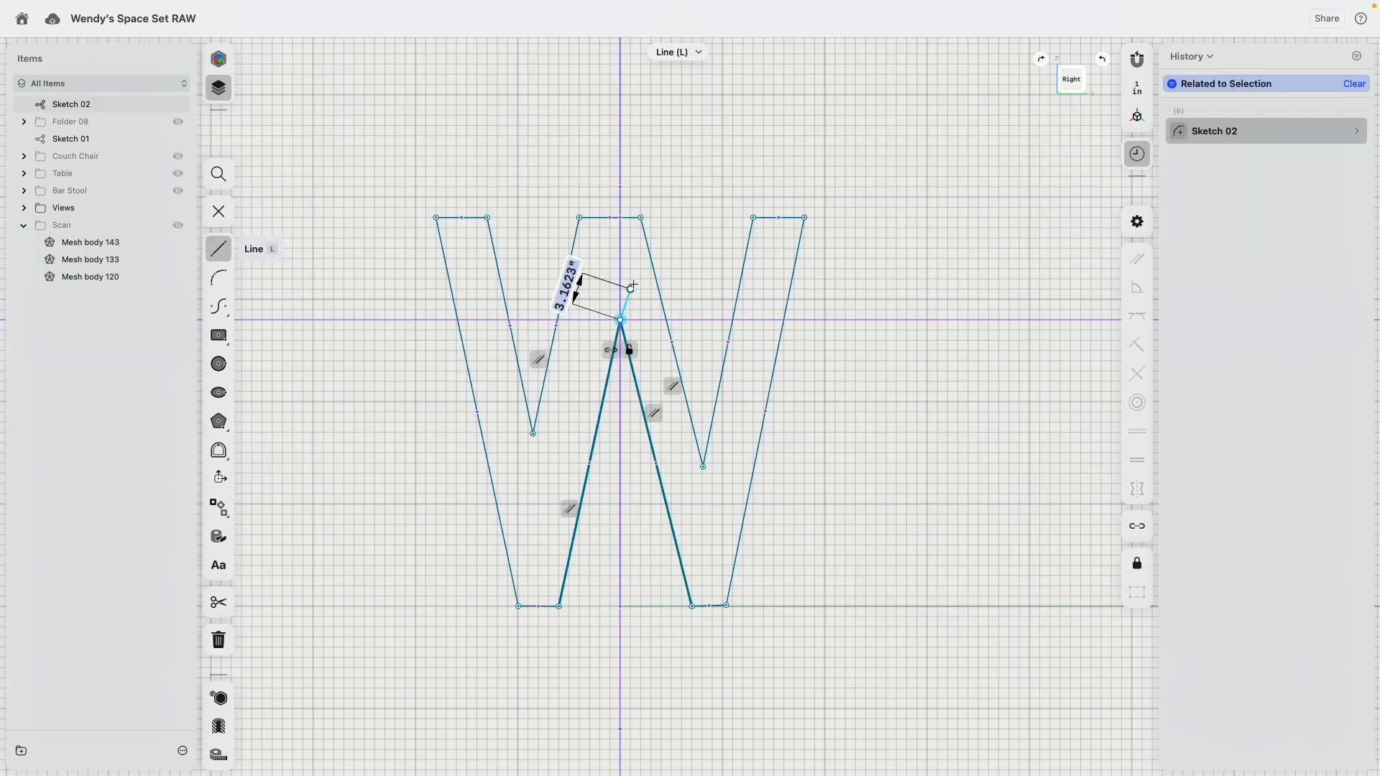
click(610, 217)
key(Escape)
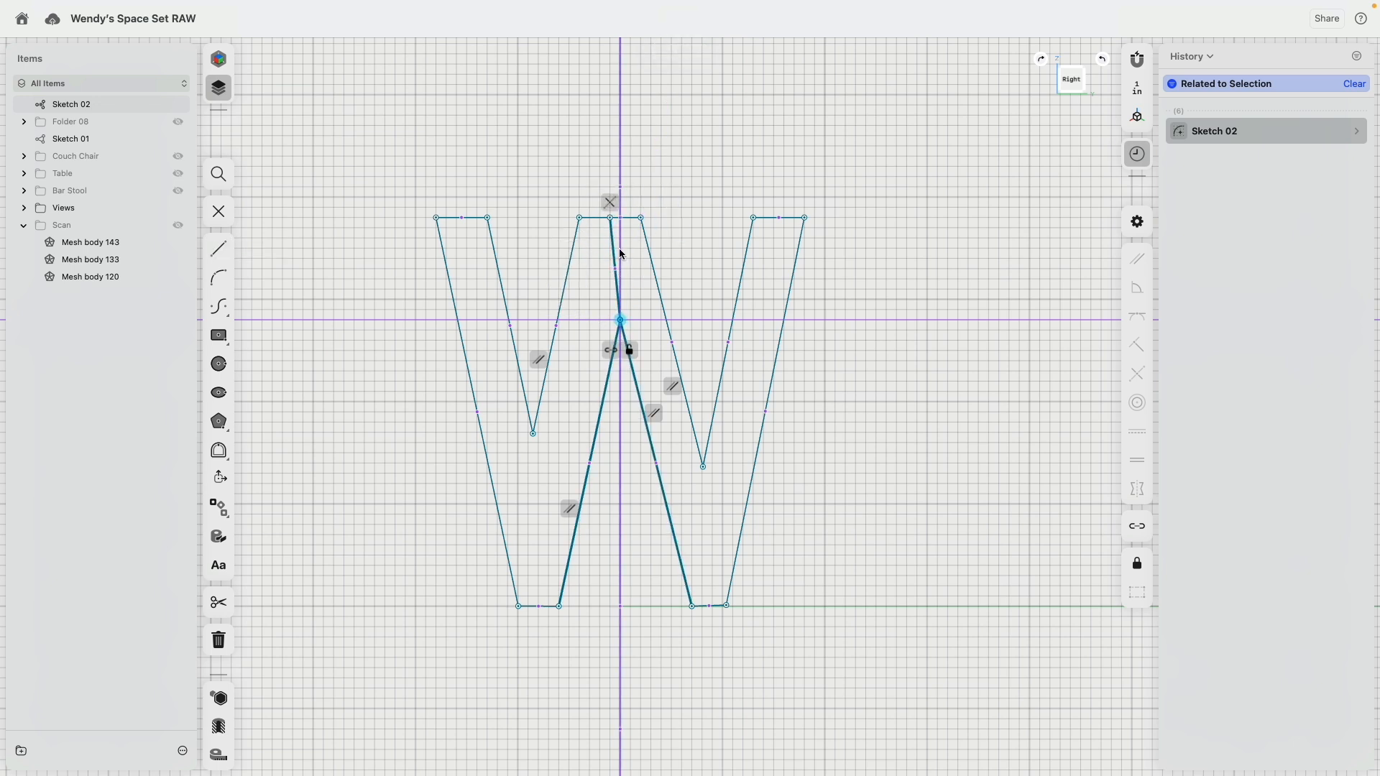
click(618, 256)
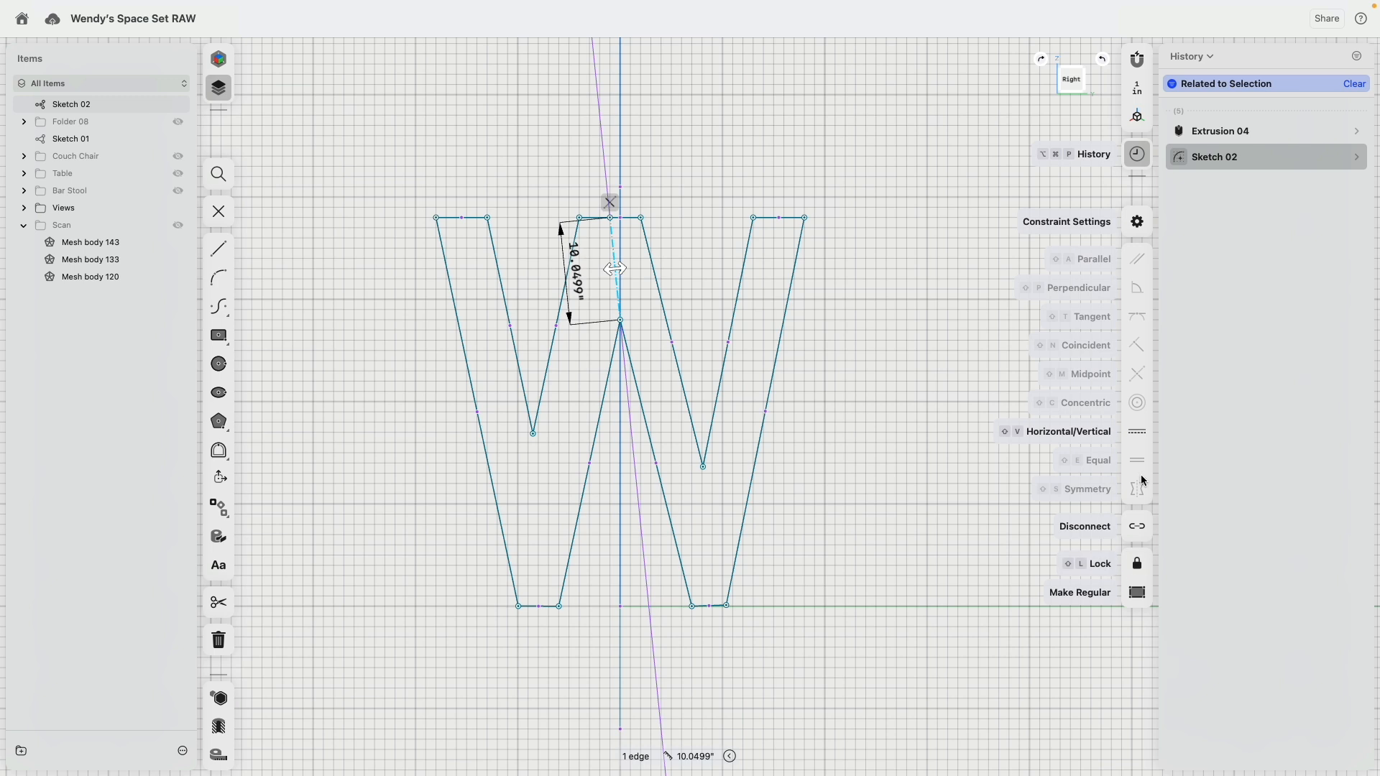
click(1137, 432)
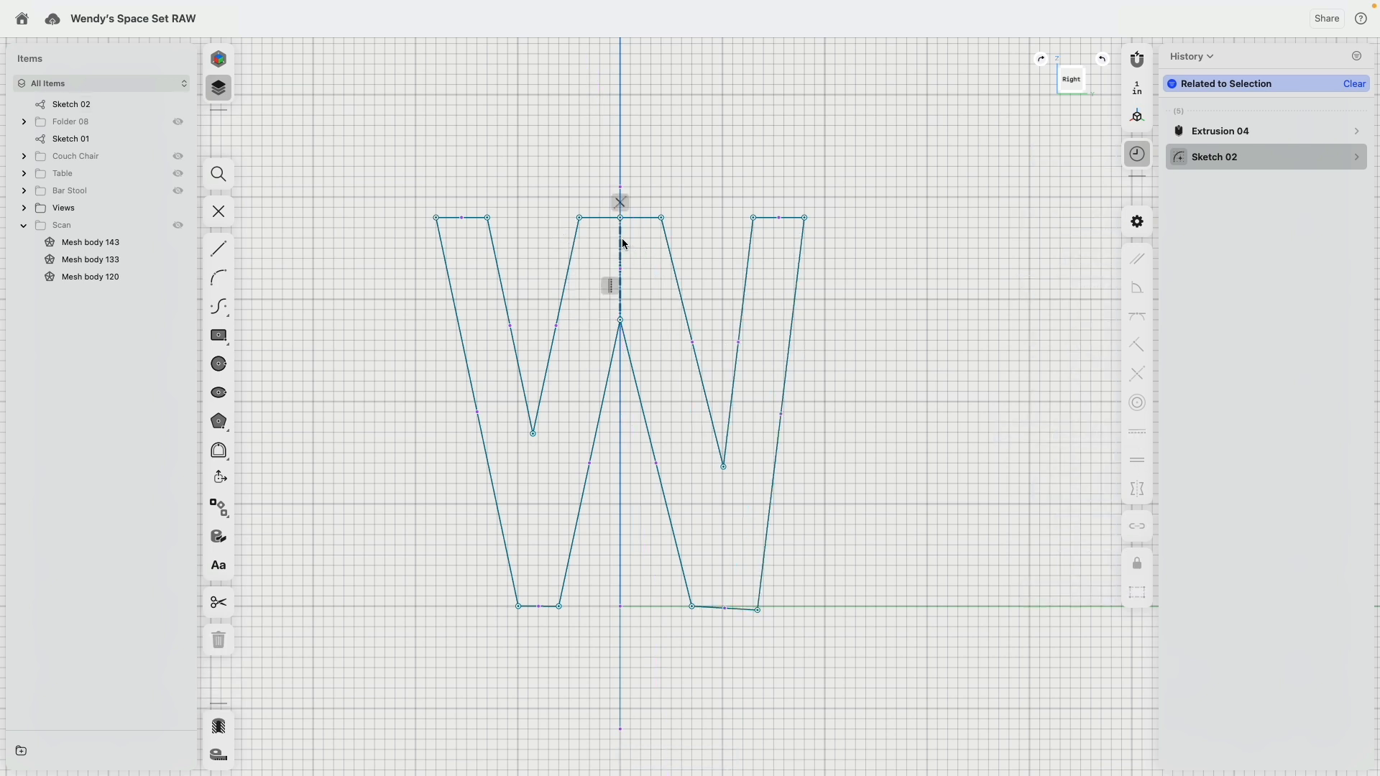
Step: Set the width of the W's middle top edge to 5 in
click(471, 222)
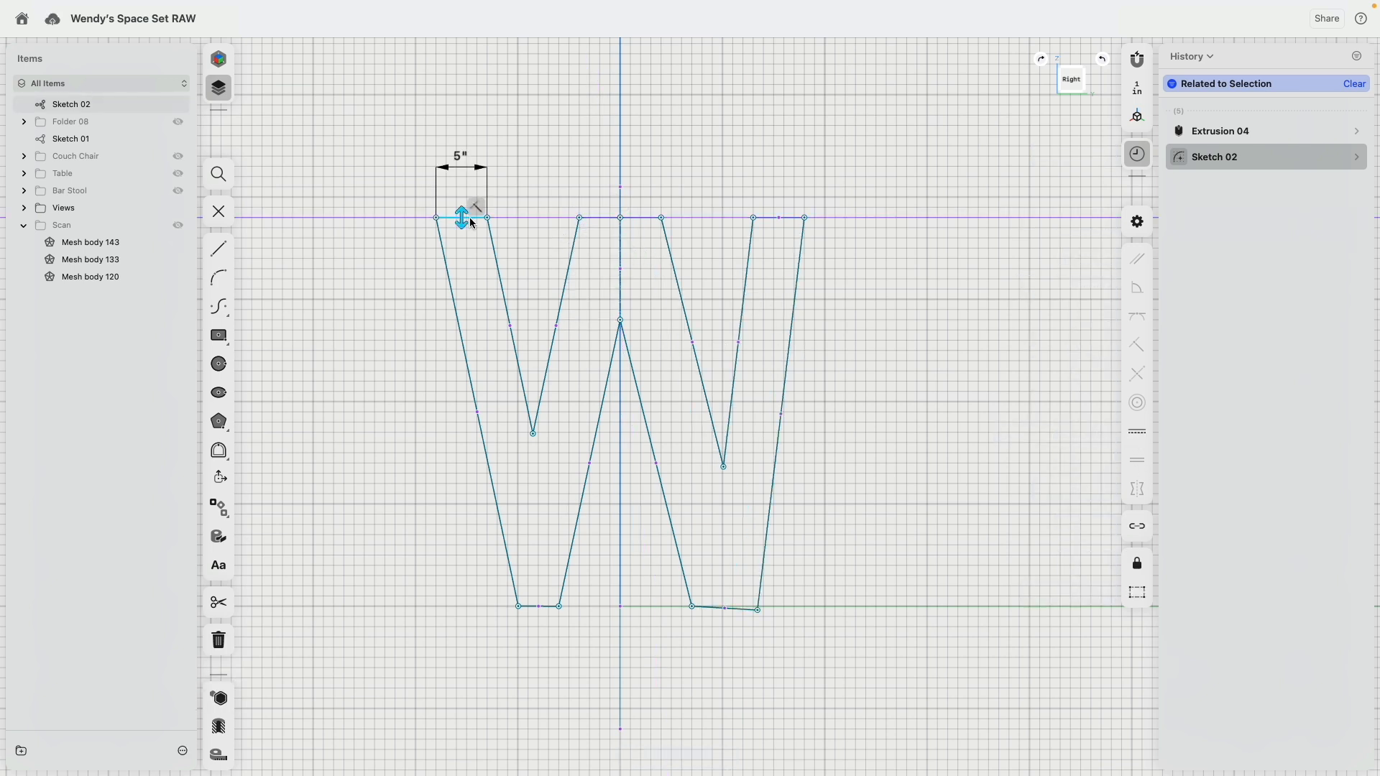
click(579, 216)
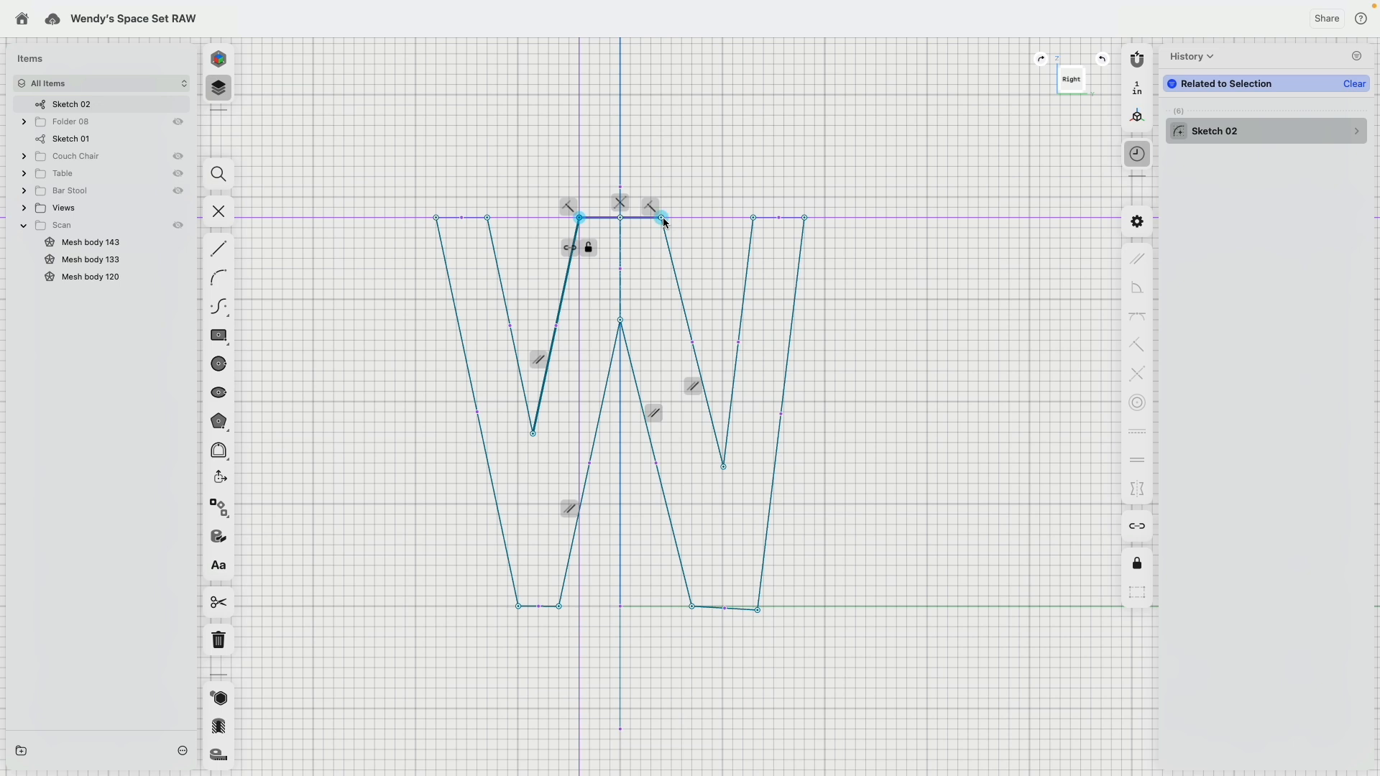
click(663, 217)
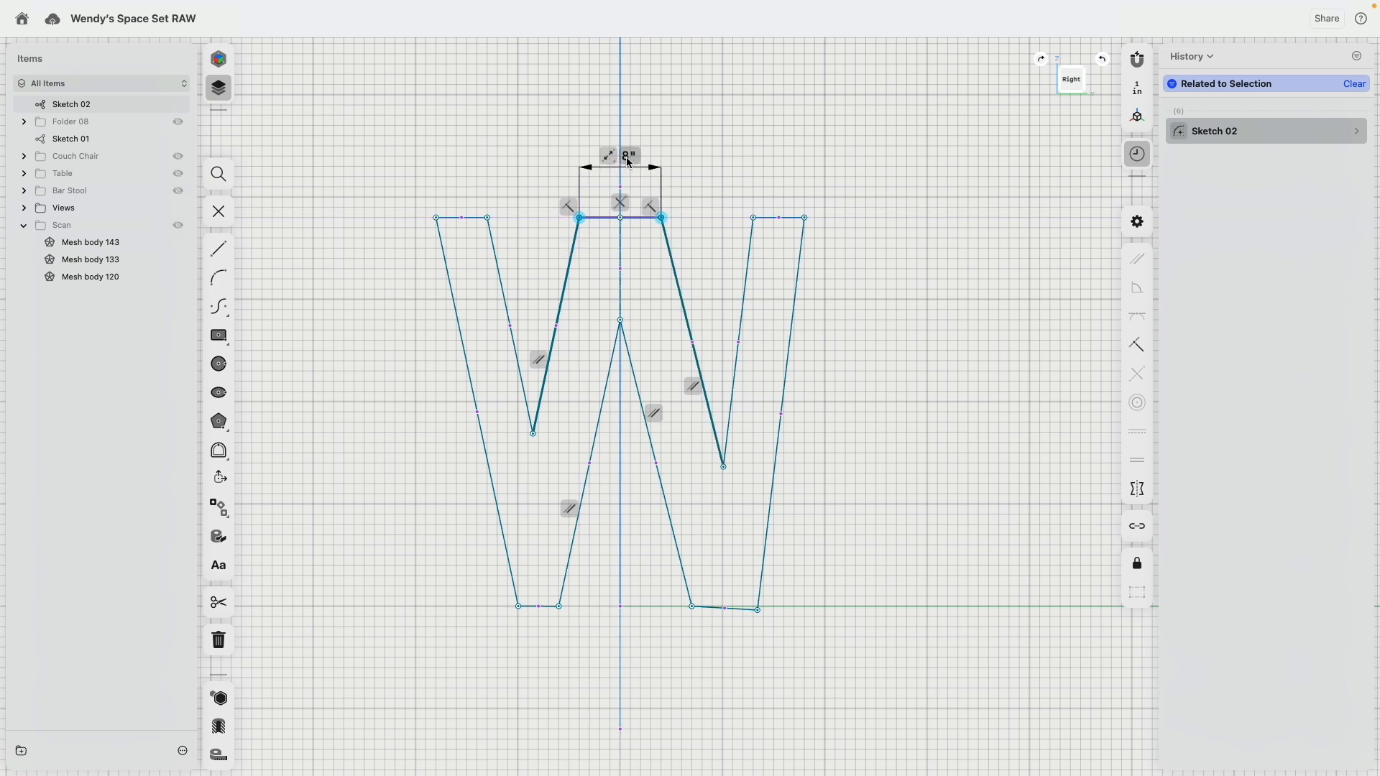
key(Return)
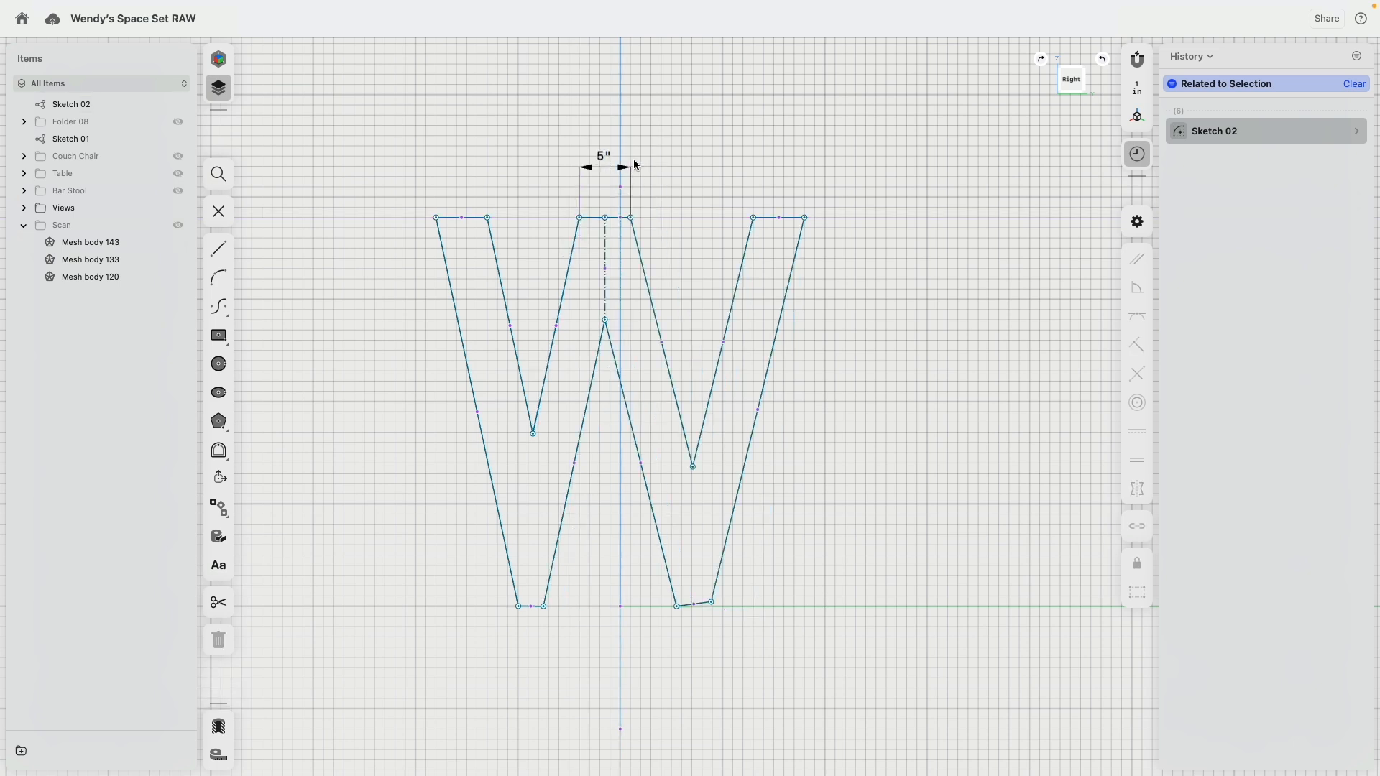
Step: Move the W's vertical construction line and central peak onto the sketch's vertical axis
click(606, 218)
drag(608, 319, 622, 325)
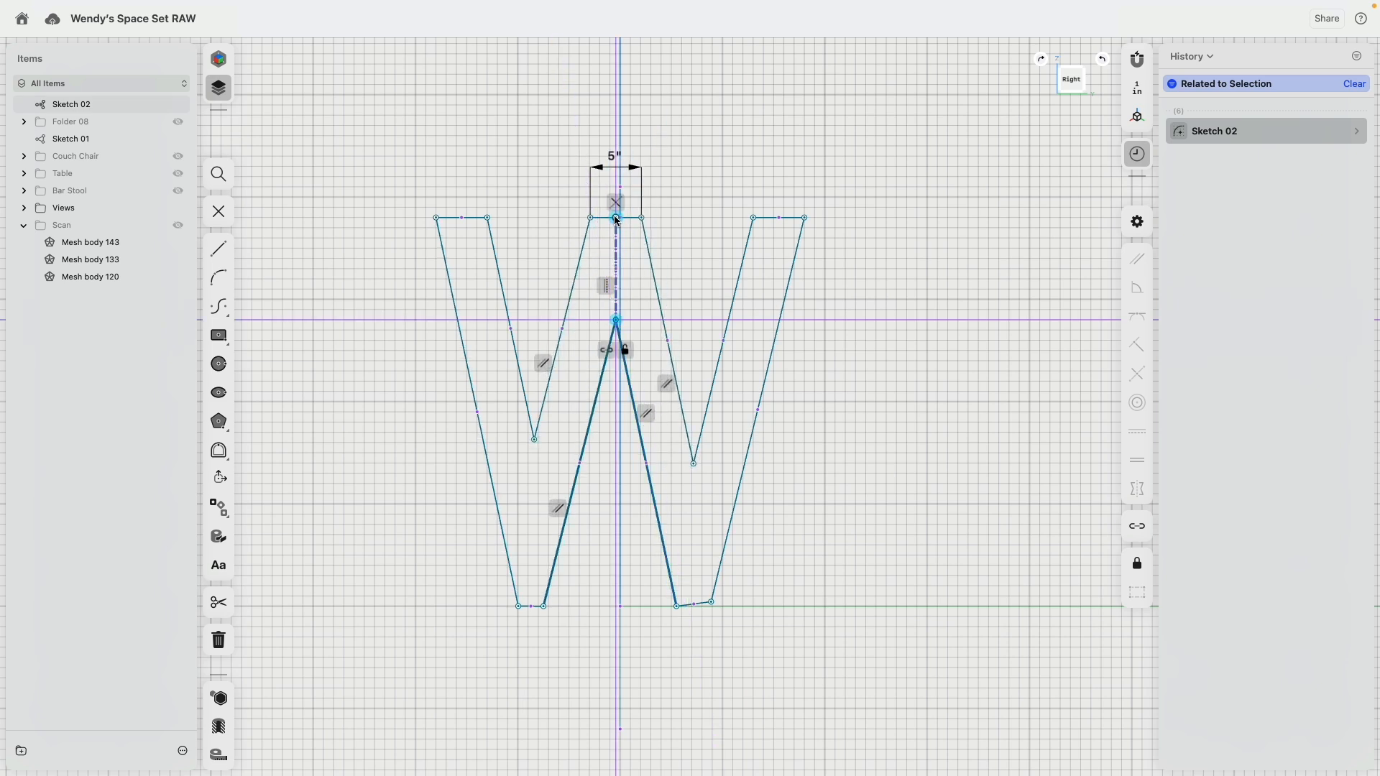
drag(617, 222, 620, 219)
click(711, 255)
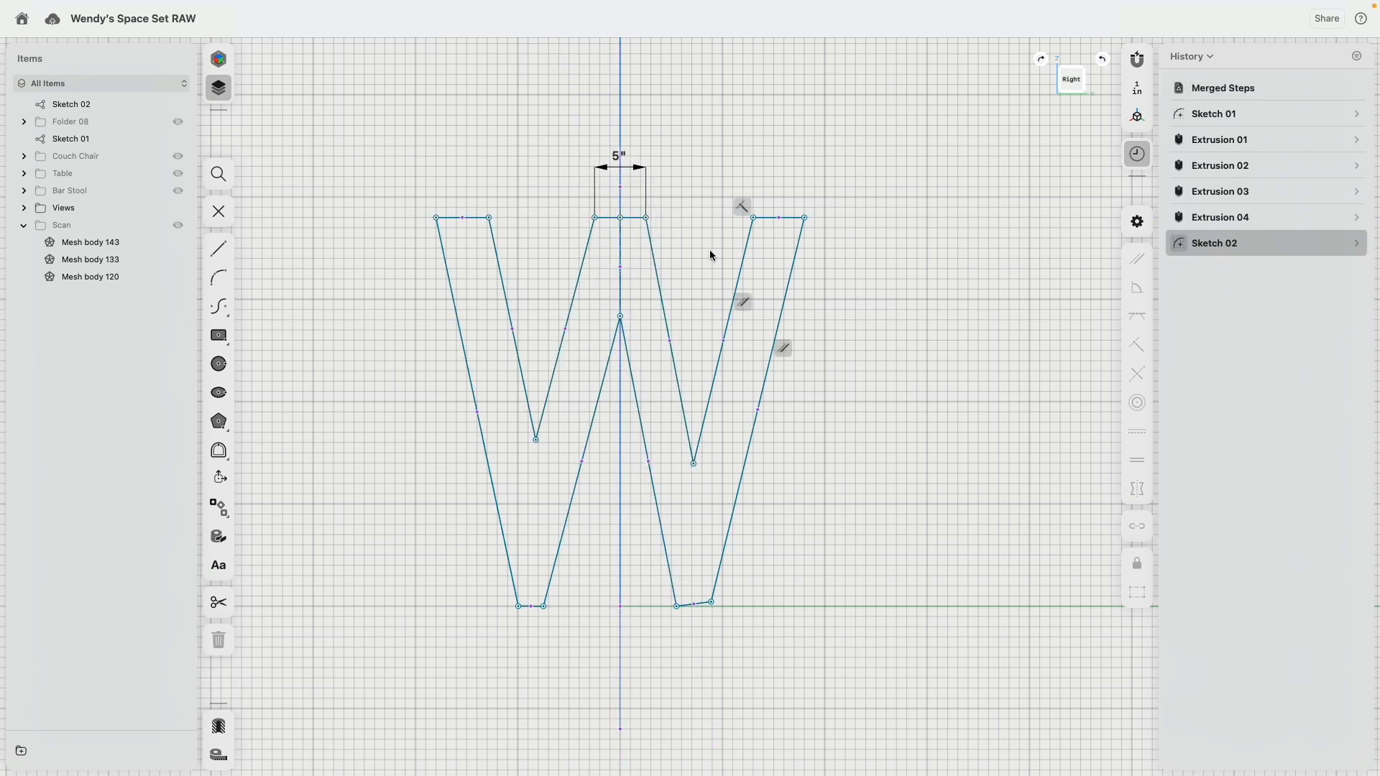
Step: Constrain both feet and the two outer top edges of the W to horizontal
click(530, 610)
click(694, 604)
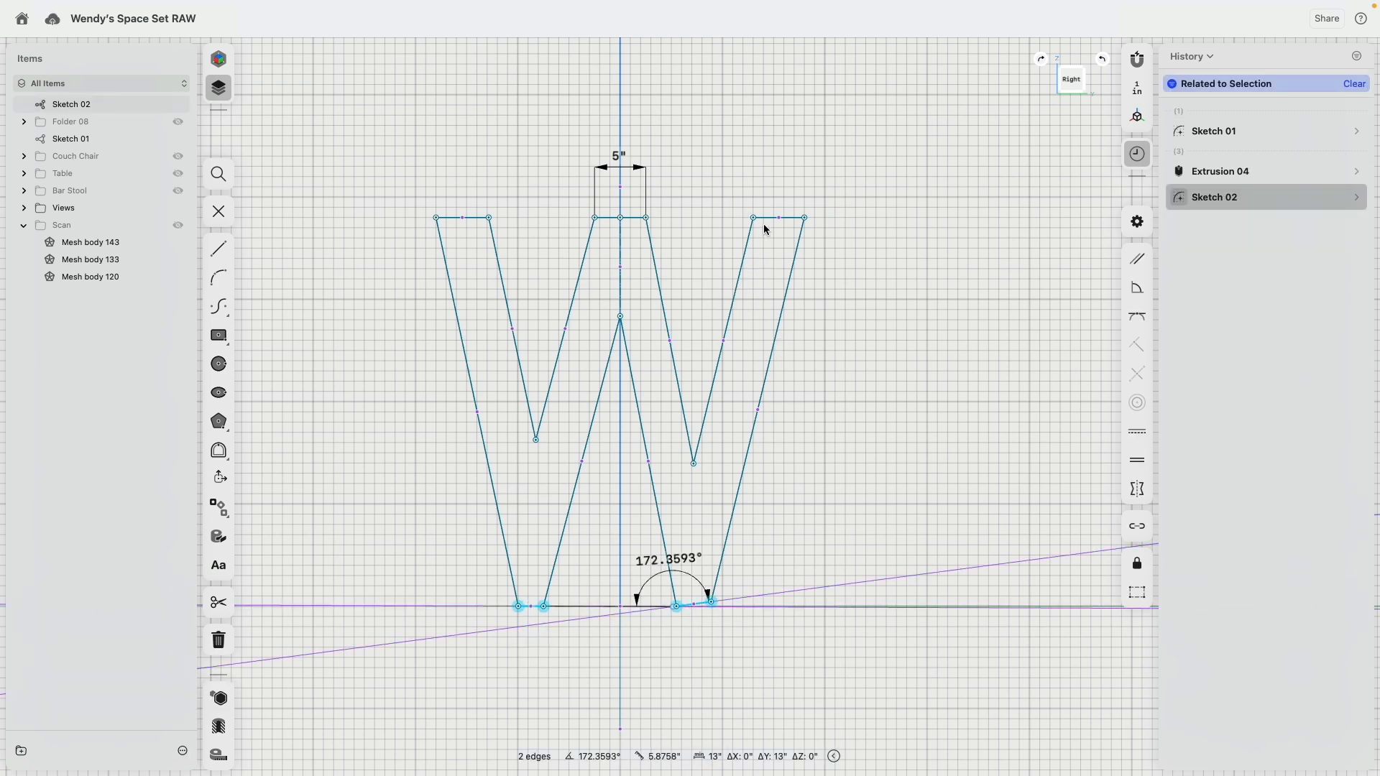
click(748, 217)
click(468, 218)
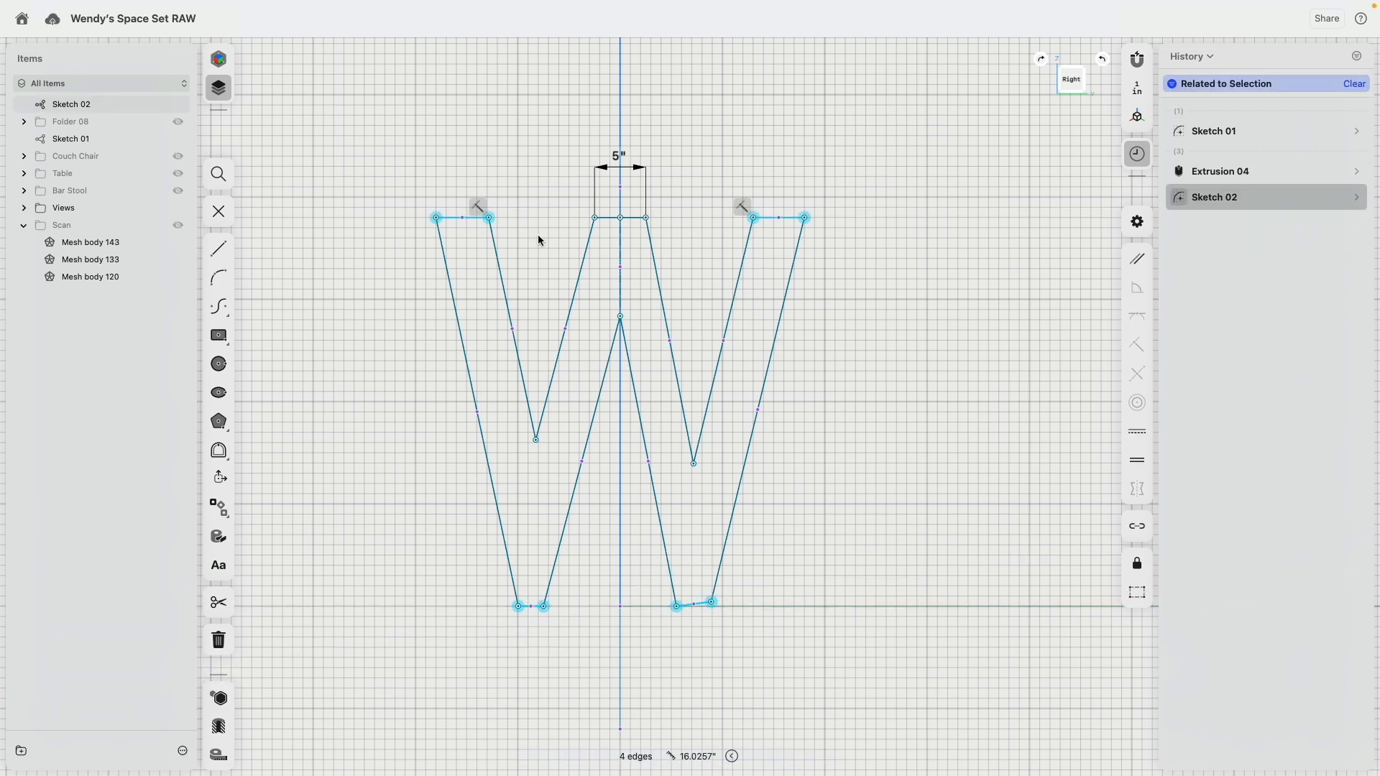
click(1106, 444)
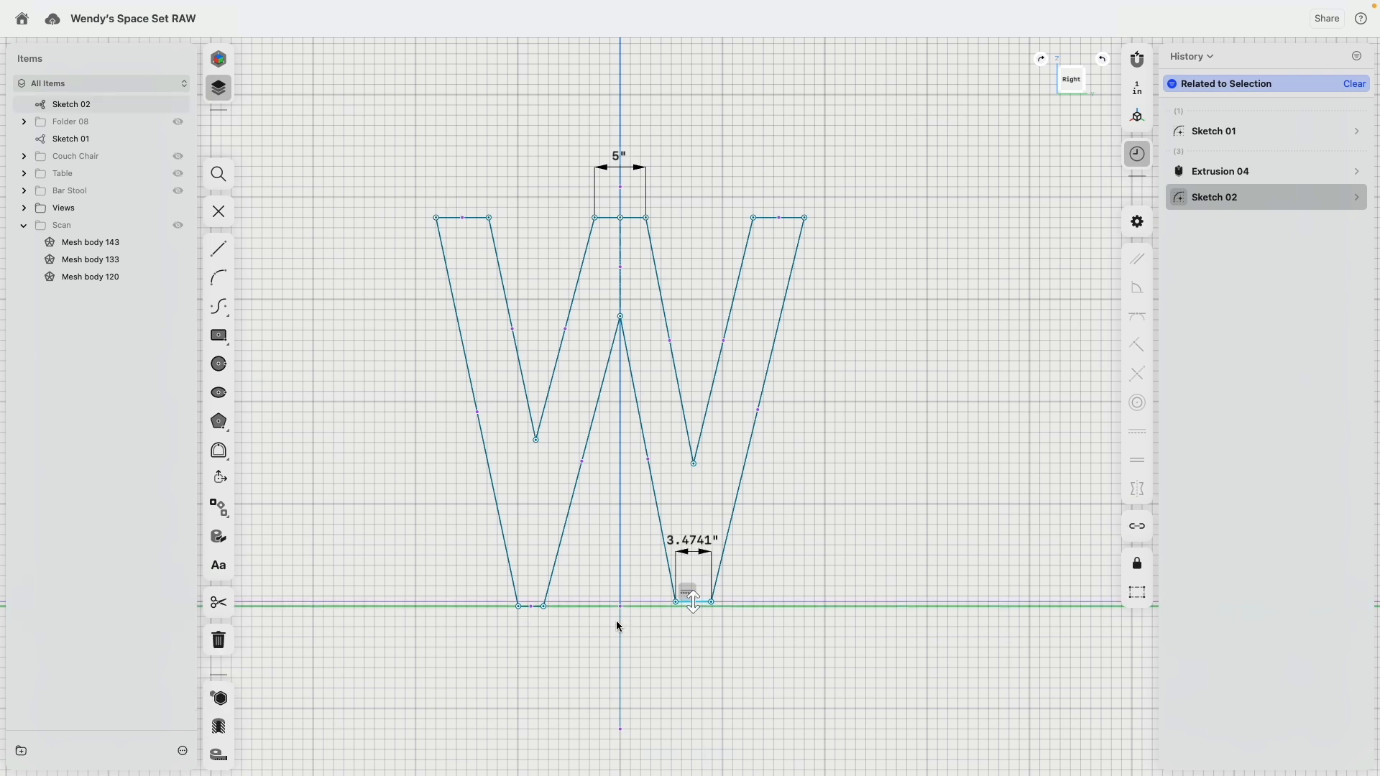
Step: Apply an Equal constraint to both foot edges and the left outer top edge of the W
click(530, 610)
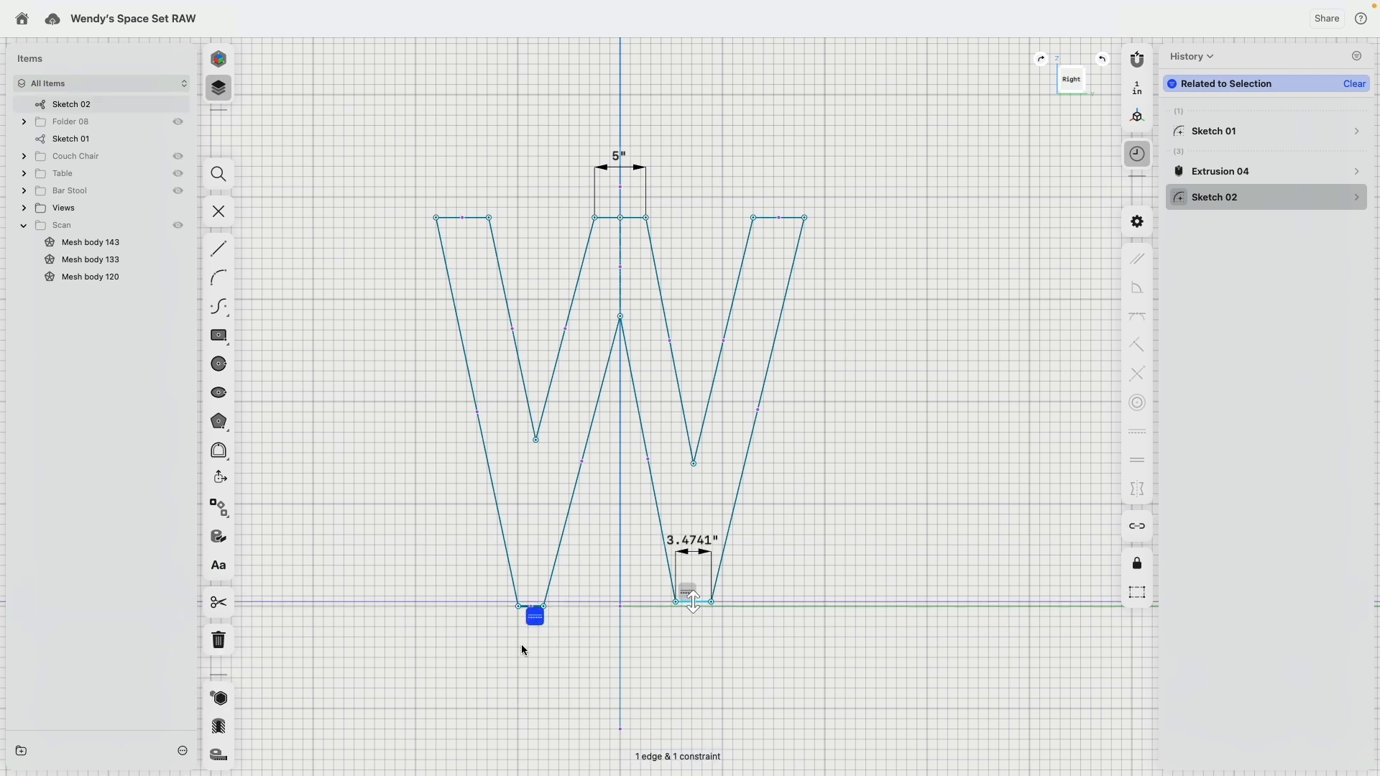
scroll(522, 650, up, 10)
click(542, 610)
click(580, 619)
scroll(627, 672, down, 8)
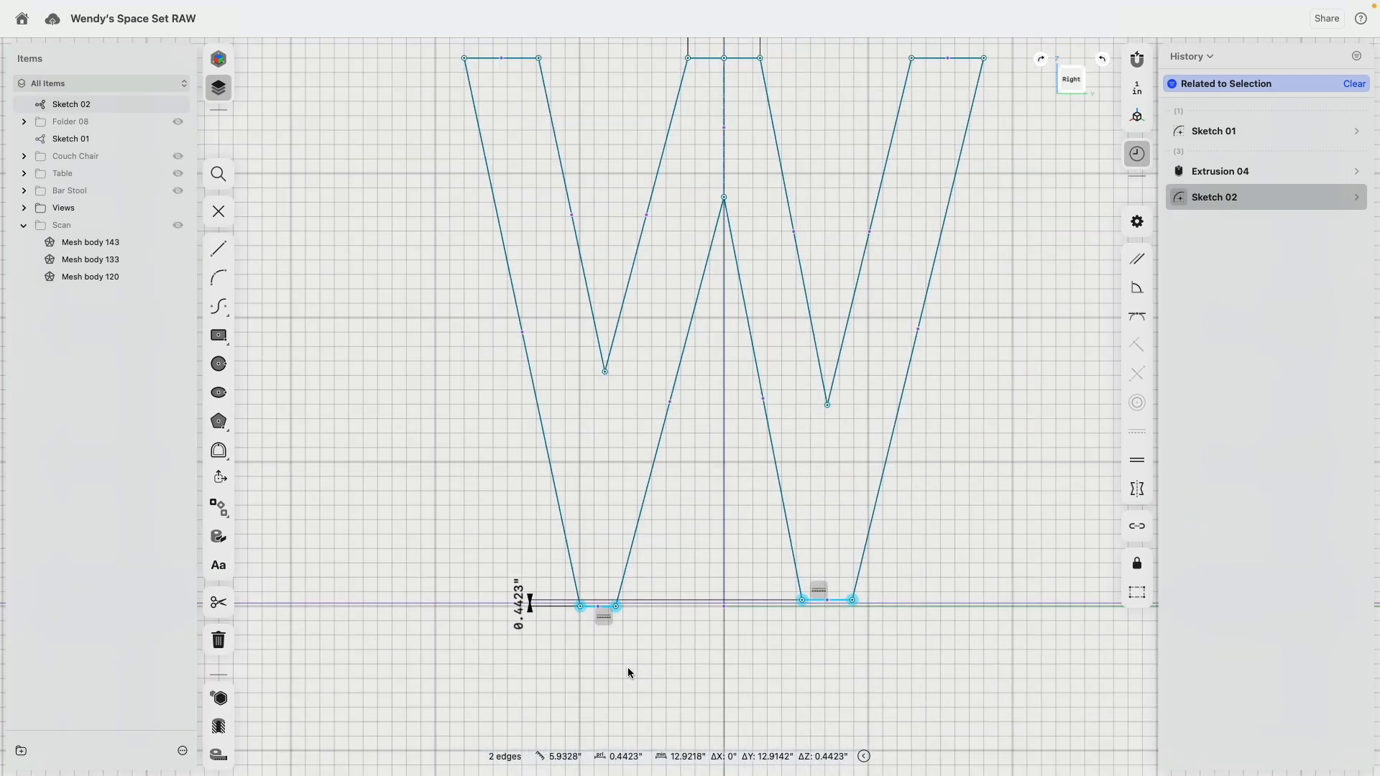
scroll(628, 672, down, 3)
click(549, 209)
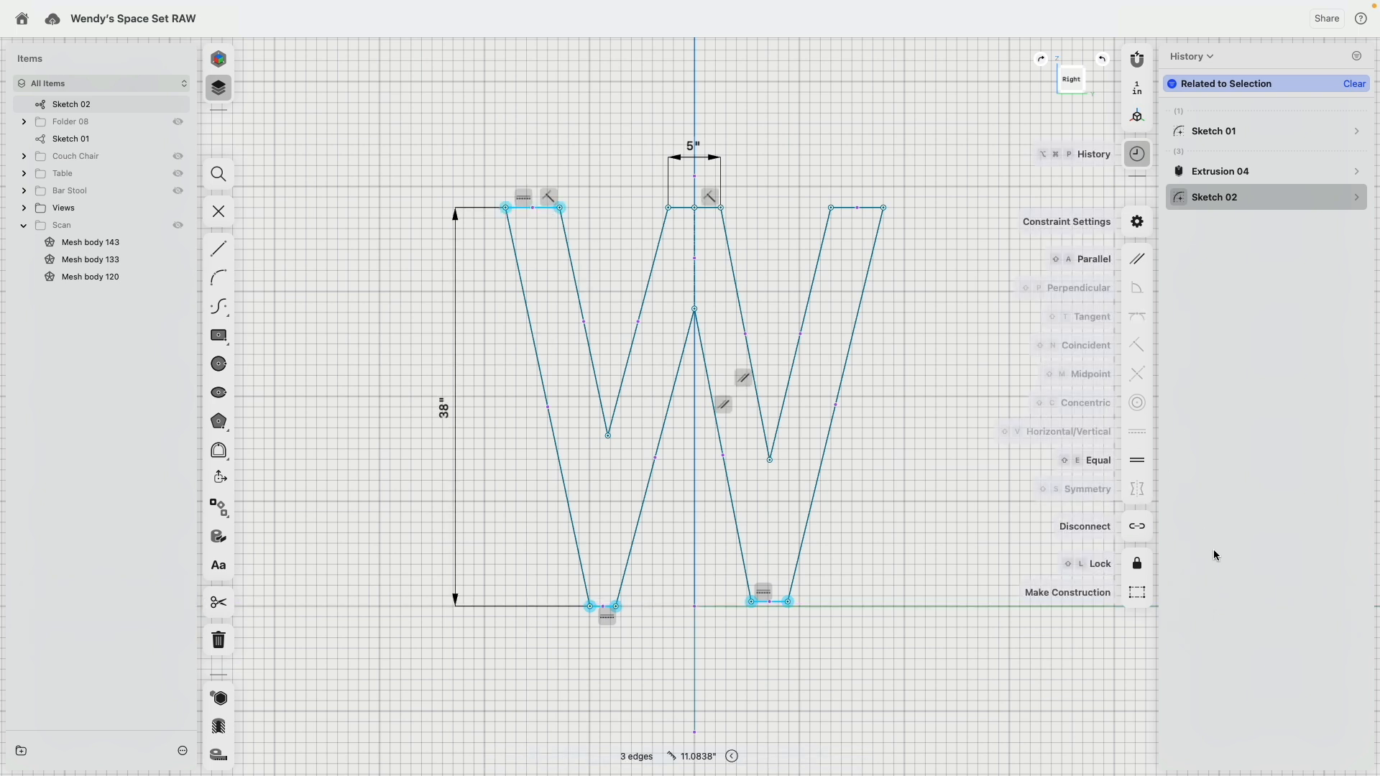
click(1137, 463)
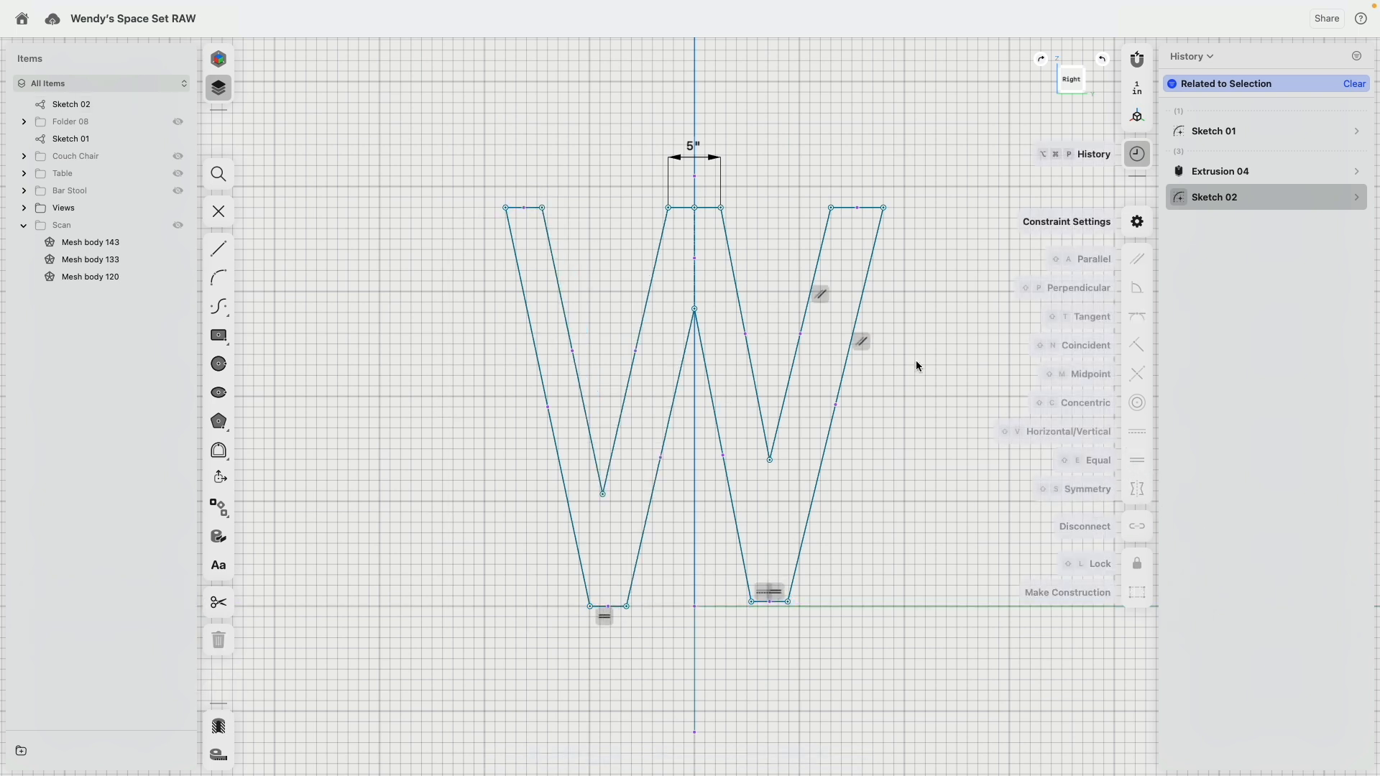
Step: Make the W's two outer top edges equal in length
click(852, 209)
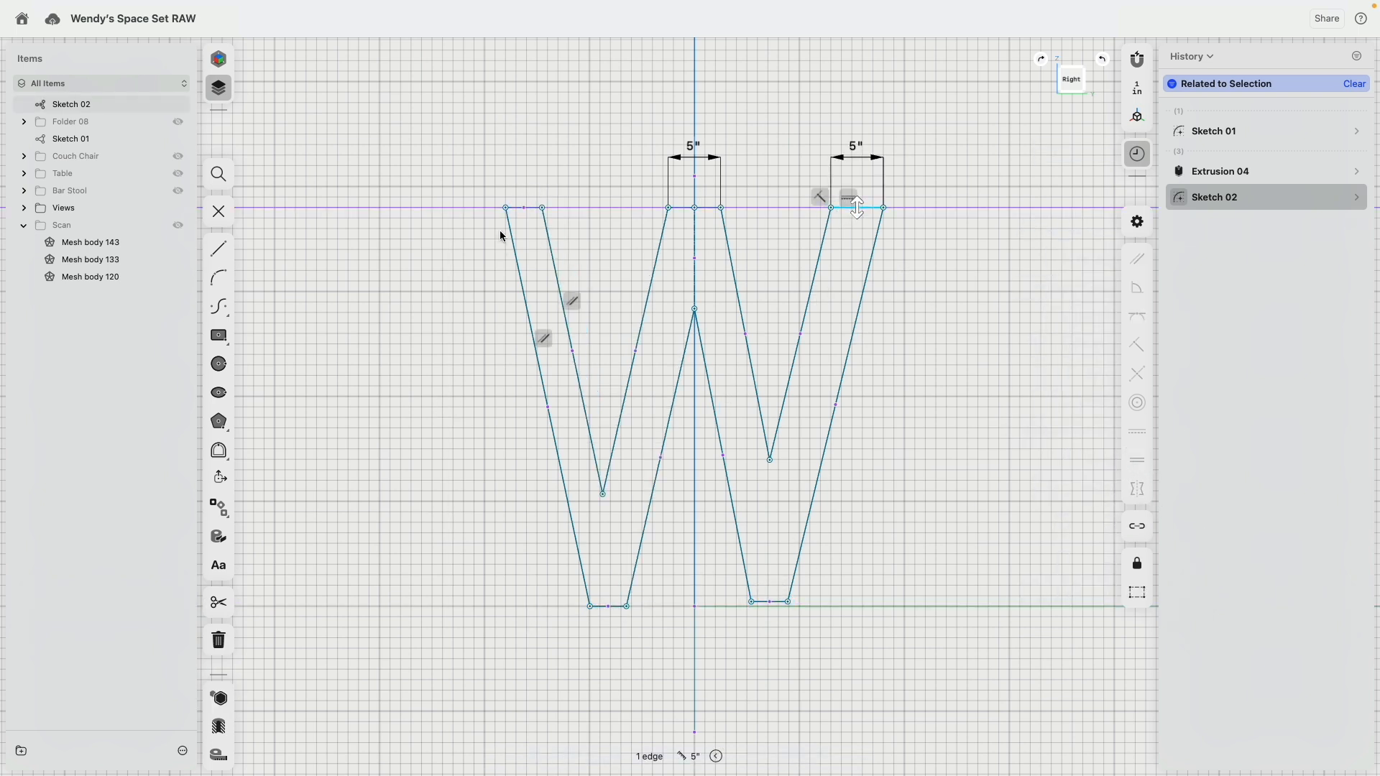
click(520, 209)
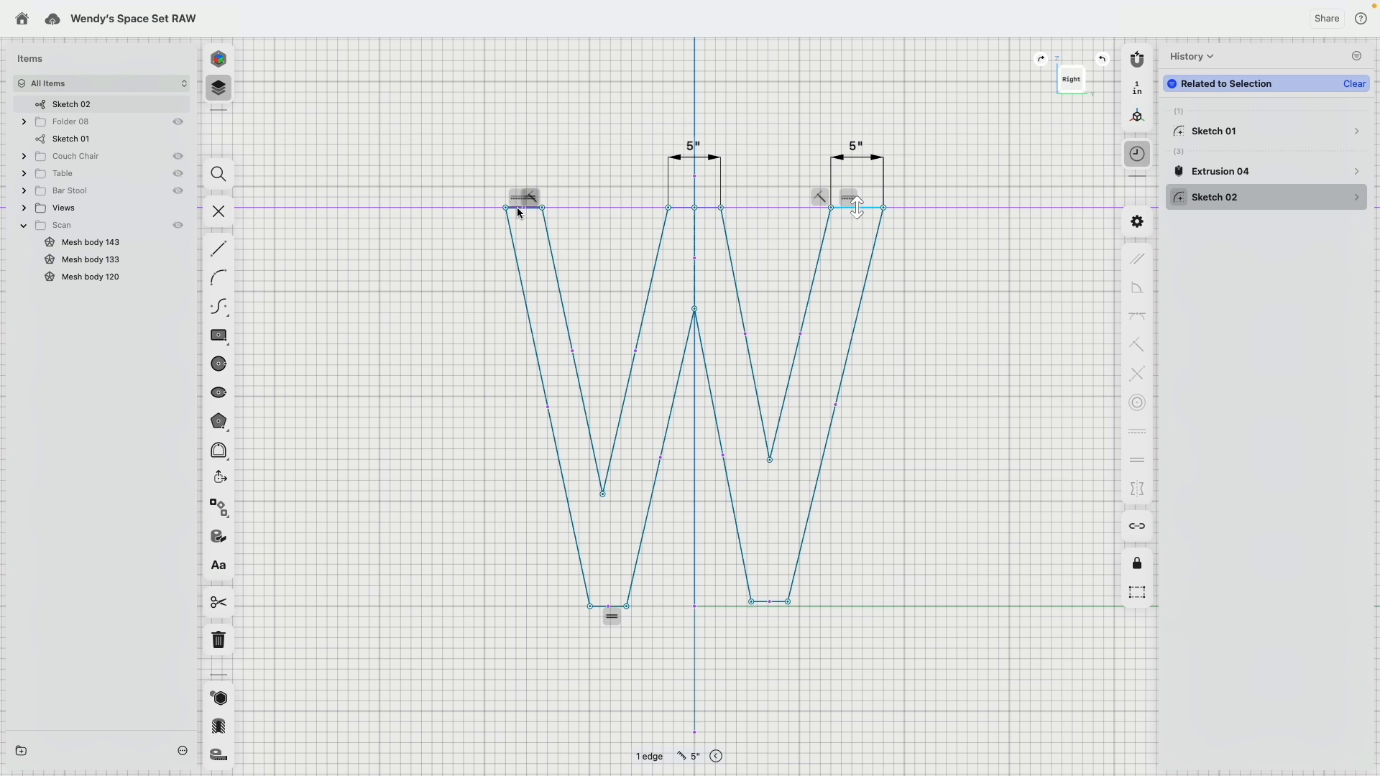
click(1137, 460)
Step: Move the right foot of the W down onto the floor line, level with the left foot
scroll(760, 600, up, 5)
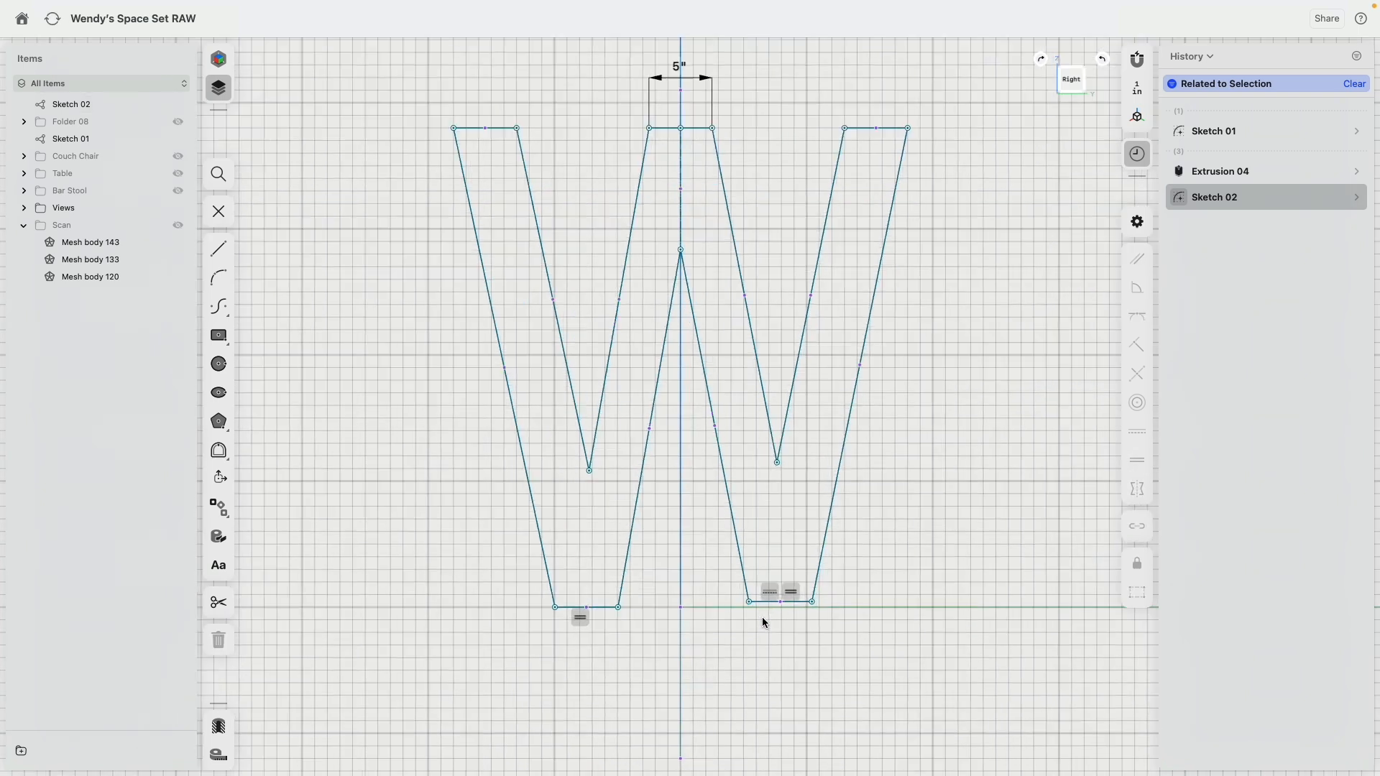
click(744, 609)
click(744, 615)
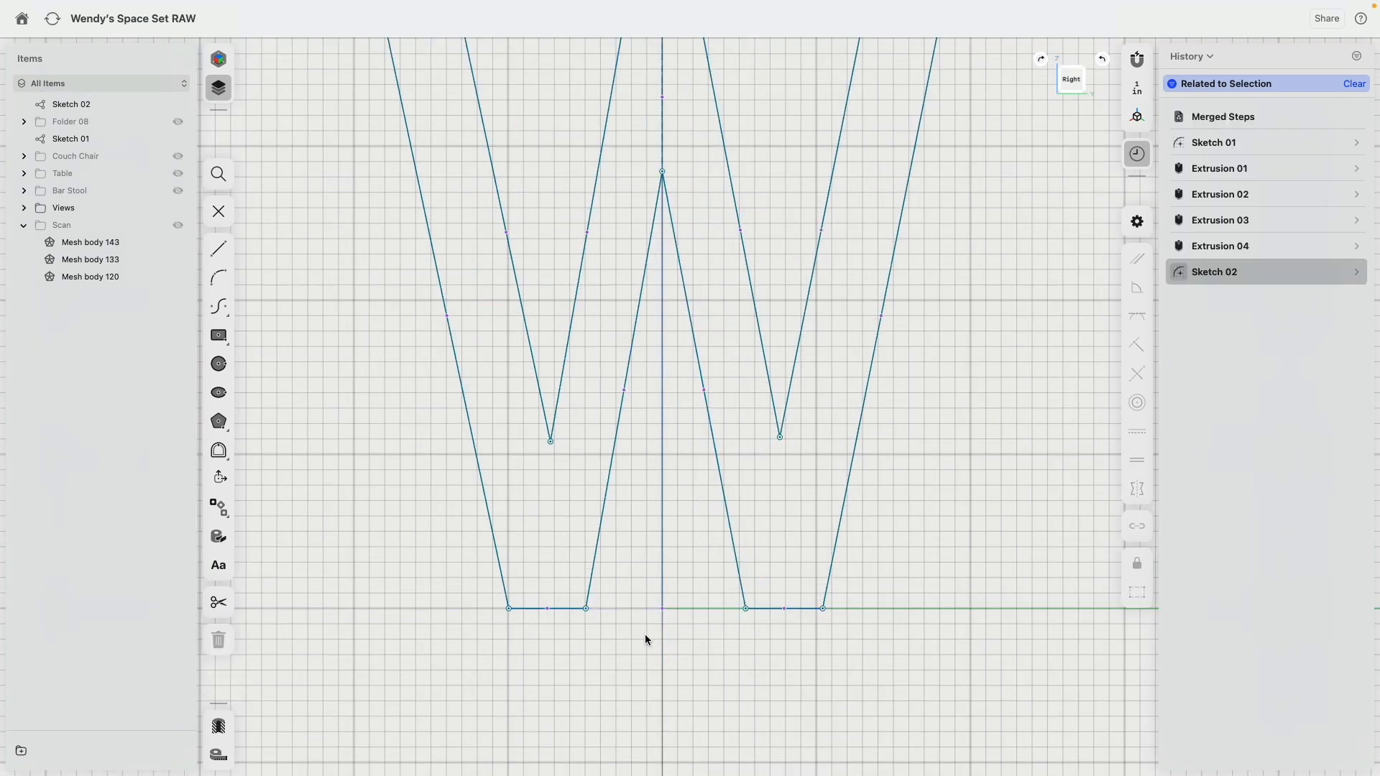
click(586, 609)
drag(590, 615, 589, 612)
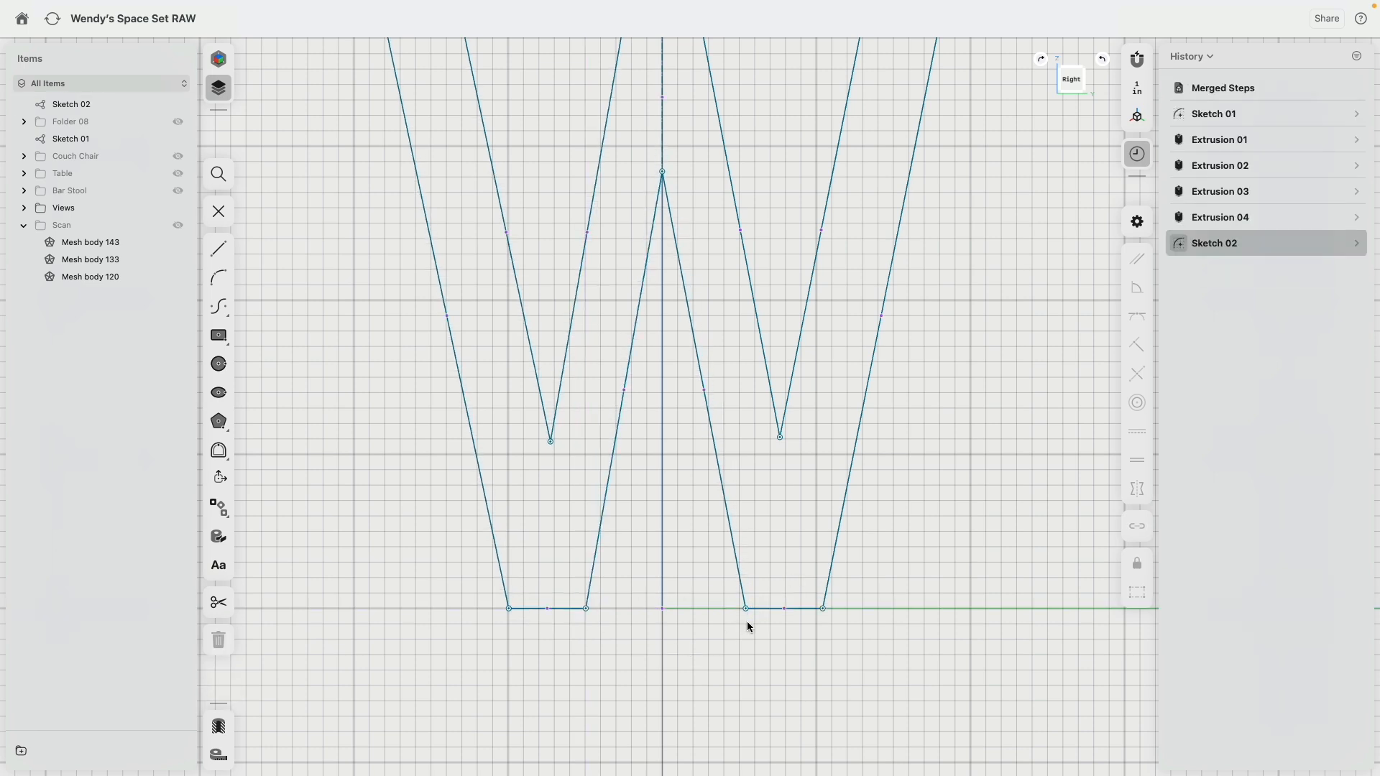
click(761, 609)
click(569, 610)
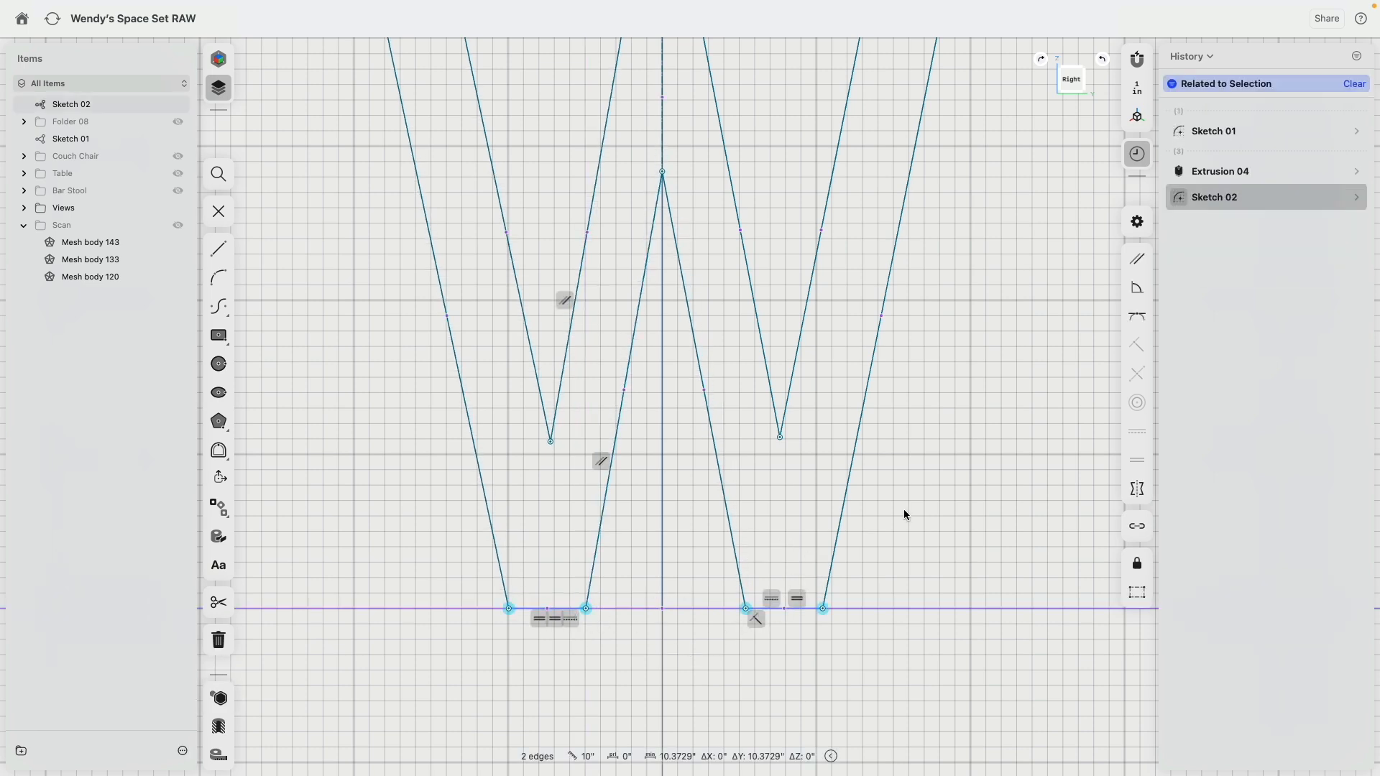
click(1136, 317)
scroll(627, 482, down, 5)
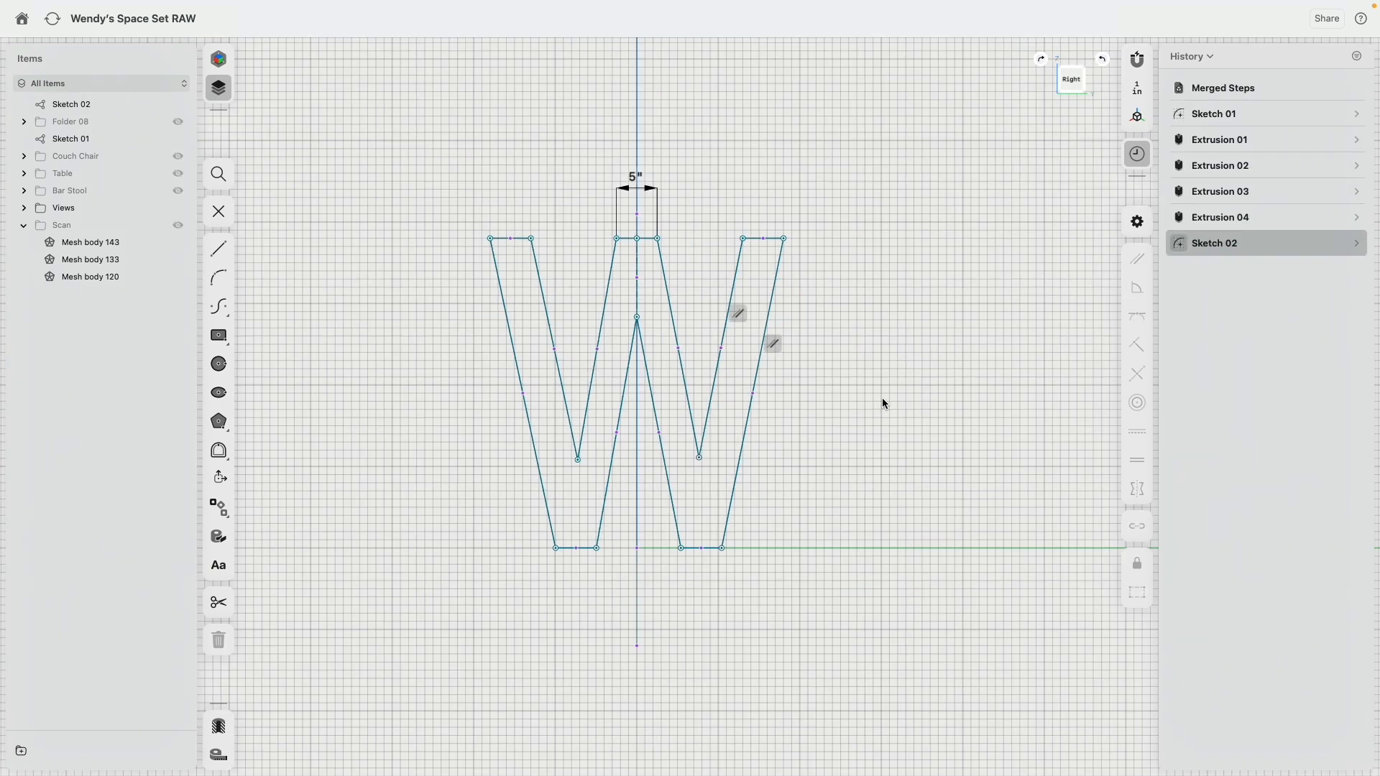
click(580, 461)
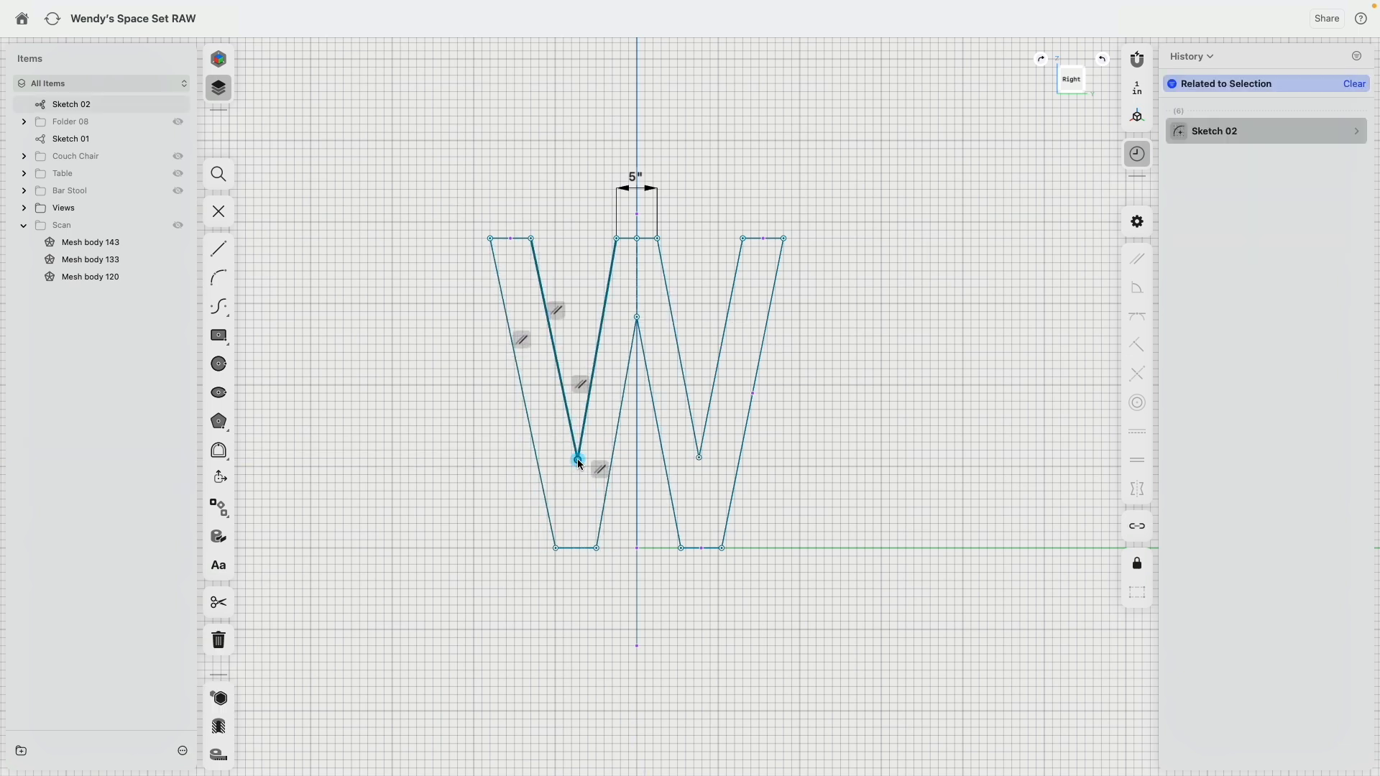
drag(581, 464, 586, 466)
click(405, 446)
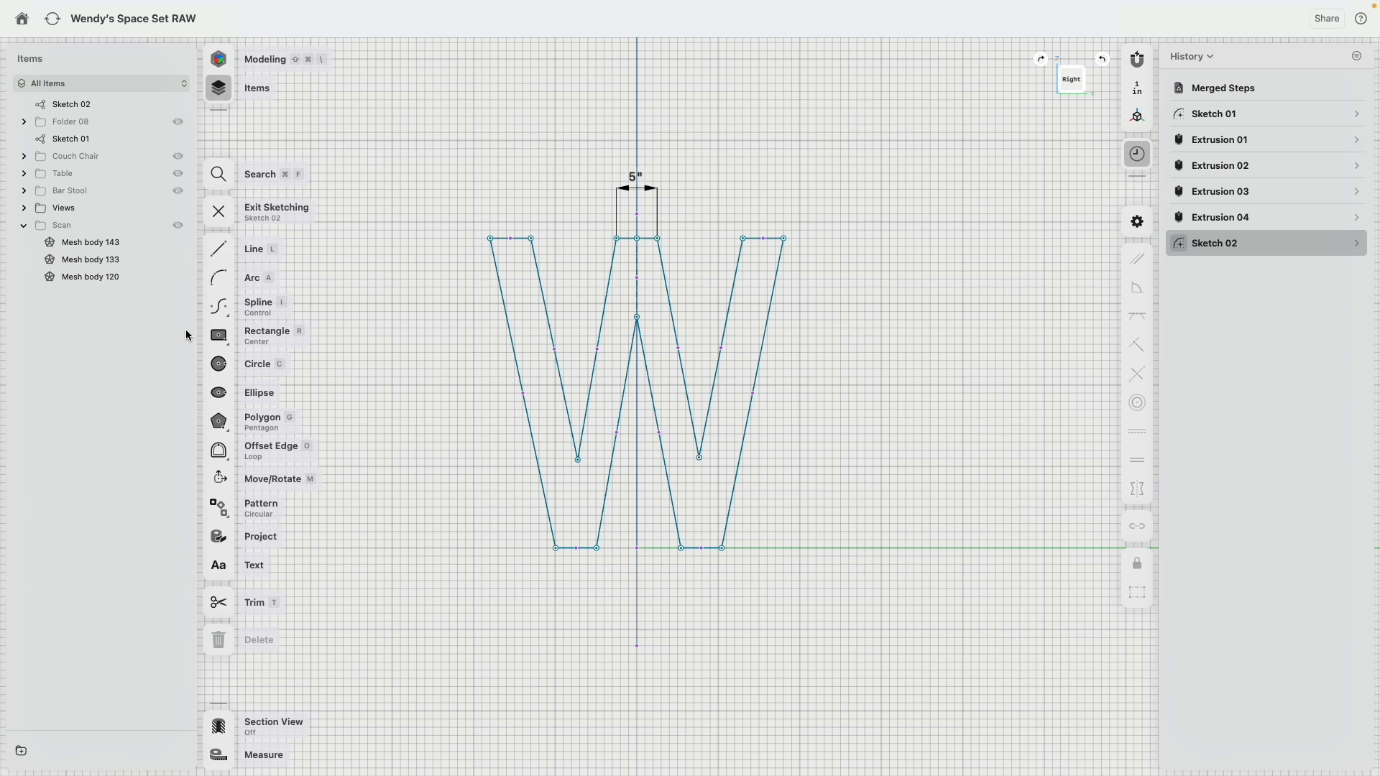
Step: Show Folder 08 again and extrude the W profile 3 in inward beneath the countertop as a new body
click(178, 122)
right_drag(552, 346, 681, 387)
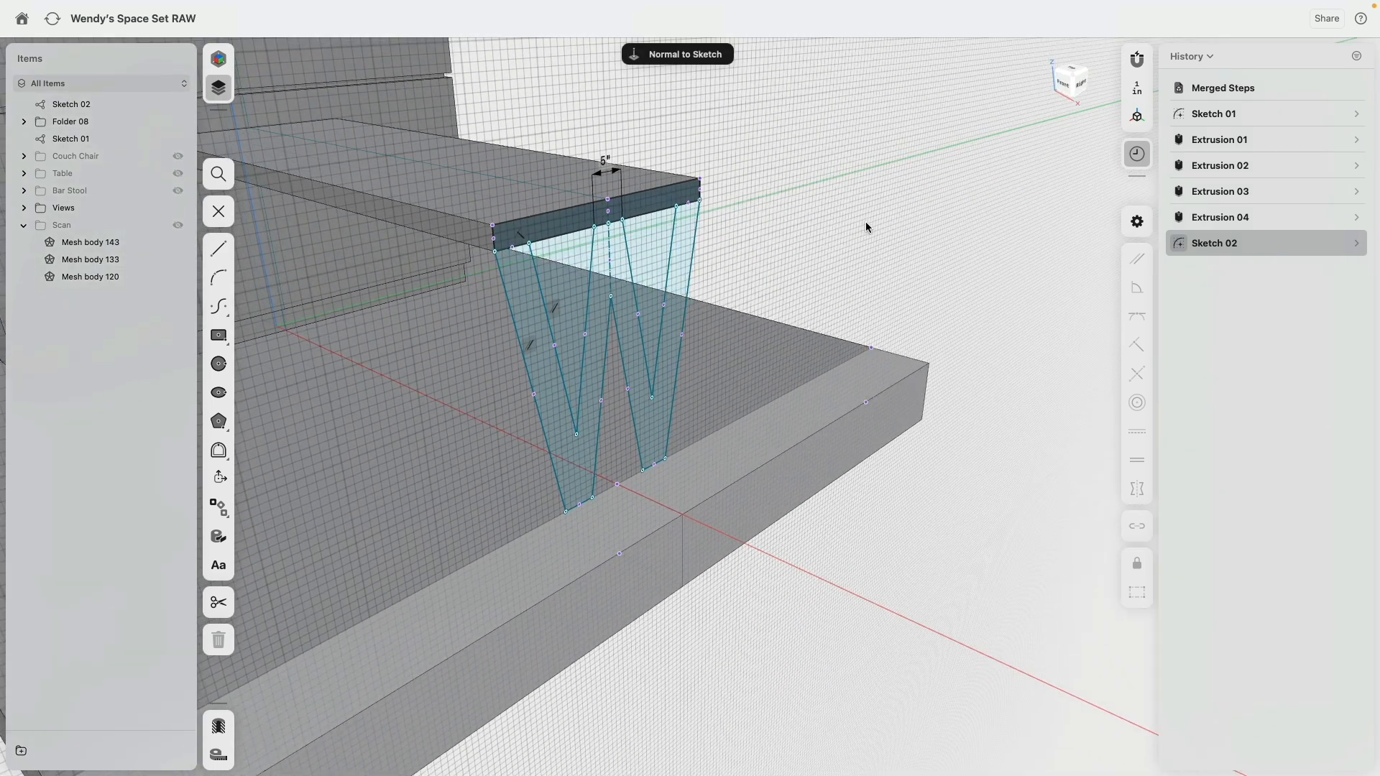
click(653, 433)
key(e)
middle_drag(740, 247, 785, 241)
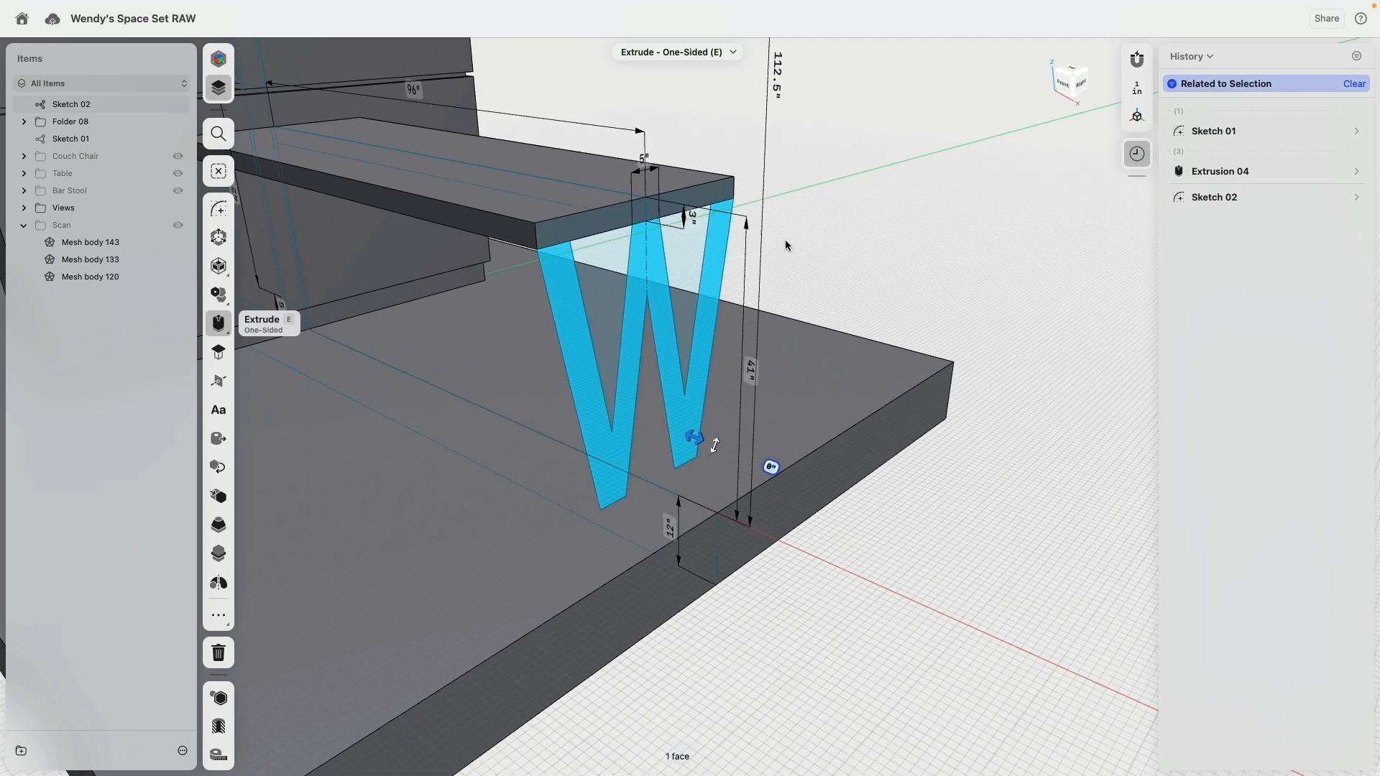
drag(695, 438, 679, 439)
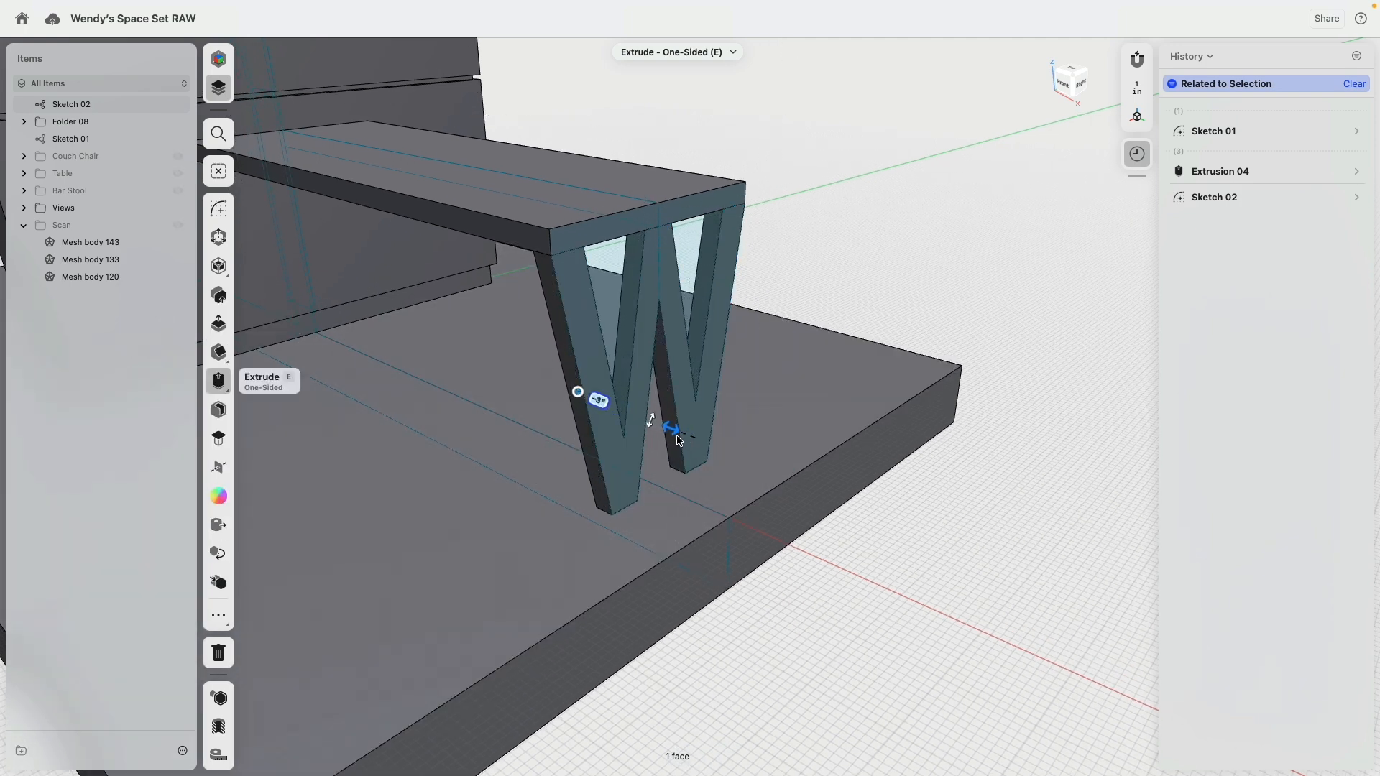
click(807, 264)
mouse_move(807, 264)
right_down()
mouse_move(871, 256)
mouse_move(845, 261)
mouse_move(816, 228)
mouse_move(808, 263)
right_up()
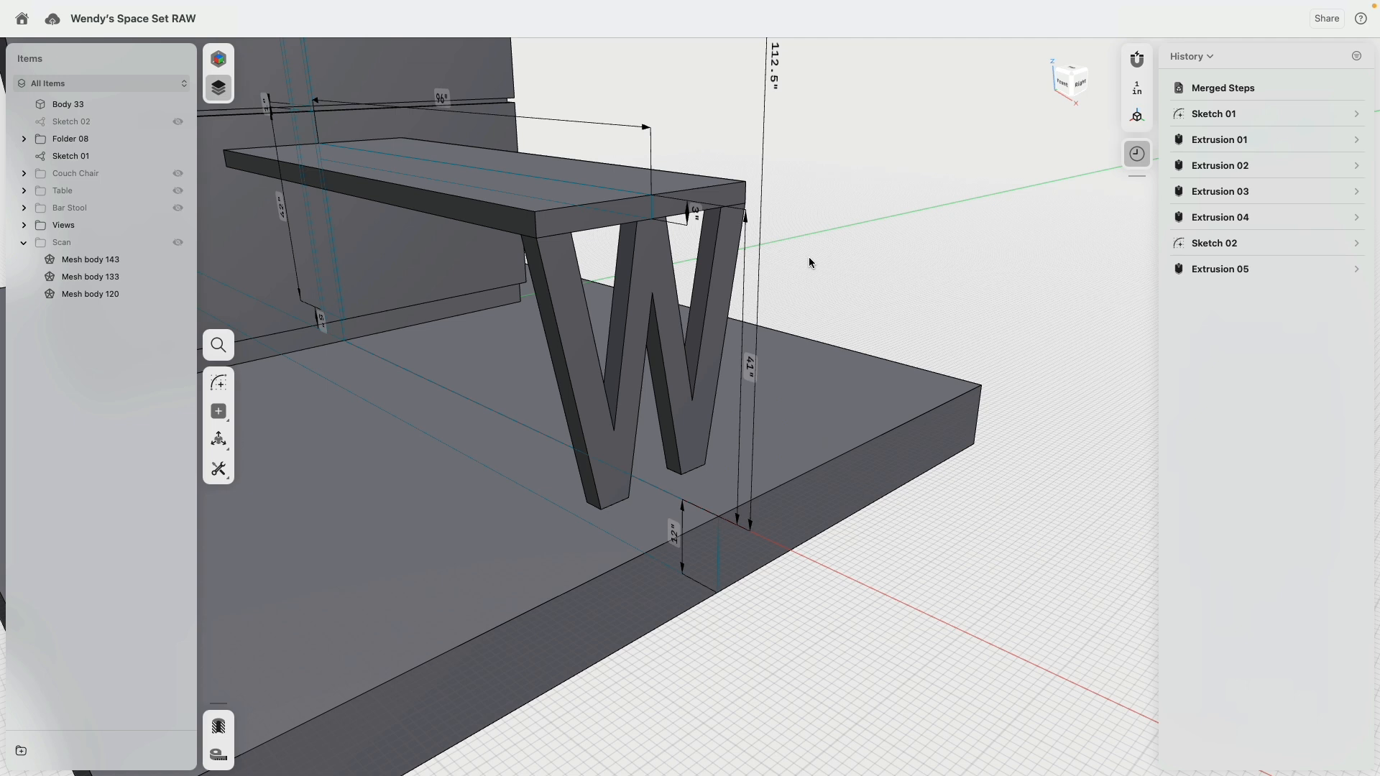
Step: Try moving the W-shaped leg body 1 in inward beneath the countertop, and undo the move
click(639, 264)
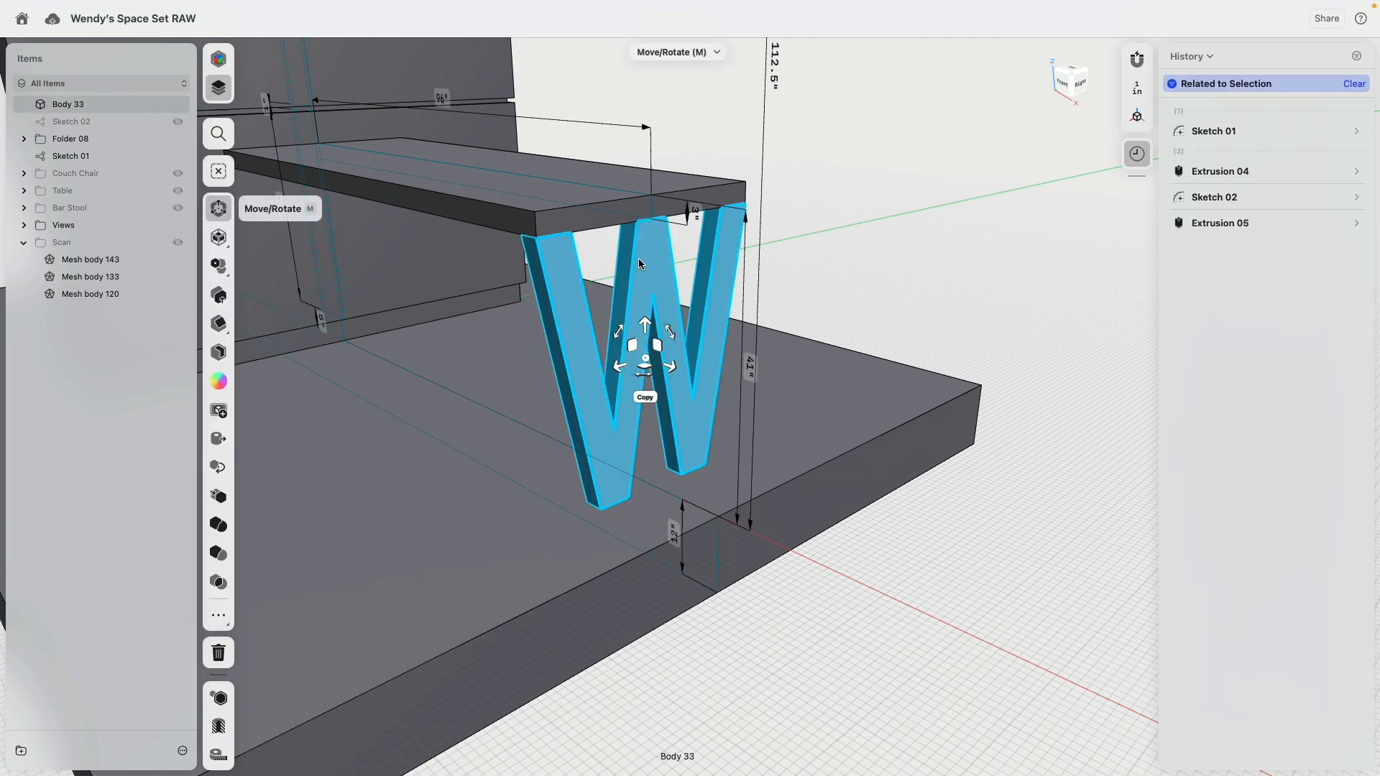
drag(679, 368, 670, 368)
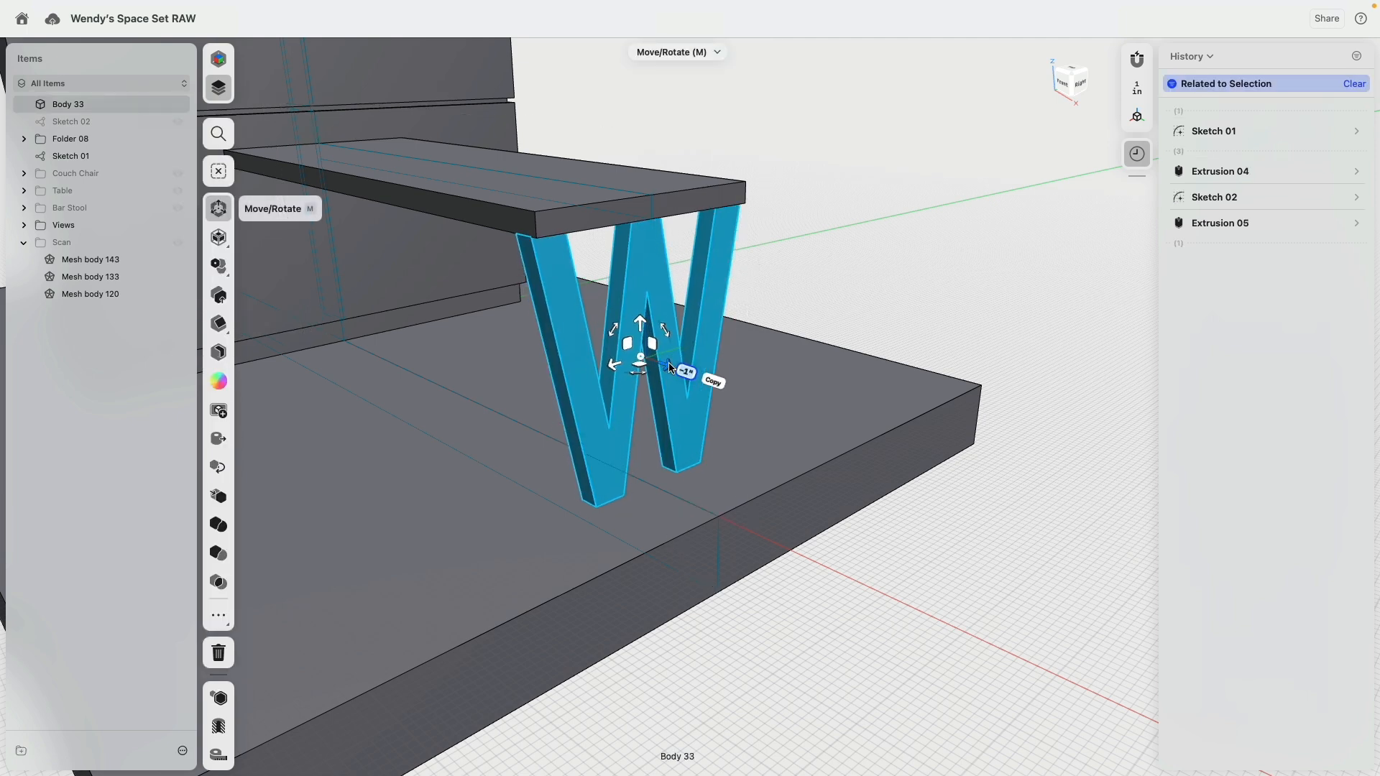
click(841, 273)
right_drag(841, 273, 882, 264)
key(super+z)
right_drag(762, 256, 745, 253)
key(super+z)
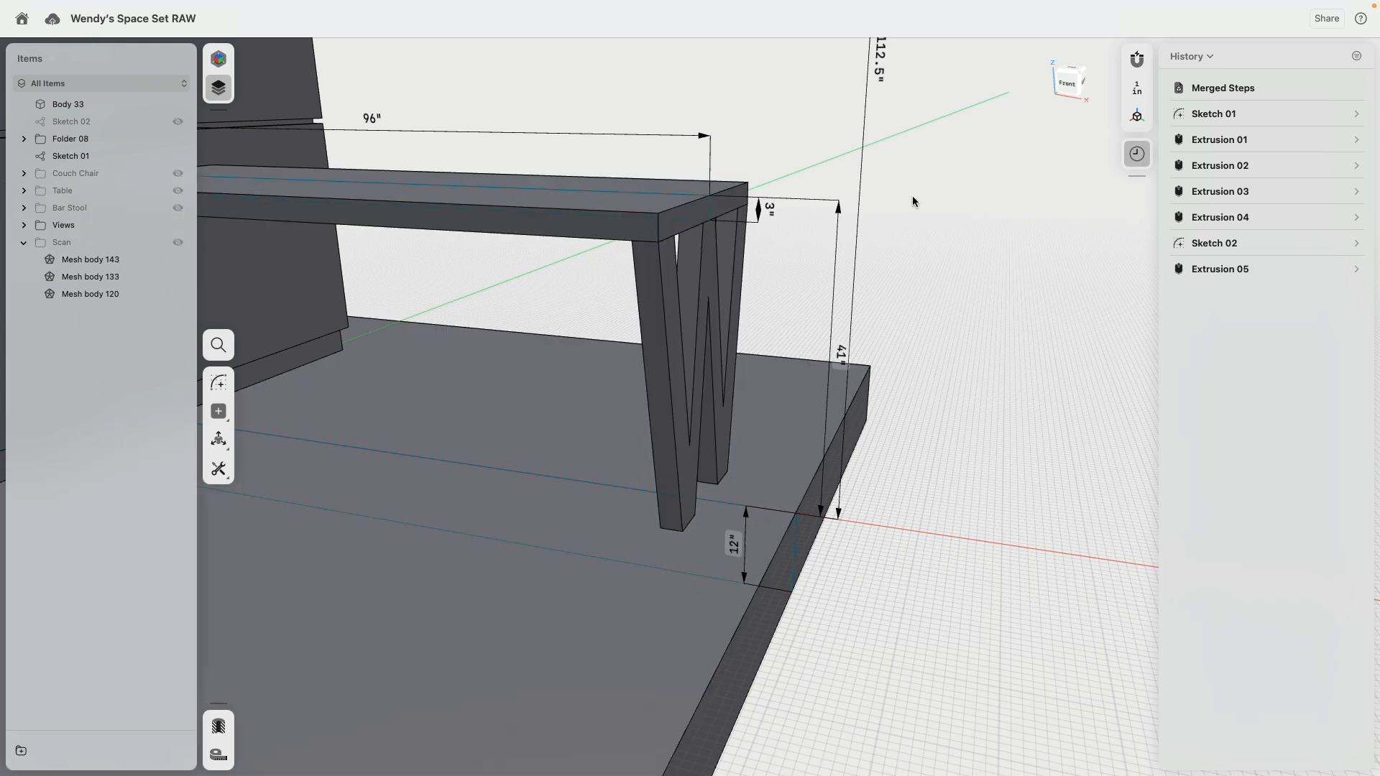
Step: Show the Scan folder again in the front view and open Sketch 01 for editing
right_drag(912, 195, 845, 166)
scroll(917, 251, down, 5)
middle_drag(845, 167, 929, 218)
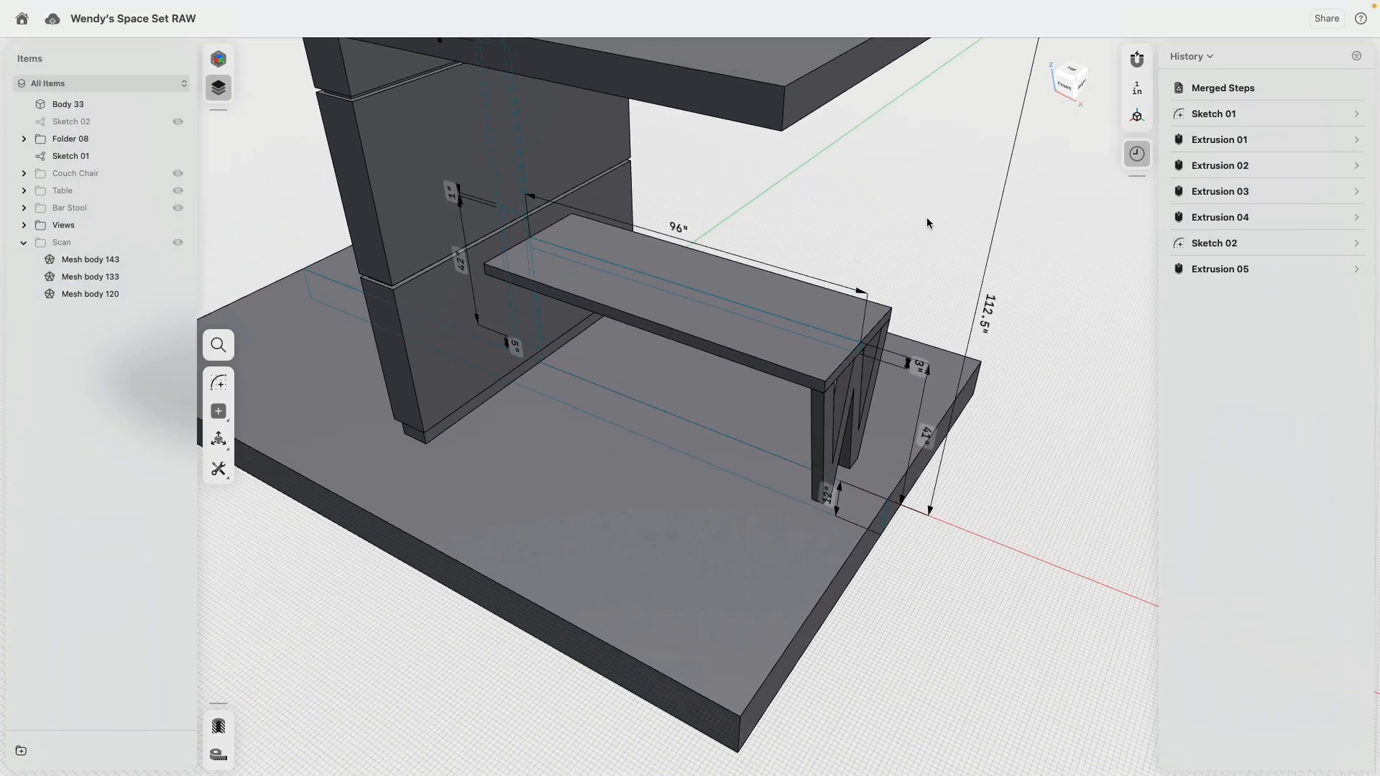
right_drag(936, 237, 811, 171)
middle_drag(811, 171, 936, 327)
click(1069, 87)
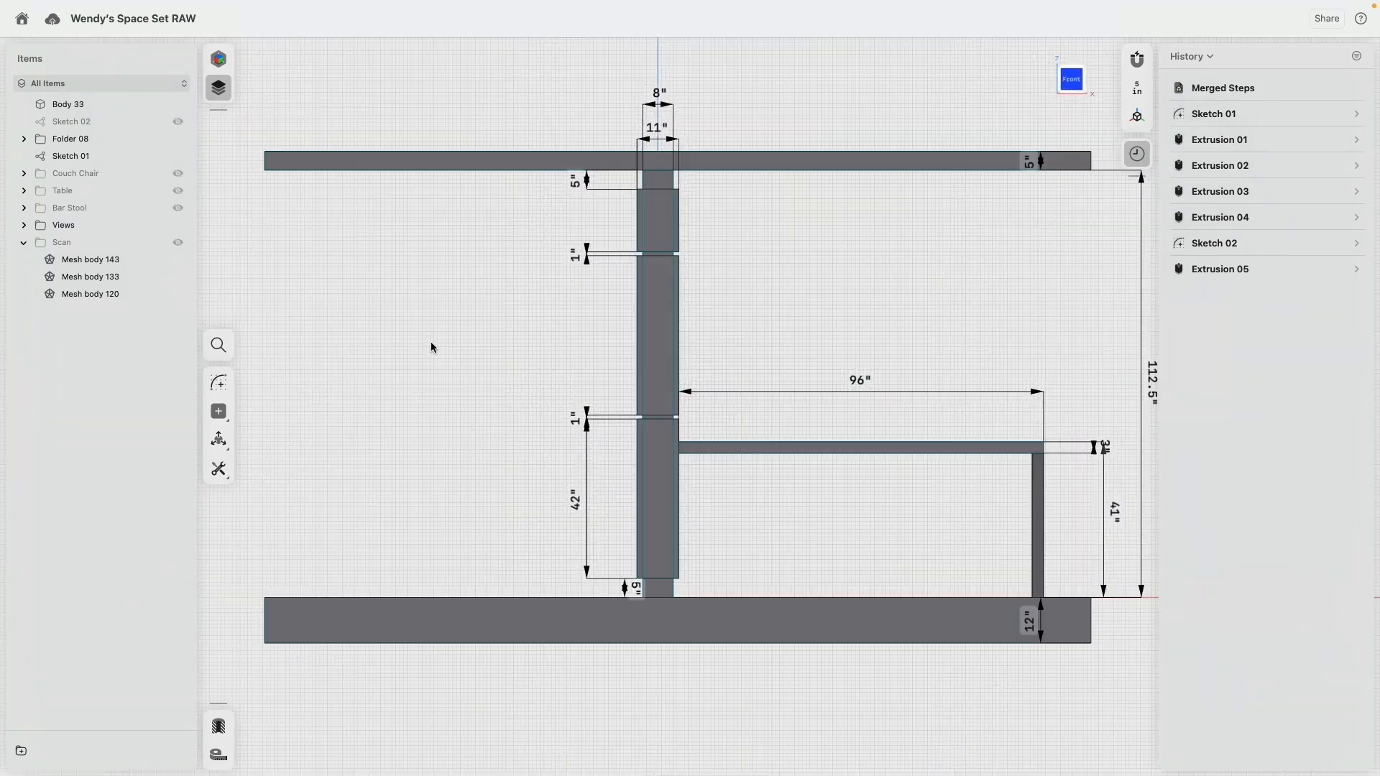
click(178, 243)
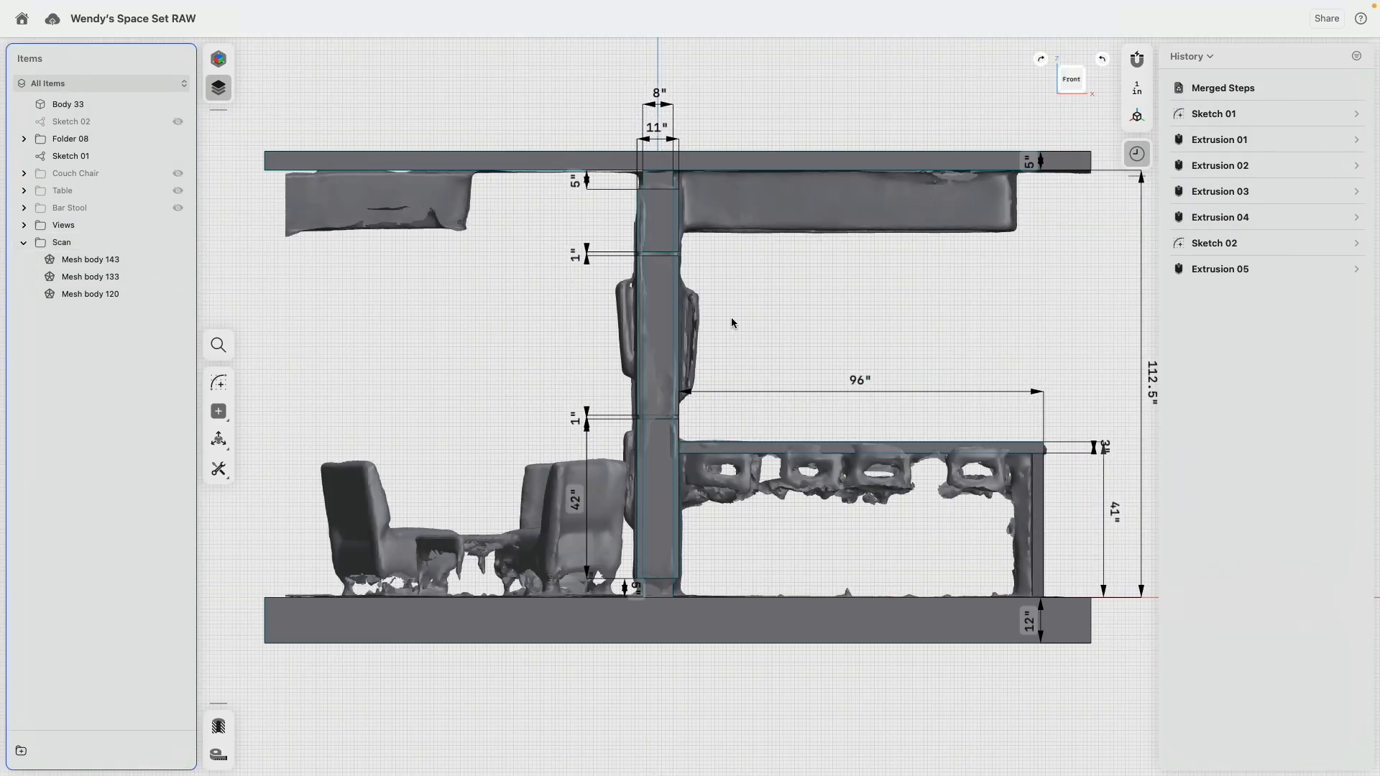
middle_drag(834, 325, 790, 276)
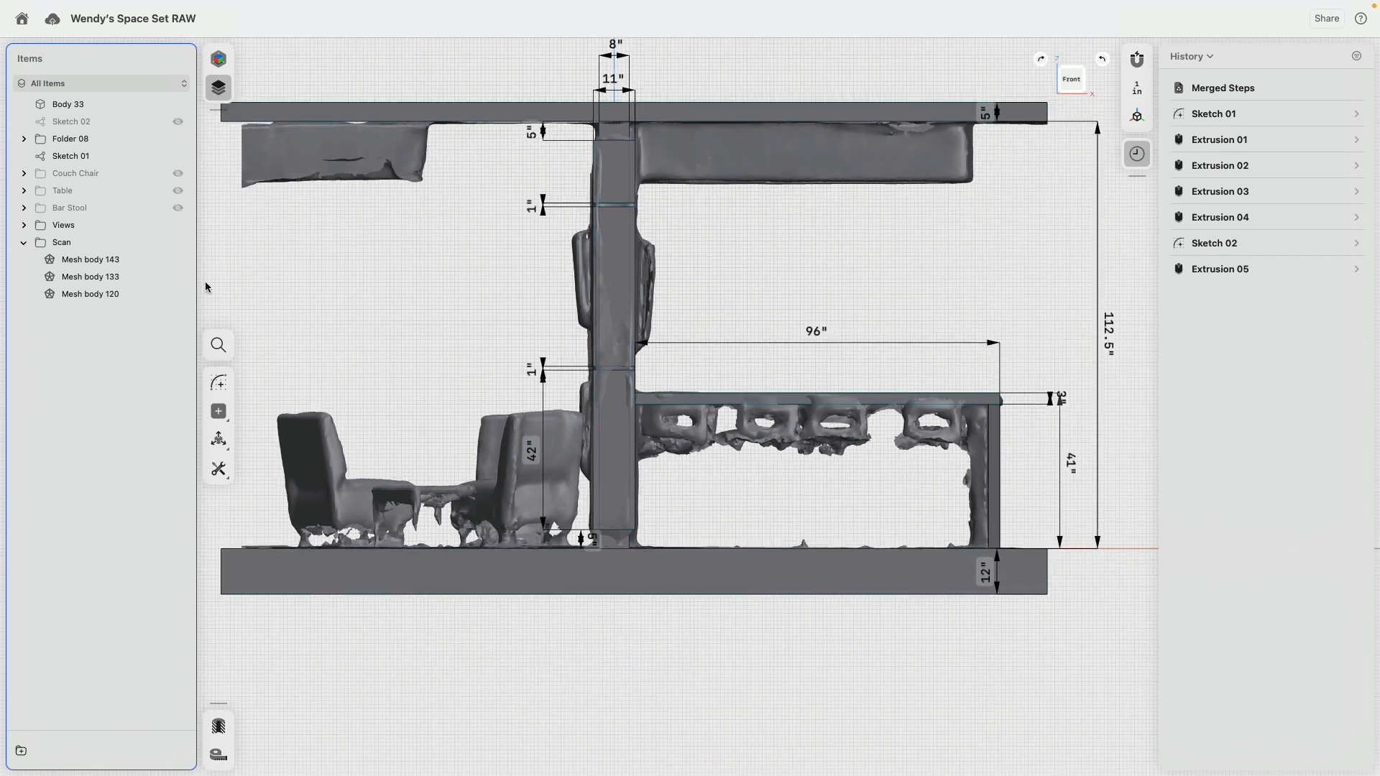
click(72, 156)
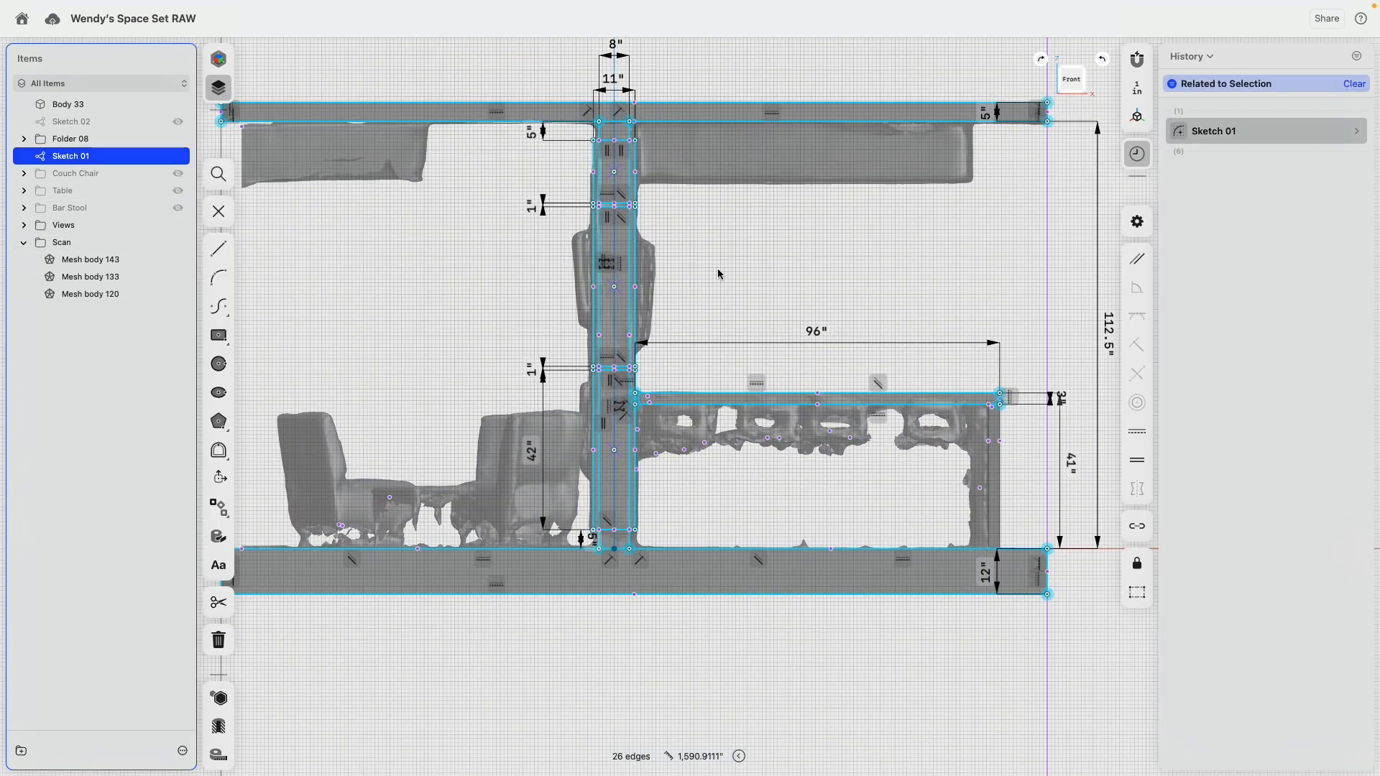
Step: Sketch a center rectangle about 2 in wide and 24 in tall just outside the upper scanned panel on the column's left side
scroll(654, 272, up, 5)
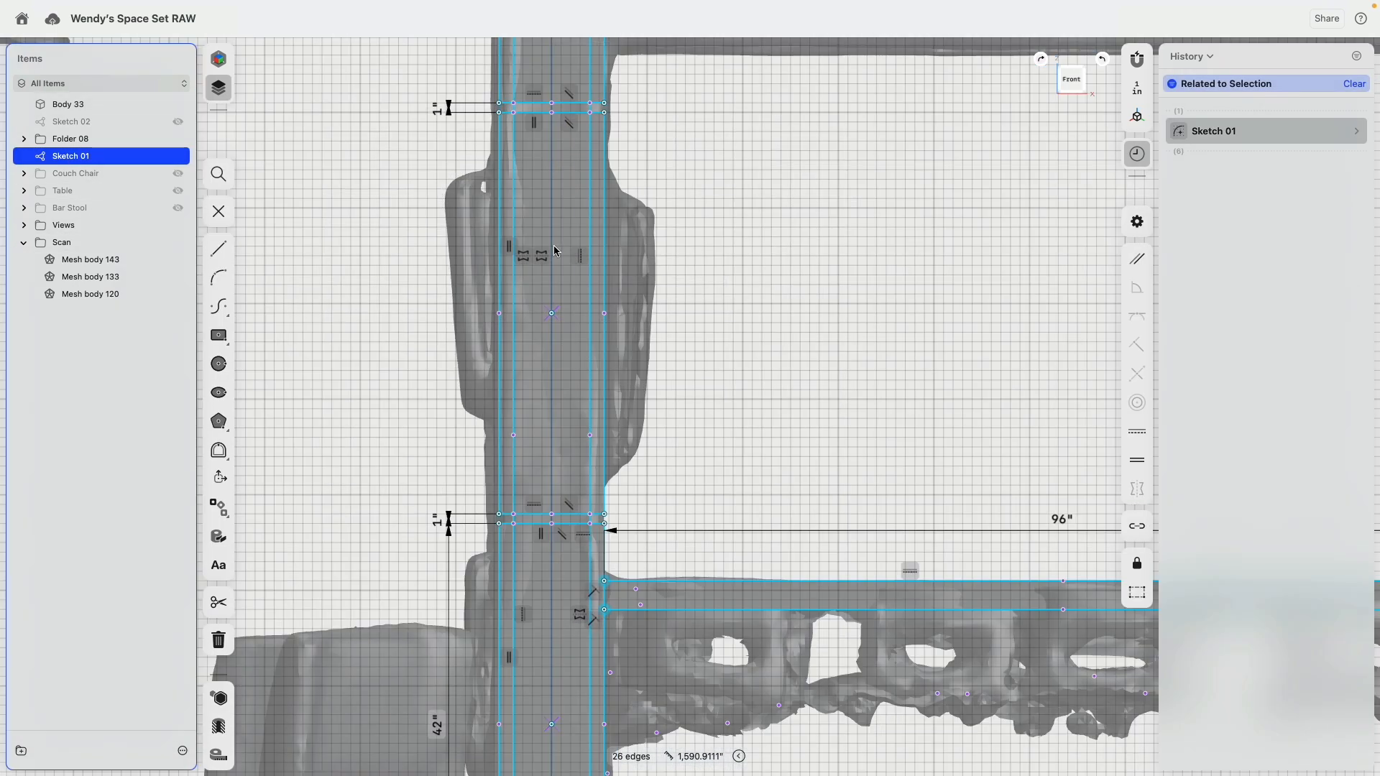
click(220, 336)
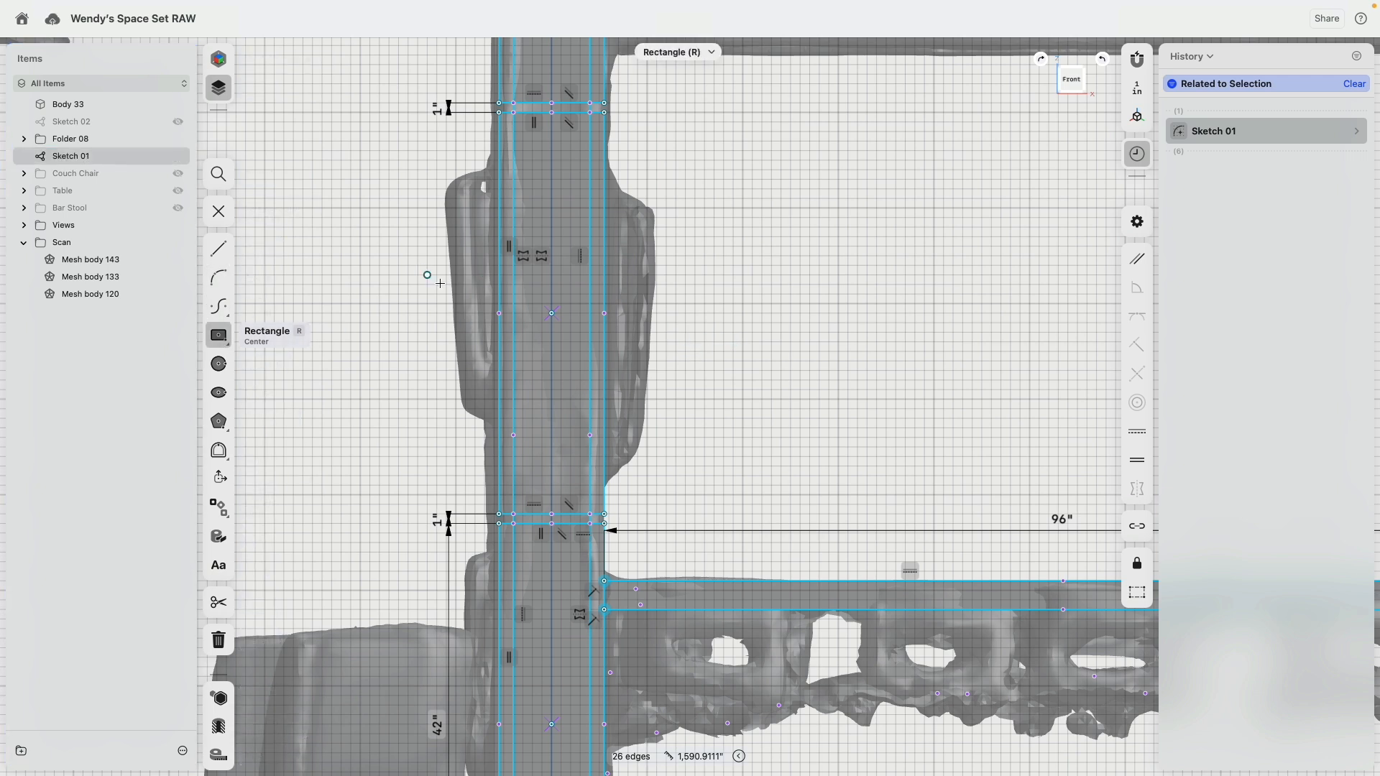
key(Escape)
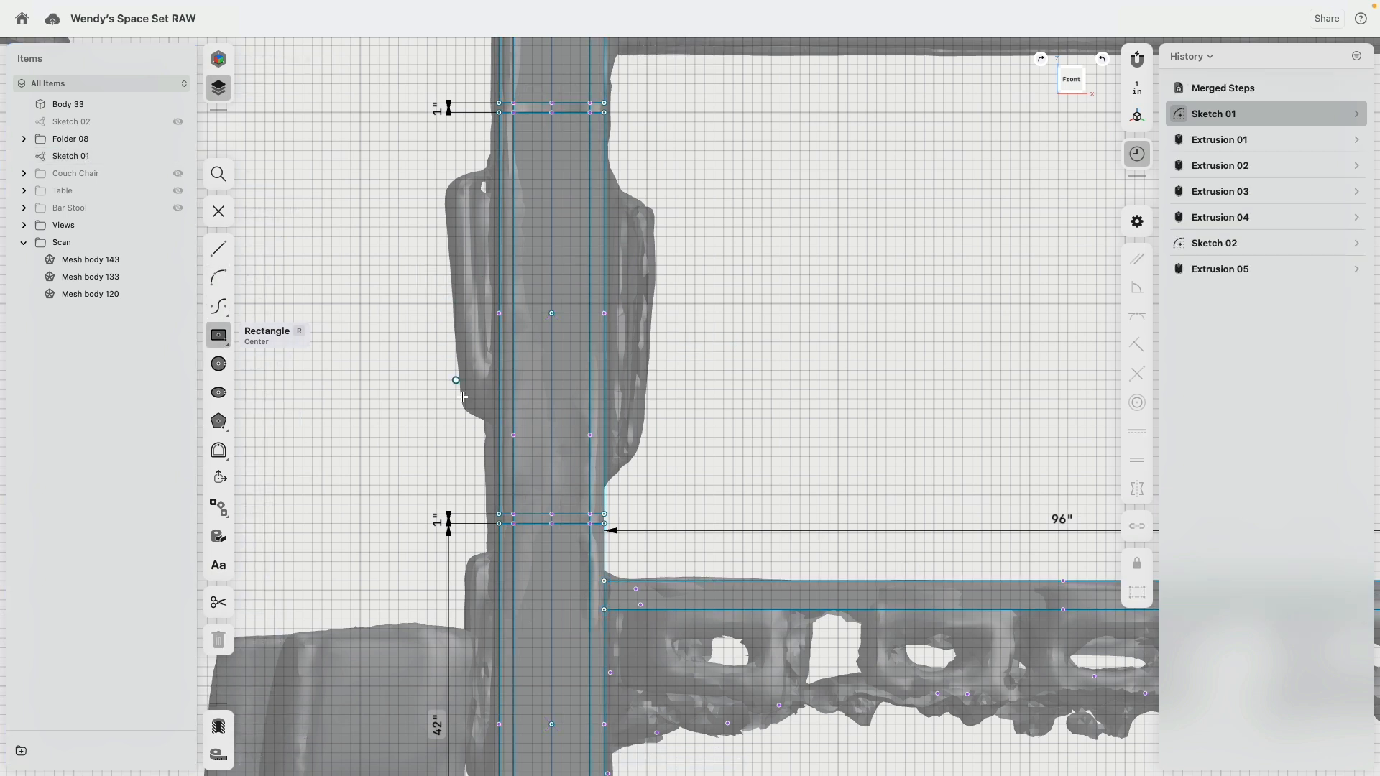
click(428, 285)
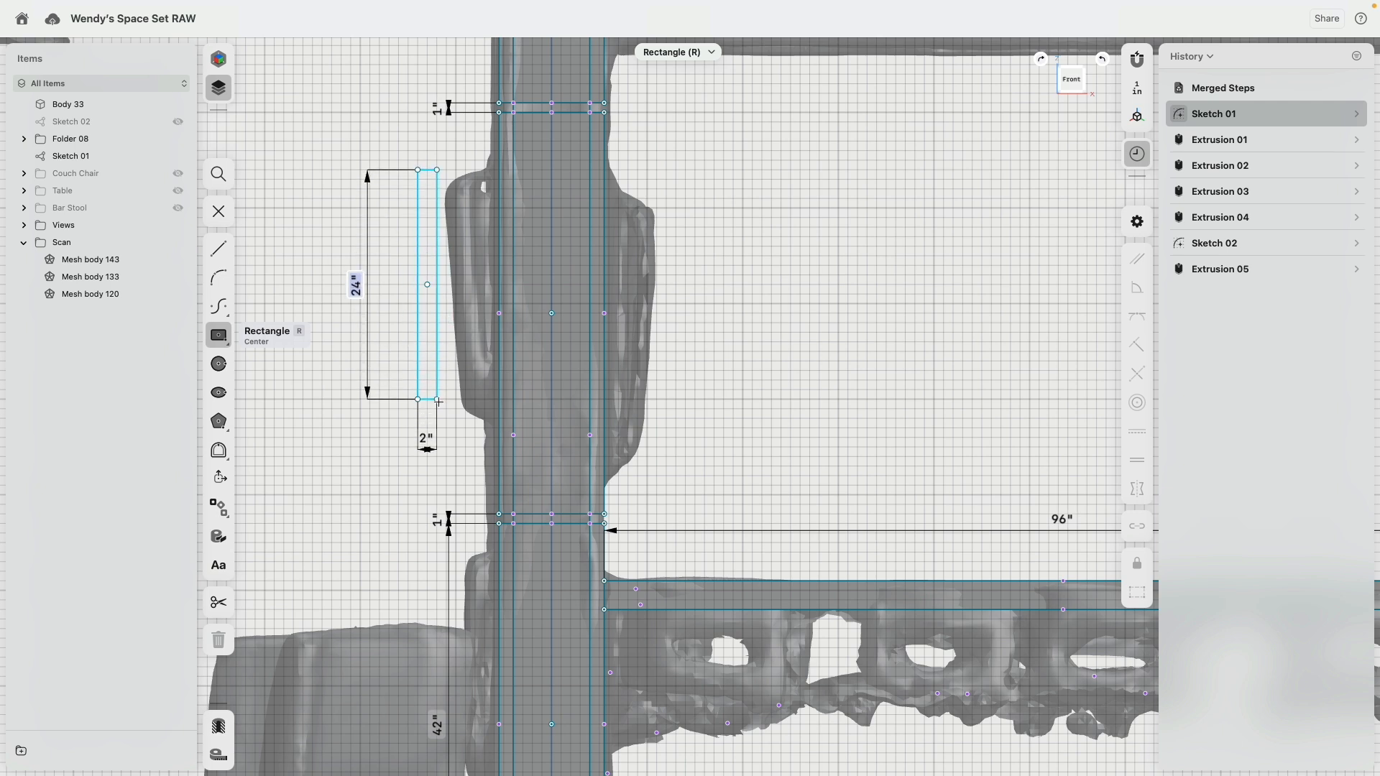
click(437, 401)
Step: Draw a three-sided line profile around the lower scanned panel on the column's left face, about 3.4 in deep and 24.2 in tall
scroll(477, 268, down, 5)
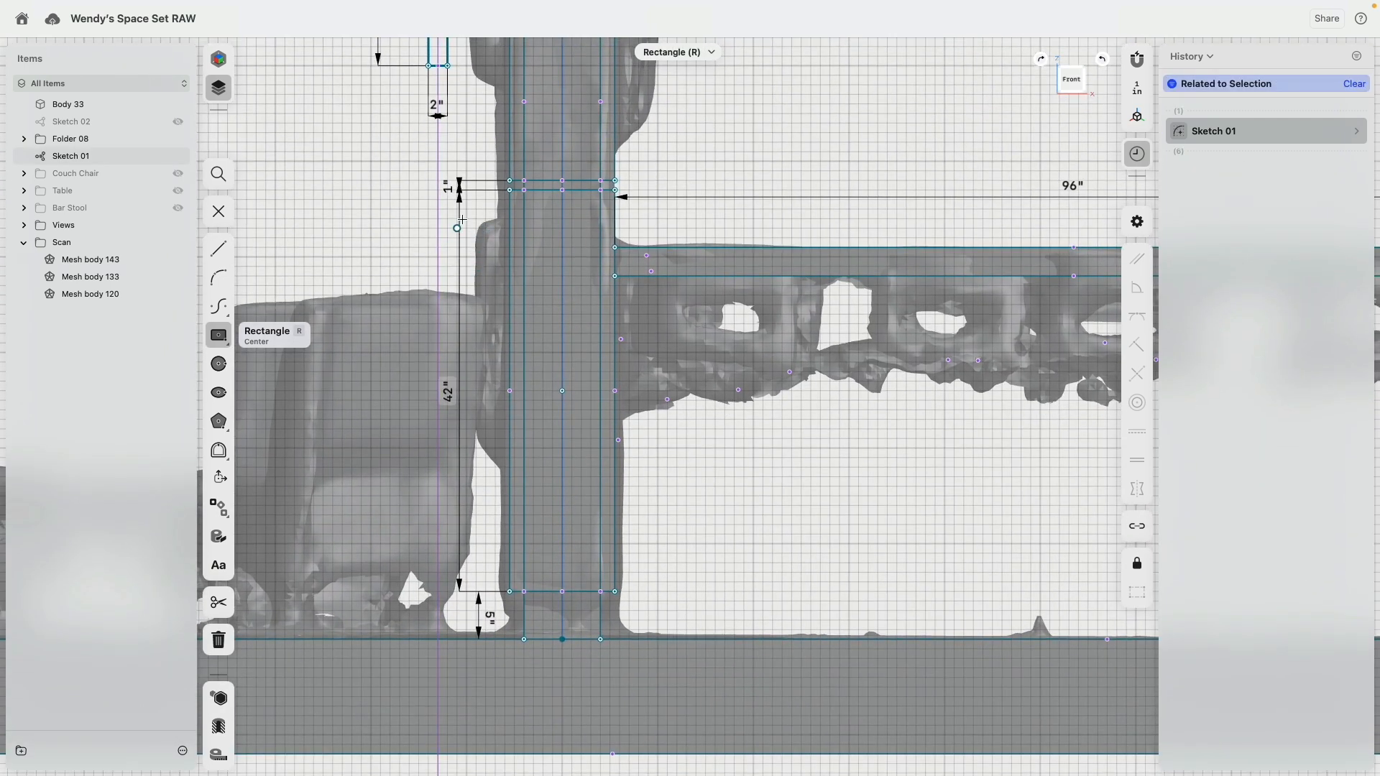
key(l)
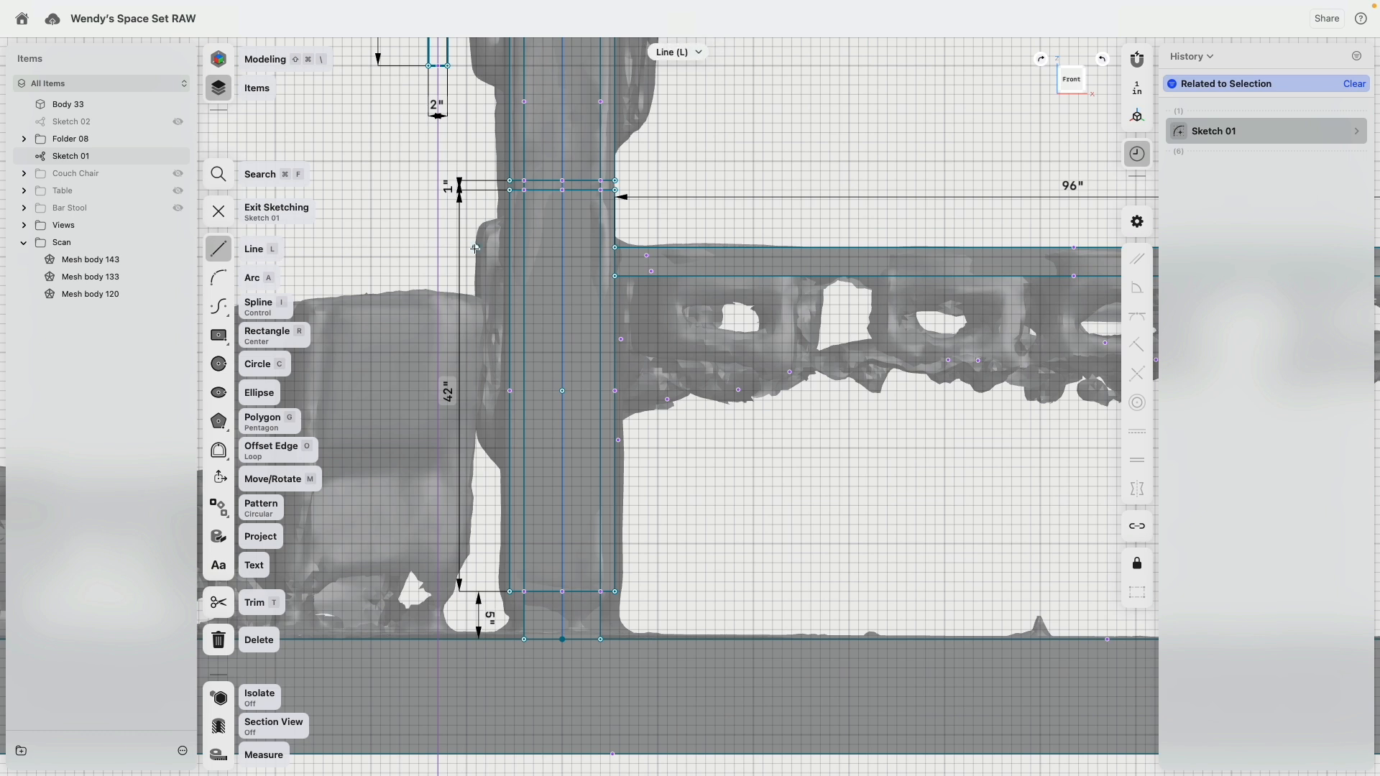
click(510, 219)
click(477, 218)
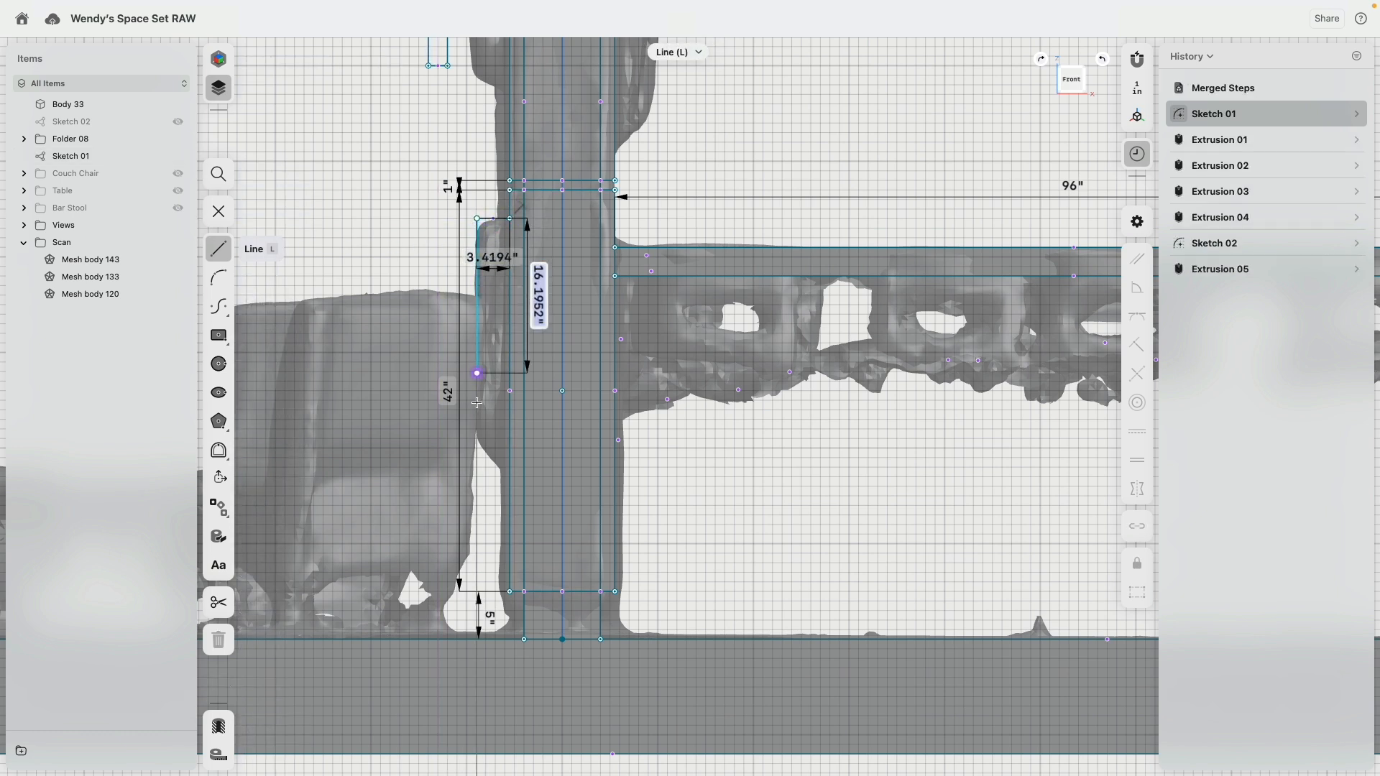
click(477, 449)
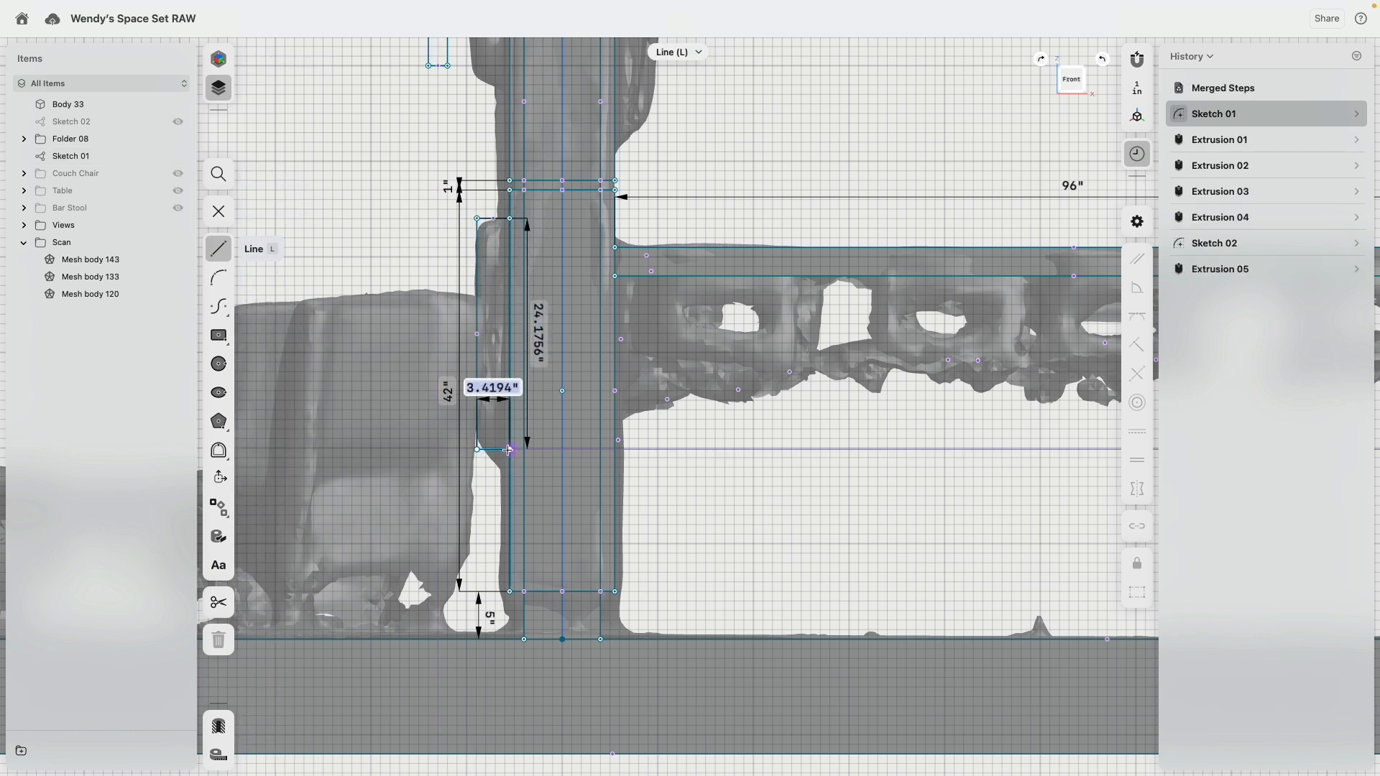
click(510, 449)
key(Escape)
Step: Apply a Horizontal/Vertical constraint to the three edges of the lower panel profile
click(493, 218)
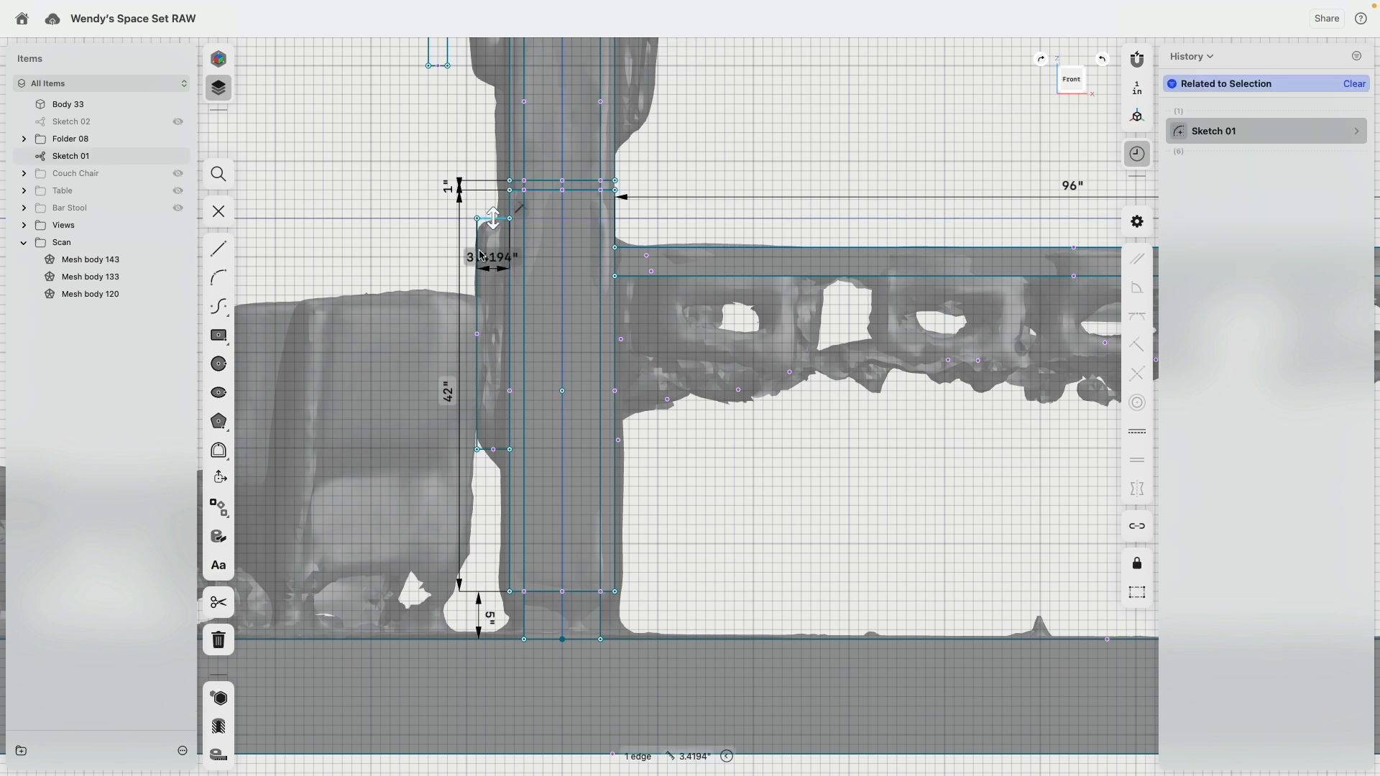
click(477, 388)
click(493, 449)
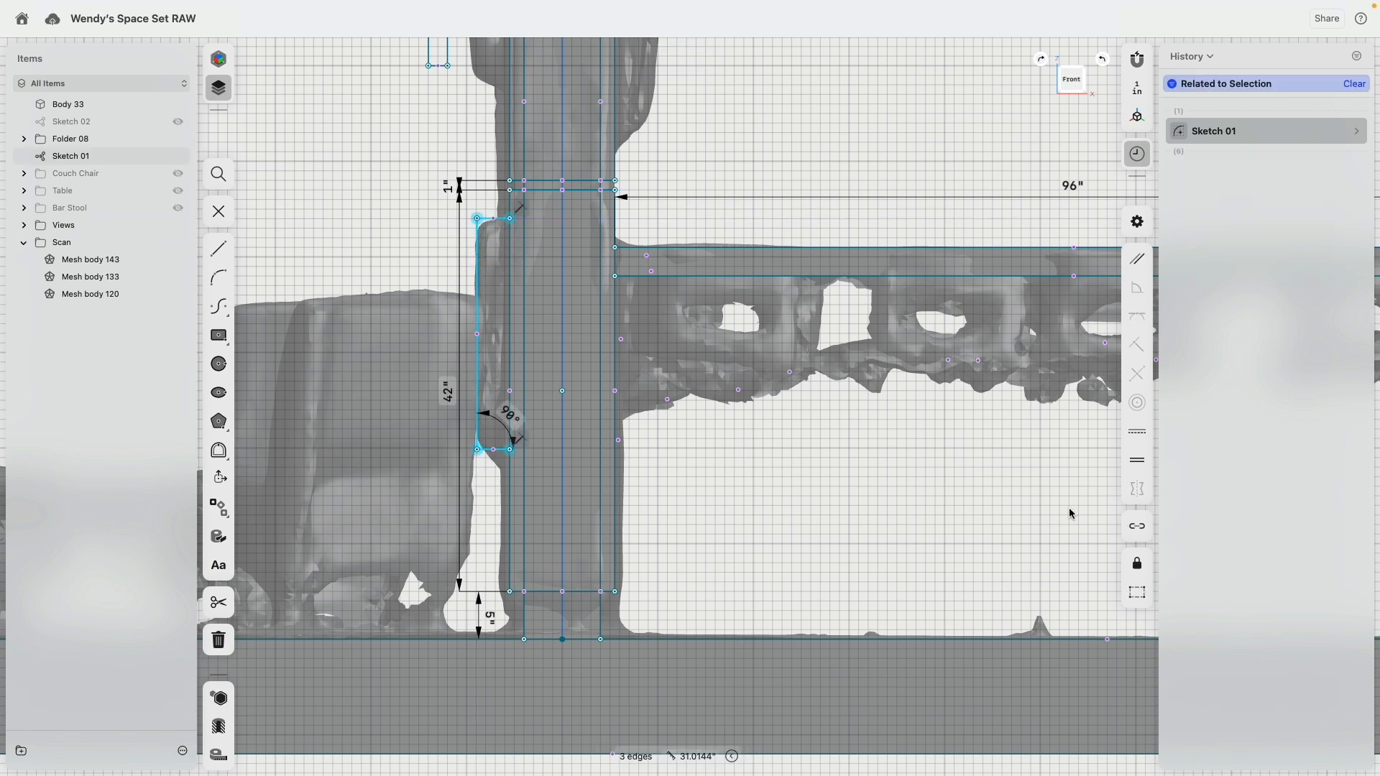
click(1136, 438)
Step: Set the lower panel profile's depth to 3.5 in and its height to 24 in
click(493, 219)
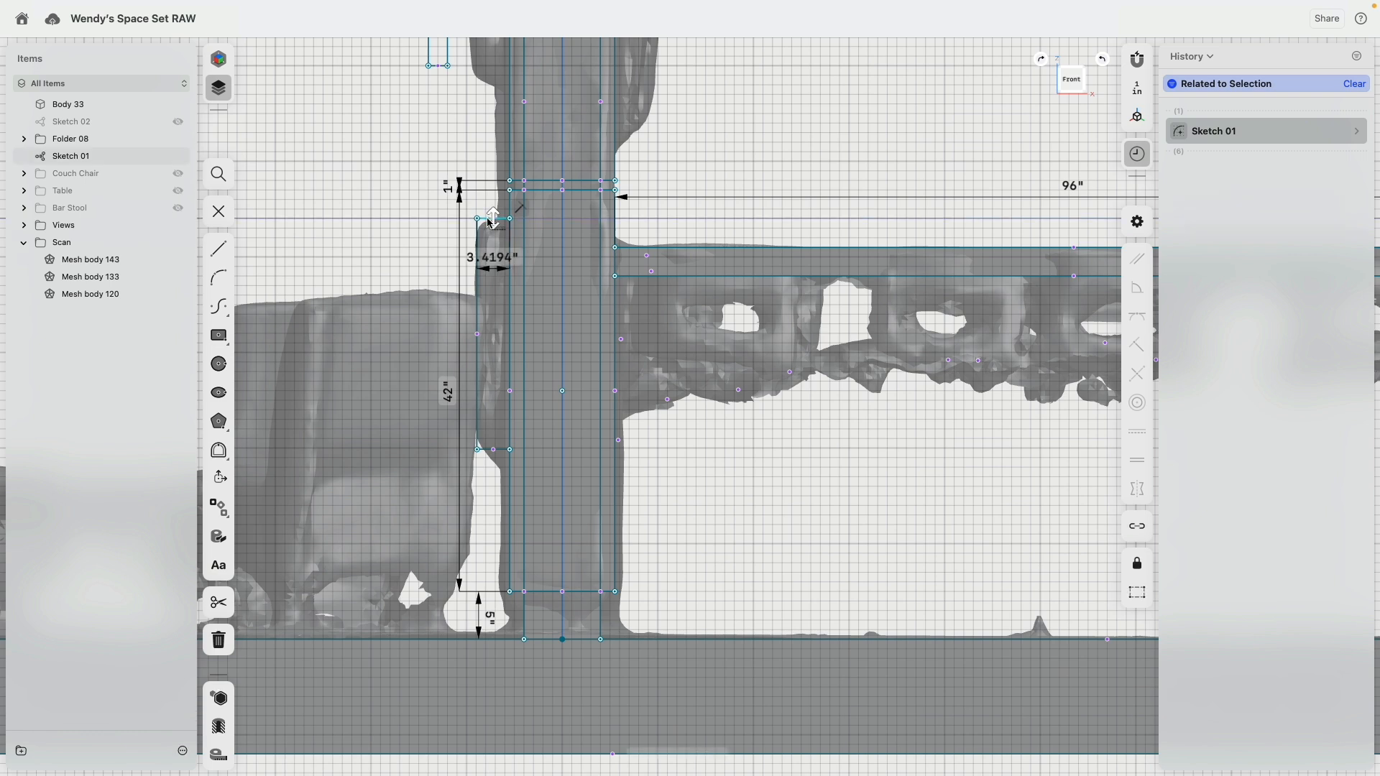
click(496, 257)
text(3.5)
key(Return)
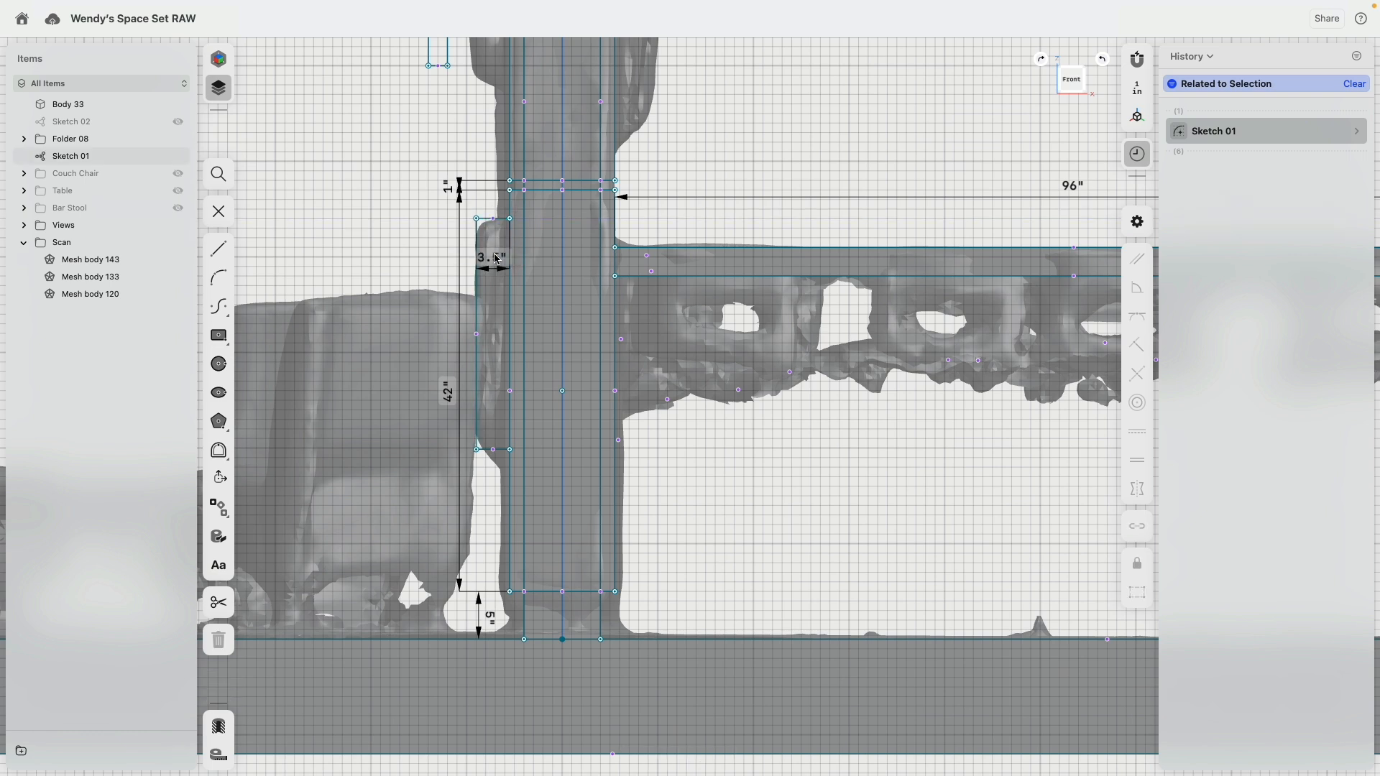
click(477, 332)
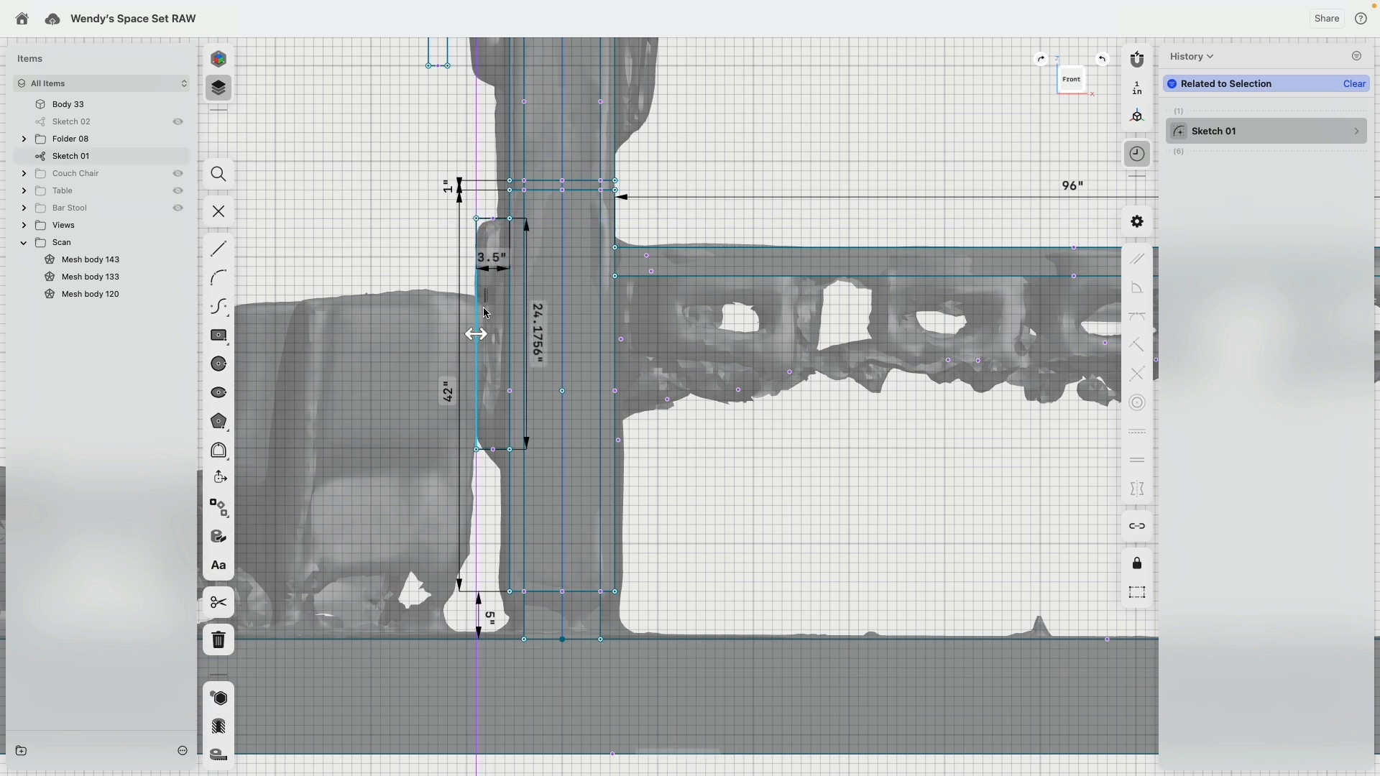
click(554, 345)
text(24)
key(Return)
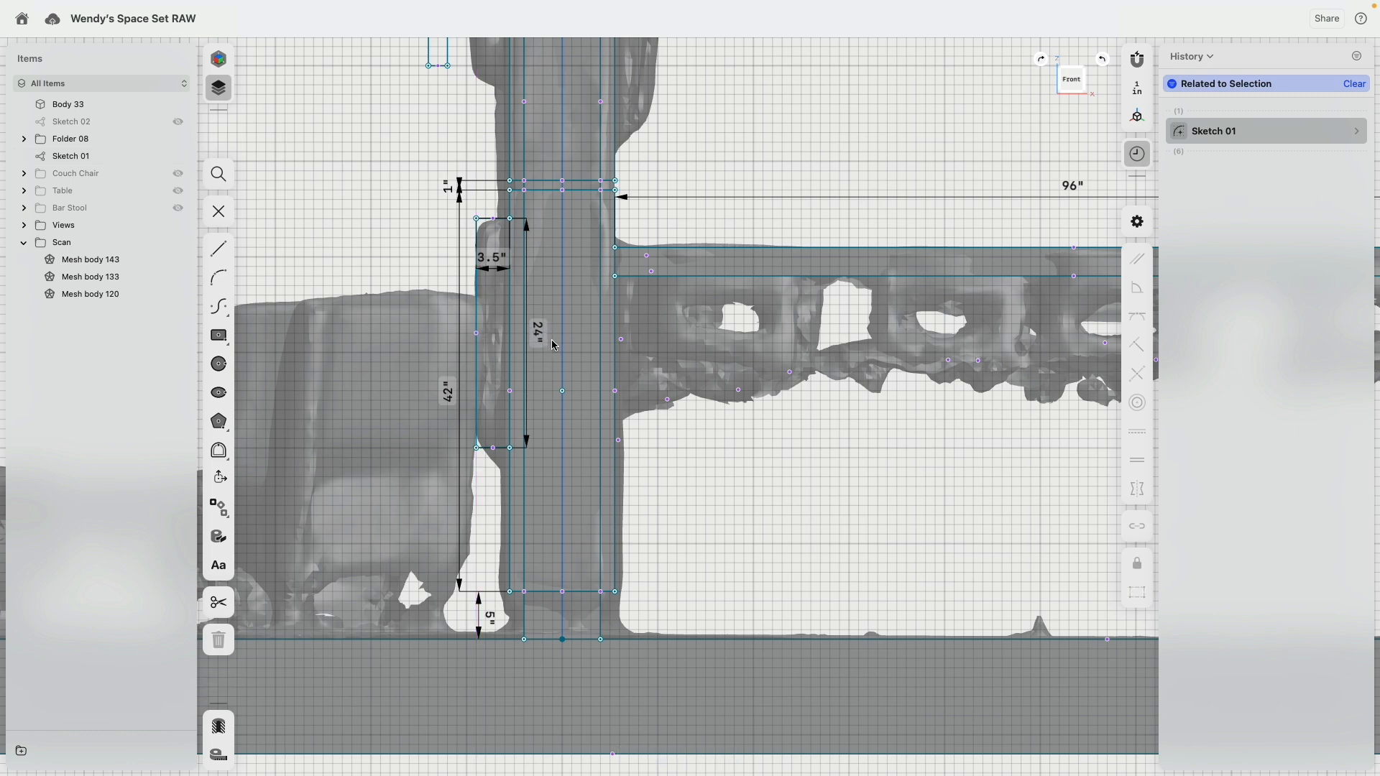
Step: Fit the narrow rectangle over the upper left scanned panel, locking its center point and tilting it to match the panel's slope
scroll(698, 276, down, 5)
middle_drag(786, 127, 730, 292)
scroll(668, 288, up, 5)
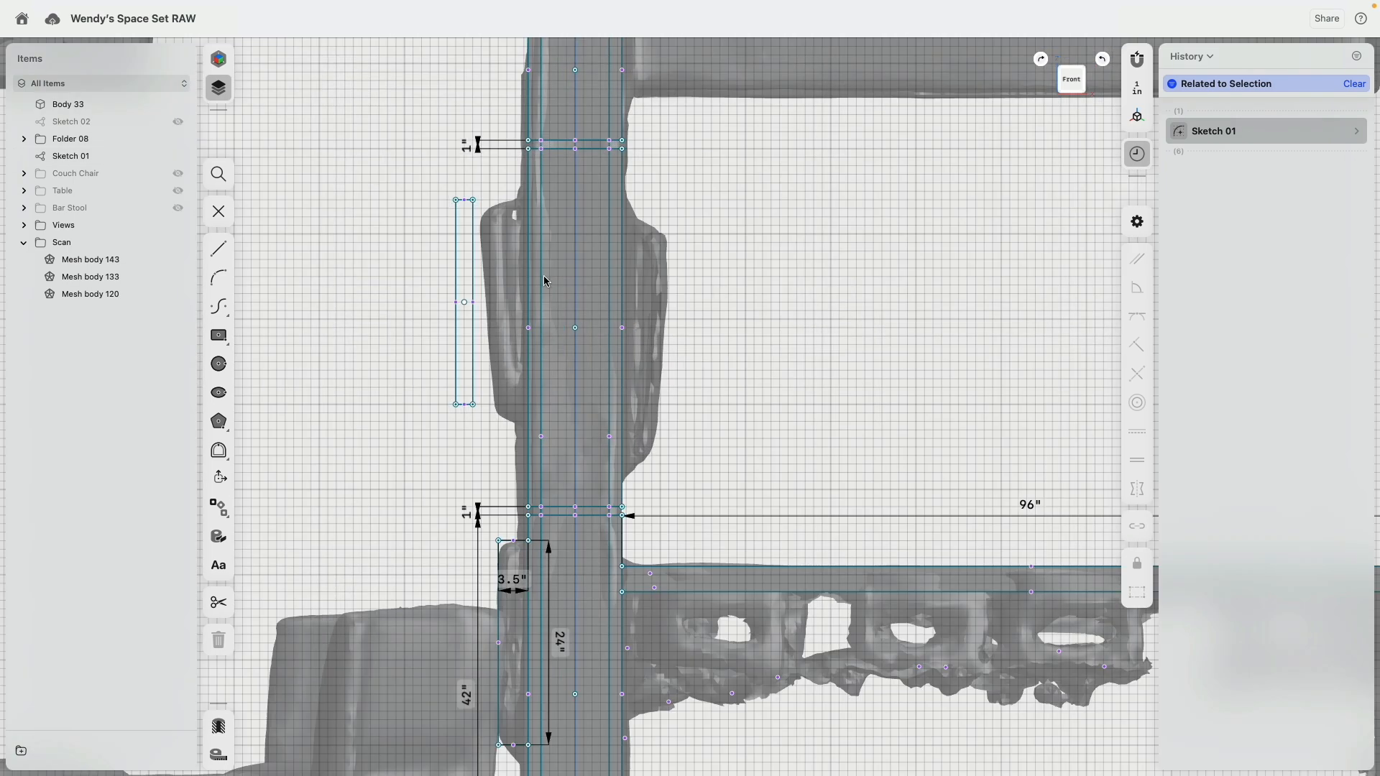
drag(464, 303, 501, 314)
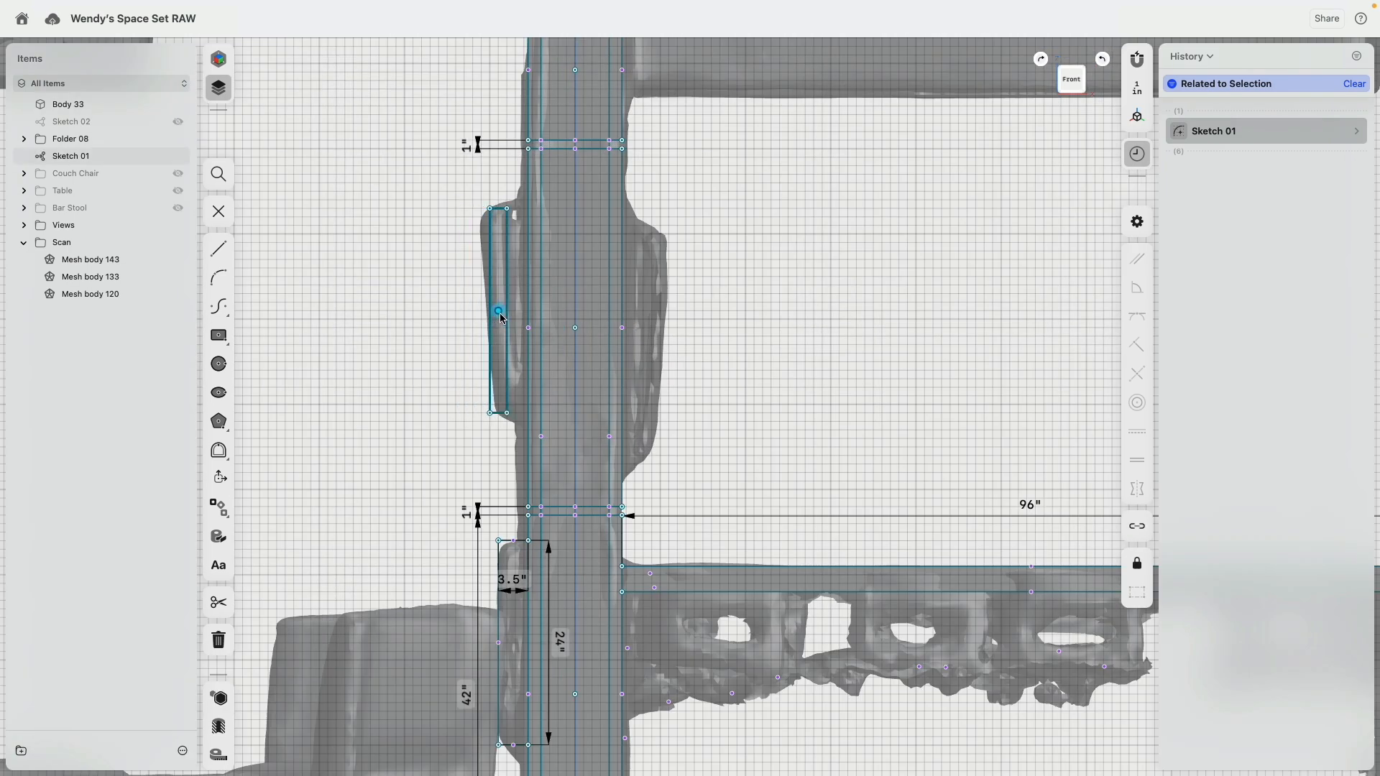
click(499, 313)
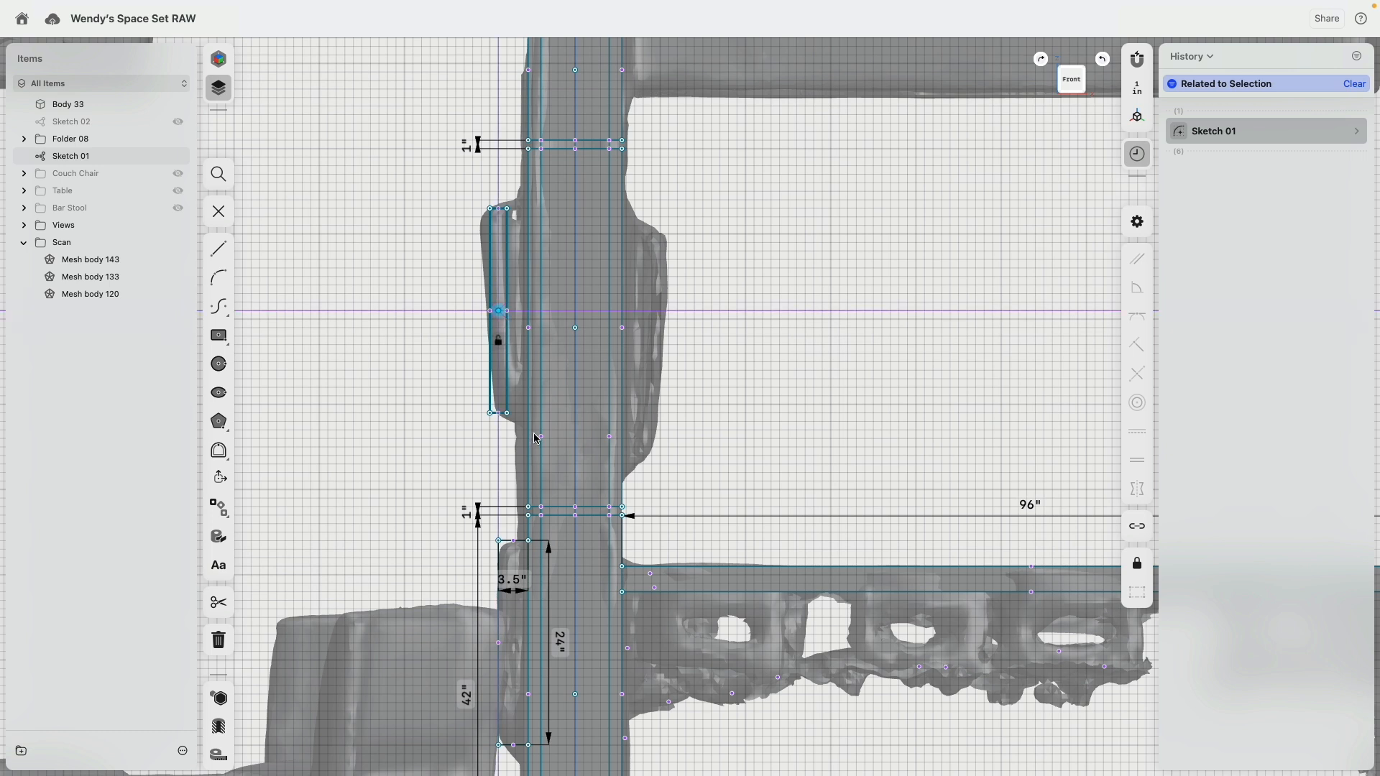
click(498, 340)
drag(495, 209, 482, 209)
Step: Sketch a center rectangle 2 in wide and 26 in tall at the outer edge of the scanned panel right of the column
click(218, 335)
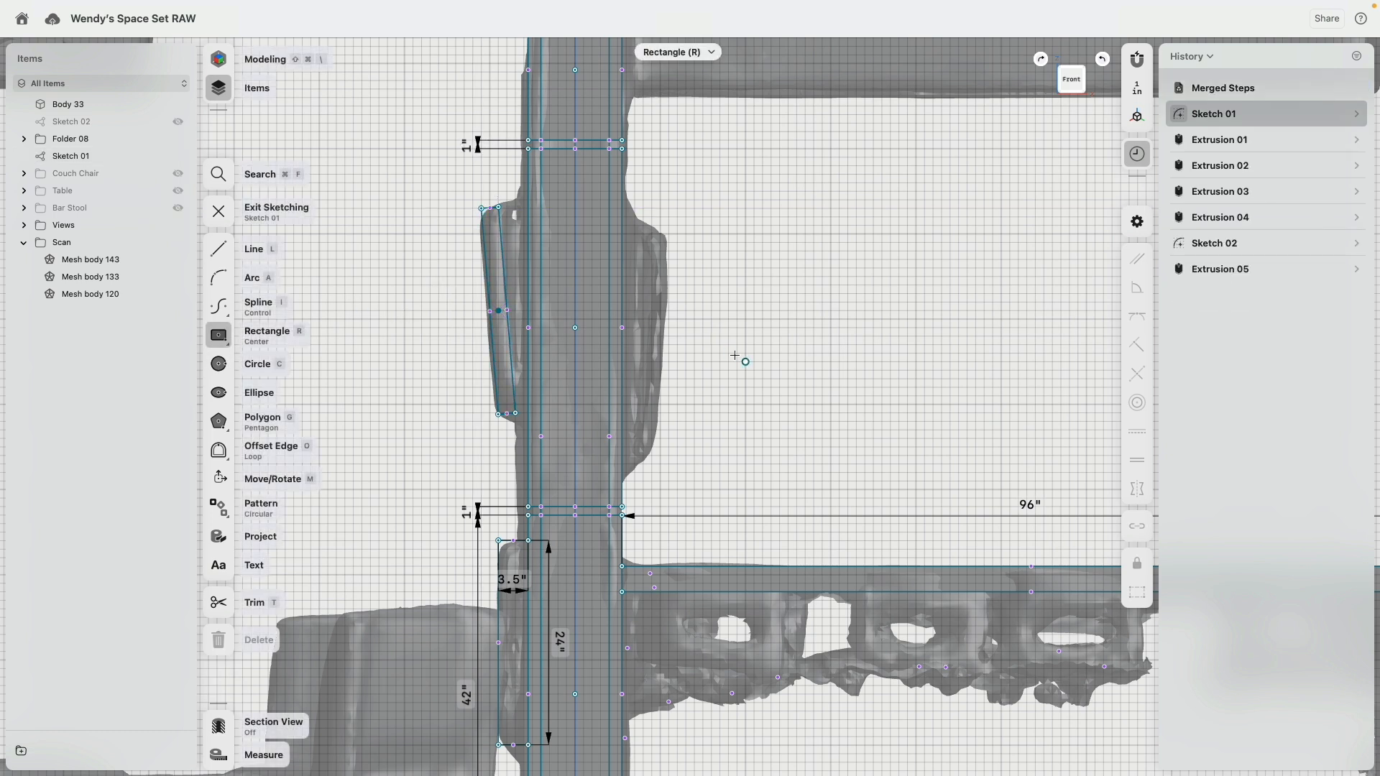
click(667, 345)
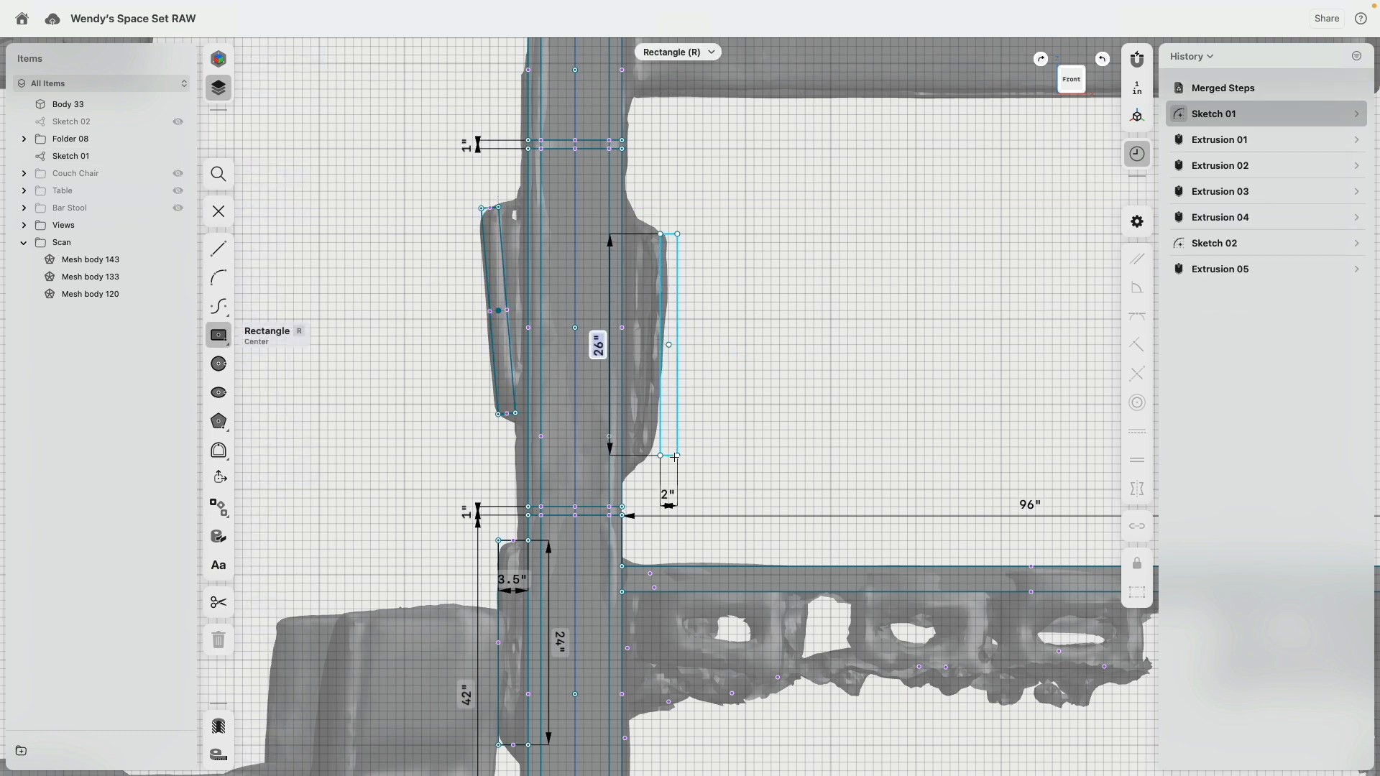
click(676, 456)
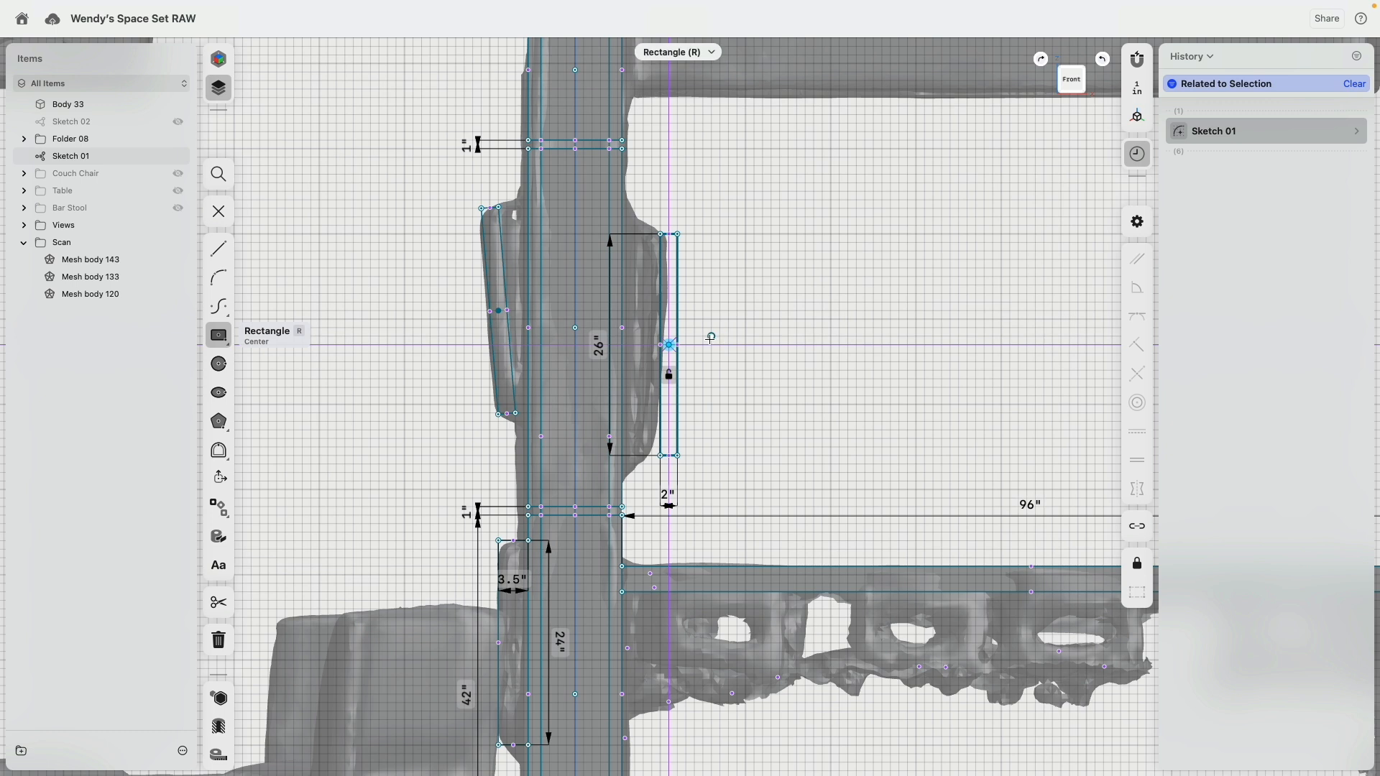
Step: Fit the new rectangle over the right scanned panel, locking its center point and tilting its lower end toward the column
drag(671, 347, 655, 348)
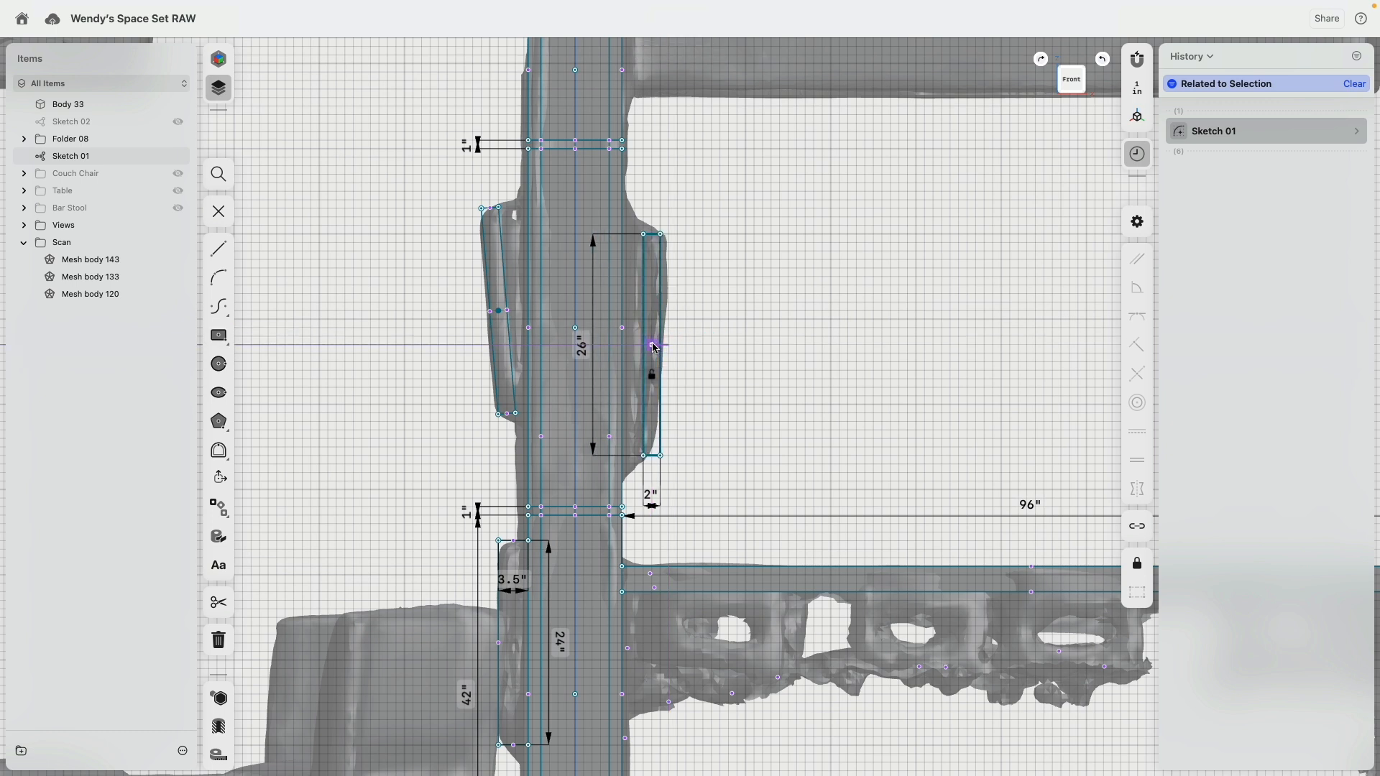
key(Escape)
drag(645, 457, 637, 457)
Step: Set the right tilted rectangle's thickness to 2 in and its length to 26 in
click(661, 498)
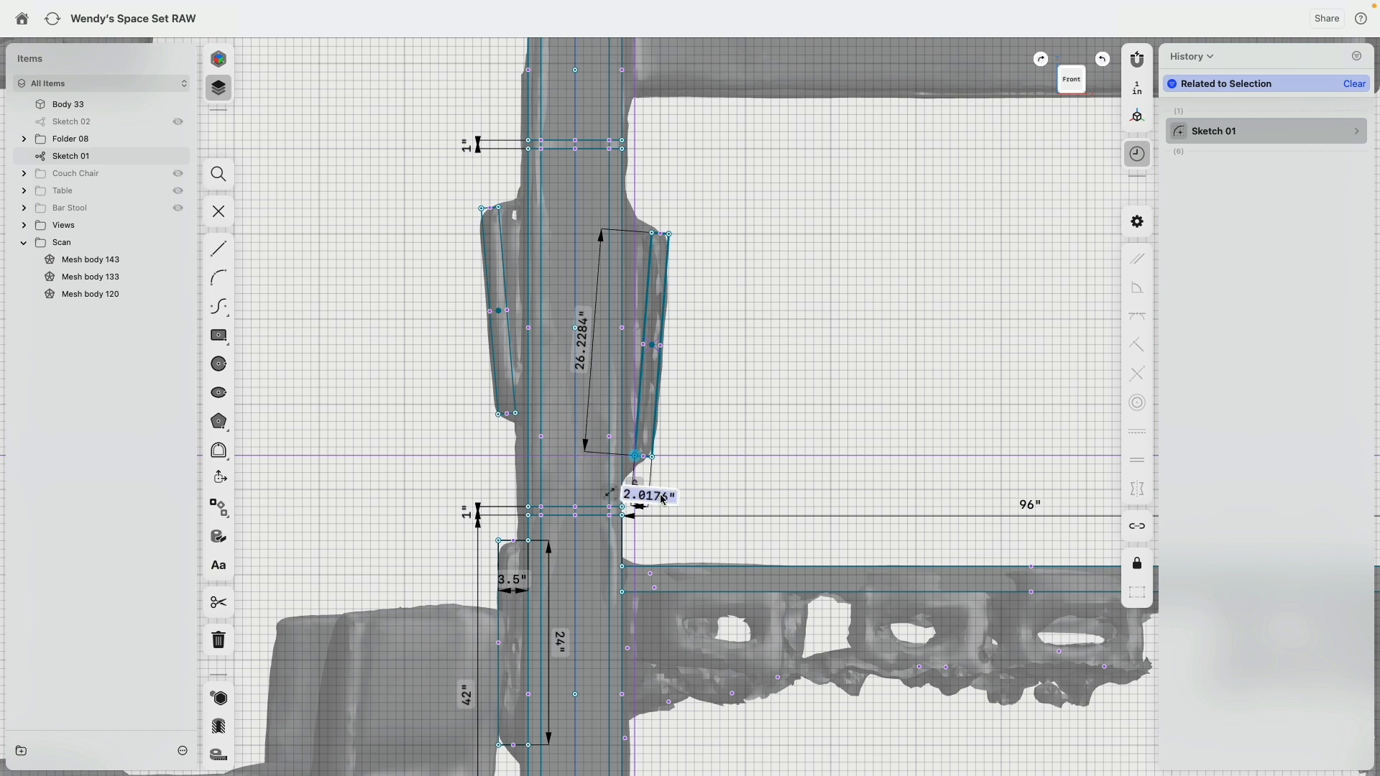
text(2)
key(Return)
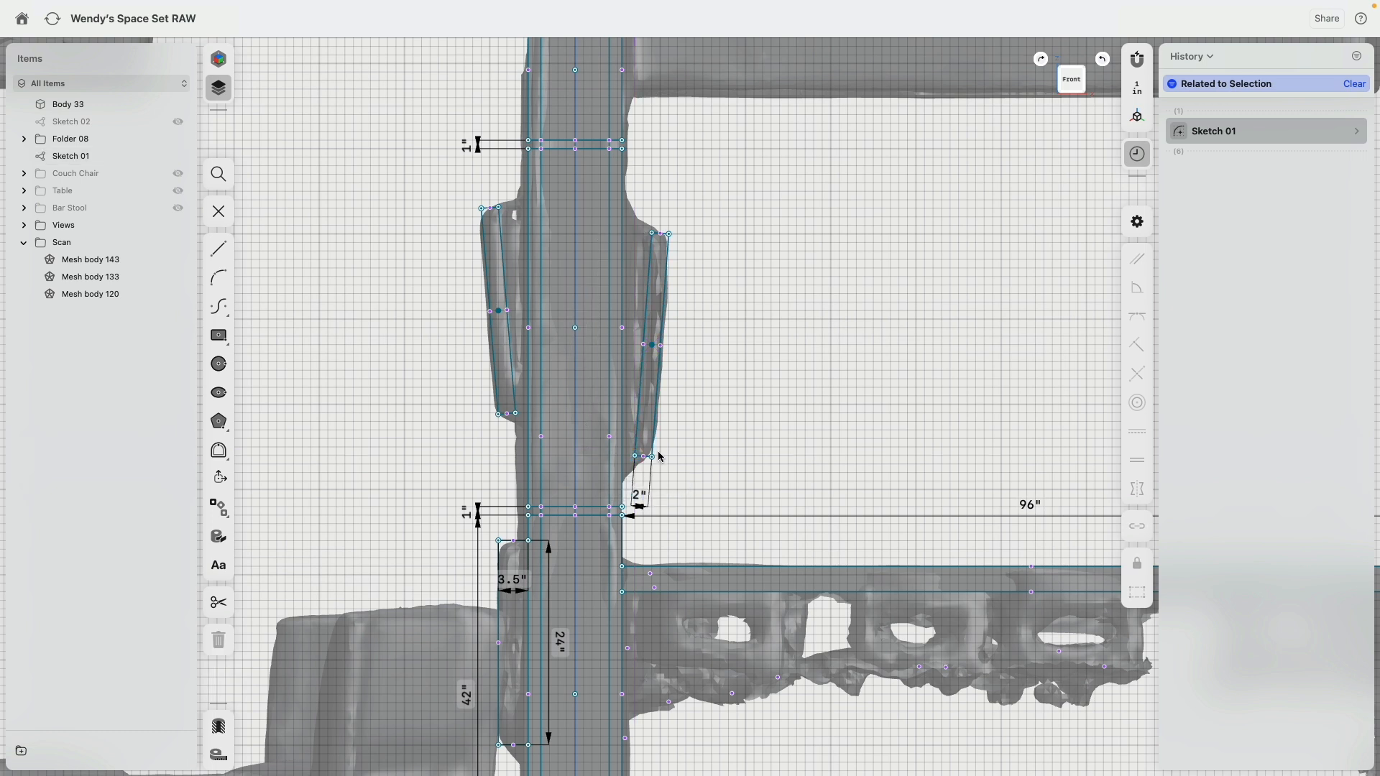
click(665, 288)
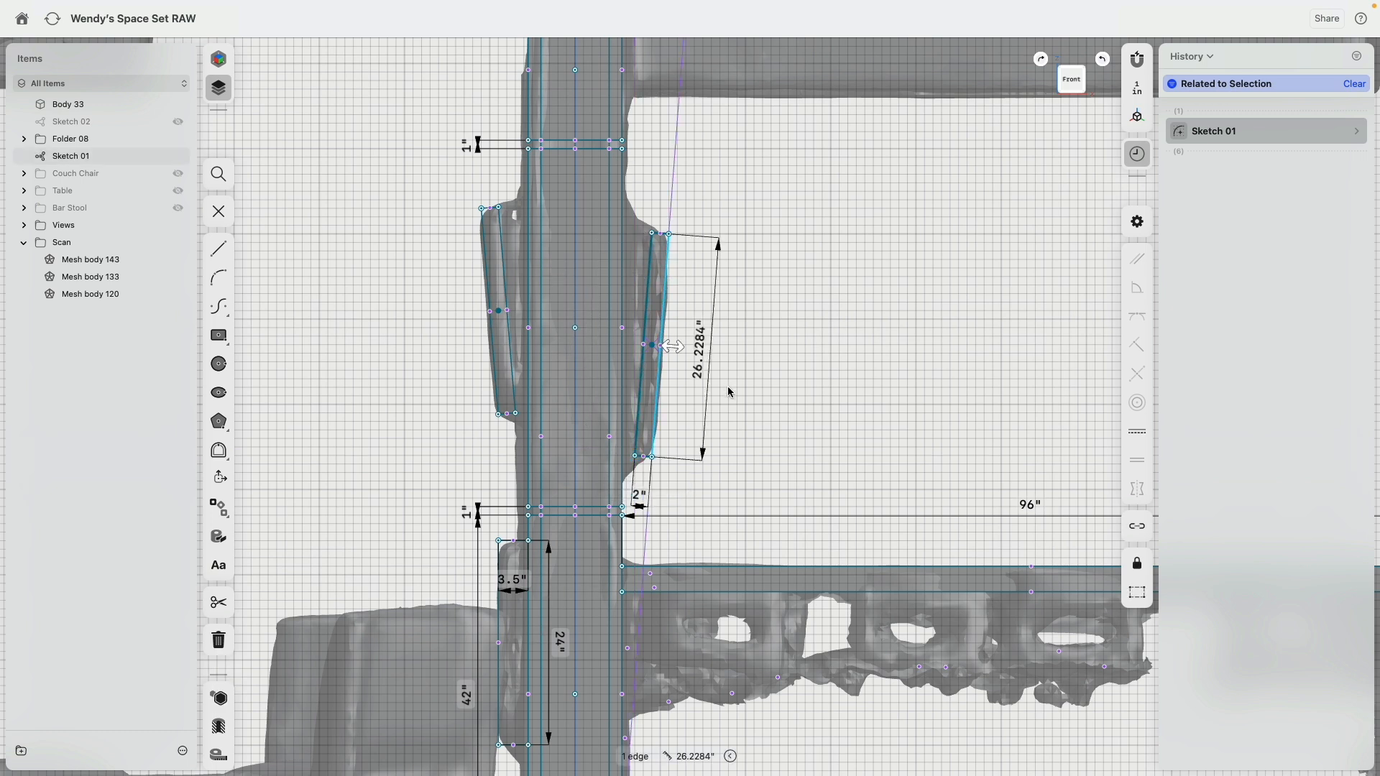
text(26)
key(Return)
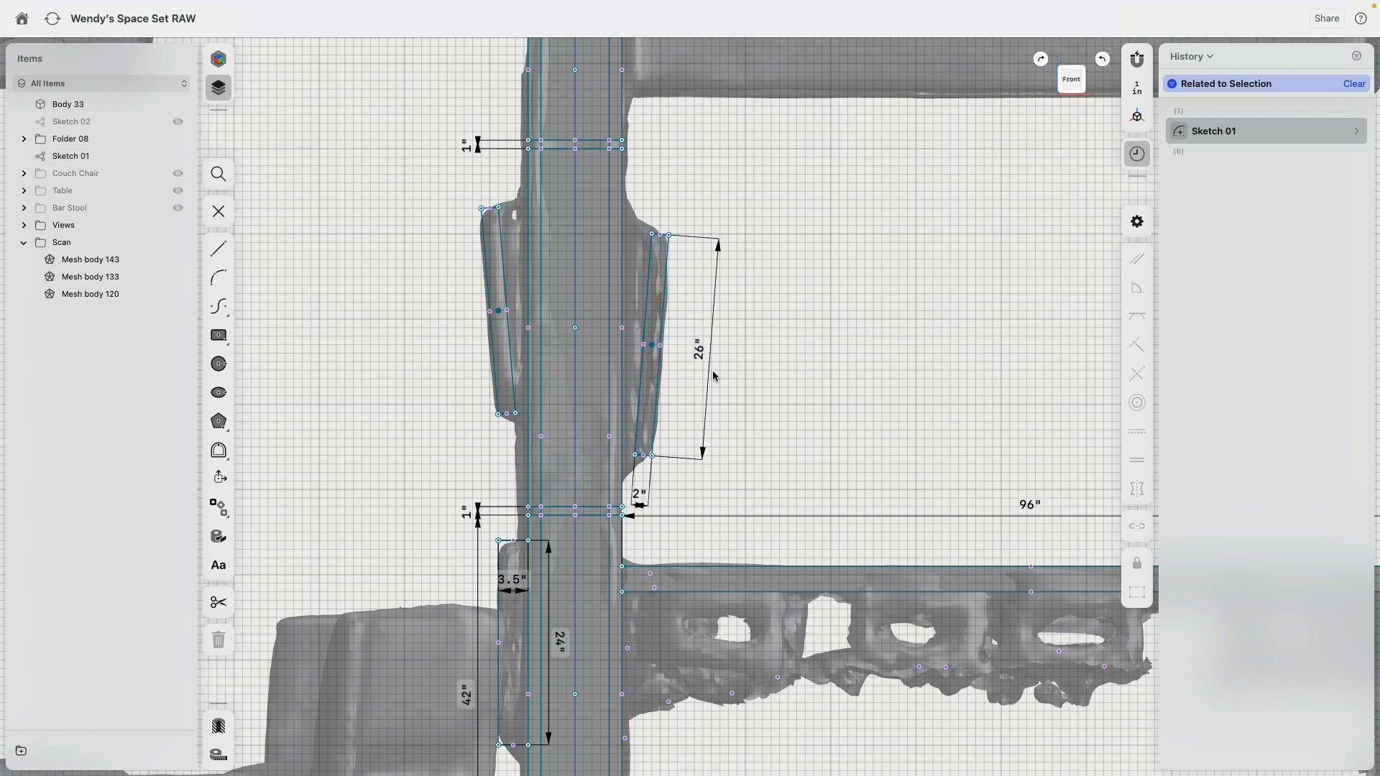
Step: Set the left tilted rectangle's thickness to 2 in at its upper edge
scroll(489, 209, up, 4)
click(490, 207)
click(495, 148)
text(2)
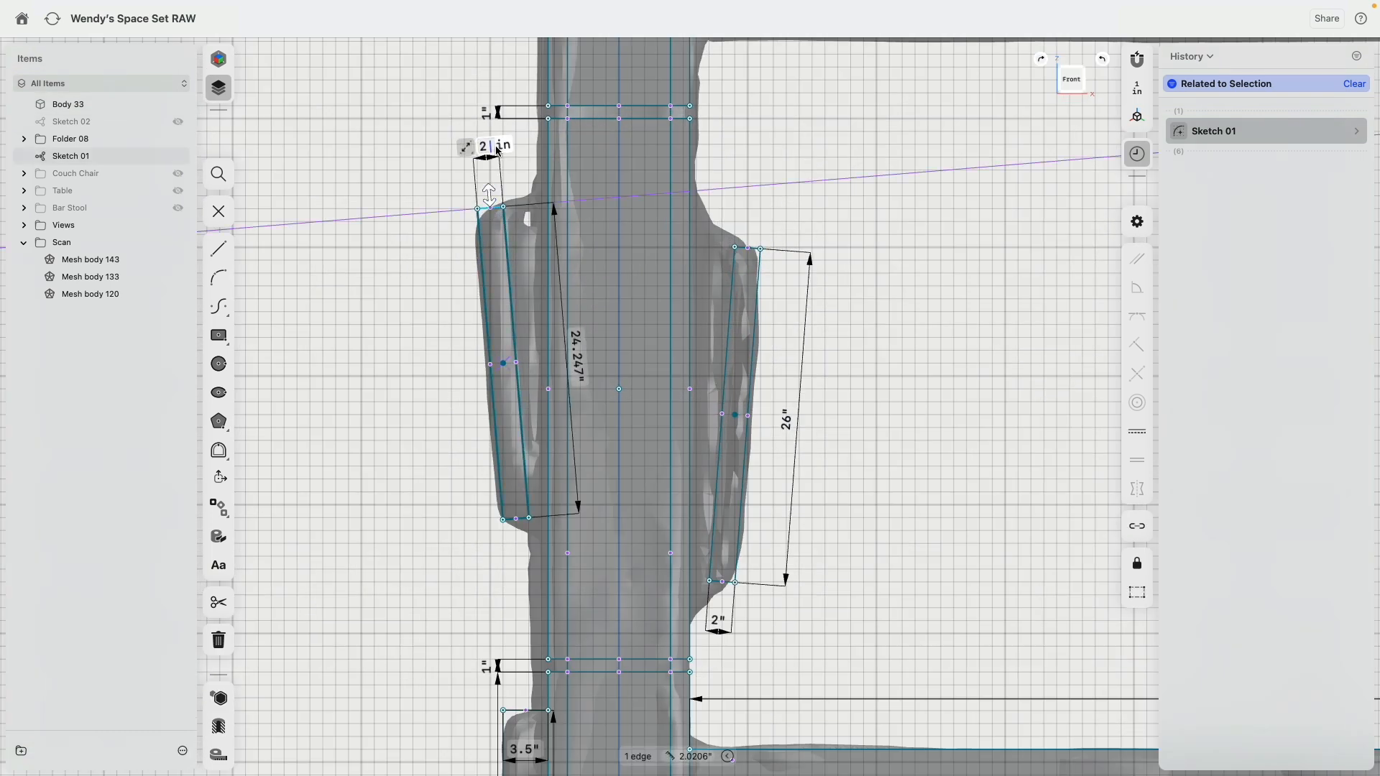
key(Return)
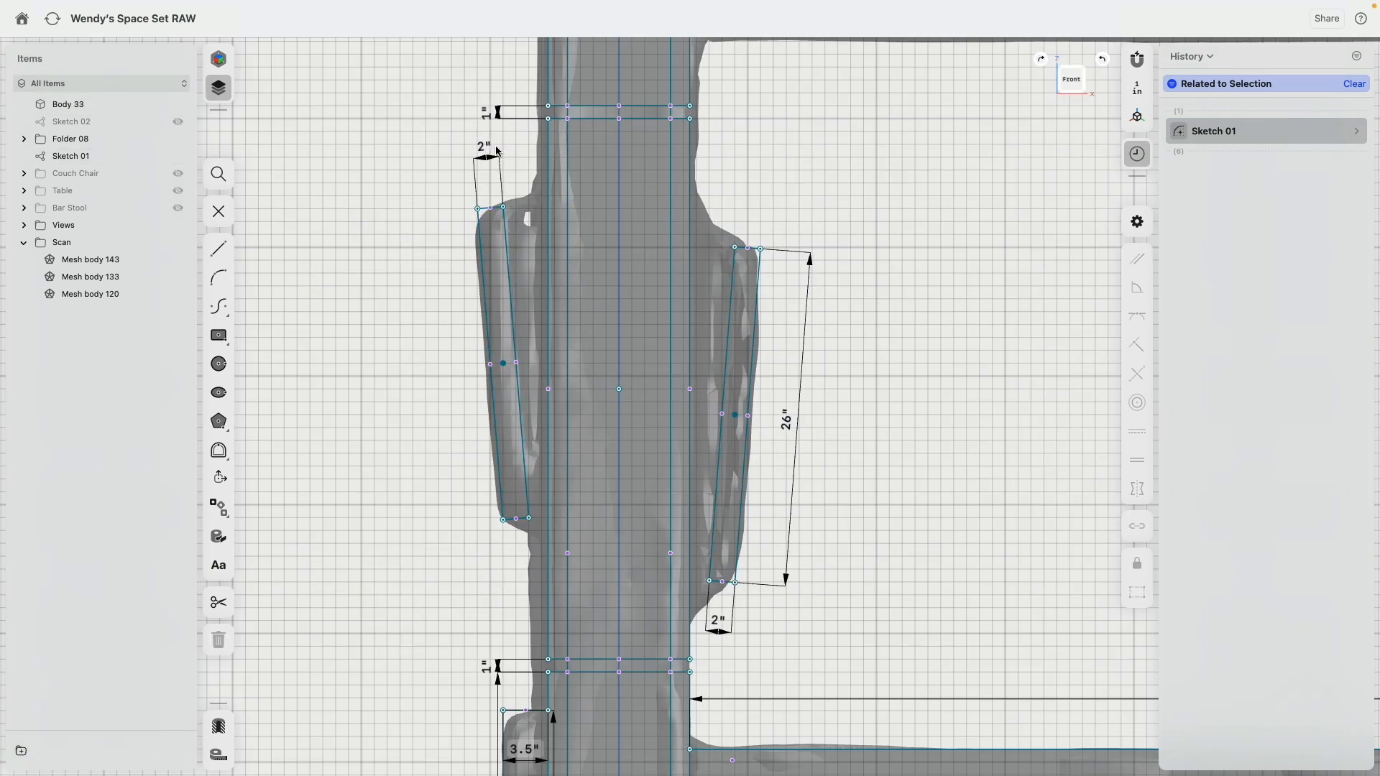
Step: Set the left tilted rectangle's length to 24 in
click(484, 250)
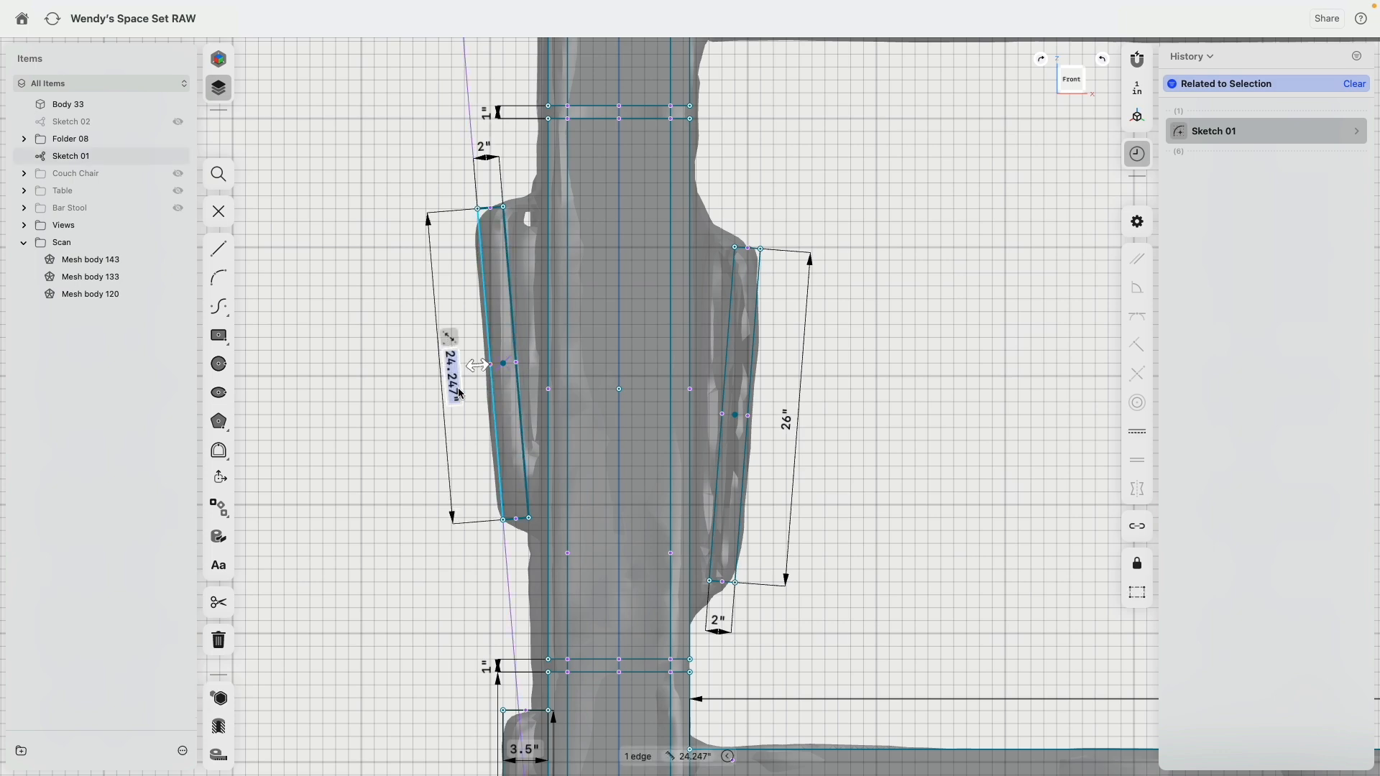
click(458, 389)
text(24)
key(Return)
Step: Extrude the right tilted rectangle symmetrically by 24.5 in to form the upper wall panel above the counter
scroll(474, 257, down, 8)
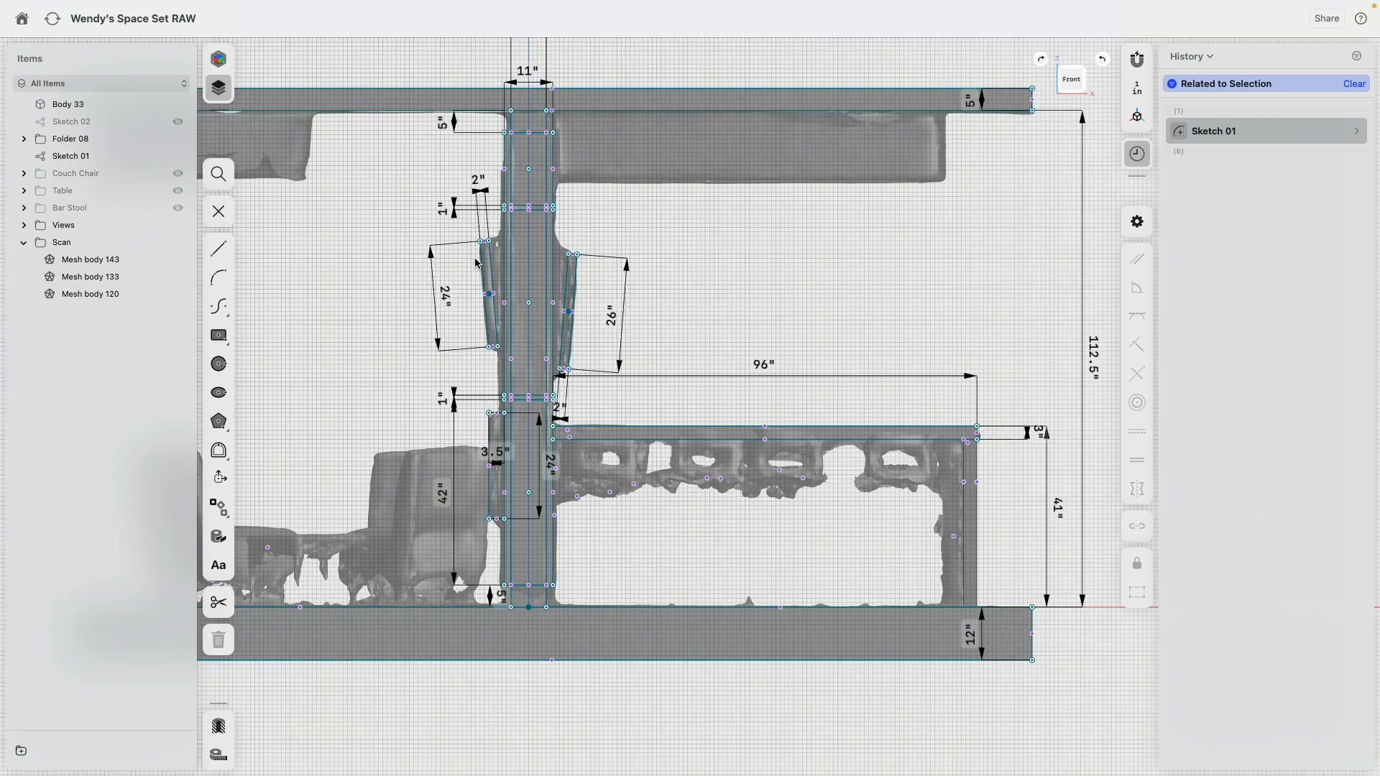
mouse_move(553, 237)
right_down()
mouse_move(497, 258)
mouse_move(683, 207)
right_up()
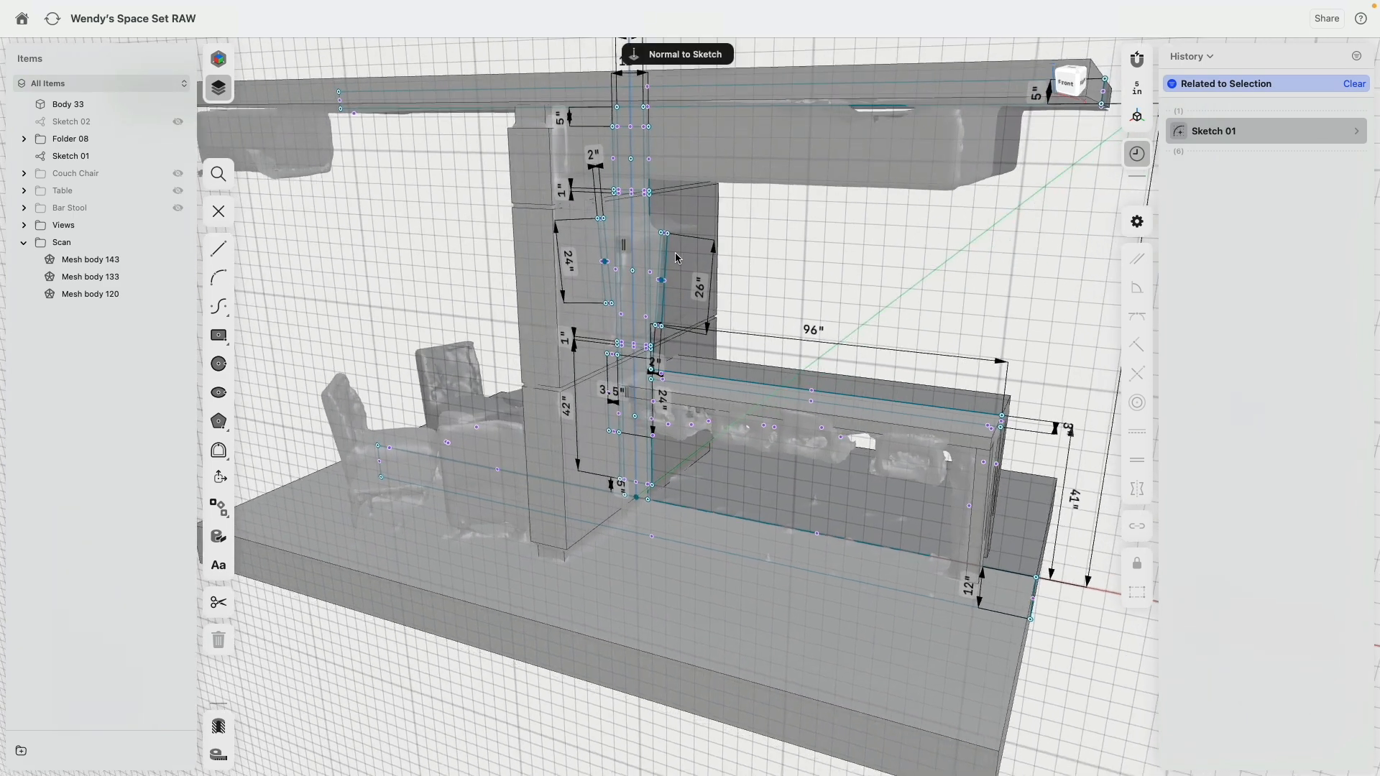
scroll(672, 263, up, 5)
click(611, 279)
click(219, 324)
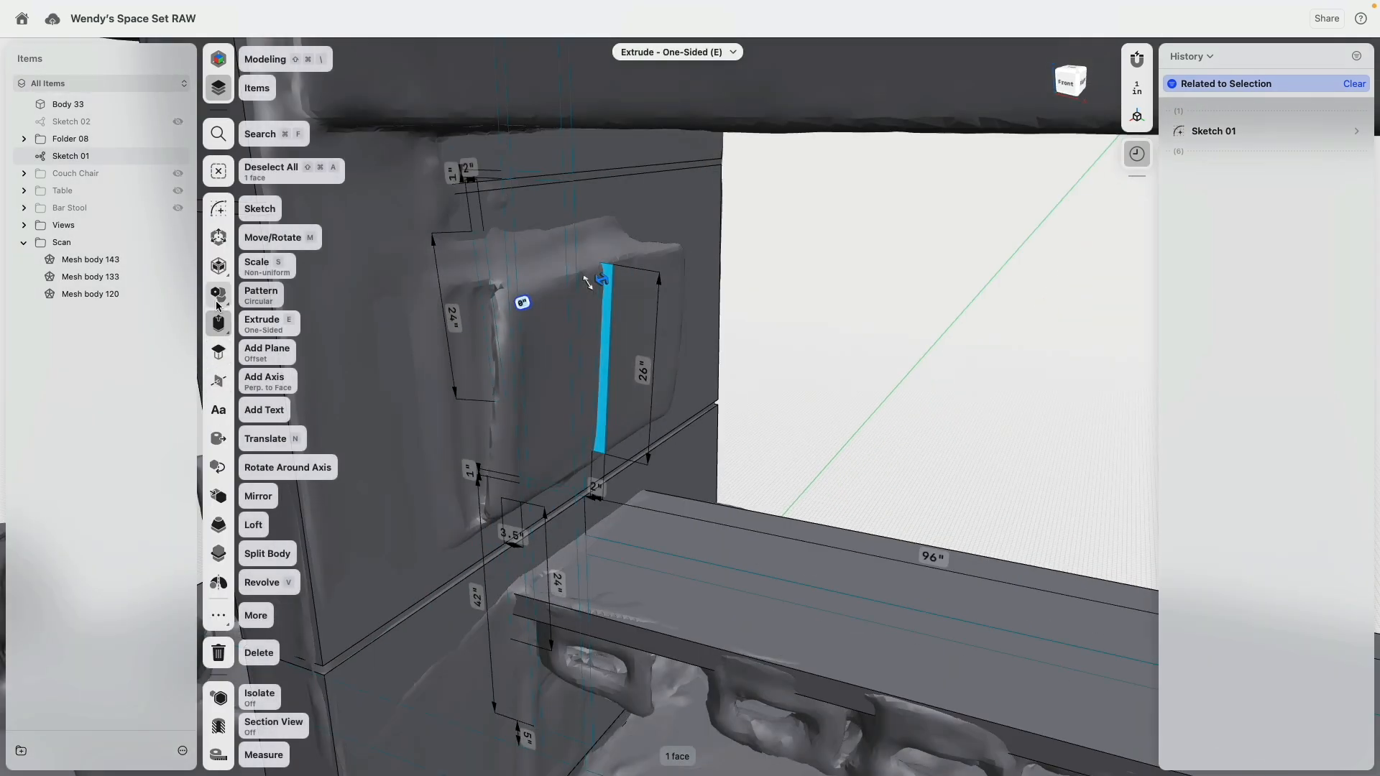
click(223, 335)
click(250, 352)
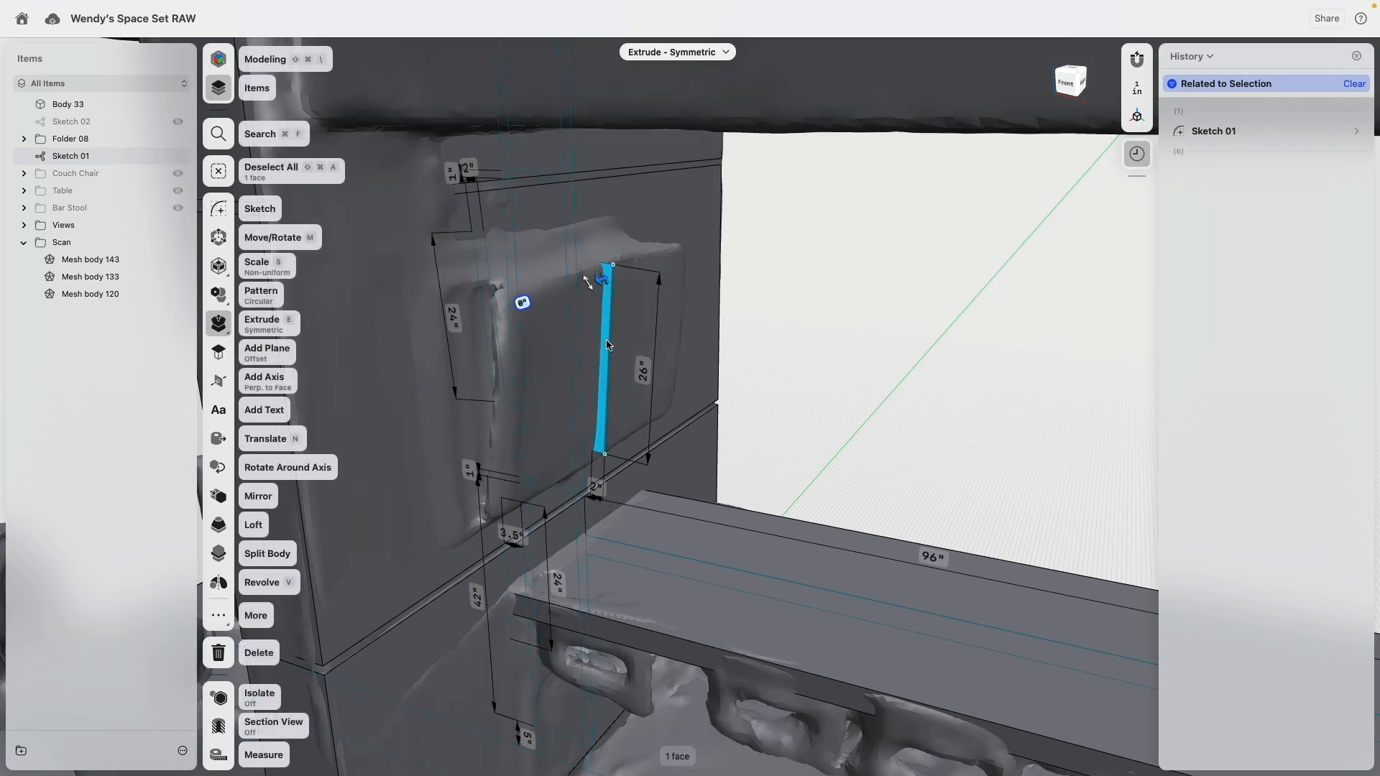
drag(606, 280, 497, 354)
right_drag(628, 332, 558, 319)
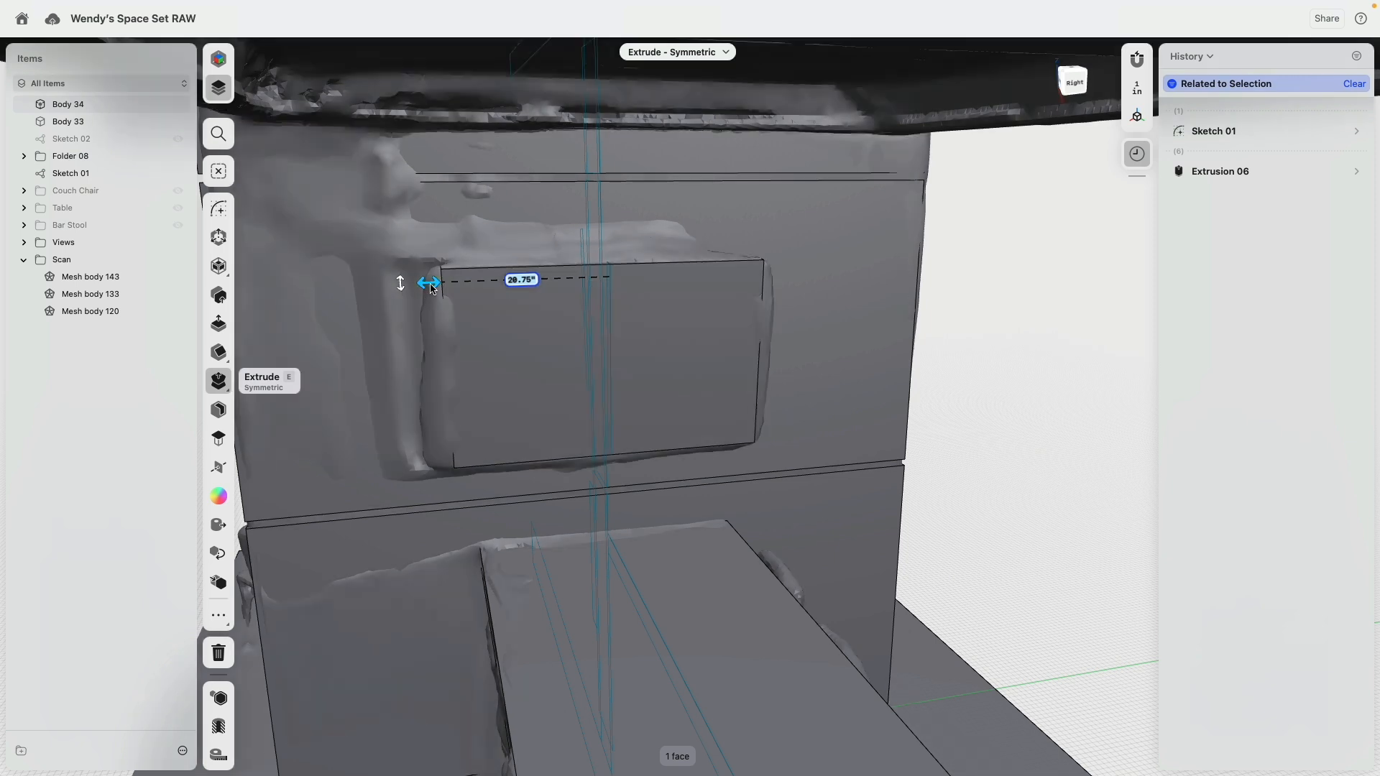
mouse_move(431, 287)
mouse_down()
mouse_move(377, 286)
mouse_move(474, 302)
mouse_move(486, 317)
mouse_move(524, 311)
mouse_move(437, 313)
mouse_move(462, 281)
mouse_move(413, 282)
mouse_up()
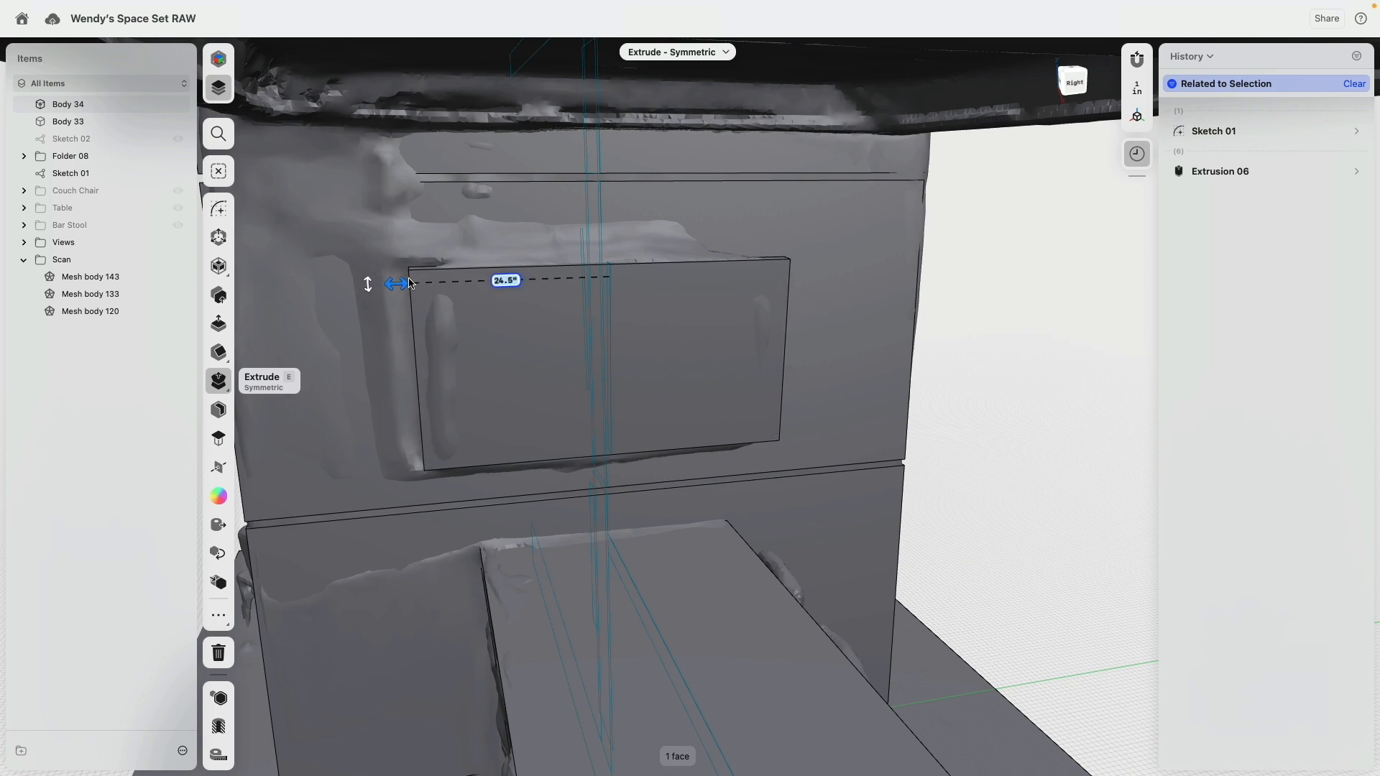
drag(410, 284, 409, 284)
Step: Extrude the left tilted rectangle symmetrically until it matches the width of the scanned upper panel
right_drag(477, 349, 719, 351)
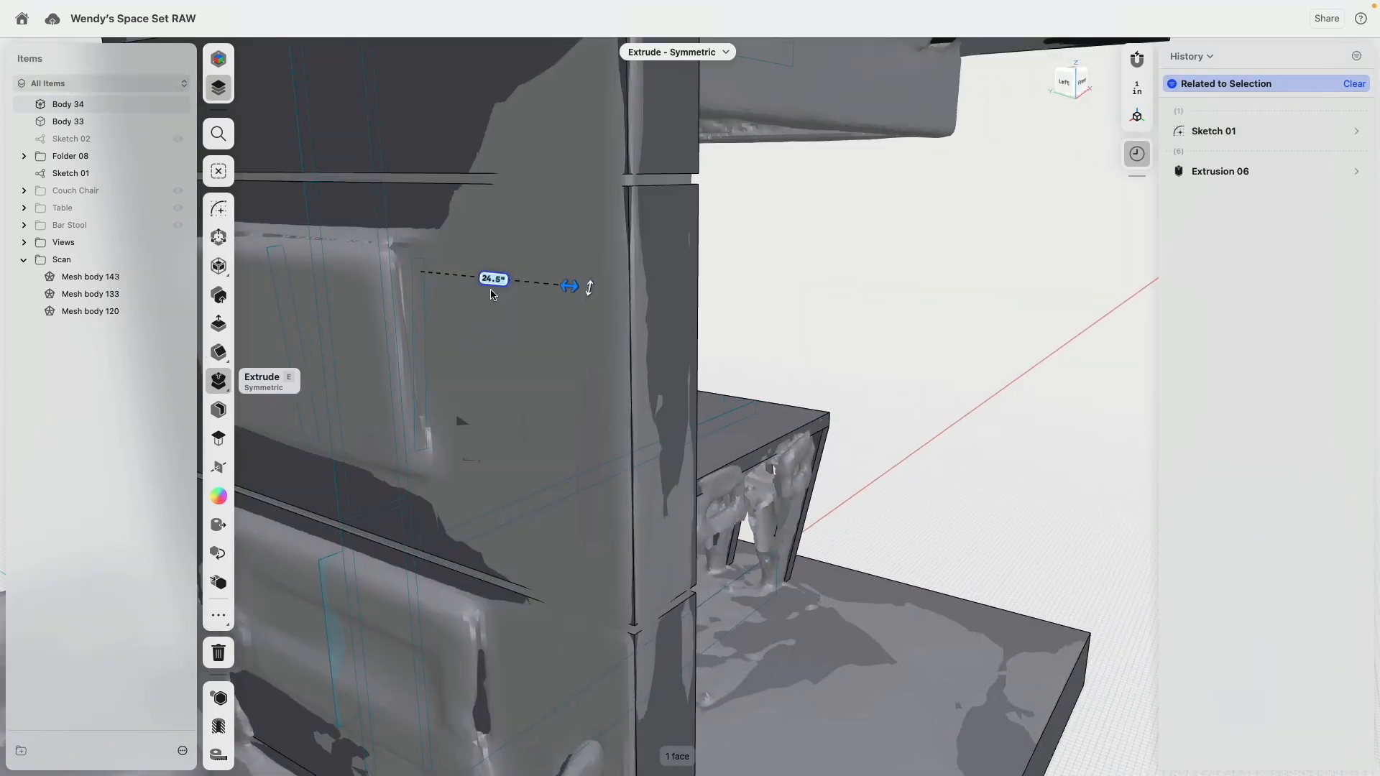
right_drag(463, 422, 536, 250)
scroll(511, 238, up, 5)
click(488, 226)
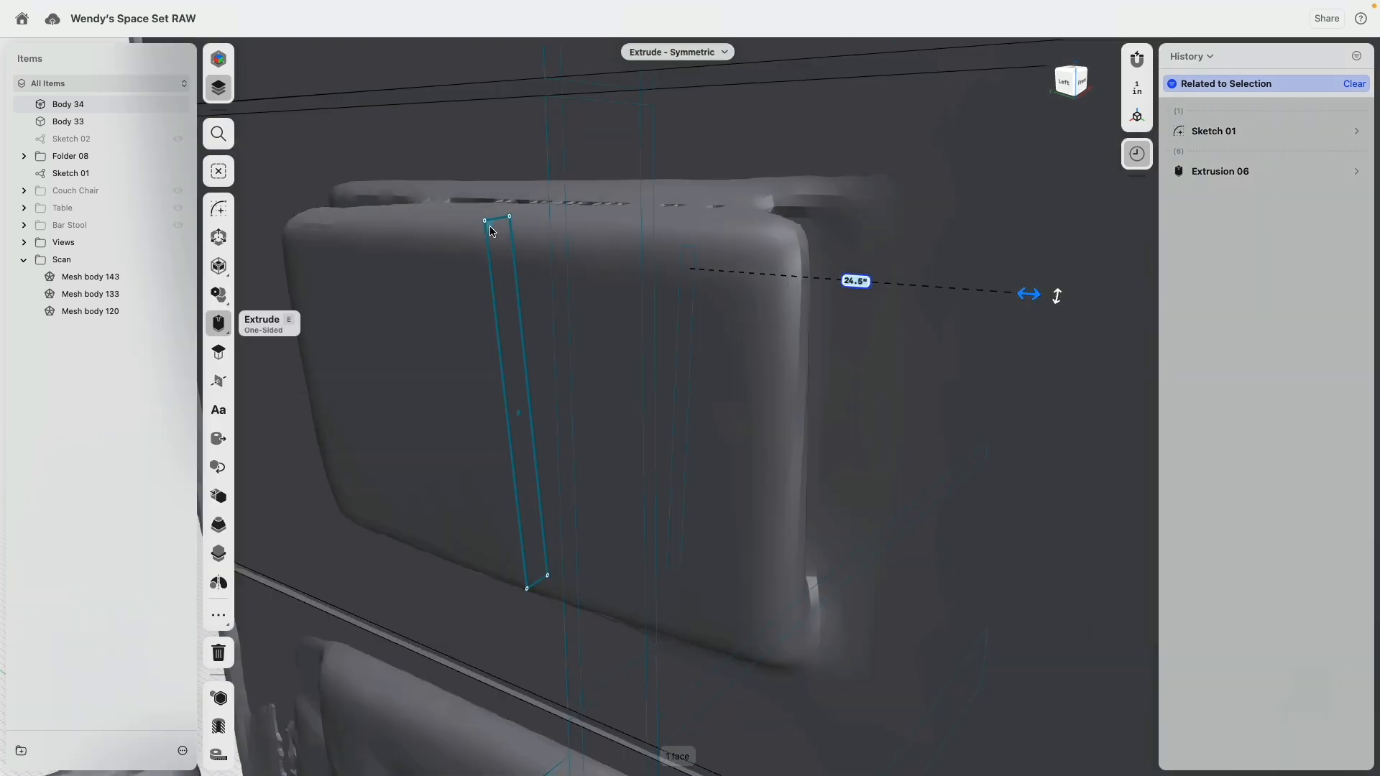
click(228, 337)
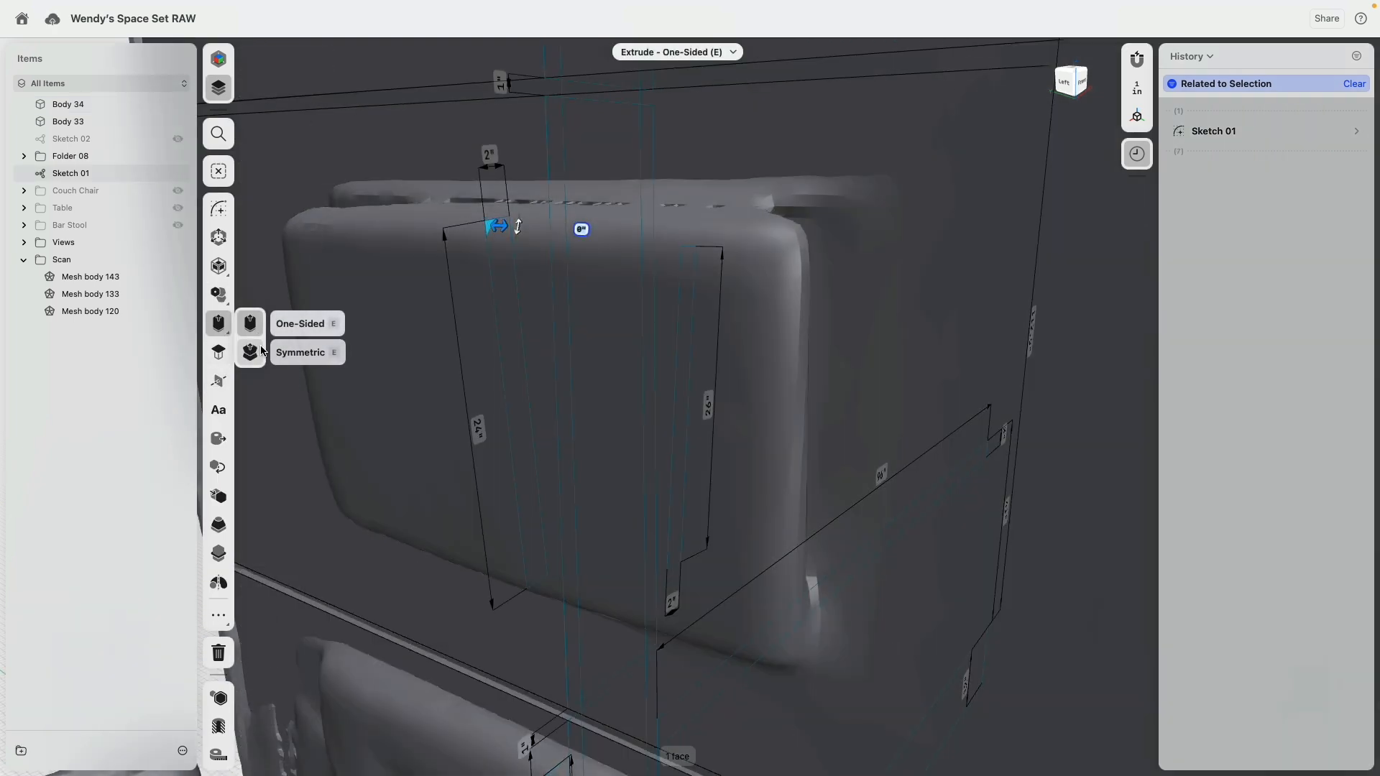
click(262, 352)
drag(497, 227, 800, 255)
Step: Extrude the 3.5 in deep lower rectangle symmetrically by 27 in to match the scanned lower wall panel
scroll(719, 341, down, 5)
middle_drag(637, 640, 595, 408)
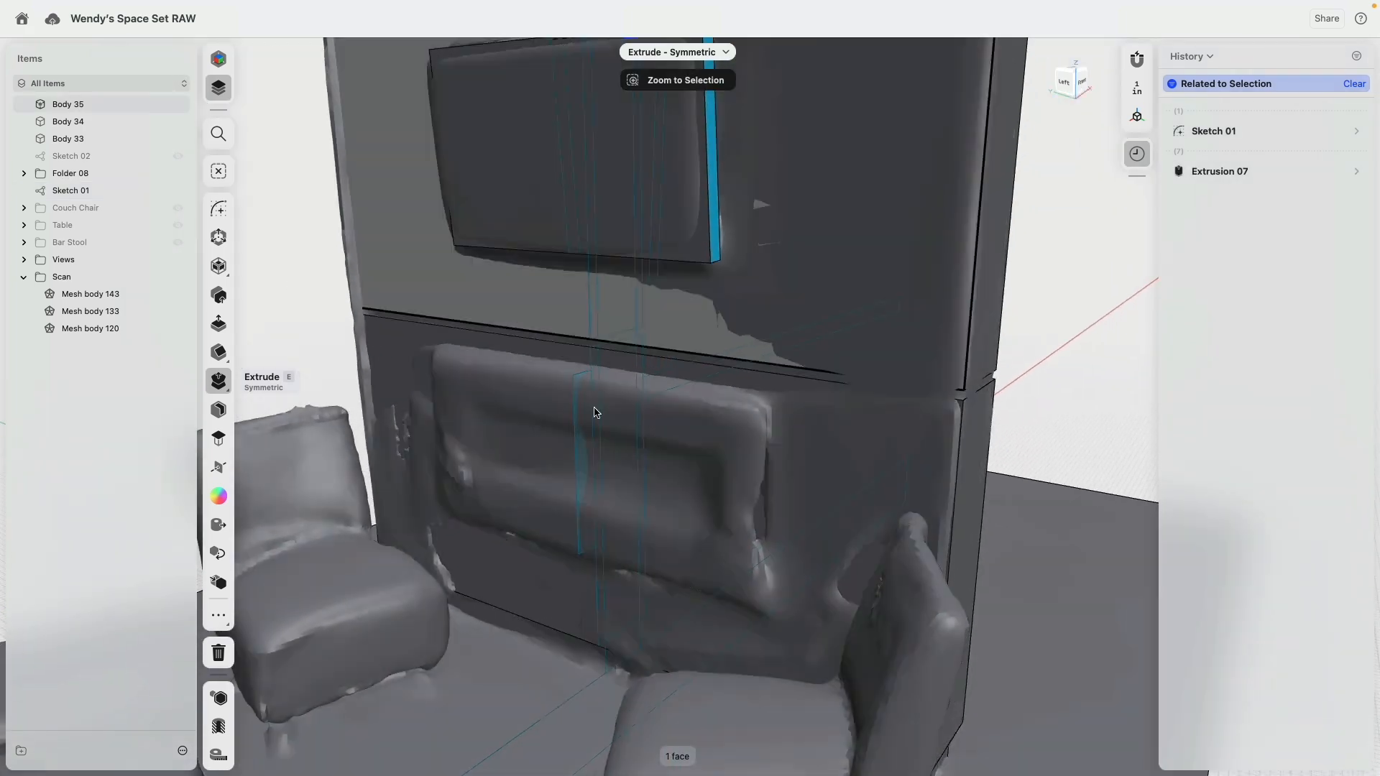
scroll(593, 417, up, 3)
click(585, 458)
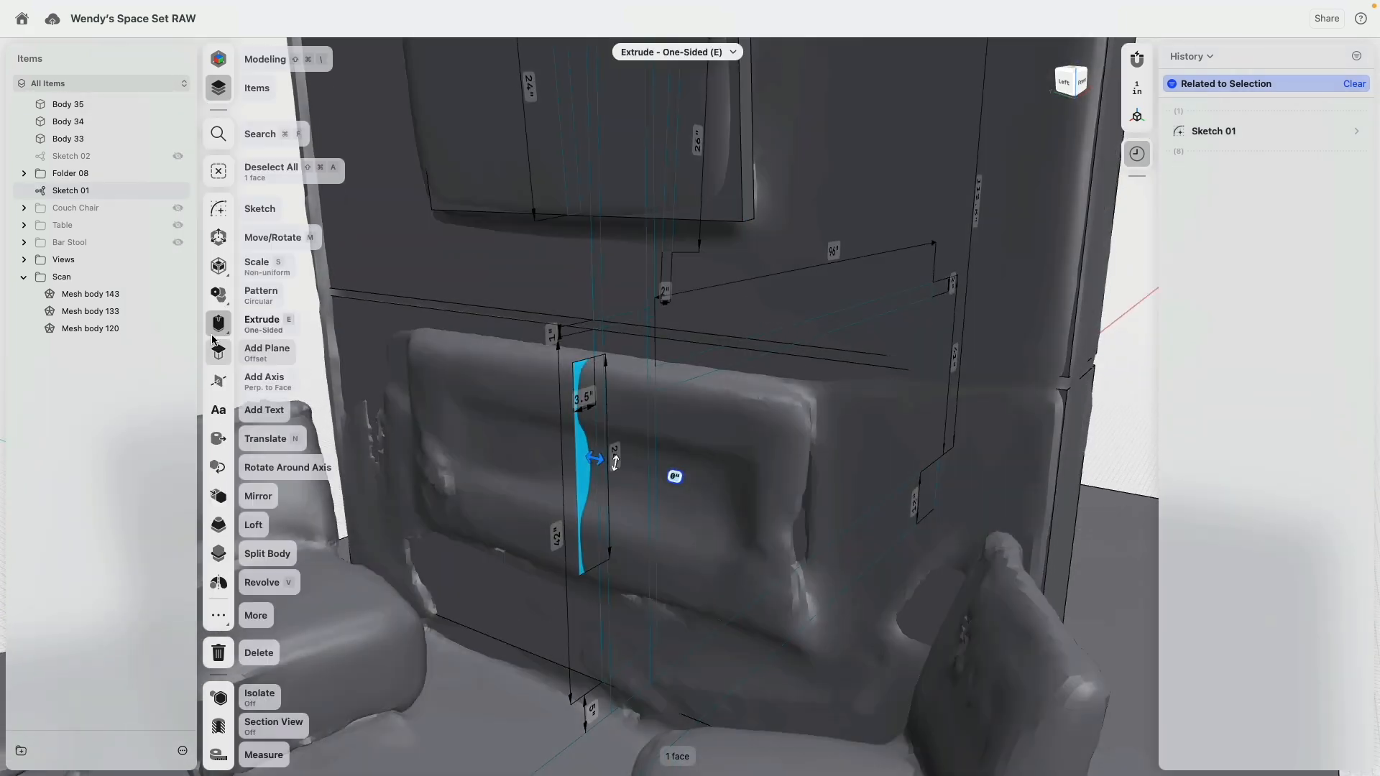
click(219, 327)
click(249, 353)
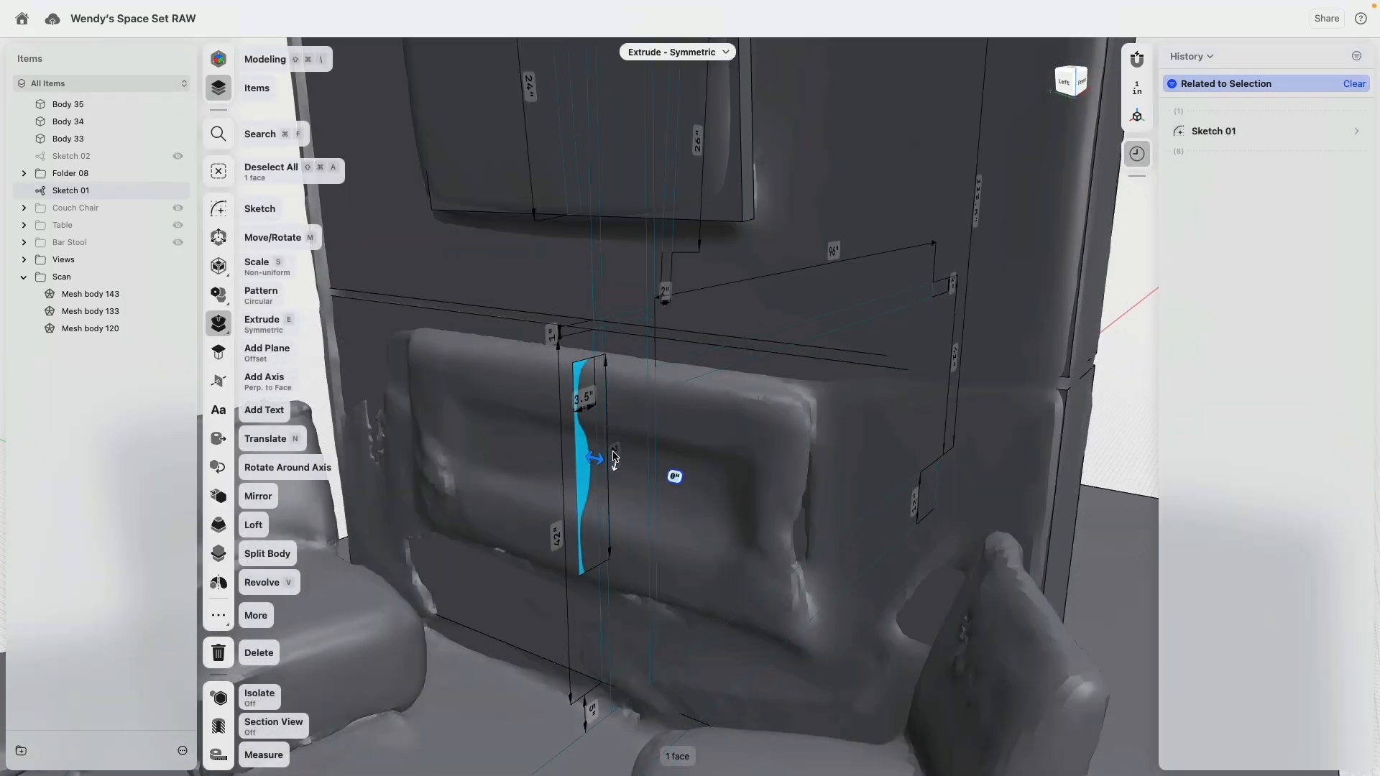
drag(595, 459, 815, 498)
Step: Shell the lower wall panel with its outward face open, leaving a raised frame around it
scroll(463, 410, down, 4)
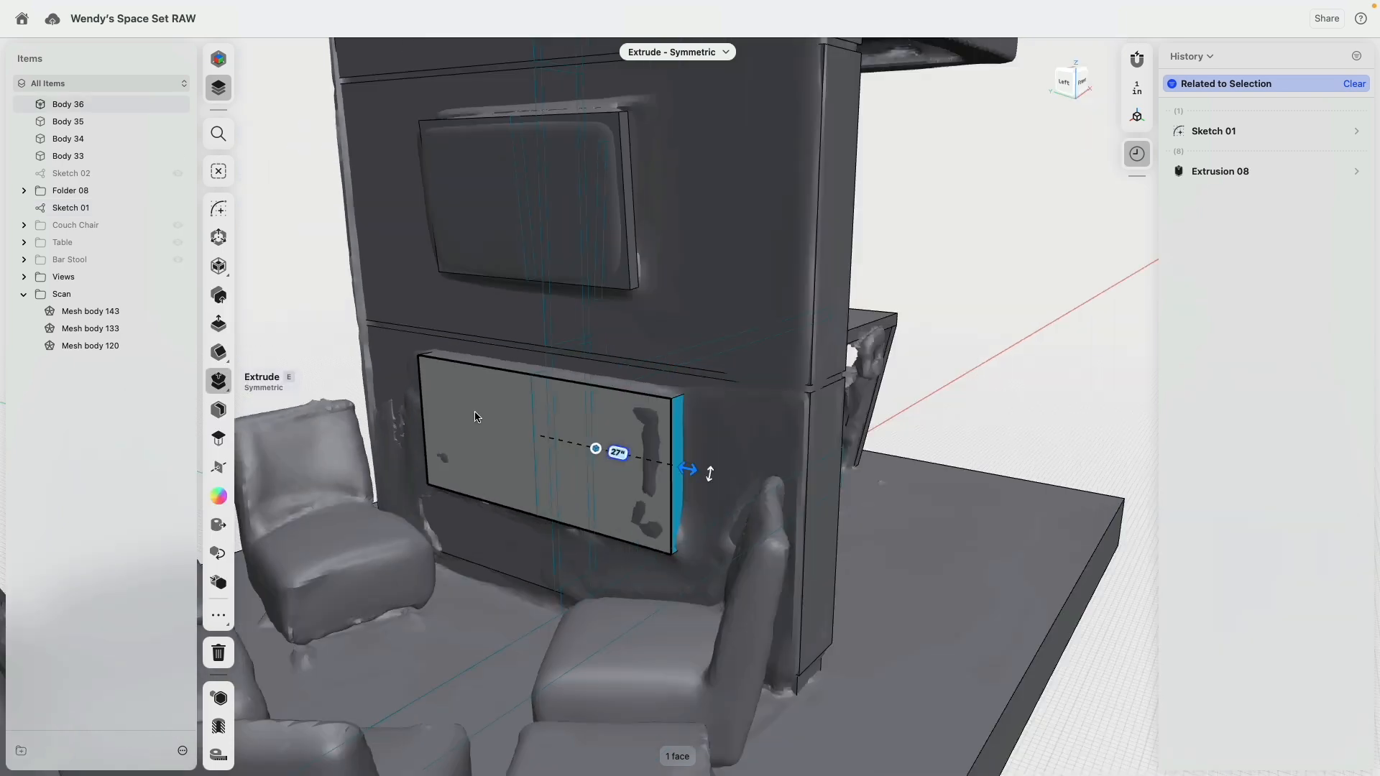
click(474, 412)
scroll(388, 309, down, 2)
scroll(388, 309, down, 1)
scroll(310, 331, up, 8)
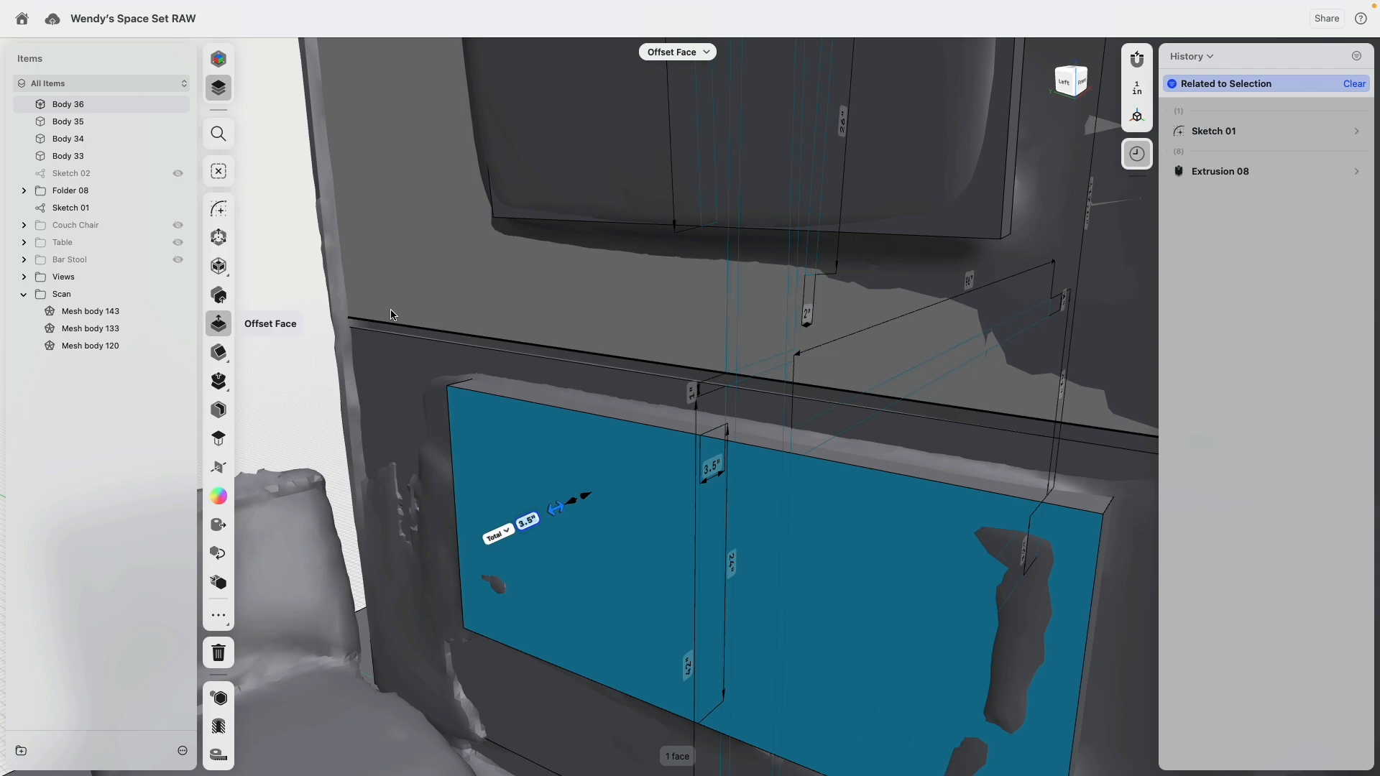
click(219, 409)
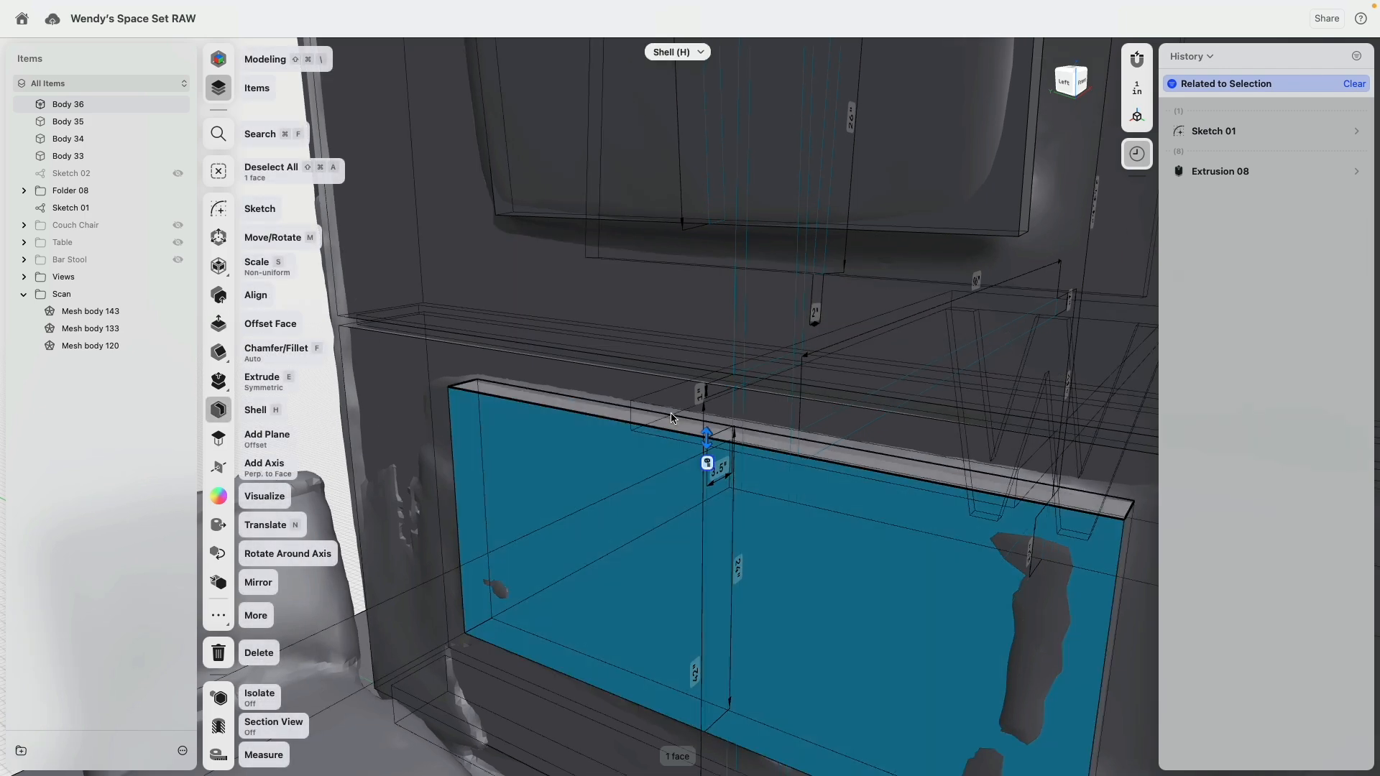
drag(710, 442, 724, 482)
click(80, 462)
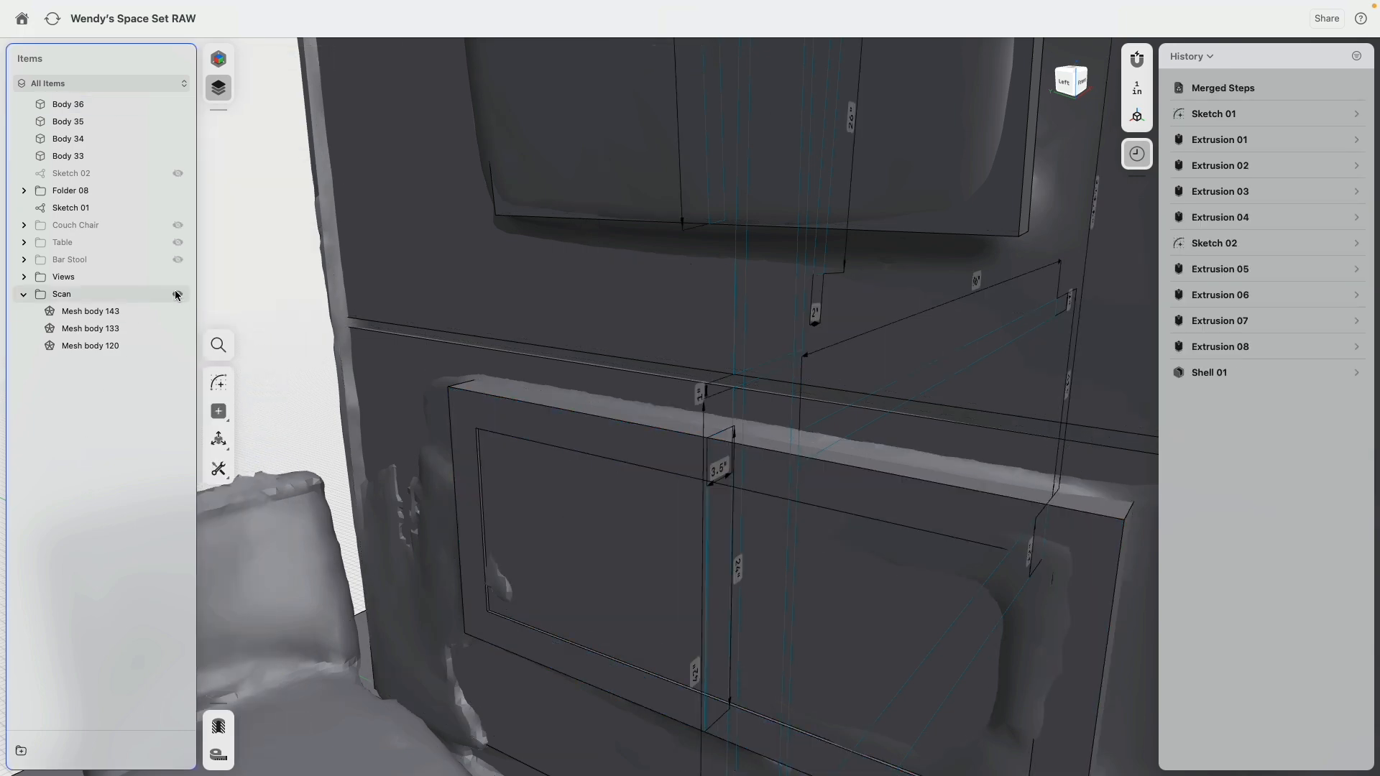
Step: Hide the scan and shell both tilted upper panels together to 1.5 in, with their outward faces open
click(178, 295)
scroll(491, 407, down, 10)
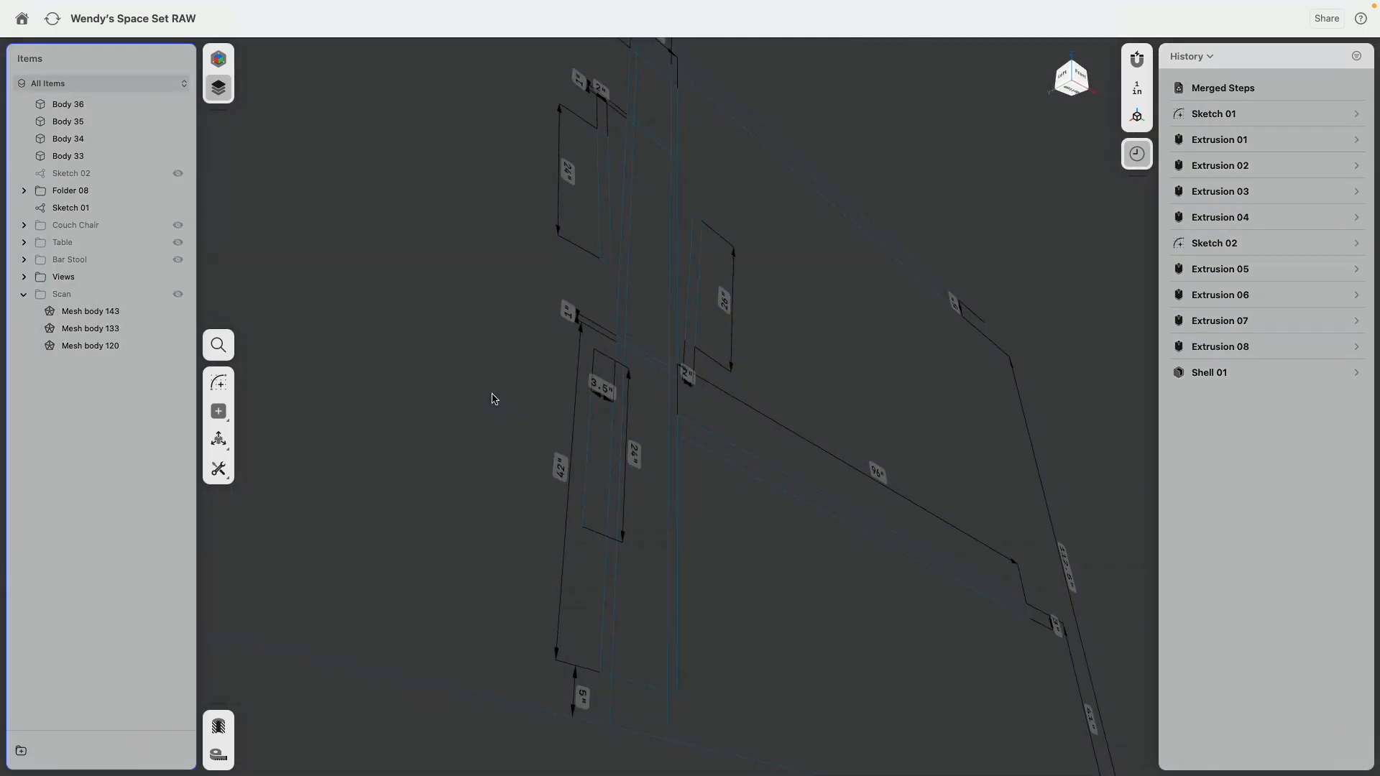
right_drag(492, 393, 631, 427)
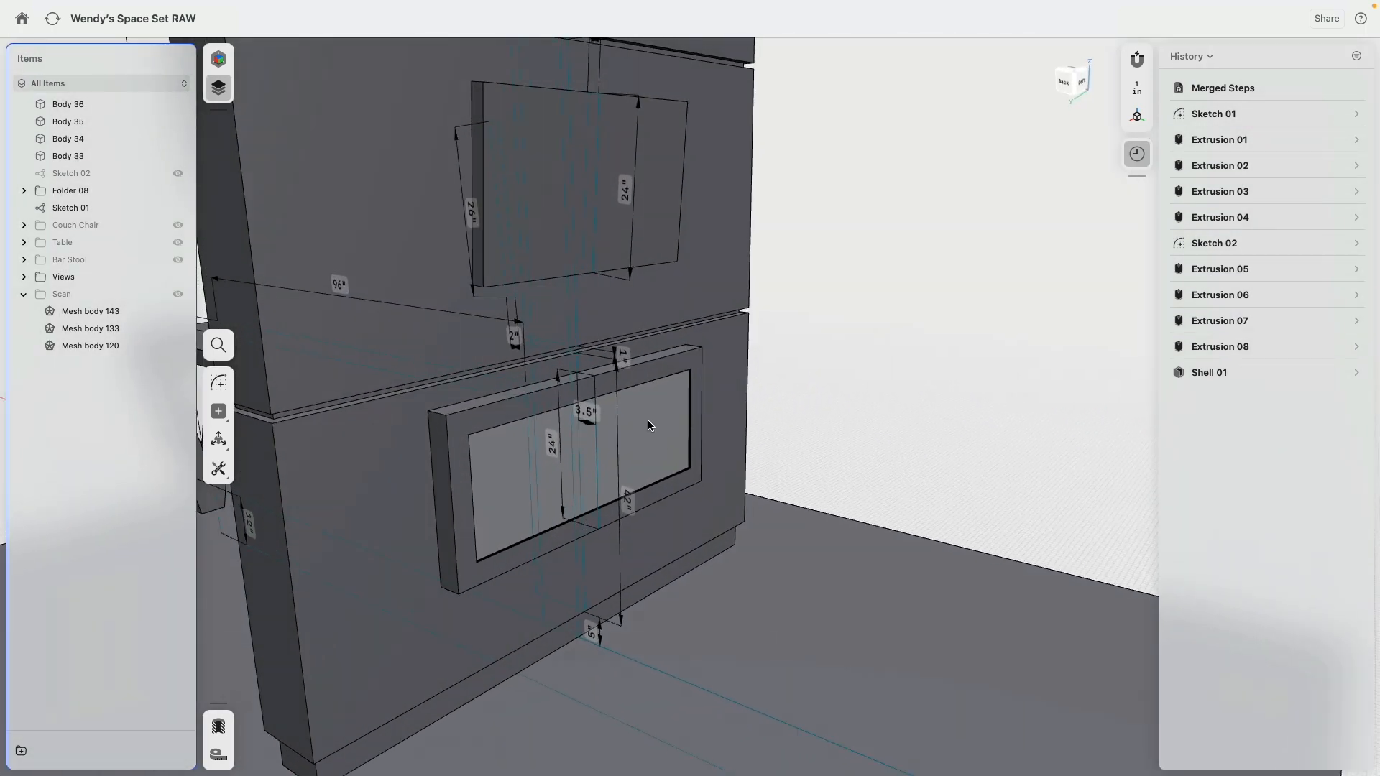
click(572, 225)
right_drag(572, 225, 520, 126)
click(380, 192)
key(h)
drag(522, 133, 524, 138)
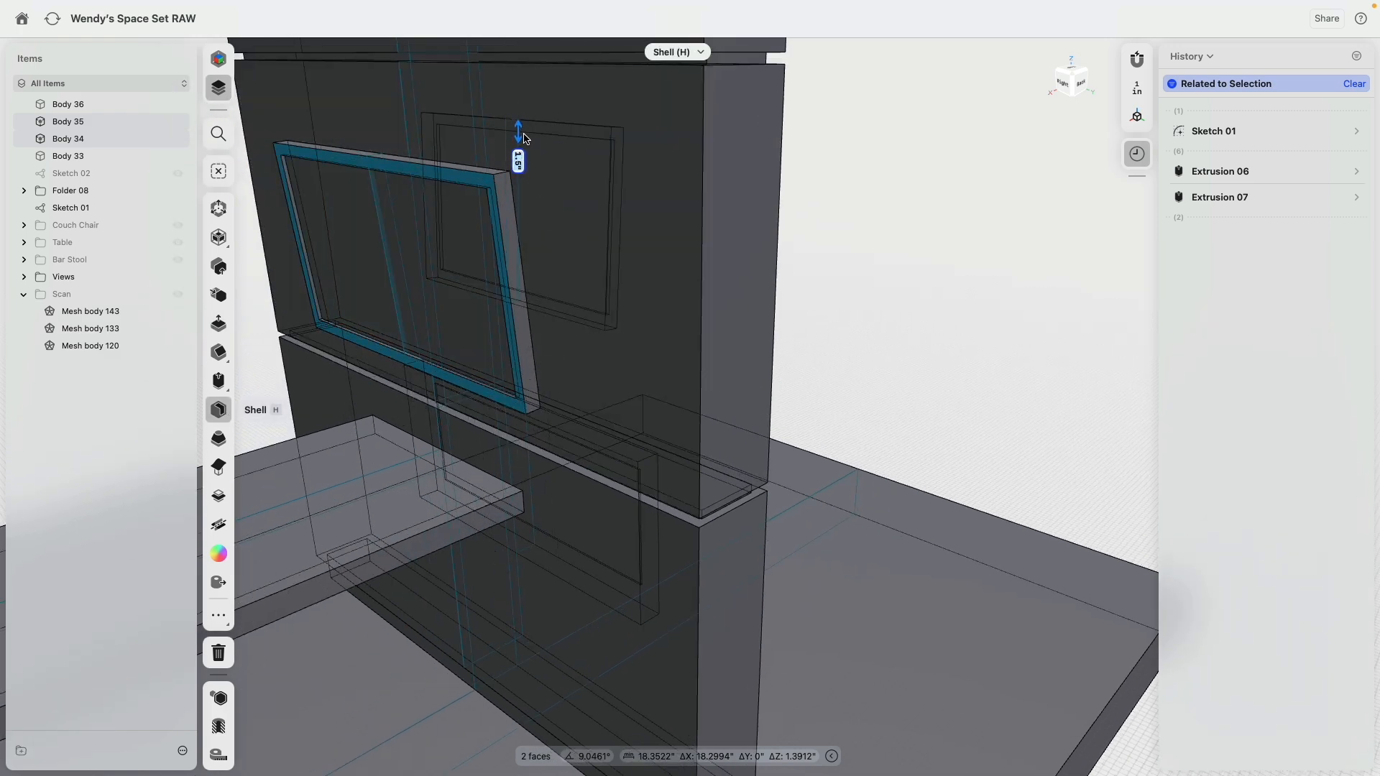
right_drag(526, 239, 751, 247)
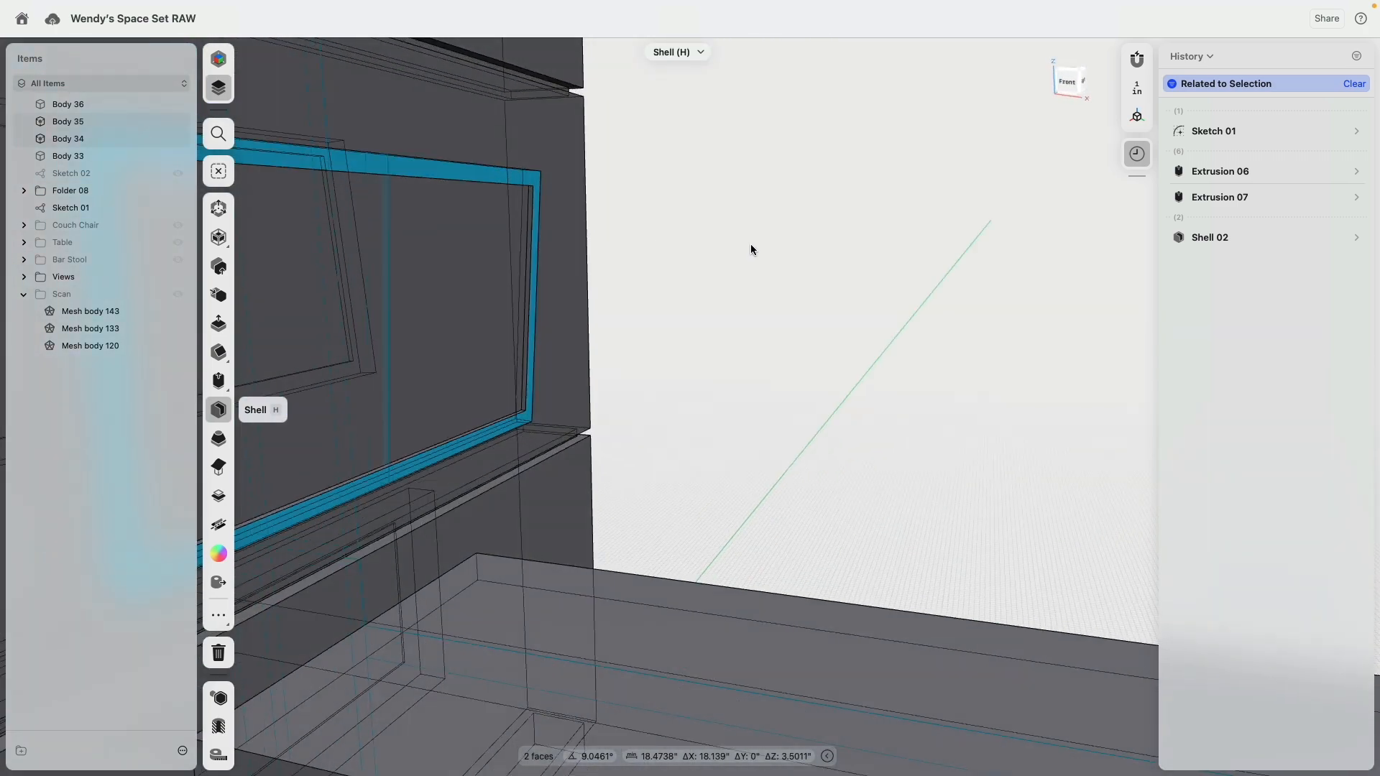
click(715, 260)
Step: Examine the pavilion model from several angles with Sketch 01 hidden
scroll(714, 260, down, 5)
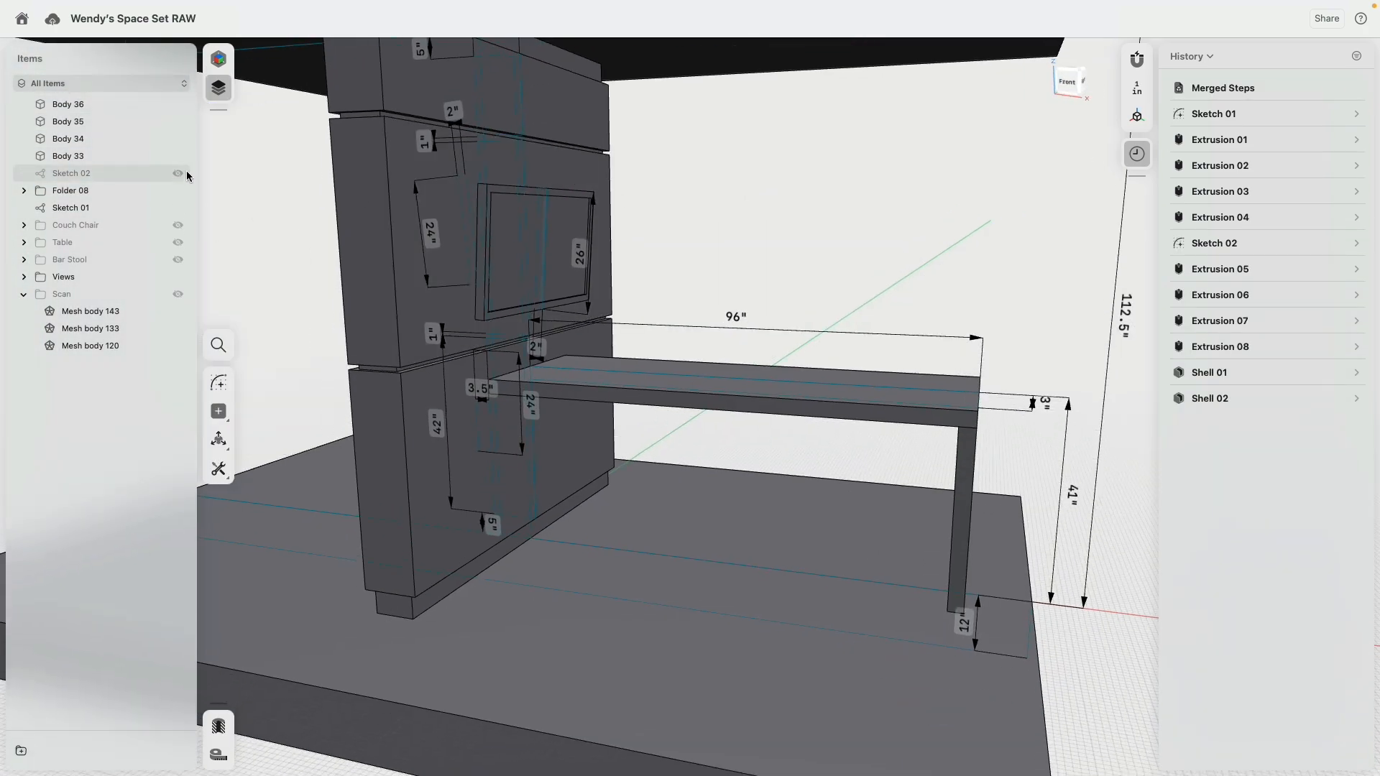
click(178, 208)
mouse_move(740, 197)
right_down()
mouse_move(751, 217)
mouse_move(832, 222)
mouse_move(853, 192)
mouse_move(824, 234)
mouse_move(803, 214)
mouse_move(706, 223)
mouse_move(734, 249)
mouse_move(677, 200)
mouse_move(726, 228)
mouse_move(647, 248)
right_up()
scroll(807, 224, down, 10)
scroll(729, 243, up, 8)
scroll(771, 231, down, 4)
right_drag(791, 255, 822, 229)
mouse_move(939, 213)
right_down()
mouse_move(885, 247)
mouse_move(914, 209)
right_up()
scroll(914, 209, up, 3)
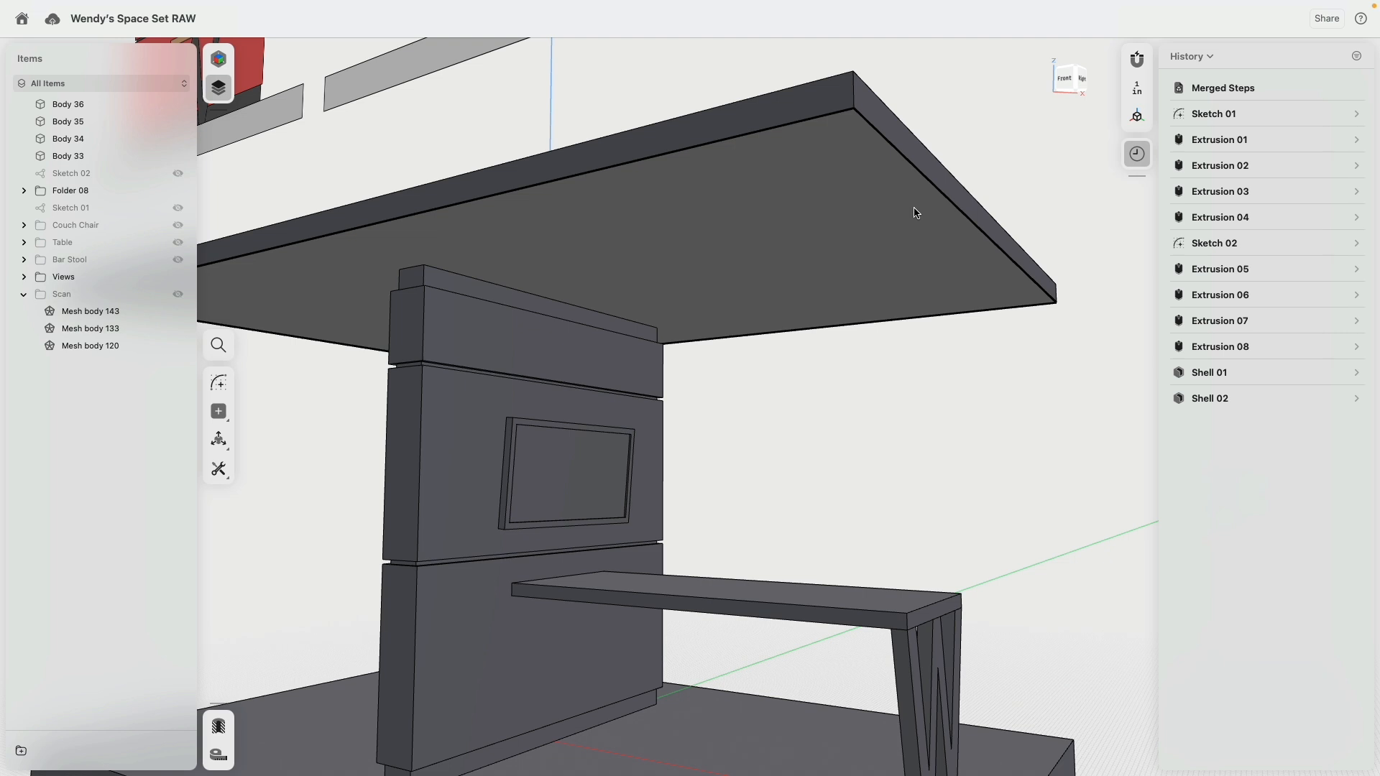
Step: Switch to the front view of the pavilion and show Sketch 01
click(1064, 79)
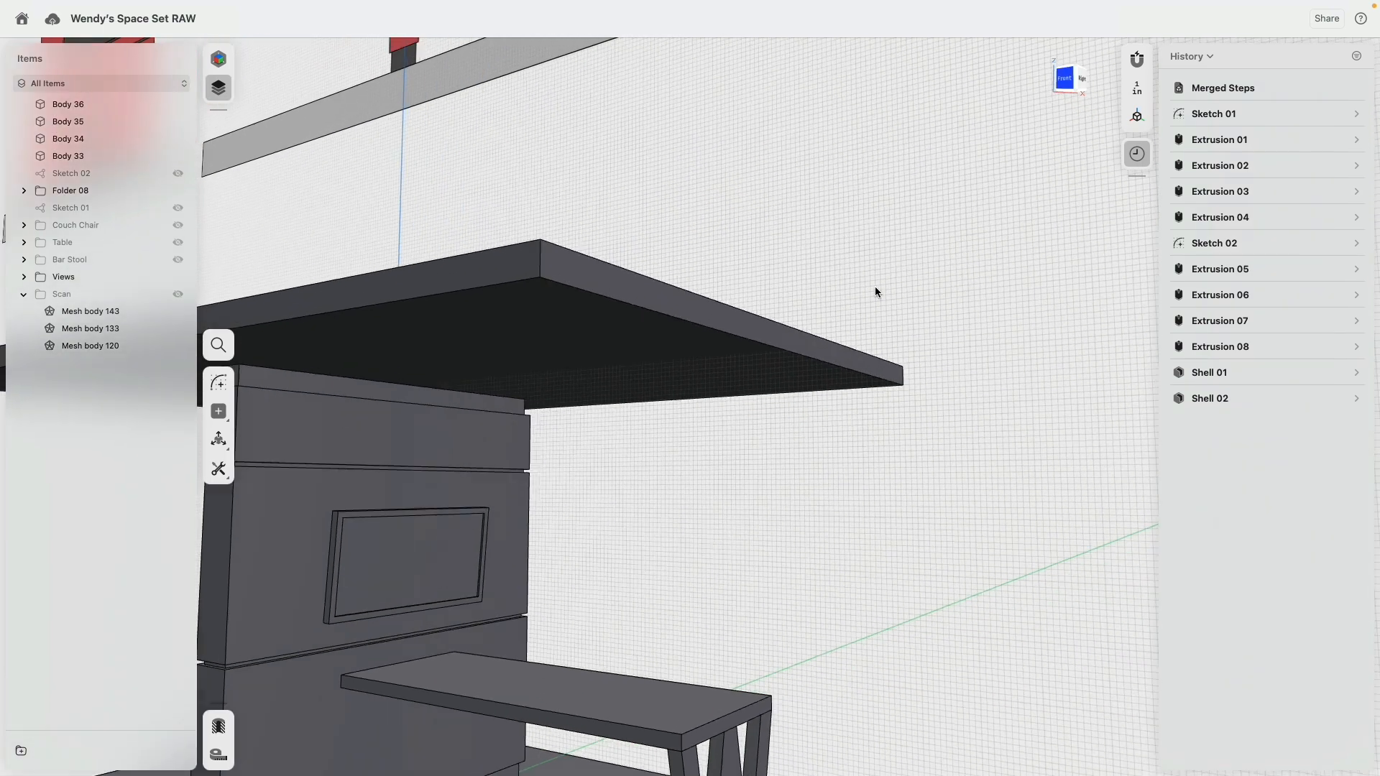
middle_drag(606, 522, 825, 324)
scroll(825, 323, down, 5)
middle_drag(457, 328, 565, 331)
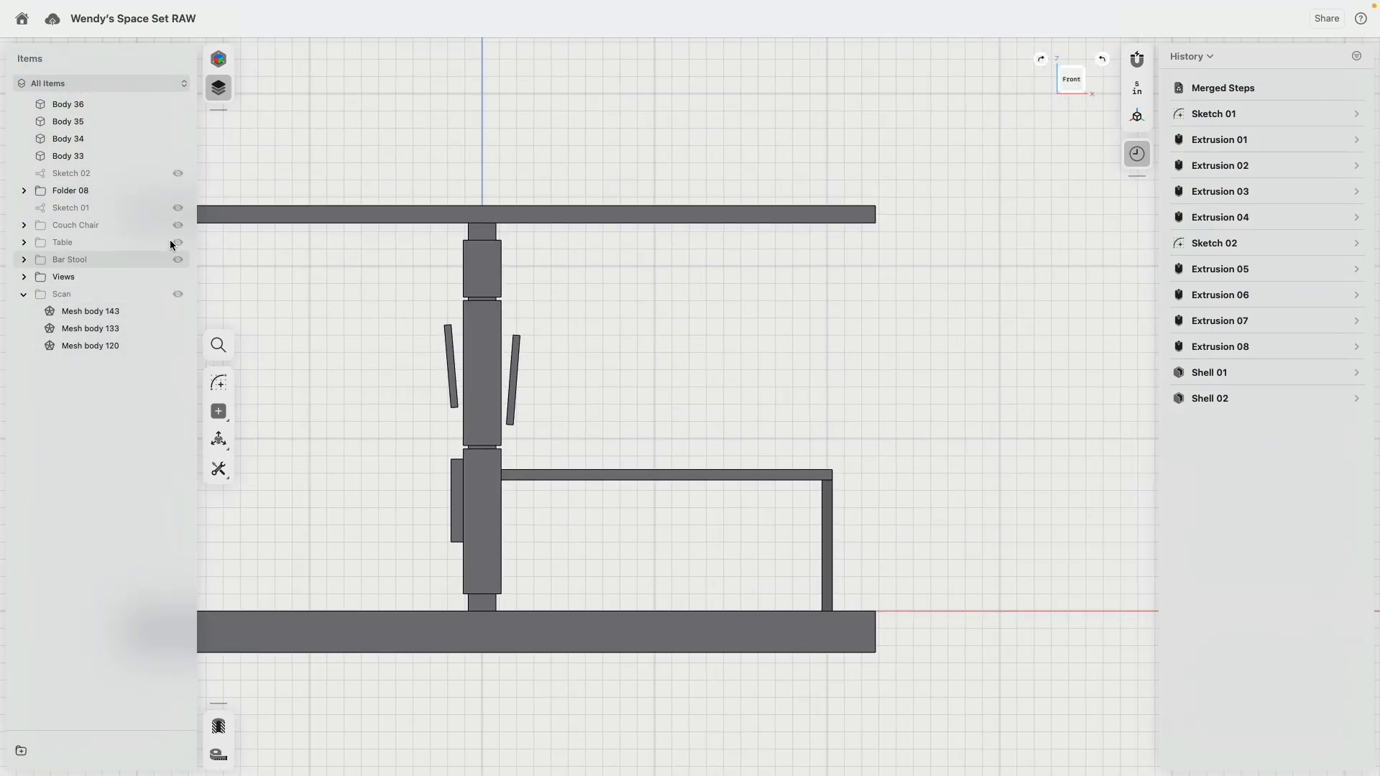
click(178, 209)
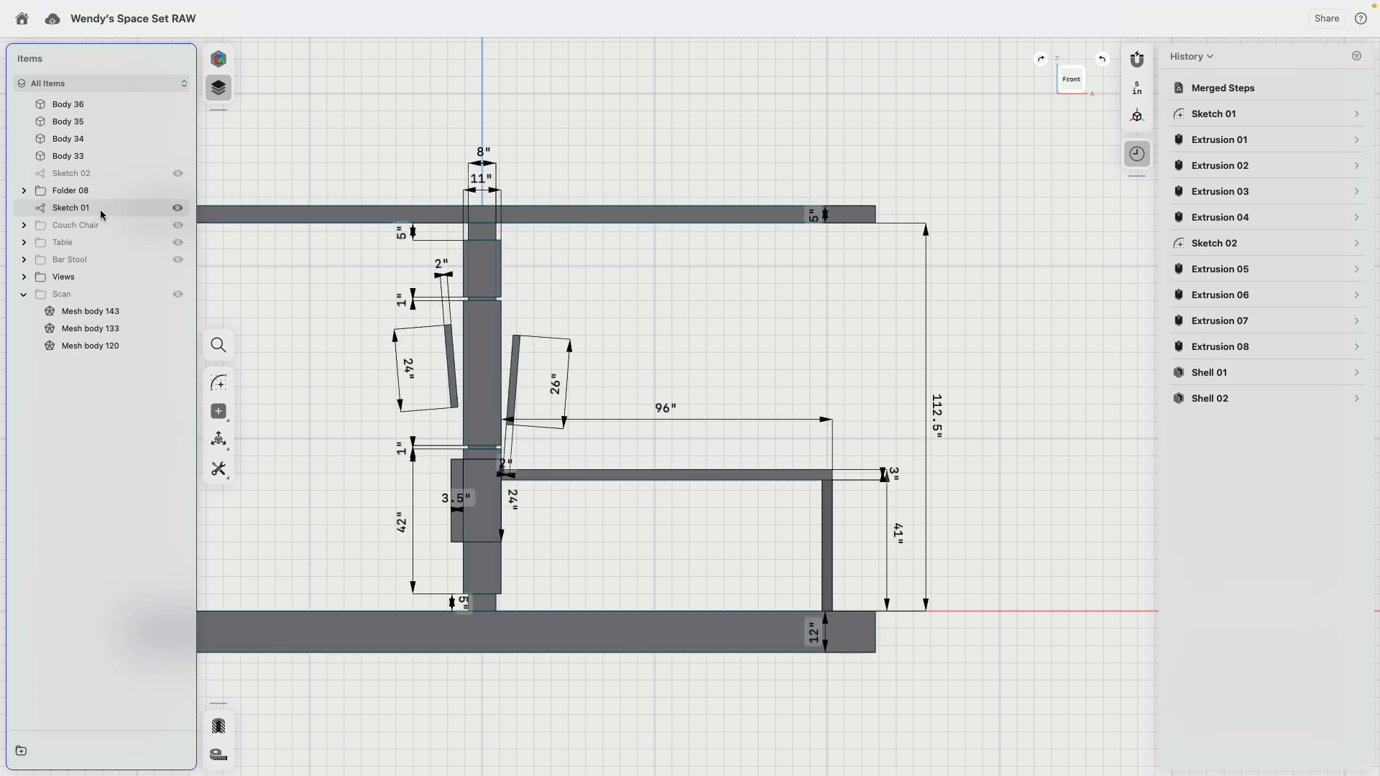
Step: Move Body 33 through Body 36 into Folder 08 and hide that folder
click(57, 209)
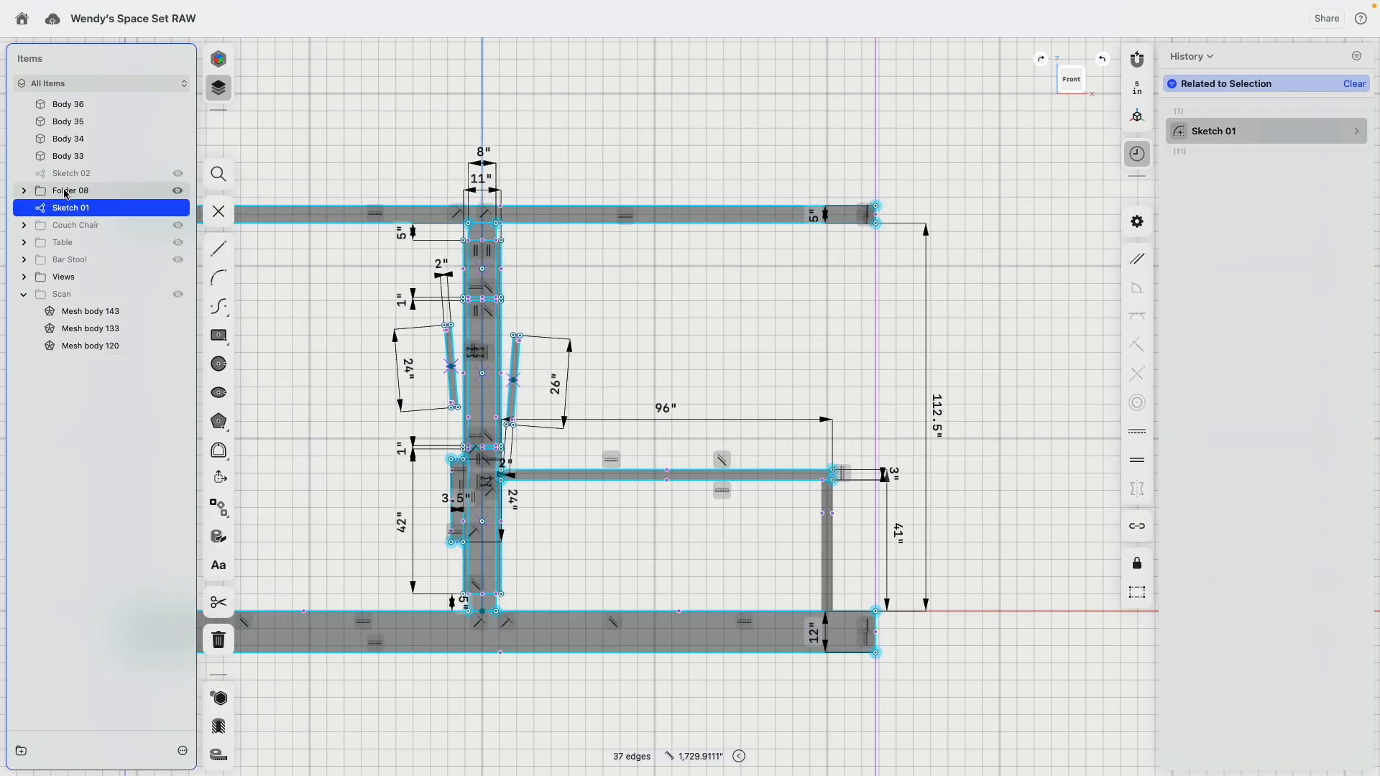
click(25, 190)
click(24, 191)
click(69, 156)
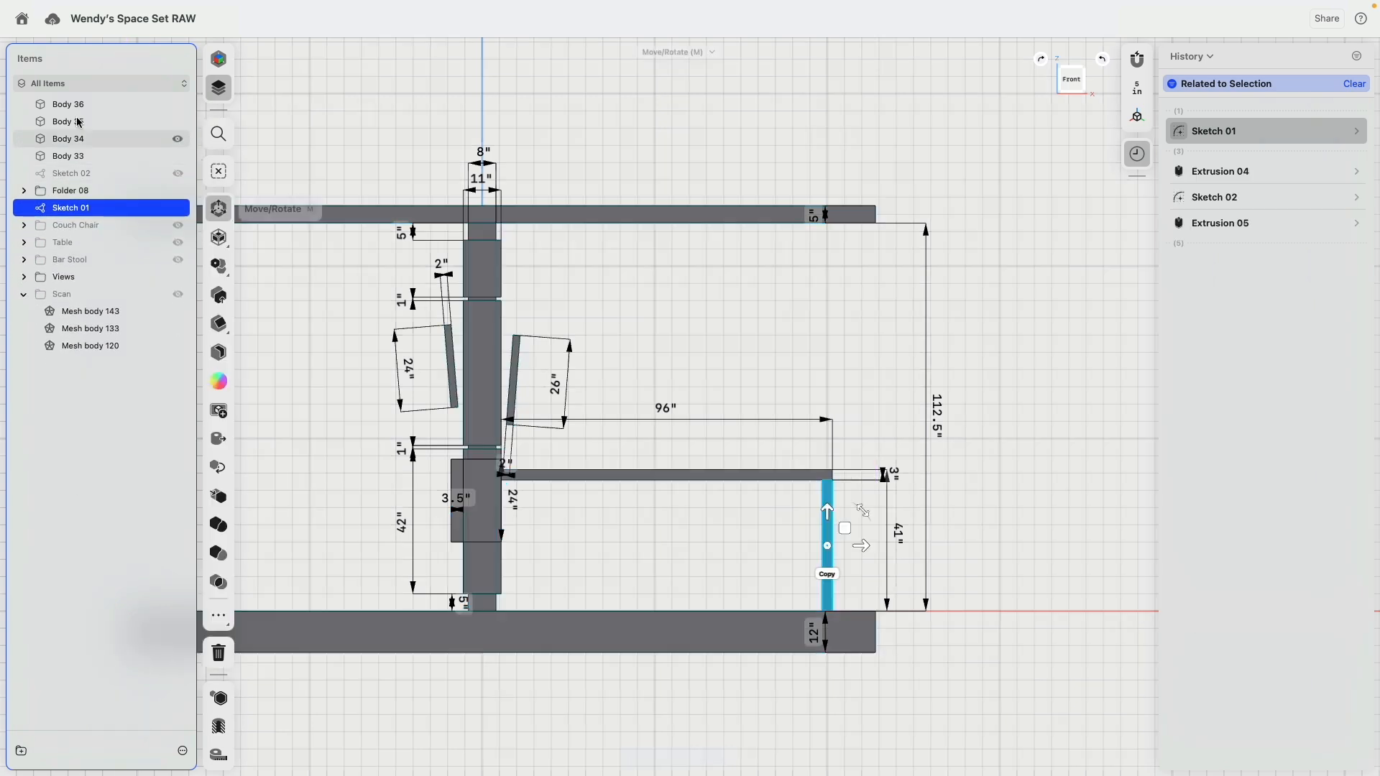
super+click(74, 138)
super+click(70, 122)
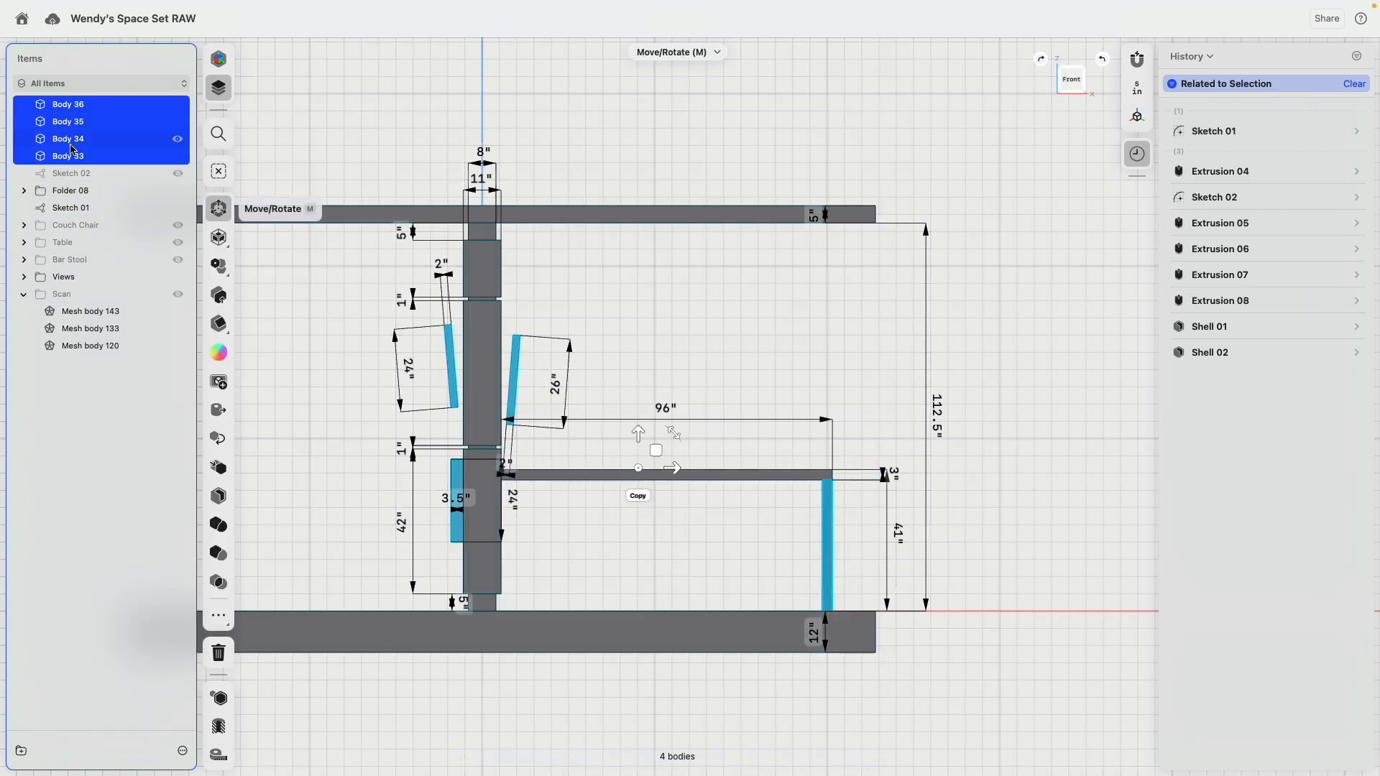
drag(74, 147, 80, 189)
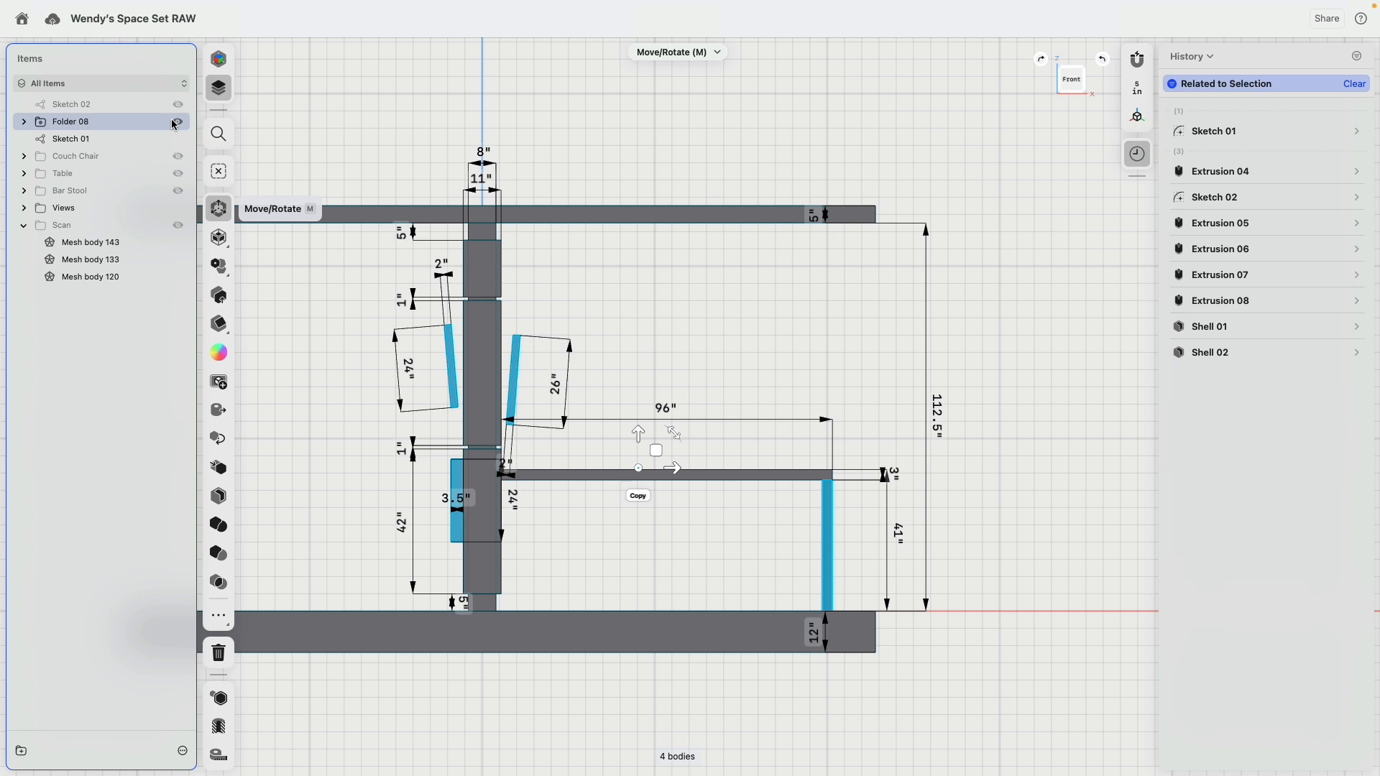
click(659, 139)
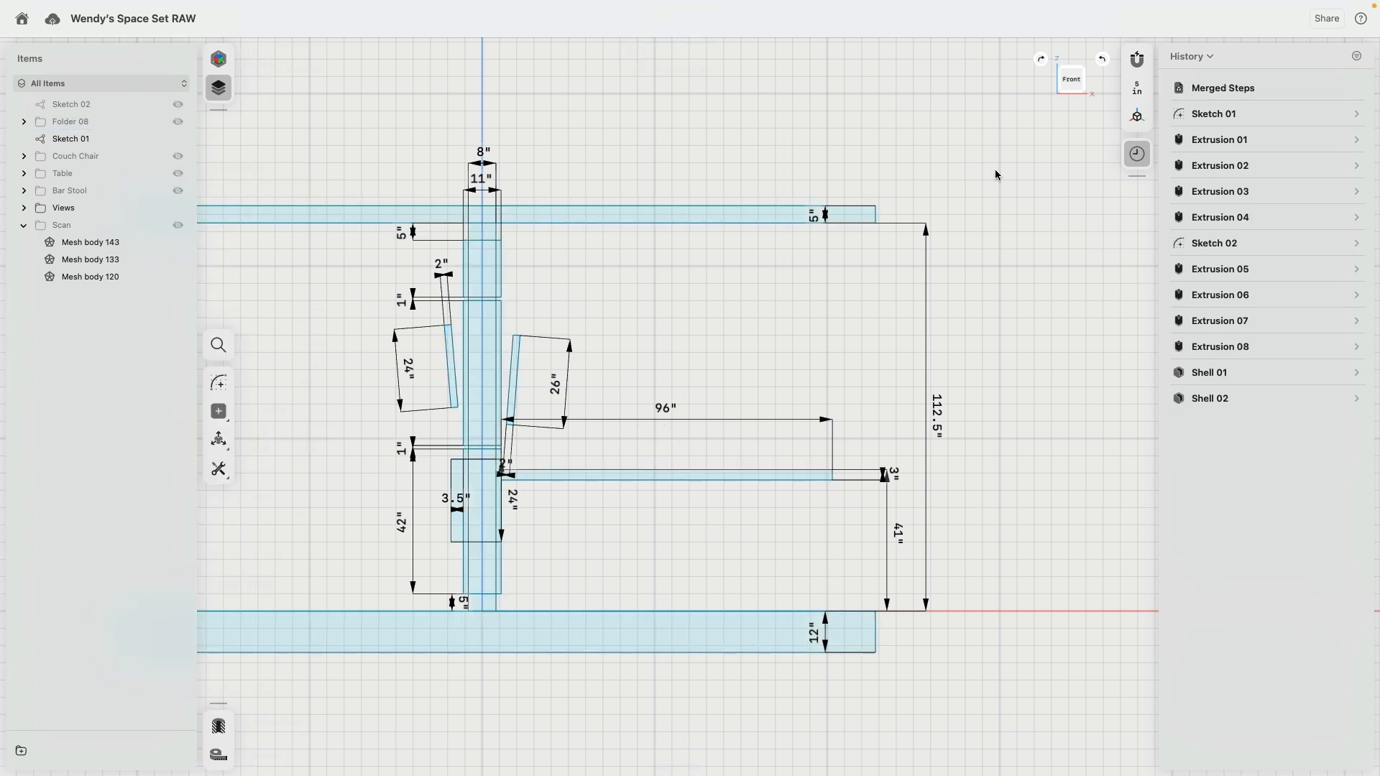
Step: Close the history and turn off the Always Show Dimensions option while editing Sketch 01
click(1137, 154)
click(694, 223)
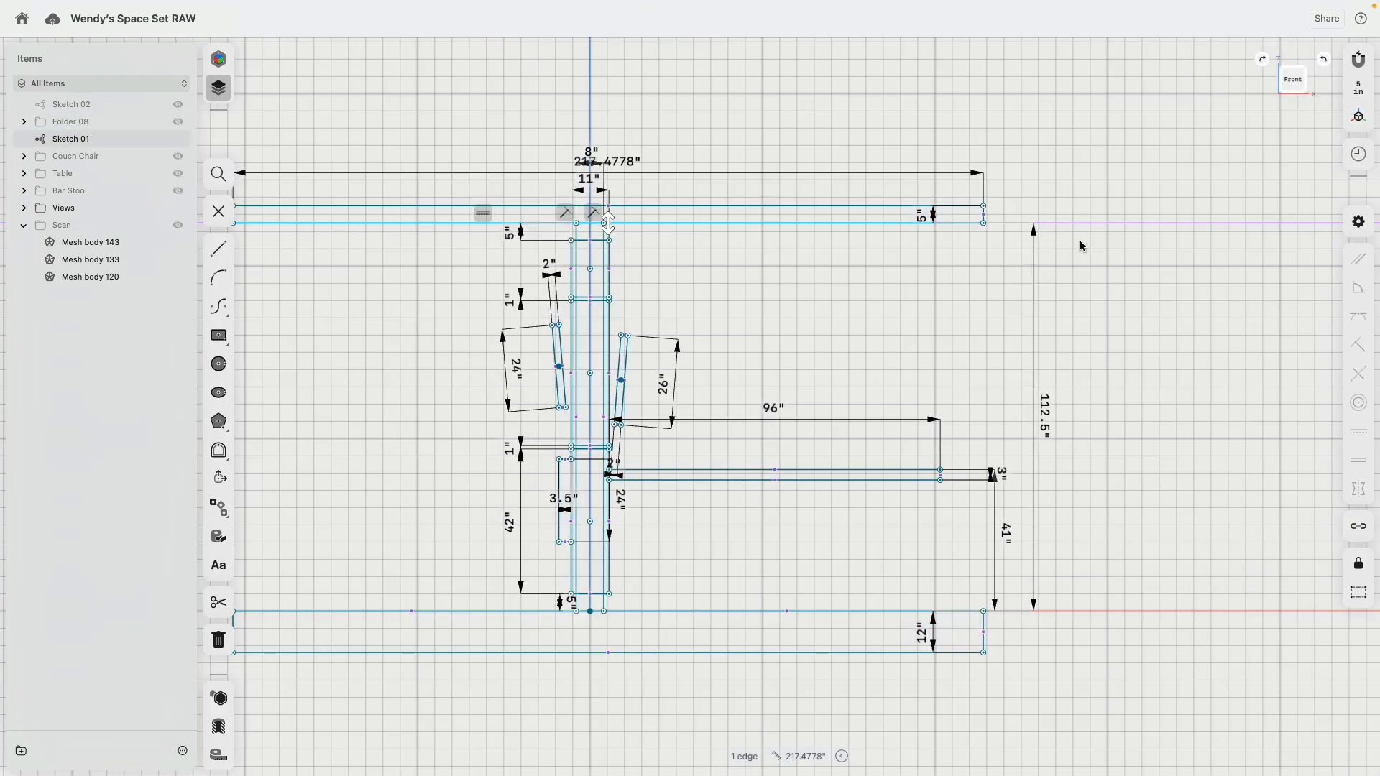
click(1359, 222)
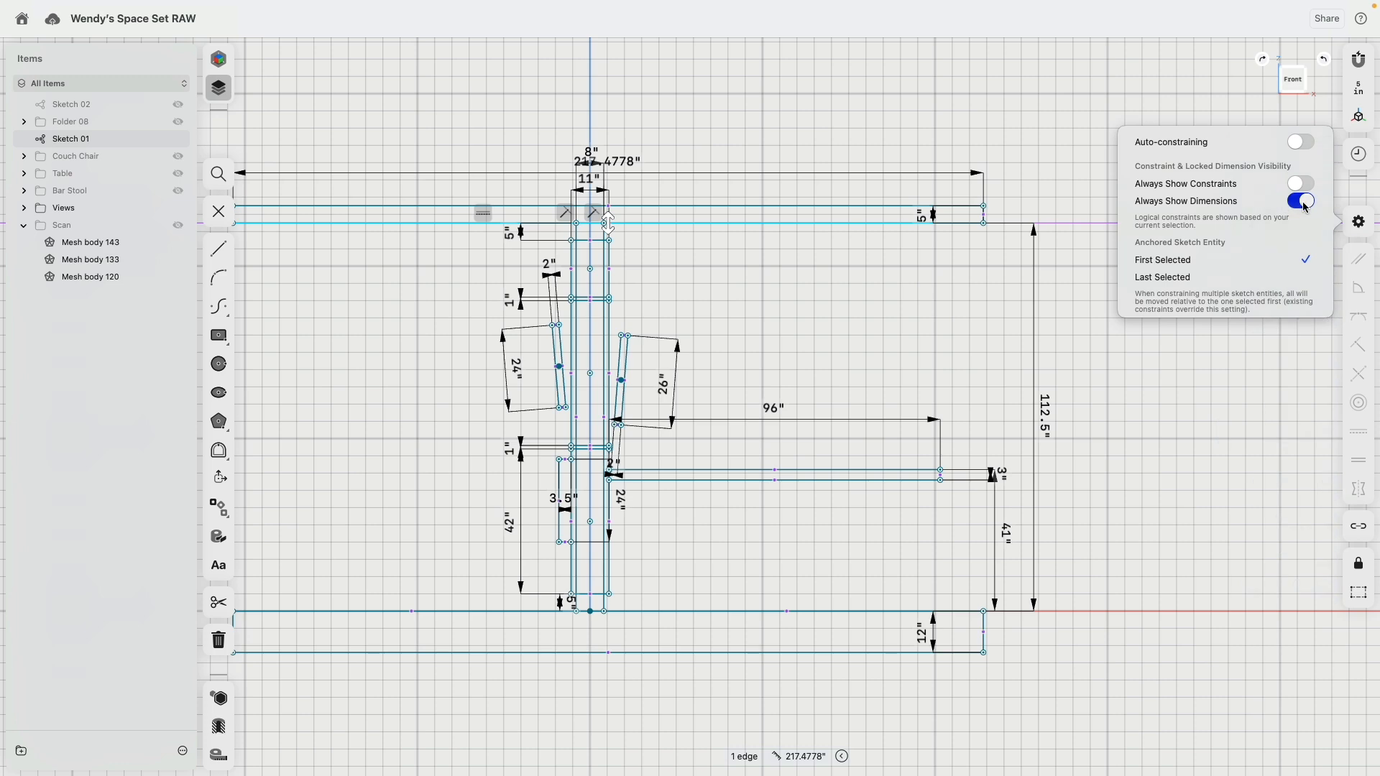
click(1298, 197)
click(784, 292)
Step: Sketch a line about 14 inches down from the roof's underside, continuing with a long line back to the column's near edge
scroll(762, 295, up, 4)
middle_drag(758, 280, 648, 277)
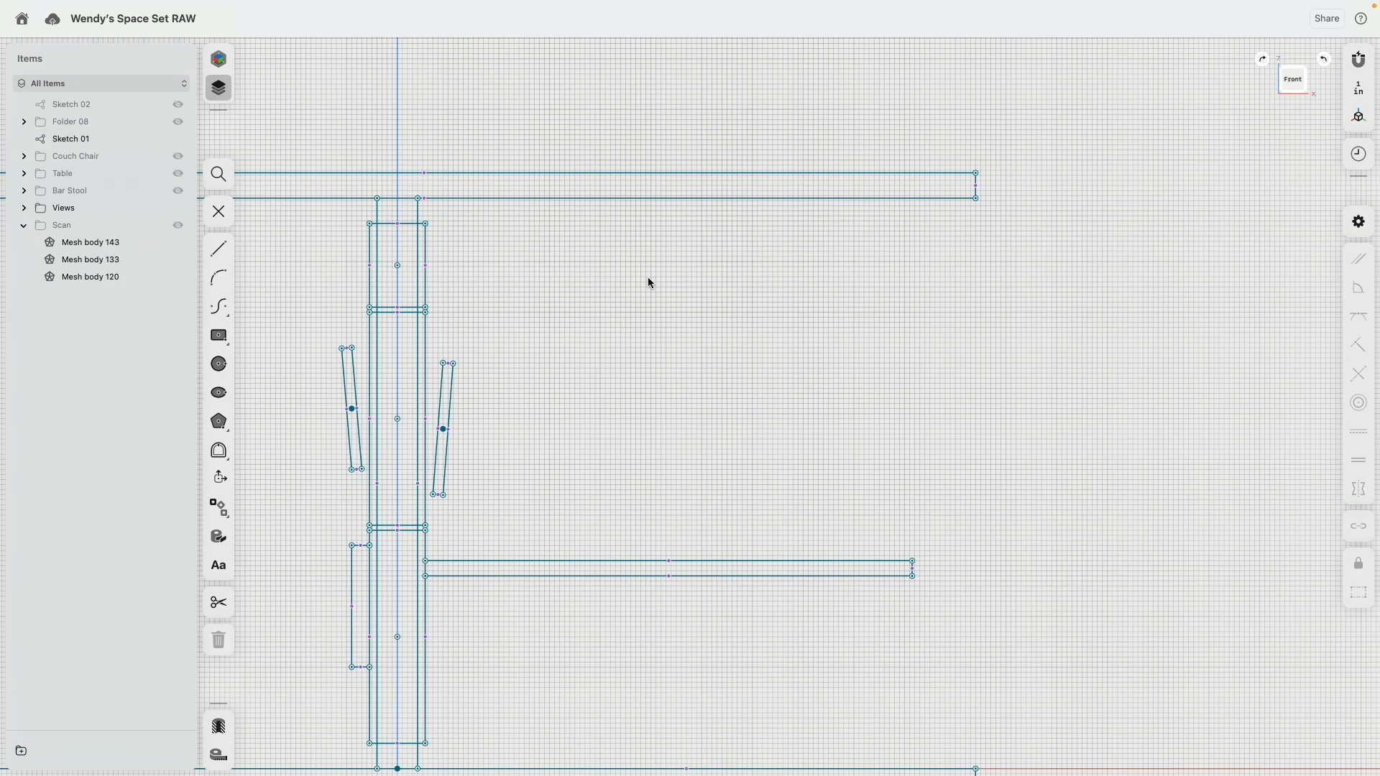
click(219, 249)
click(886, 198)
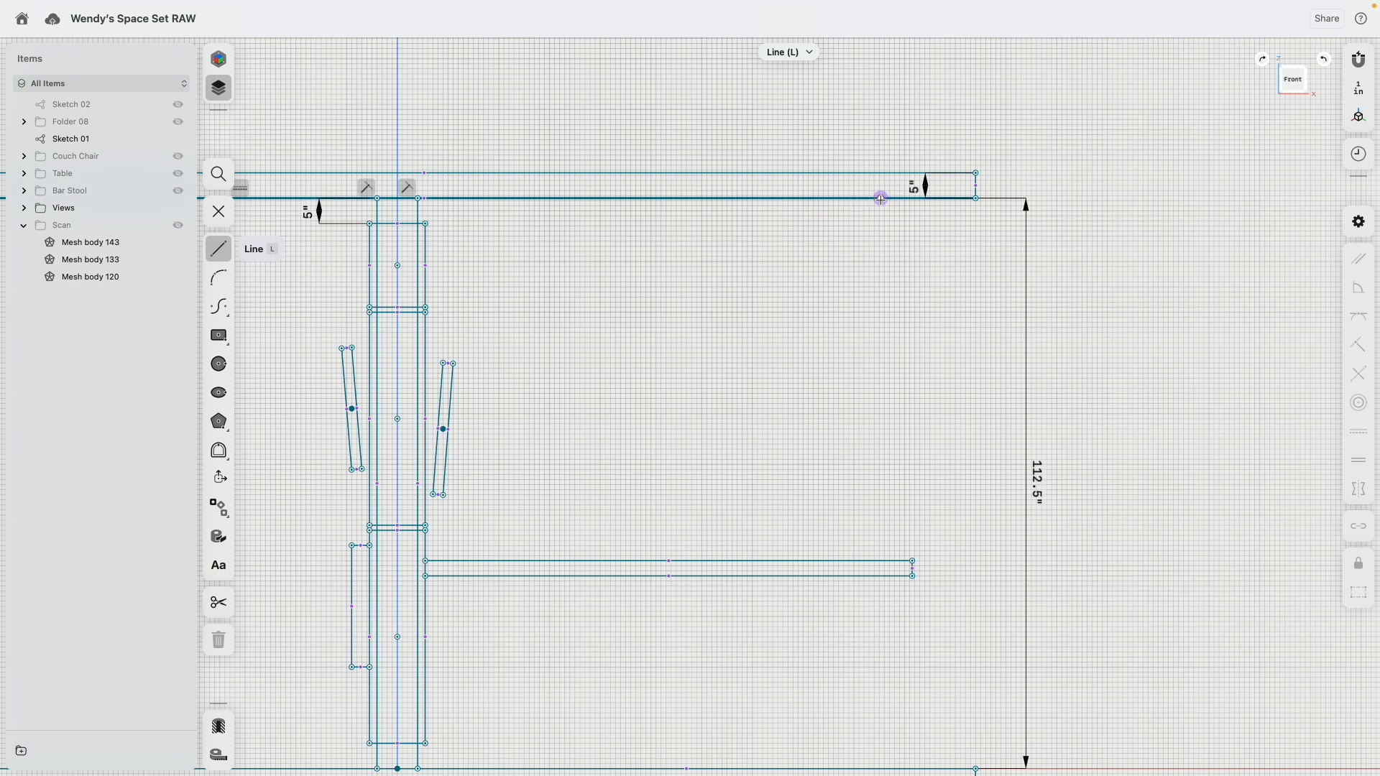
click(882, 271)
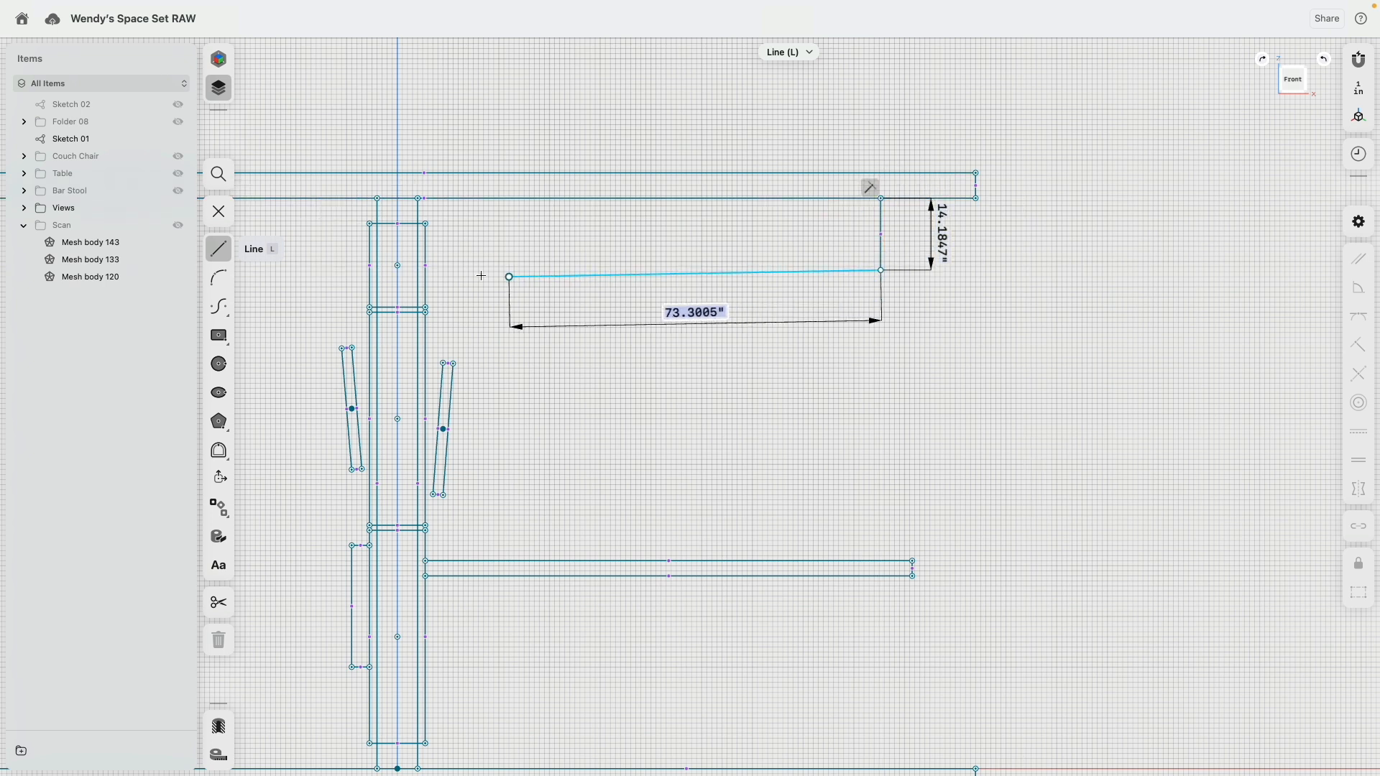
click(425, 285)
key(Escape)
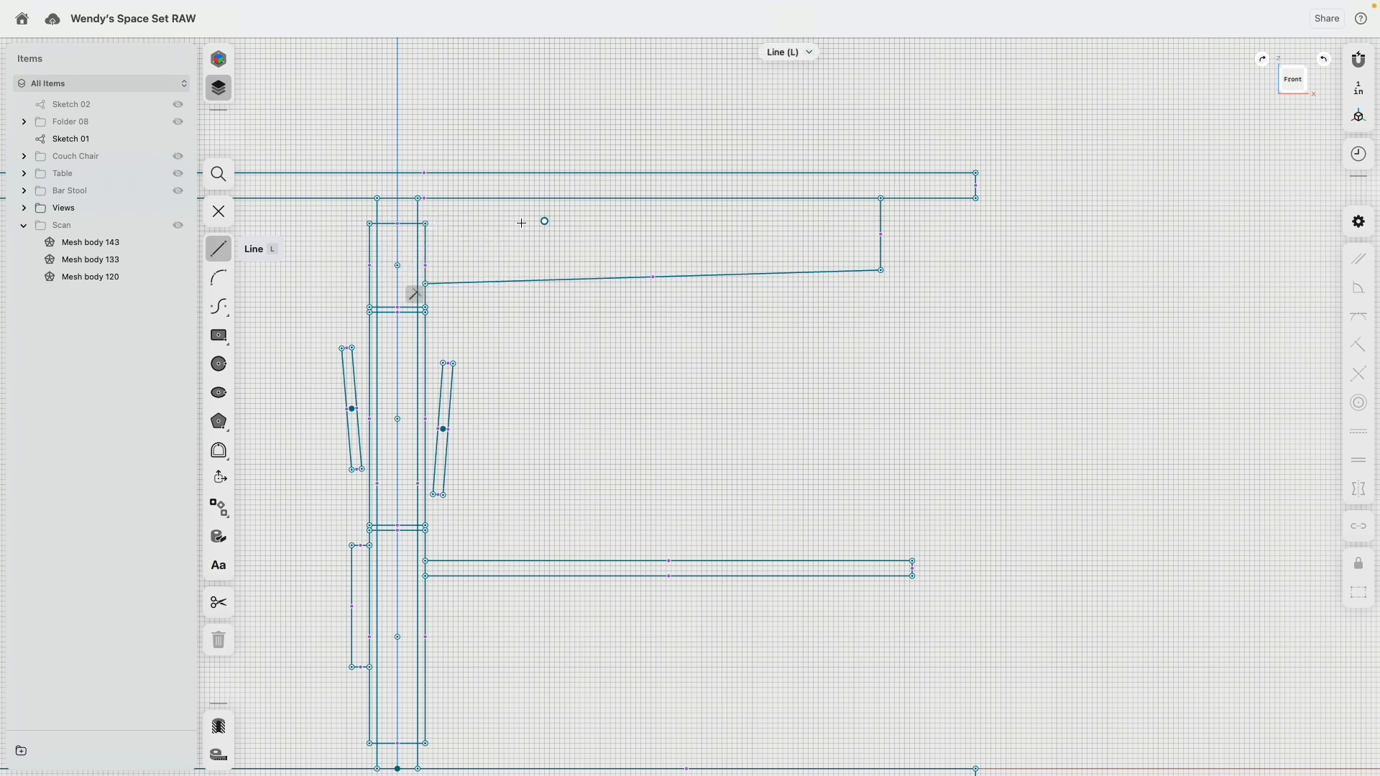
Step: Sketch a short line from the column panel's upper corner to the roof's underside, closing the canopy profile
scroll(494, 231, up, 3)
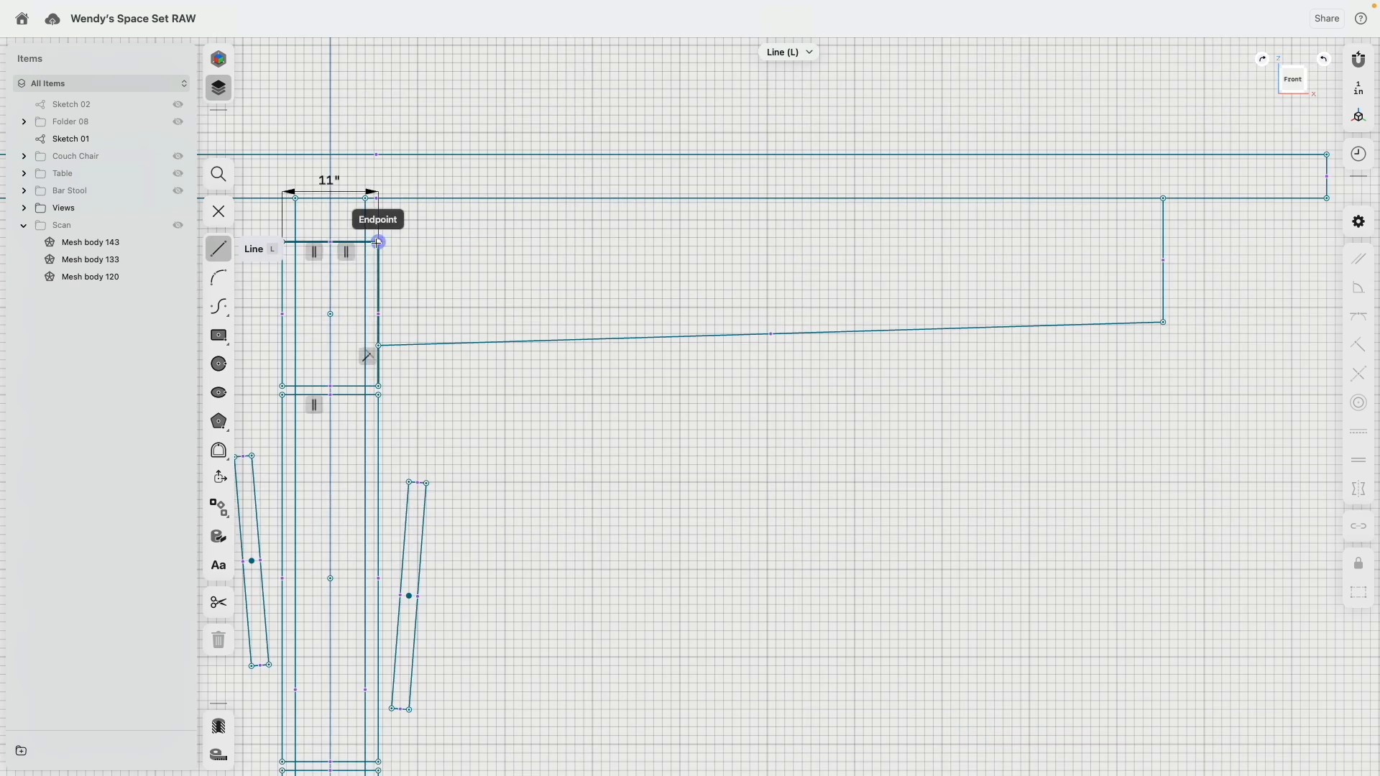
click(390, 198)
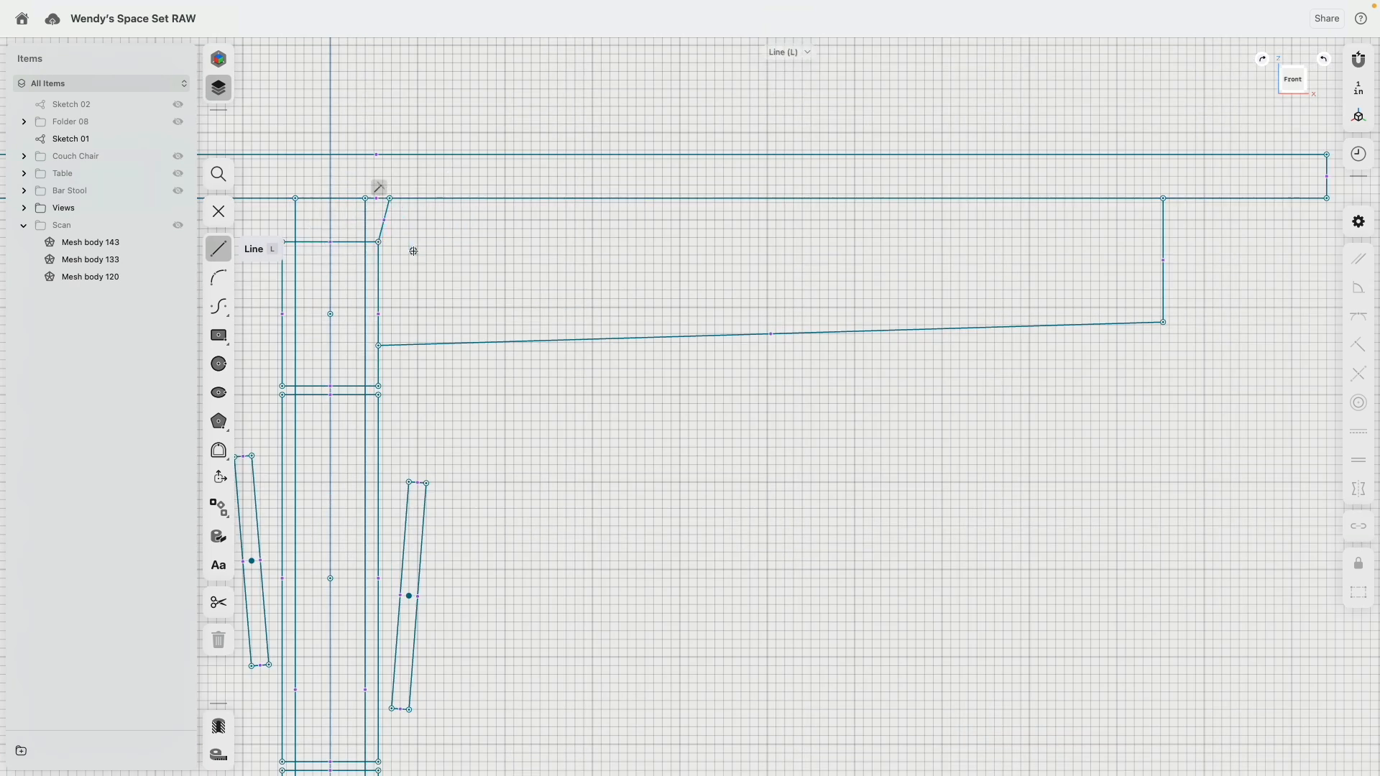
key(Escape)
Step: Apply the Horizontal/Vertical constraint to the three new canopy profile lines
click(385, 226)
click(602, 349)
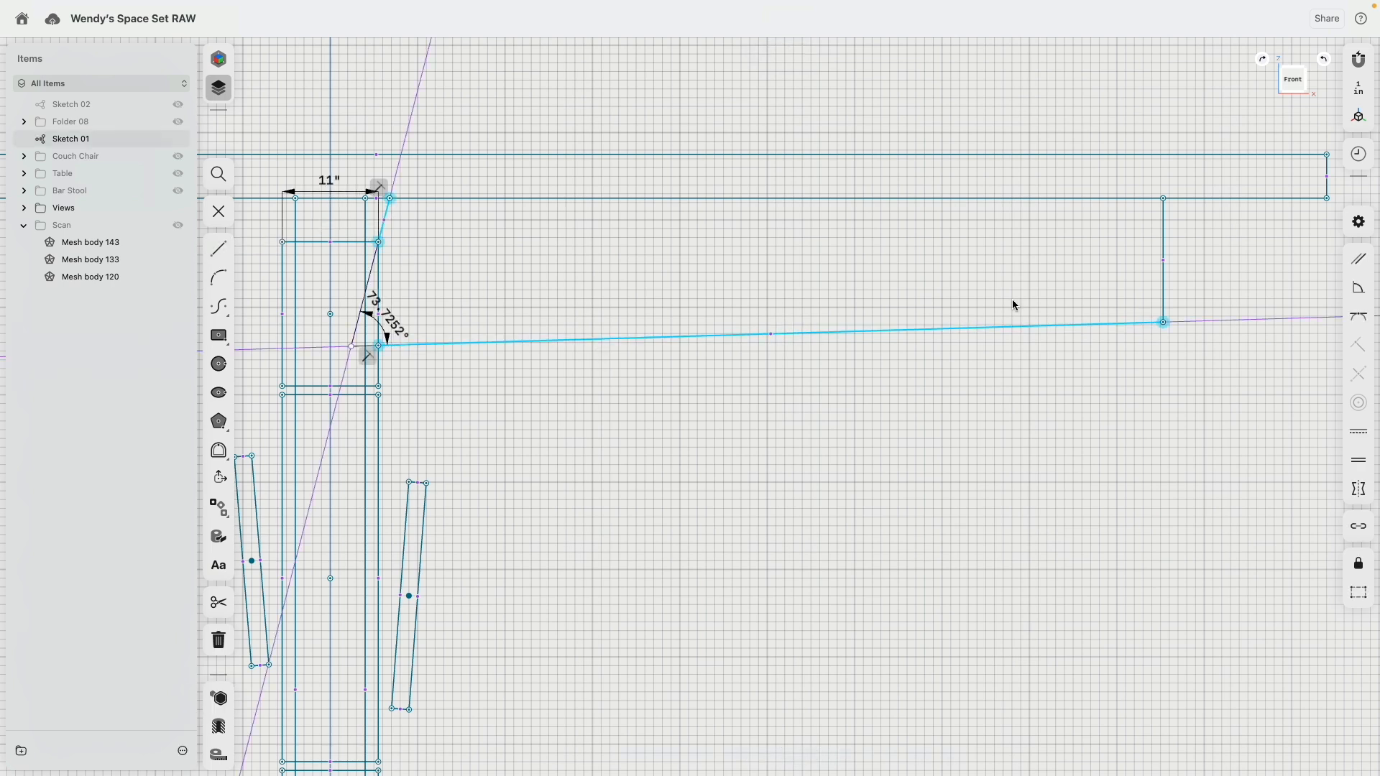
click(1165, 290)
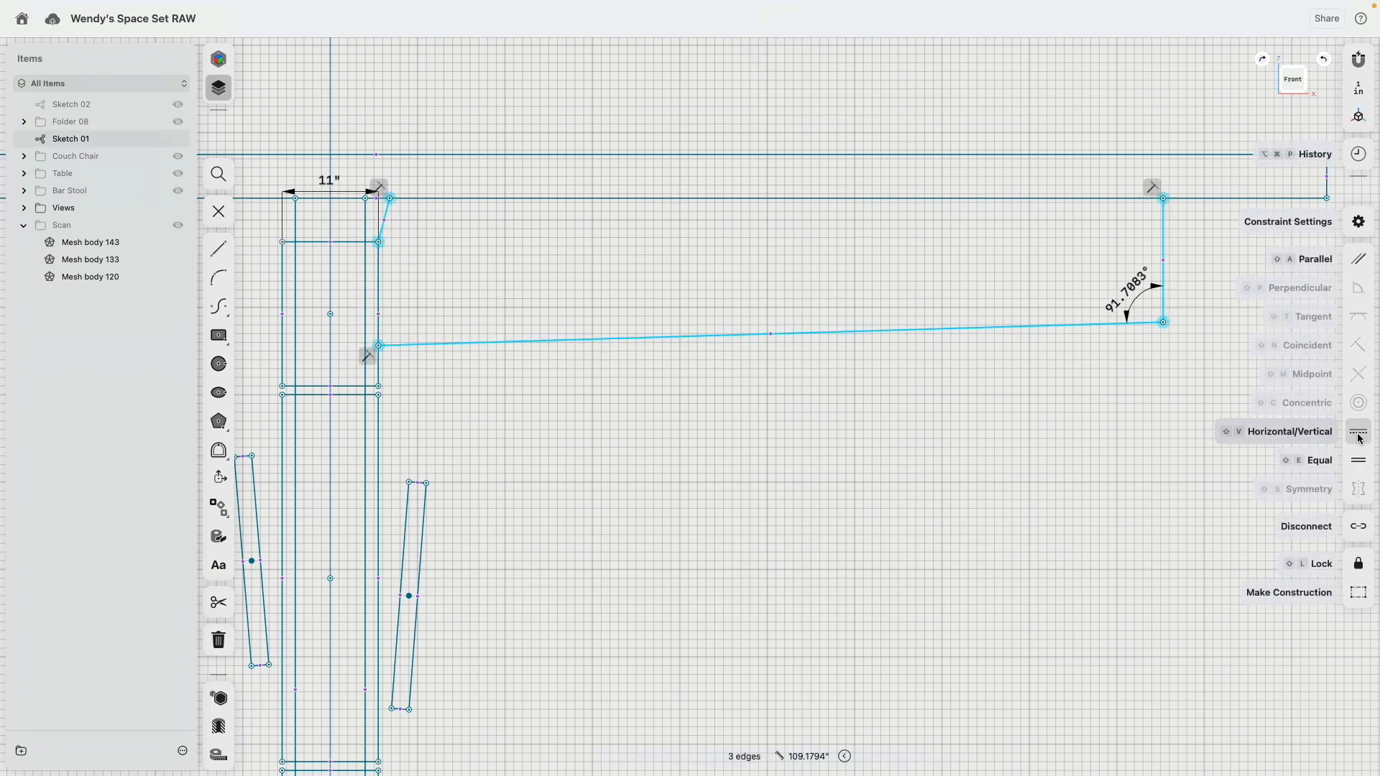
click(1359, 433)
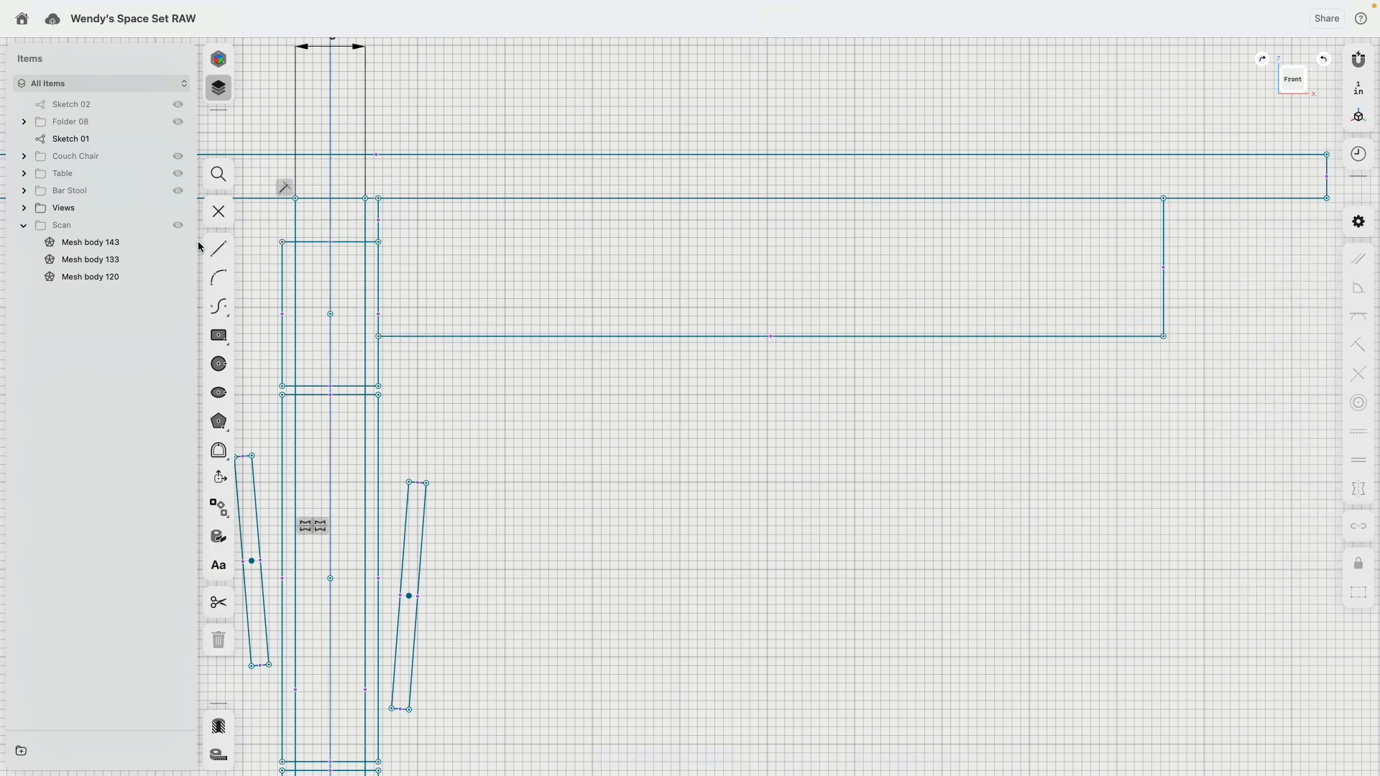
Step: Show the Scan folder and set the canopy profile to 90 inches long and 16 inches high
click(177, 225)
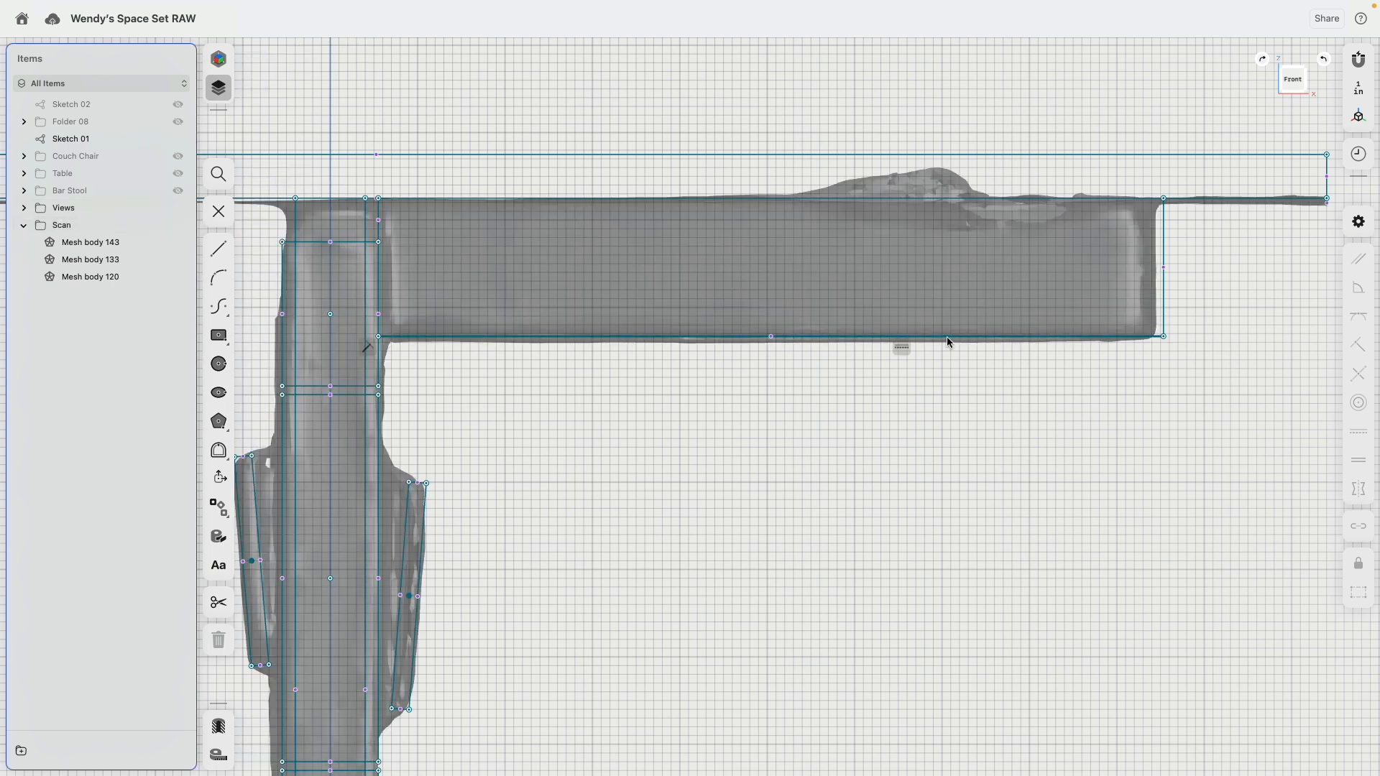
click(995, 336)
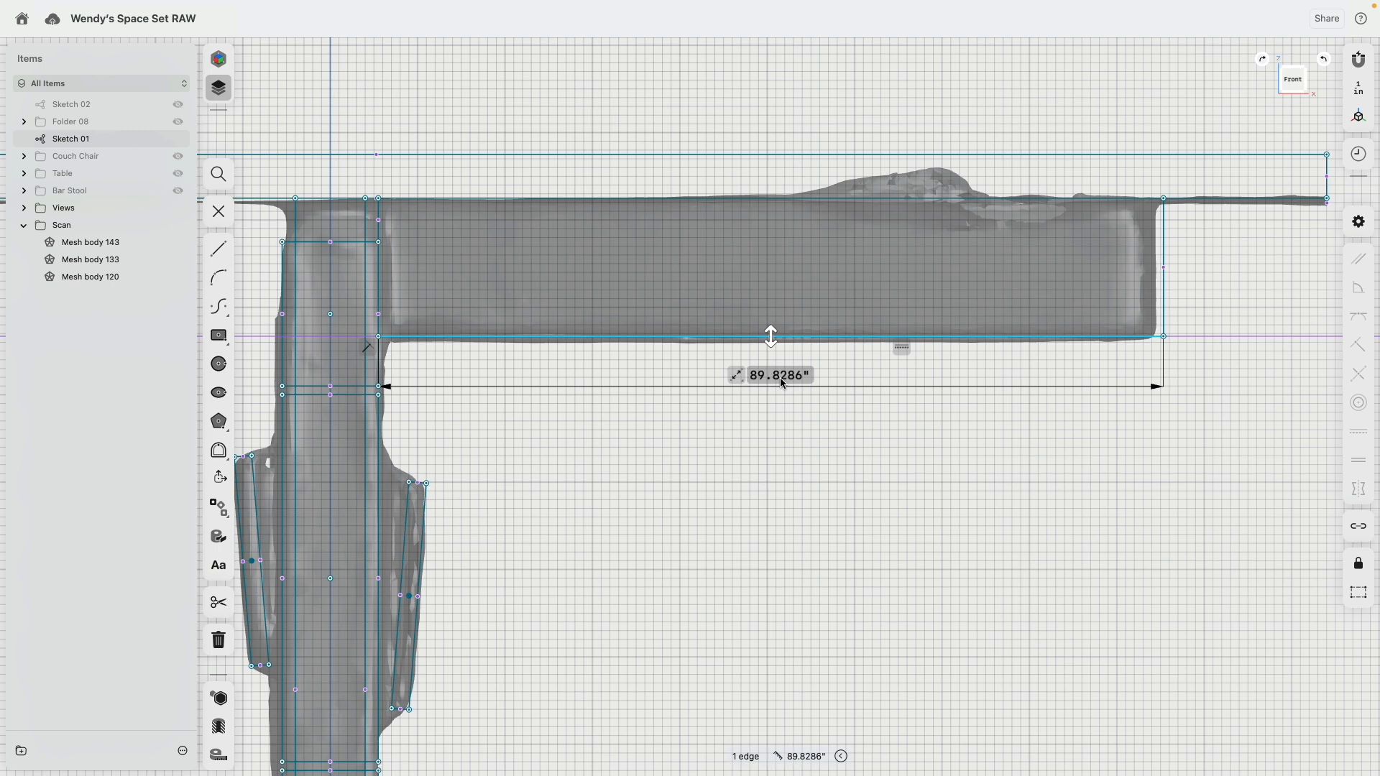
key(Return)
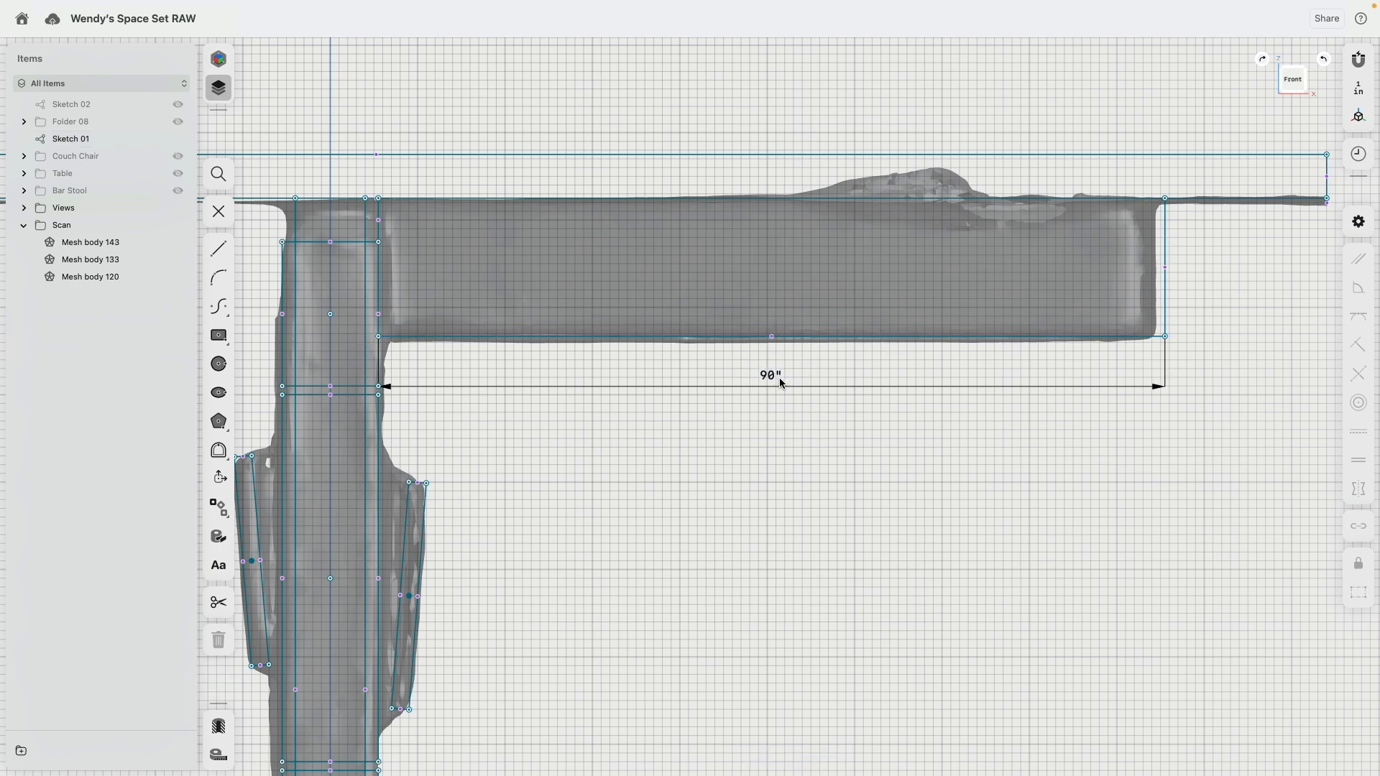
click(1166, 296)
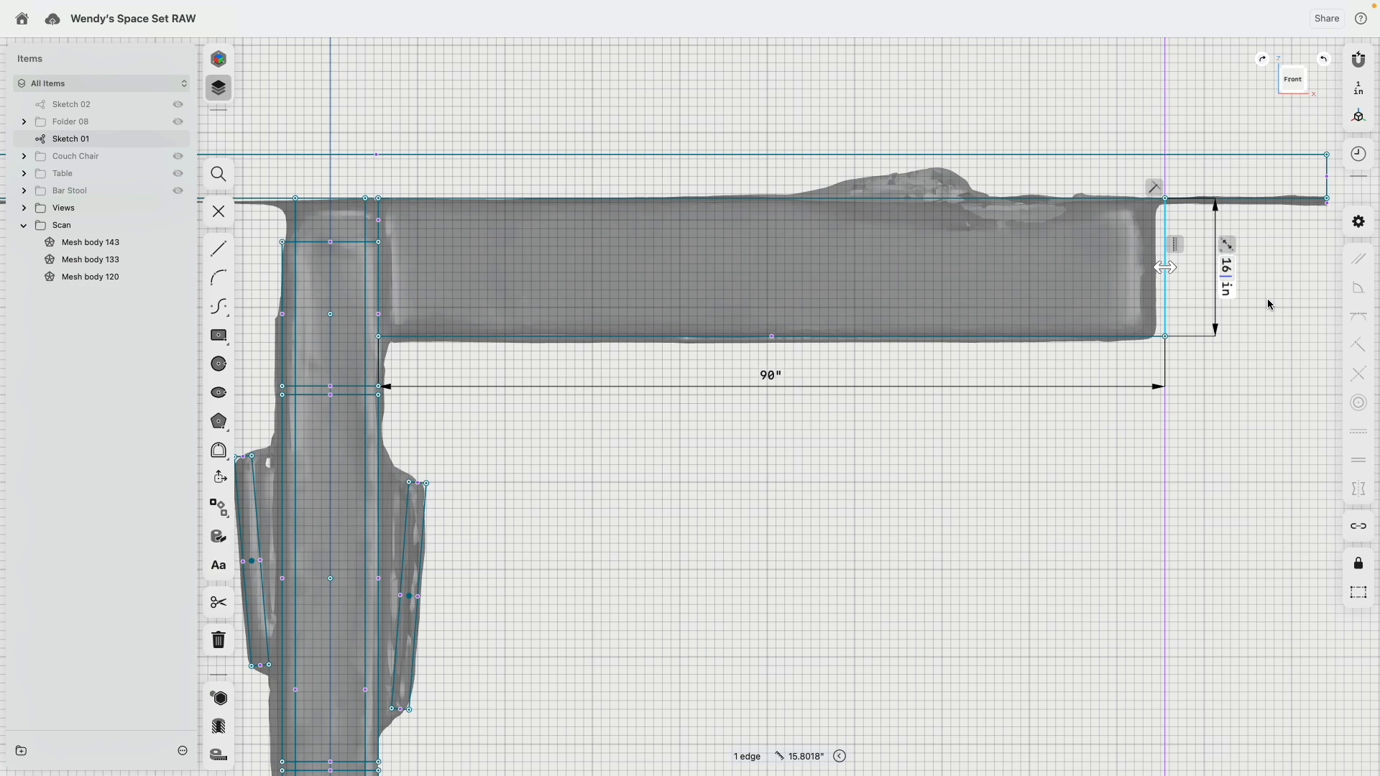
key(Return)
Step: Extrude the canopy profile symmetrically by about 62.5 inches to match the scanned canopy
mouse_move(305, 239)
right_down()
mouse_move(559, 303)
mouse_move(533, 271)
right_up()
click(1082, 390)
key(e)
middle_drag(1083, 388, 991, 317)
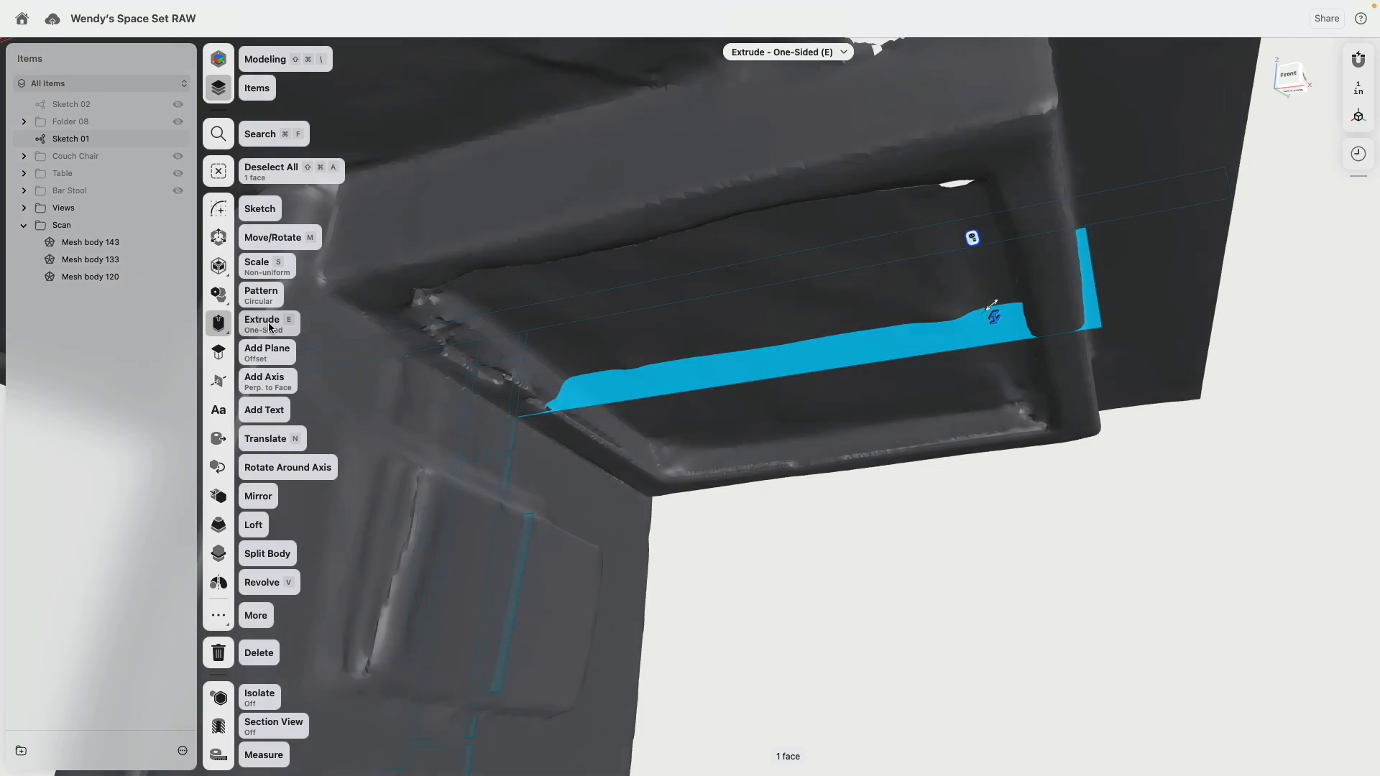
click(287, 327)
click(296, 353)
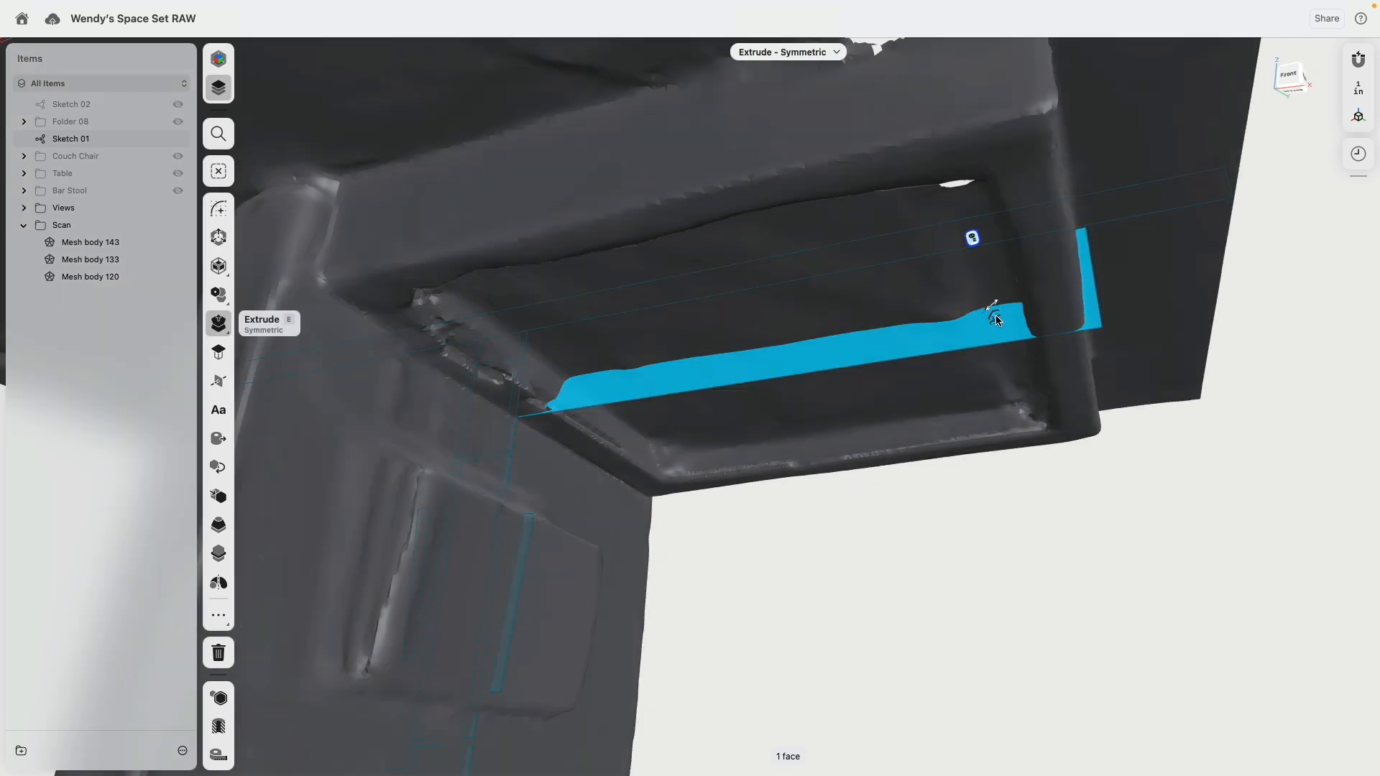
drag(996, 320, 811, 194)
scroll(812, 268, down, 8)
mouse_move(813, 268)
right_down()
mouse_move(782, 244)
mouse_move(748, 256)
mouse_move(924, 216)
mouse_move(929, 228)
mouse_move(803, 280)
right_up()
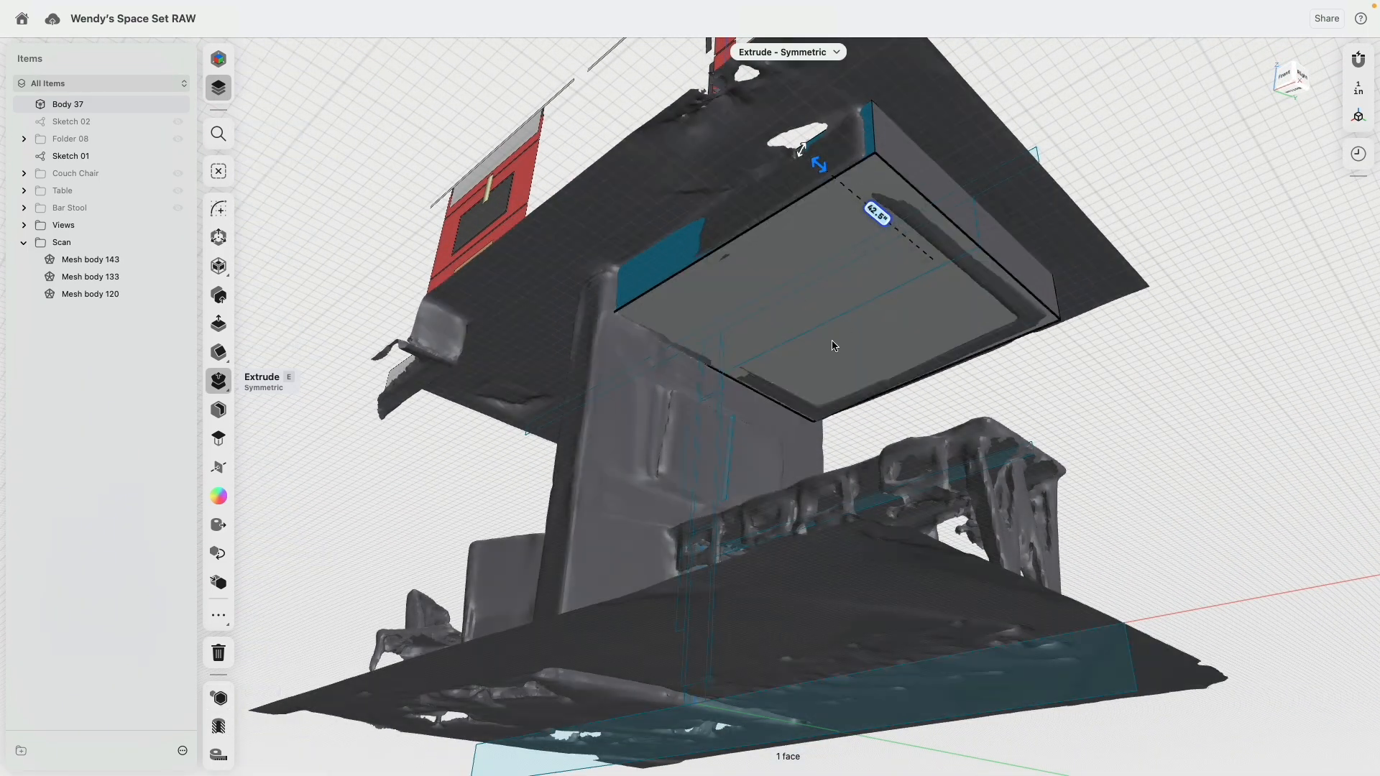
Step: Isolate the canopy block, shell it through its upper and lower faces with 6-inch walls, and leave isolation
click(803, 295)
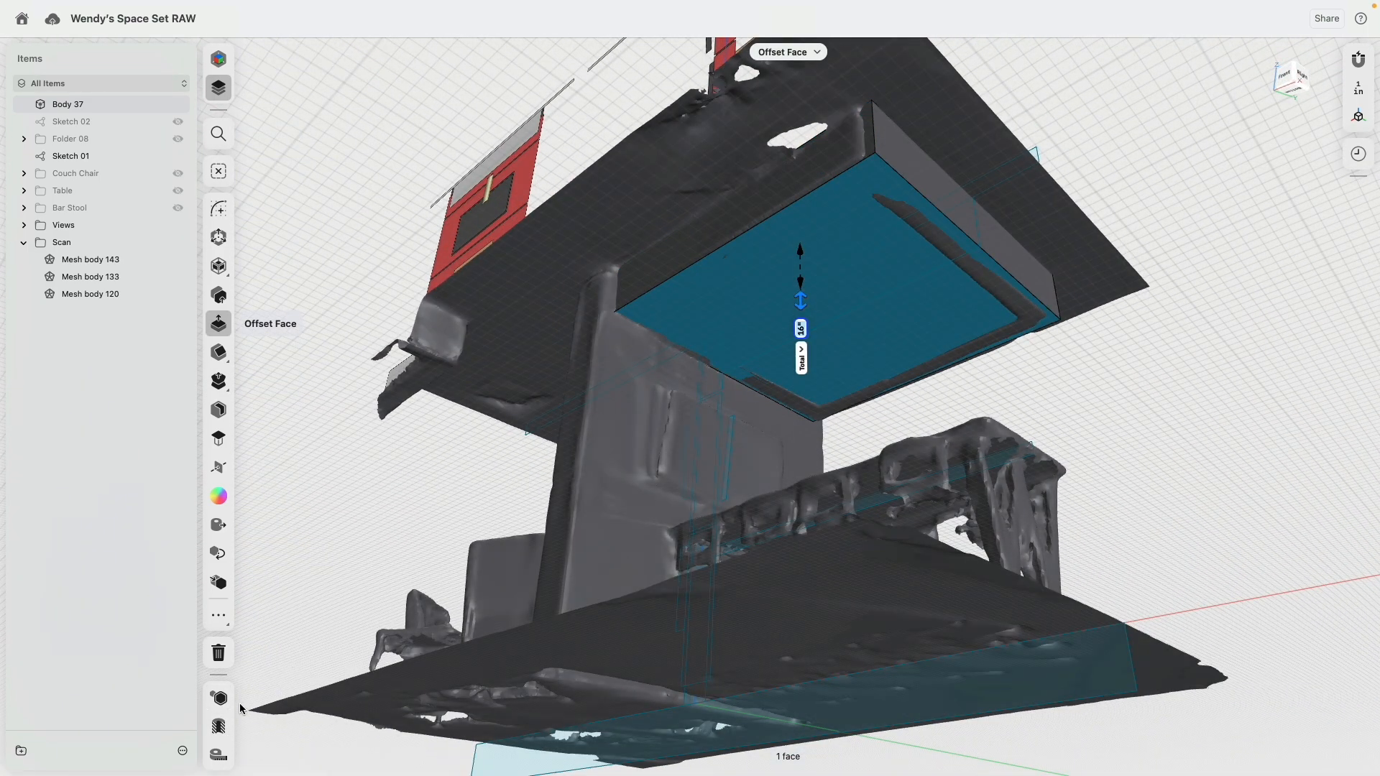
click(219, 699)
right_drag(865, 240, 865, 148)
click(866, 145)
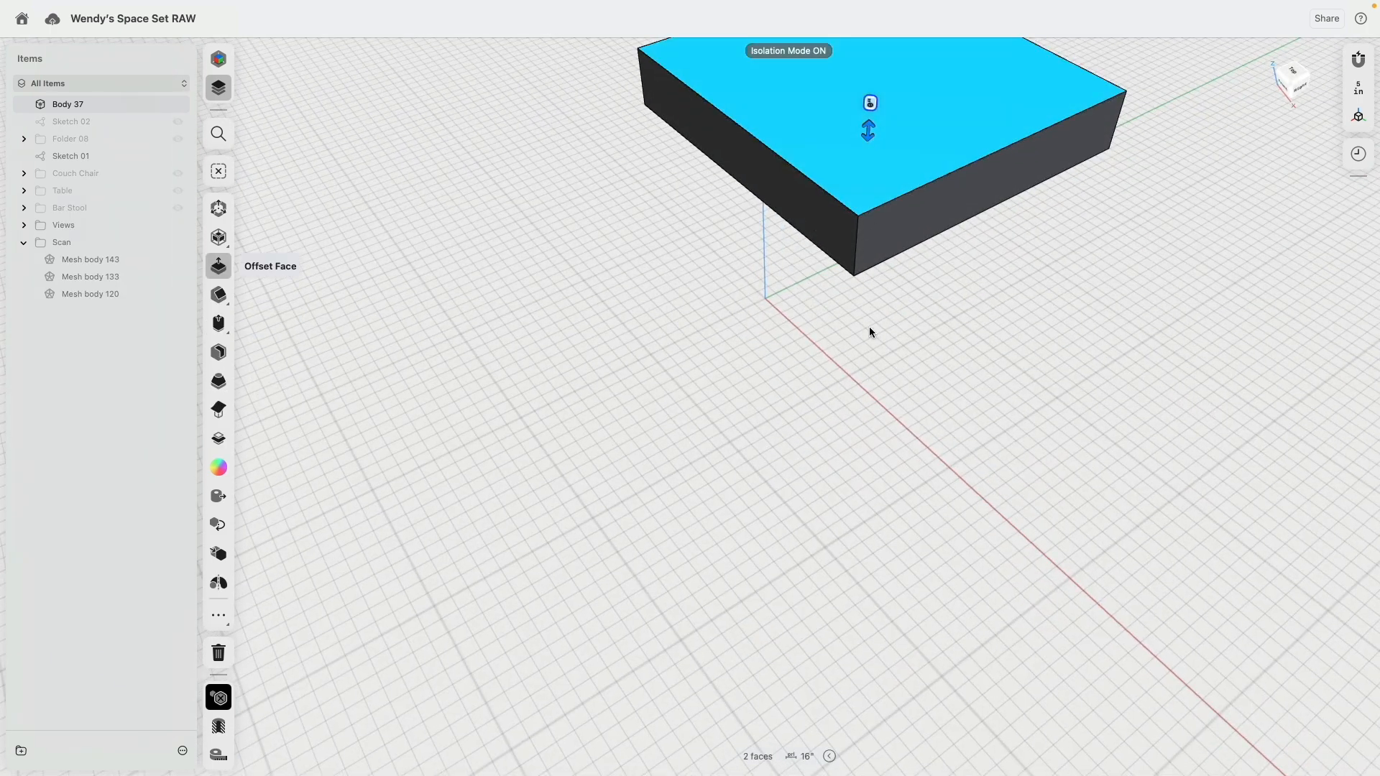
right_drag(869, 332, 865, 215)
key(h)
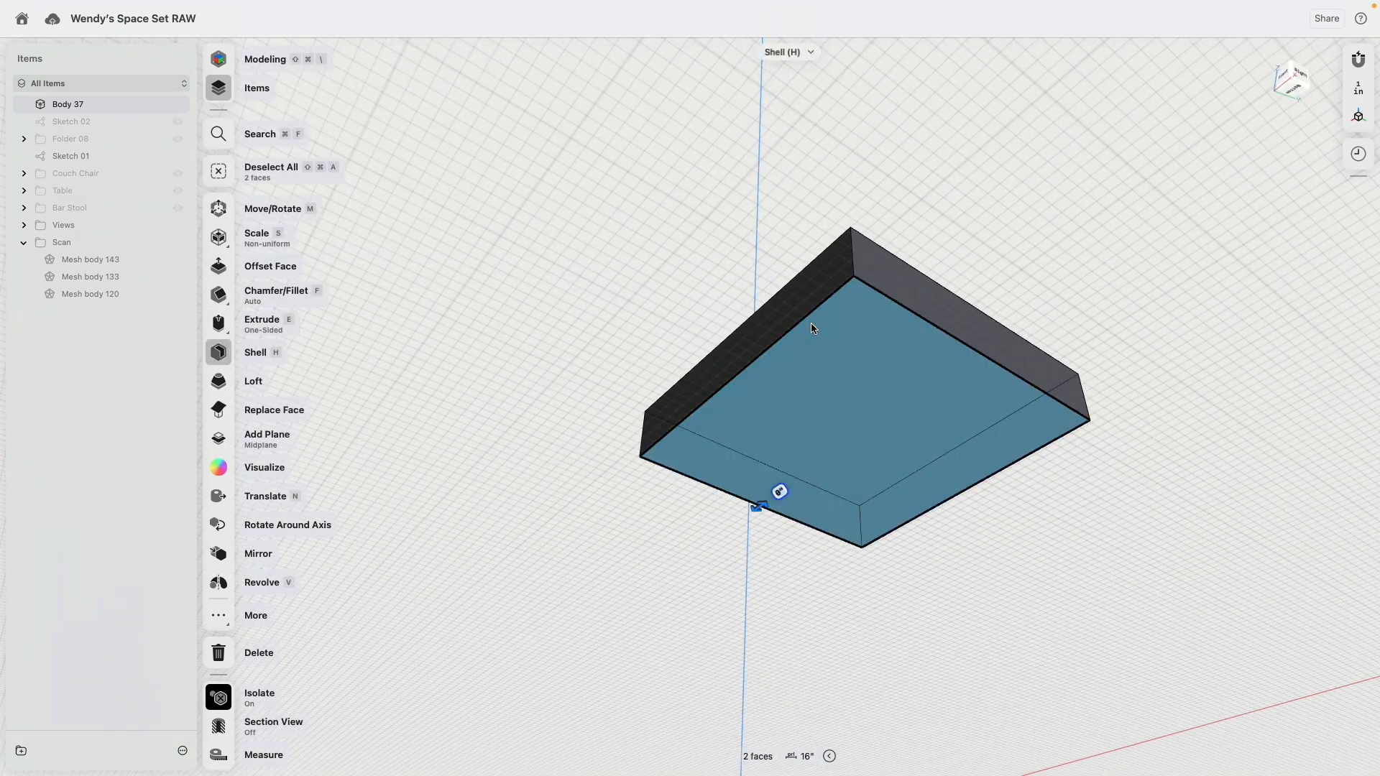
drag(761, 508, 767, 500)
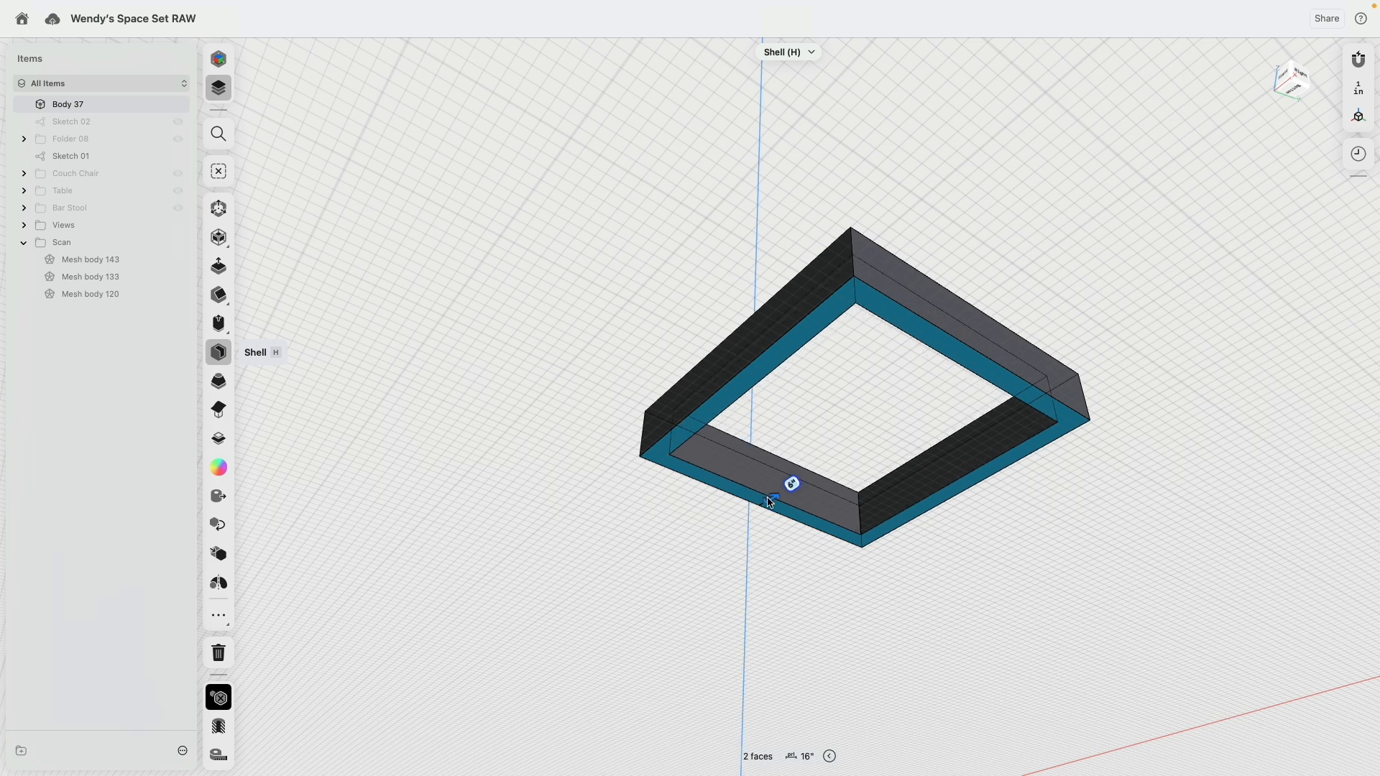
click(688, 566)
mouse_move(688, 566)
right_down()
mouse_move(667, 489)
mouse_move(688, 565)
right_up()
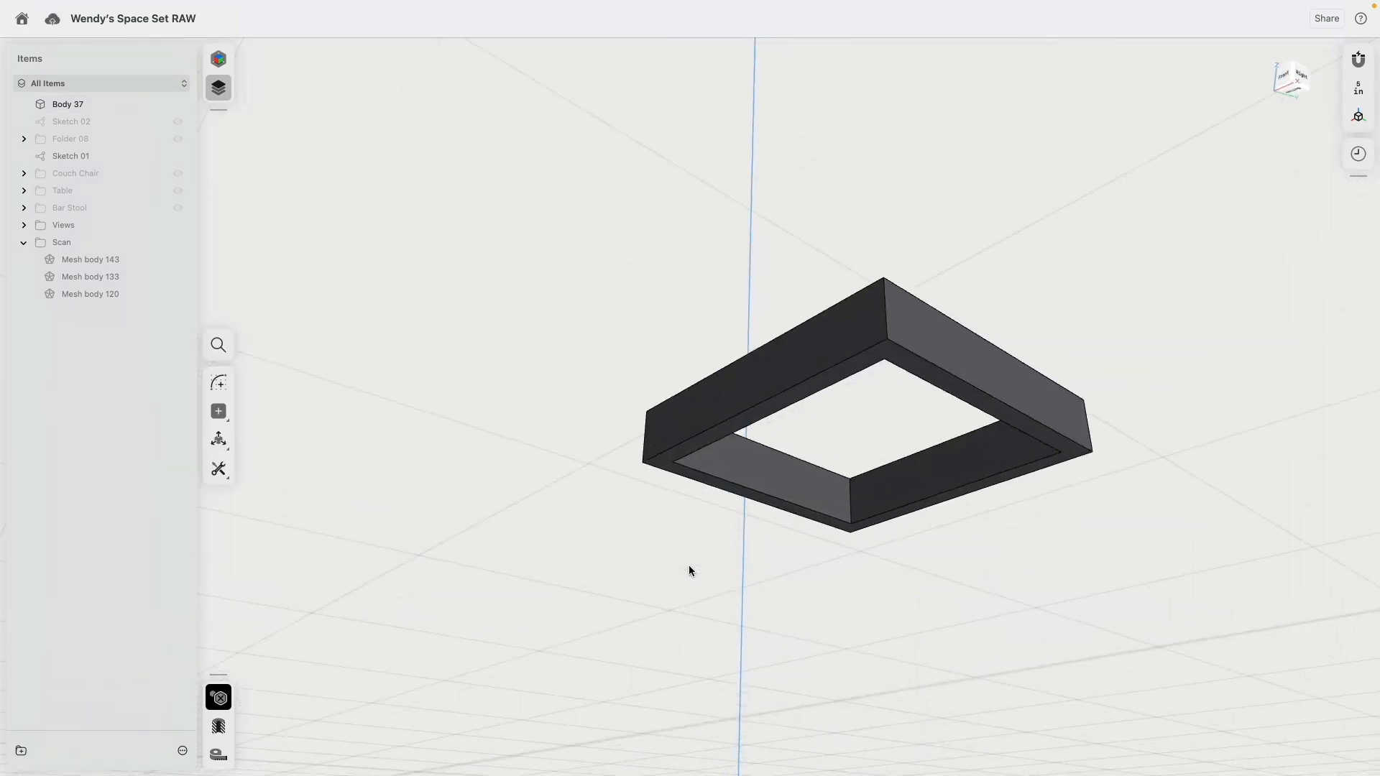
click(219, 698)
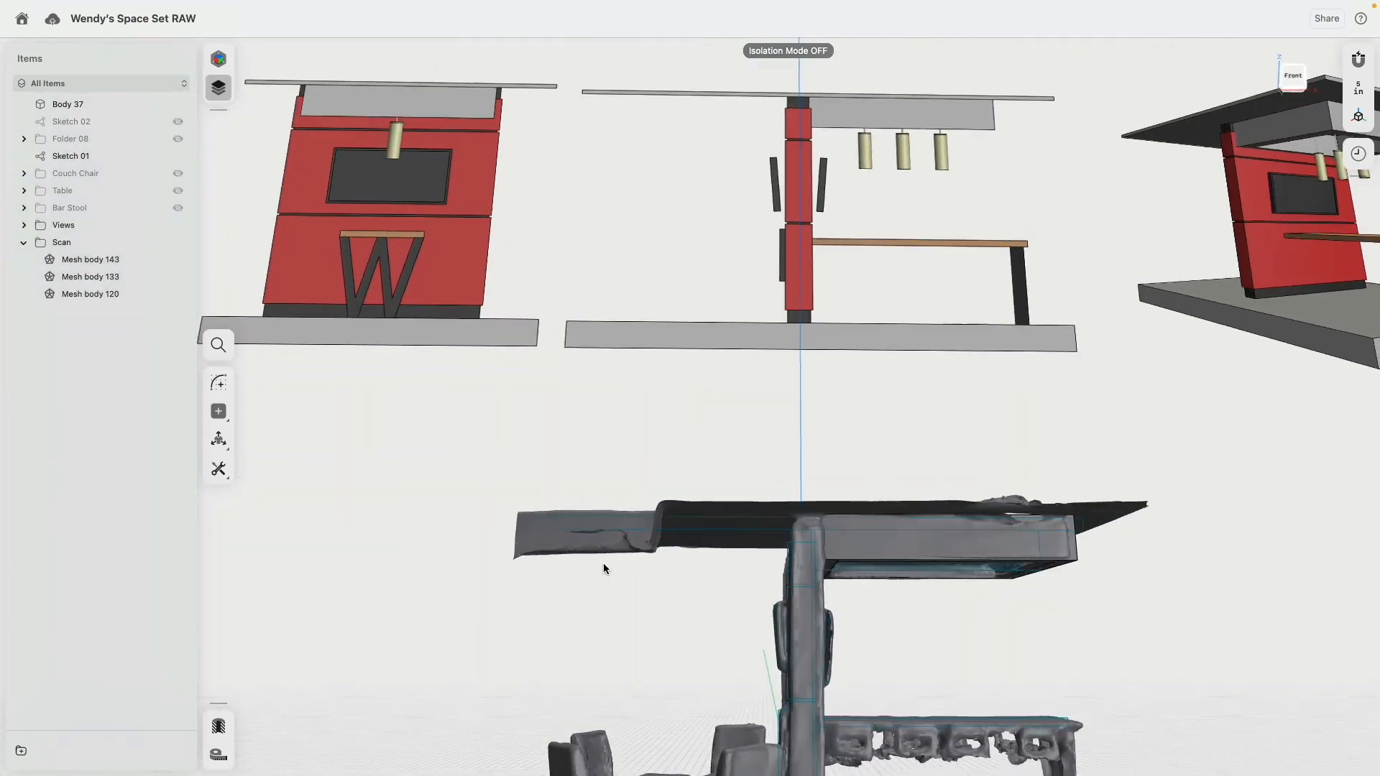
Step: Hide Sketch 01 and the Scan folder, and view the canopy frame from the front
middle_drag(719, 426, 506, 253)
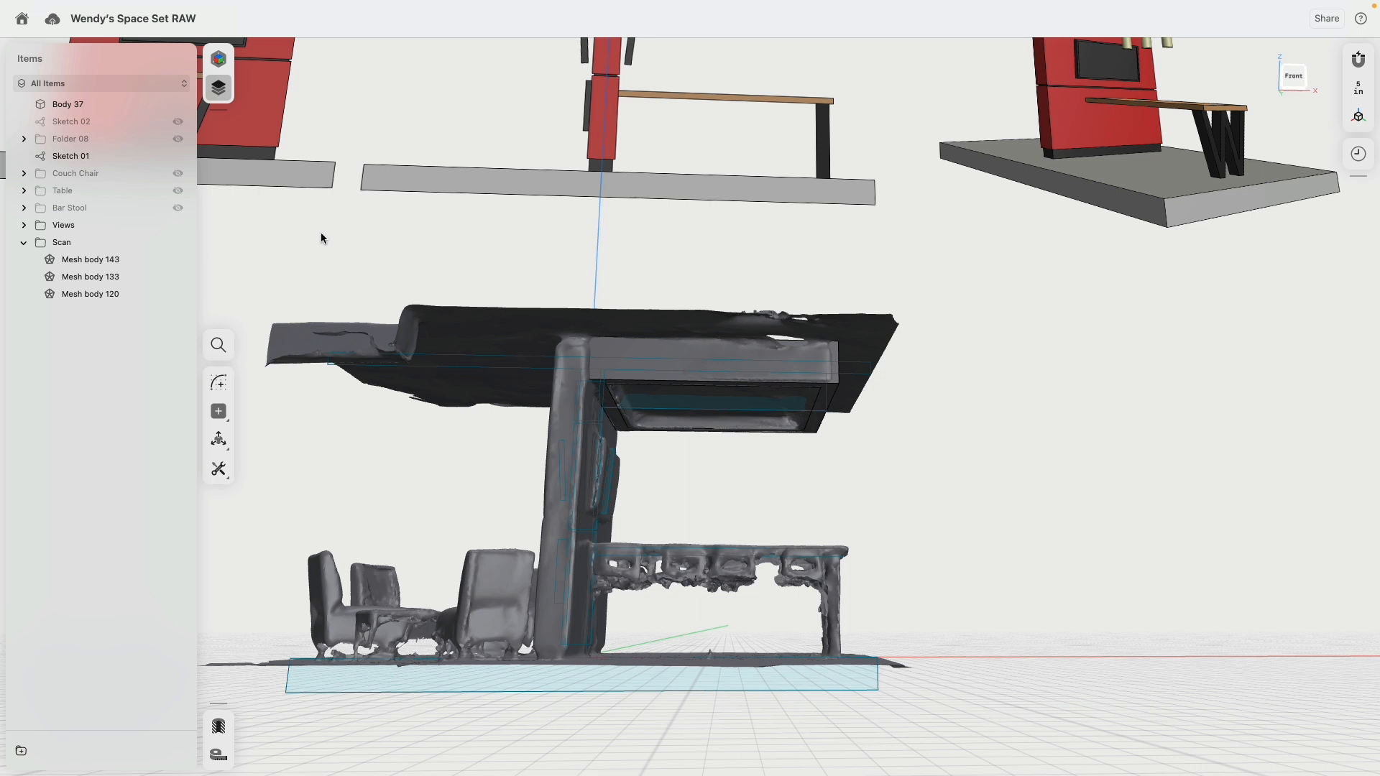
click(178, 156)
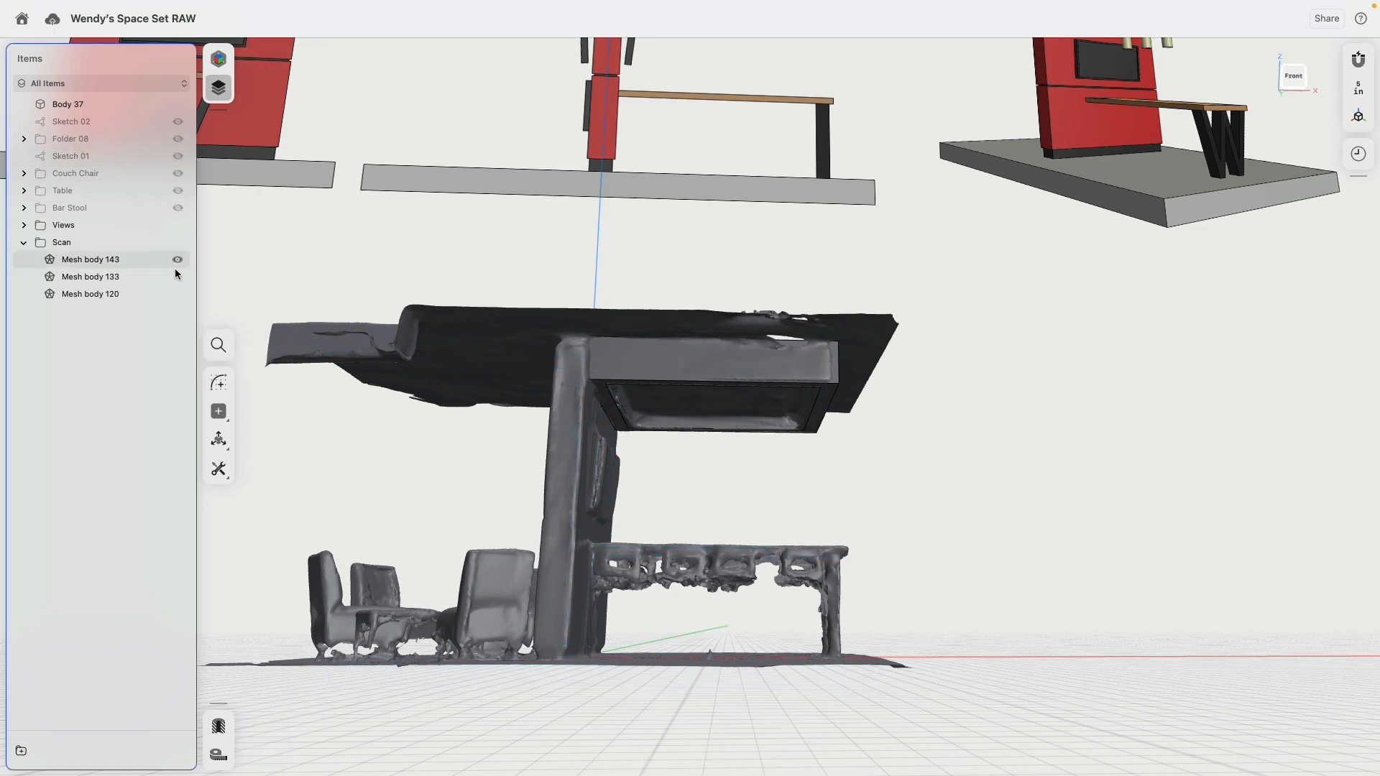
click(177, 243)
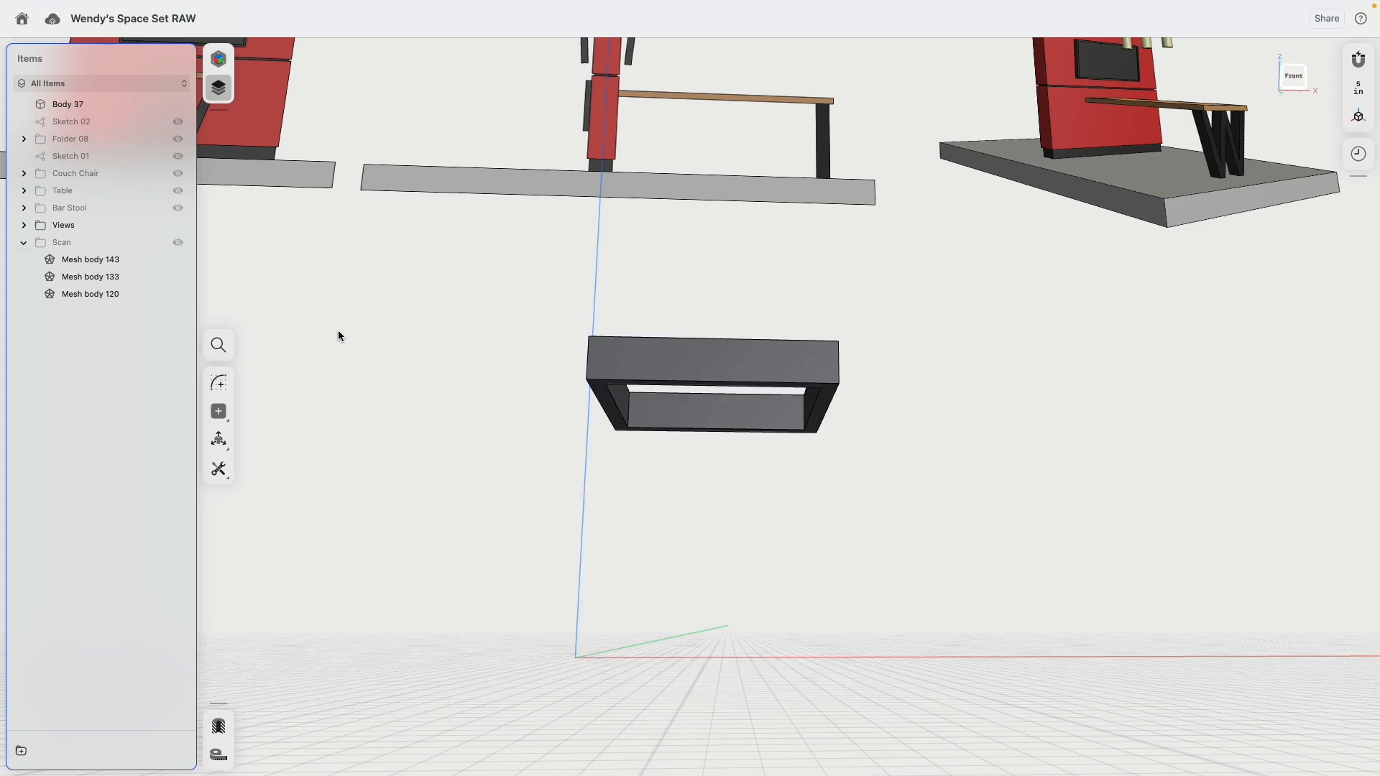
click(1293, 76)
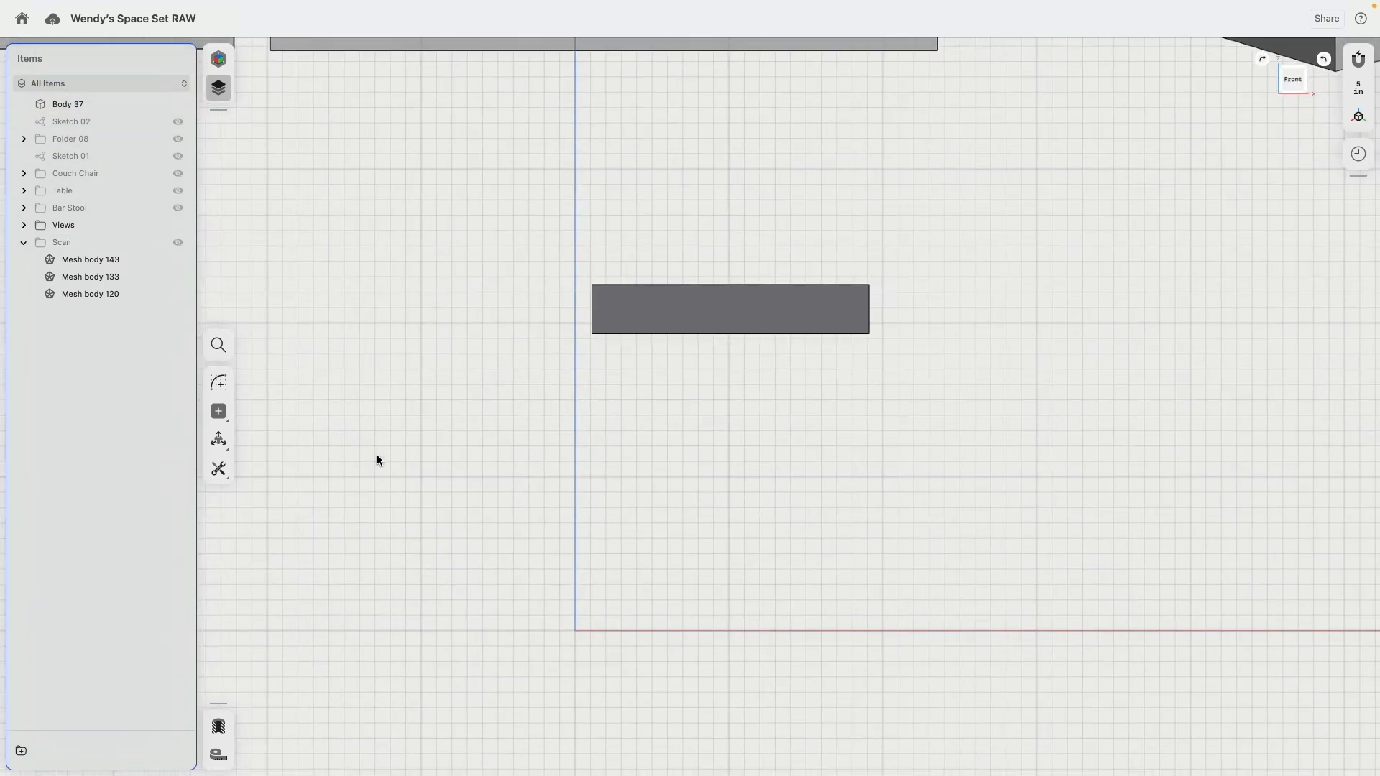
Step: Start a new sketch and draw a 78-inch line across the top of the canopy opening between its inner walls
click(219, 383)
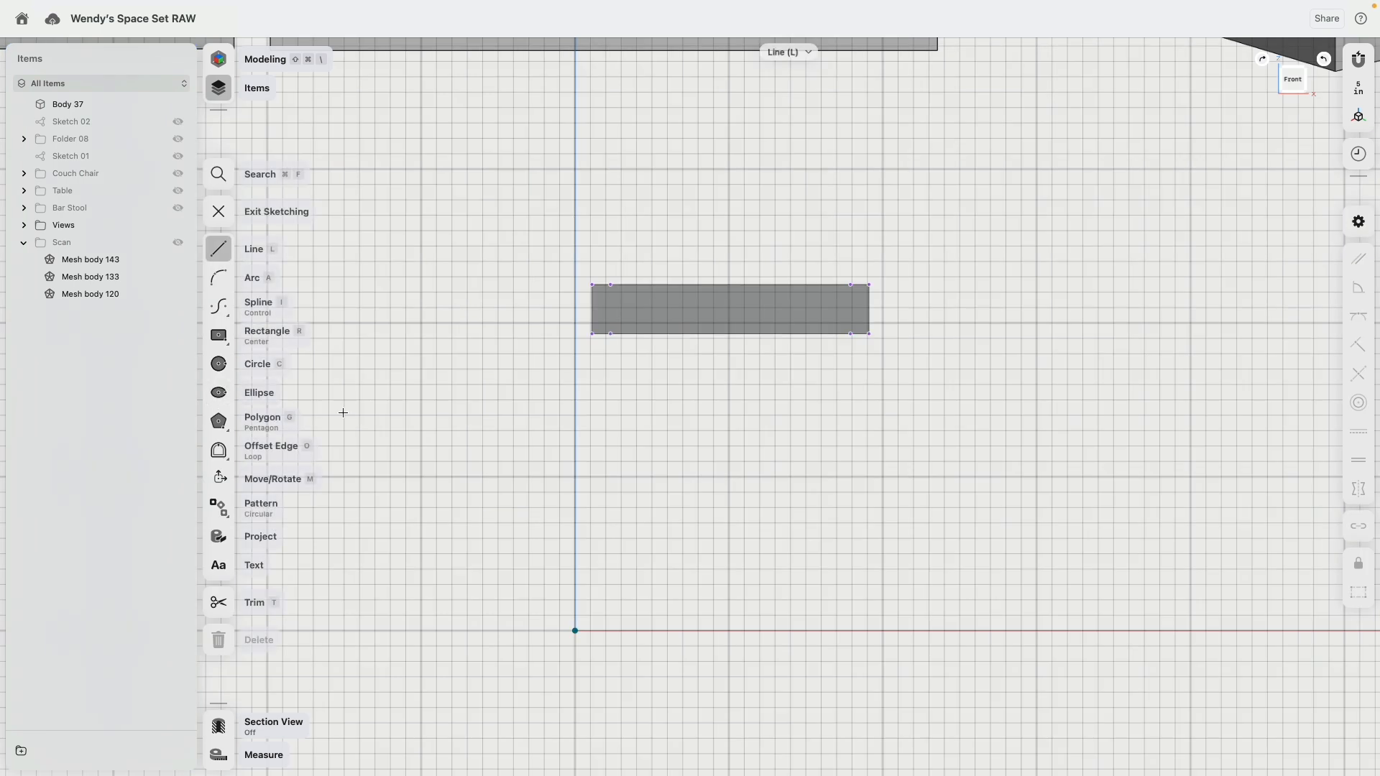
click(611, 334)
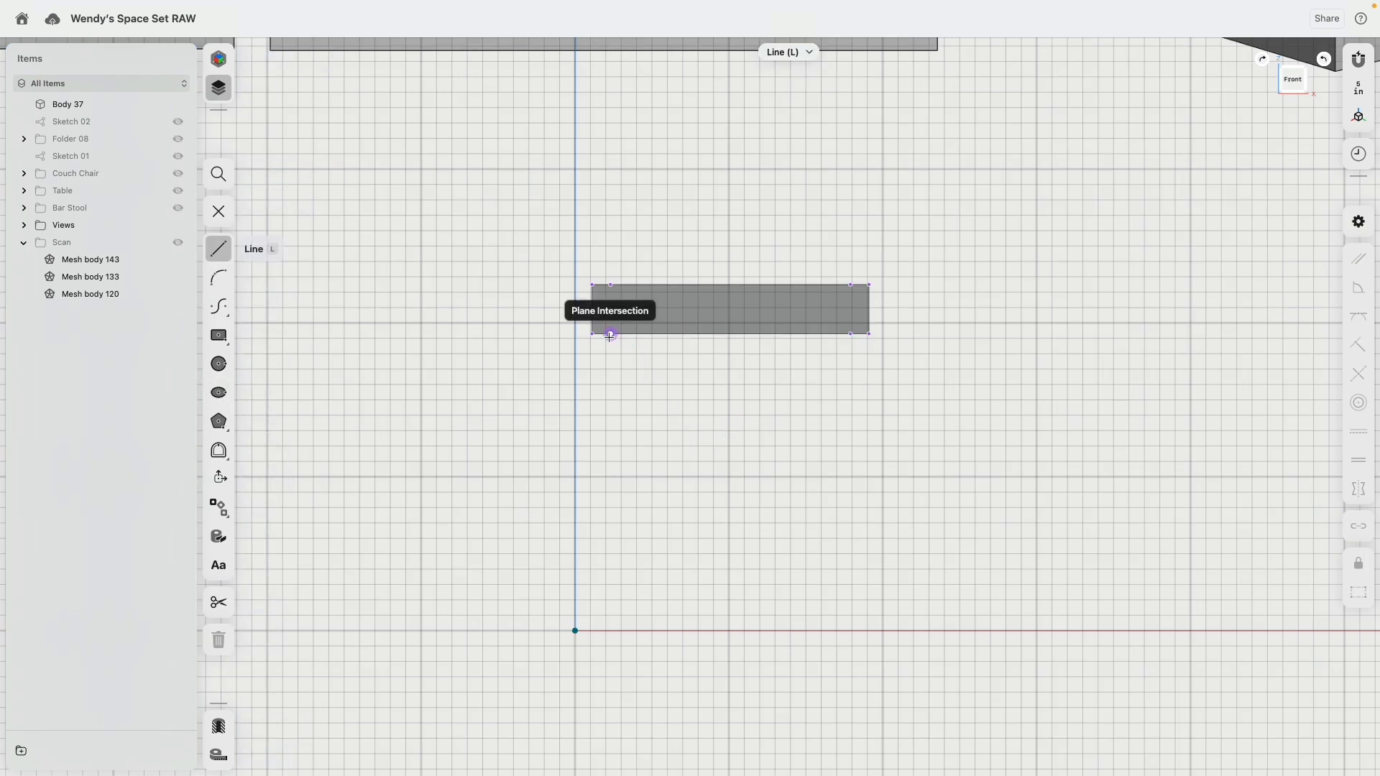
click(610, 286)
click(850, 284)
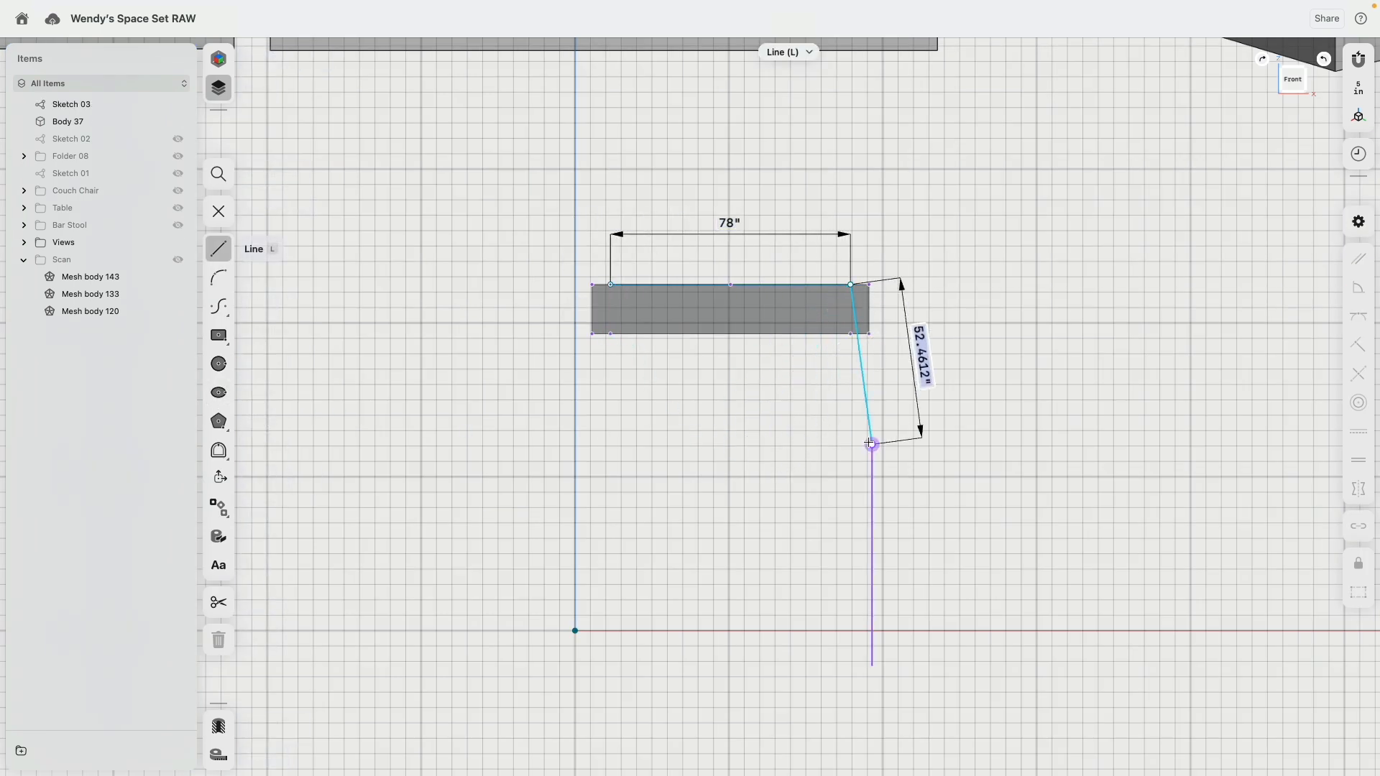
key(Escape)
Step: Sketch a vertical line from the top line, a quarter of the way along, hanging down below the canopy frame
mouse_move(719, 392)
right_down()
mouse_move(726, 500)
mouse_move(780, 664)
mouse_move(688, 619)
right_up()
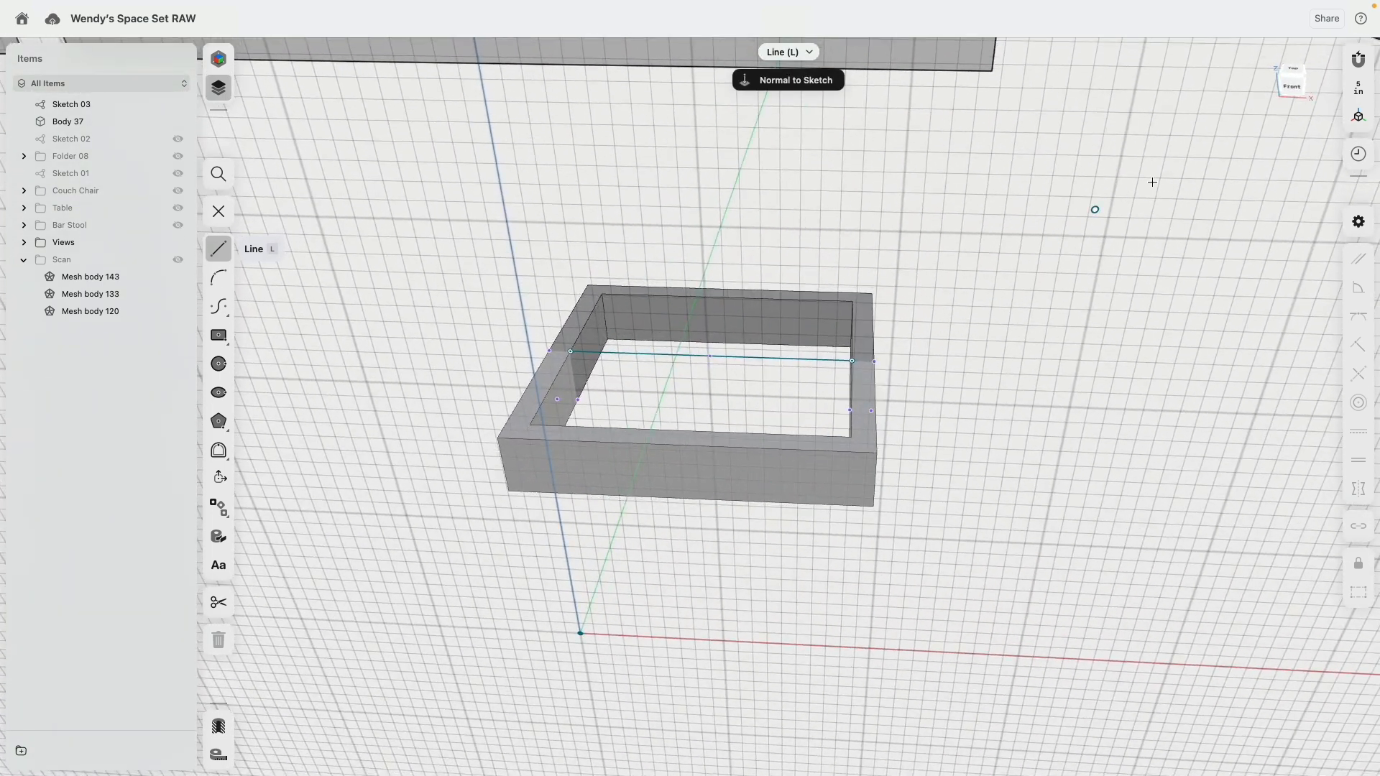
click(1290, 87)
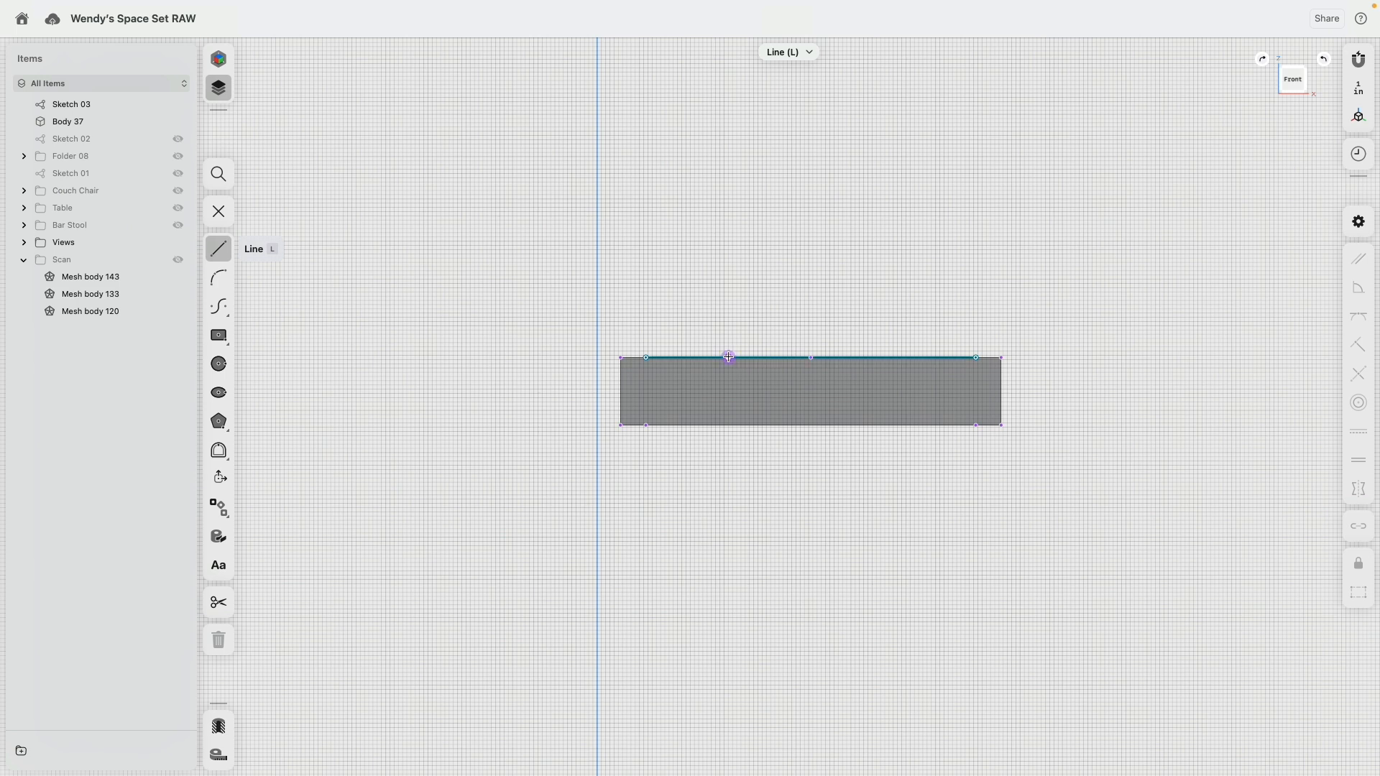
click(726, 357)
click(728, 545)
key(Escape)
Step: Sketch two more lines hanging from the top line, one slanted near its midpoint and one vertical near its far end
click(839, 357)
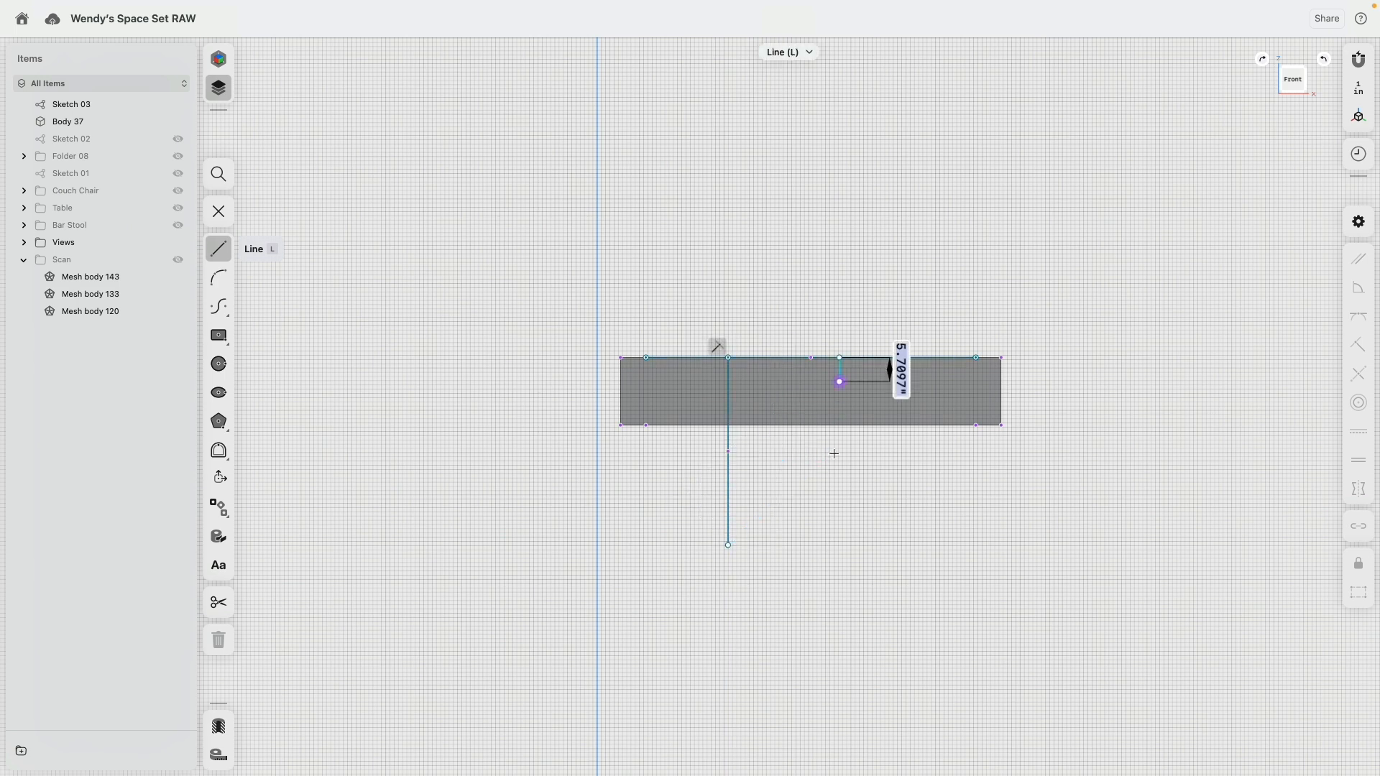
click(822, 558)
key(Escape)
click(917, 358)
click(917, 571)
key(Escape)
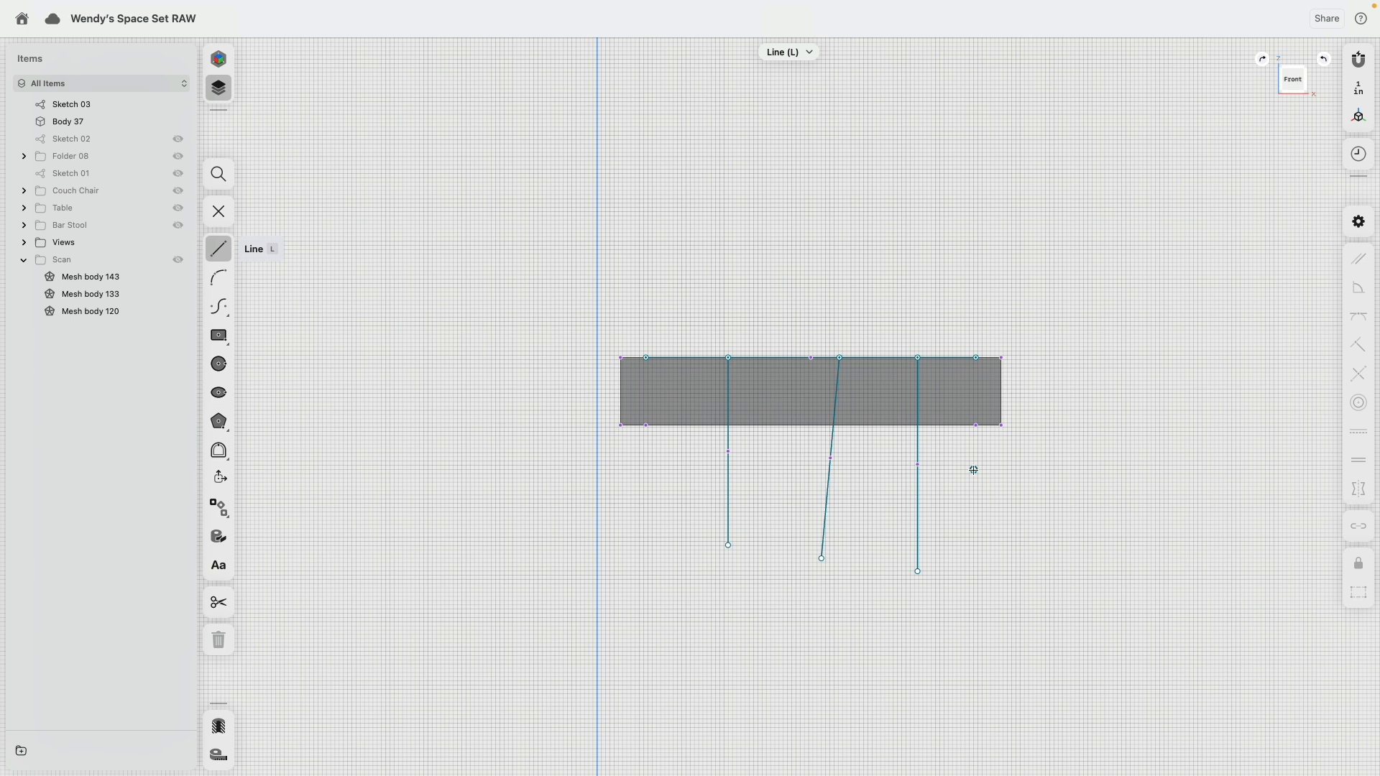
key(Escape)
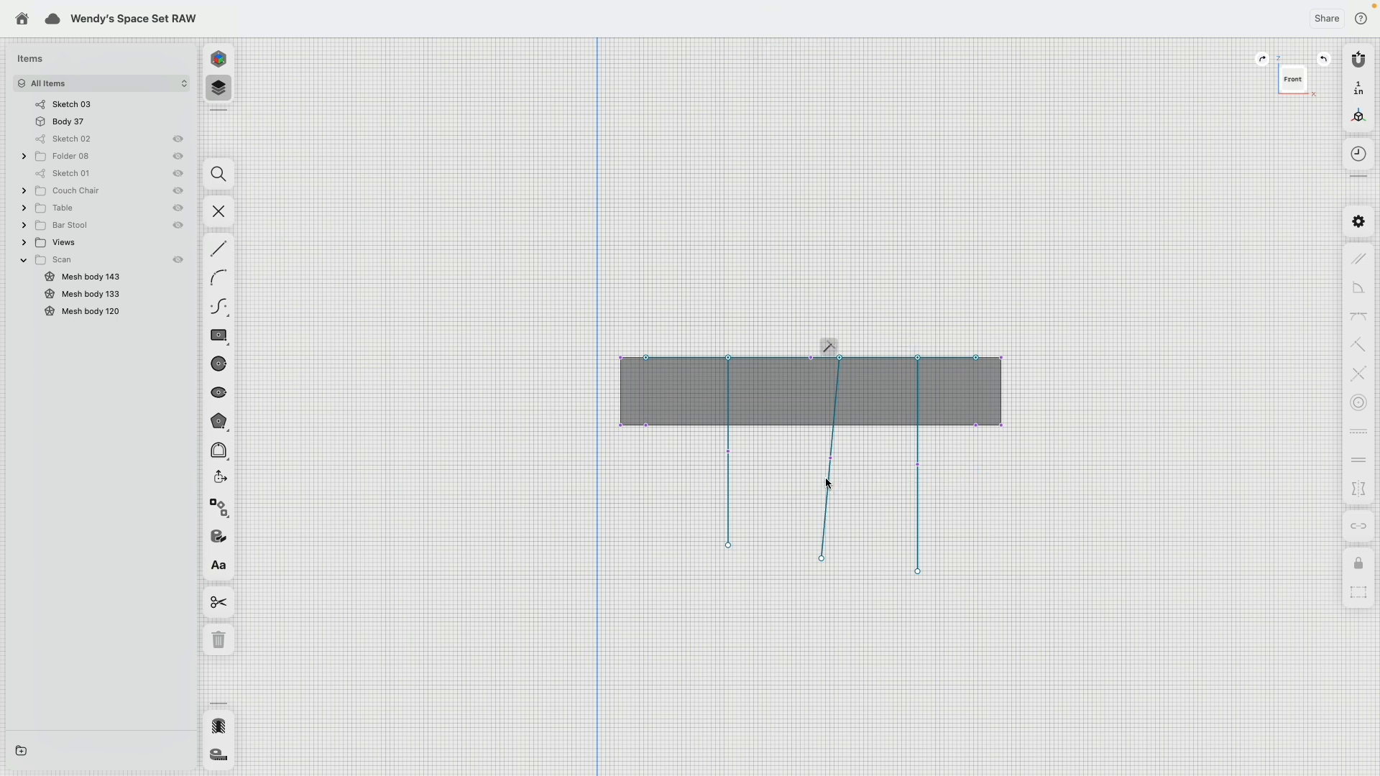
Step: Delete the slanted hanging line and the far vertical one, keeping only the hanging line nearest the column axis
click(827, 477)
key(Delete)
click(919, 490)
key(Delete)
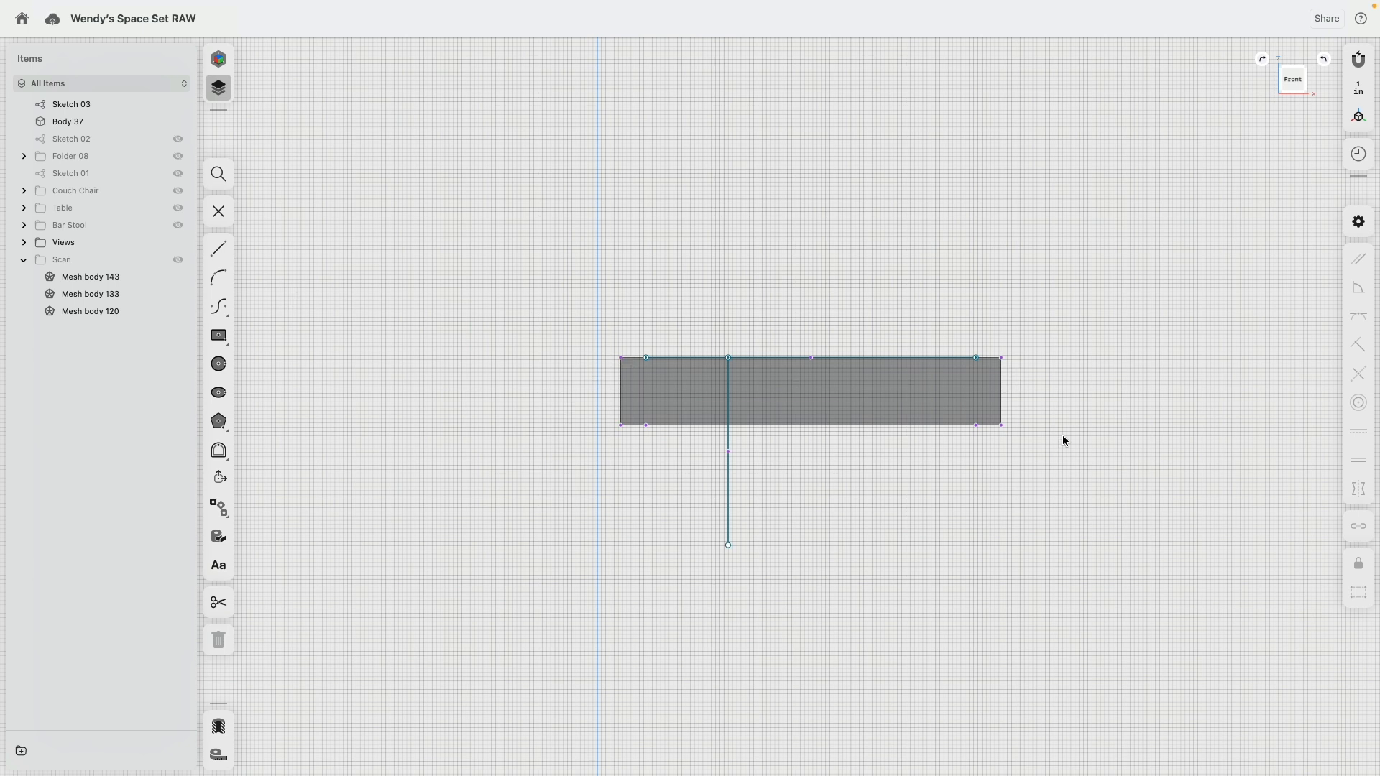
Step: Compare the hanging-line sketch with the 3D scan and the reference views, showing the scan for the check and hiding it again
click(179, 259)
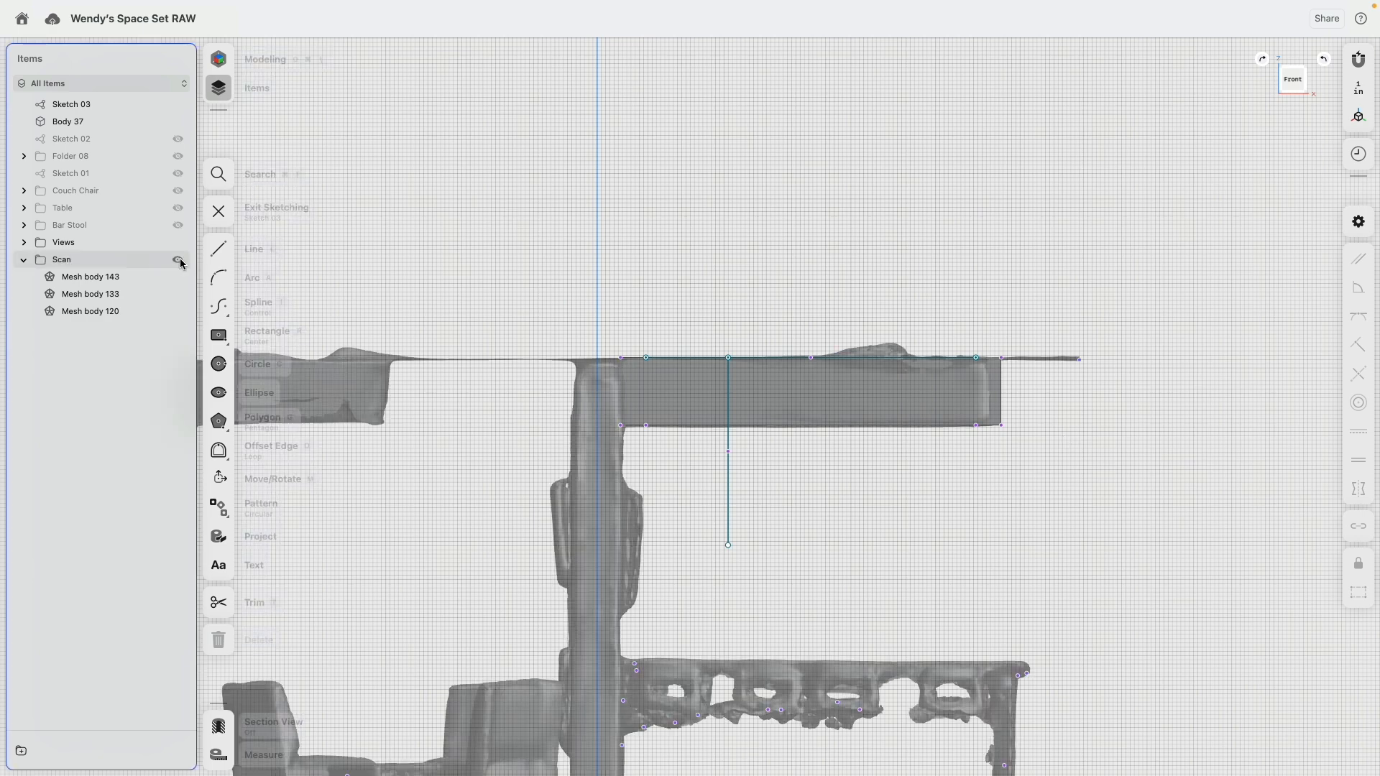
mouse_move(684, 463)
right_down()
mouse_move(676, 388)
mouse_move(676, 446)
right_up()
scroll(786, 272, down, 8)
middle_drag(789, 274, 780, 395)
click(1291, 83)
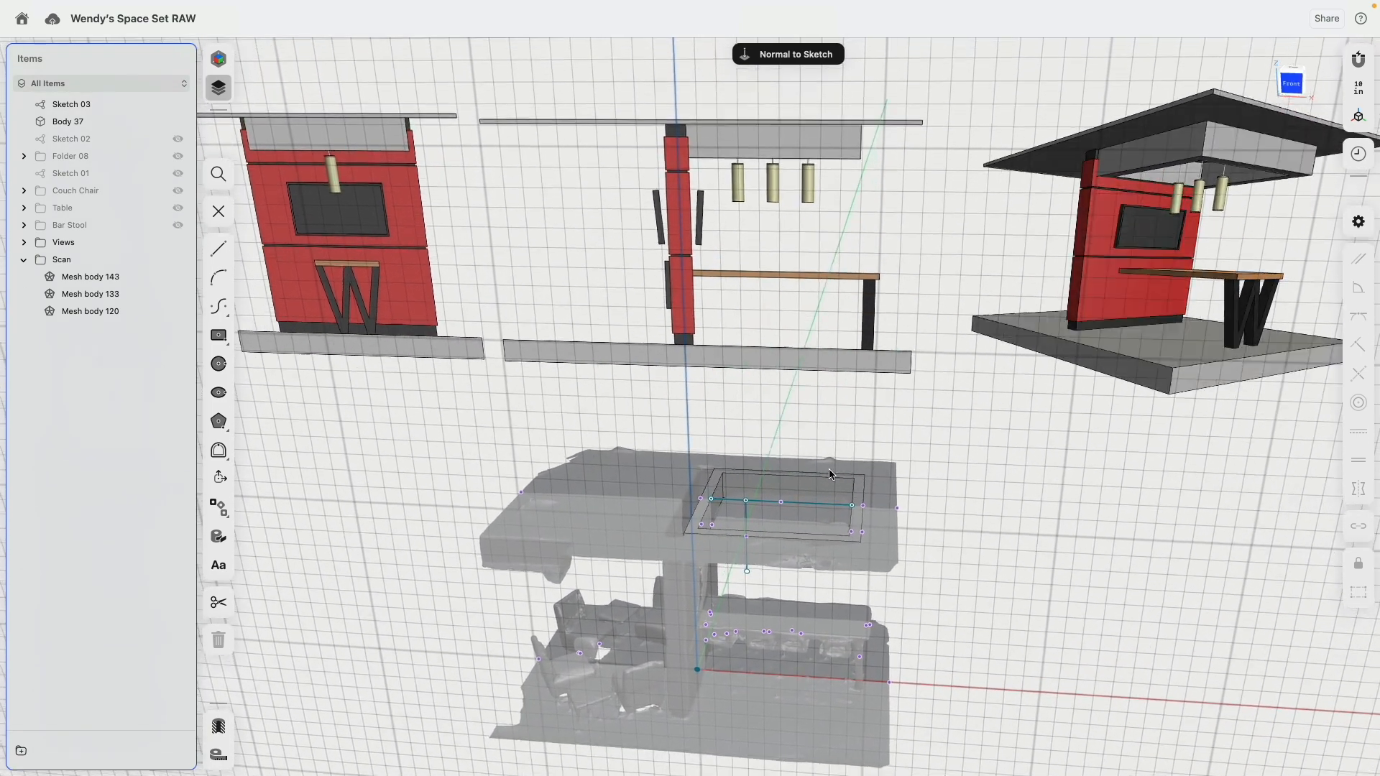
scroll(753, 608, up, 6)
scroll(754, 605, up, 3)
middle_drag(753, 606, 734, 430)
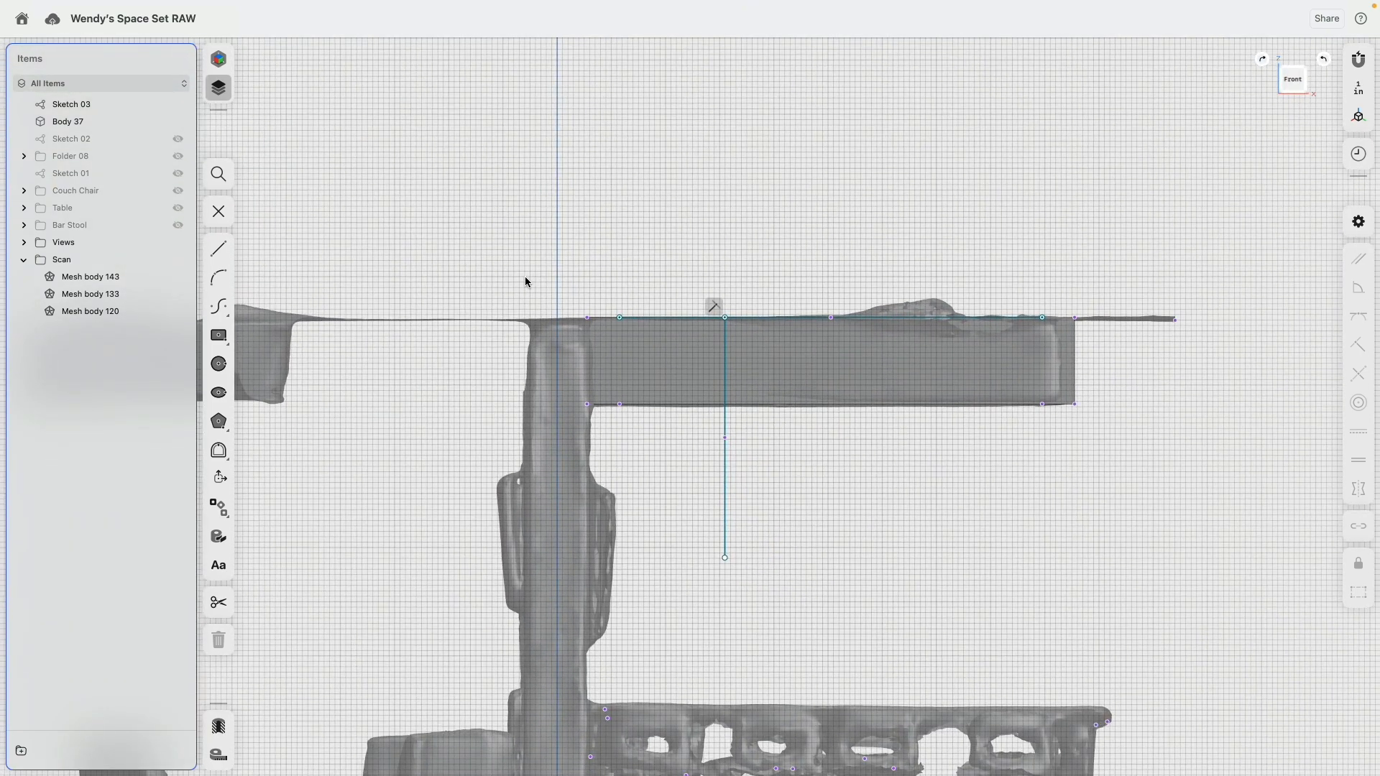
click(178, 260)
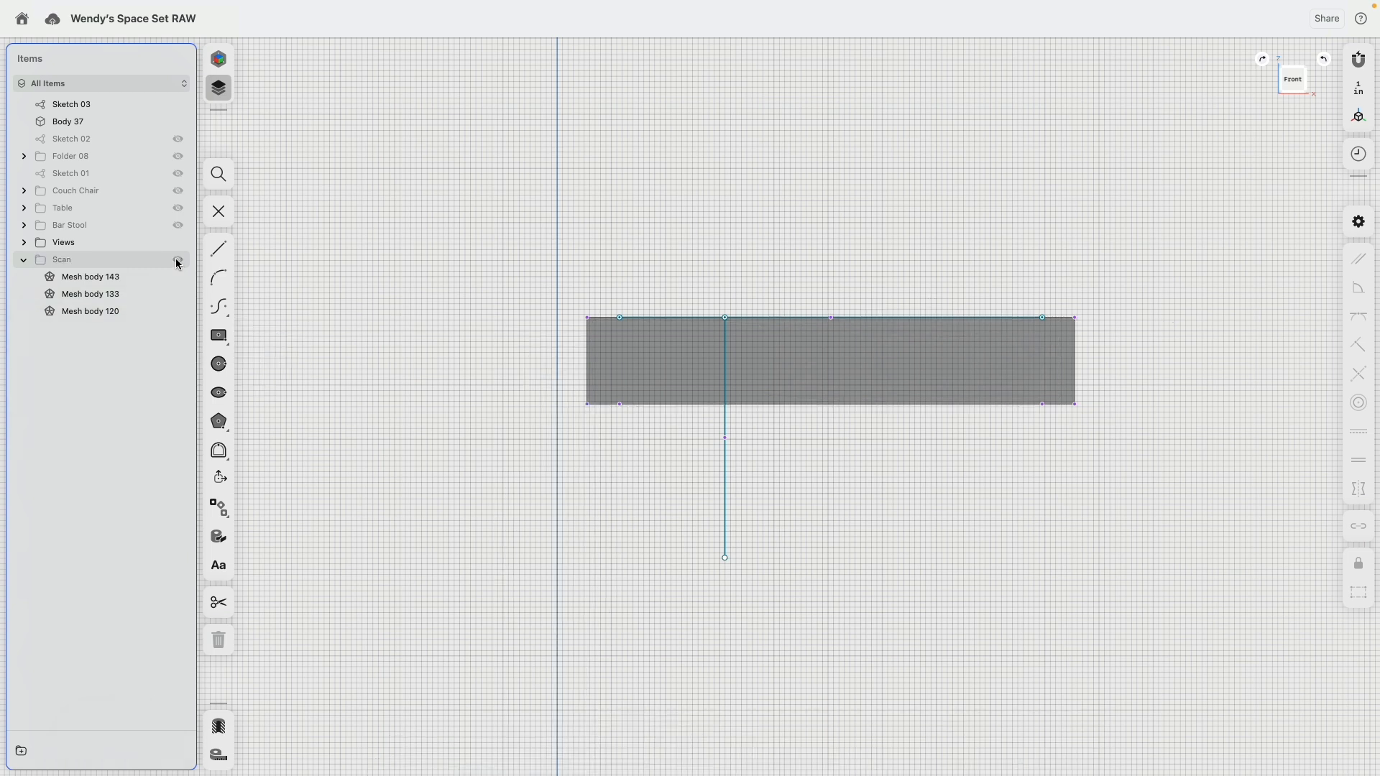
Step: Section the canopy frame and sketch two more vertical lines, each about 30 inches long, hanging from the top line
click(219, 726)
scroll(676, 424, up, 3)
middle_drag(676, 424, 619, 456)
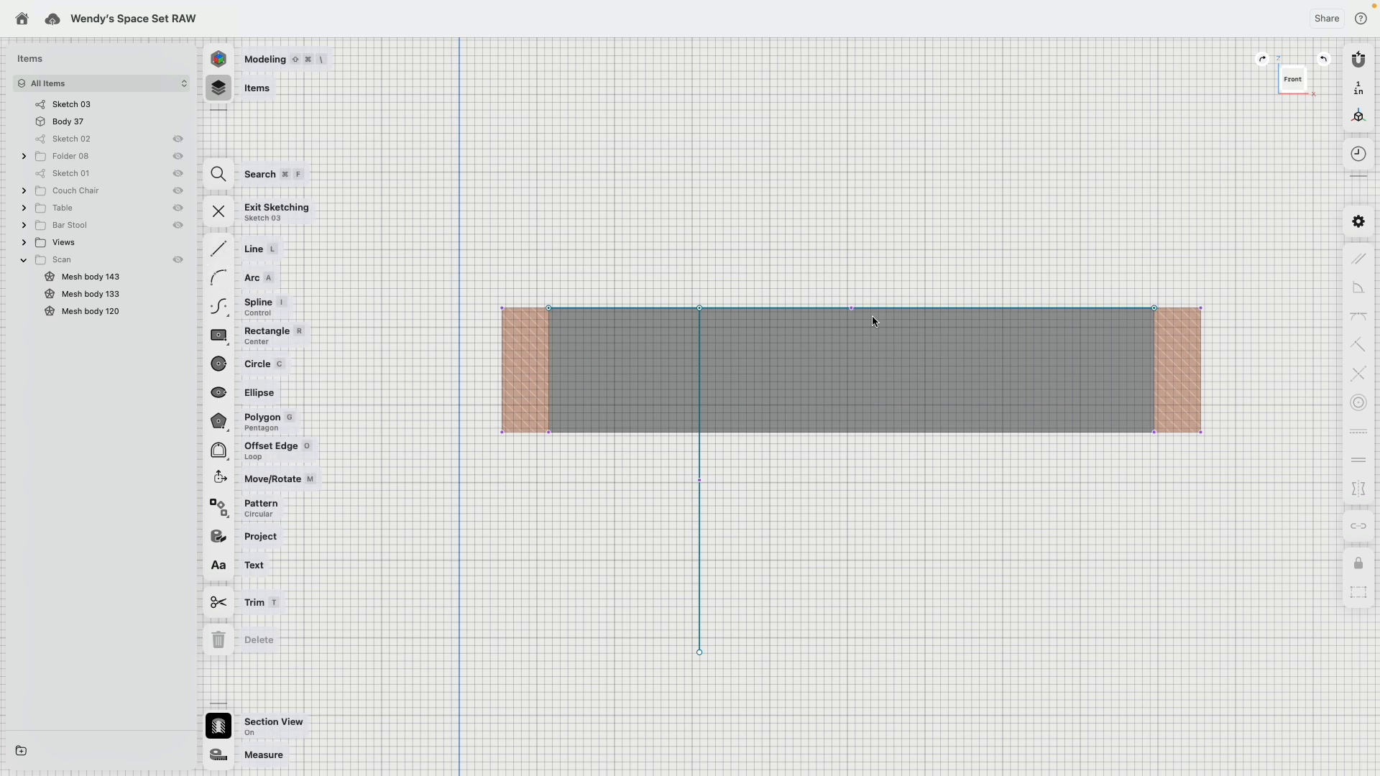
click(224, 258)
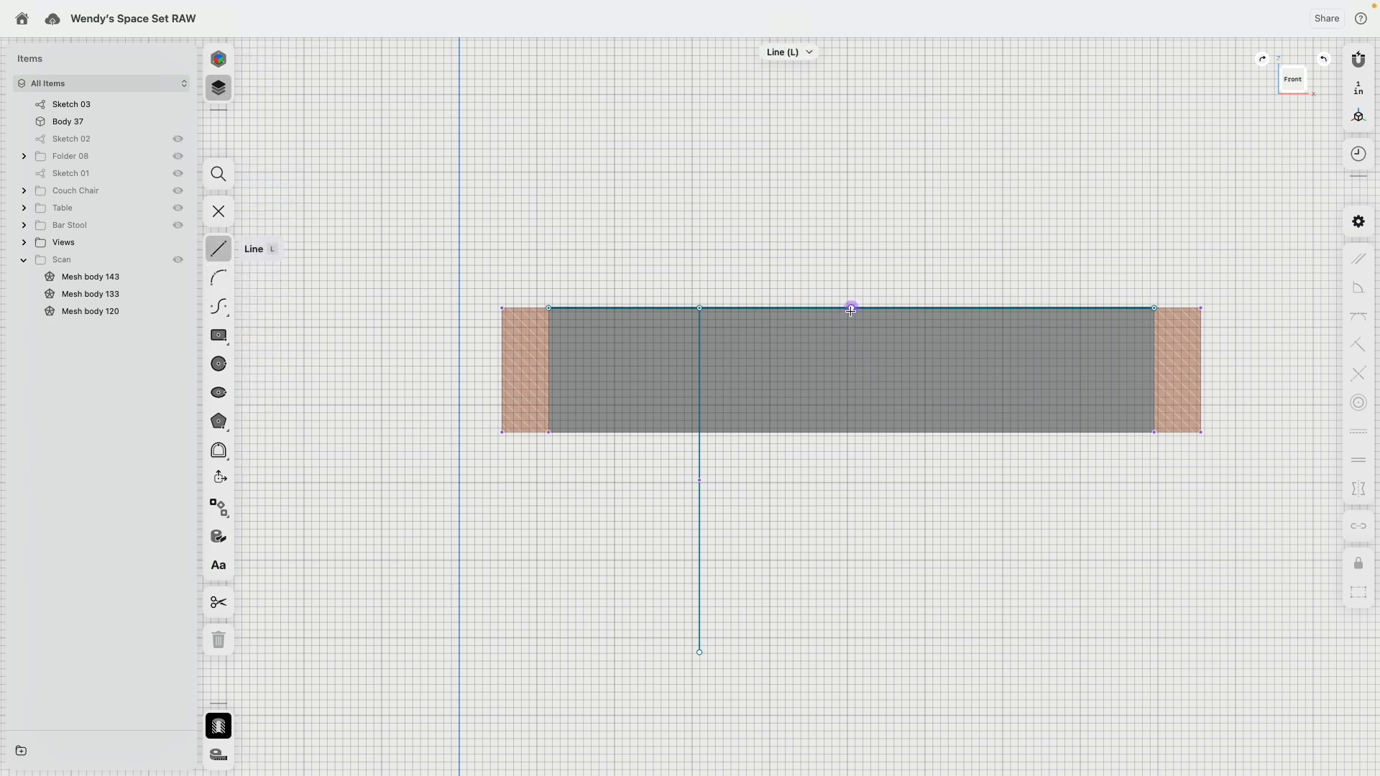
click(795, 309)
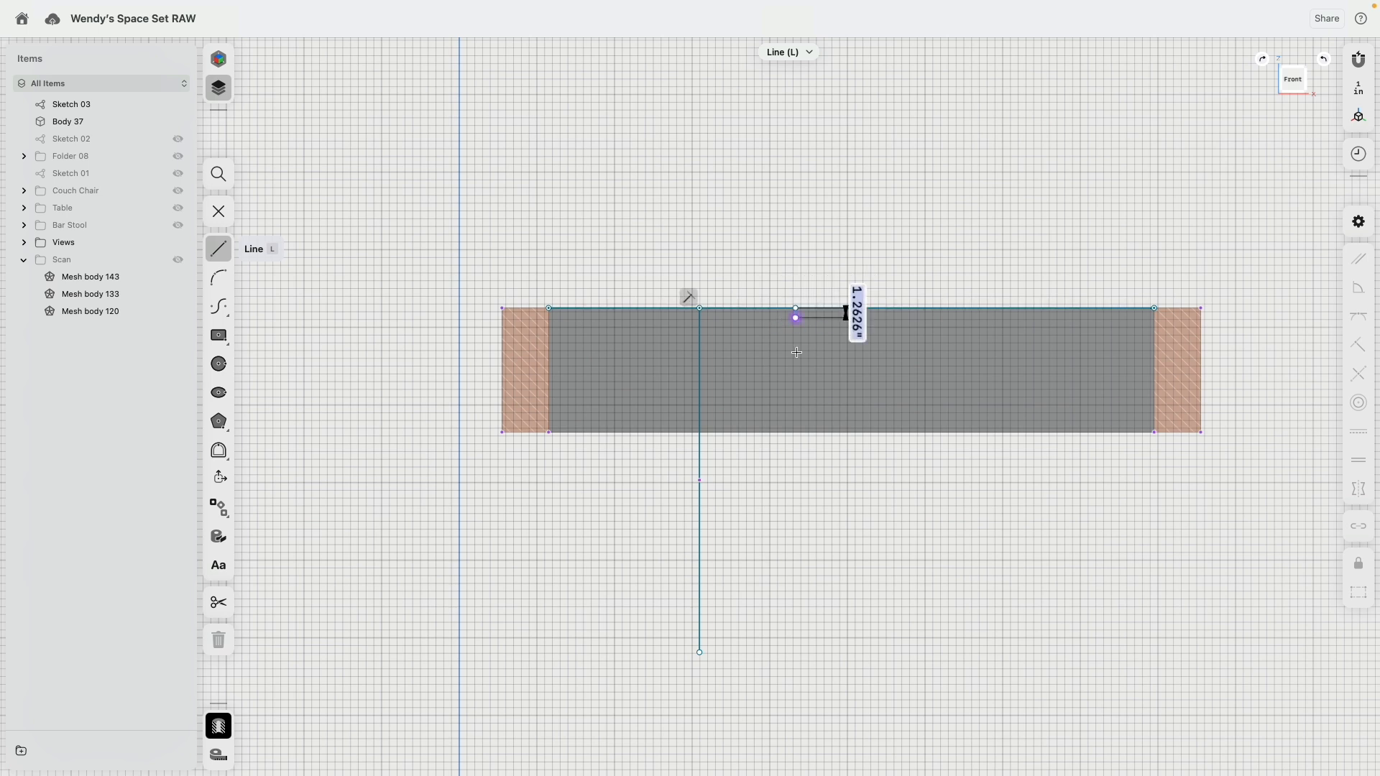
double_click(797, 536)
click(1004, 308)
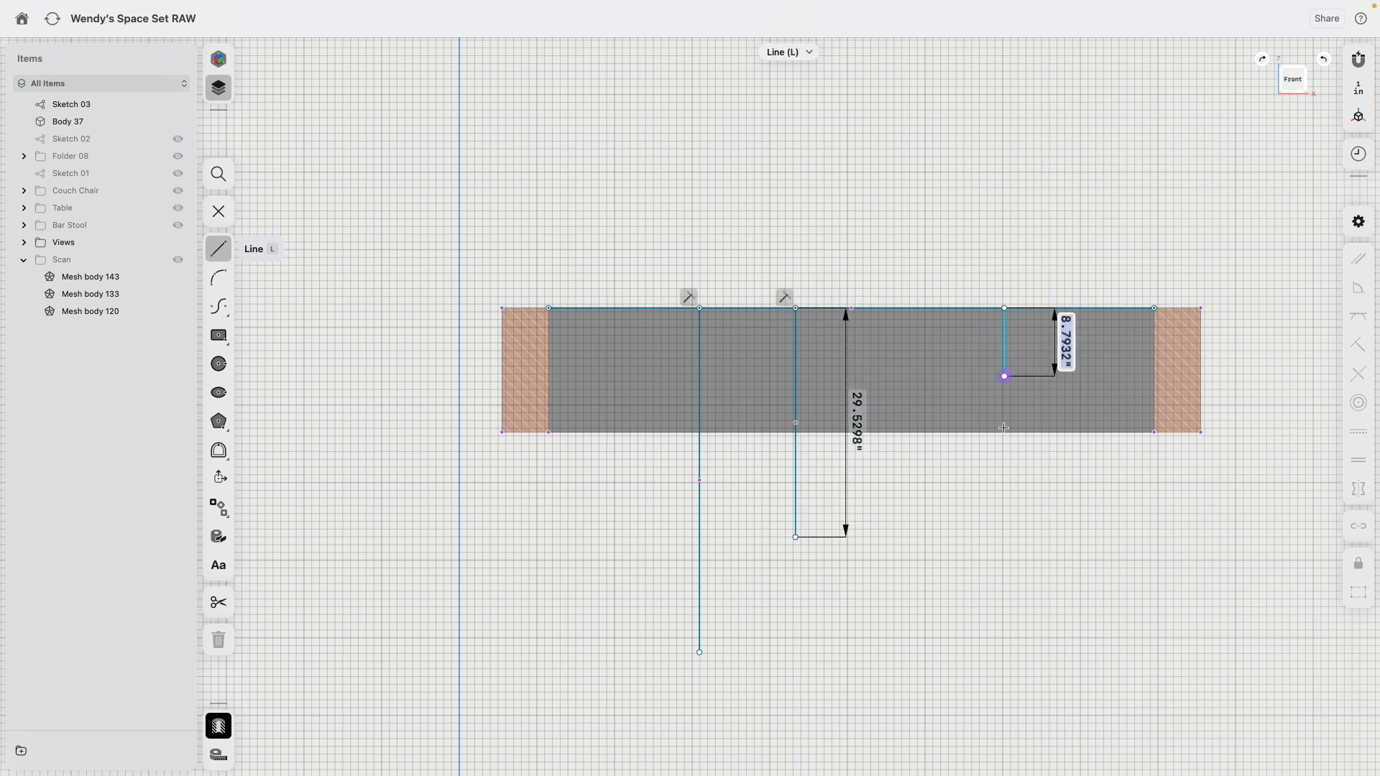
double_click(1004, 541)
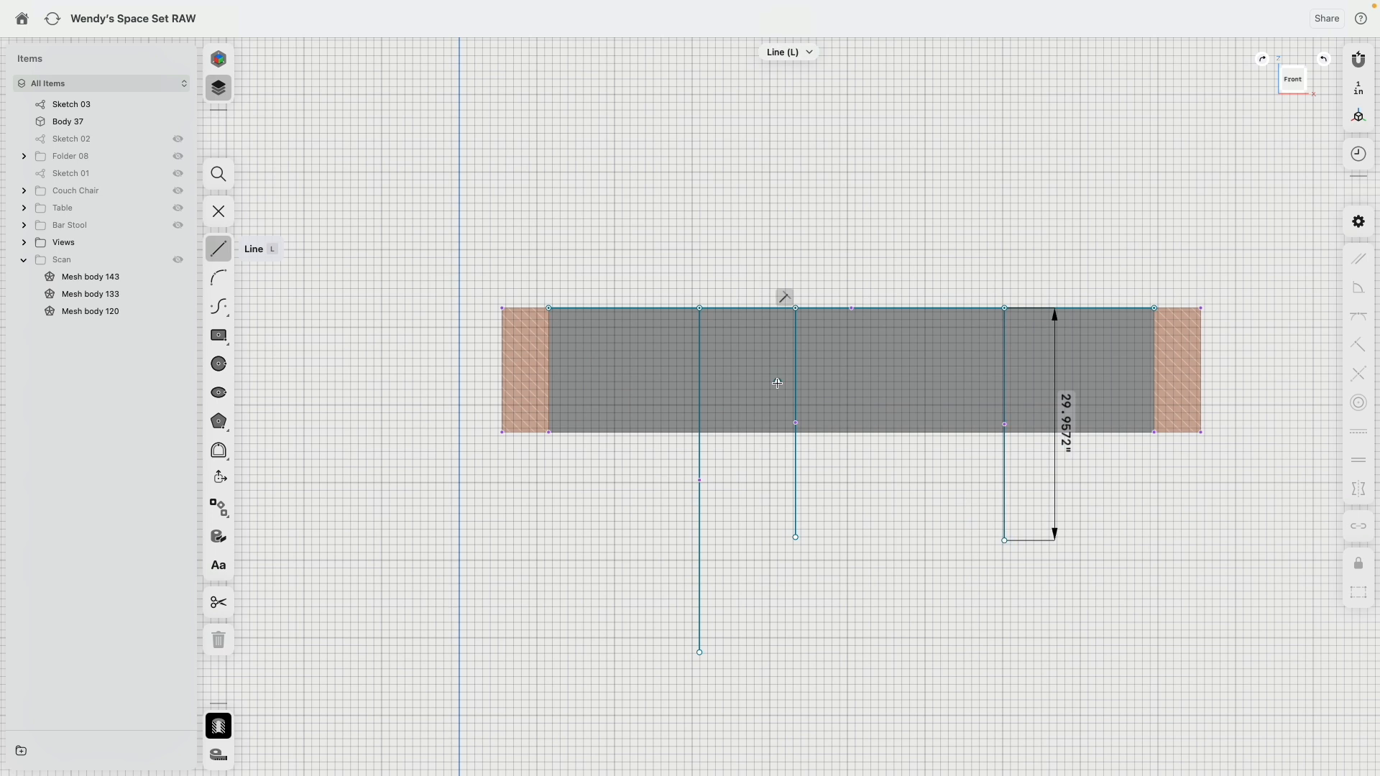
Step: Sketch a chain of line segments along the opening's lower edge between the inner walls, breaking it at each hanging line
click(549, 433)
click(699, 432)
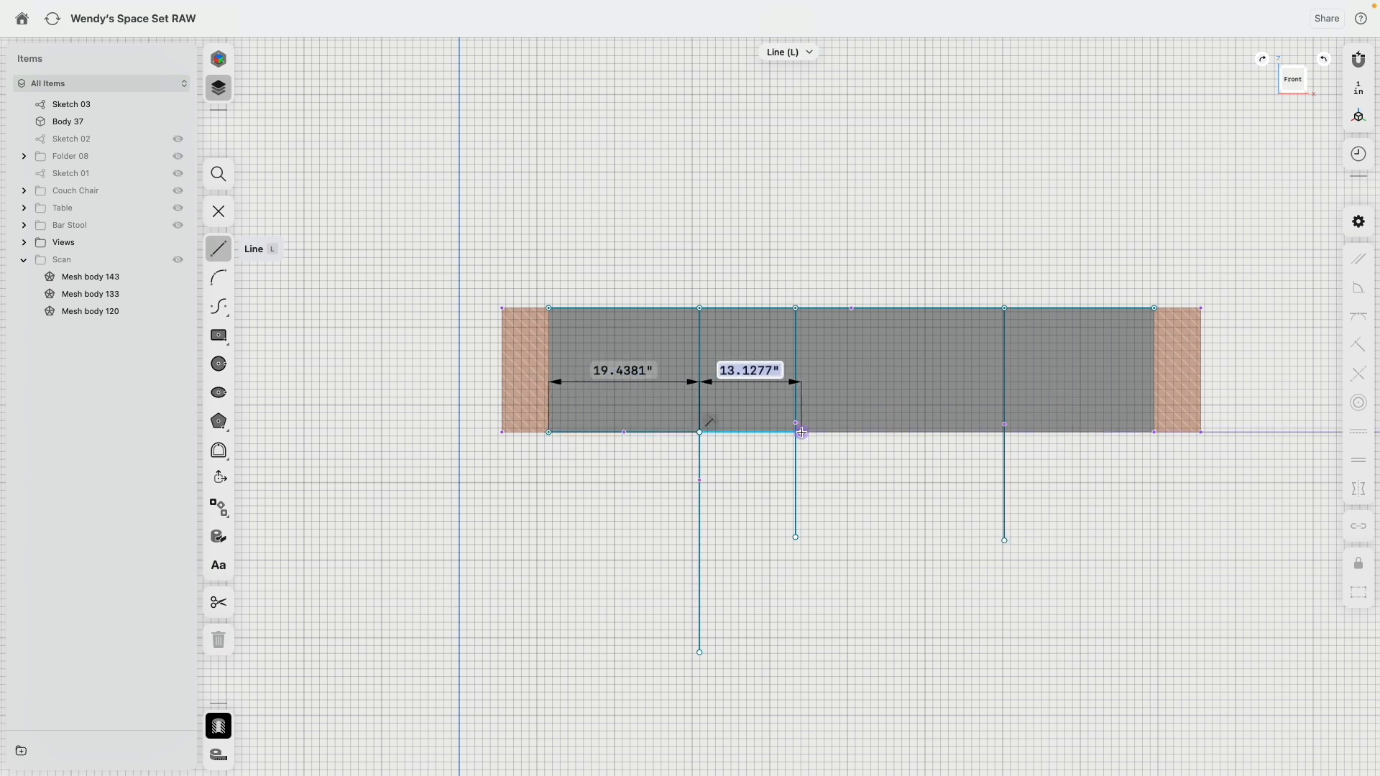
click(796, 432)
click(1005, 432)
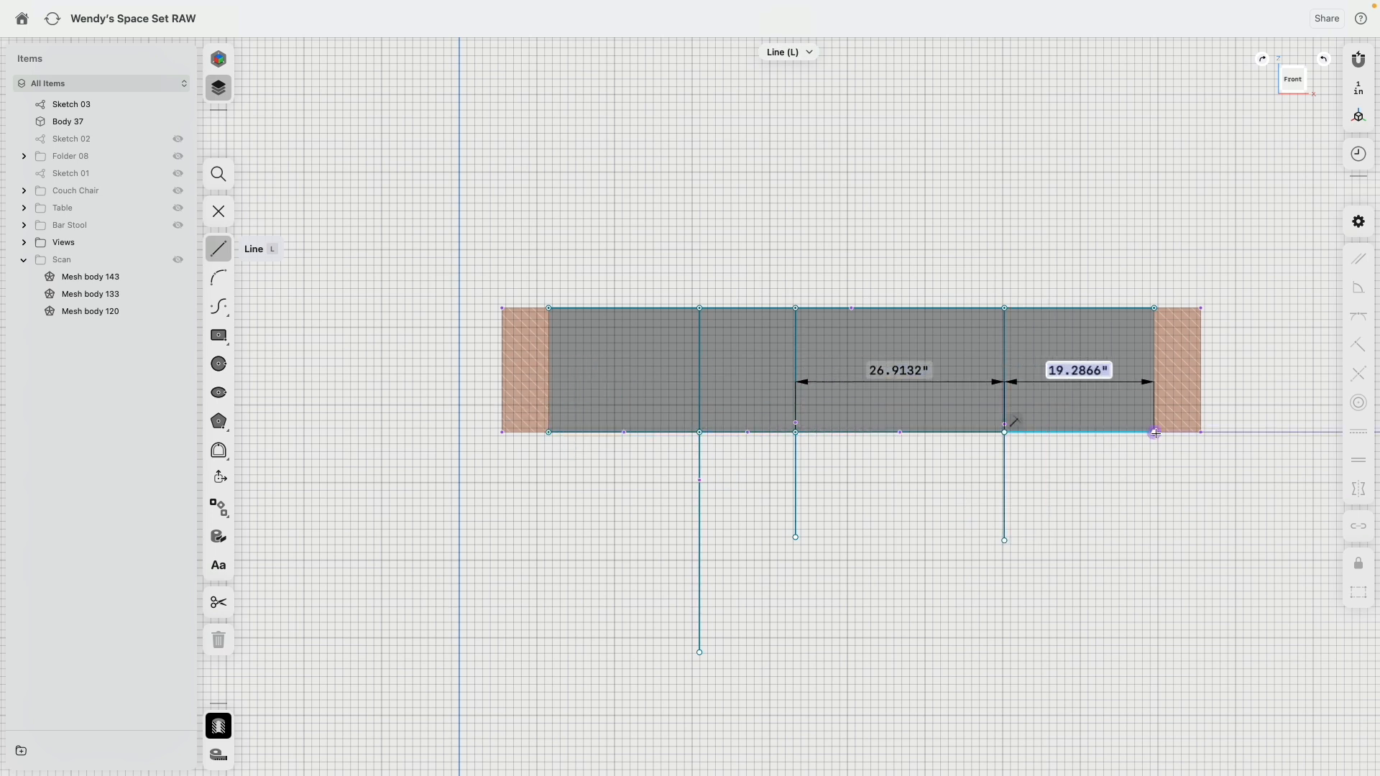
double_click(1154, 432)
key(Escape)
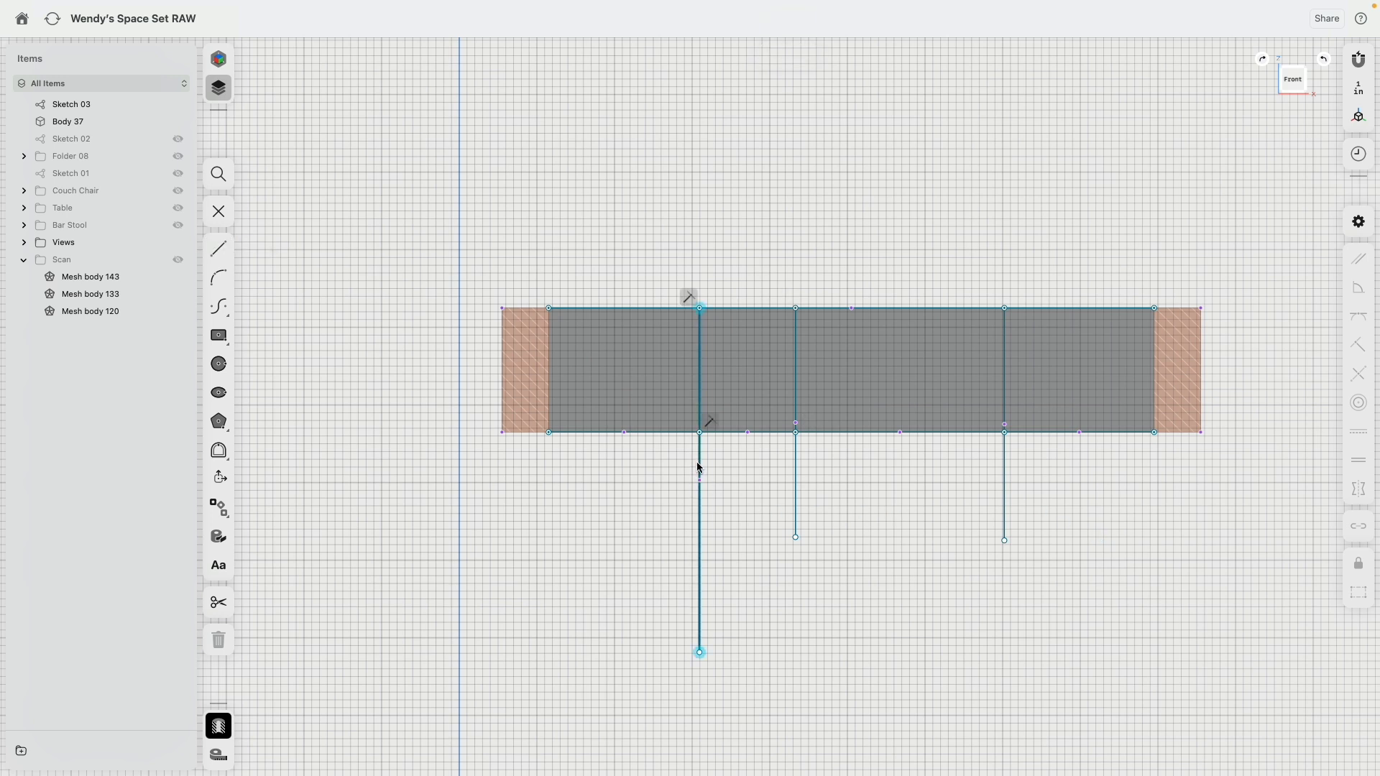
Step: Apply the Horizontal/Vertical constraint to all connected lines of the hanging sketch
click(700, 468)
double_click(700, 464)
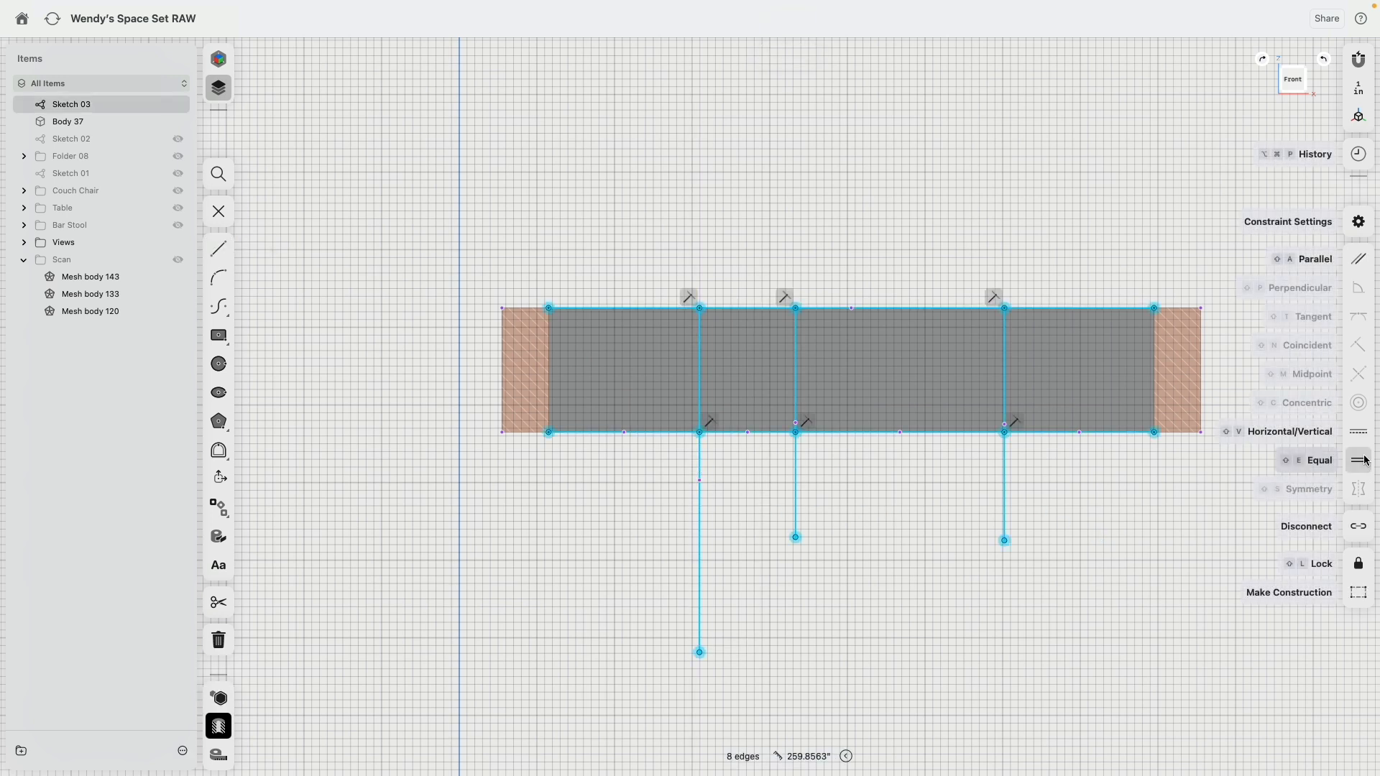
click(1364, 432)
Step: Make the first three lower-edge segments equal in length so the hanging lines are evenly spaced
click(683, 433)
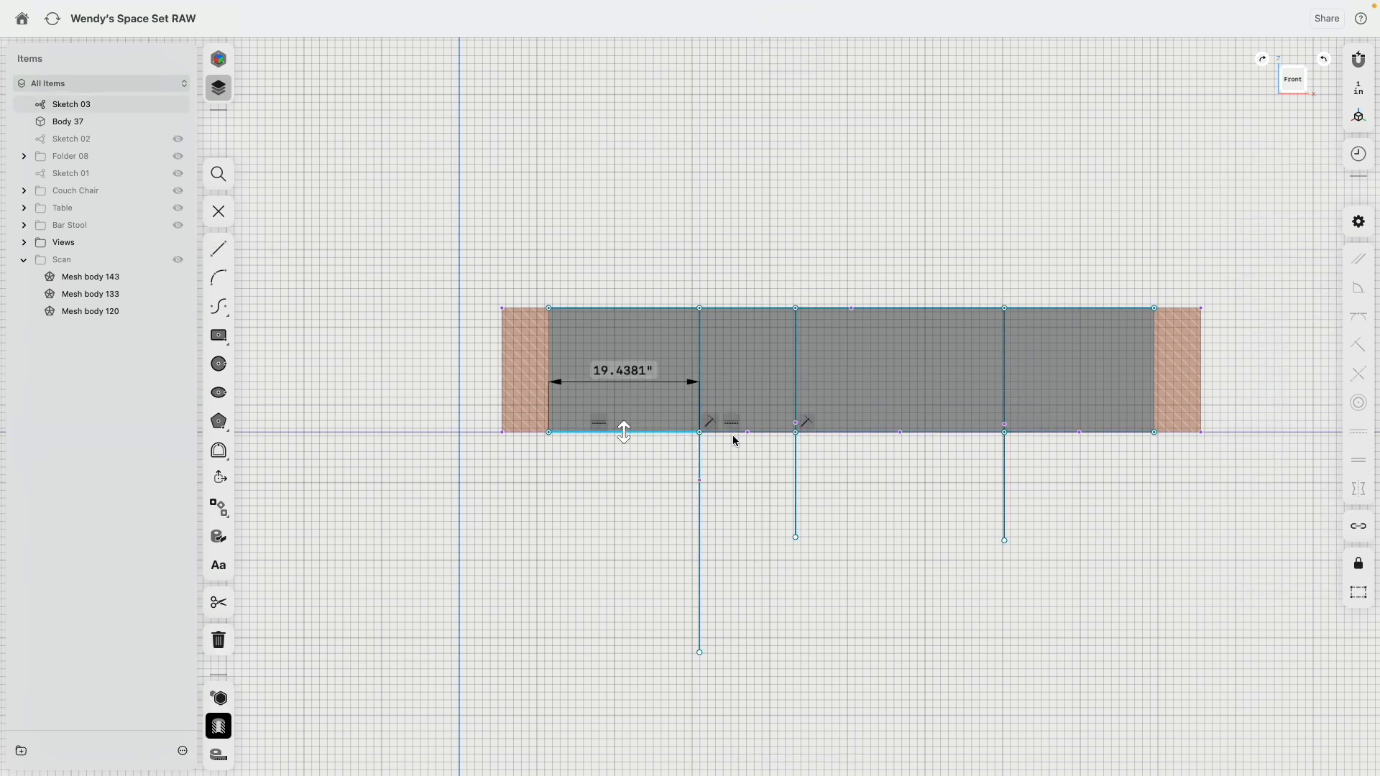
shift+click(733, 433)
shift+click(855, 432)
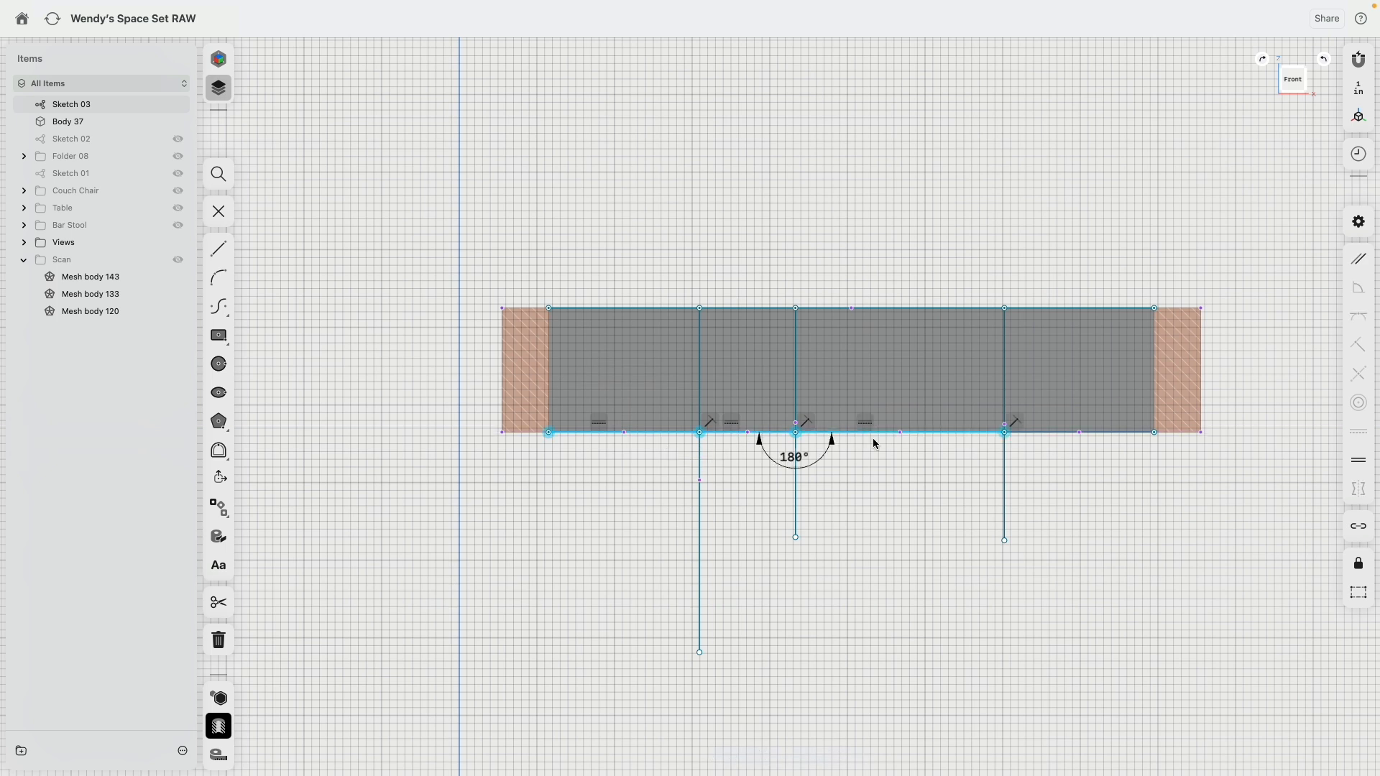
click(1358, 461)
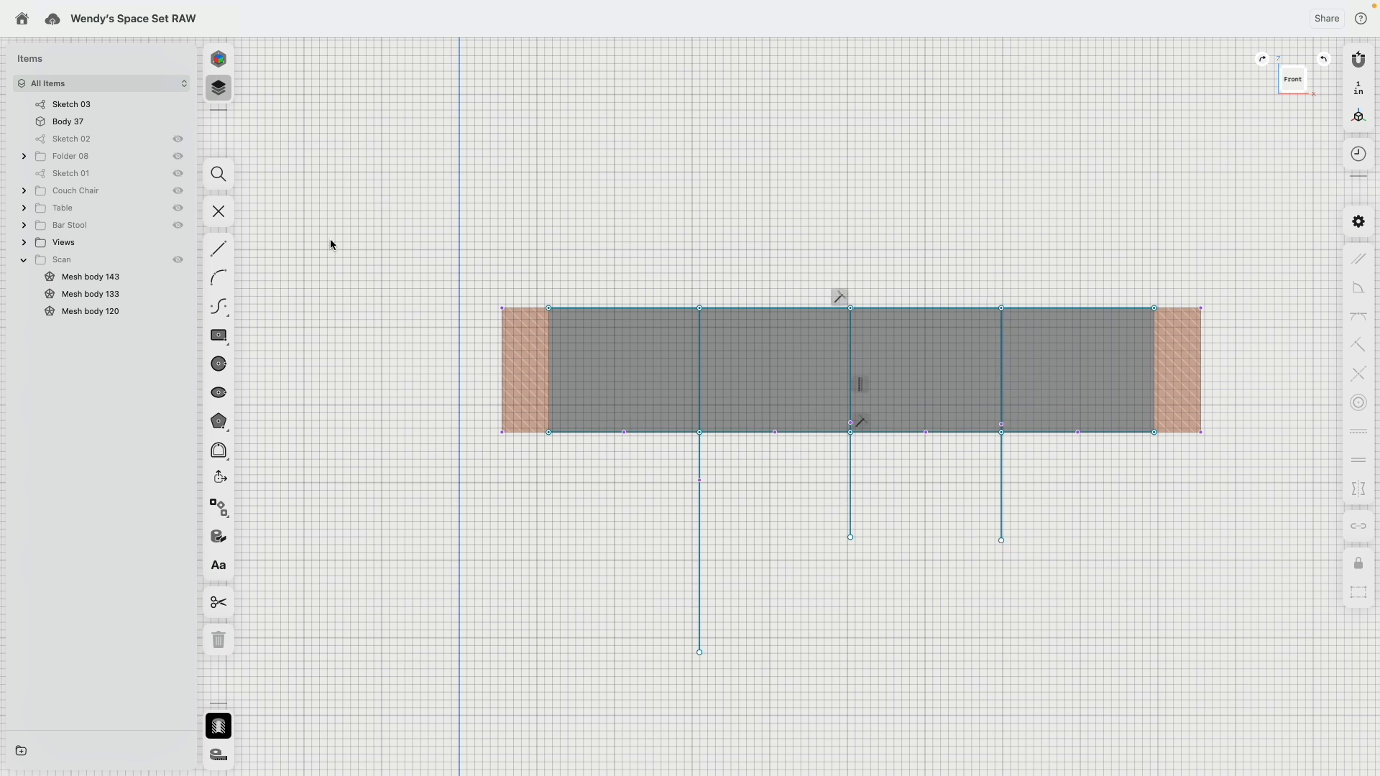
Step: Sketch a narrow rectangle about 4.6 by 20.5 inches against the lower end of the first hanging line, on its column side
click(217, 252)
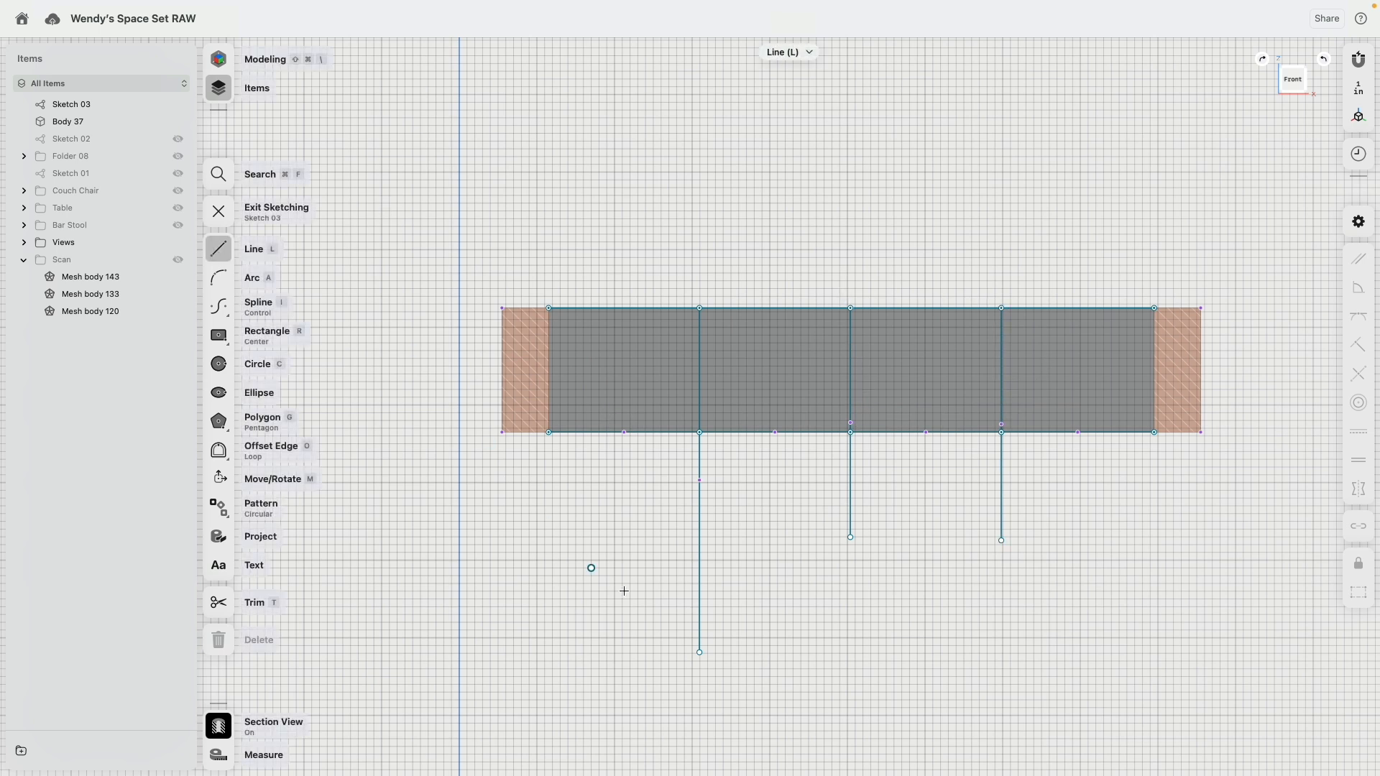
click(699, 652)
click(663, 652)
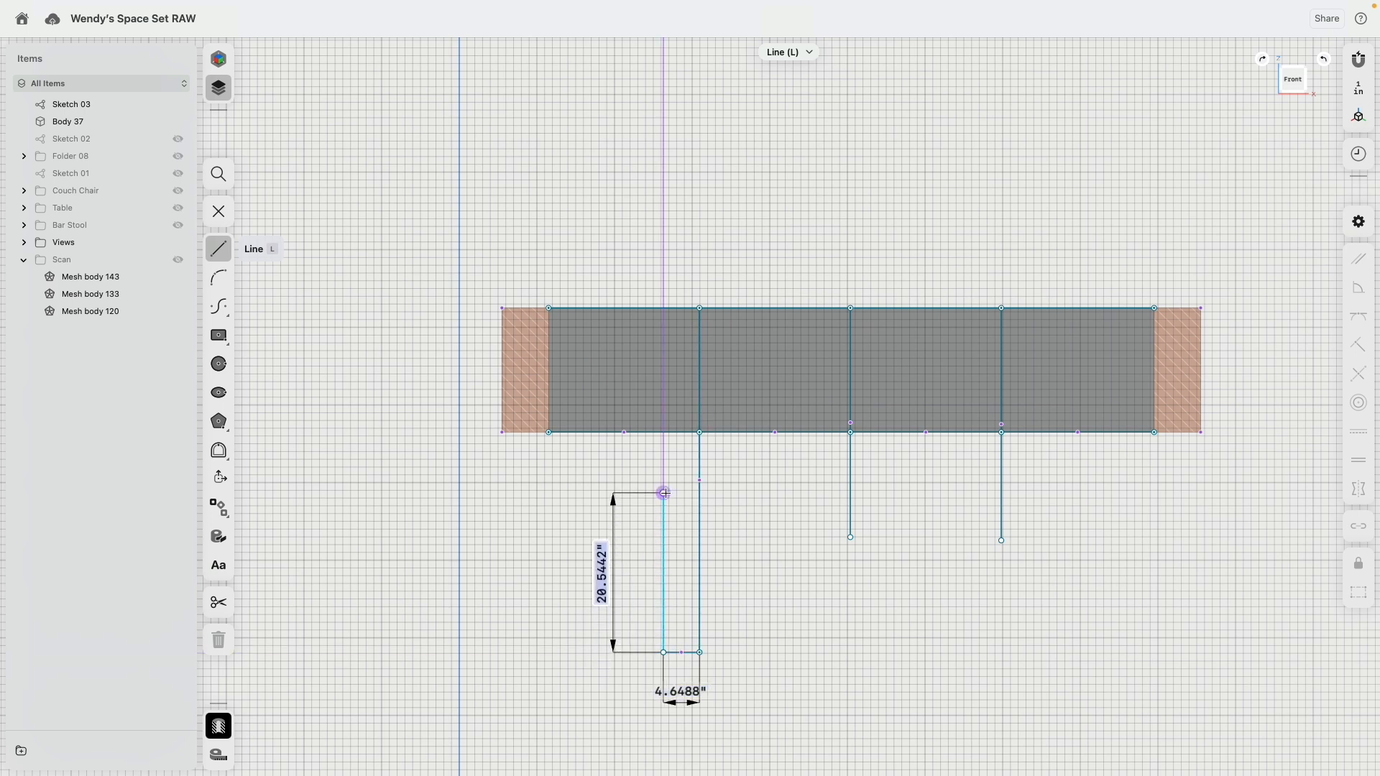
click(664, 492)
click(700, 492)
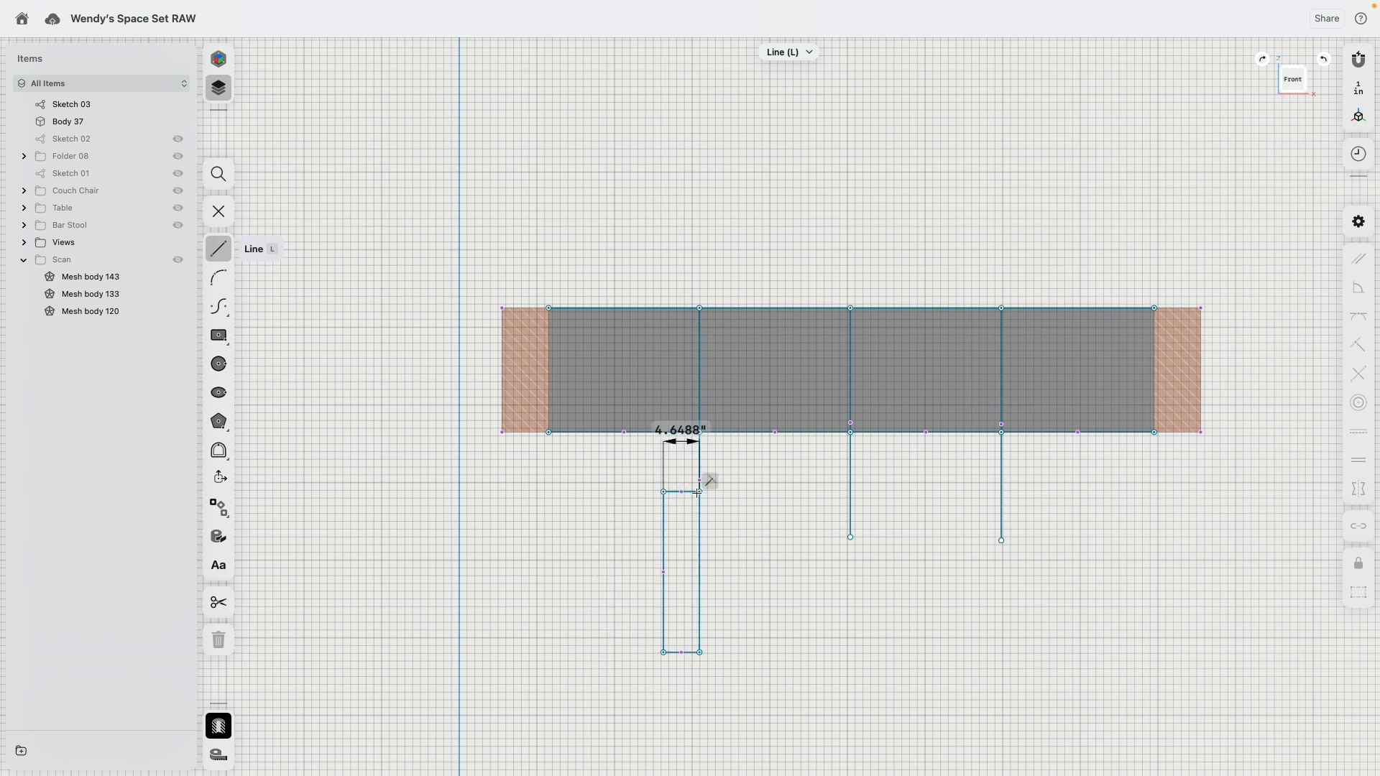
Step: Sketch a mounting plate about 4.6 by 1.4 inches under the top line, and a vertical cord line from it to the narrow rectangle
scroll(701, 493, up, 3)
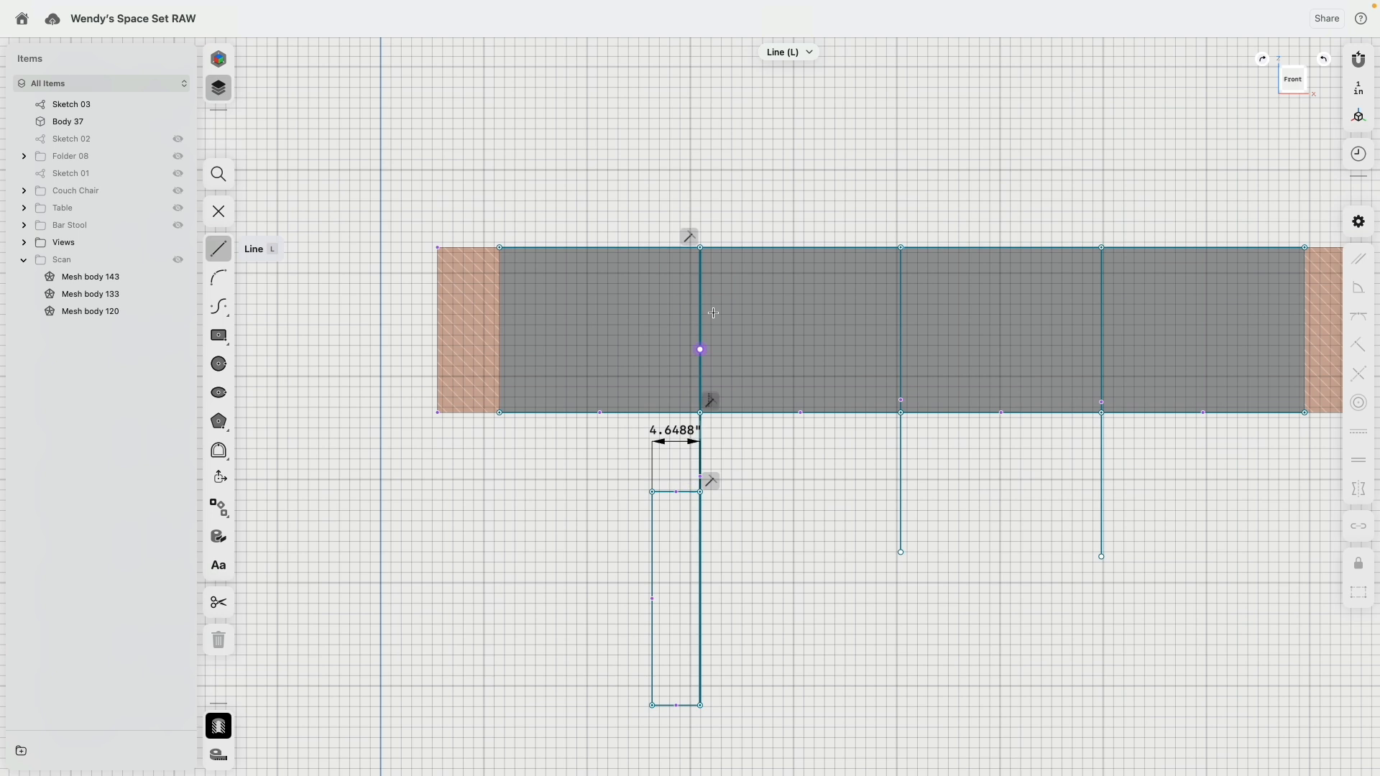
click(653, 247)
click(652, 261)
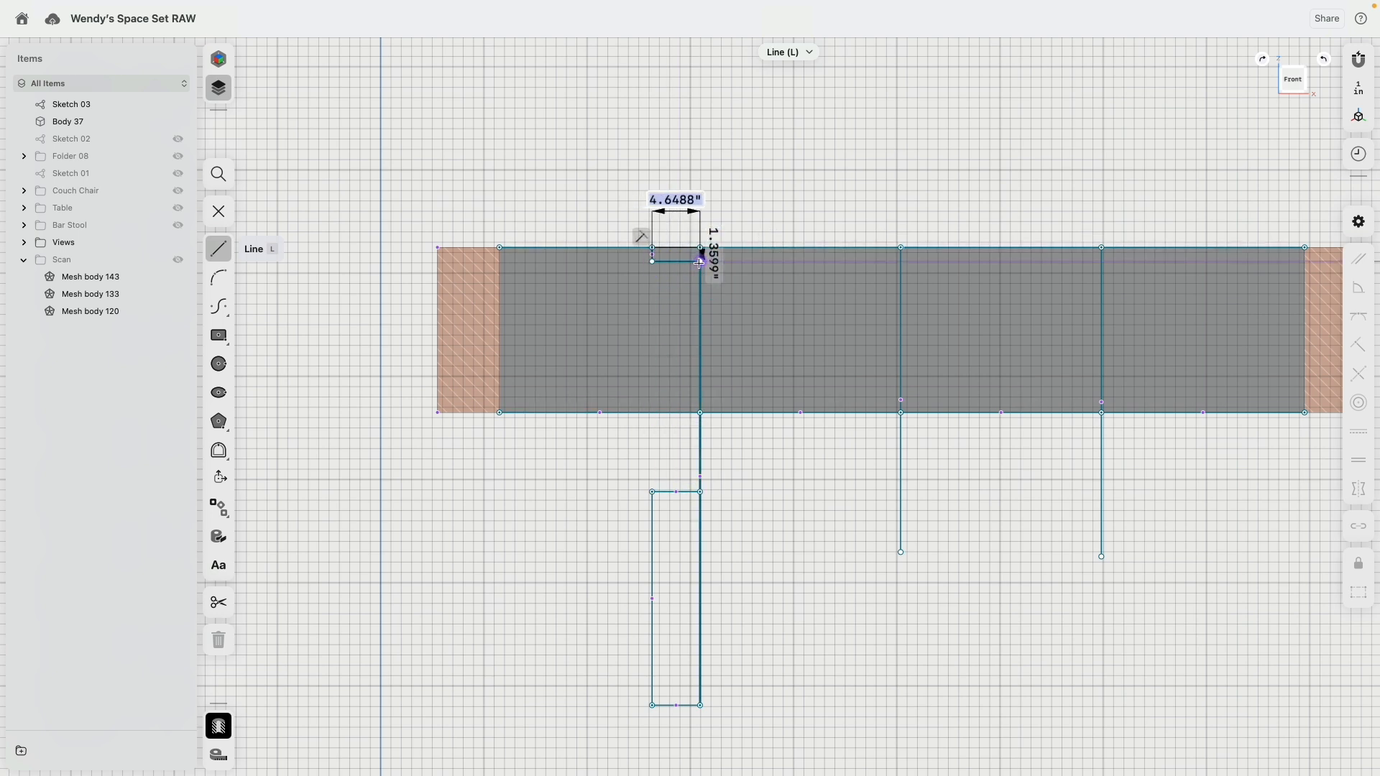
click(700, 262)
key(Escape)
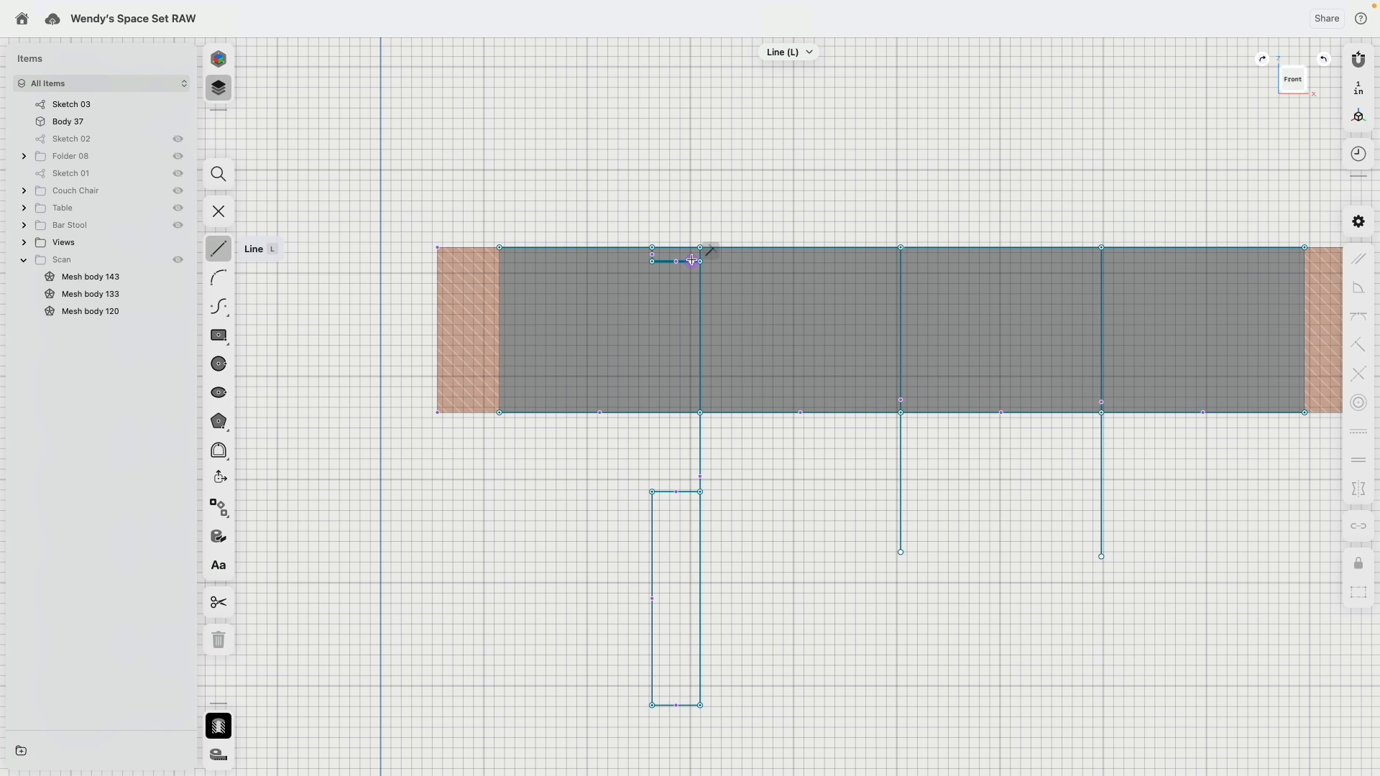
click(692, 261)
click(692, 492)
key(Escape)
Step: Set the mounting plate's thickness to 0.5 inches and the gap between the cord line and hanging line to 0.5 inches
scroll(654, 250, up, 5)
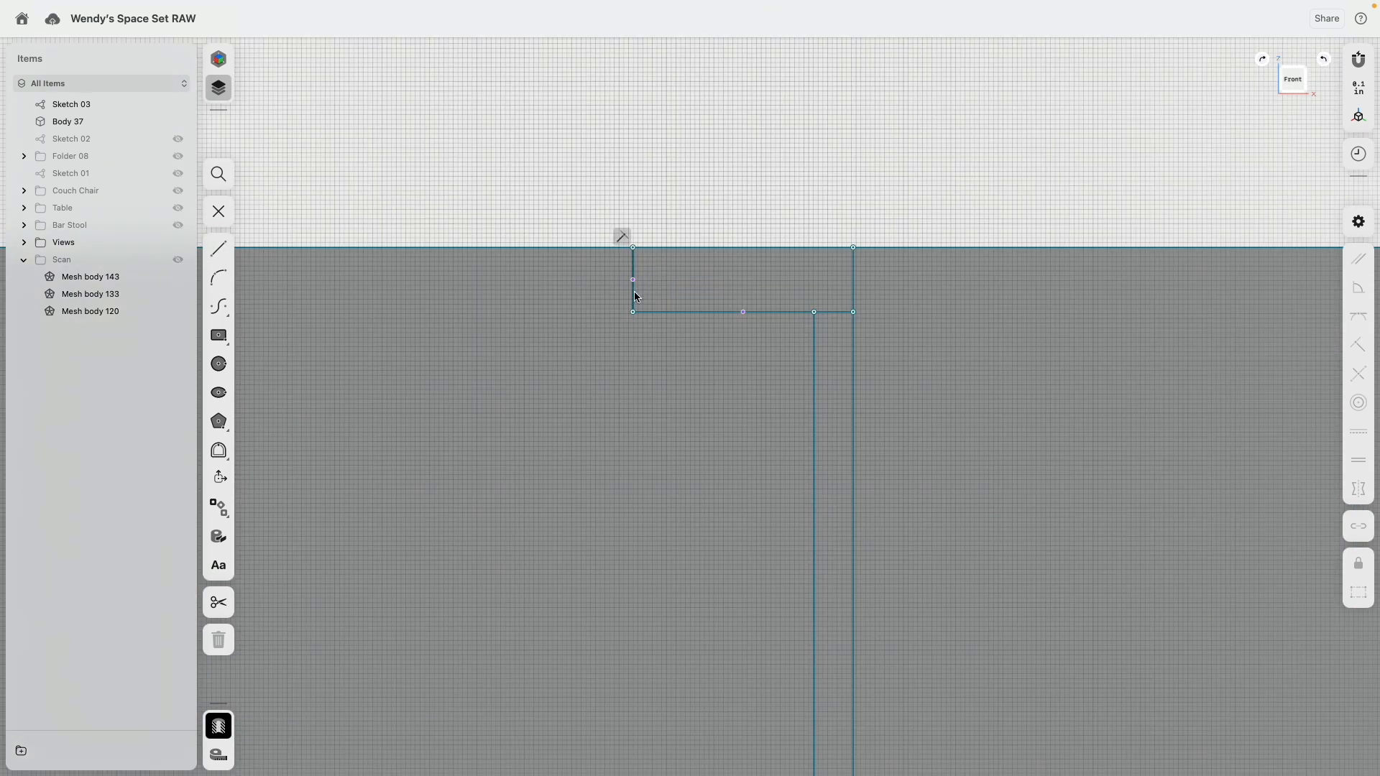
click(633, 297)
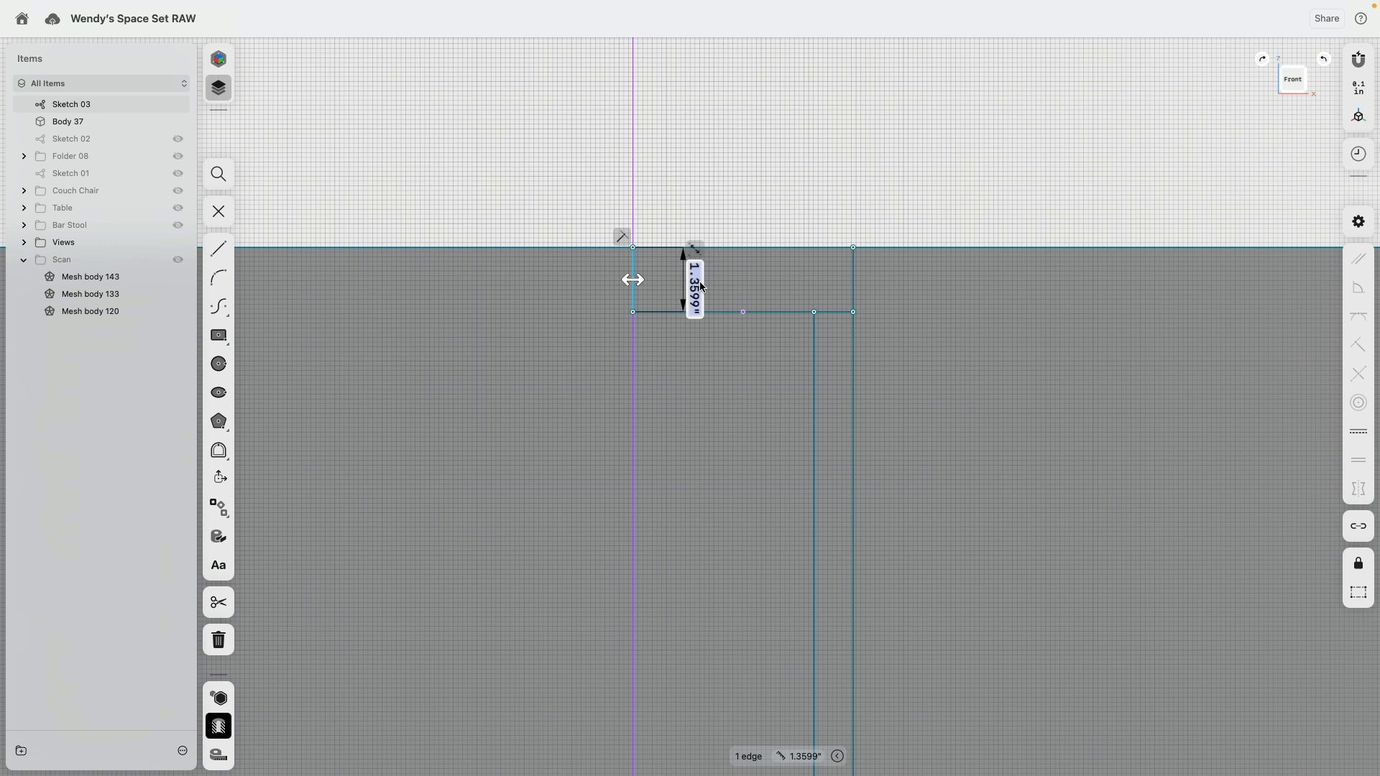
text(.5in)
key(Return)
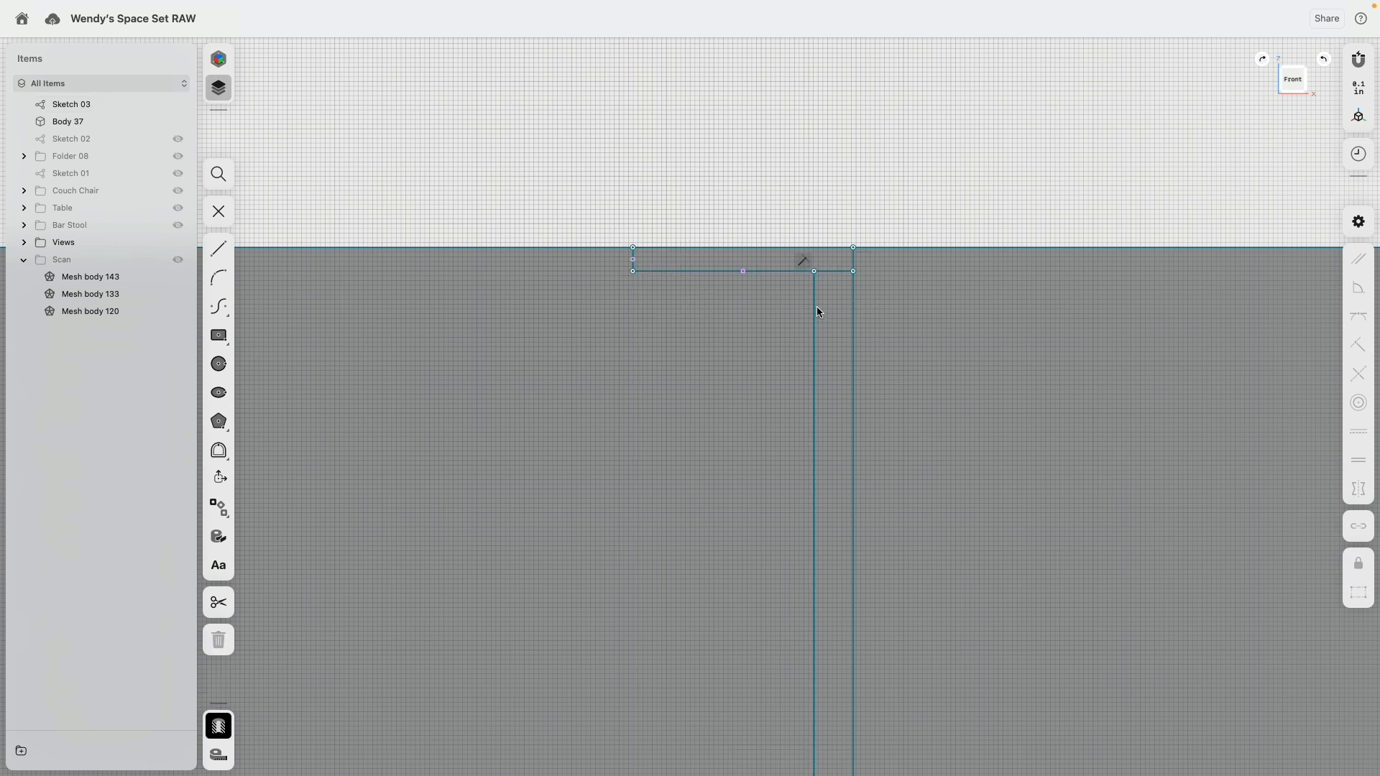
click(816, 312)
click(856, 279)
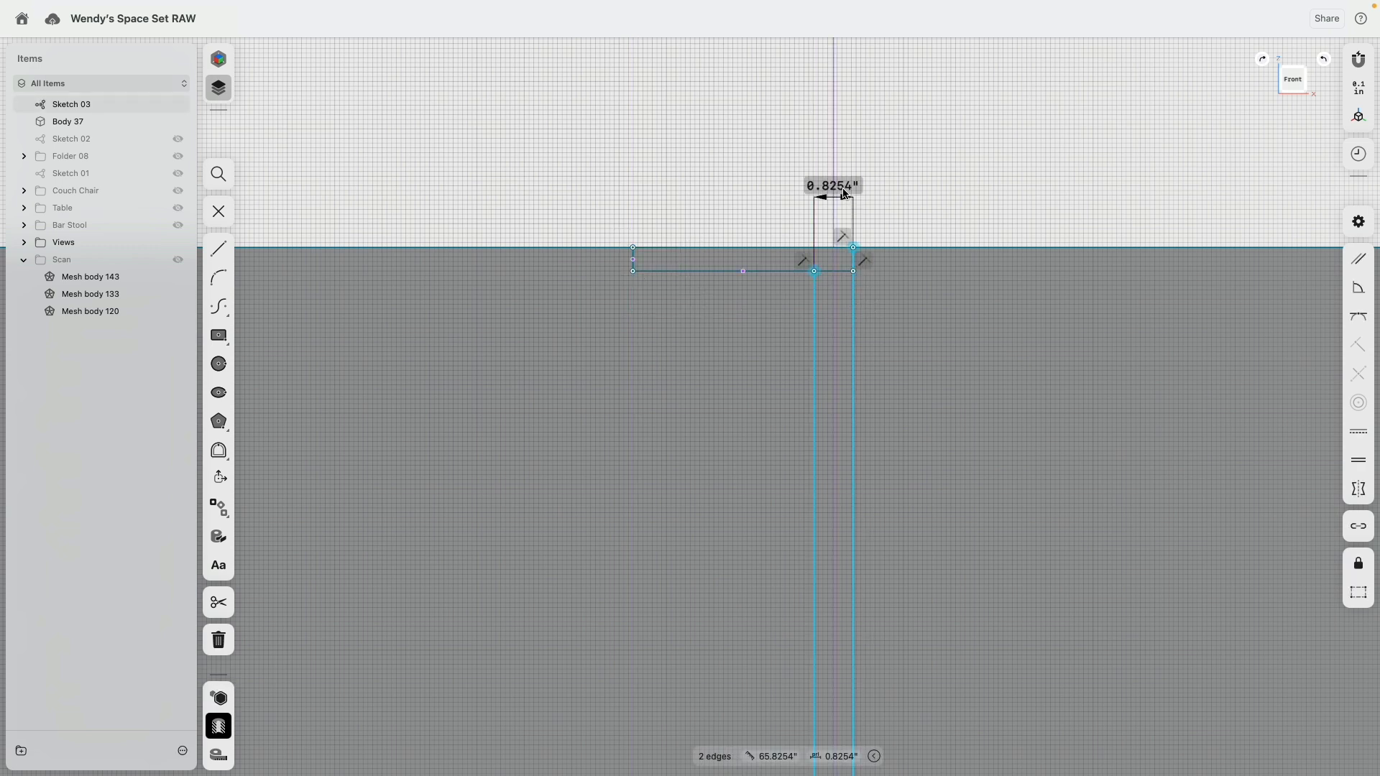
text(.5)
key(Return)
Step: Set the narrow rectangle's width to 4 inches and its outer side's length to 20 inches
scroll(924, 285, down, 10)
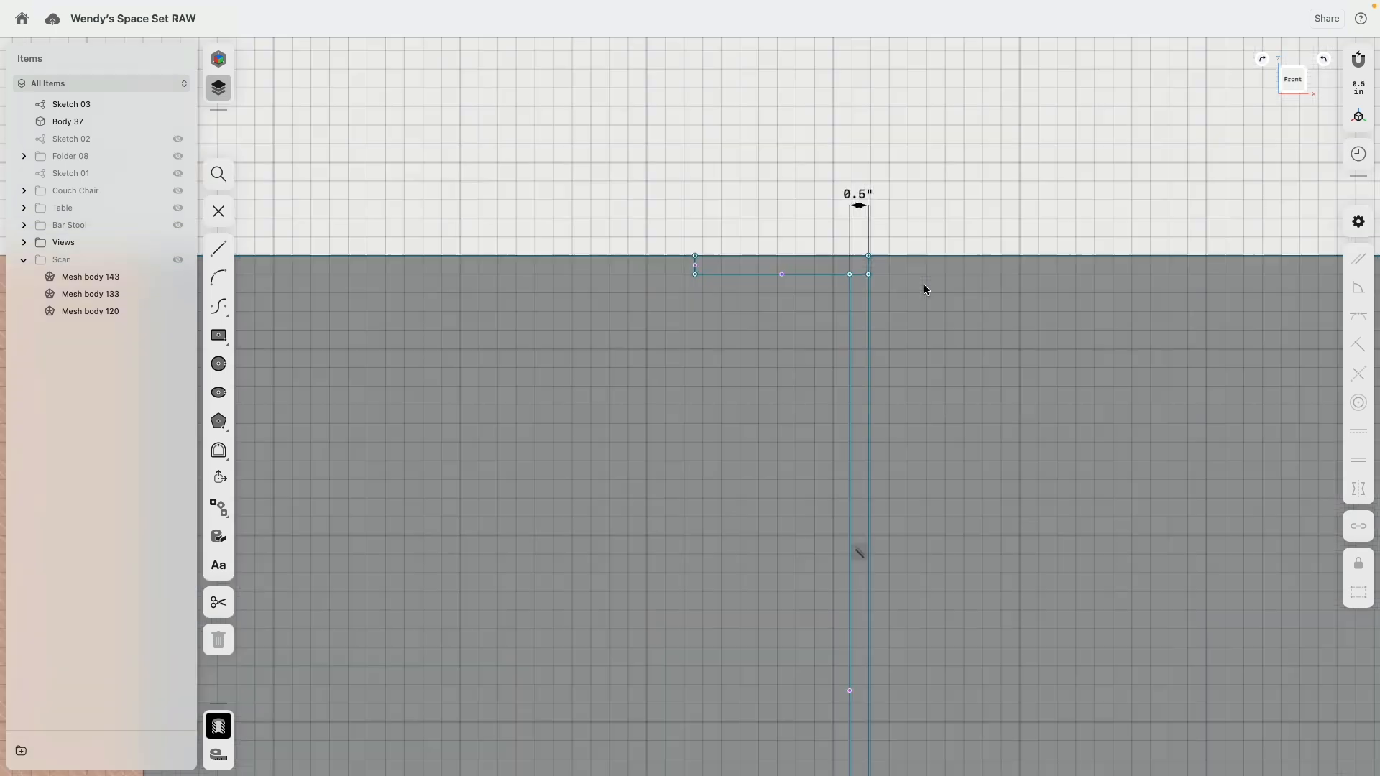
scroll(871, 373, up, 2)
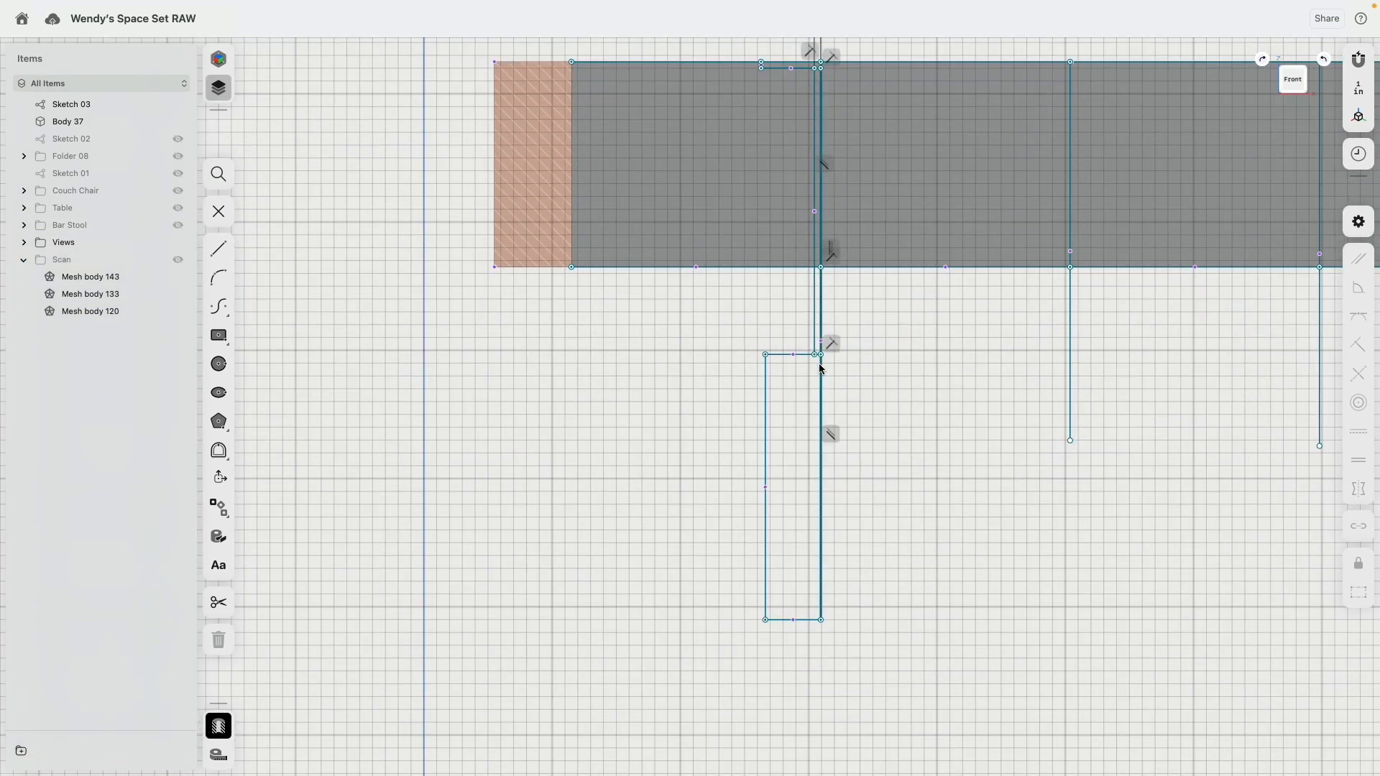
click(804, 621)
click(797, 659)
text(4)
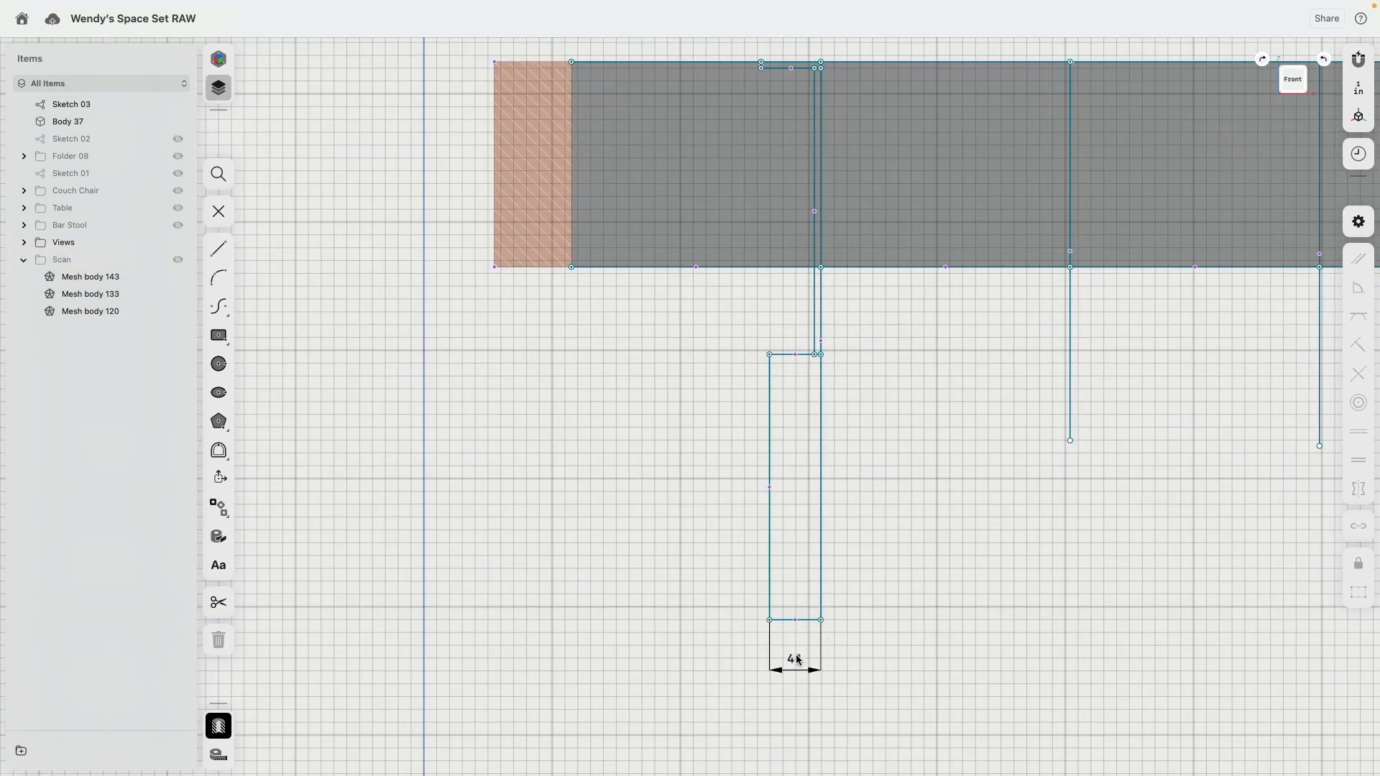
click(767, 384)
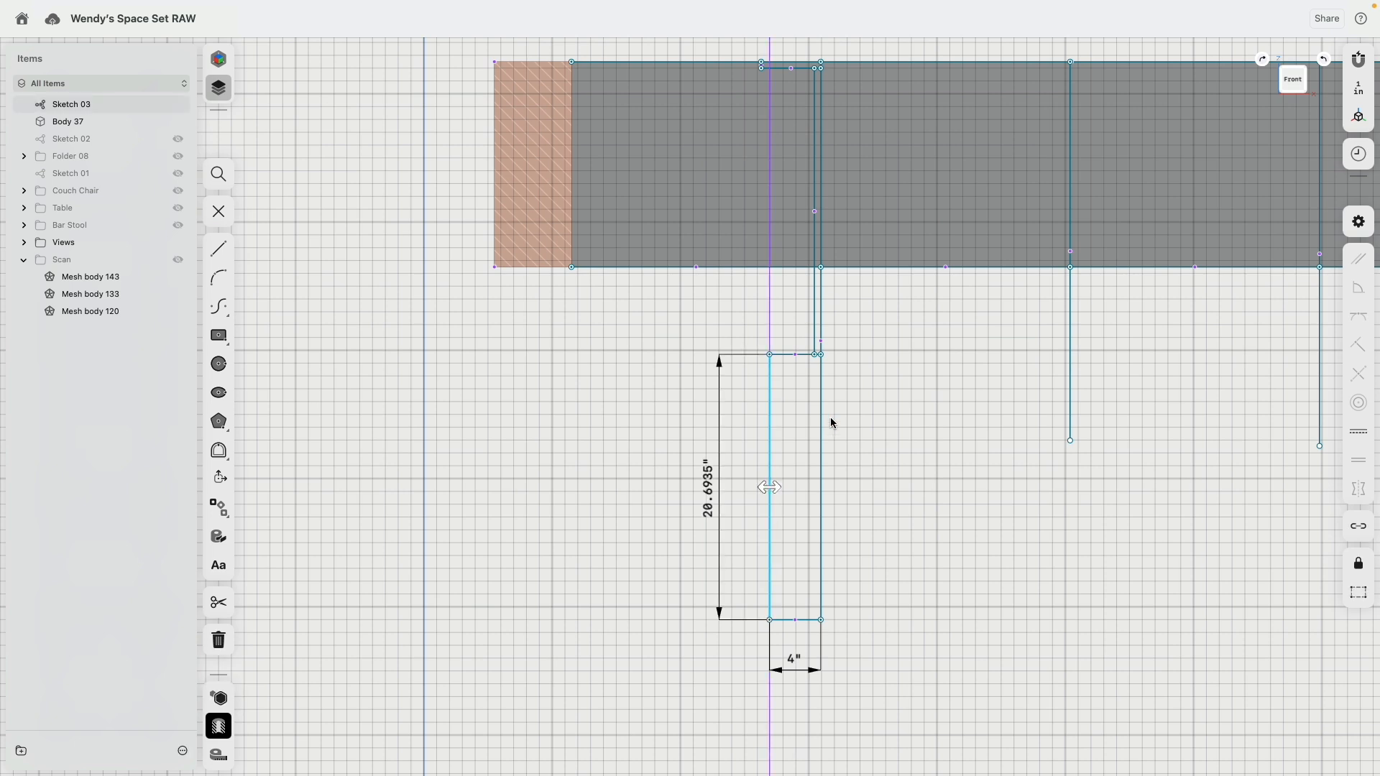
click(714, 511)
text(20)
key(Return)
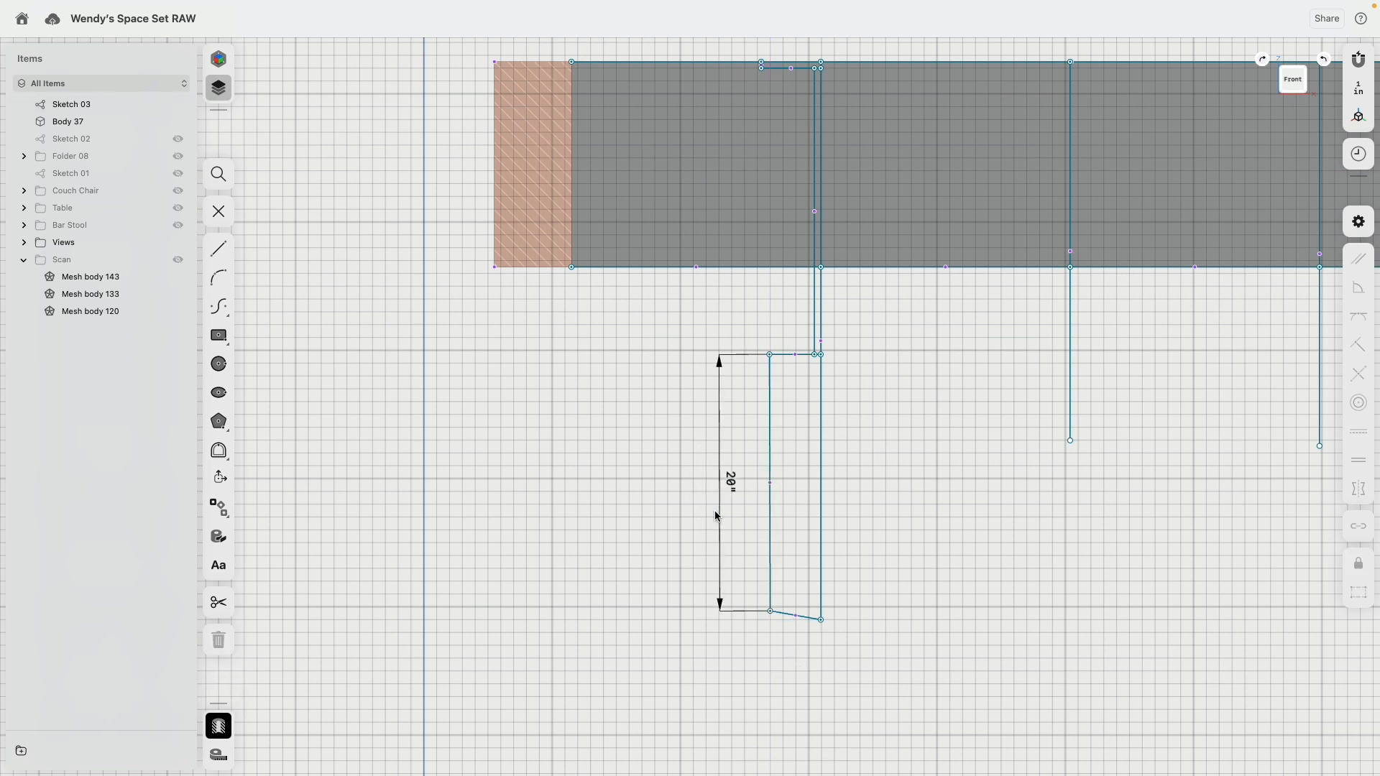
Step: Constrain all sketch lines to horizontal or vertical, and set the distance from the top line to the rectangle's bottom edge to 43 inches
double_click(790, 614)
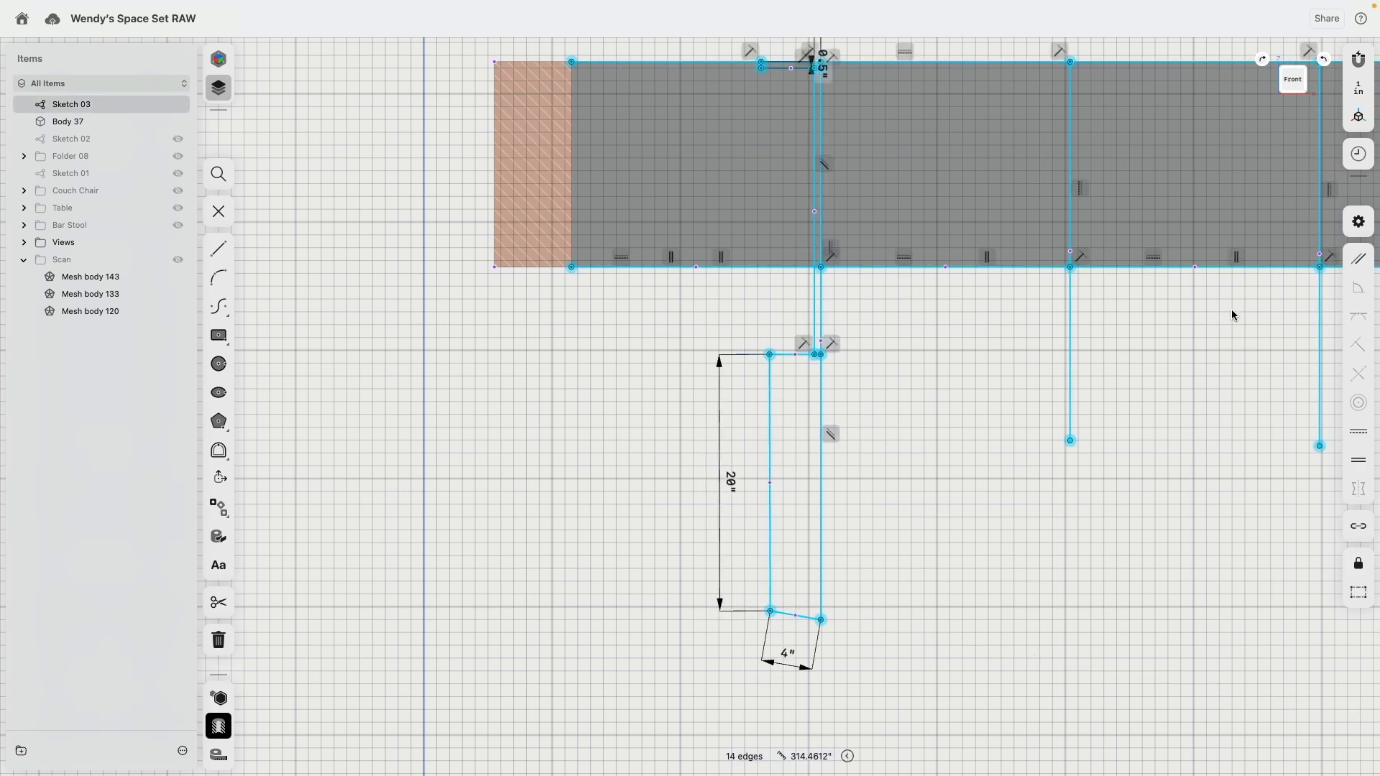
click(1357, 432)
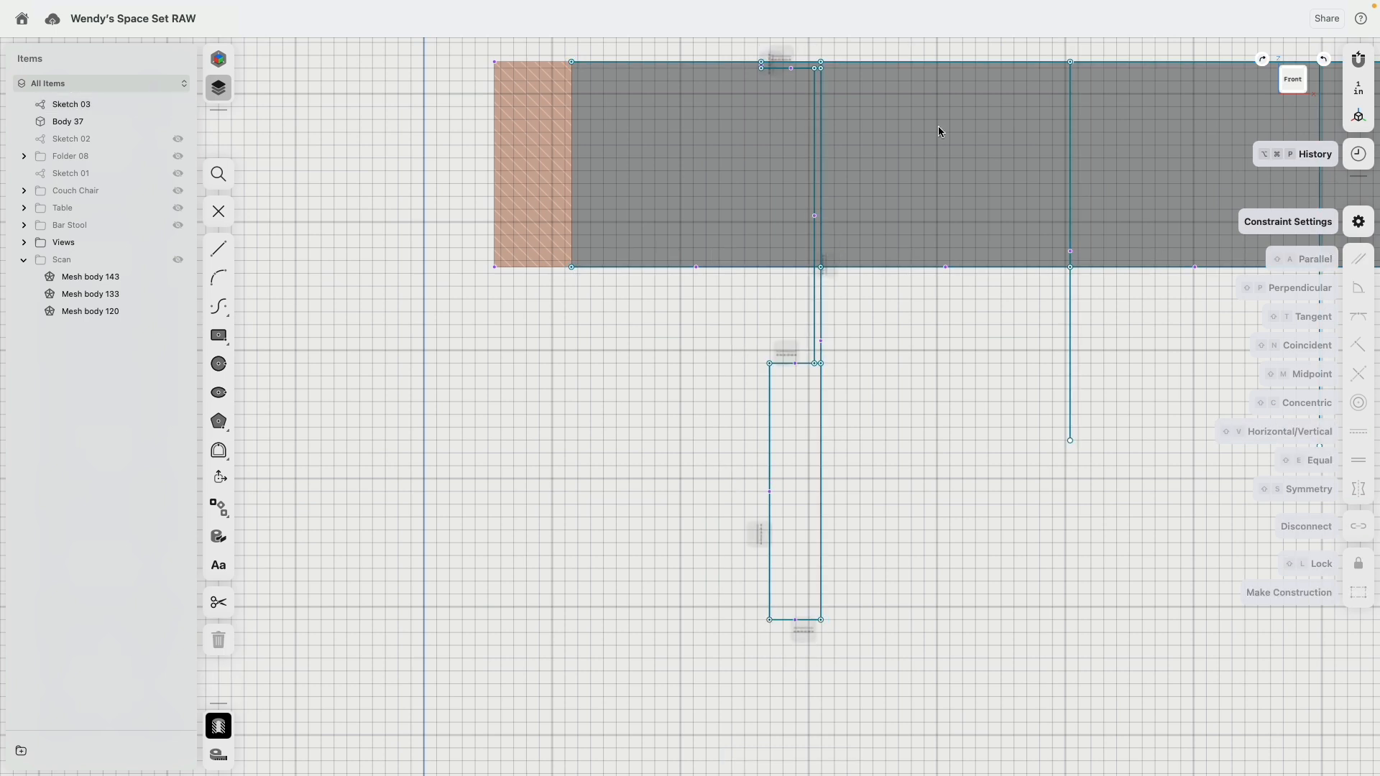
click(740, 62)
click(783, 620)
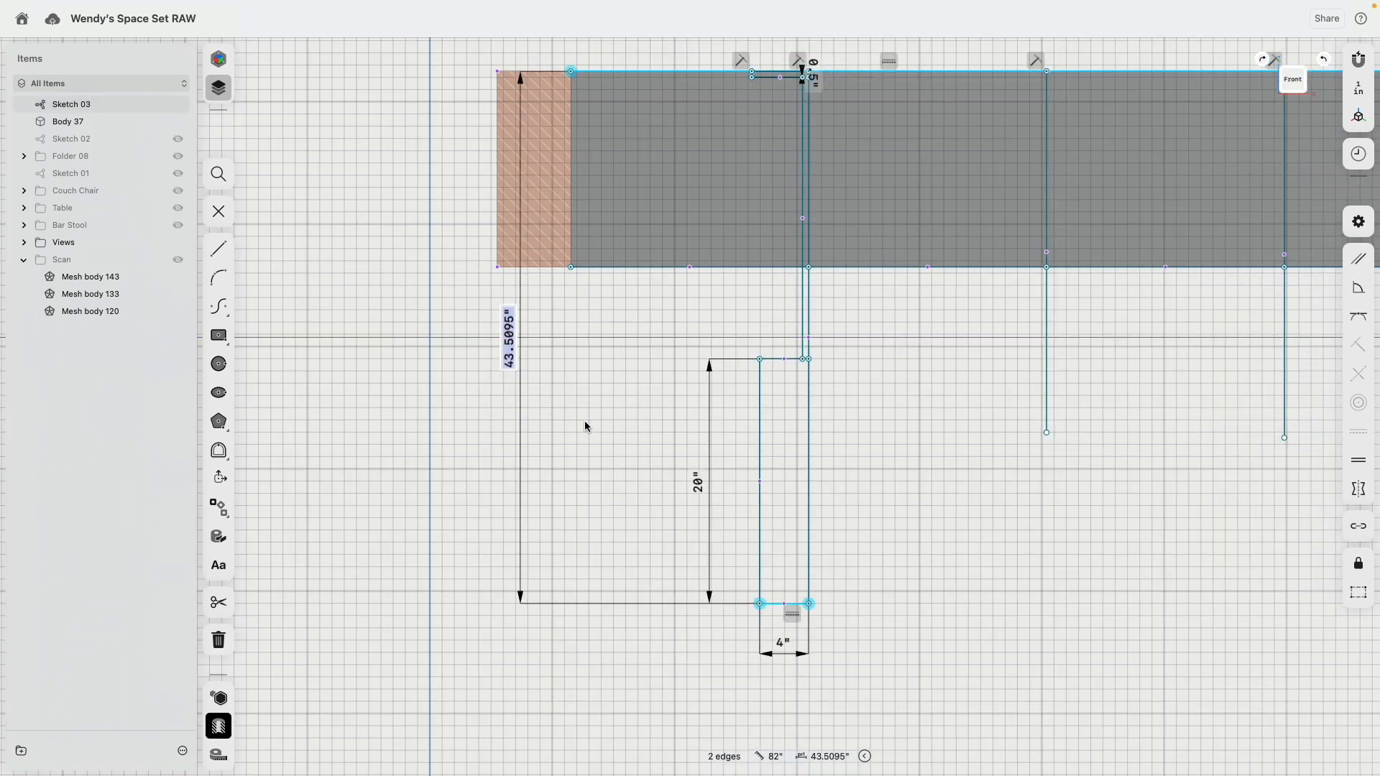
text(43)
key(Return)
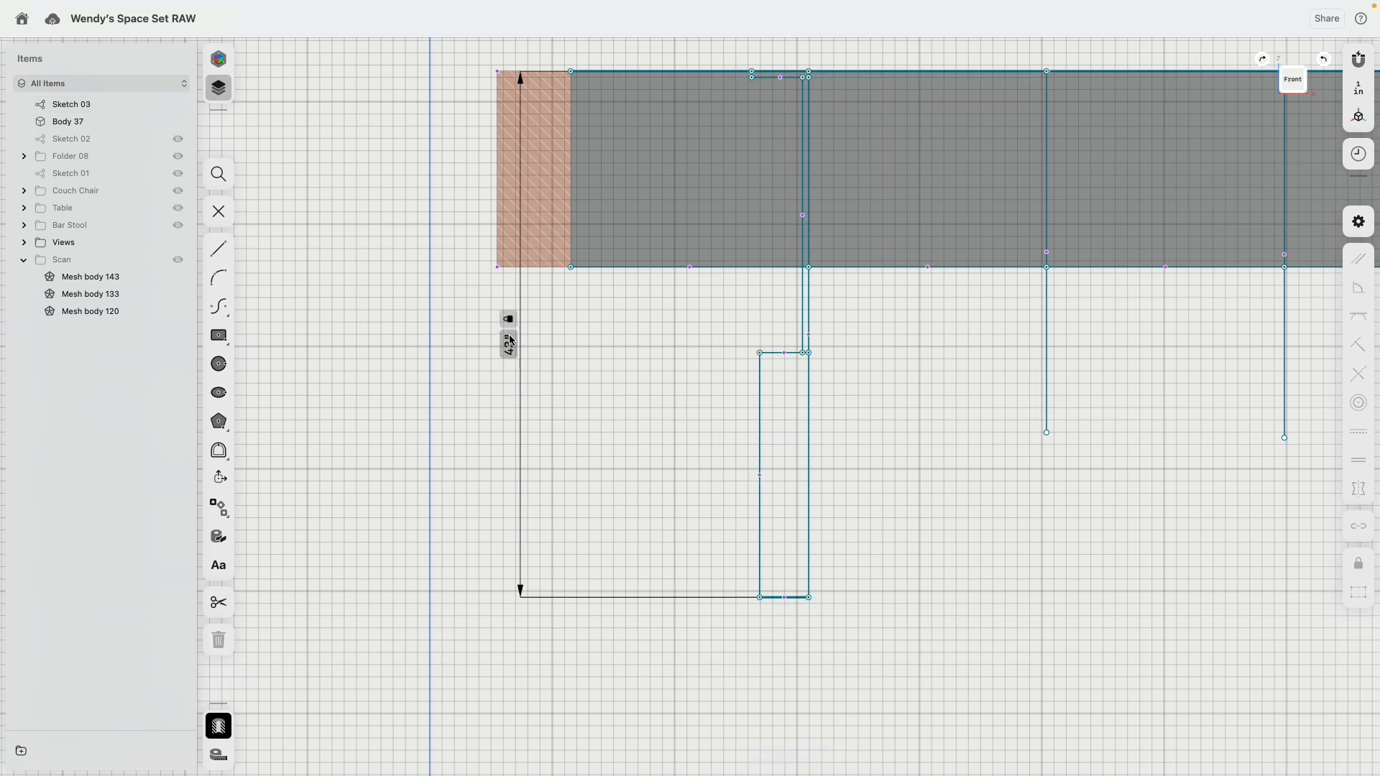
Step: Examine the finished reference pendant lamps hanging from the canopy above the table in the front view
drag(509, 340, 663, 347)
scroll(640, 534, up, 12)
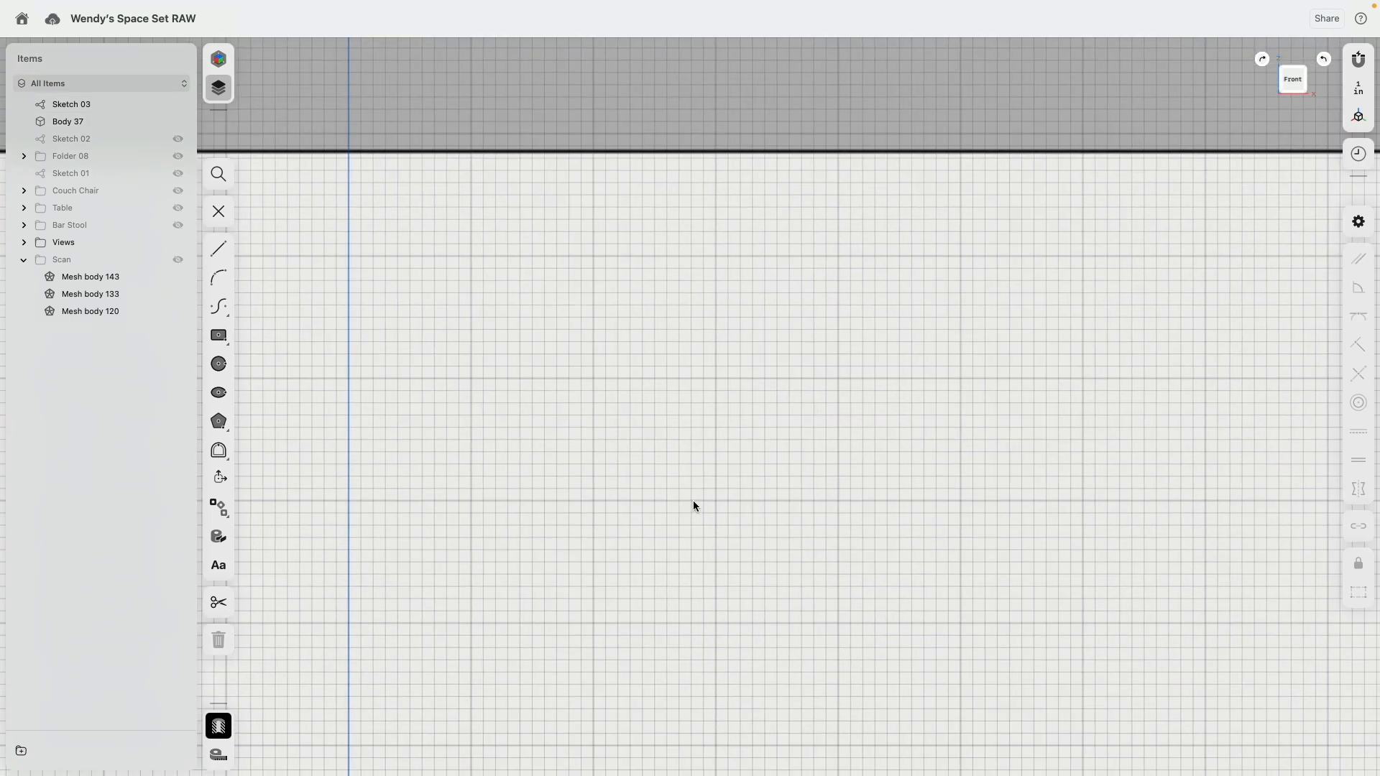
scroll(692, 500, down, 12)
scroll(706, 210, up, 3)
scroll(707, 214, up, 10)
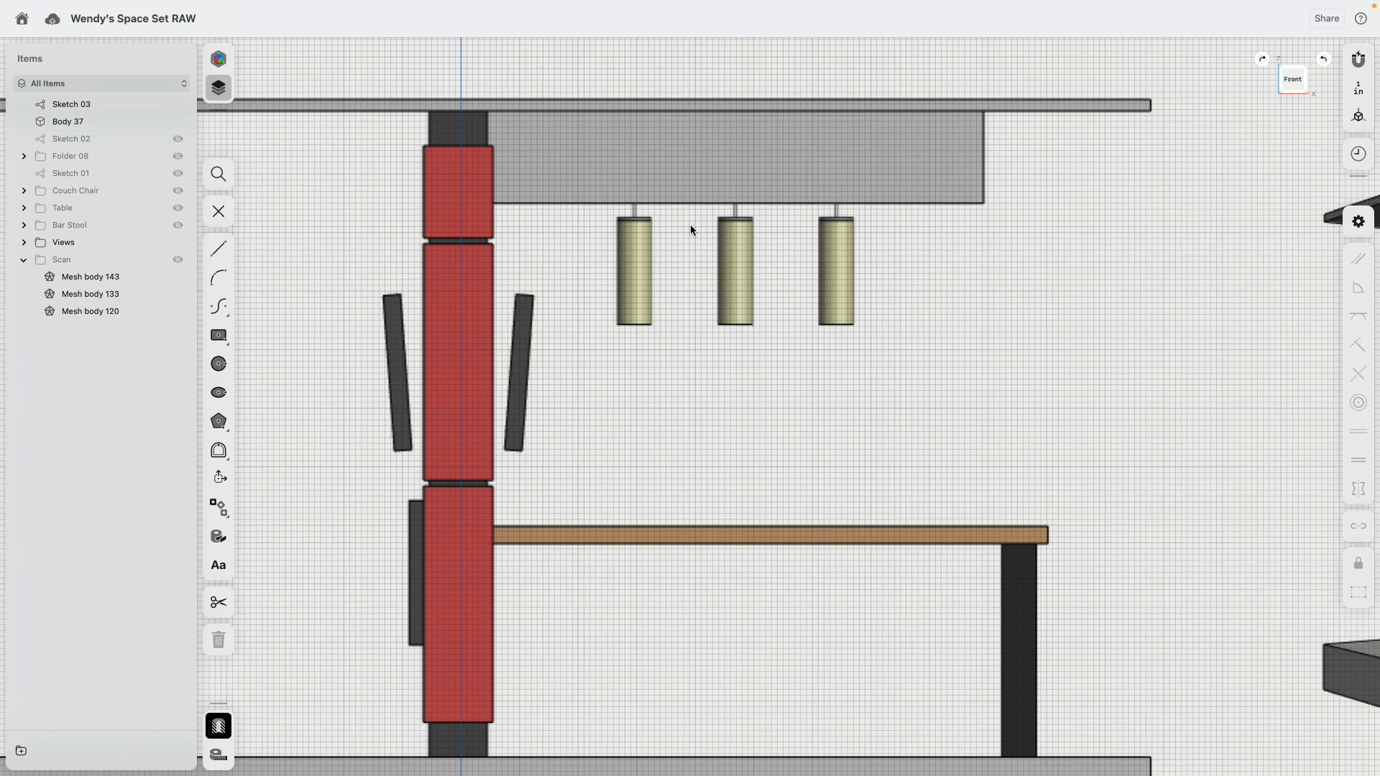
scroll(691, 227, up, 4)
scroll(637, 198, down, 5)
scroll(702, 348, down, 15)
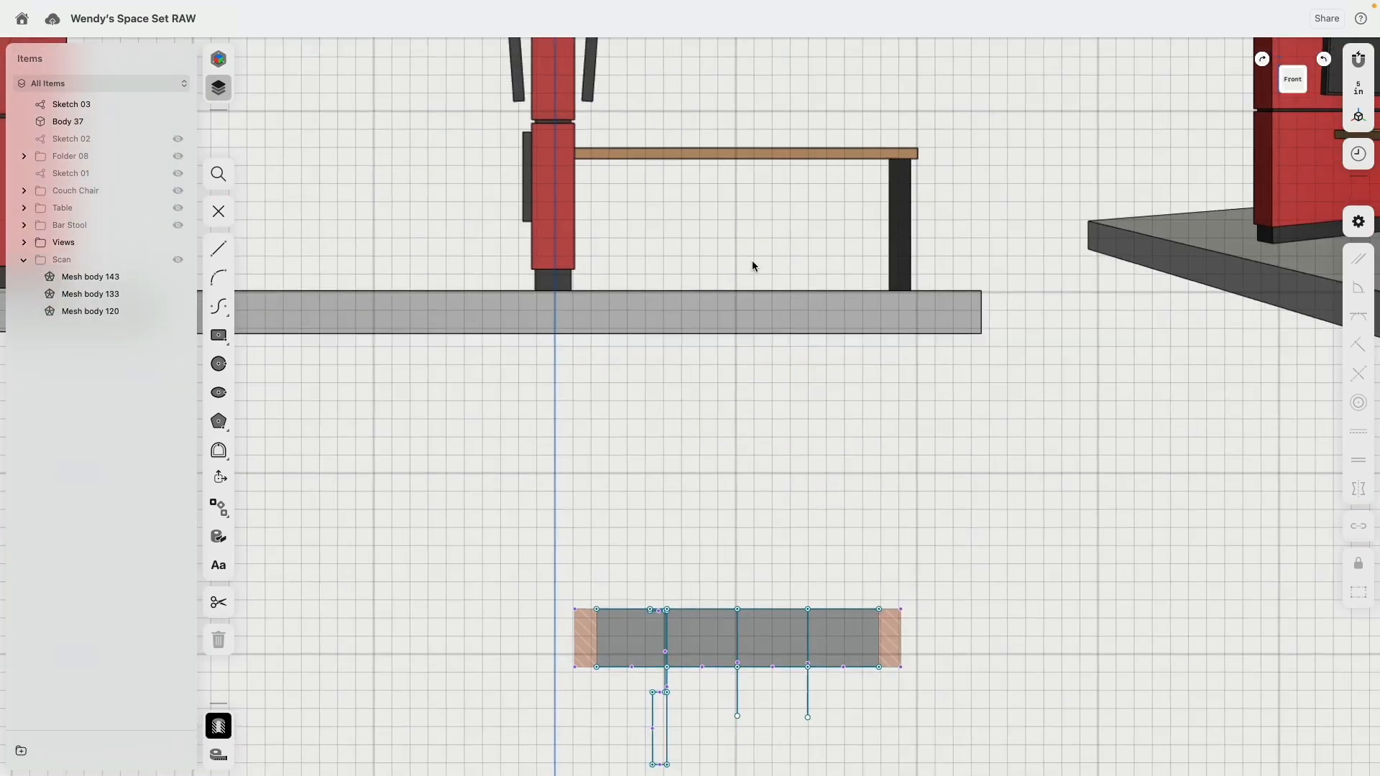
Step: Sketch a line across the narrow rectangle just below its top edge, joining its two vertical sides
scroll(767, 299, up, 5)
scroll(700, 393, up, 15)
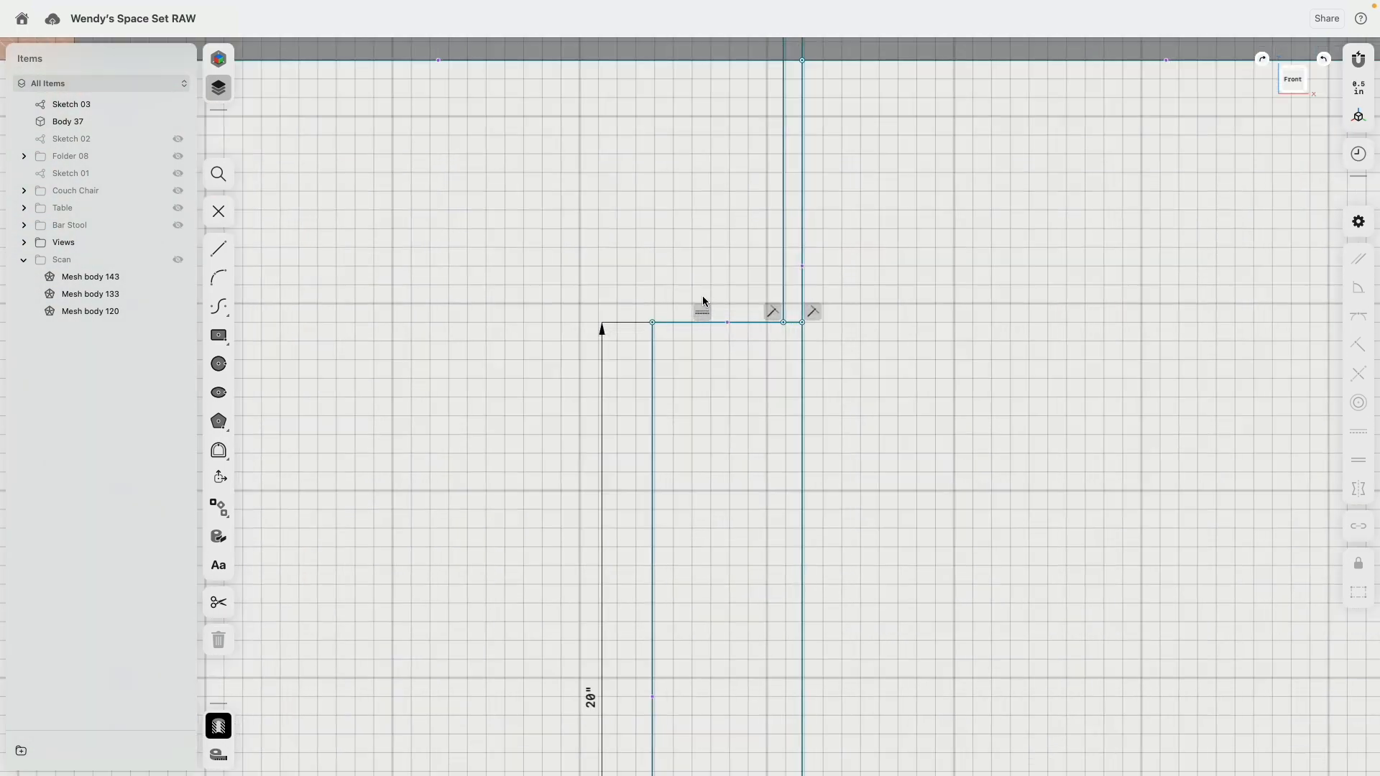
click(220, 249)
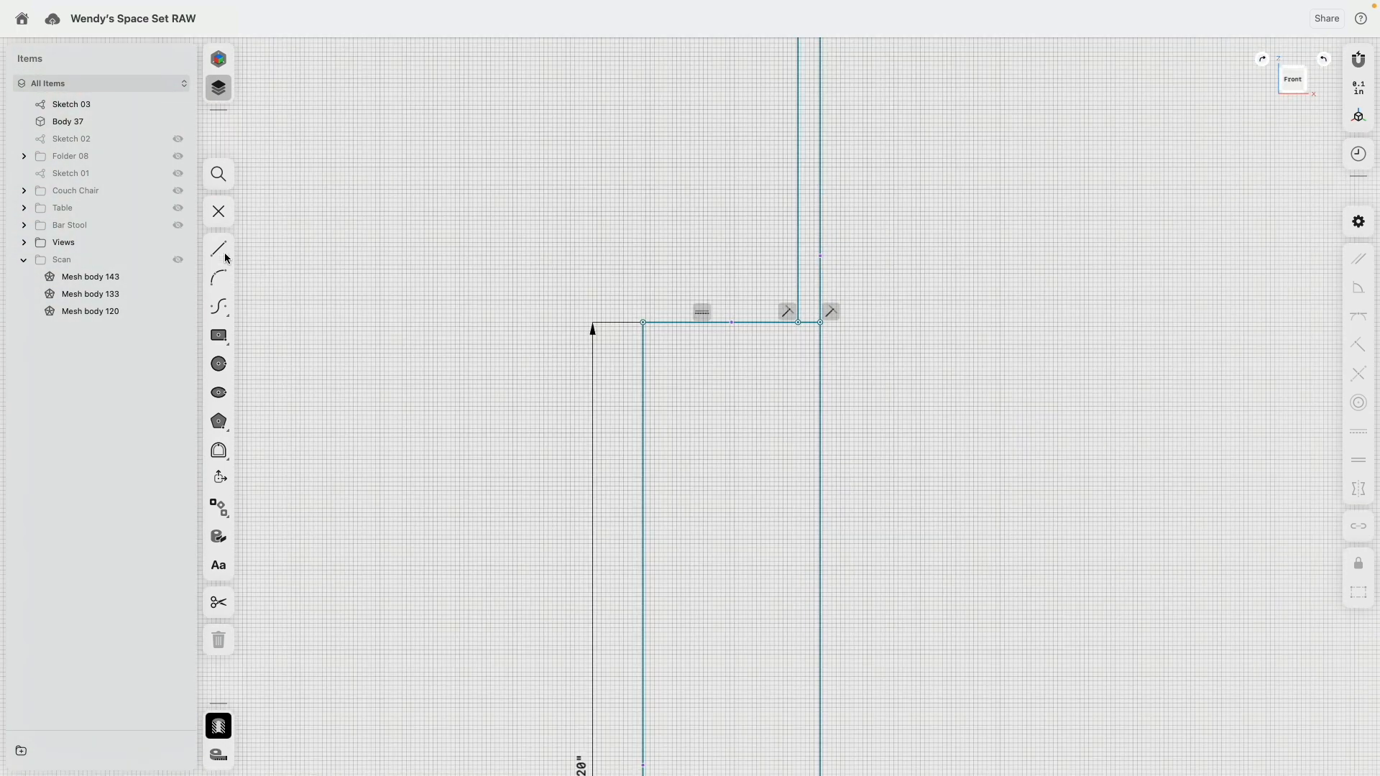
click(644, 406)
click(821, 407)
key(Escape)
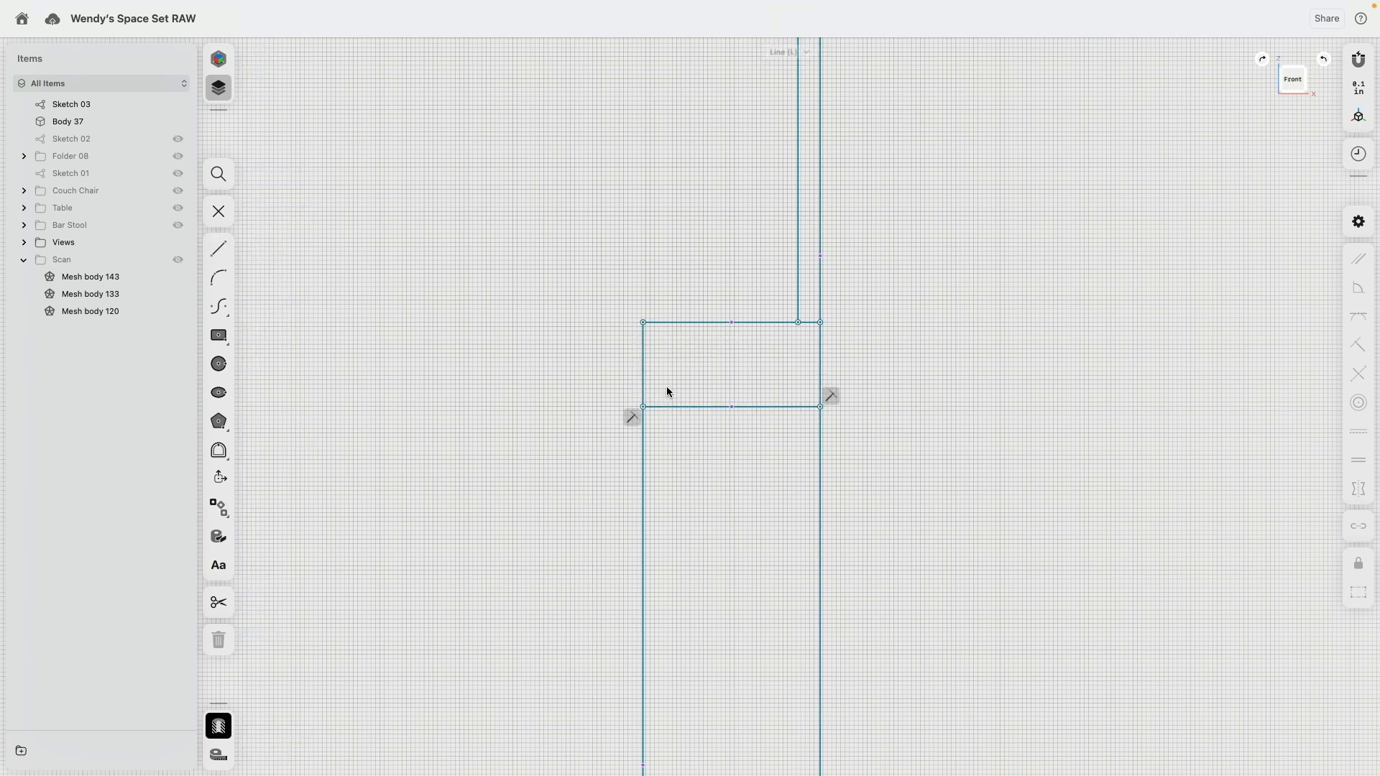
Step: Constrain the dividing line to horizontal and set its distance from the rectangle's top edge to 1 inch
click(671, 406)
click(1357, 432)
key(l)
click(643, 407)
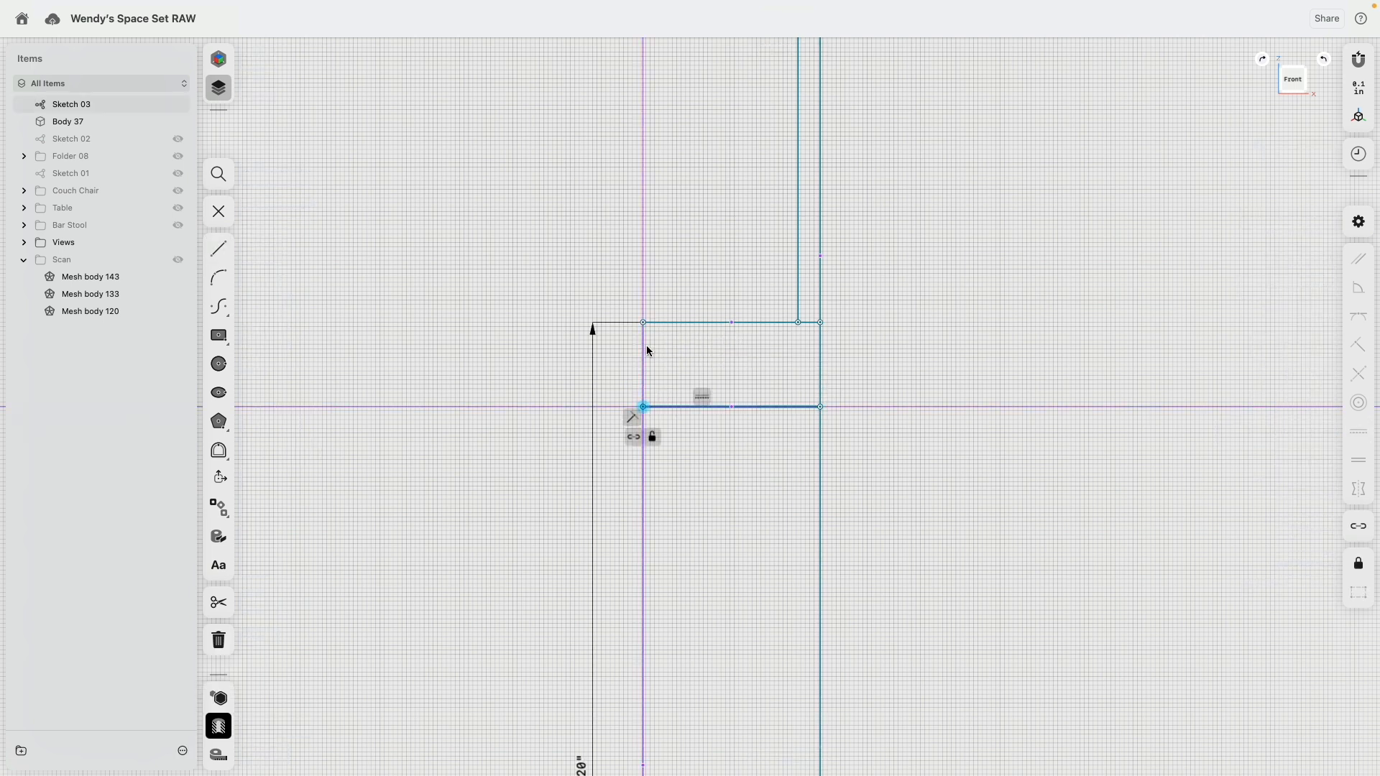
click(643, 323)
text(1.9064")
key(Return)
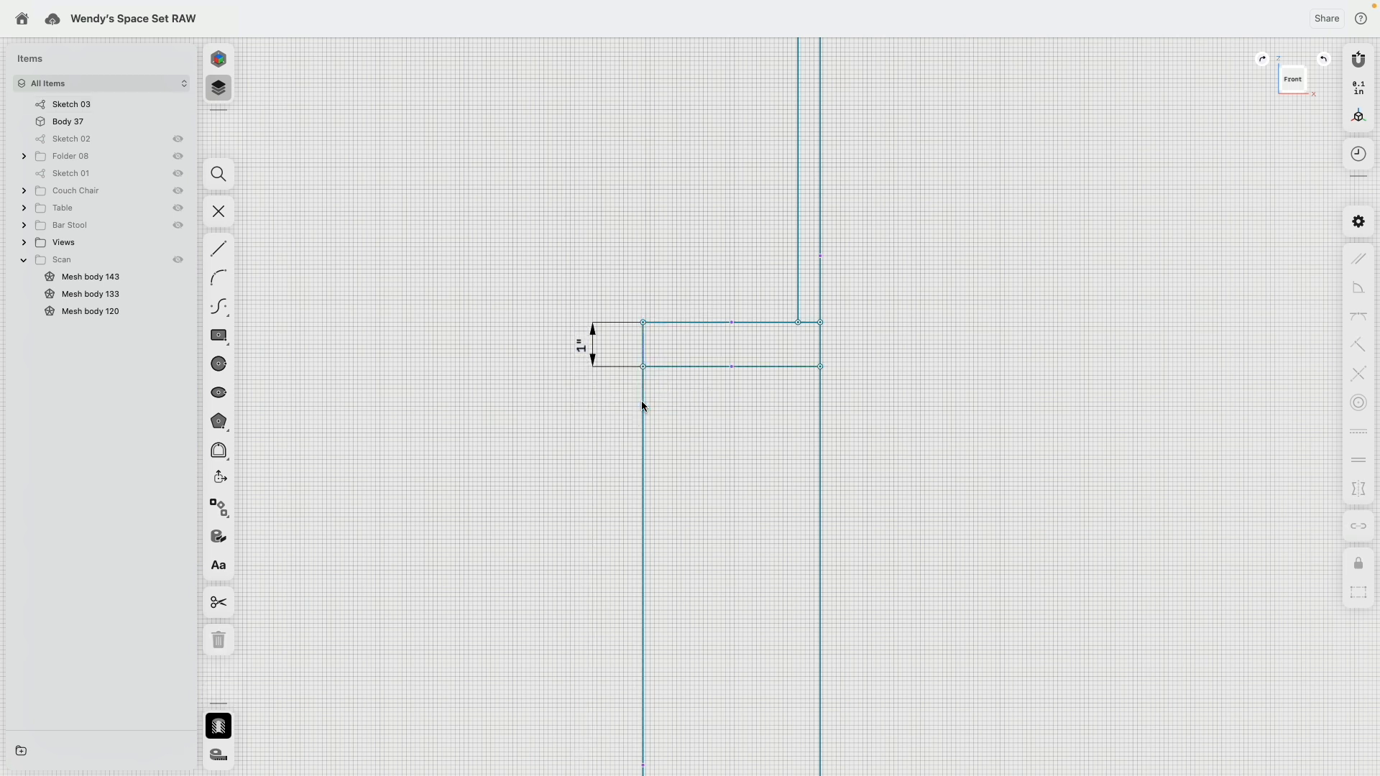
Step: Convert the top line, the lower guide segments and the two remaining vertical hanging lines to construction geometry
scroll(797, 328, down, 10)
middle_drag(862, 336, 782, 363)
mouse_move(783, 365)
right_down()
mouse_move(736, 430)
mouse_move(735, 402)
right_up()
scroll(785, 299, up, 5)
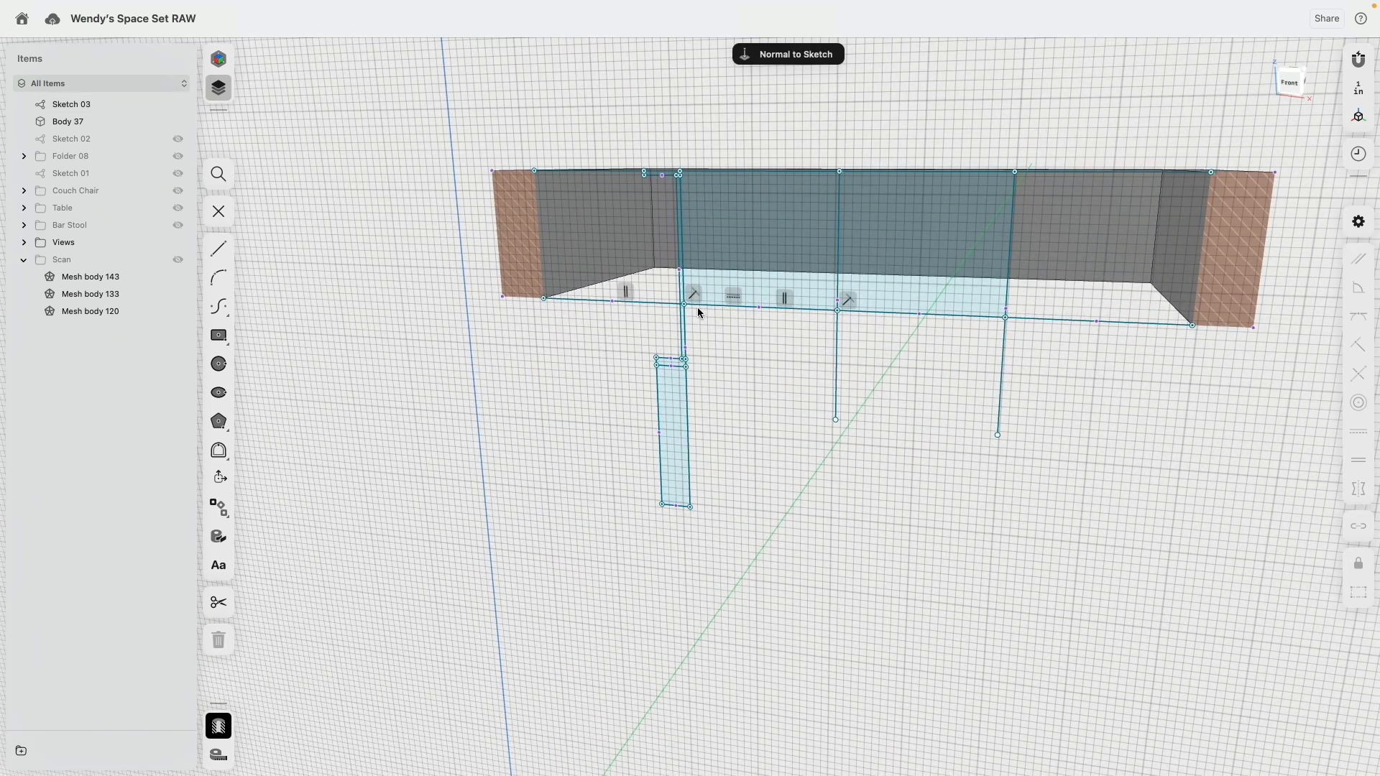
click(702, 306)
click(654, 173)
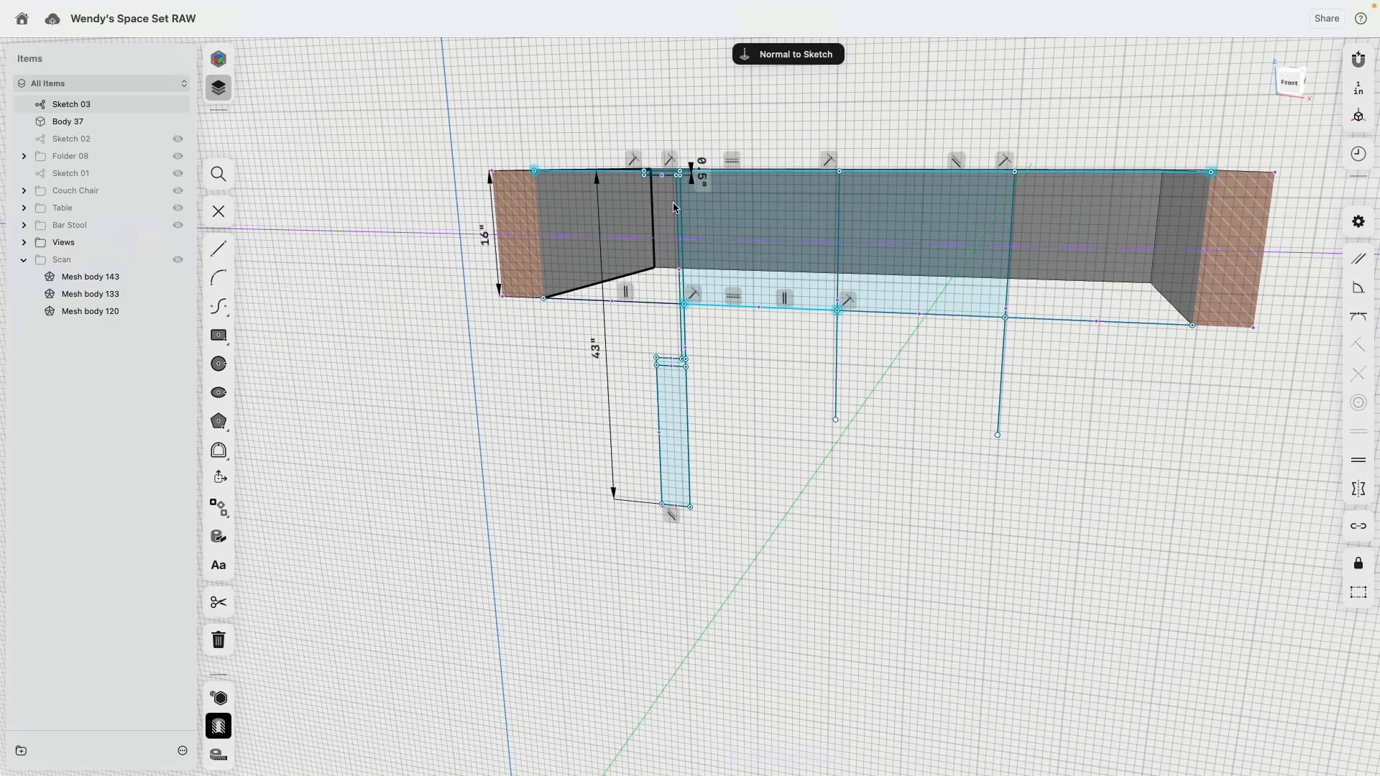
click(836, 374)
click(973, 313)
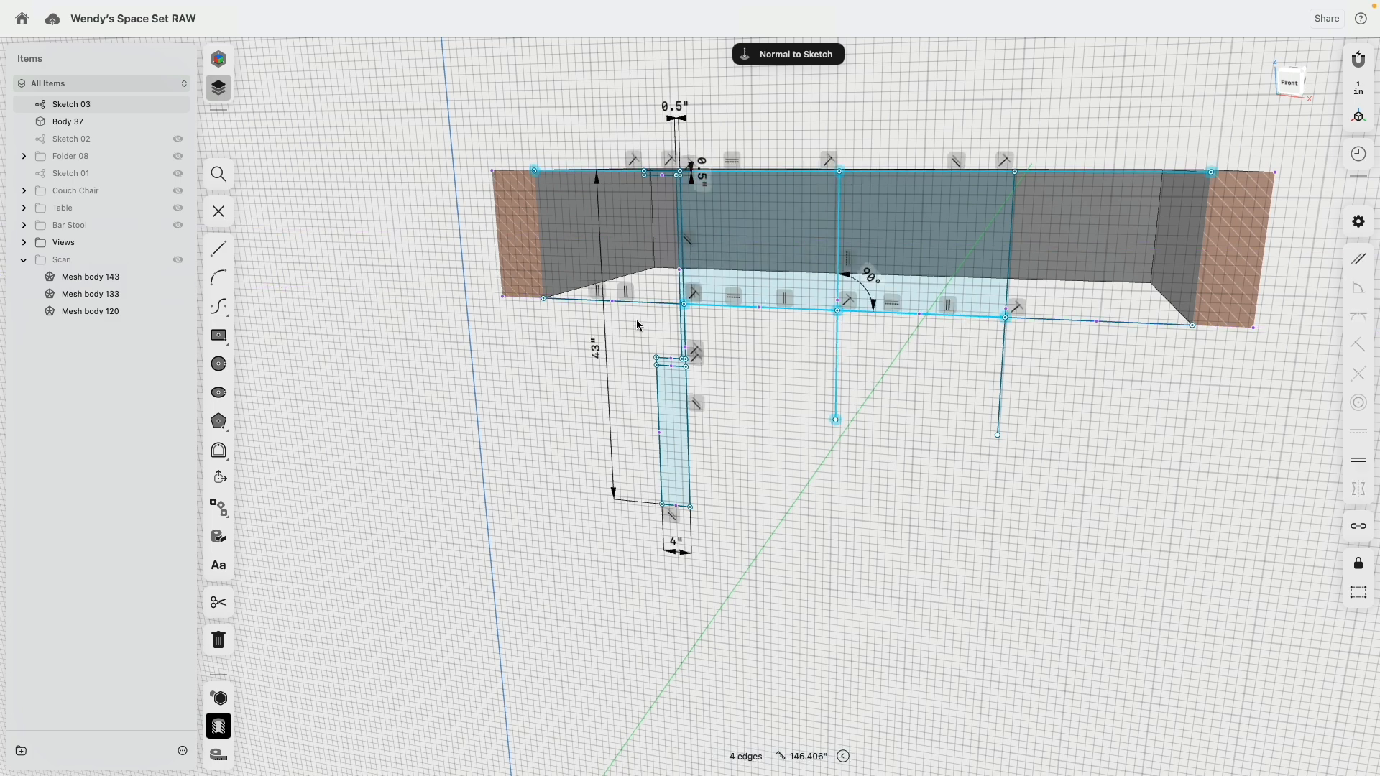
click(1038, 318)
click(1000, 381)
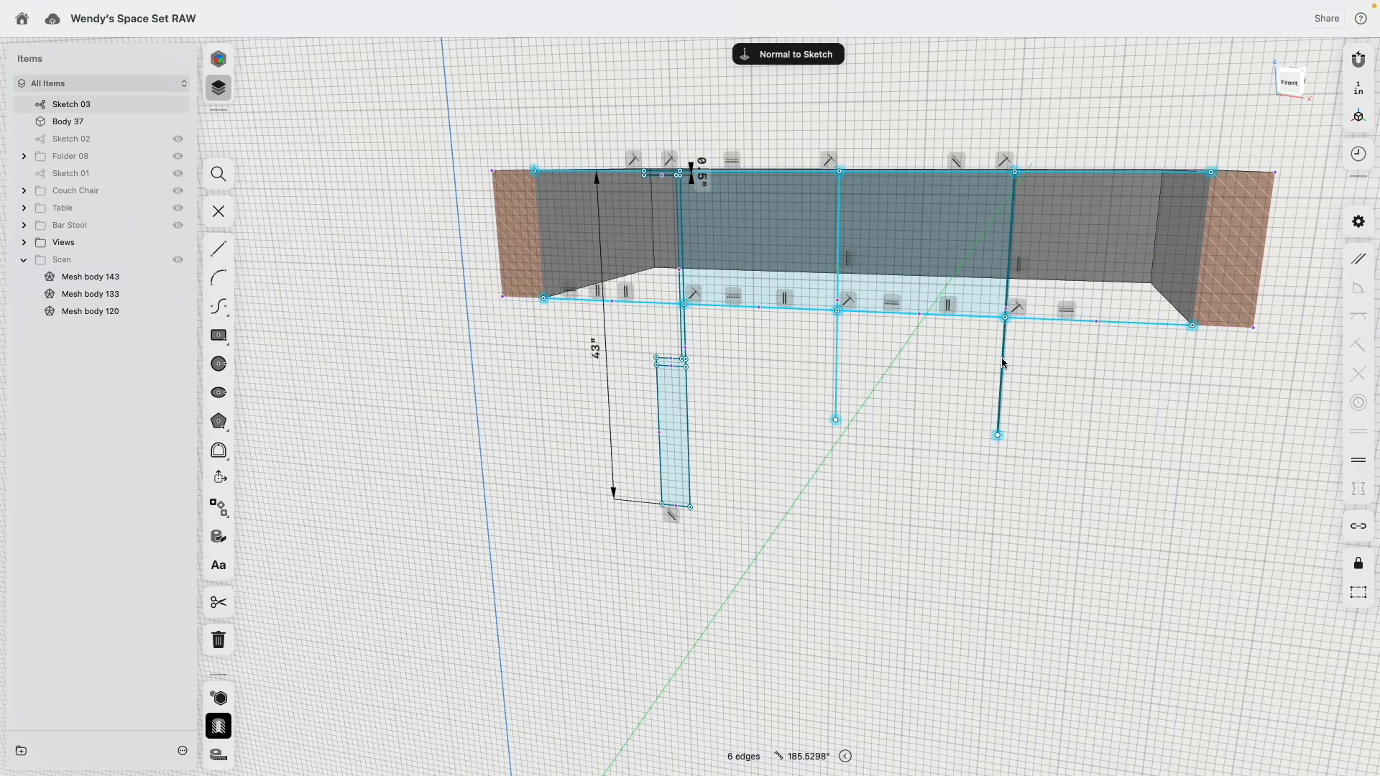
click(1013, 258)
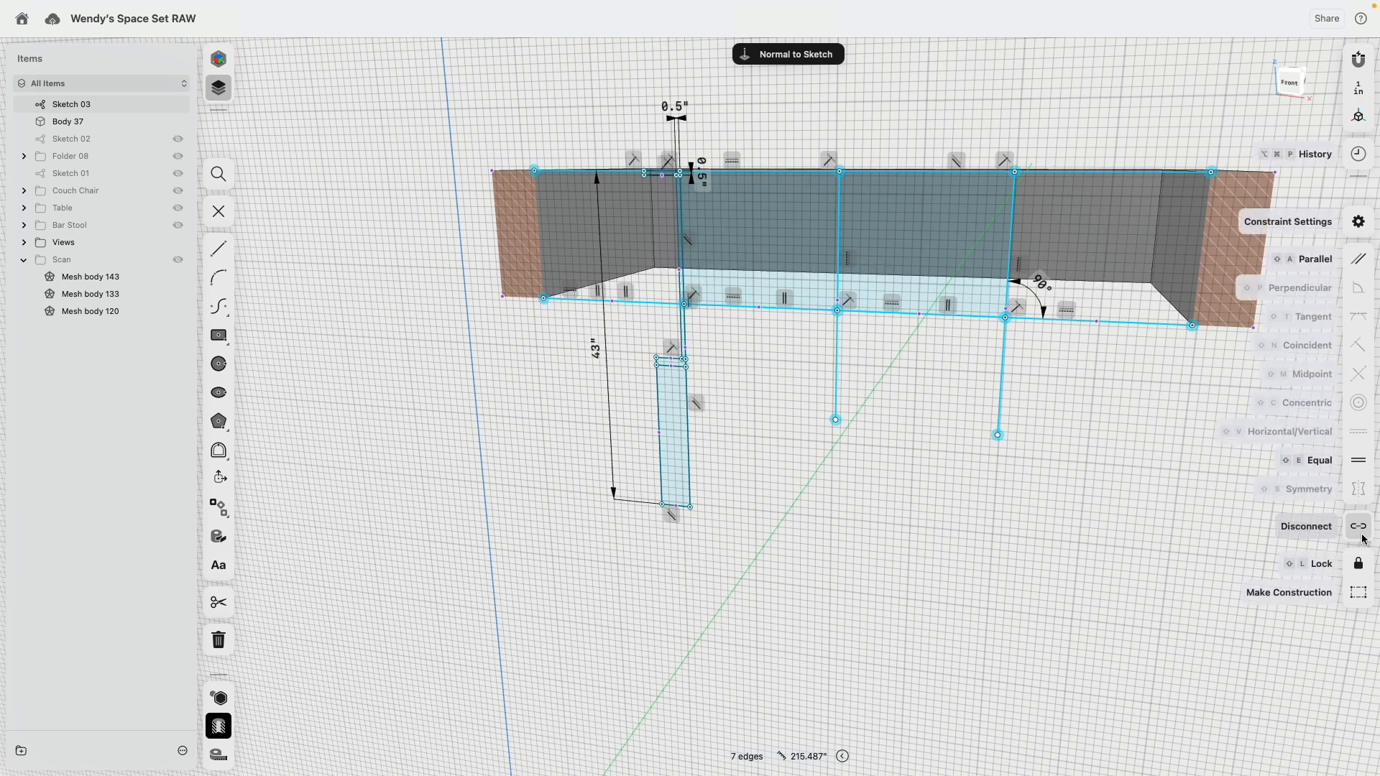
click(1358, 592)
click(747, 396)
Step: Convert the top line above the mounting plate back to a regular line so the plate profile closes
scroll(703, 338, up, 10)
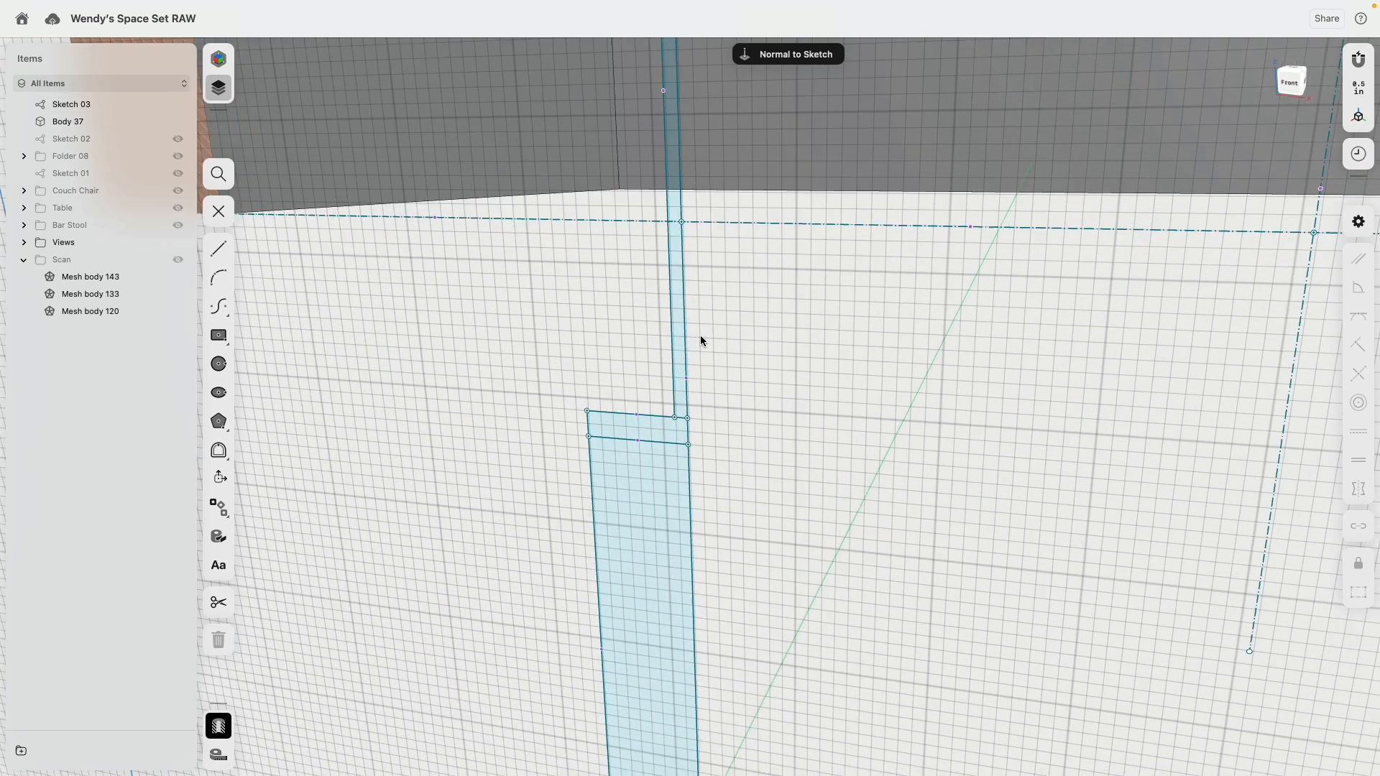
scroll(700, 172, up, 10)
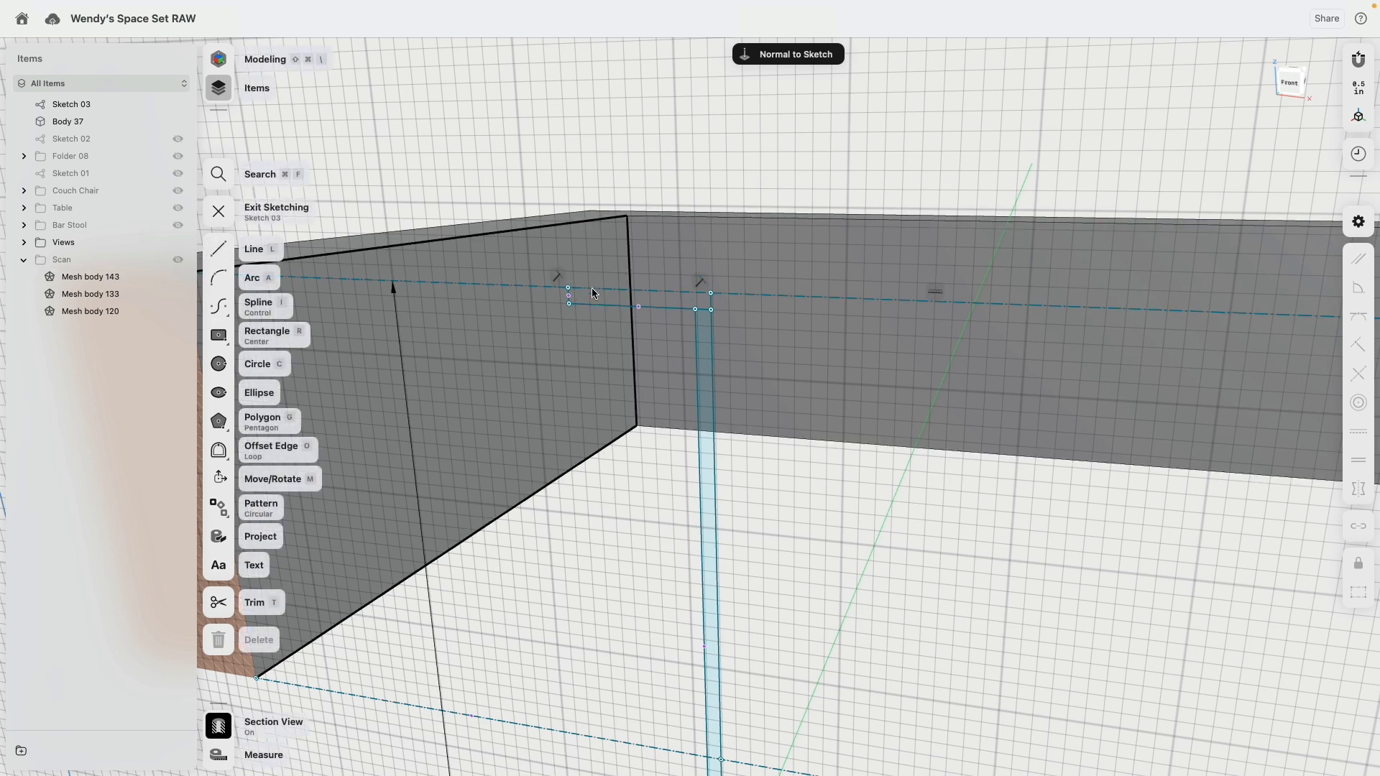
key(Escape)
double_click(532, 290)
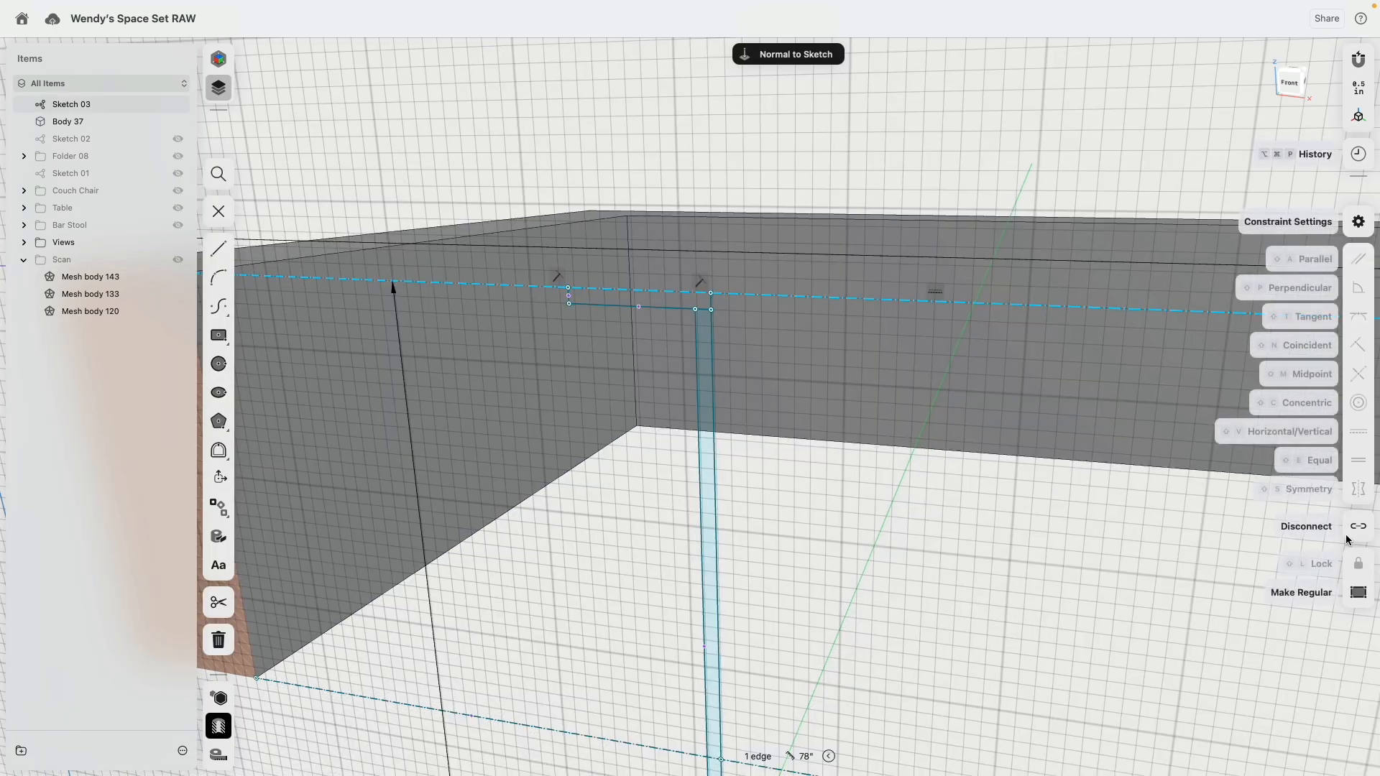
Step: Revolve the mounting plate profile and the cord profile 360° around the first hanging line
click(599, 298)
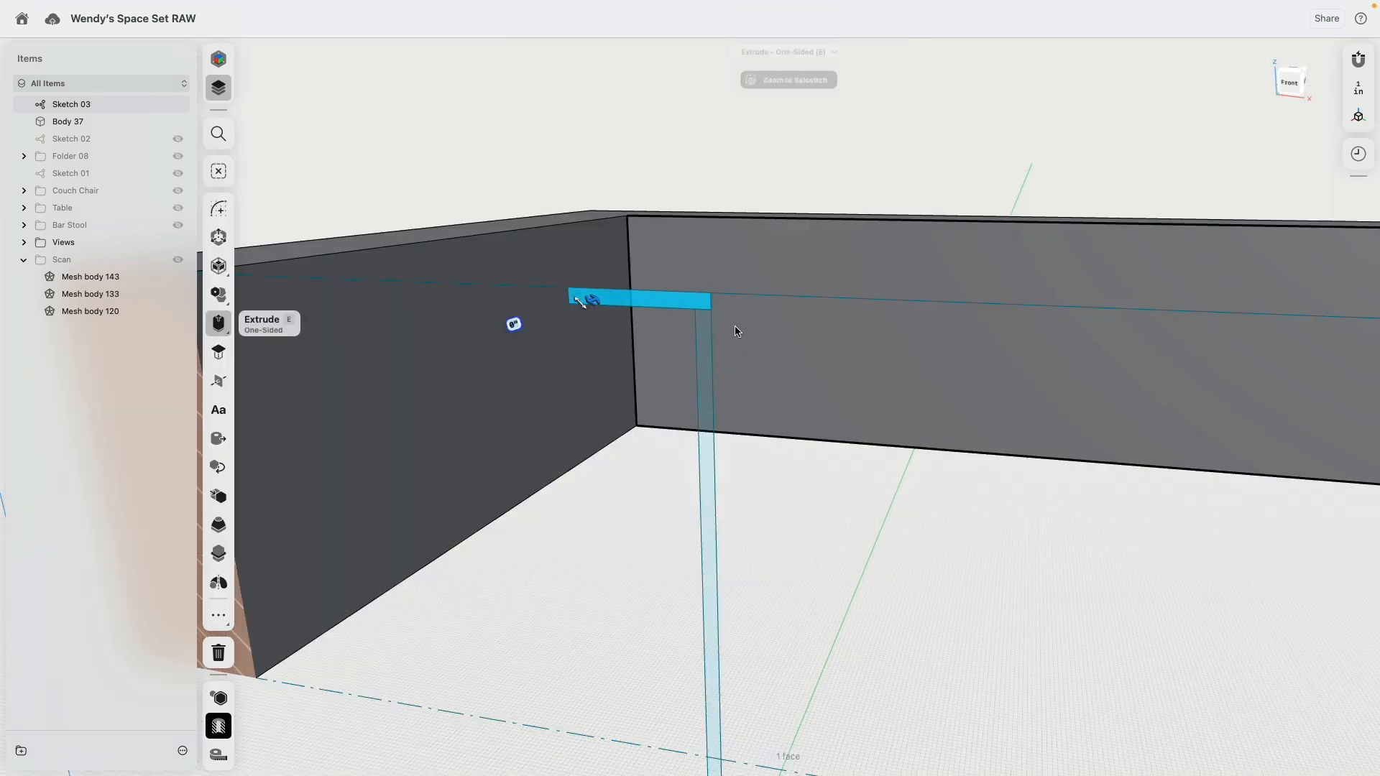
click(711, 325)
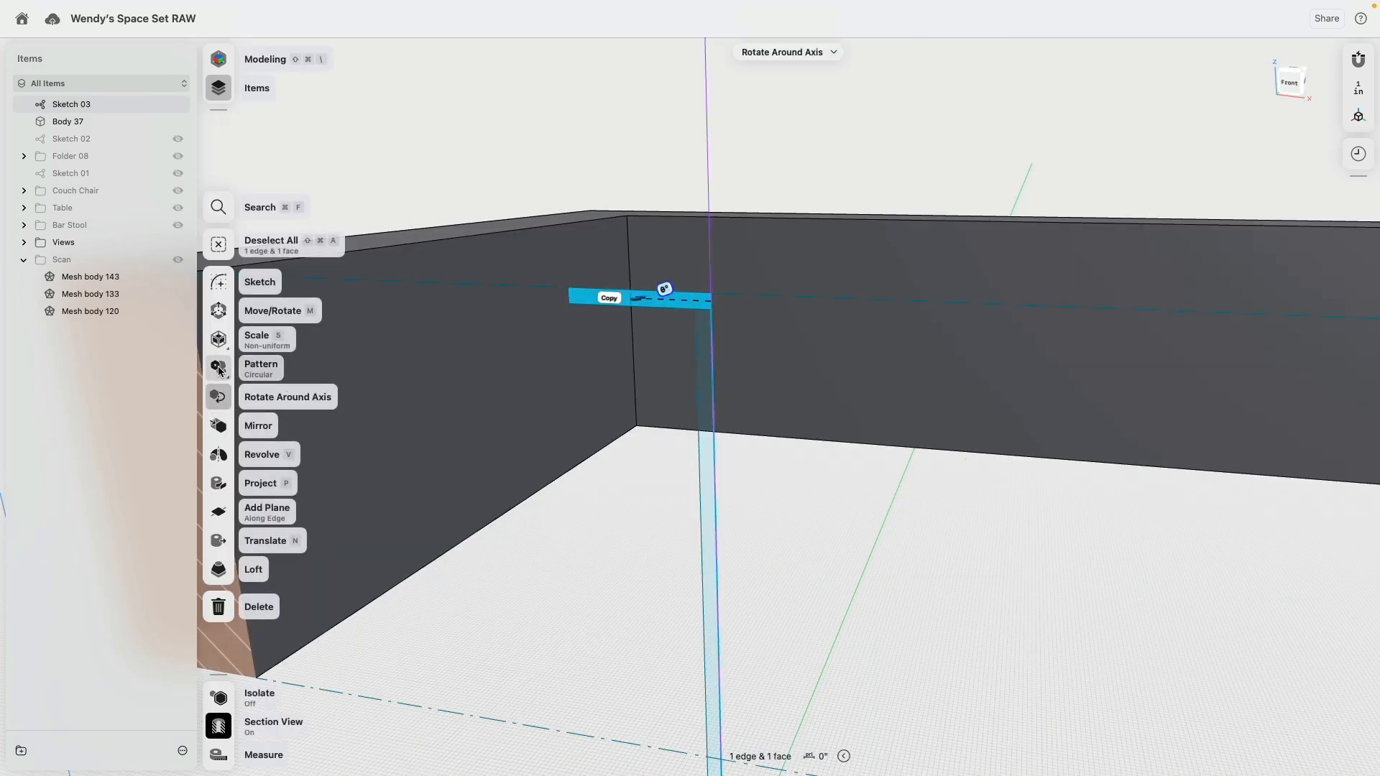
click(269, 450)
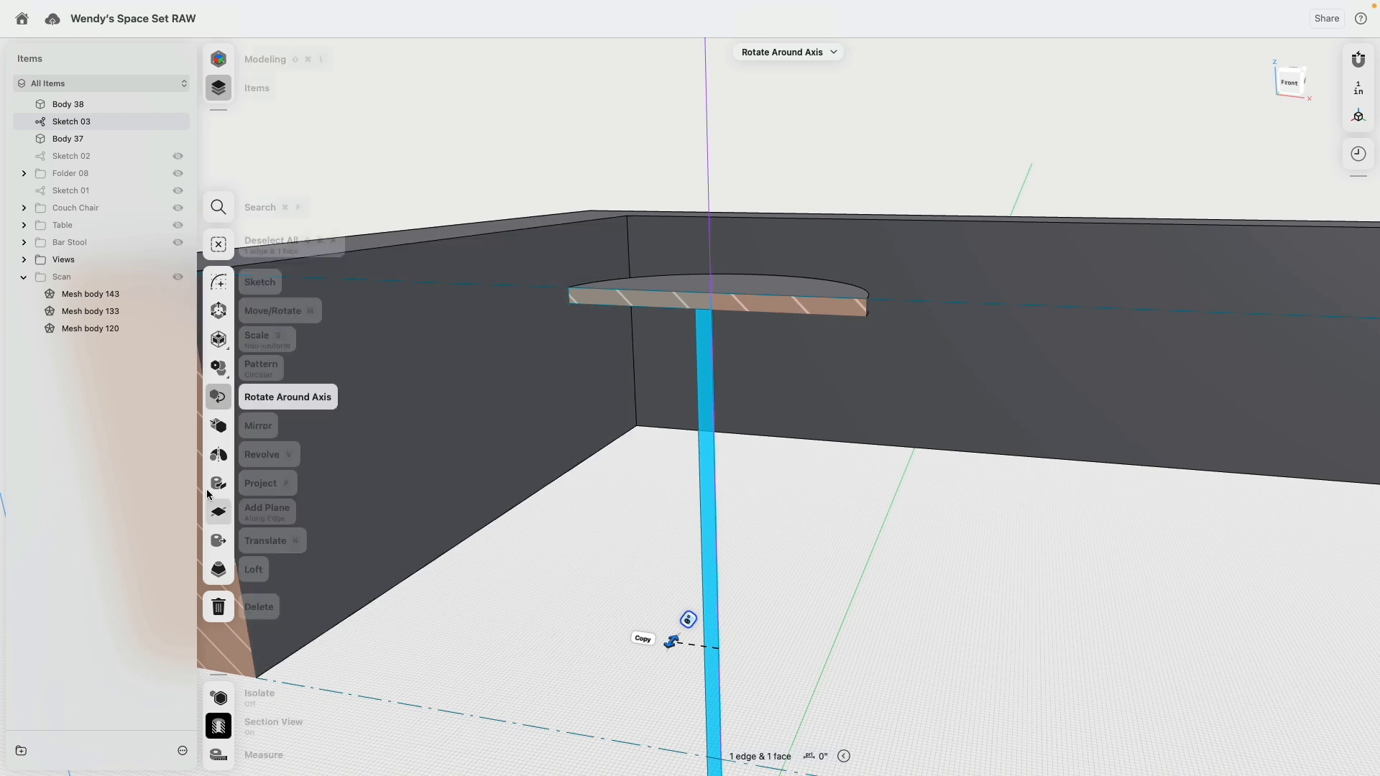
click(218, 461)
Step: Revolve the thin cap profile and the tall lamp body profile 360° around the same hanging line
middle_drag(759, 429, 764, 151)
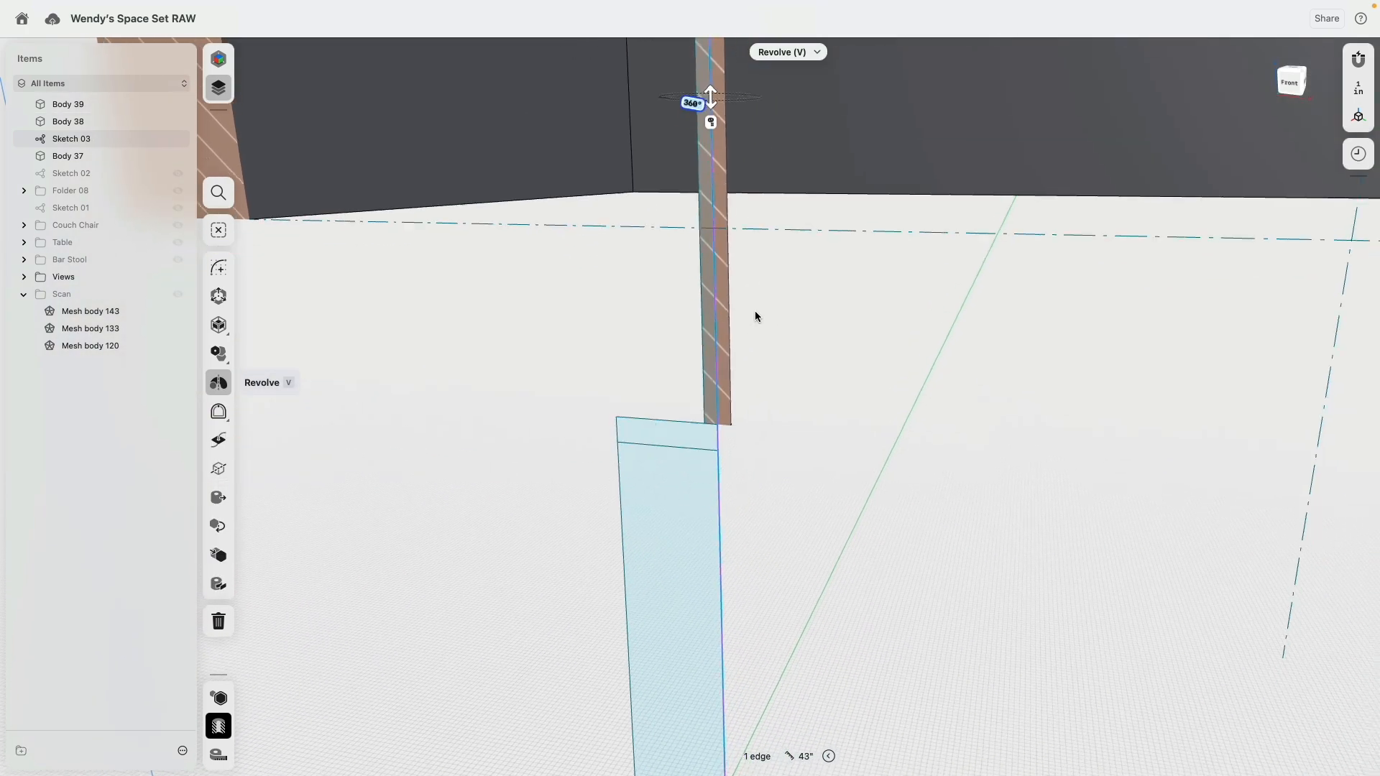
click(700, 433)
click(718, 441)
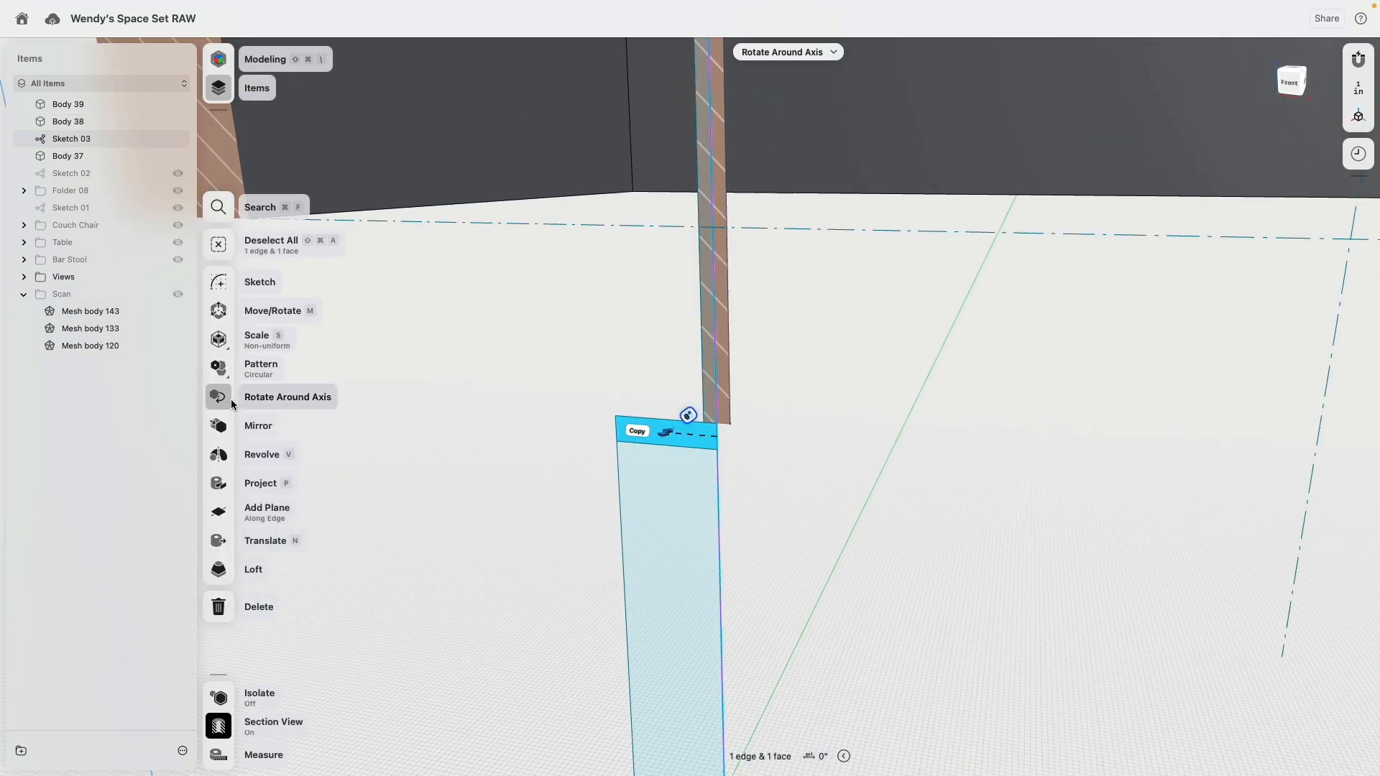
click(225, 462)
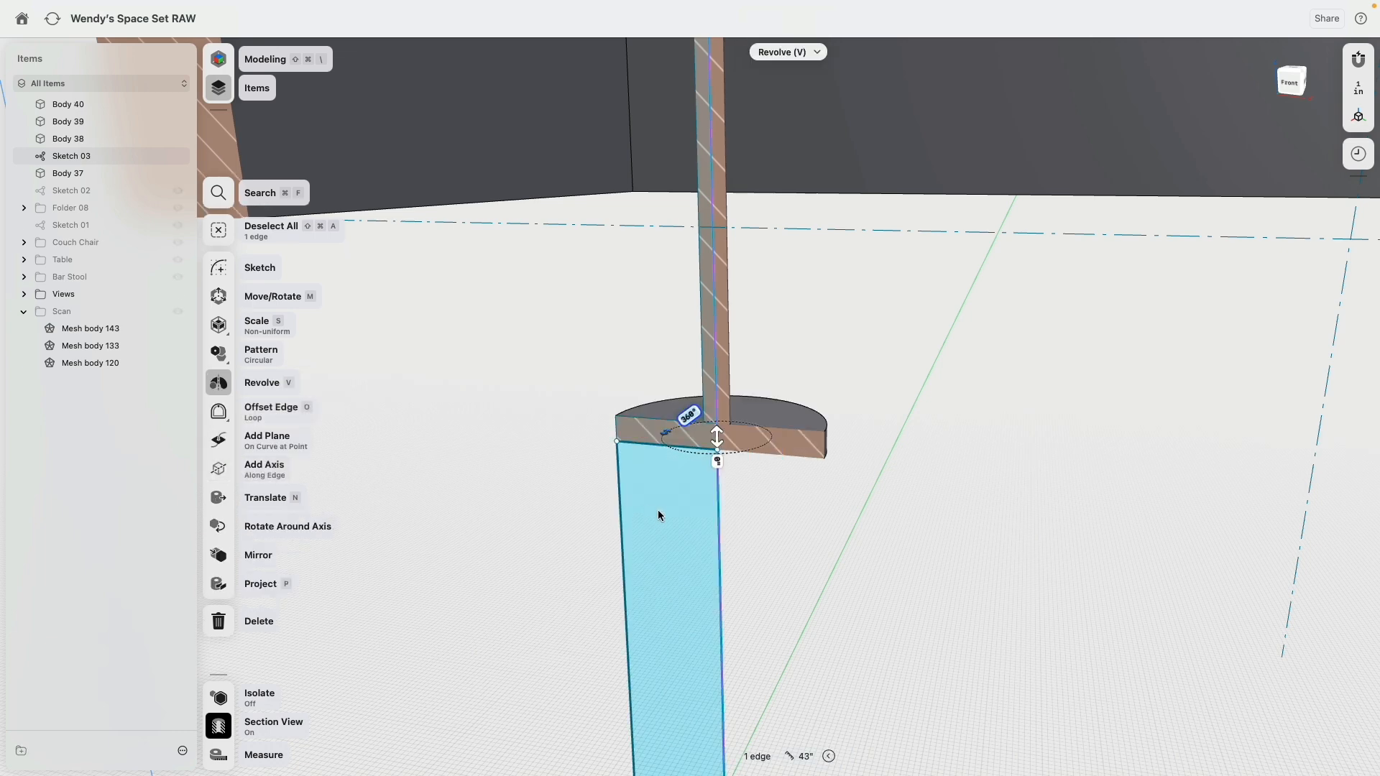
click(658, 512)
click(720, 509)
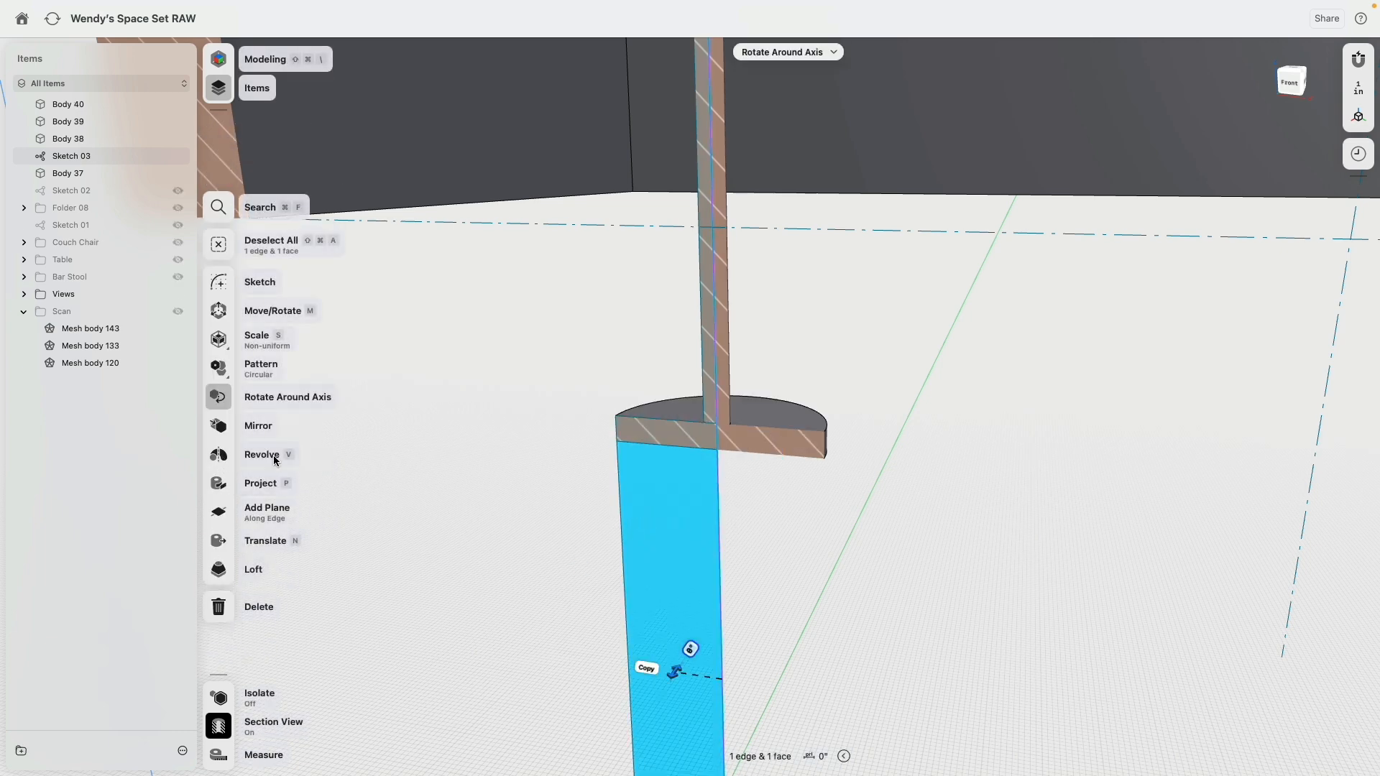
scroll(631, 442, down, 5)
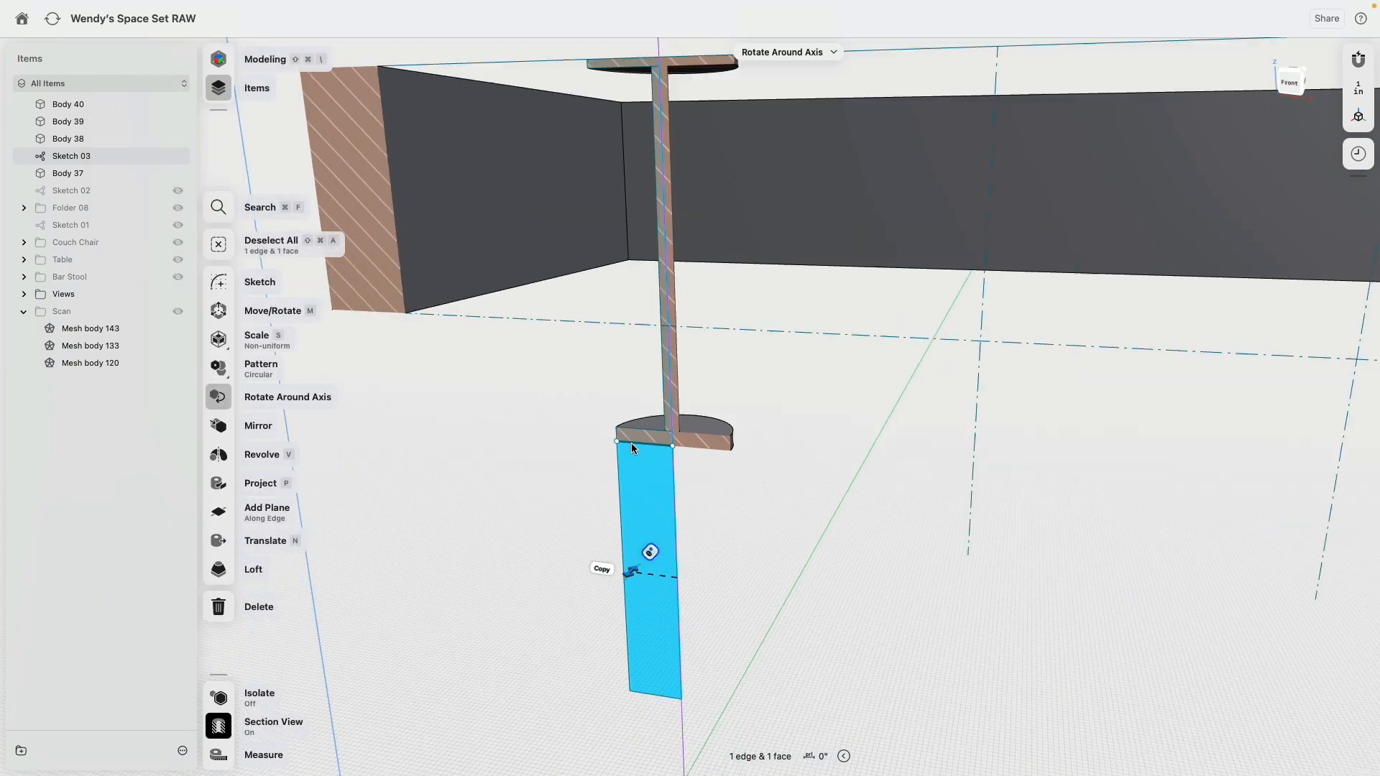
click(218, 454)
Step: Turn off the section view to show the complete pendant lamp inside the canopy frame
right_drag(743, 425, 844, 454)
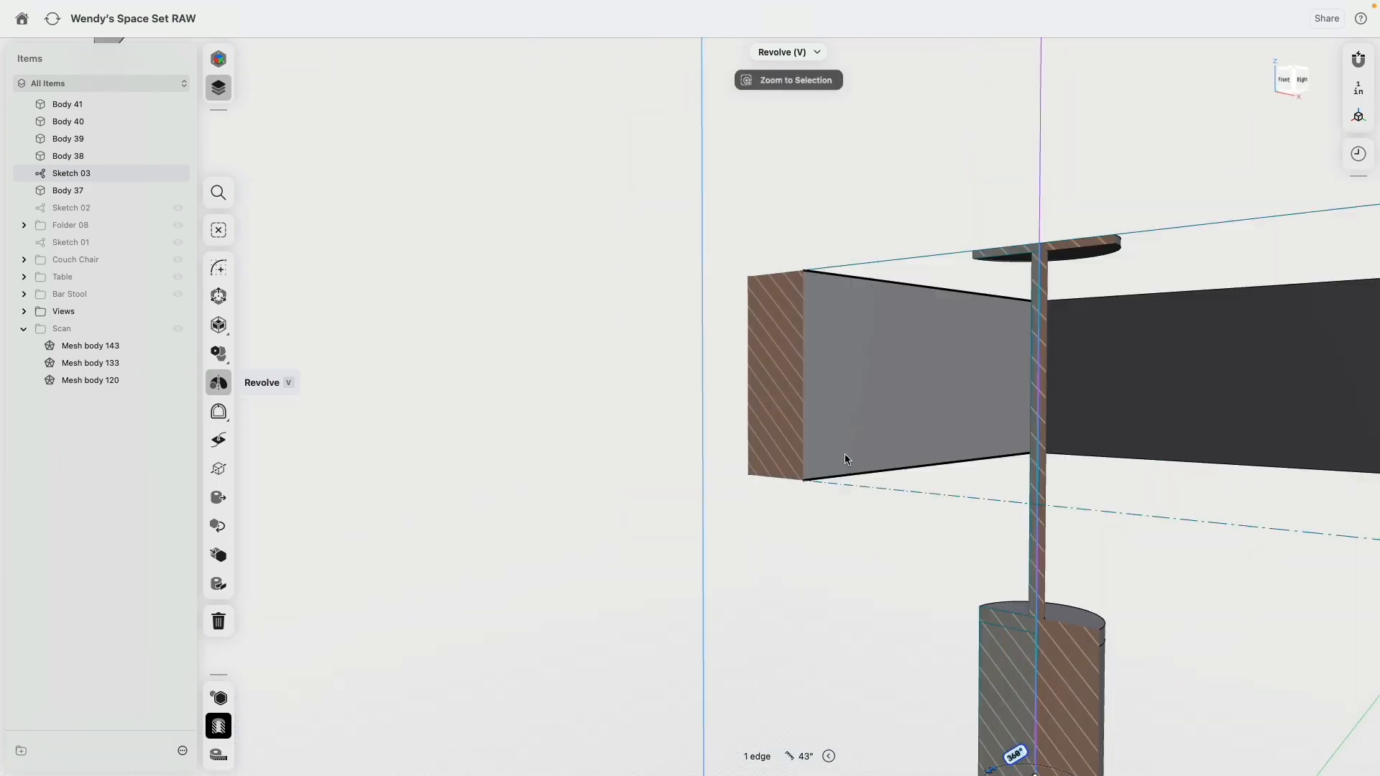
scroll(844, 454, down, 5)
click(222, 732)
right_drag(665, 476, 821, 496)
scroll(927, 297, down, 1)
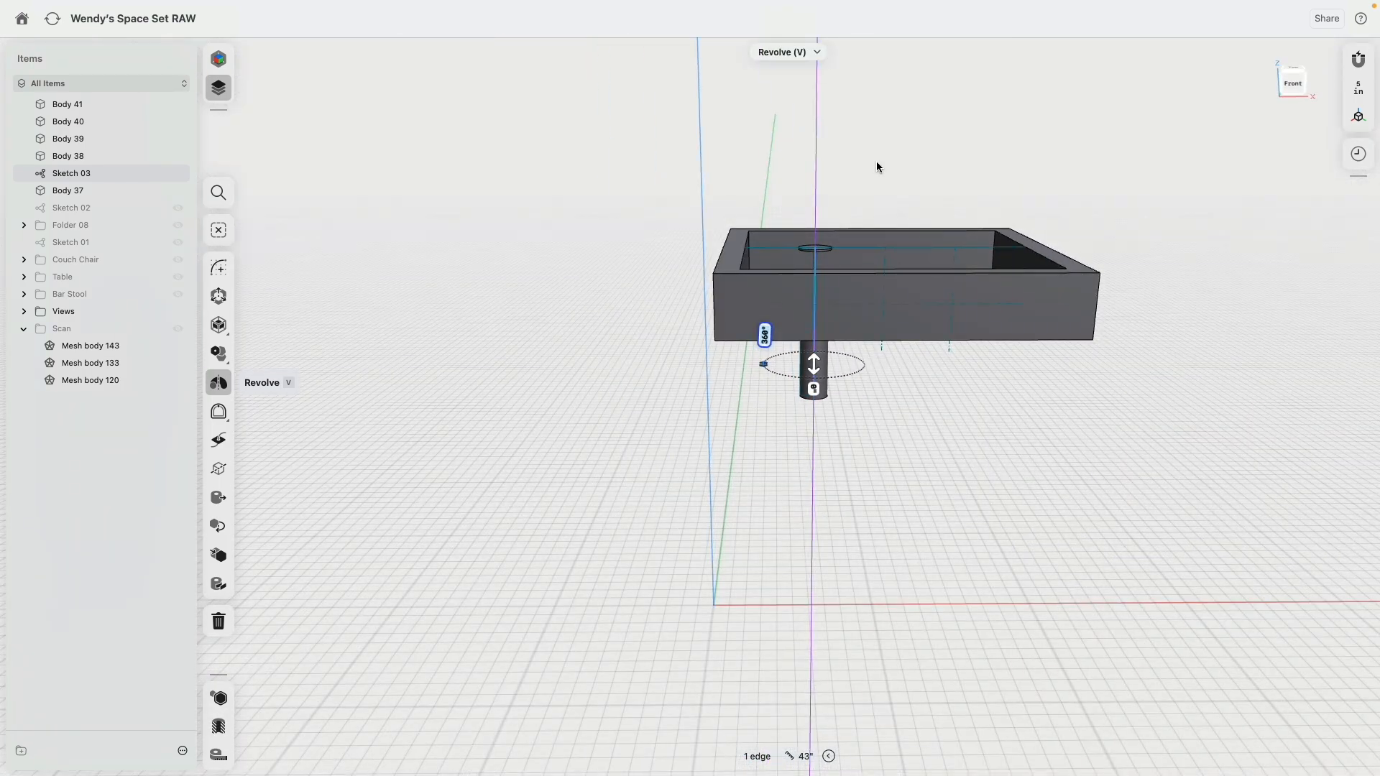
right_drag(877, 161, 865, 202)
Step: Measure the distance between the two remaining vertical hanging lines in the front view
click(70, 156)
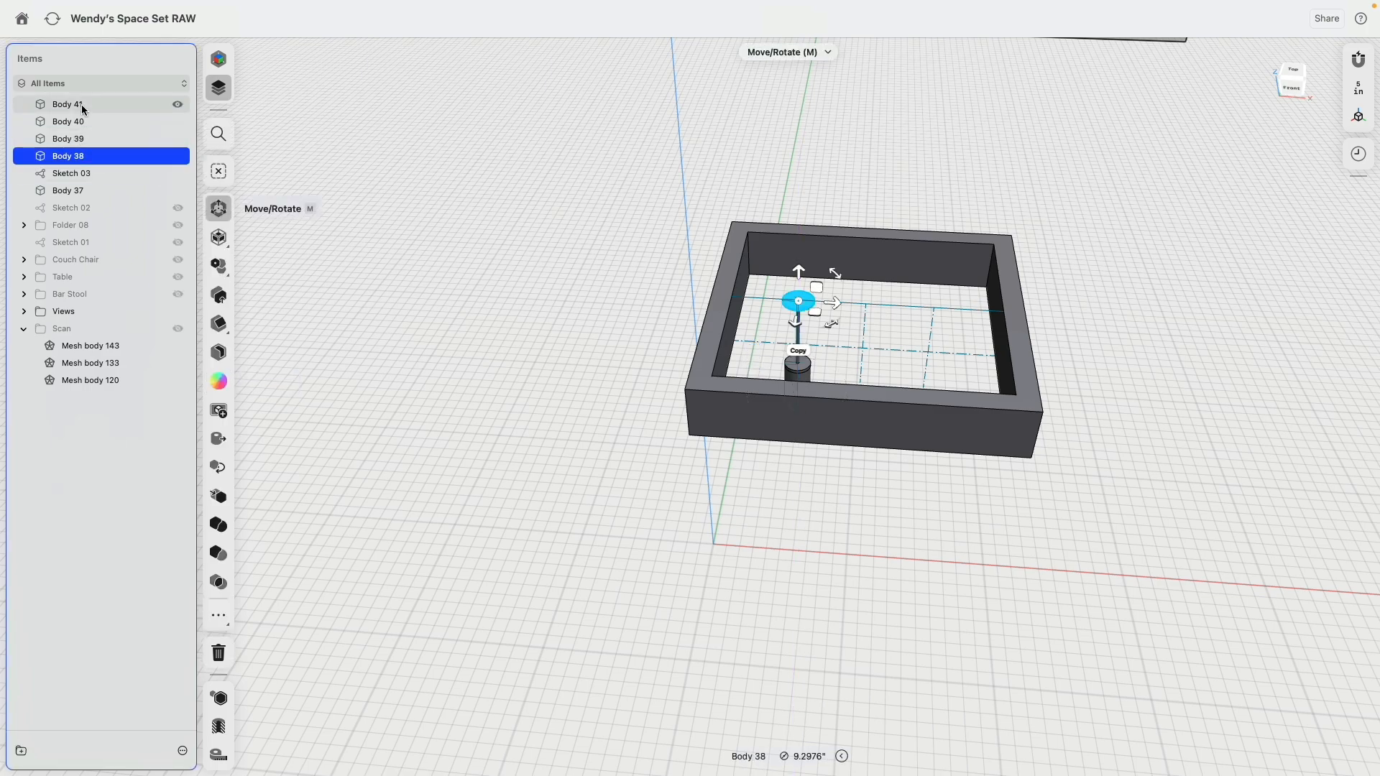
shift+click(78, 105)
click(1298, 90)
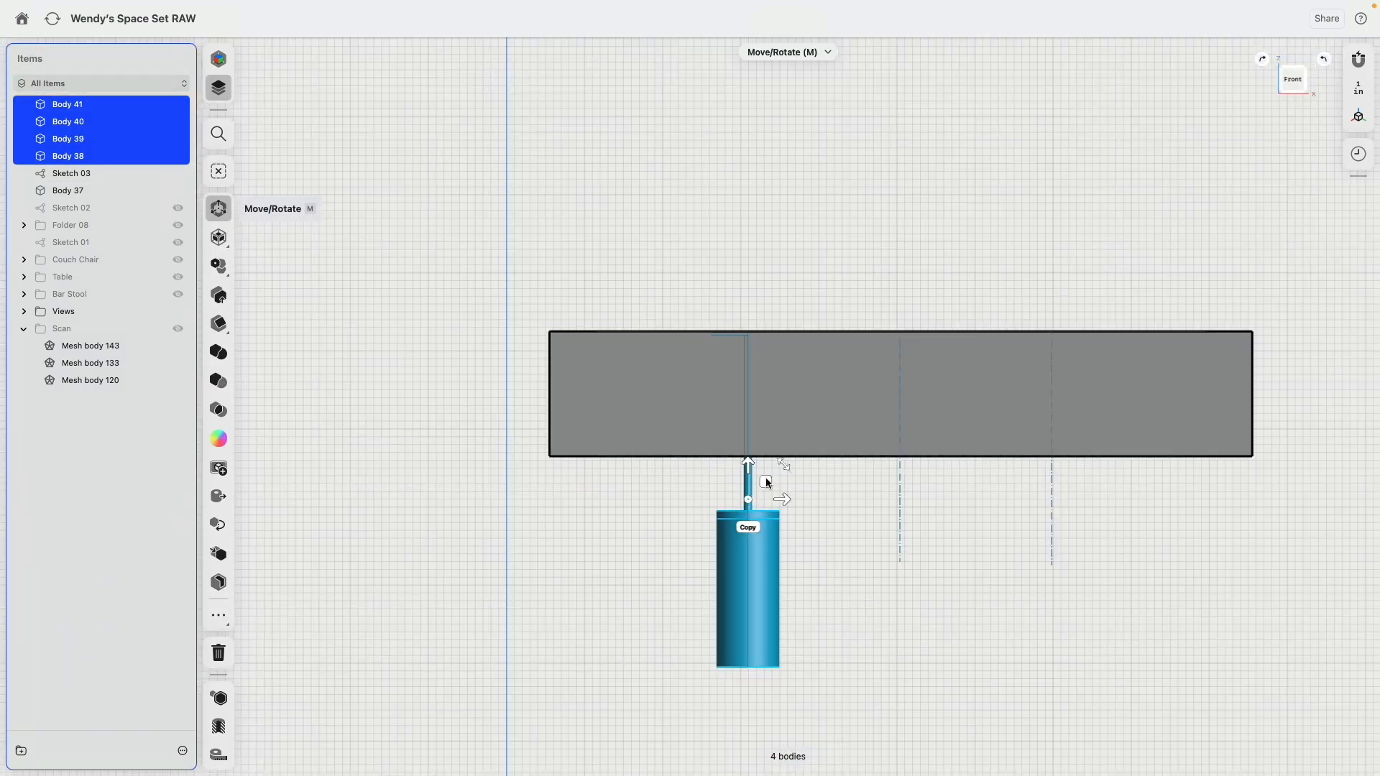
click(899, 493)
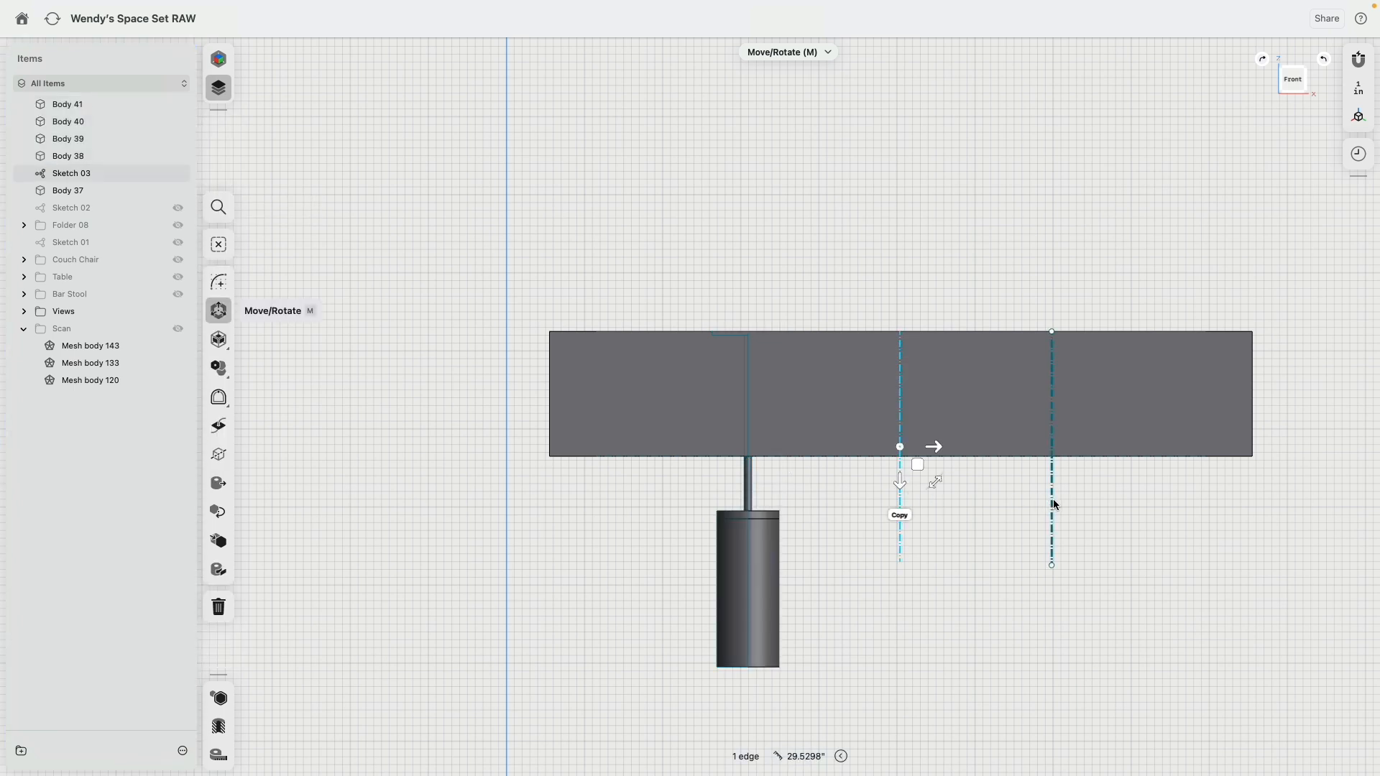
click(1052, 498)
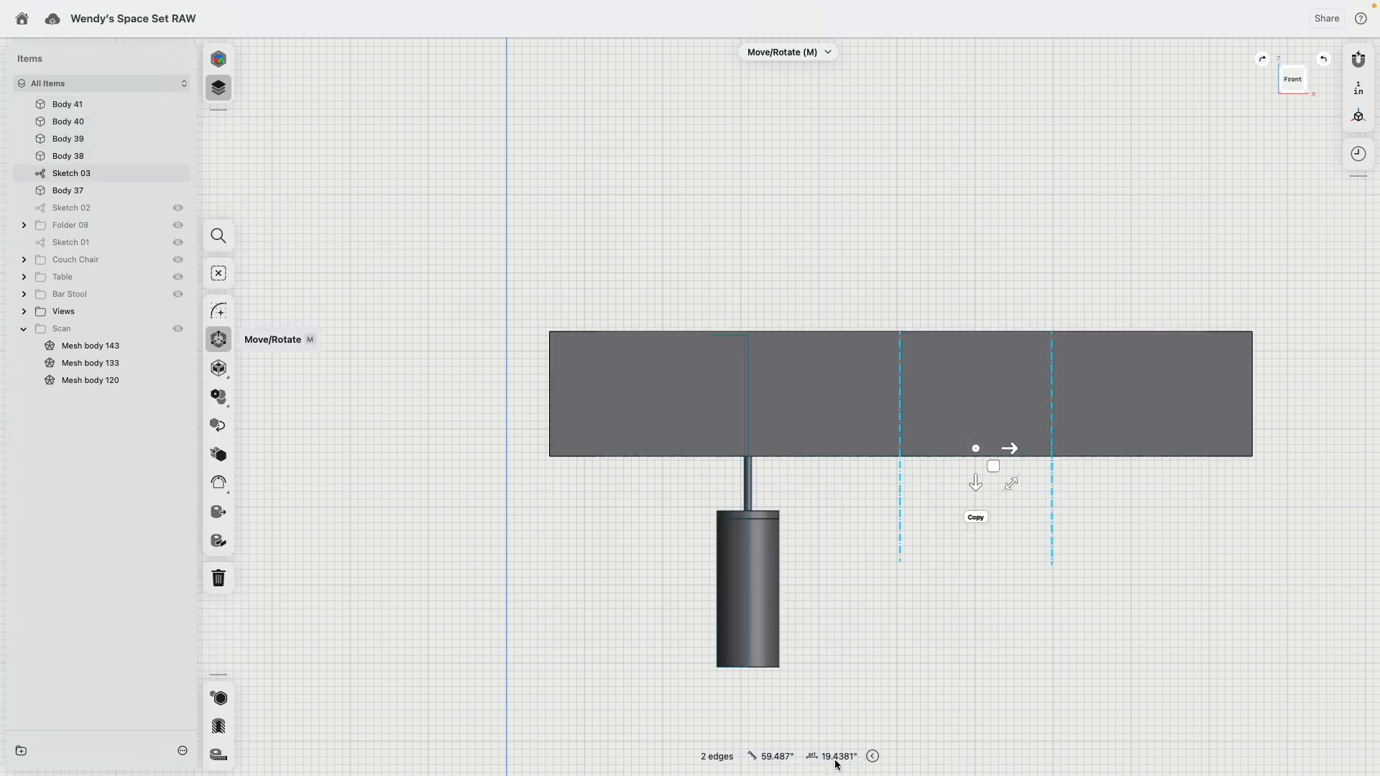
right_drag(829, 630, 787, 571)
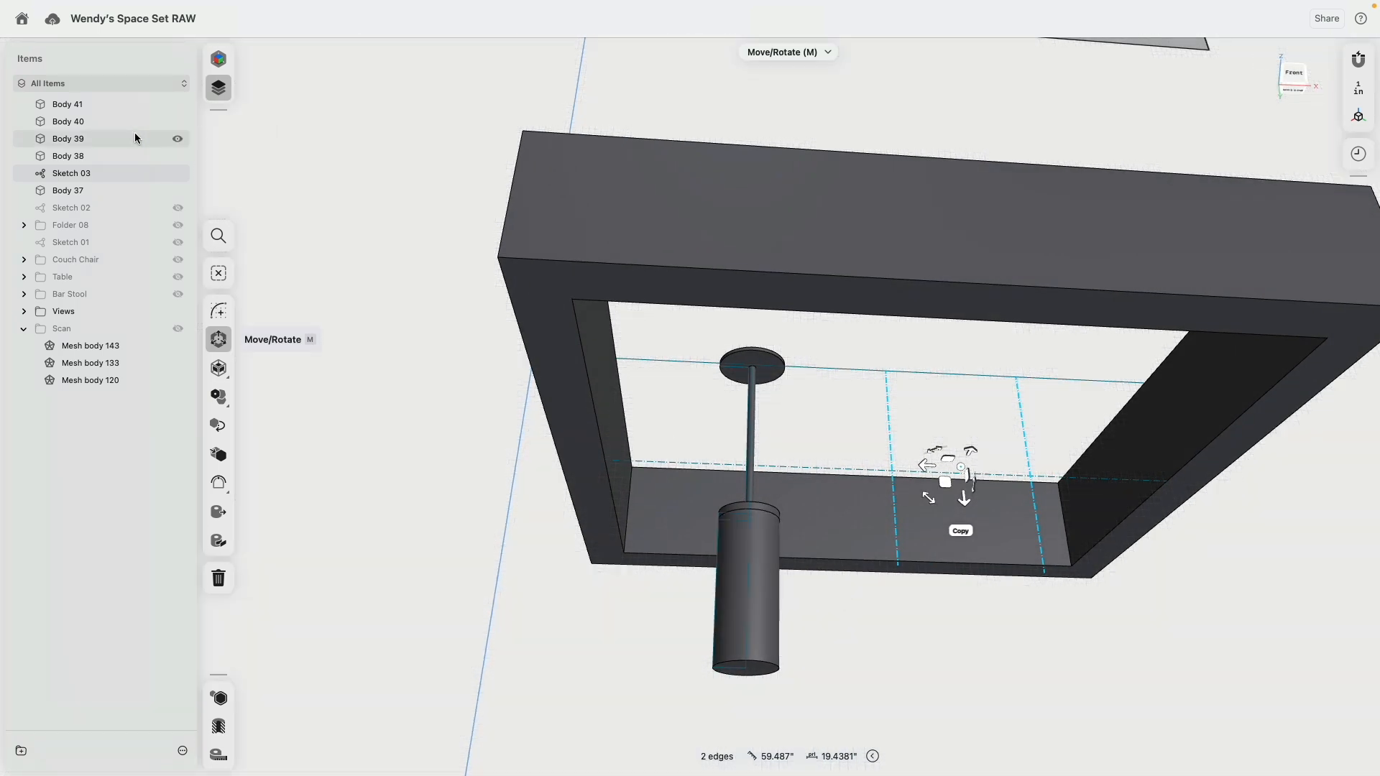
Step: Pattern the four lamp bodies linearly along the canopy frame with quantity 3 and a spacing of about 19.5 inches
click(72, 105)
shift+click(82, 156)
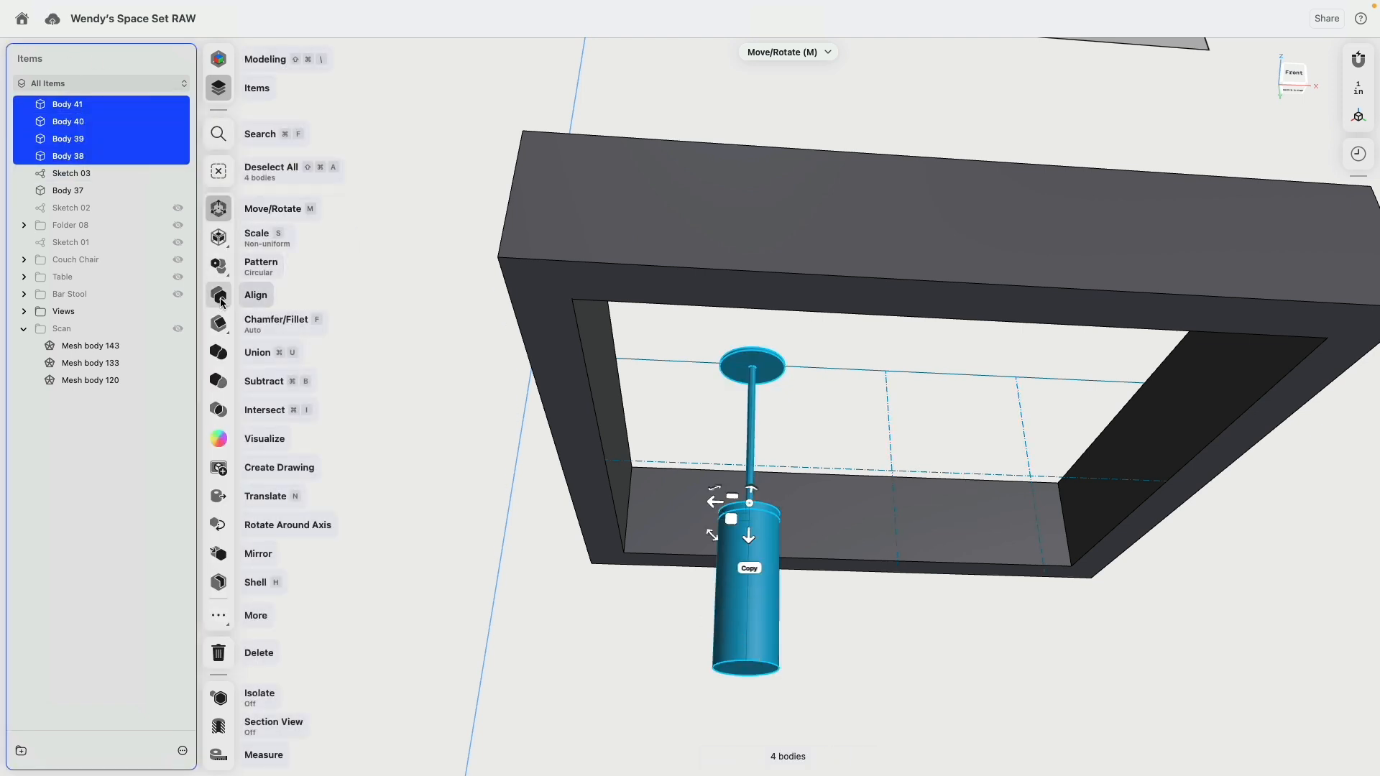
click(225, 278)
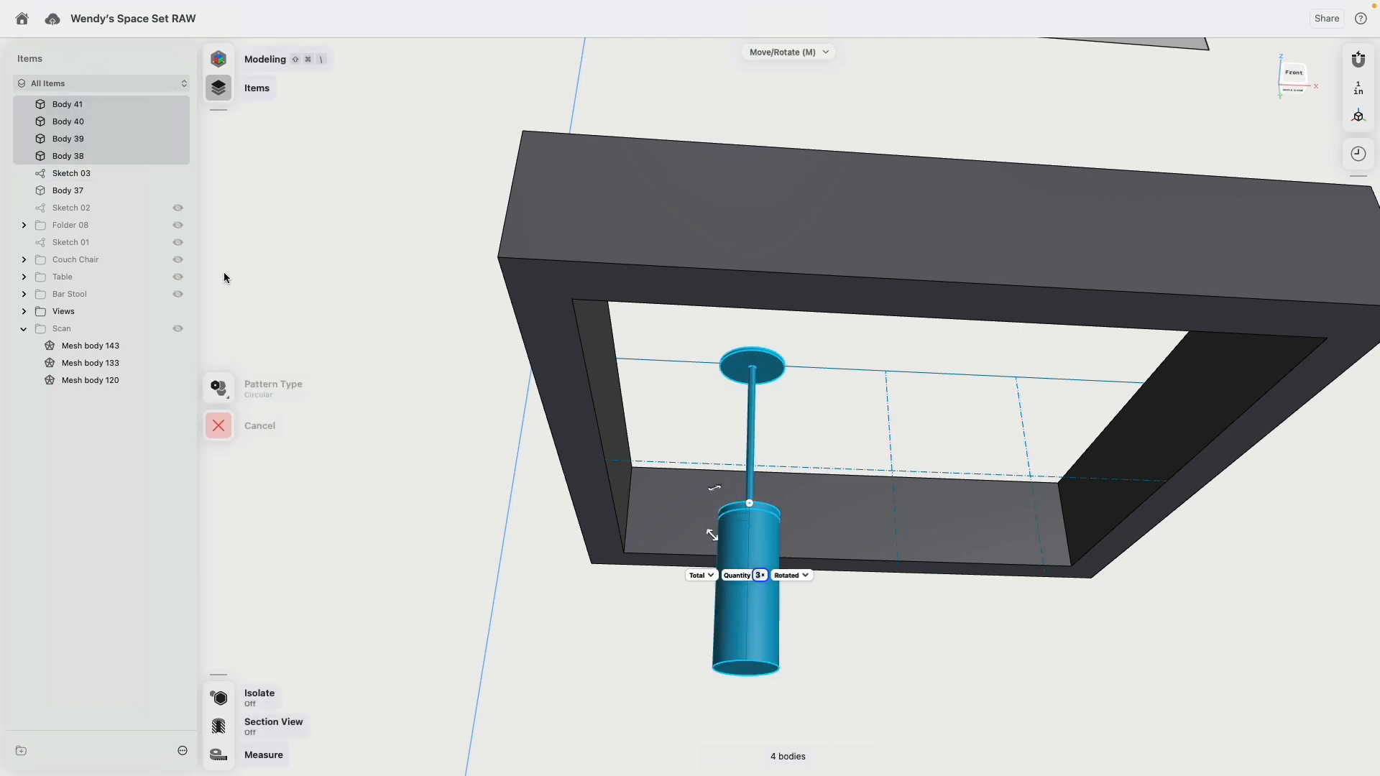
click(229, 391)
click(286, 388)
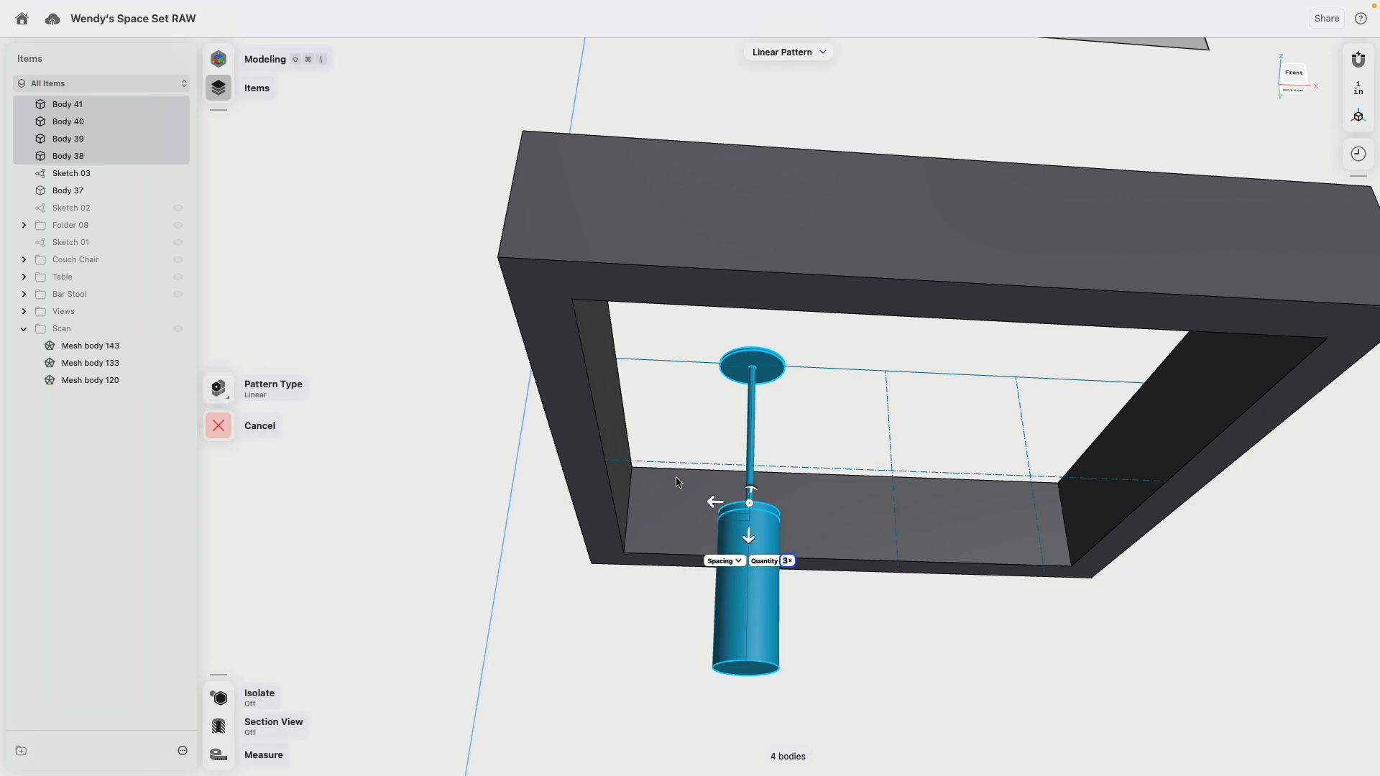
drag(714, 504, 861, 514)
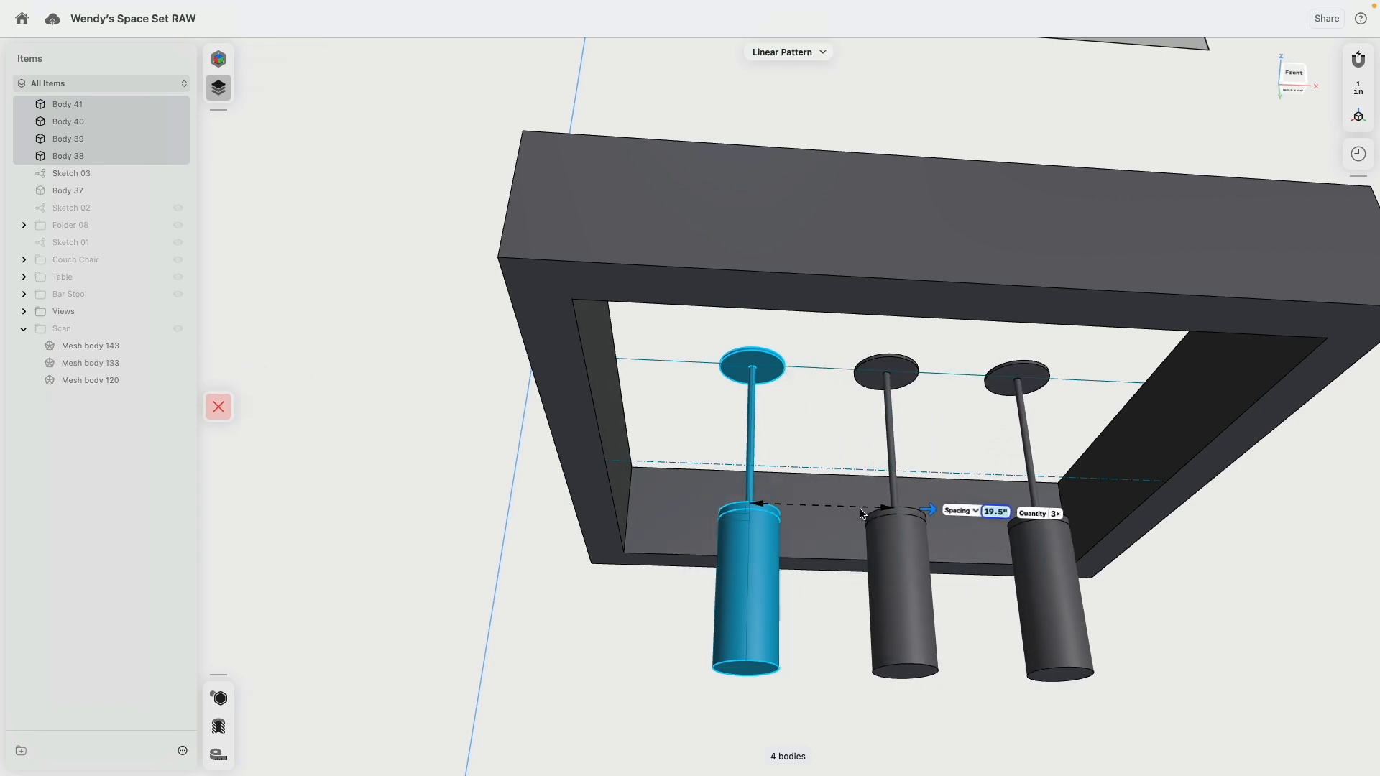
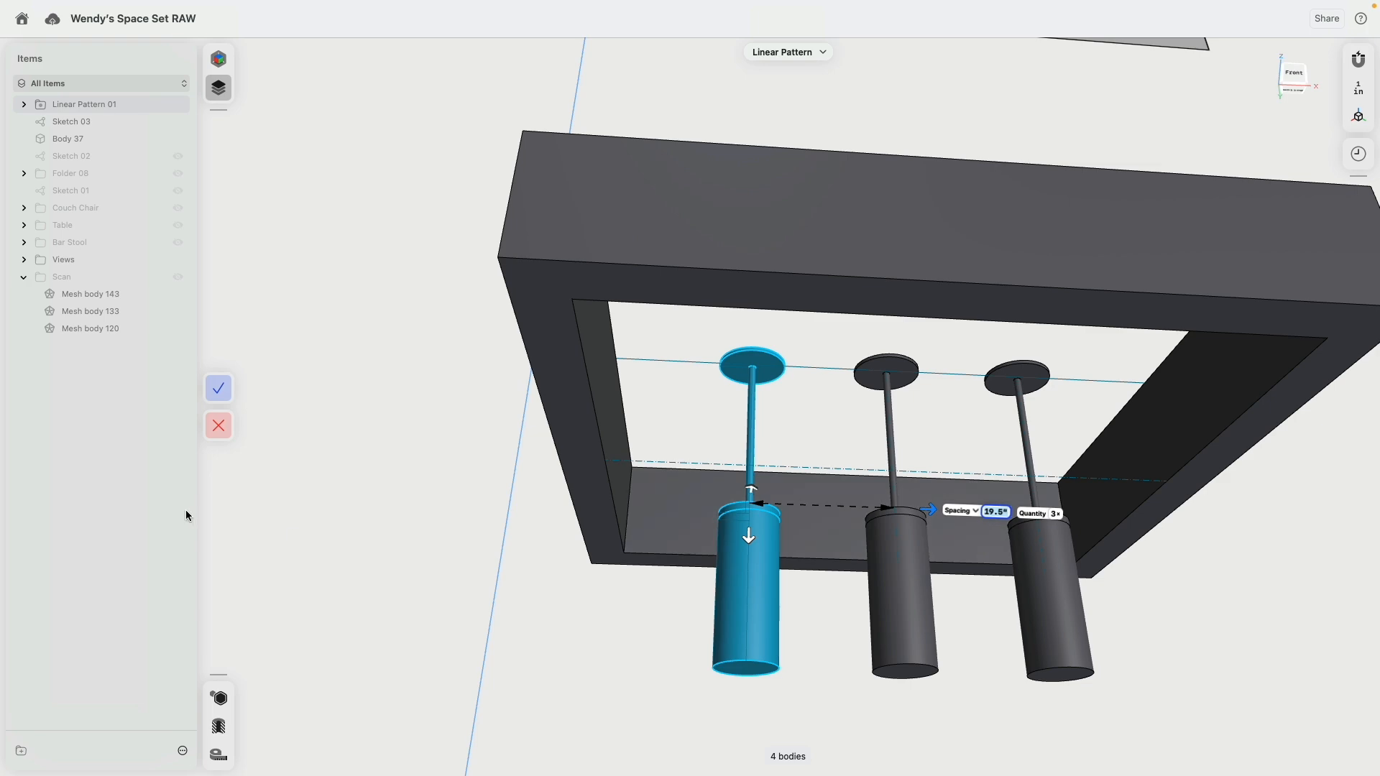
Step: Accept the three-lamp linear pattern and view the lamps together with the canopy frame
click(218, 392)
middle_drag(719, 402, 569, 300)
right_drag(568, 301, 594, 347)
scroll(620, 352, down, 5)
scroll(622, 353, down, 5)
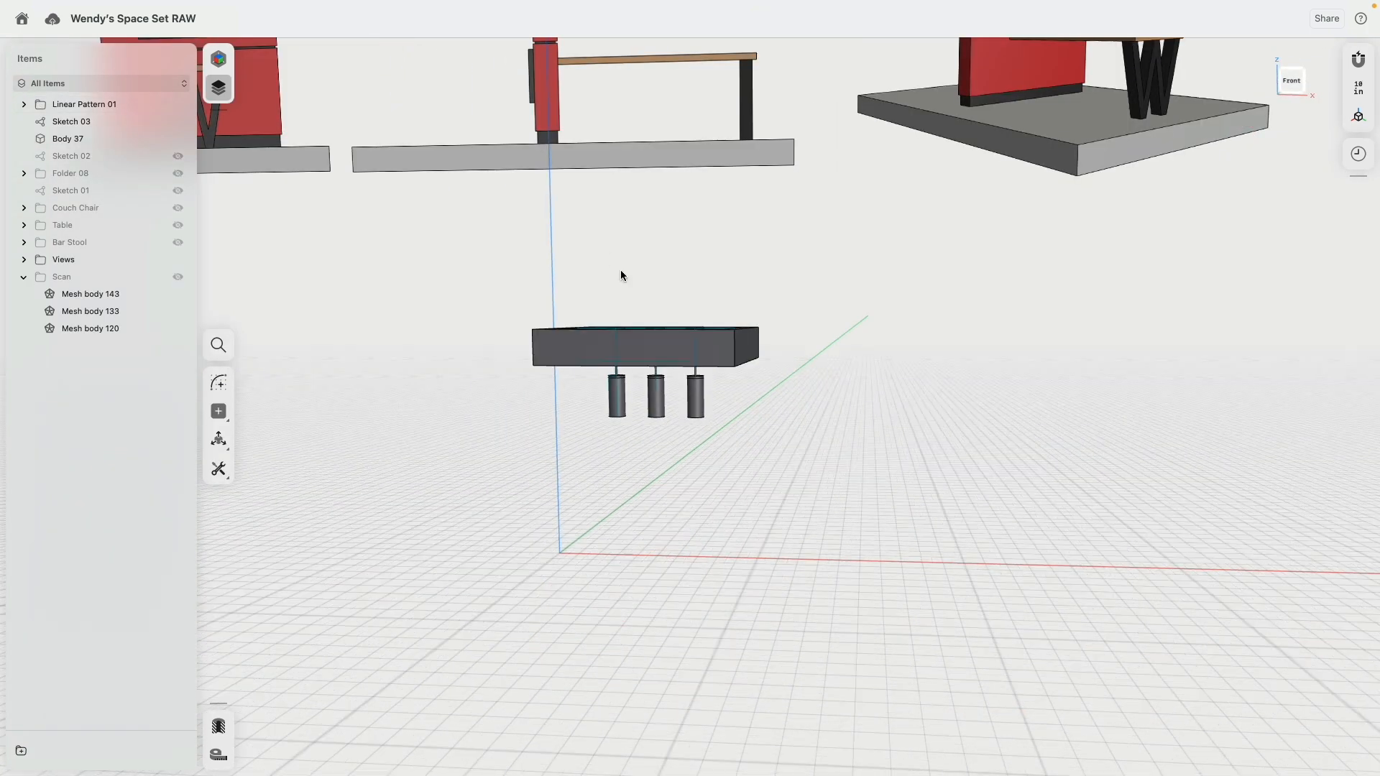
Step: Show the bodies of Folder 08 again in the front view, around the canopy frame and lamps
middle_drag(620, 270, 723, 379)
scroll(723, 380, down, 3)
scroll(747, 353, up, 1)
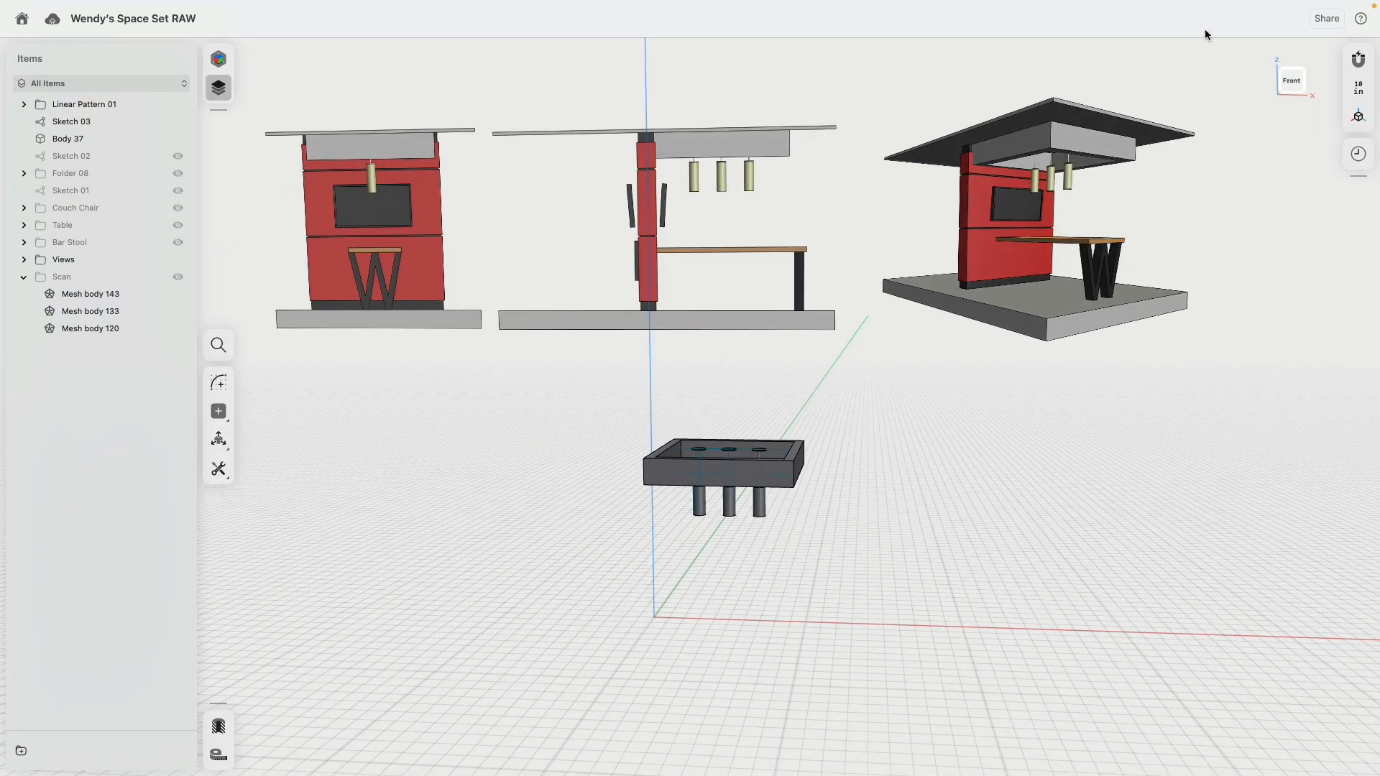
click(1294, 85)
scroll(848, 442, up, 3)
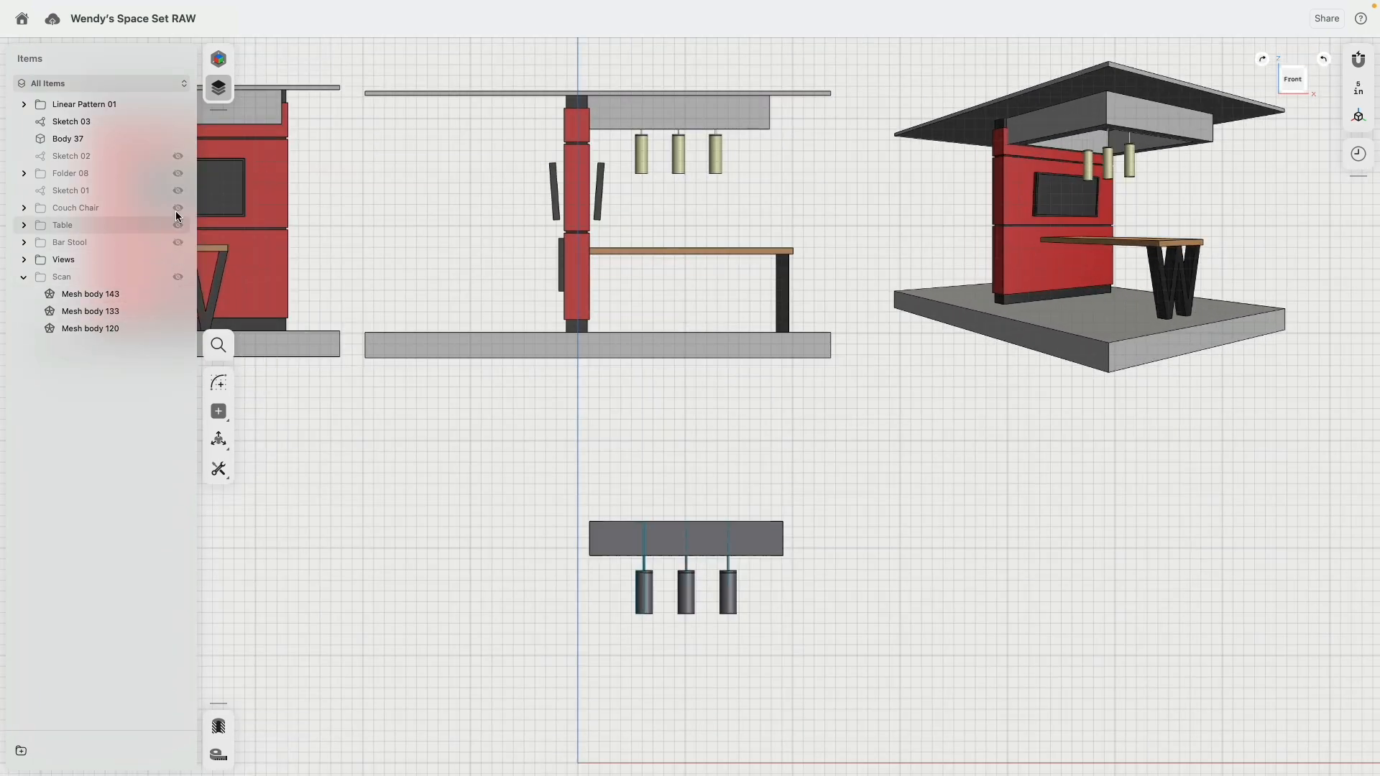
click(178, 173)
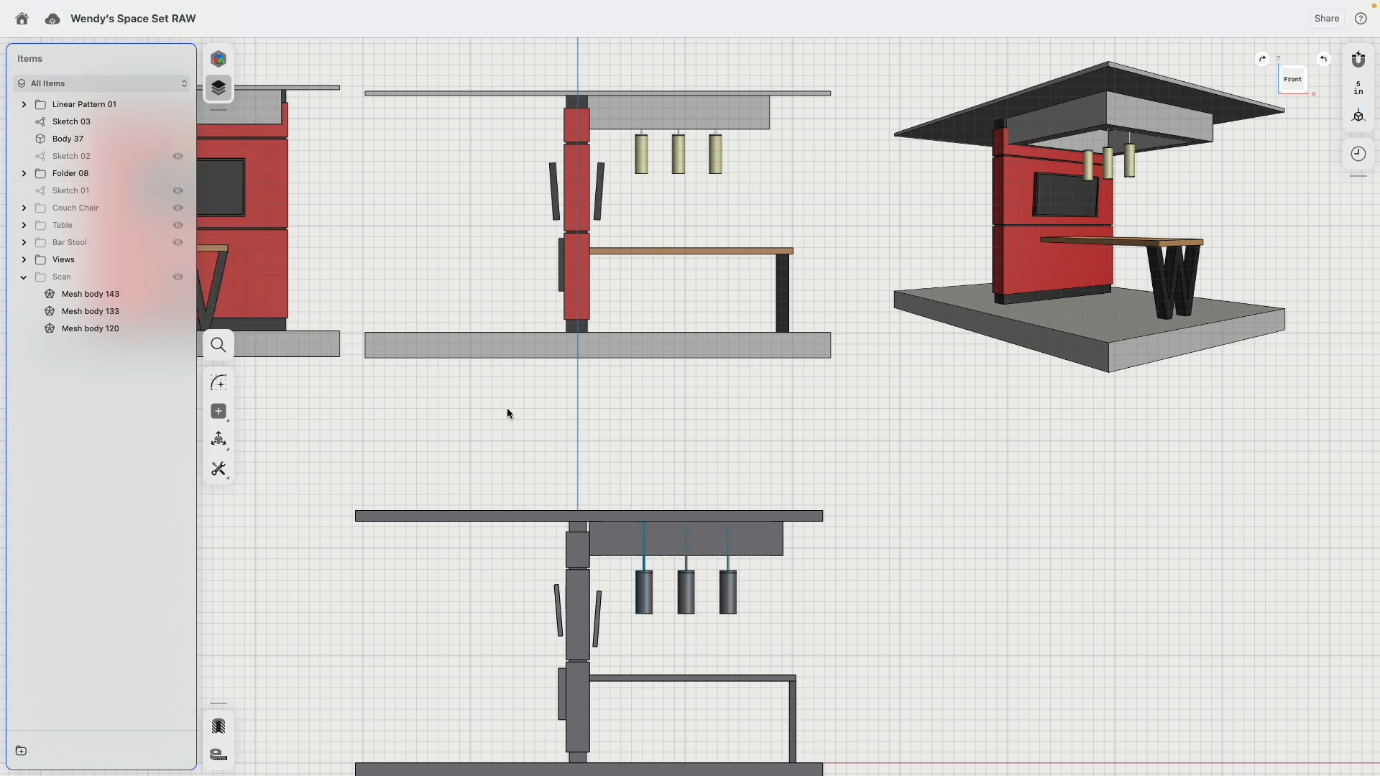
scroll(509, 409, down, 5)
Step: Open Sketch 03 for editing and set its locked dimensions to always show
click(76, 124)
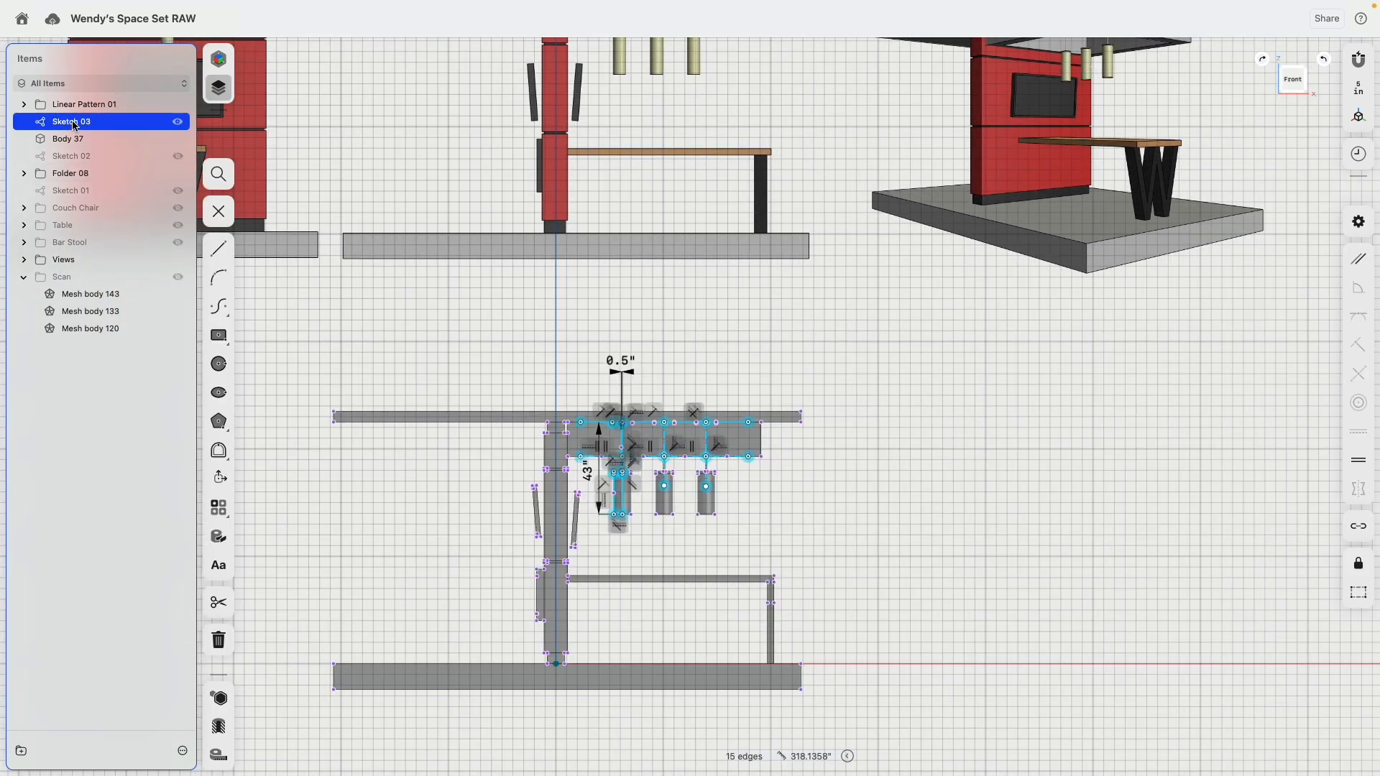
click(1359, 221)
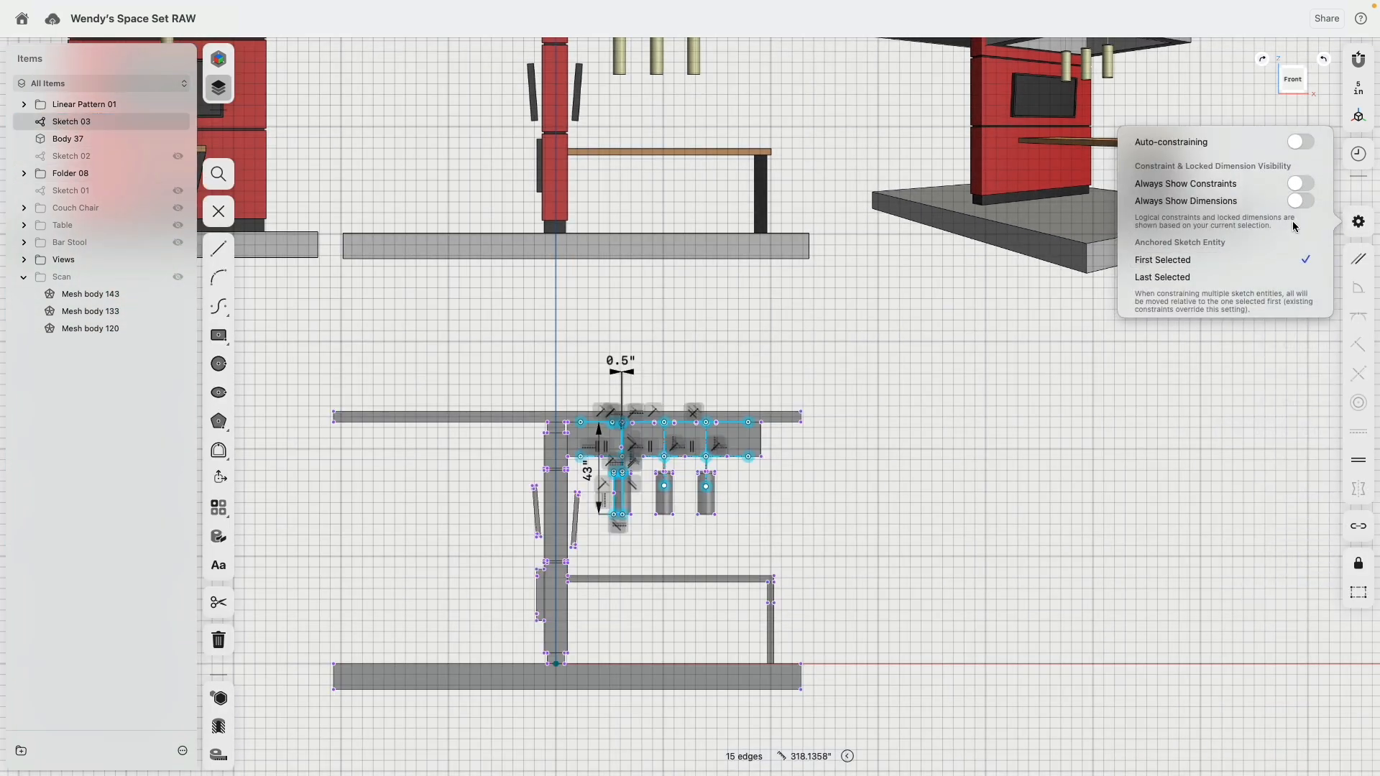
click(1301, 201)
click(884, 381)
click(804, 354)
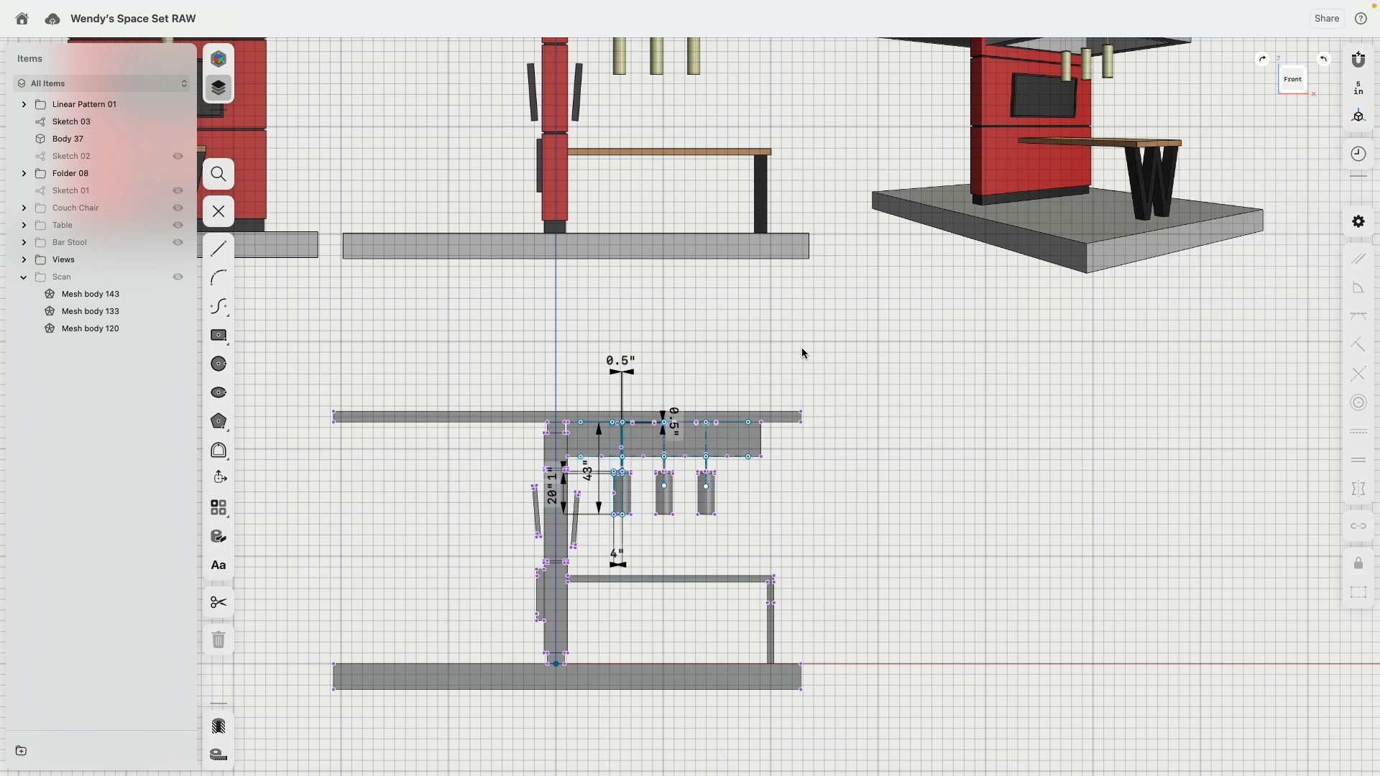
Step: Set the width of the lamp body's half profile to 3 inches in the sketch
scroll(722, 359, up, 5)
scroll(722, 360, left, 4)
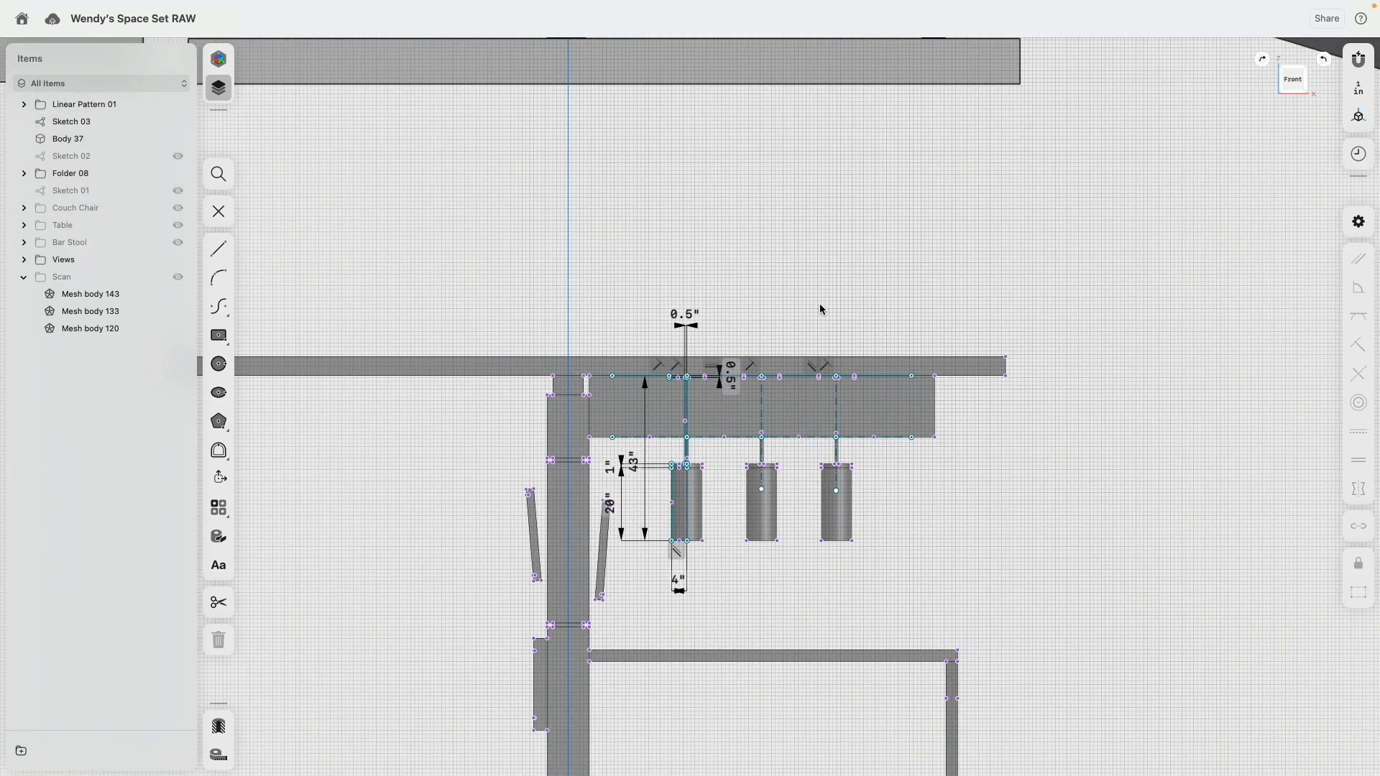
mouse_move(820, 304)
middle_down()
mouse_move(767, 703)
mouse_move(808, 313)
middle_up()
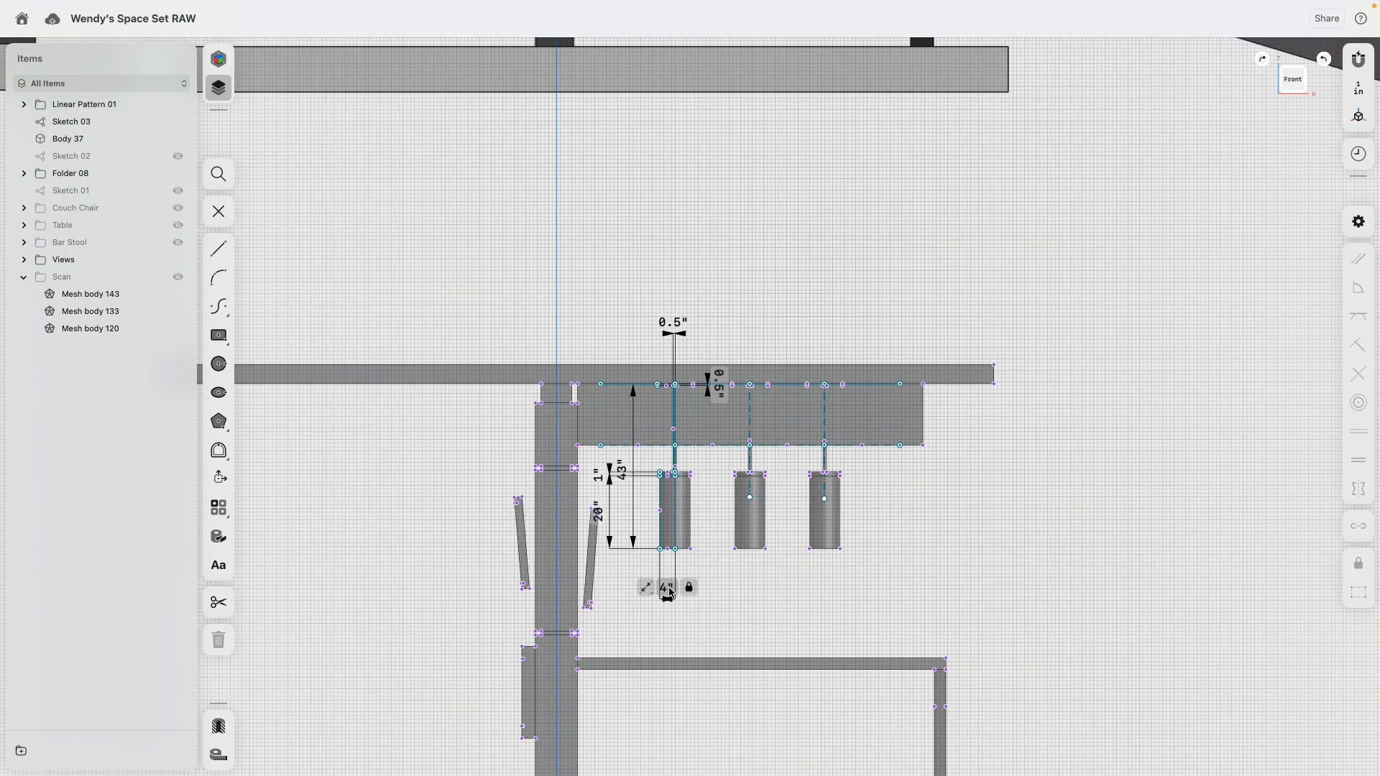
click(669, 593)
text(3)
key(Return)
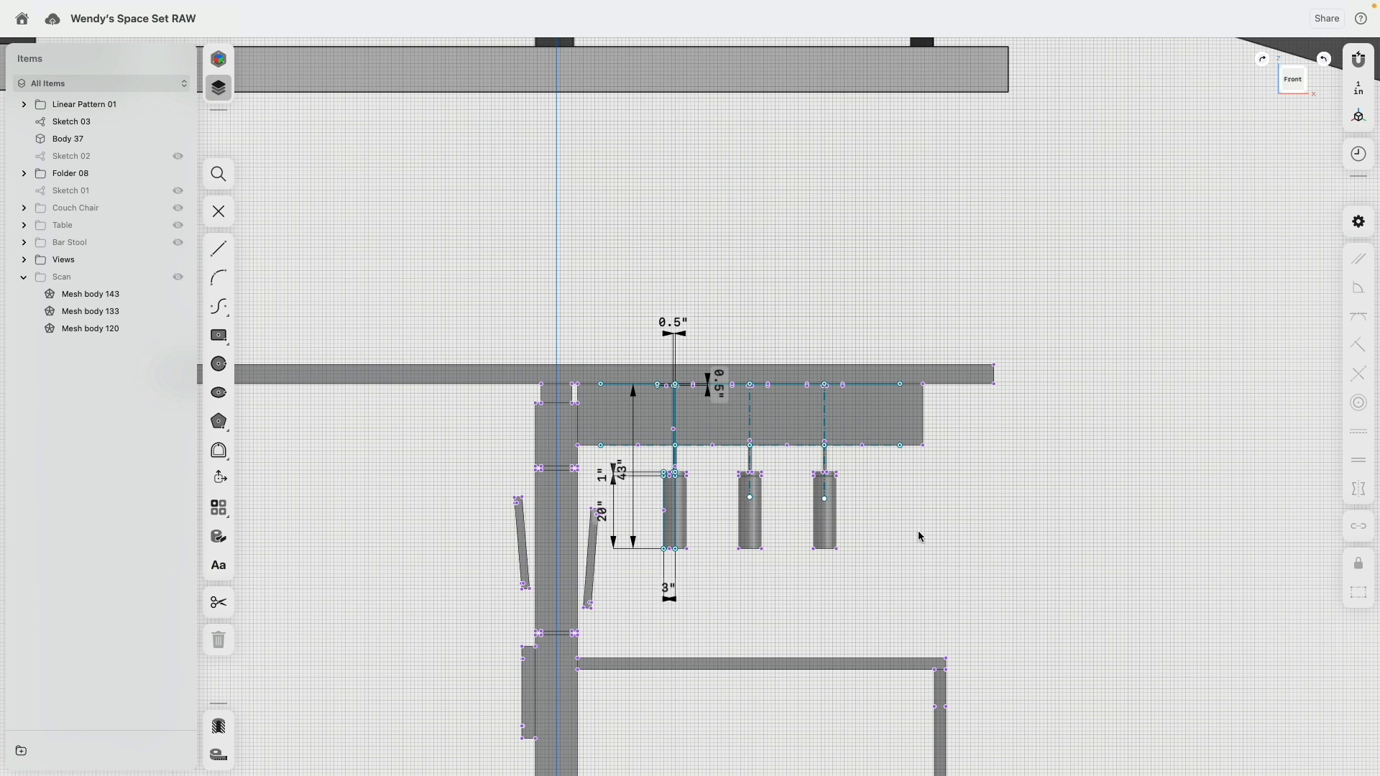
Step: Set the lamp's overall hanging height to 40 inches and finish editing the sketch
drag(626, 482, 446, 483)
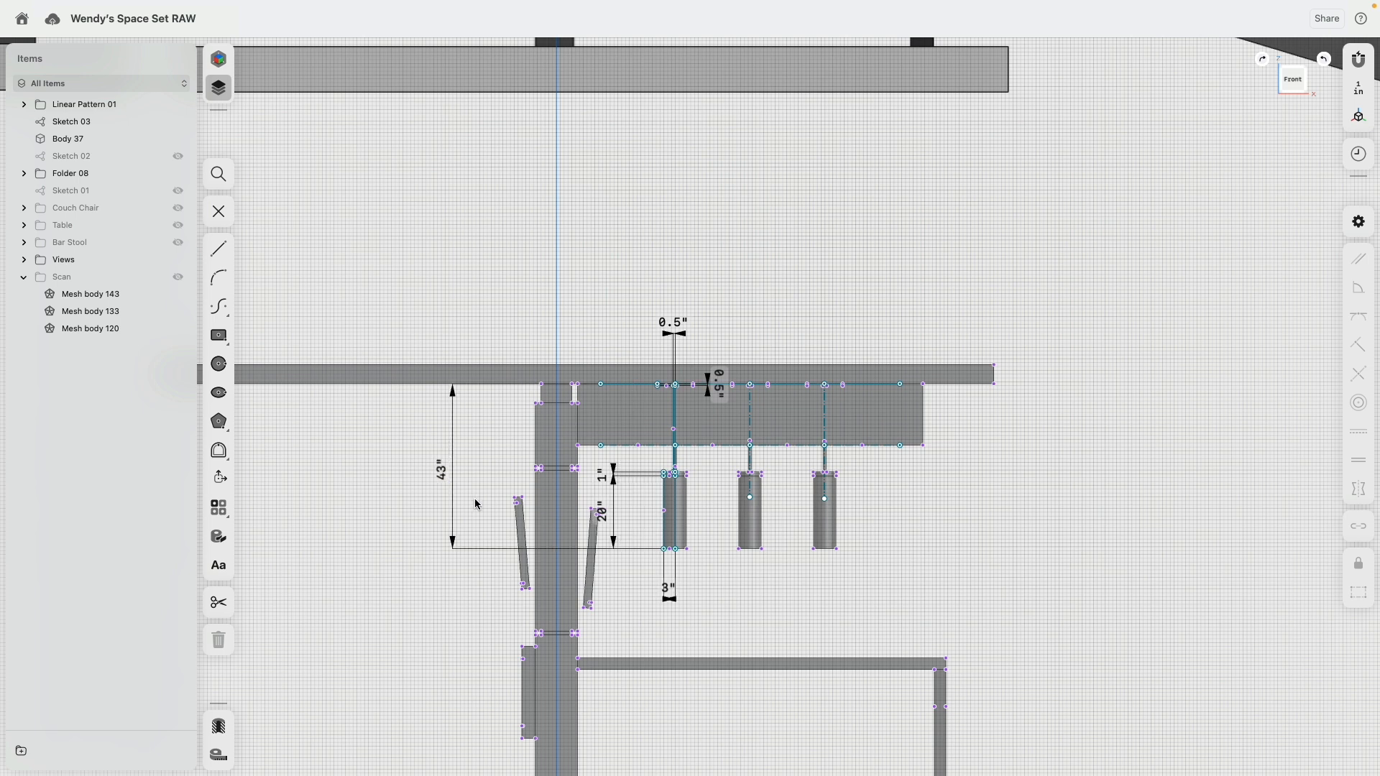
text(40)
key(Return)
scroll(982, 531, down, 2)
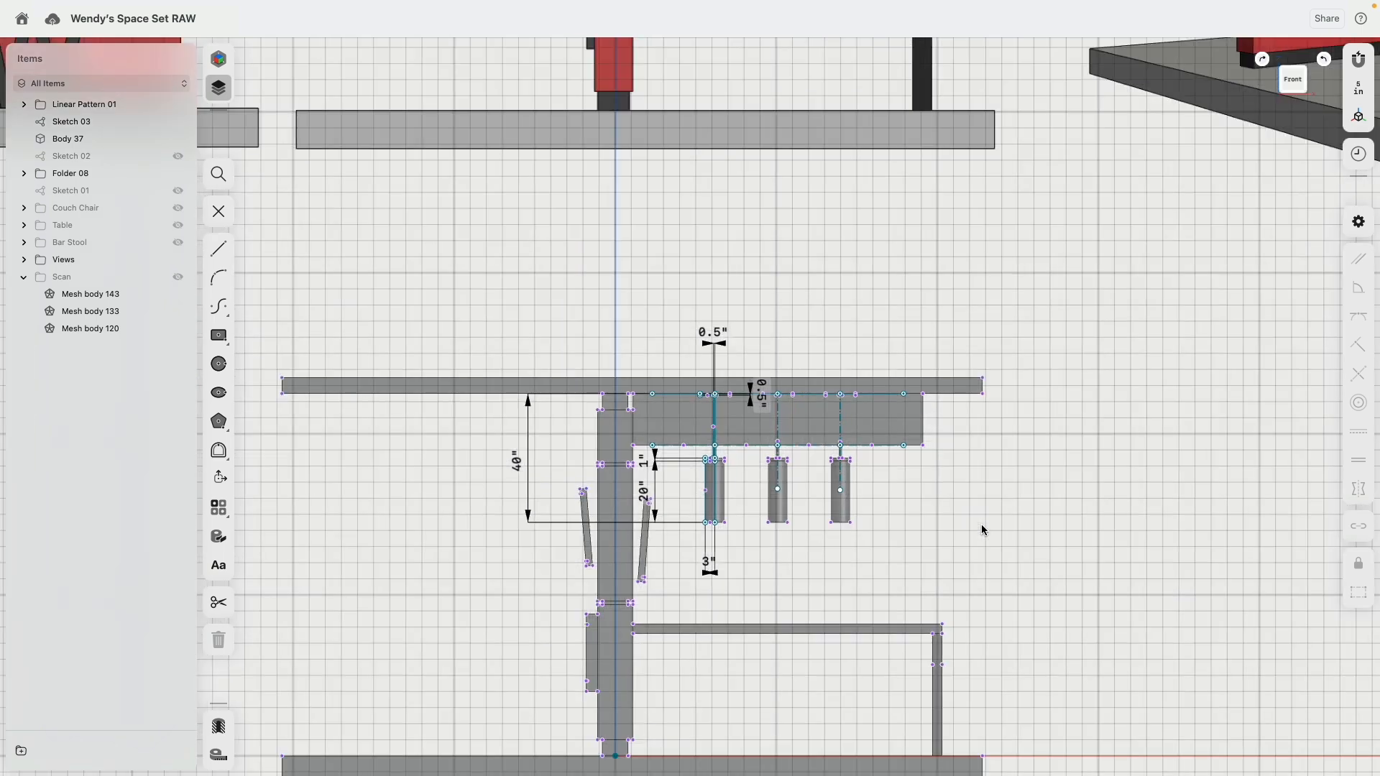
click(219, 211)
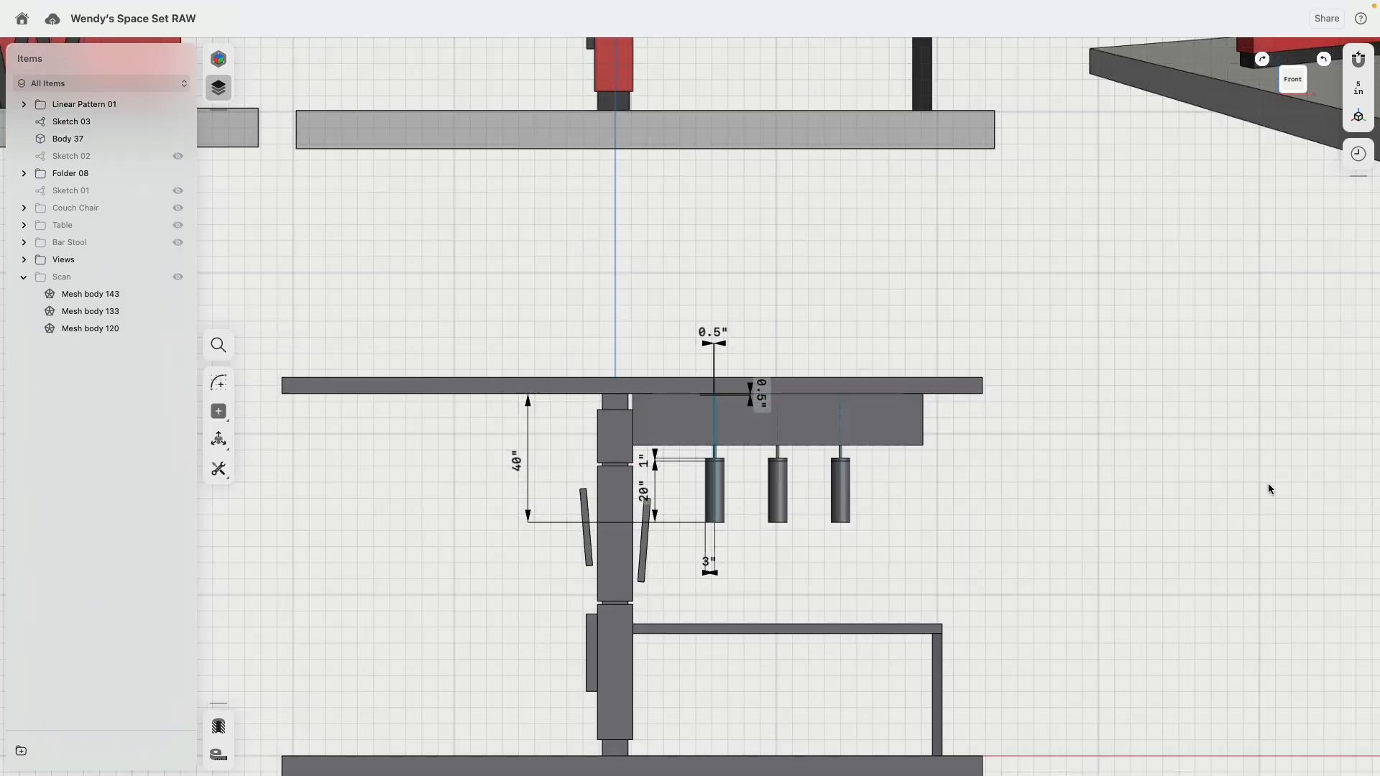
Step: Reopen Sketch 03 and turn off the constant display of its dimensions
double_click(93, 123)
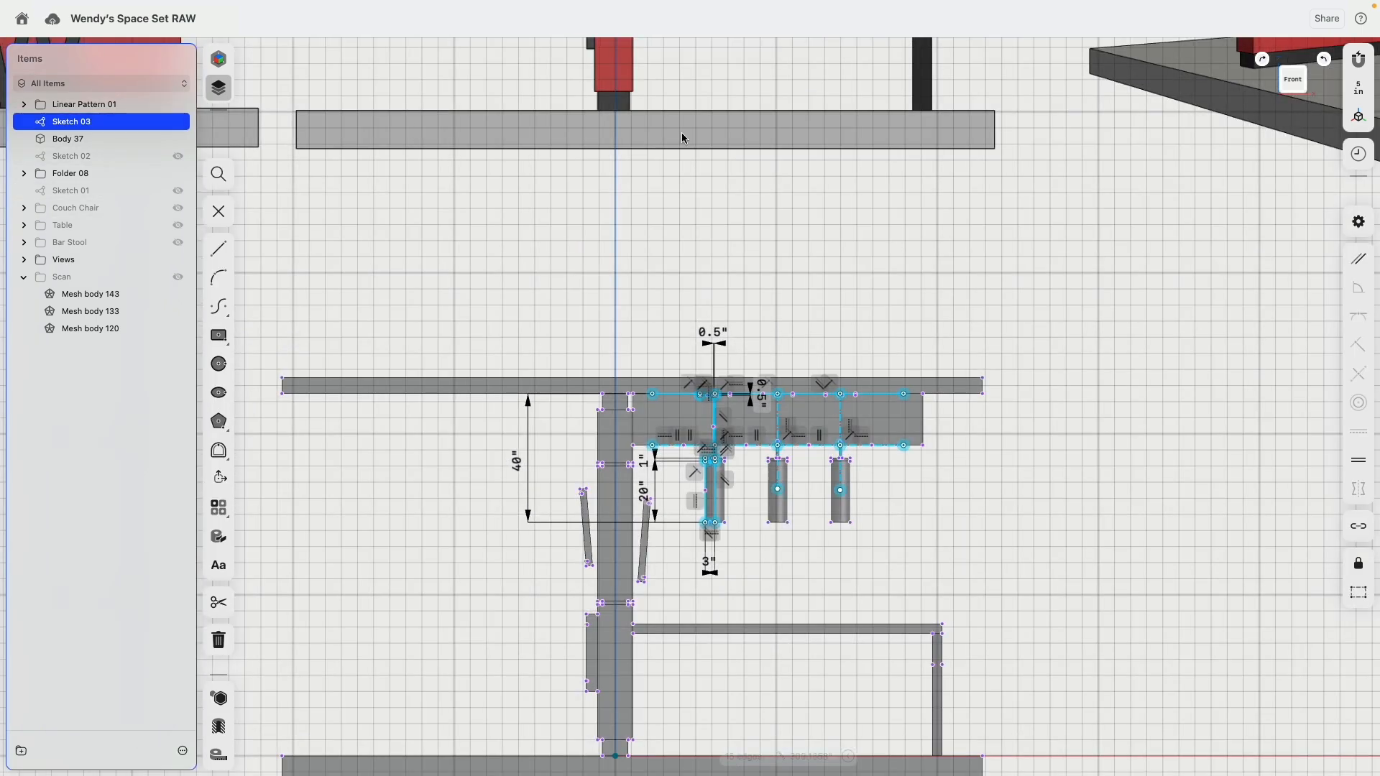
click(1354, 219)
click(1308, 203)
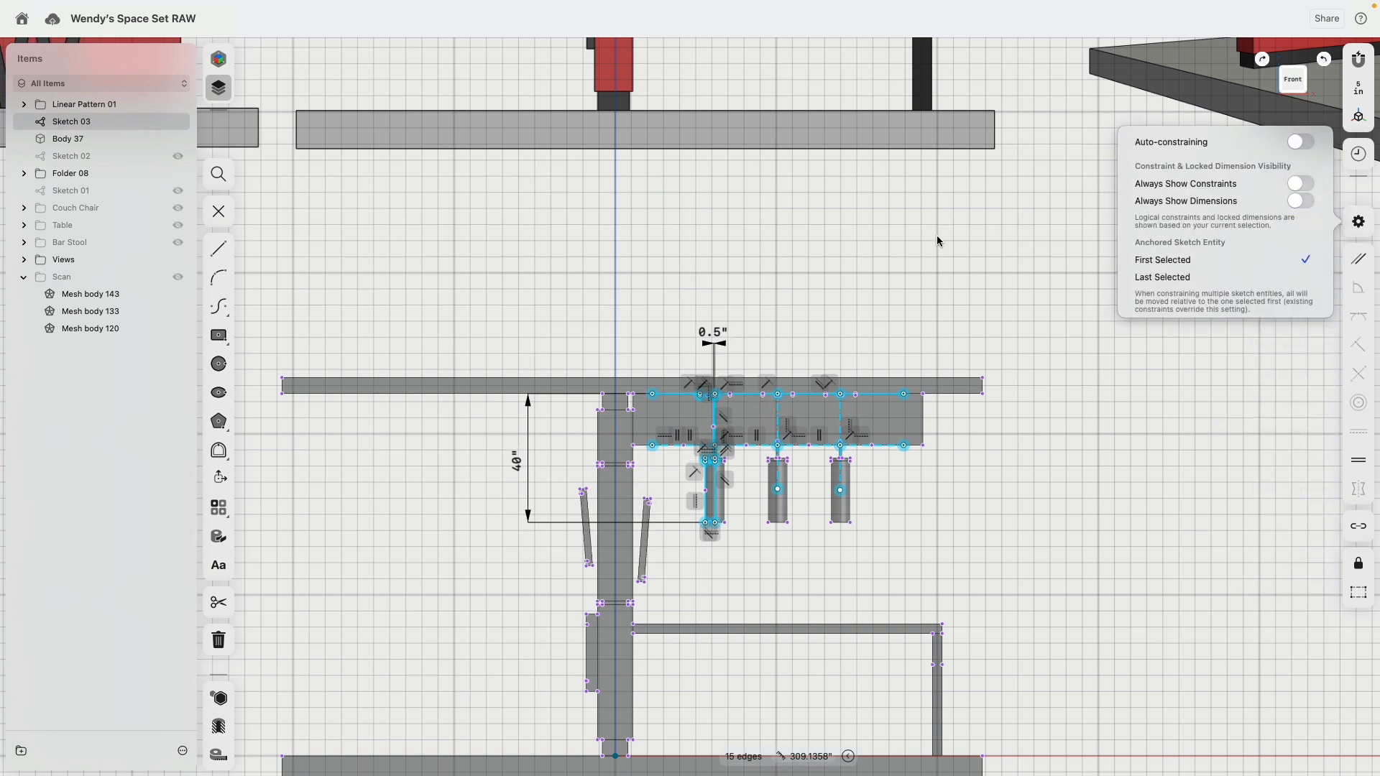
click(938, 239)
click(856, 331)
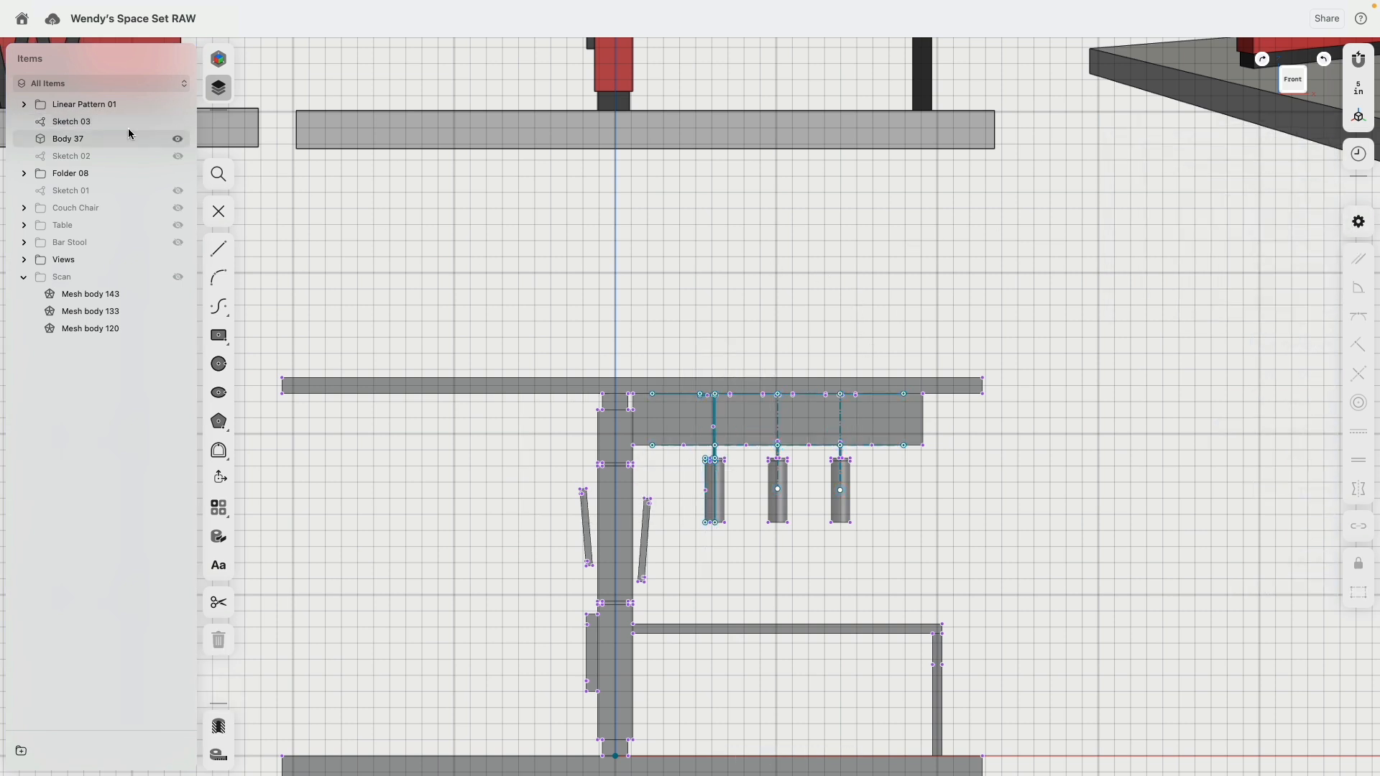
Step: Move Body 37 and the Linear Pattern 01 folder into Folder 08, and check which bodies the folder holds
drag(97, 139, 94, 160)
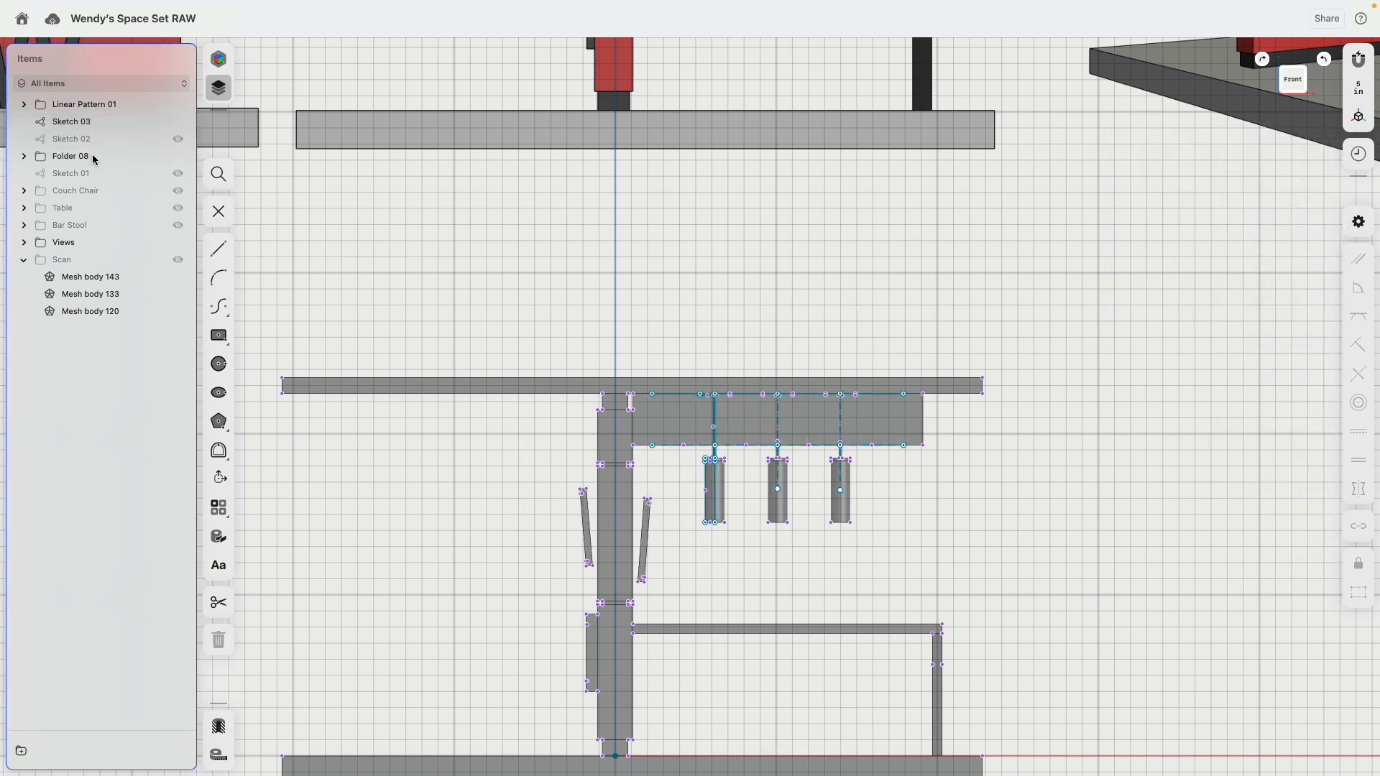
drag(87, 108, 56, 145)
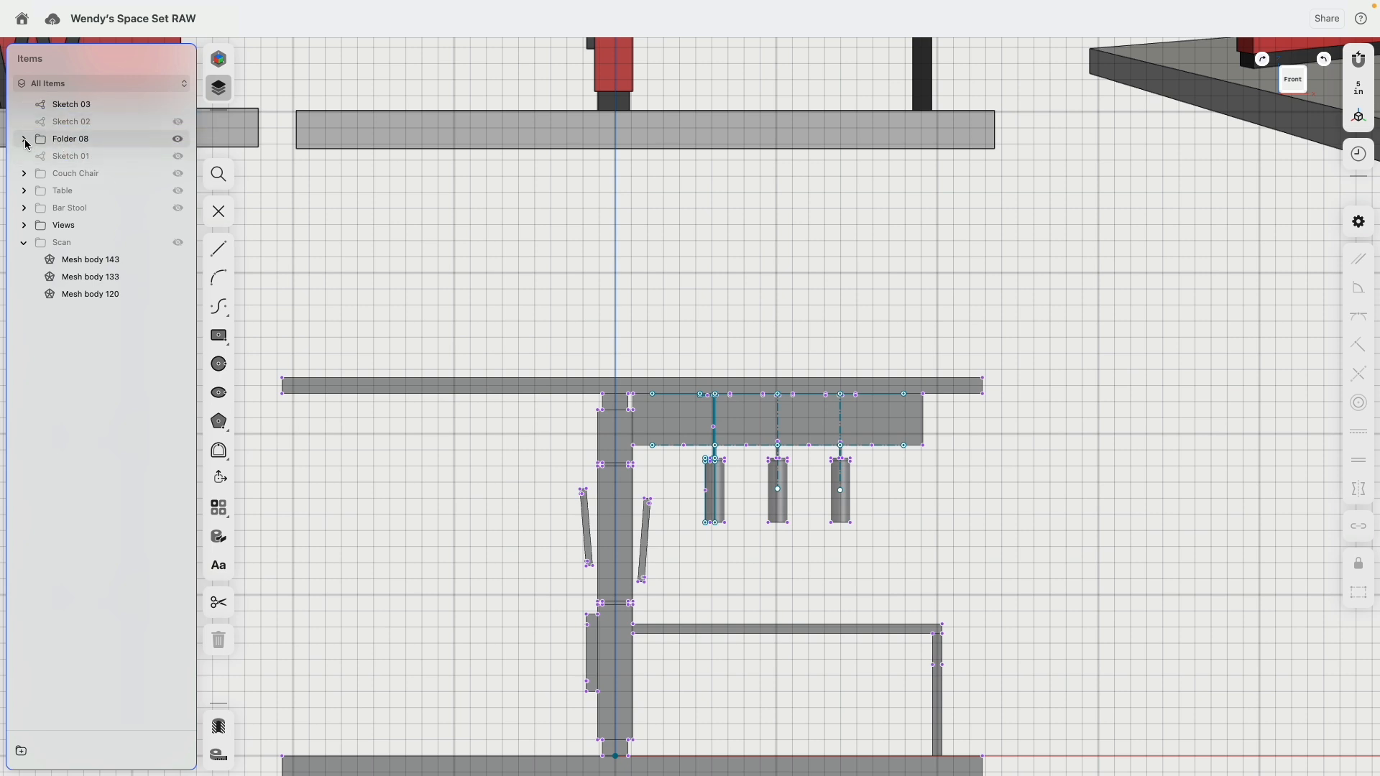
click(24, 139)
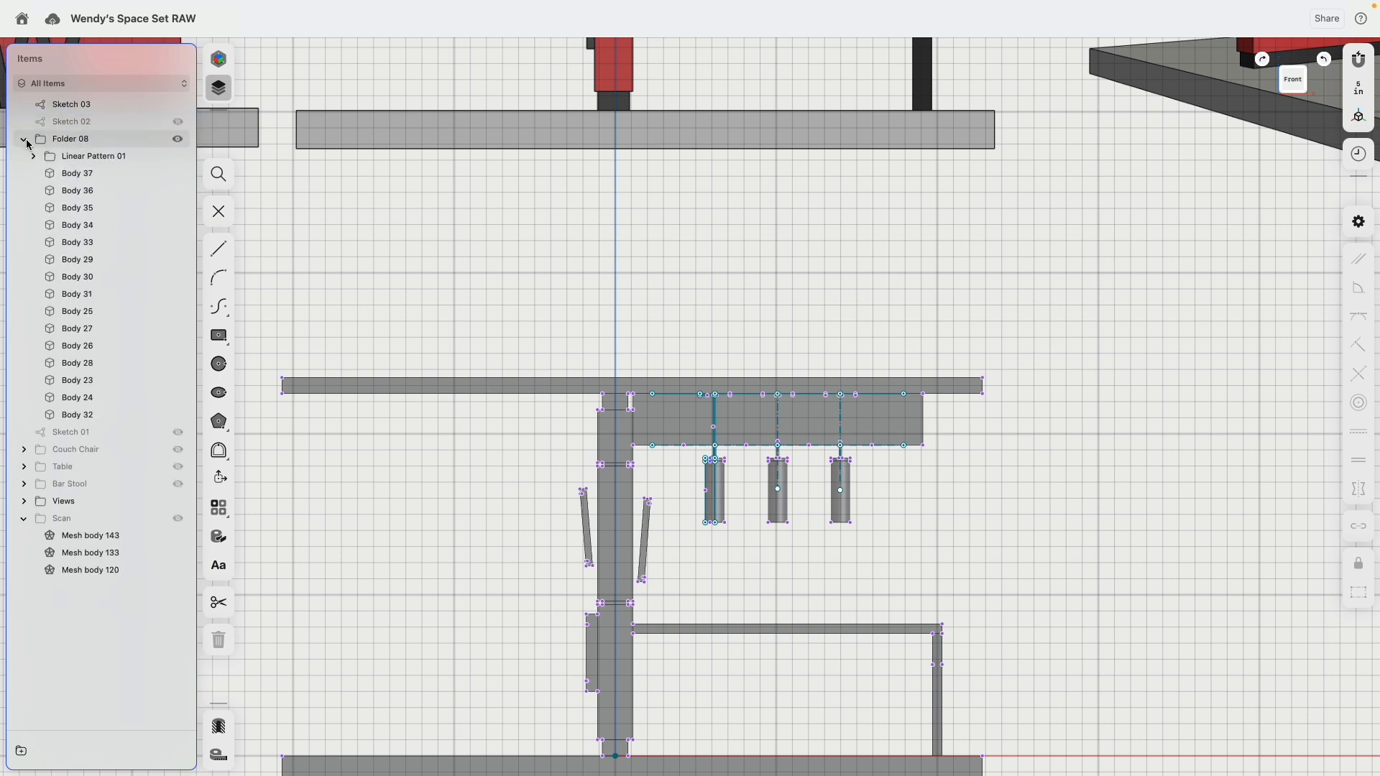
click(84, 174)
click(85, 191)
click(86, 209)
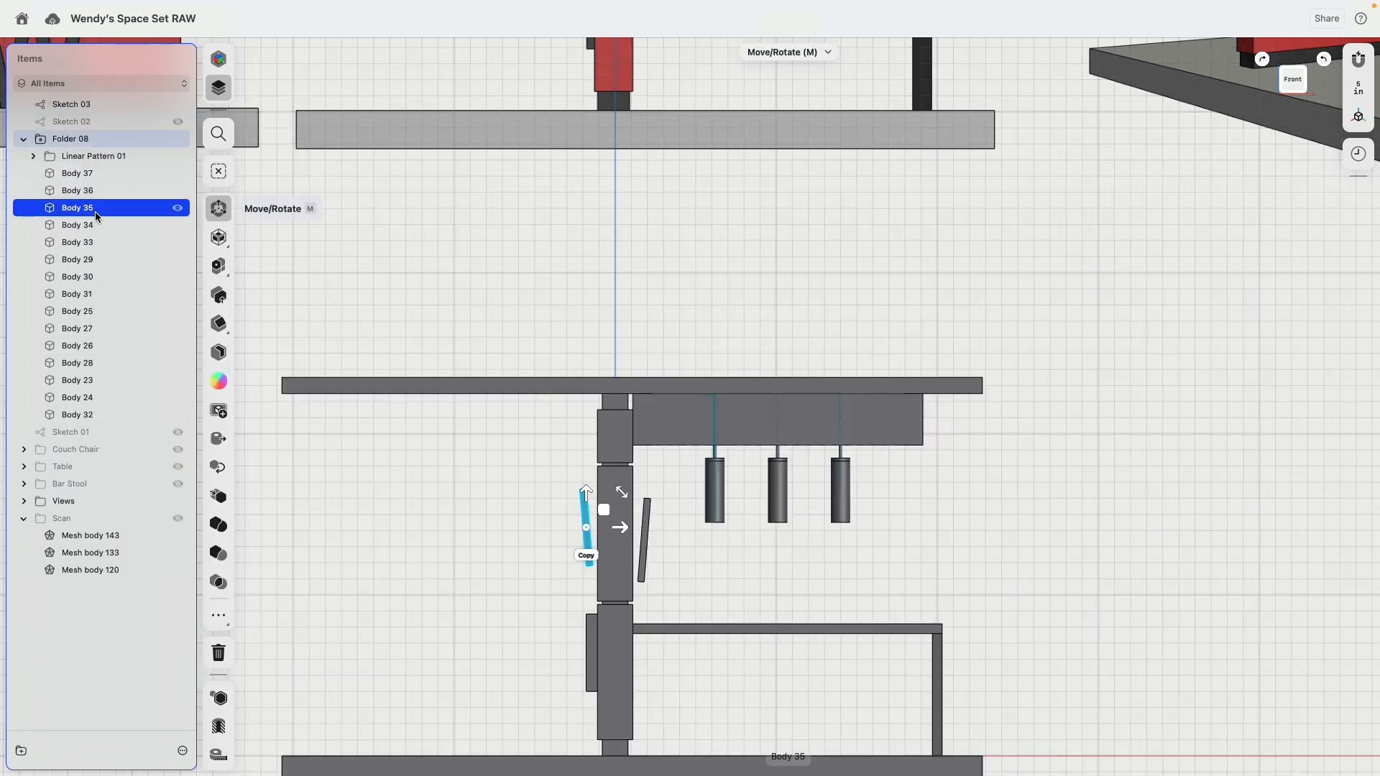
Step: Rename the Linear Pattern 01 folder to Lamps
click(84, 157)
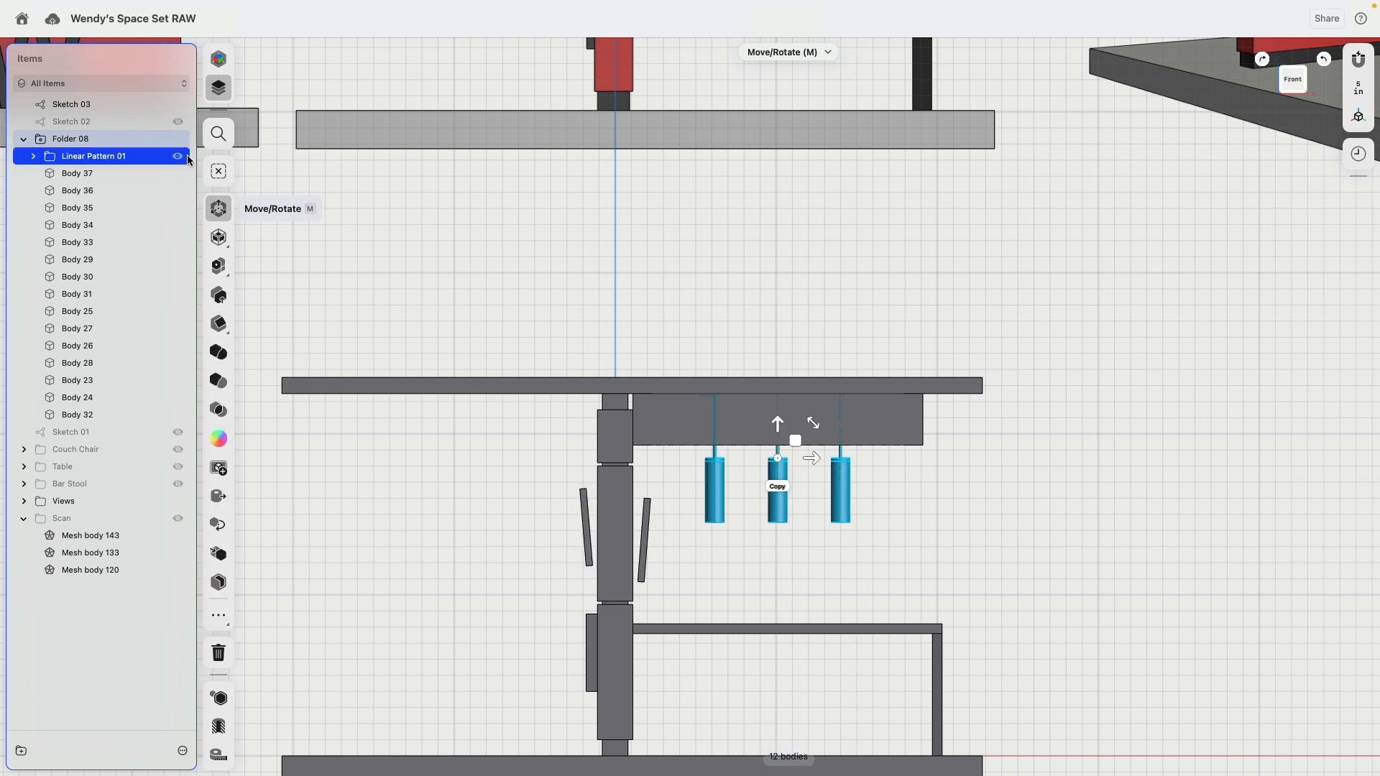
double_click(85, 156)
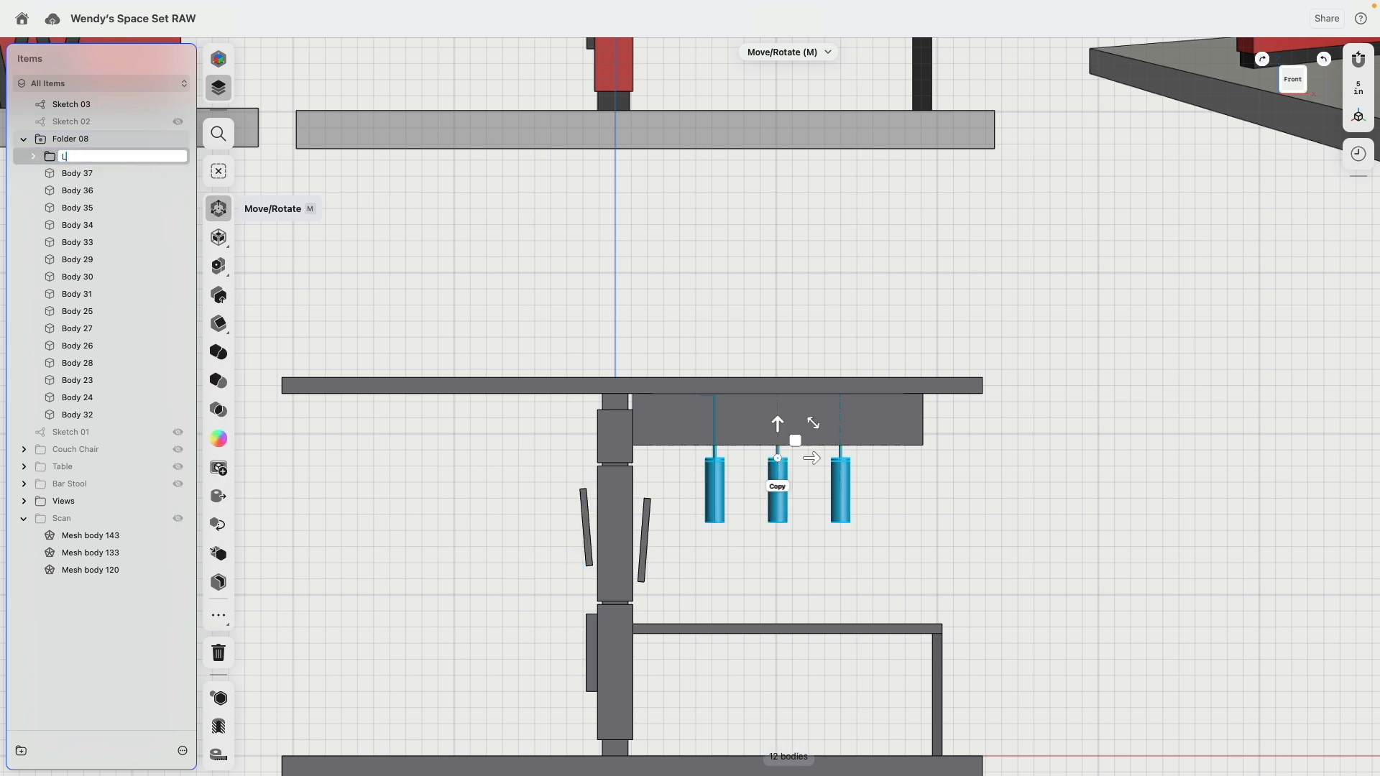
text(Lamps)
key(Return)
click(548, 214)
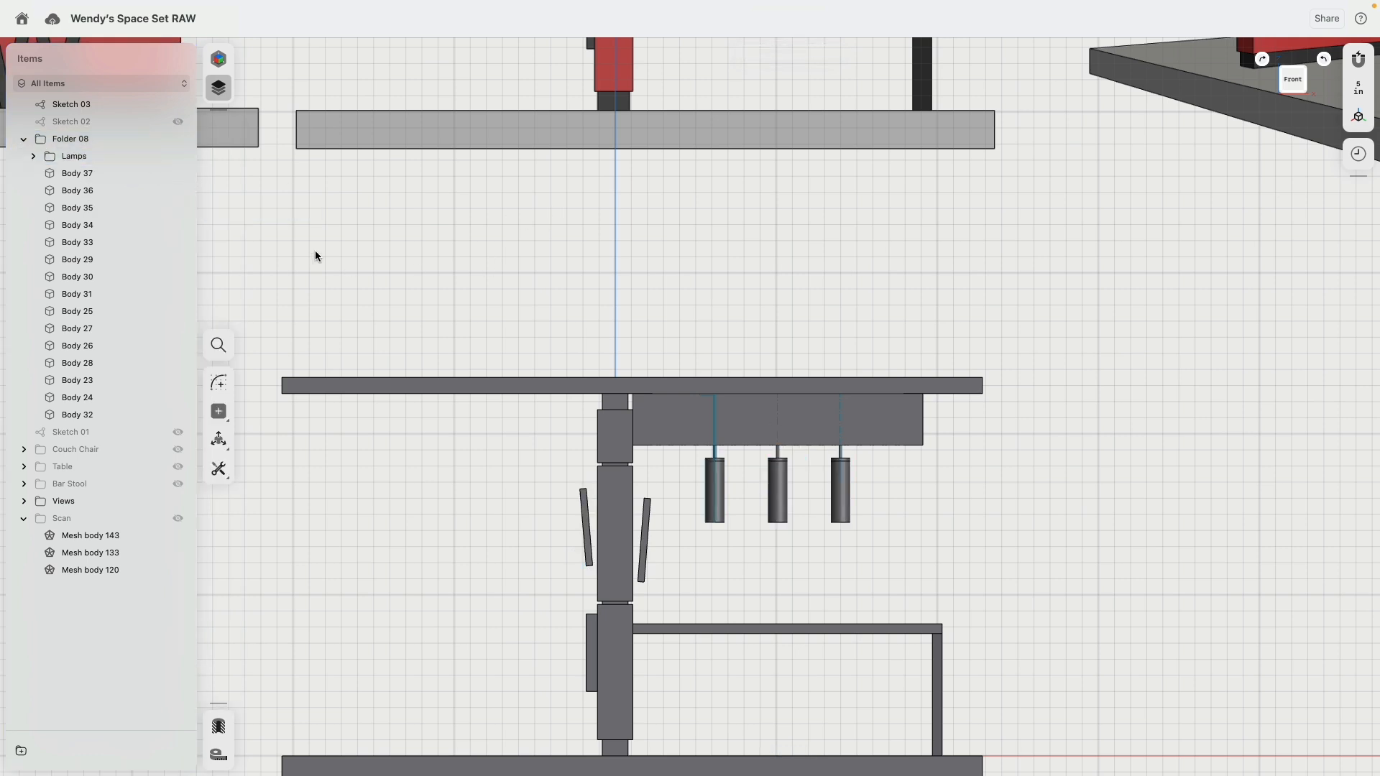
scroll(315, 248, down, 3)
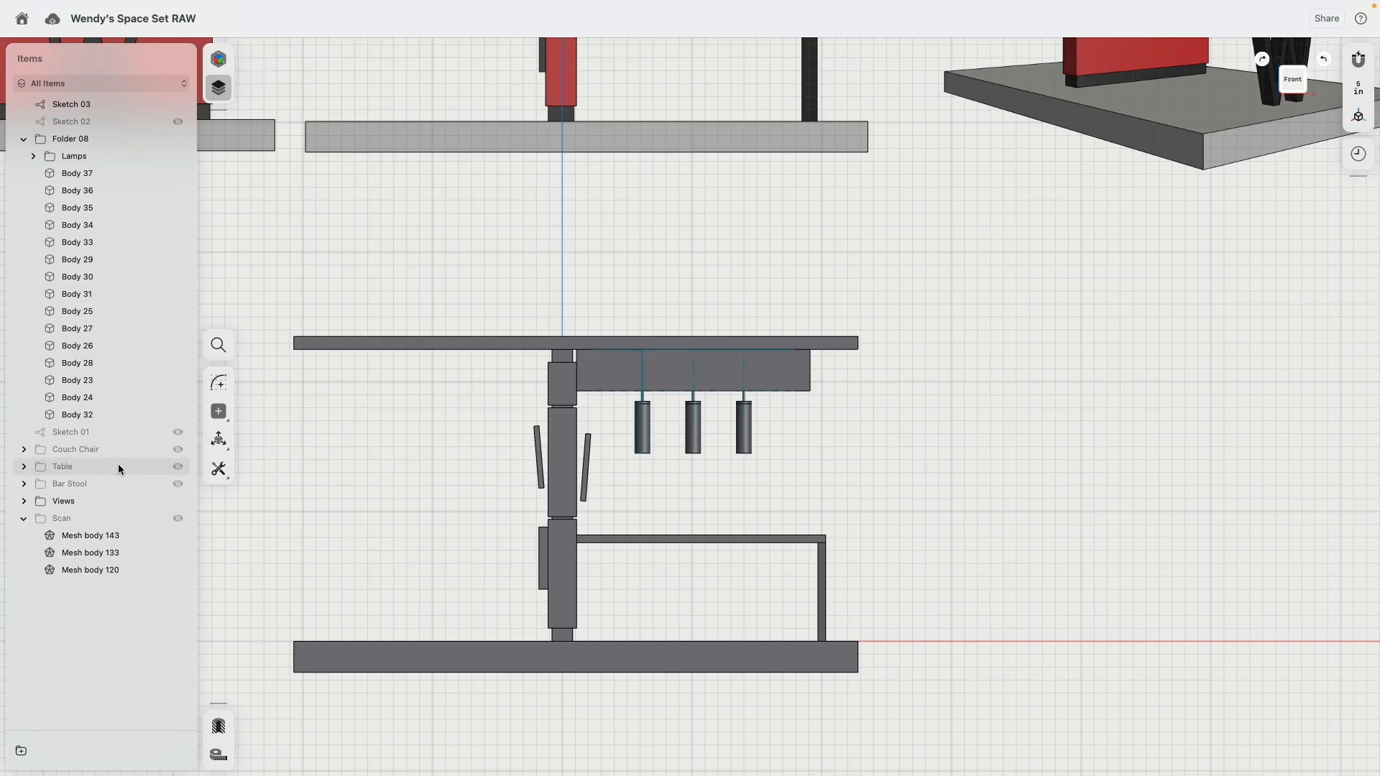
Step: Group Sketch 01, Sketch 02 and Sketch 03 into one folder and hide it
click(67, 123)
shift+click(71, 110)
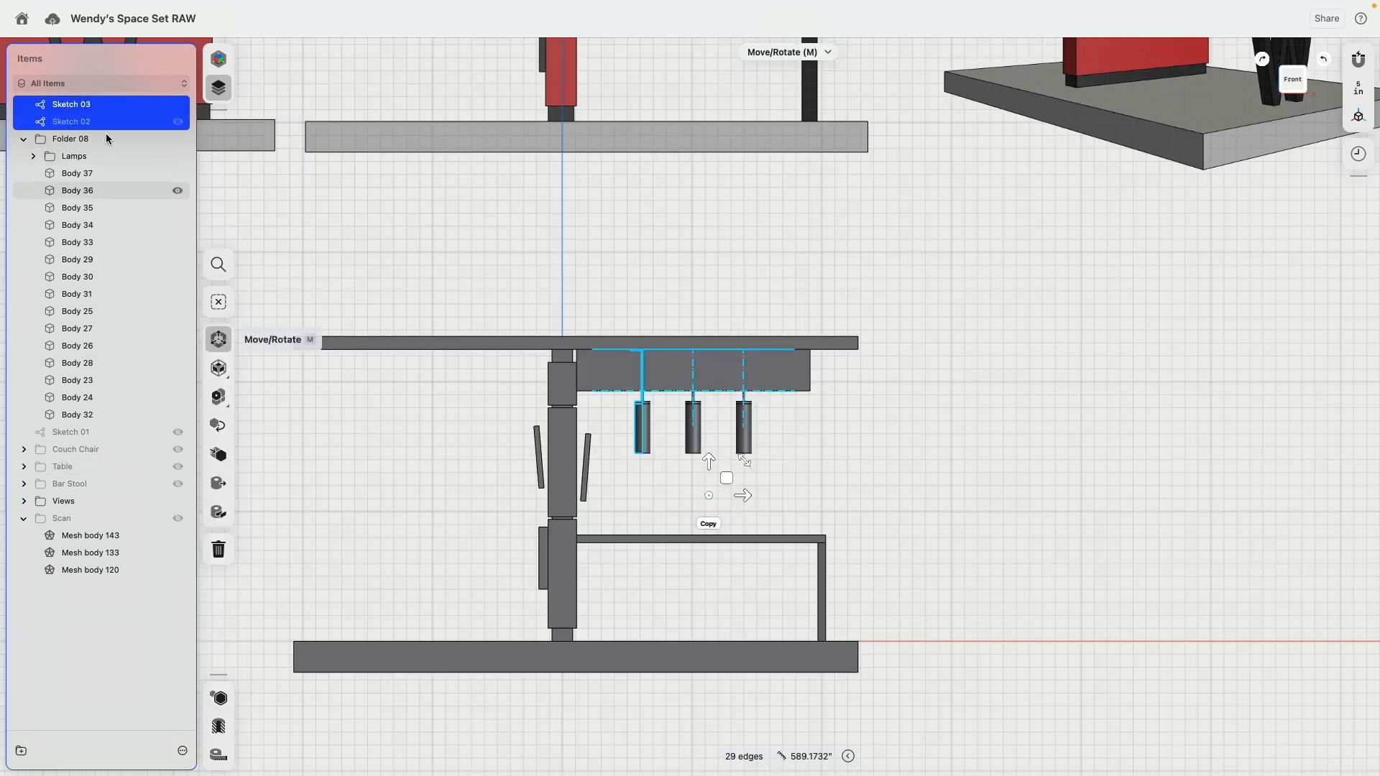
drag(70, 123, 74, 429)
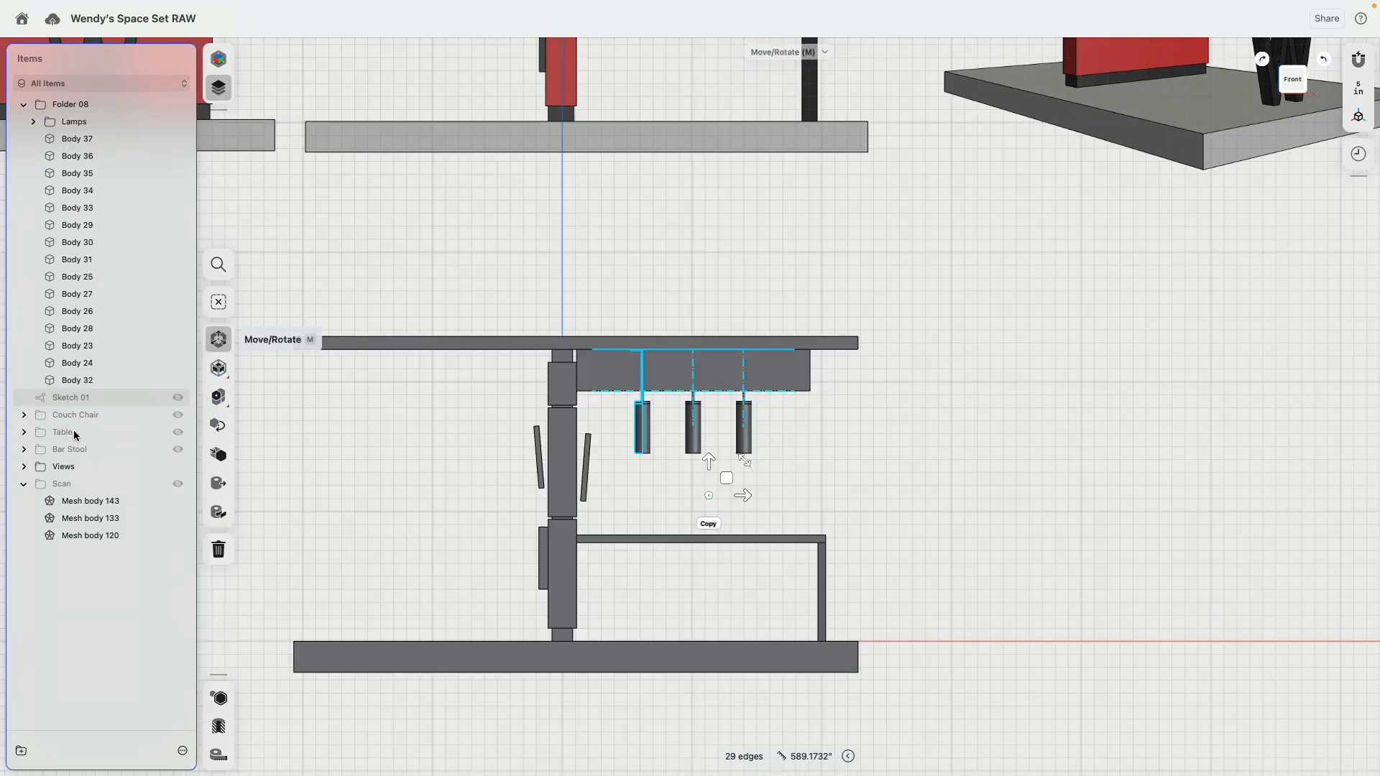
click(178, 397)
click(477, 457)
scroll(475, 454, down, 5)
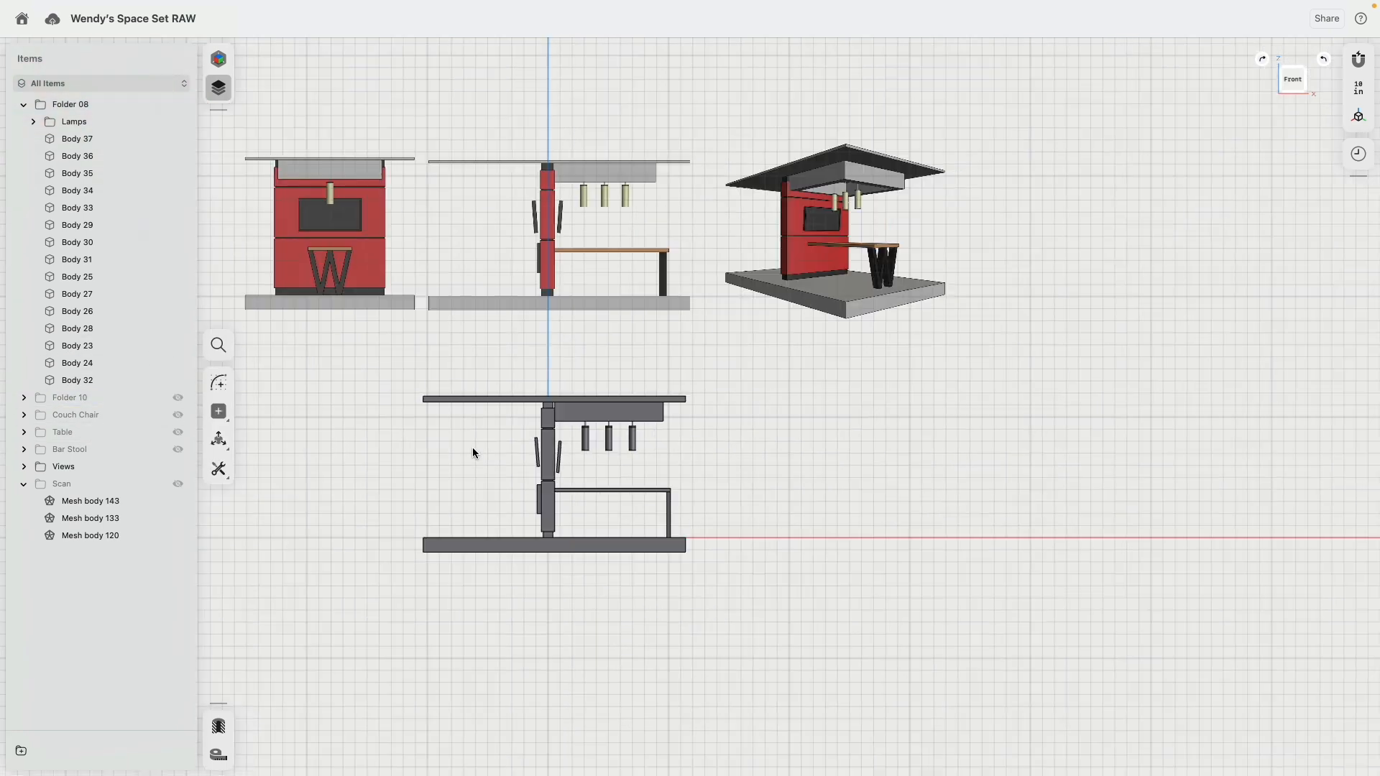
scroll(474, 455, left, 2)
right_drag(593, 444, 562, 464)
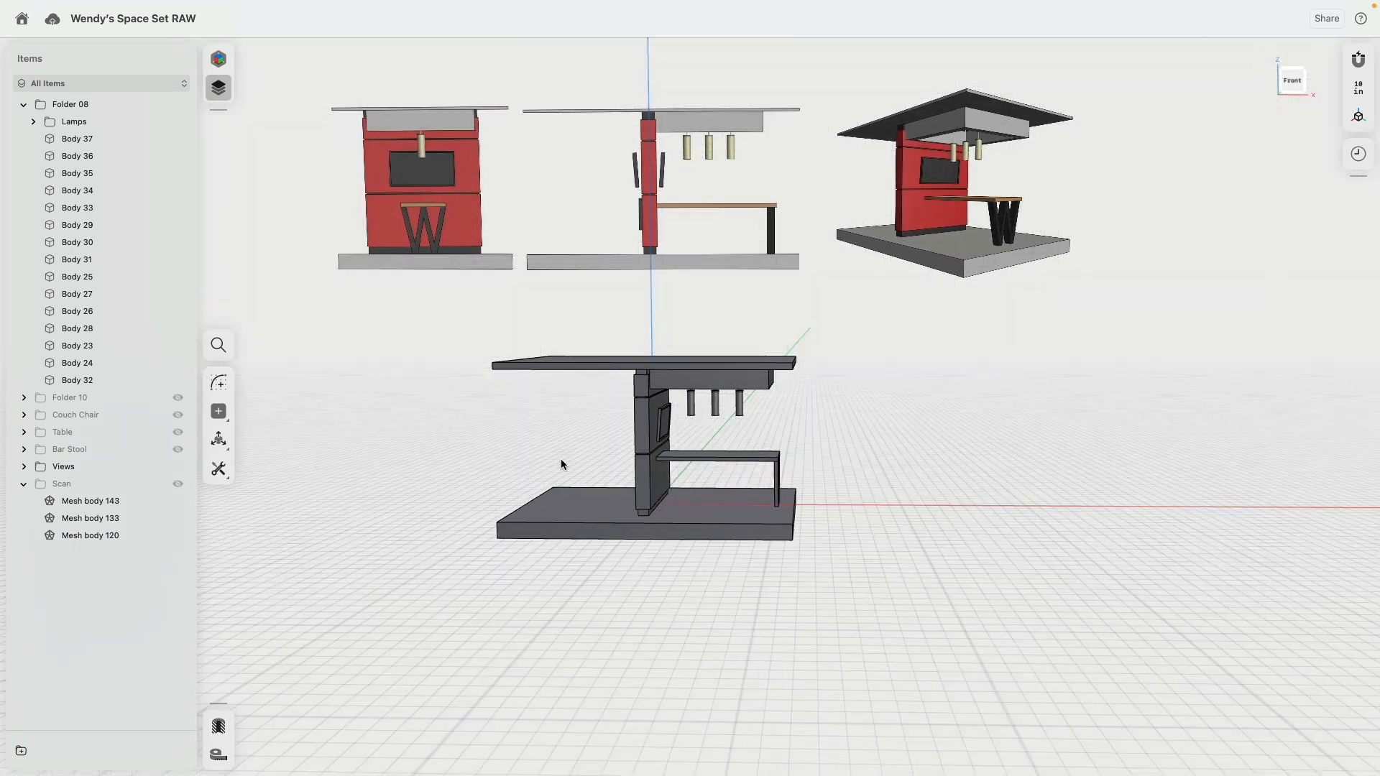
Step: Group the Lamps folder and canopy frame Body 37 into a new folder within Folder 08
click(34, 122)
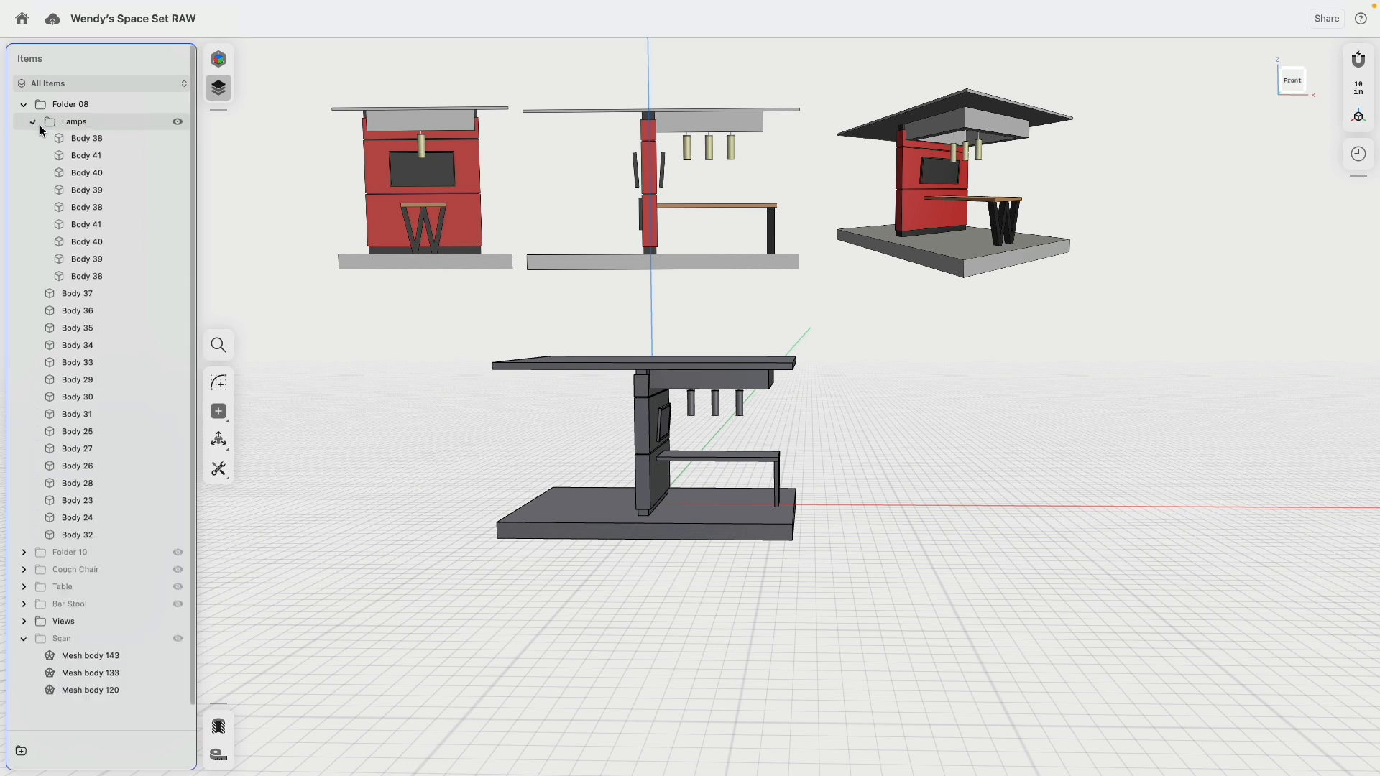
click(35, 123)
click(77, 139)
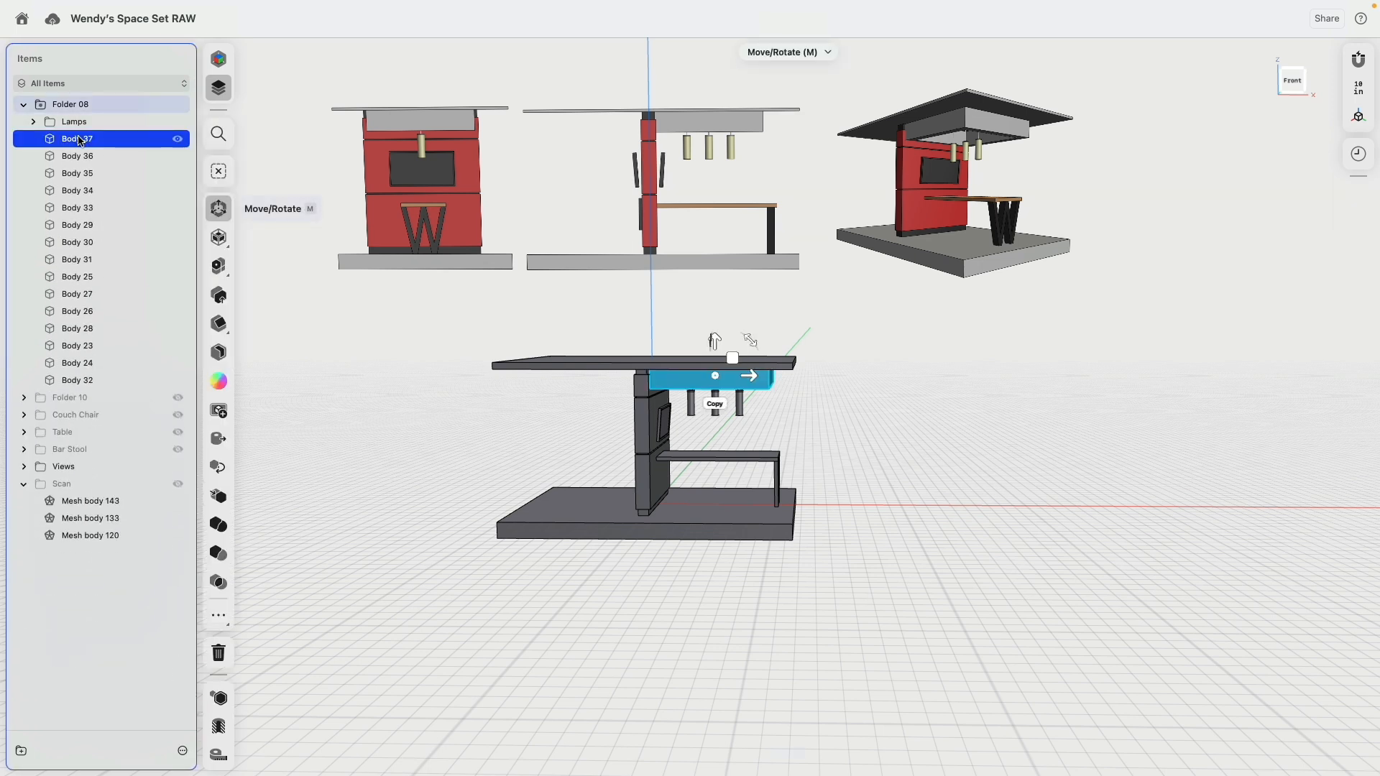
shift+click(72, 122)
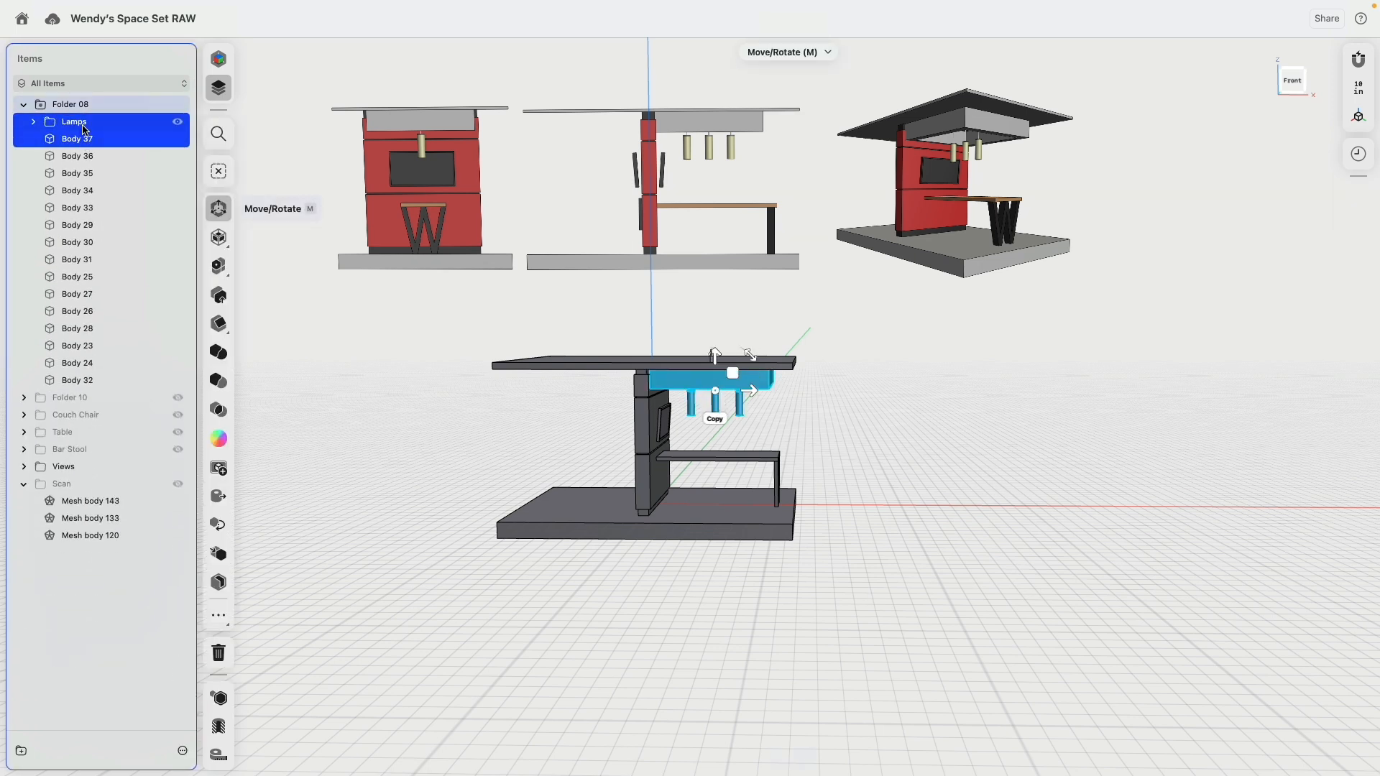
click(21, 751)
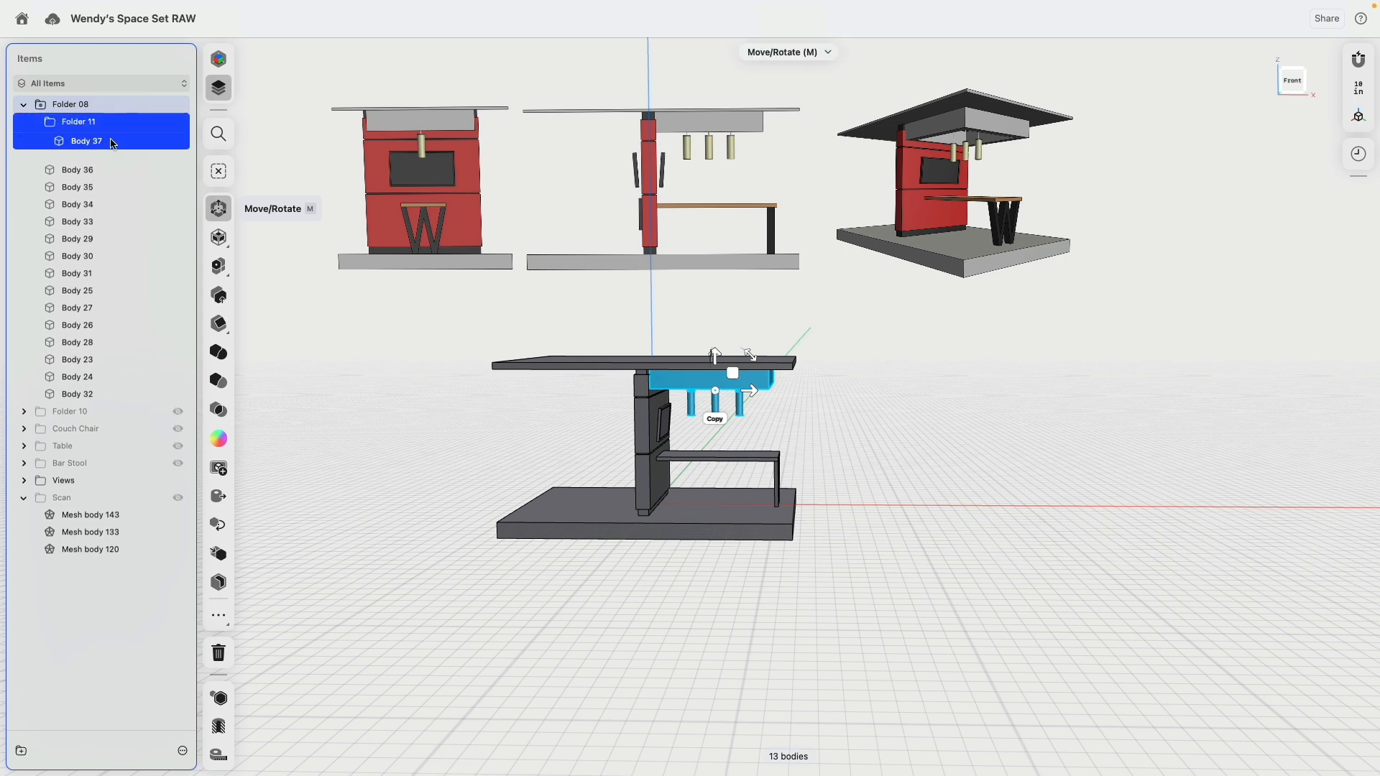
Step: Rename the new folder to Ligting and move it out of Folder 08 to the top level of the item list
right_click(79, 122)
click(109, 143)
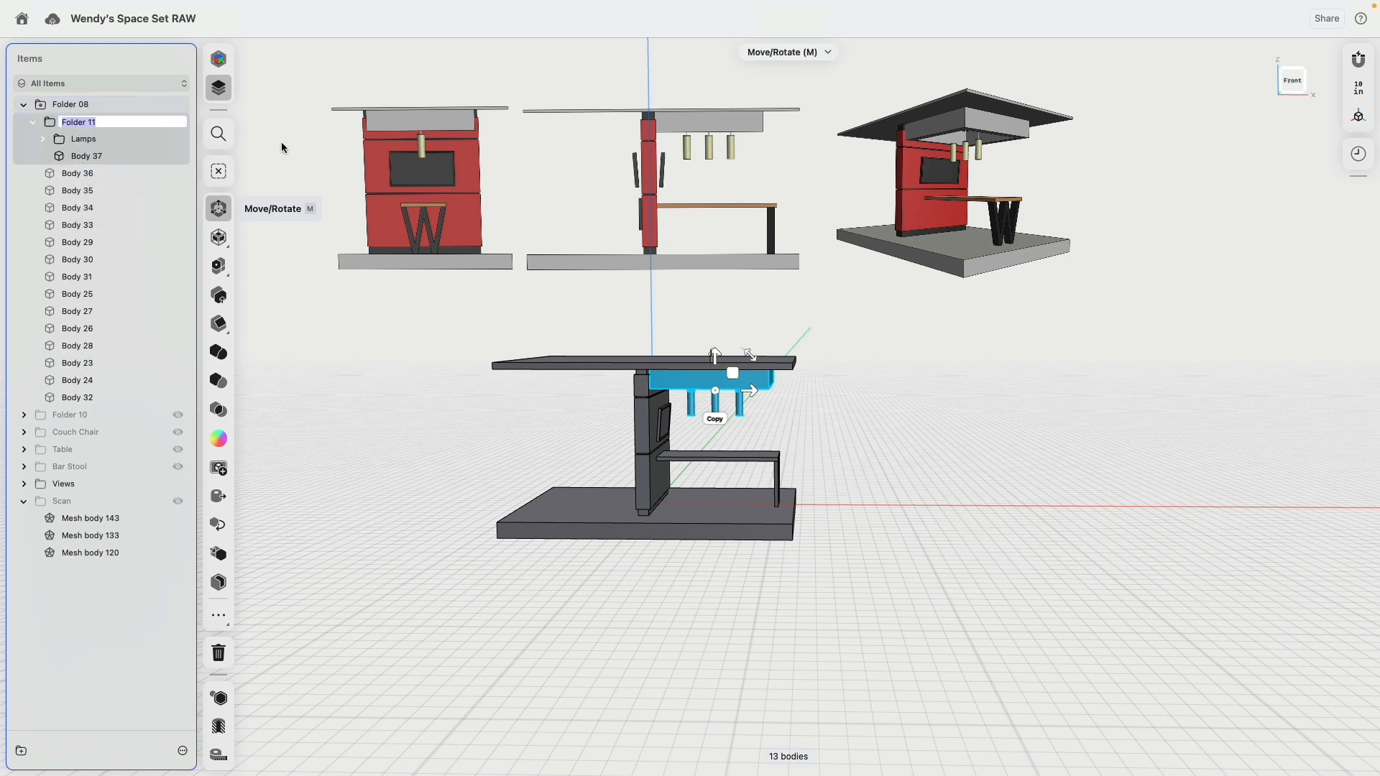
text(Ligting)
key(Return)
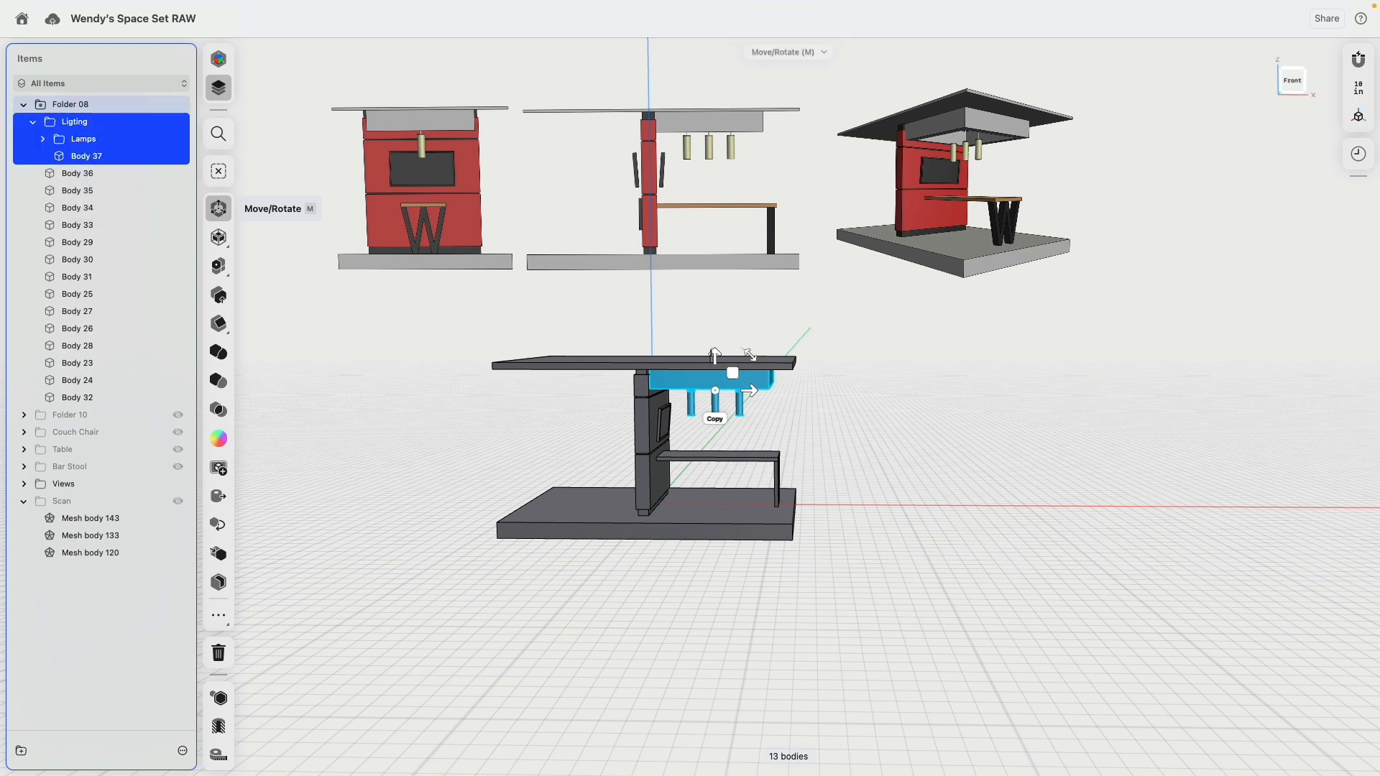
click(34, 126)
drag(43, 122, 102, 89)
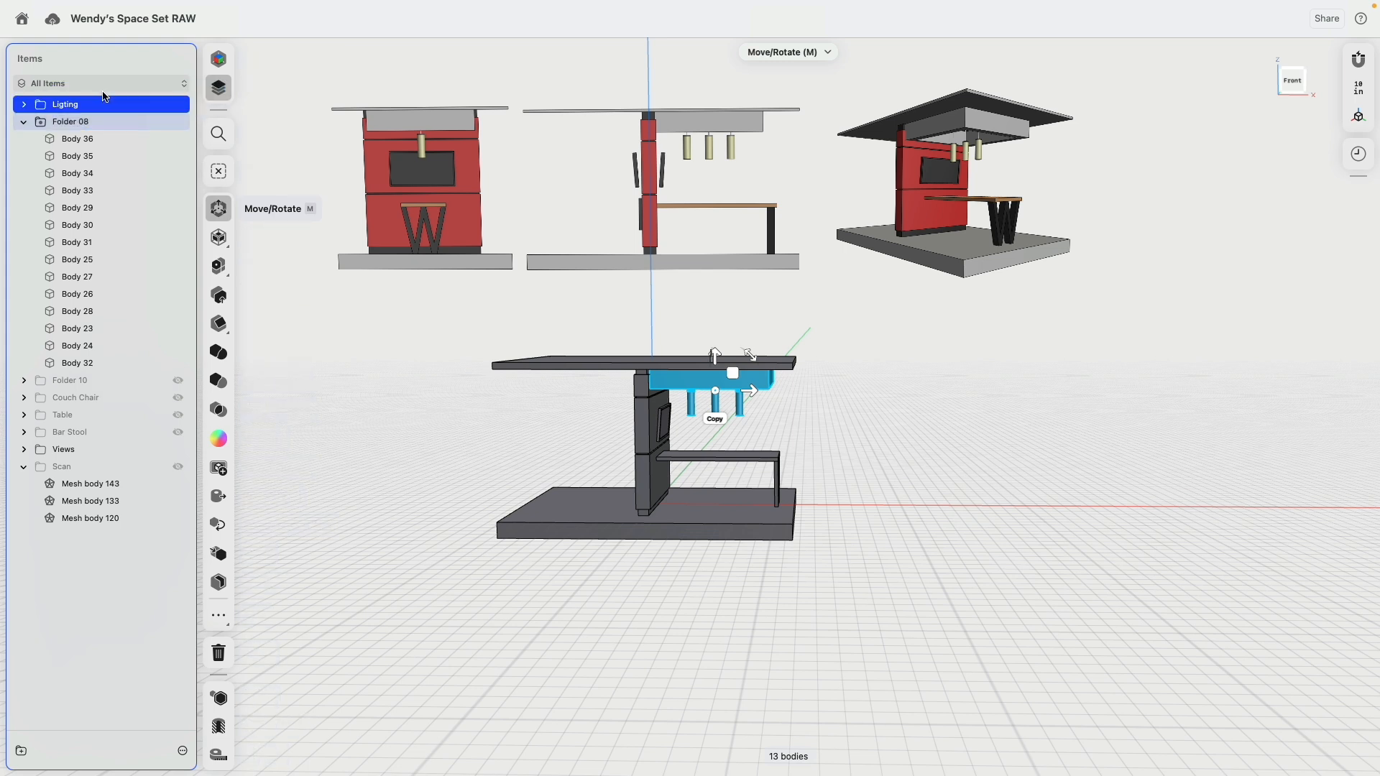
Step: Rename Folder 08 to Architecture
click(63, 123)
right_click(63, 123)
click(163, 164)
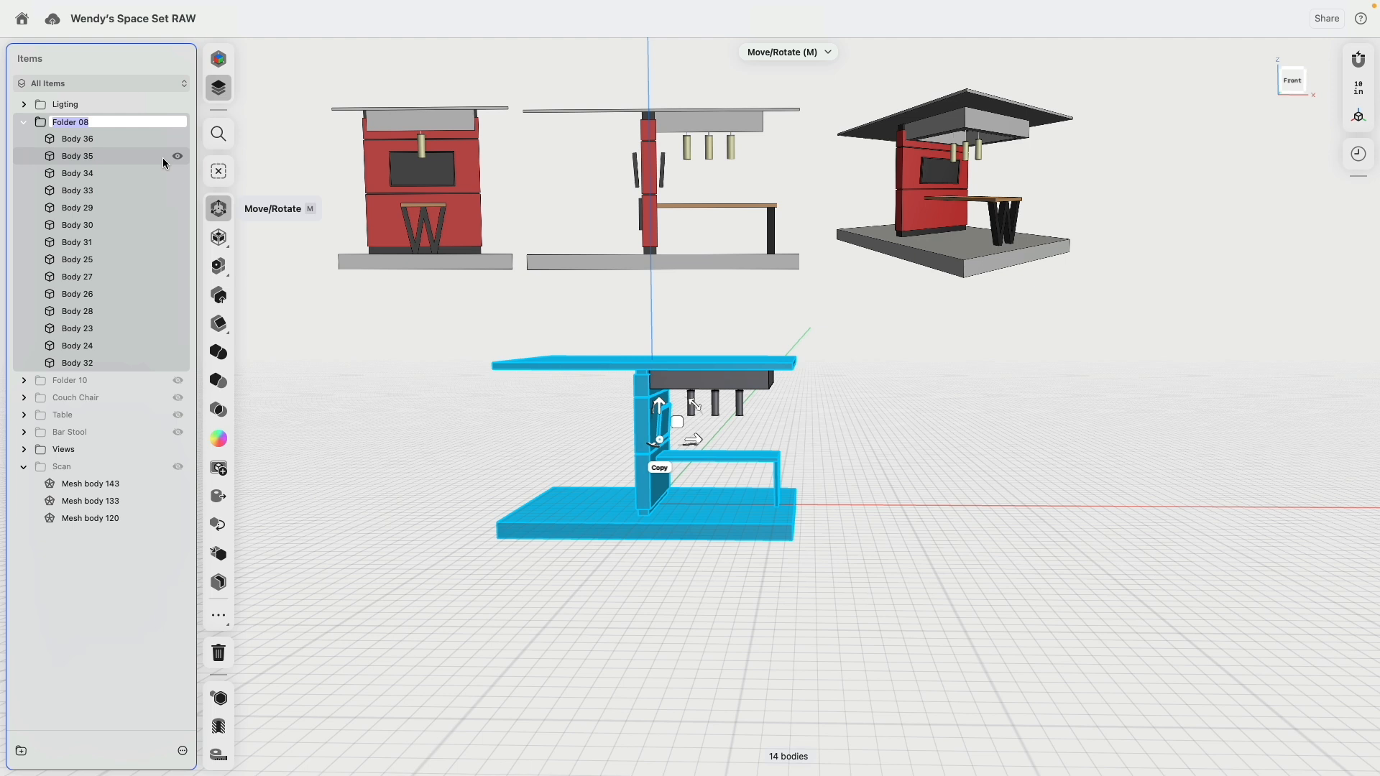
text(Architecture)
key(Return)
click(399, 423)
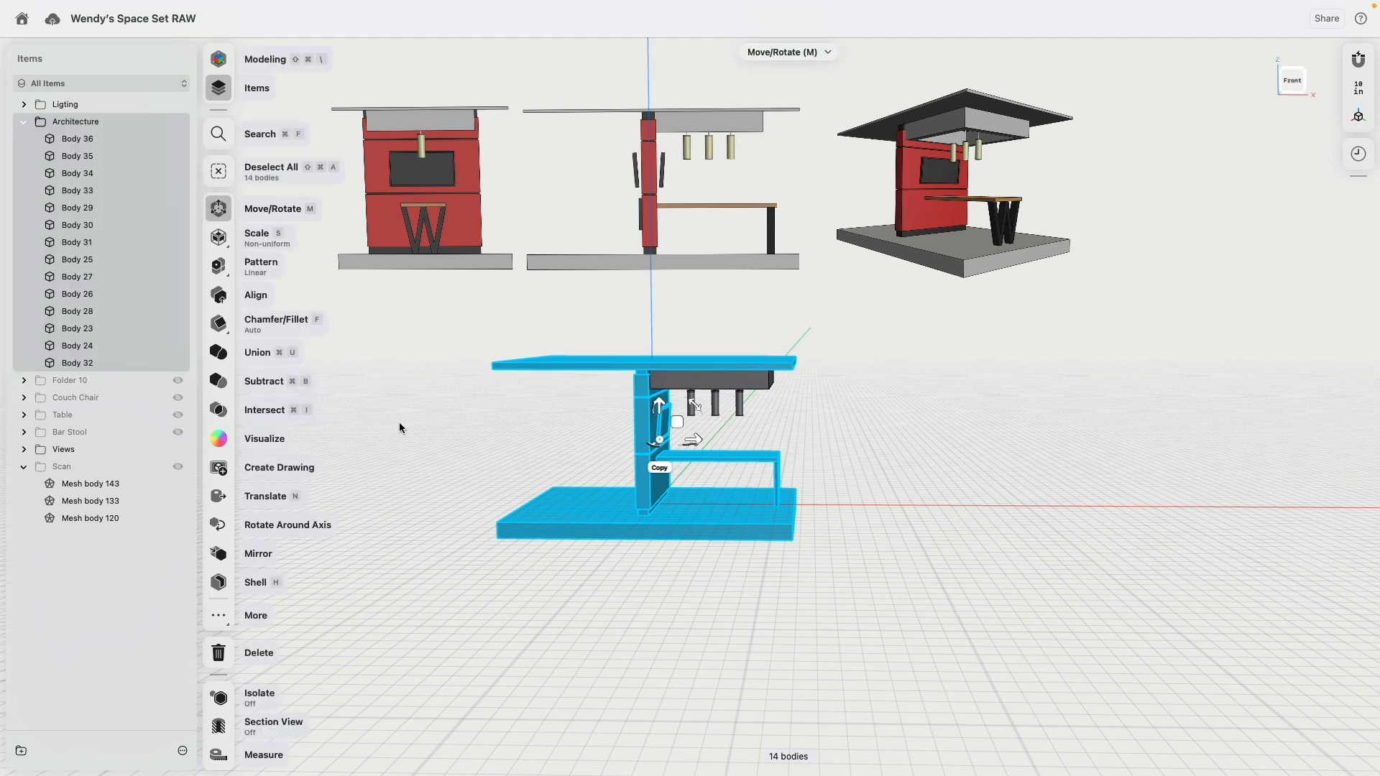
Step: Group the wall-mounted screen bodies, Body 34, Body 35 and Body 36, into a new folder
scroll(680, 448, up, 6)
double_click(639, 392)
right_drag(639, 389, 784, 389)
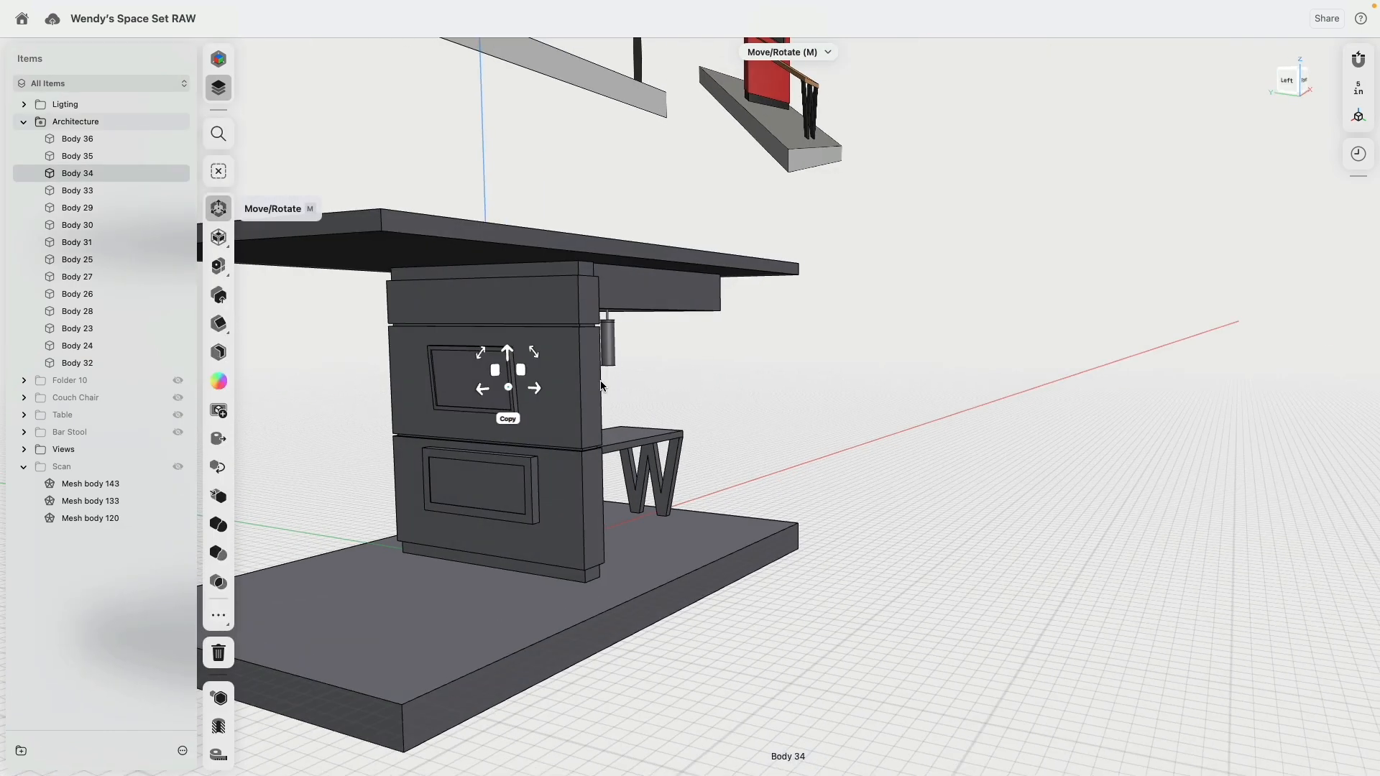
click(469, 375)
click(461, 481)
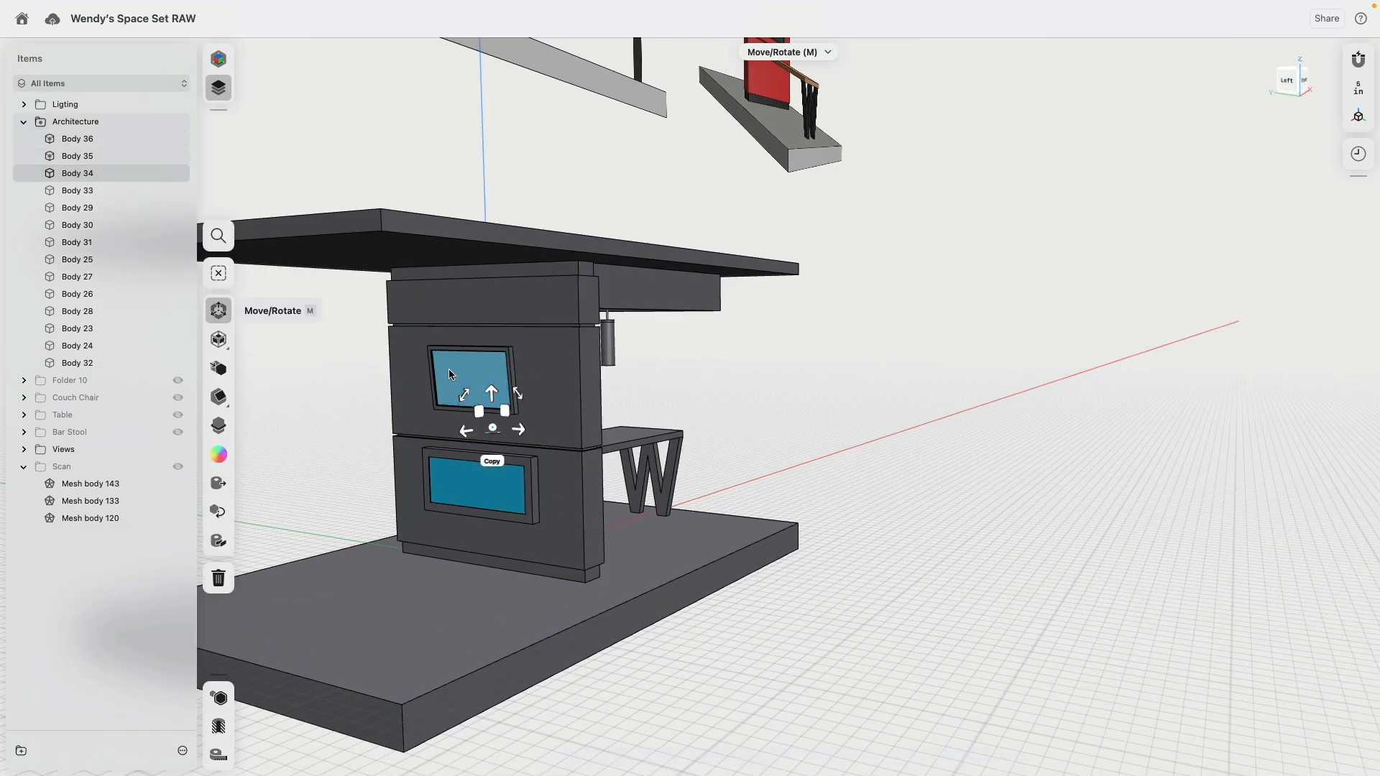
click(448, 369)
click(436, 477)
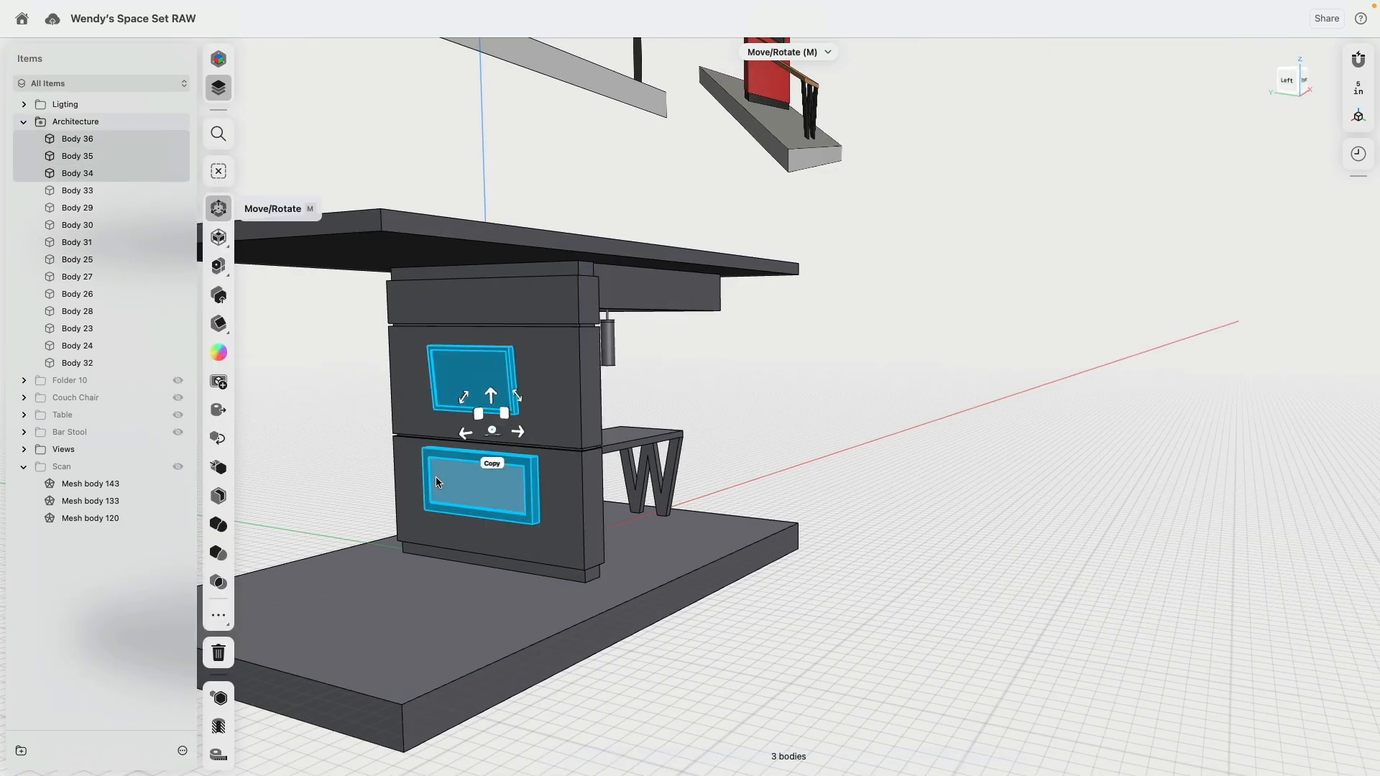
click(20, 751)
Step: Rename the new screens folder to Electronics and move it out of Architecture to the top level of the item list
right_click(82, 141)
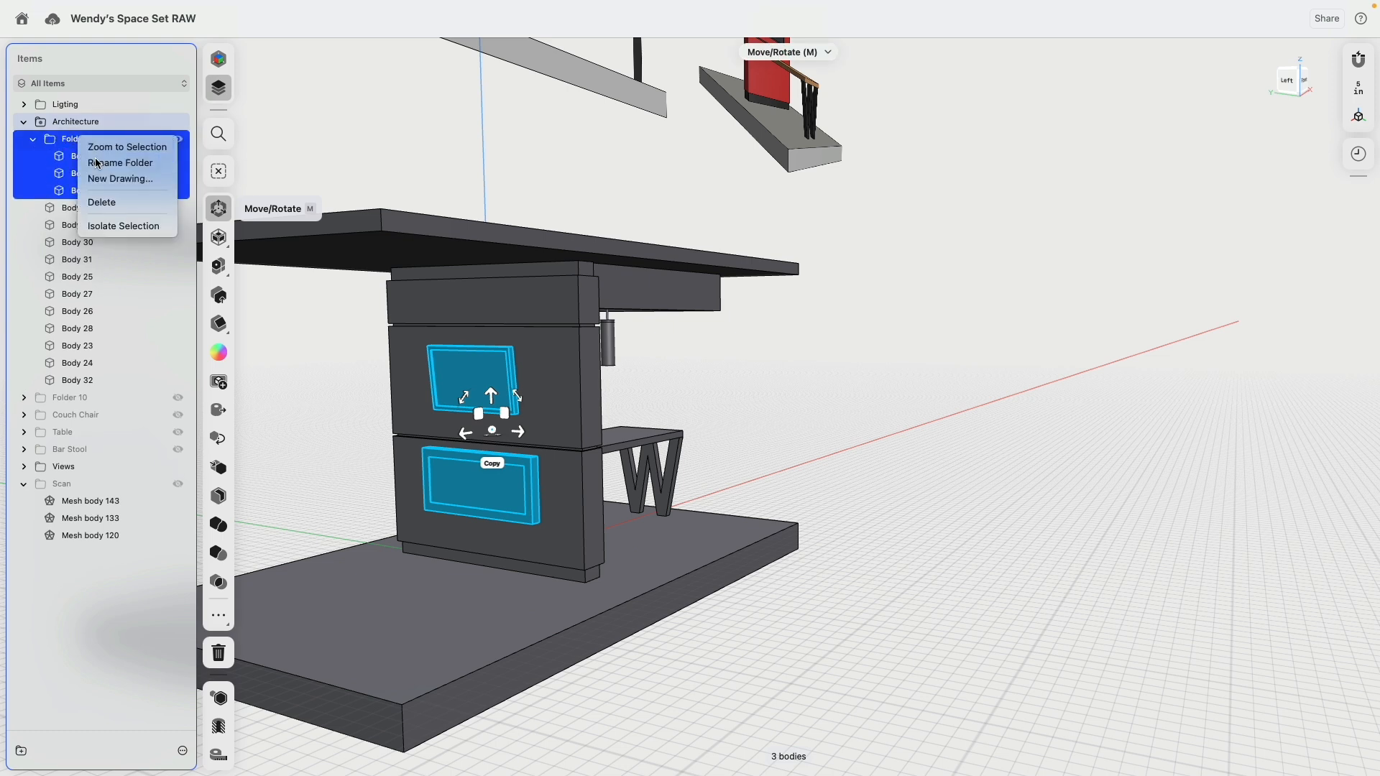
click(120, 163)
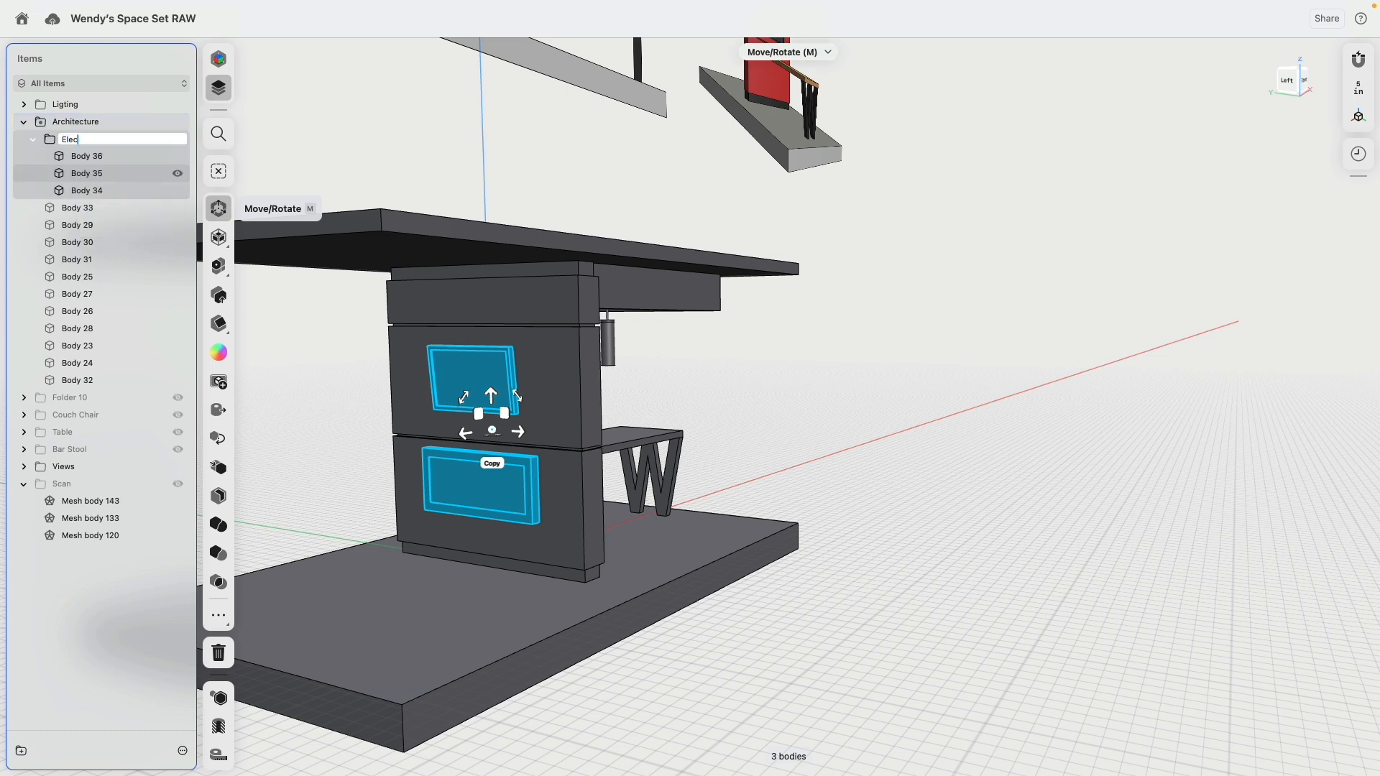
key(Return)
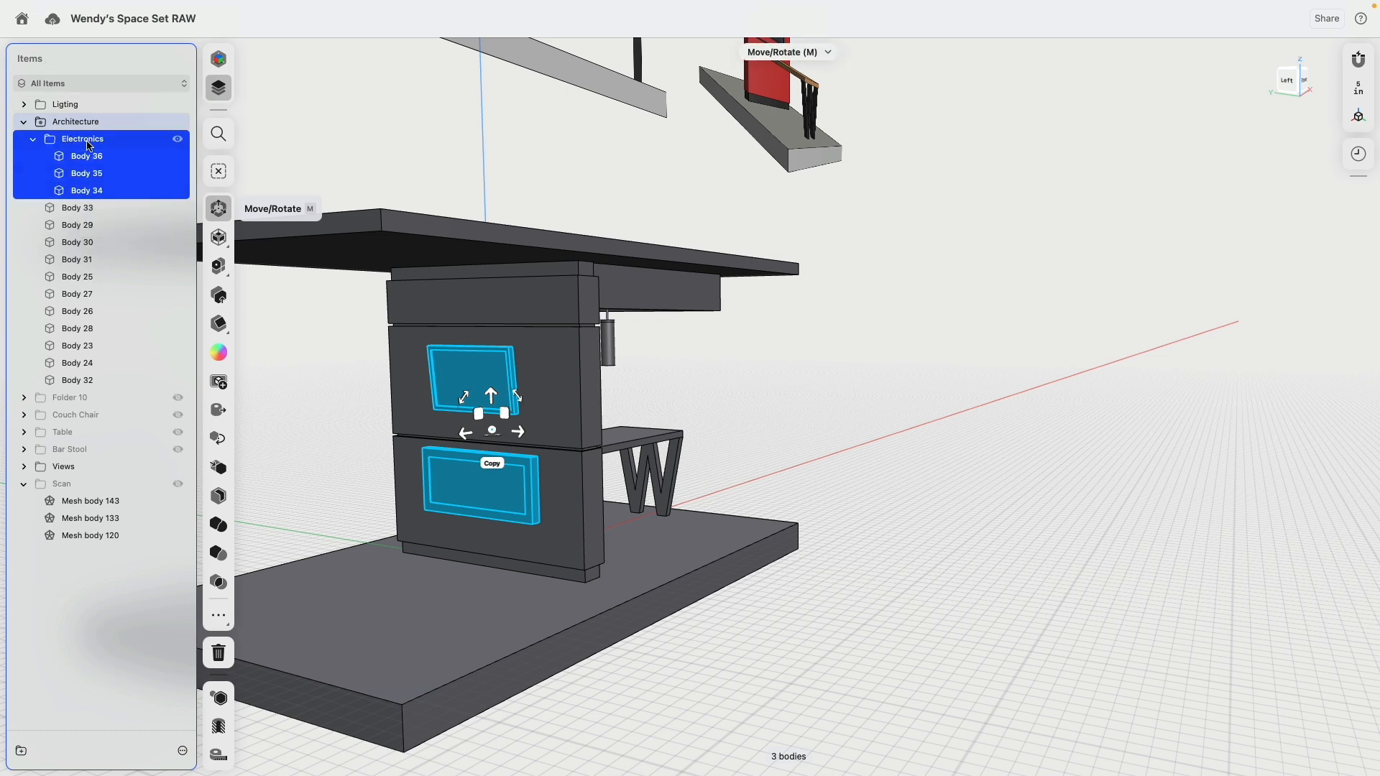
drag(90, 142, 100, 114)
Step: Group the tabletop Body 32 and the table leg Body 33 into a new folder
right_drag(658, 374, 620, 423)
click(630, 426)
click(651, 455)
double_click(630, 422)
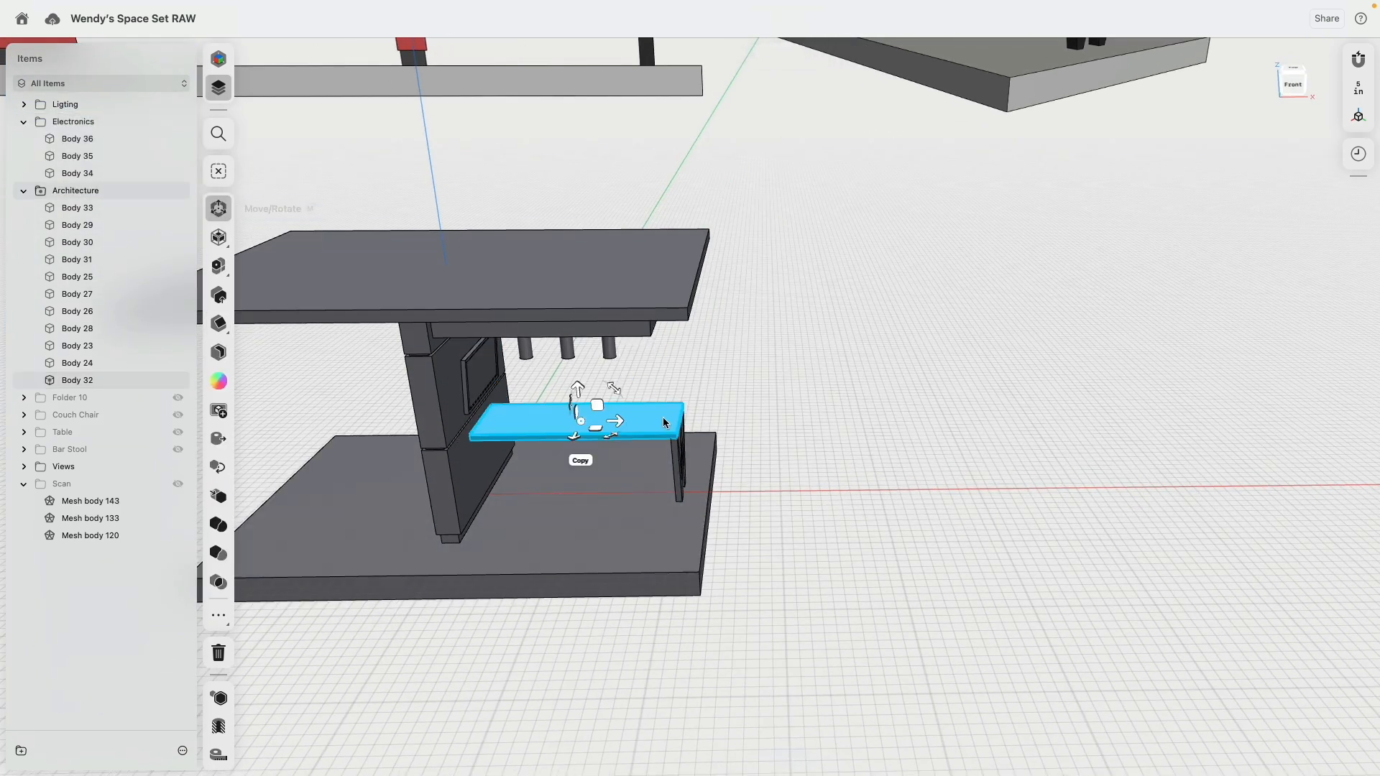
shift+double_click(677, 461)
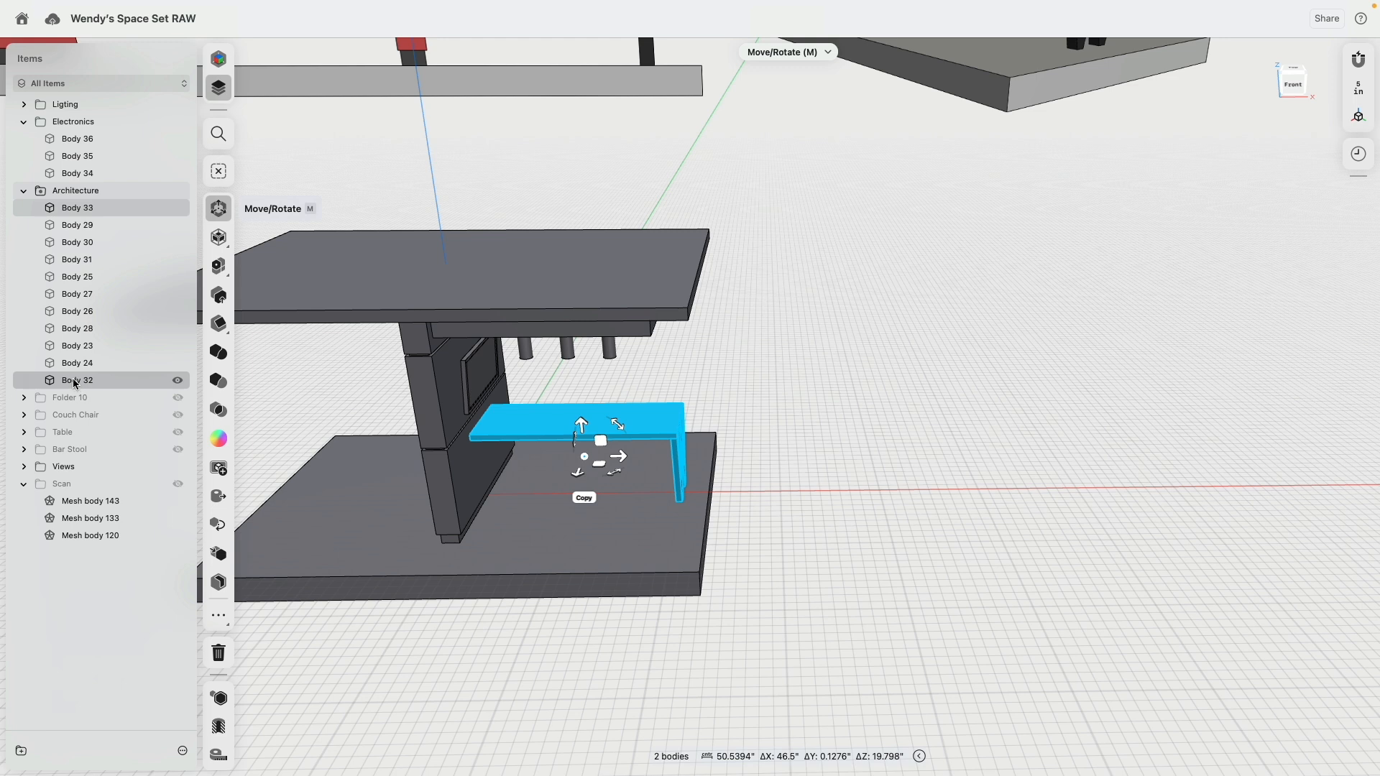
click(21, 751)
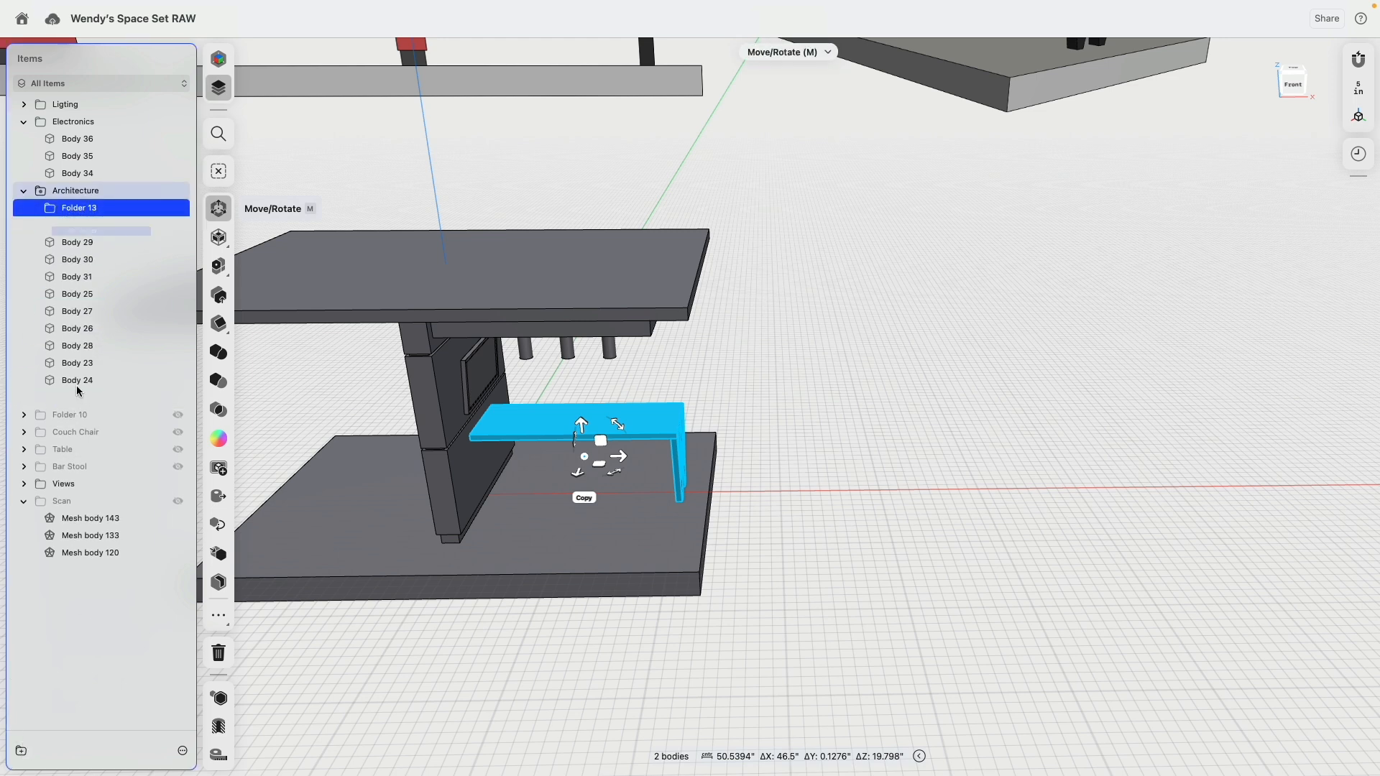
Step: Rename the new tabletop-and-leg folder to Table and move it to the top level, collapsing the Electronics and Table folders
right_click(77, 208)
click(107, 227)
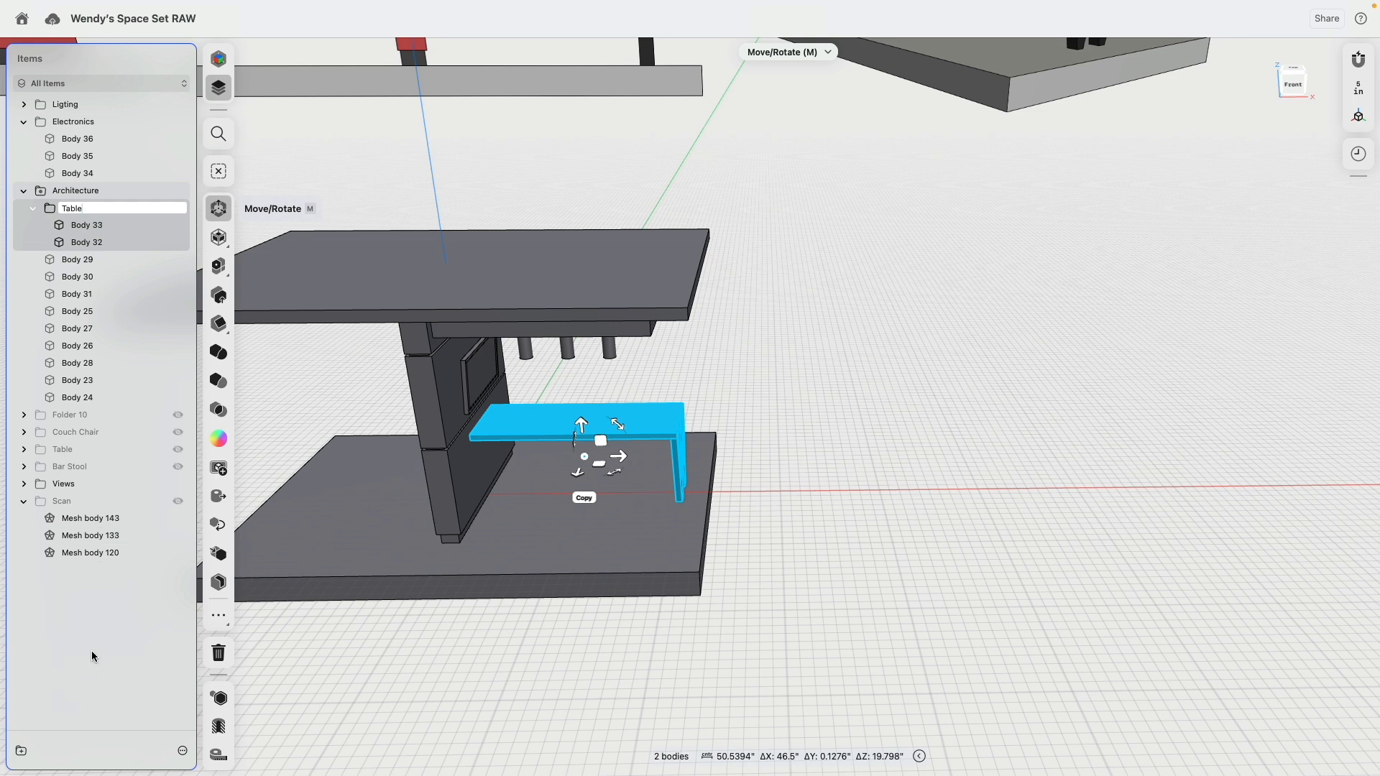
key(Return)
drag(70, 206, 110, 186)
click(25, 122)
click(25, 138)
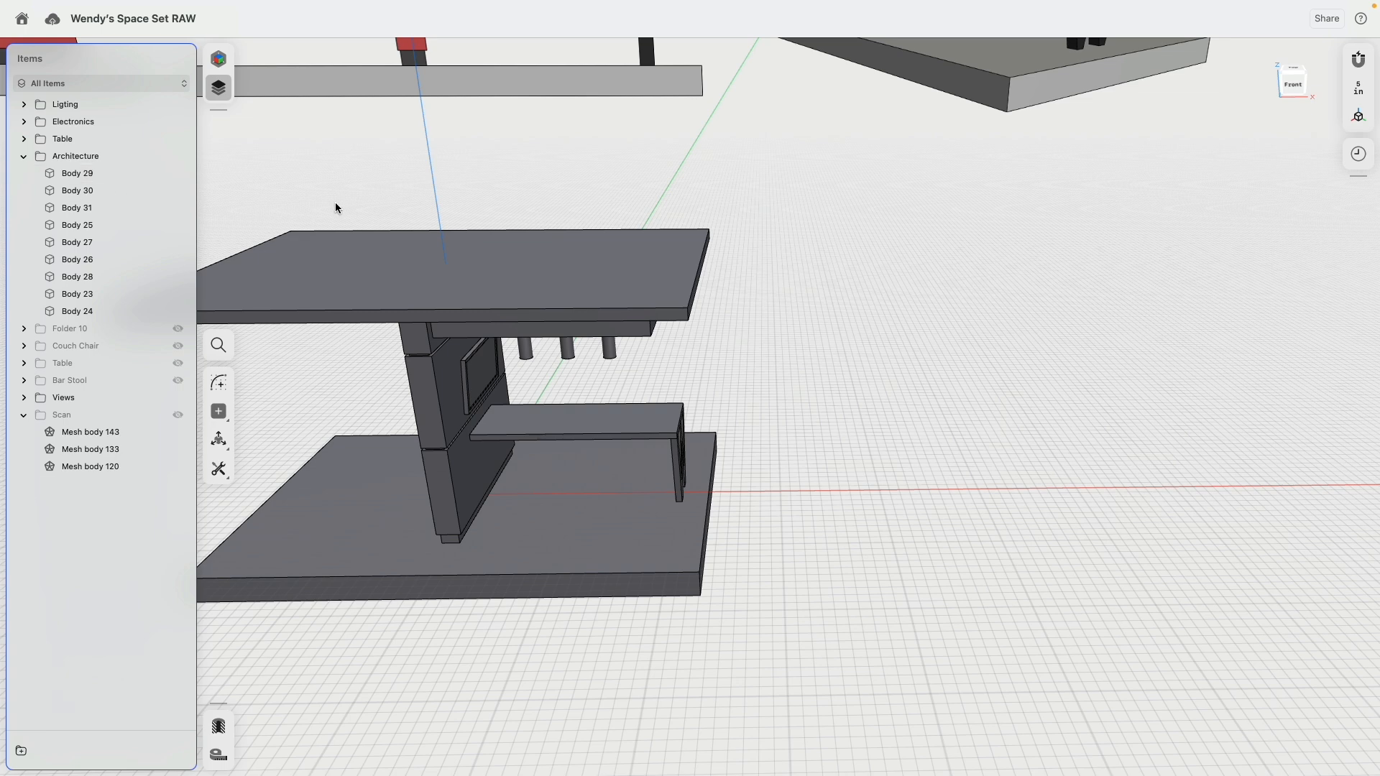
Step: Group the roof and floor slabs, Body 23 and Body 24, into a new folder and move it to the top level
click(343, 266)
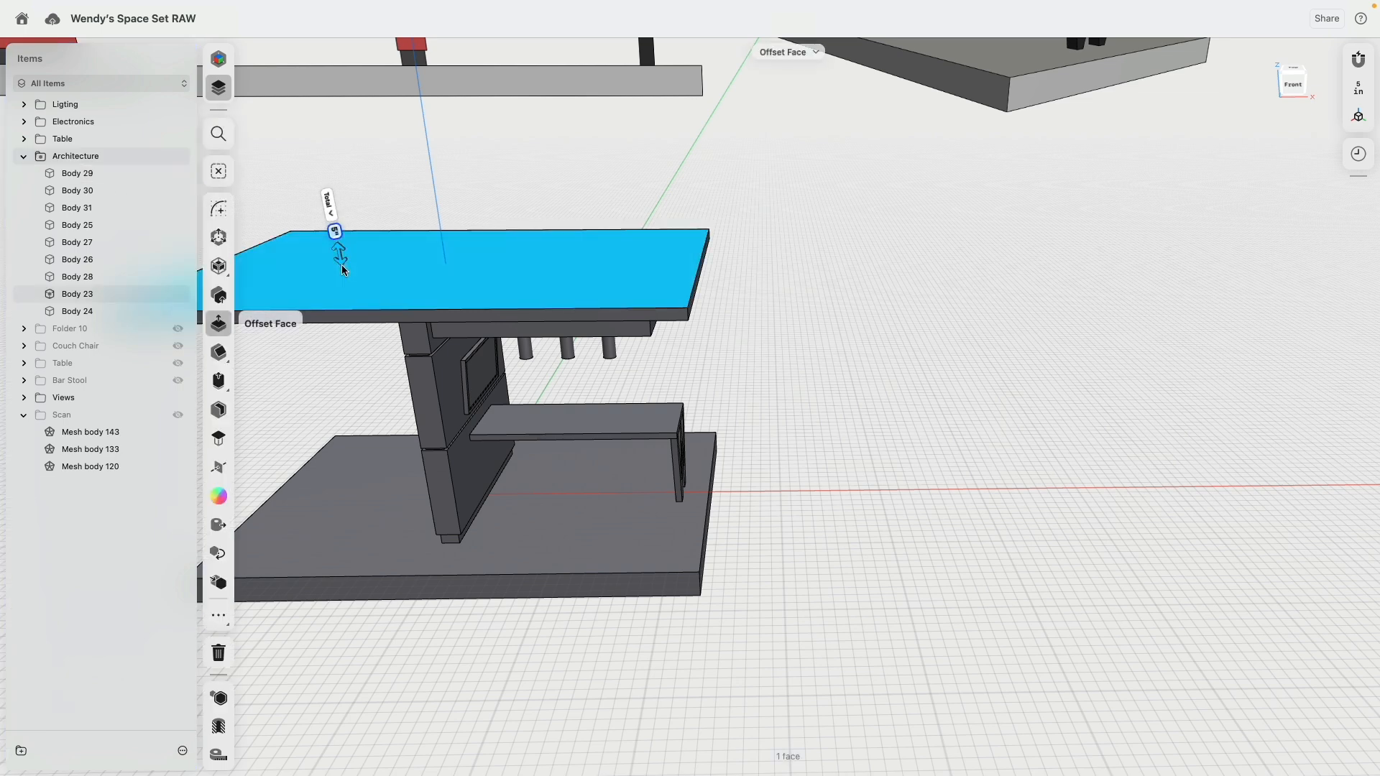
click(367, 476)
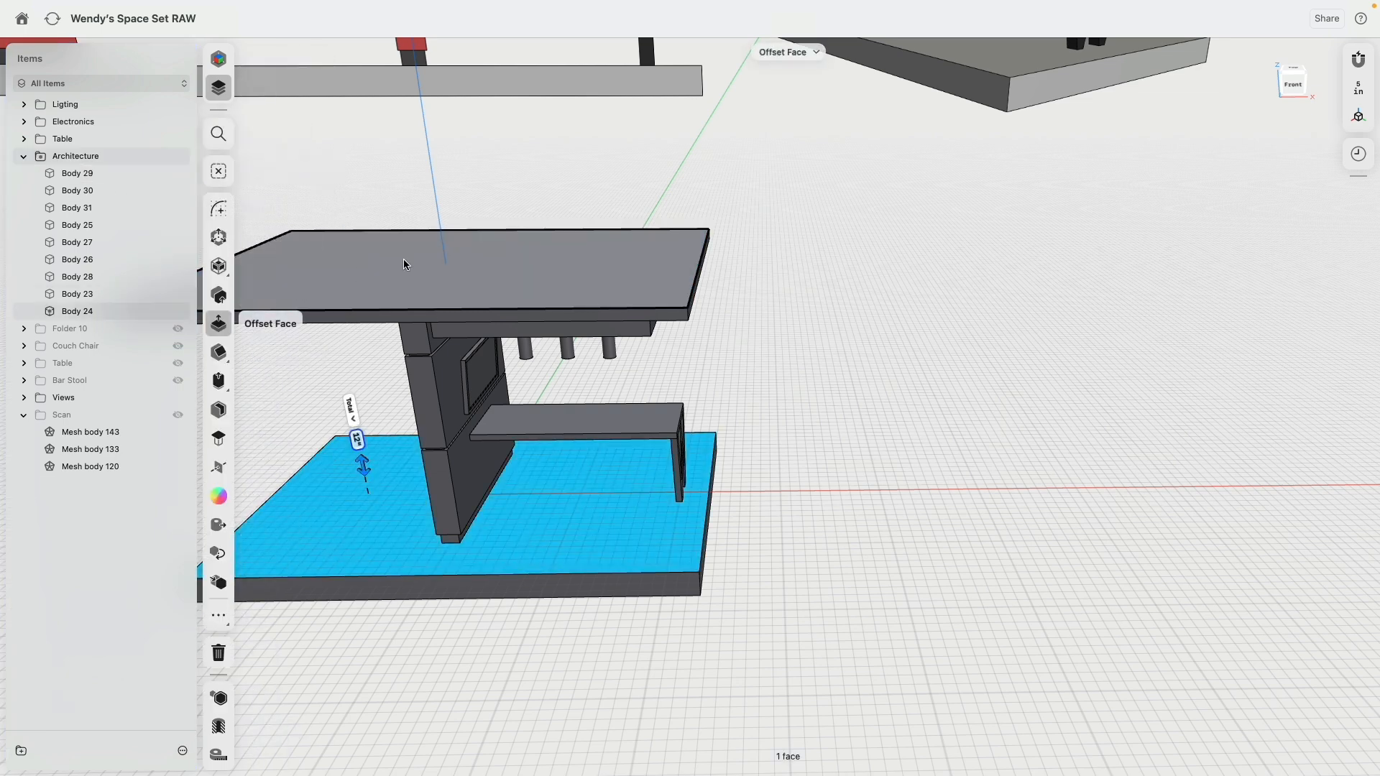
click(404, 264)
click(105, 290)
shift+click(100, 308)
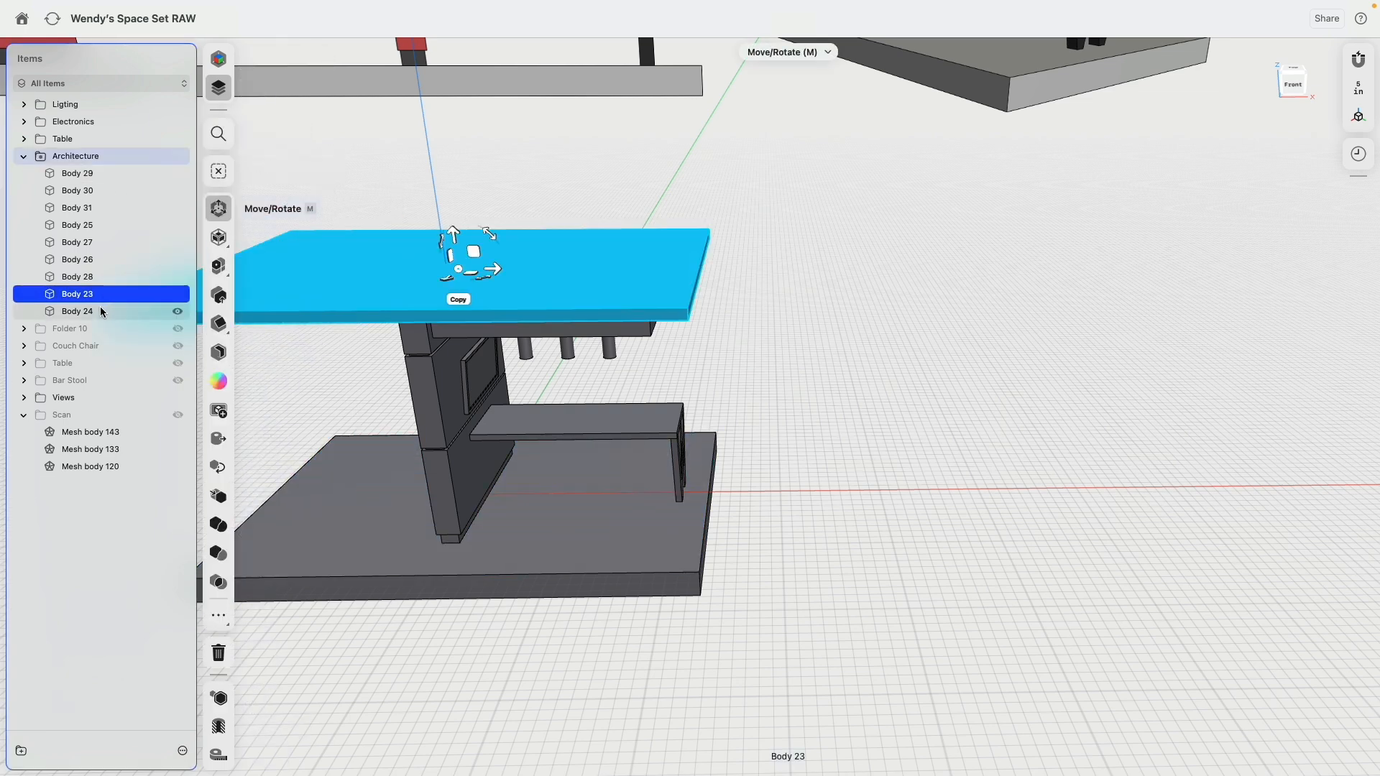
click(21, 751)
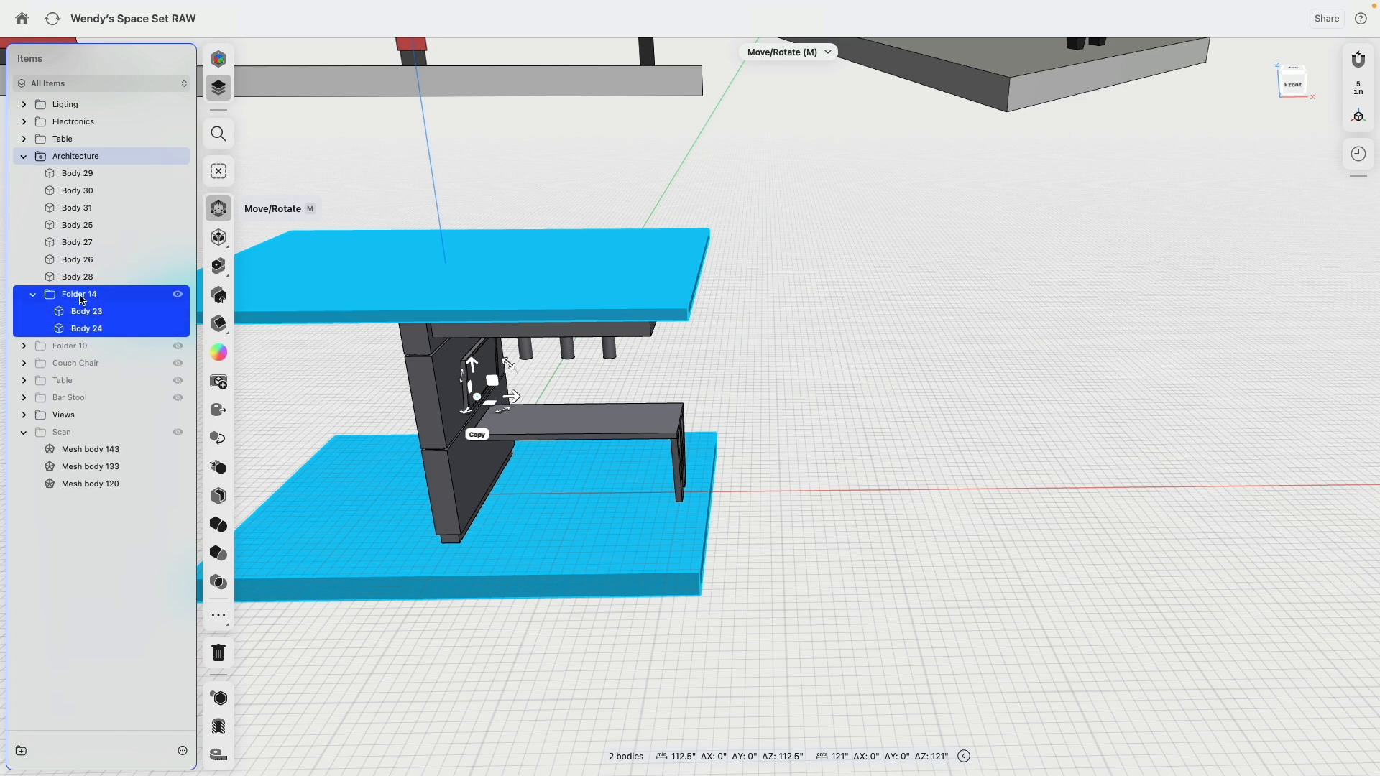
drag(81, 299, 100, 147)
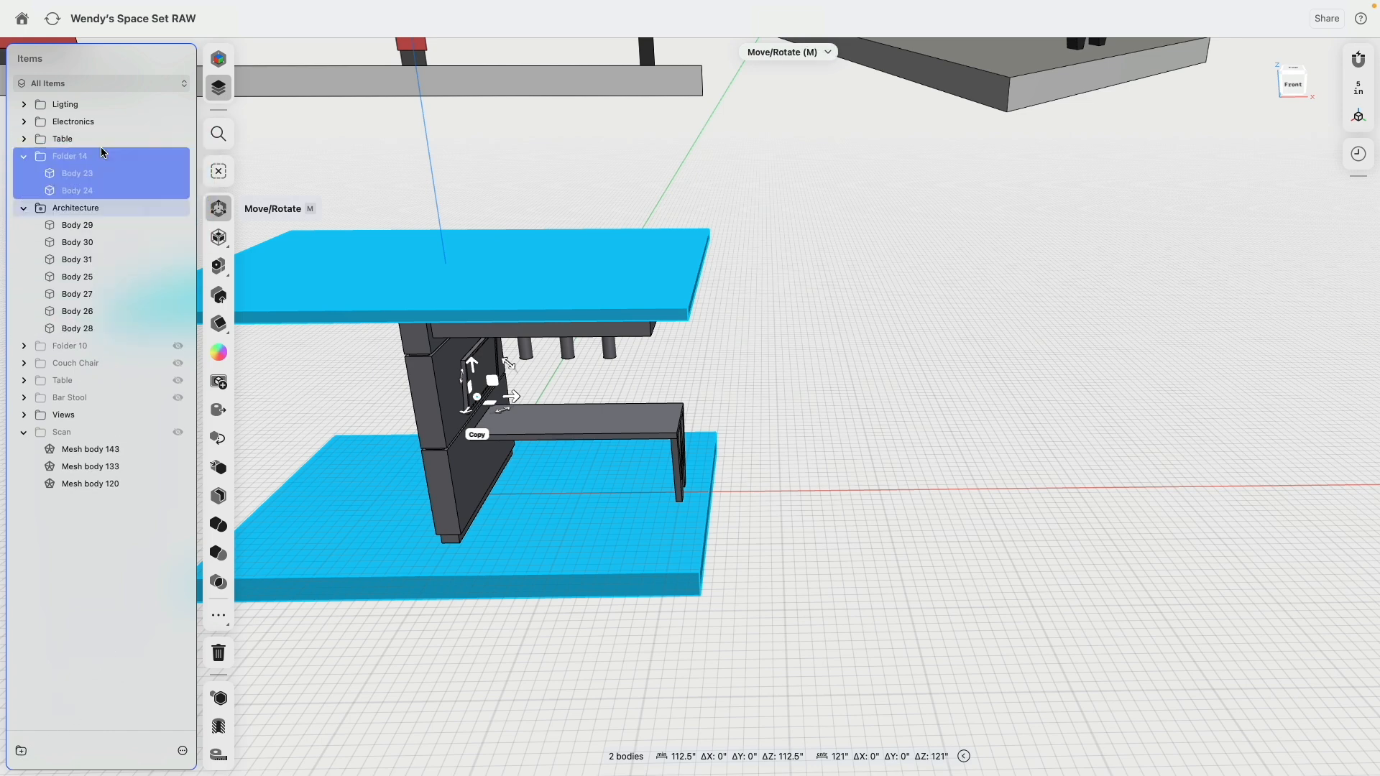
Step: Rename the Architecture folder, which holds the wall bodies, to Wall
click(76, 208)
right_click(76, 208)
click(104, 232)
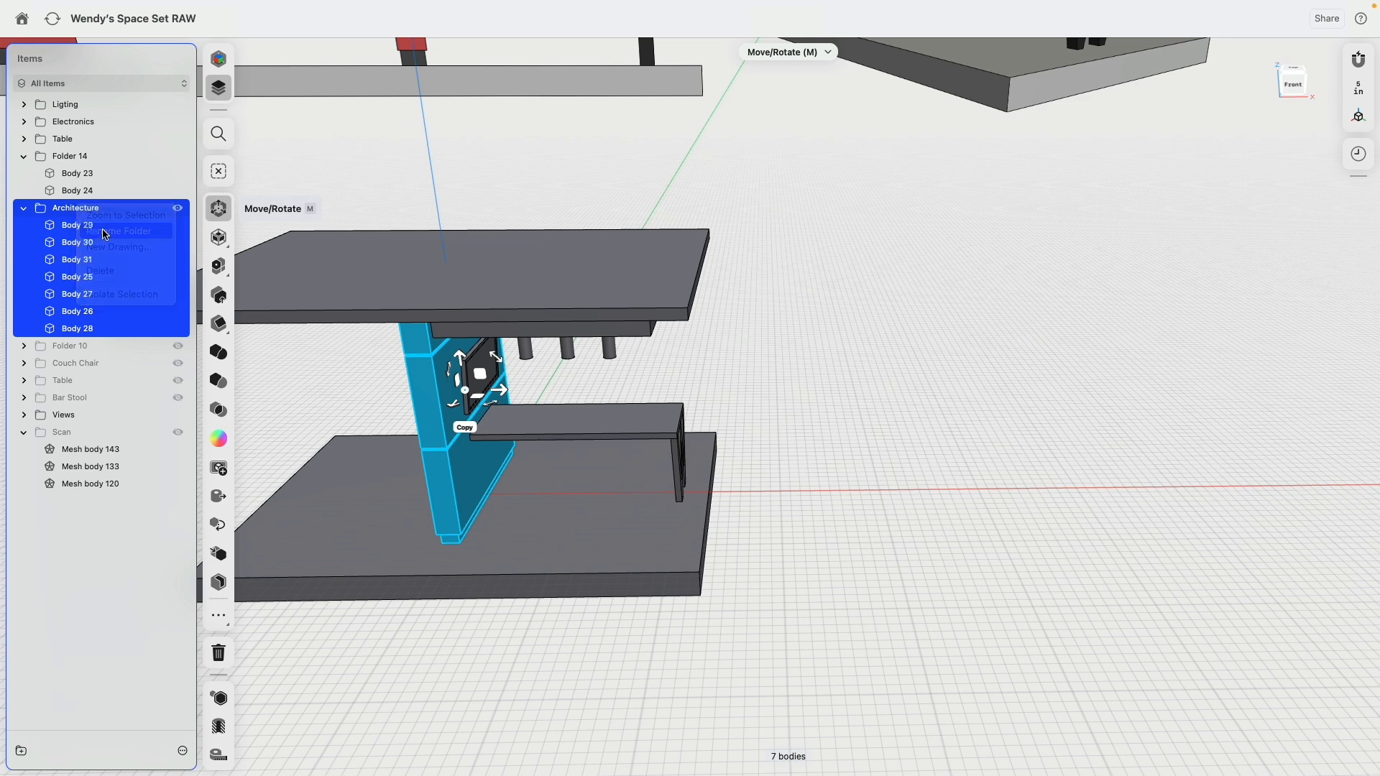
text(Wall)
key(Return)
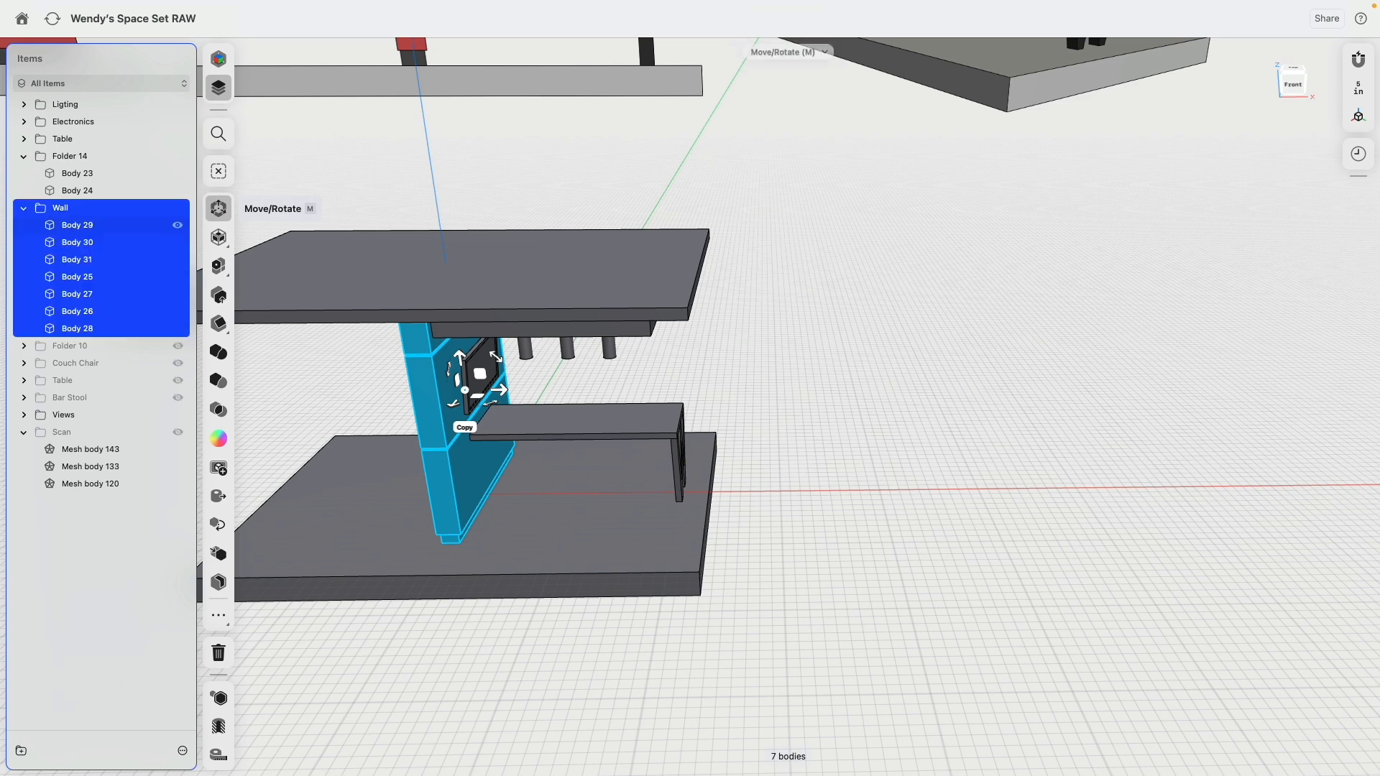
Step: Rename Folder 14 with the roof and floor slabs to Architecture, and collapse the Architecture and Wall folders
click(77, 157)
right_click(77, 159)
click(102, 184)
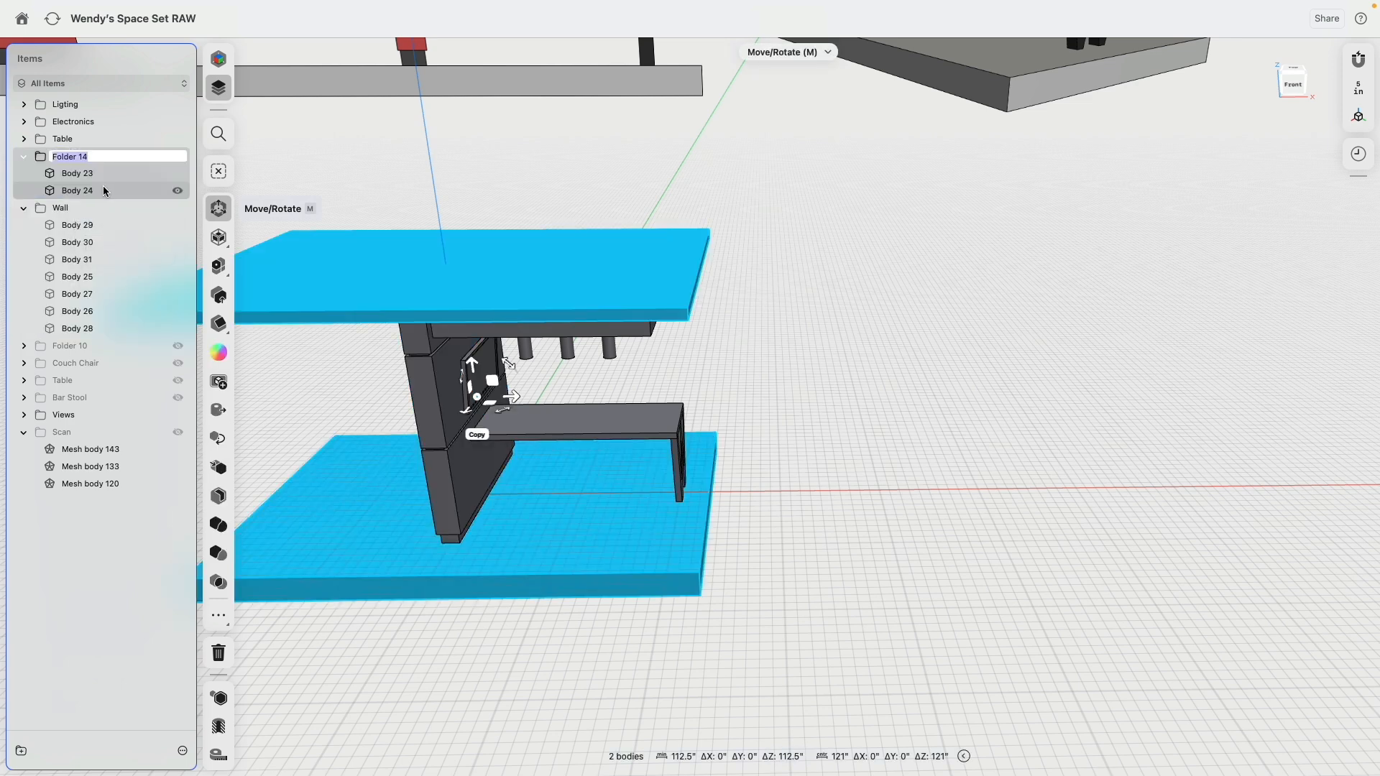
text(Architecture)
key(Return)
click(22, 157)
click(24, 174)
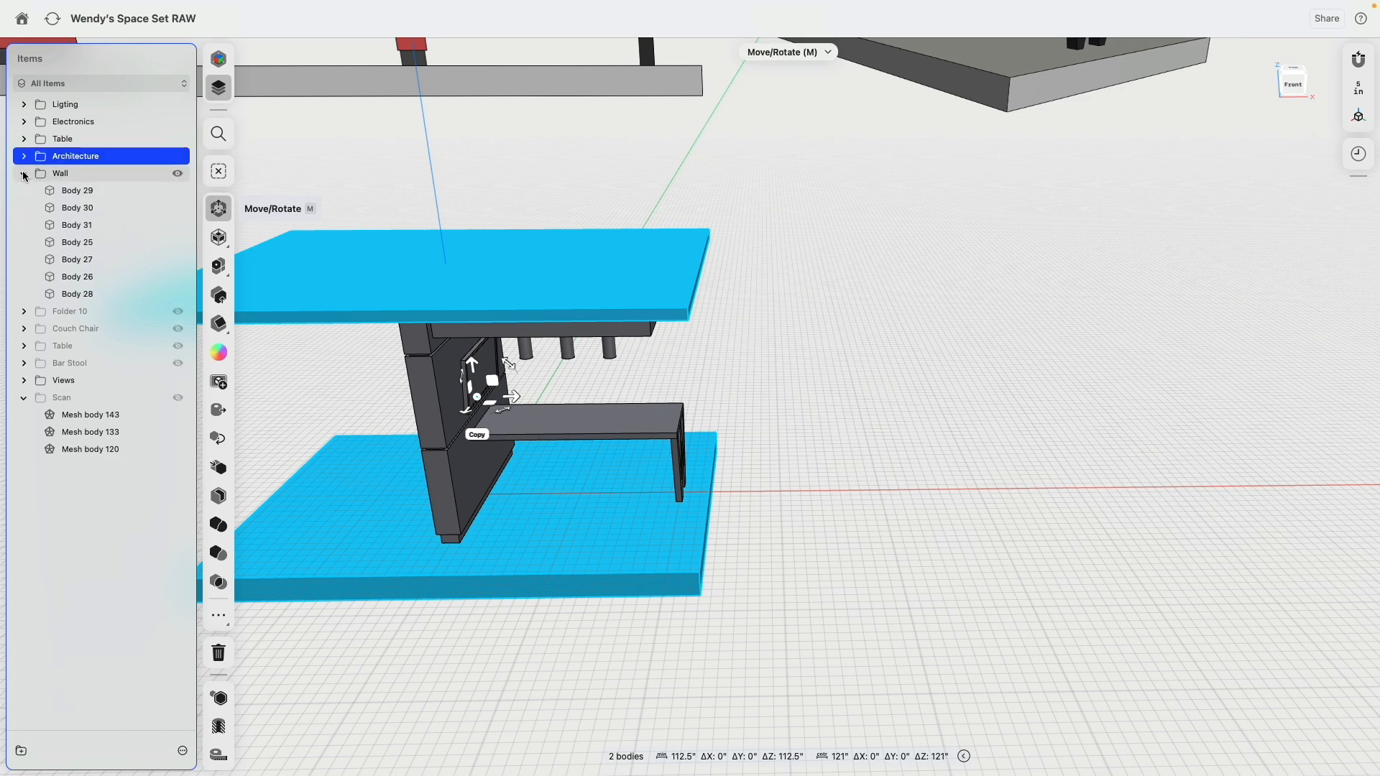
Step: Rename the hidden Folder 10 to Sketches
click(366, 221)
middle_drag(374, 219, 501, 221)
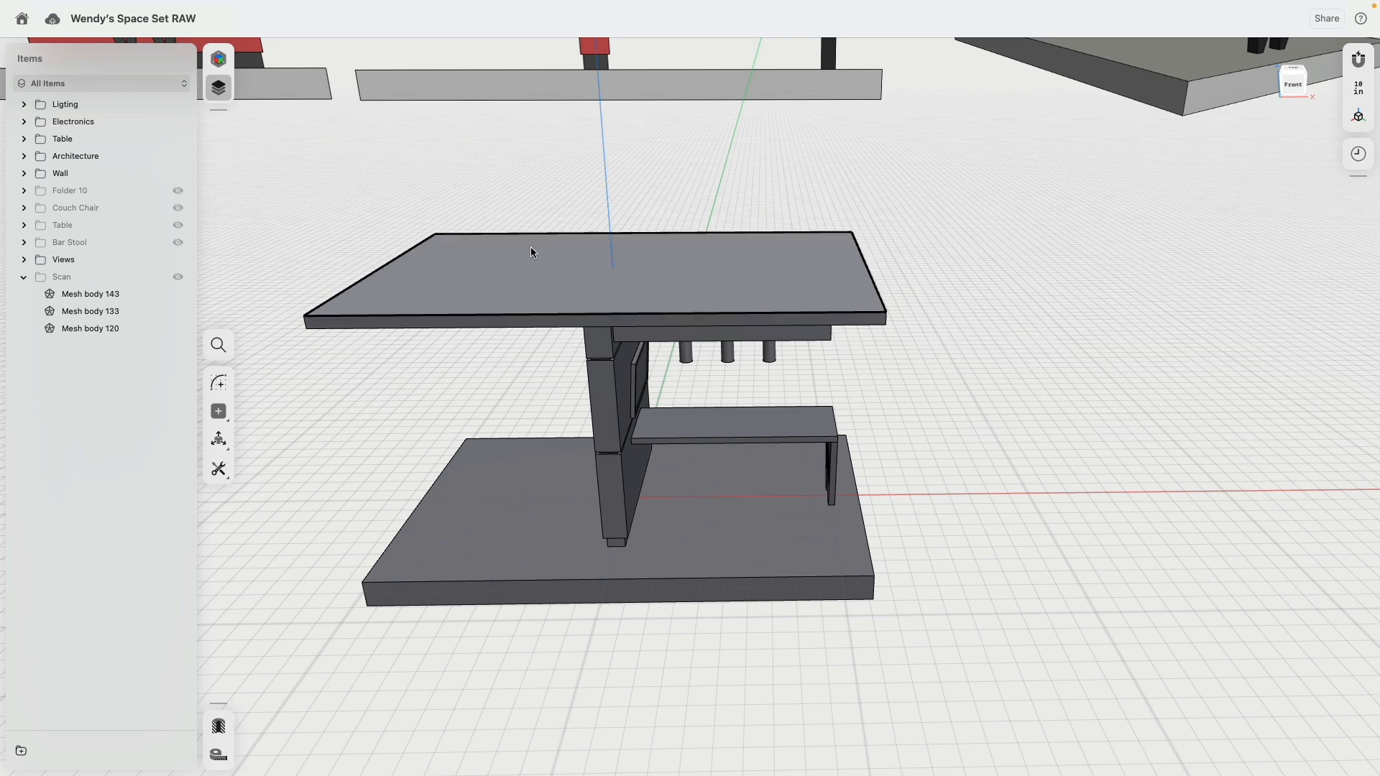
scroll(525, 241, down, 5)
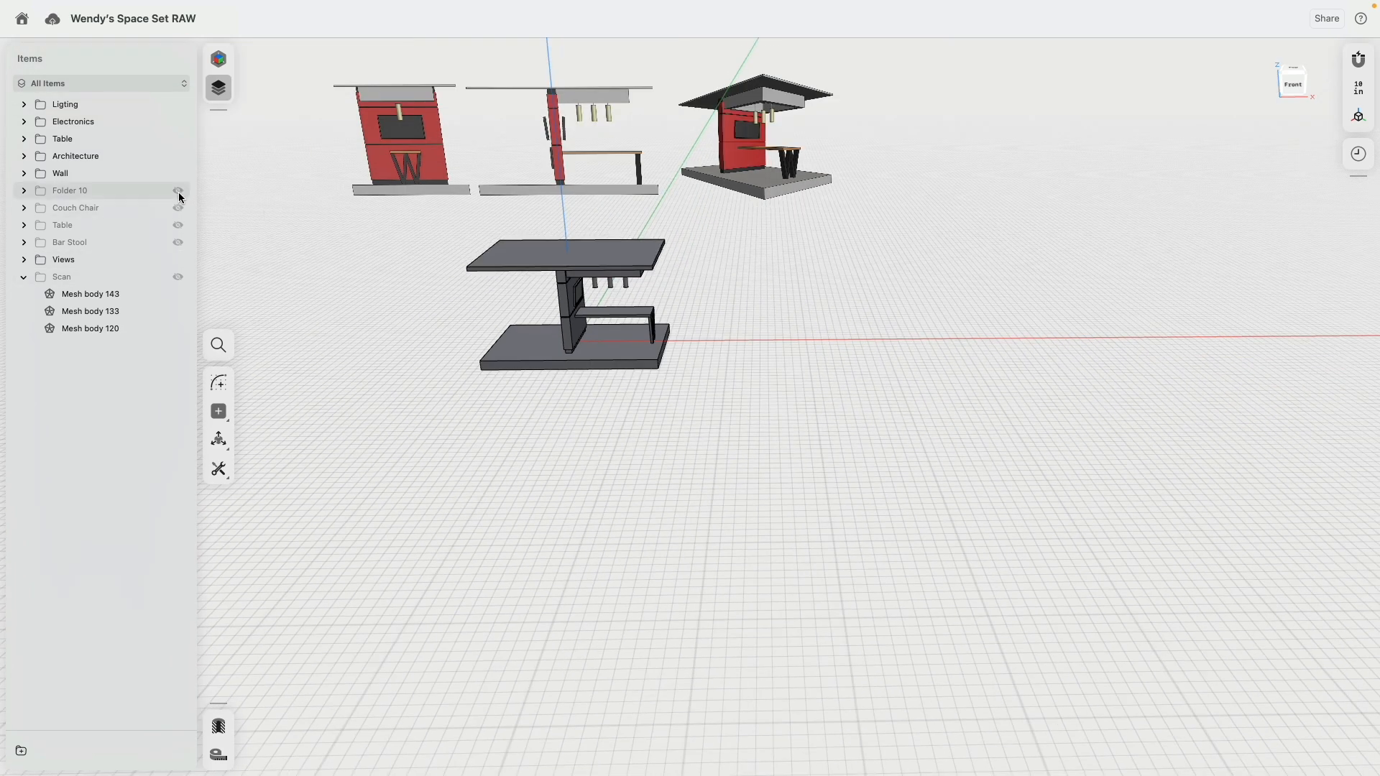
right_click(98, 191)
click(110, 198)
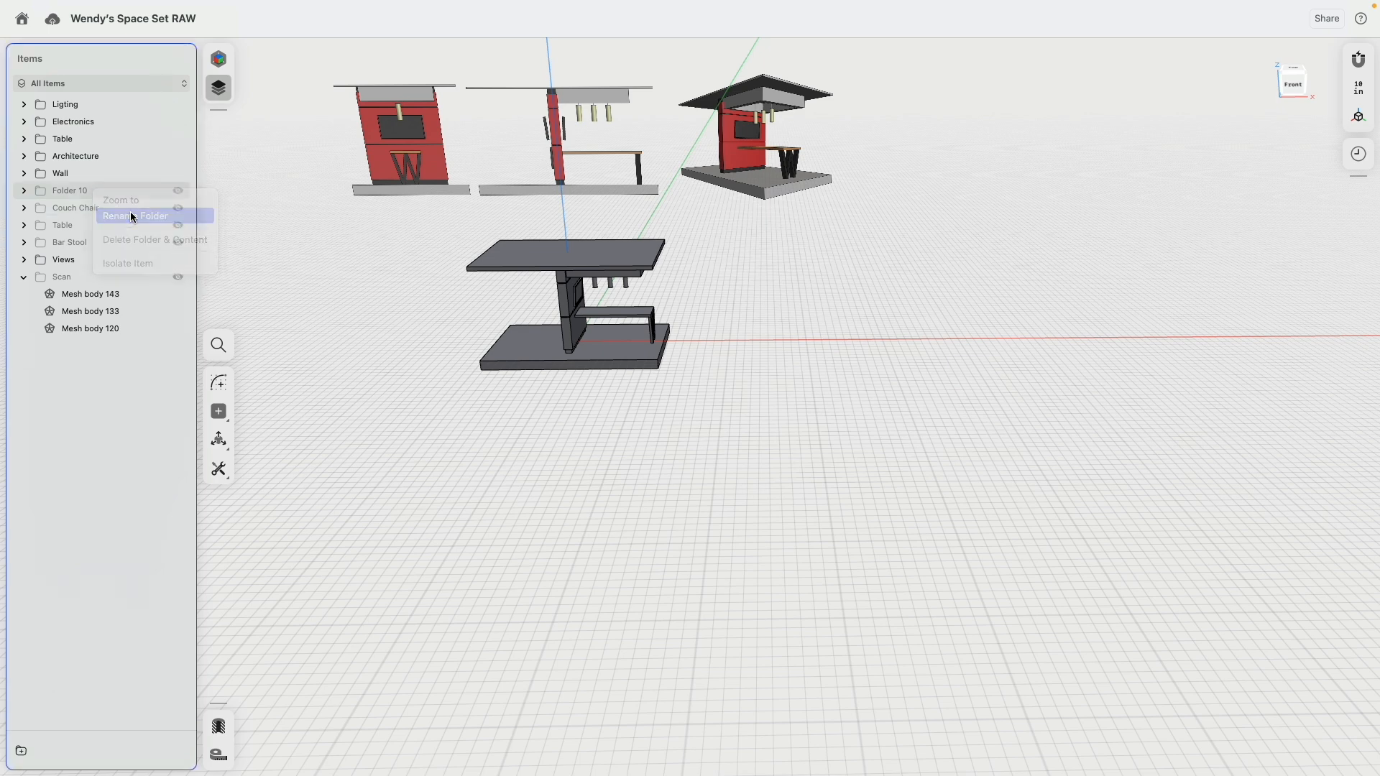
text(Sketches)
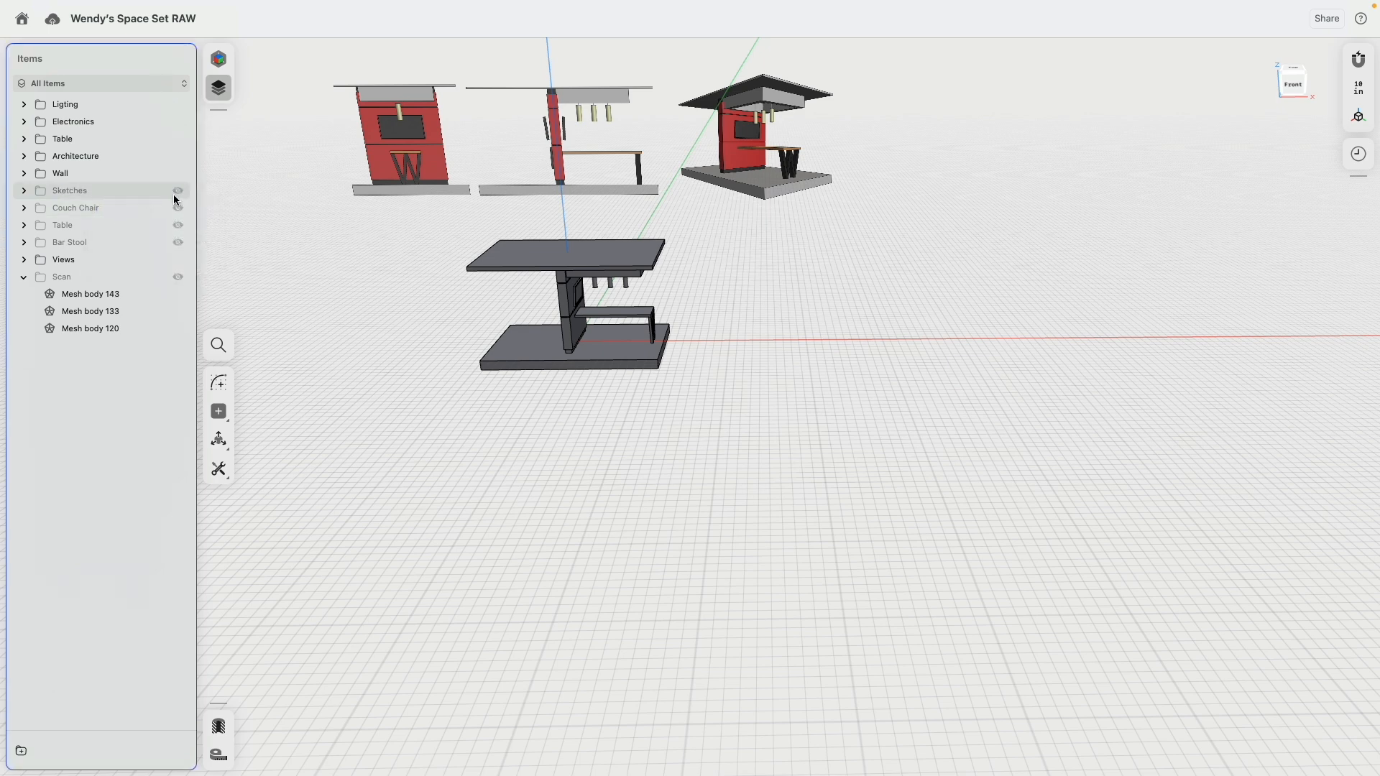
Step: Show the hidden Couch Chair, Table and Bar Stool furniture folders
click(178, 208)
click(178, 225)
click(177, 242)
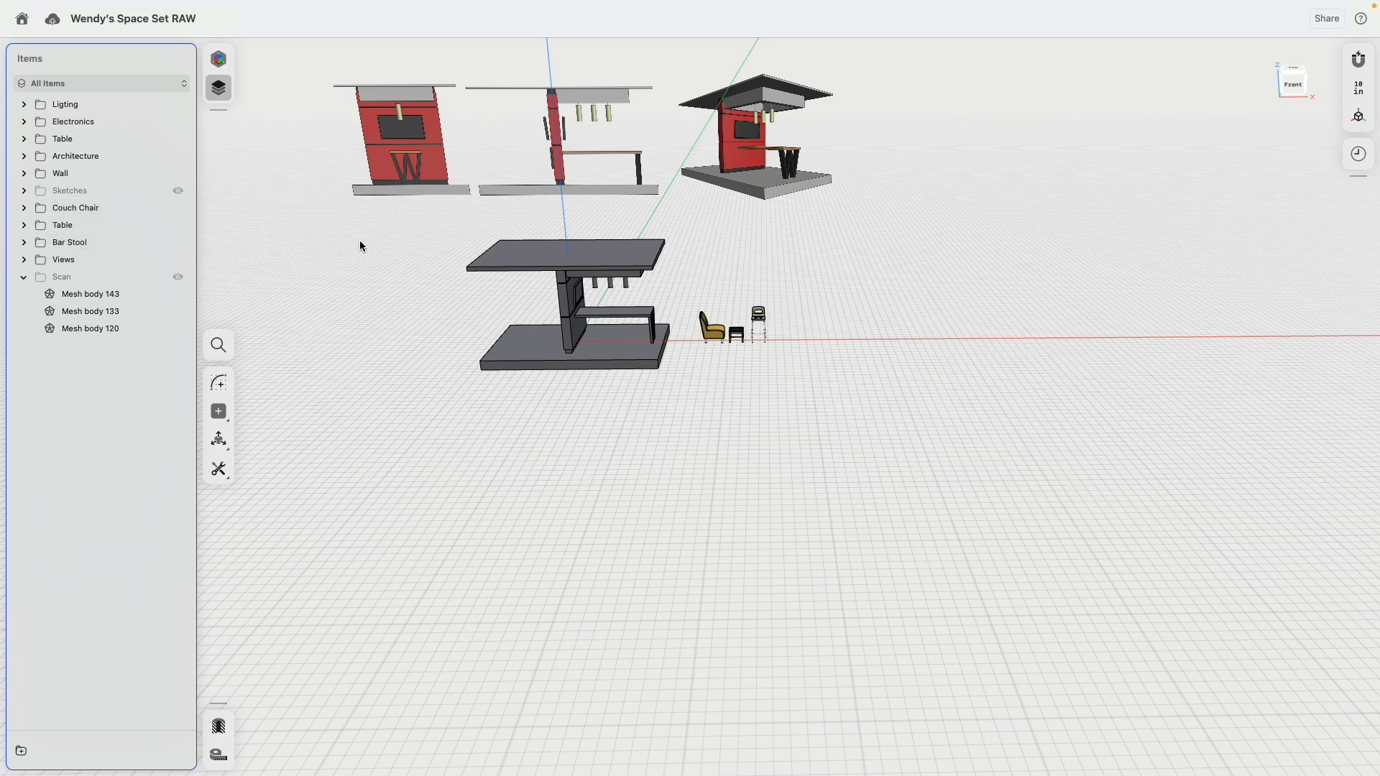
Step: Move the bar stool onto the platform, placing it behind the long table near the wall
scroll(690, 331, up, 5)
scroll(927, 249, up, 5)
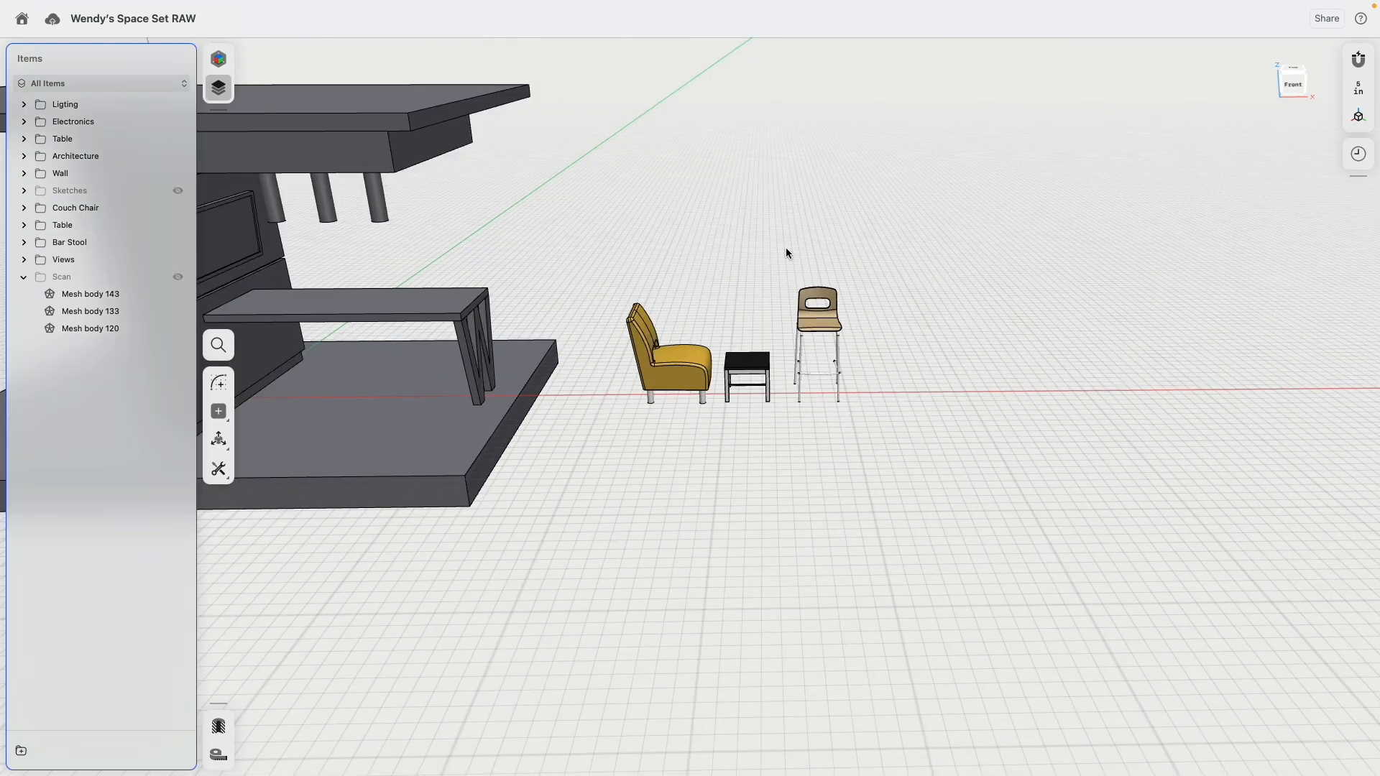
click(101, 244)
click(1302, 97)
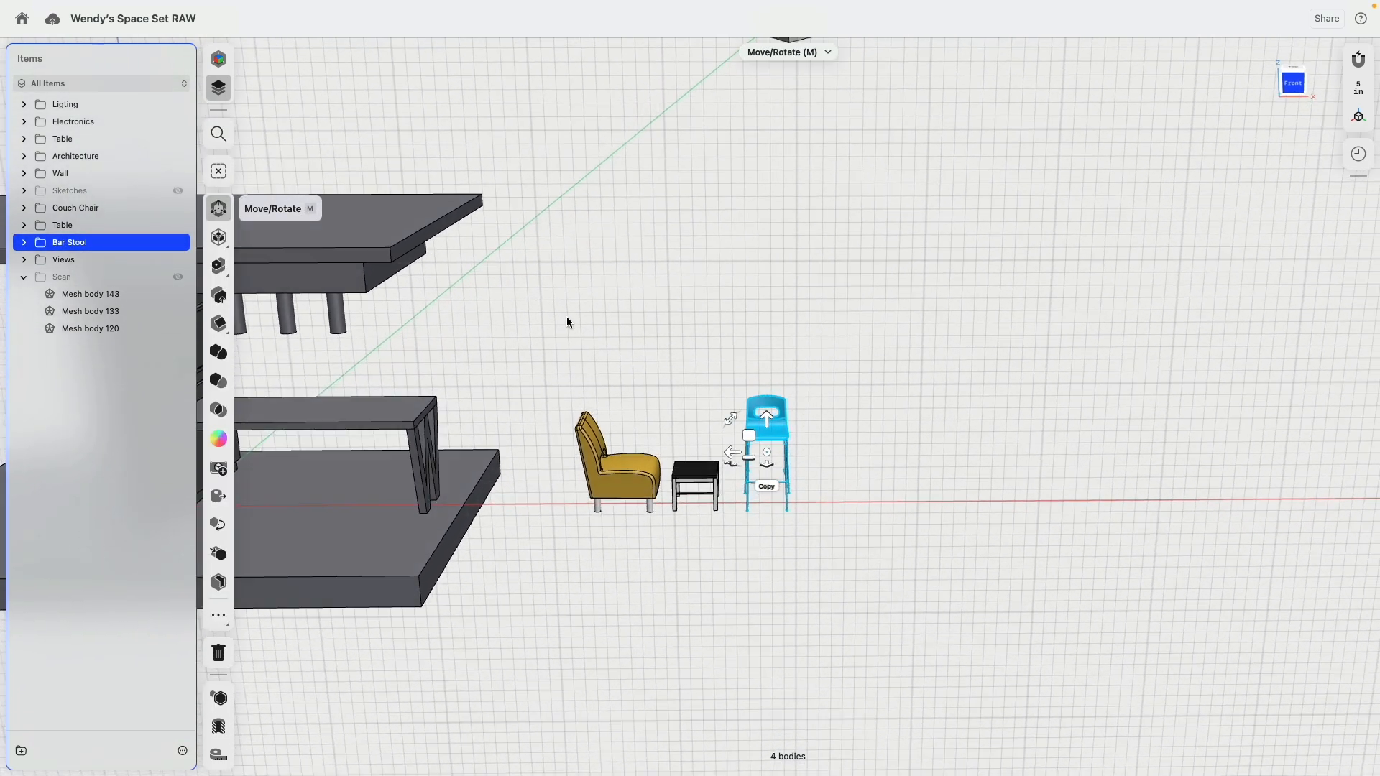
drag(1134, 415, 597, 432)
right_drag(683, 406, 496, 467)
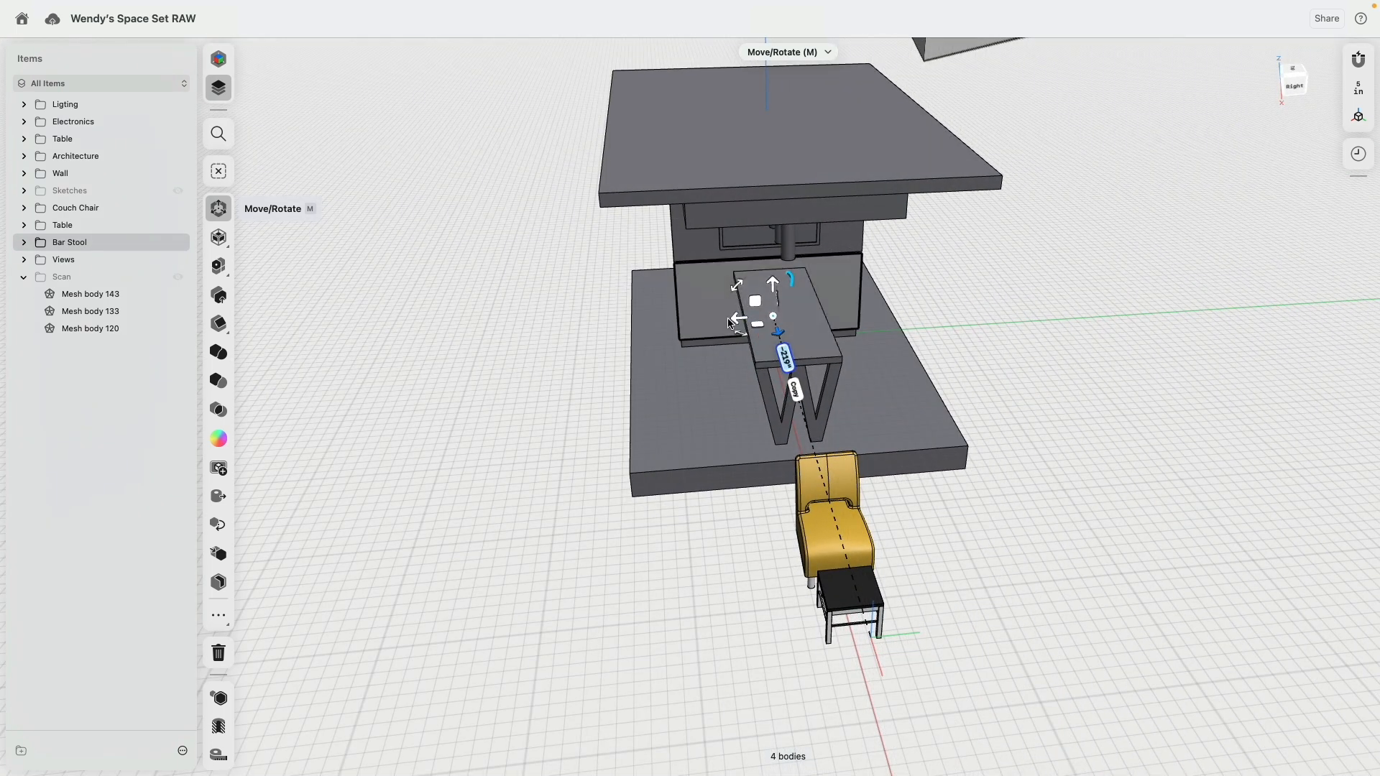
drag(732, 323, 769, 323)
Step: Create a linear pattern of the bar stool along the table's length with a quantity of 4 and 22 in spacing
right_drag(769, 325, 508, 253)
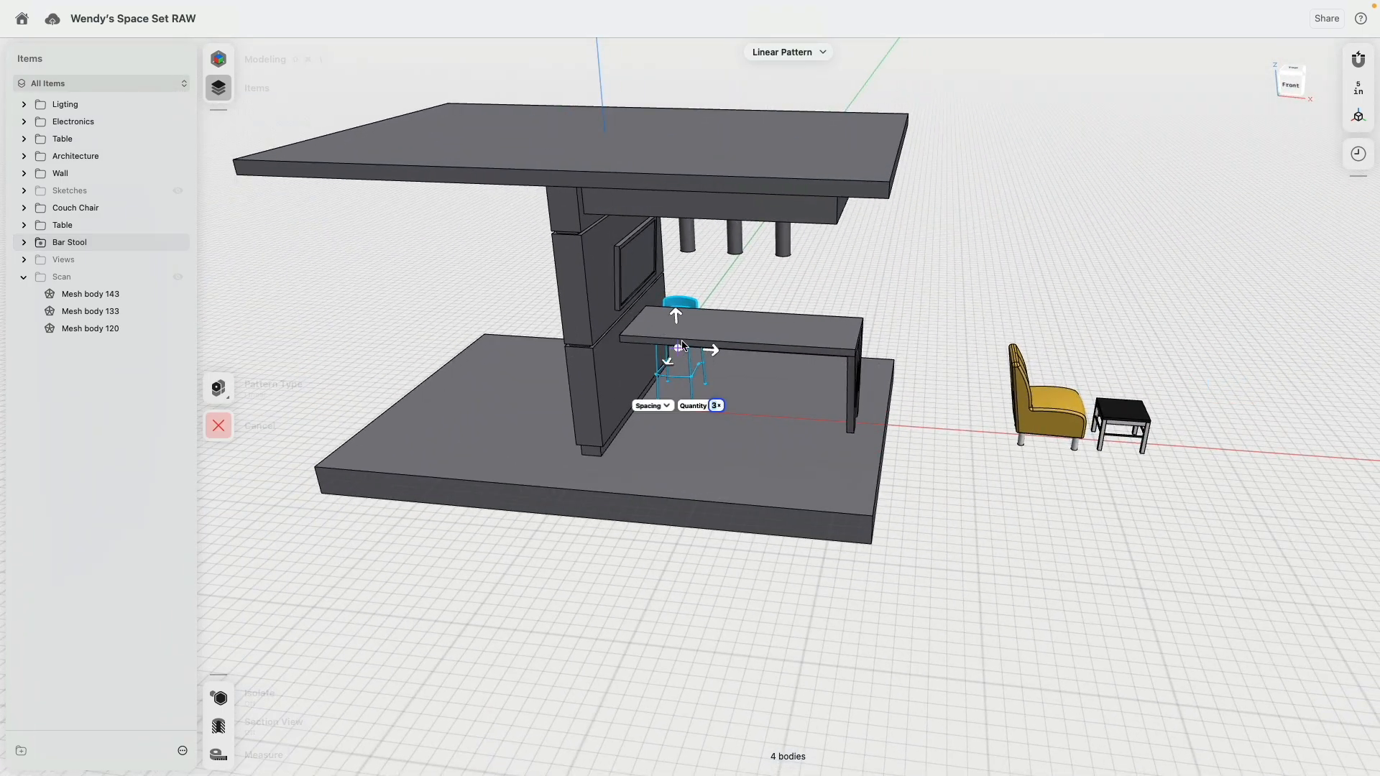
drag(714, 355, 762, 363)
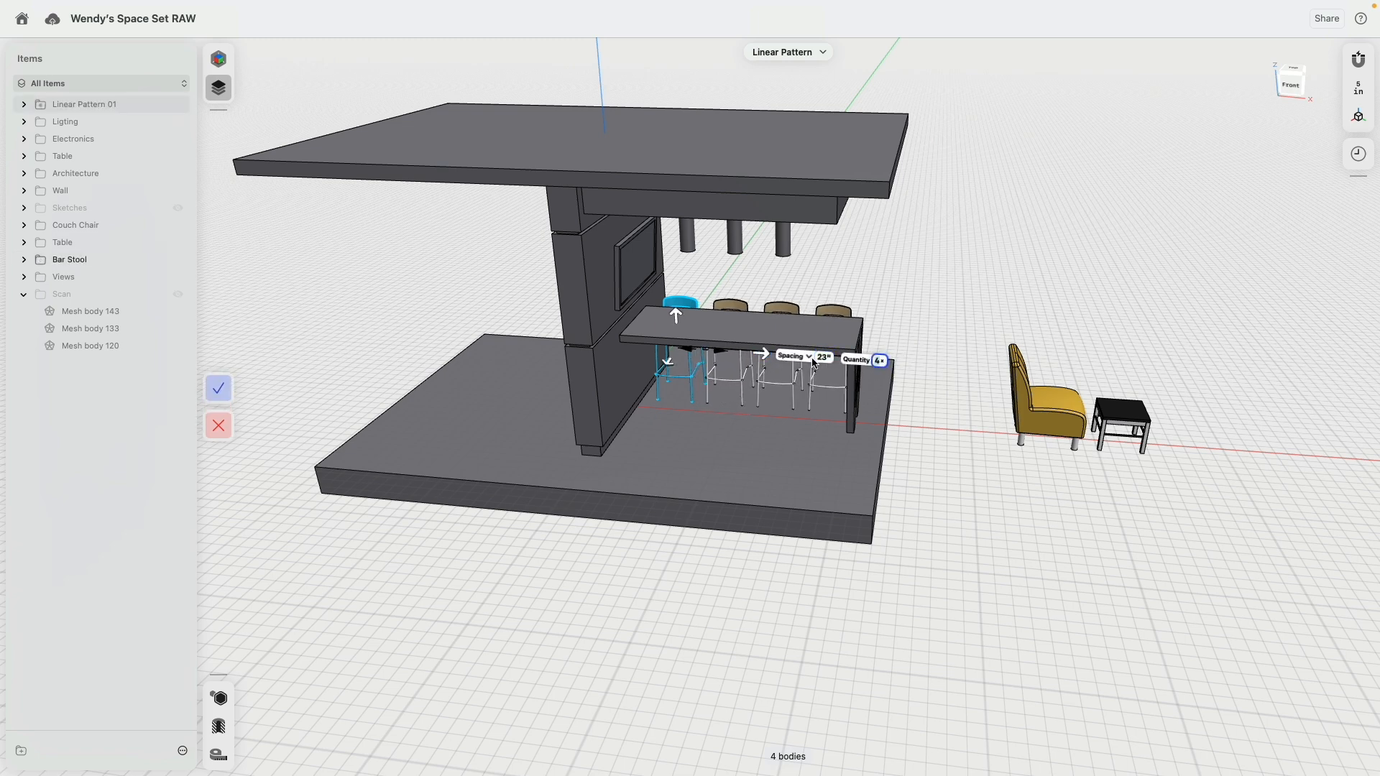
scroll(729, 368, up, 5)
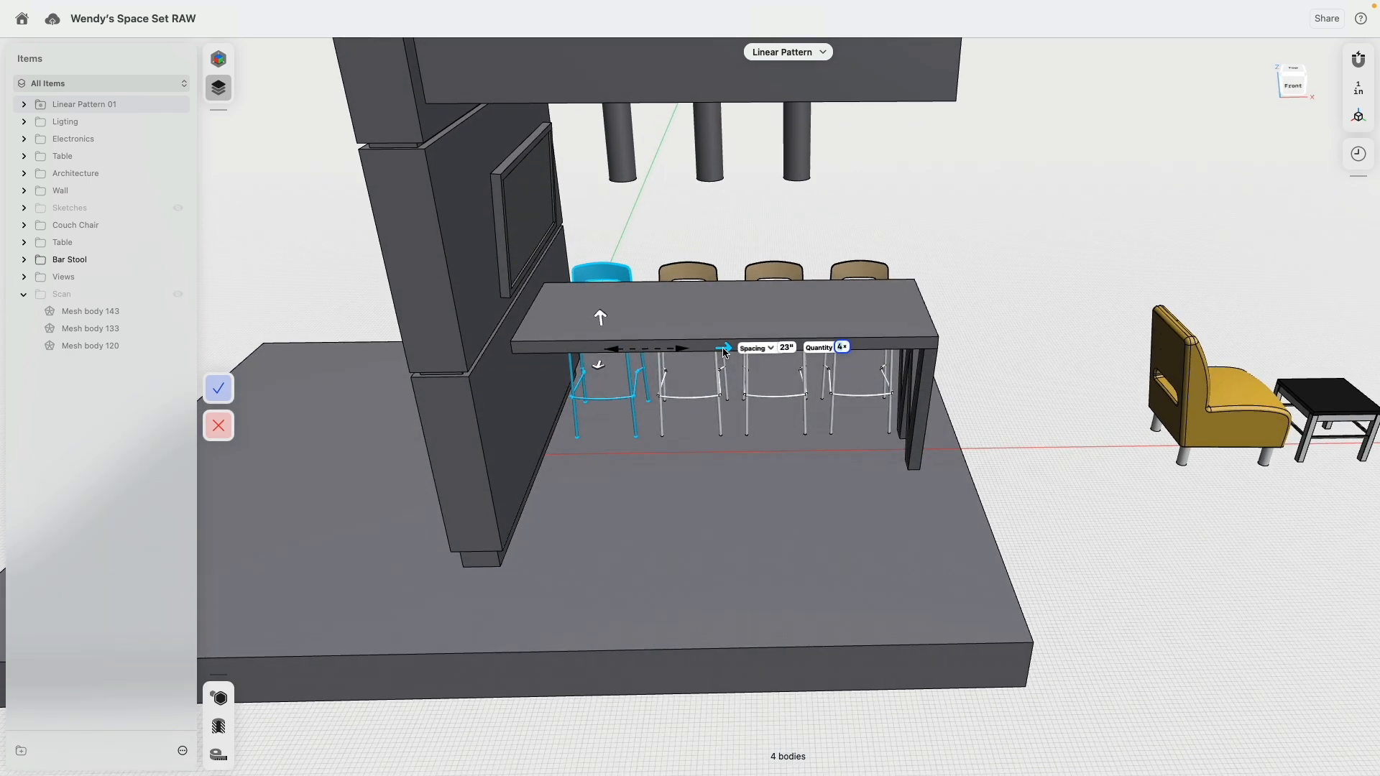
drag(723, 352, 724, 354)
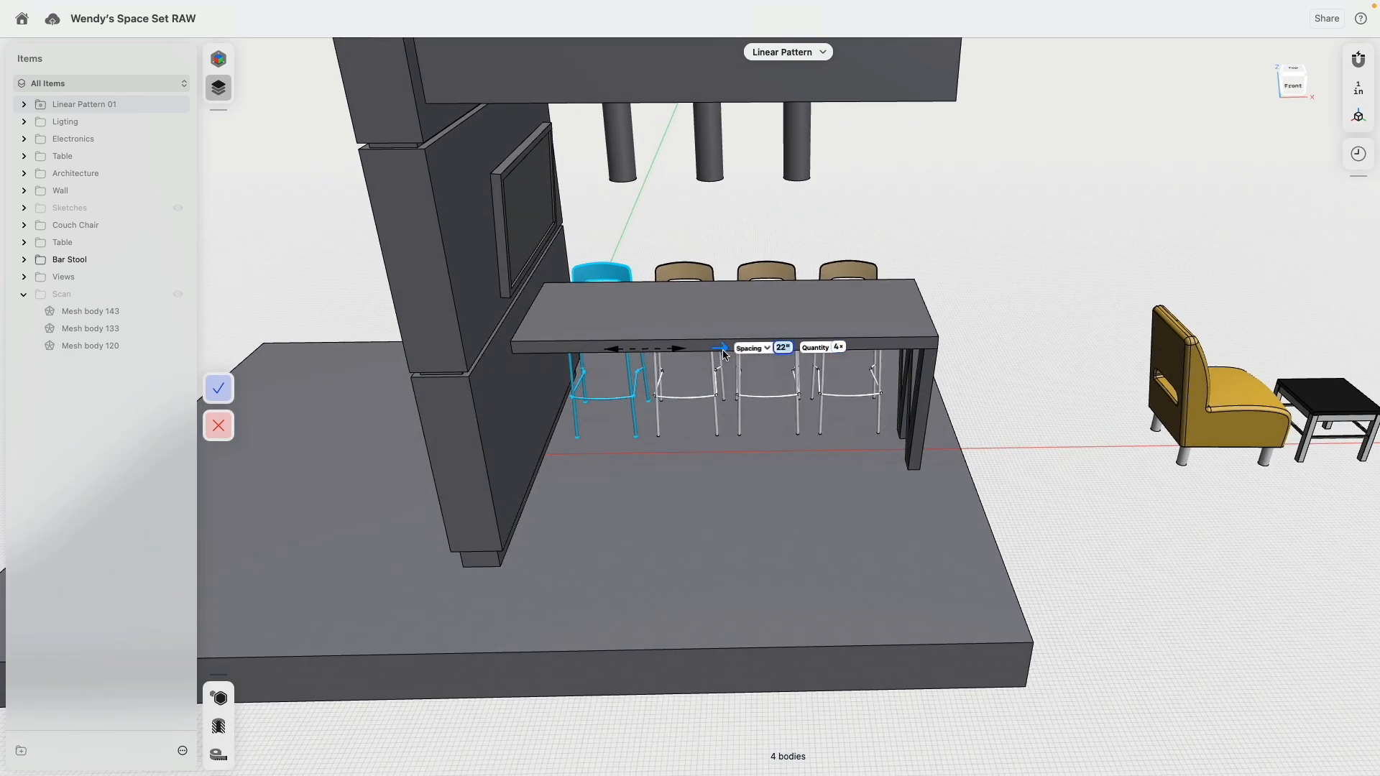
click(218, 388)
scroll(980, 278, down, 5)
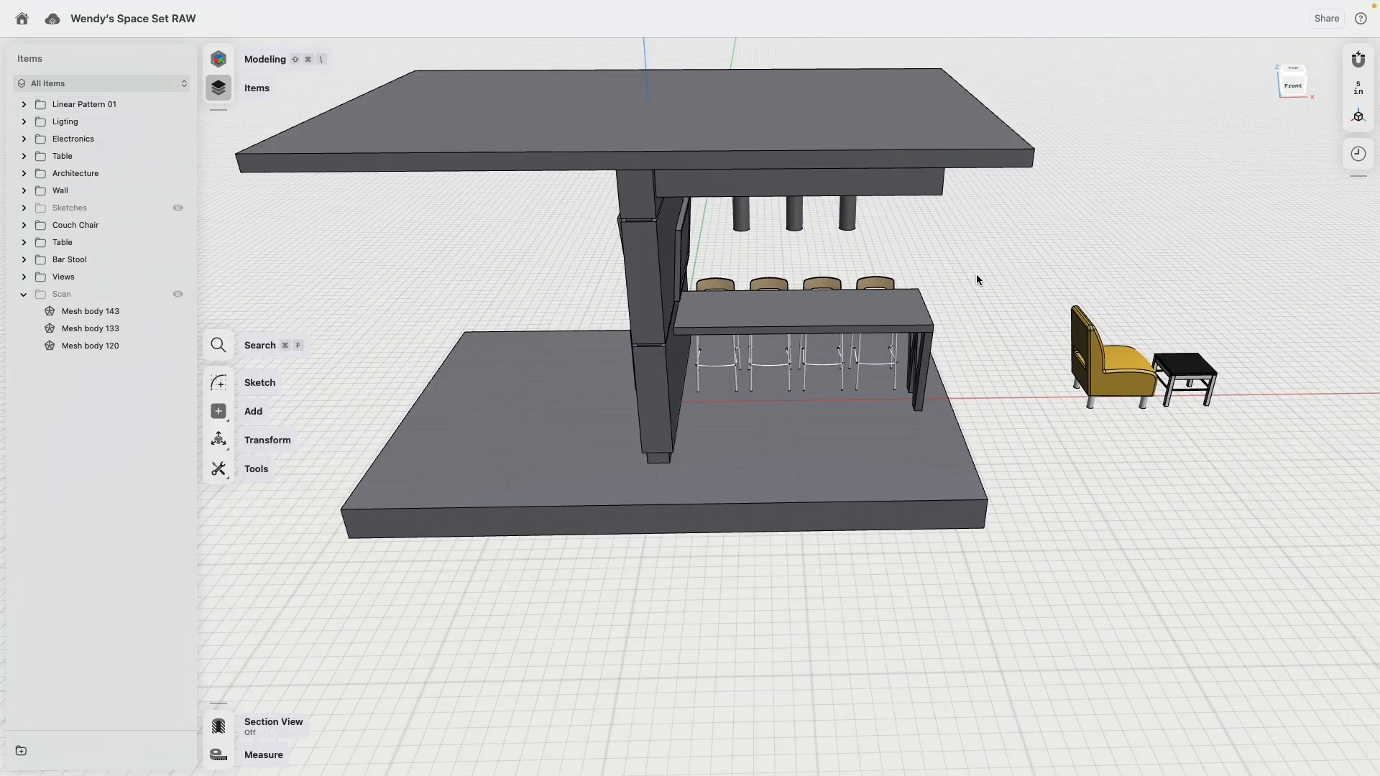
Step: Mirror the row of four bar stools to the opposite side of the long table
click(88, 106)
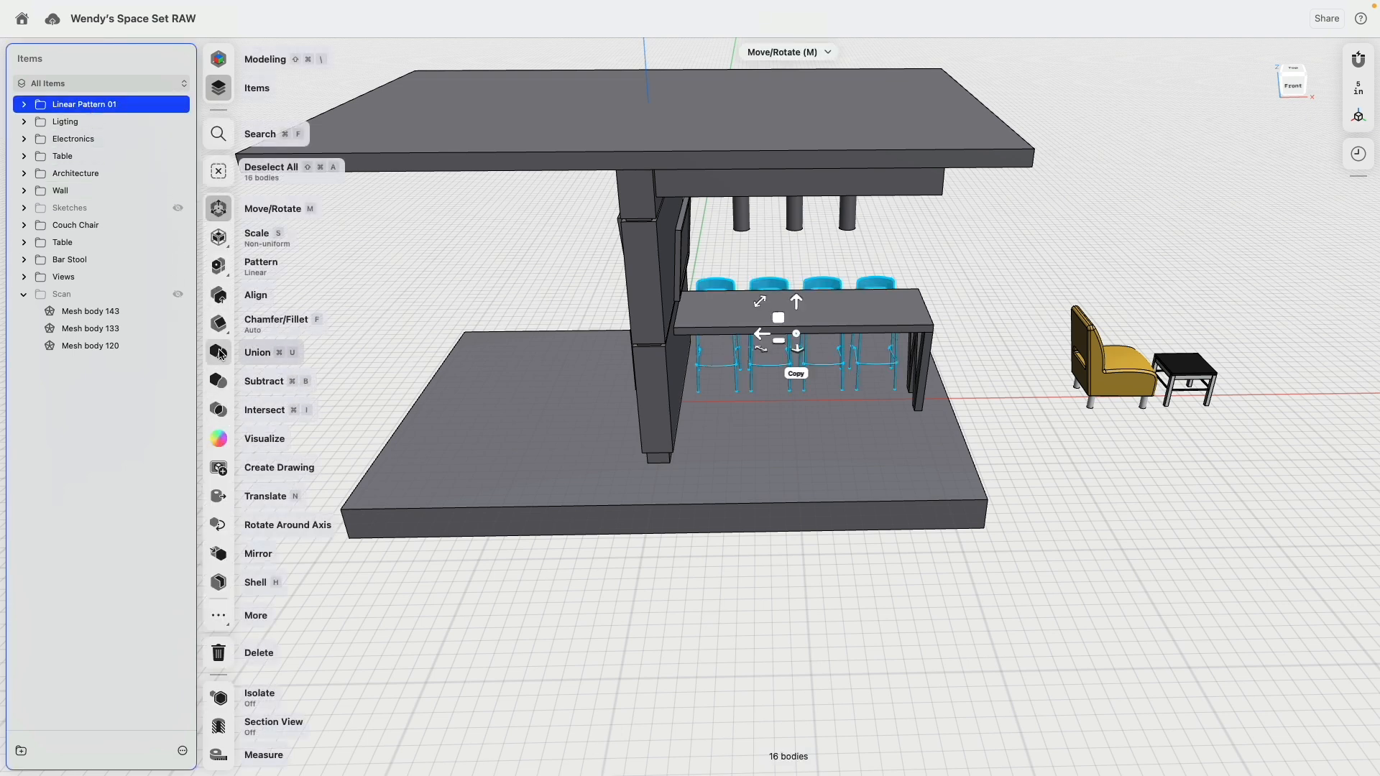
click(219, 553)
click(712, 375)
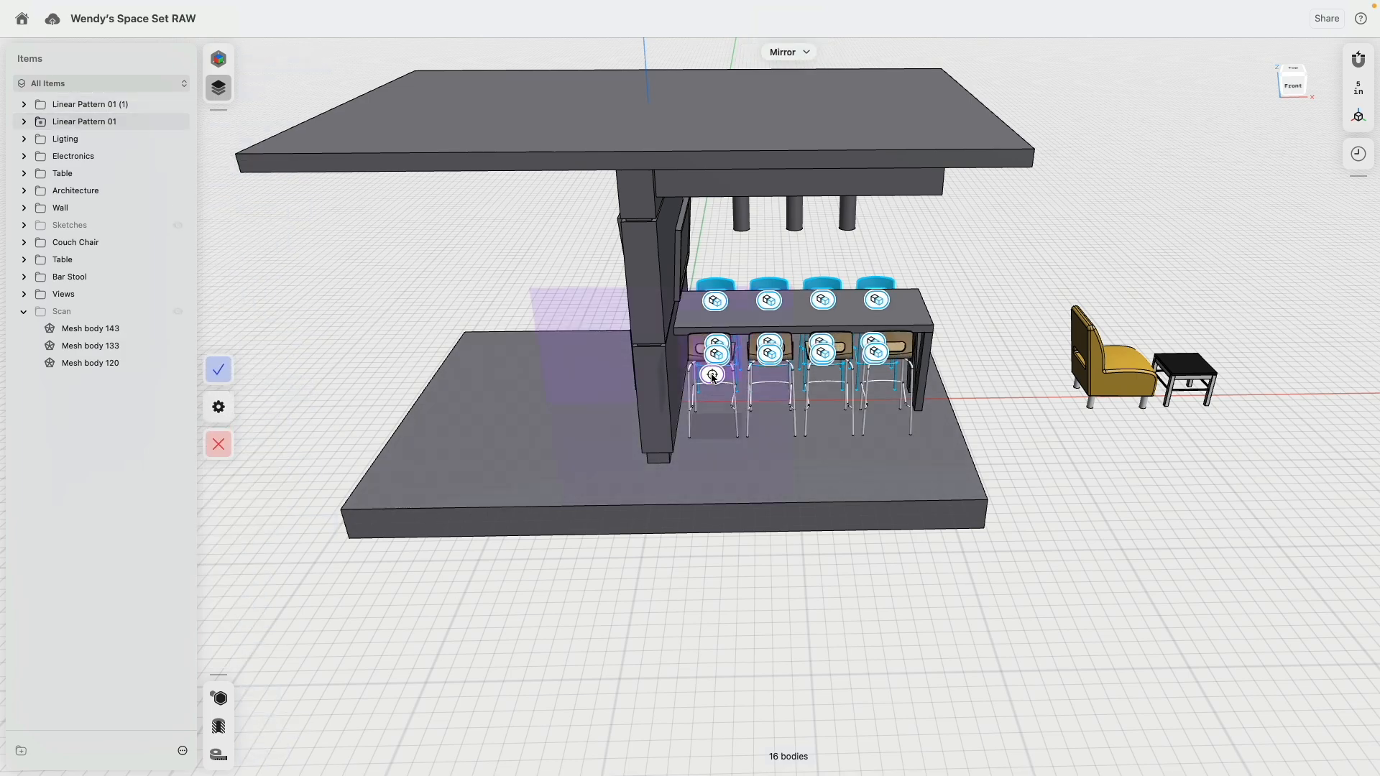
click(219, 371)
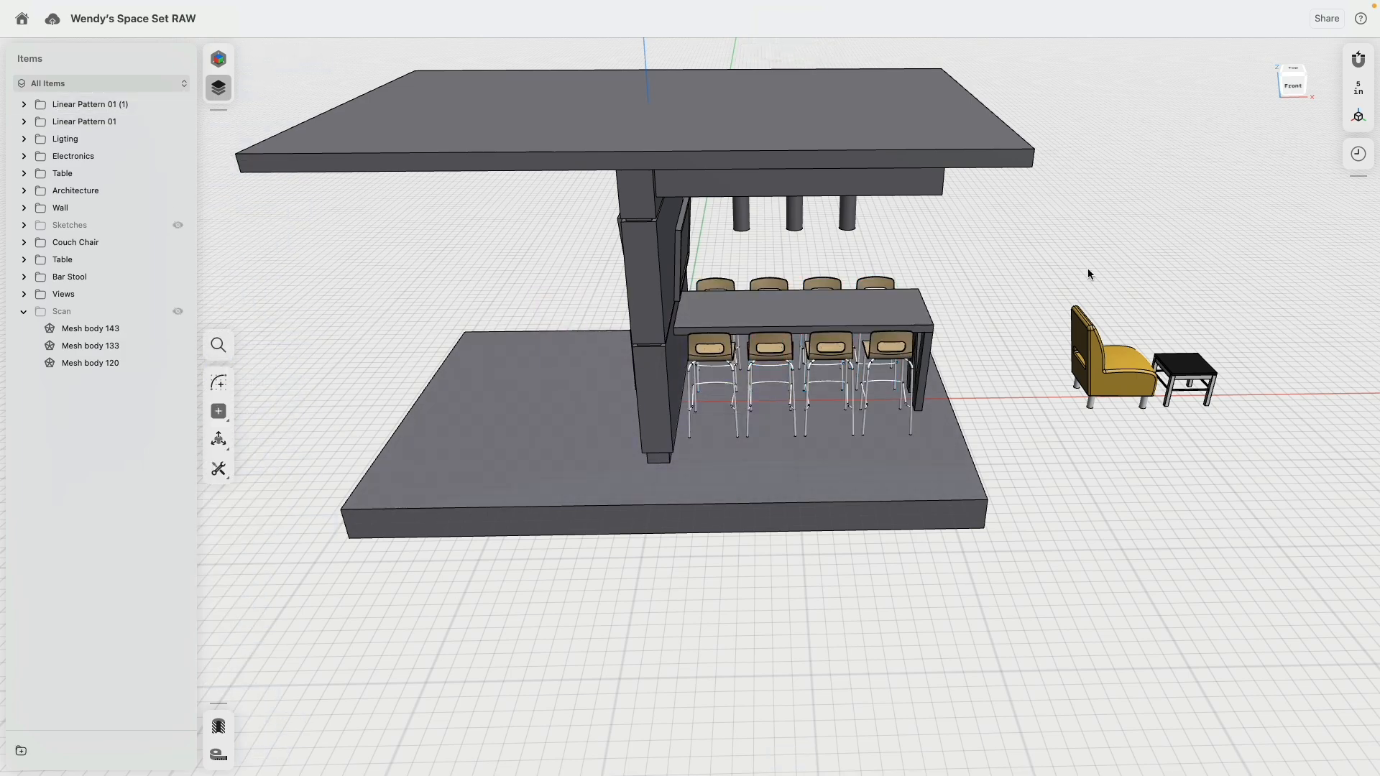
Step: Show the hidden Scan folder
right_drag(1088, 269, 1061, 260)
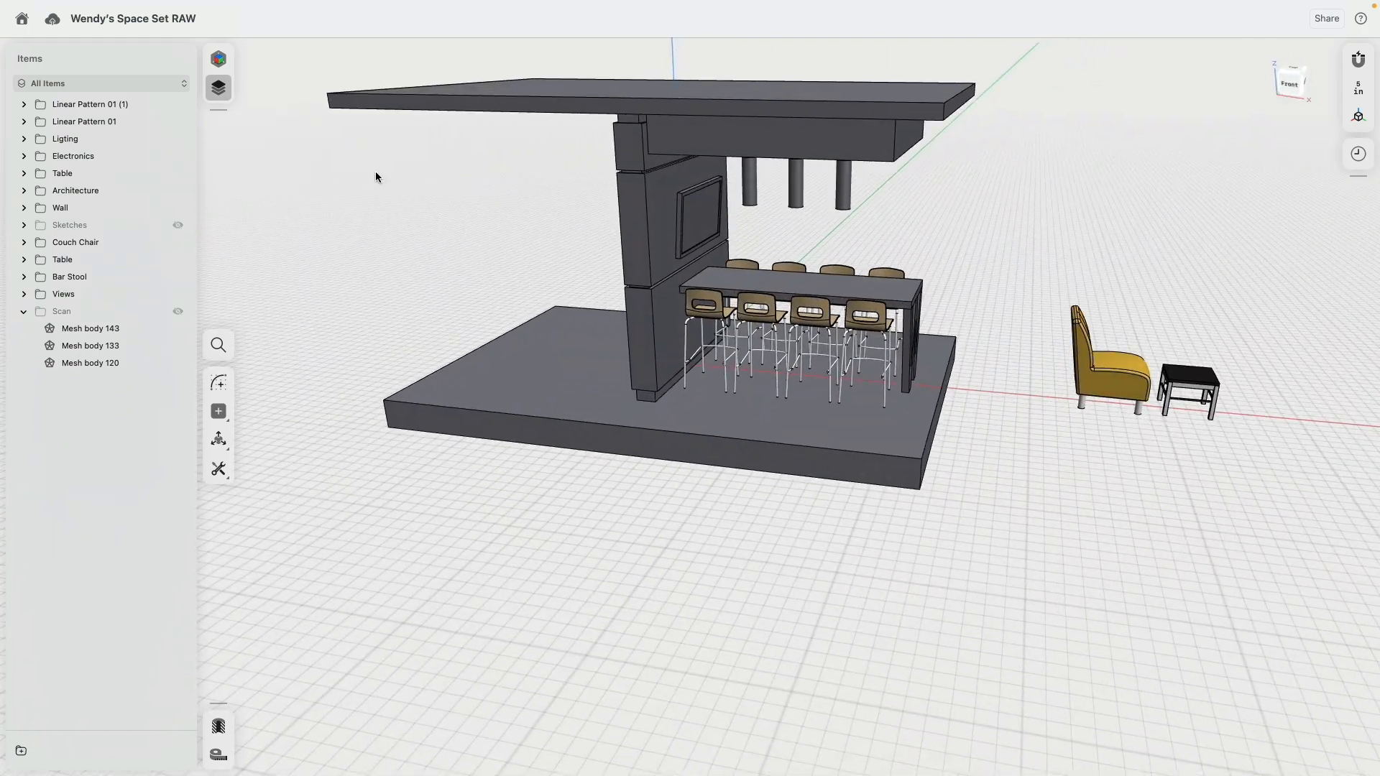
click(177, 311)
right_drag(295, 318, 476, 310)
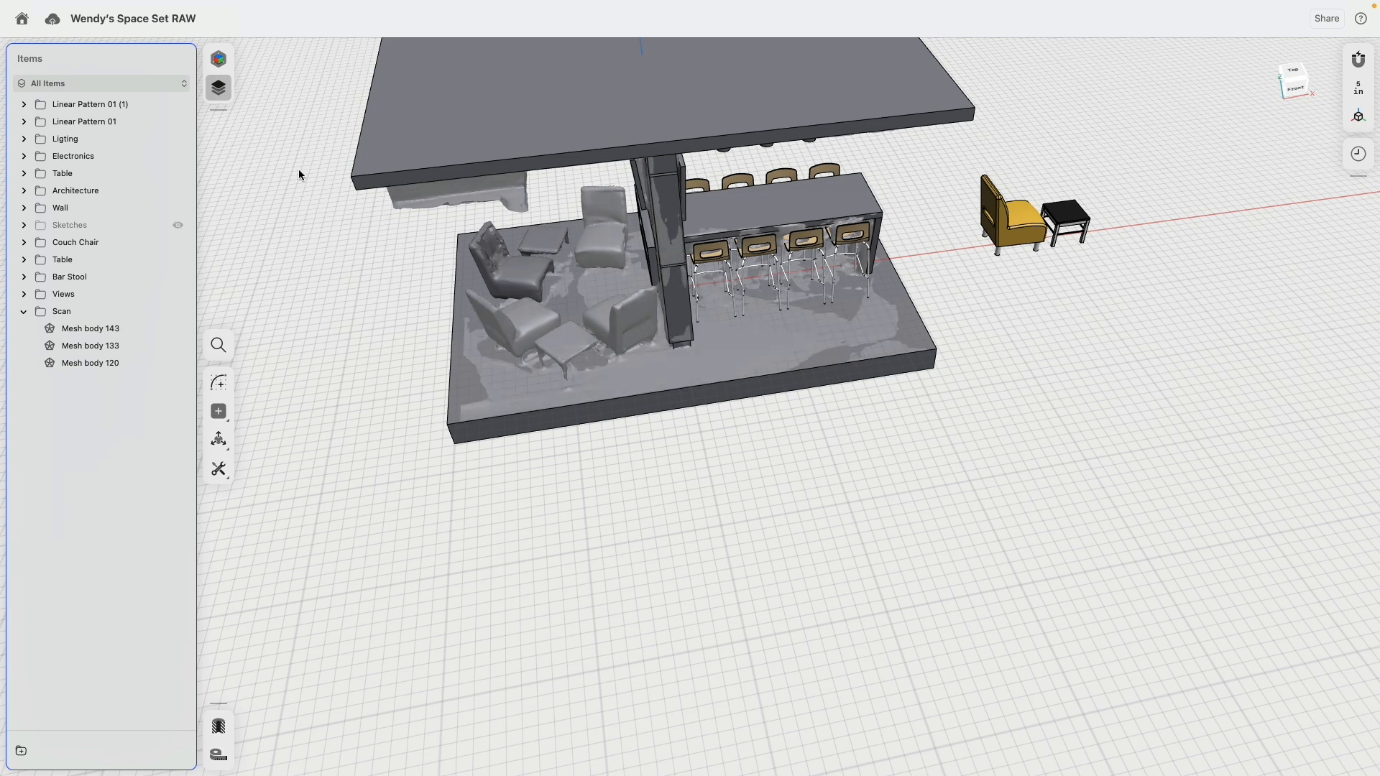
Step: Try to move and rotate the original black side table onto the scanned side table near the platform's front edge
click(101, 242)
click(97, 259)
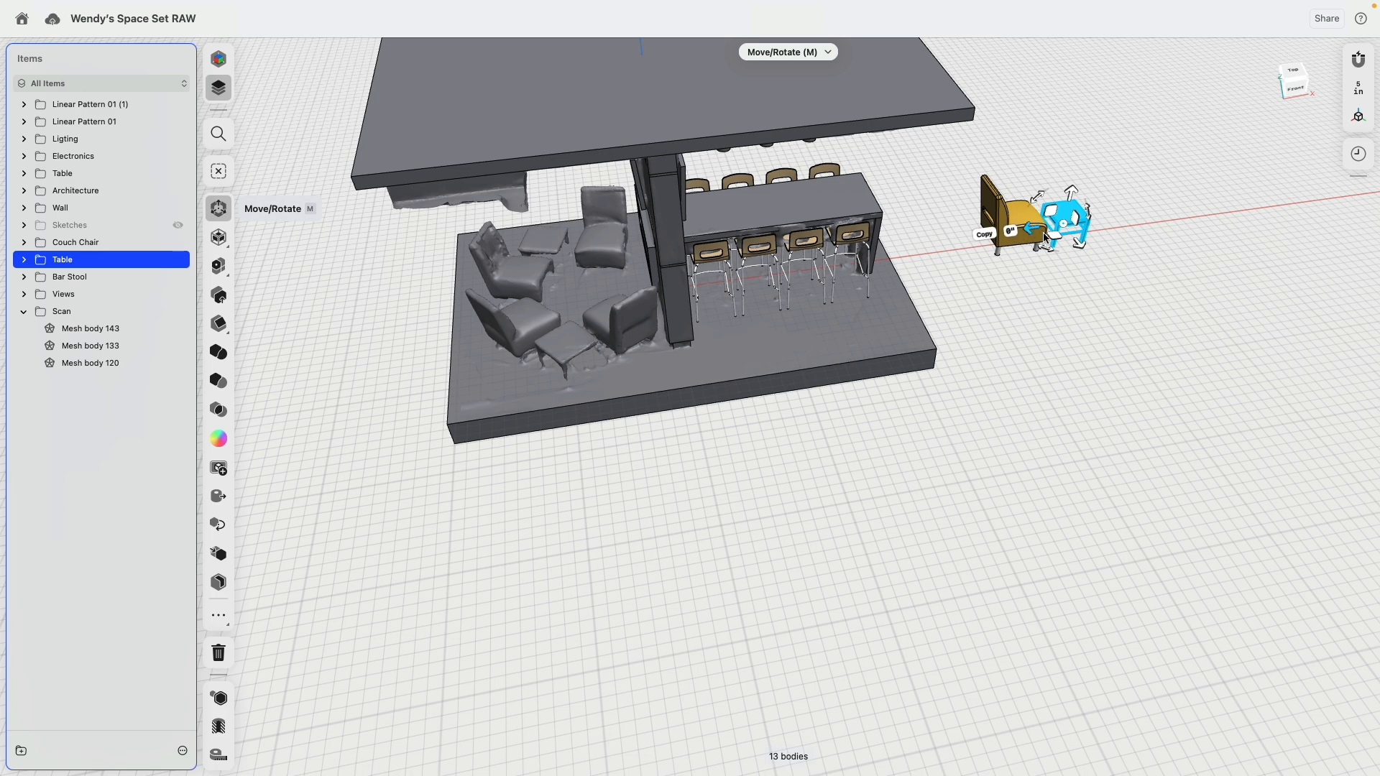
drag(1019, 235, 487, 360)
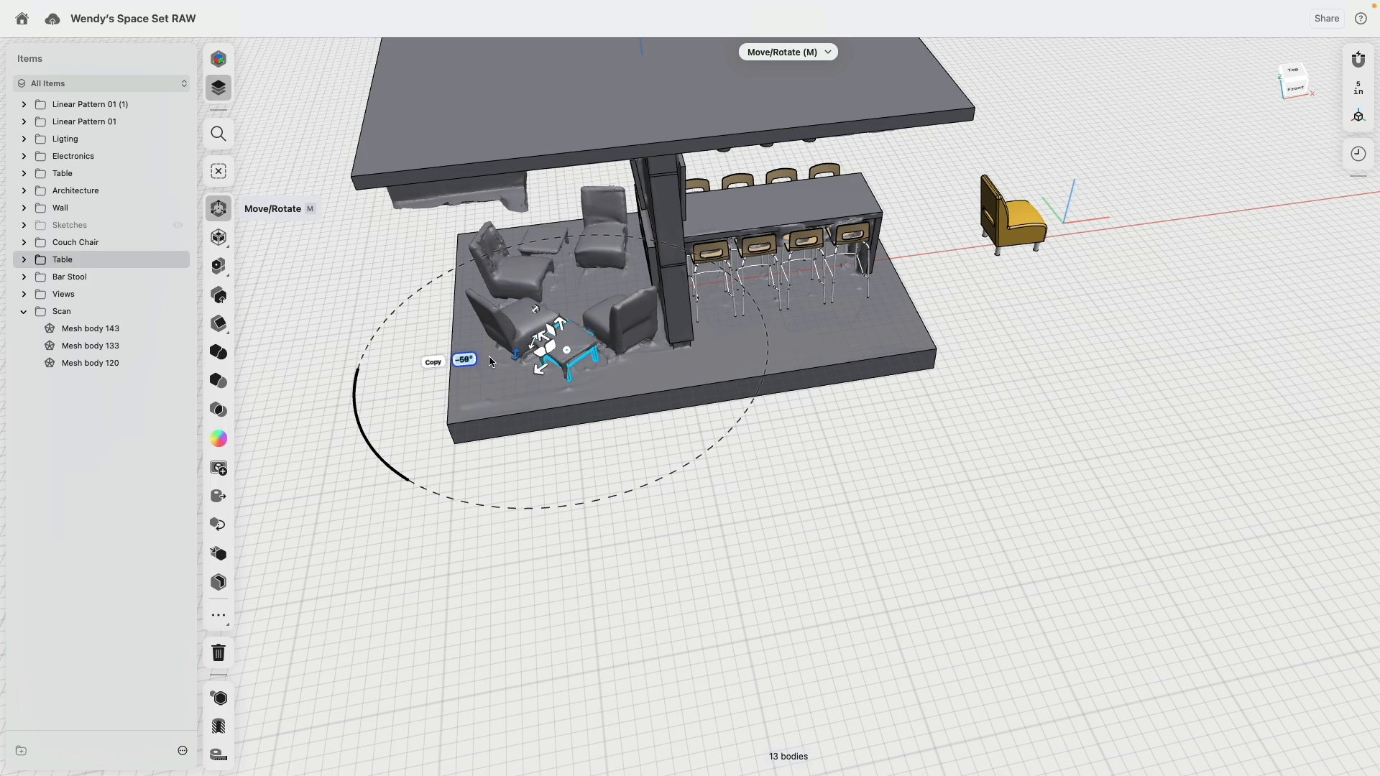
right_drag(504, 362, 564, 381)
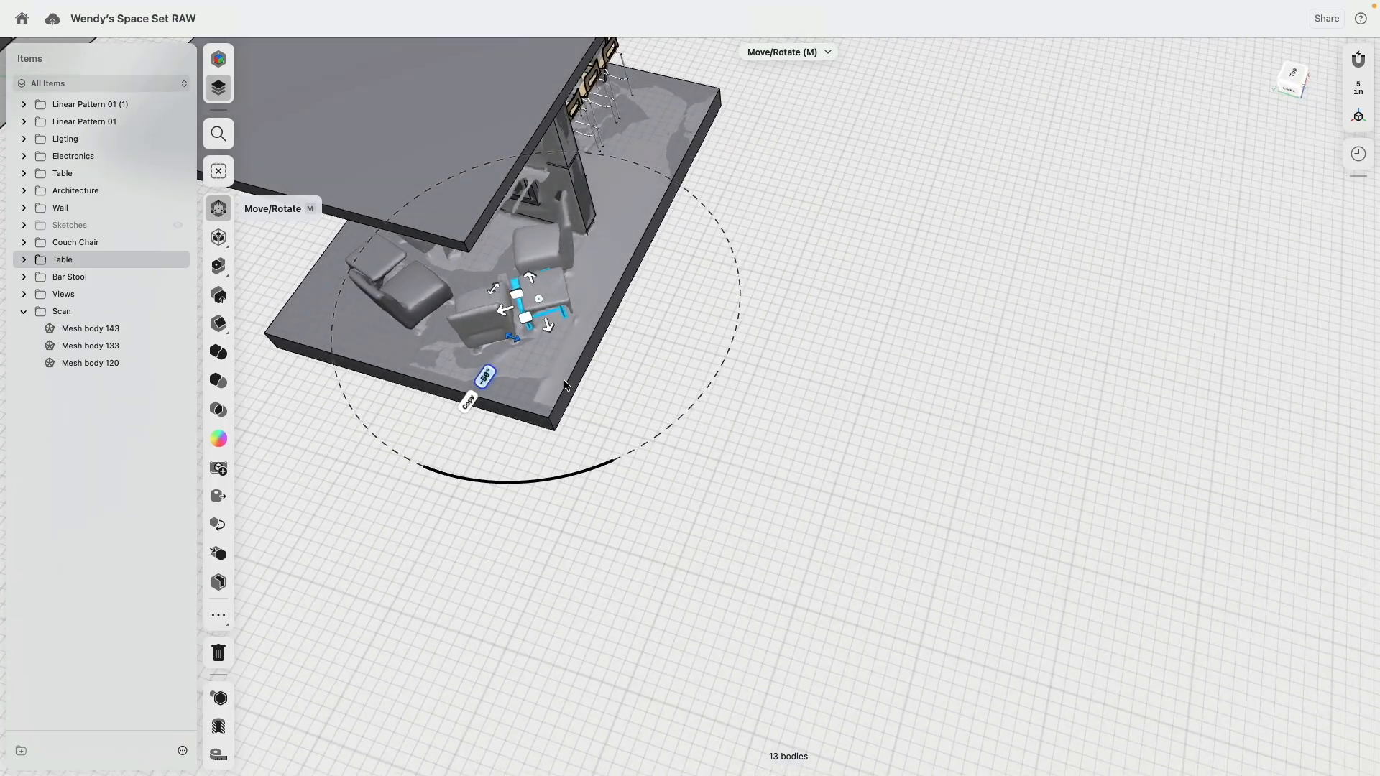
drag(510, 328, 506, 338)
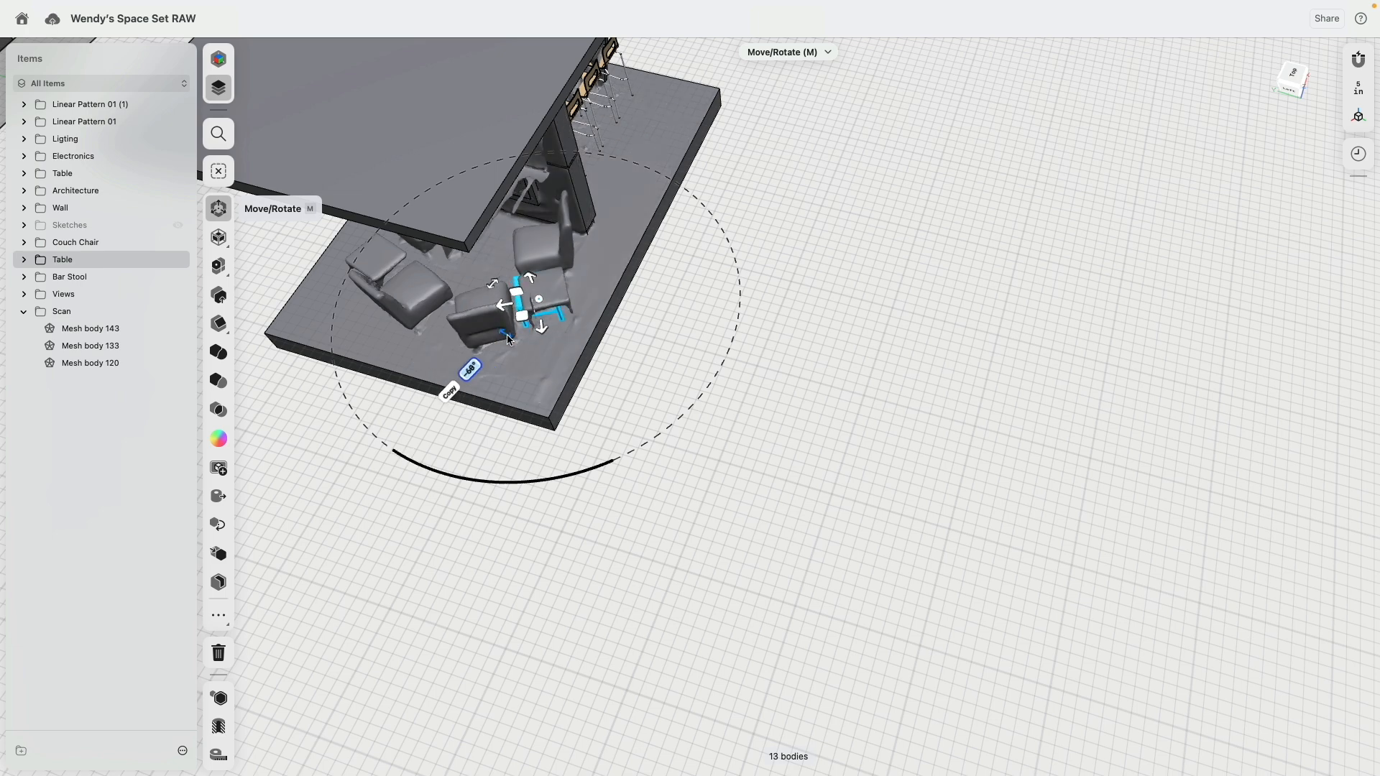
mouse_move(440, 299)
right_down()
mouse_move(524, 316)
mouse_move(485, 324)
mouse_move(425, 286)
mouse_move(439, 287)
right_up()
middle_drag(440, 288, 553, 294)
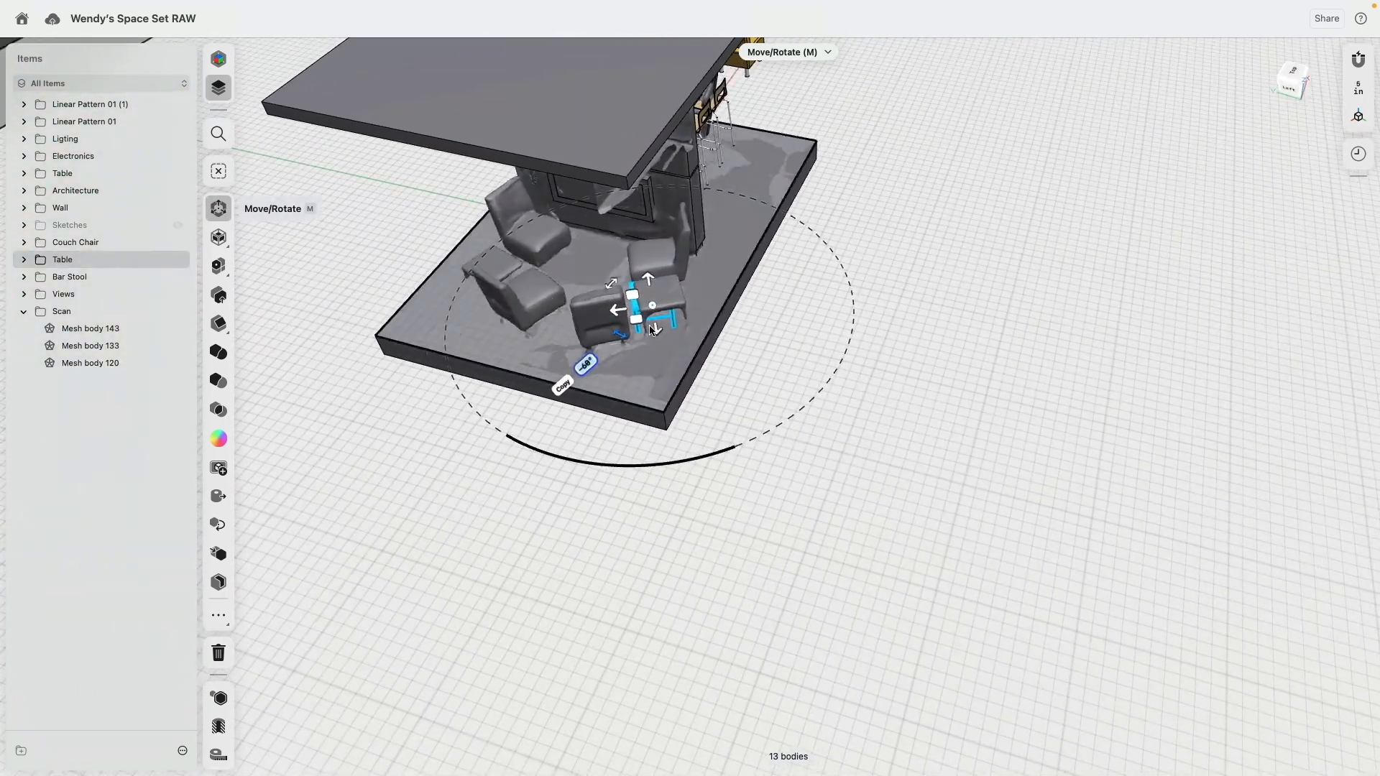
Step: Try to copy the placed side table onto the other scanned table in the lounge area
click(563, 386)
right_drag(609, 357, 753, 350)
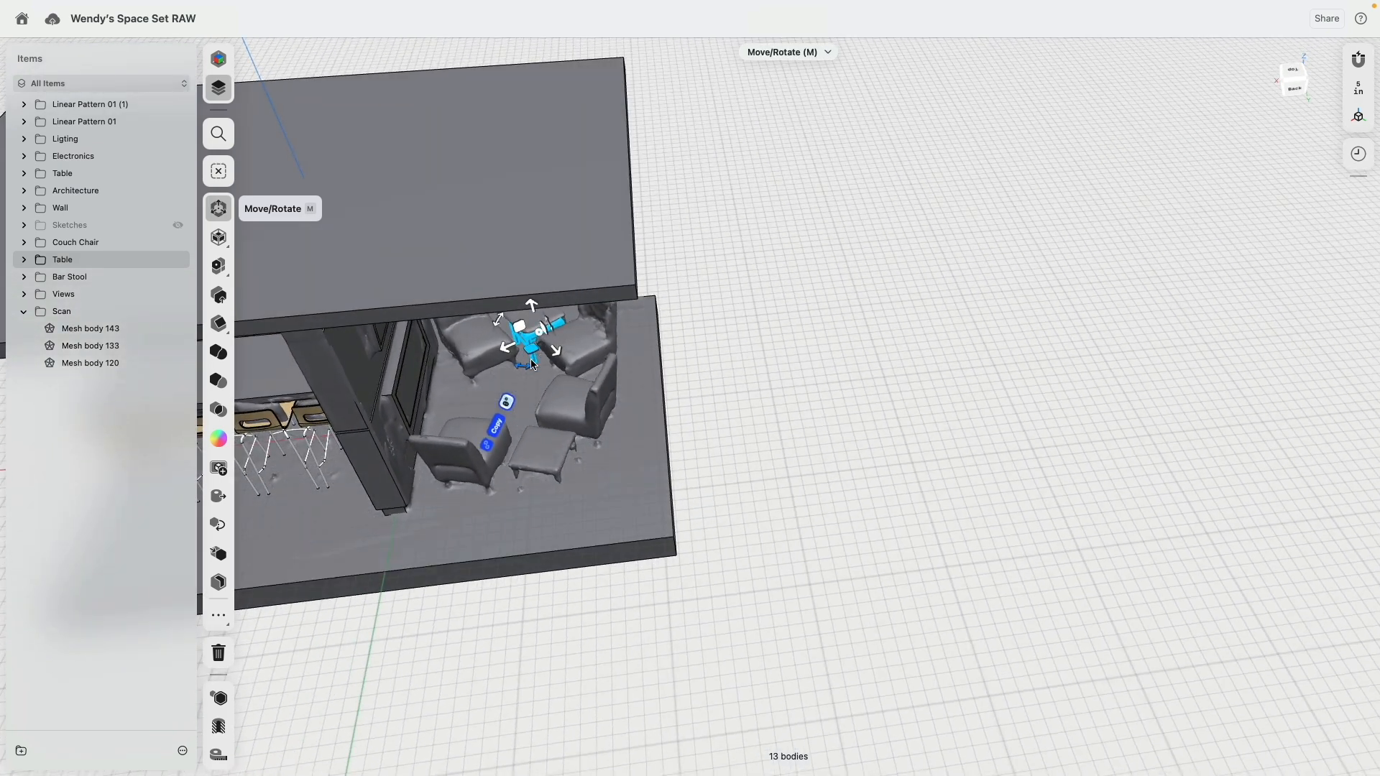
drag(533, 364, 547, 485)
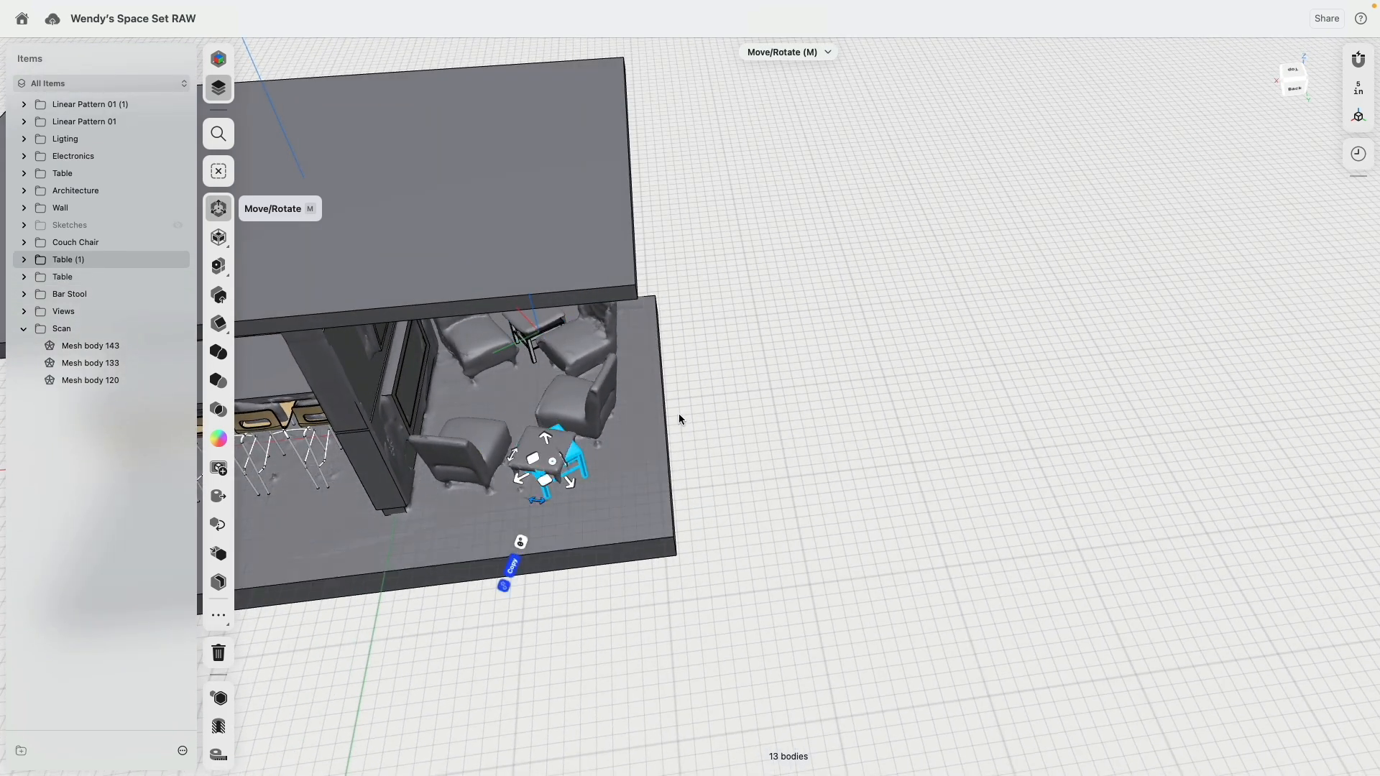
right_drag(678, 412, 776, 407)
Step: Undo the side table's copy and moves
key(super+z)
key(super+z)
scroll(627, 390, down, 3)
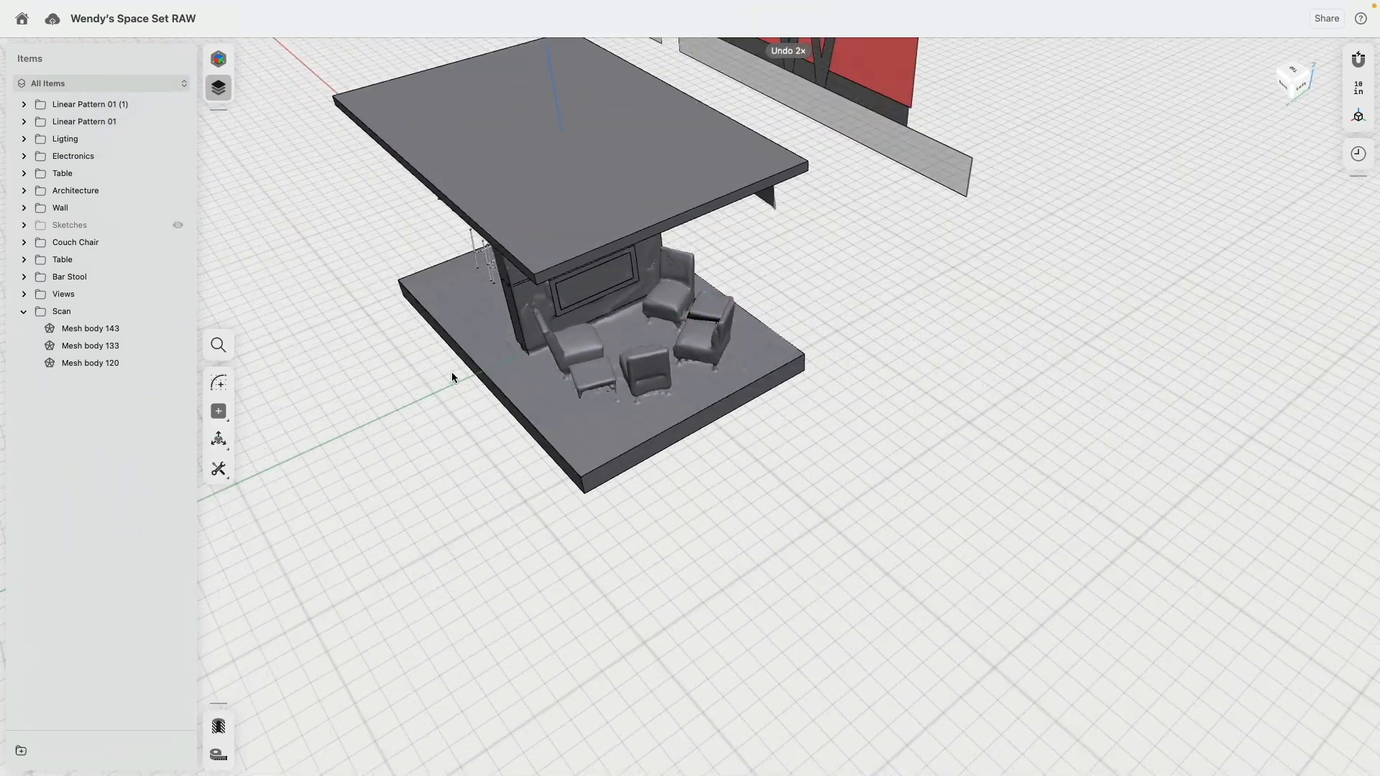
right_drag(452, 372, 505, 357)
middle_drag(505, 357, 702, 382)
key(super+z)
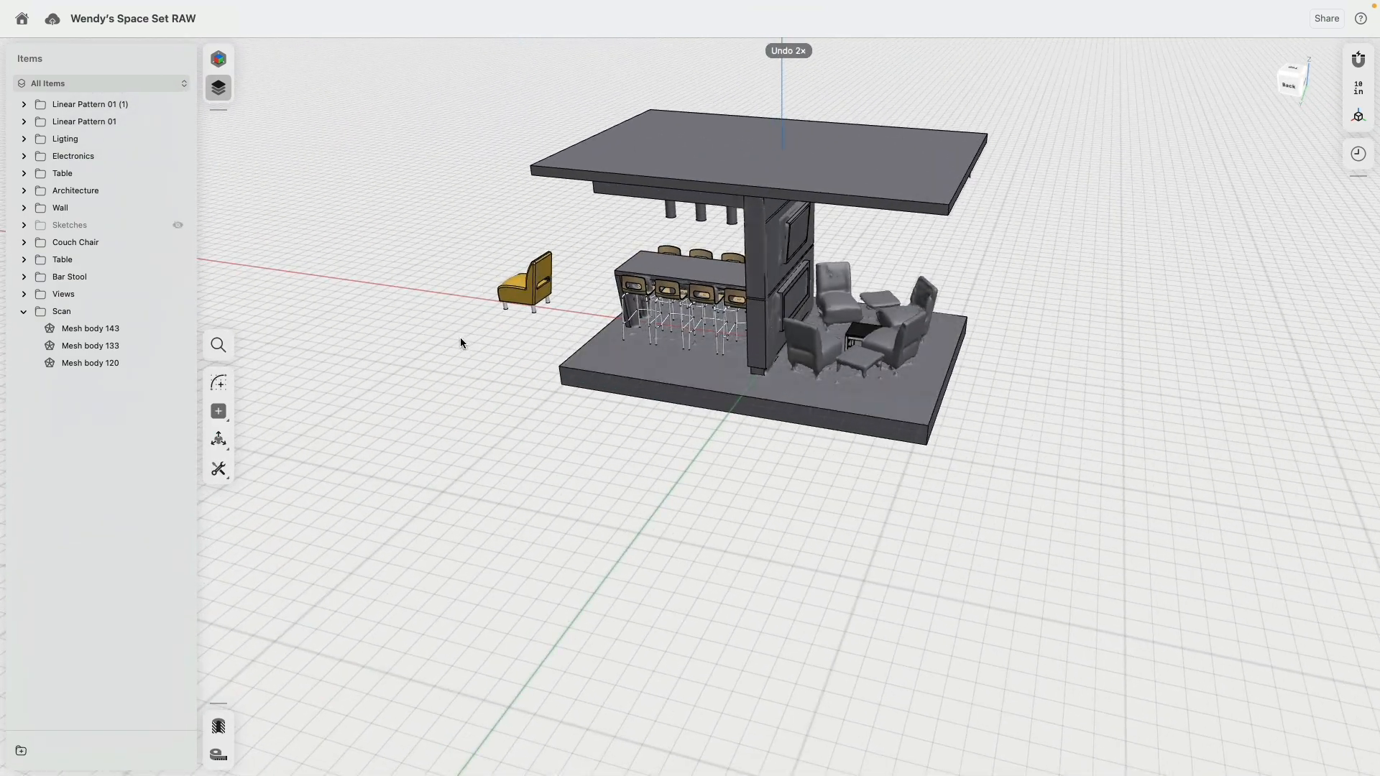
key(super+z)
Step: Copy the black side table from beside the couch chair into the middle of the scanned lounge area
right_drag(460, 339, 470, 338)
drag(420, 230, 499, 332)
middle_drag(529, 331, 467, 398)
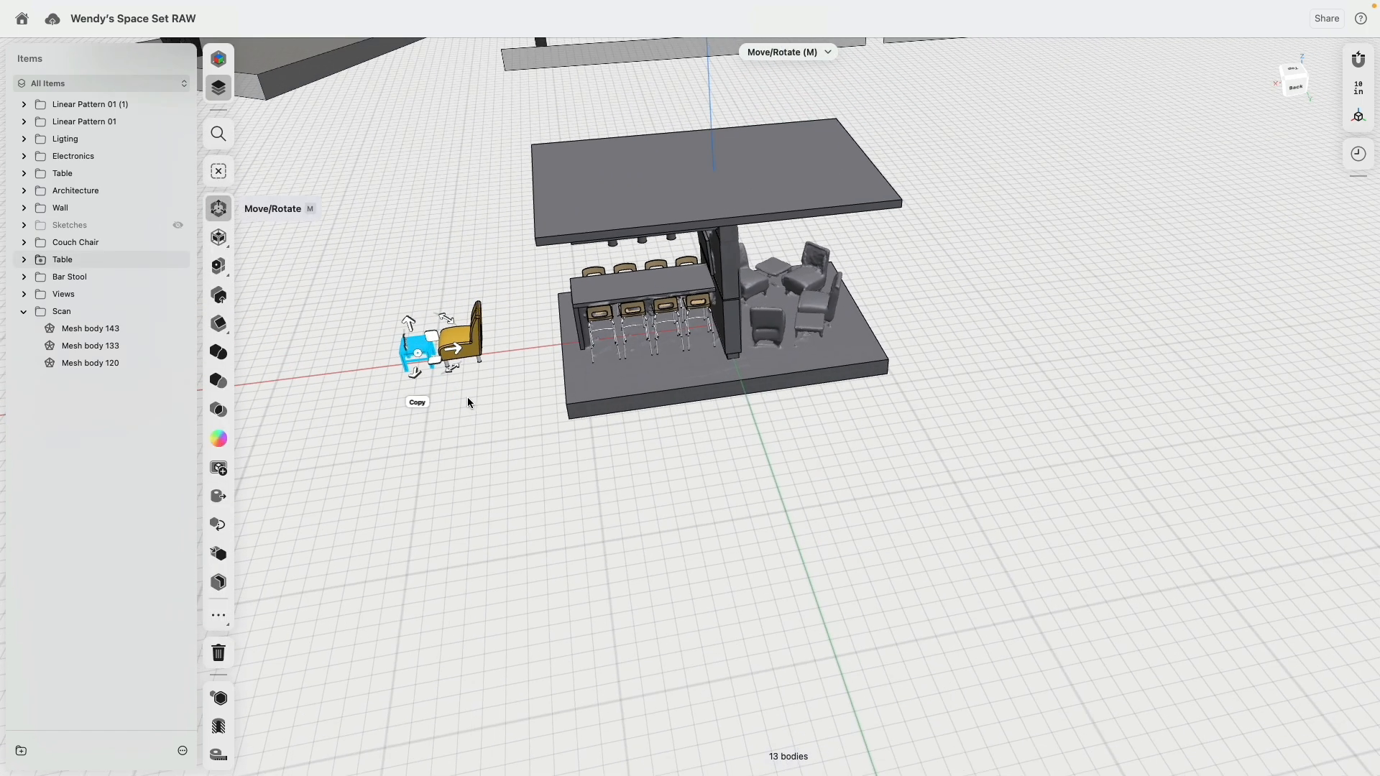
click(421, 403)
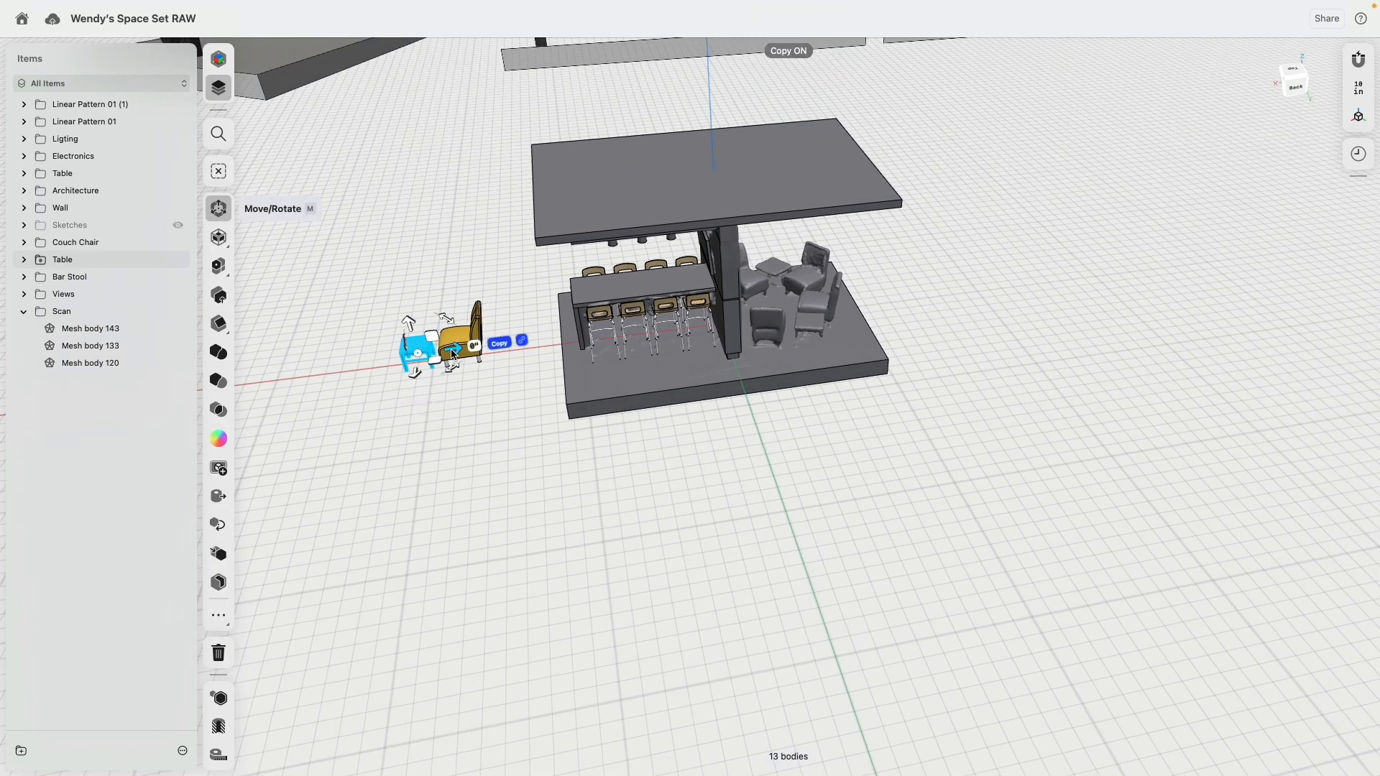
drag(454, 353, 817, 320)
right_drag(952, 355, 761, 368)
middle_drag(972, 351, 686, 387)
scroll(689, 386, up, 6)
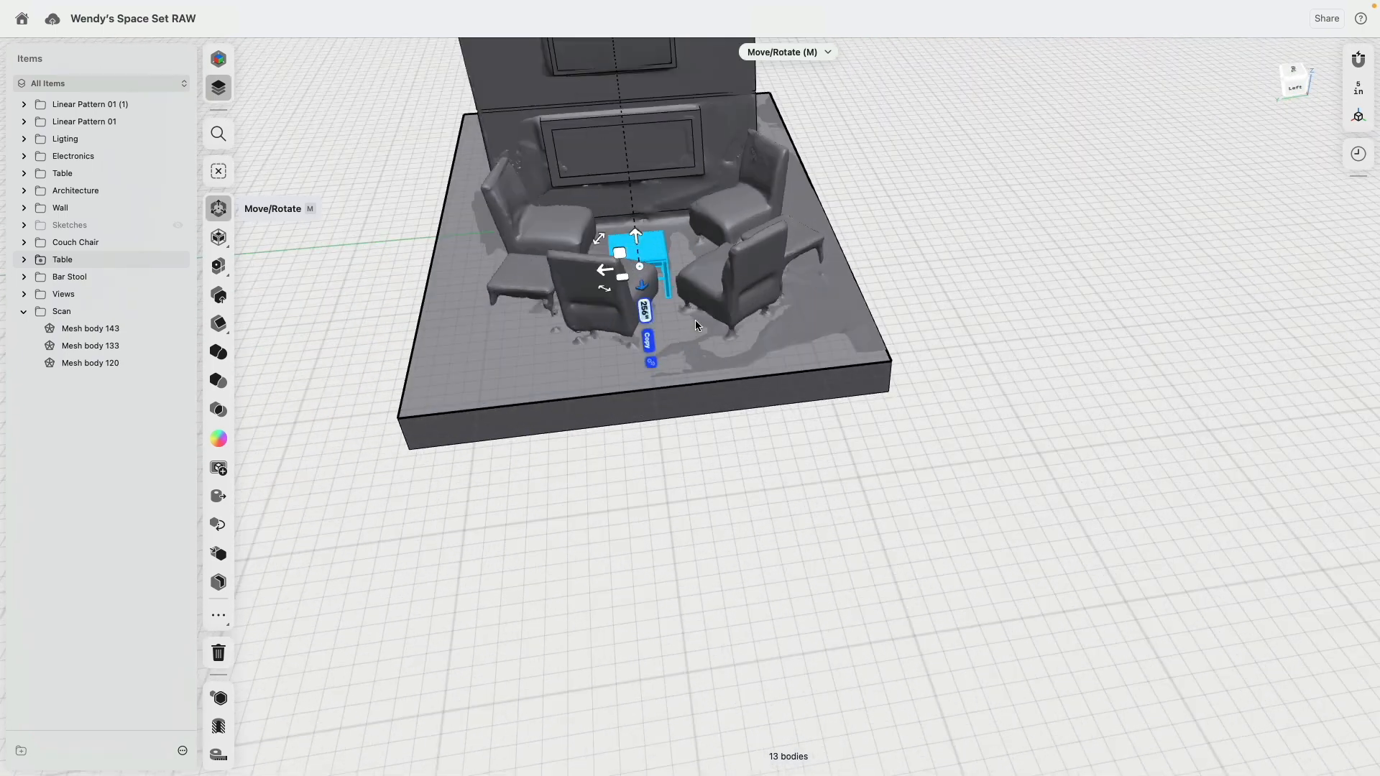
Step: Move the side table copy onto the scanned table near the platform's front edge, rotating it about 35° to match
middle_drag(695, 321, 602, 483)
click(549, 495)
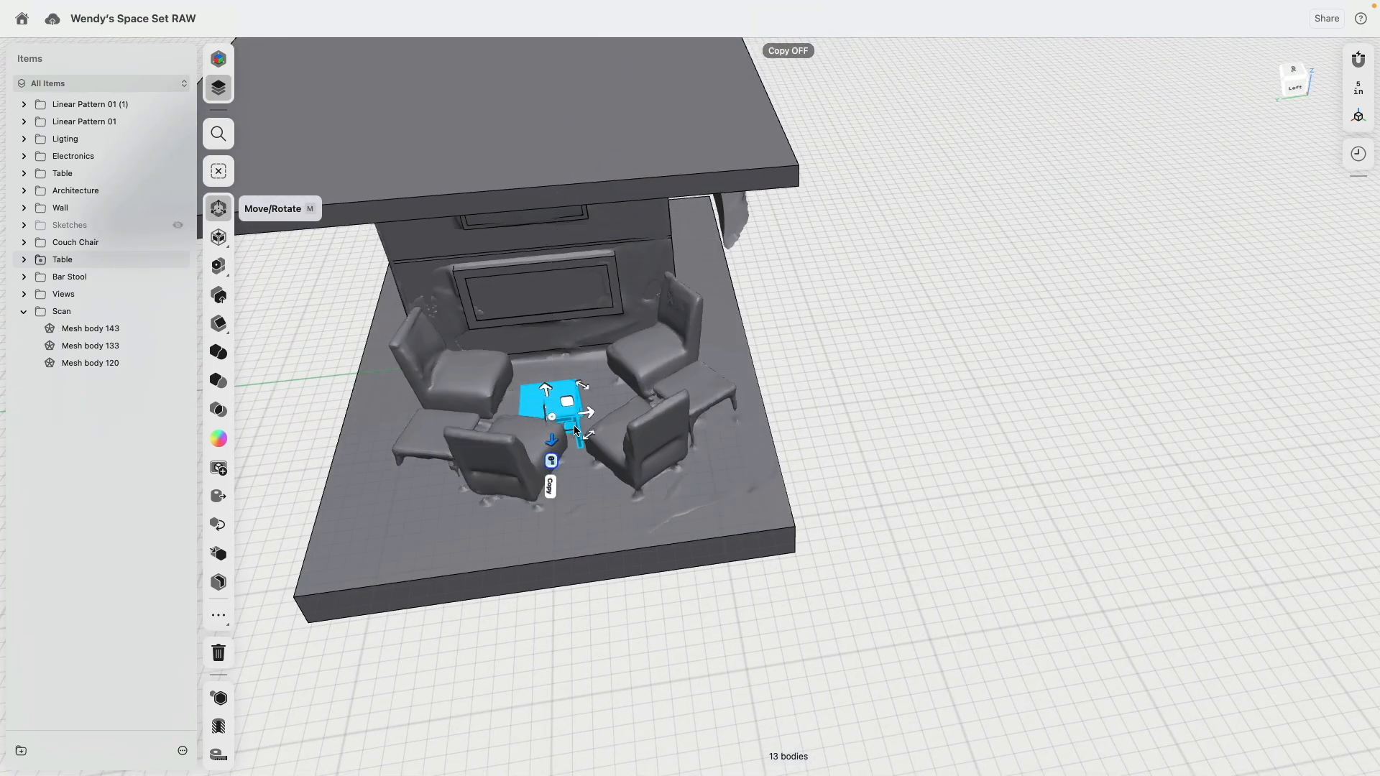
drag(588, 422, 753, 405)
right_drag(751, 401, 776, 415)
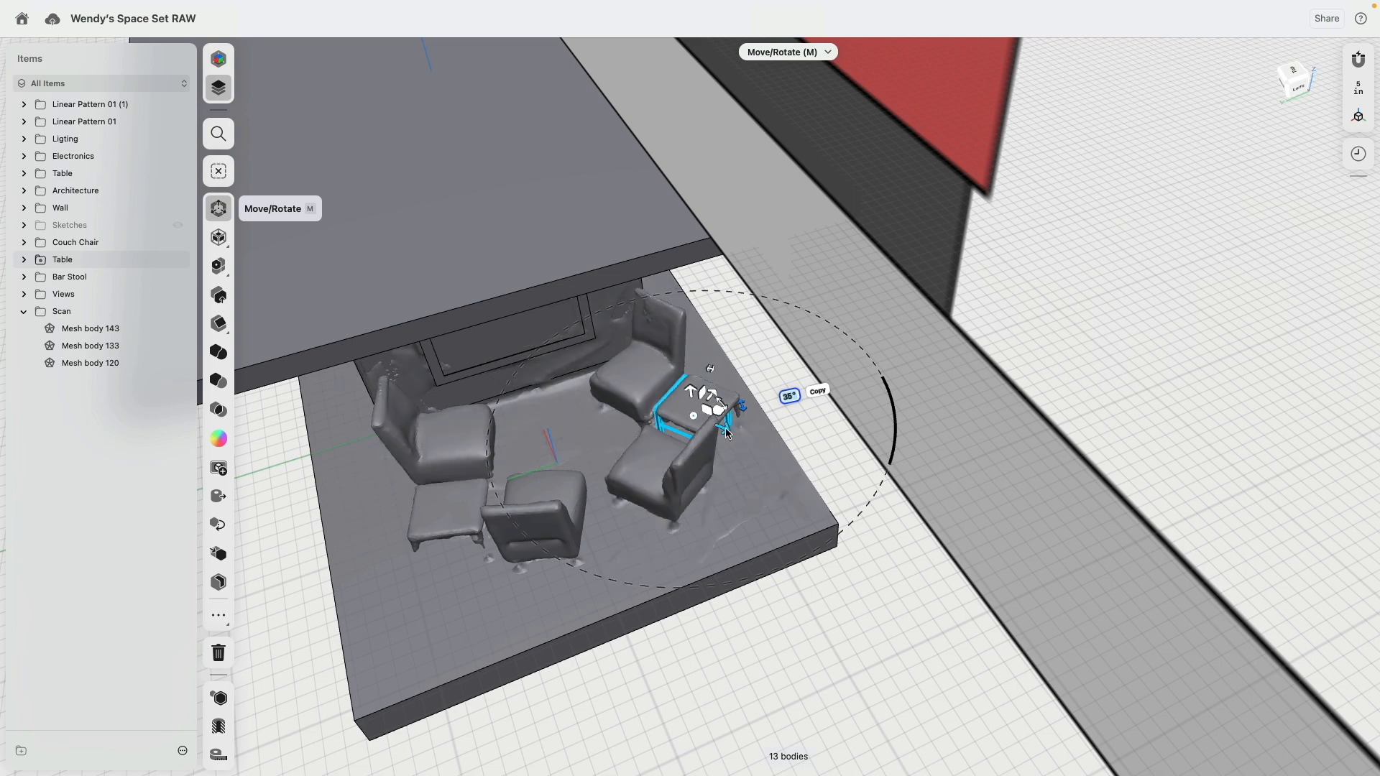
drag(725, 430, 726, 431)
scroll(812, 476, down, 5)
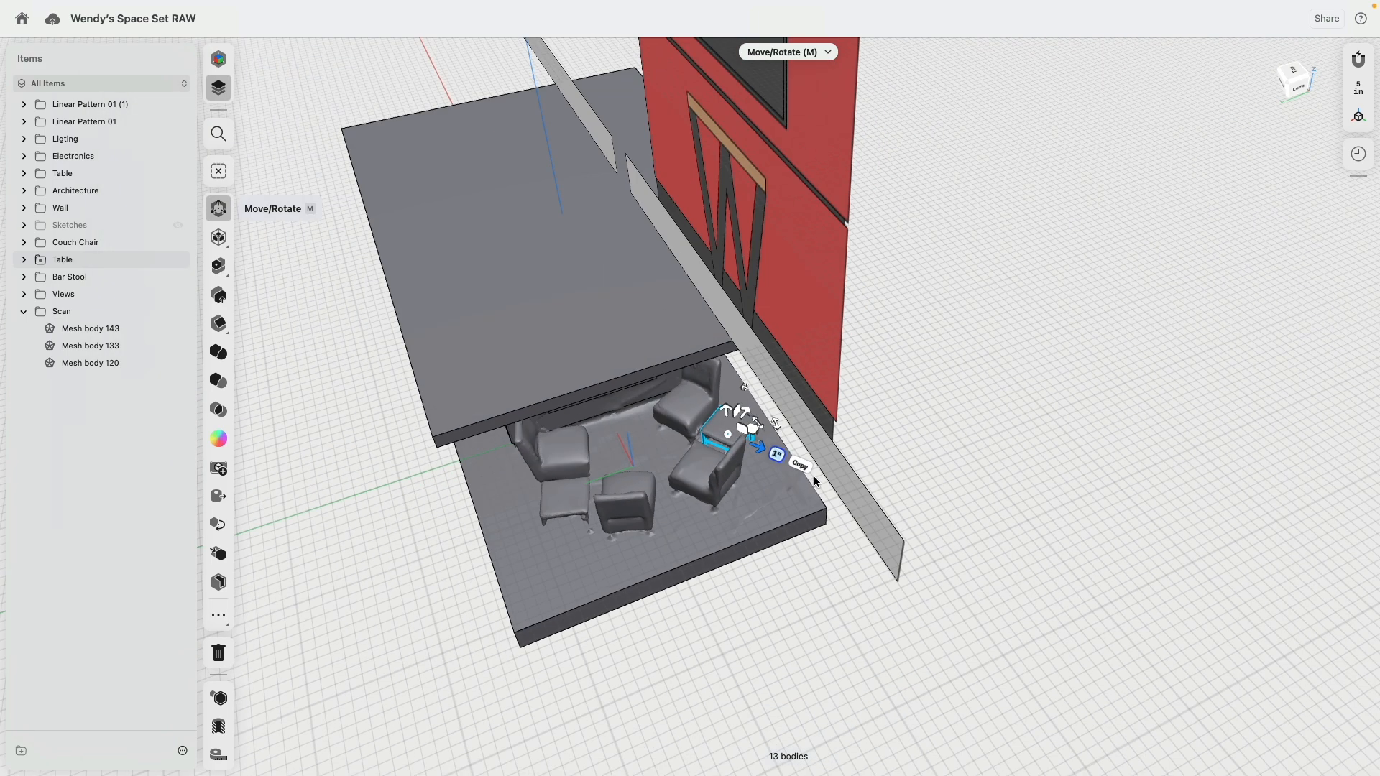
click(813, 475)
Step: Copy the yellow couch chair into the middle of the scanned lounge area
right_drag(620, 599, 935, 444)
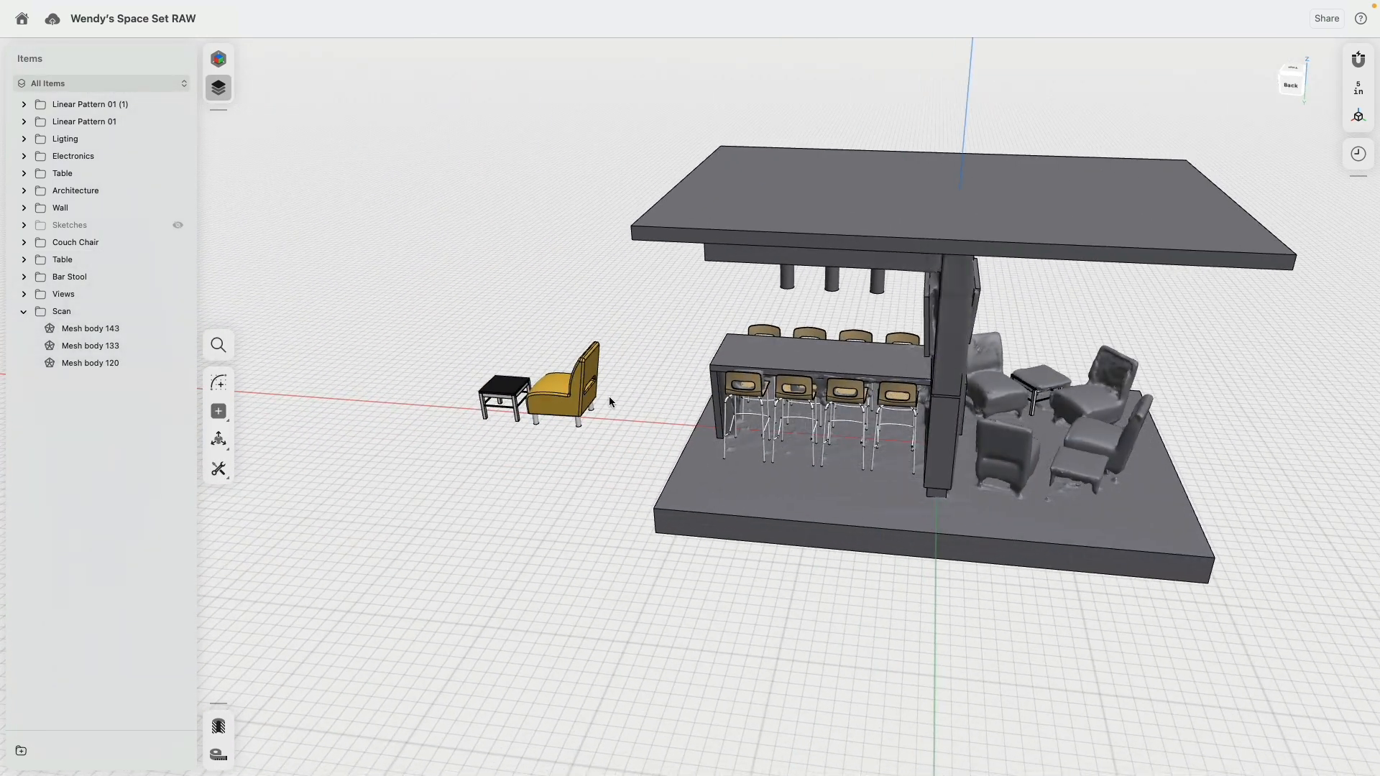
middle_drag(572, 371, 611, 369)
drag(675, 294, 568, 471)
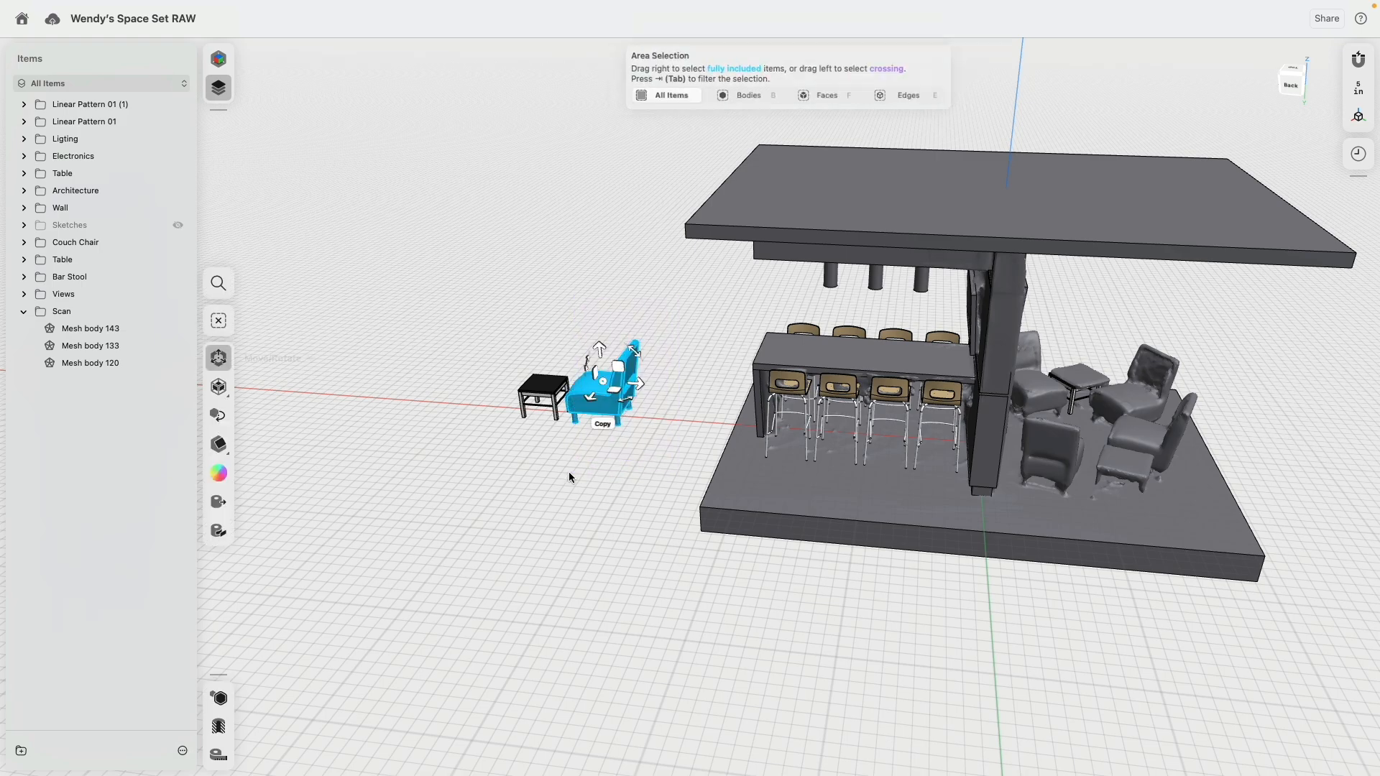
key(m)
right_drag(568, 471, 499, 466)
click(507, 409)
drag(538, 365, 984, 440)
right_drag(1067, 417, 938, 425)
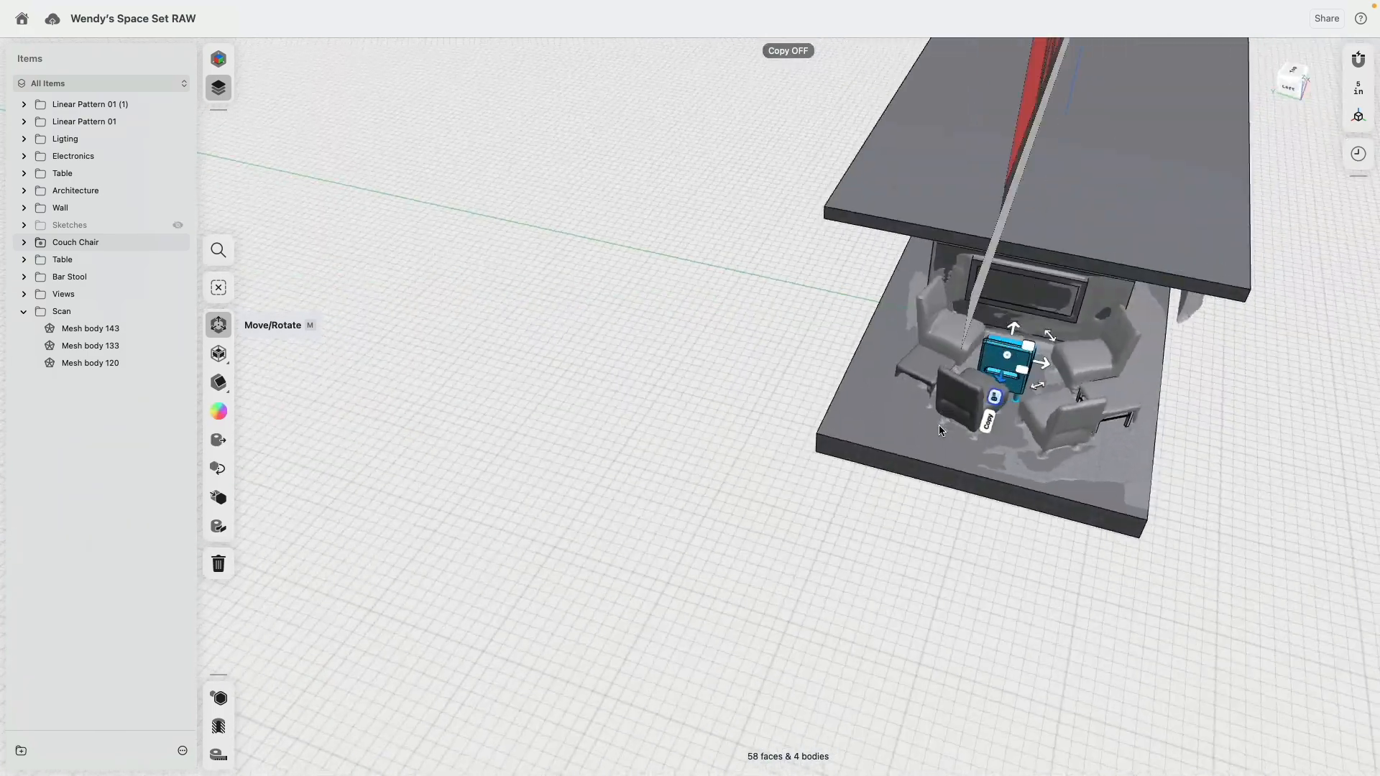
Step: Rotate and move the couch chair copy onto the scanned chair beside the placed side table, on the side away from the wall
middle_drag(978, 410, 849, 430)
scroll(849, 429, down, 3)
scroll(814, 417, up, 8)
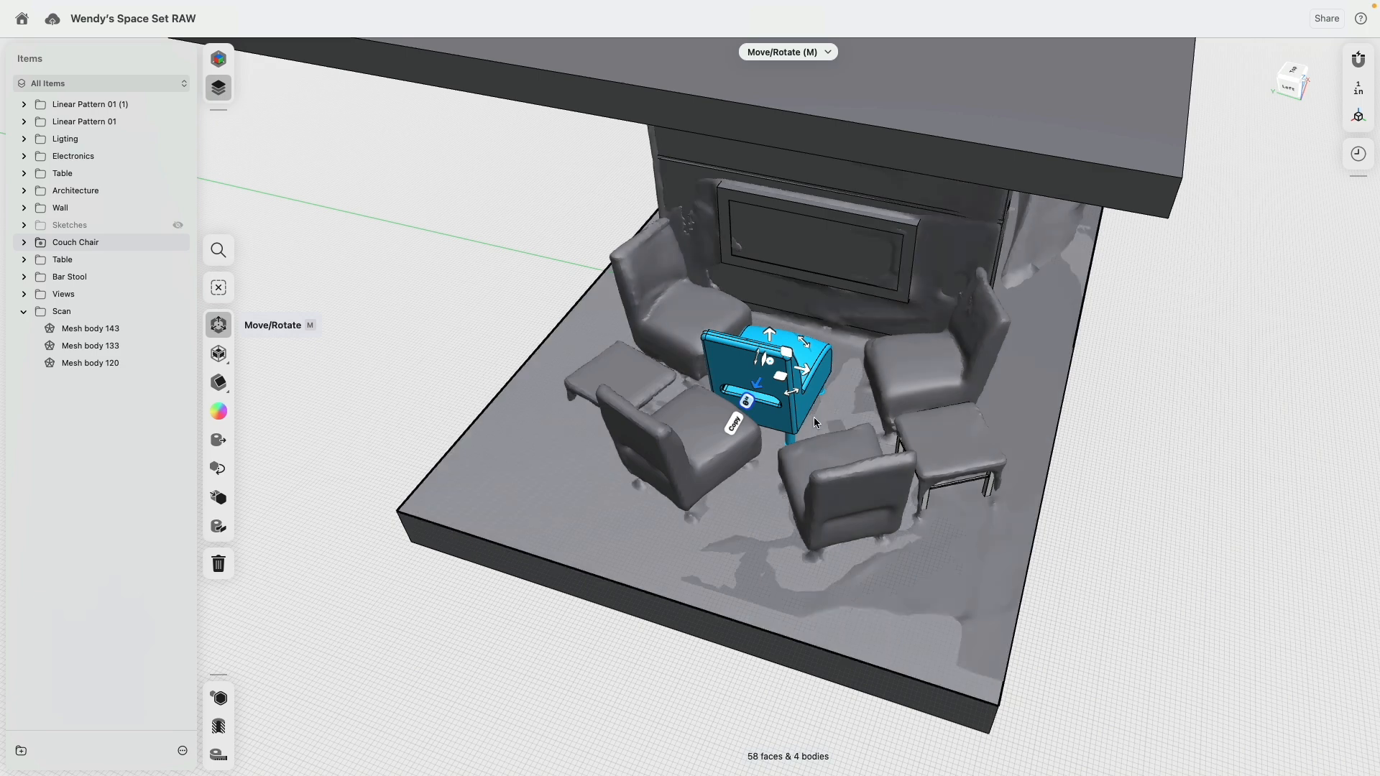
drag(791, 396, 829, 388)
right_drag(793, 409, 810, 410)
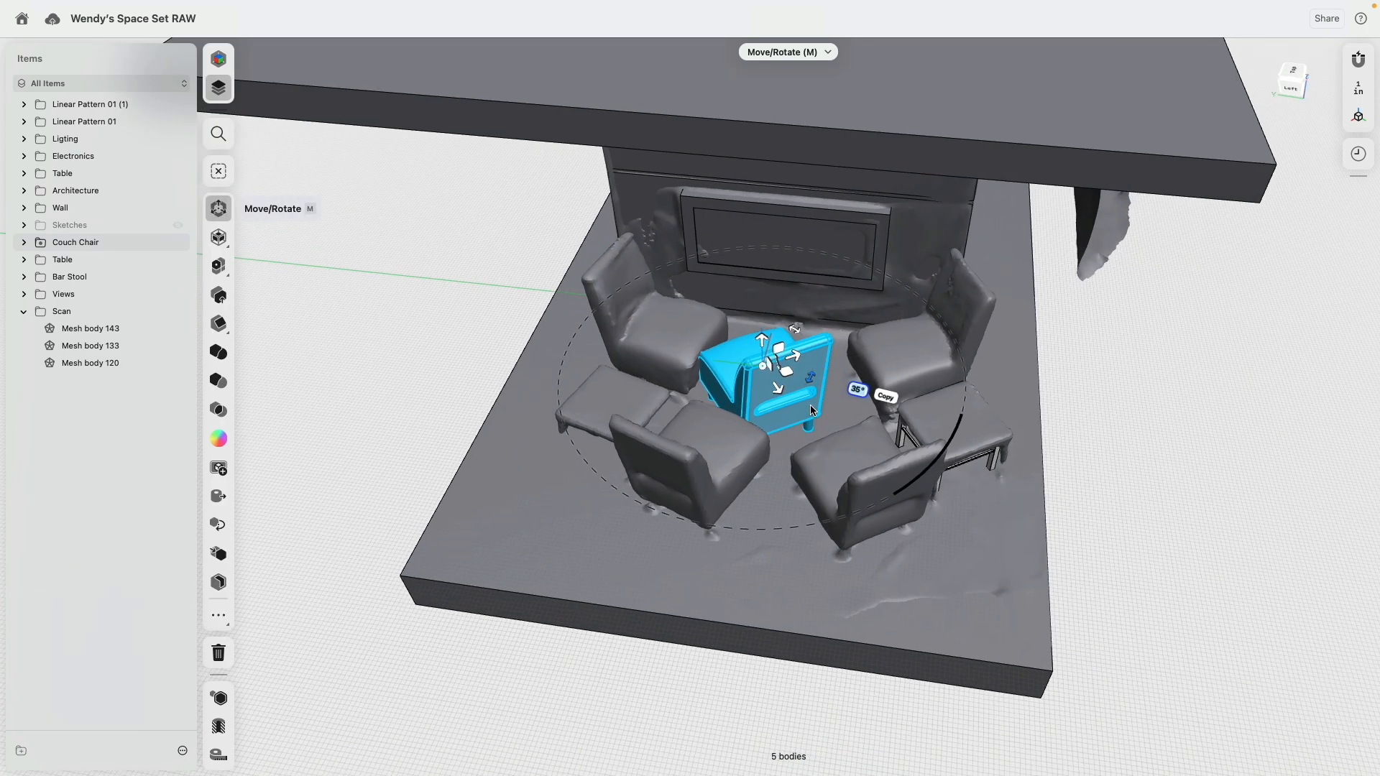
drag(789, 402, 893, 460)
right_drag(893, 460, 678, 485)
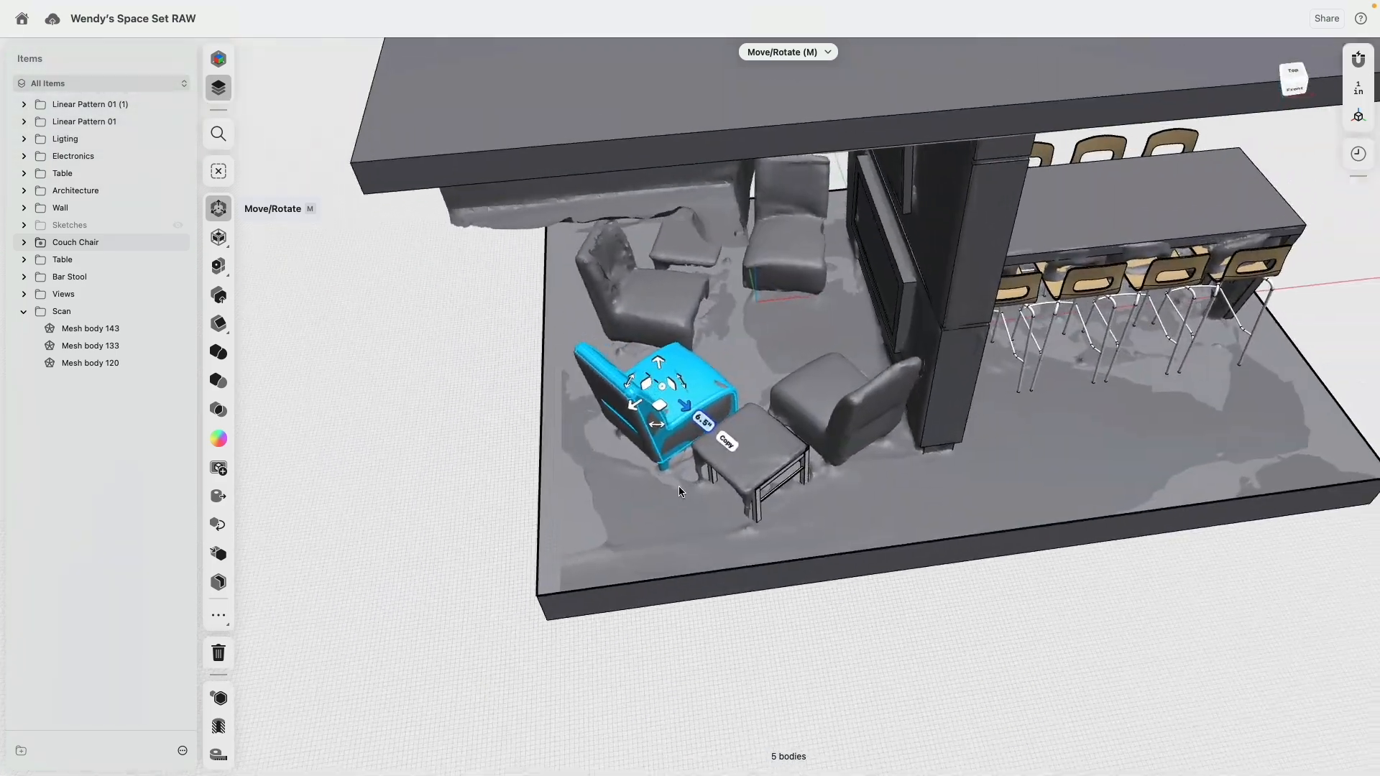
Step: Copy the placed couch chair onto the scanned chair between the side table and the wall
click(727, 439)
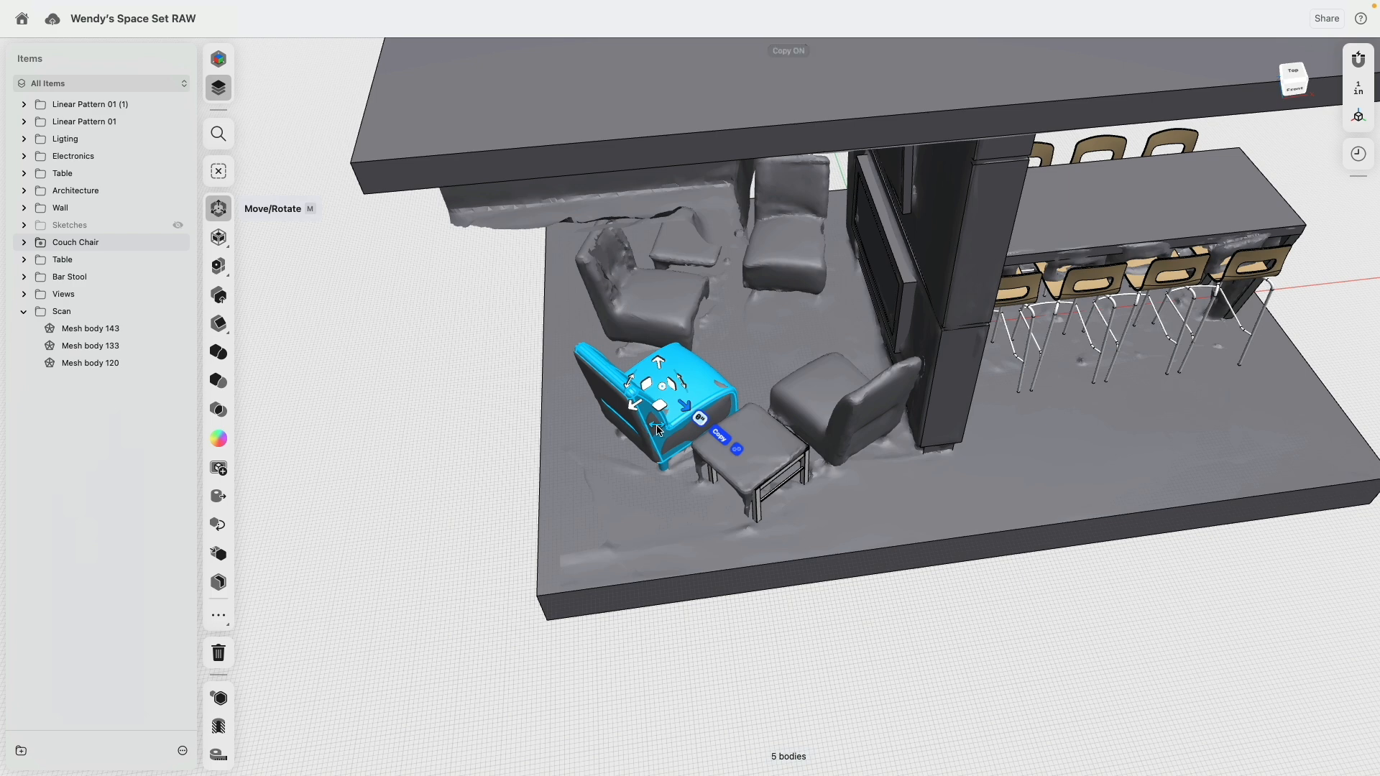
drag(659, 430, 833, 424)
click(790, 388)
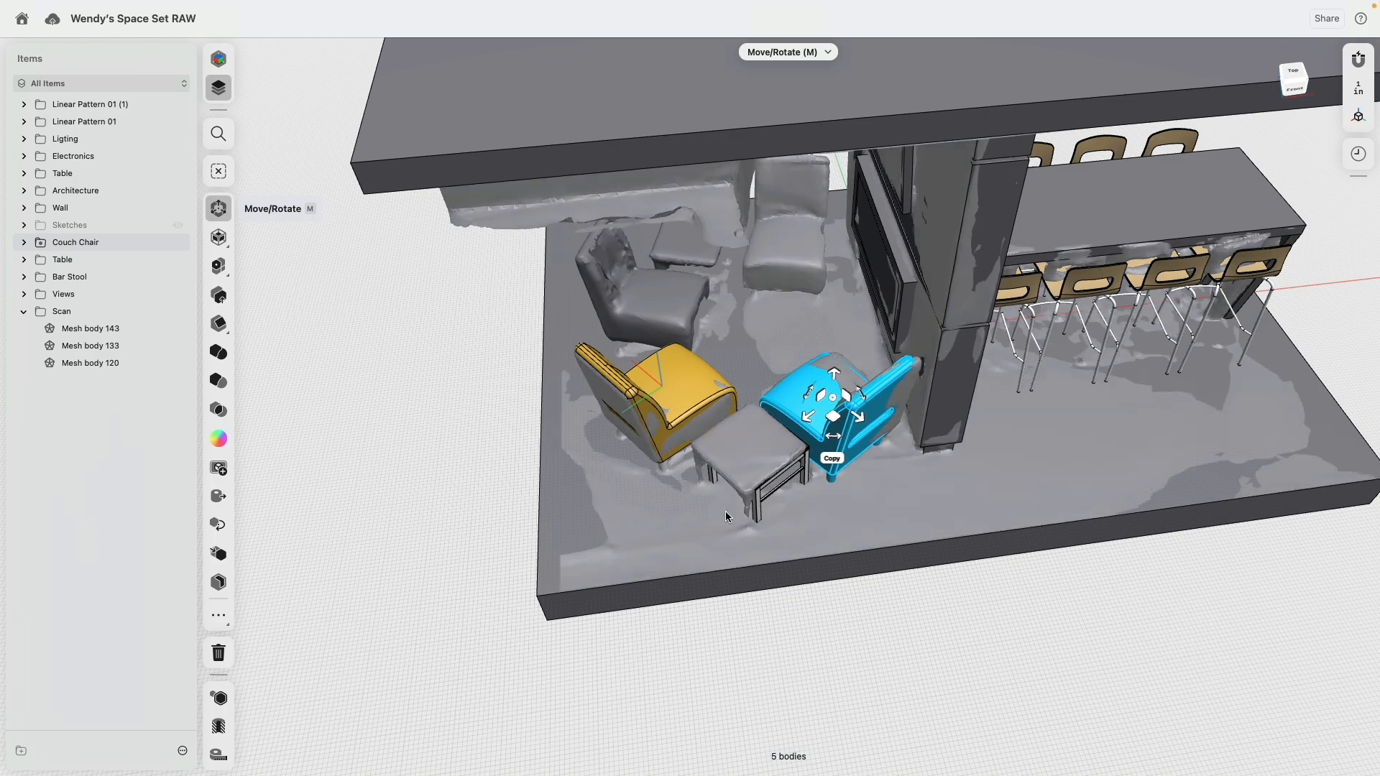
Step: Copy the original couch chair outside the platform, rotating the copy about 95° in place
scroll(496, 581, down, 5)
right_drag(493, 581, 487, 550)
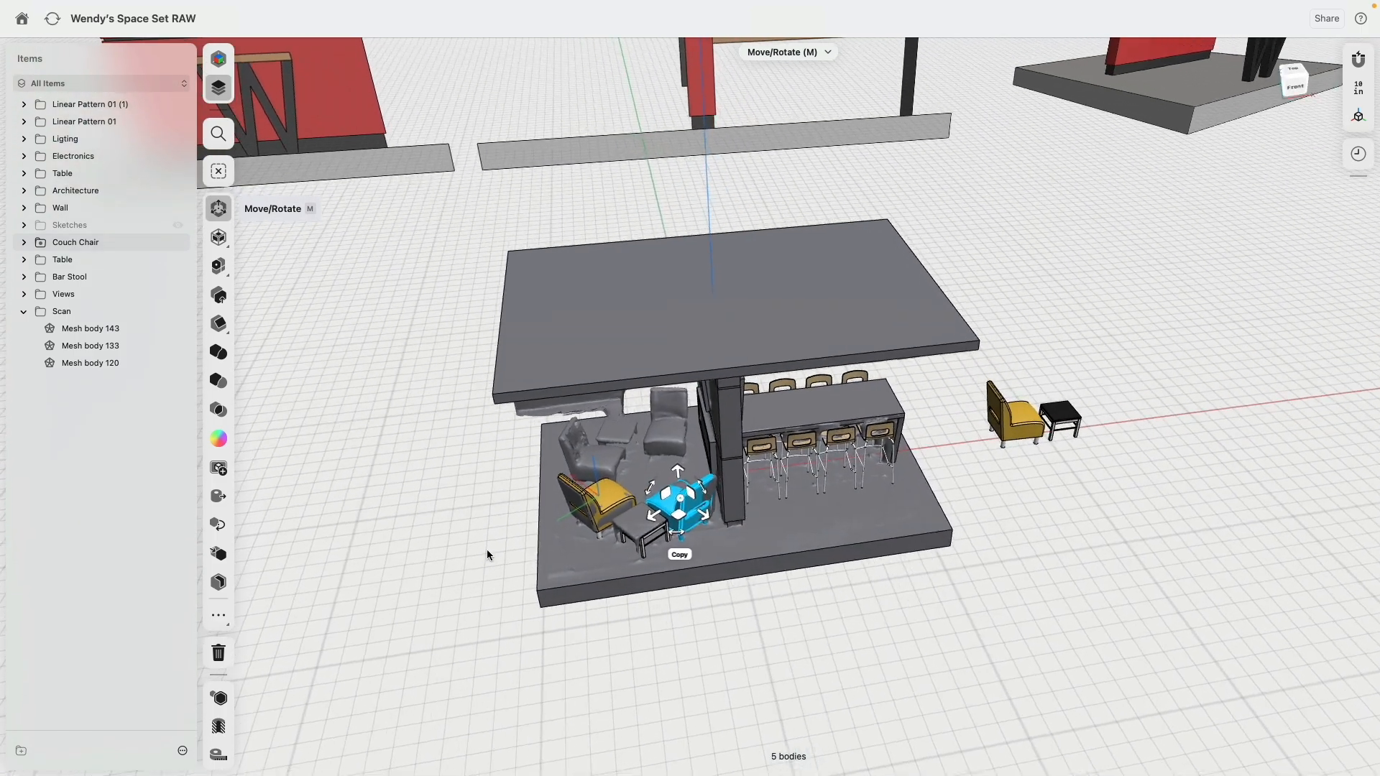
middle_drag(1042, 477, 826, 490)
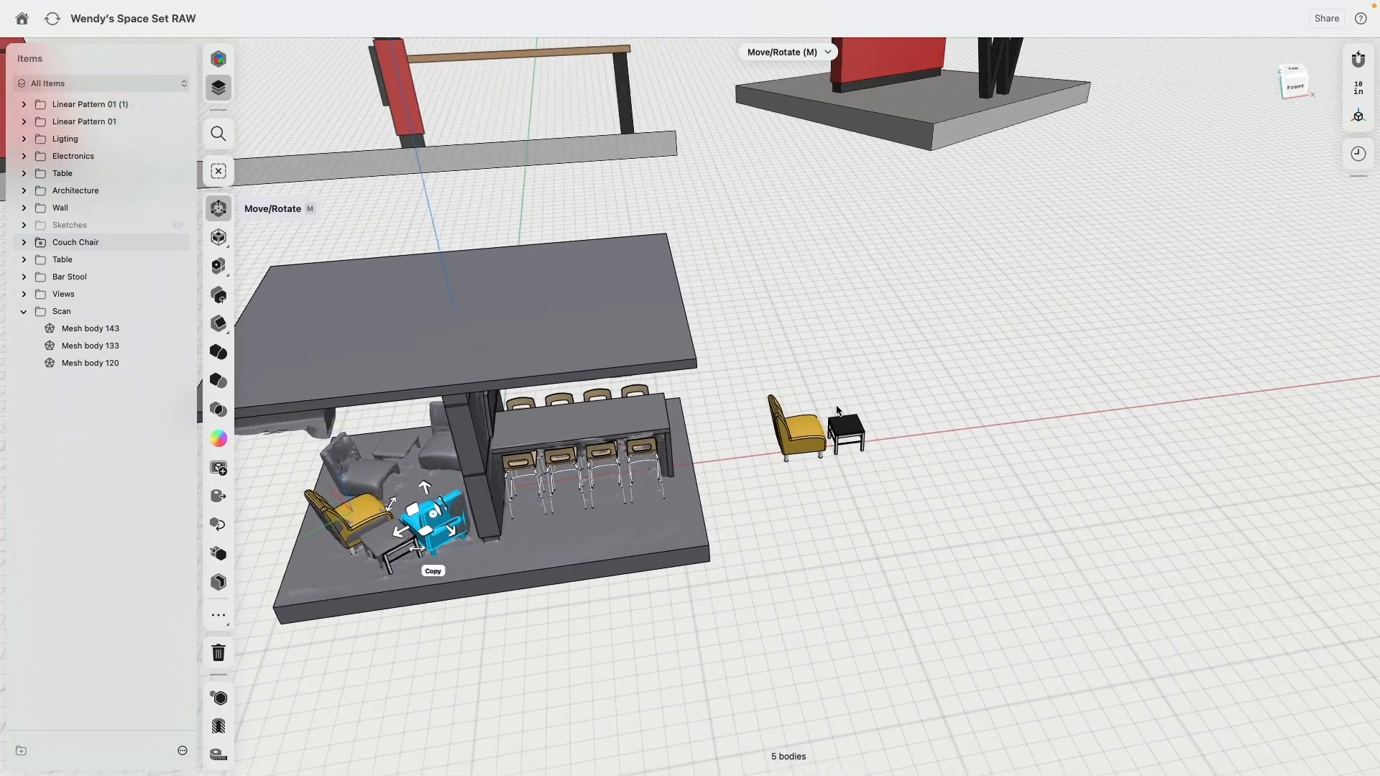
scroll(789, 381, up, 5)
right_drag(787, 350, 815, 464)
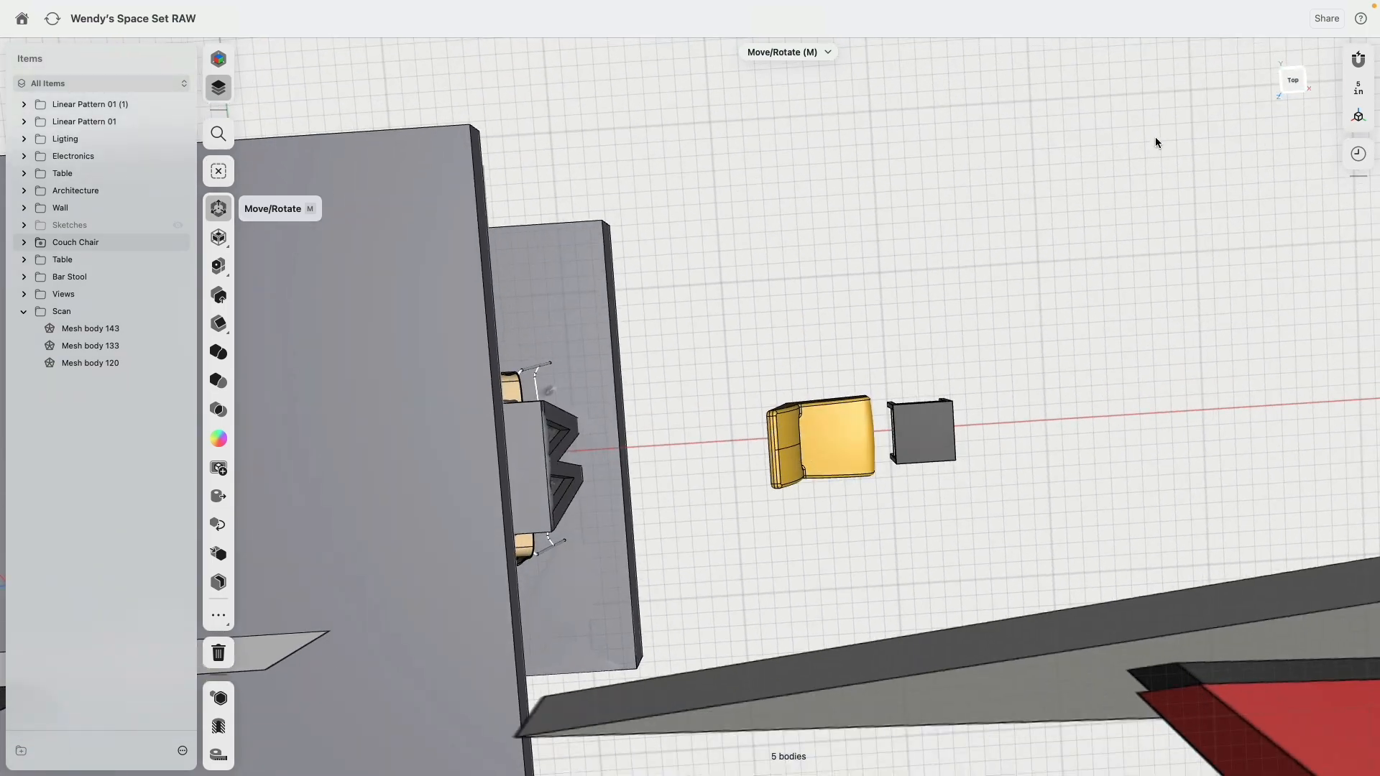
click(1294, 81)
drag(870, 284, 662, 520)
right_drag(662, 520, 701, 450)
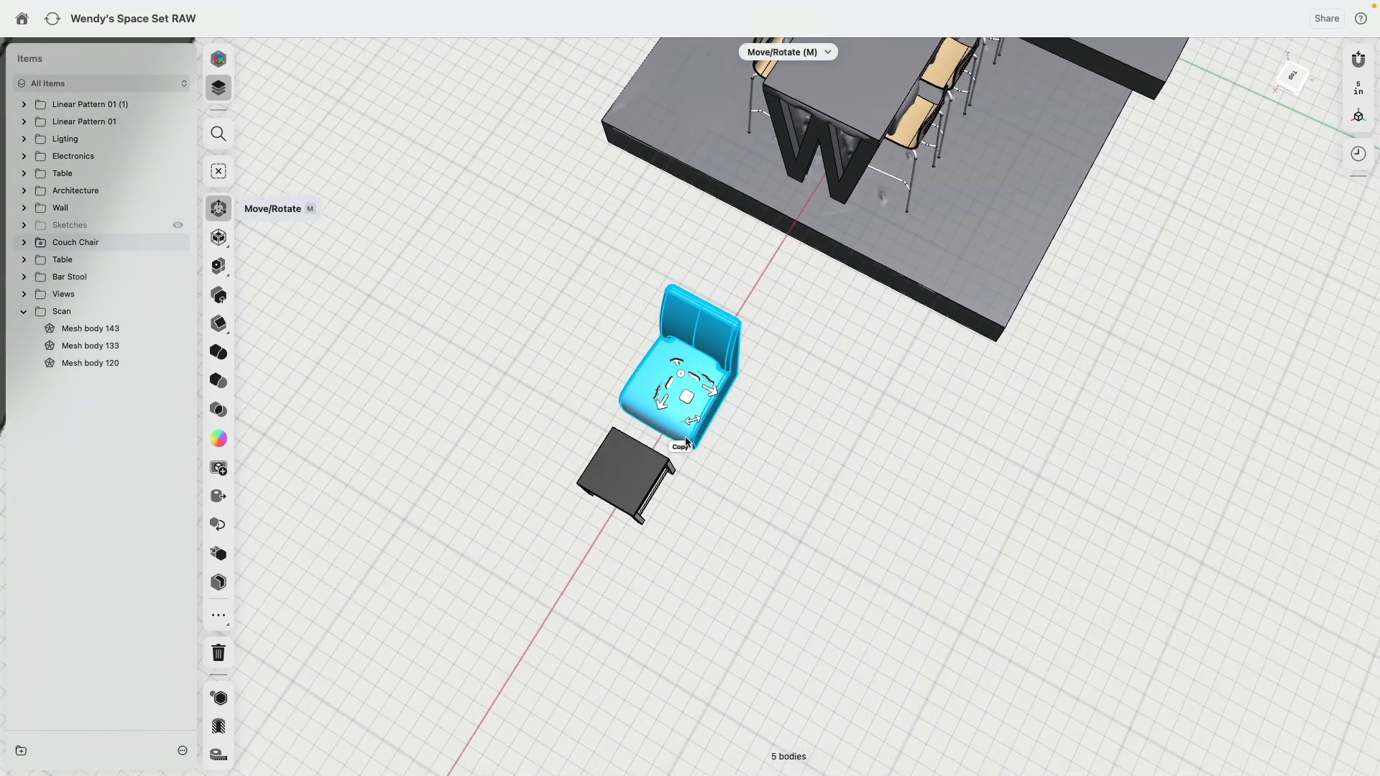
click(681, 448)
drag(696, 426, 618, 390)
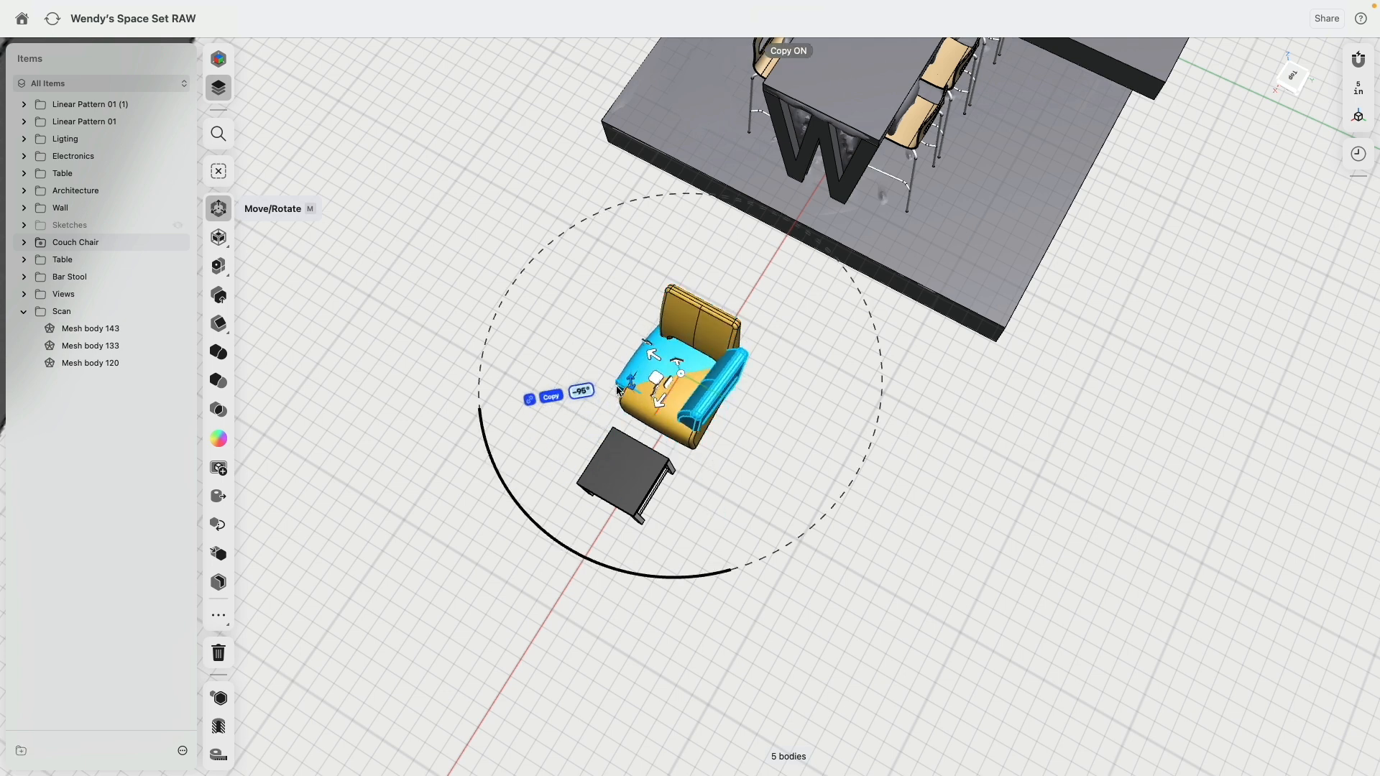
Step: Move the rotated couch chair copy to the far side of the original black side table
click(553, 398)
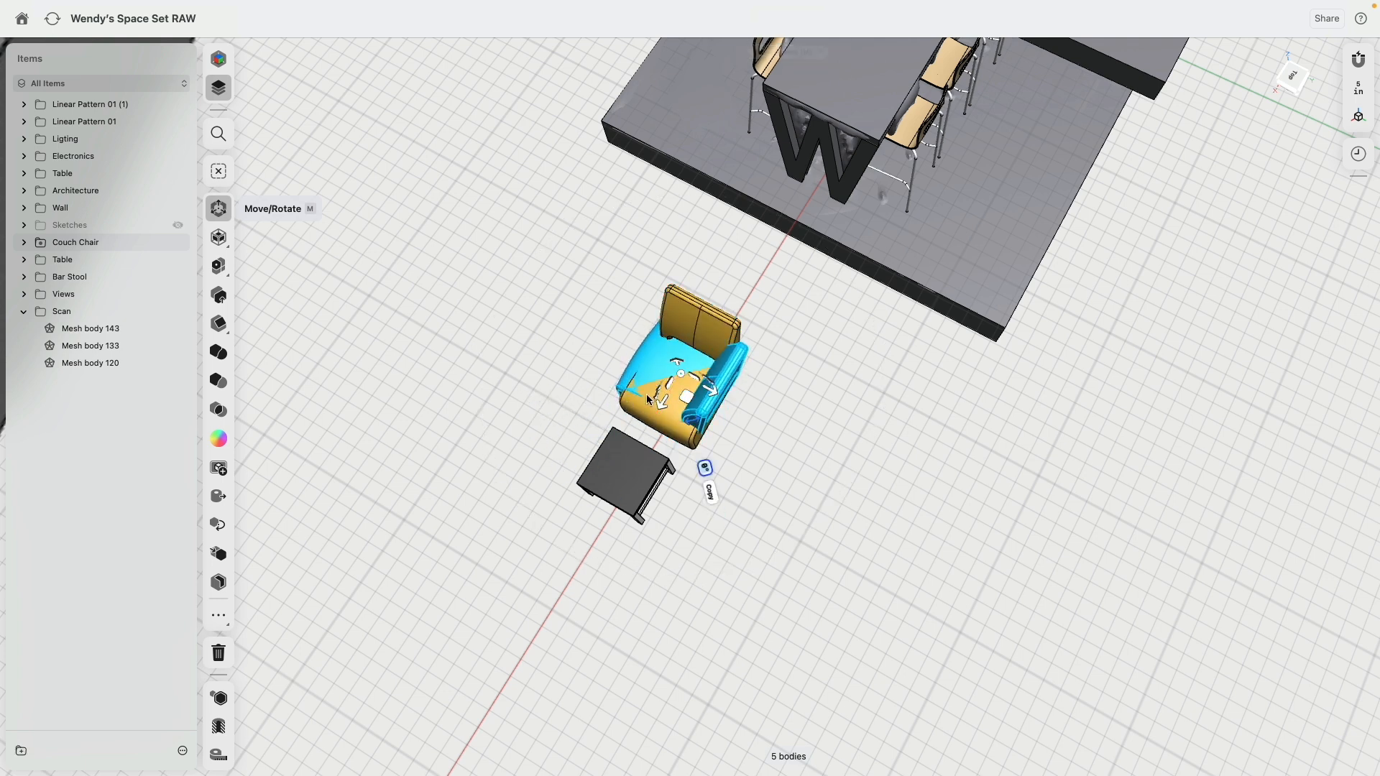
drag(711, 426, 572, 573)
scroll(604, 604, down, 8)
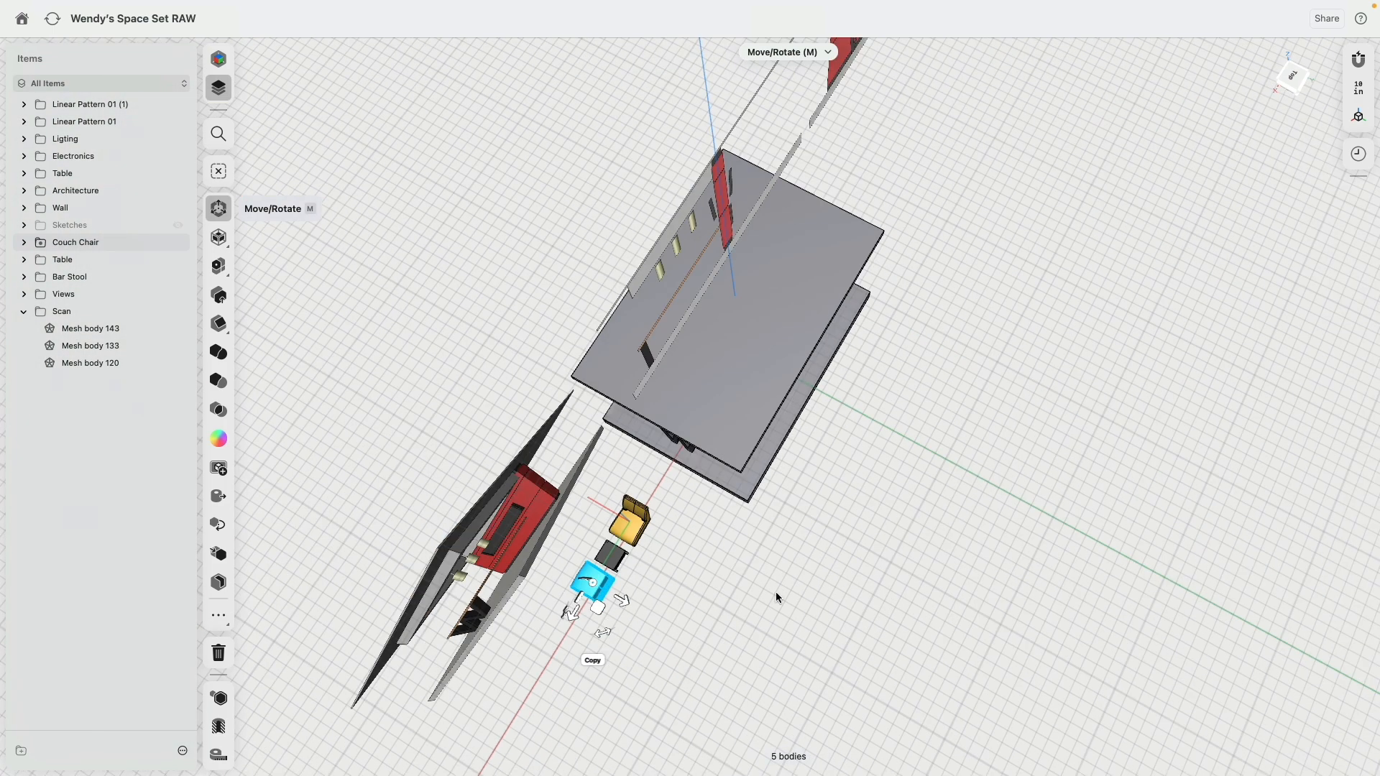
Step: Adjust the position of the rotated couch chair copy beside the original black side table outside the platform
right_drag(775, 592, 699, 545)
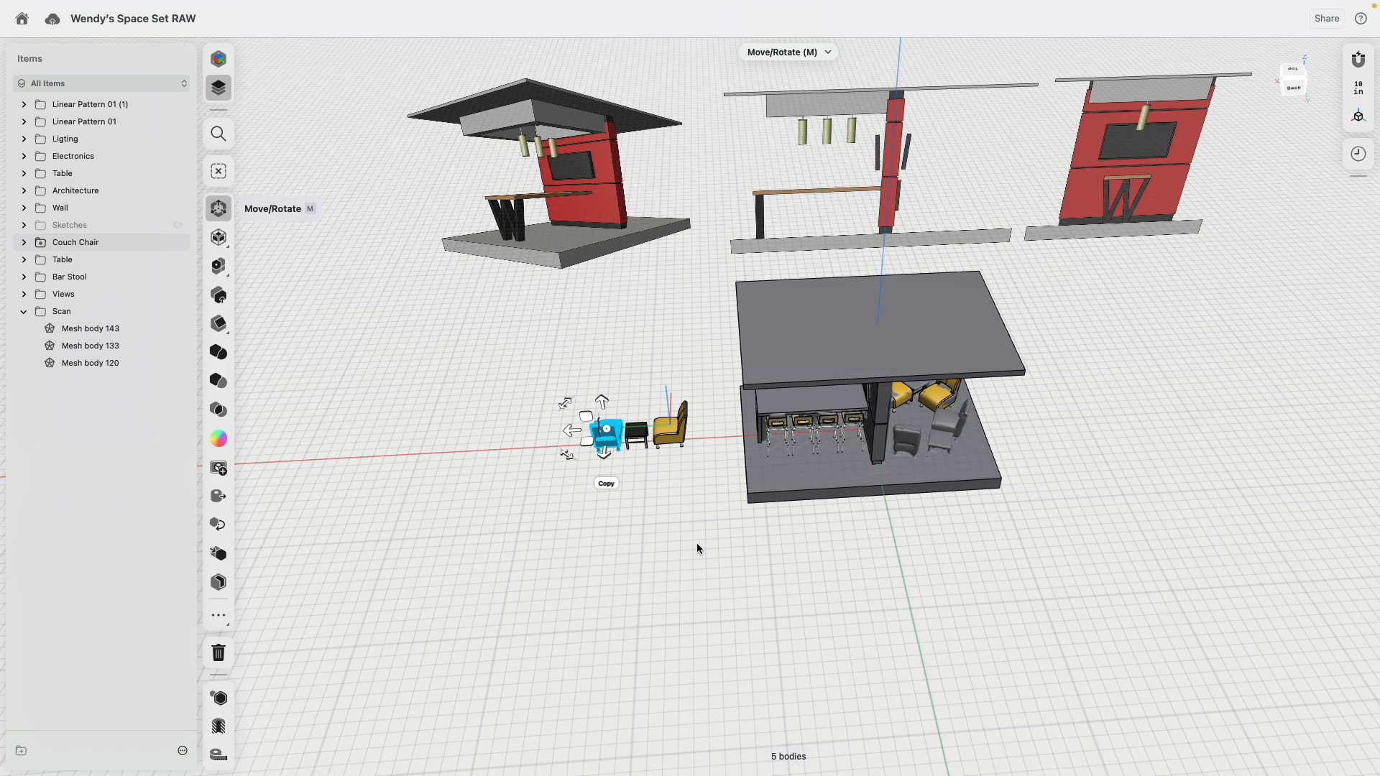
scroll(696, 544, up, 5)
click(606, 423)
right_drag(606, 422, 614, 479)
Step: Move the unrotated couch chair to the adjacent side of the original side table, at a right angle to the rotated copy
drag(659, 236, 562, 459)
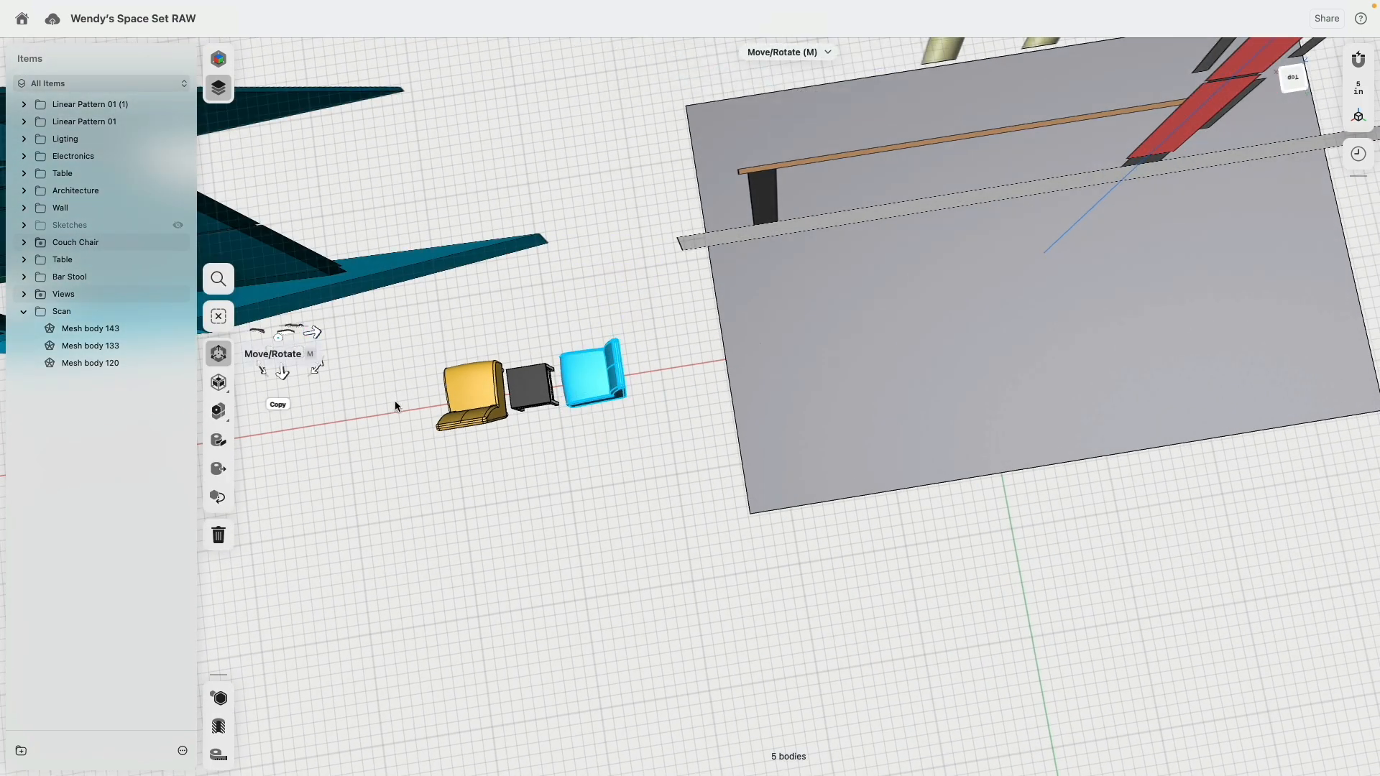
middle_drag(402, 400, 525, 435)
click(722, 360)
scroll(679, 439, up, 6)
right_drag(683, 453, 696, 390)
drag(653, 197, 905, 597)
mouse_move(755, 503)
right_down()
mouse_move(760, 588)
mouse_move(753, 492)
right_up()
mouse_move(623, 173)
mouse_down()
mouse_move(793, 466)
mouse_move(898, 550)
mouse_up()
mouse_move(940, 177)
mouse_down()
mouse_move(652, 573)
mouse_move(637, 568)
mouse_up()
right_drag(637, 567, 696, 645)
drag(756, 531, 600, 368)
middle_drag(605, 452, 853, 358)
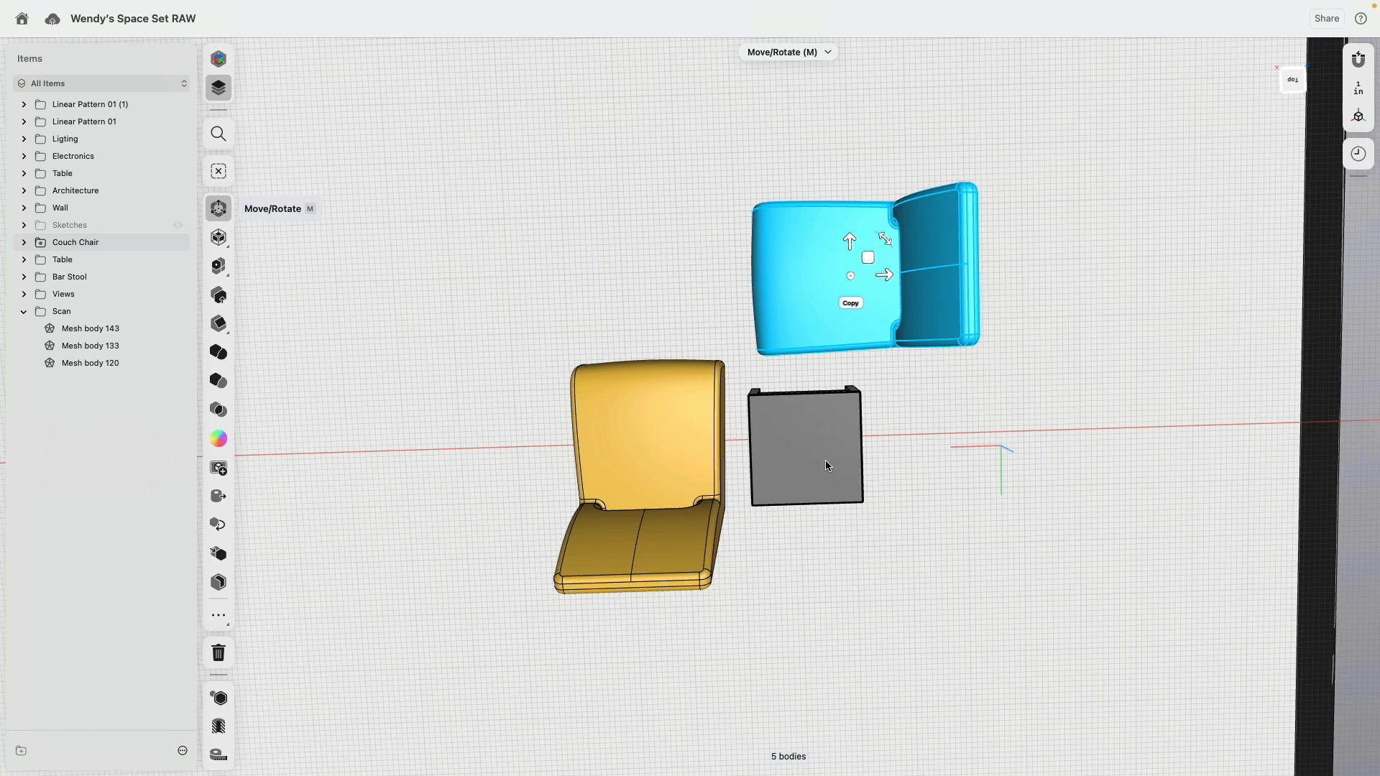
Step: Move both couch chairs and the side table from outside the platform onto the remaining scanned chairs and table
scroll(825, 460, down, 2)
click(595, 345)
drag(474, 180, 1003, 657)
right_drag(1004, 656, 1172, 266)
click(1281, 84)
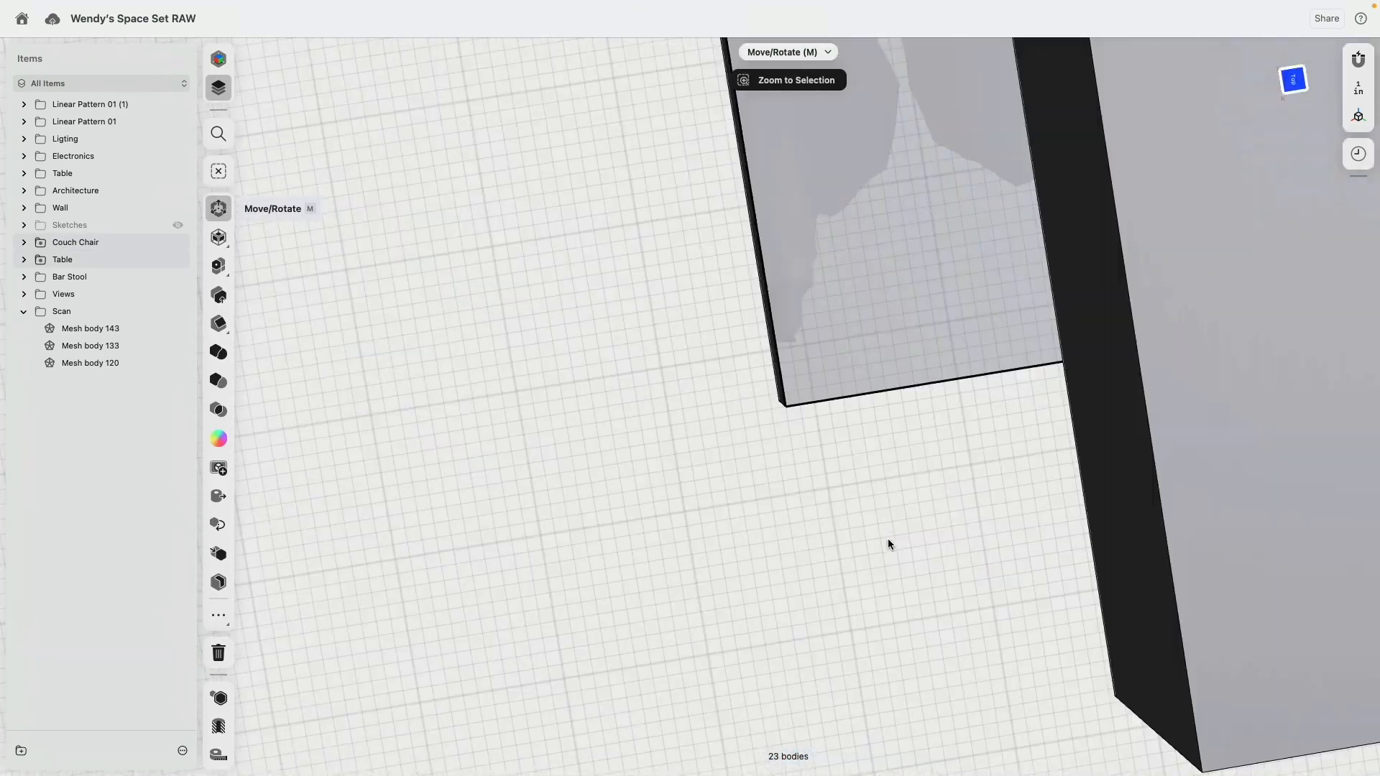
scroll(946, 402, down, 3)
scroll(946, 407, up, 1)
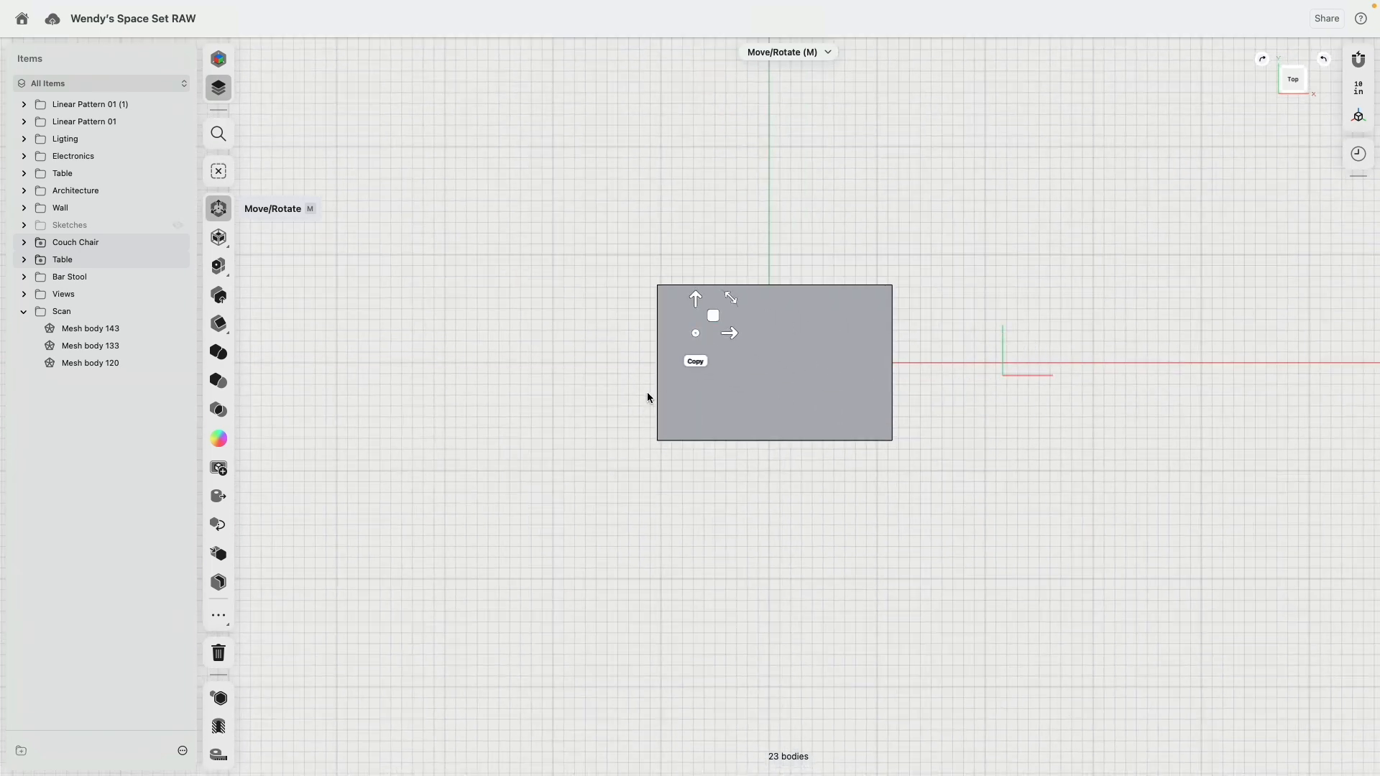
right_drag(647, 393, 740, 431)
scroll(606, 459, up, 10)
drag(657, 398, 628, 346)
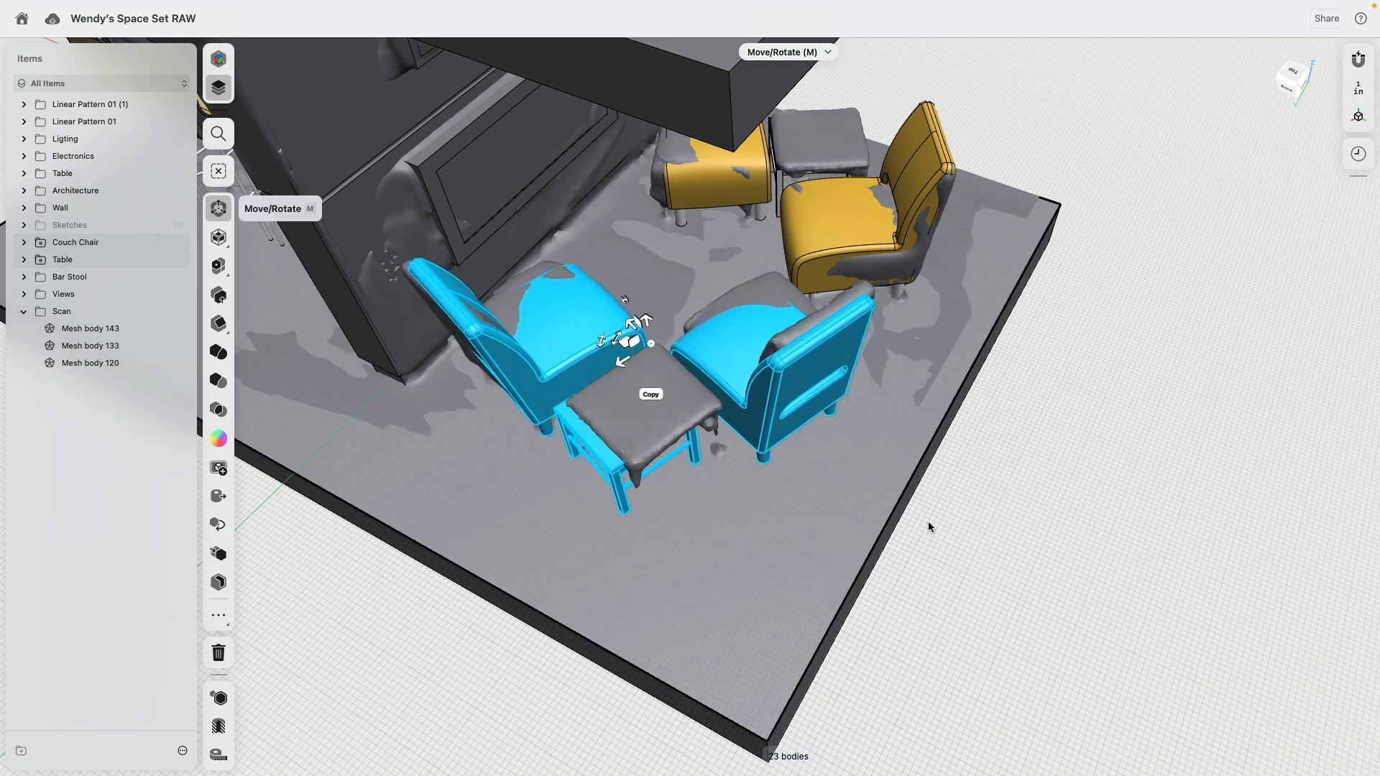
click(1086, 559)
Step: Examine how the four couch chairs and two side tables on the platform line up with the scanned furniture
right_drag(1086, 559, 935, 518)
middle_drag(935, 517, 498, 429)
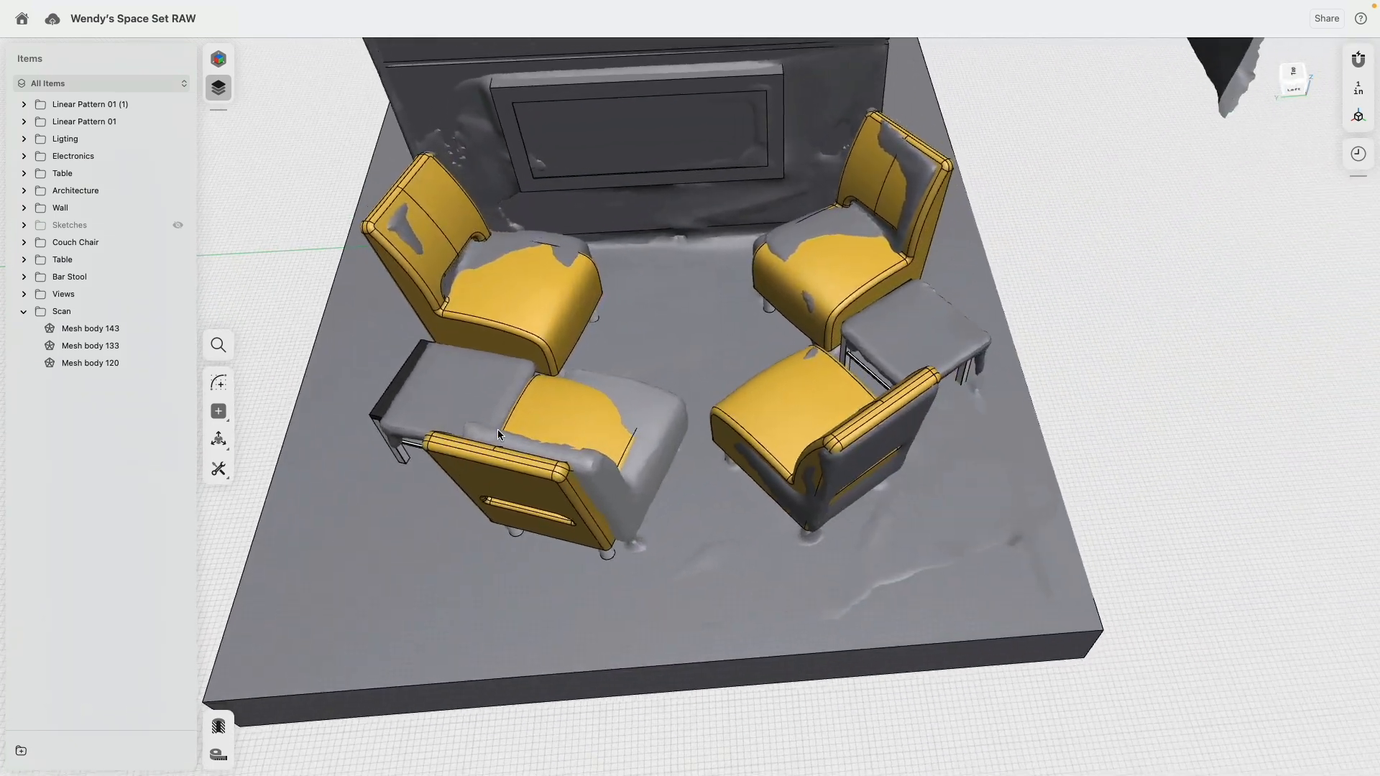
scroll(677, 538, down, 2)
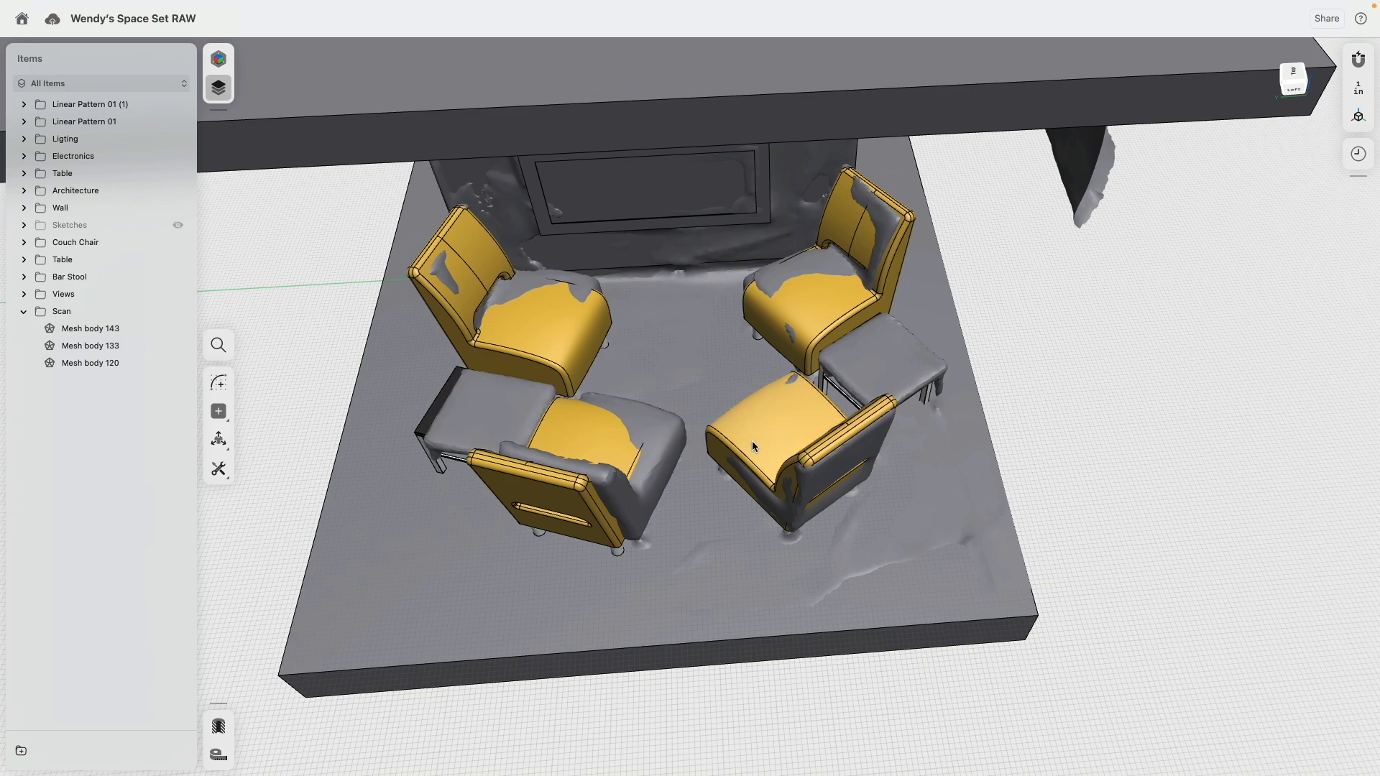
mouse_move(751, 441)
right_down()
mouse_move(789, 473)
mouse_move(766, 432)
right_up()
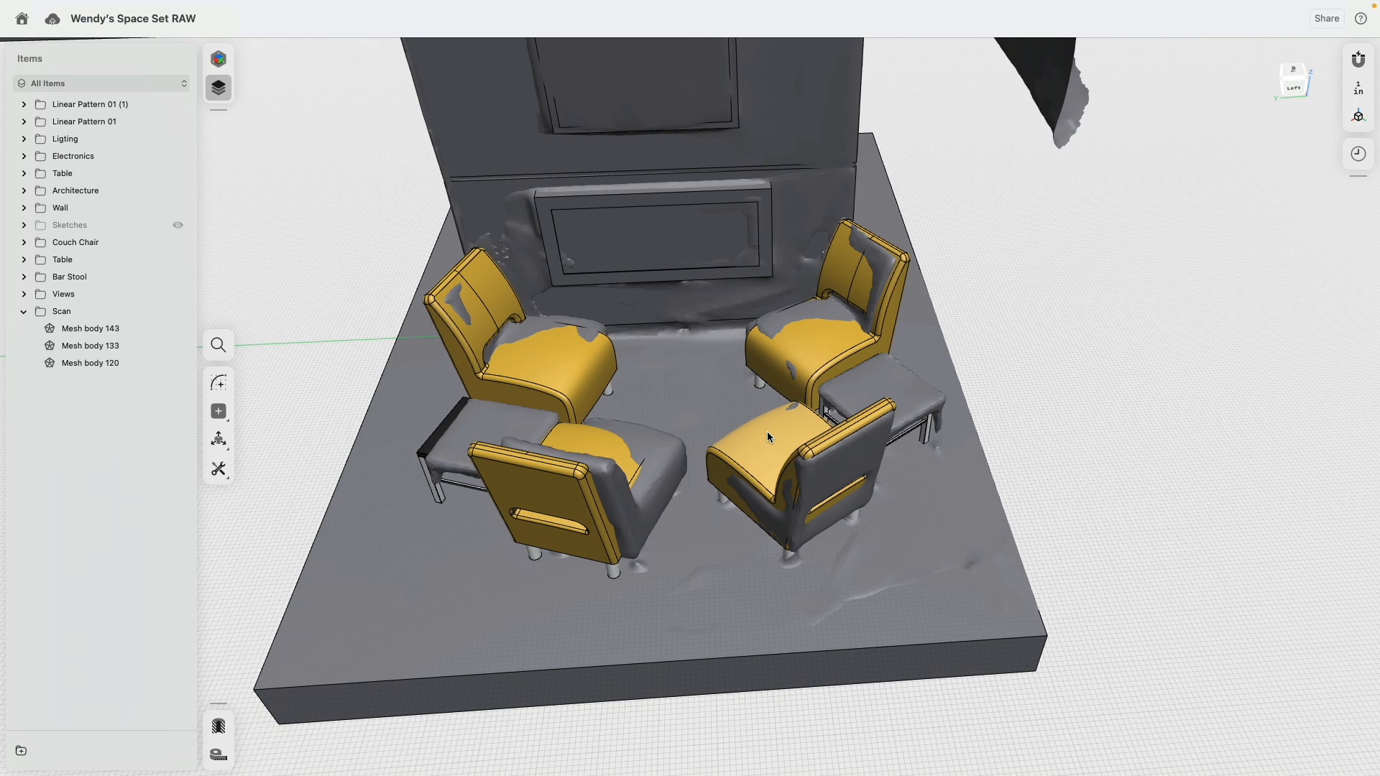
scroll(631, 394, up, 5)
scroll(627, 394, down, 10)
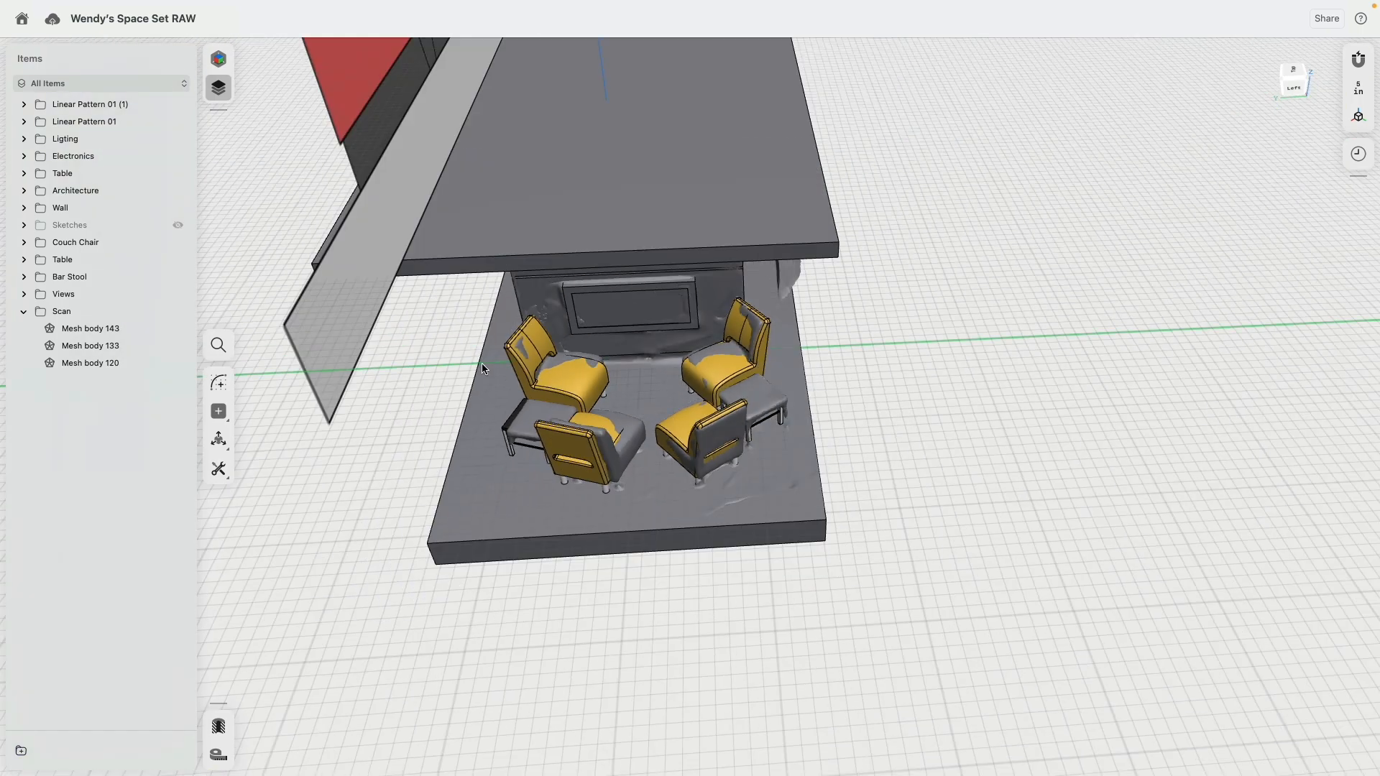
right_drag(481, 365, 559, 362)
Step: Undo the second seating group's placement and the rotated couch chair copy, keeping only the original chair and side table outside the platform
key(super+z)
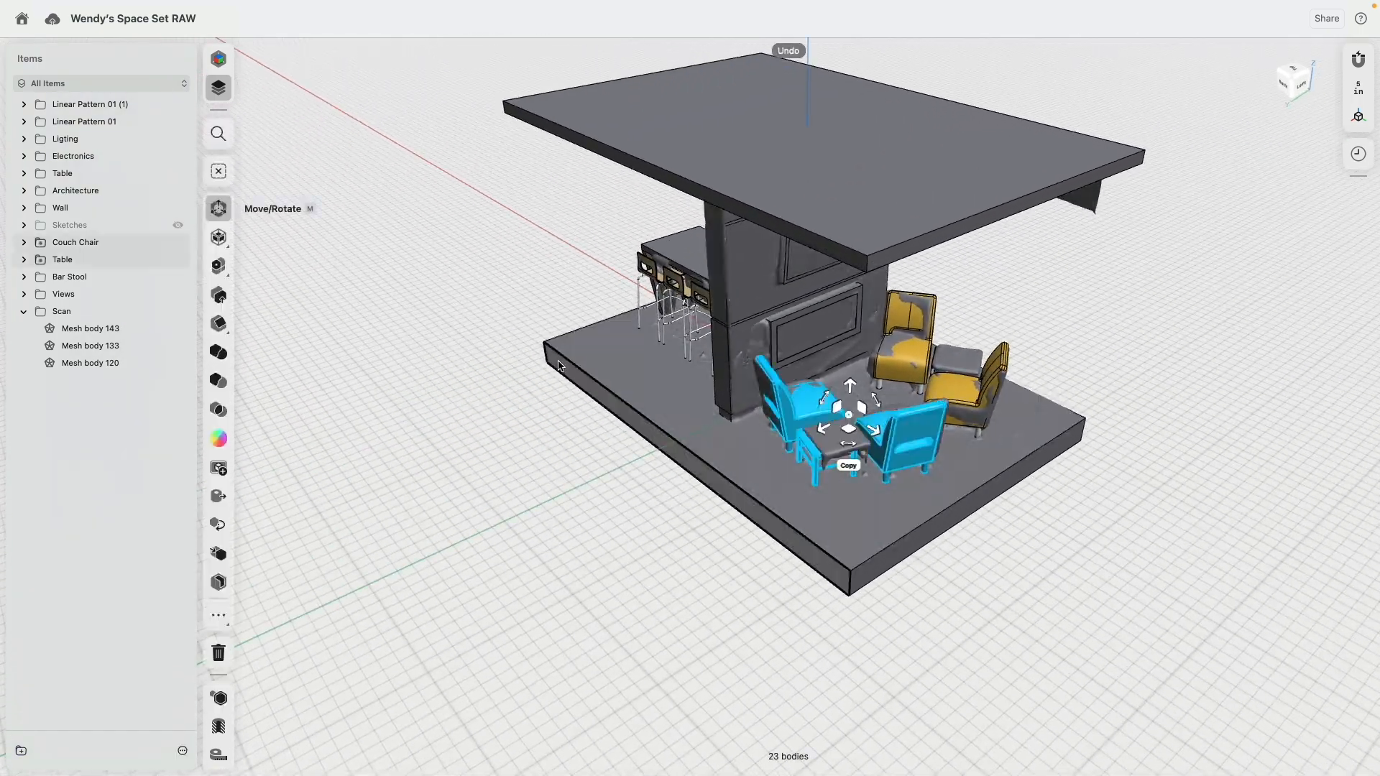
key(super+z)
key(super+z)
key(super+z)
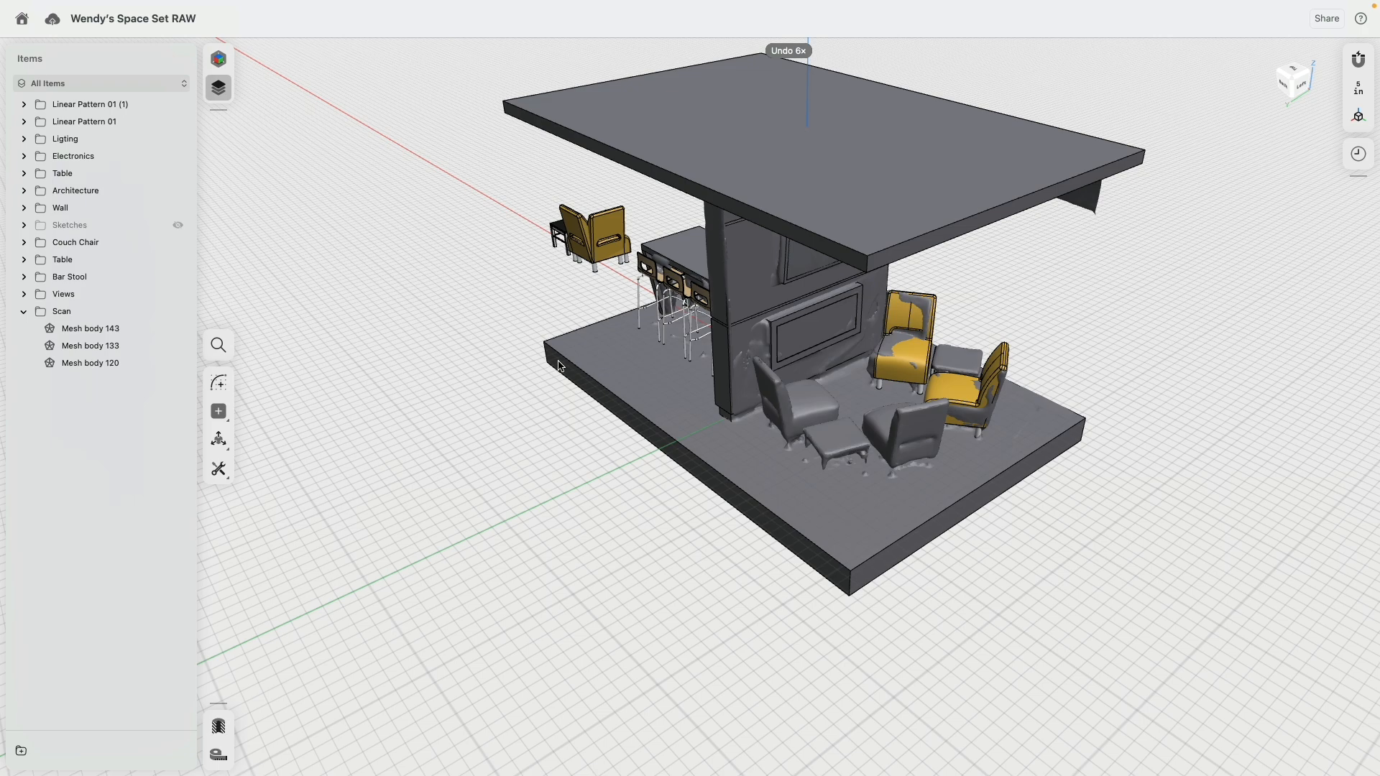
key(super+z)
key(super+shift+z)
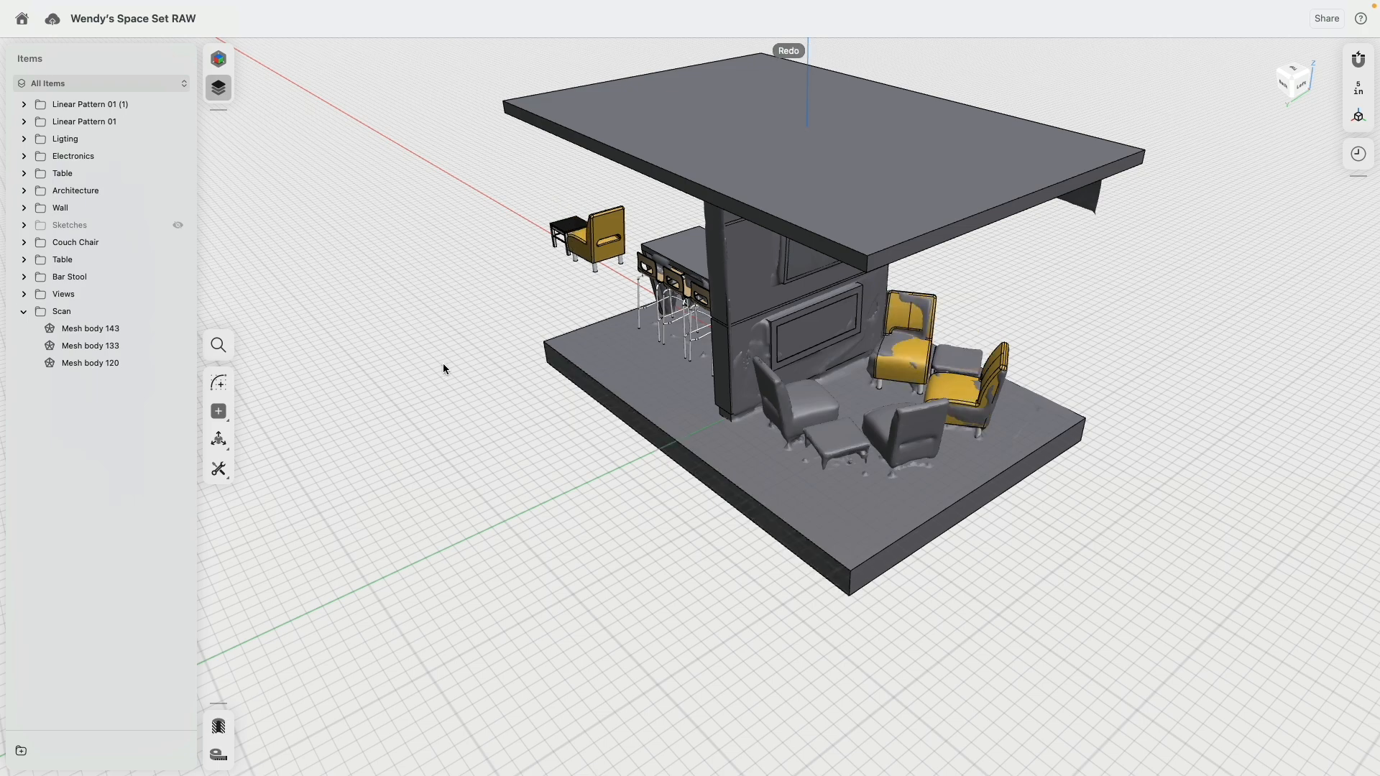
Step: Hide the Scan, Wall and Architecture folders and view the furniture from the top
click(177, 311)
right_drag(798, 422, 842, 415)
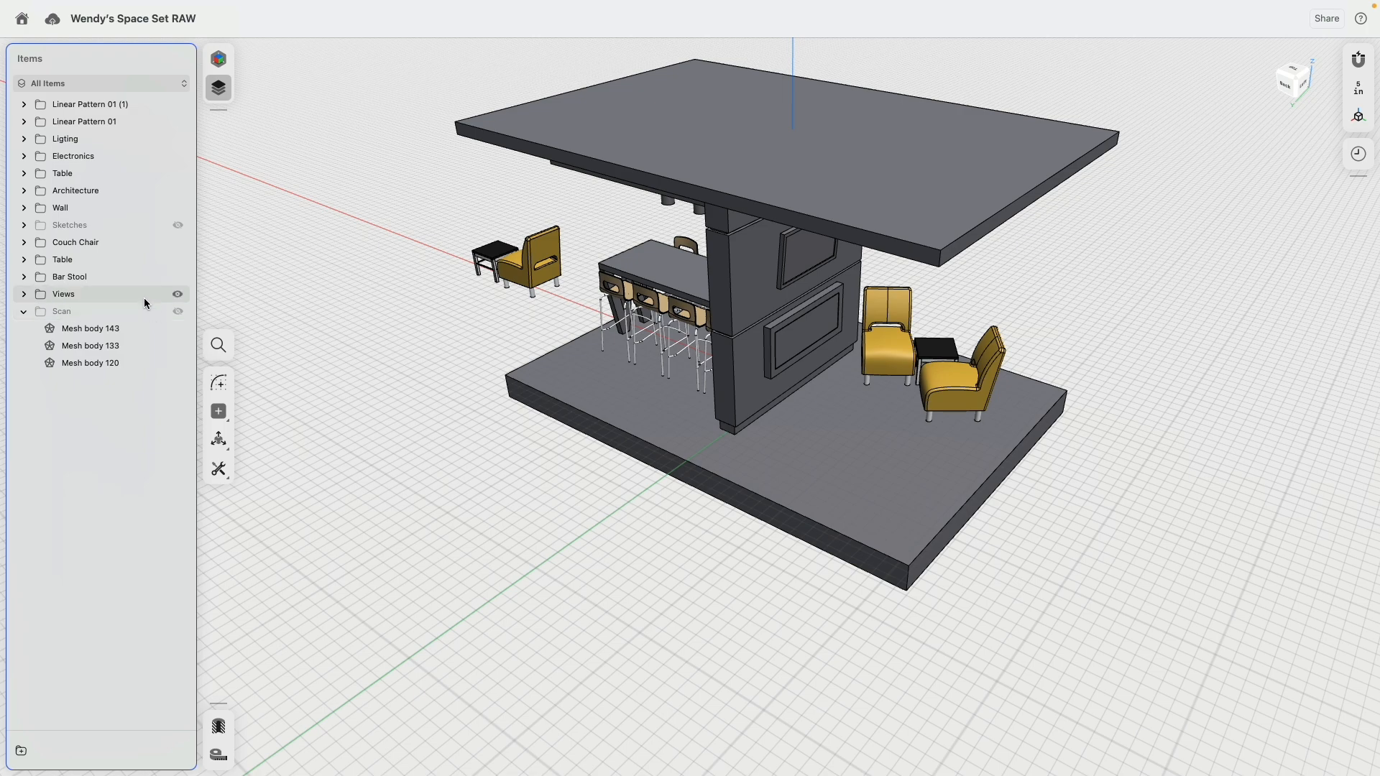
click(178, 207)
click(177, 190)
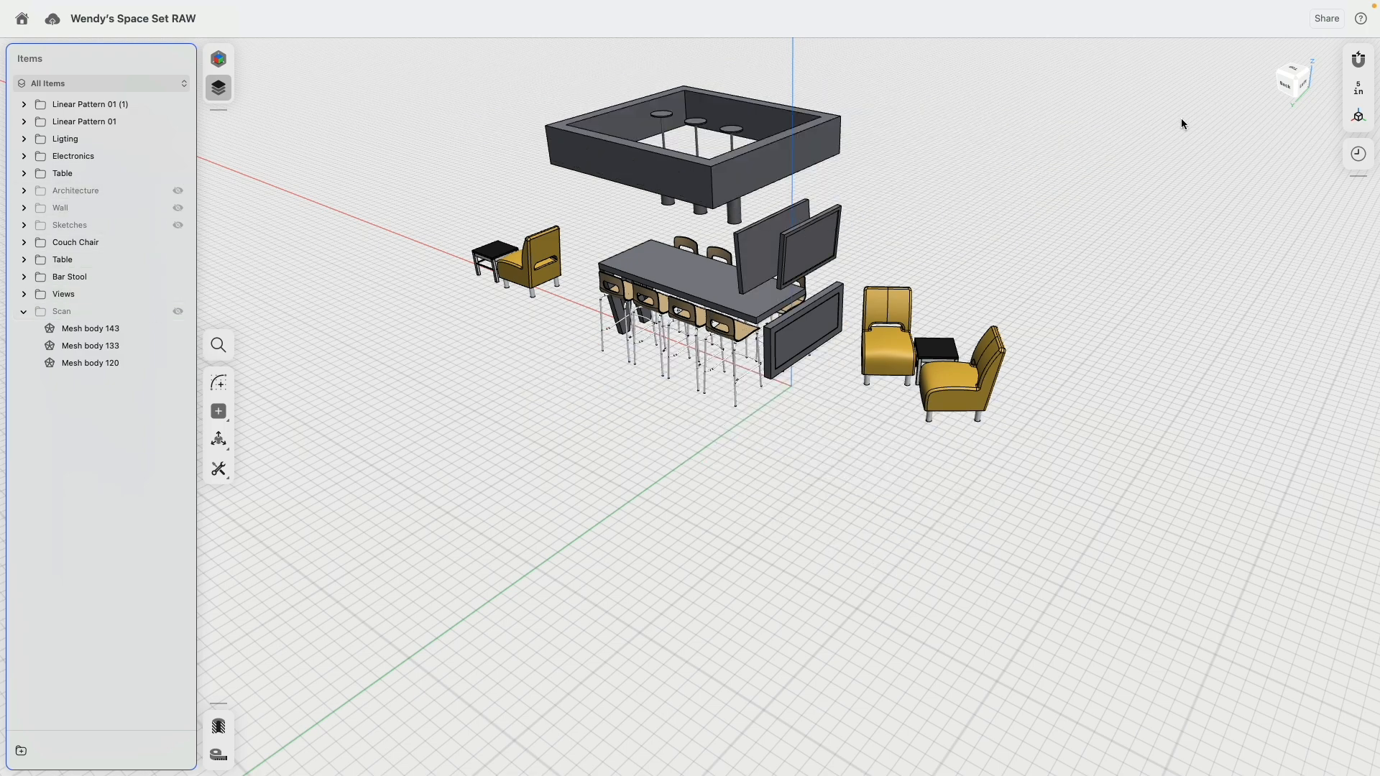
click(1301, 71)
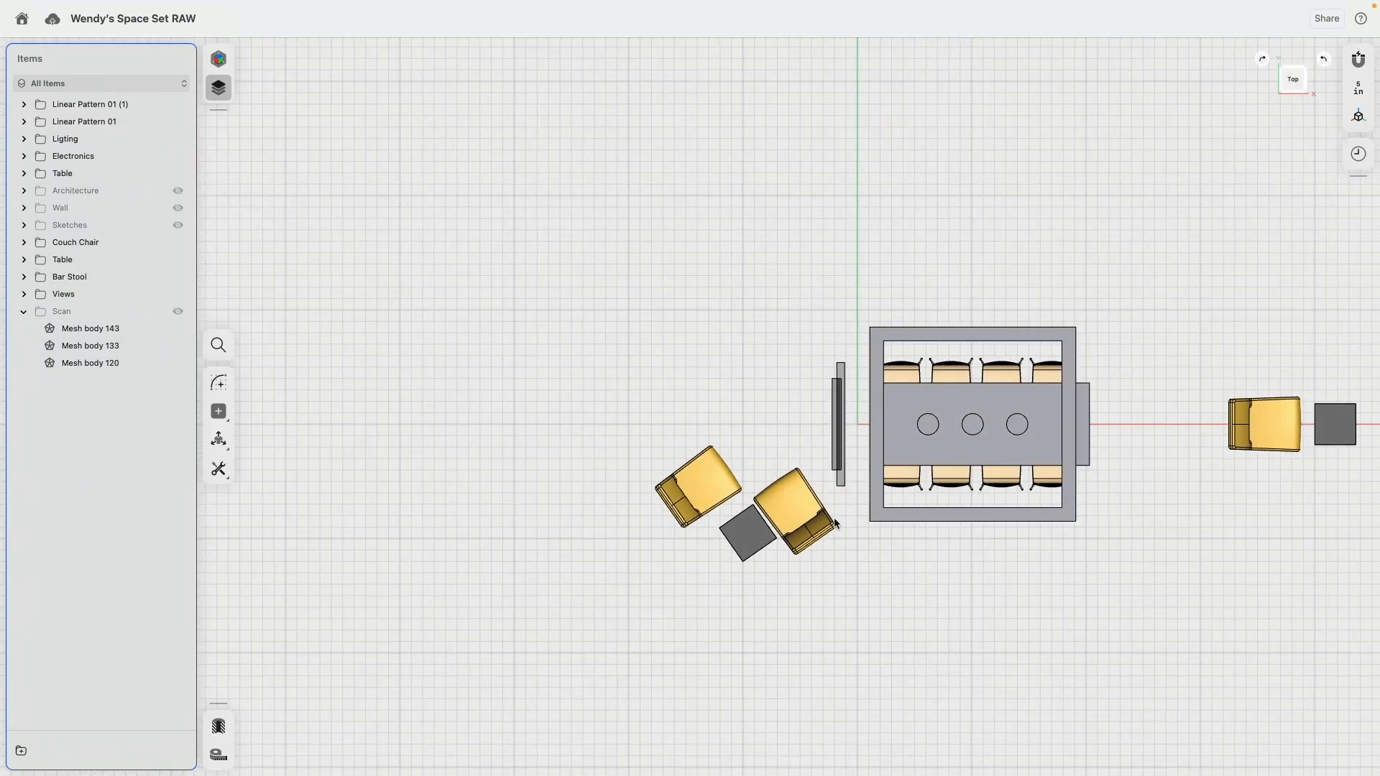
Step: Move the placed couch chair farther from the wall closer to its side table, leaving a narrow gap along the table's edge
scroll(712, 511, up, 5)
middle_drag(585, 346, 744, 218)
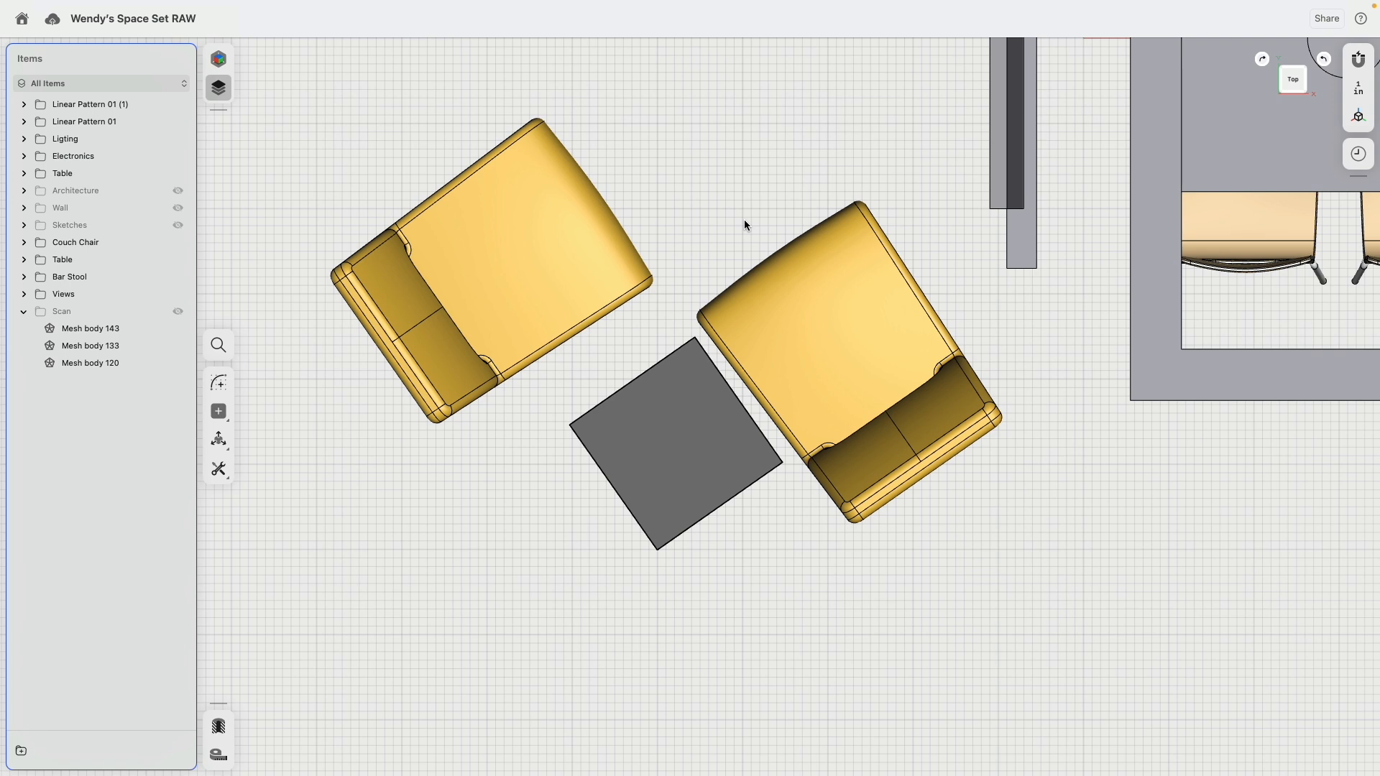
drag(273, 82, 679, 476)
key(b)
drag(529, 268, 551, 310)
click(564, 328)
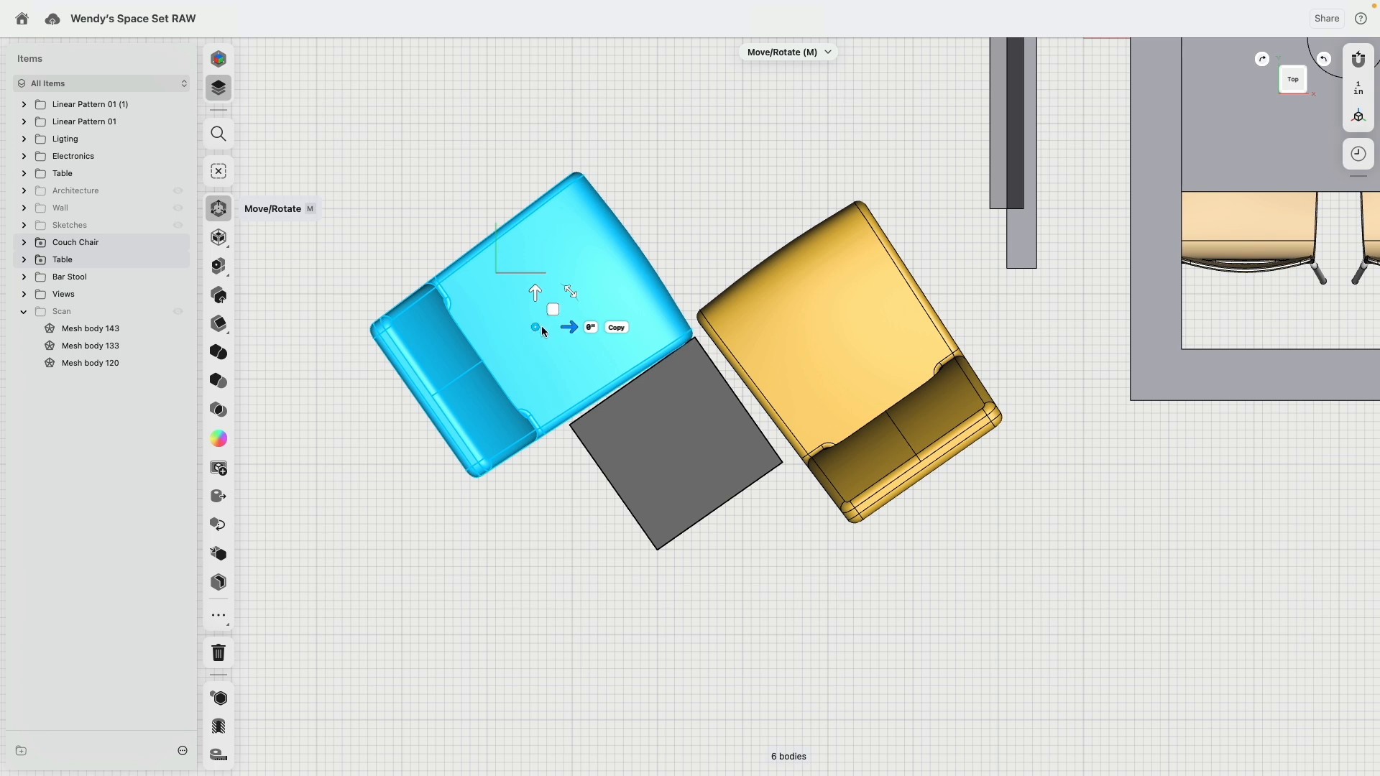
click(613, 491)
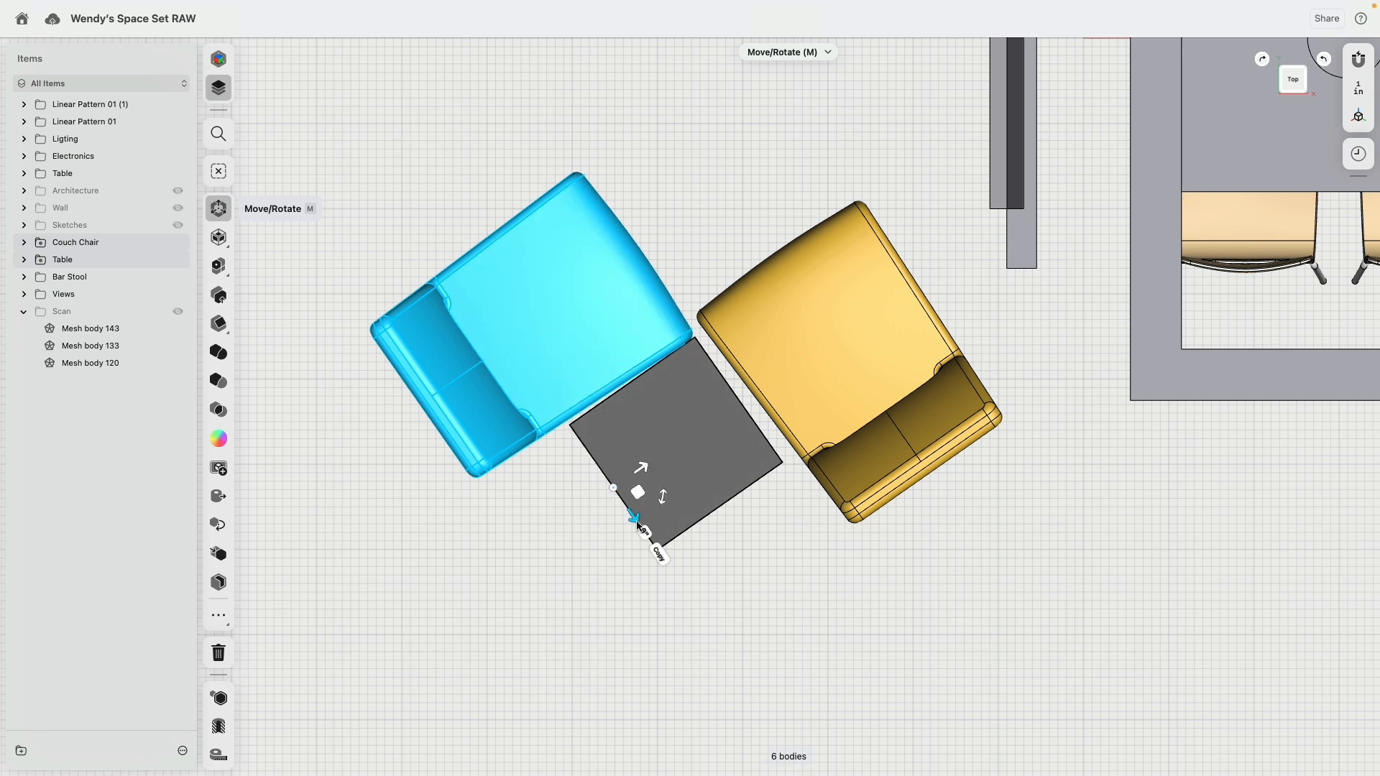
drag(633, 514, 624, 502)
click(770, 179)
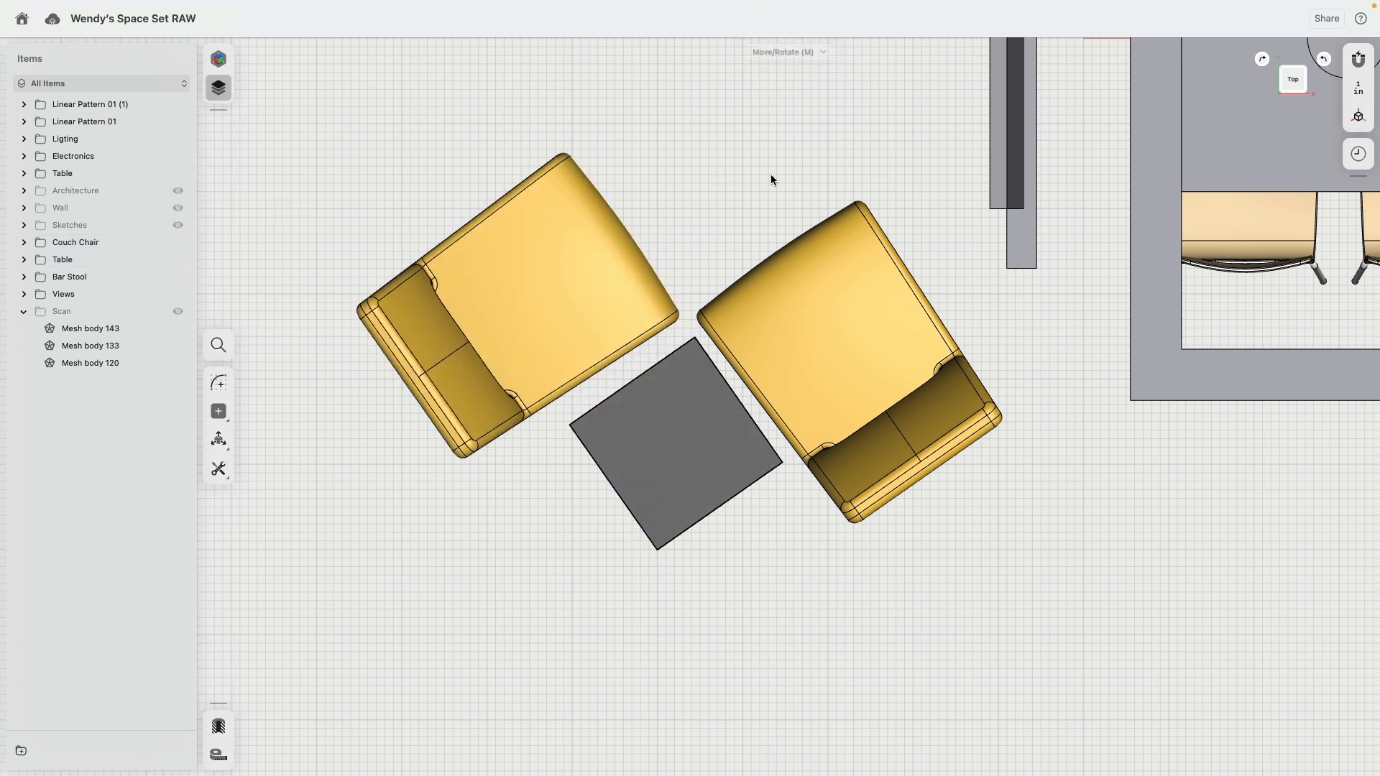
Step: Select the placed couch chair nearest the wall, including its four legs, and move it slightly away from the side table
scroll(807, 160, right, 5)
scroll(807, 159, down, 2)
drag(509, 45, 800, 488)
click(847, 499)
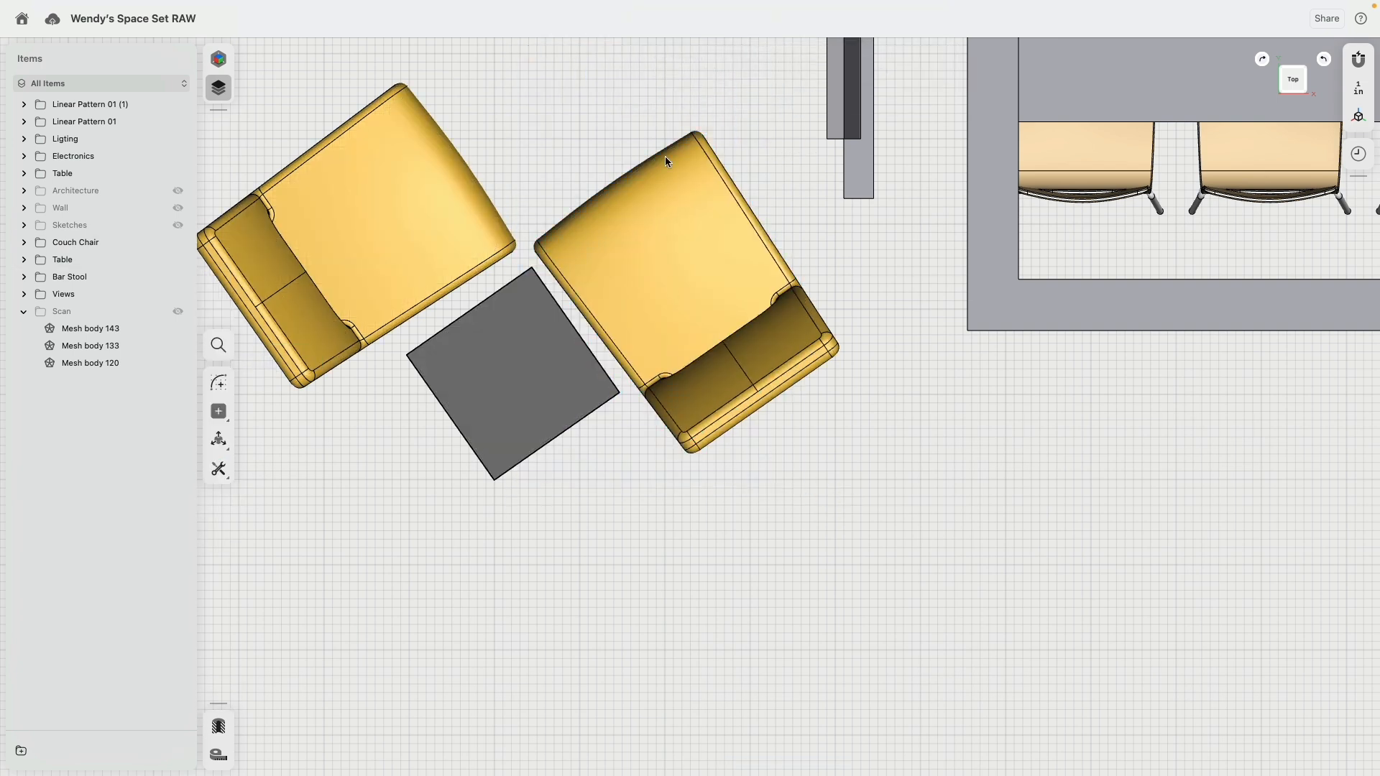
mouse_move(653, 363)
right_down()
mouse_move(745, 299)
mouse_move(675, 381)
right_up()
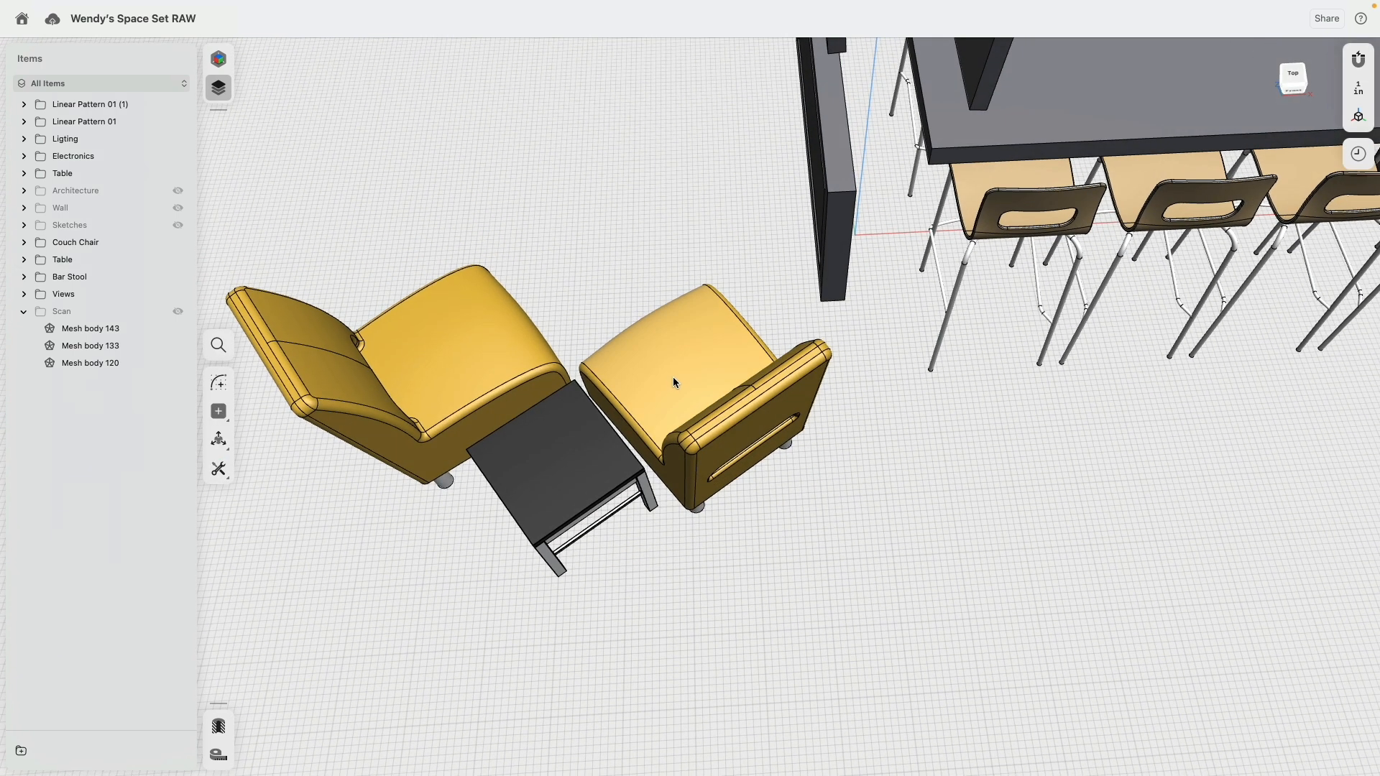
click(674, 381)
right_drag(722, 490, 629, 616)
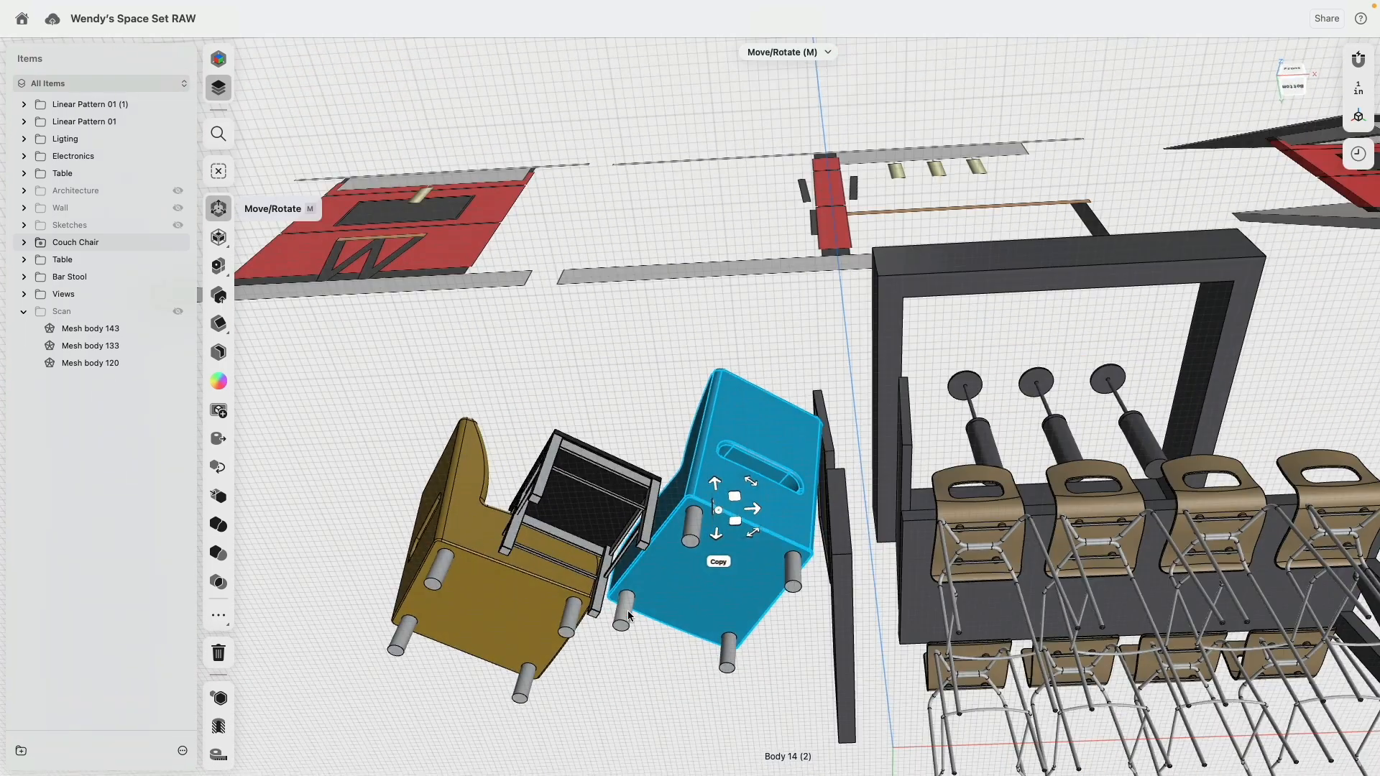
click(625, 614)
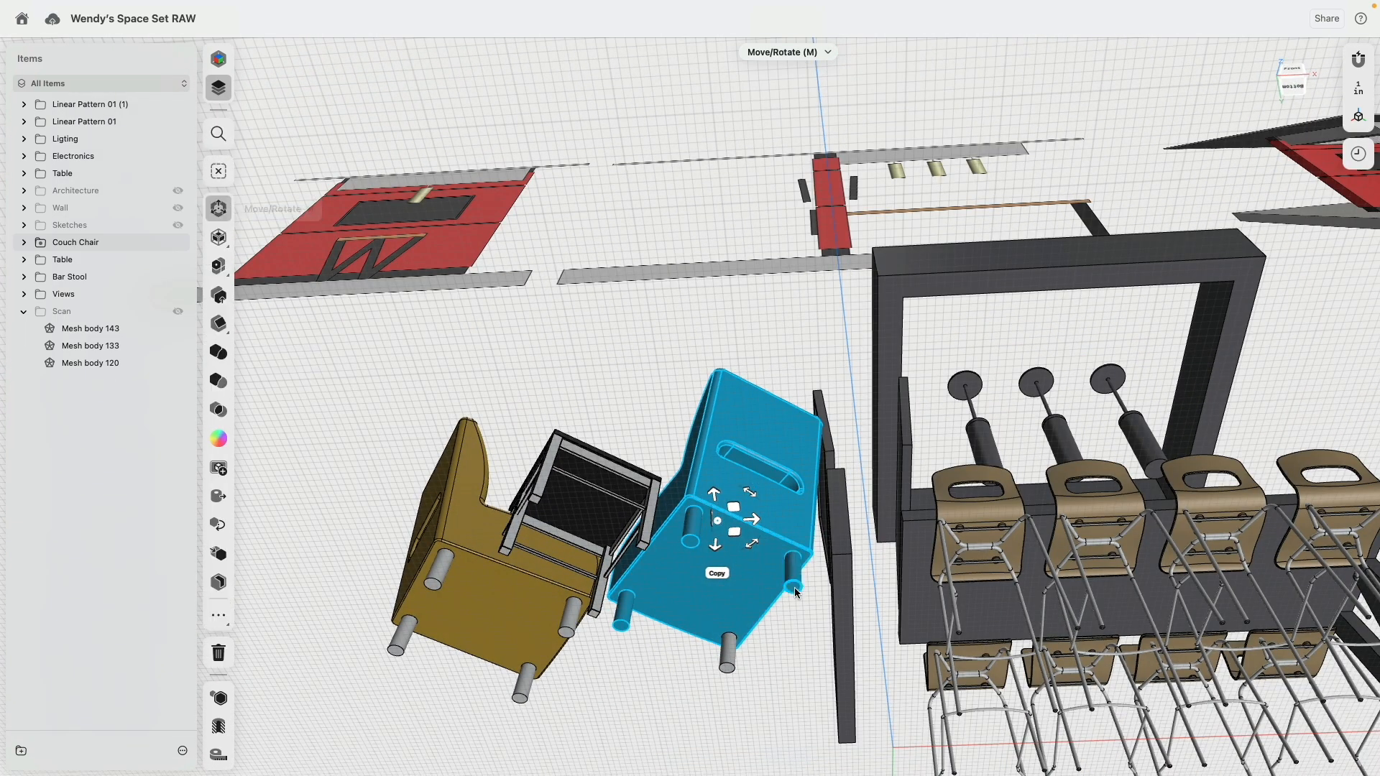
click(734, 653)
right_drag(735, 652, 818, 528)
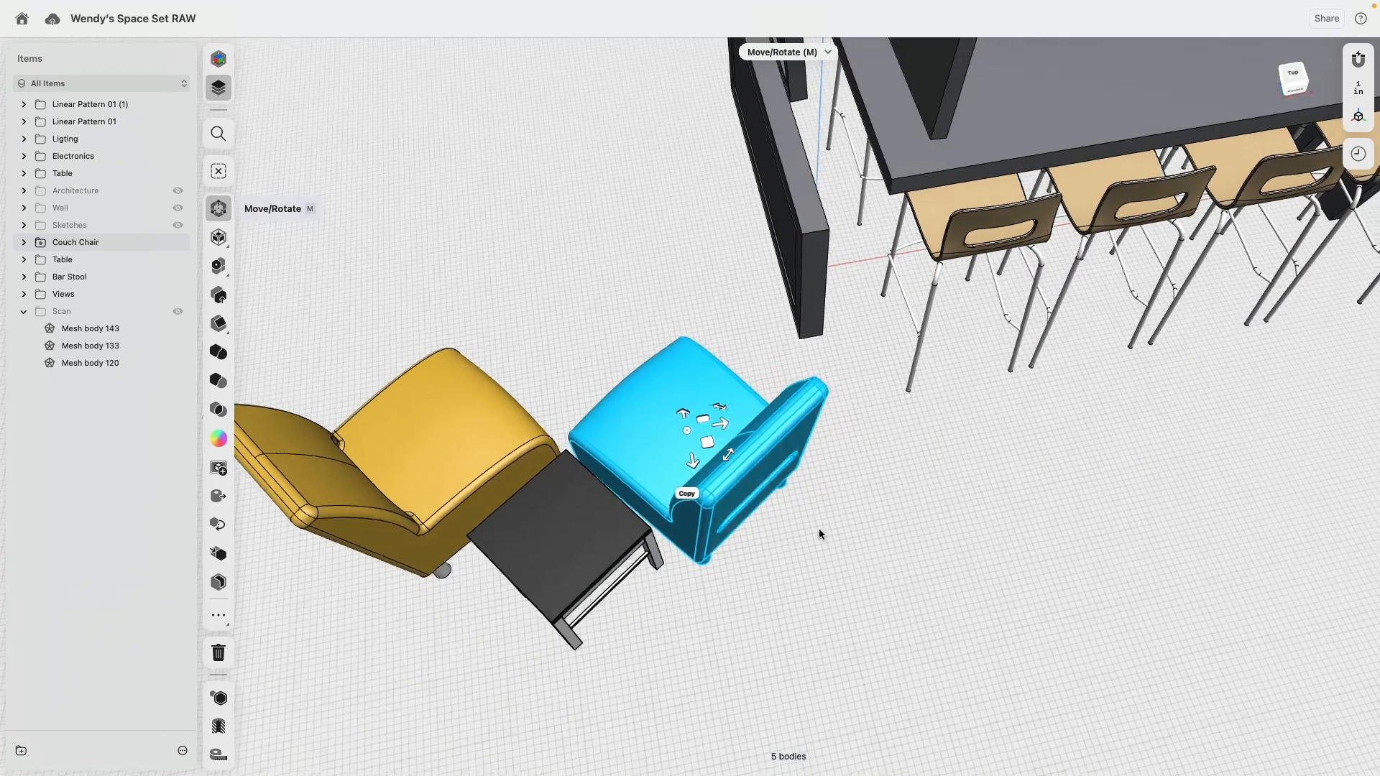
click(1287, 76)
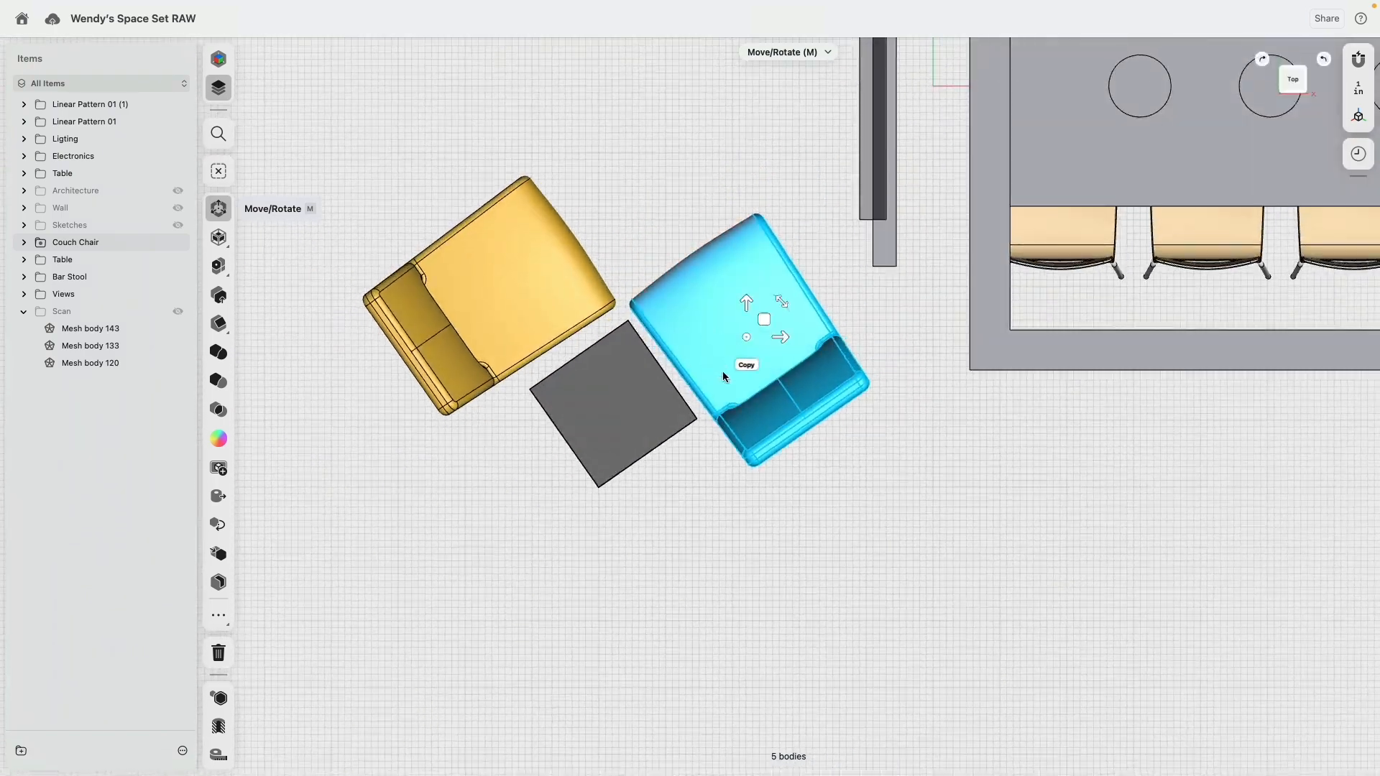
mouse_move(766, 321)
mouse_down()
mouse_move(762, 335)
mouse_move(782, 332)
mouse_up()
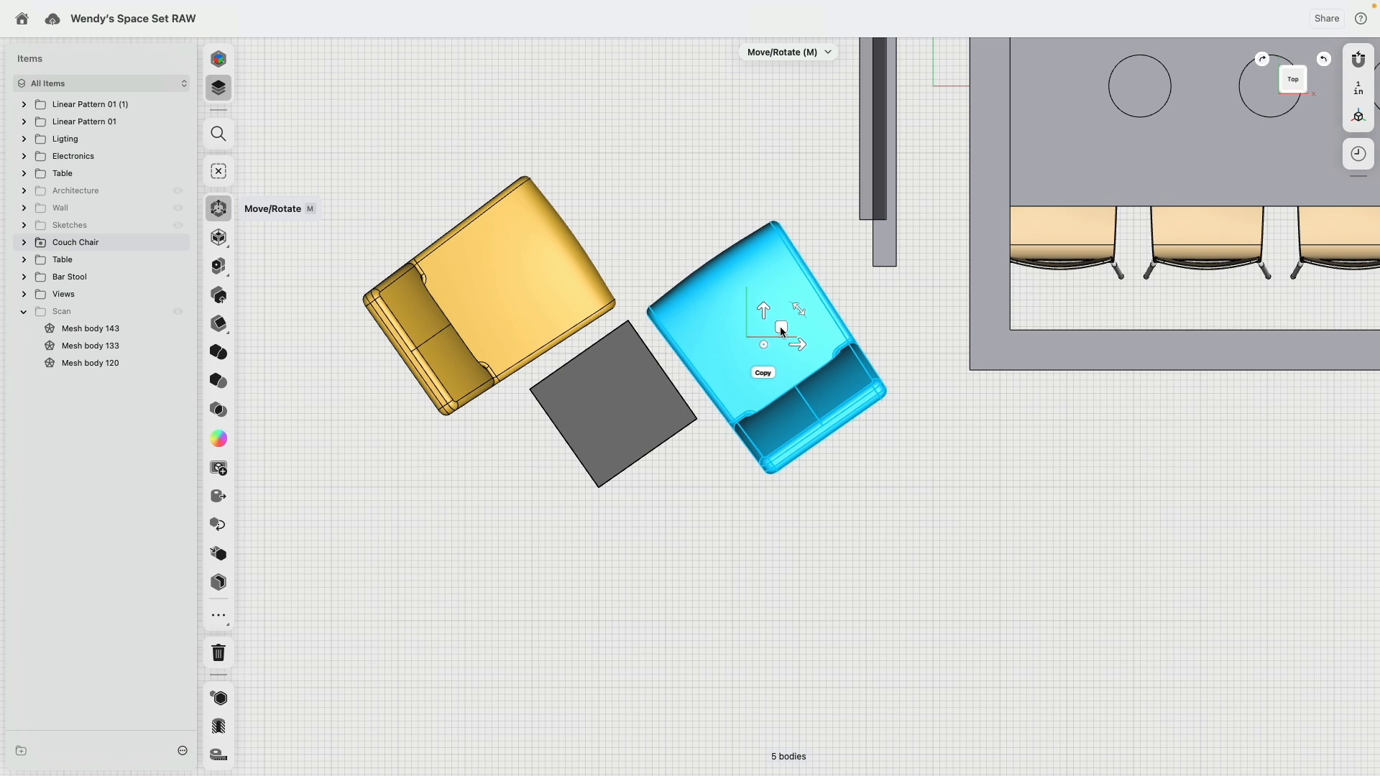
Step: Mirror the two placed couch chairs and their side table across the vertical plane through the red axis
scroll(745, 447, down, 5)
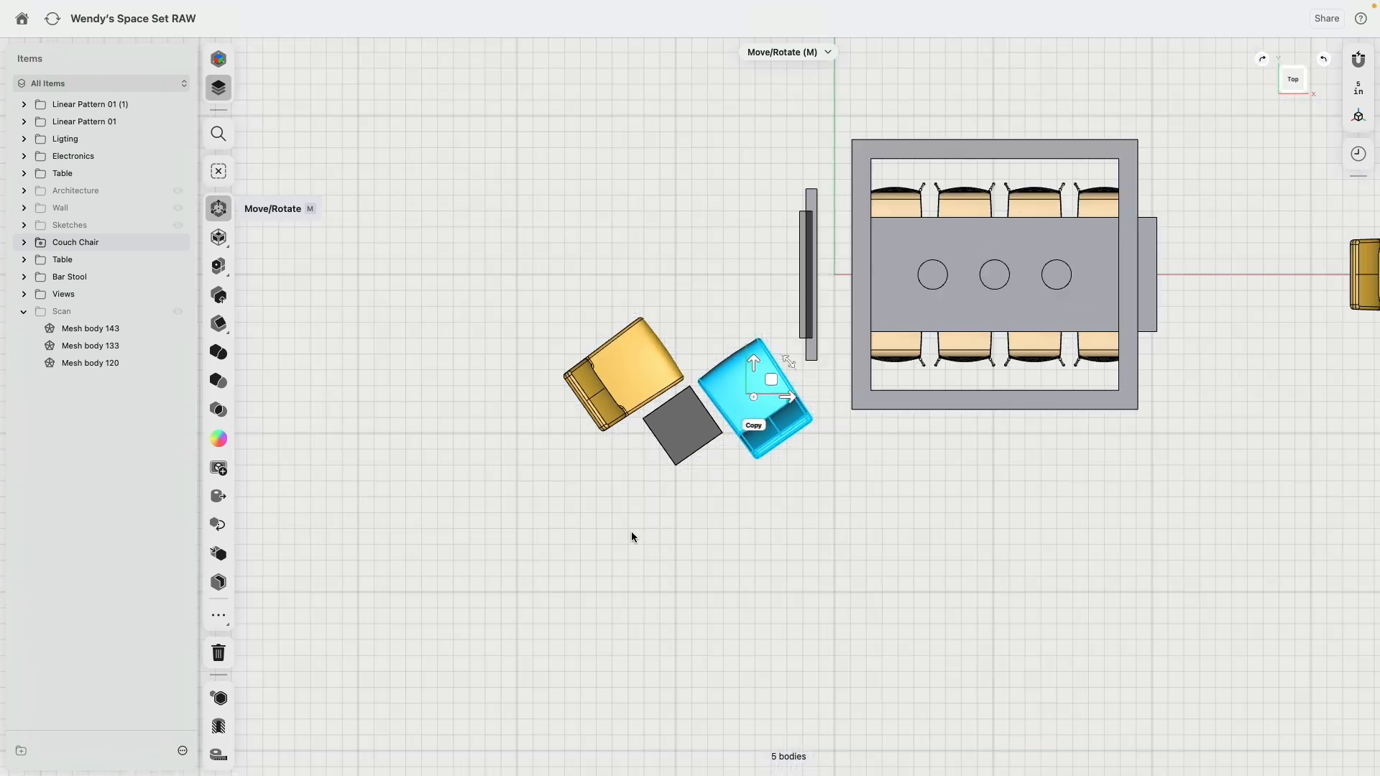
click(493, 255)
middle_drag(568, 420, 514, 213)
drag(493, 324, 791, 618)
middle_drag(512, 497, 667, 547)
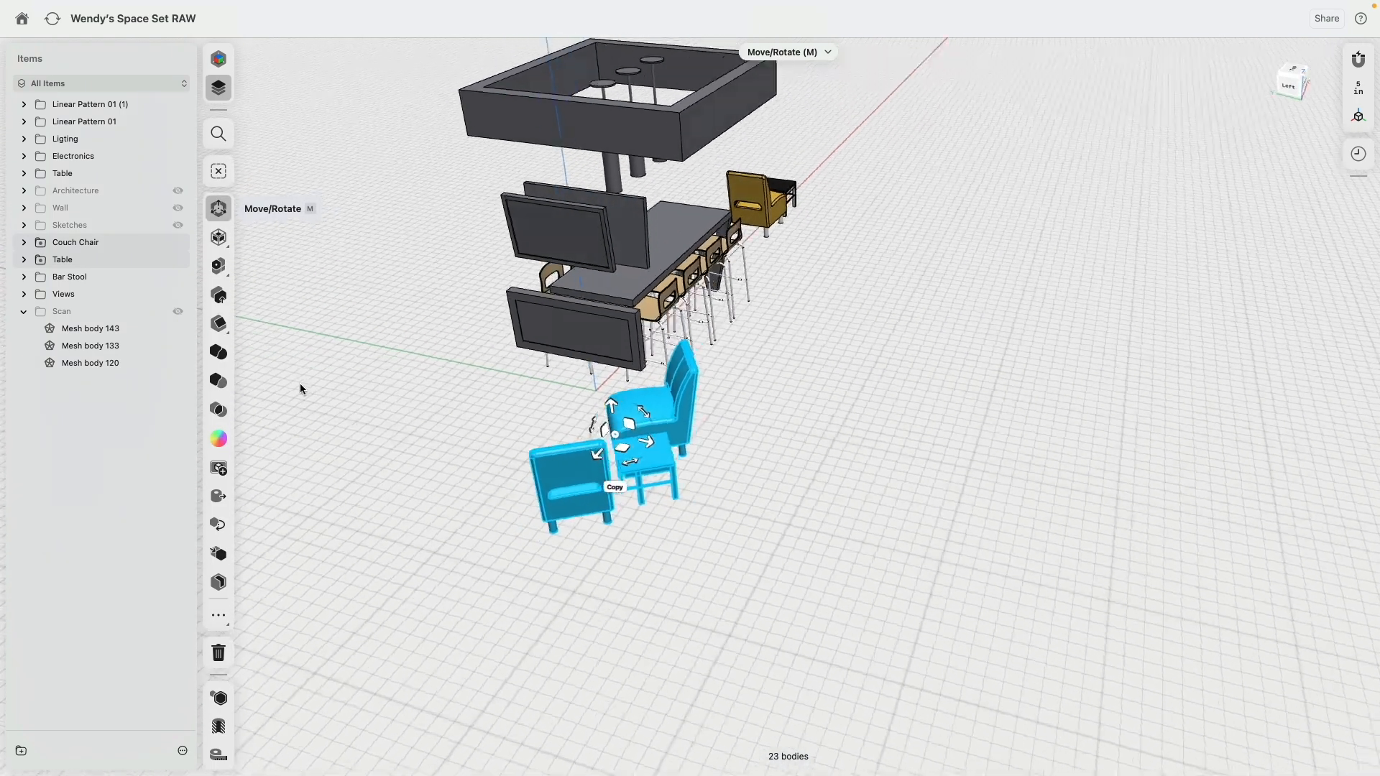
click(221, 556)
click(573, 401)
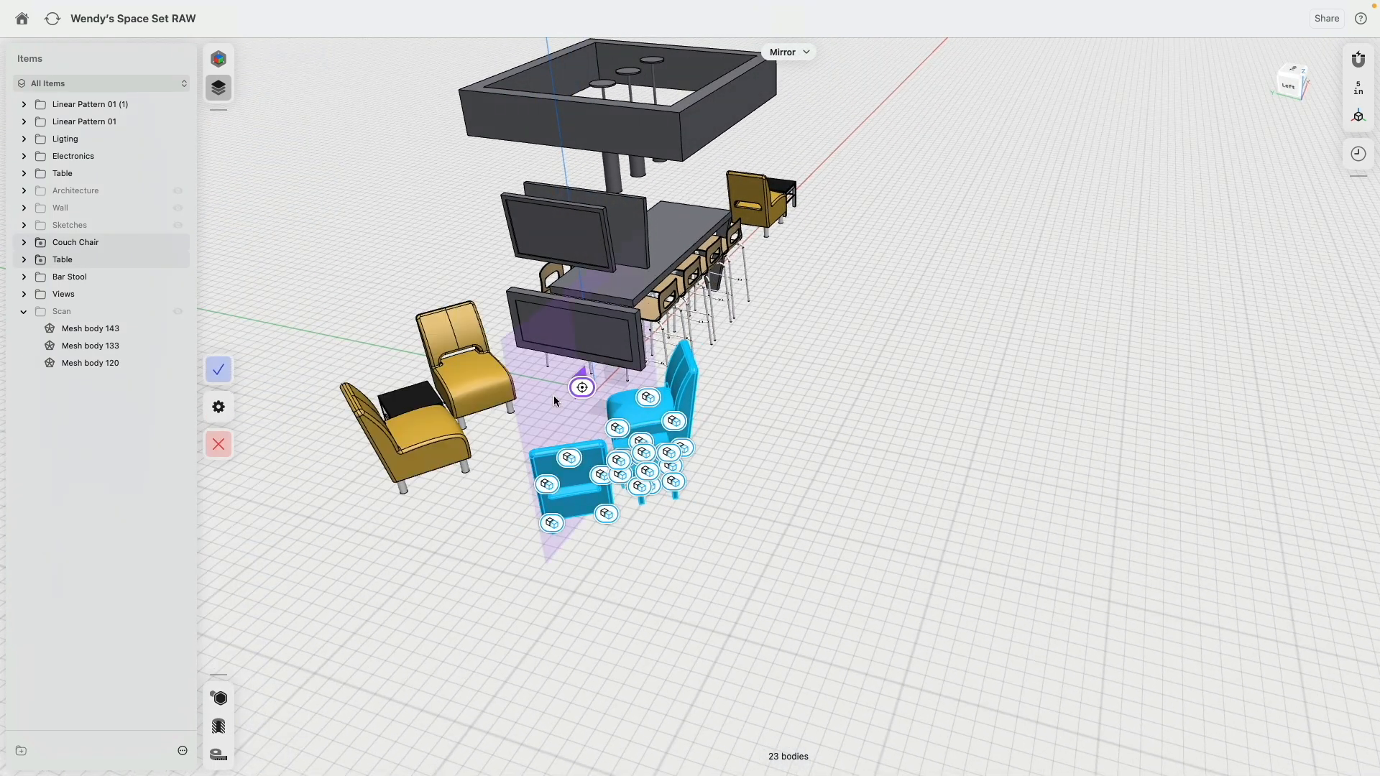
click(219, 370)
Step: Show the Wall and Architecture folders again and hide the Views folder
middle_drag(340, 450, 511, 503)
middle_drag(503, 452, 237, 438)
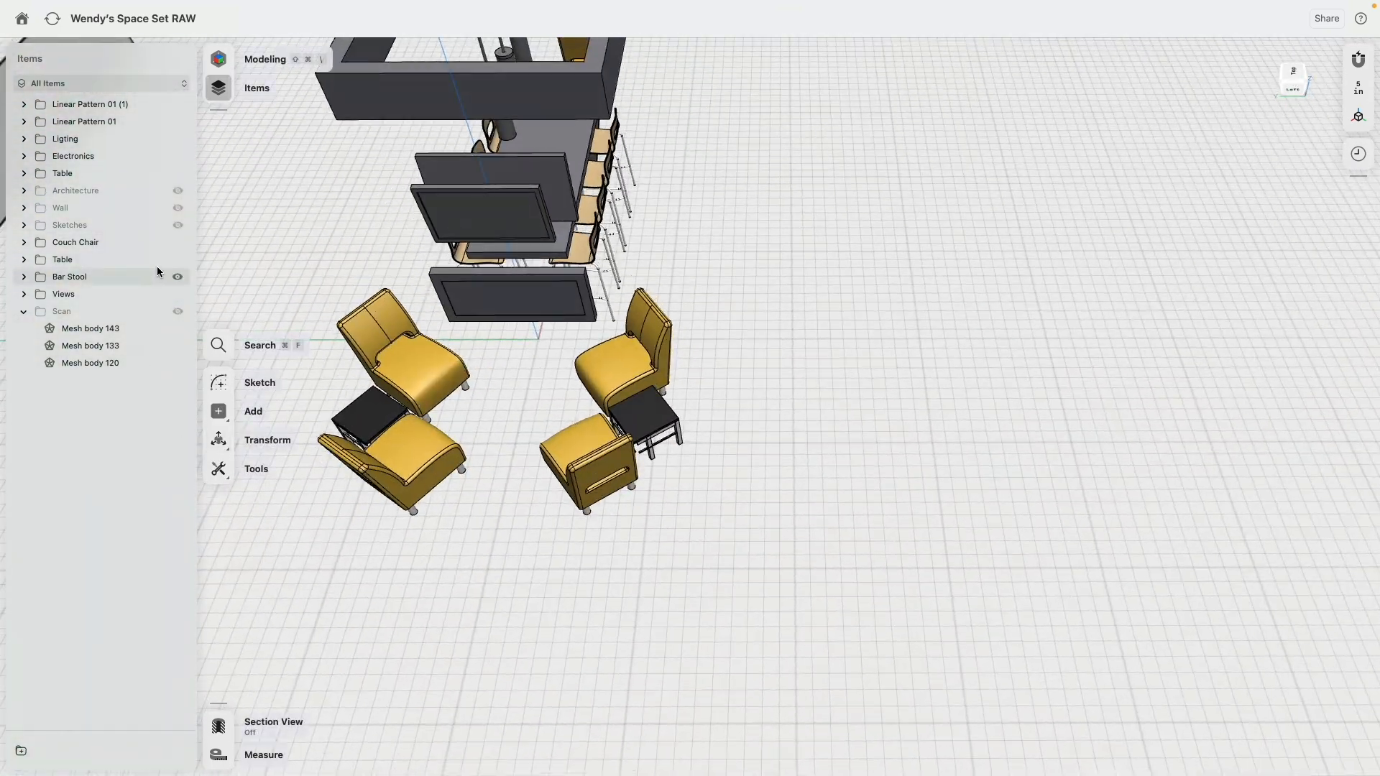
click(182, 208)
click(177, 193)
scroll(731, 389, down, 5)
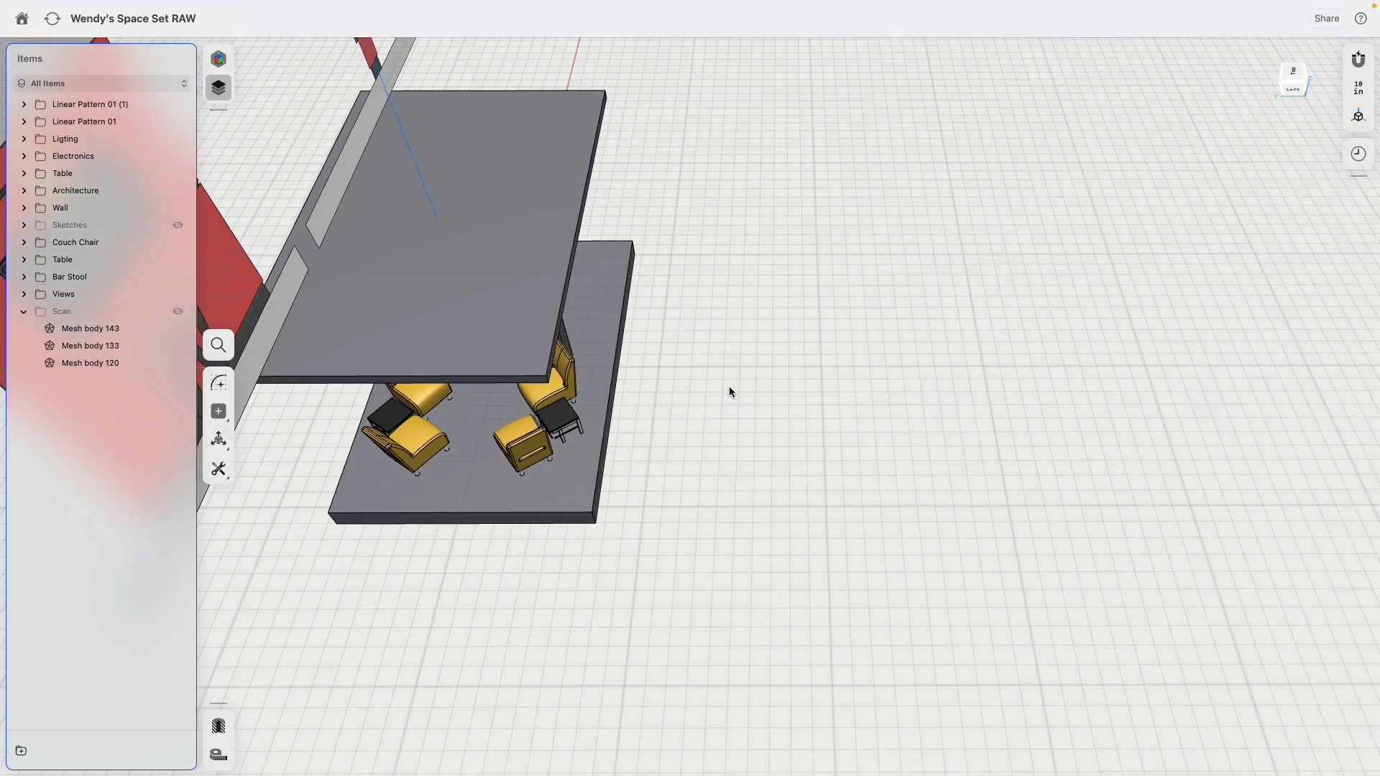
middle_drag(730, 390, 757, 348)
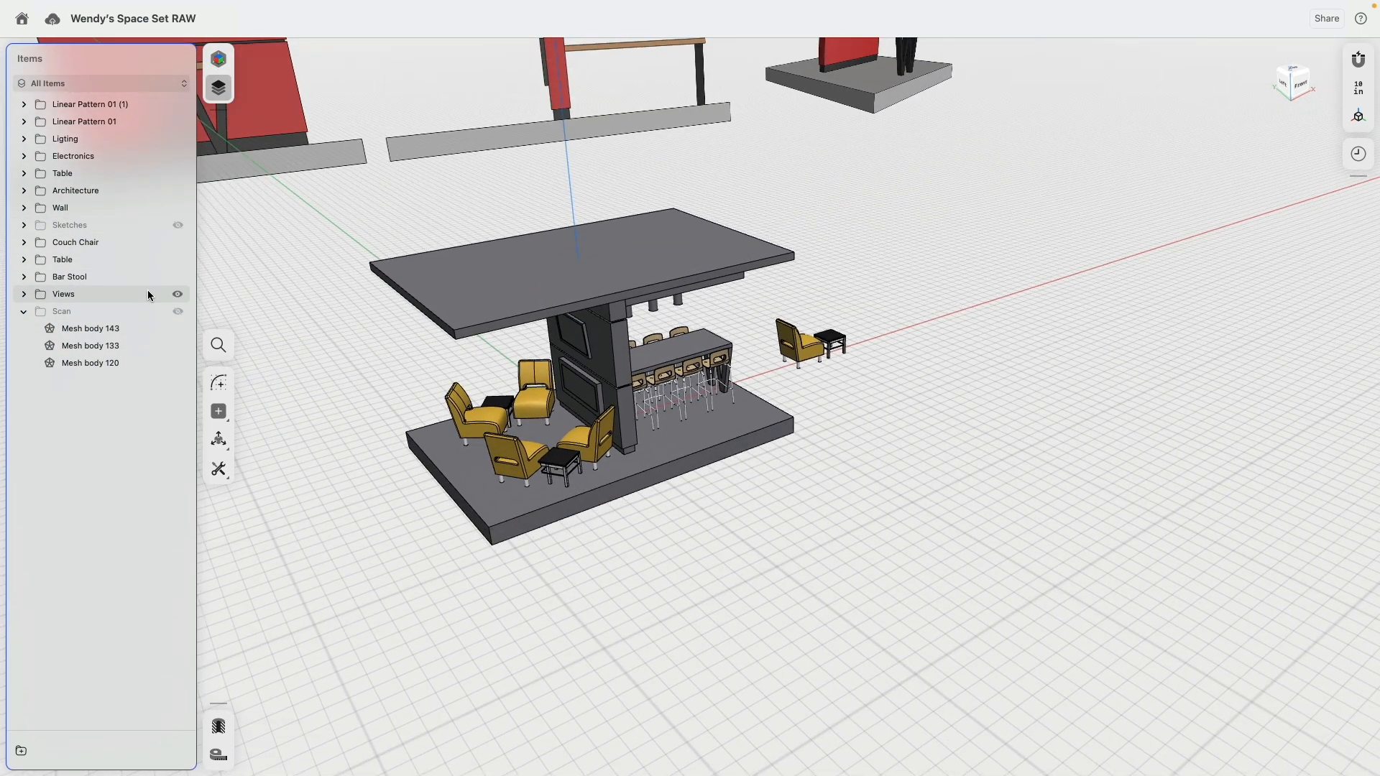
click(178, 294)
Step: Switch the furnished pavilion model to the visualization workspace for assigning materials
middle_drag(407, 354, 337, 276)
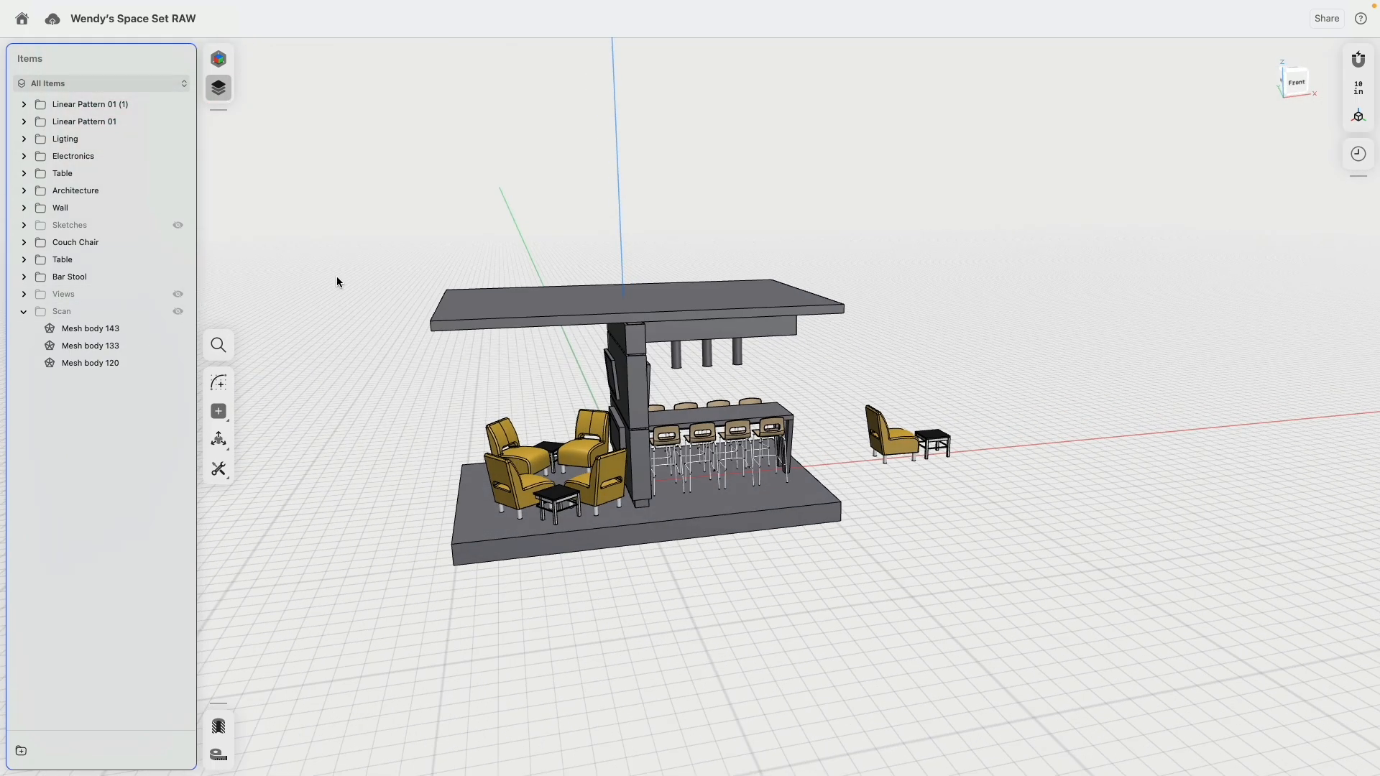
click(225, 67)
click(66, 92)
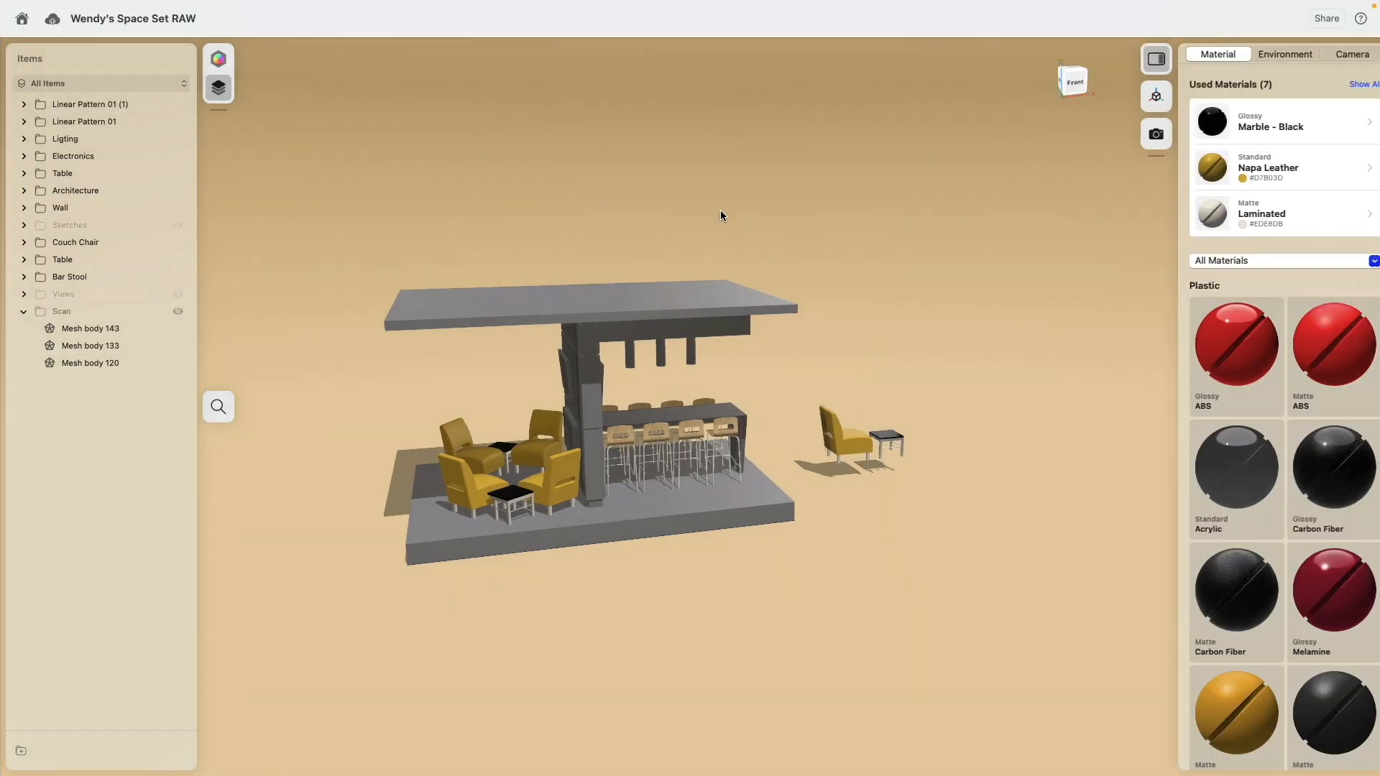
Step: Return to the modeling workspace and delete the spare couch chair and side table standing outside the pavilion
middle_drag(674, 512, 903, 489)
scroll(903, 489, up, 3)
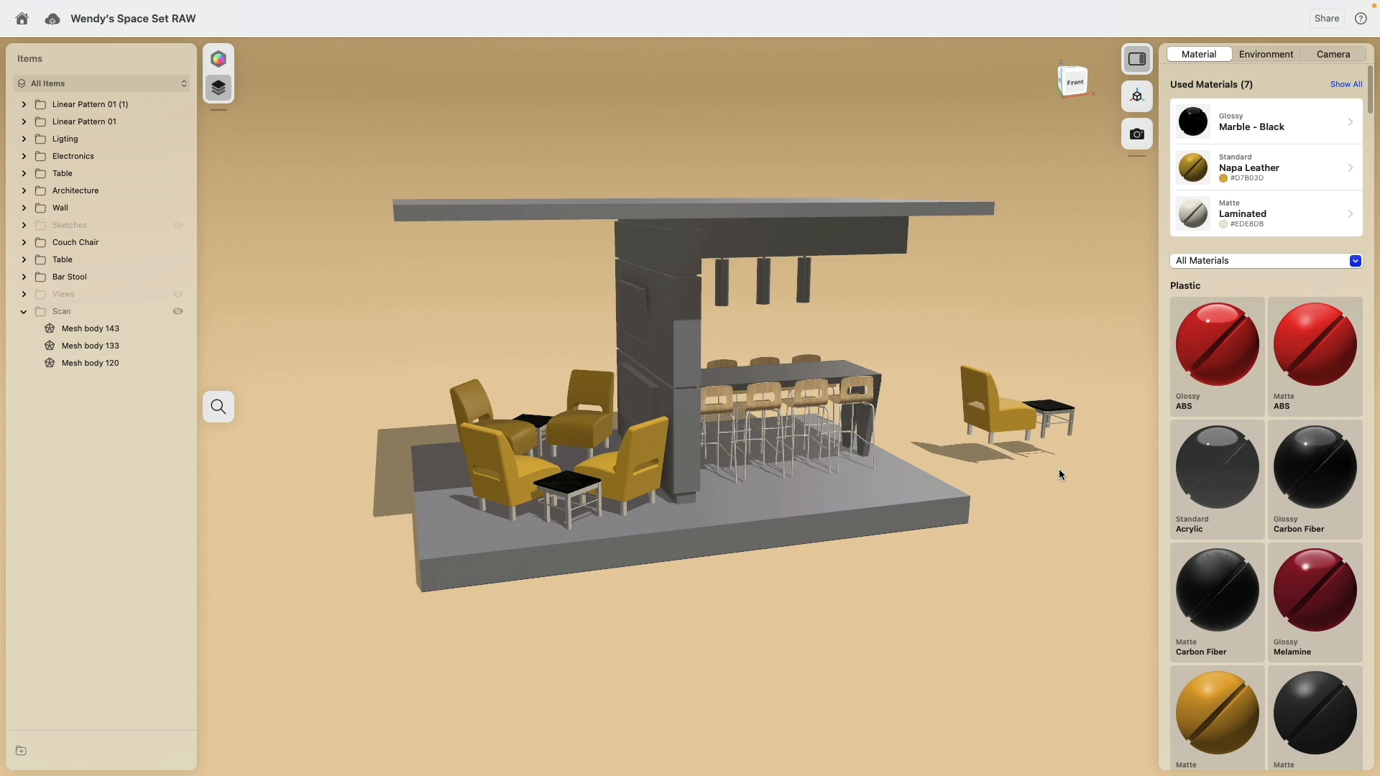
right_drag(1059, 469, 939, 445)
middle_drag(938, 446, 839, 443)
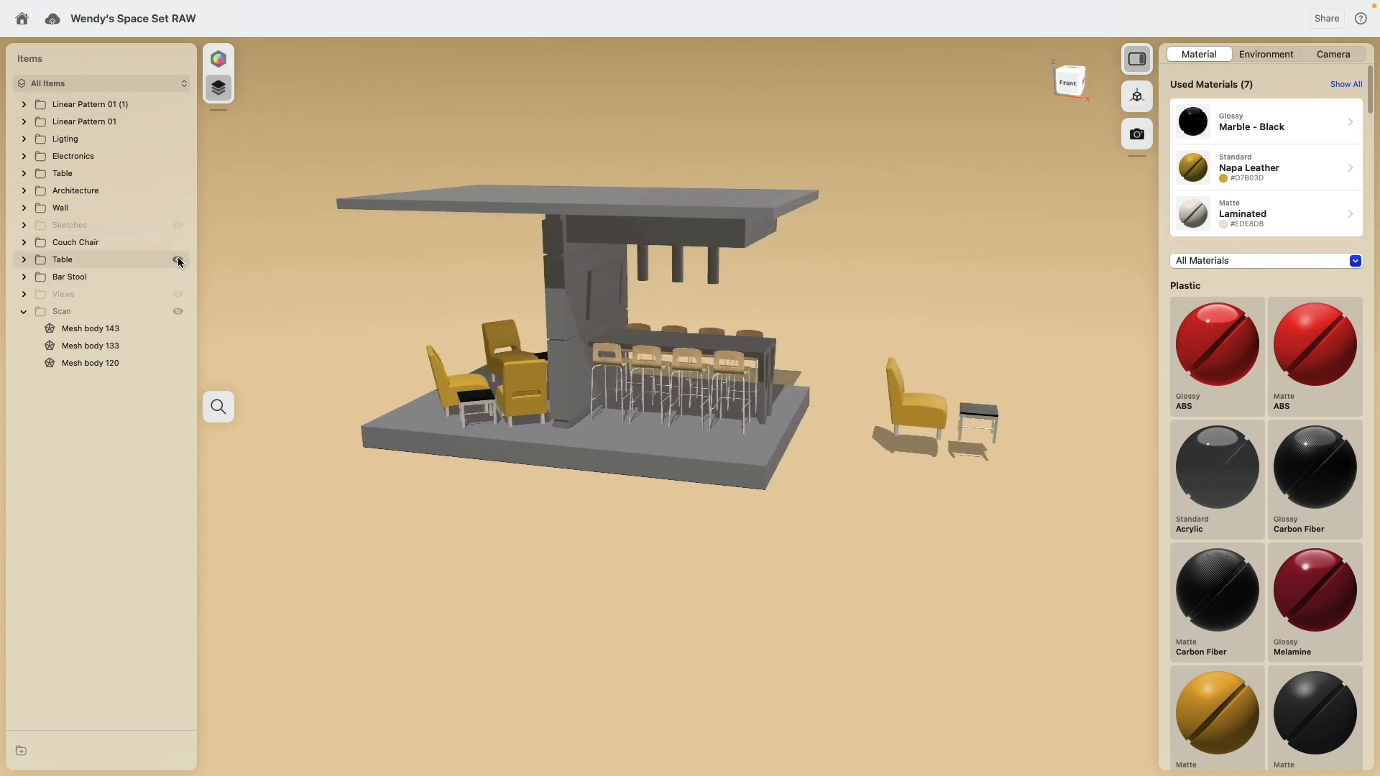
click(180, 262)
click(181, 262)
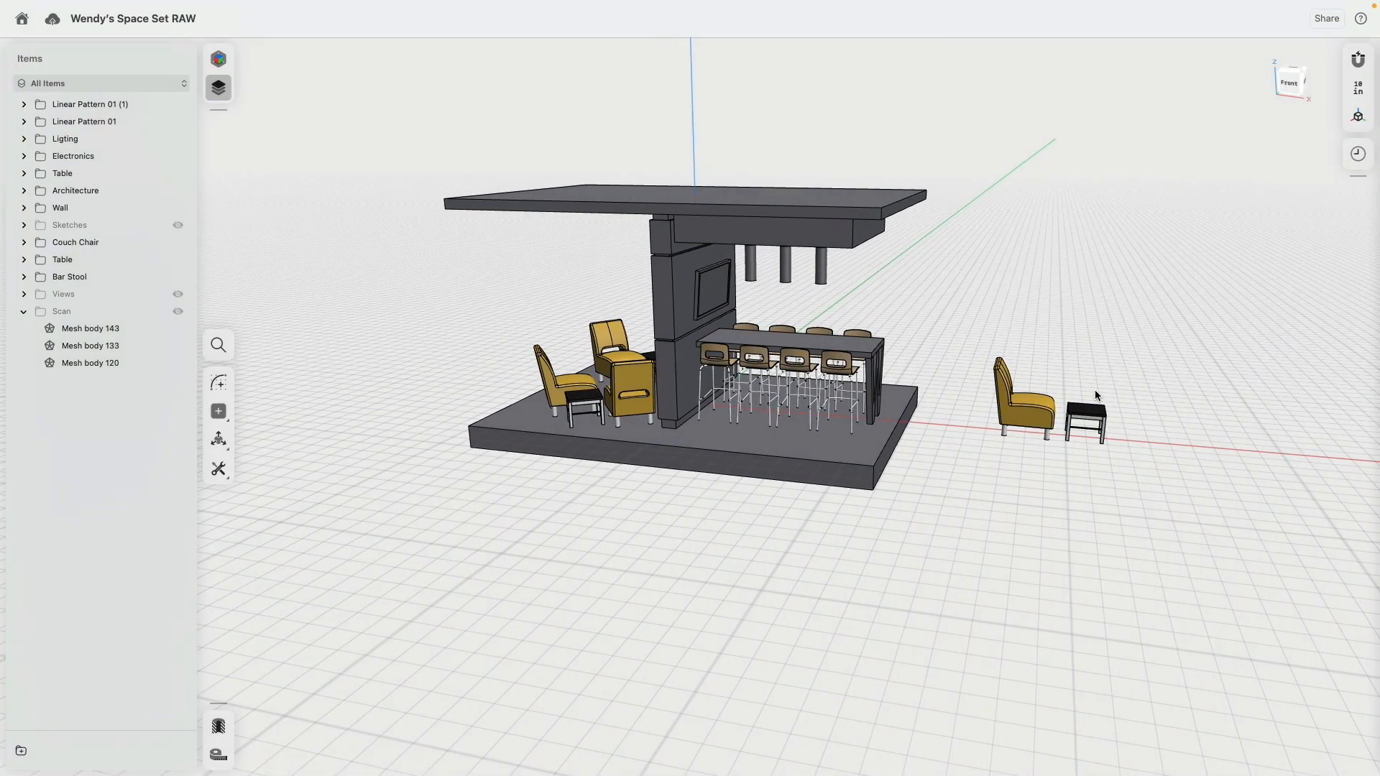
drag(963, 288, 1222, 537)
key(m)
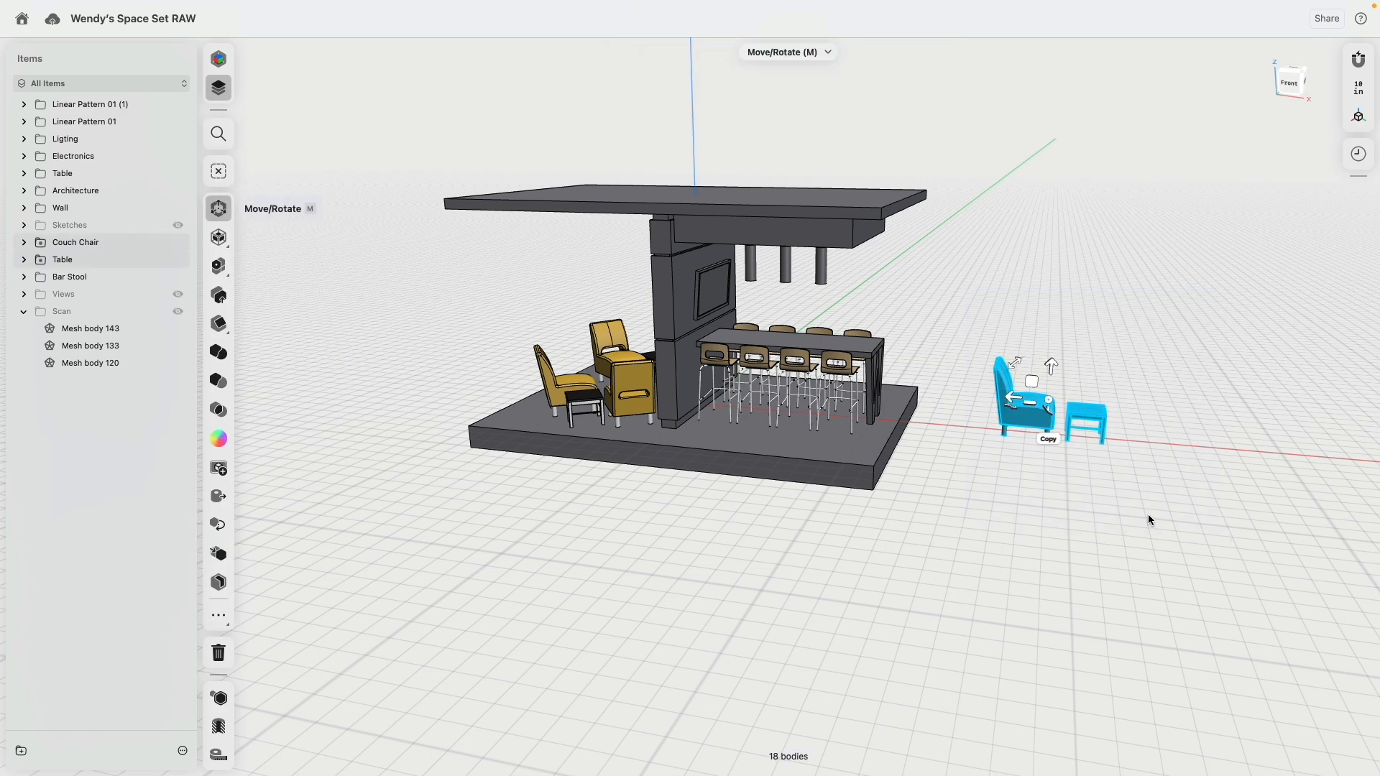
key(Delete)
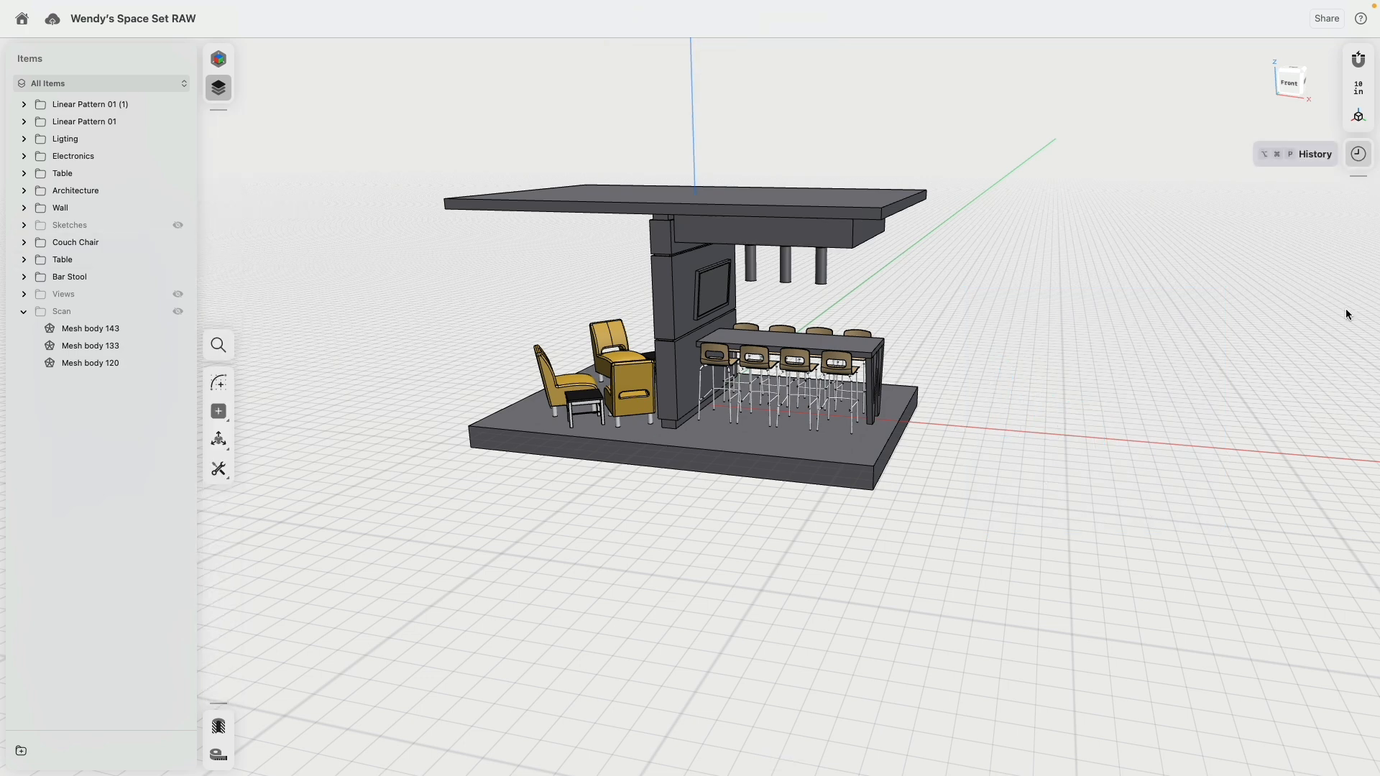
Step: Show the modeling history down to its latest entries and switch back to the visualization workspace
click(1359, 153)
scroll(1239, 503, down, 5)
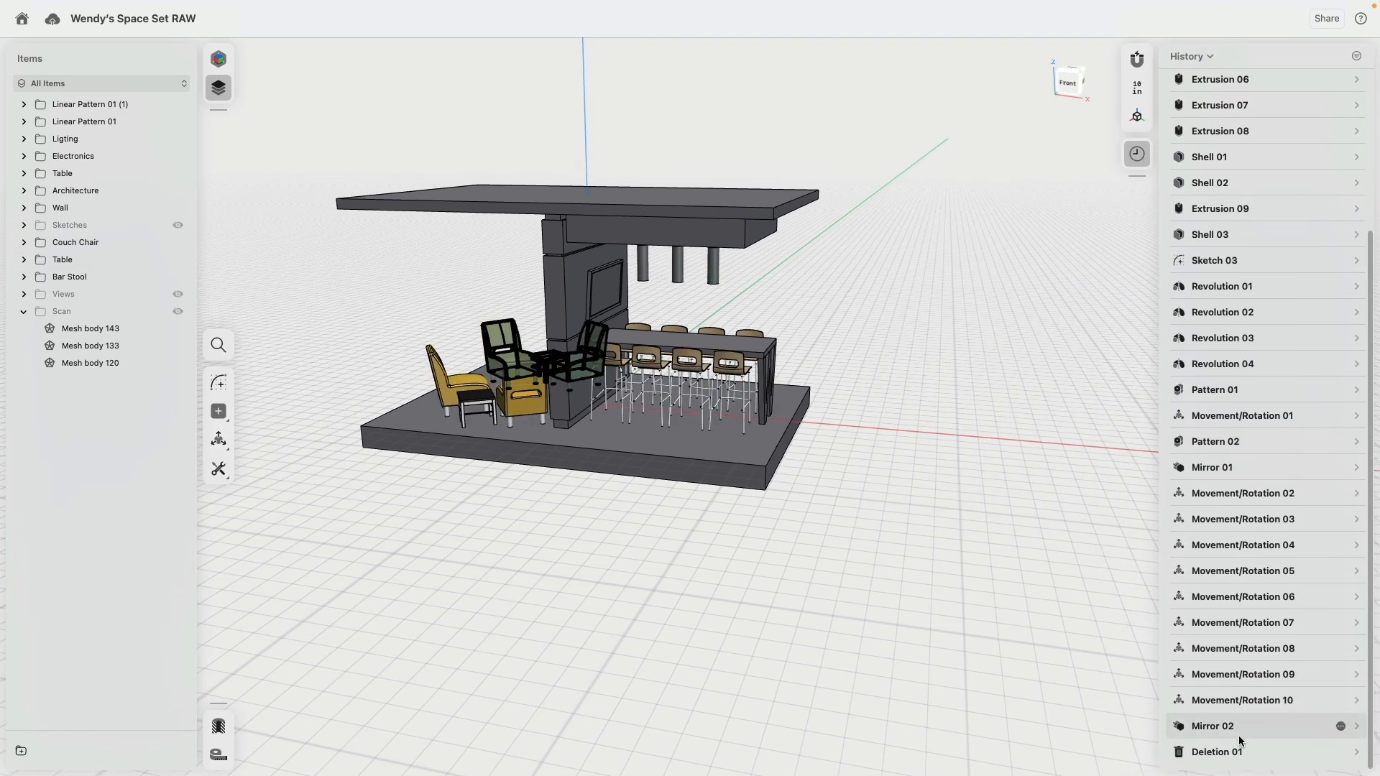
click(218, 59)
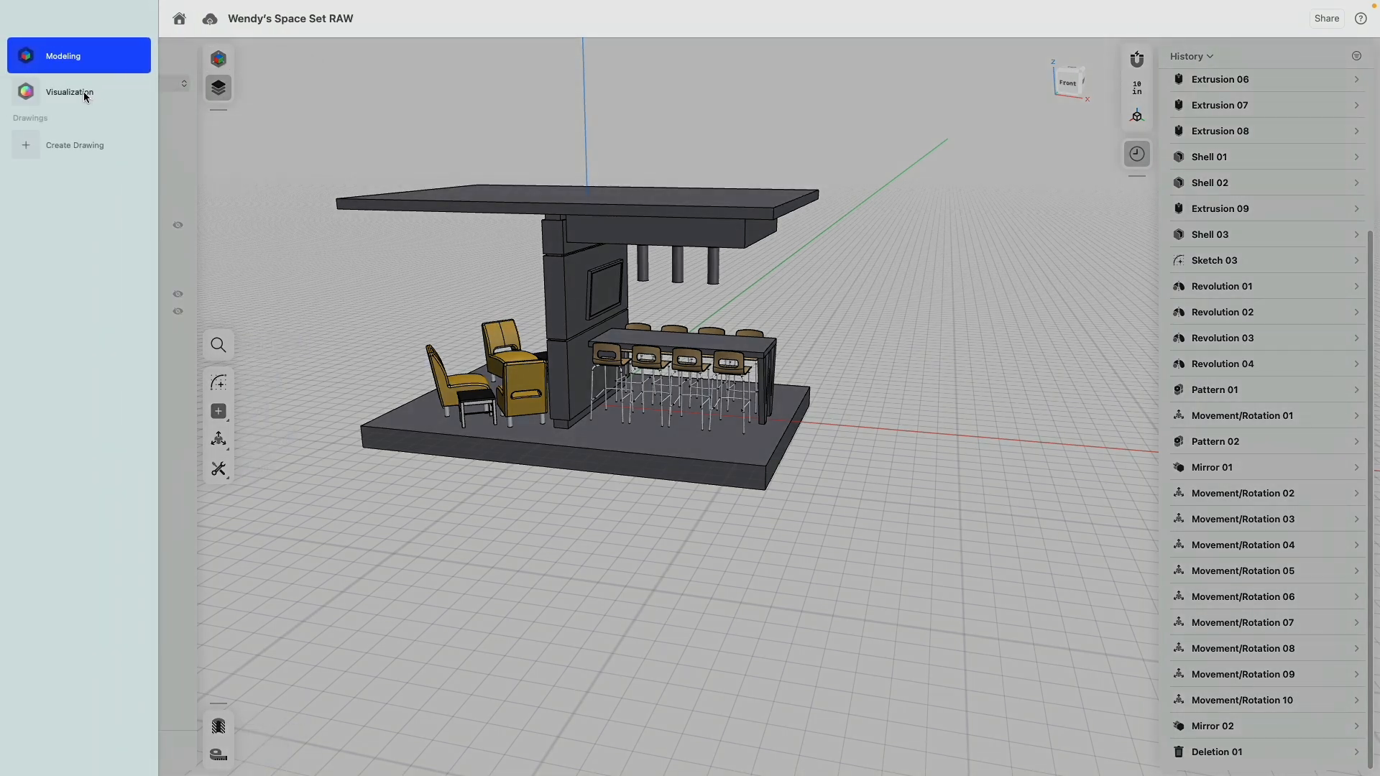
click(85, 95)
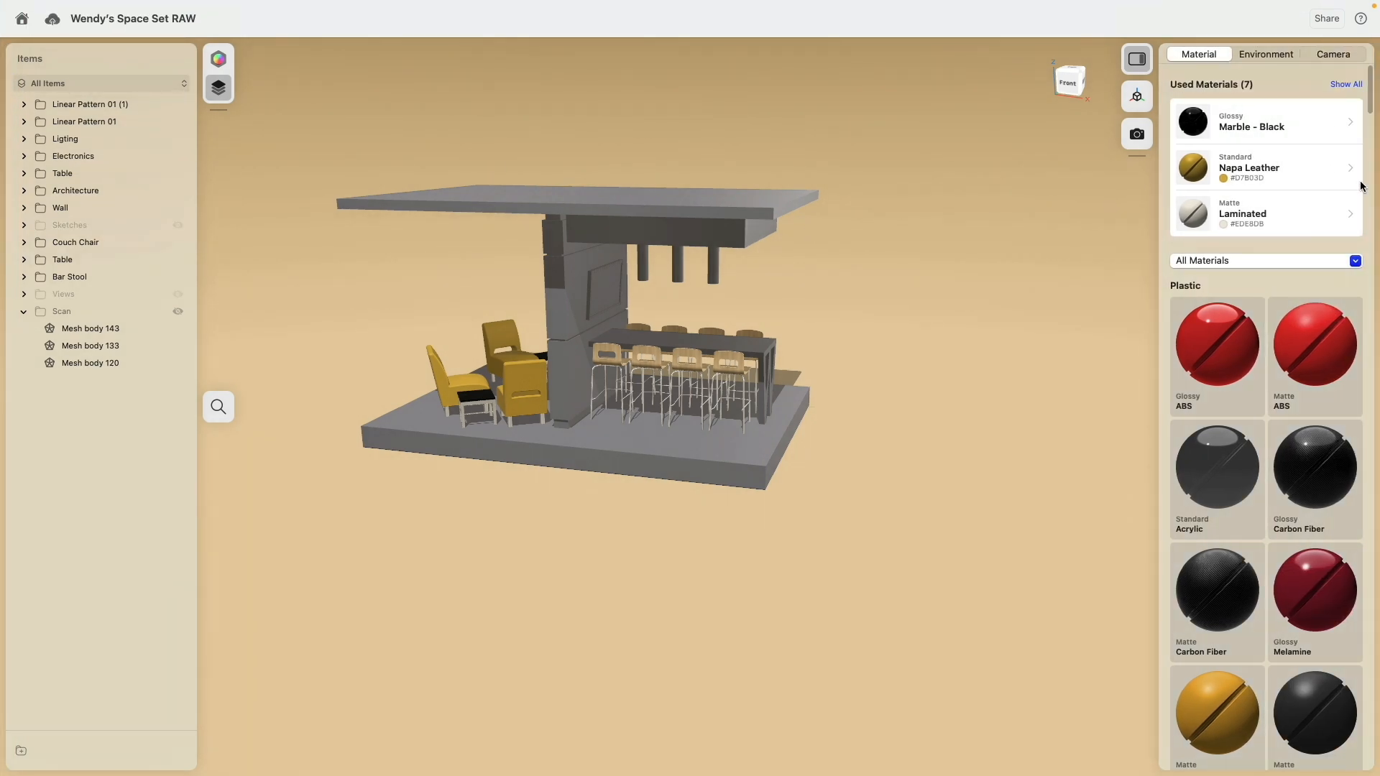
Step: Filter the material library to Stone and apply a light stone material to the pavilion's base slab
click(1244, 262)
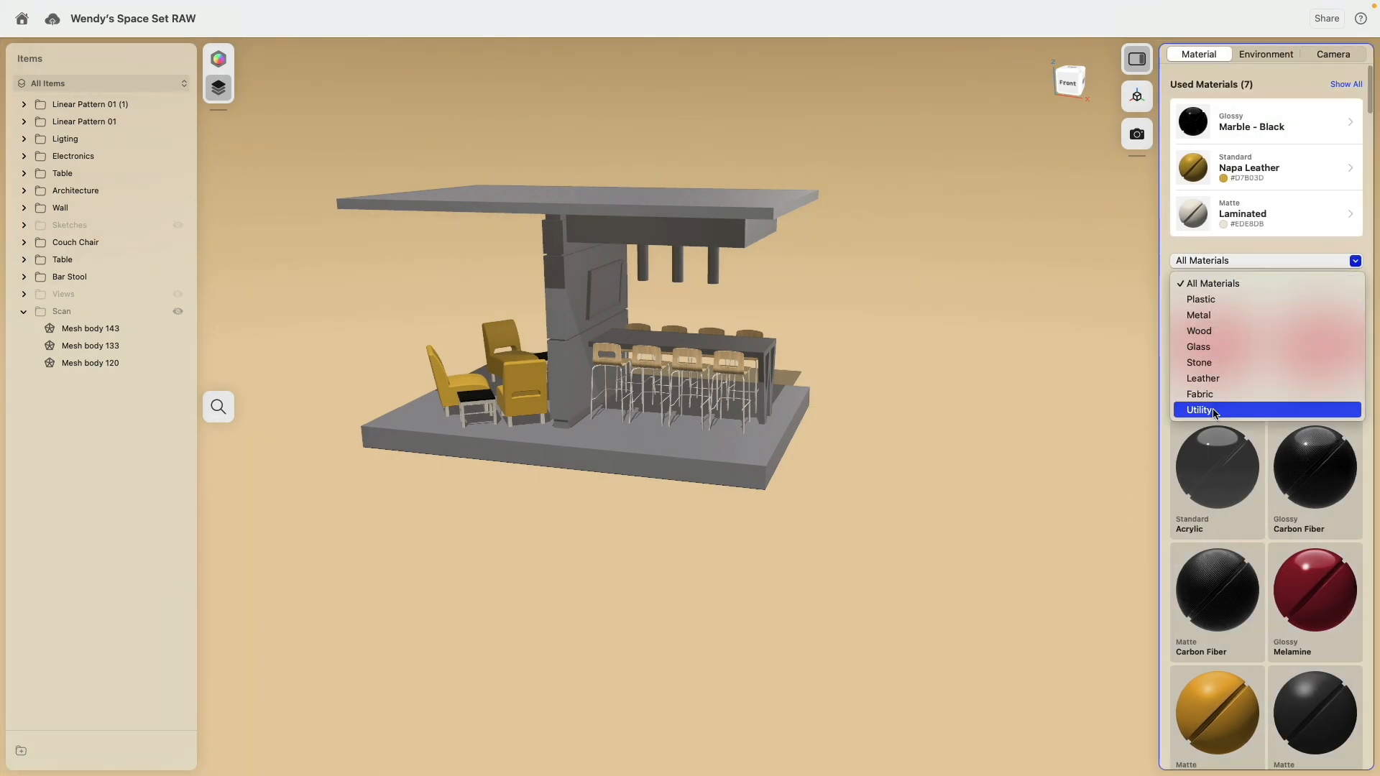
click(1214, 361)
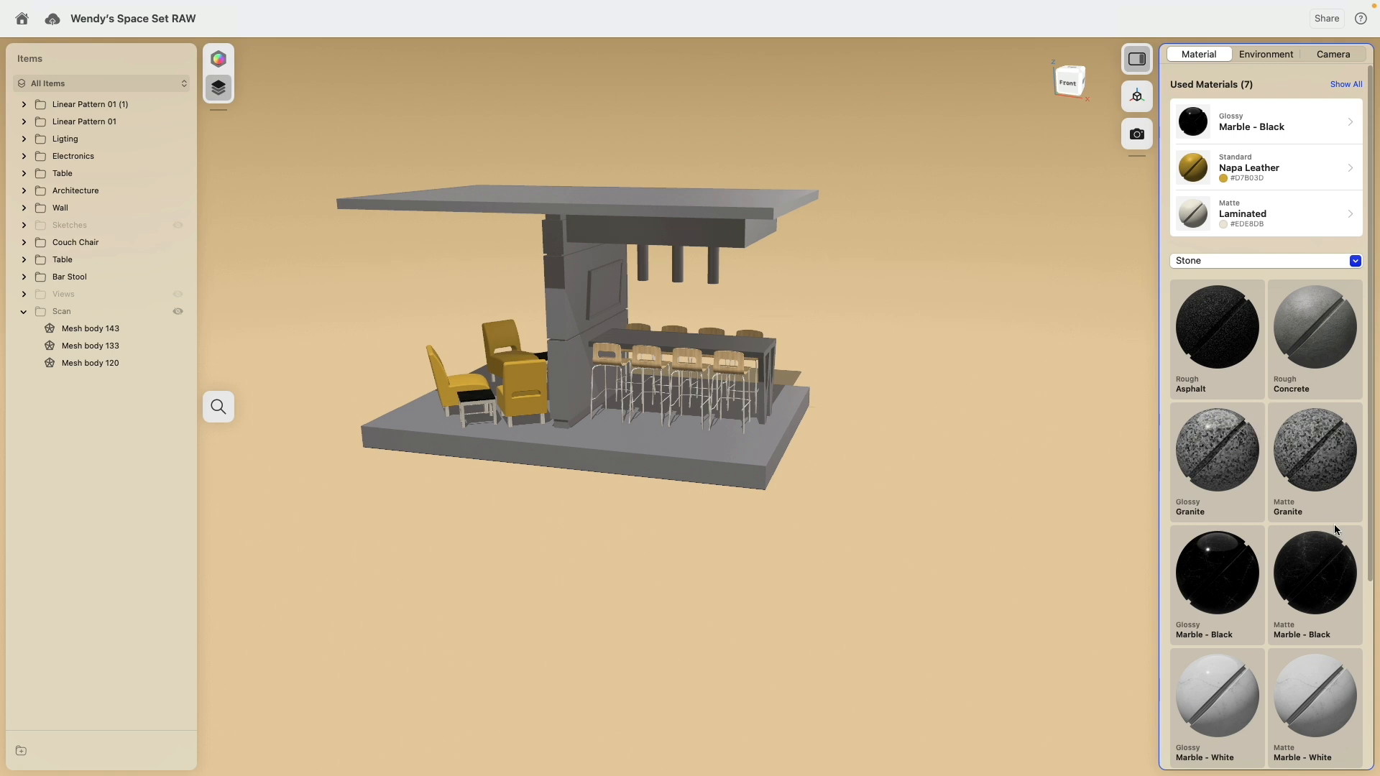
scroll(1334, 529, down, 5)
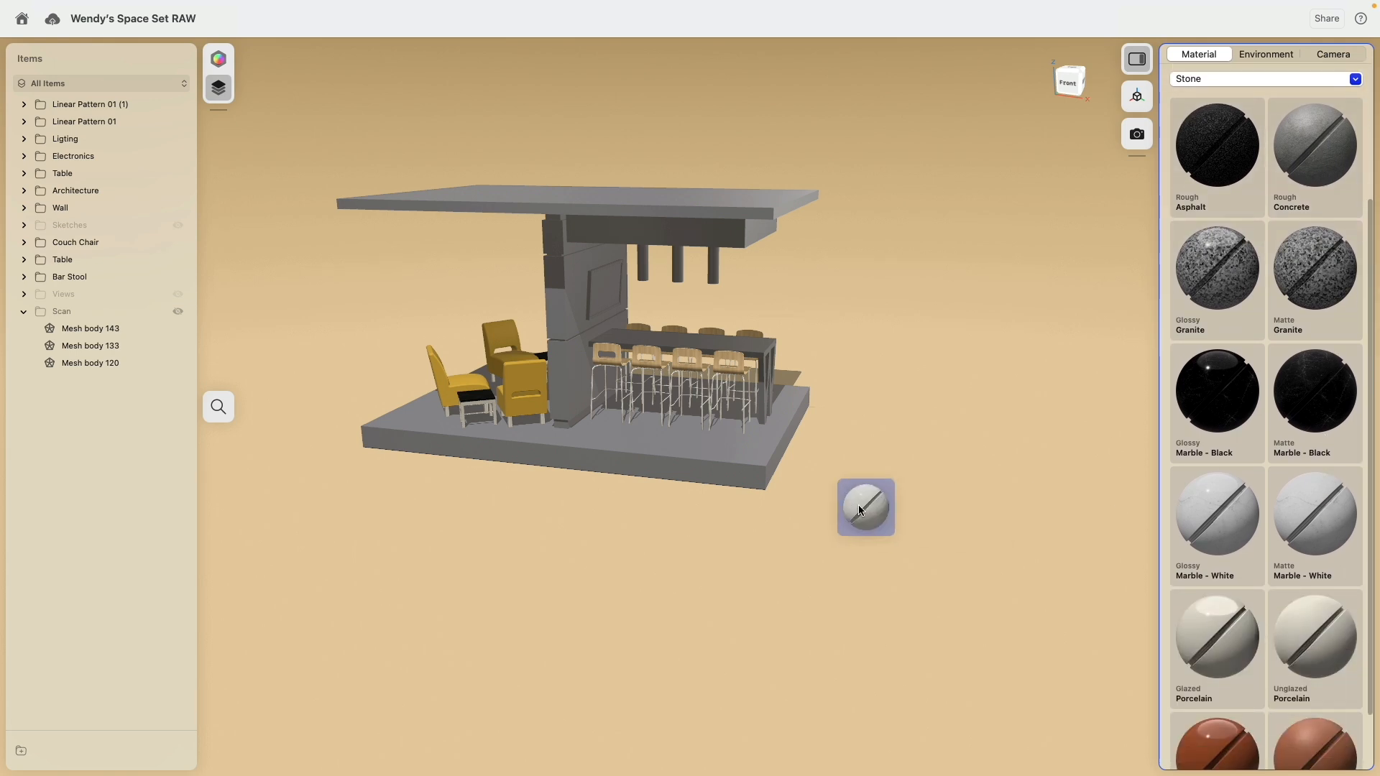
drag(861, 509, 730, 457)
scroll(810, 411, up, 10)
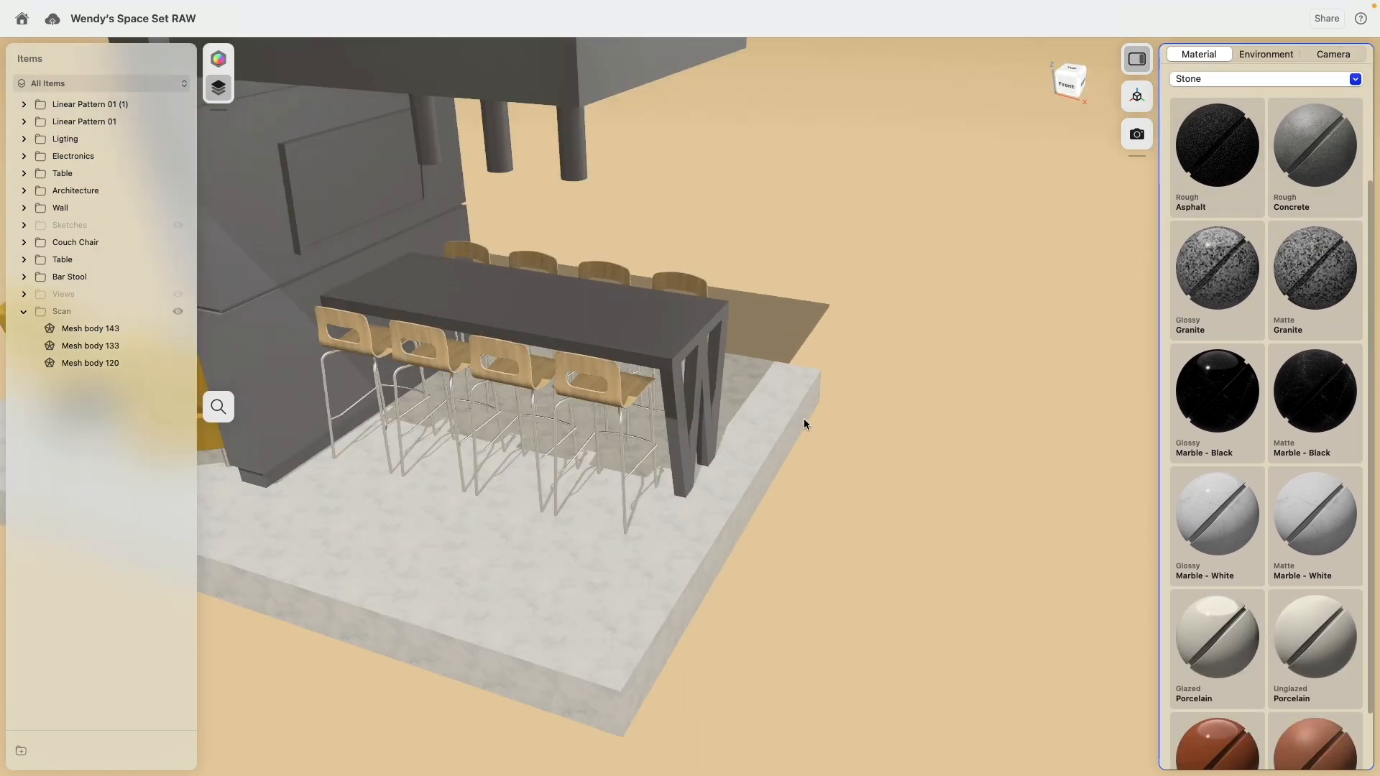
Step: Replace the base slab's material with rough Concrete
middle_drag(867, 462, 1046, 269)
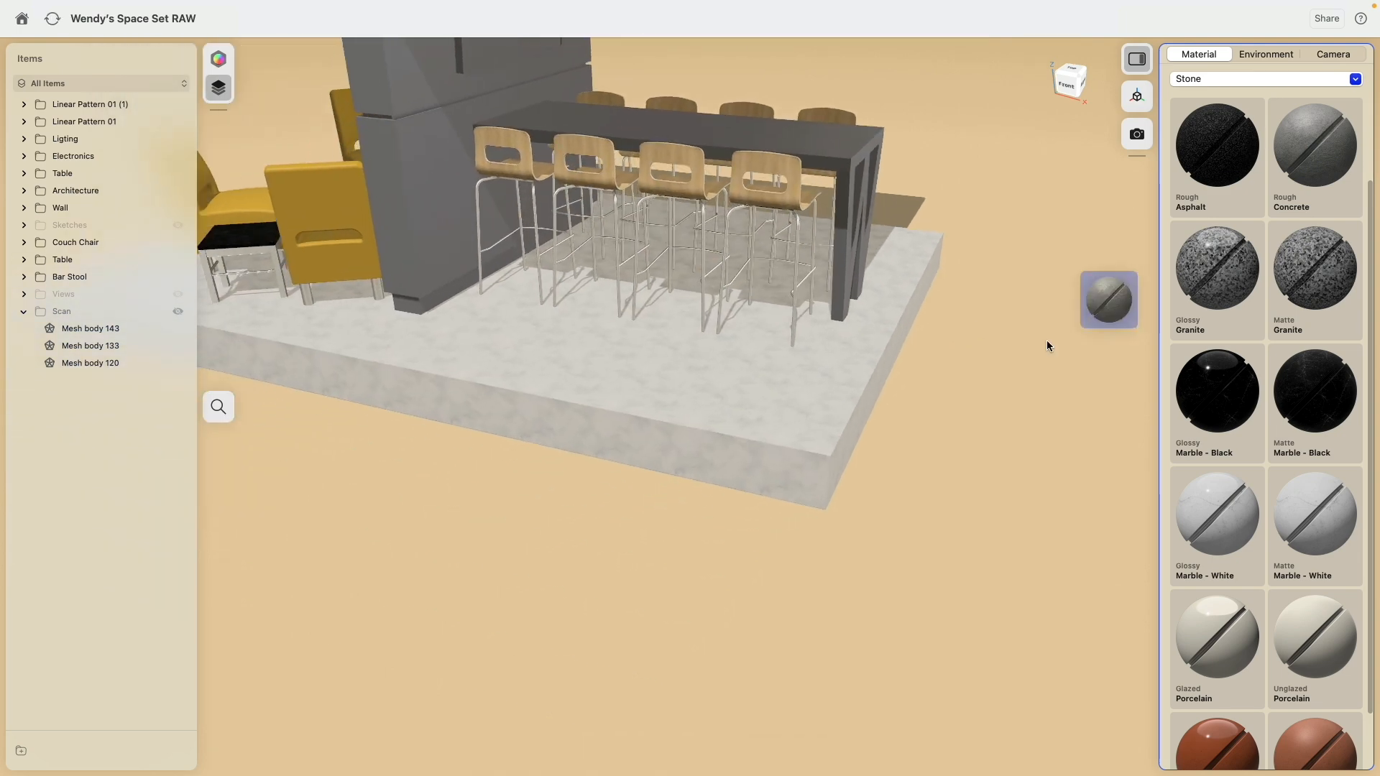
drag(1047, 346, 818, 463)
click(716, 405)
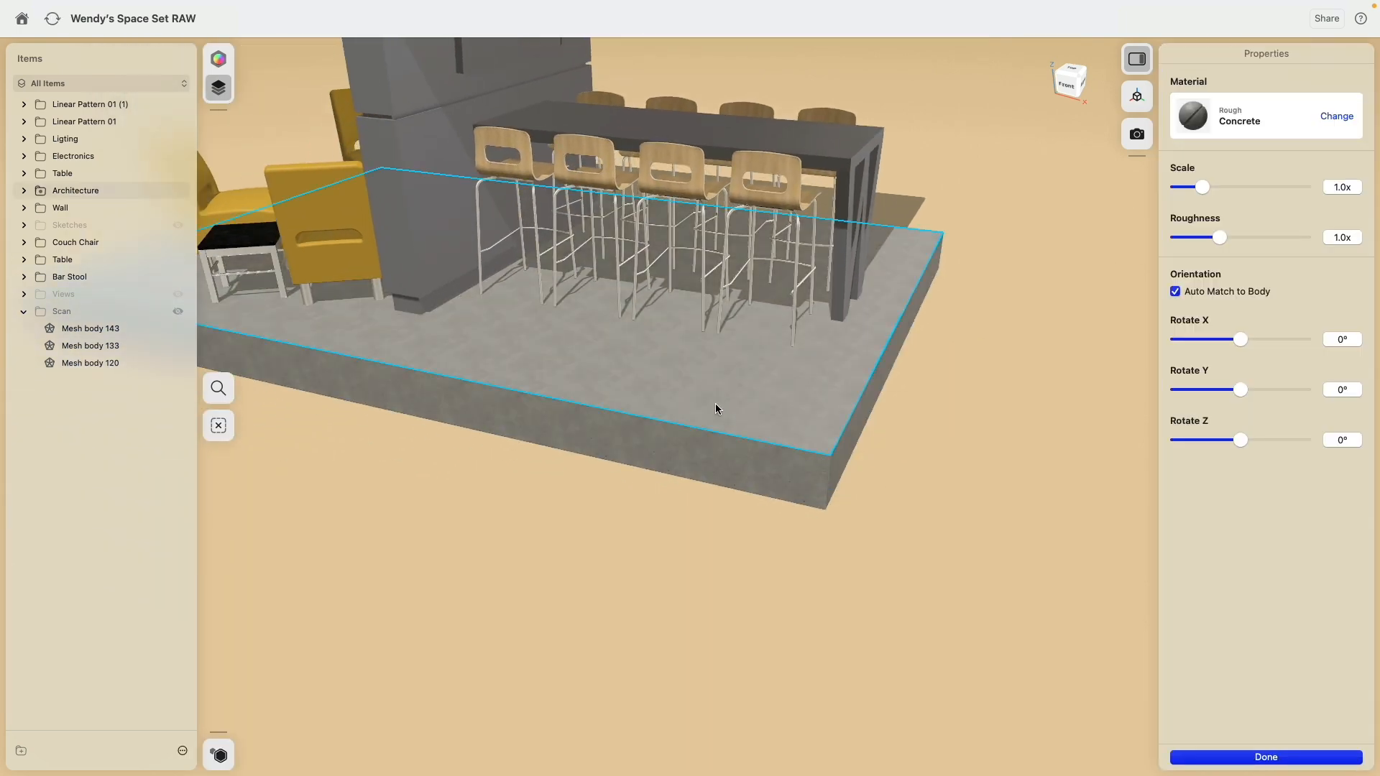
click(995, 471)
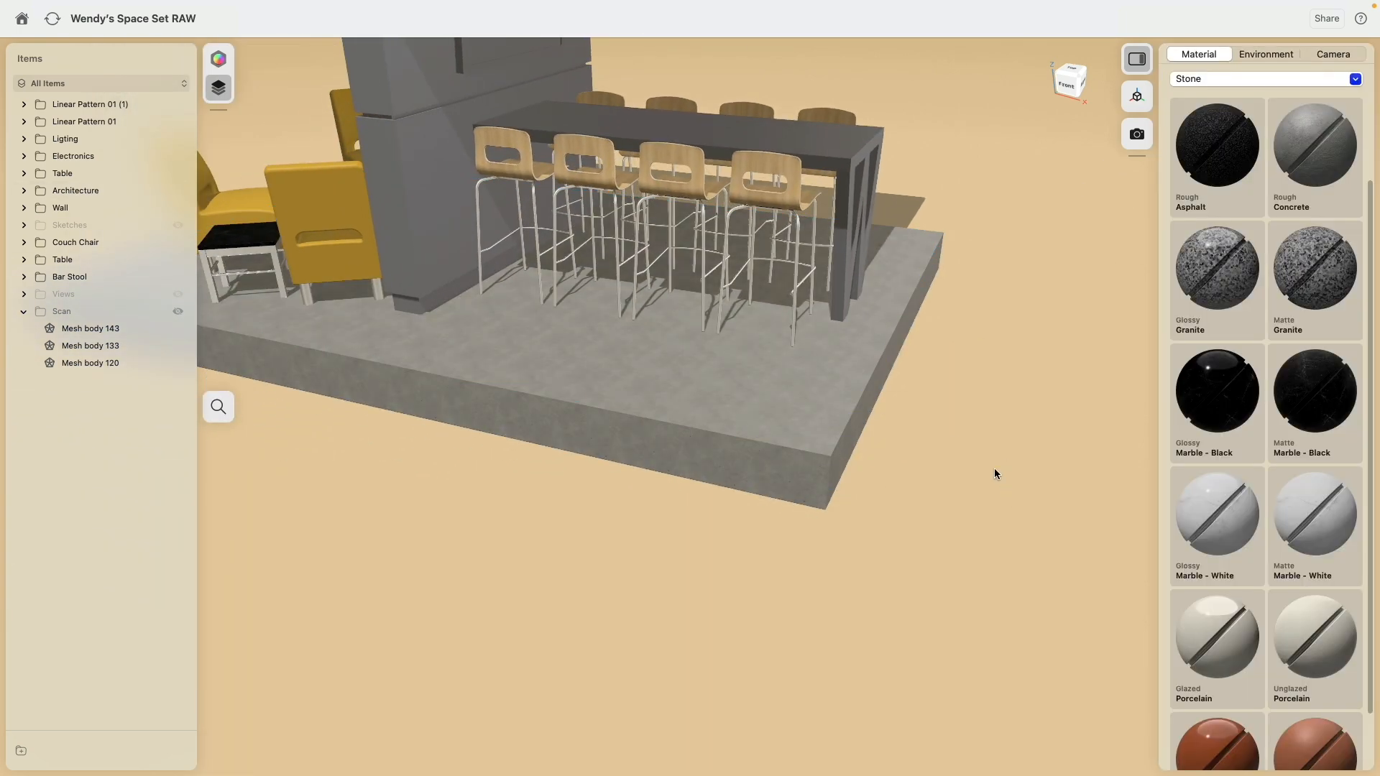
Step: Set the Concrete texture scale of the whole base slab to 4.0x
click(788, 409)
click(788, 409)
drag(1201, 189, 1378, 188)
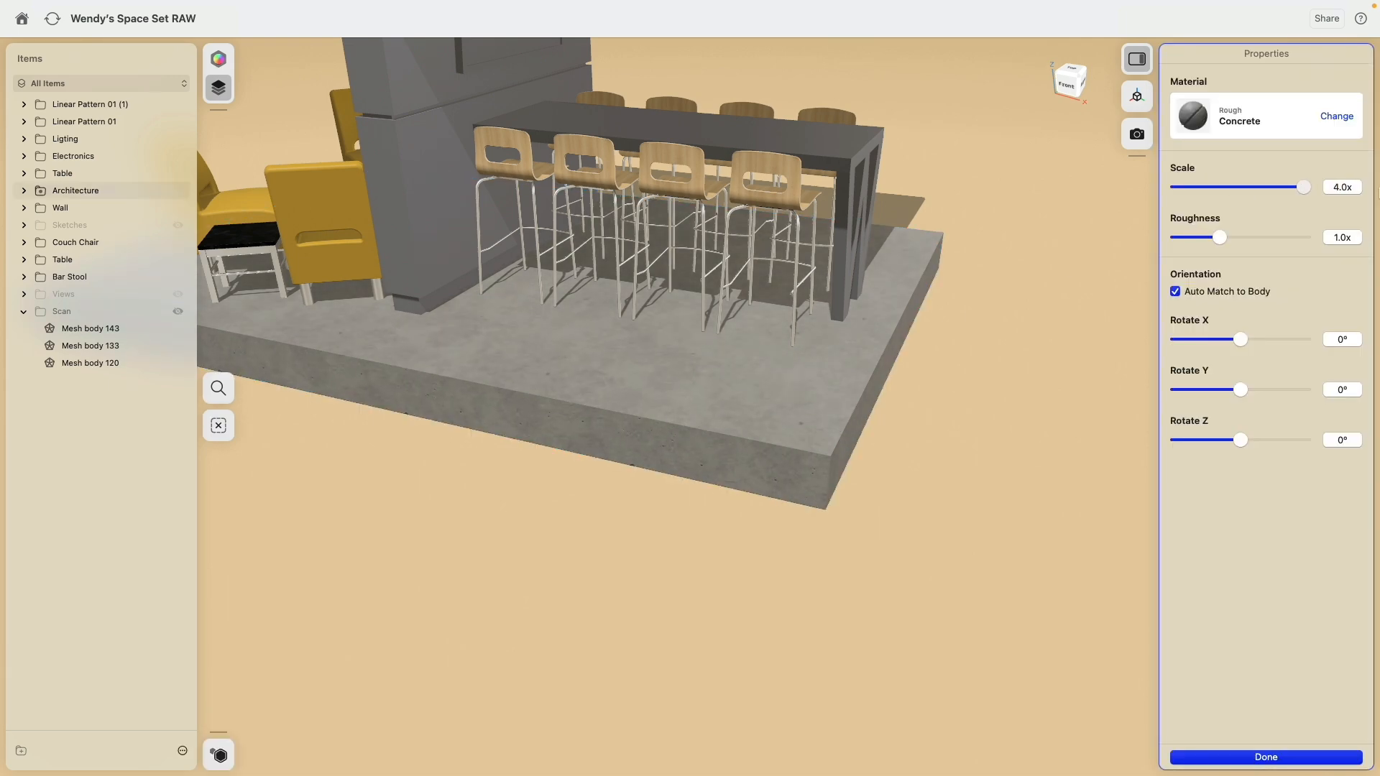
click(1004, 431)
Step: Change the material of only the base slab's top face to the glossy Marble - White from the Stone category
click(736, 397)
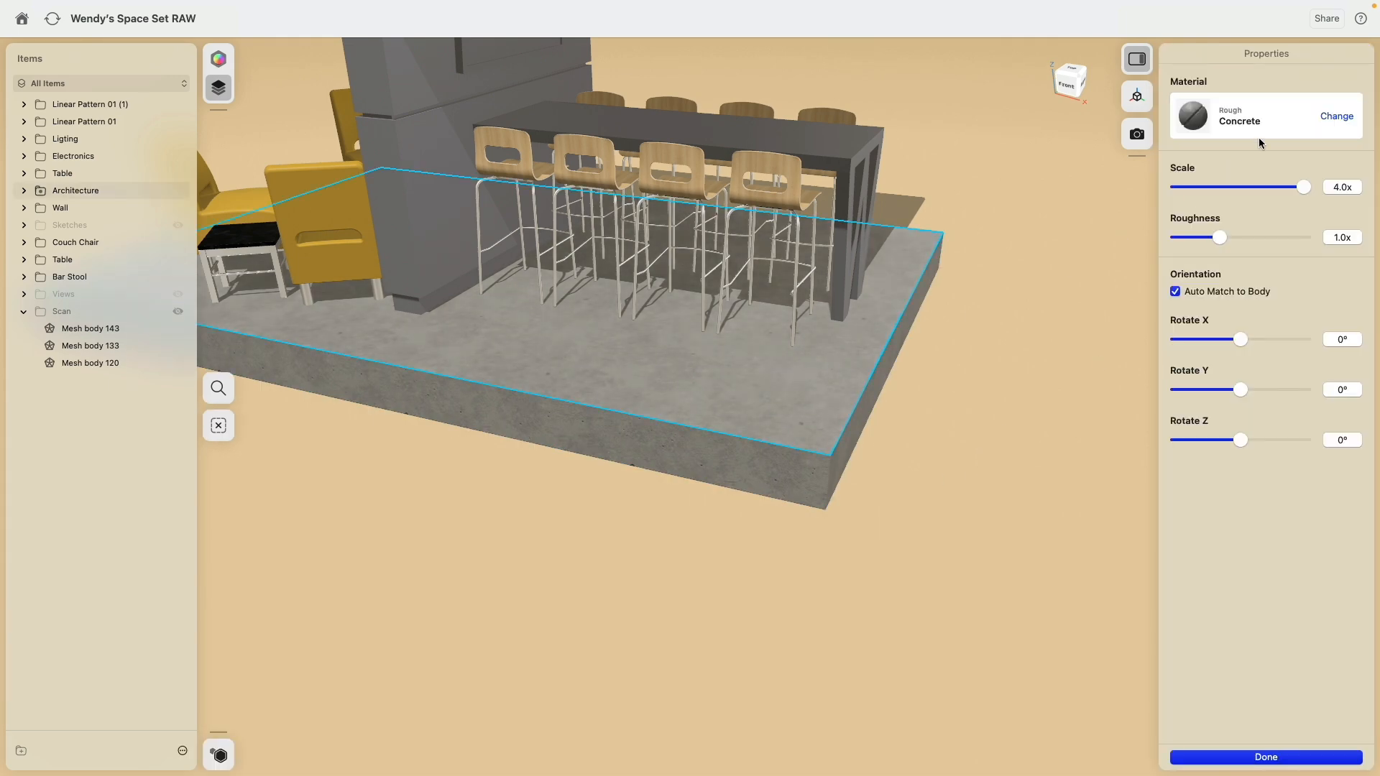
click(1326, 120)
scroll(1283, 359, down, 5)
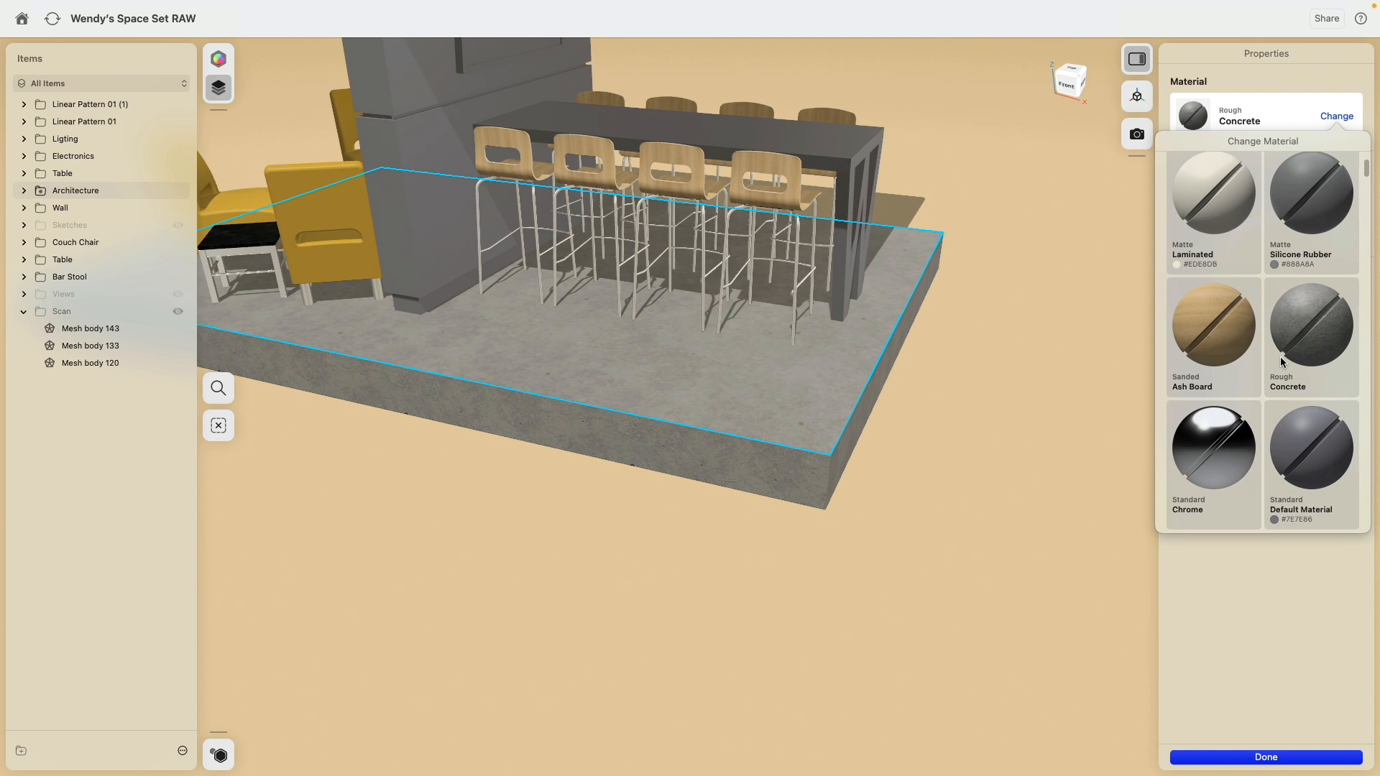
scroll(1277, 377, up, 1)
click(1249, 191)
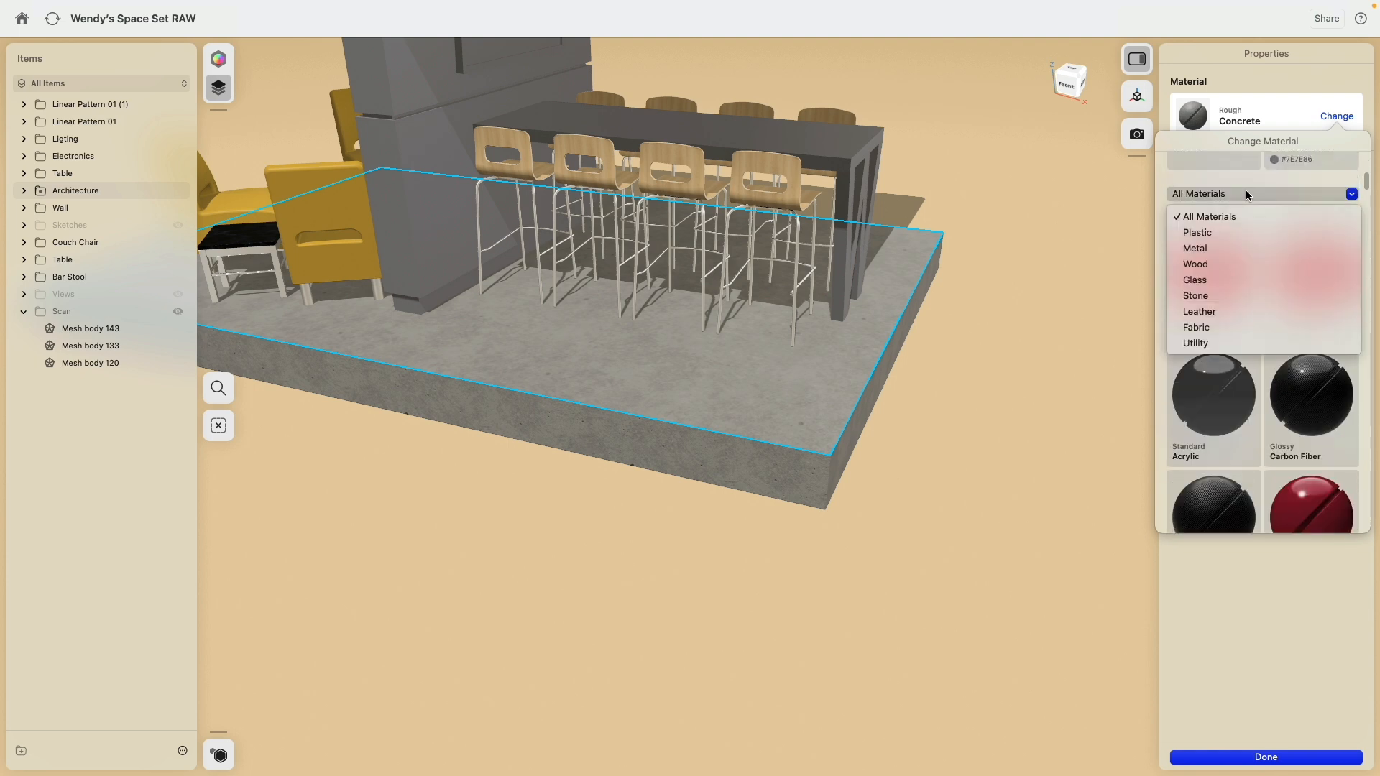
click(1250, 295)
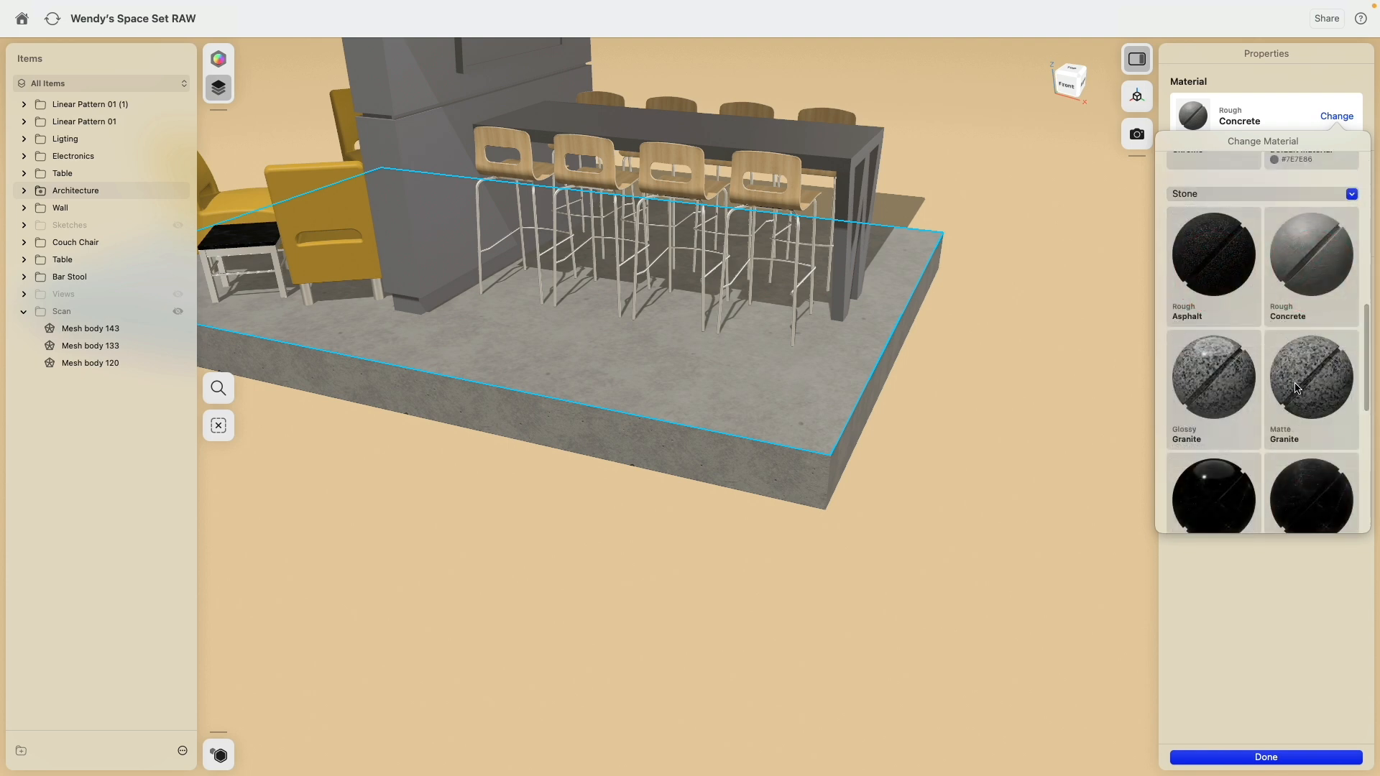
drag(1364, 340, 1368, 528)
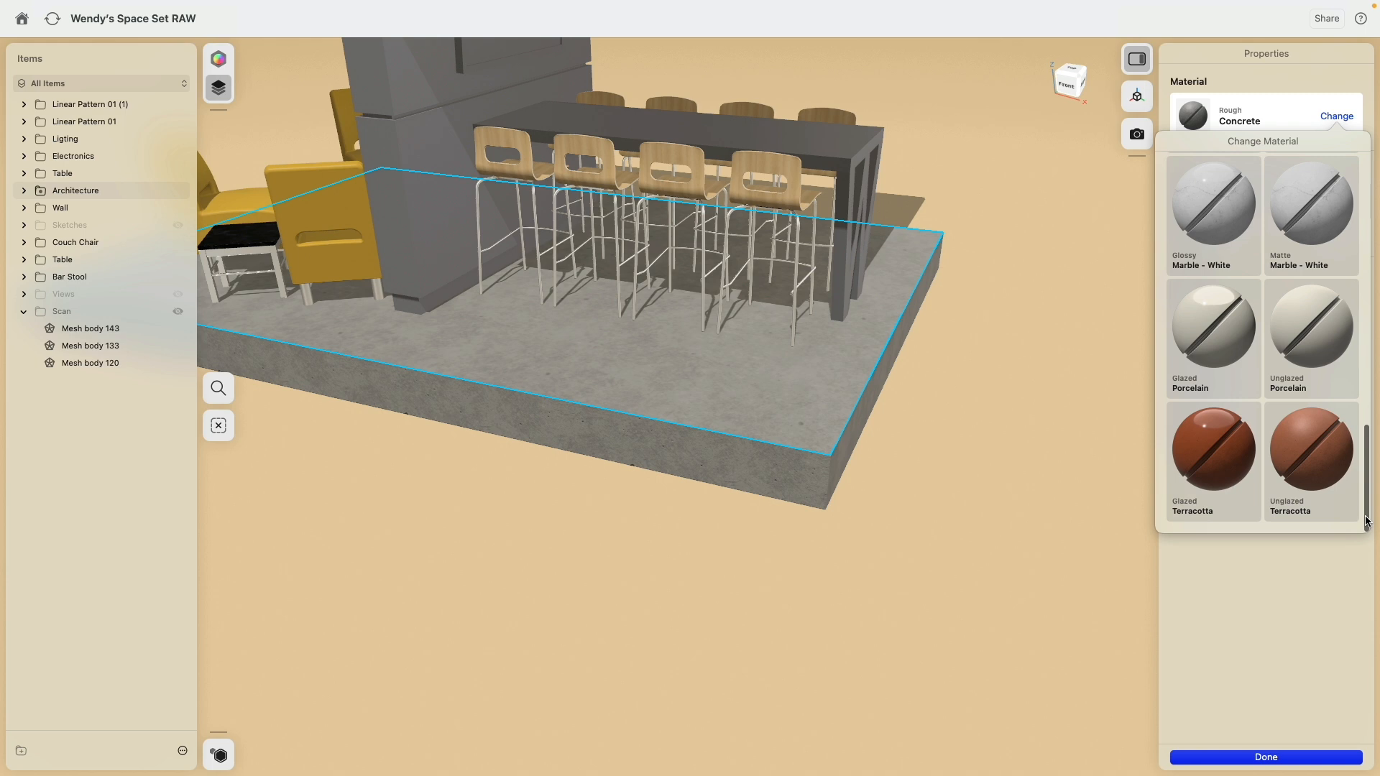
scroll(1255, 395, up, 5)
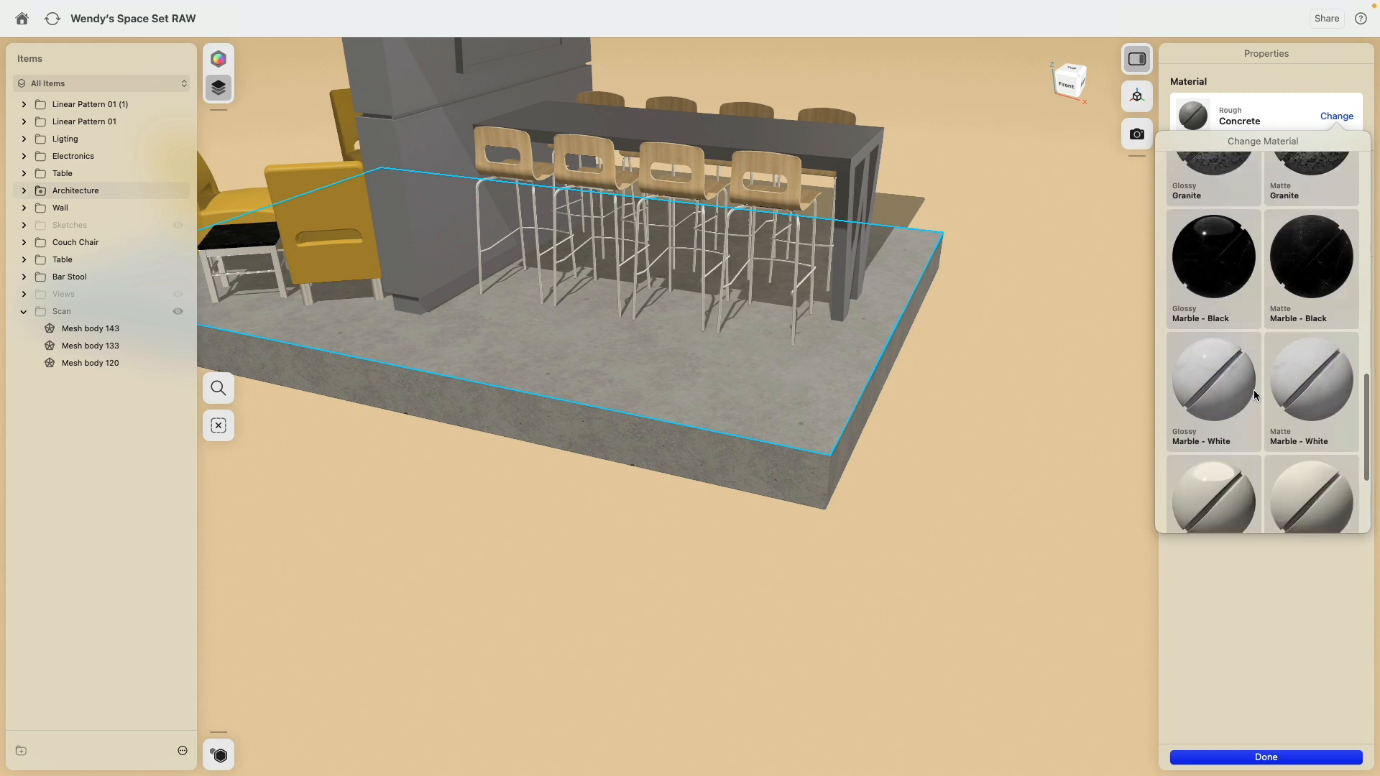
drag(1207, 366, 794, 380)
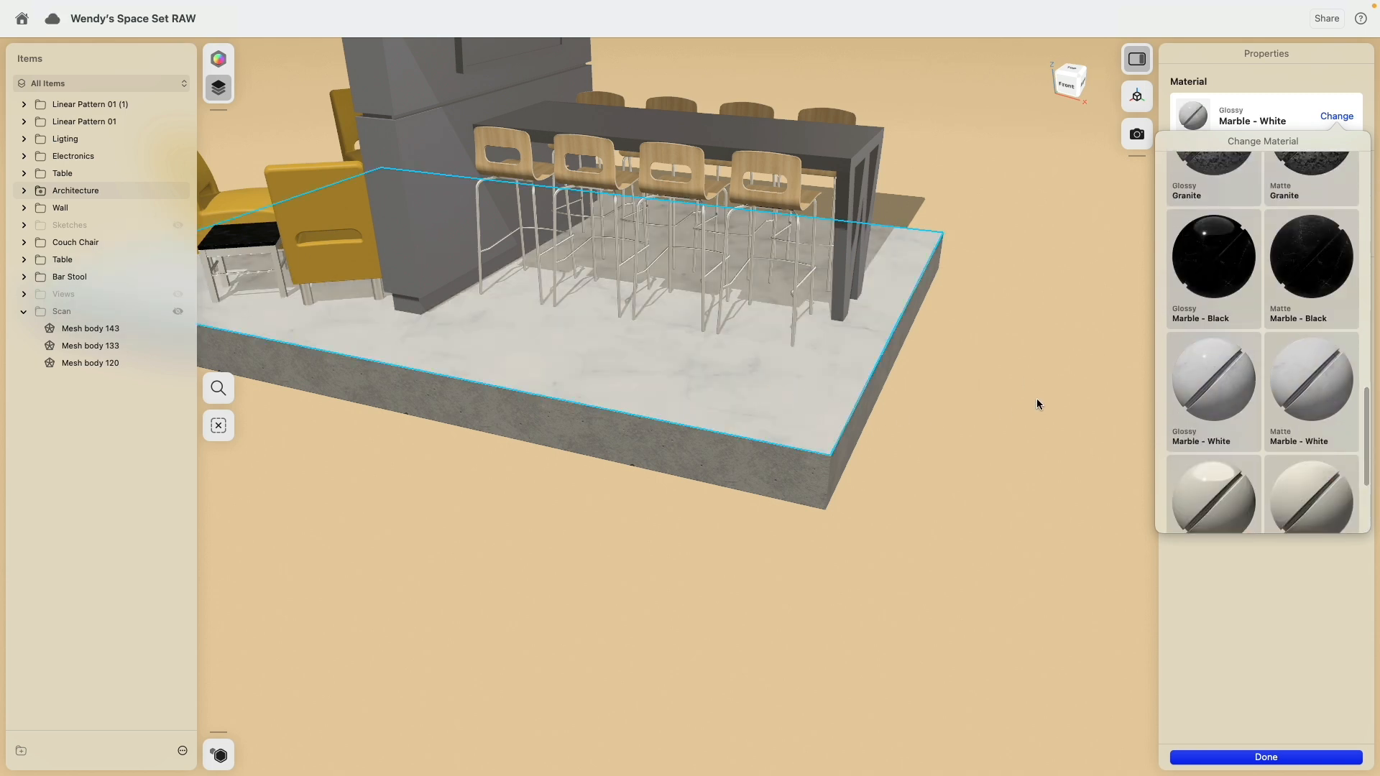
click(1209, 673)
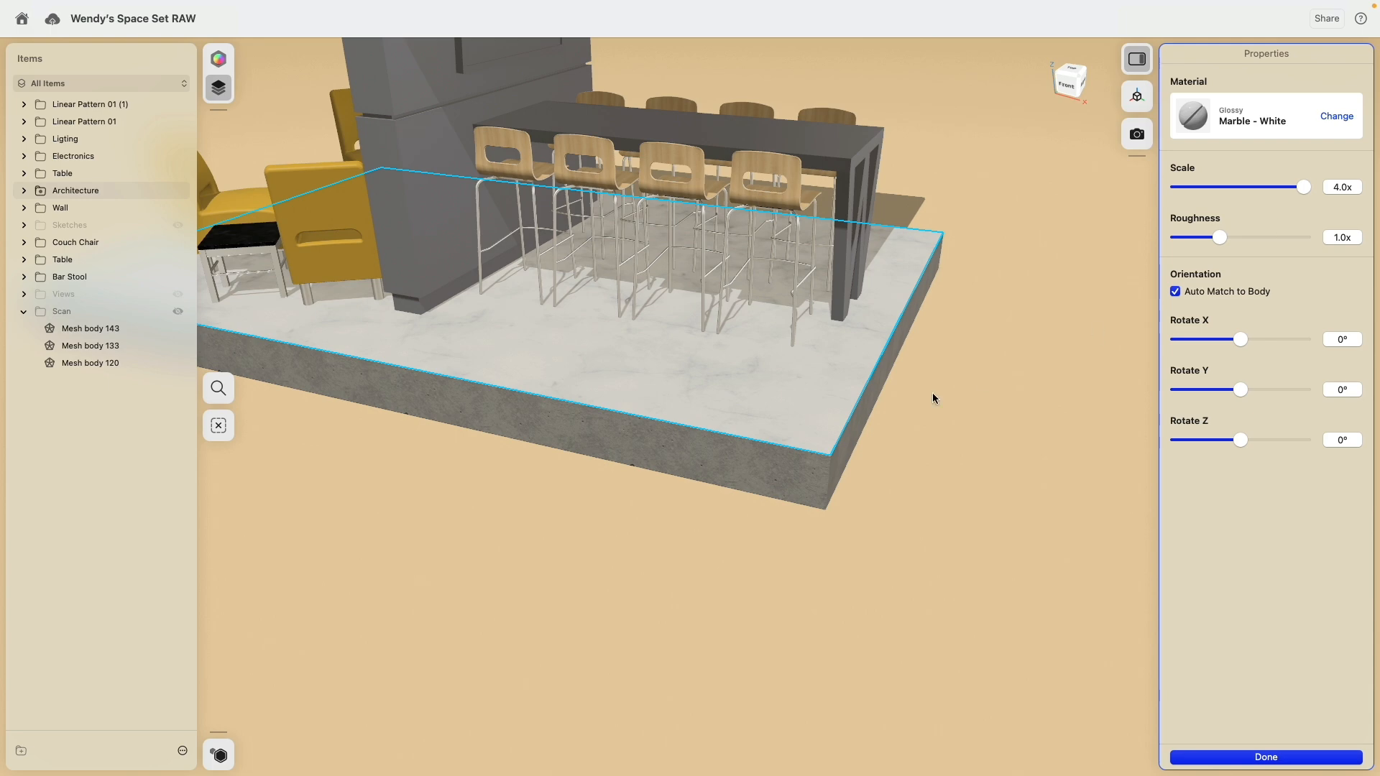
right_drag(983, 387, 961, 431)
click(961, 431)
Step: Give the bar table's top the same sanded Ash Board material that the bar stools use
right_drag(1022, 305, 996, 449)
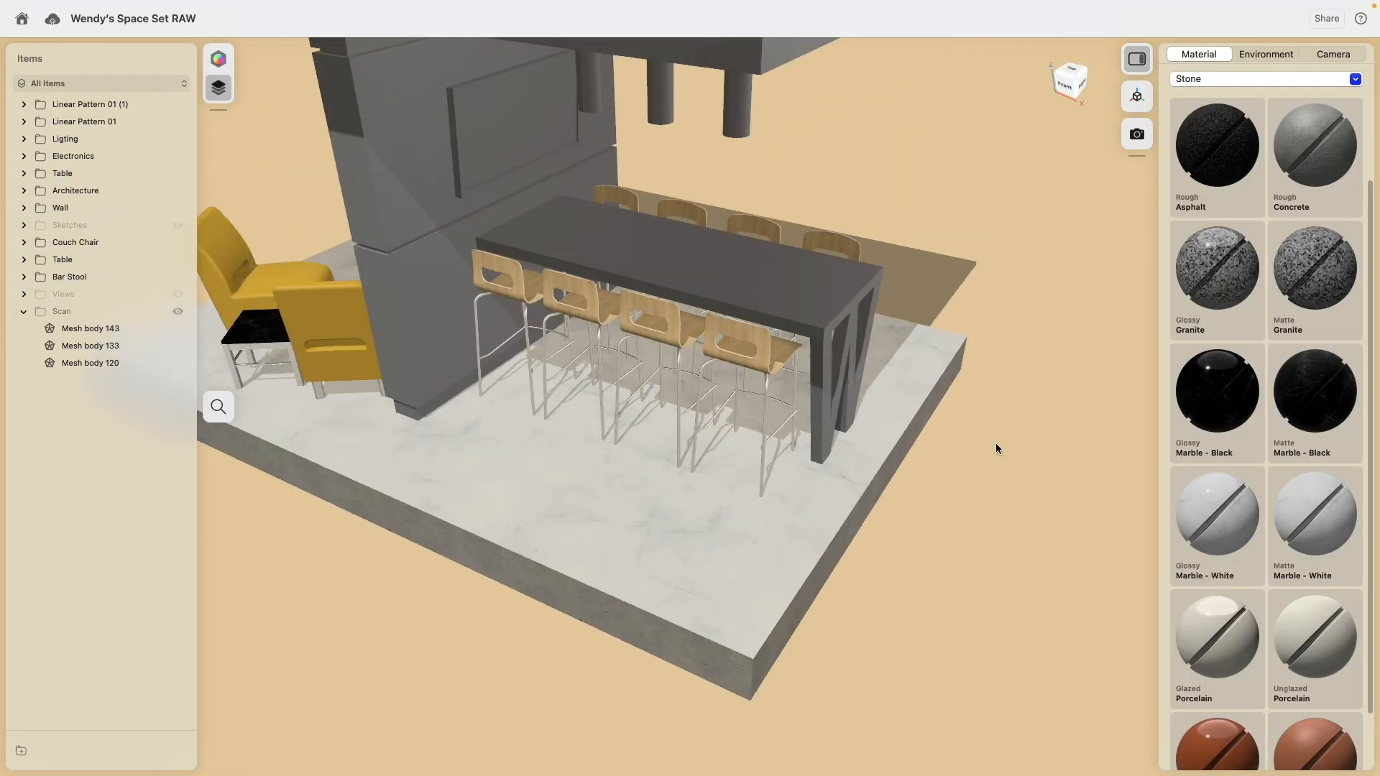
click(782, 302)
scroll(787, 303, up, 5)
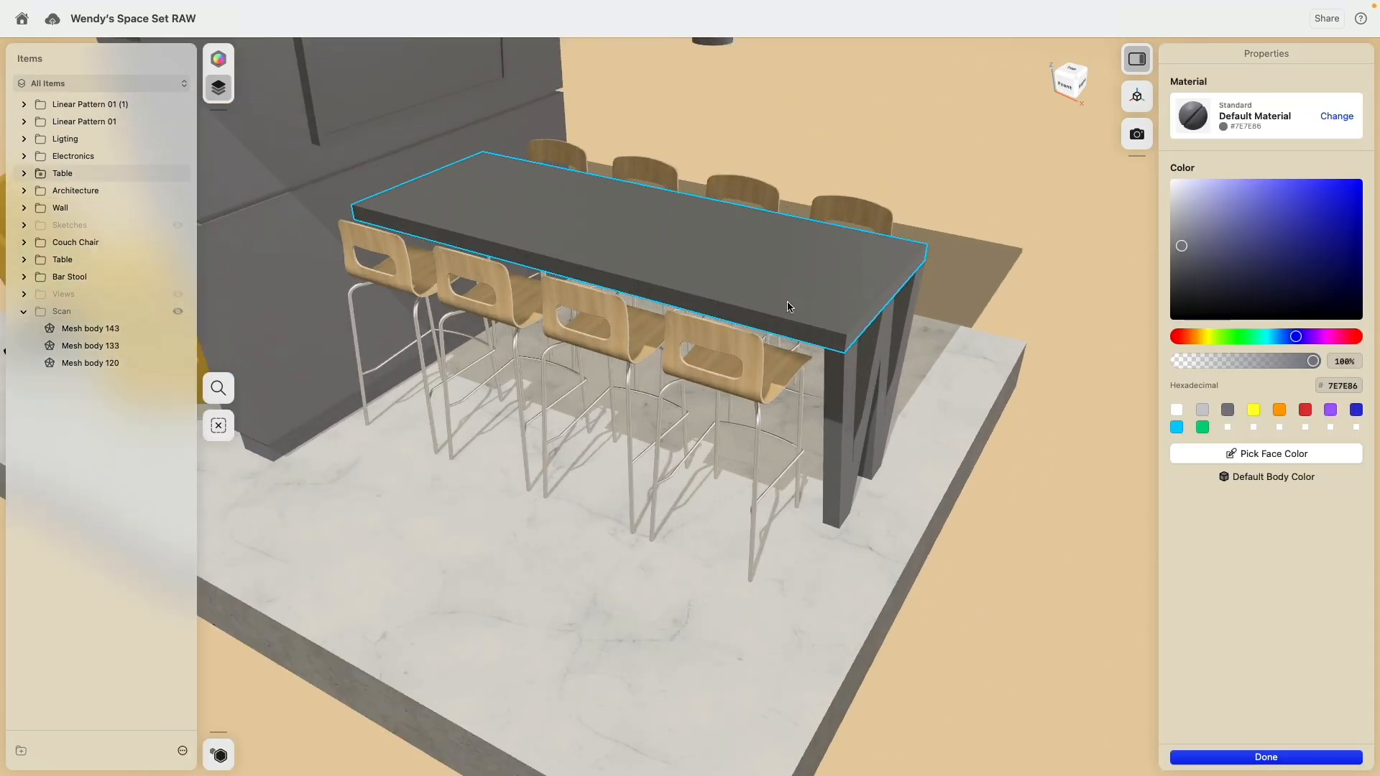
click(703, 360)
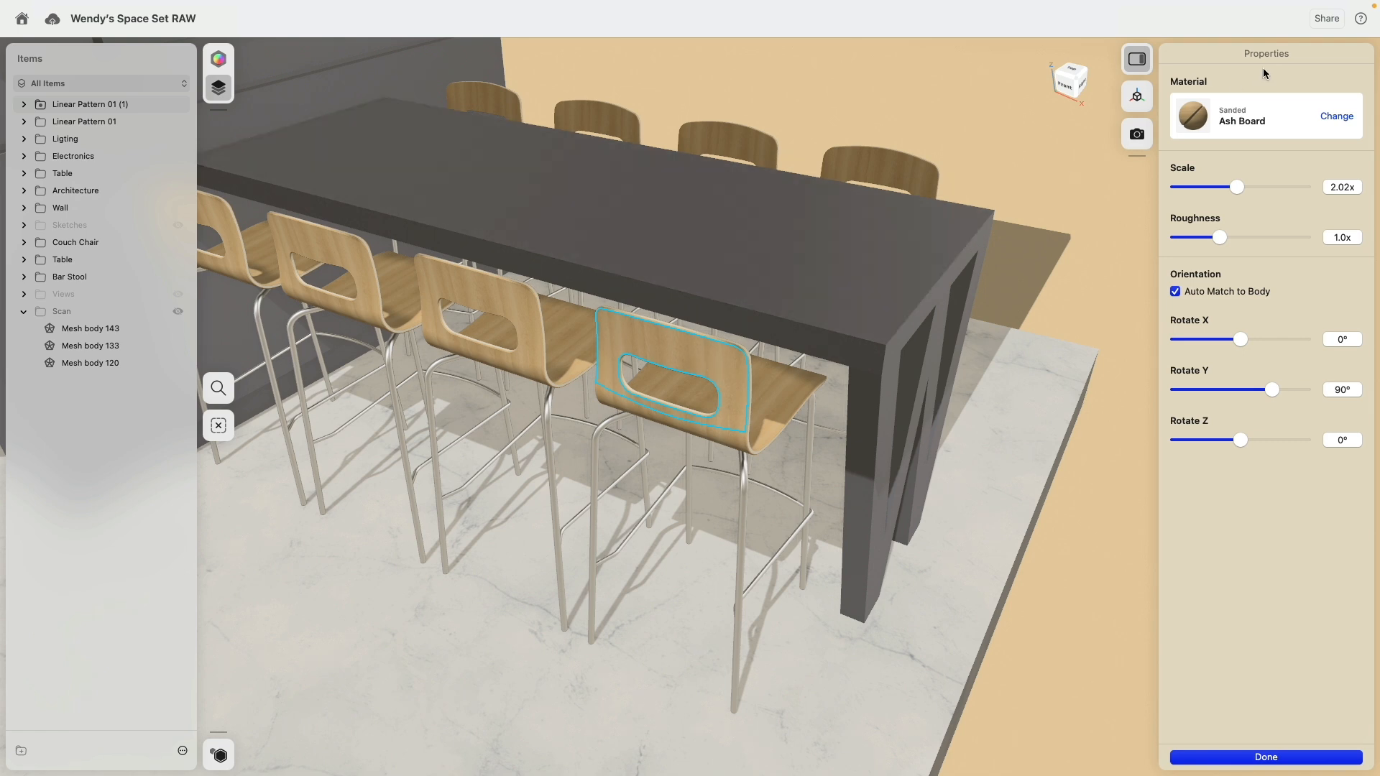
click(854, 262)
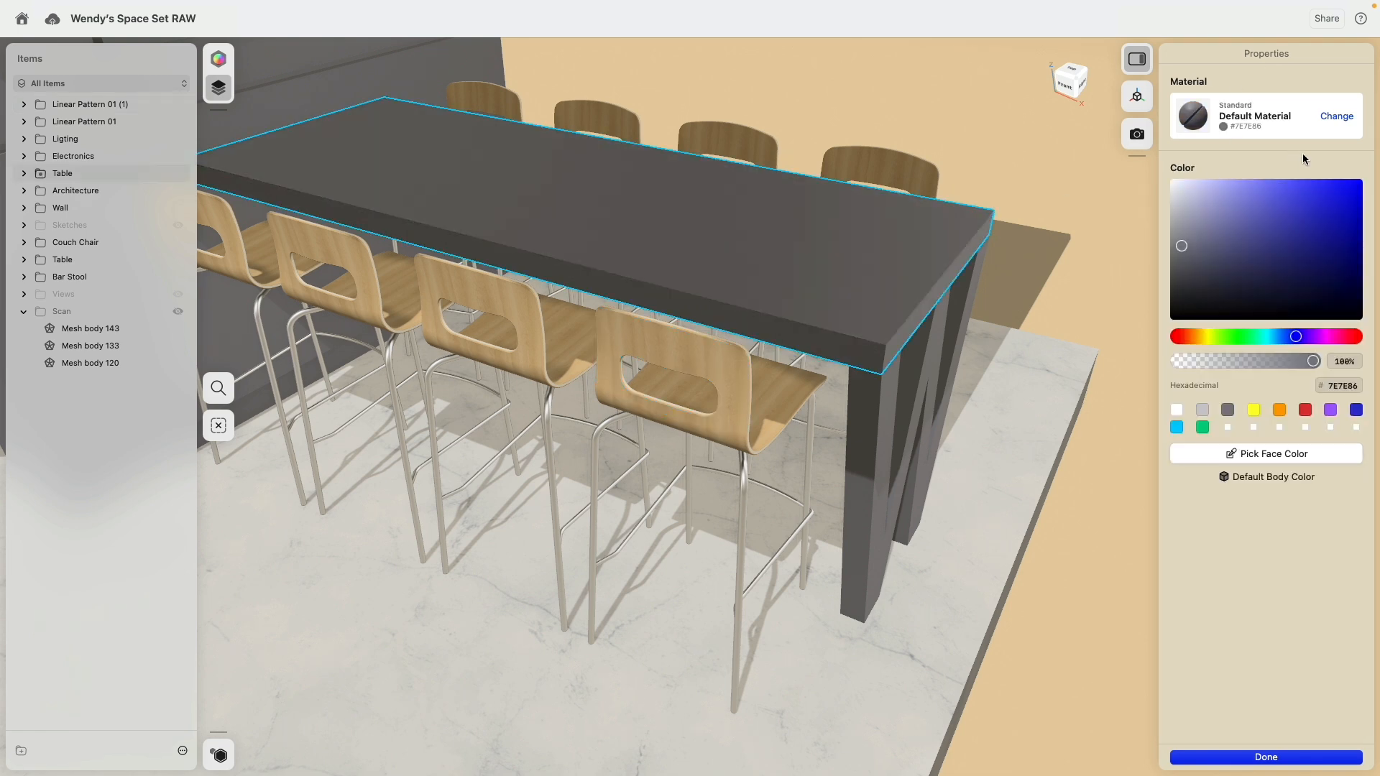
click(1337, 118)
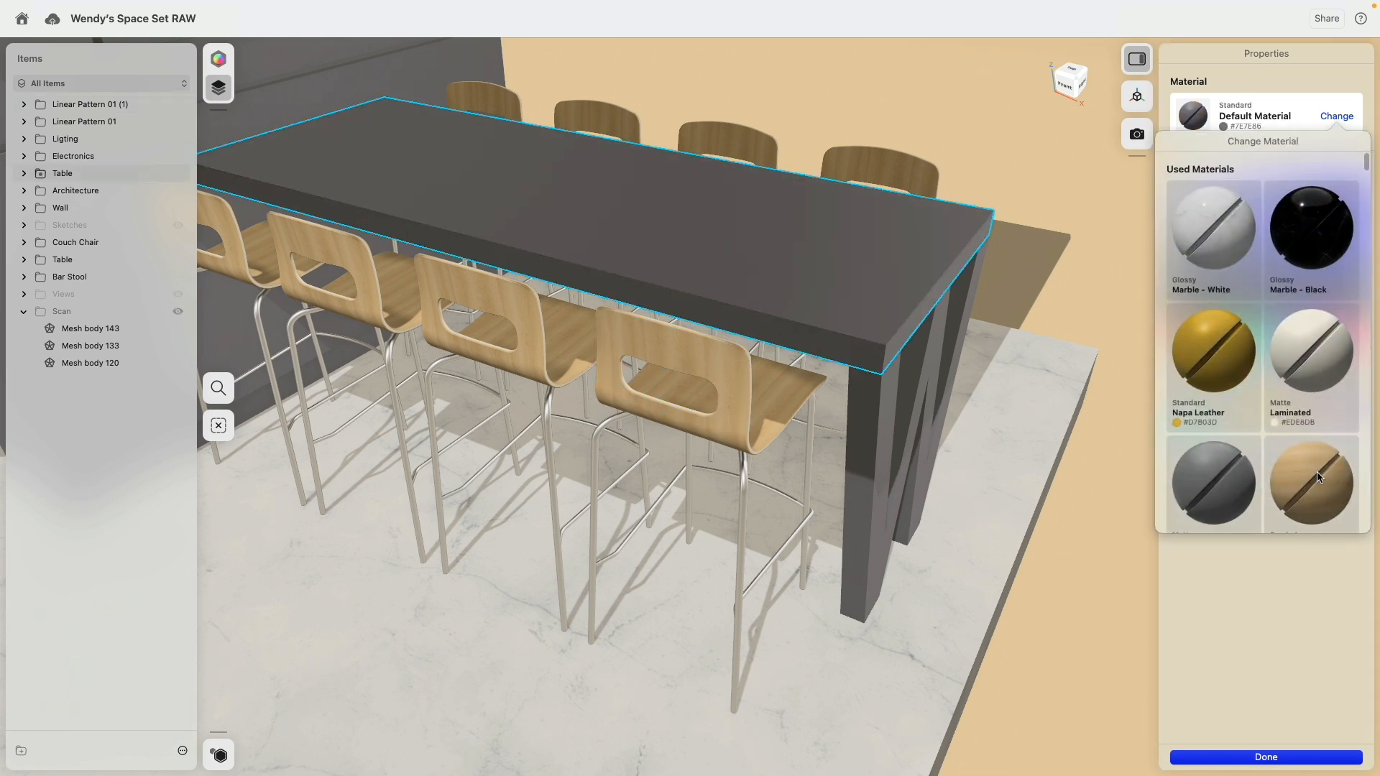
click(1317, 478)
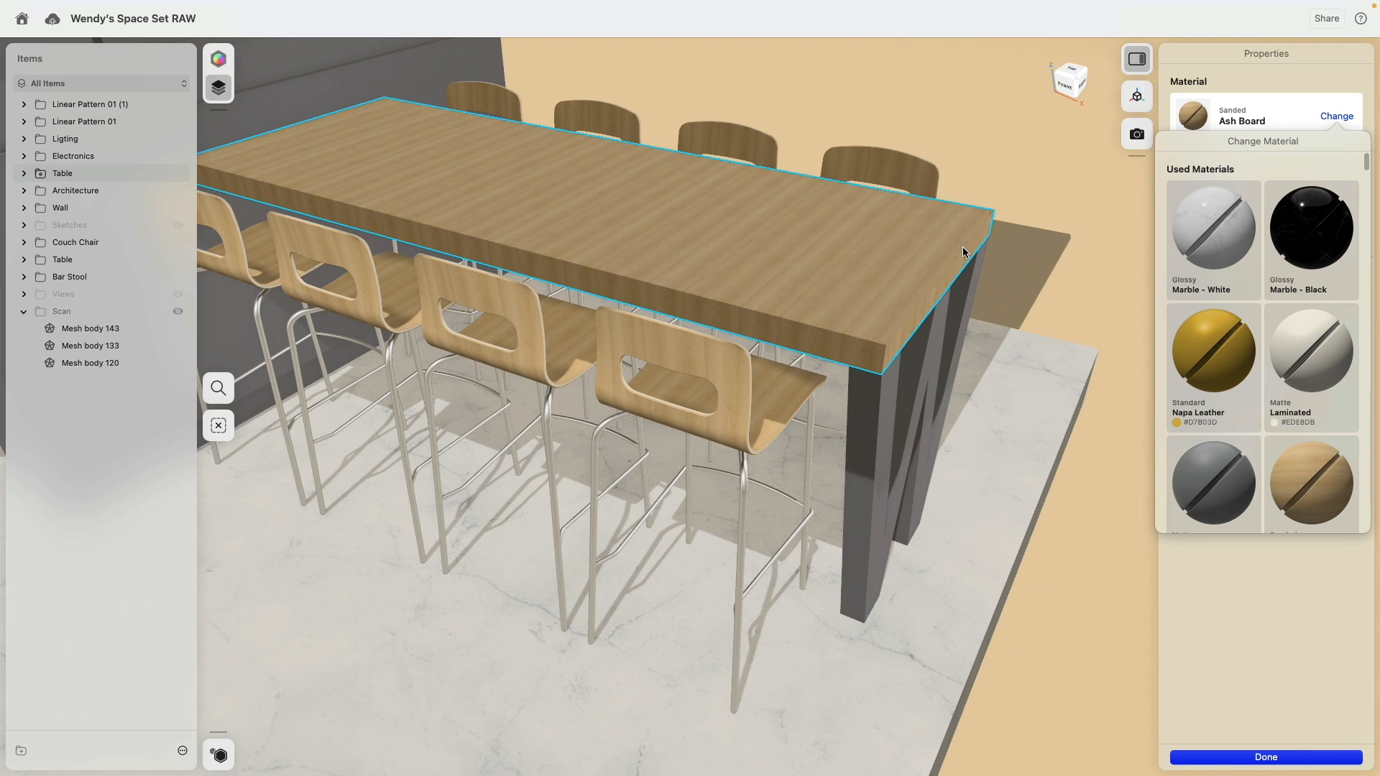
click(991, 243)
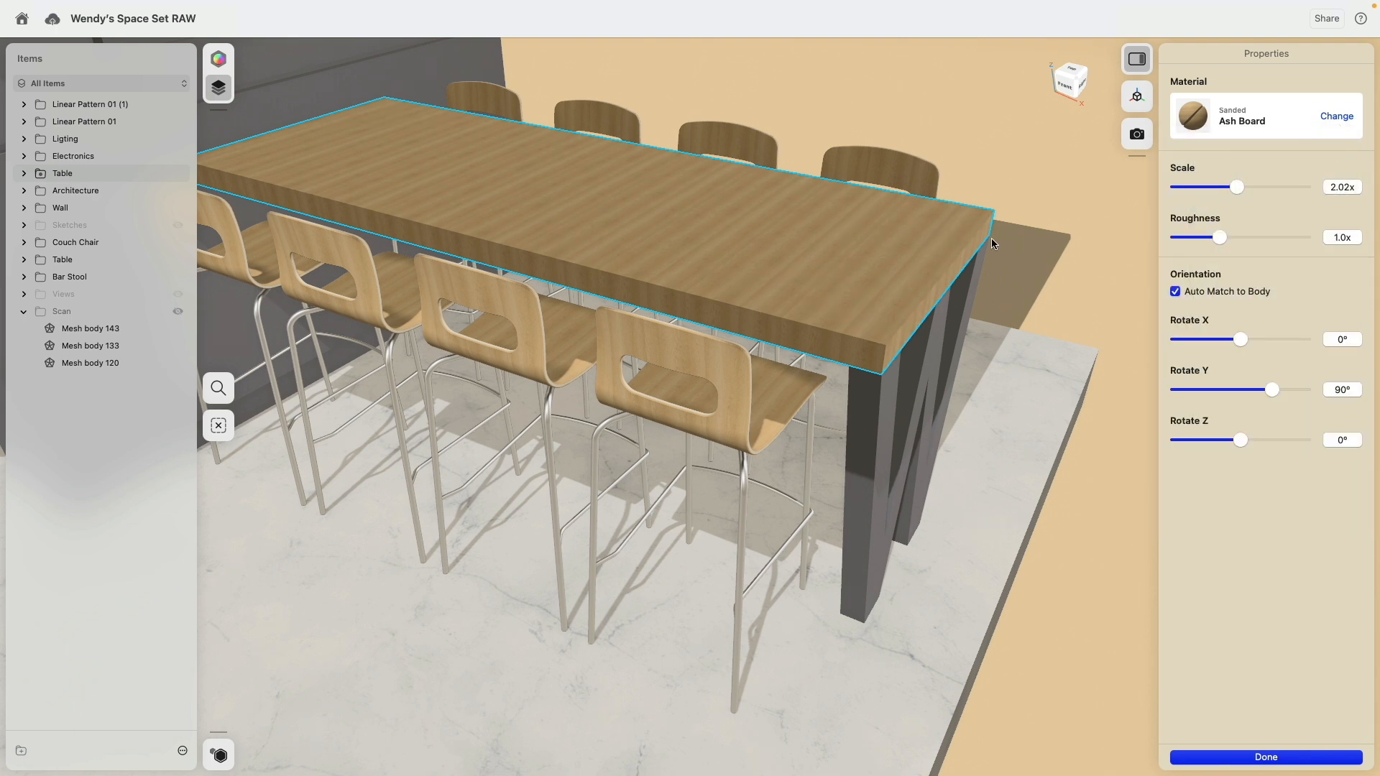
Step: Set the tabletop's Ash Board texture to a Y rotation of 0° and a scale of 4.0x
click(1176, 292)
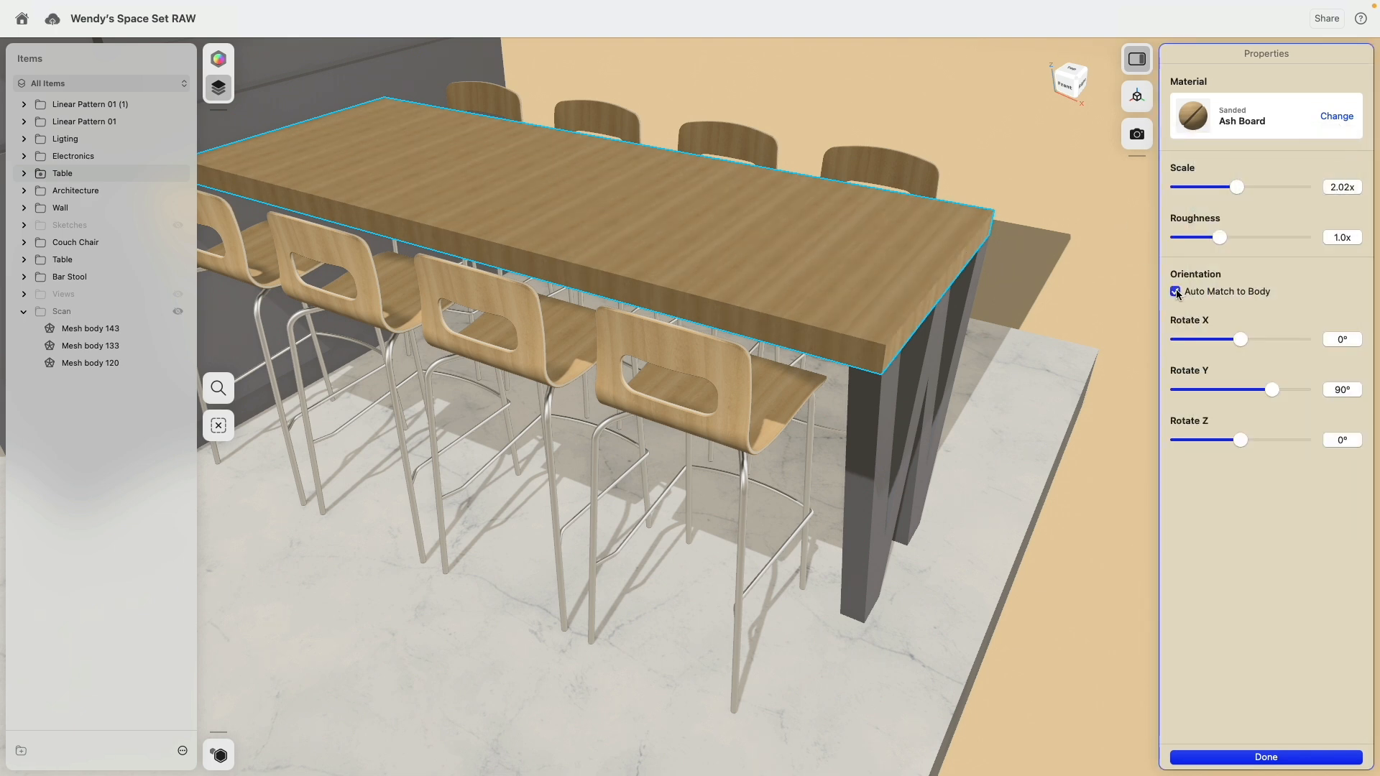
drag(1271, 388, 1239, 393)
right_drag(1045, 407, 1009, 417)
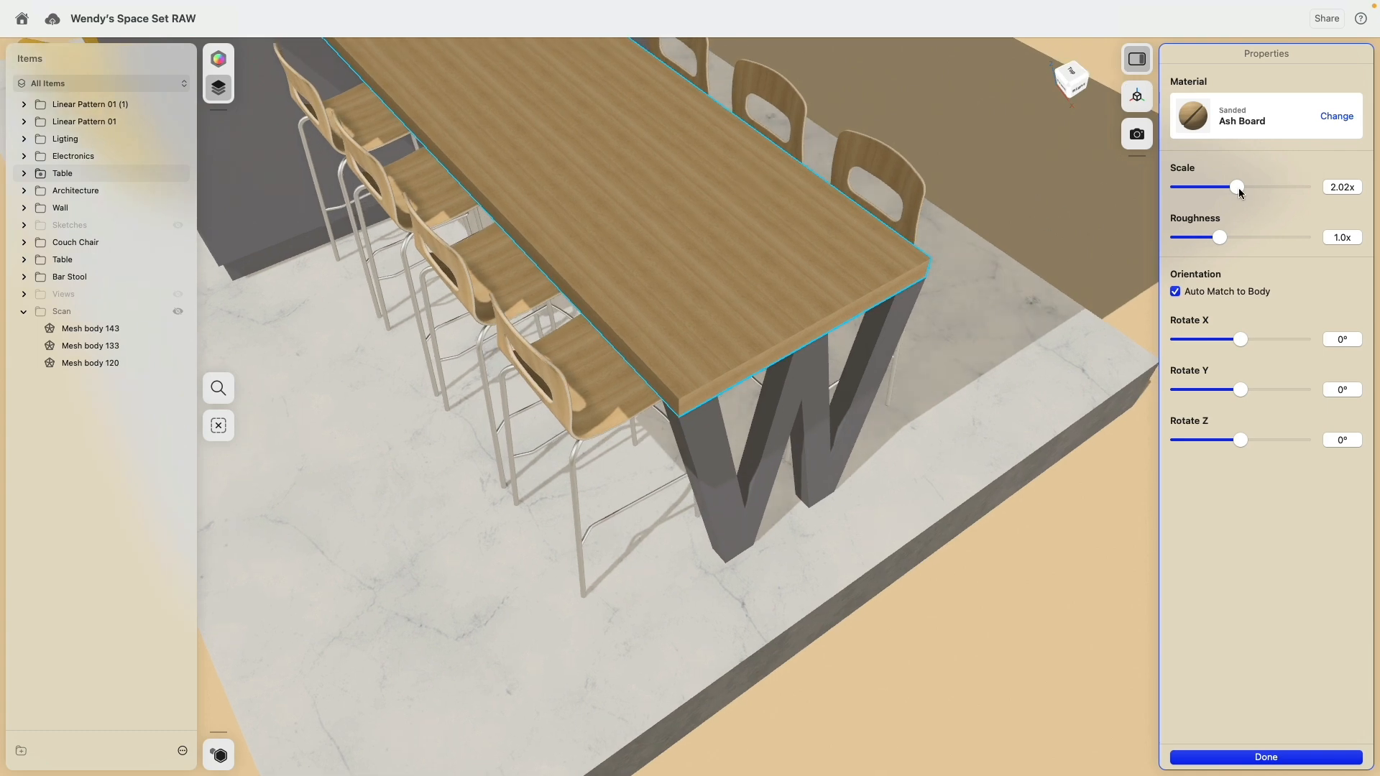
drag(1237, 188, 1339, 187)
mouse_move(943, 358)
right_down()
mouse_move(965, 335)
mouse_move(928, 348)
right_up()
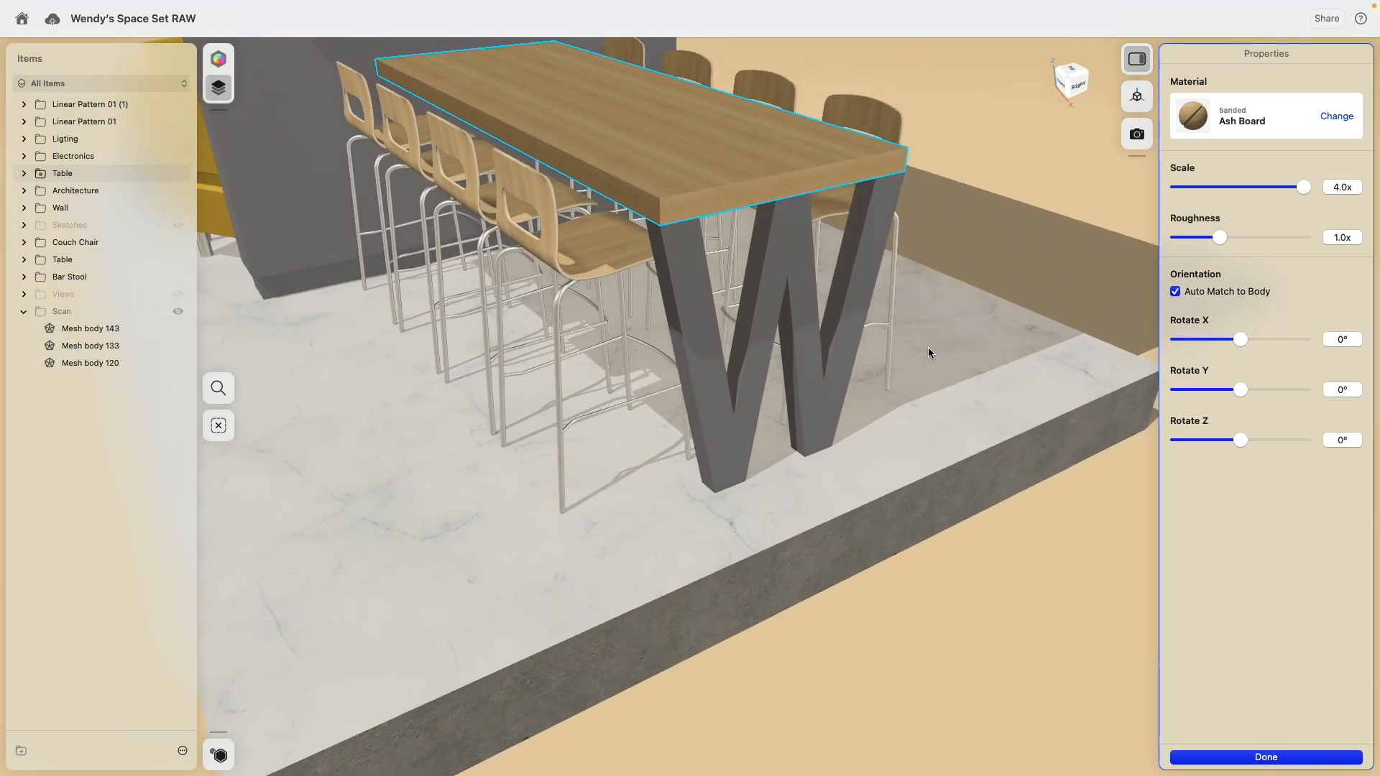
click(1084, 149)
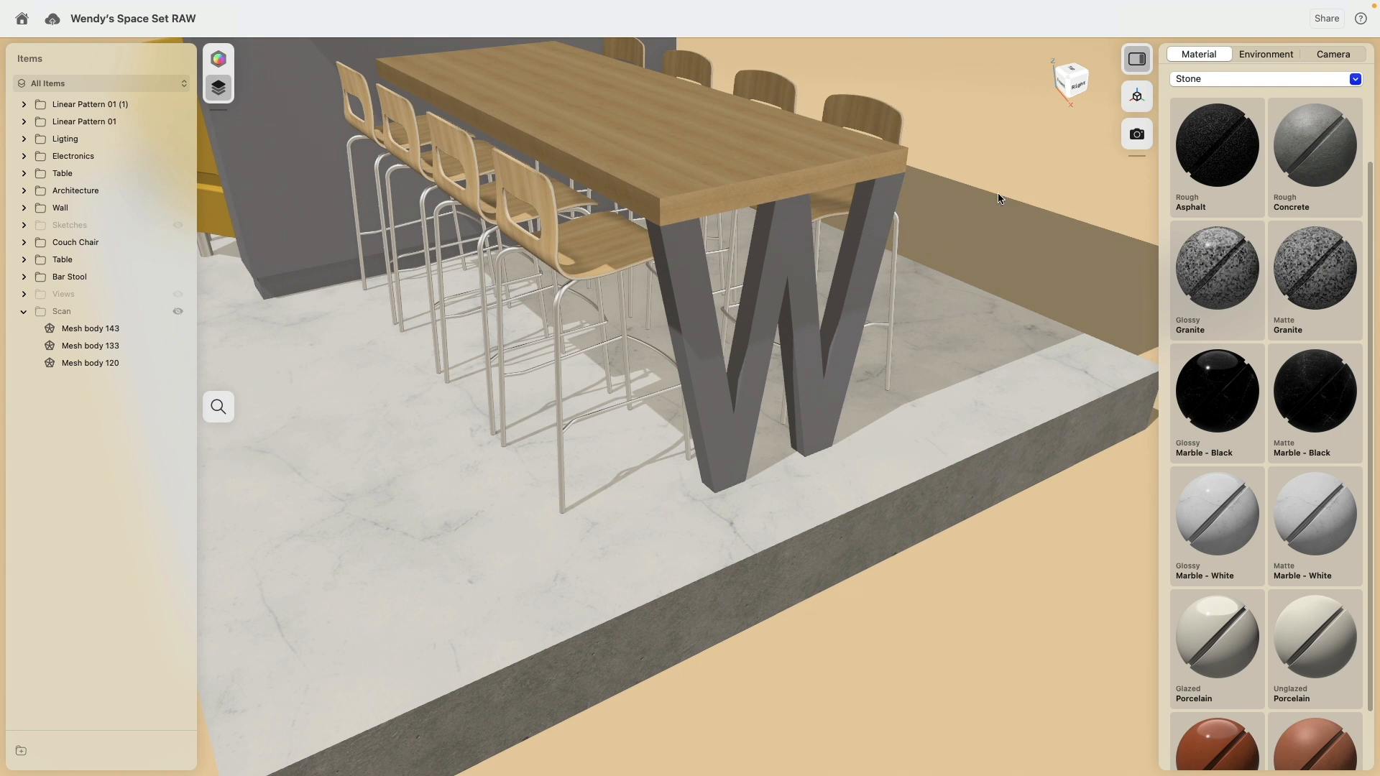
Step: Give the bar table's W-shaped leg the rough Galvanized Steel material from the Metal category
click(871, 233)
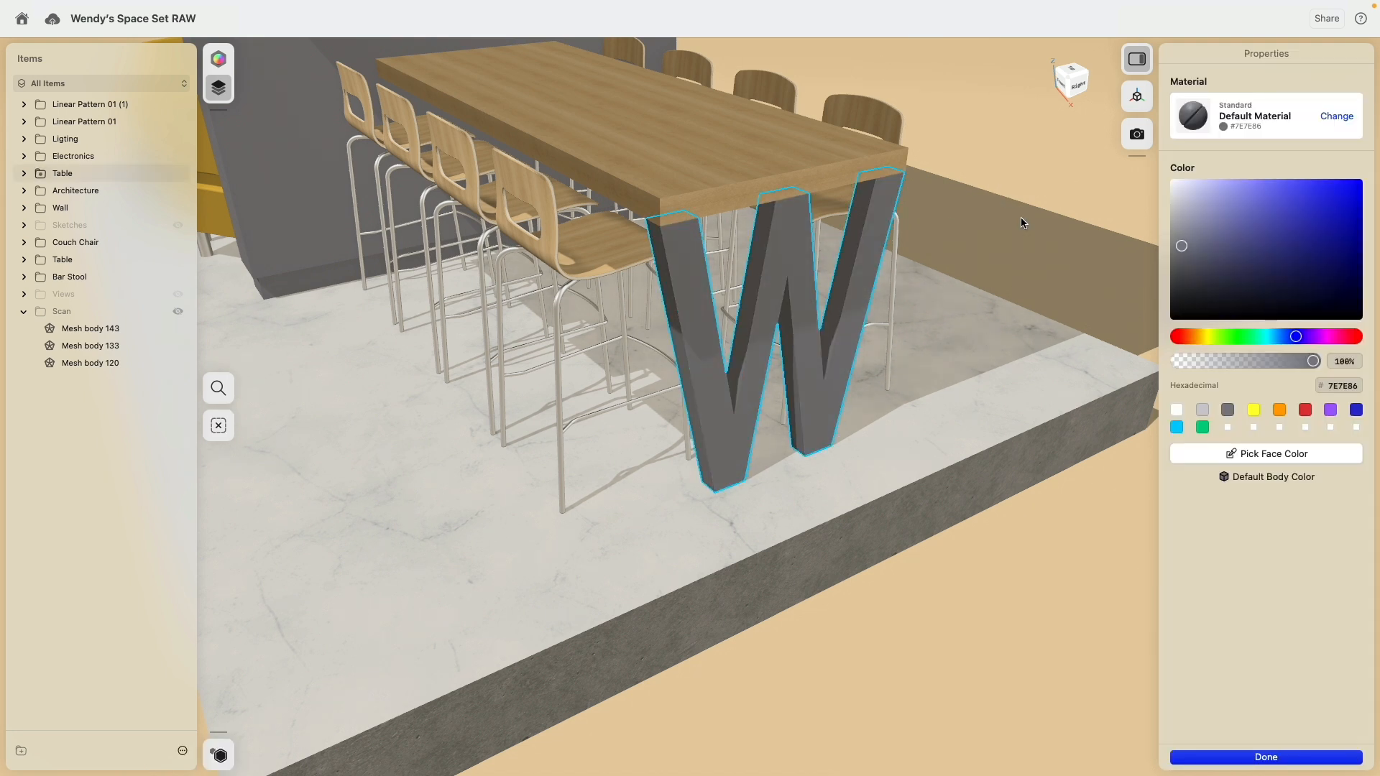
click(1331, 118)
scroll(1286, 276, down, 3)
scroll(1283, 269, down, 5)
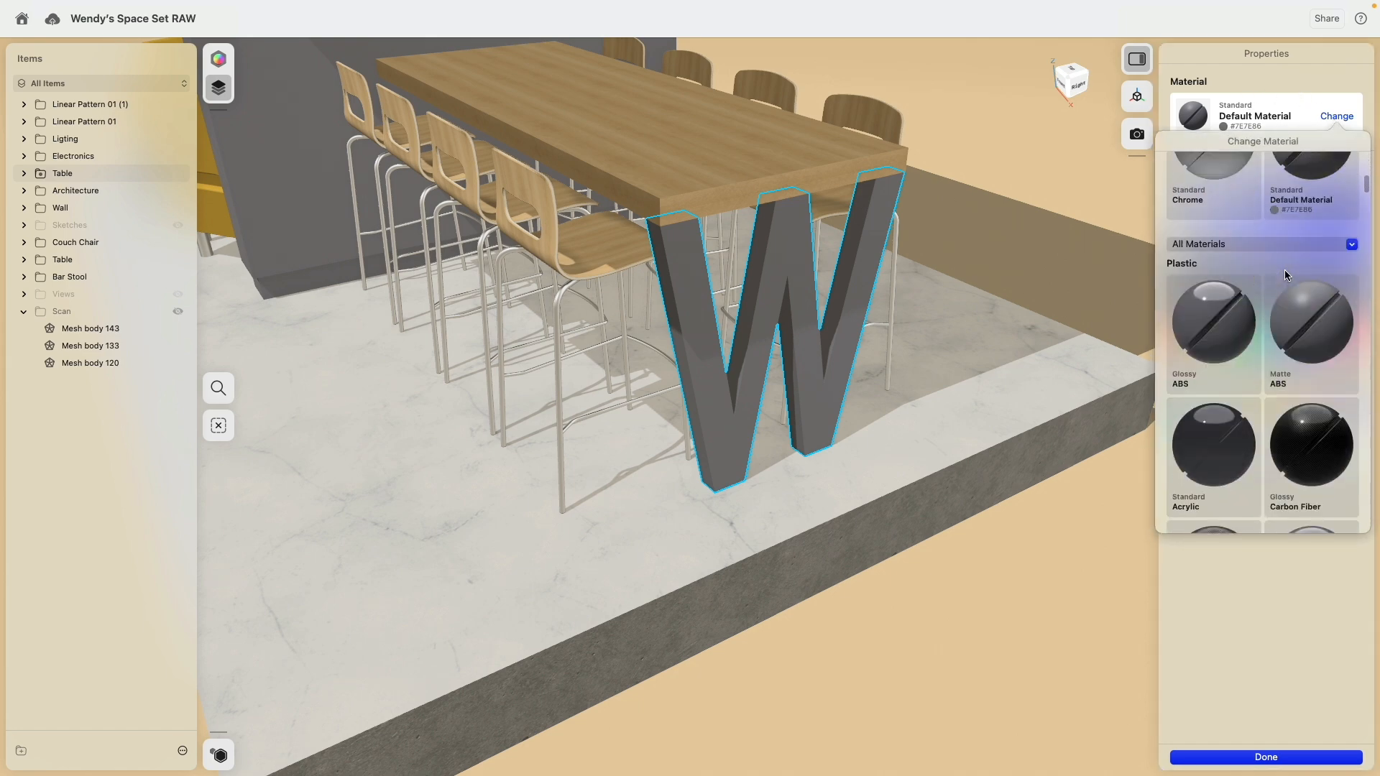
click(1248, 263)
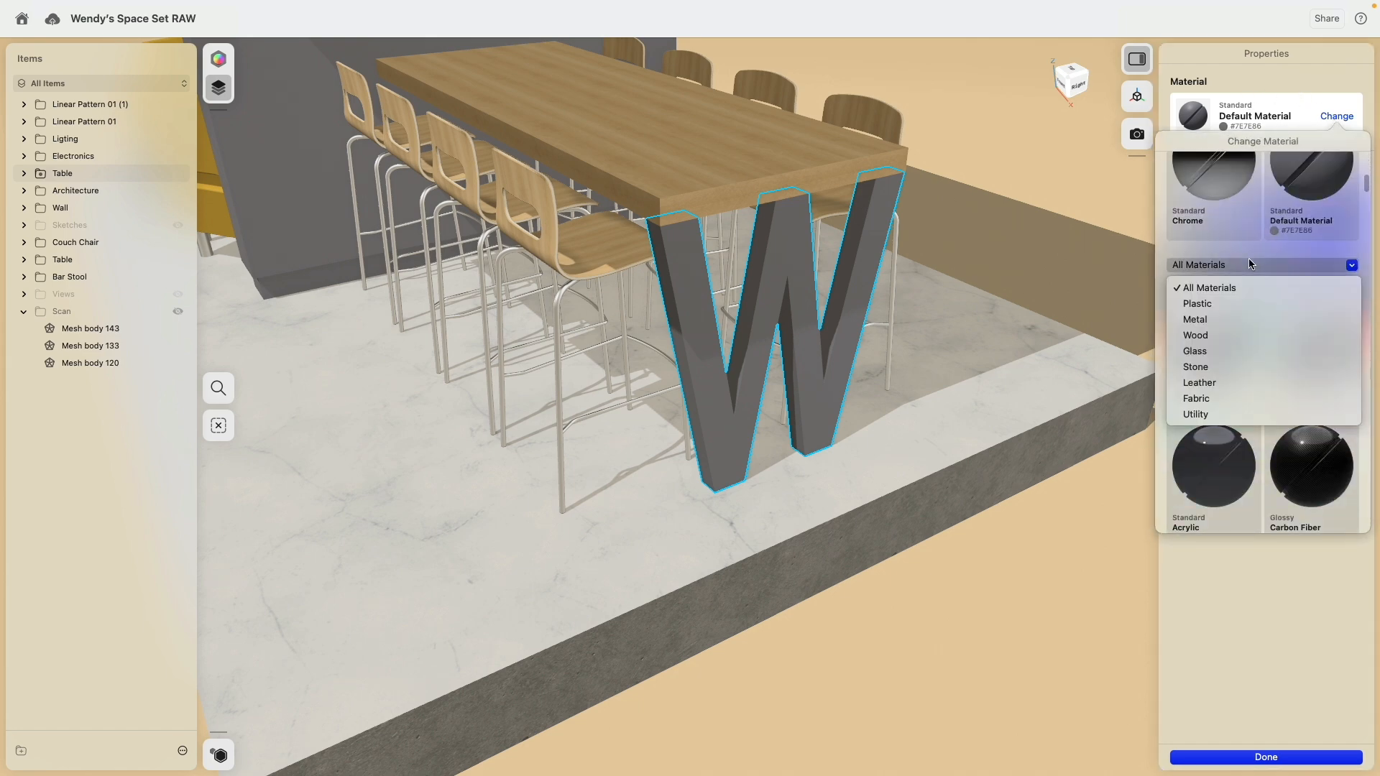
click(1240, 319)
scroll(1303, 389, down, 3)
scroll(1301, 384, down, 6)
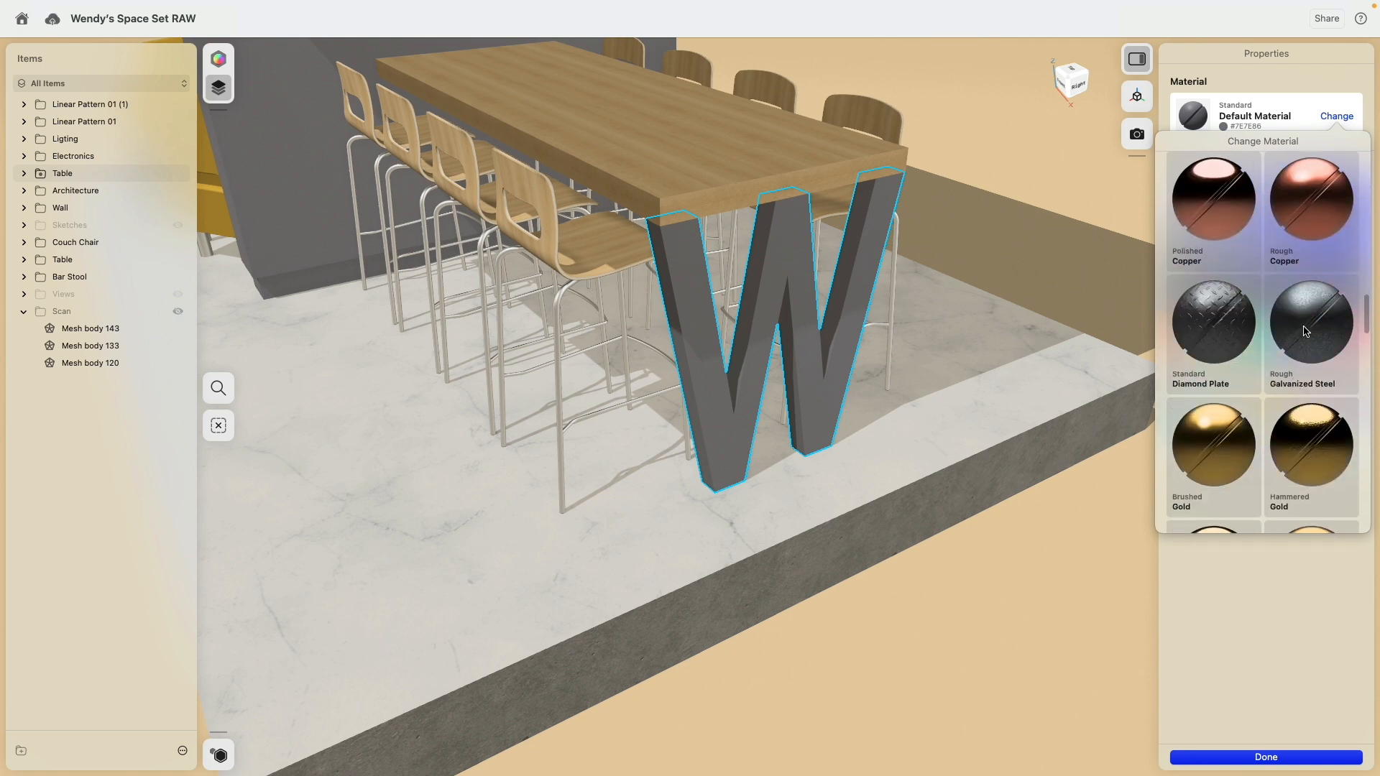
drag(1294, 383, 798, 316)
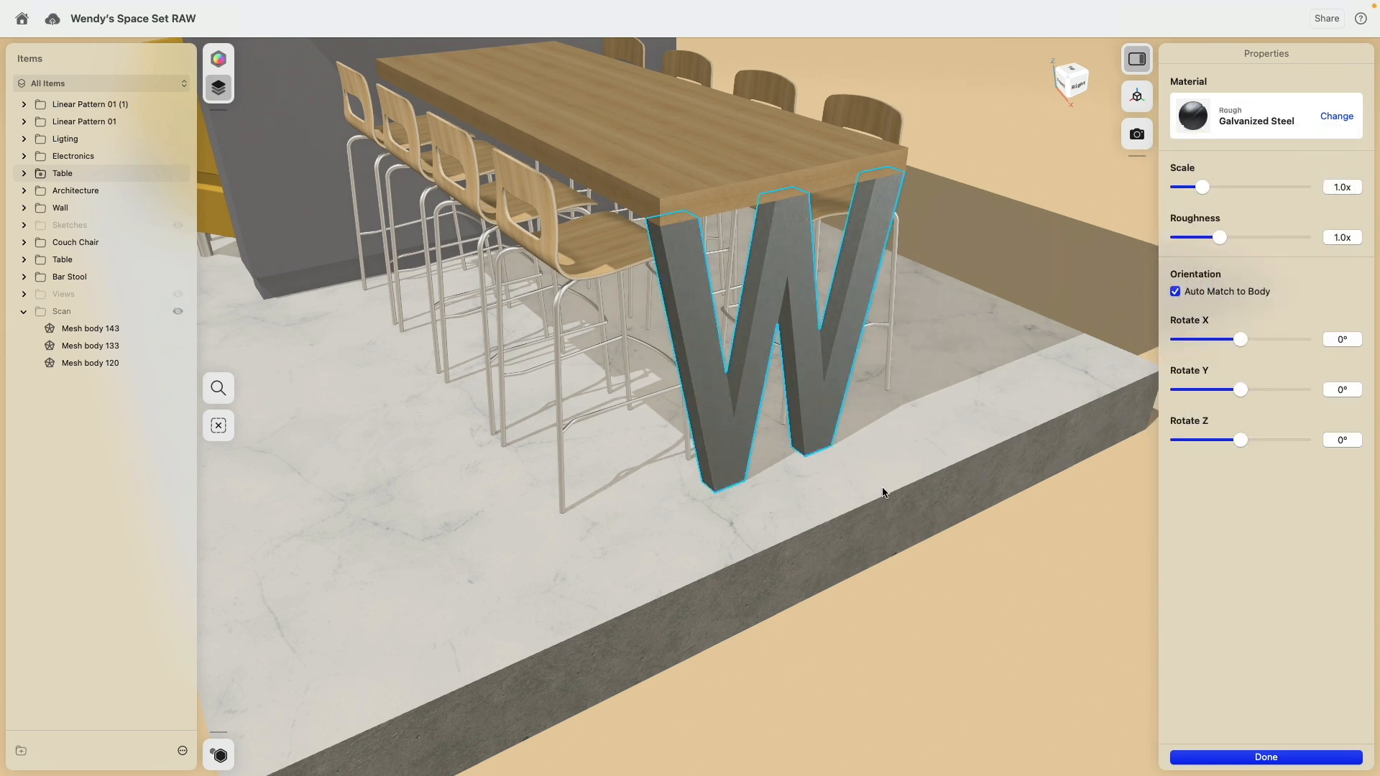
right_drag(882, 490, 867, 442)
scroll(942, 209, down, 5)
click(942, 208)
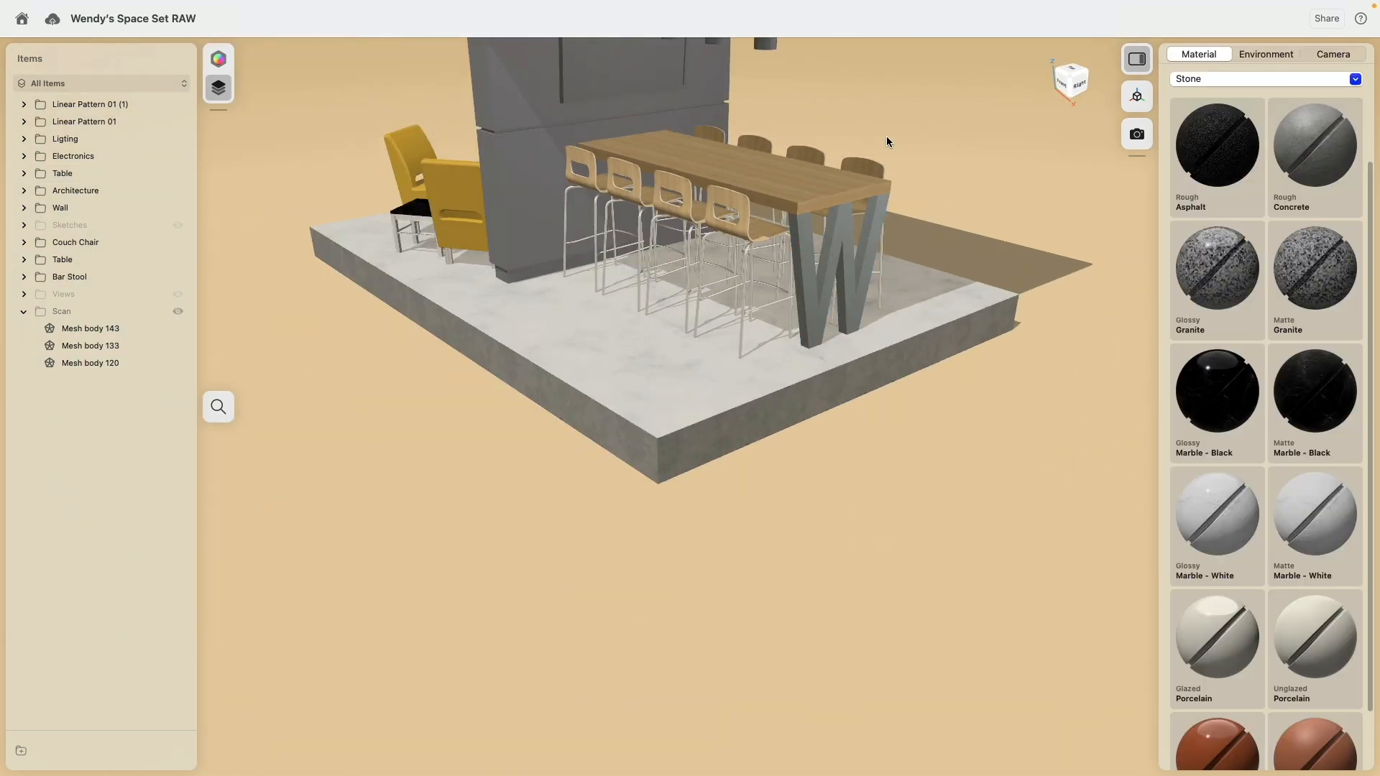
Step: Change the flat roof slab's Default Material colour to a light grey (#DBDBDB)
middle_drag(887, 137, 938, 338)
right_drag(937, 337, 968, 265)
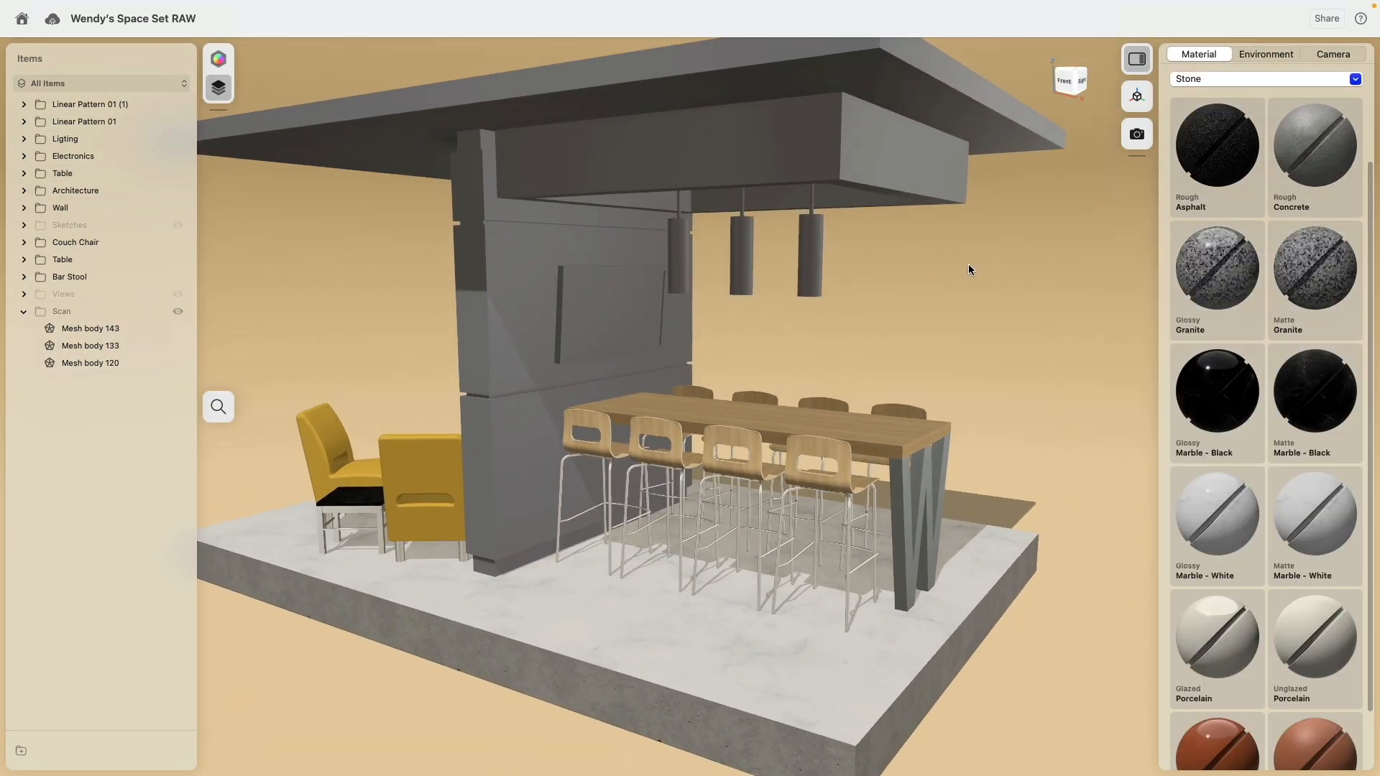
click(930, 69)
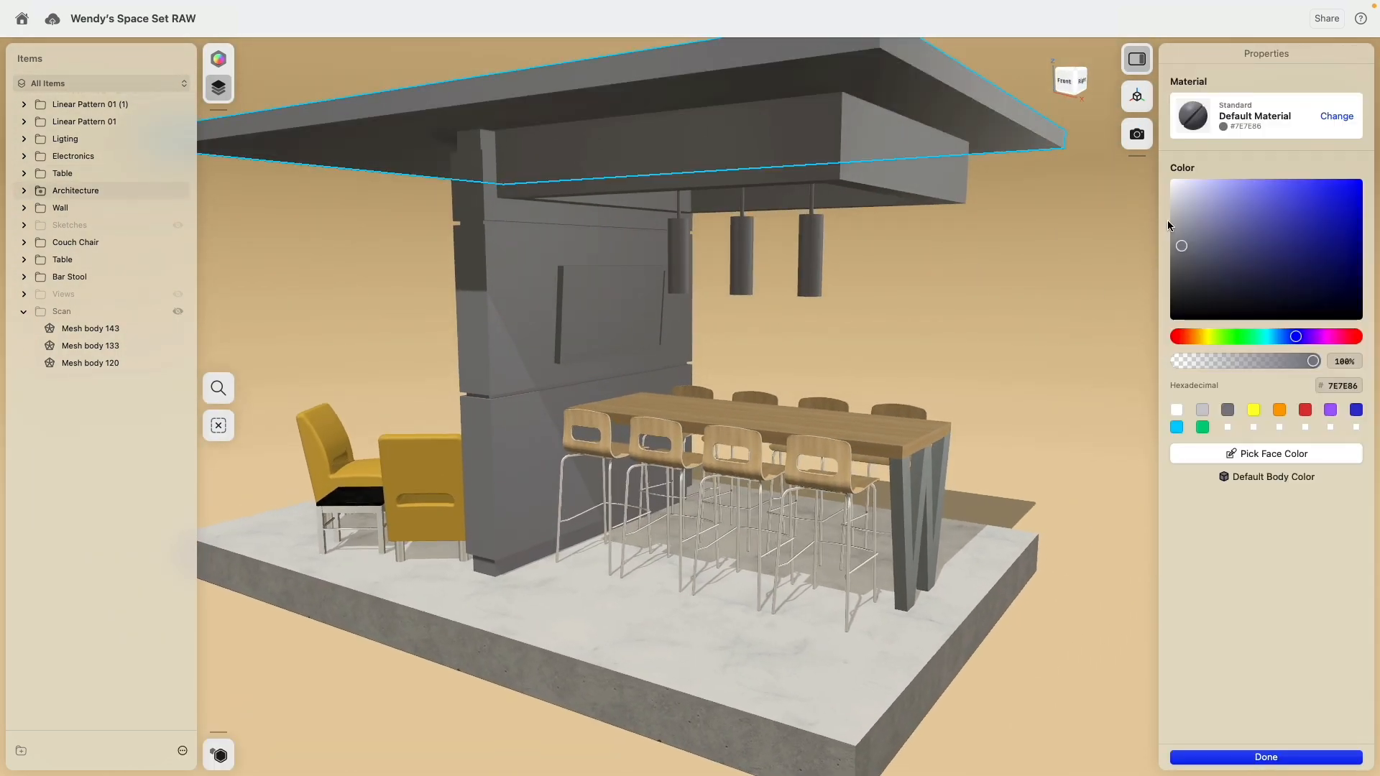
mouse_move(1171, 215)
mouse_down()
mouse_move(1163, 188)
mouse_move(1165, 200)
mouse_up()
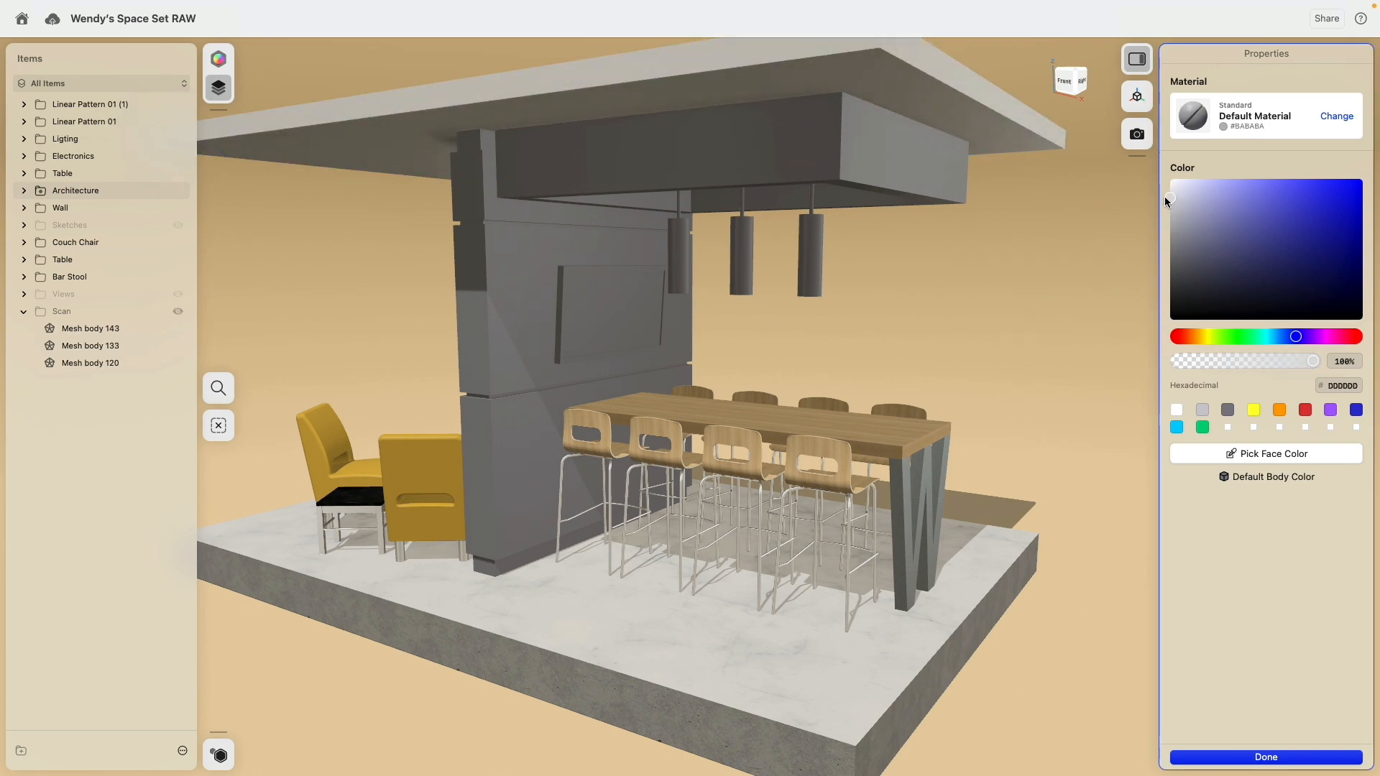
click(1031, 245)
right_drag(1029, 243, 996, 301)
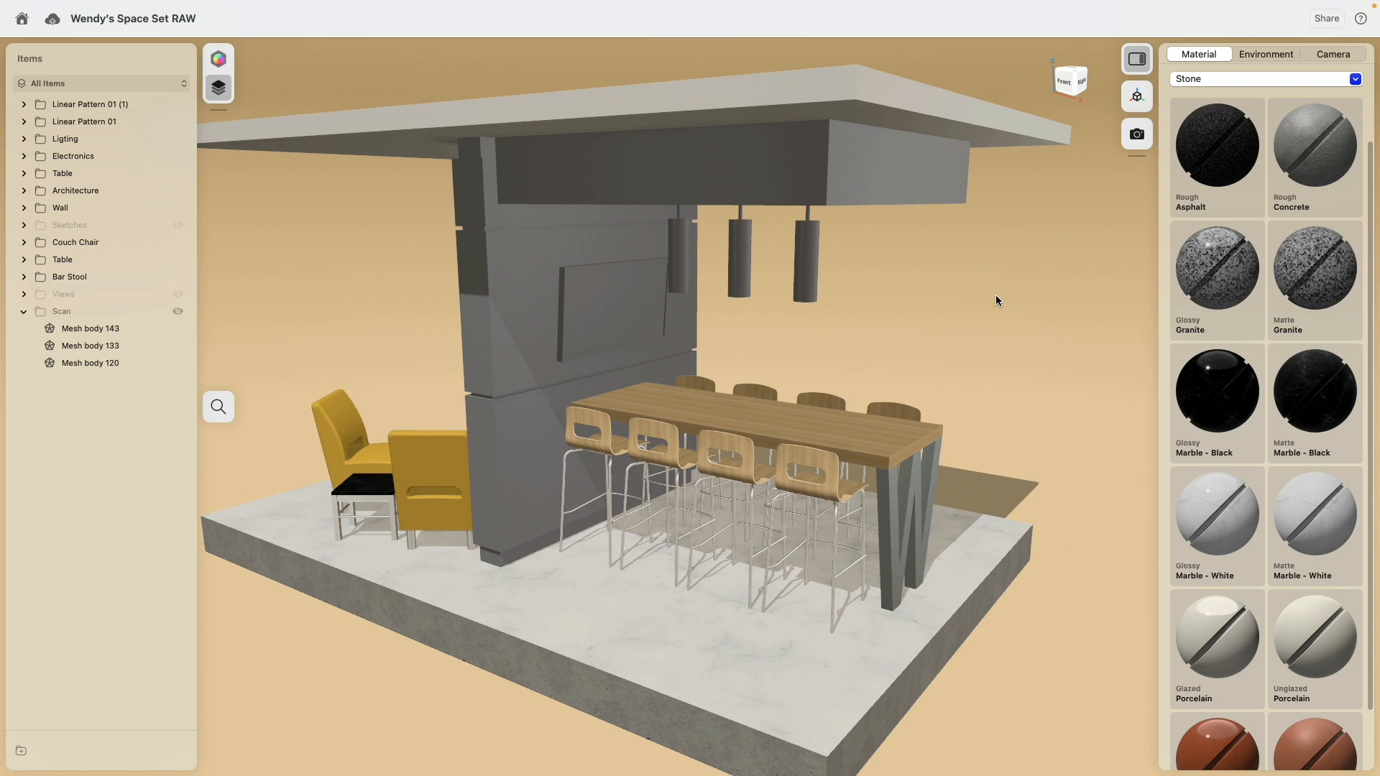
Step: Apply the roof's light grey Default Material to the box-shaped ceiling element above the pendant lights
scroll(984, 295, down, 6)
scroll(985, 295, up, 3)
scroll(1241, 462, up, 1)
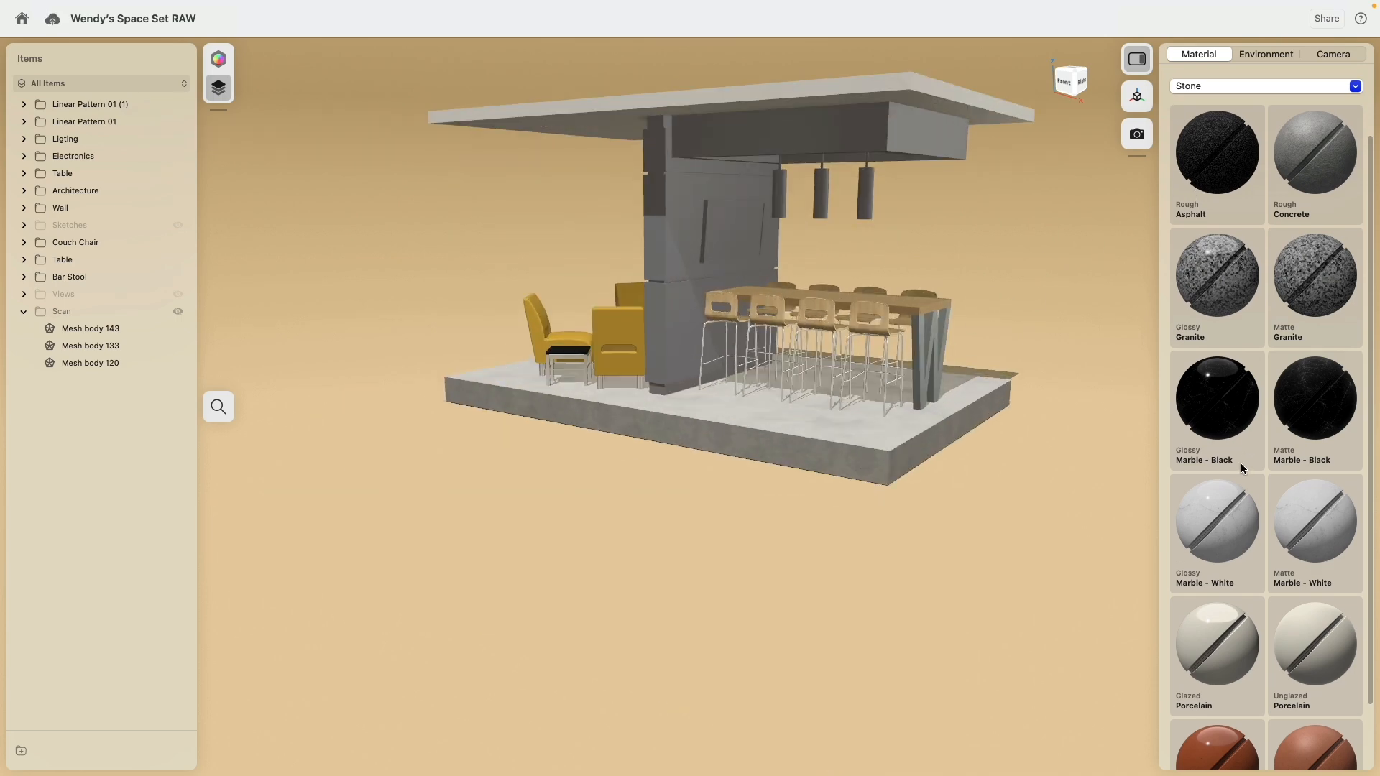
scroll(1241, 463, up, 3)
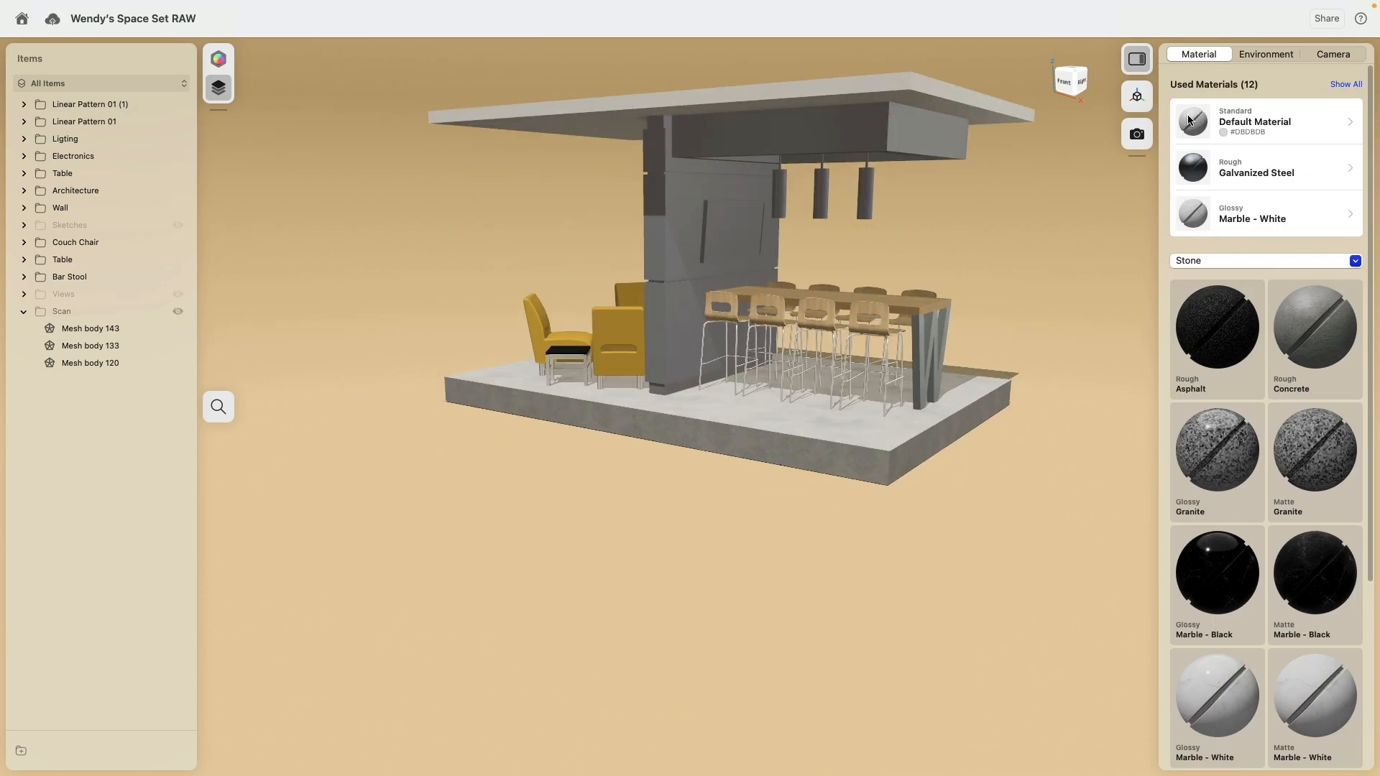
drag(1188, 117, 921, 147)
right_drag(970, 226, 1026, 230)
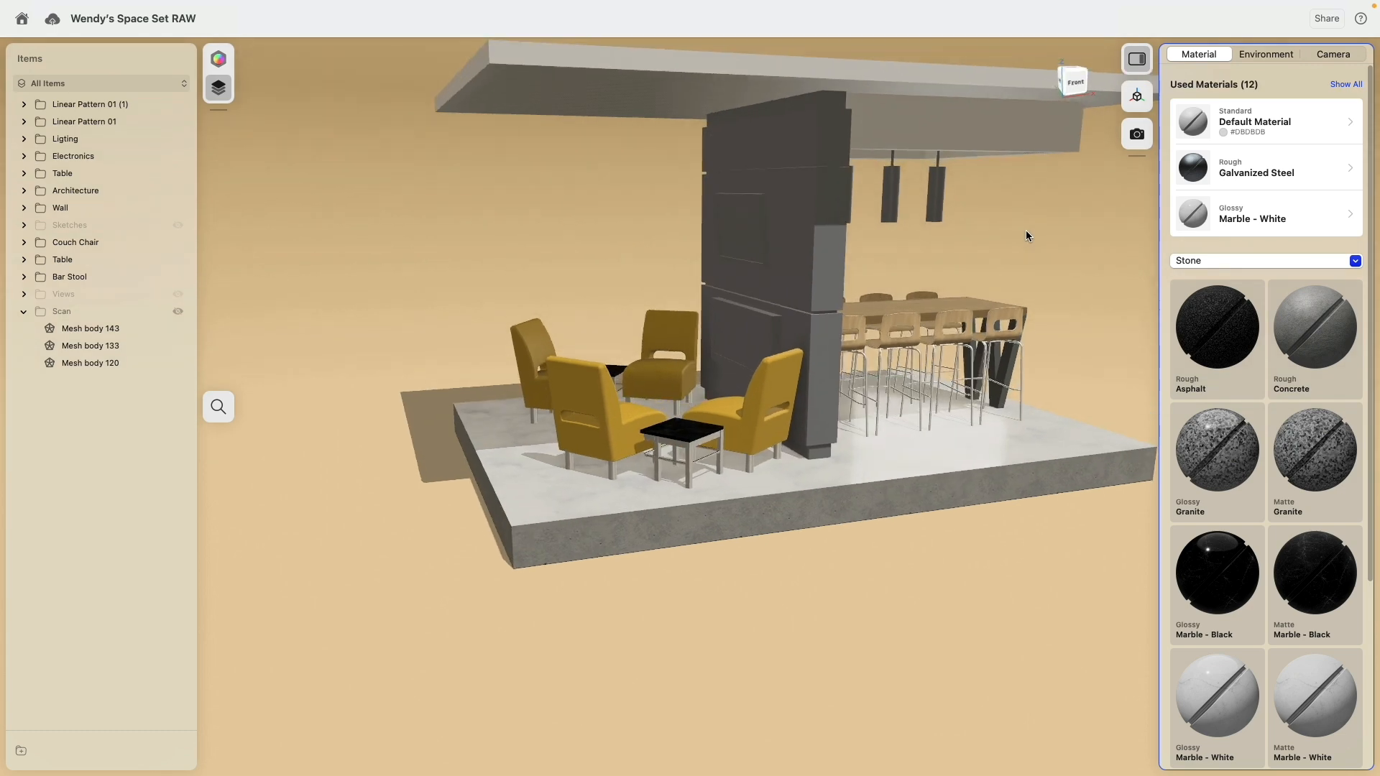
Step: Assign the matte ABS plastic material to the wall's top strip, the recessed strips between its panels, and its base plinth
click(825, 104)
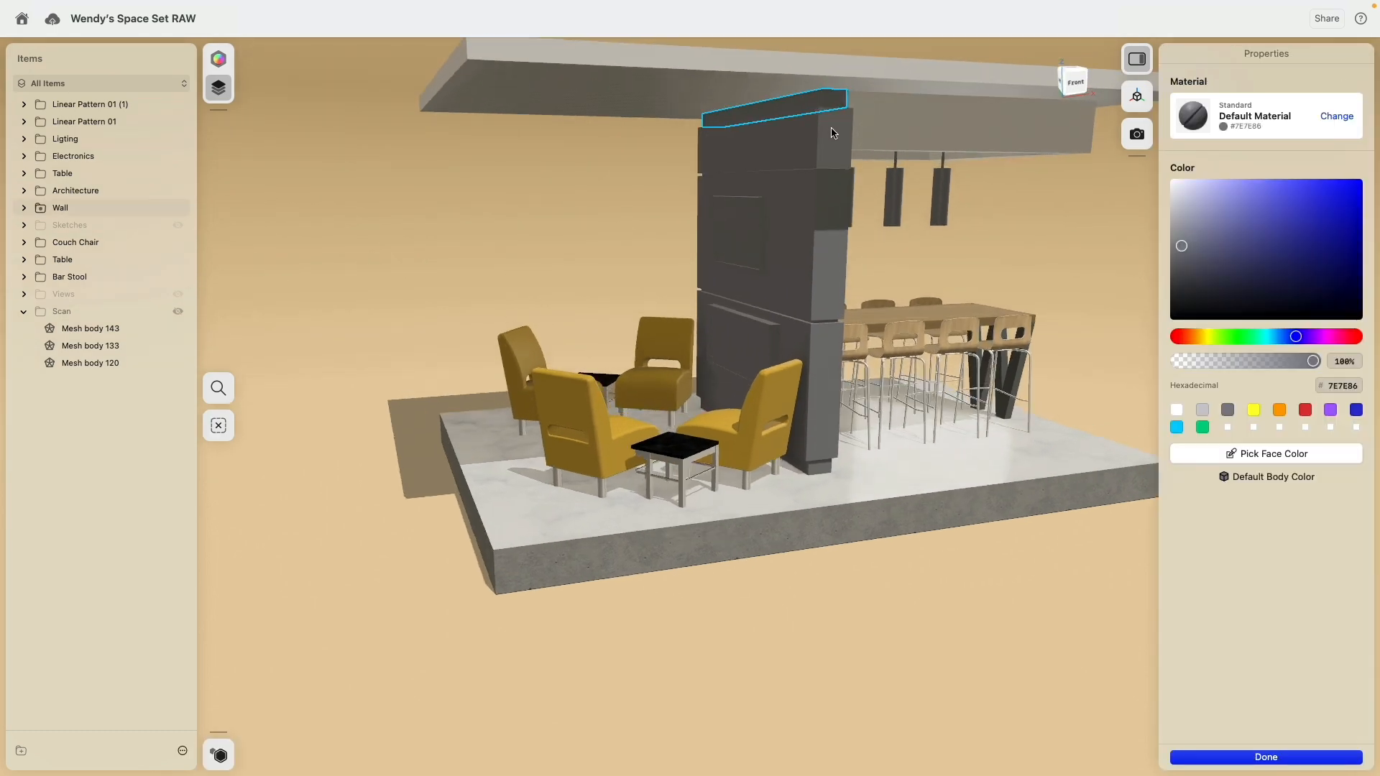
scroll(825, 107, up, 5)
click(831, 286)
middle_drag(848, 311, 729, 36)
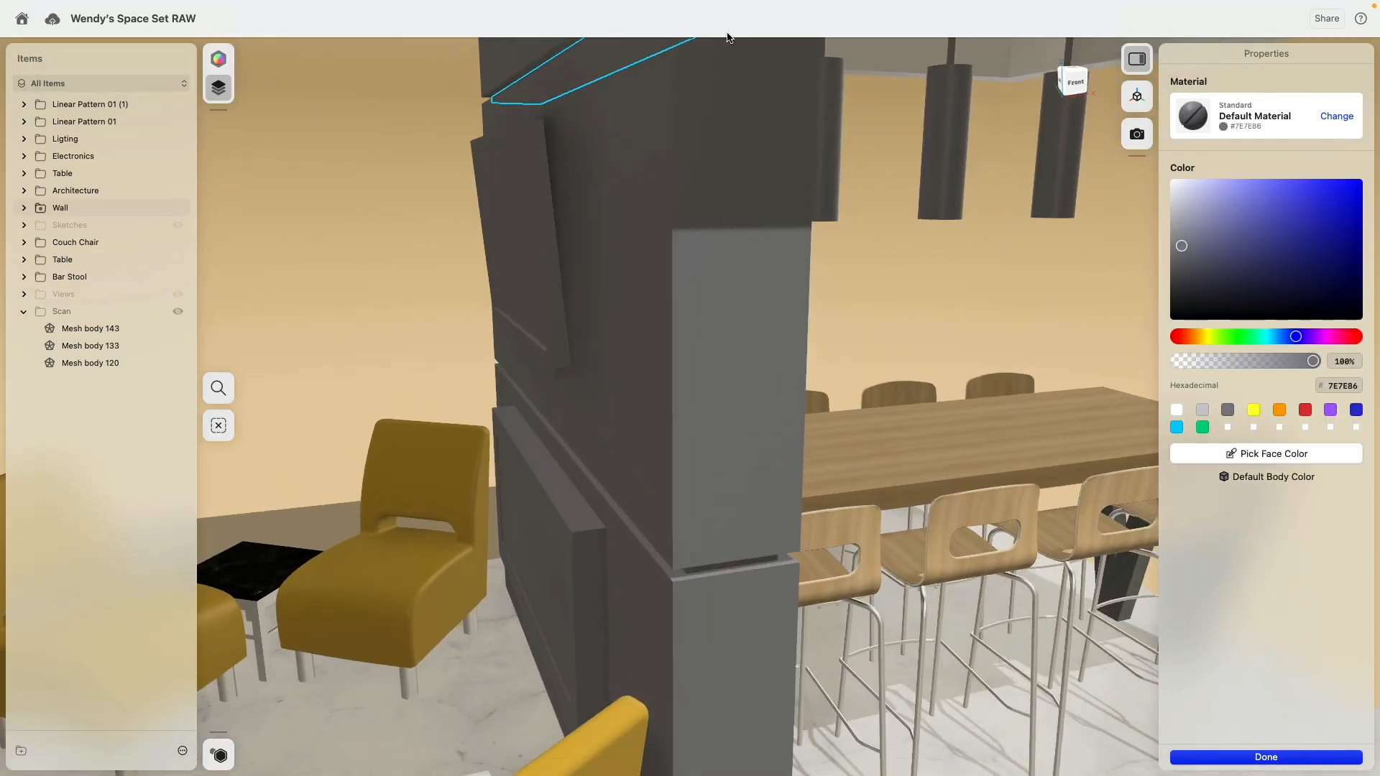
middle_drag(728, 410, 635, 65)
click(611, 199)
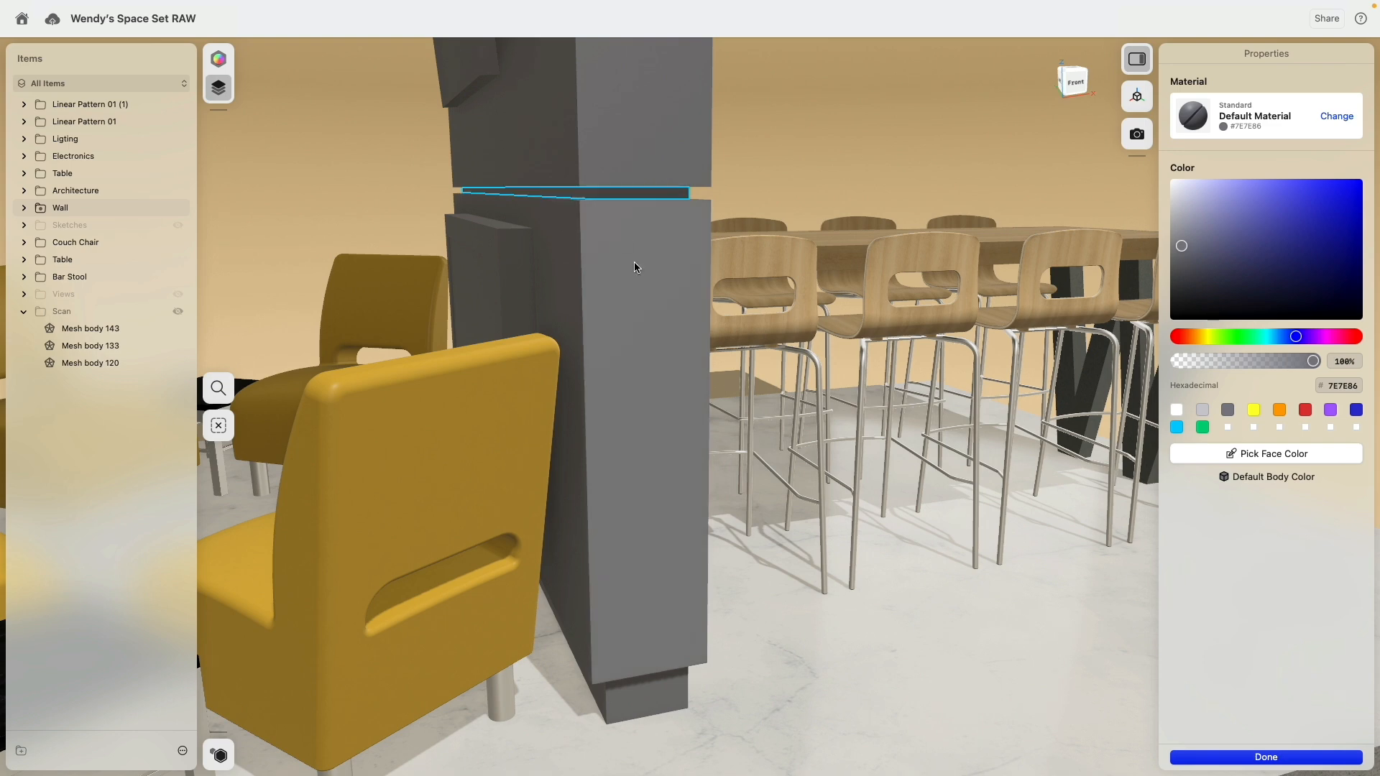
middle_drag(651, 289, 595, 3)
click(586, 419)
double_click(586, 417)
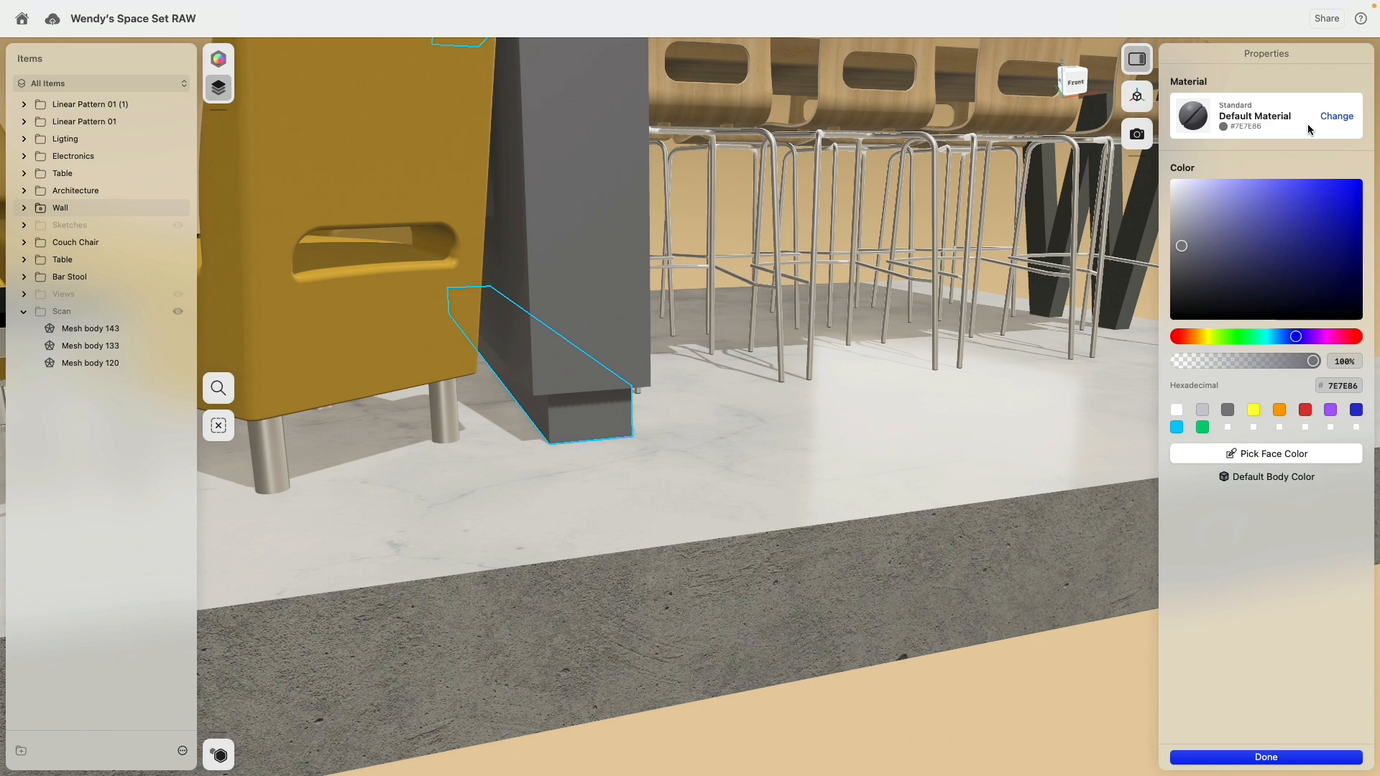
click(1330, 118)
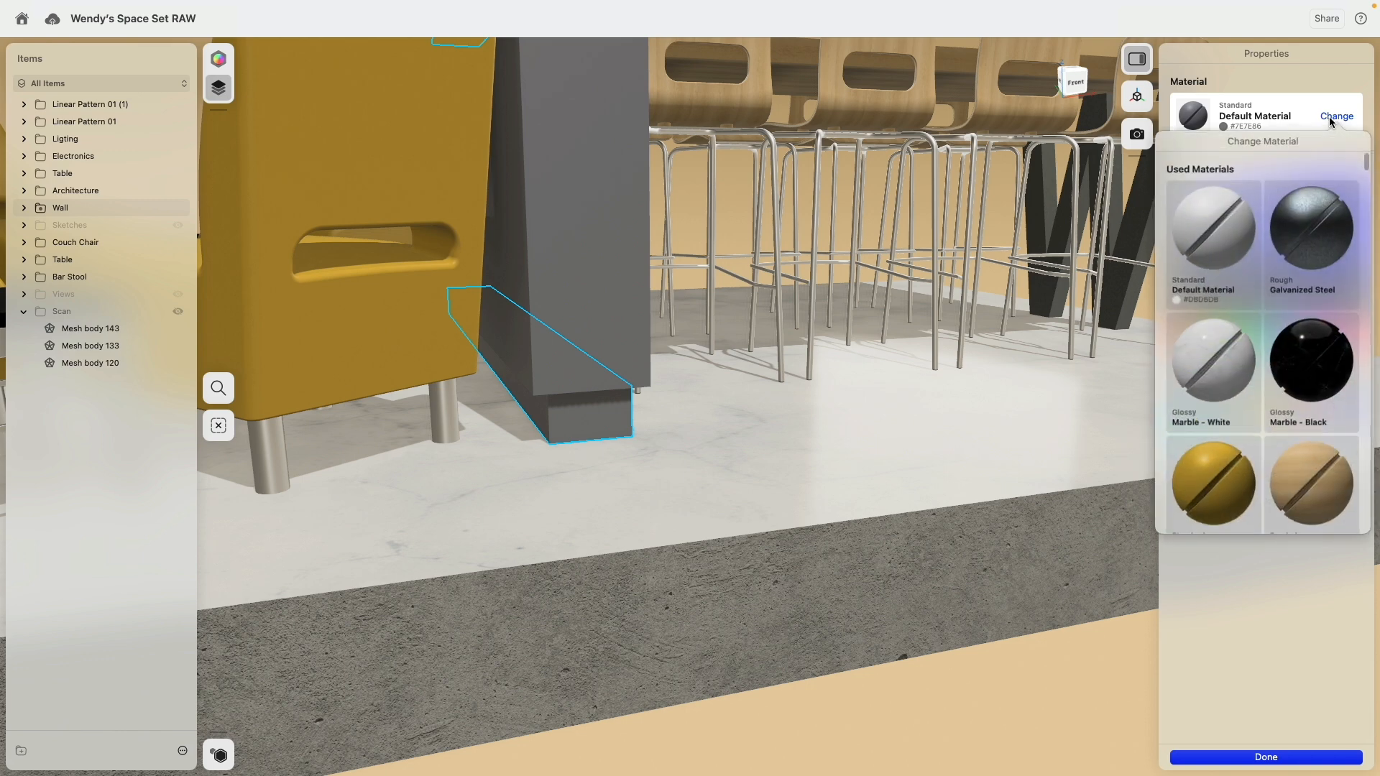
click(1336, 656)
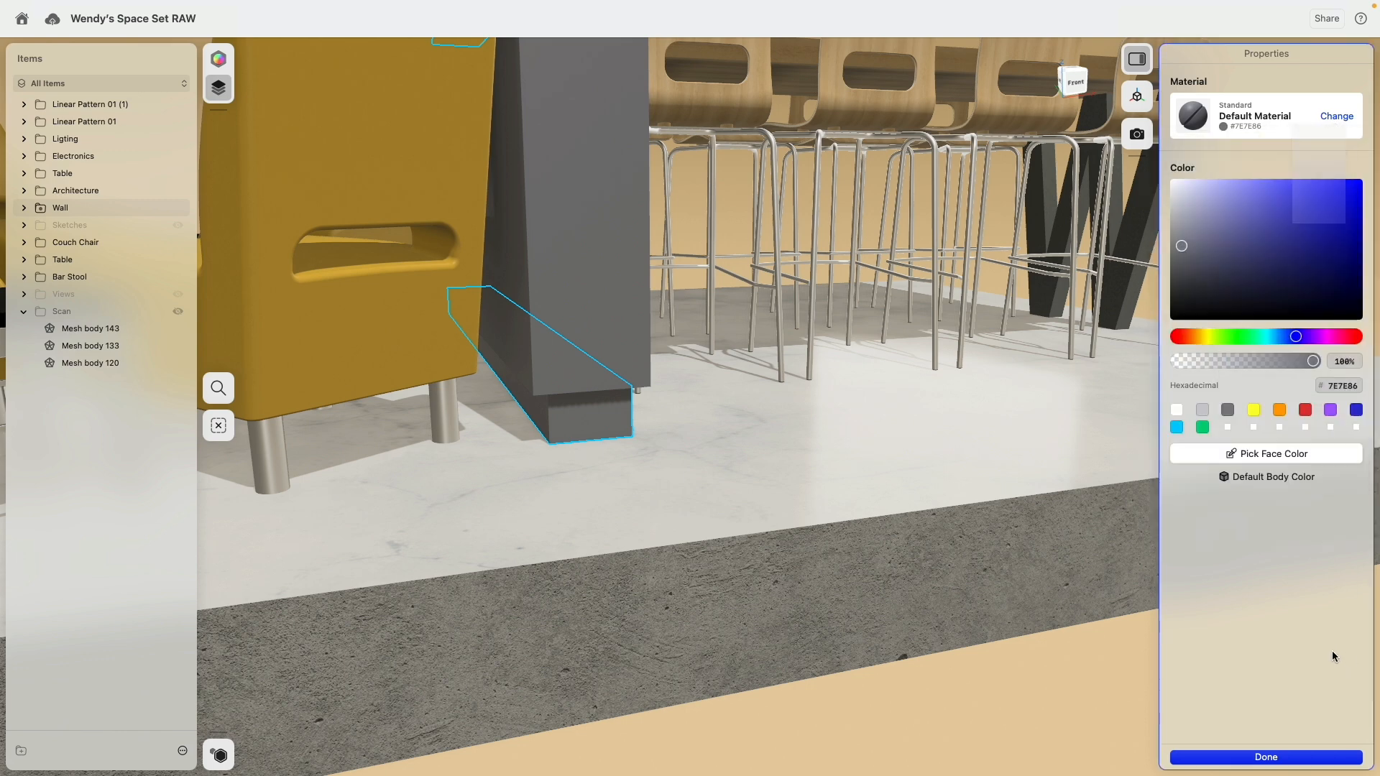
click(1334, 115)
scroll(1254, 388, down, 5)
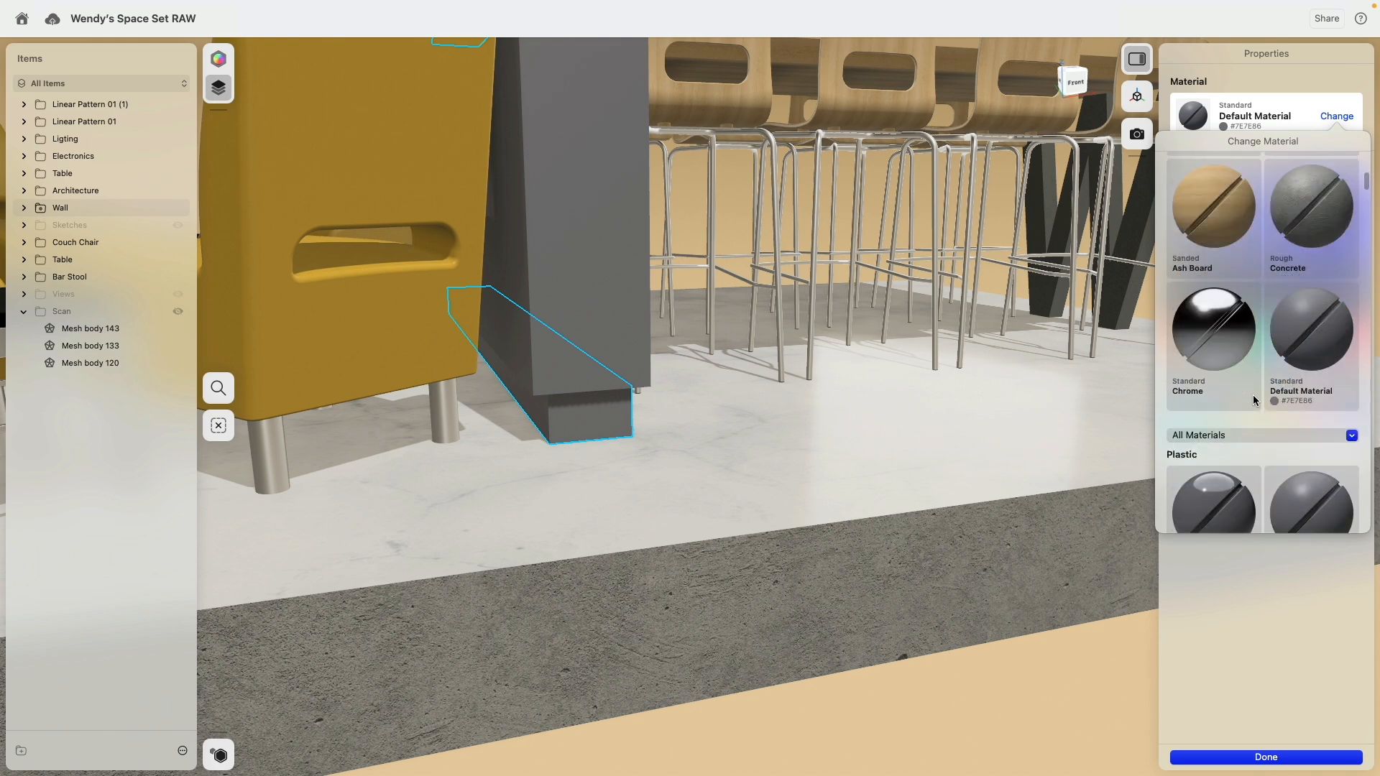
scroll(1254, 400, down, 5)
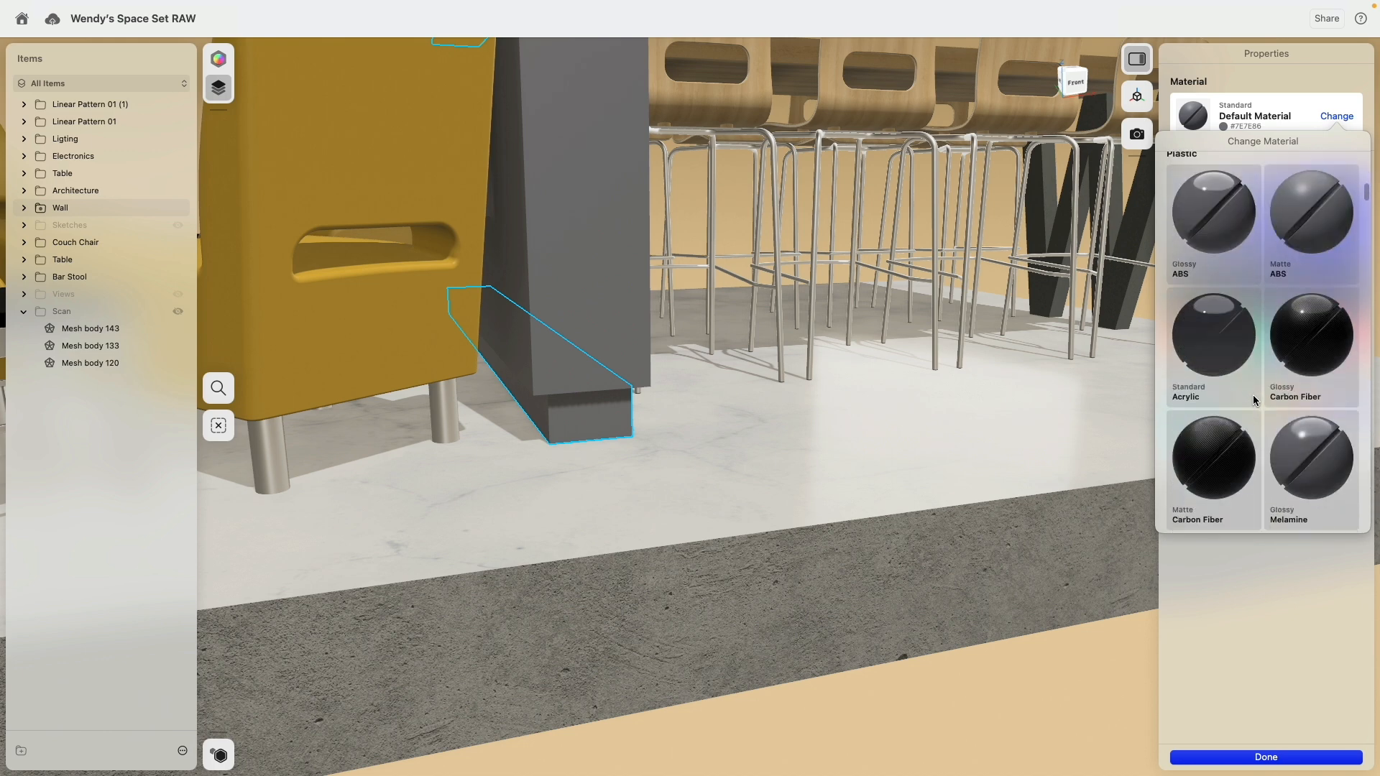
scroll(1255, 400, up, 3)
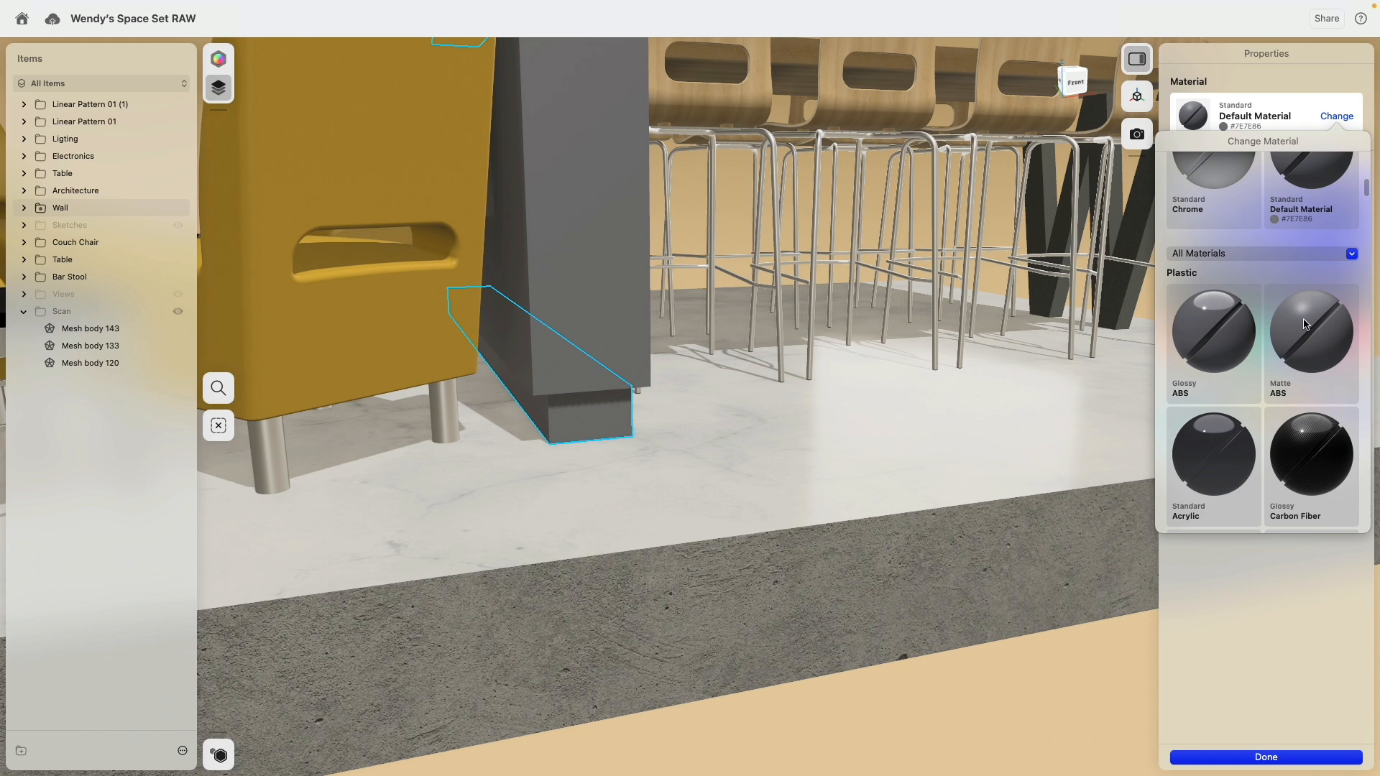
drag(1305, 323, 589, 409)
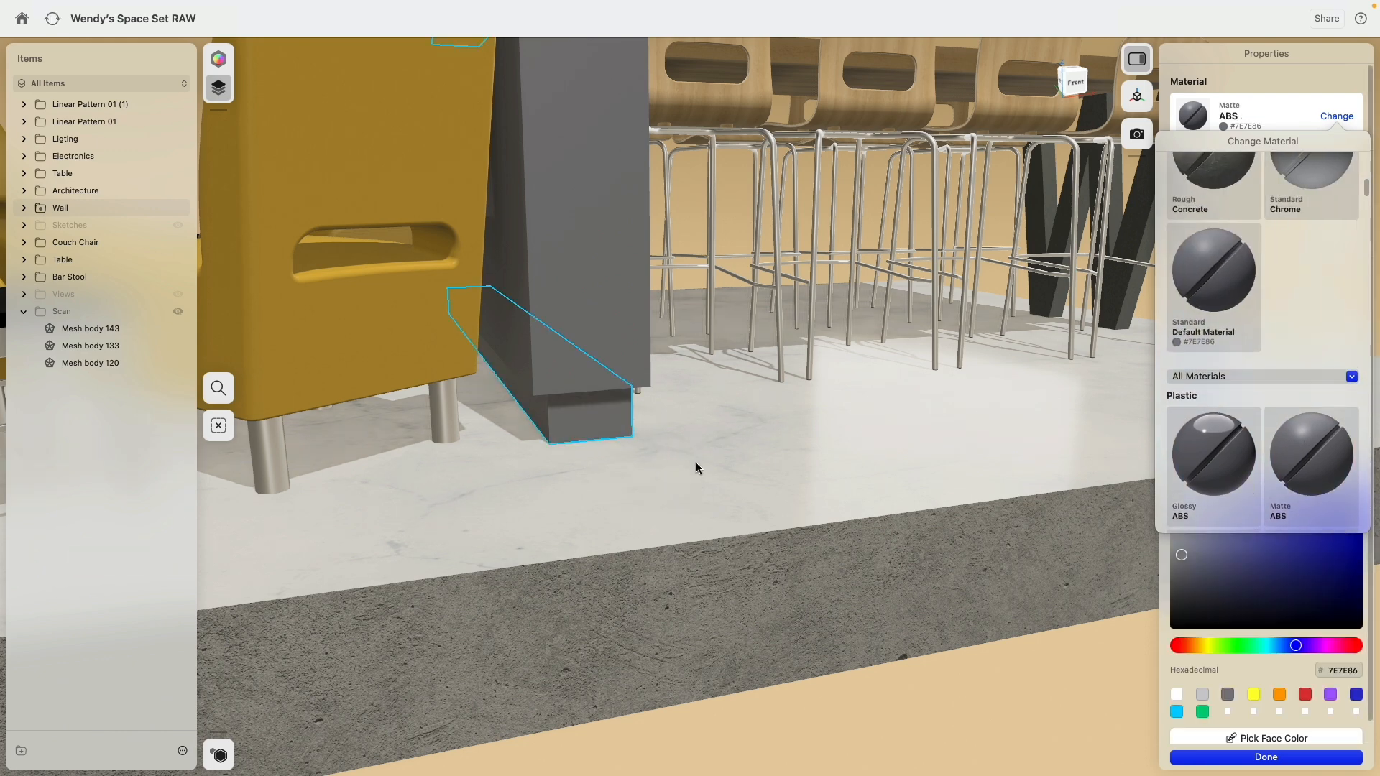
Step: Set the colour of the wall strips' and plinth's matte ABS to dark grey (#555555)
scroll(696, 462, down, 10)
click(1063, 201)
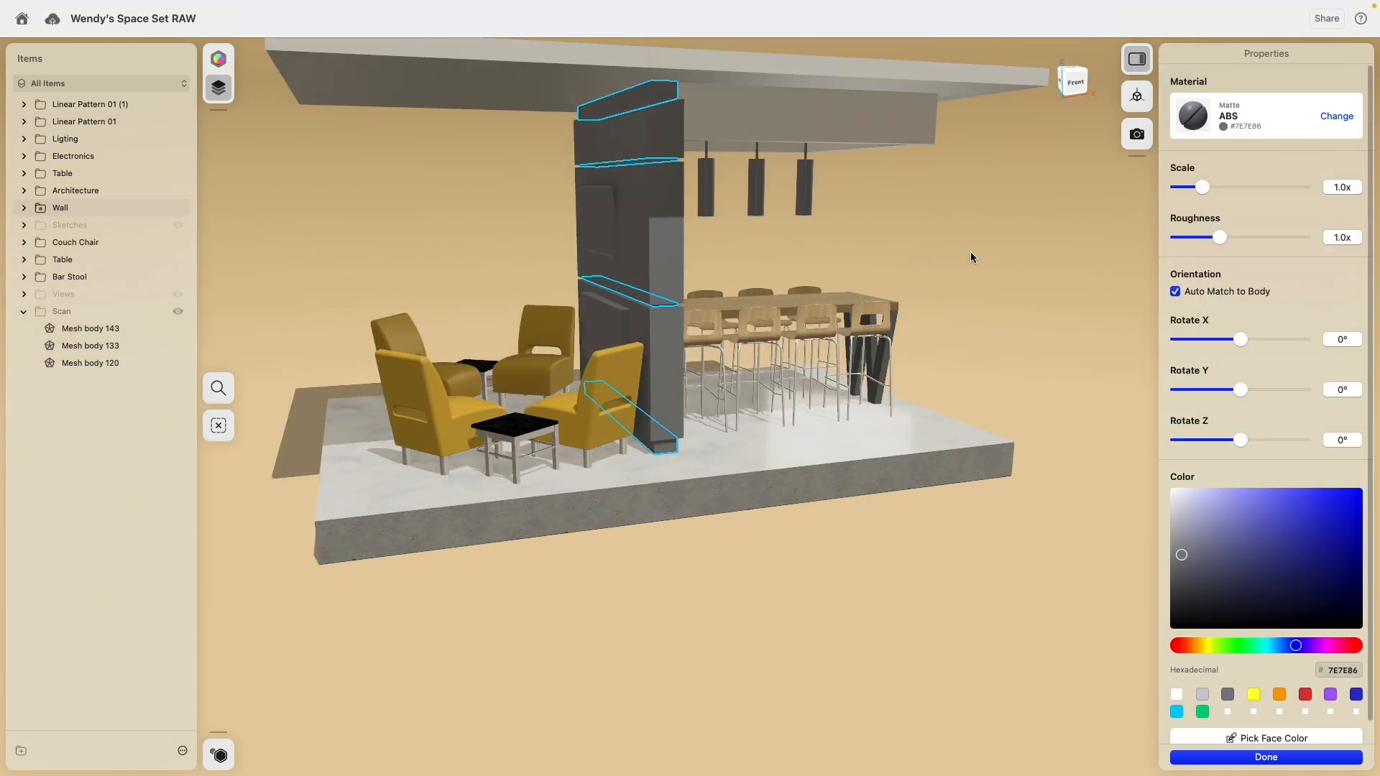
drag(1177, 539, 1081, 584)
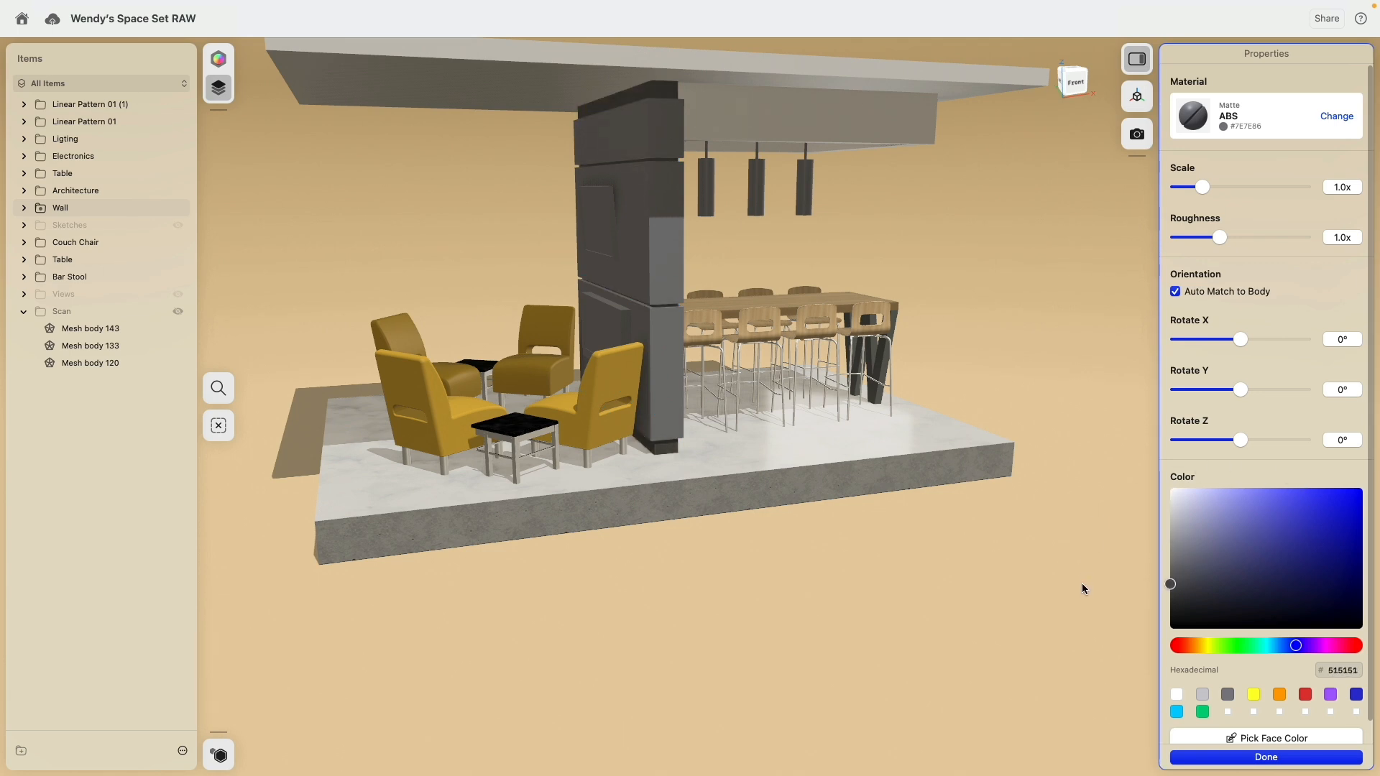
click(1064, 431)
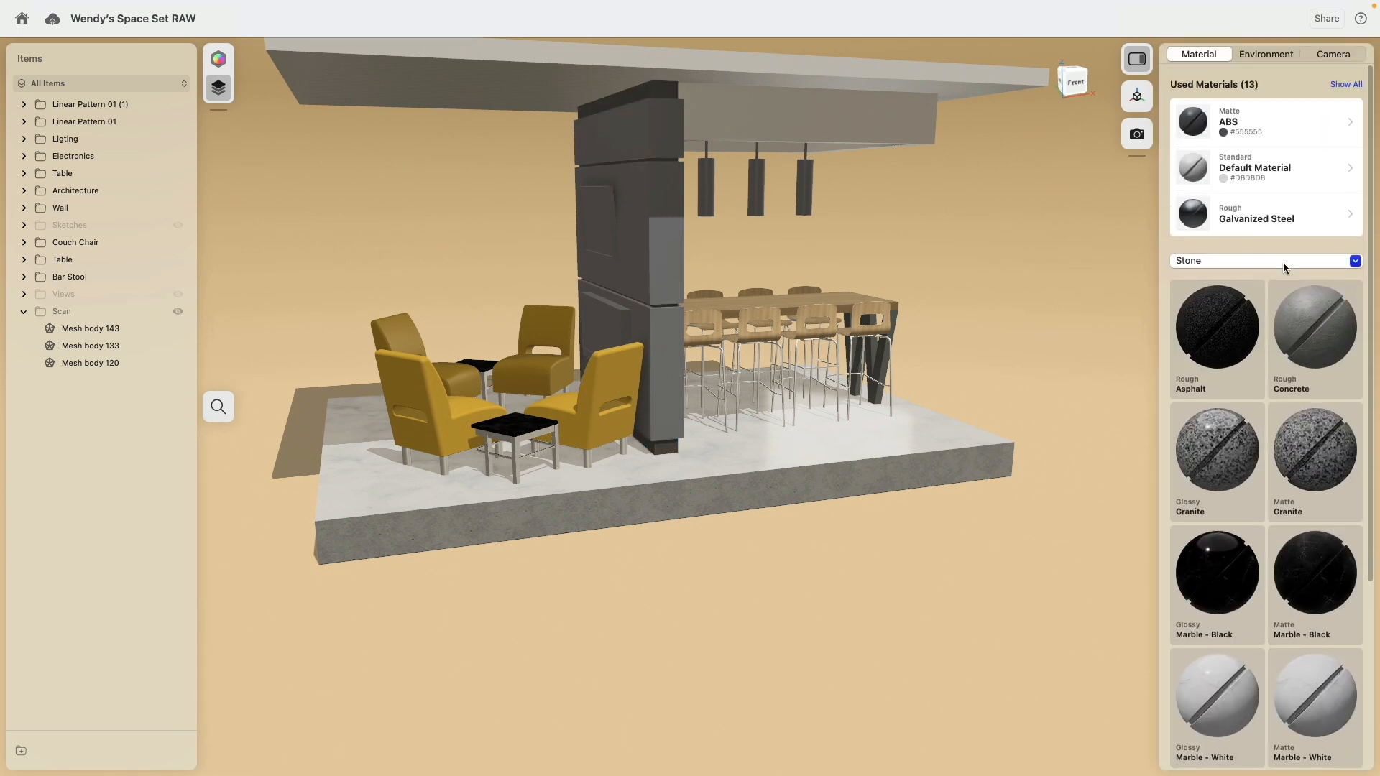
Step: Apply the used matte ABS to the wall's three large panels and recolour them red (#D03636)
drag(1193, 124, 654, 379)
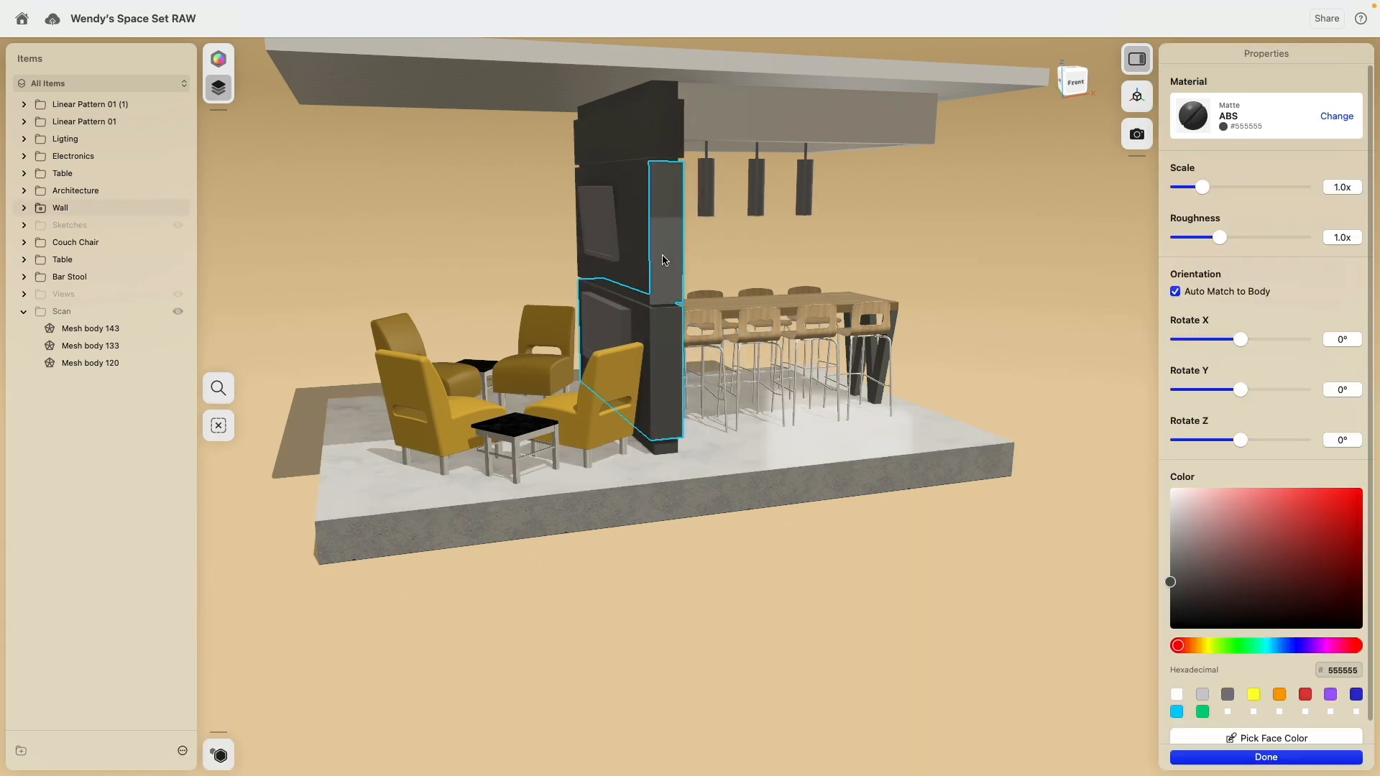
click(672, 144)
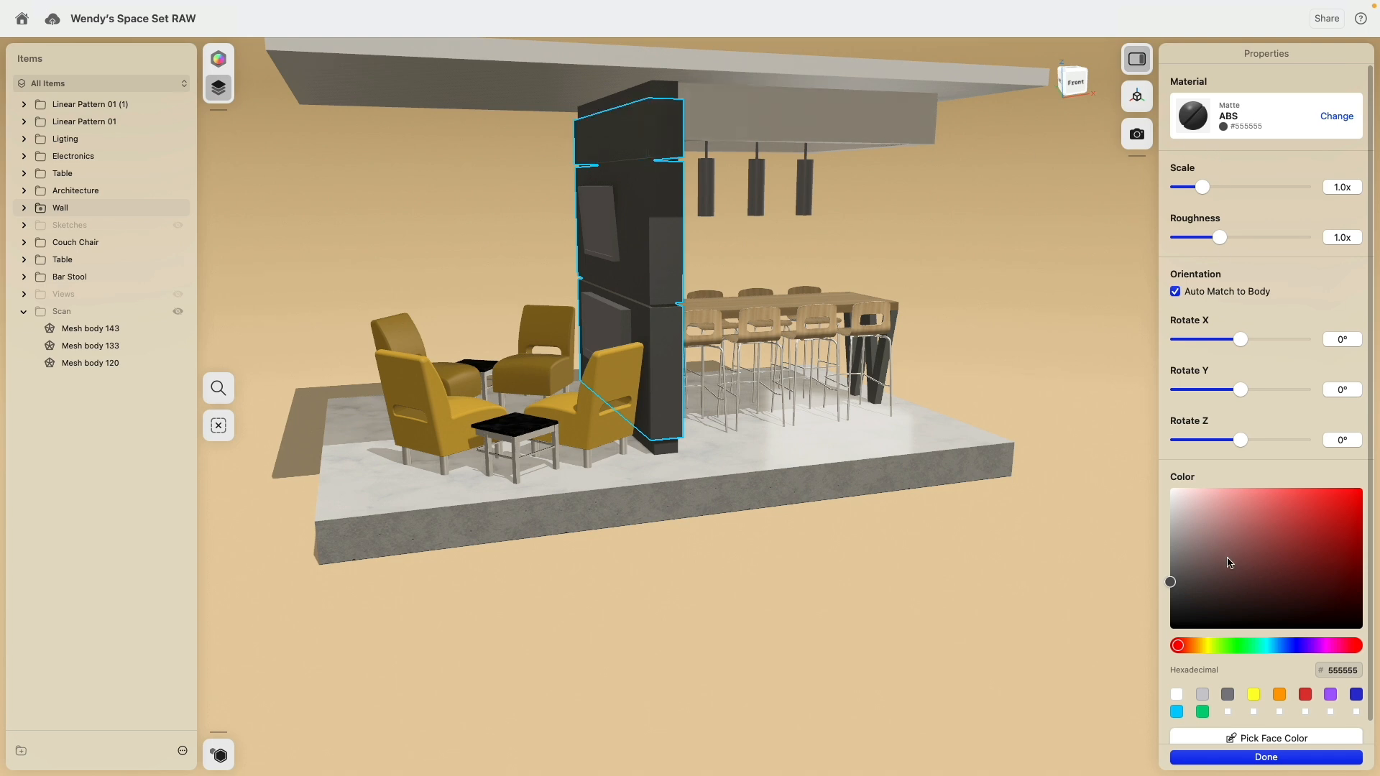
drag(1229, 563, 1311, 514)
click(990, 292)
scroll(866, 270, left, 10)
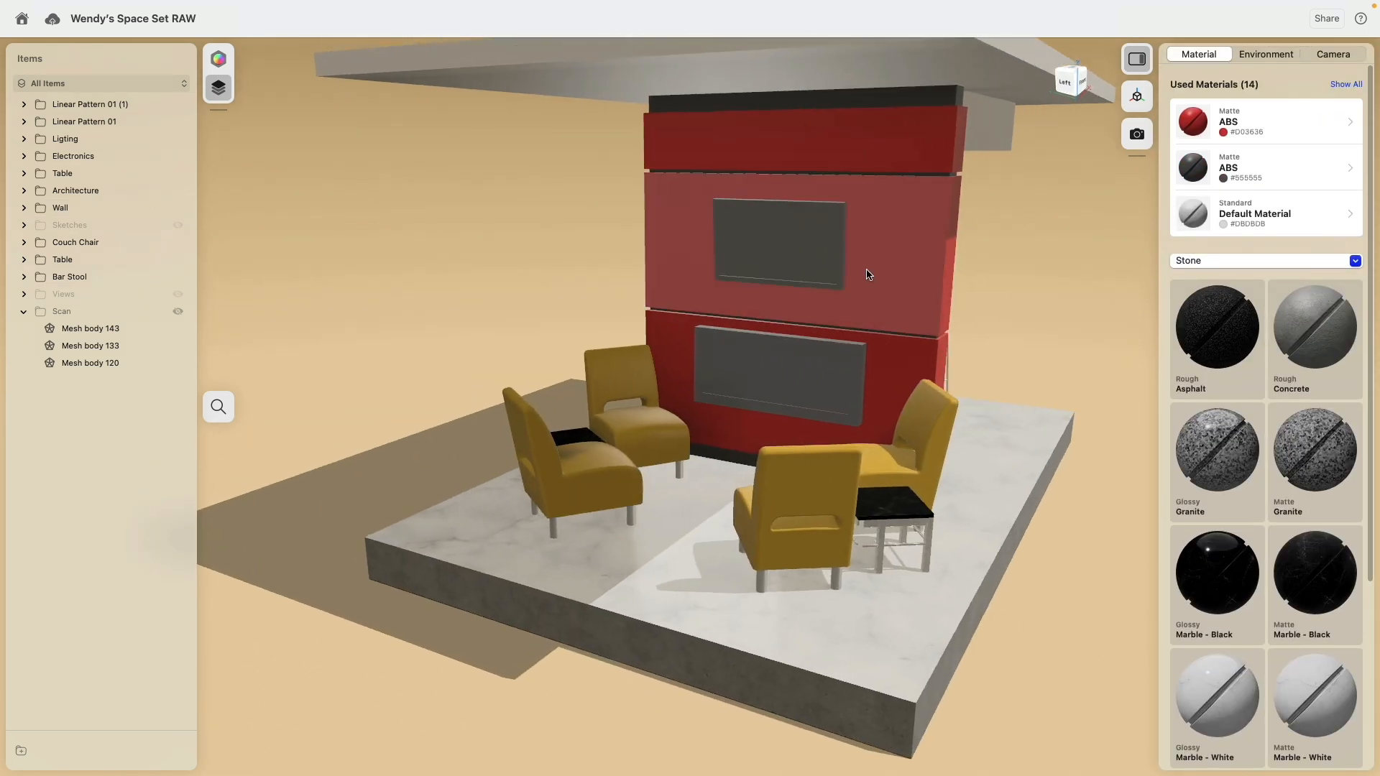
Step: Give the three wall-mounted screens the matte ABS plastic material and colour them dark grey
click(787, 241)
click(780, 388)
scroll(739, 334, right, 10)
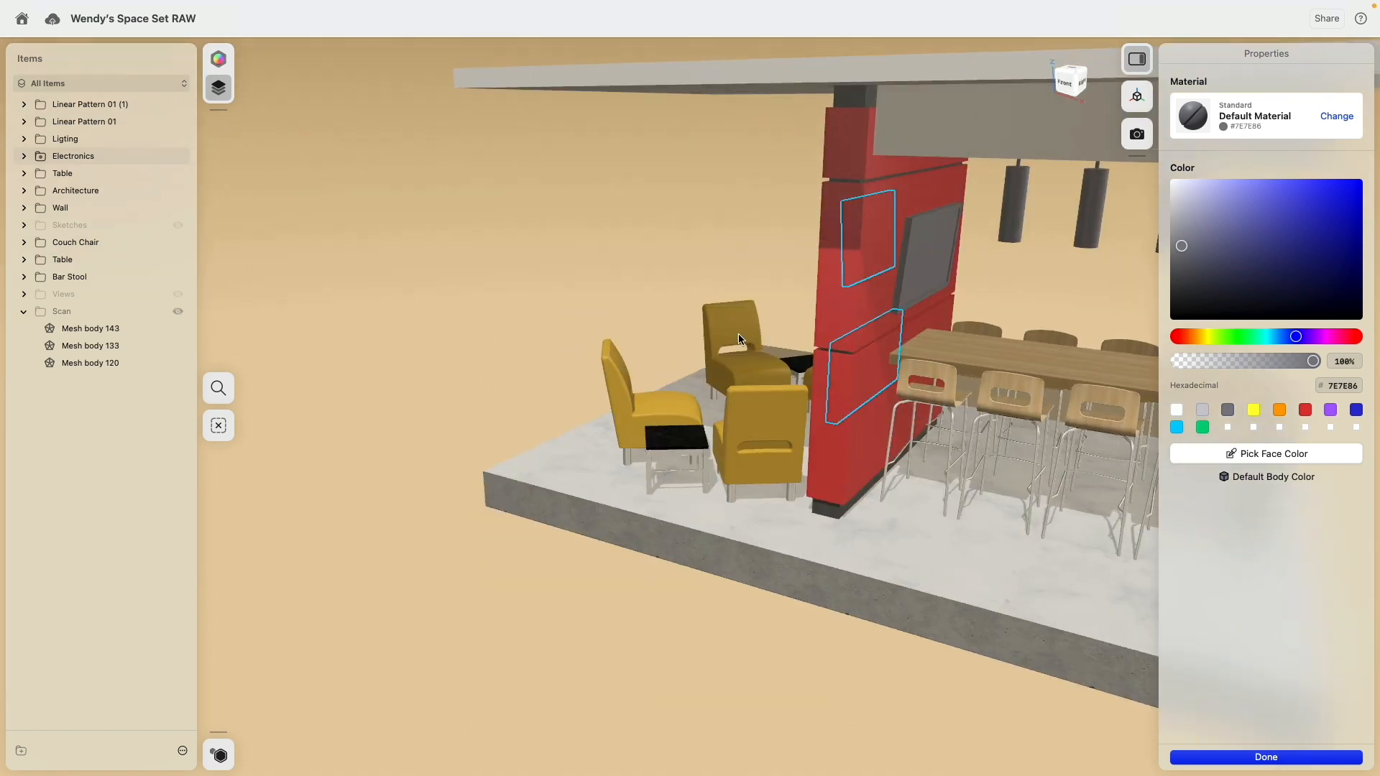
scroll(739, 334, right, 2)
click(944, 243)
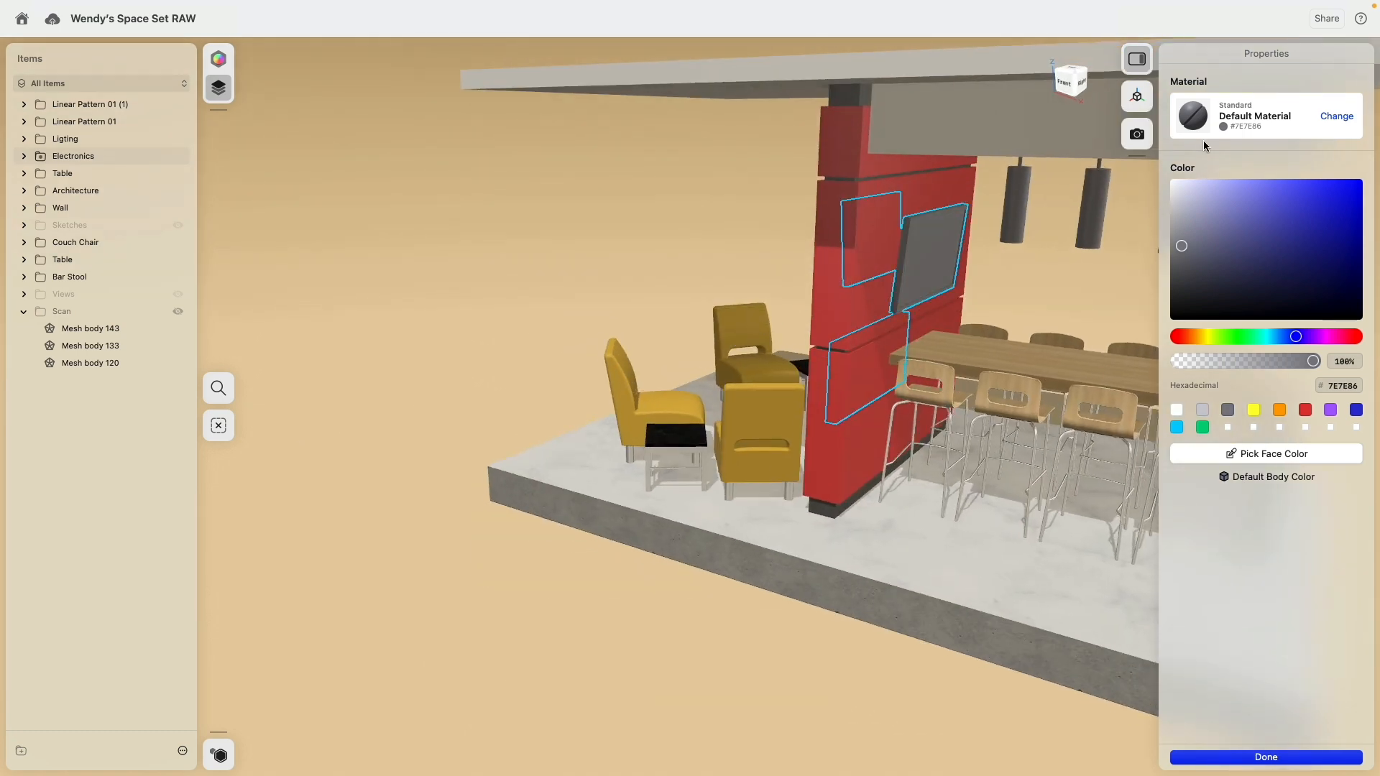
click(1336, 116)
scroll(1274, 403, down, 5)
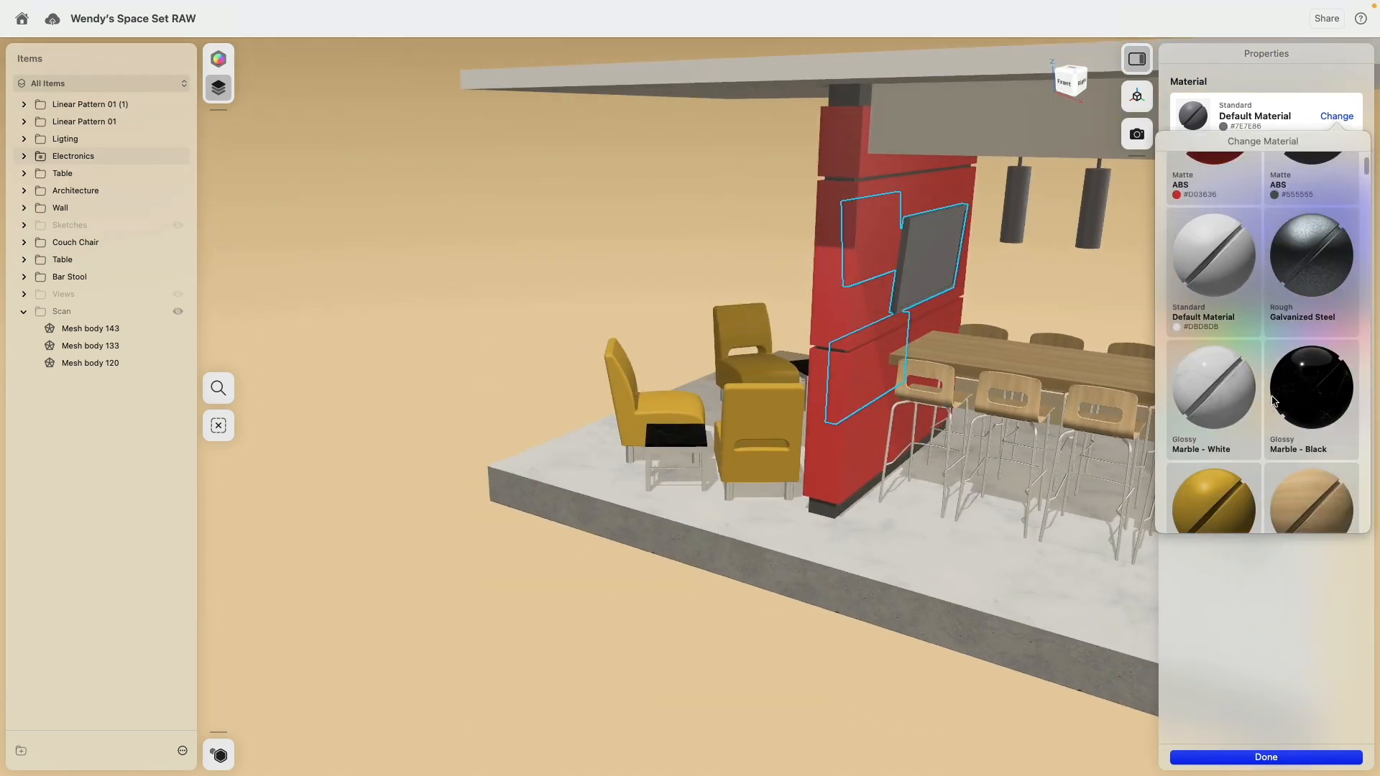
scroll(1274, 402, down, 5)
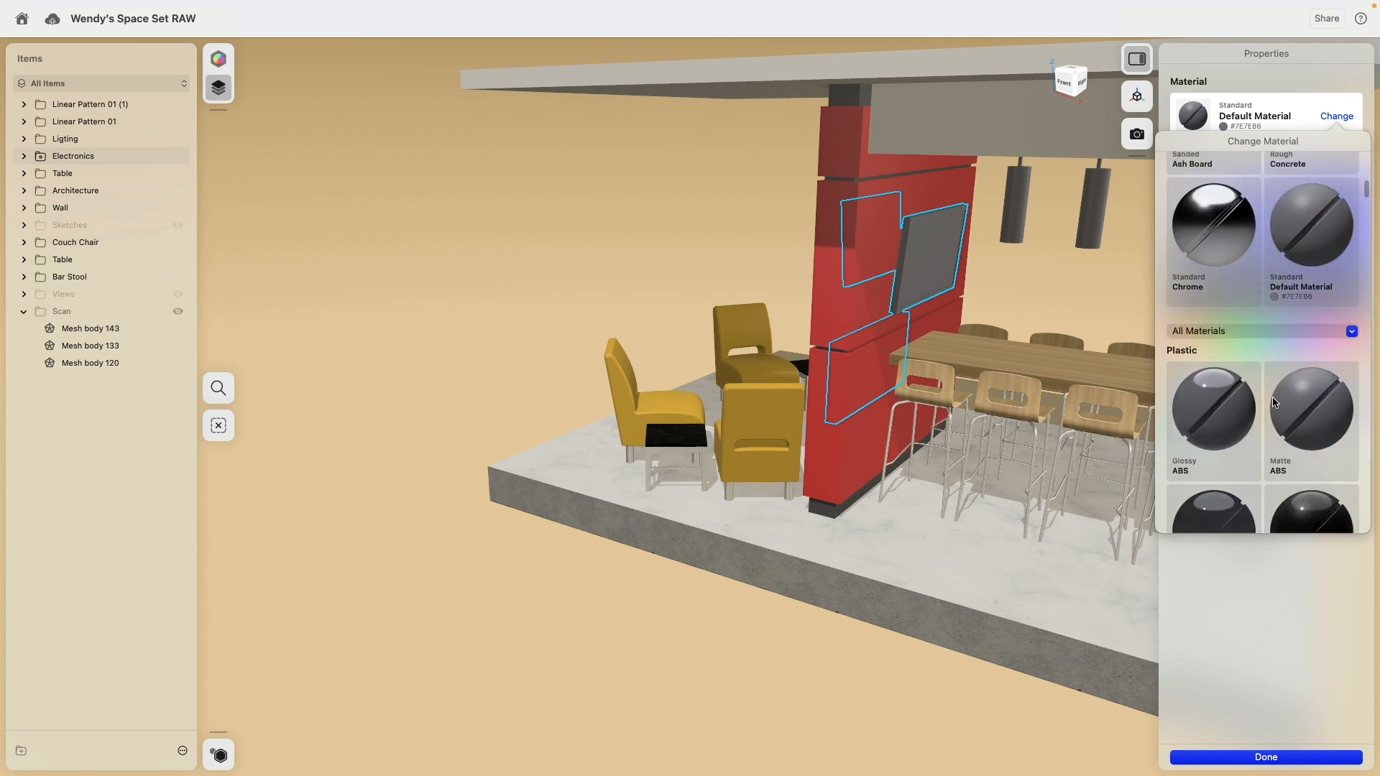
drag(1326, 391, 931, 260)
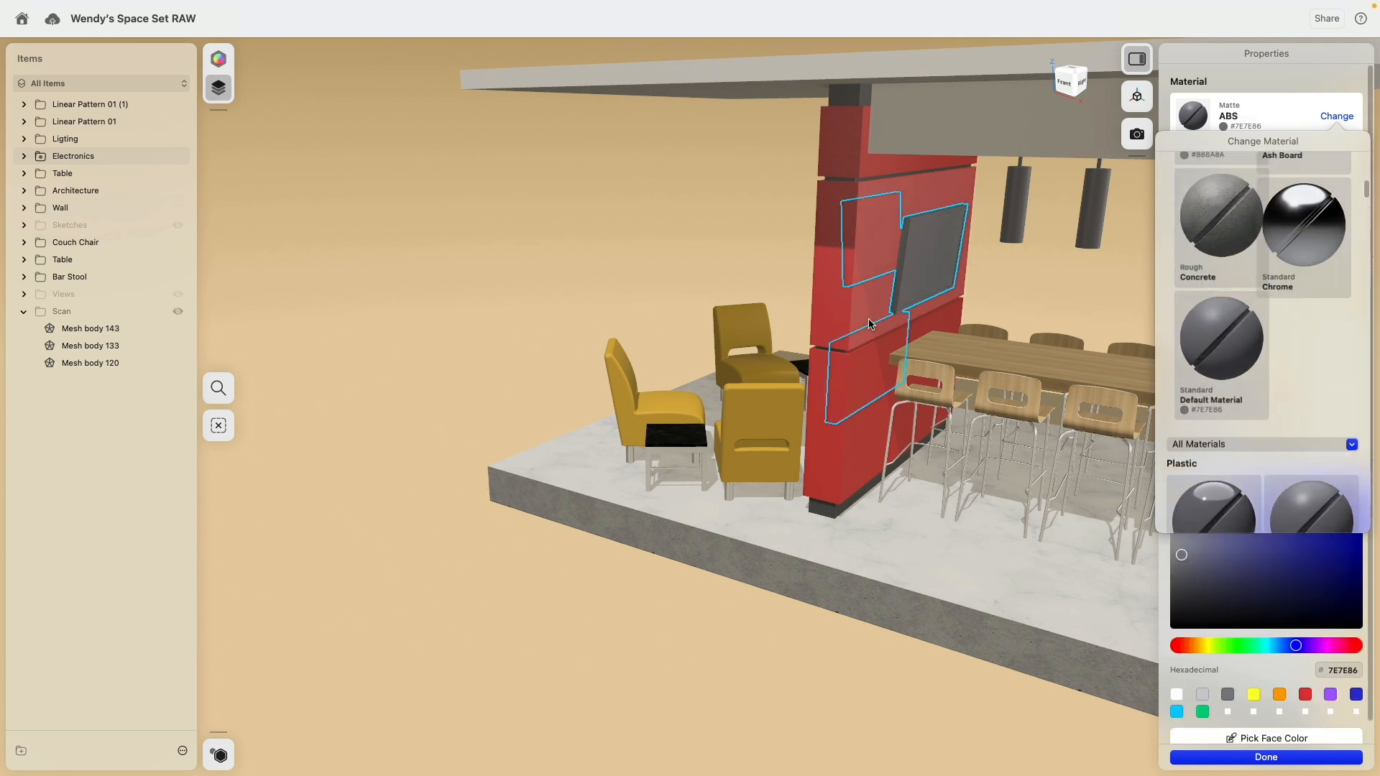
click(1238, 99)
click(1168, 588)
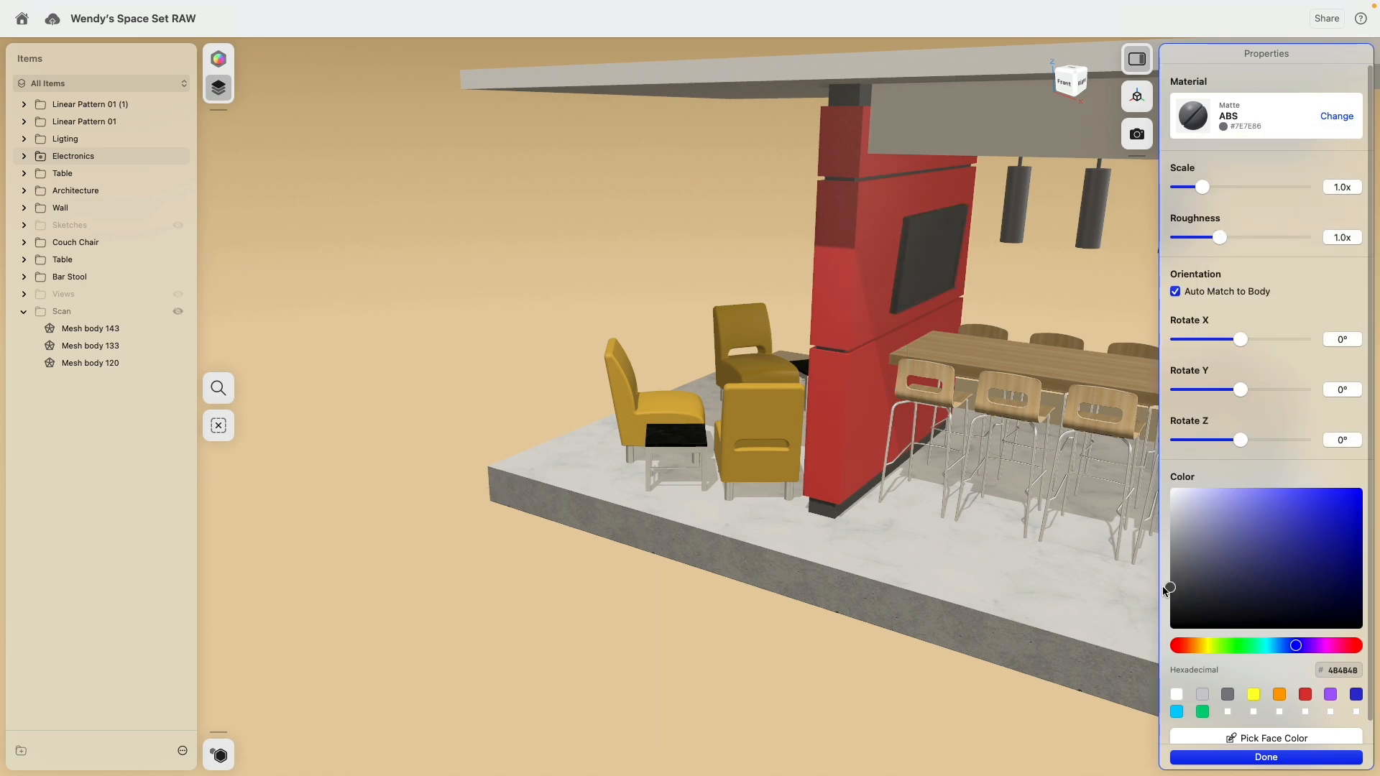
Step: Assign glossy ABS plastic to the front display faces of the three wall screens and darken its colour to #1E1E1E
click(841, 700)
click(927, 263)
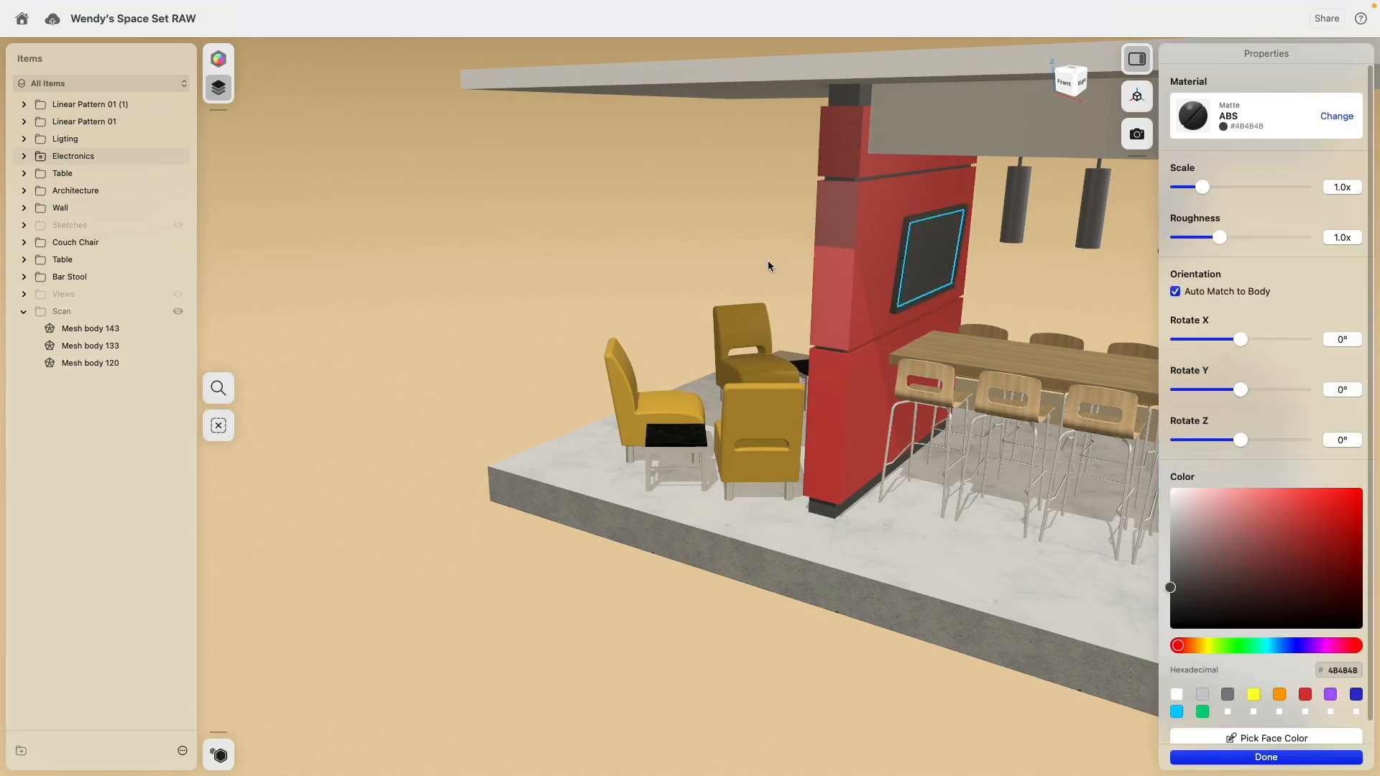
right_drag(768, 261, 846, 264)
click(683, 232)
click(683, 360)
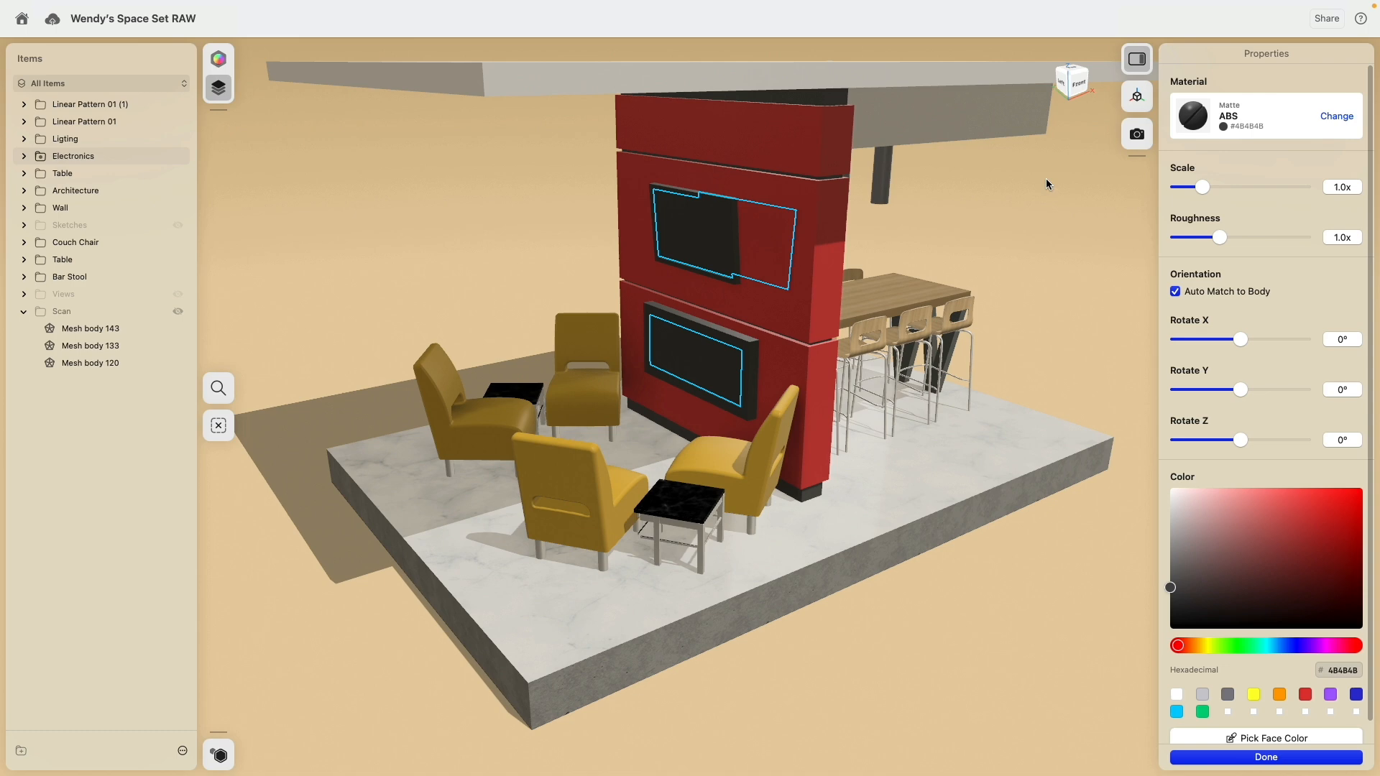
click(1337, 118)
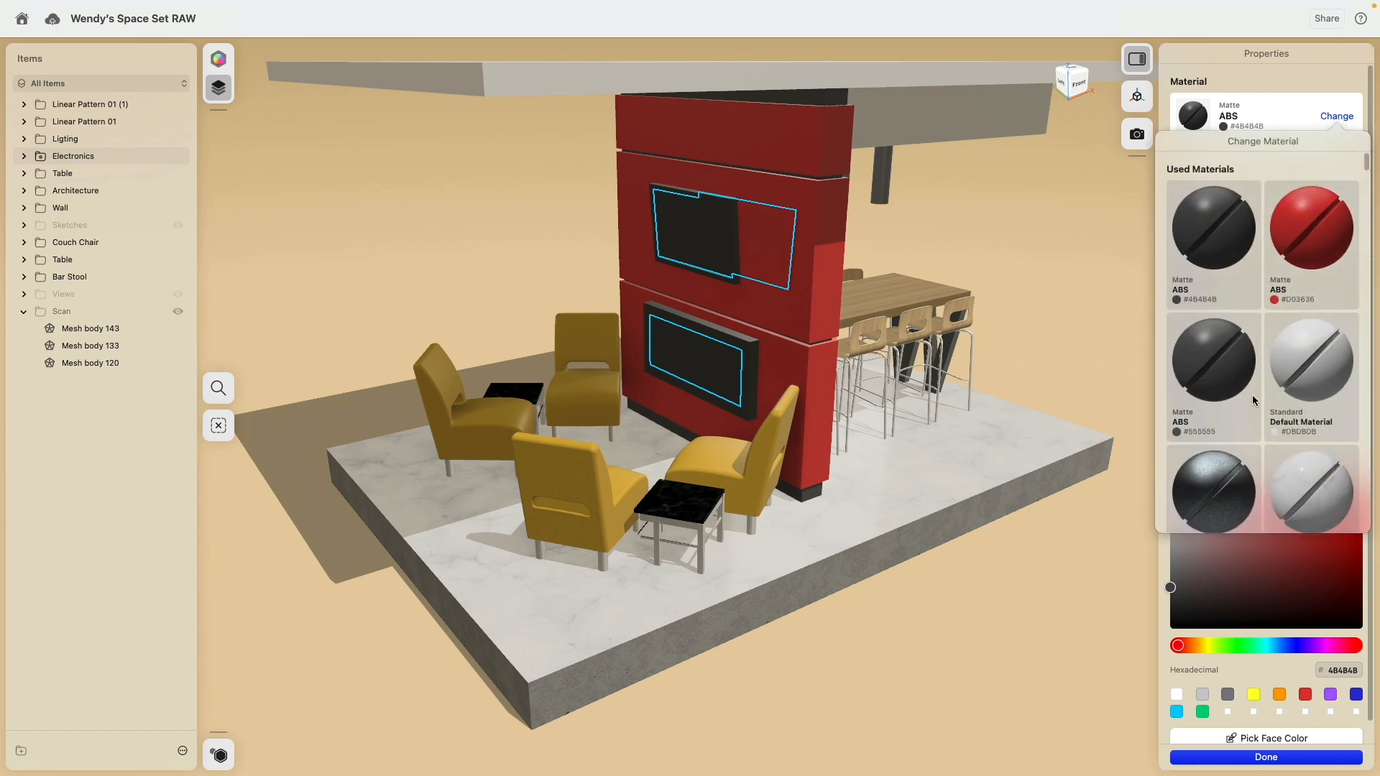
scroll(1252, 396, down, 4)
scroll(1253, 407, down, 6)
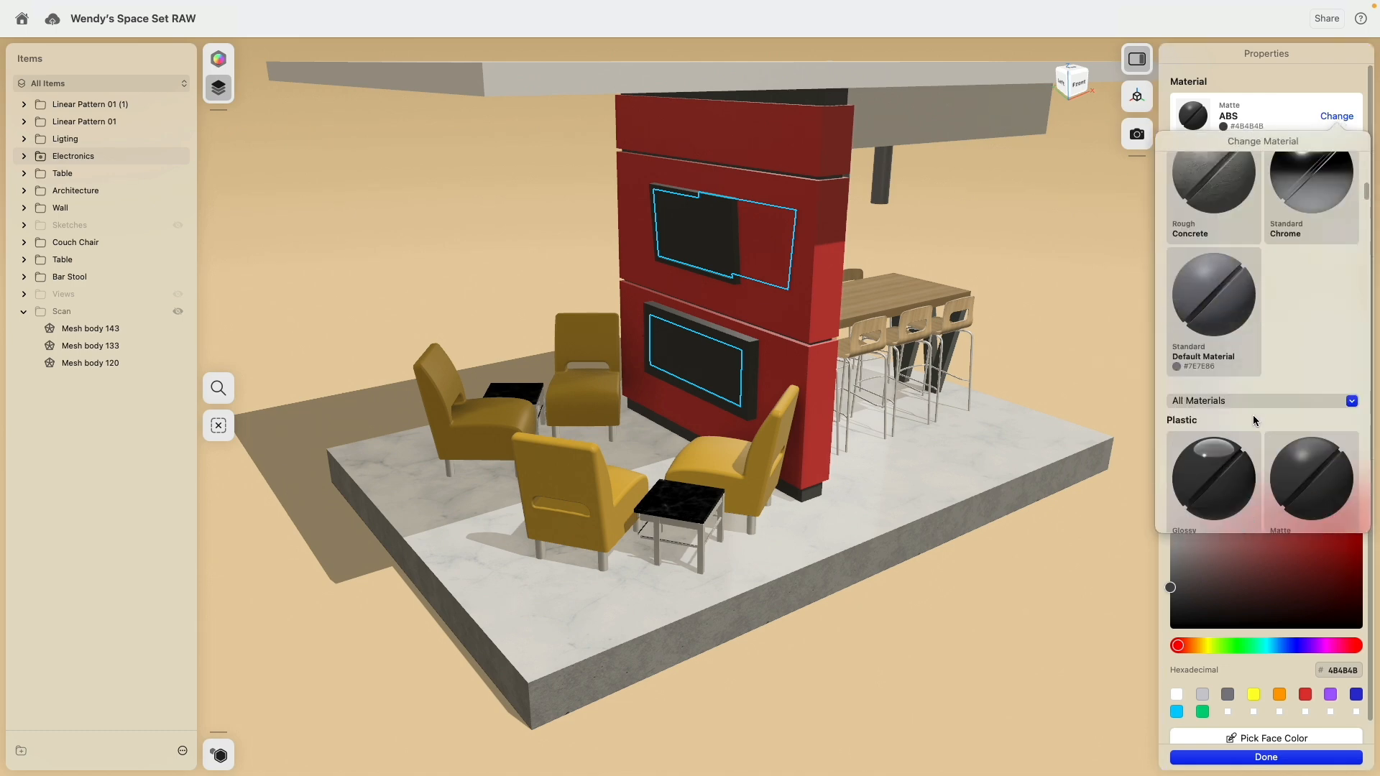
drag(1217, 440, 719, 362)
click(1129, 617)
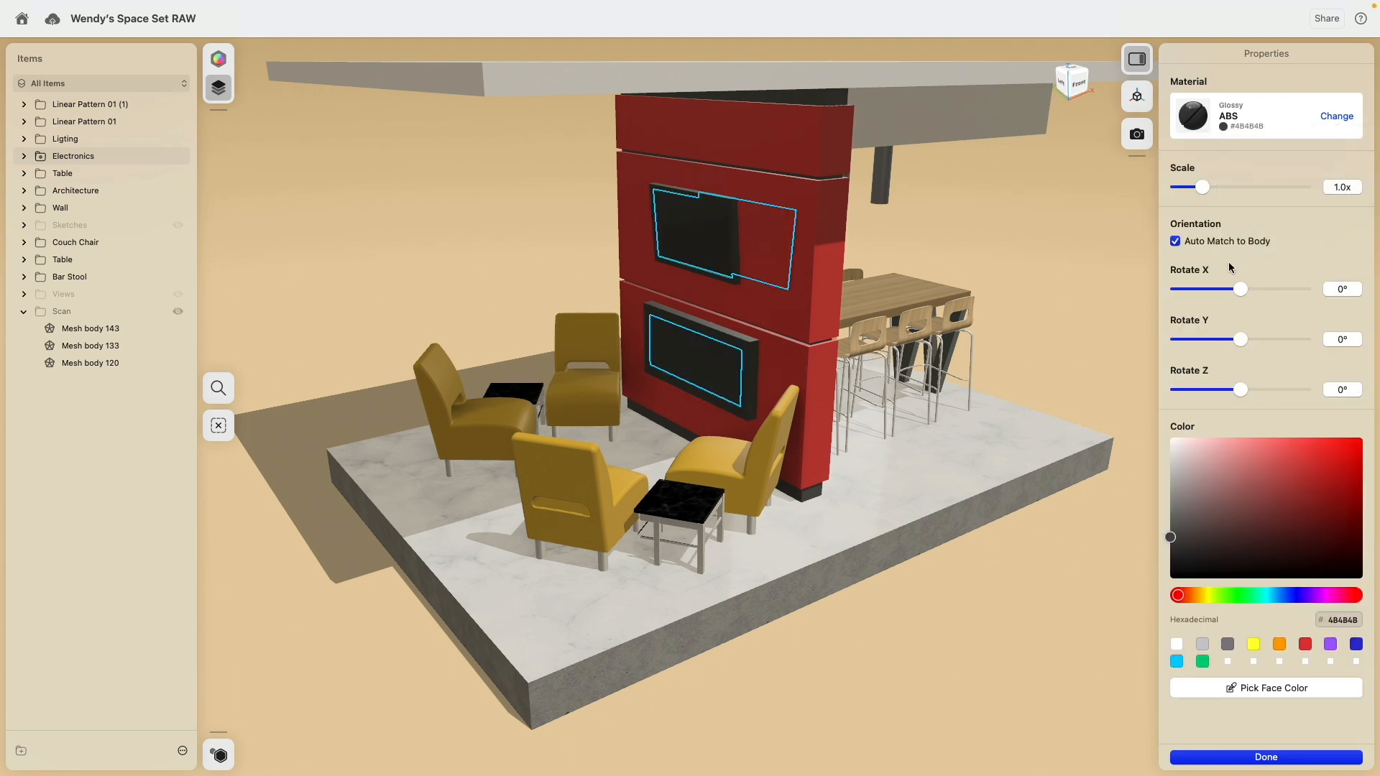
drag(1316, 460, 1124, 561)
click(1011, 592)
Step: Apply the brushed aluminum metal material to the entire lighting group, including the pendant lamps and their ceiling box
right_drag(1011, 601, 958, 299)
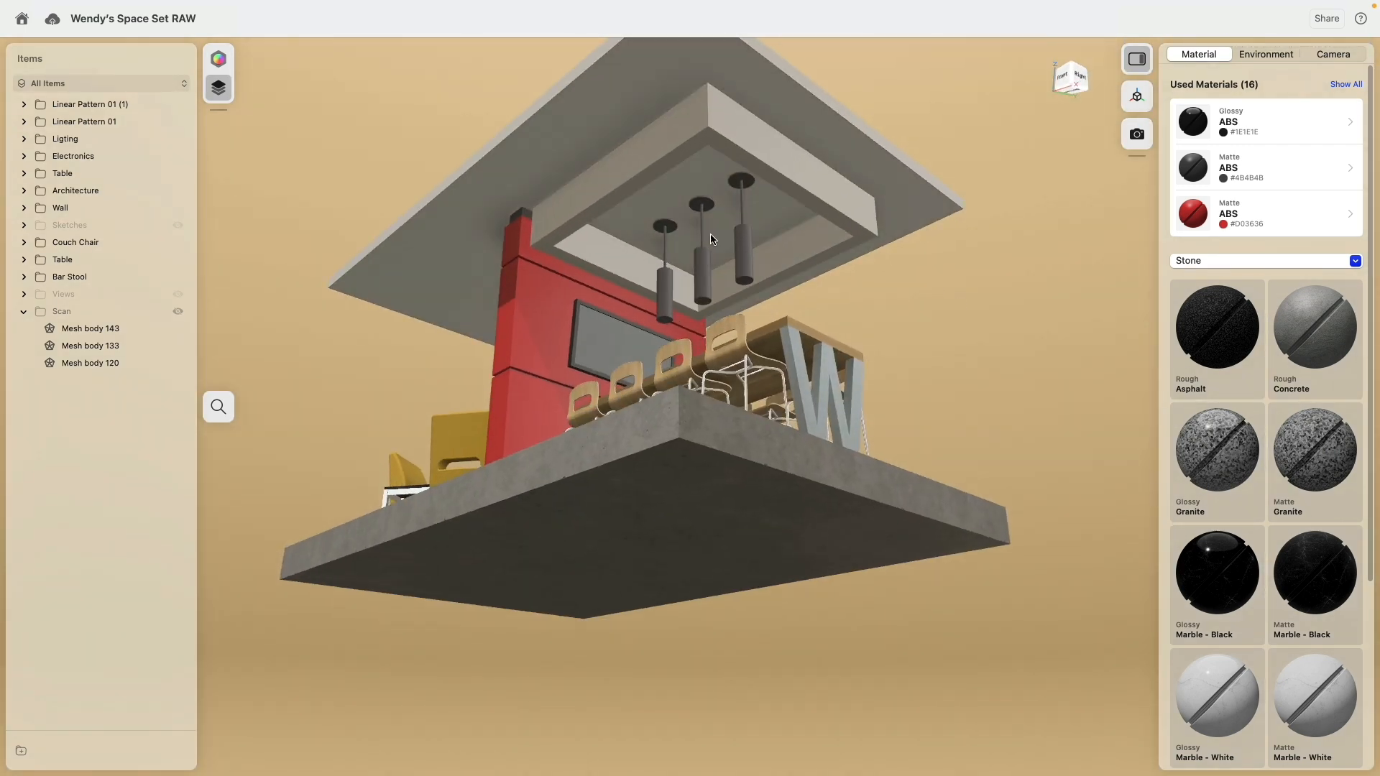
scroll(711, 239, up, 10)
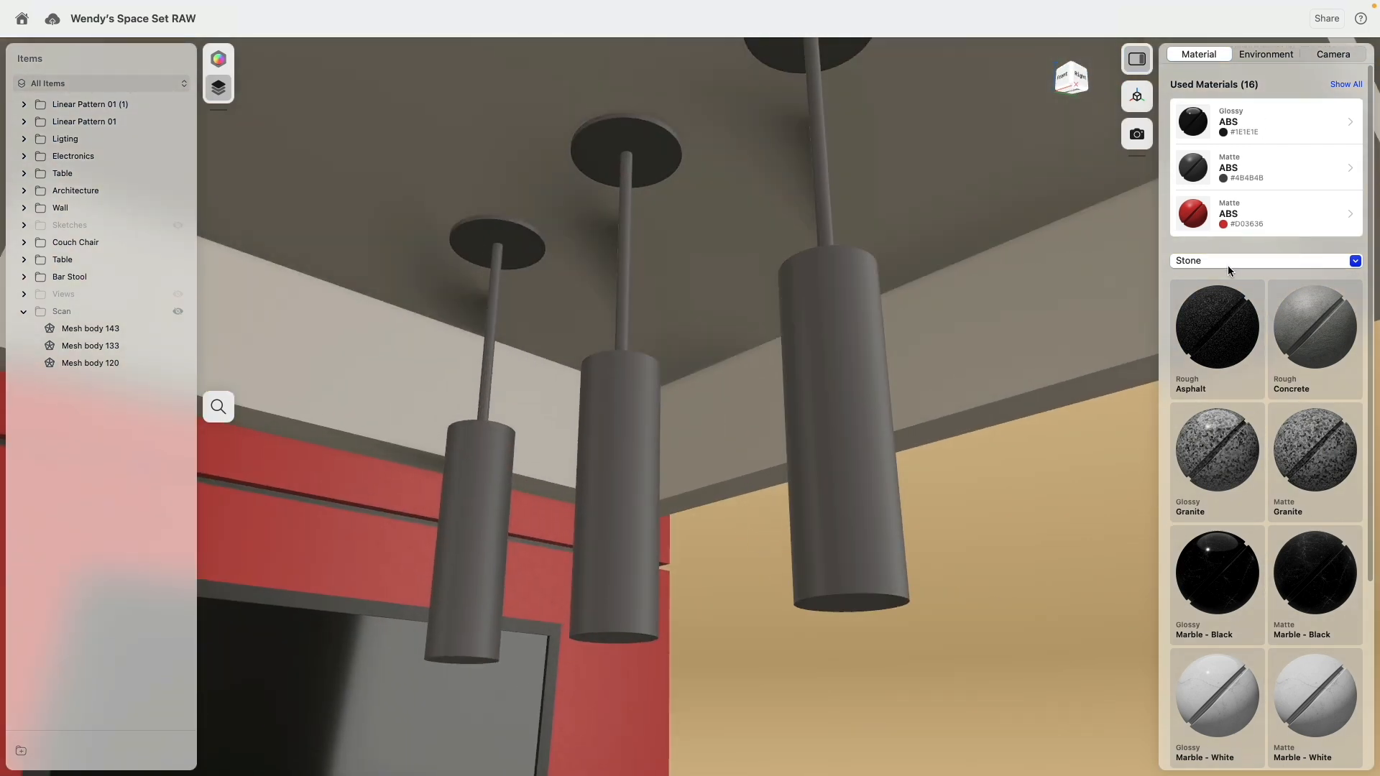
click(1228, 261)
click(1213, 333)
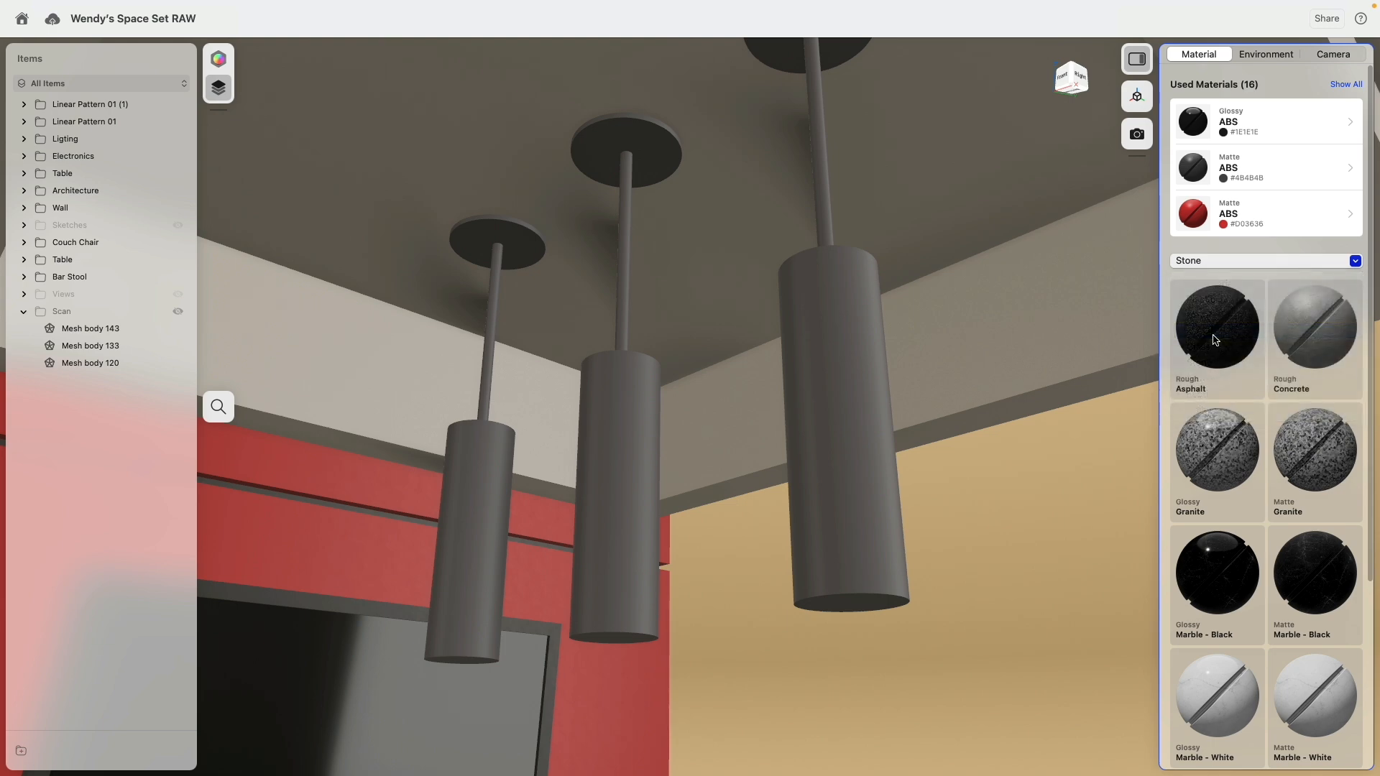
scroll(1265, 451, down, 10)
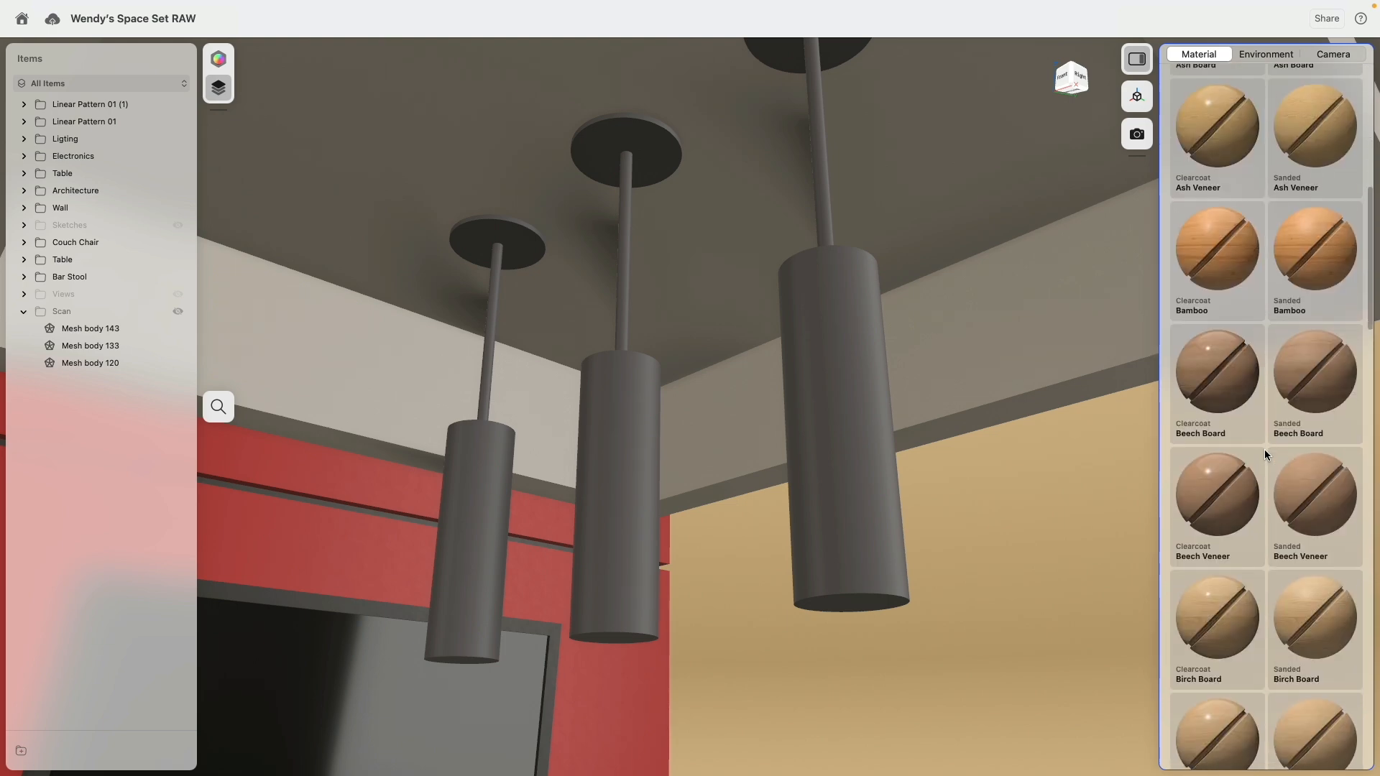
scroll(1265, 450, up, 10)
click(1239, 132)
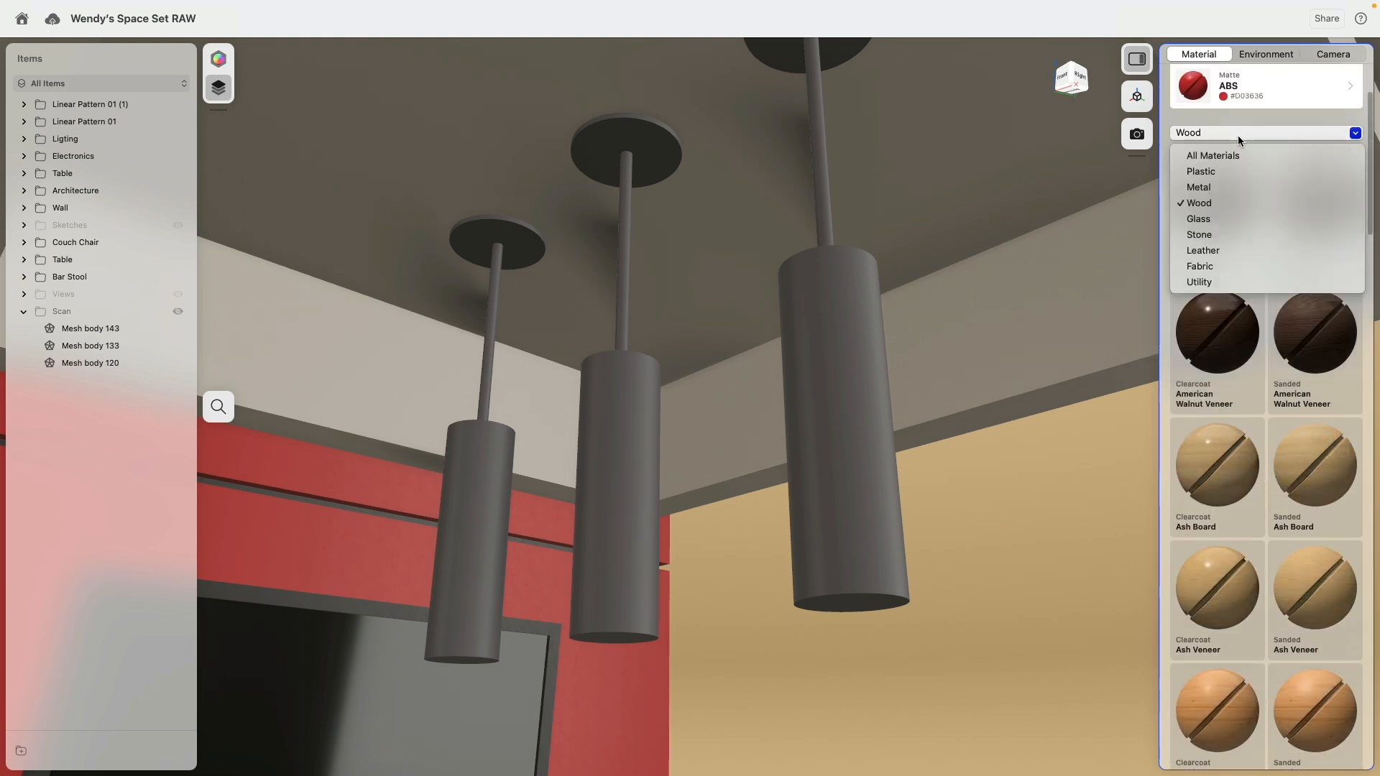
click(1235, 187)
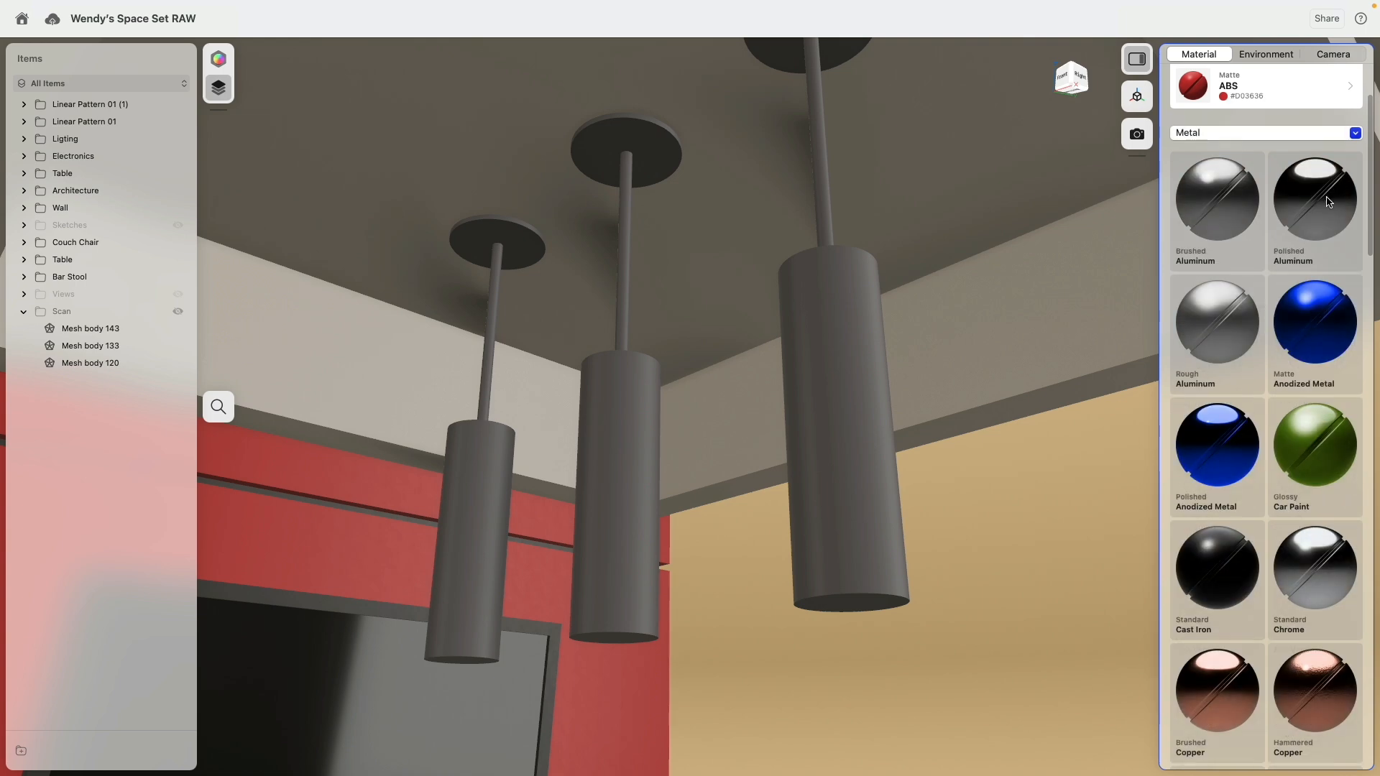
mouse_move(1223, 204)
mouse_down()
mouse_move(391, 205)
mouse_move(133, 260)
mouse_move(132, 277)
mouse_move(132, 139)
mouse_up()
Step: Replace the material on the cylindrical faces of the three pendant lamps with the emissive material and colour it orange (#FFA000)
click(472, 528)
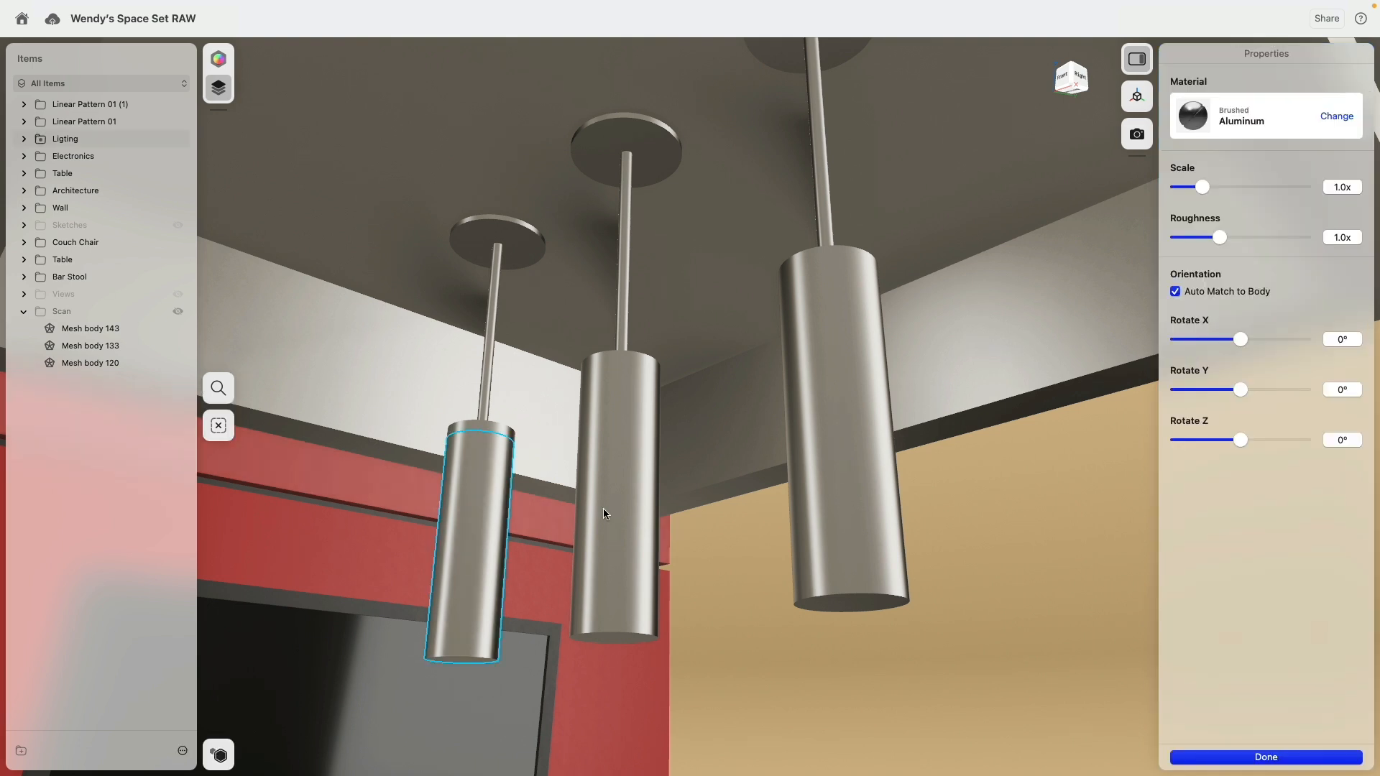
click(619, 475)
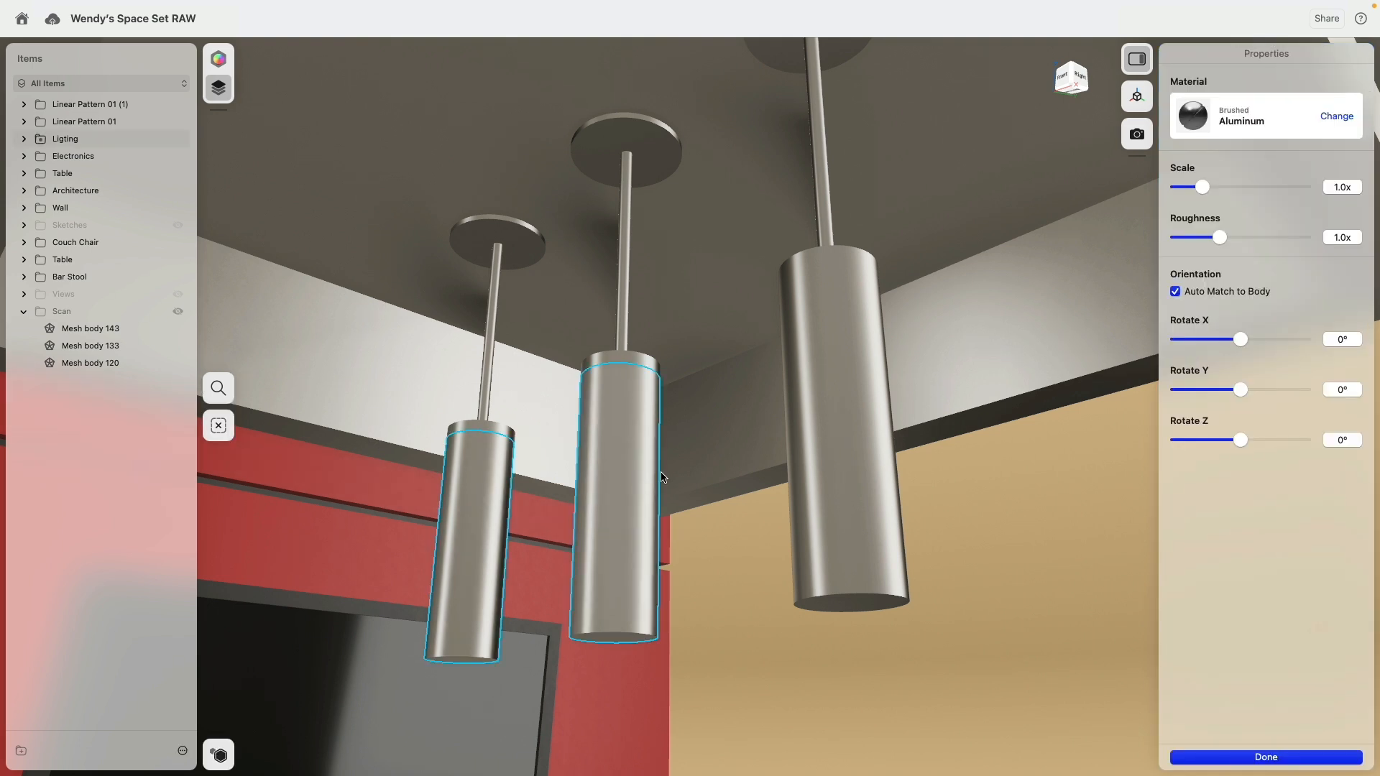
click(856, 437)
click(1336, 117)
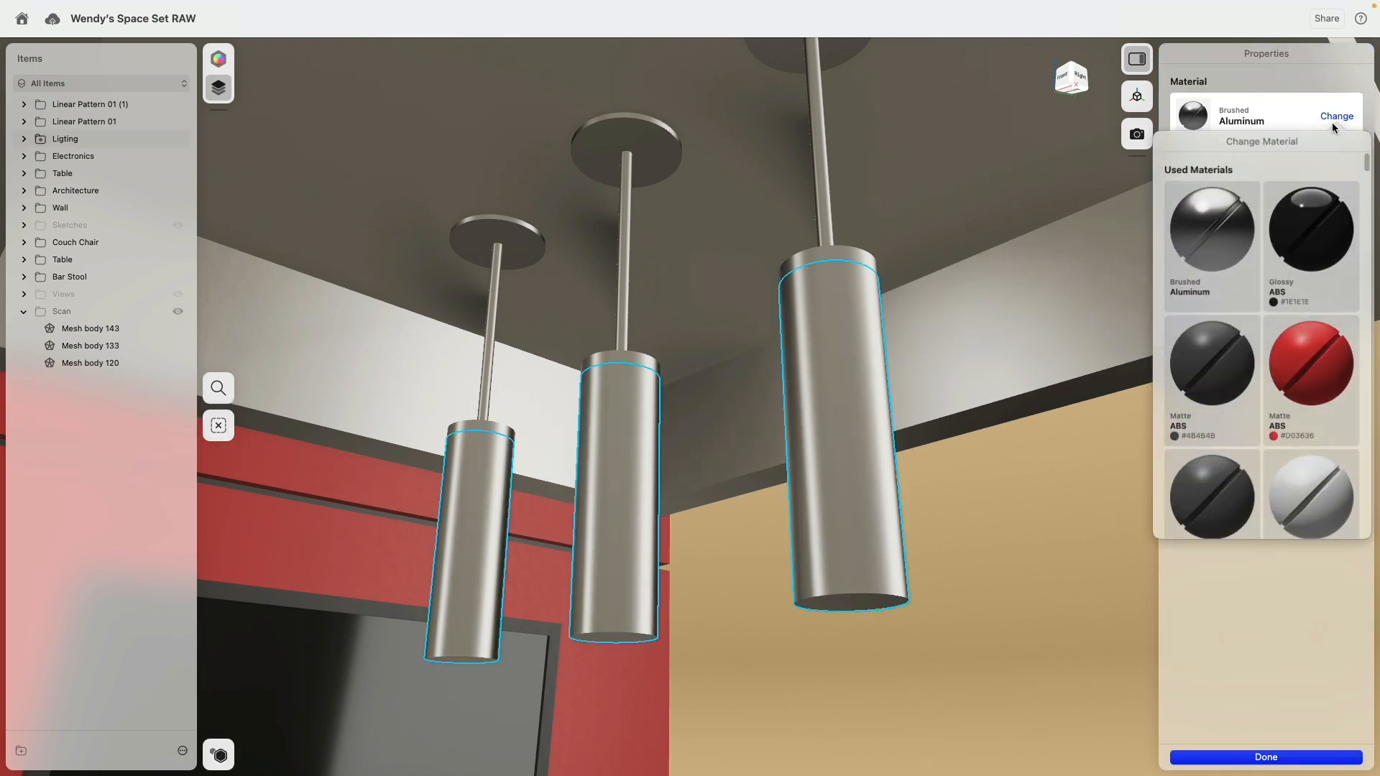
drag(1371, 163, 1371, 609)
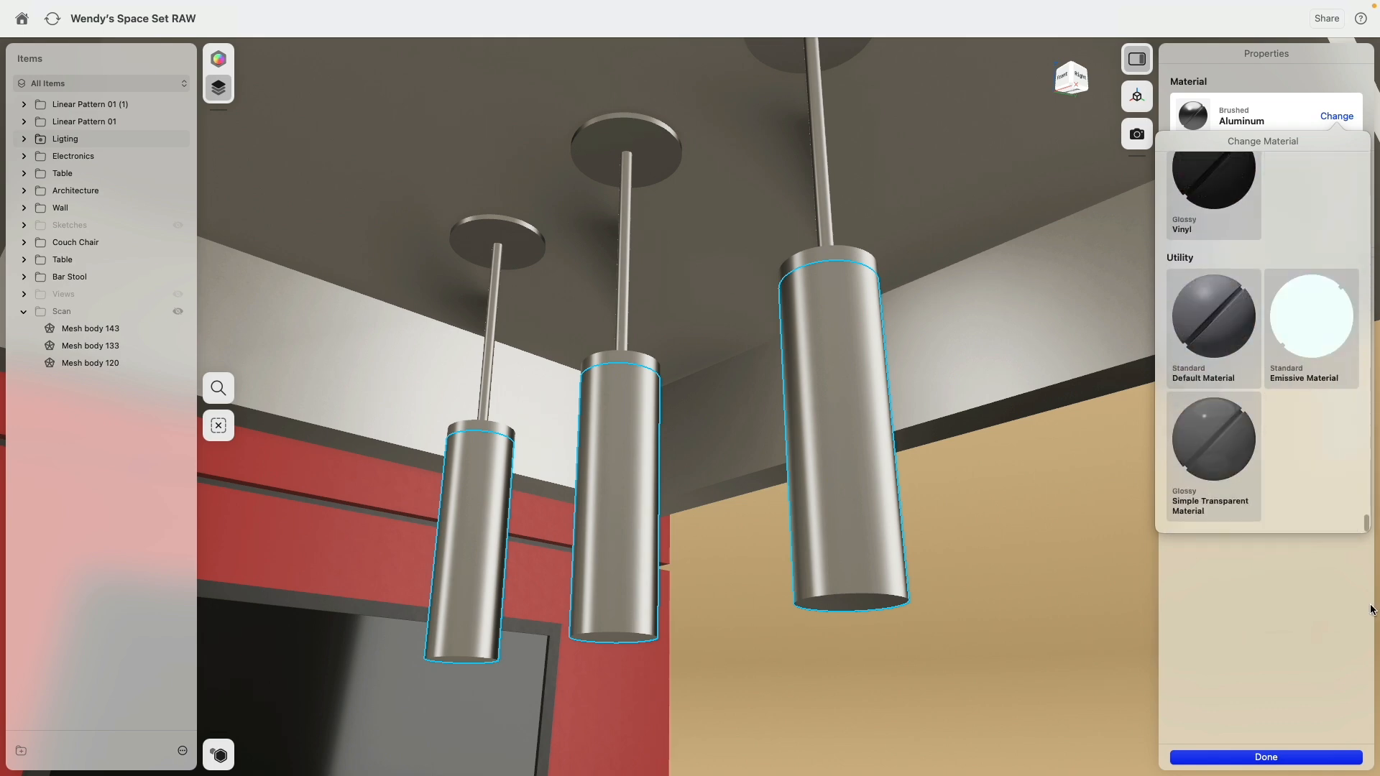
drag(1318, 325, 829, 452)
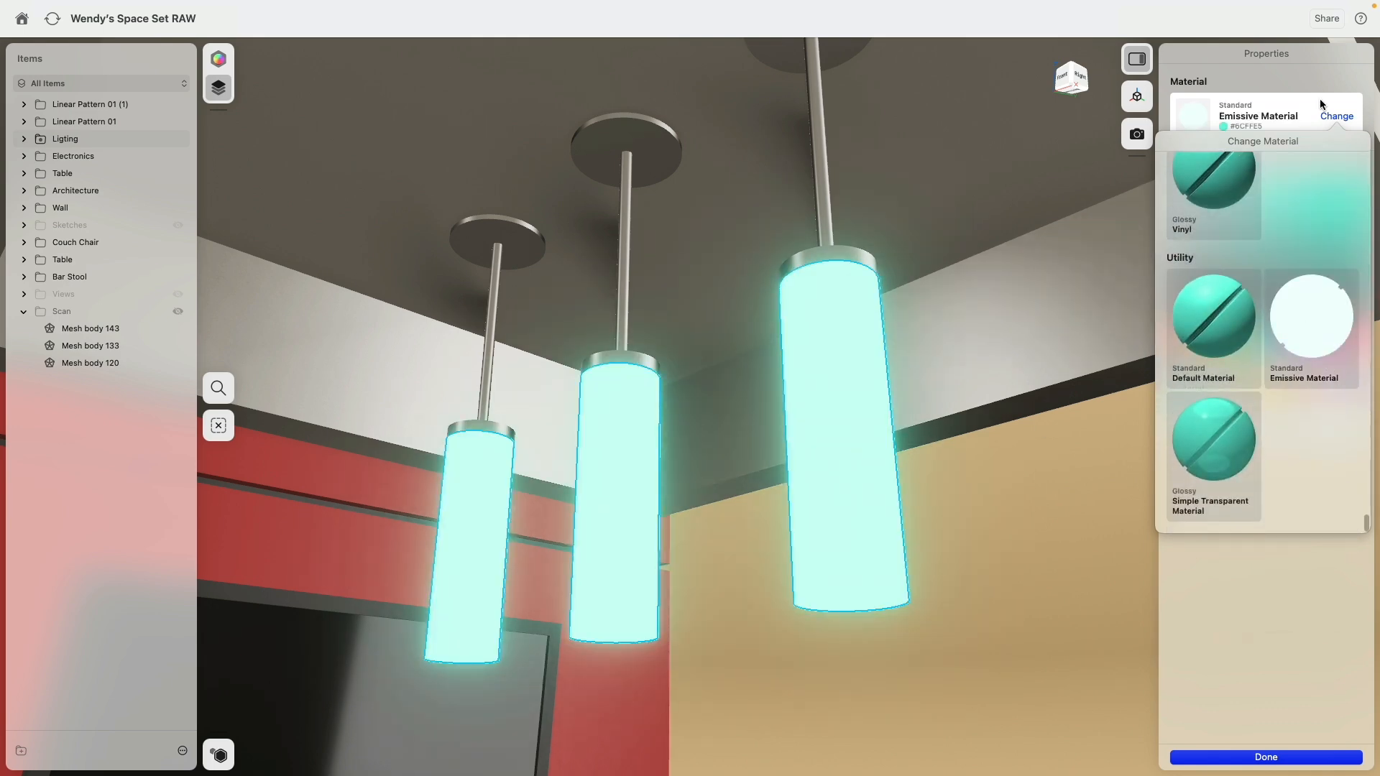
click(1308, 81)
click(1278, 387)
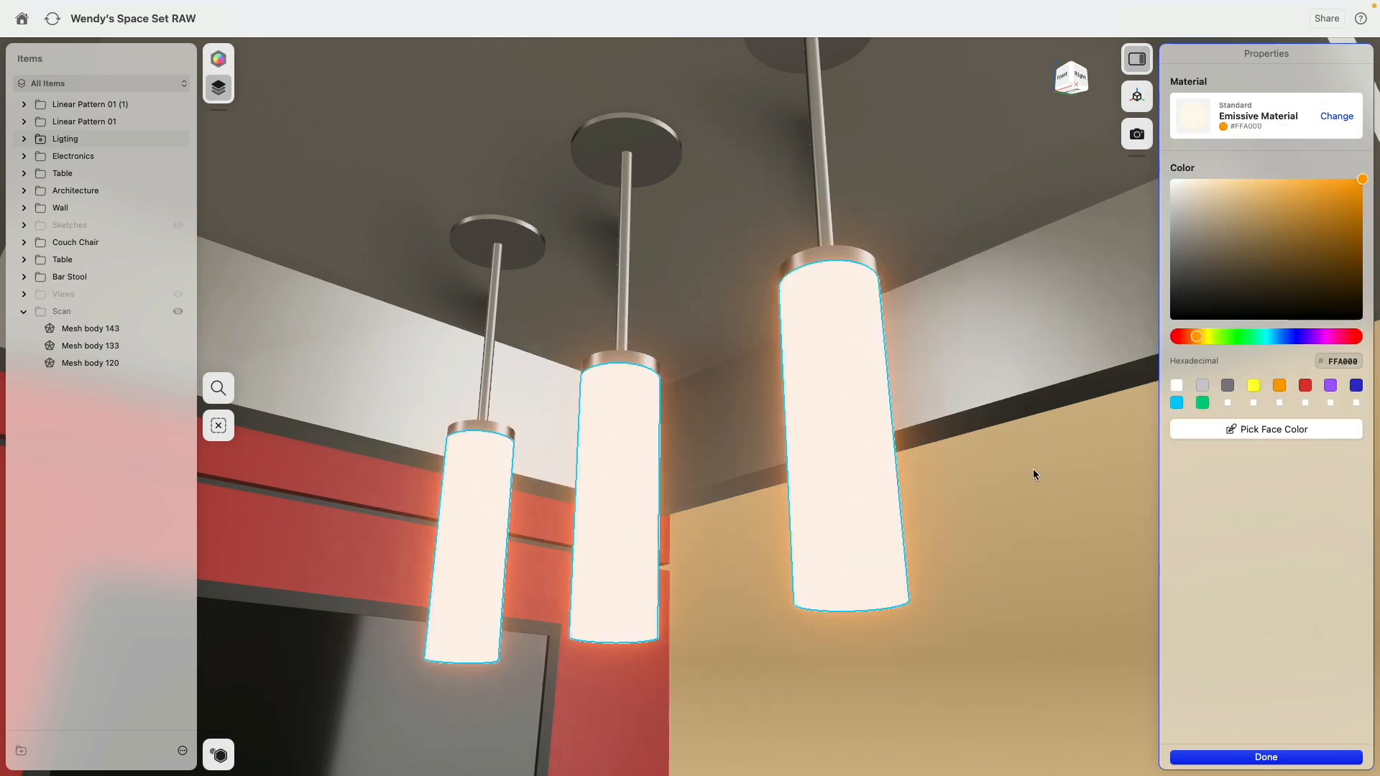
scroll(990, 425, down, 5)
click(507, 226)
Step: Show all used materials and apply the light grey default material (#DBDBDB) to the ceiling box around the pendant lamps
right_drag(507, 226, 540, 257)
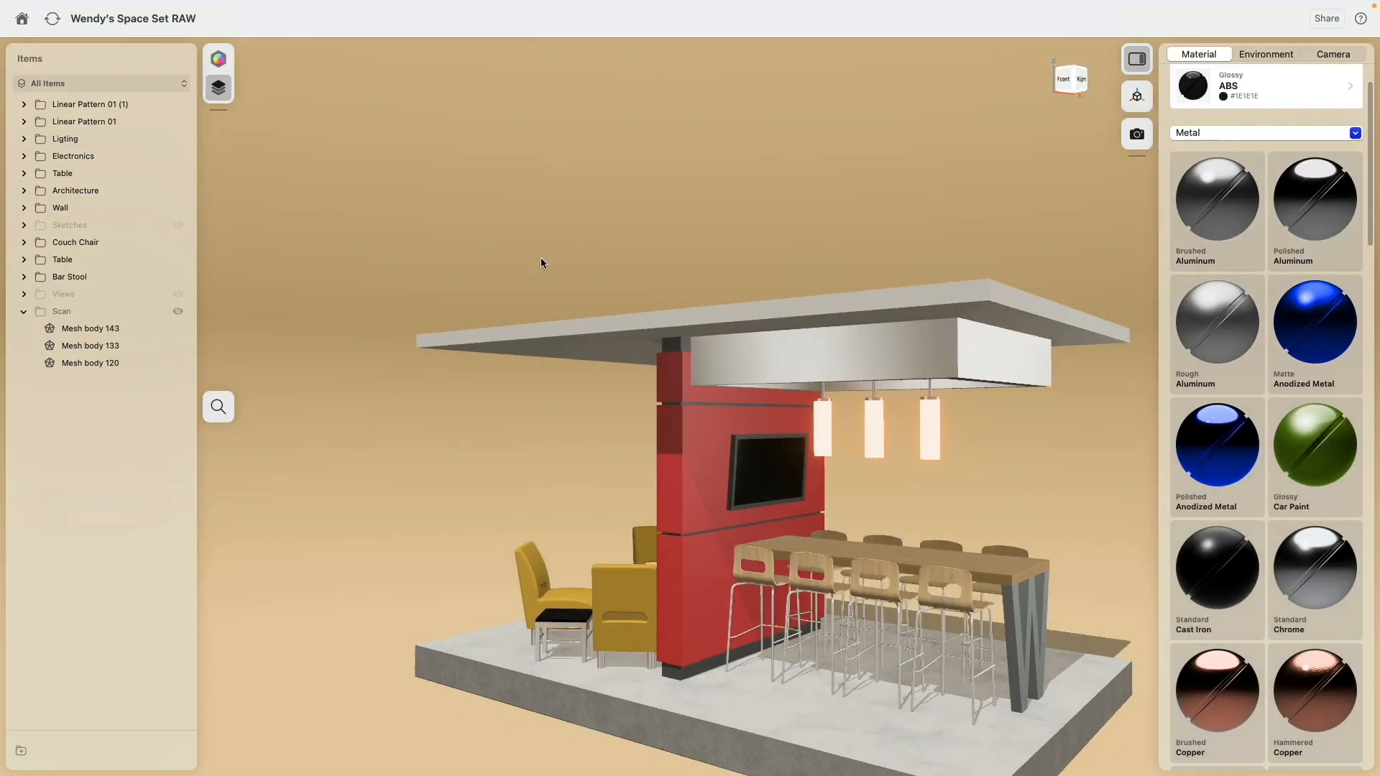
middle_drag(972, 449, 938, 351)
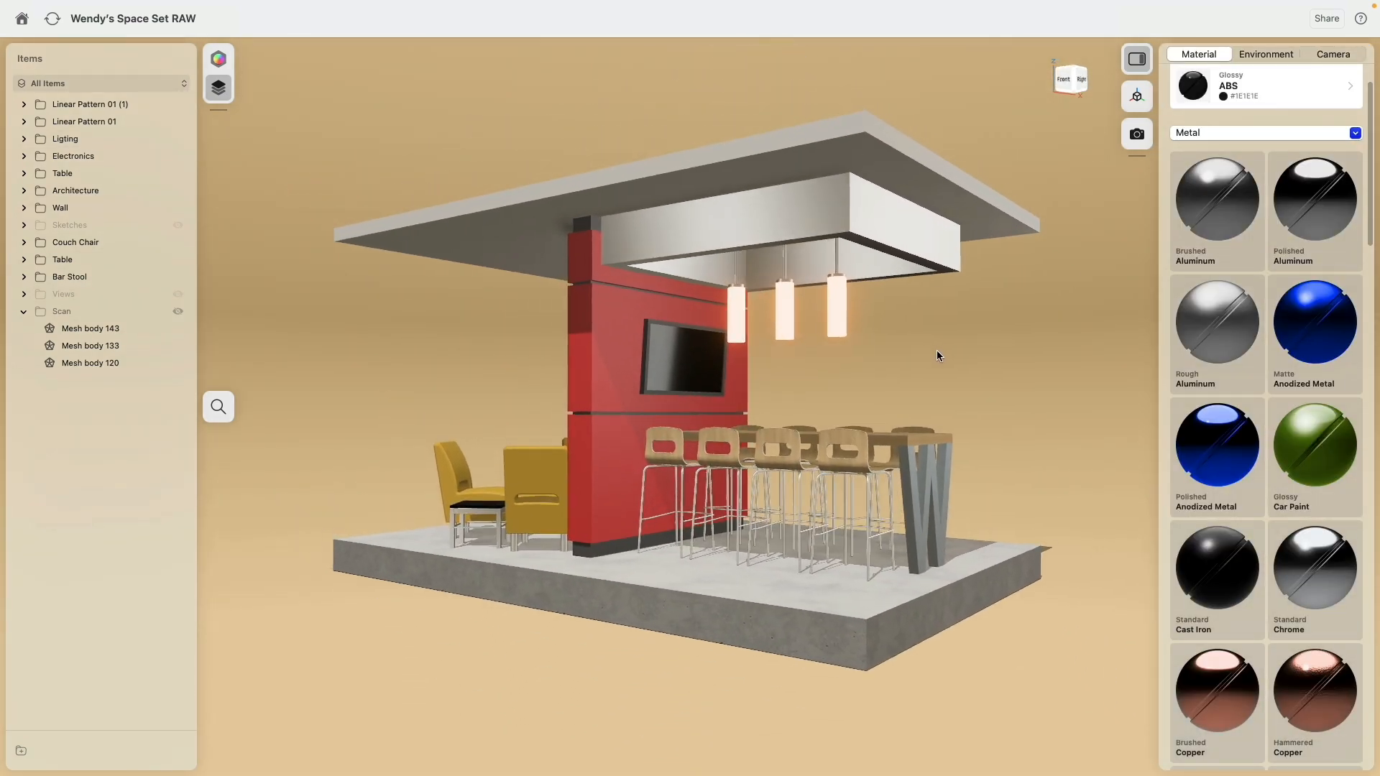
mouse_move(937, 351)
right_down()
mouse_move(912, 333)
mouse_move(973, 358)
mouse_move(959, 377)
mouse_move(952, 338)
mouse_move(930, 359)
mouse_move(1007, 355)
mouse_move(970, 373)
mouse_move(941, 338)
right_up()
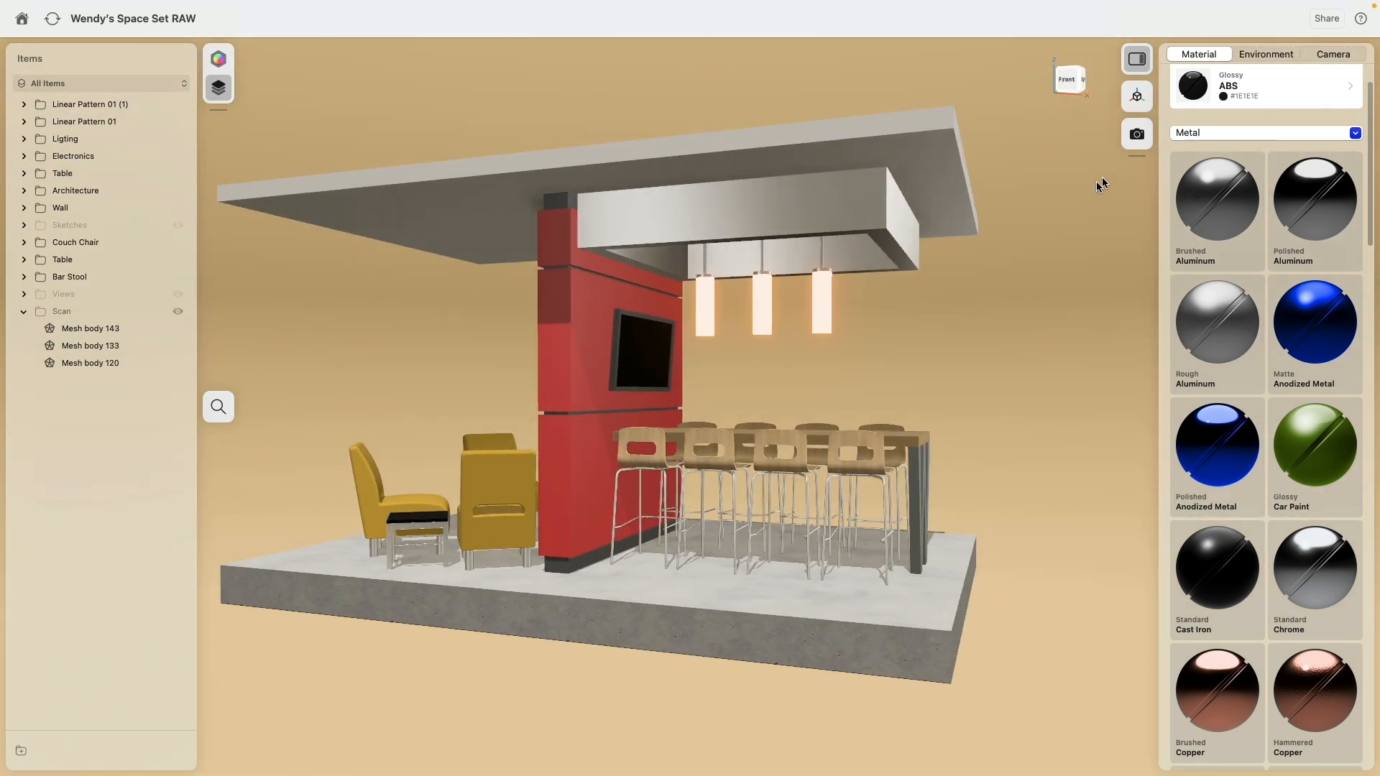
scroll(1259, 259, up, 3)
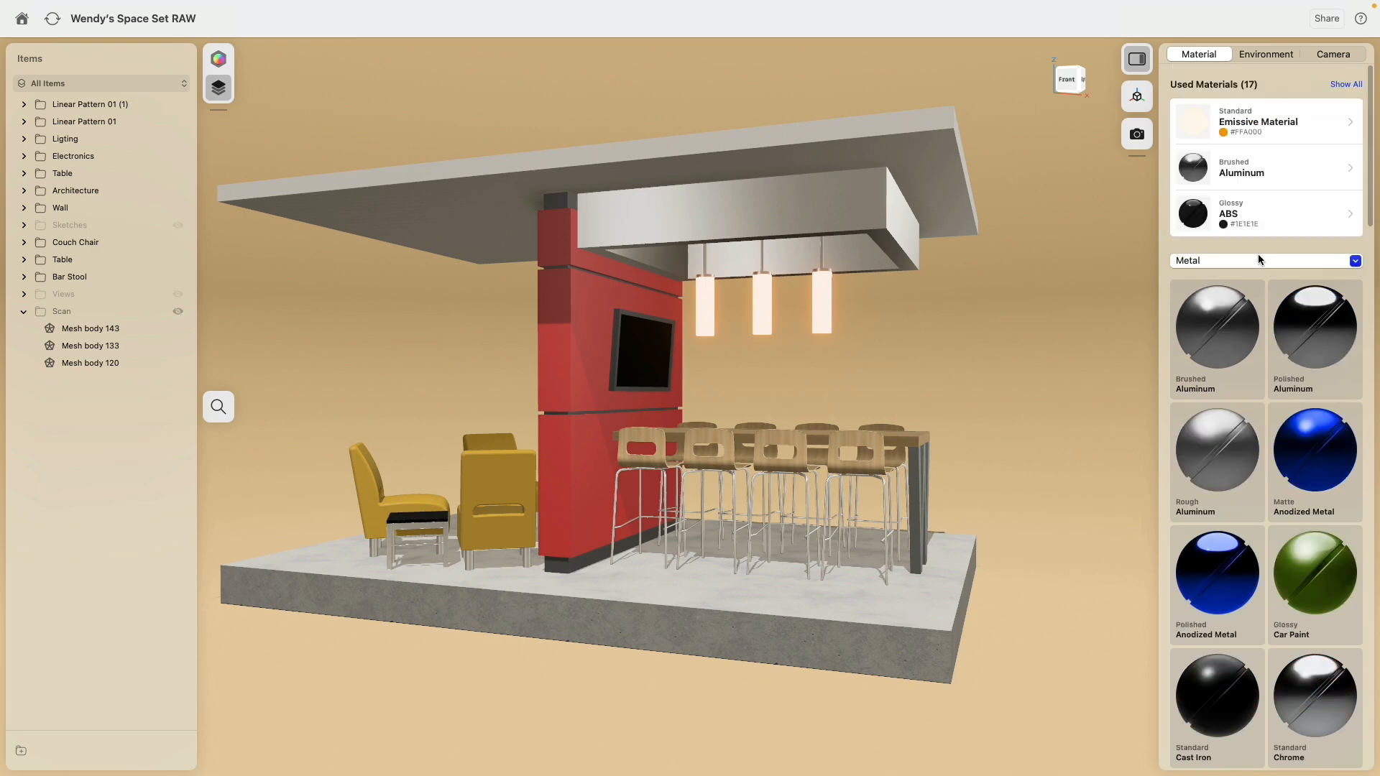
click(1345, 84)
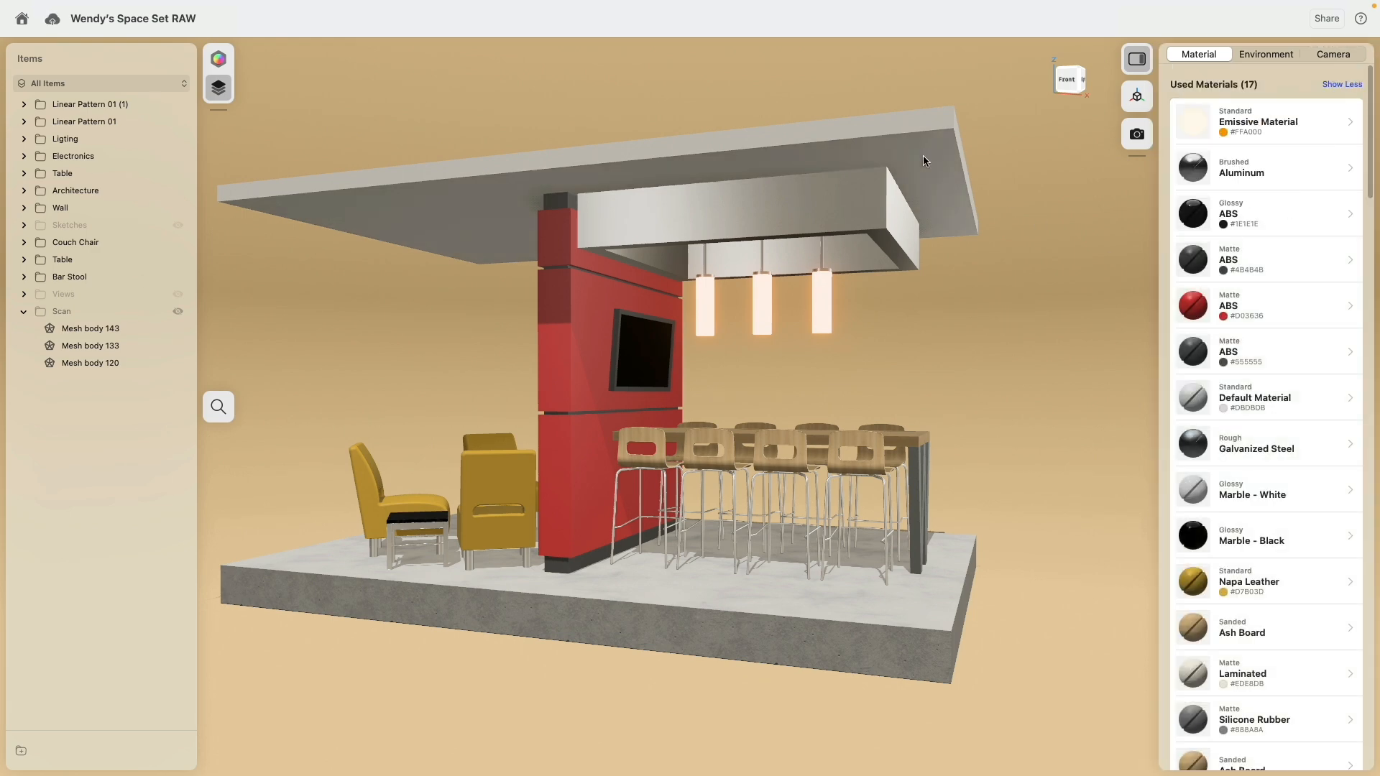
click(926, 157)
click(1039, 211)
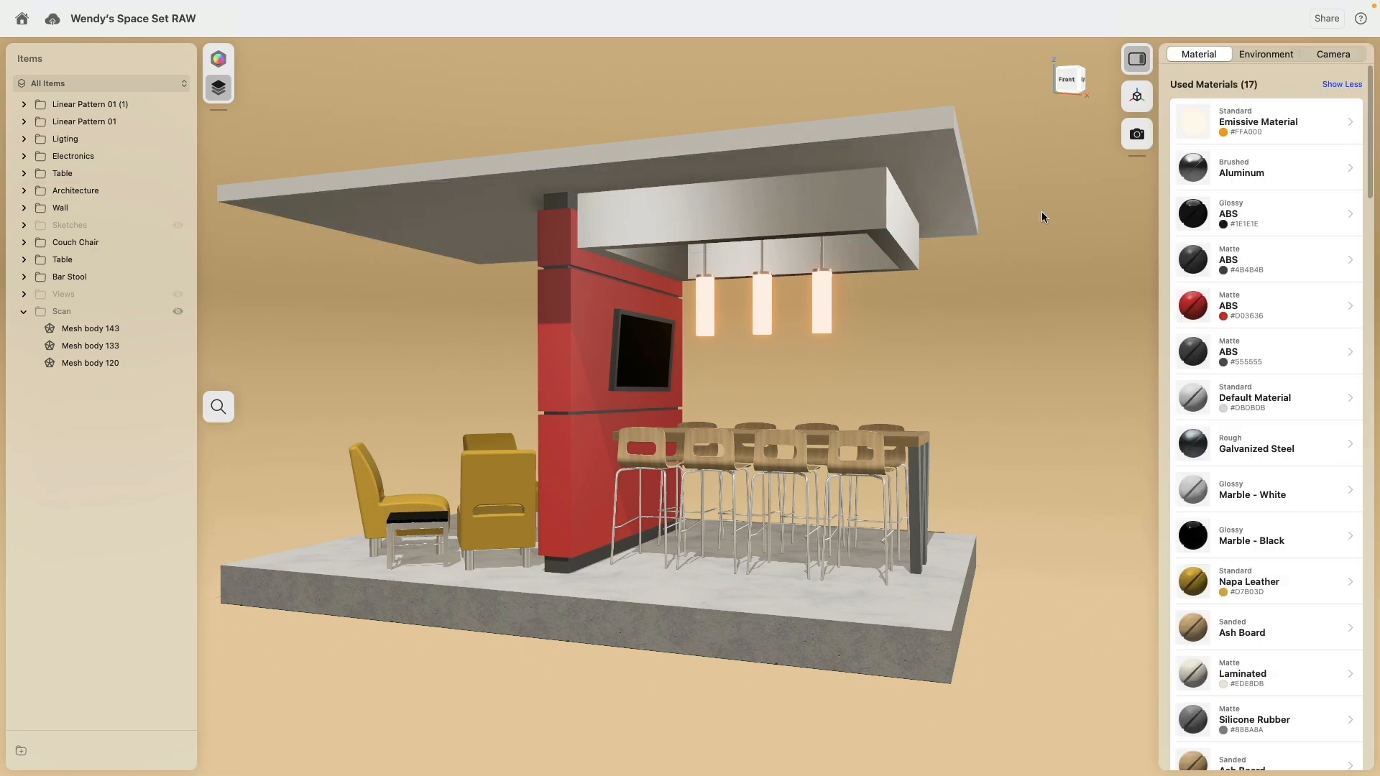
drag(1256, 404, 834, 188)
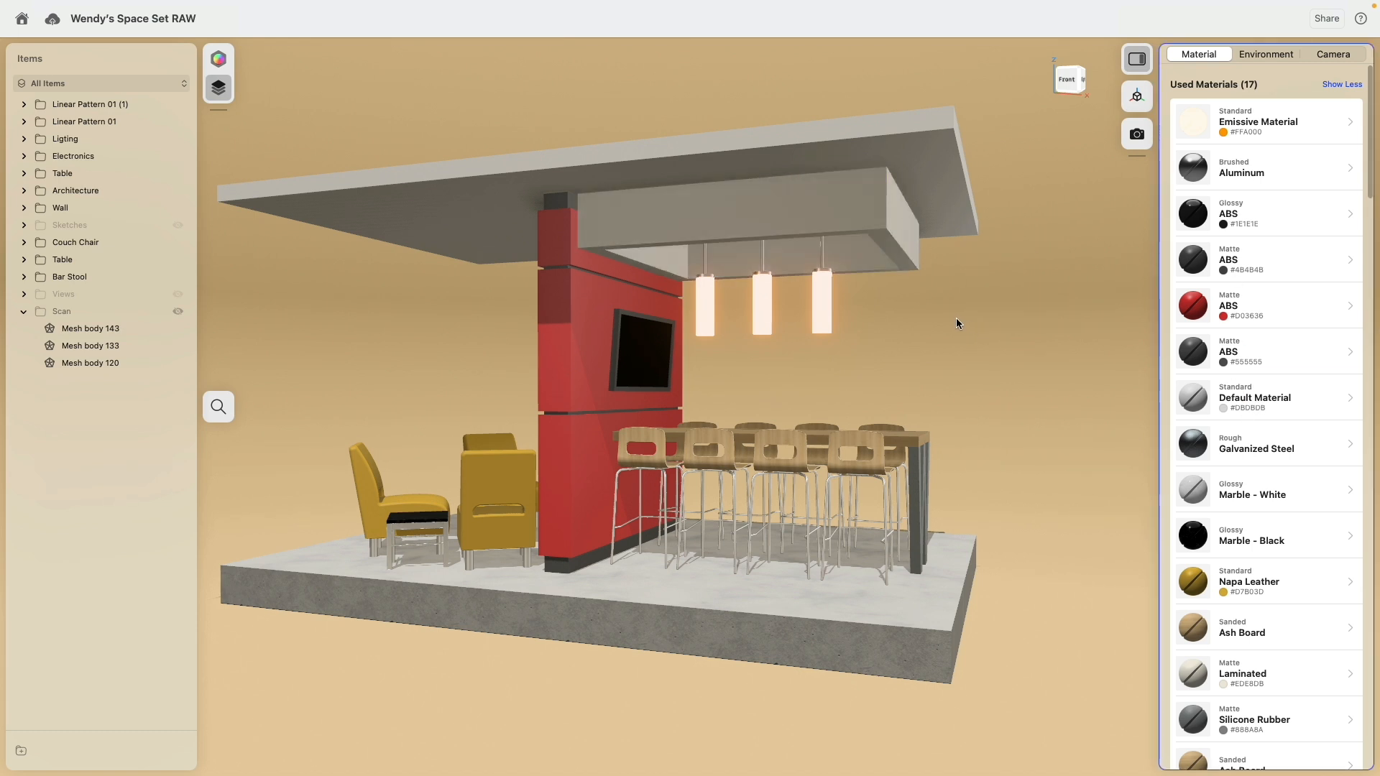
Step: Check the material of the wall's top strip, then try the used matte ABS greys #555555 and #4B4B4B on the ceiling box
click(553, 205)
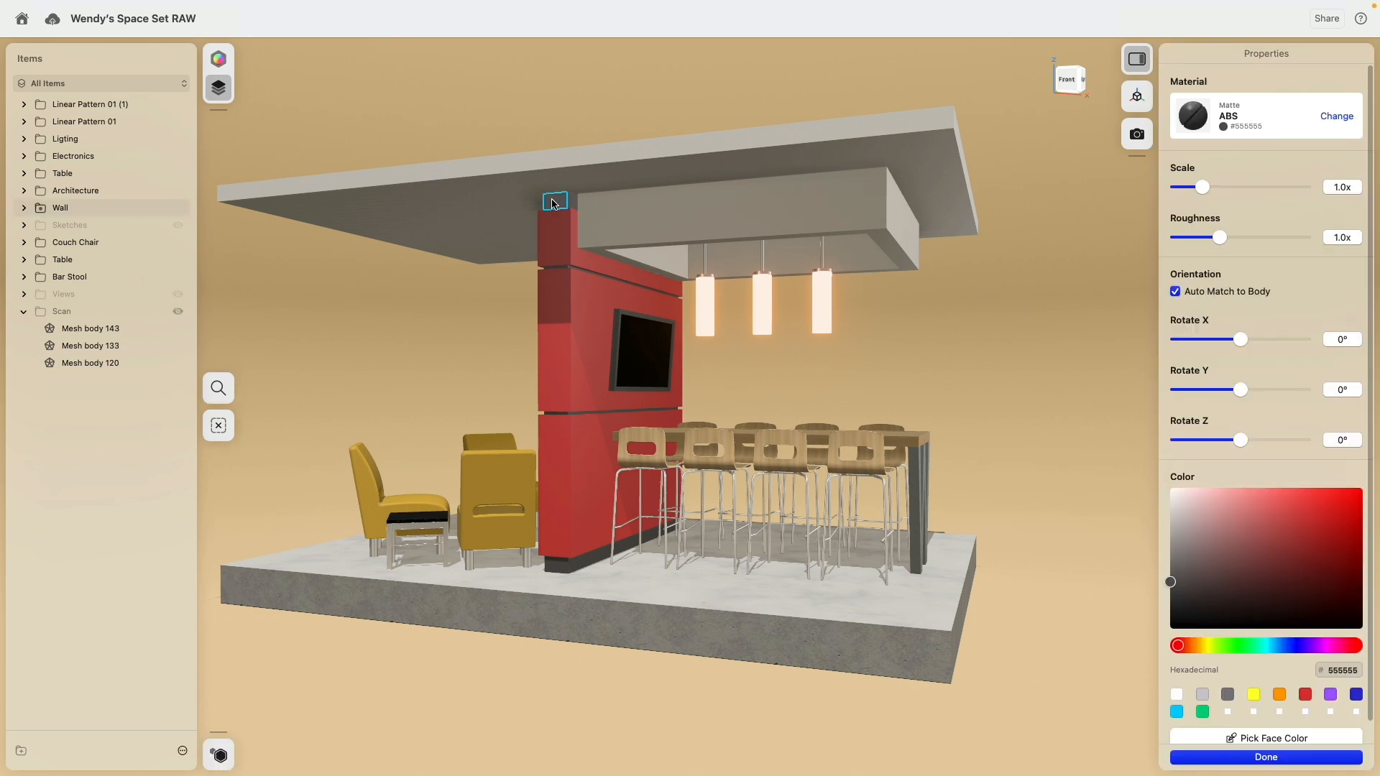
click(1000, 342)
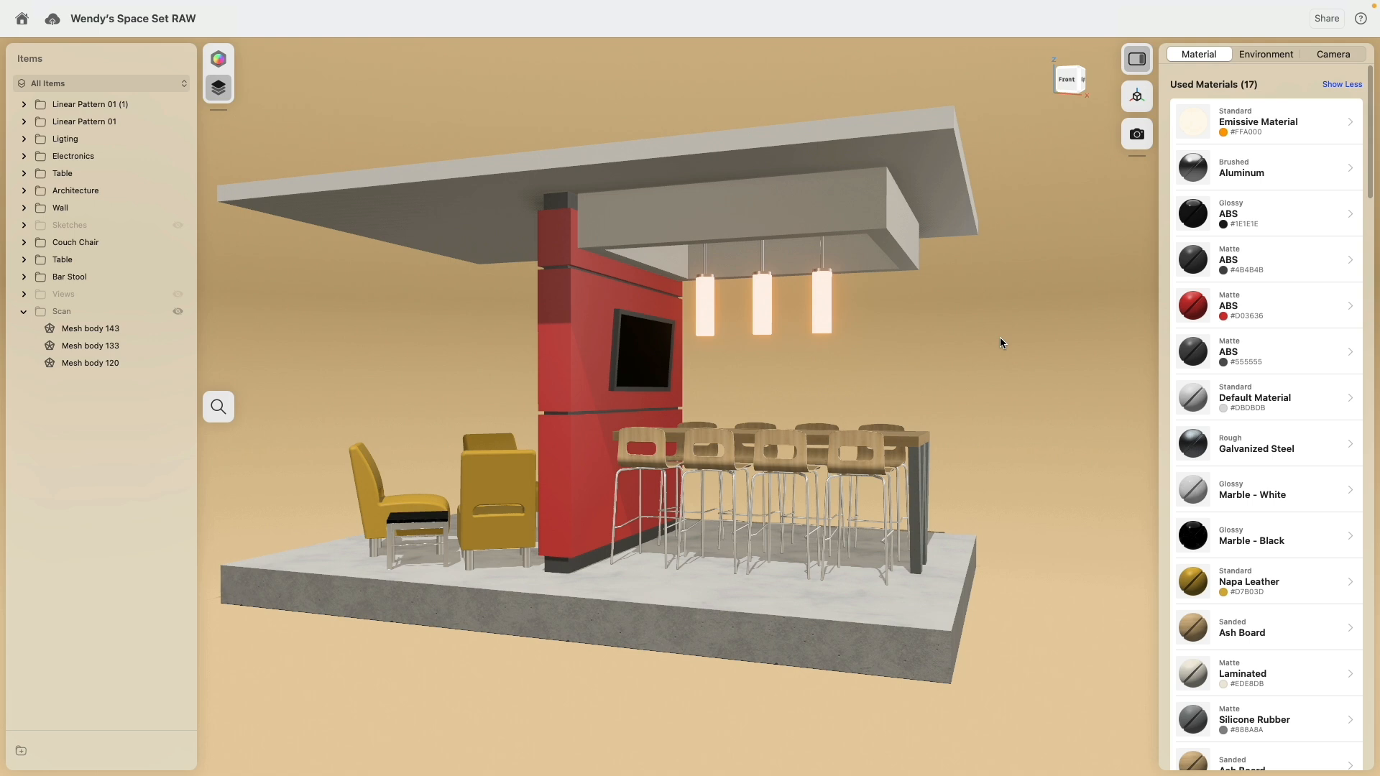
drag(1193, 351, 826, 234)
drag(1202, 265, 857, 216)
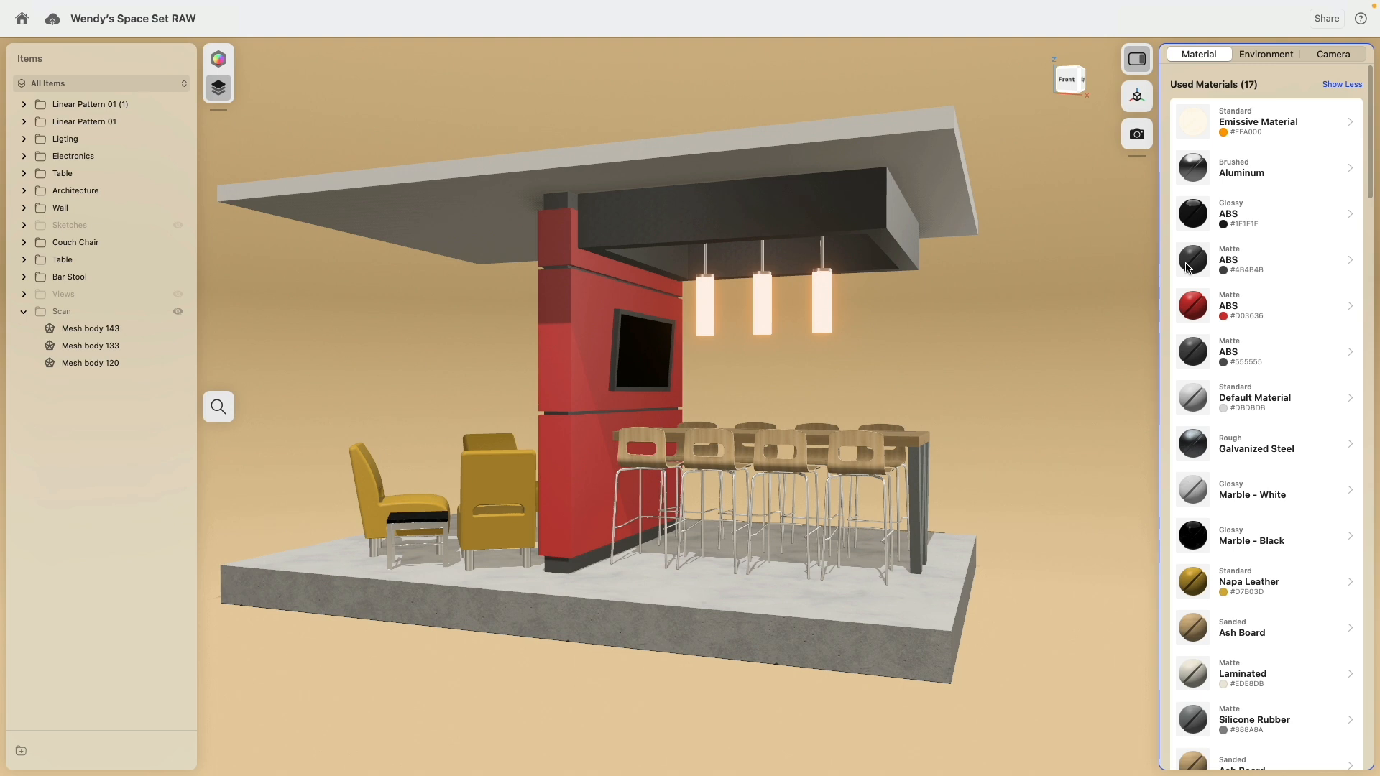
drag(1187, 263, 856, 215)
Step: Inspect the wall's upper end panel material and check which parts use the glossy ABS (#1E1E1E) and the matte ABS (#555555)
click(563, 204)
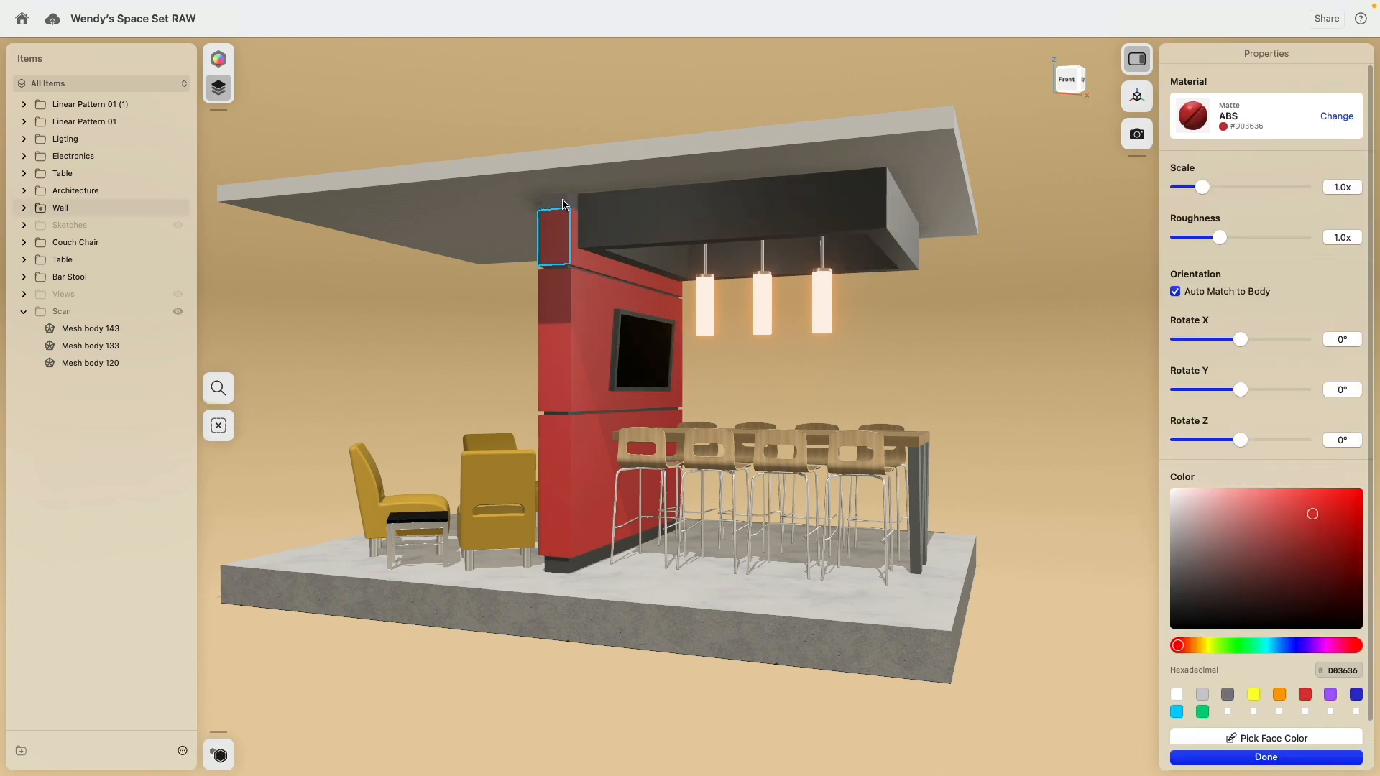
click(1103, 368)
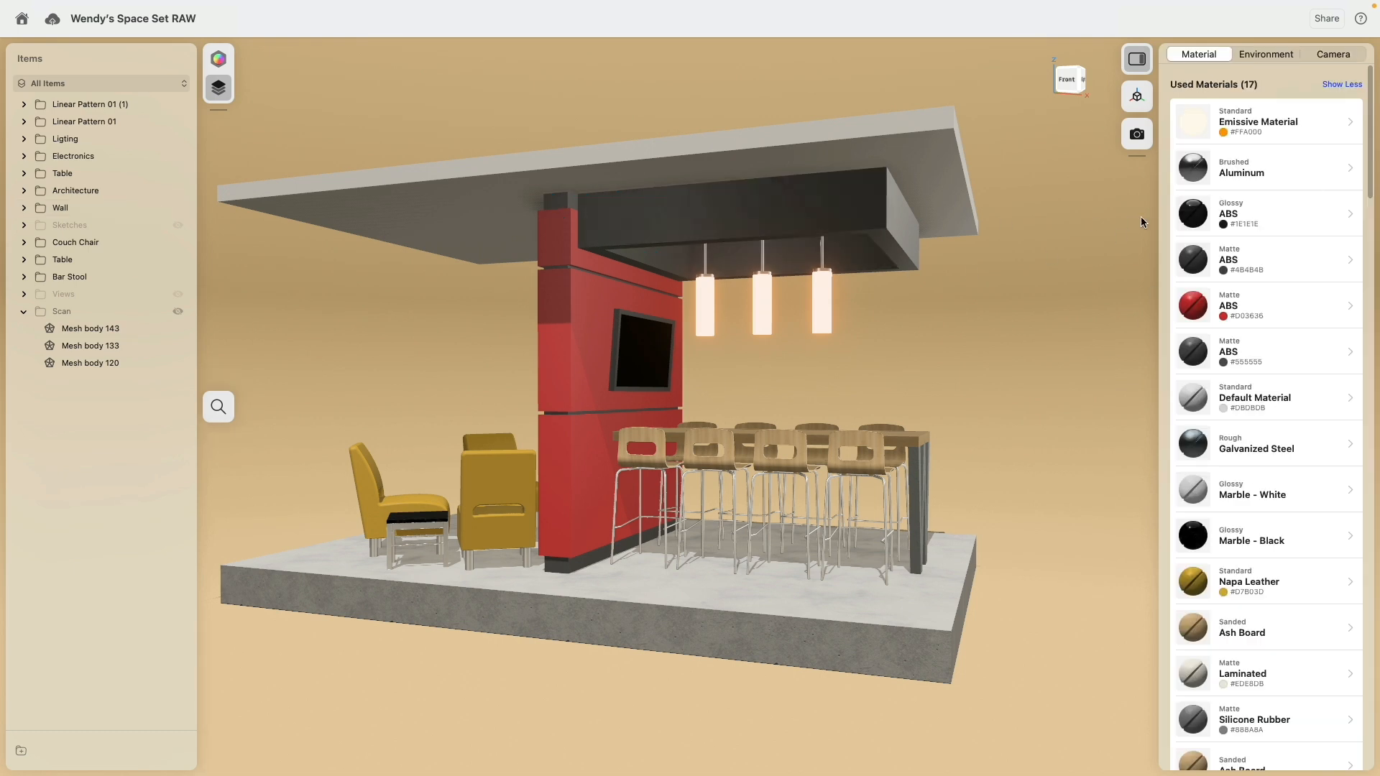
click(1190, 218)
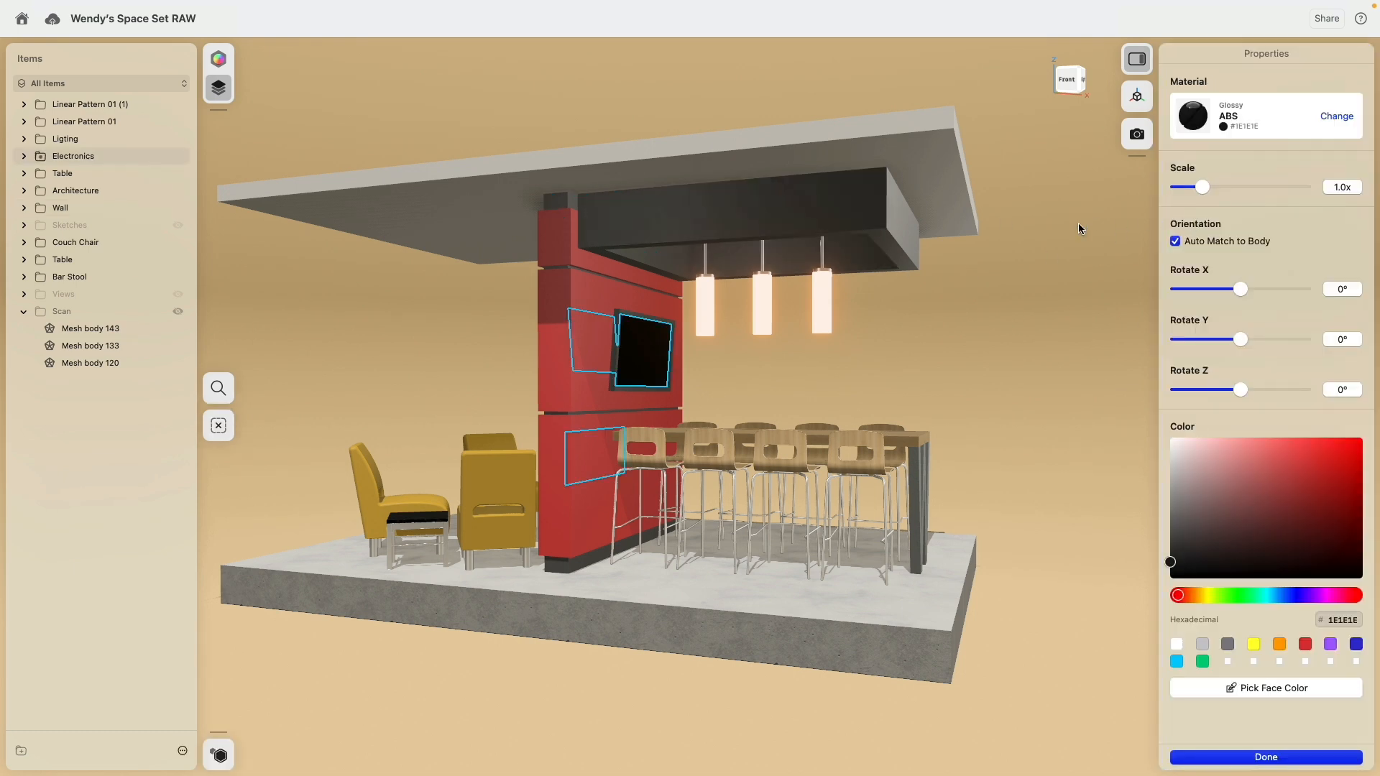
click(1081, 224)
click(1183, 354)
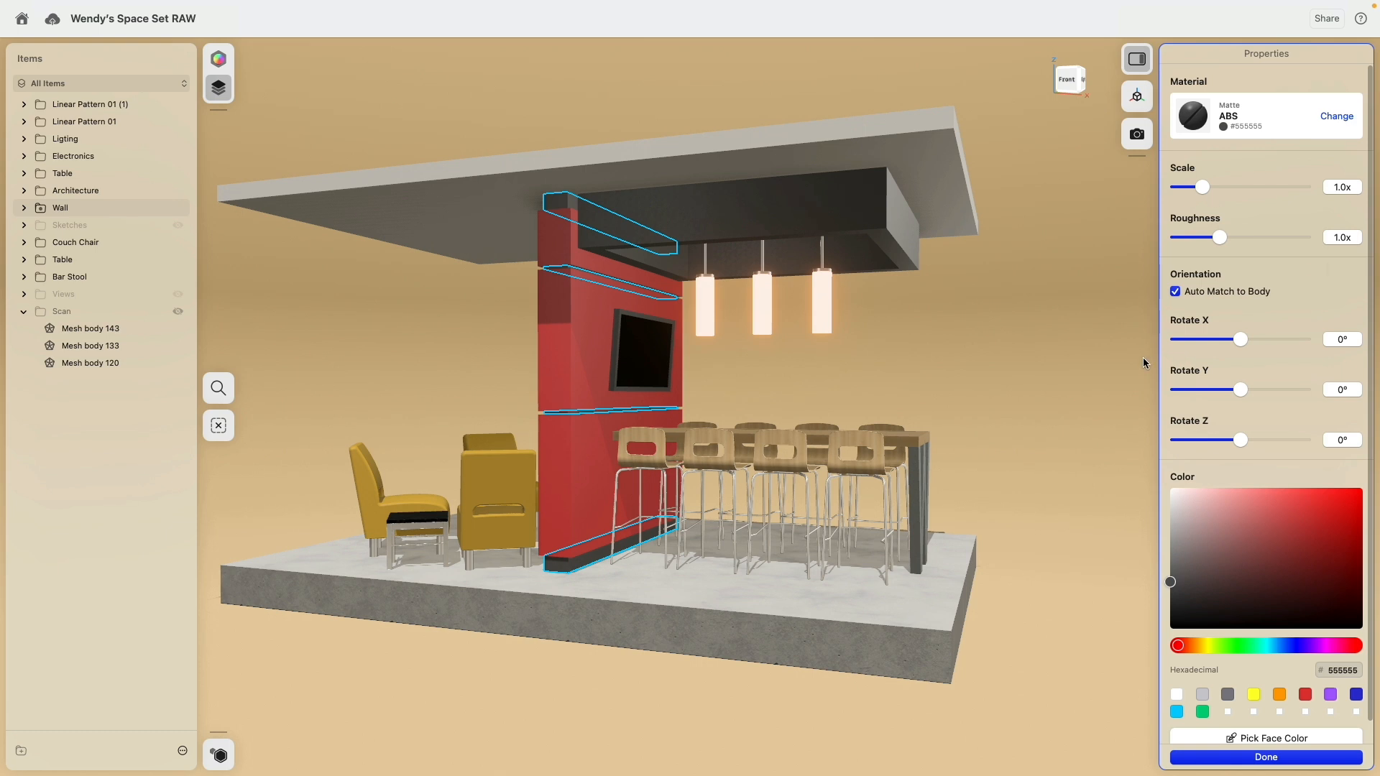
click(1058, 409)
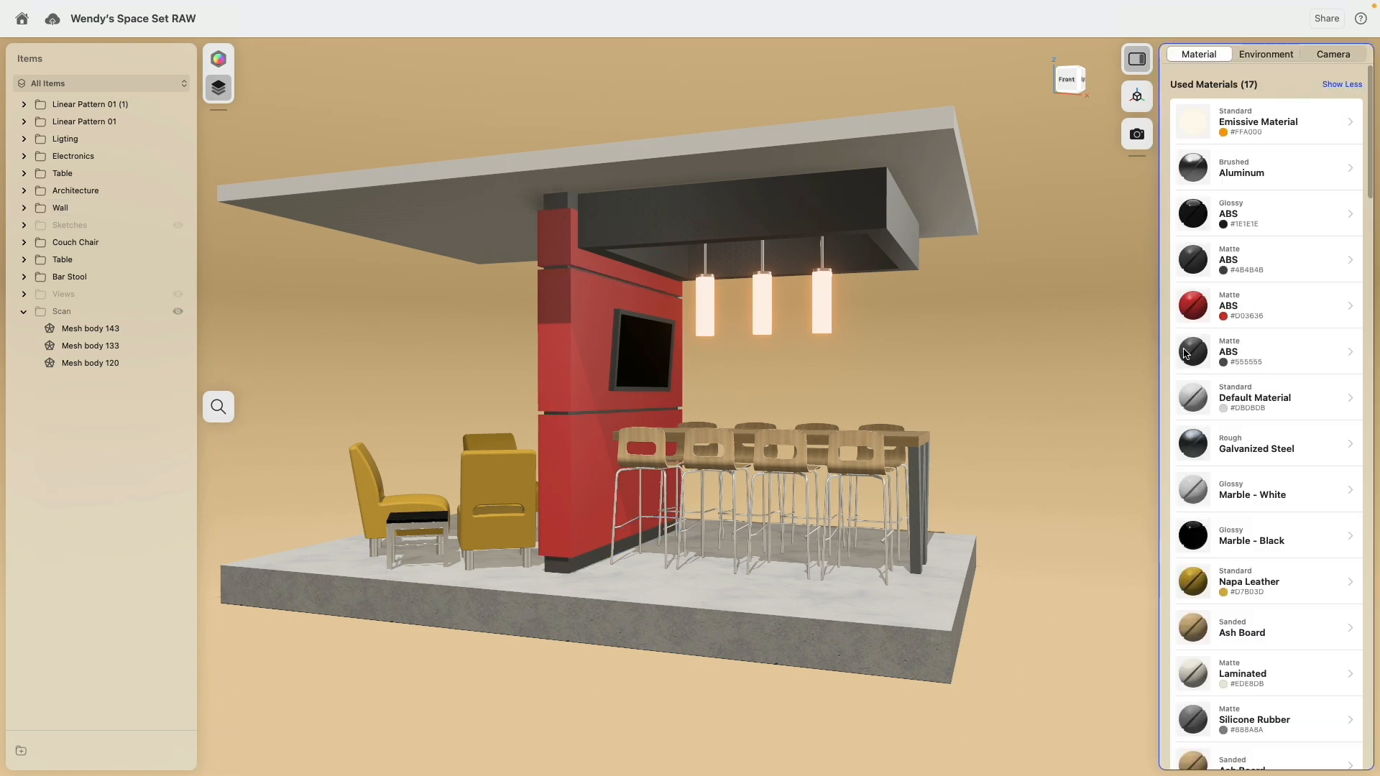
Step: Apply the wall strips' matte ABS (#555555) to the ceiling box and darken that shared material to #2E2E2E
click(1184, 354)
click(1080, 360)
click(1189, 351)
click(1017, 365)
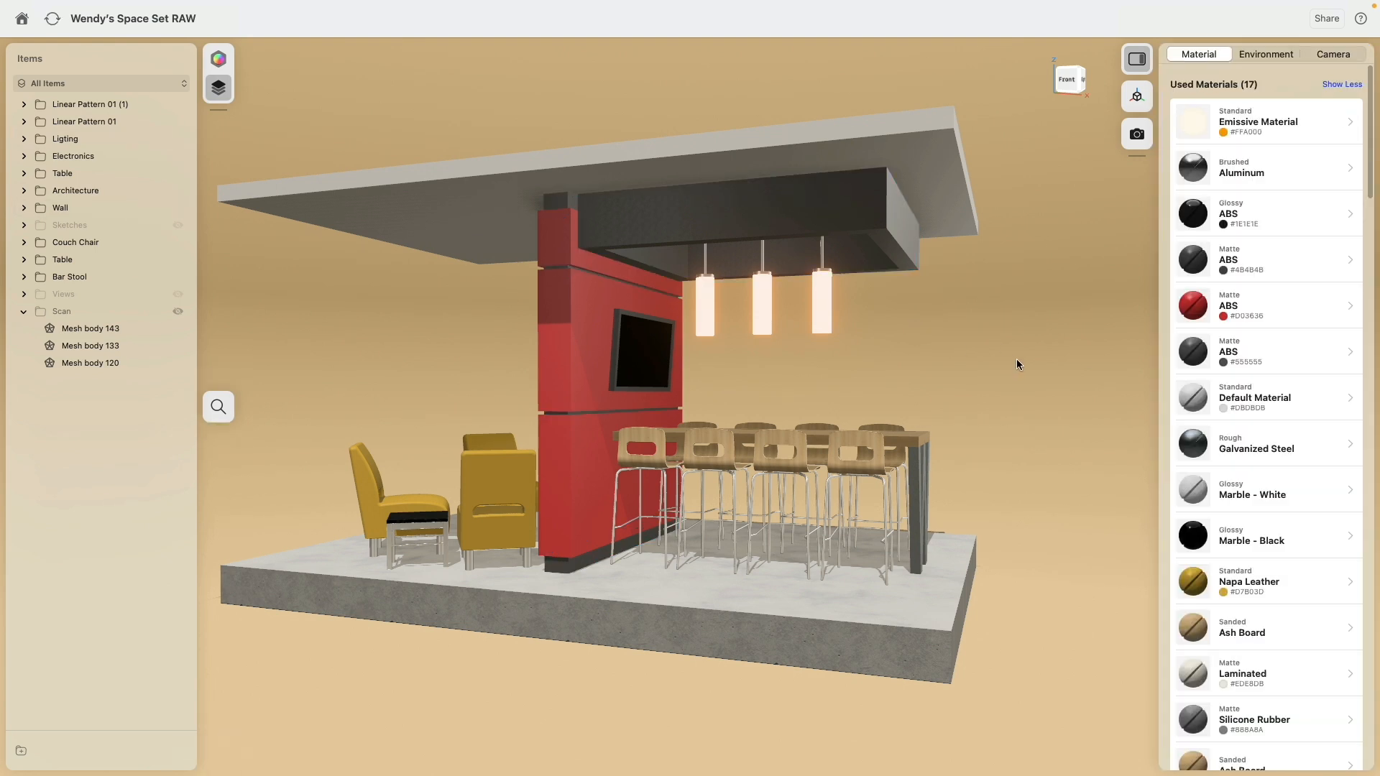
click(1191, 356)
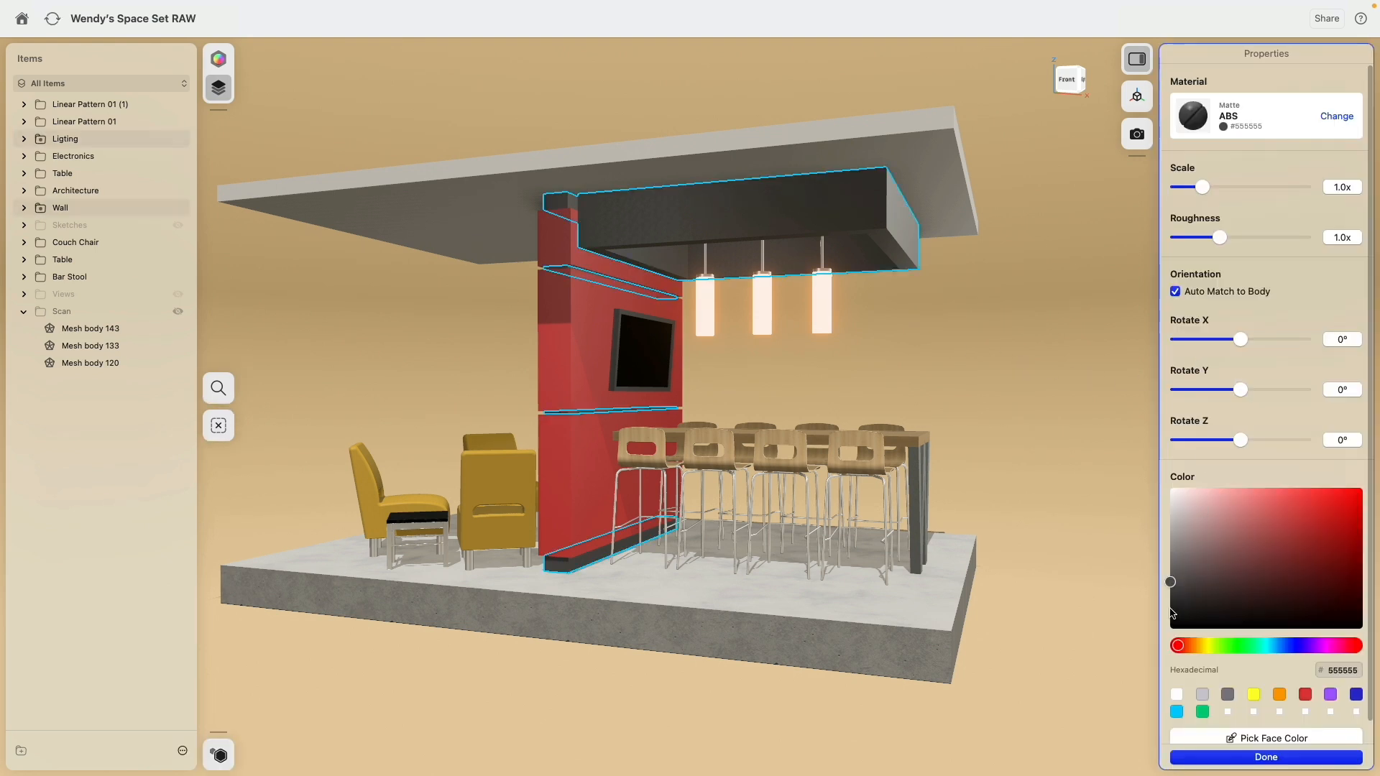
click(1020, 417)
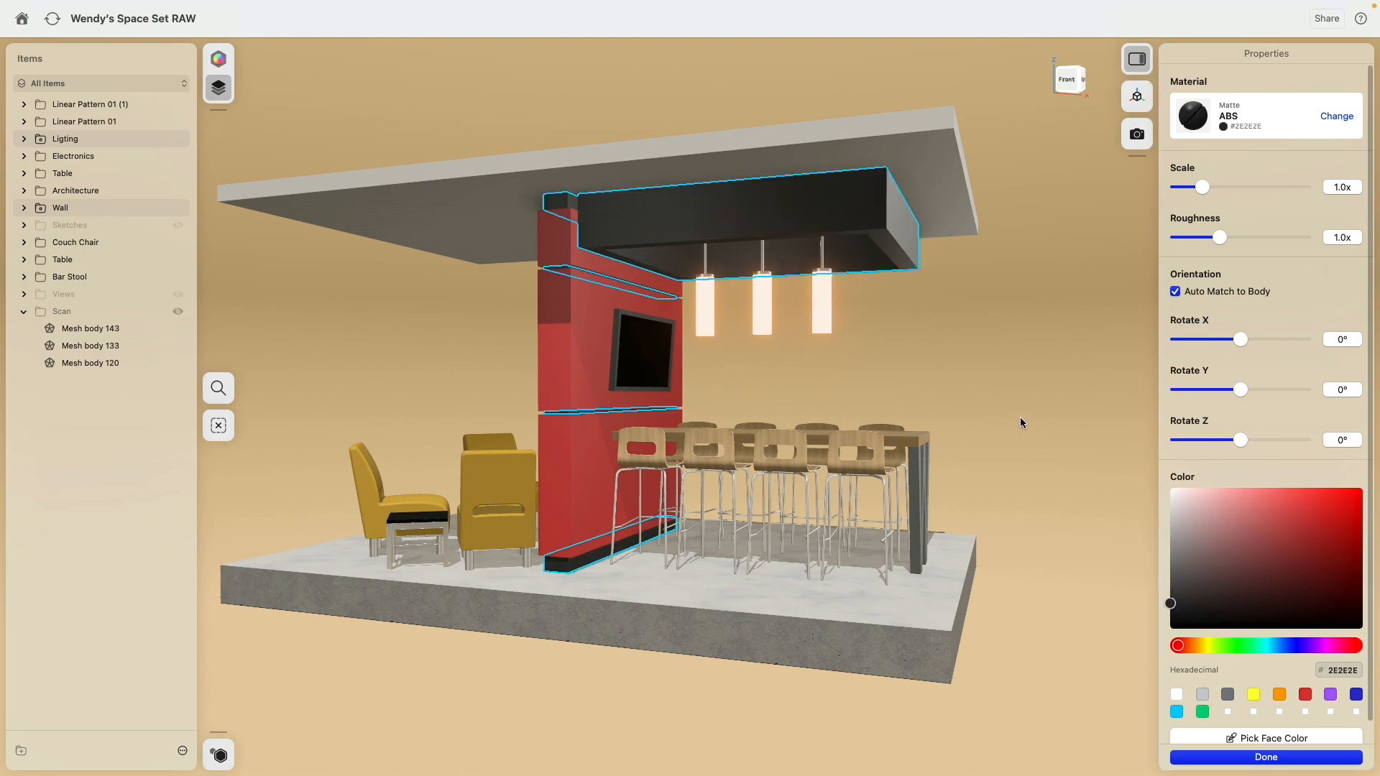
Step: Select the inset leg of the black-topped side table between the couch chairs and switch from visualization to modeling
right_drag(917, 389, 709, 370)
scroll(667, 412, up, 5)
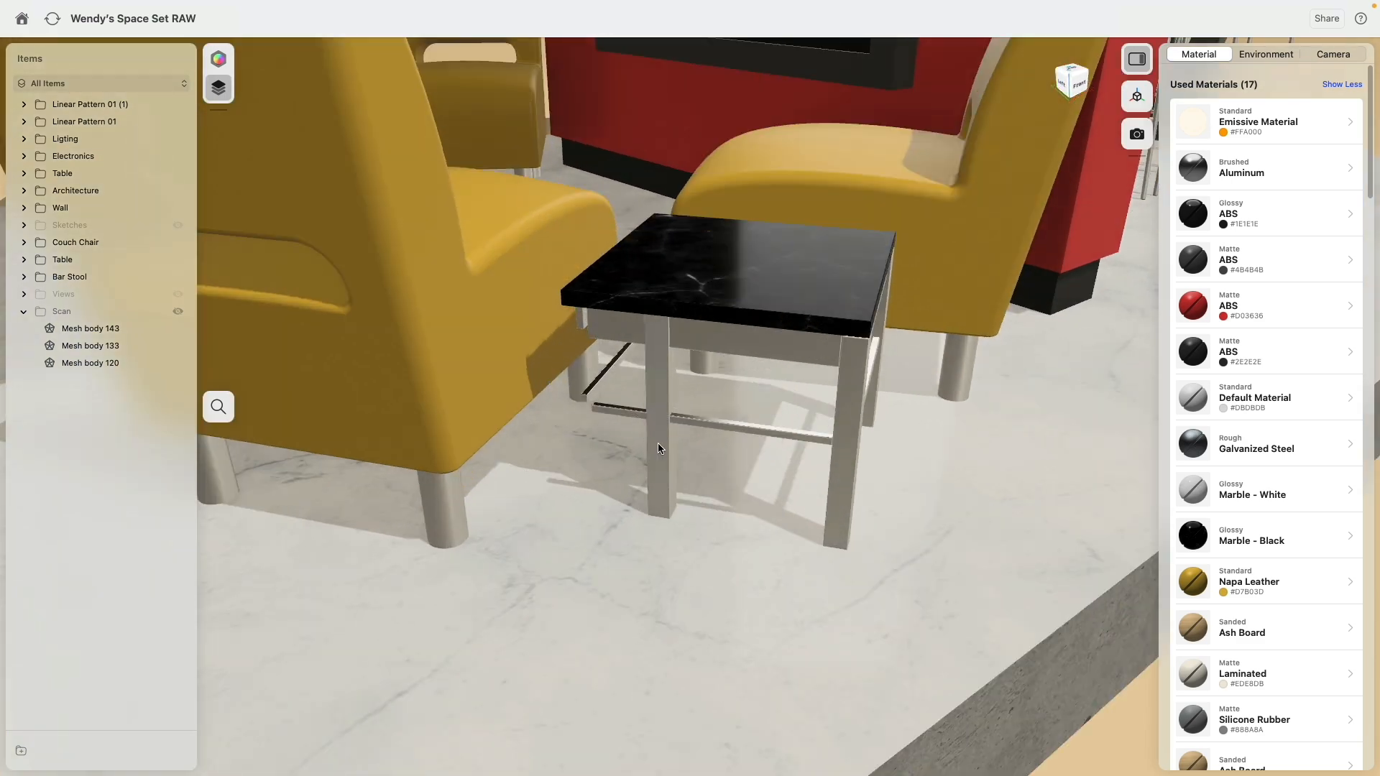
click(659, 441)
right_drag(660, 441, 634, 397)
click(218, 59)
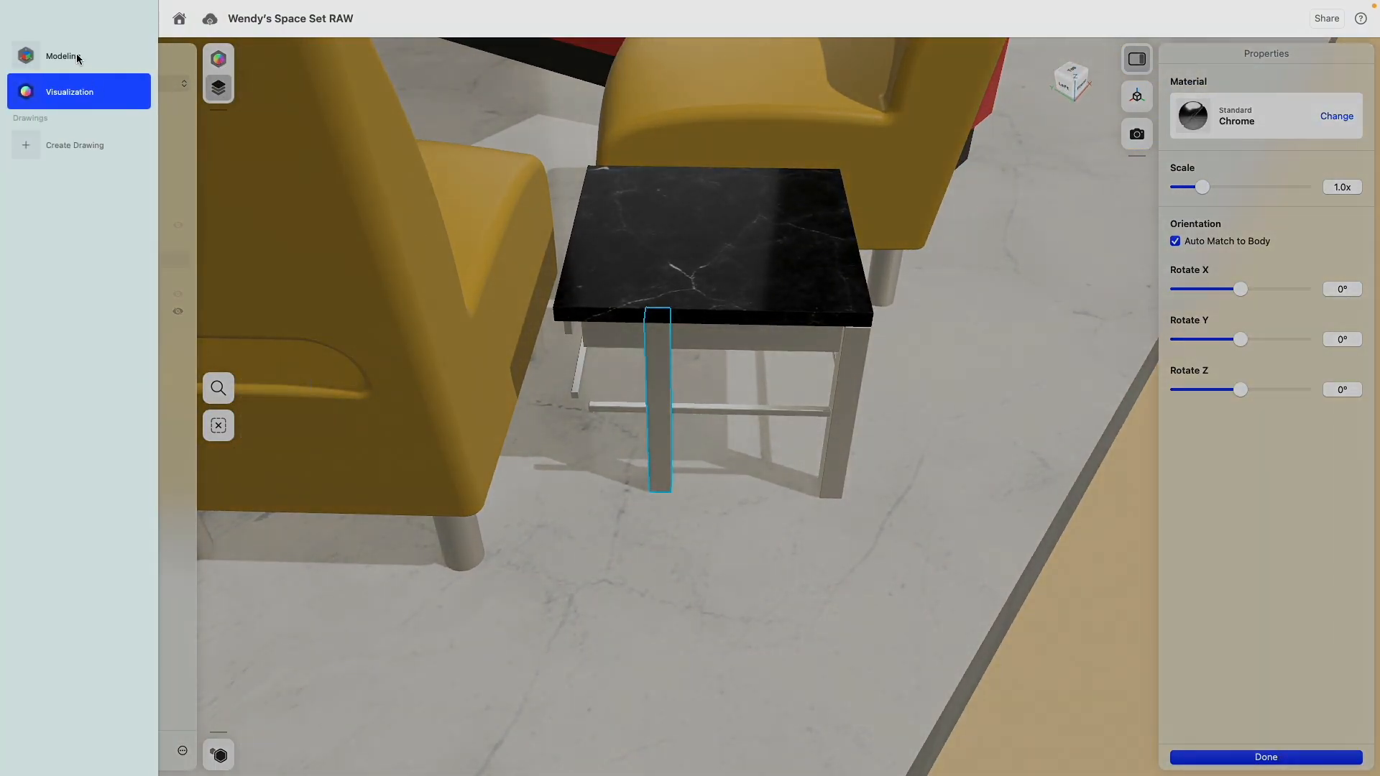
click(78, 57)
Step: Move the side table's inset leg 5" outward so it sits under the corner of the black tabletop
right_drag(594, 379, 652, 358)
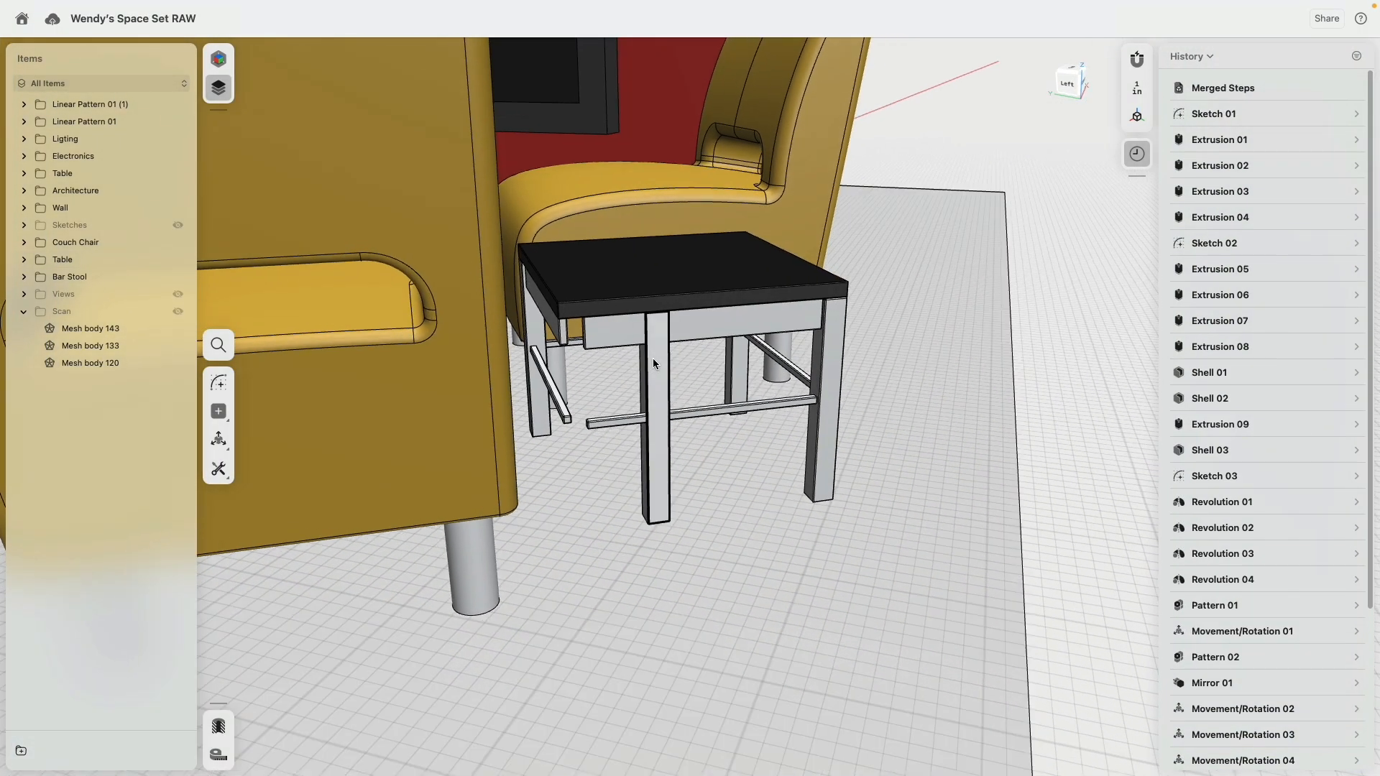
click(655, 362)
double_click(654, 359)
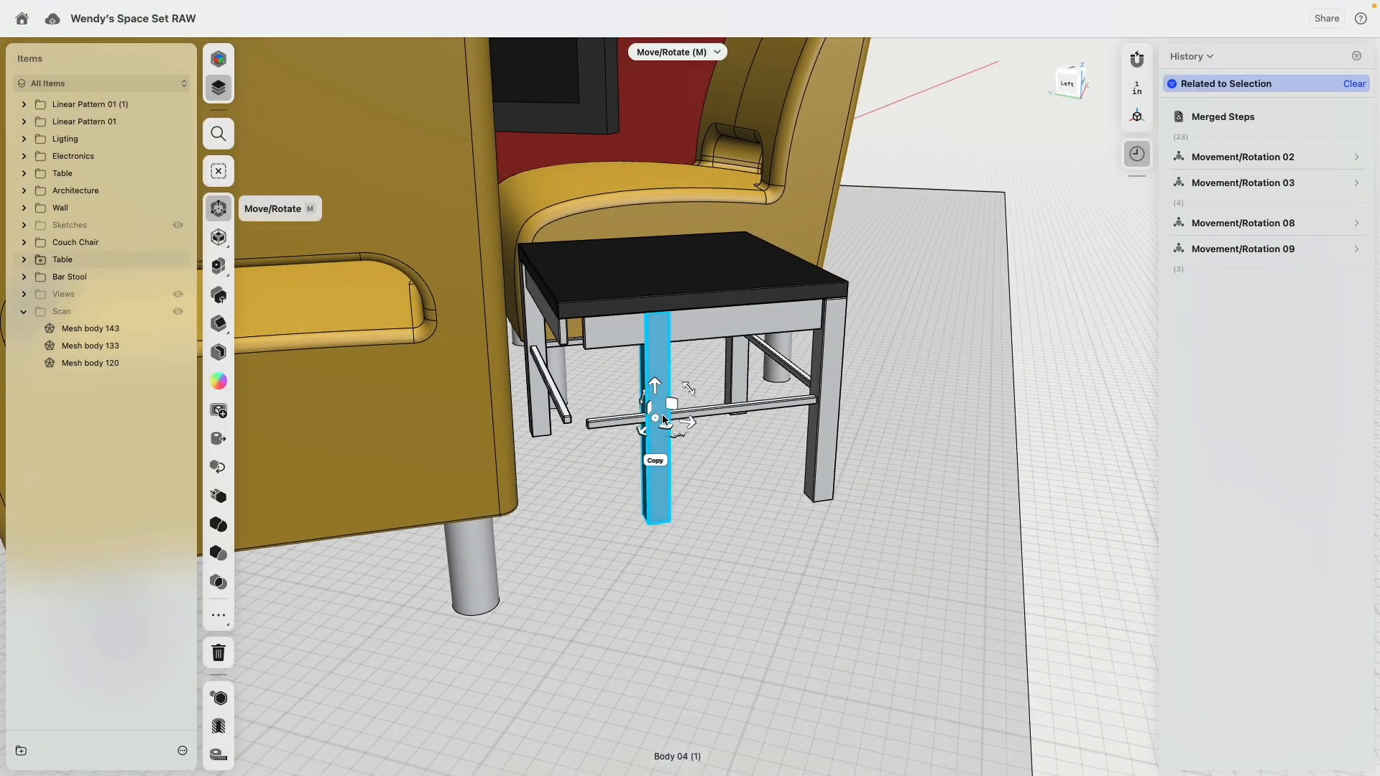
drag(656, 421, 579, 306)
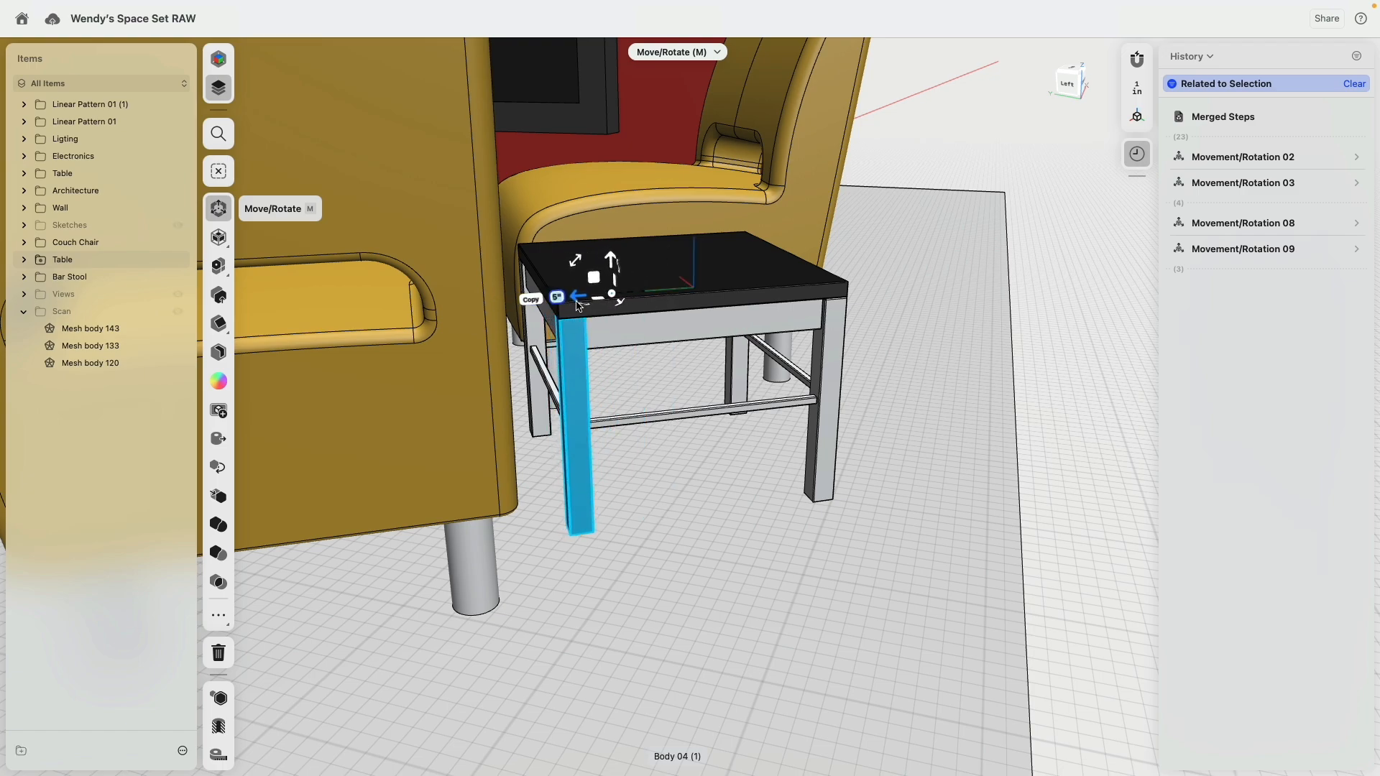
Step: Move the corresponding leg of the other side table by -5" to its tabletop corner and clear the selection
scroll(675, 360, down, 10)
right_drag(491, 330, 632, 296)
scroll(348, 432, up, 6)
right_drag(347, 432, 453, 357)
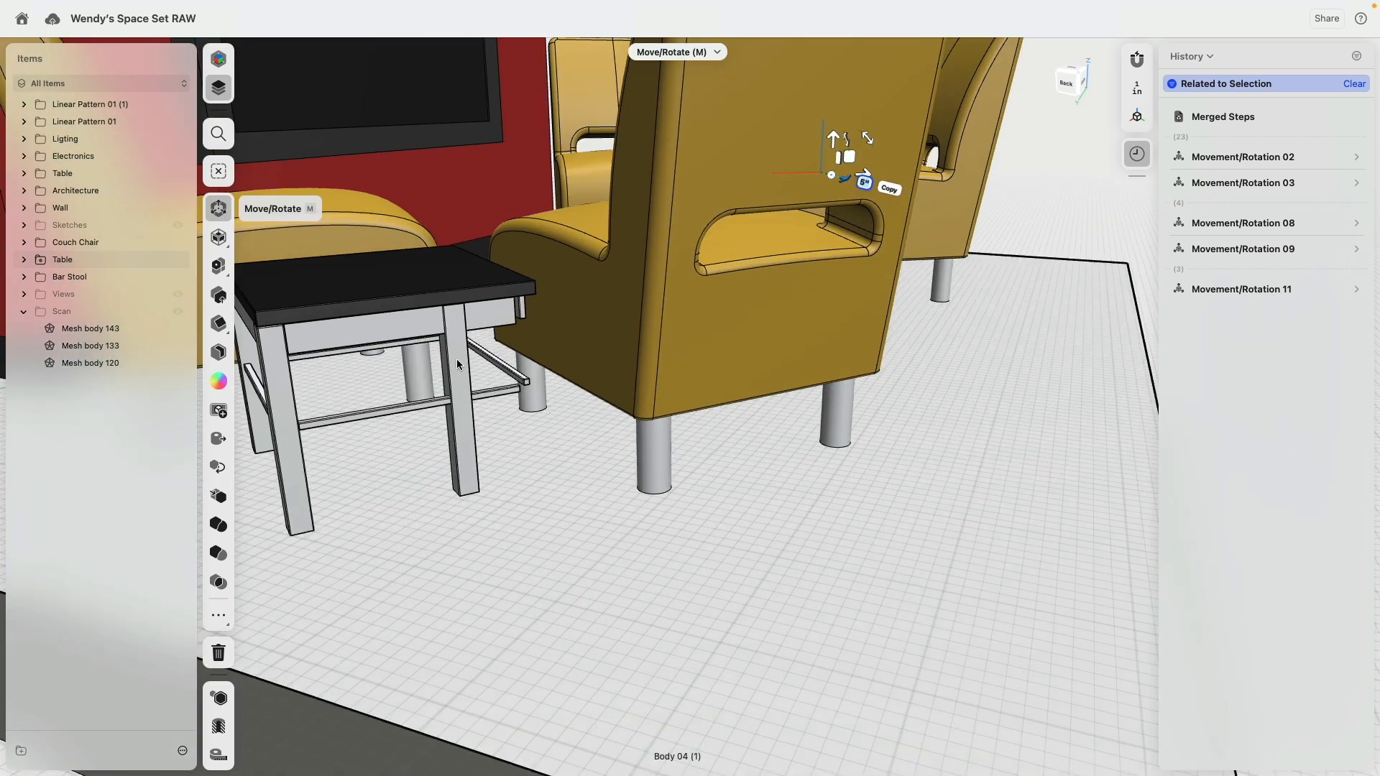
click(452, 357)
key(m)
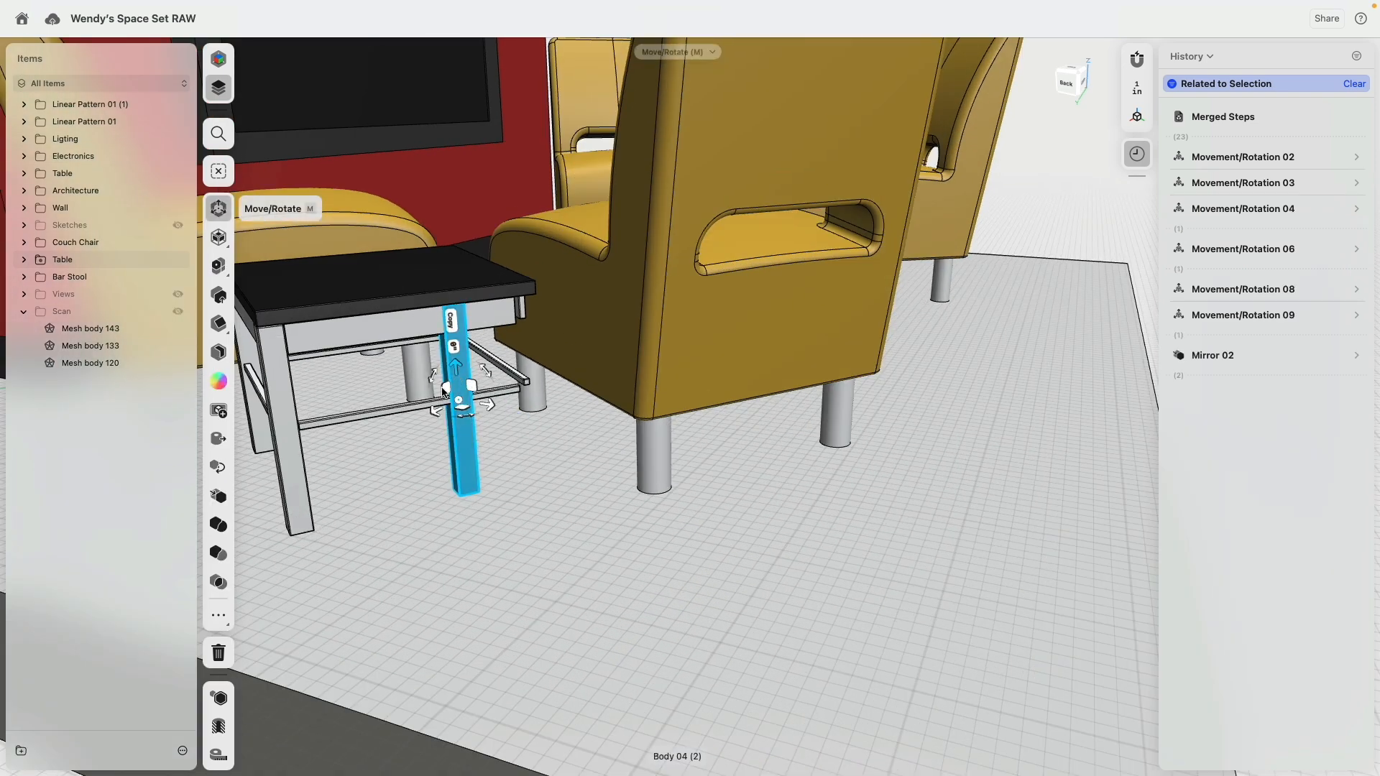
drag(434, 408, 493, 362)
scroll(471, 408, down, 8)
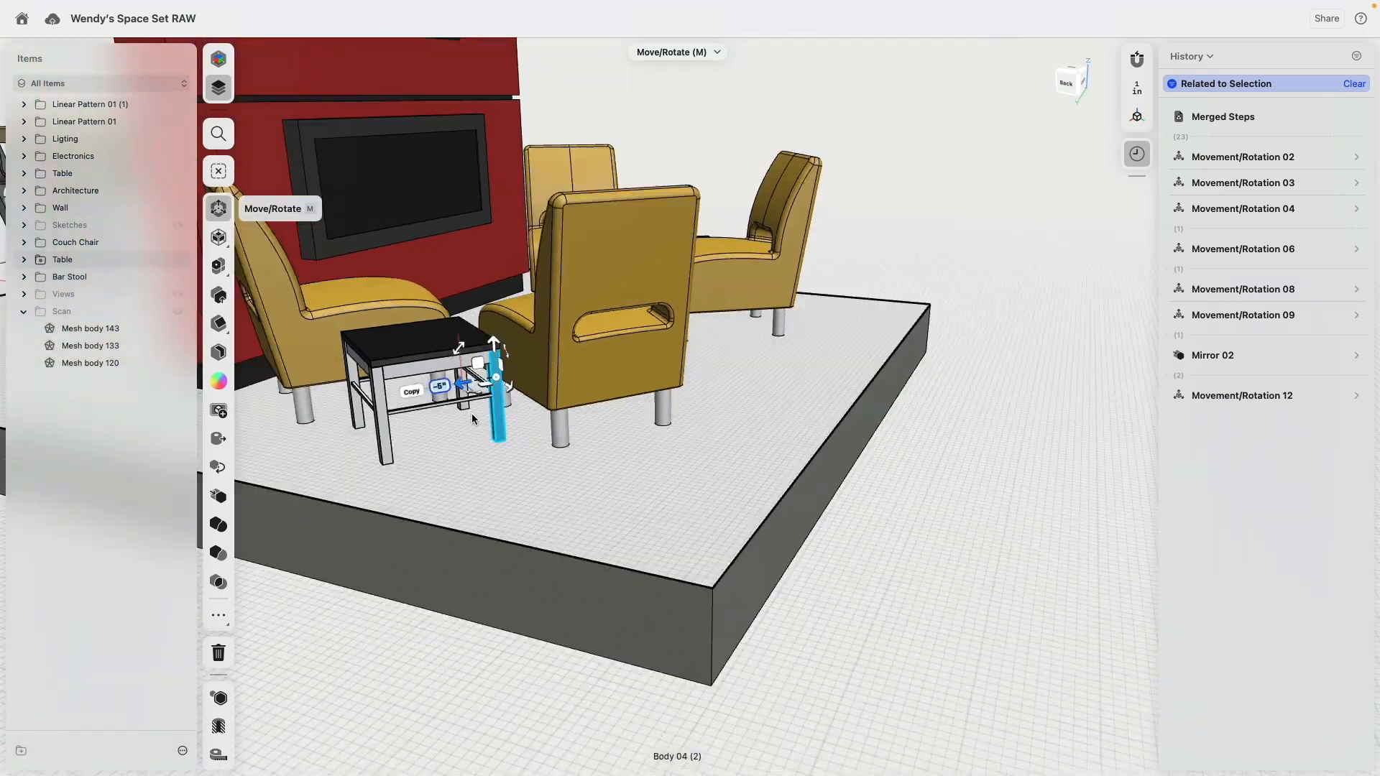
click(907, 434)
scroll(910, 428, down, 8)
middle_drag(776, 326, 891, 413)
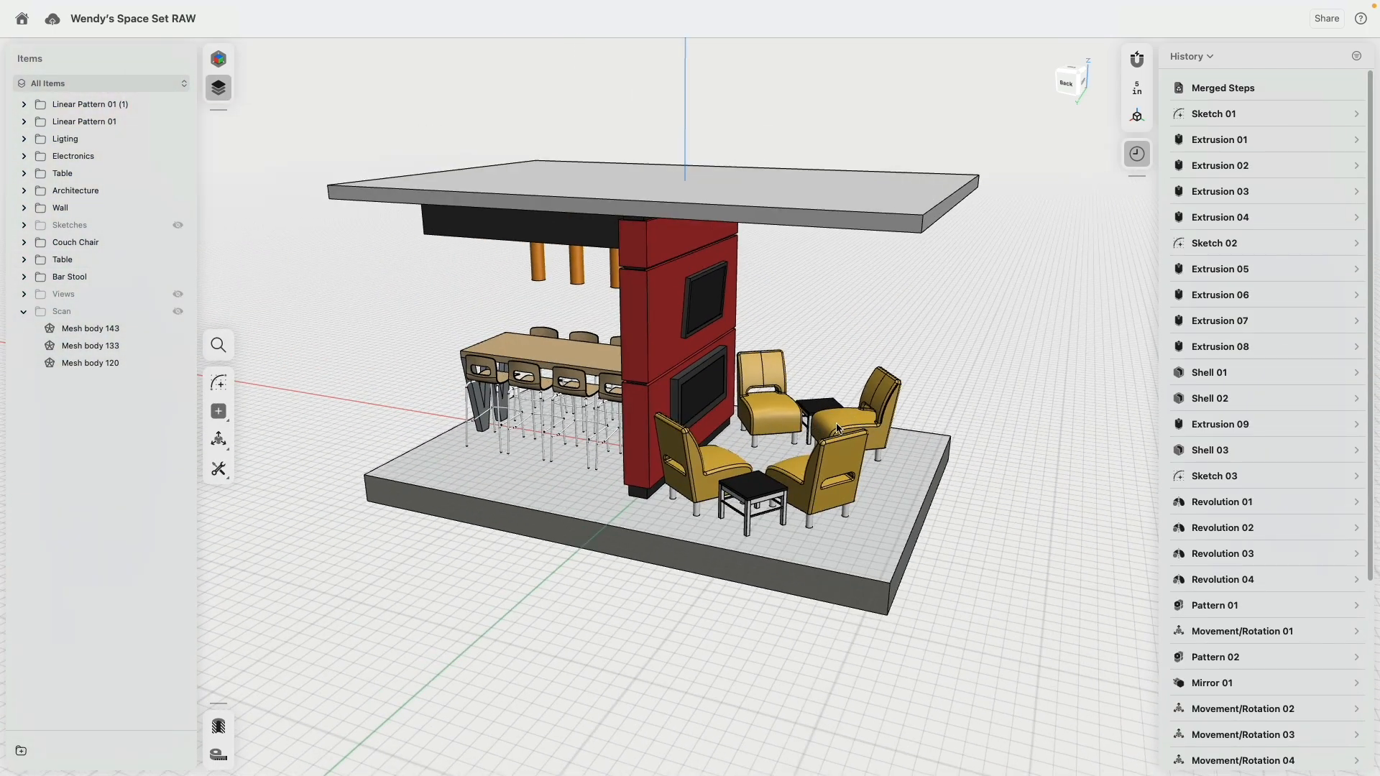
right_drag(754, 421, 908, 314)
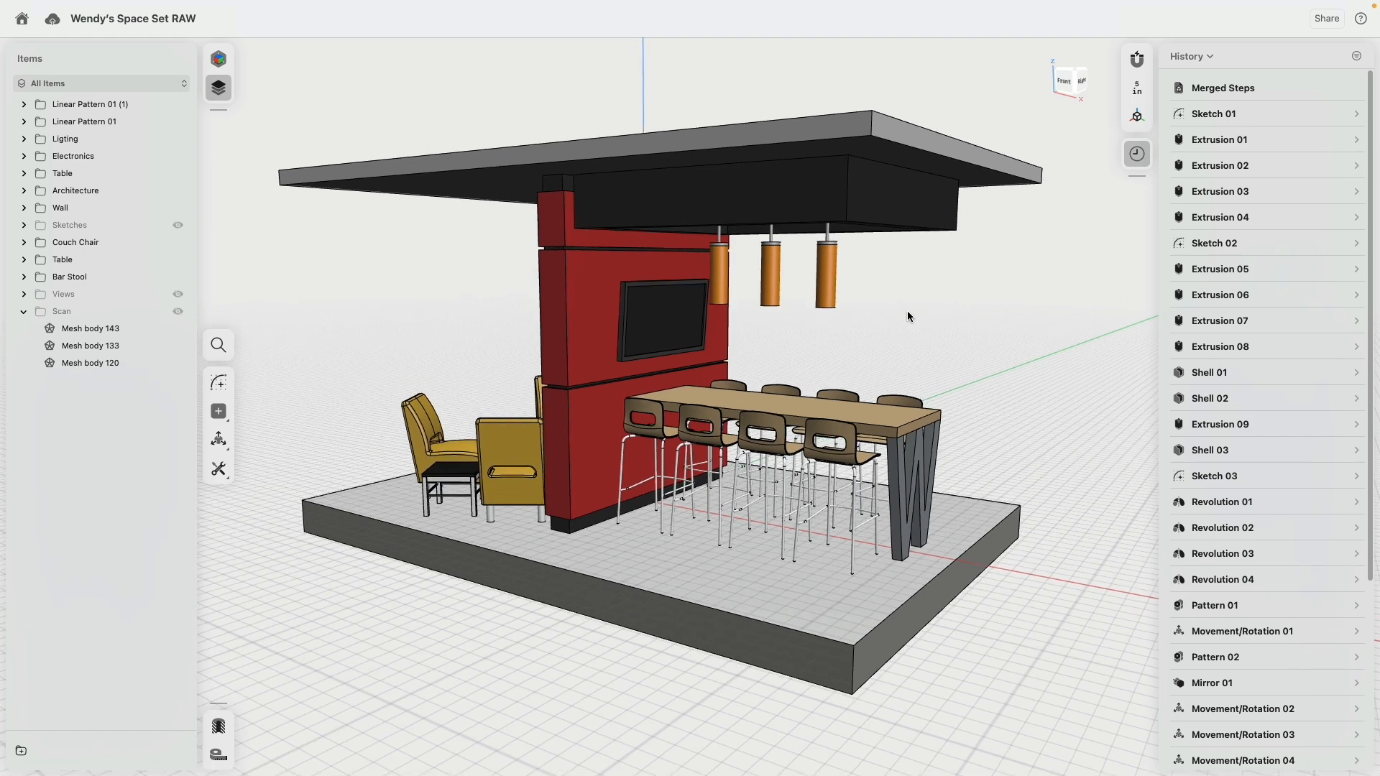